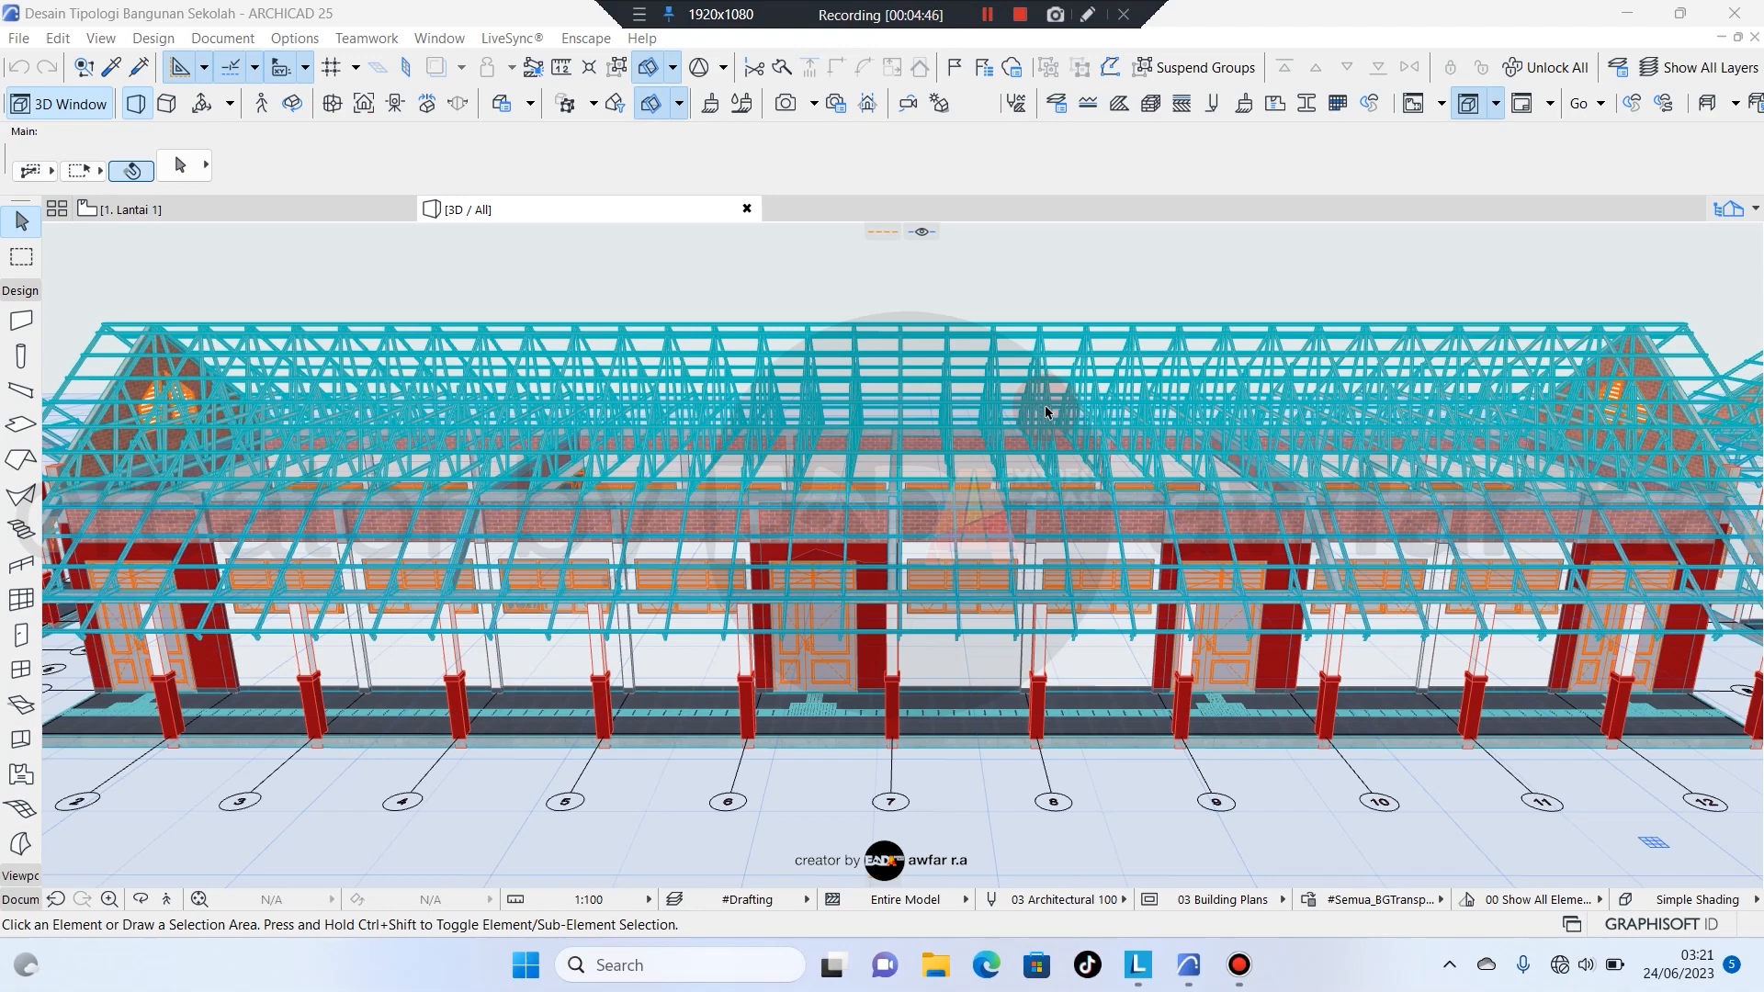
scroll(1046, 411, "down", 3)
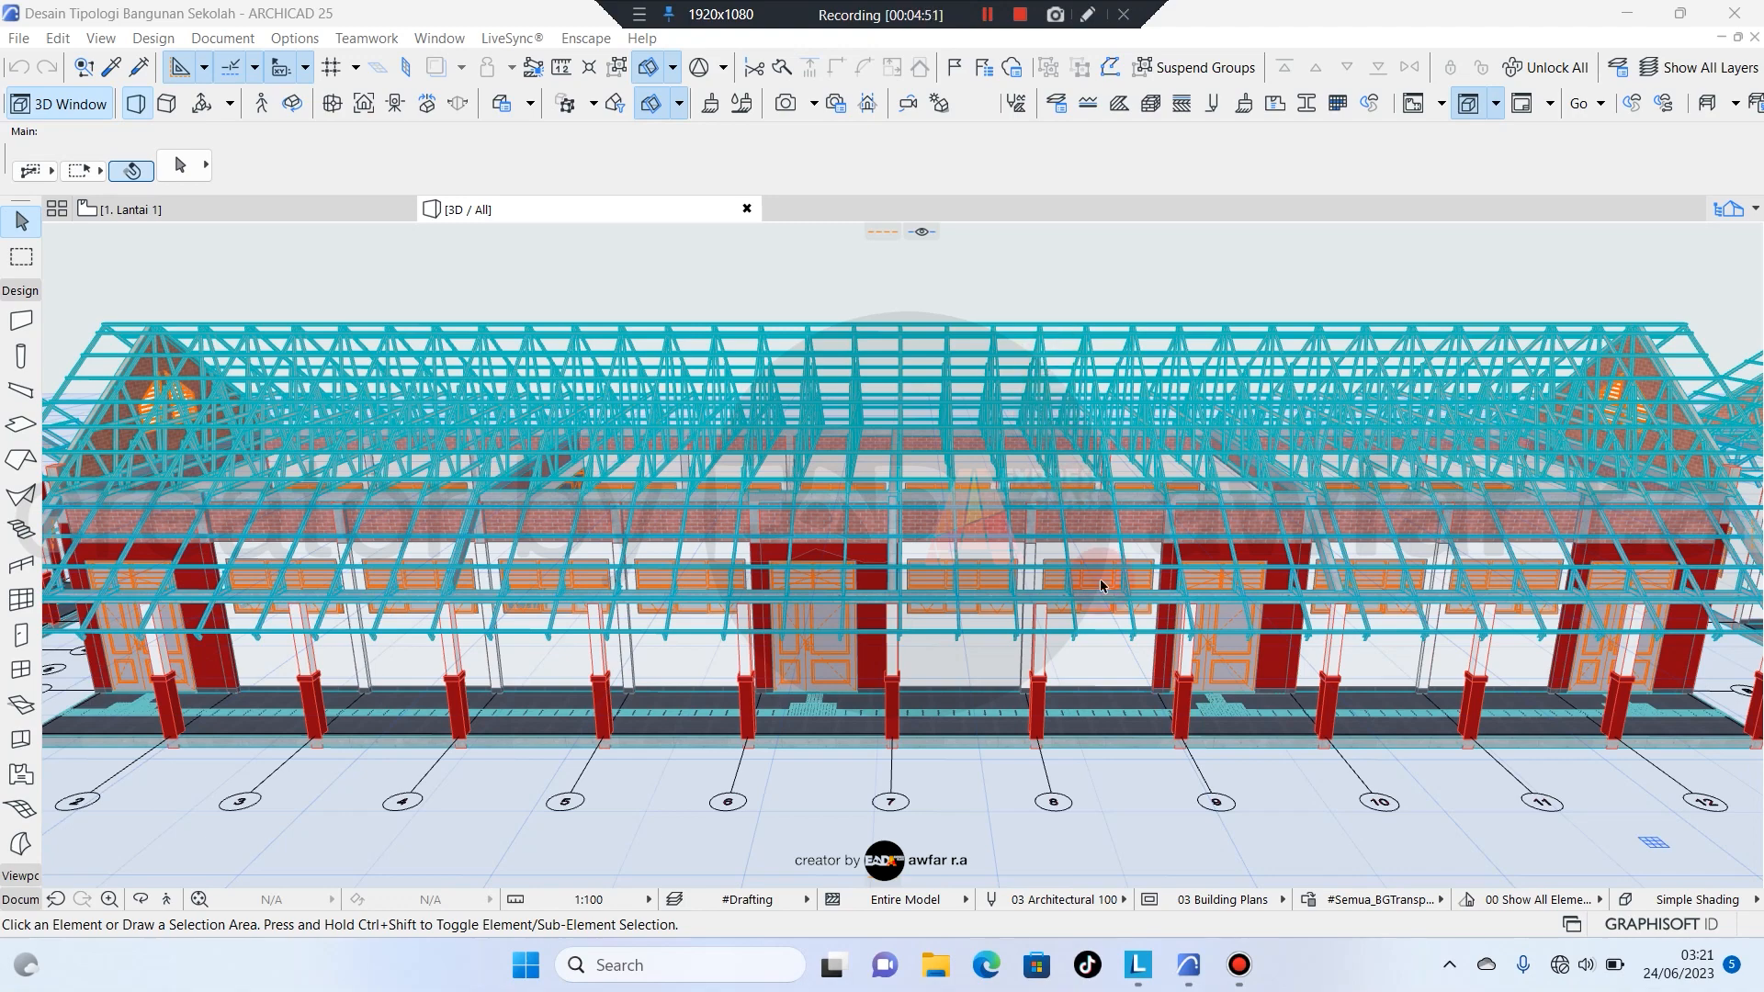
scroll(956, 491, "up", 2)
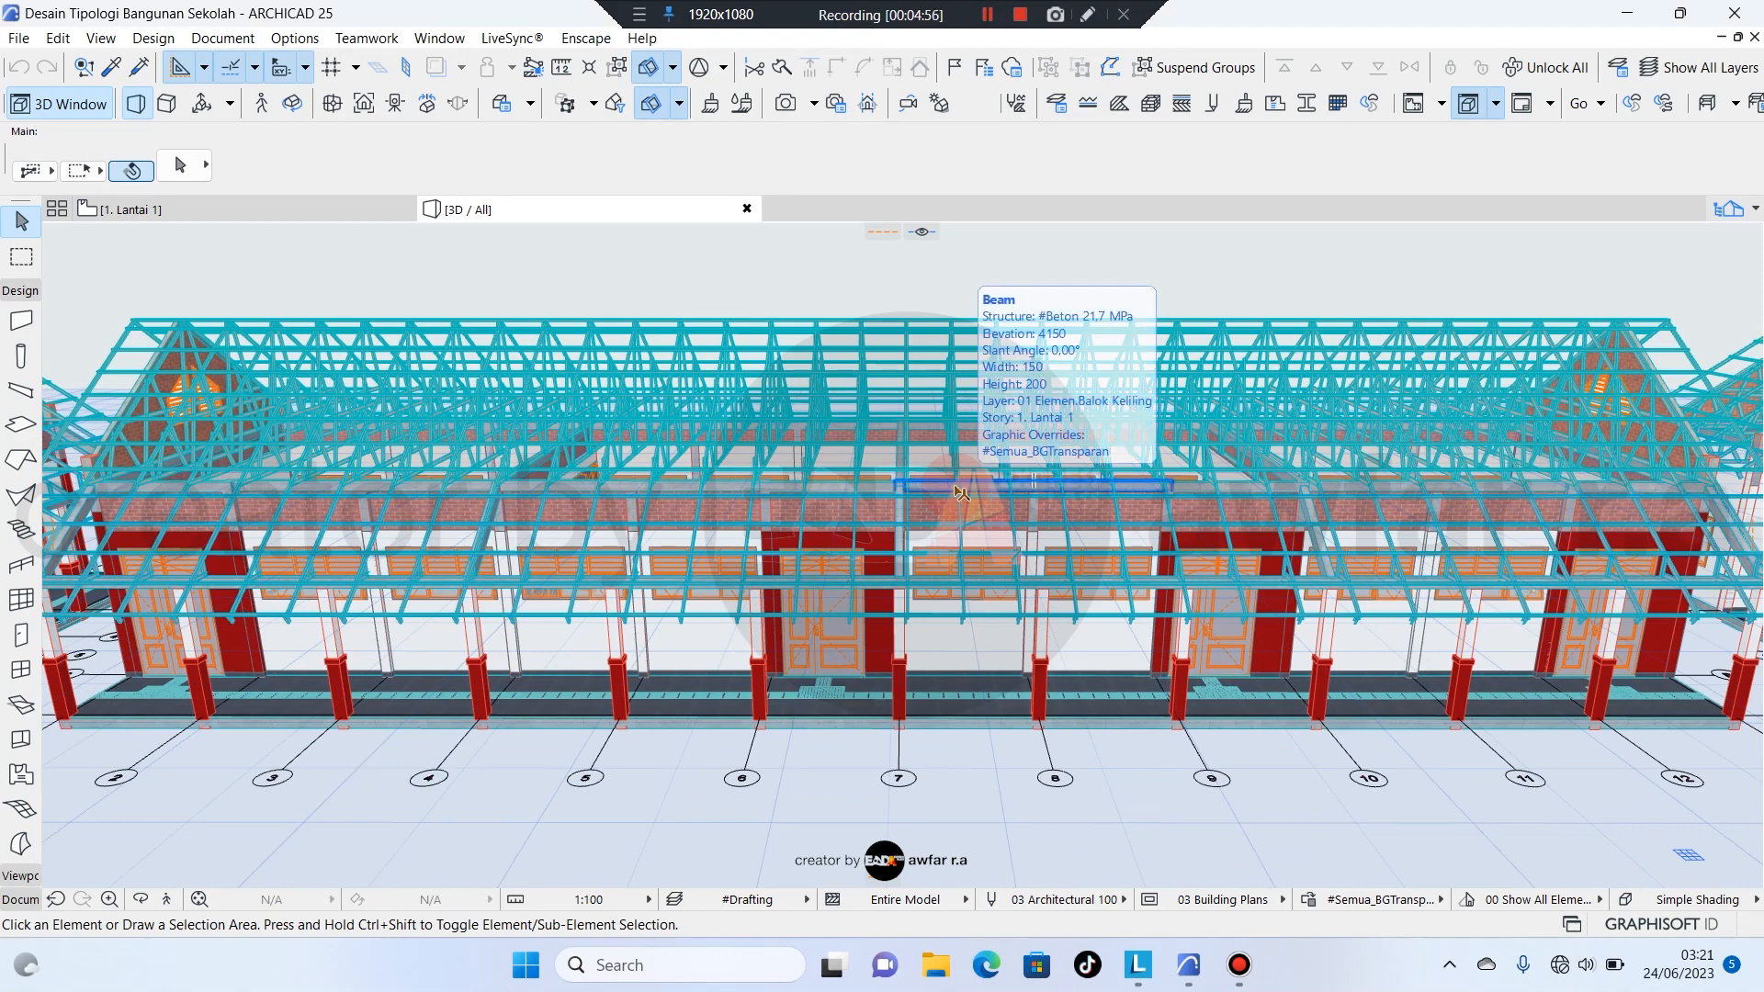
scroll(961, 494, "down", 1)
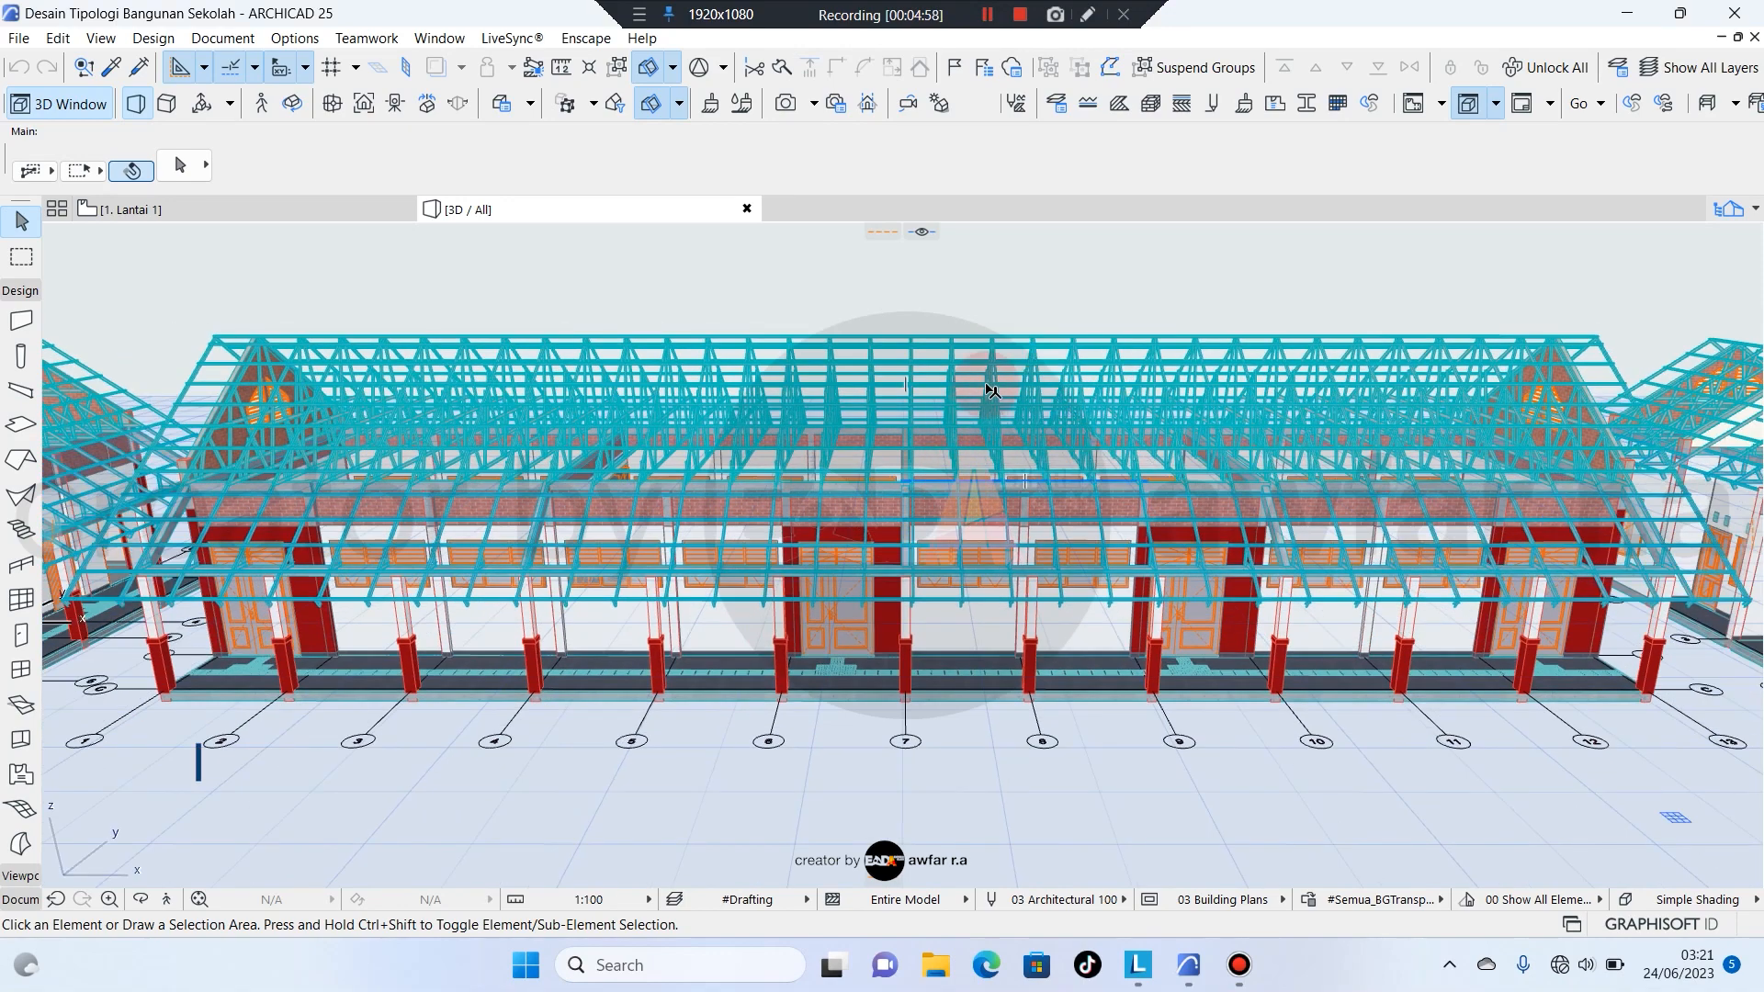
middle_click_drag(739, 294, 739, 349)
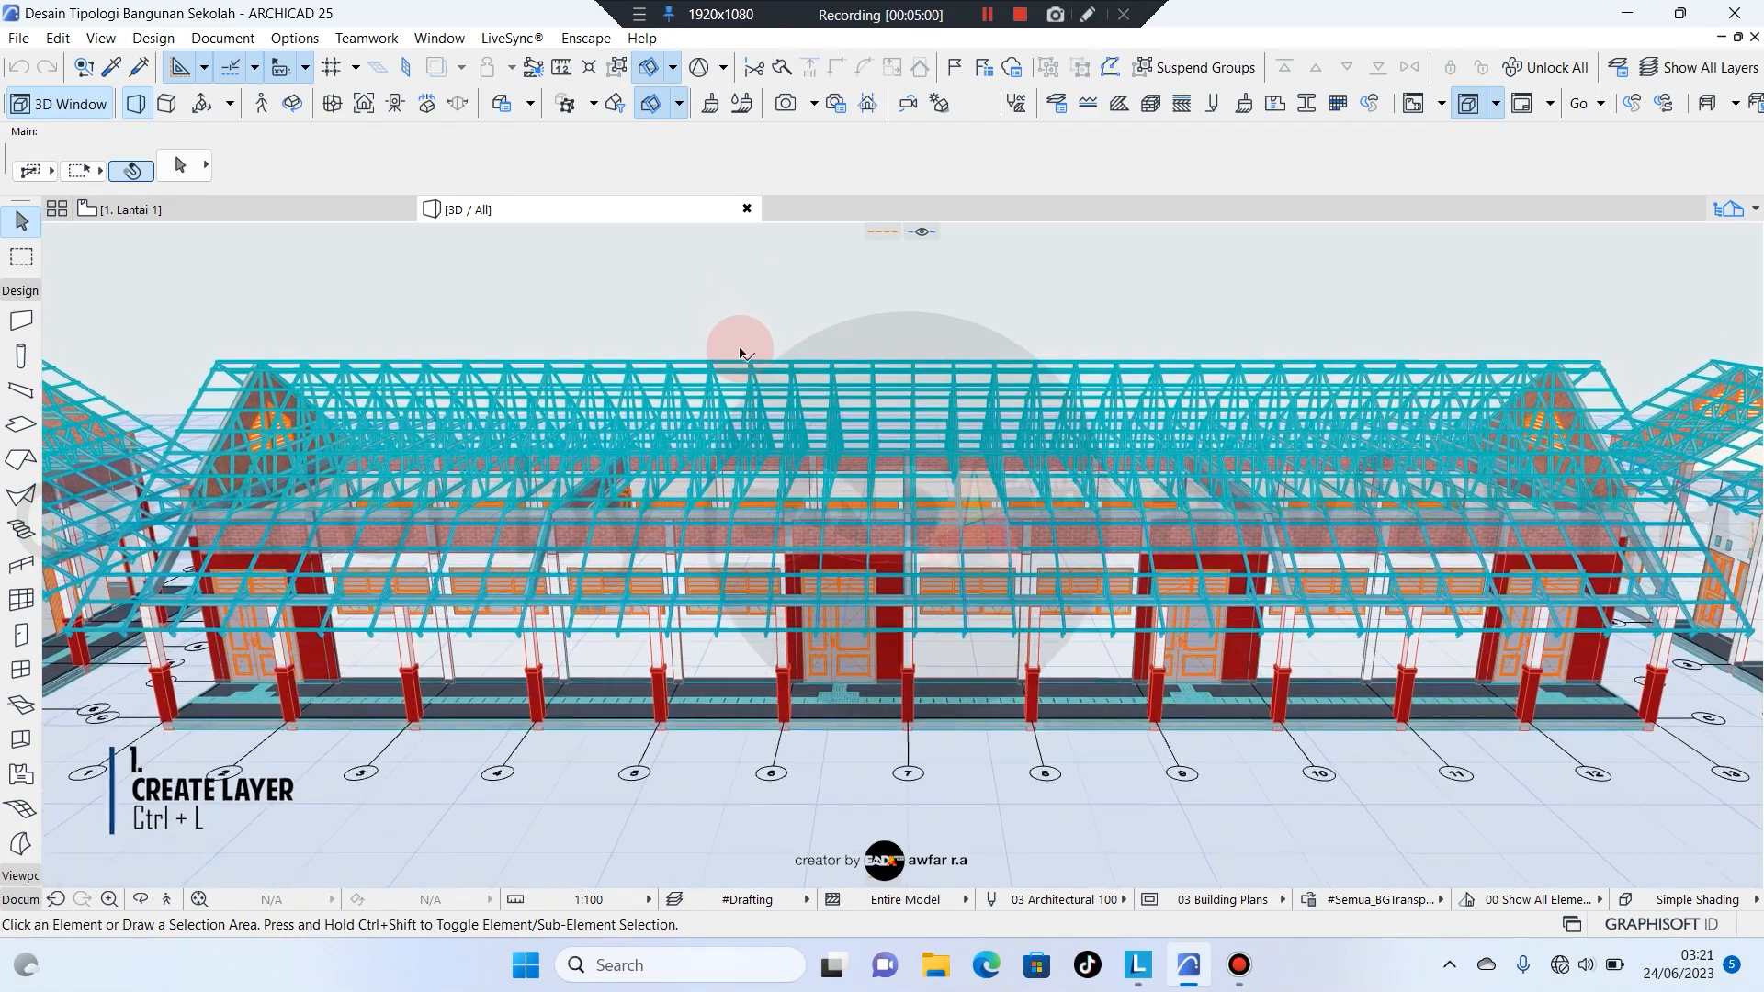
scroll(806, 293, "up", 2)
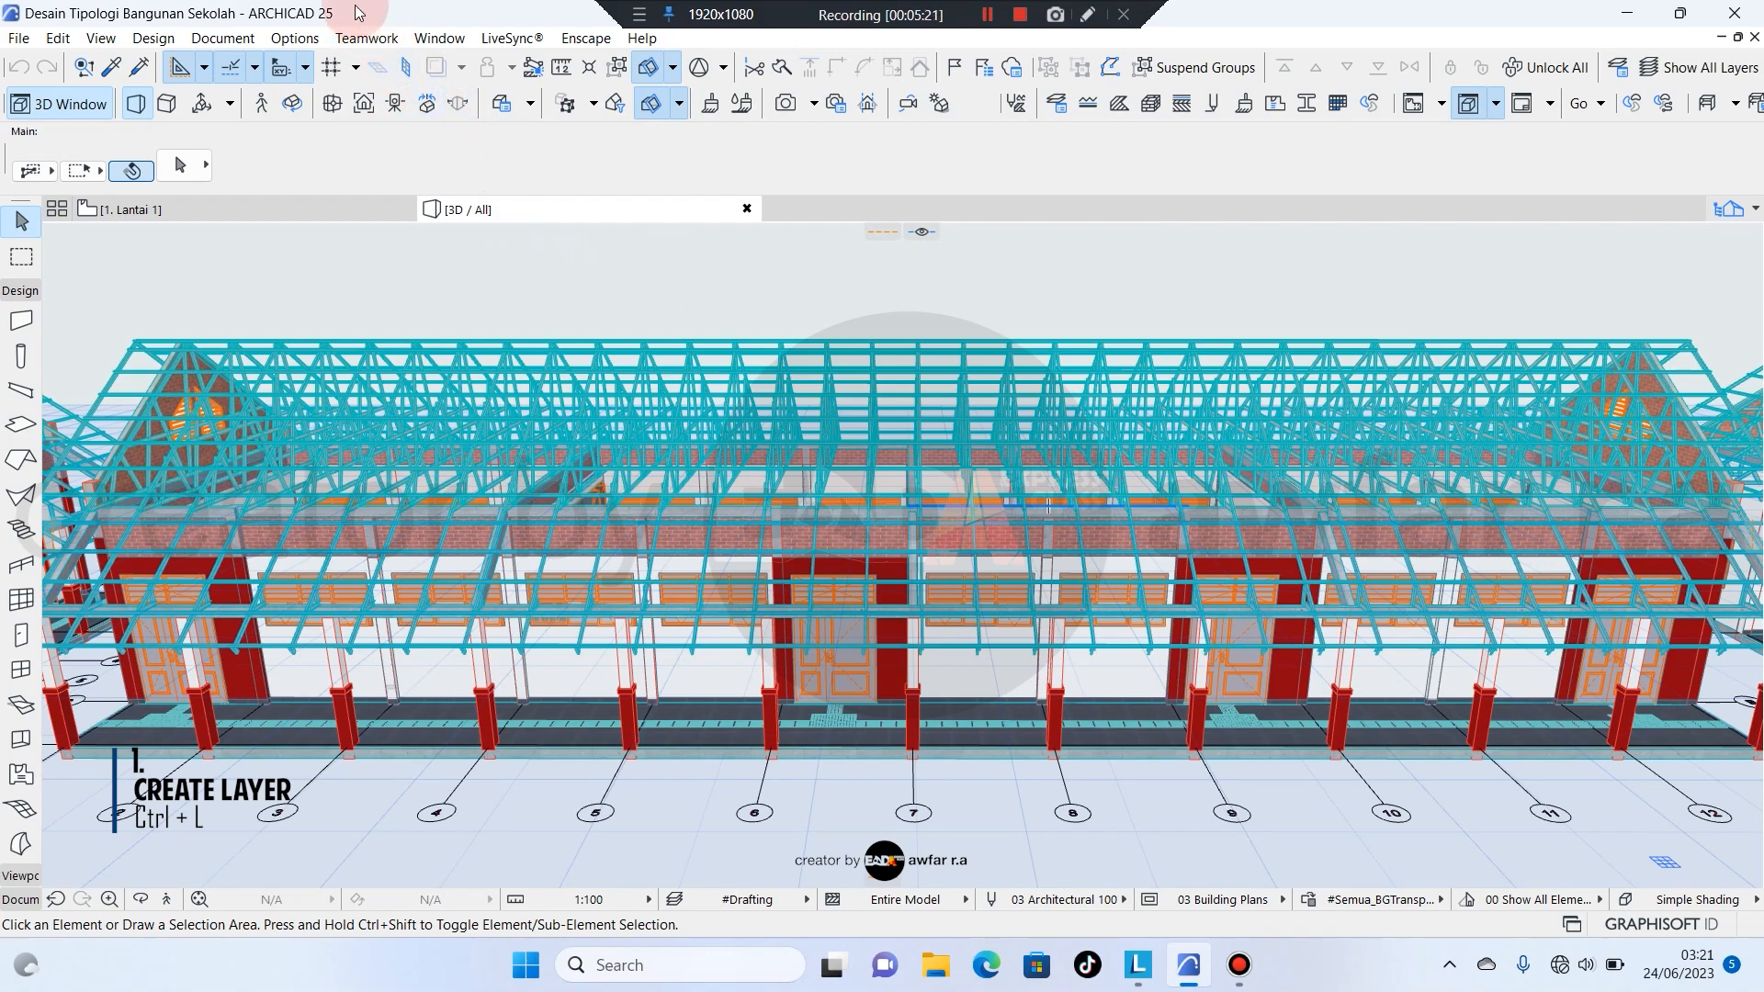
Open the model-view layer settings, widen the Extension column and sort the layers by extension in ascending order.
left_click(296, 37)
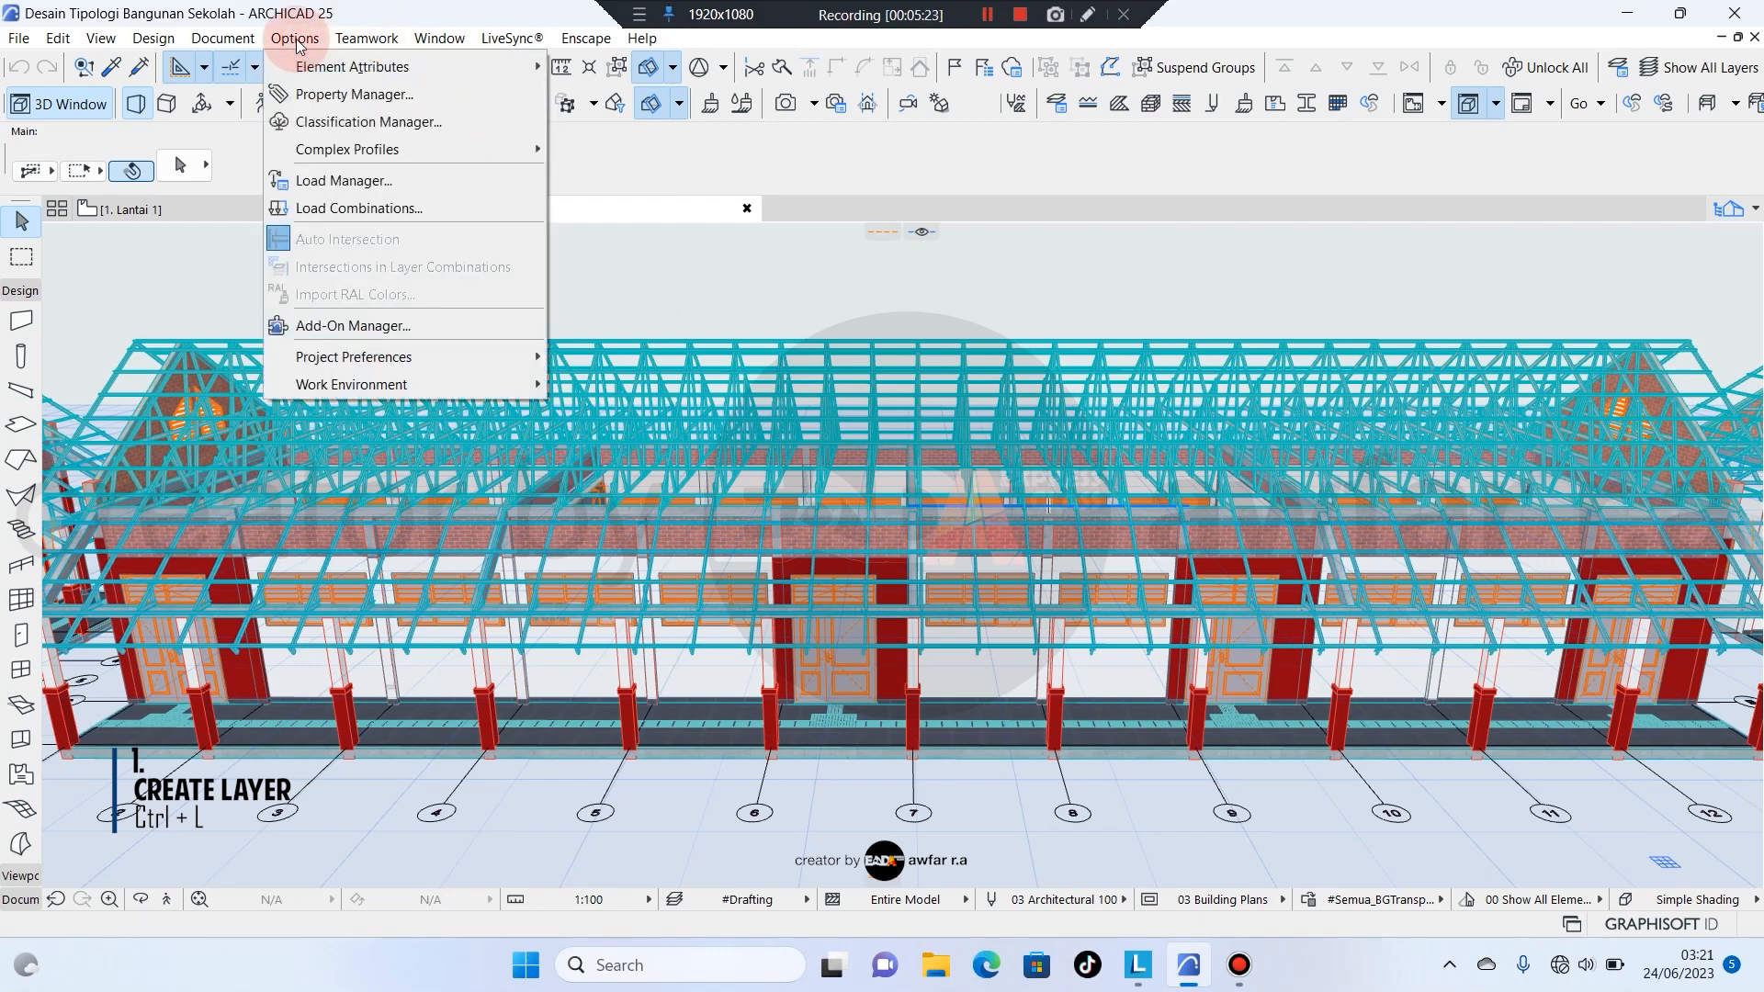
mouse_move(345, 68)
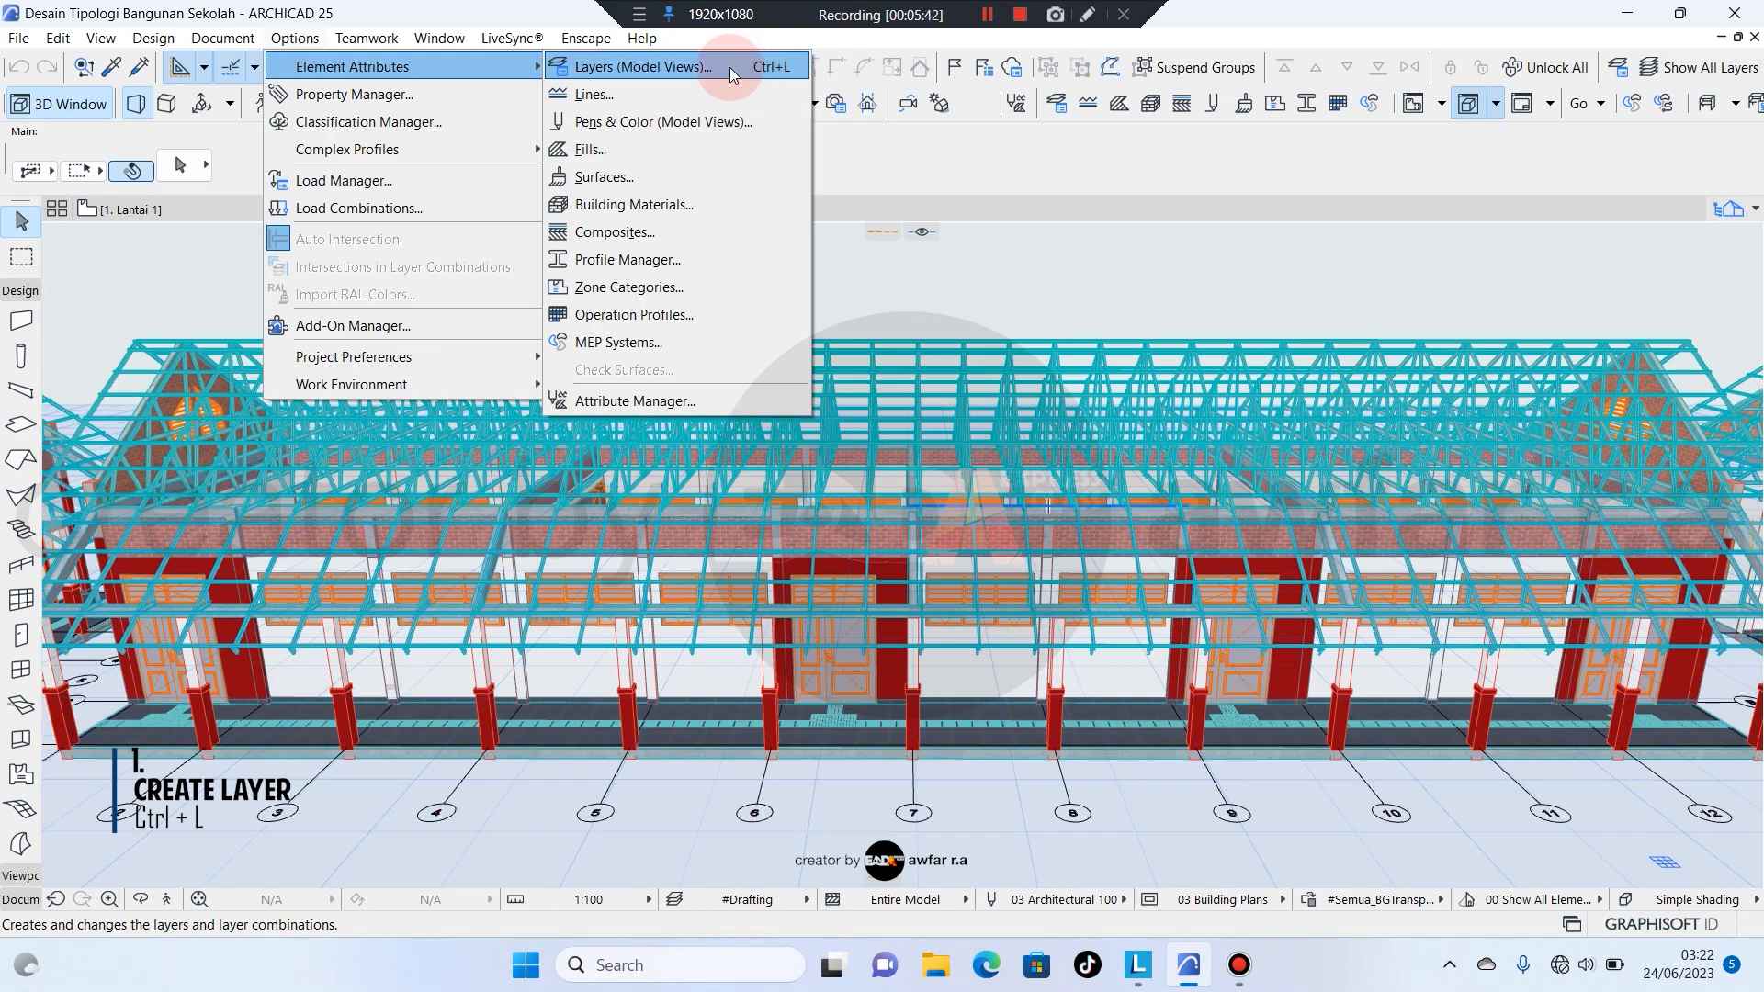
left_click(732, 69)
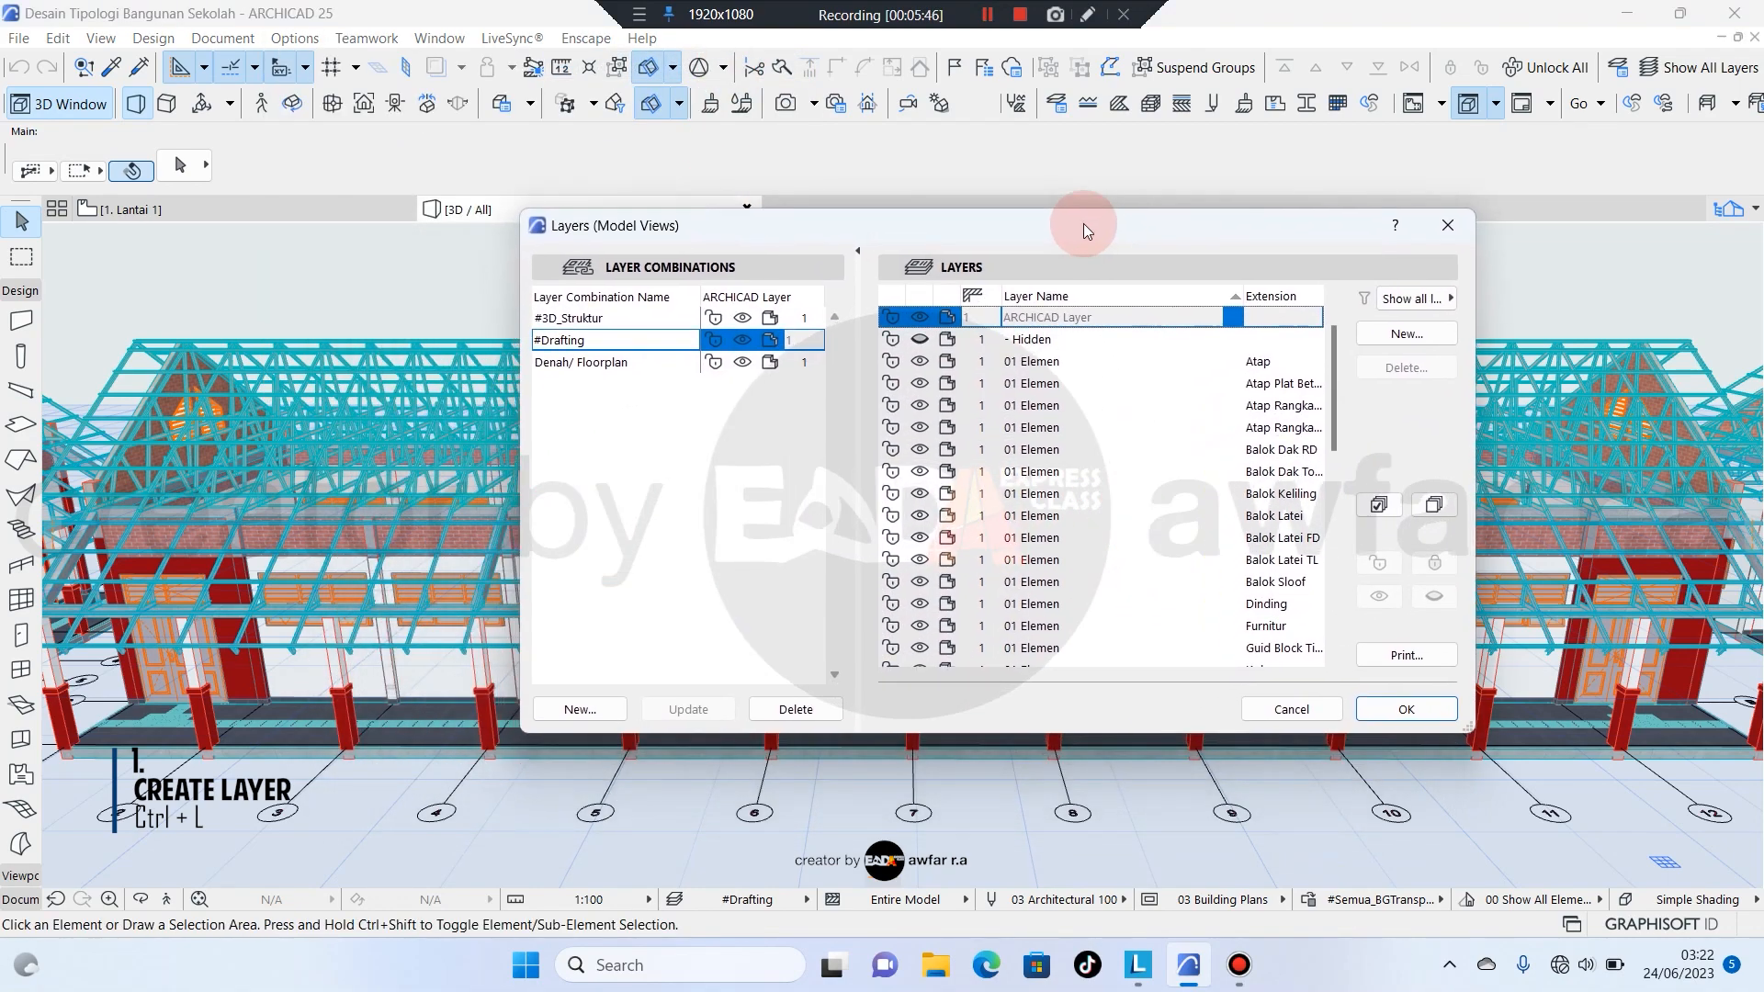
left_click_drag(1084, 223, 974, 185)
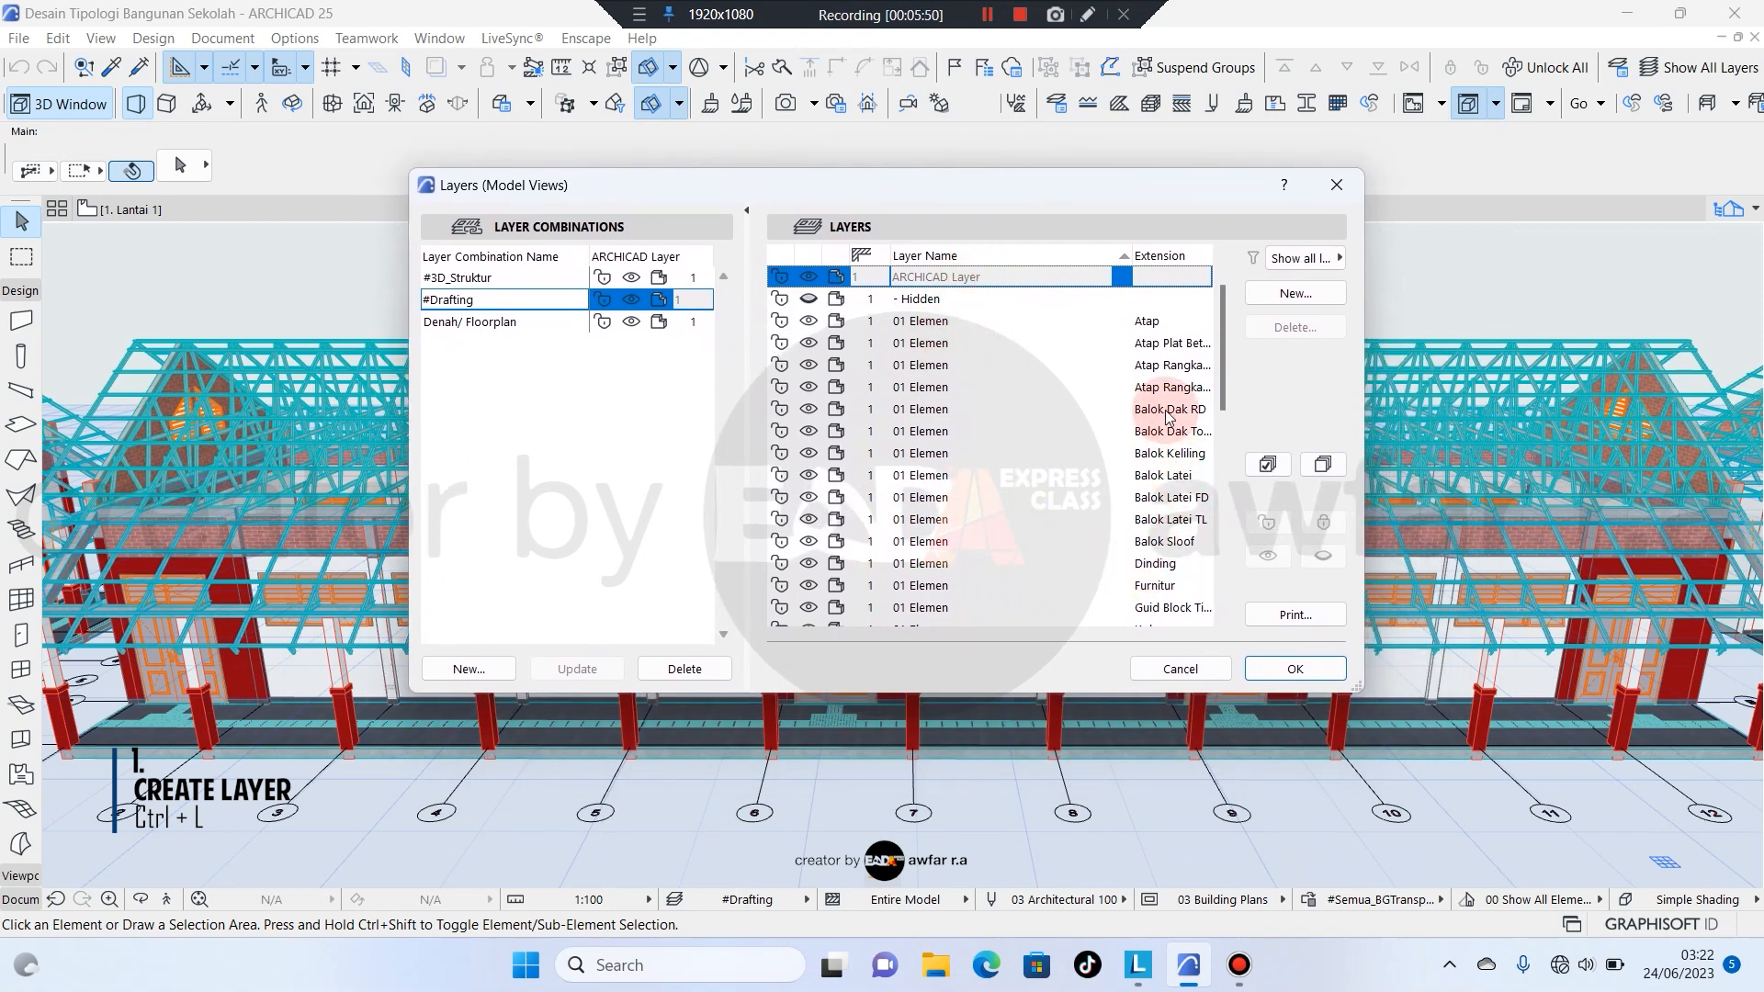
left_click(1160, 261)
left_click(1159, 261)
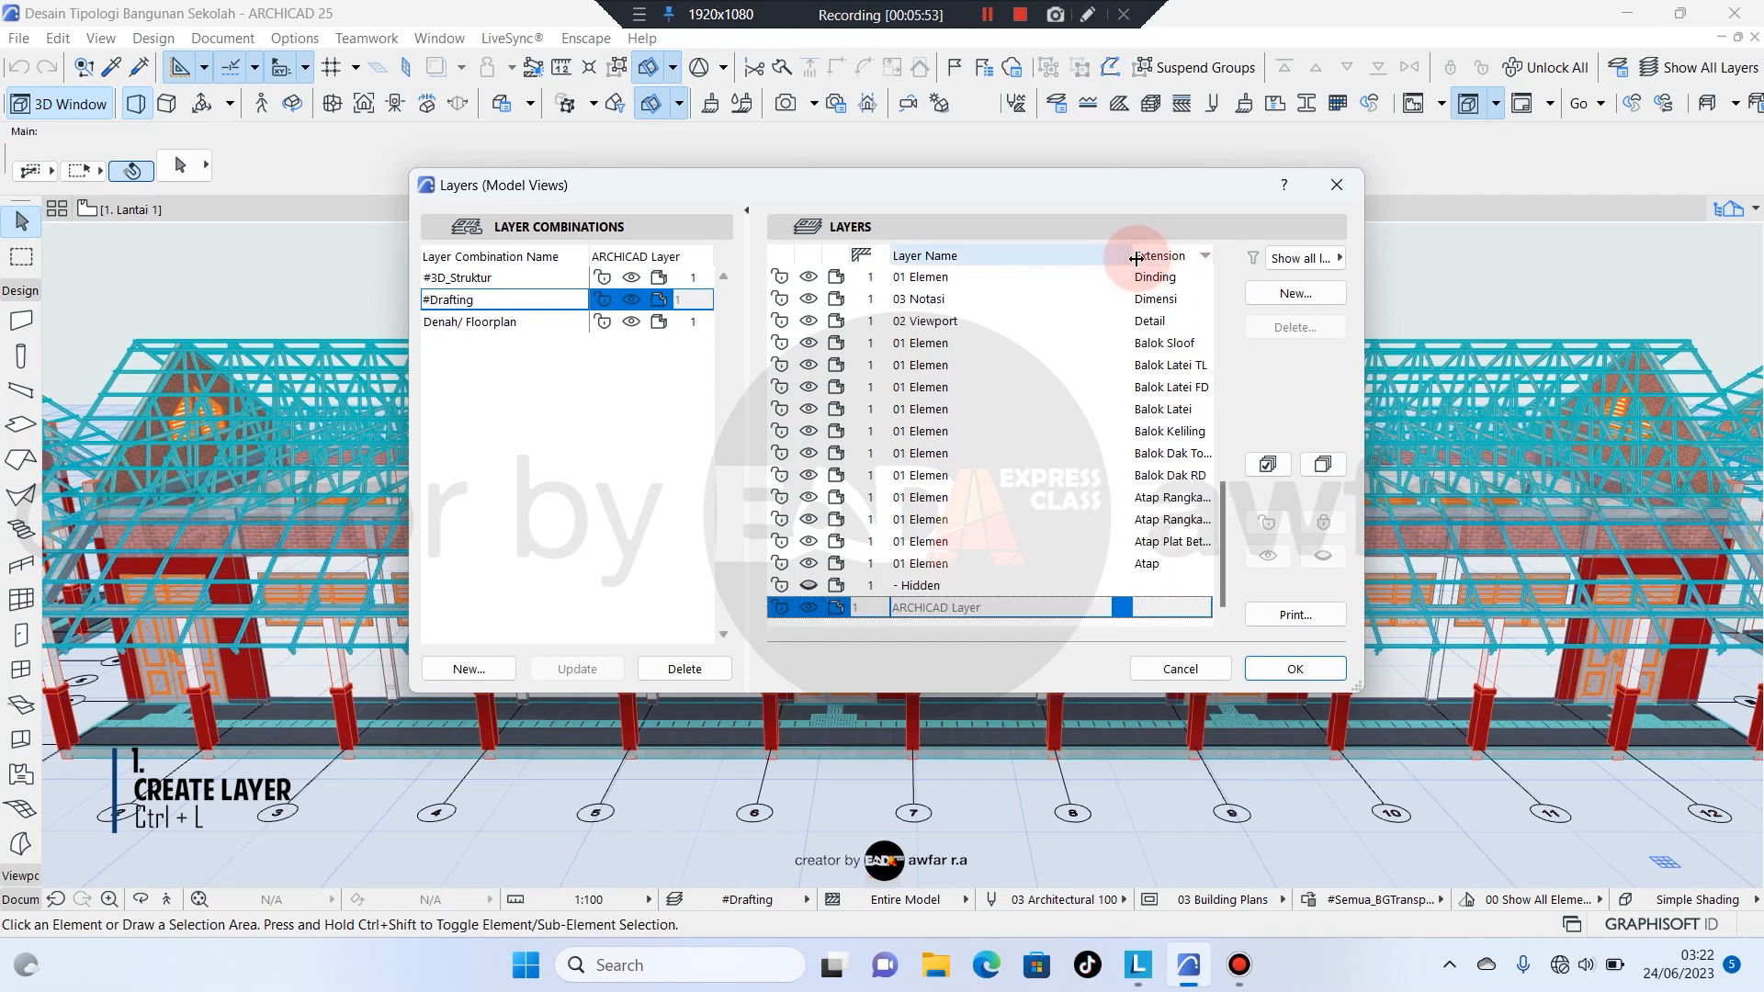
left_click_drag(1135, 255, 1109, 254)
scroll(1128, 313, "up", 10)
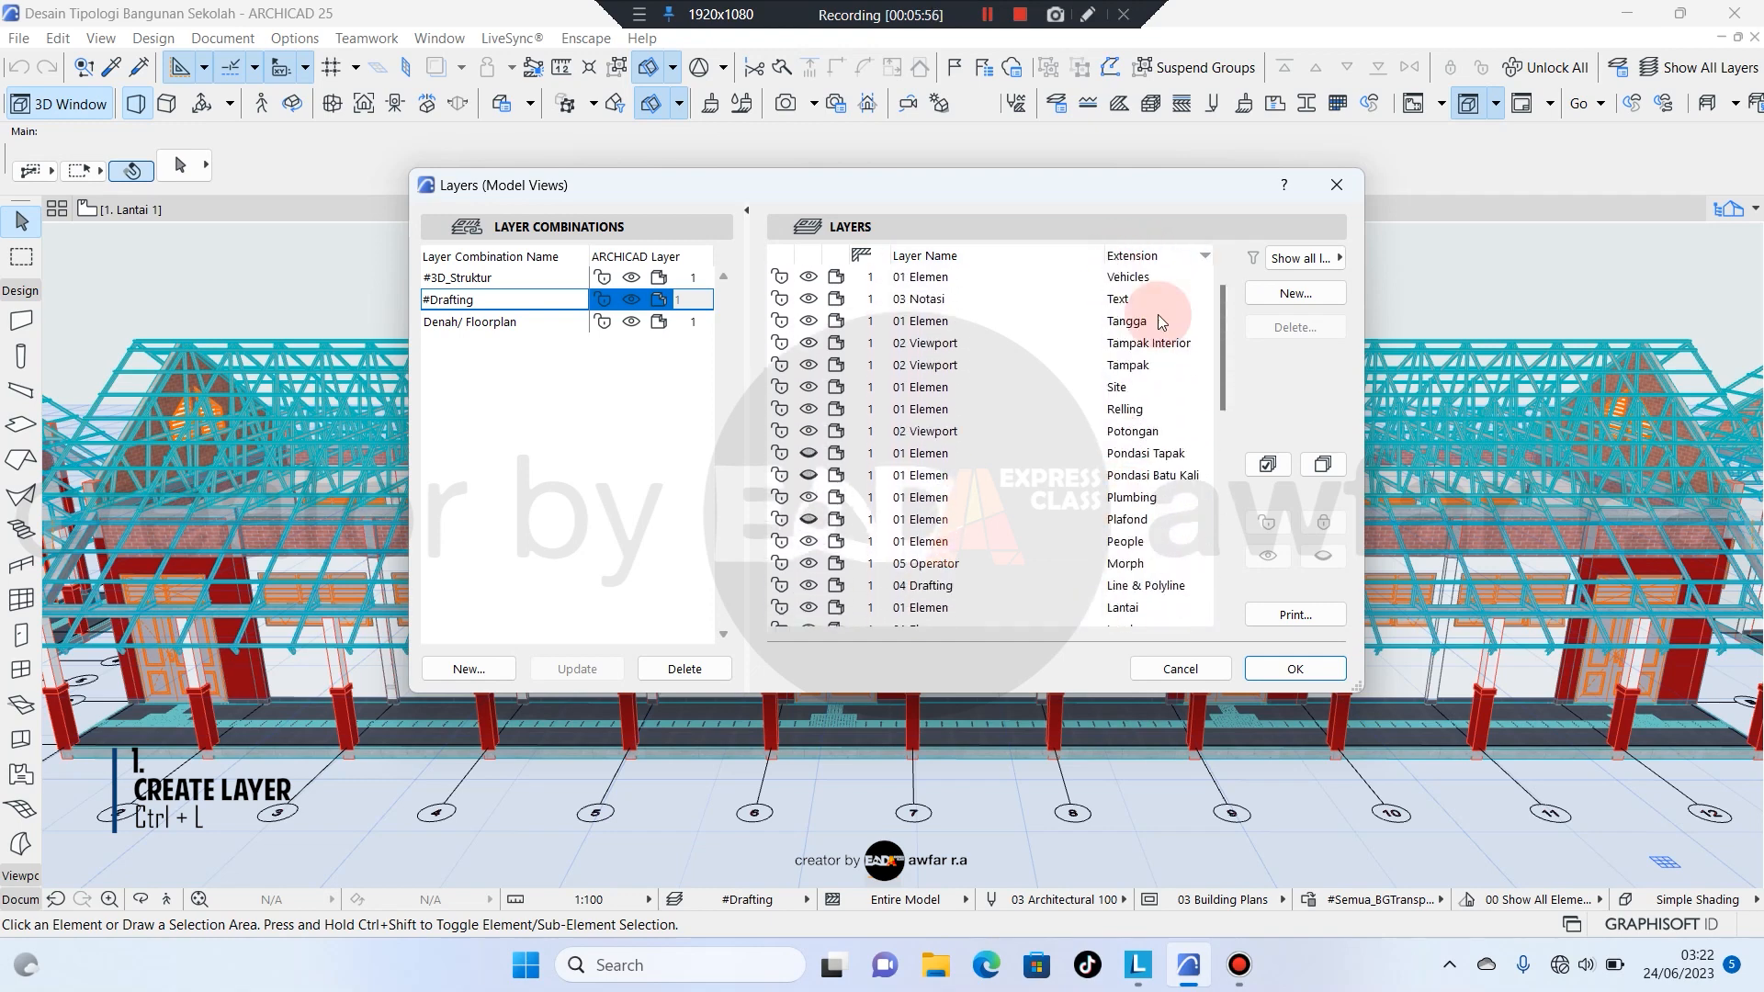
left_click(1135, 256)
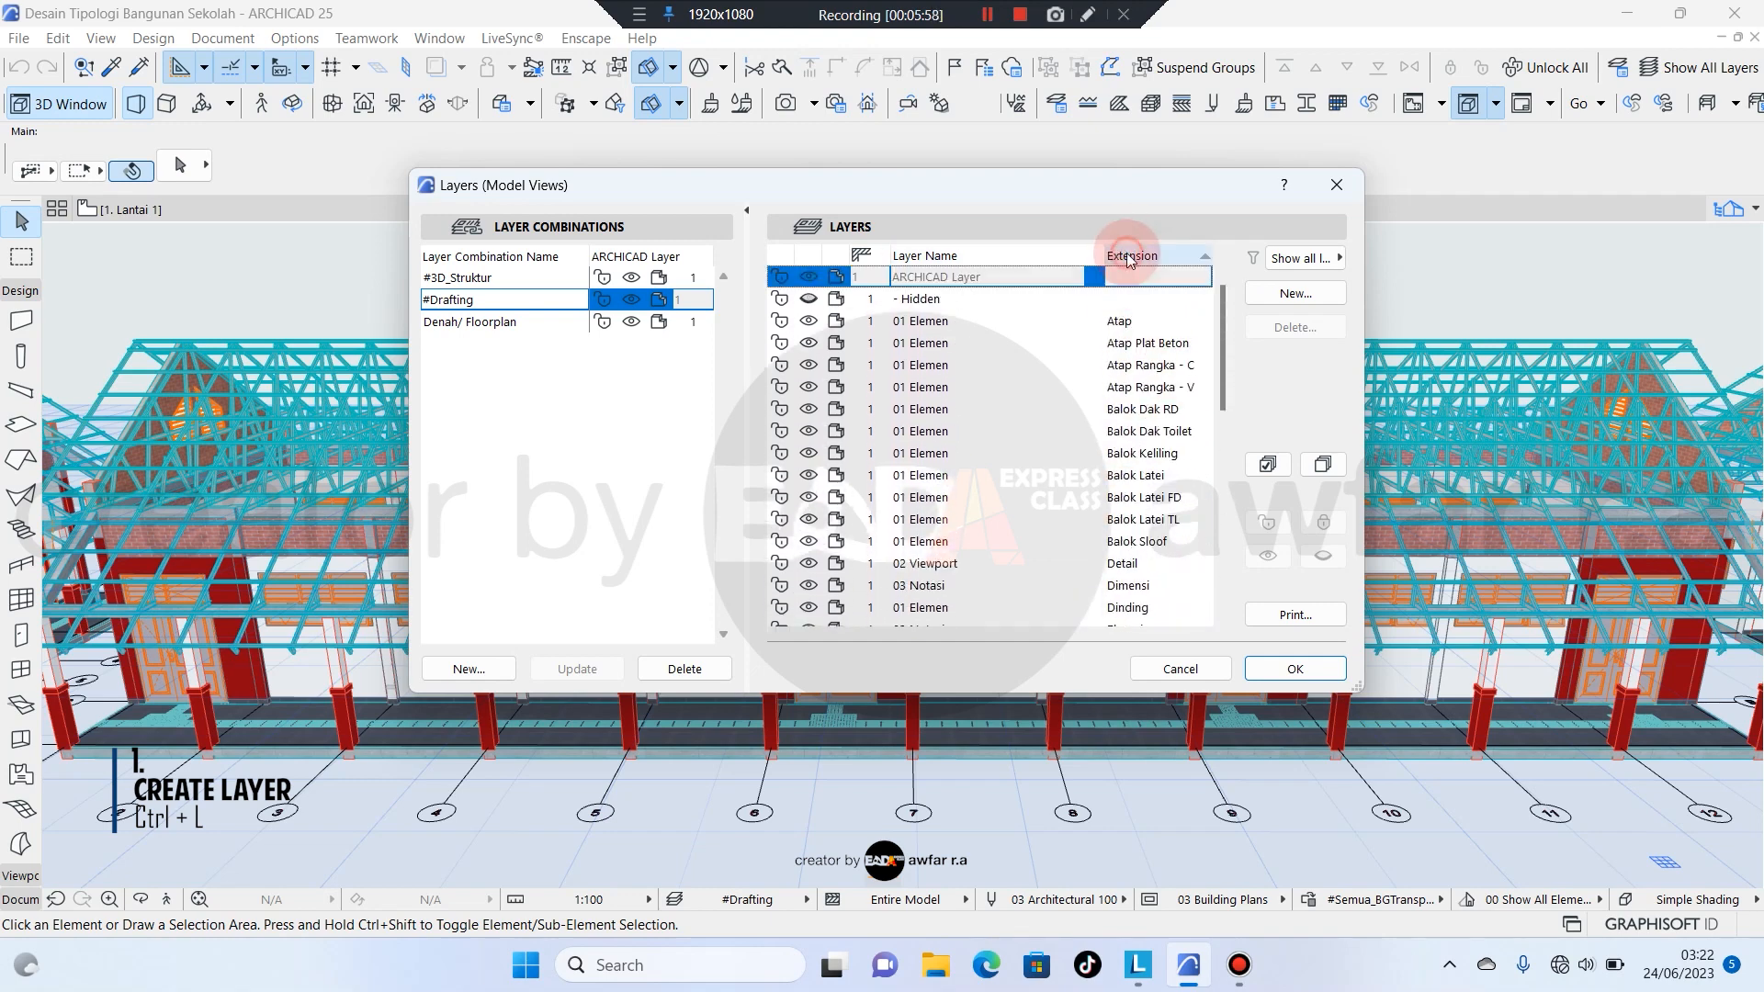
Select the 01 Elemen Atap layer, bring up the new-layer naming dialog, and close the layer settings without applying changes.
left_click(1132, 321)
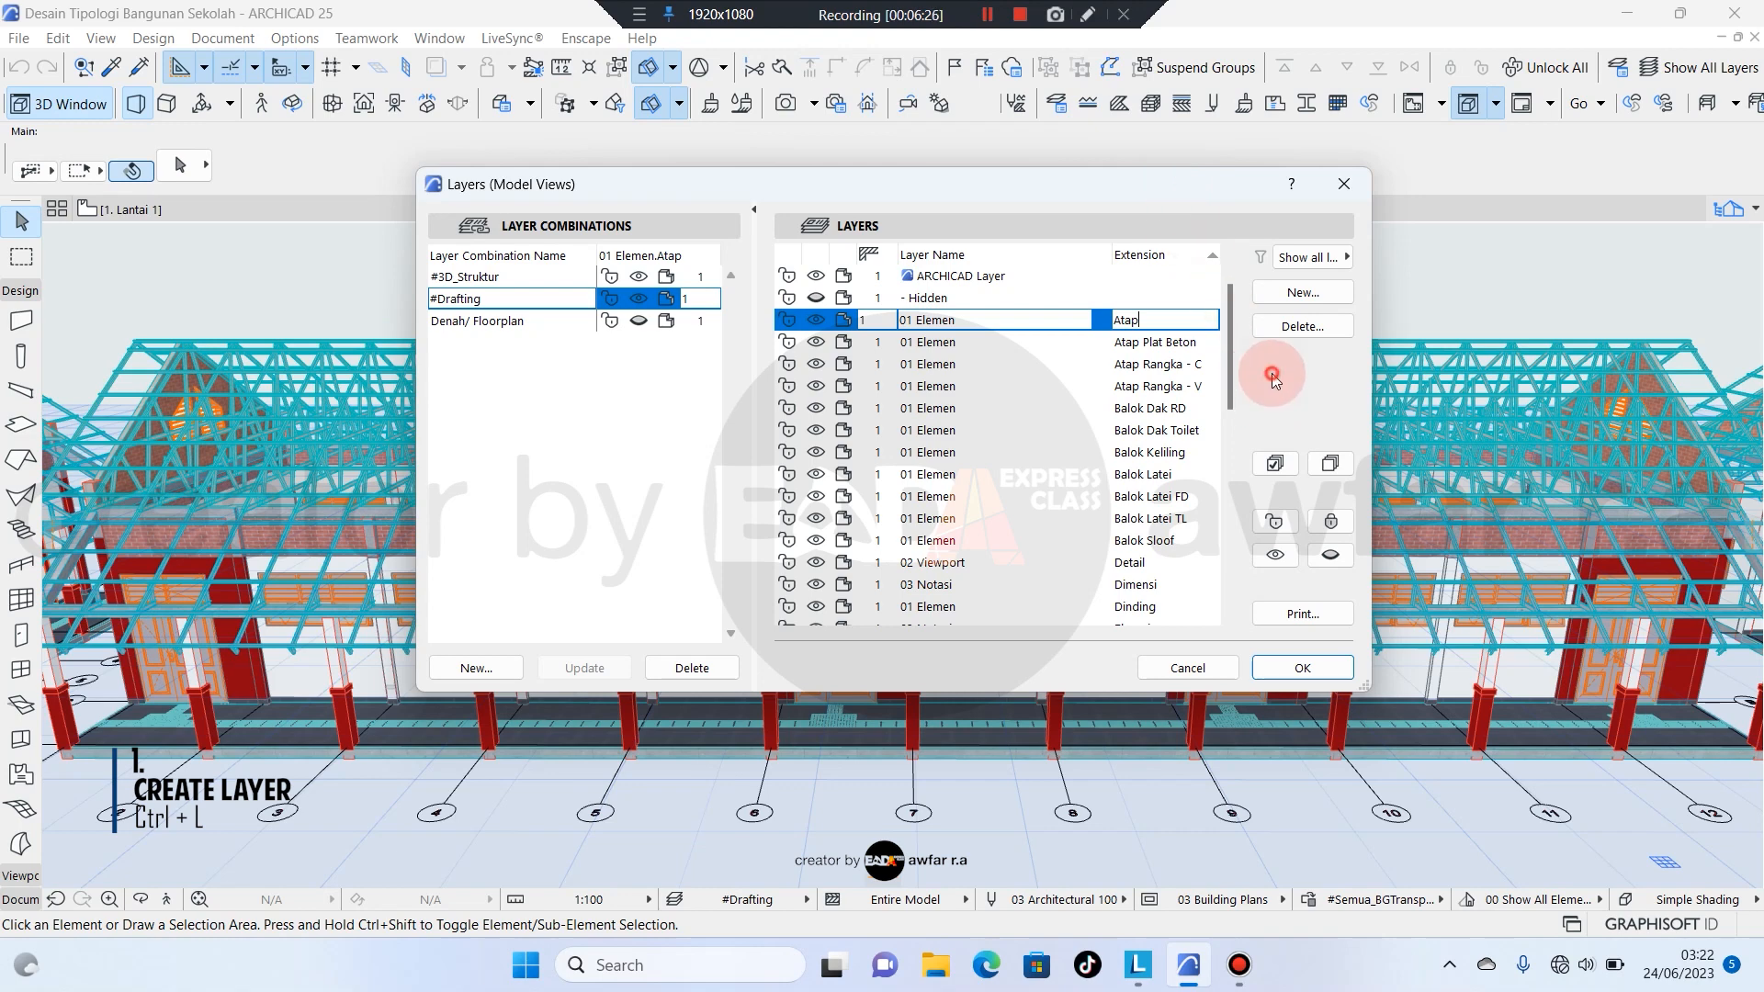
left_click(1275, 293)
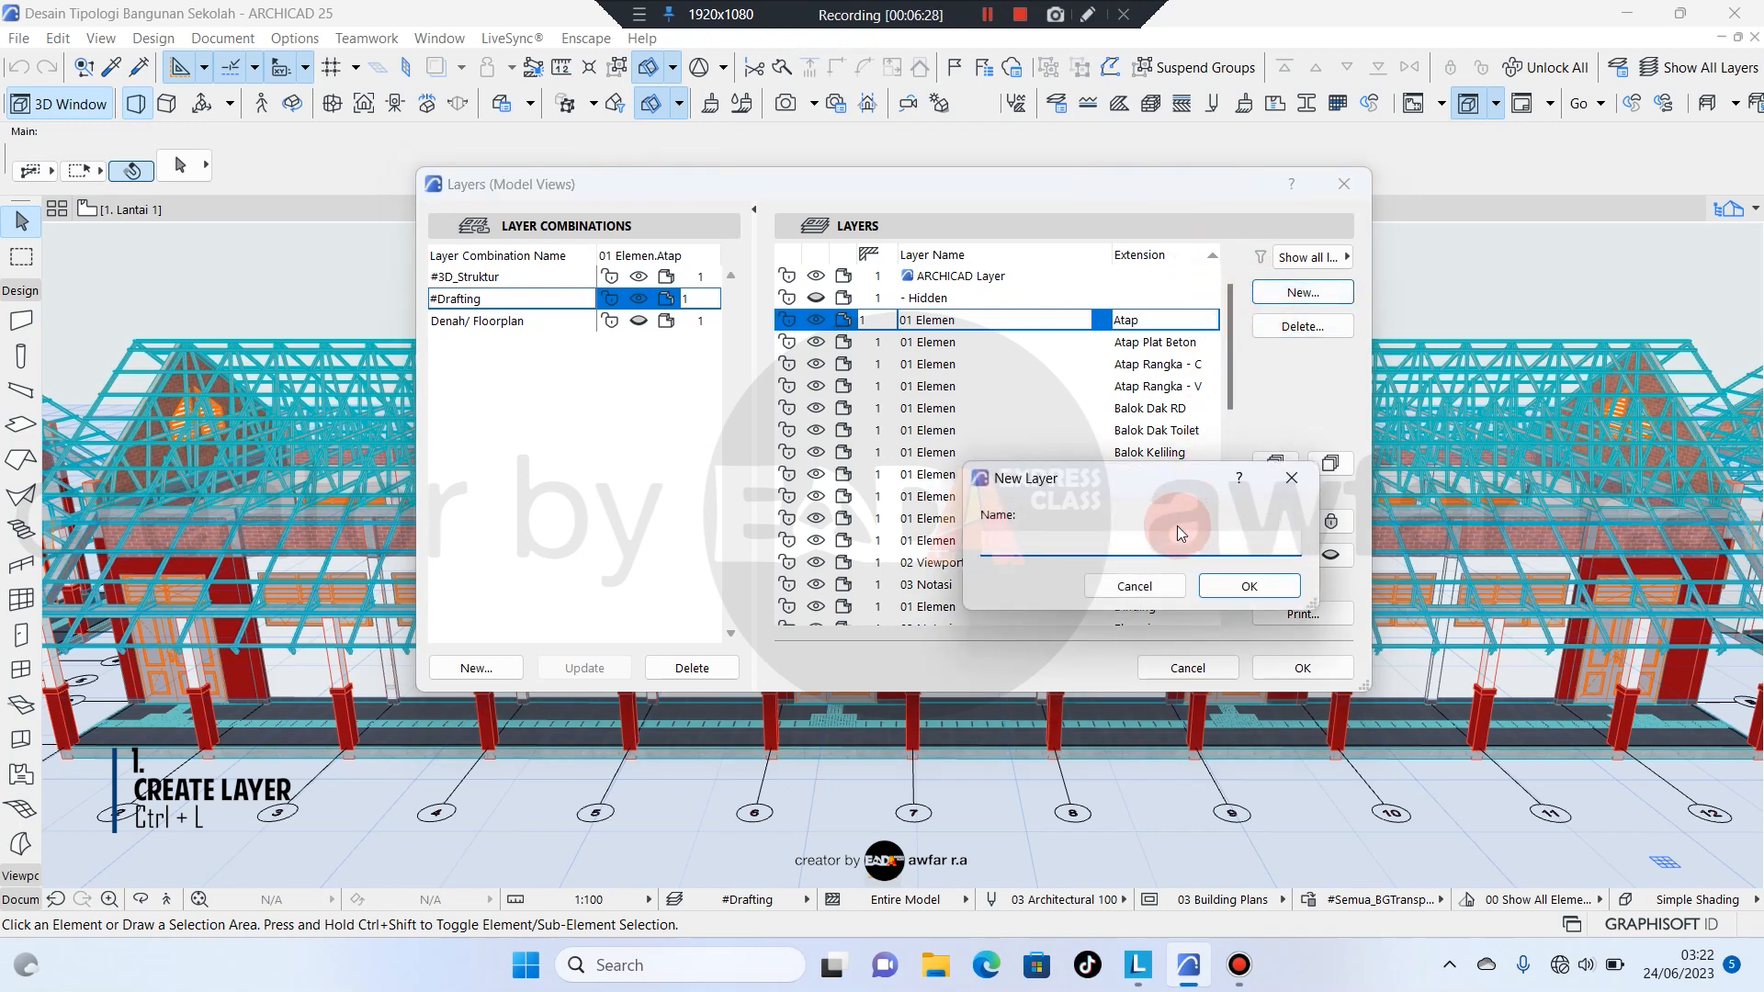
left_click(1246, 588)
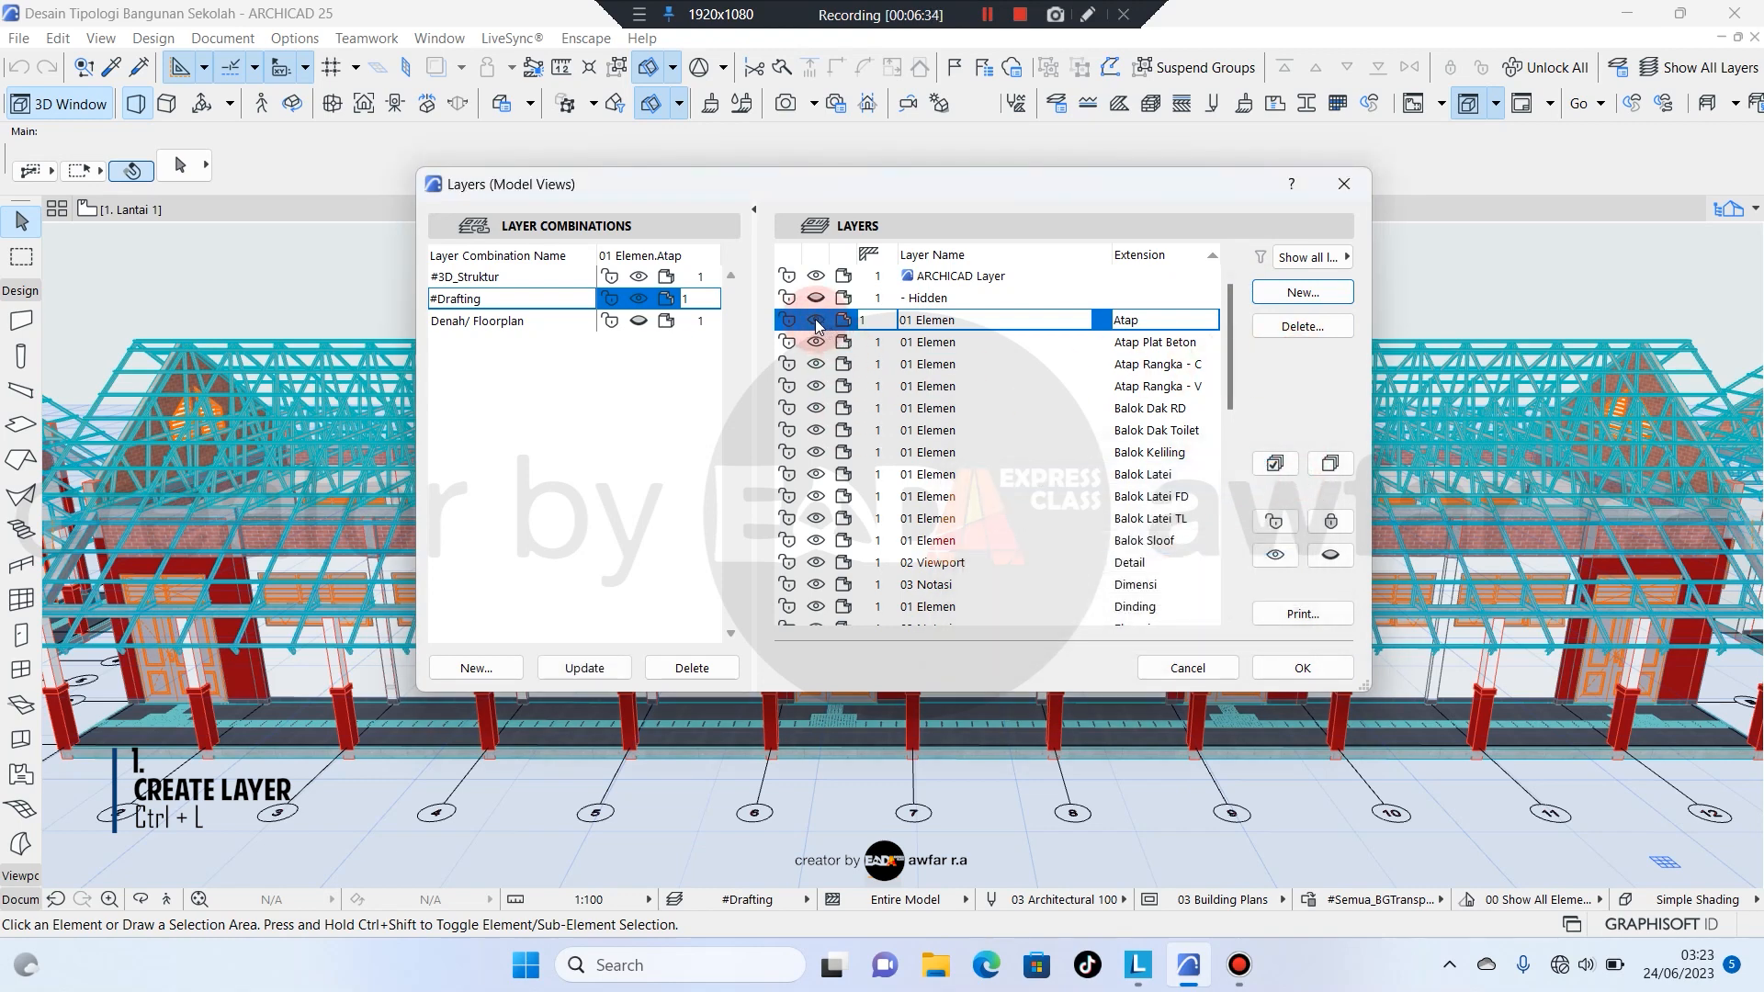
left_click(588, 668)
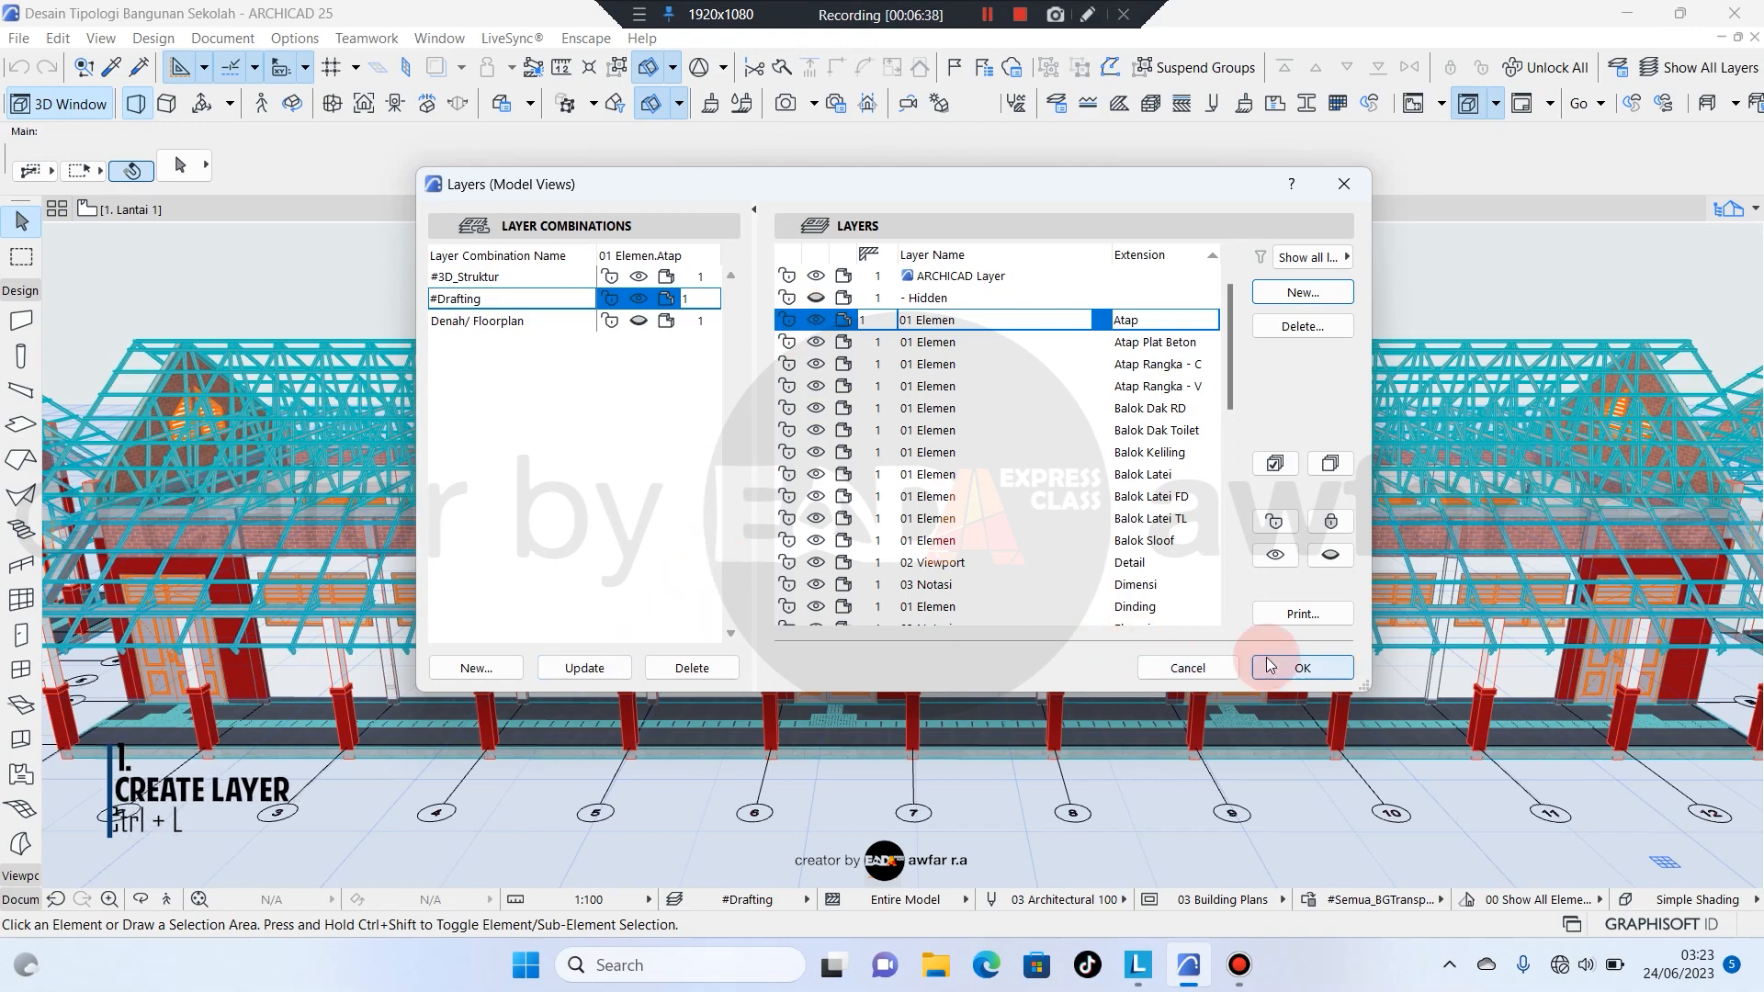
left_click(1337, 187)
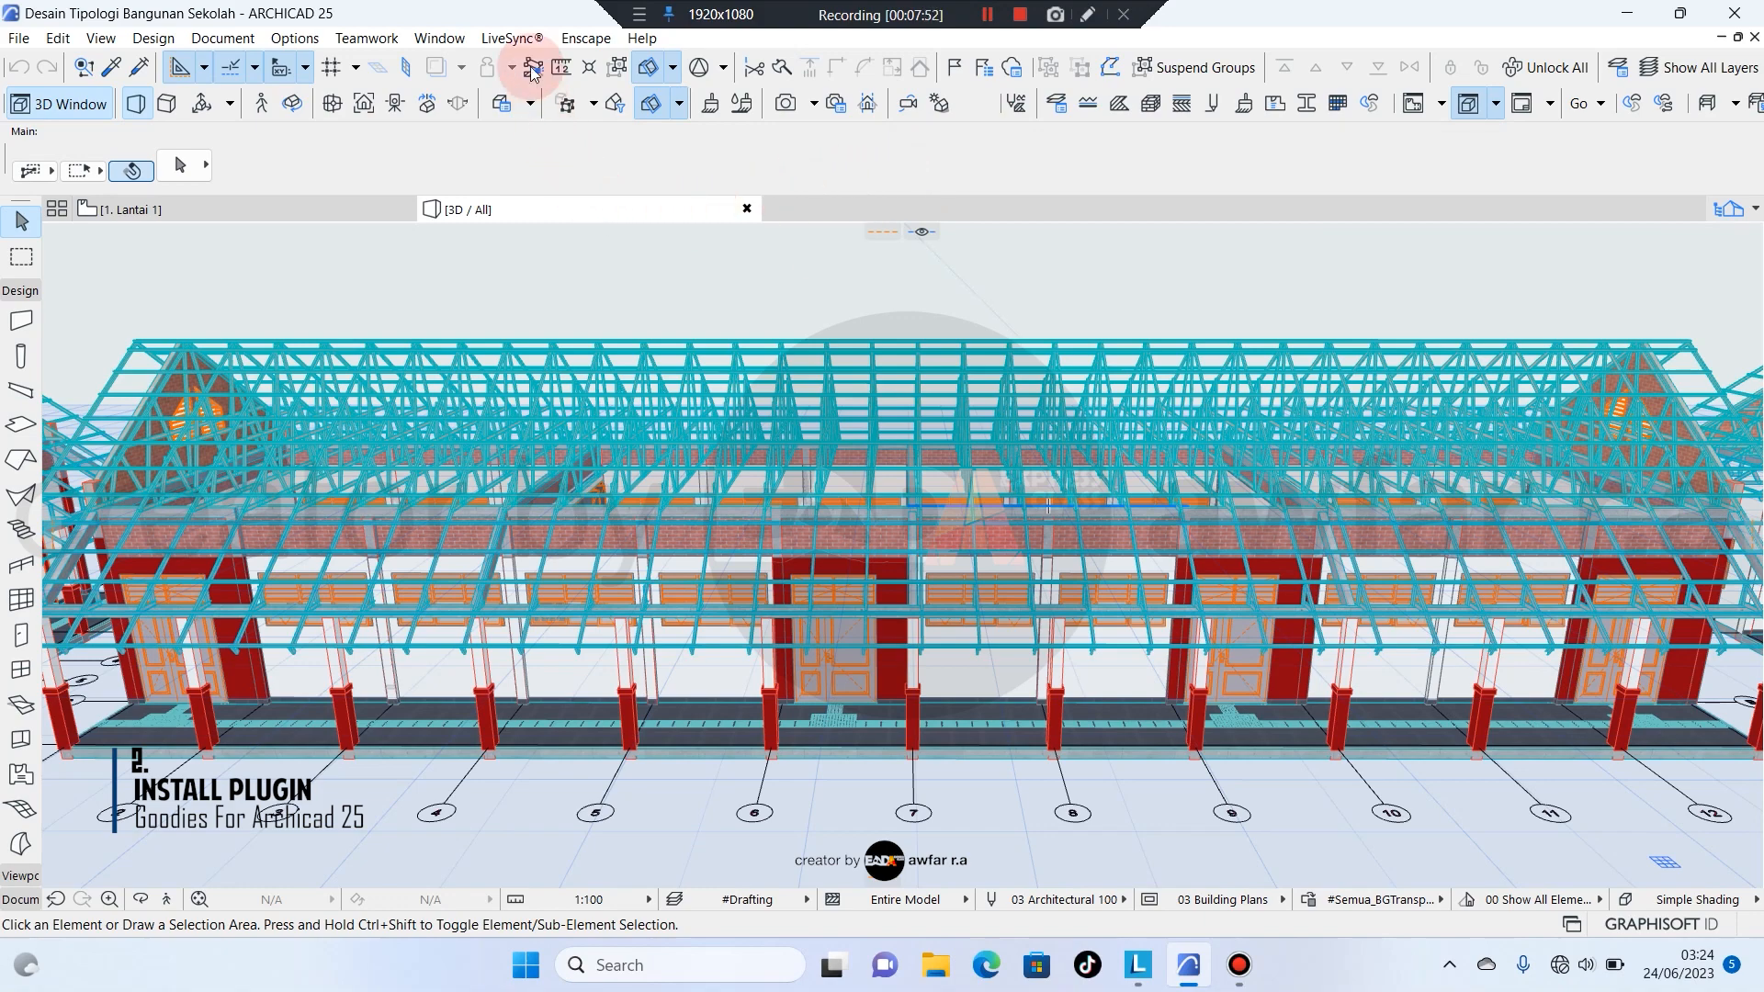
left_click(643, 38)
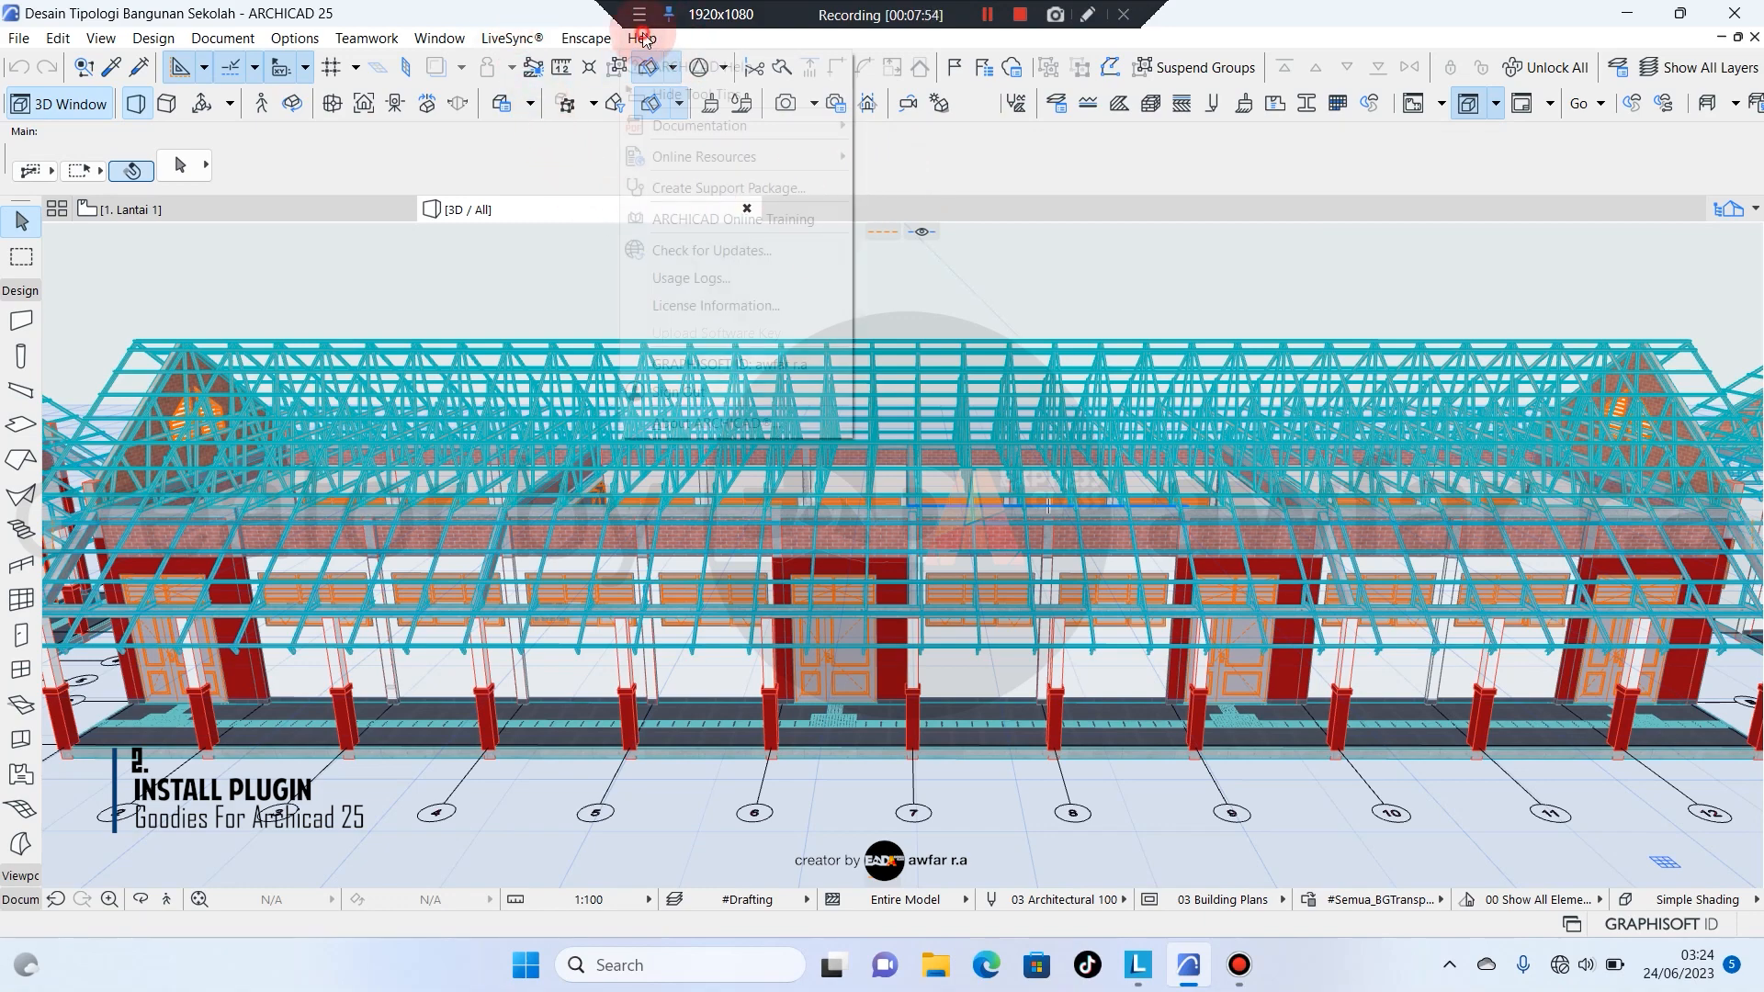
mouse_move(691, 161)
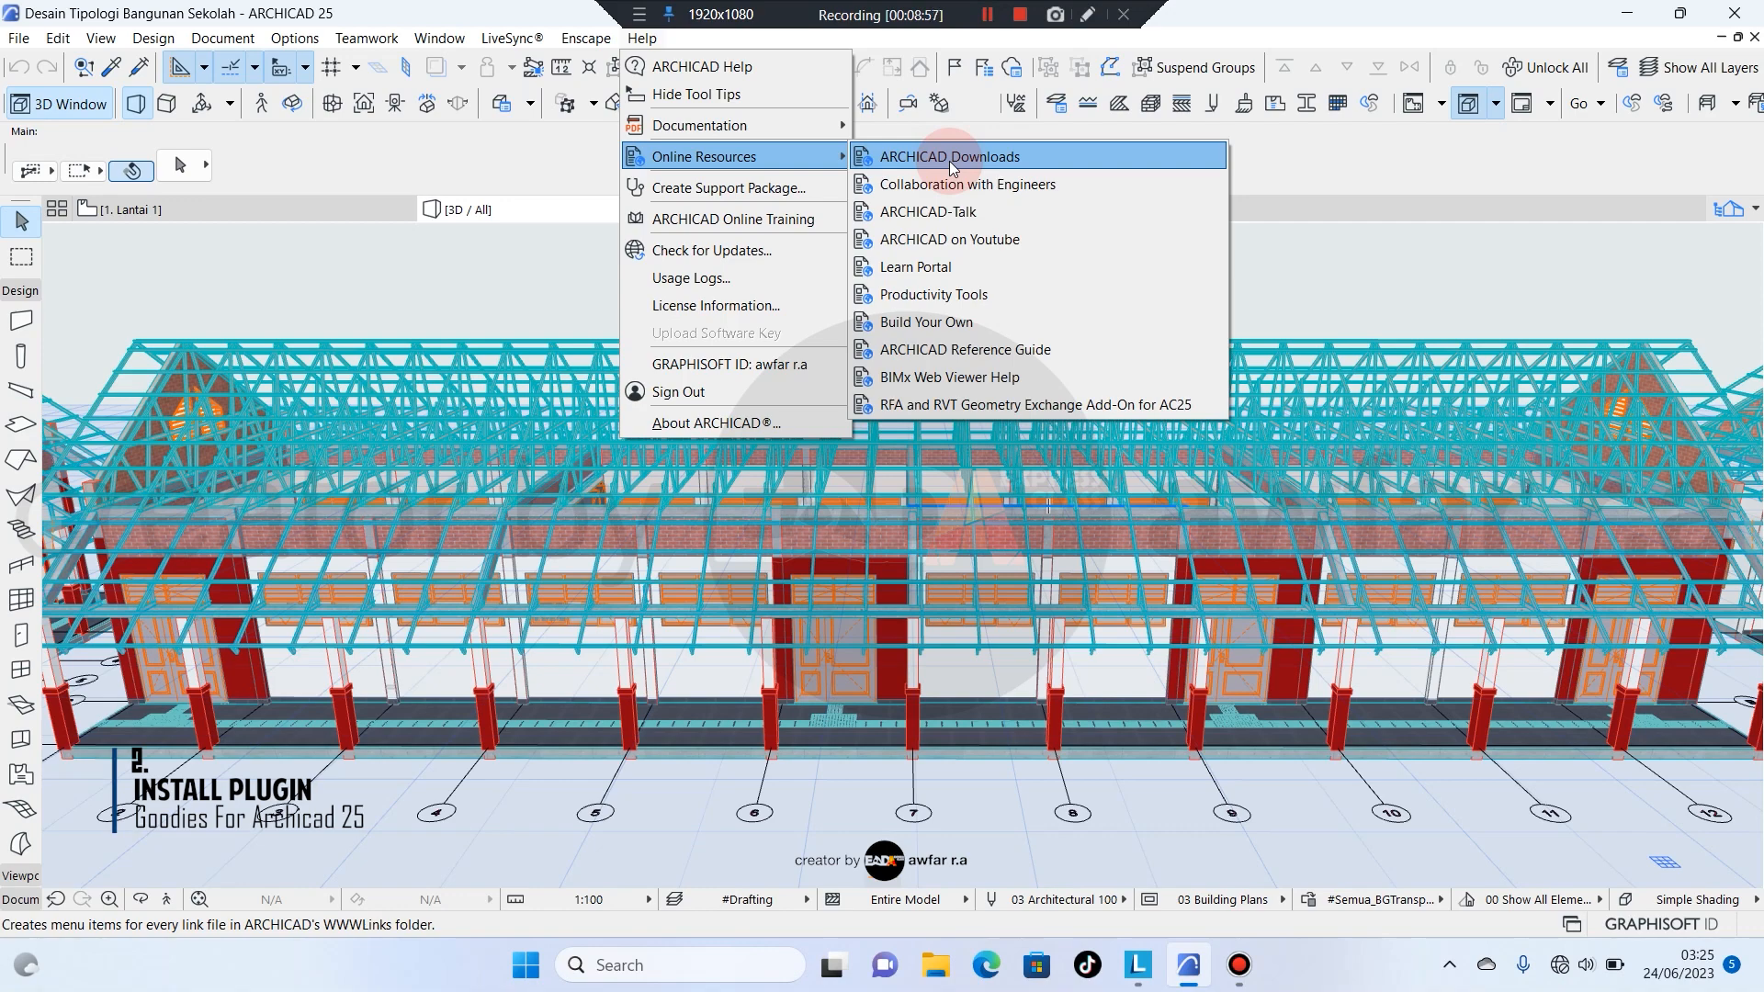
mouse_move(514, 15)
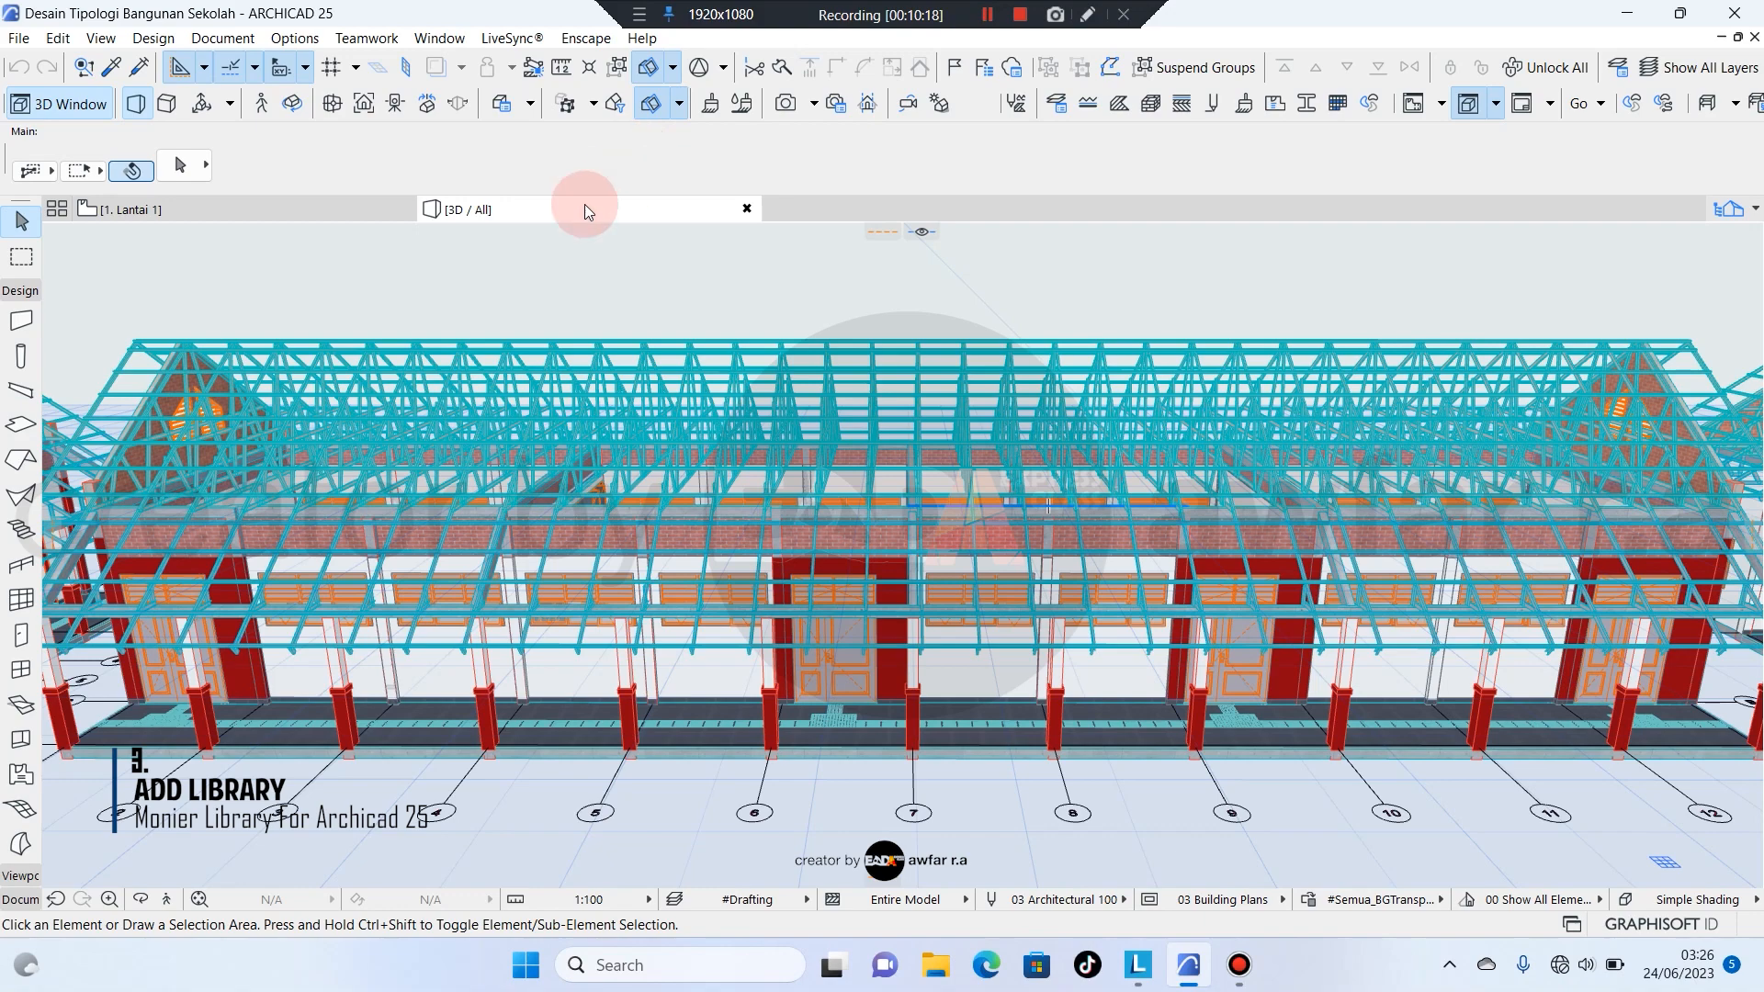
Add the Monier folder from Monier Library - Lesson 6.7 to the project's libraries in the Library Manager.
left_click(18, 41)
mouse_move(133, 418)
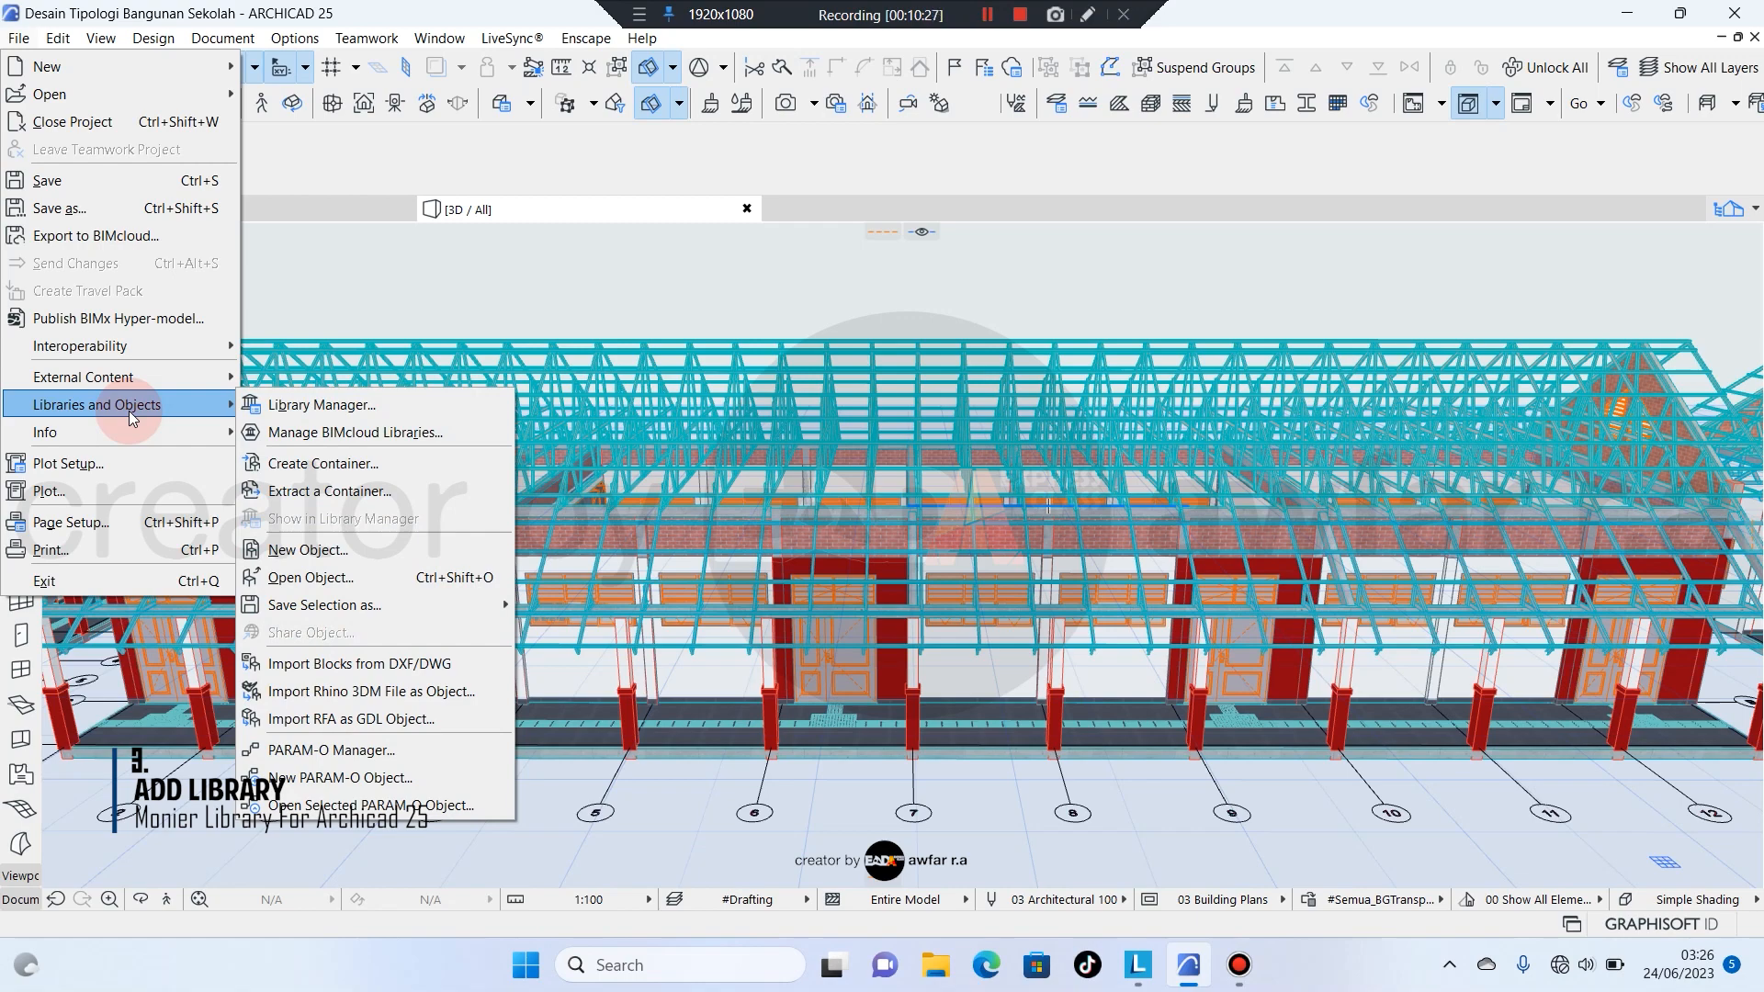
left_click(370, 410)
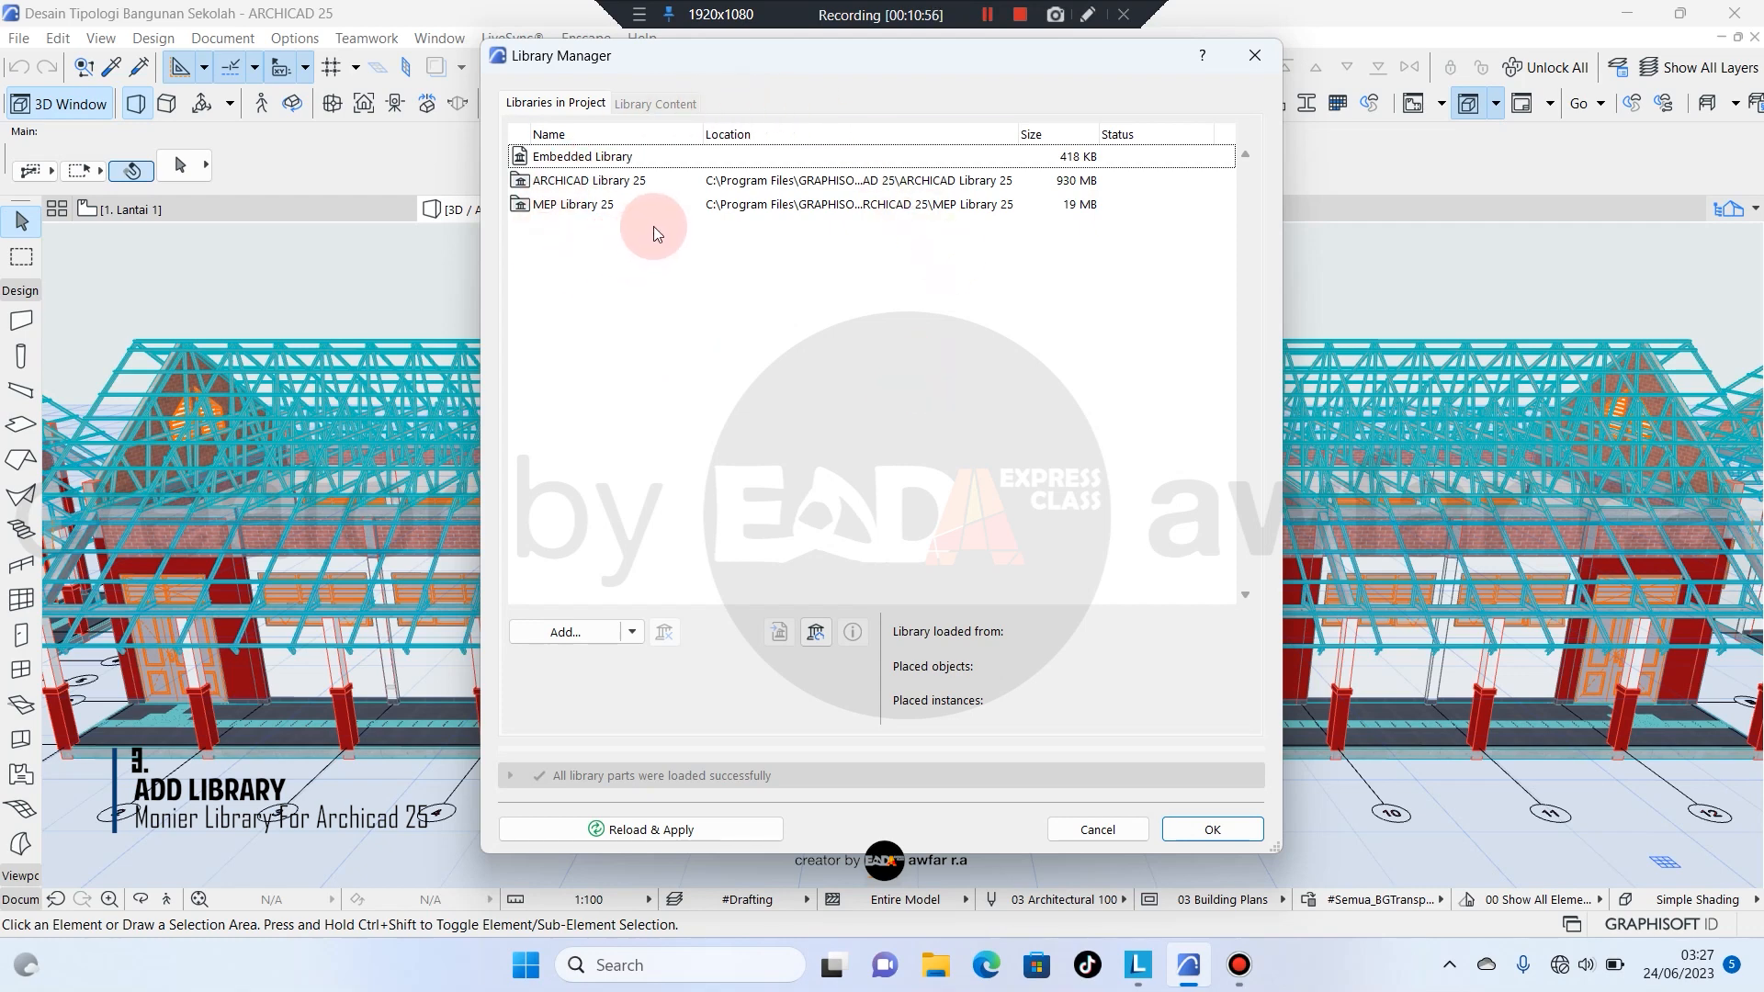
left_click(562, 634)
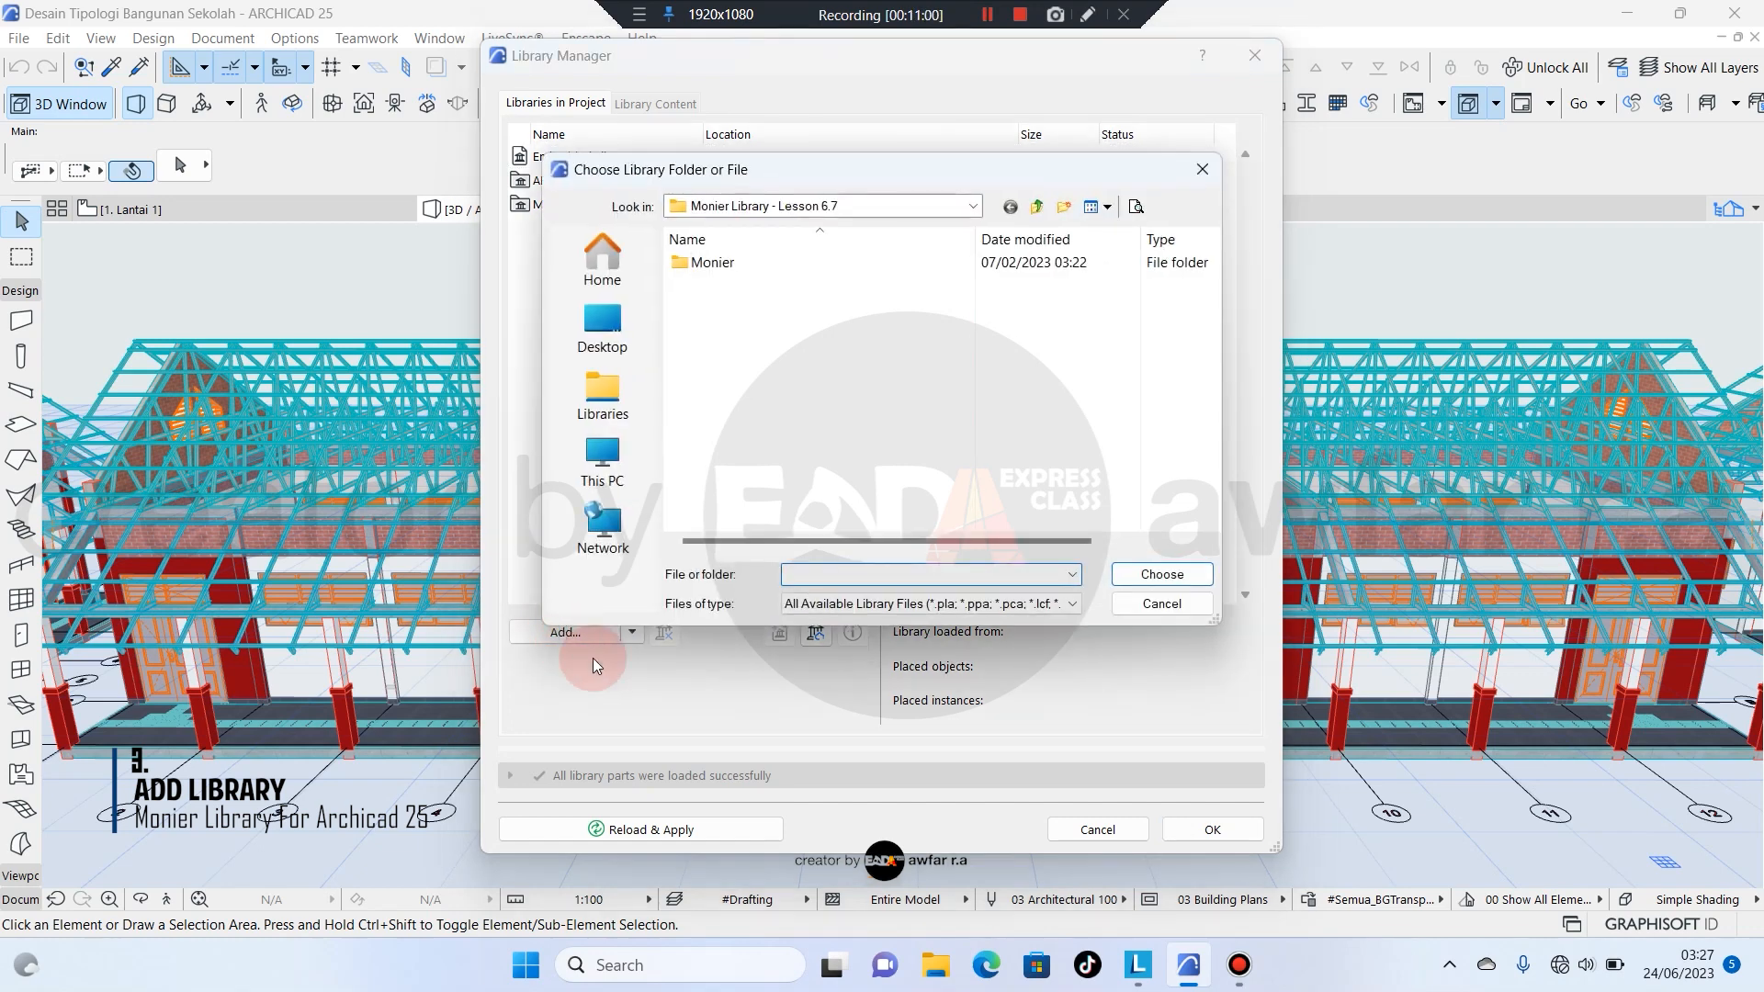
left_click_drag(940, 178, 920, 144)
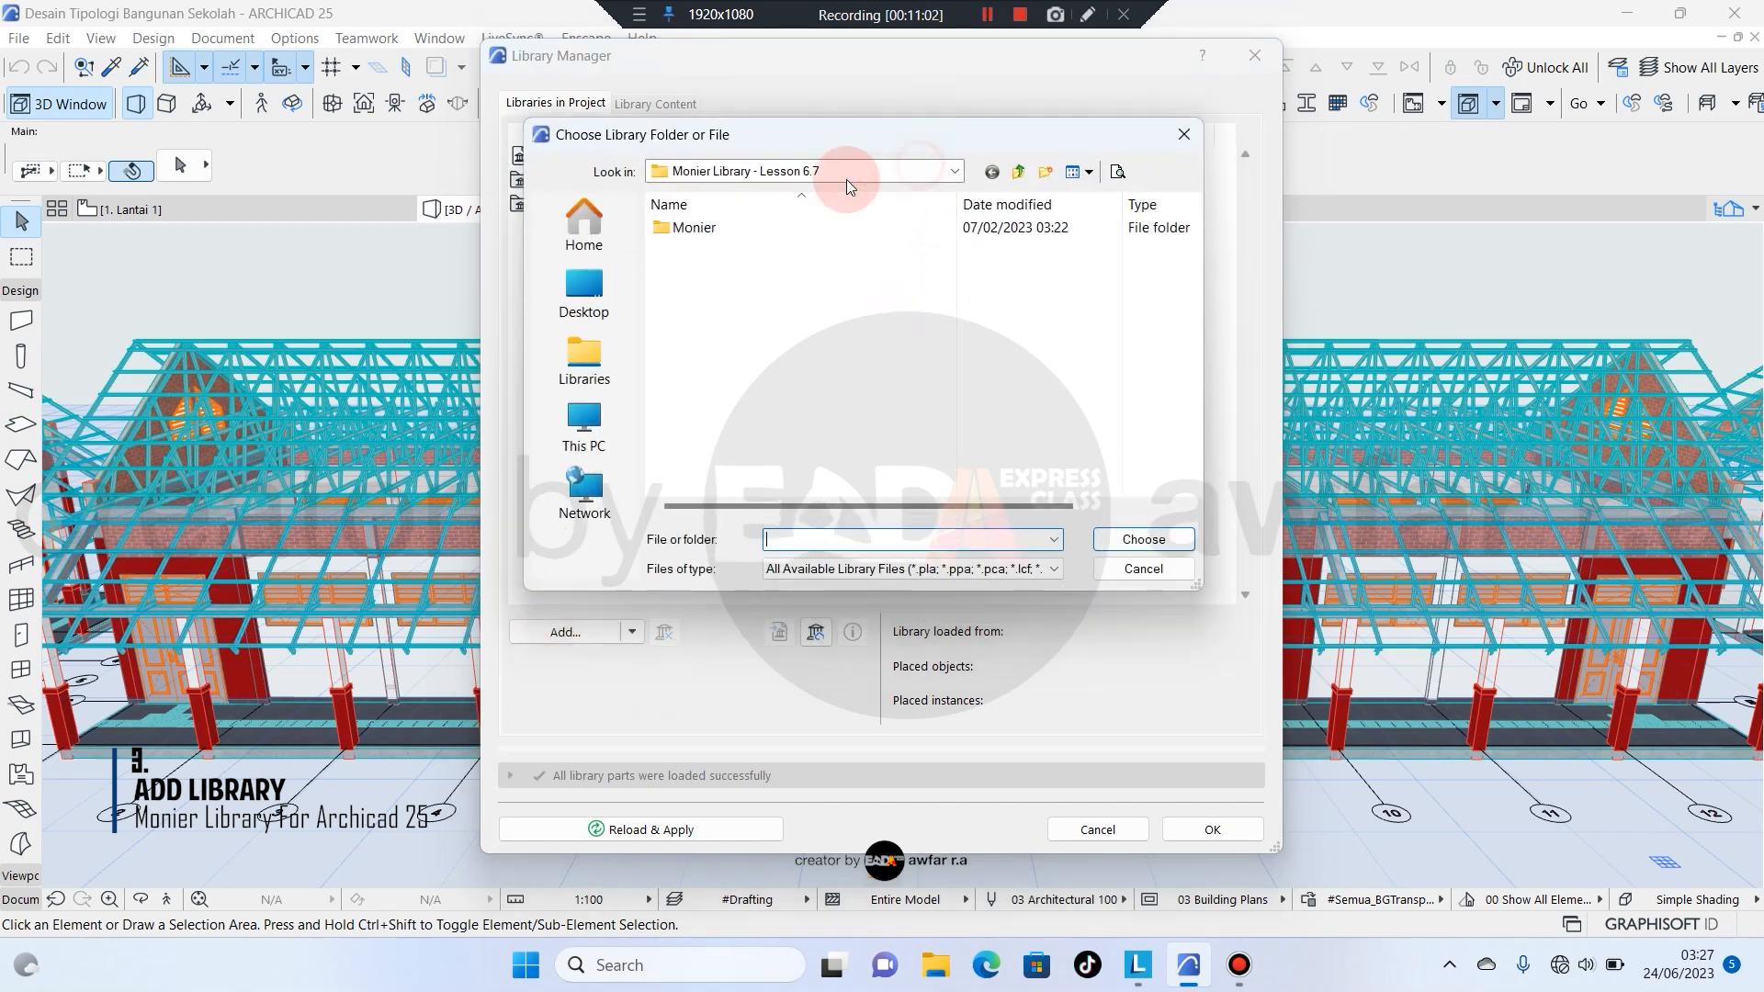
left_click(693, 227)
left_click(1144, 540)
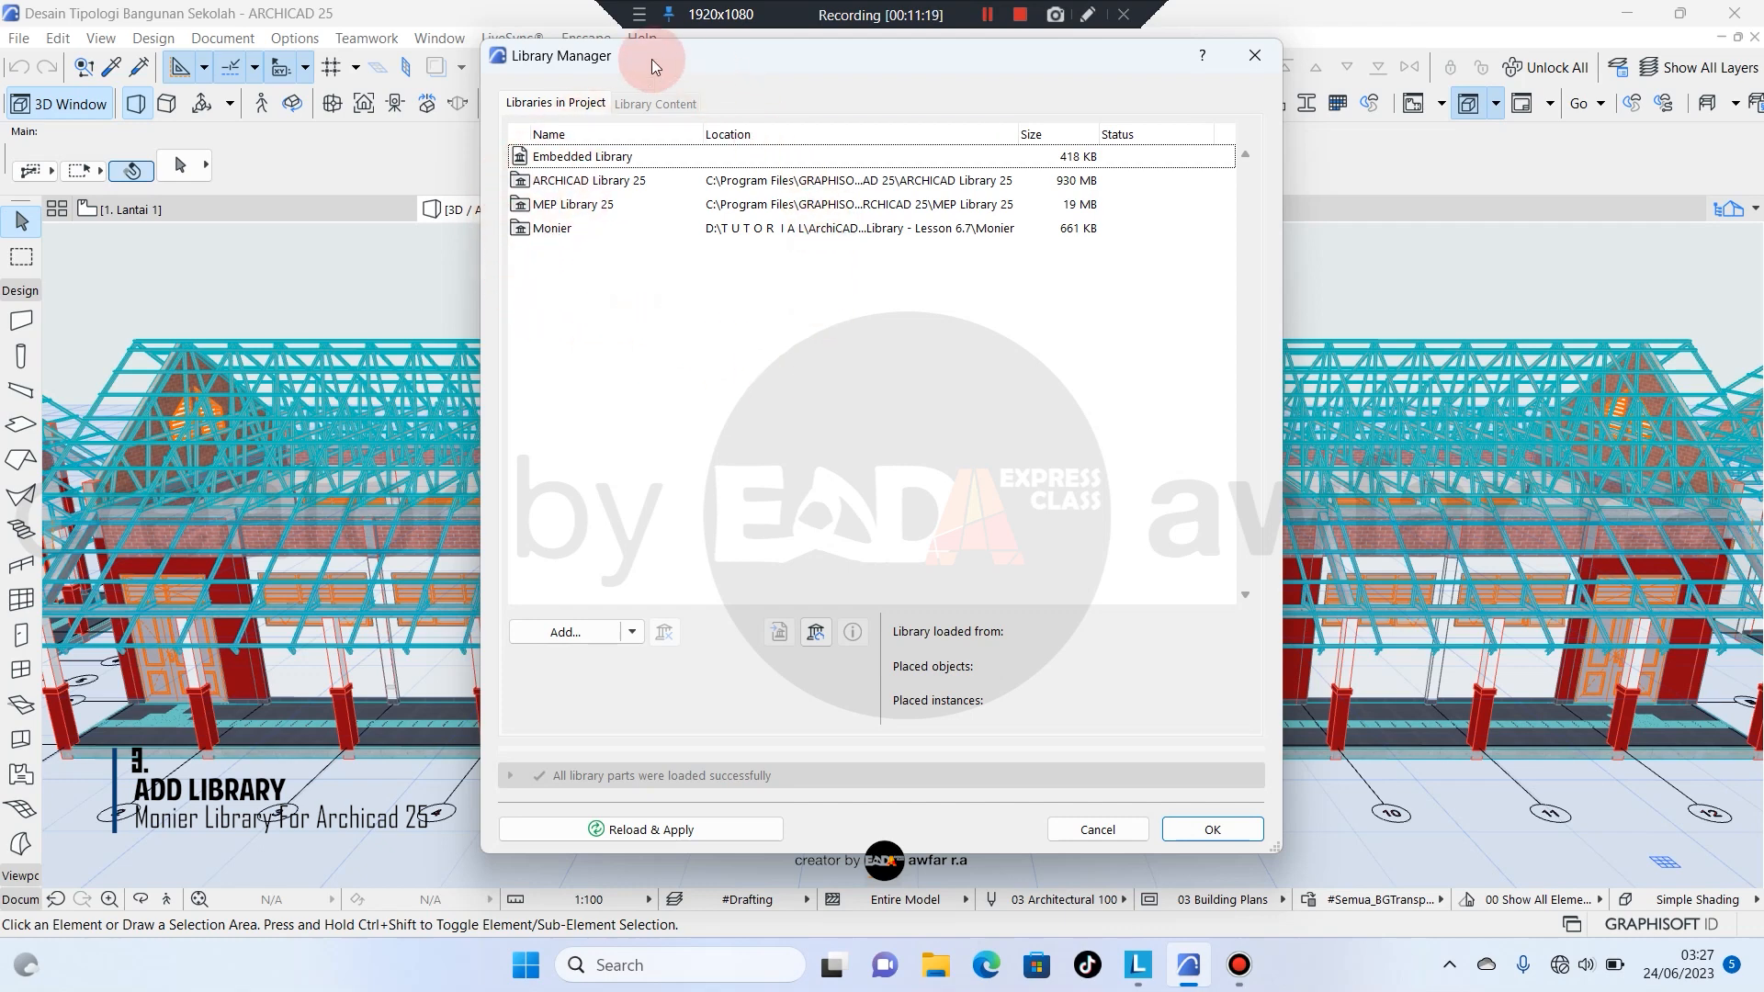
Reload and apply the project libraries, and accept the Library Manager changes.
left_click_drag(652, 59, 671, 92)
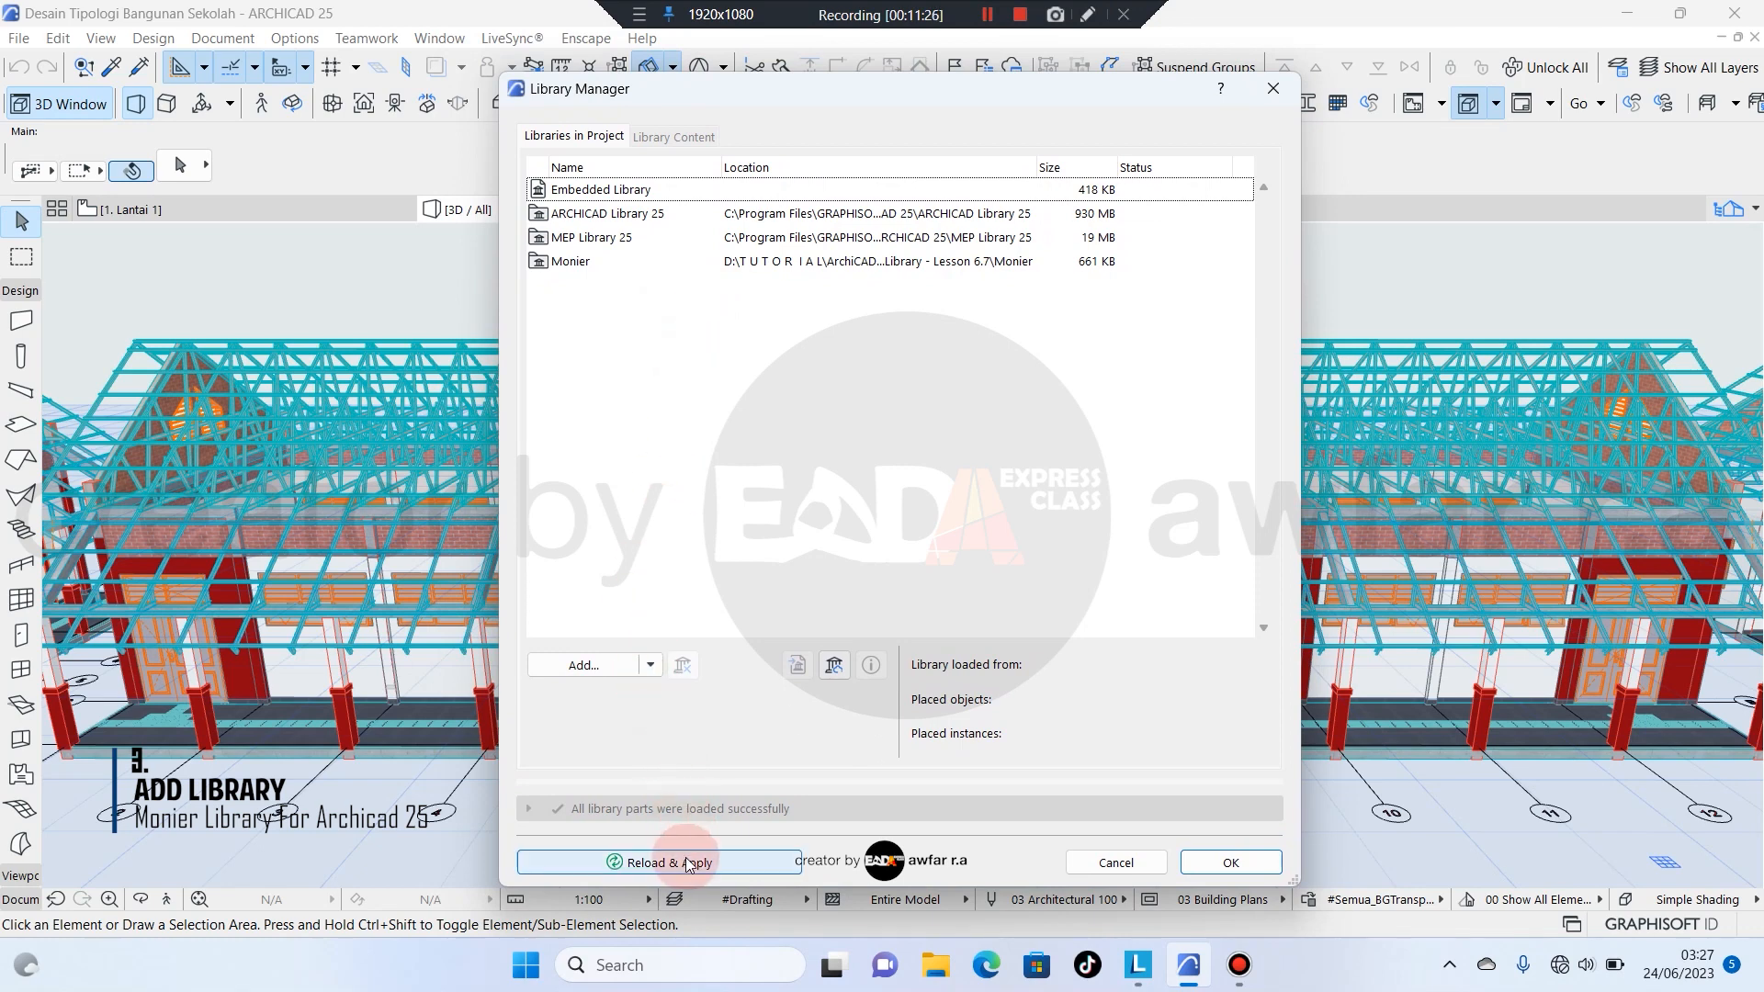
left_click(772, 521)
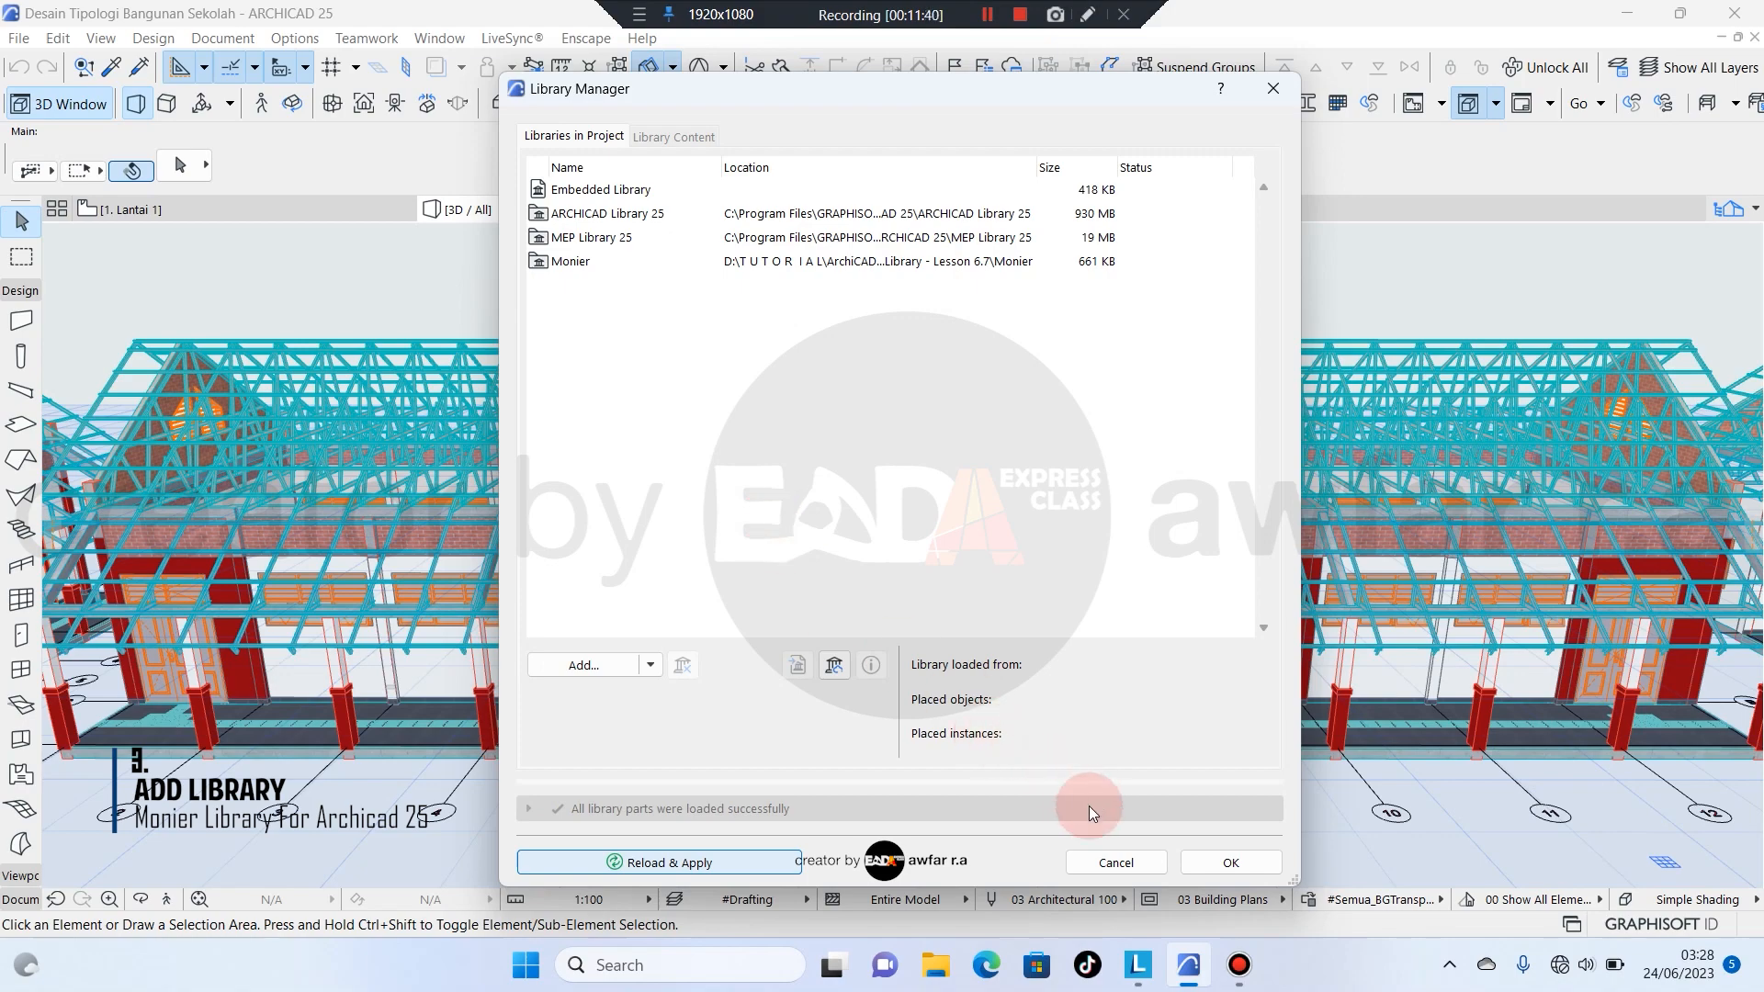
left_click(1230, 864)
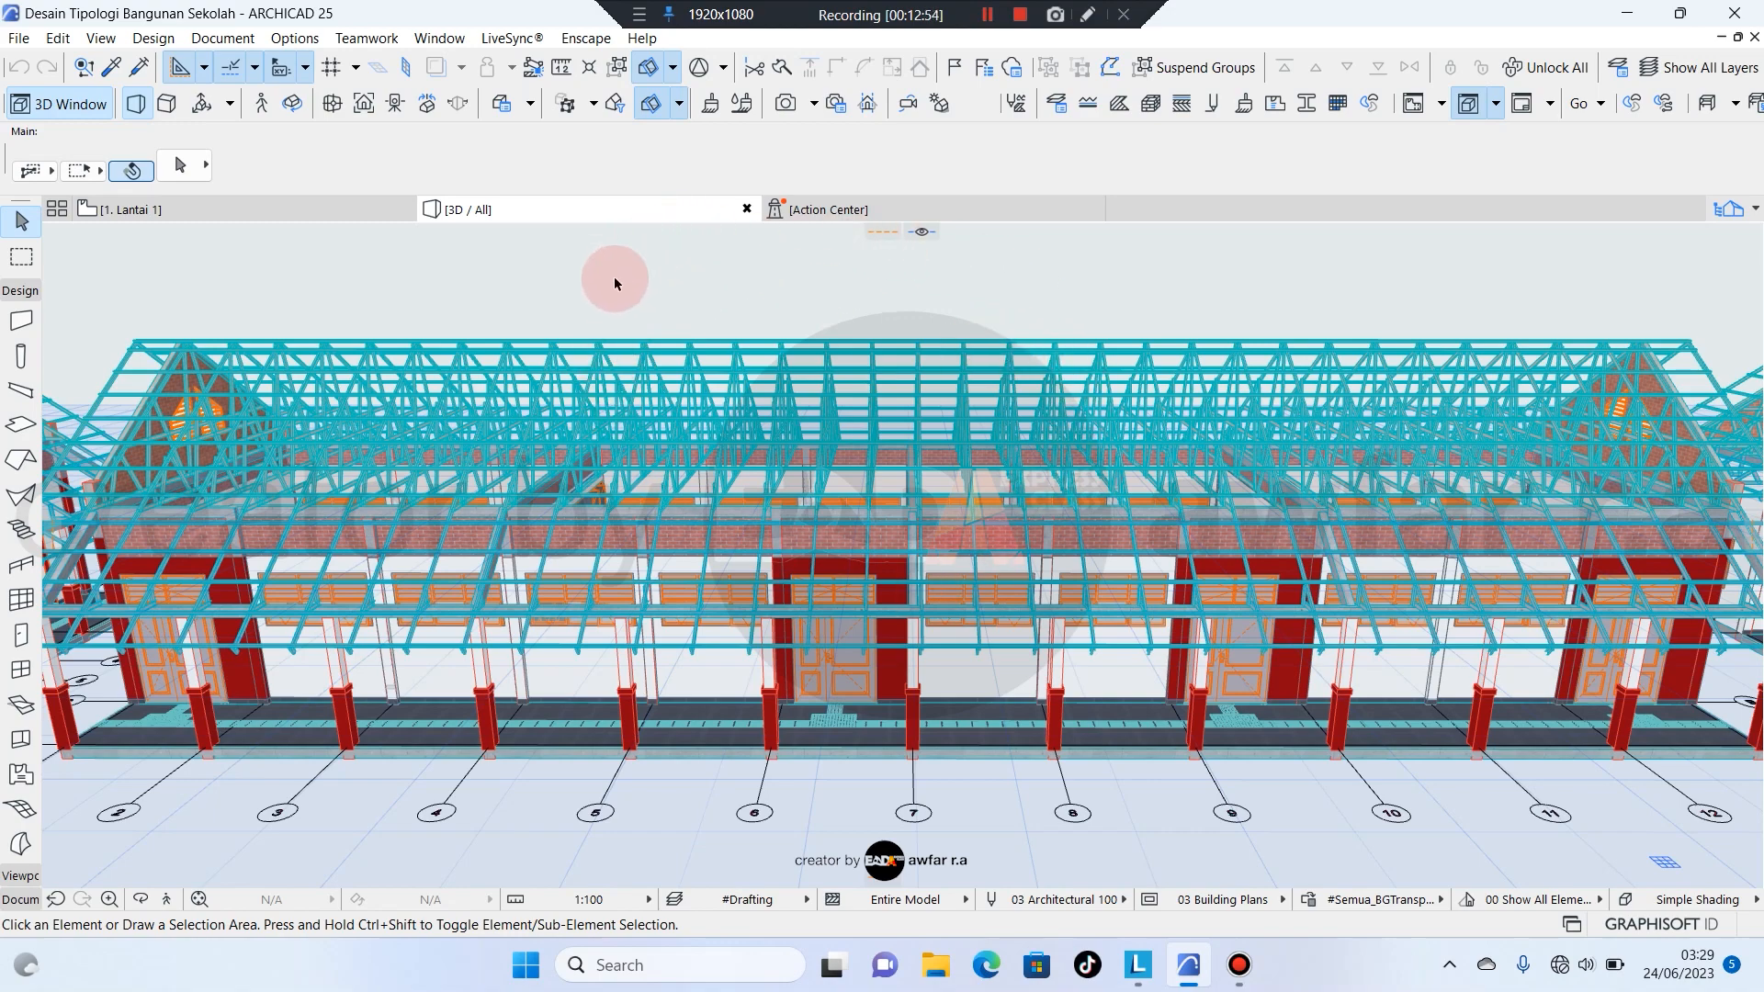
Examine the roof framing of the school buildings in 3D from the front, from above and from the gable end.
scroll(854, 349, "down", 2)
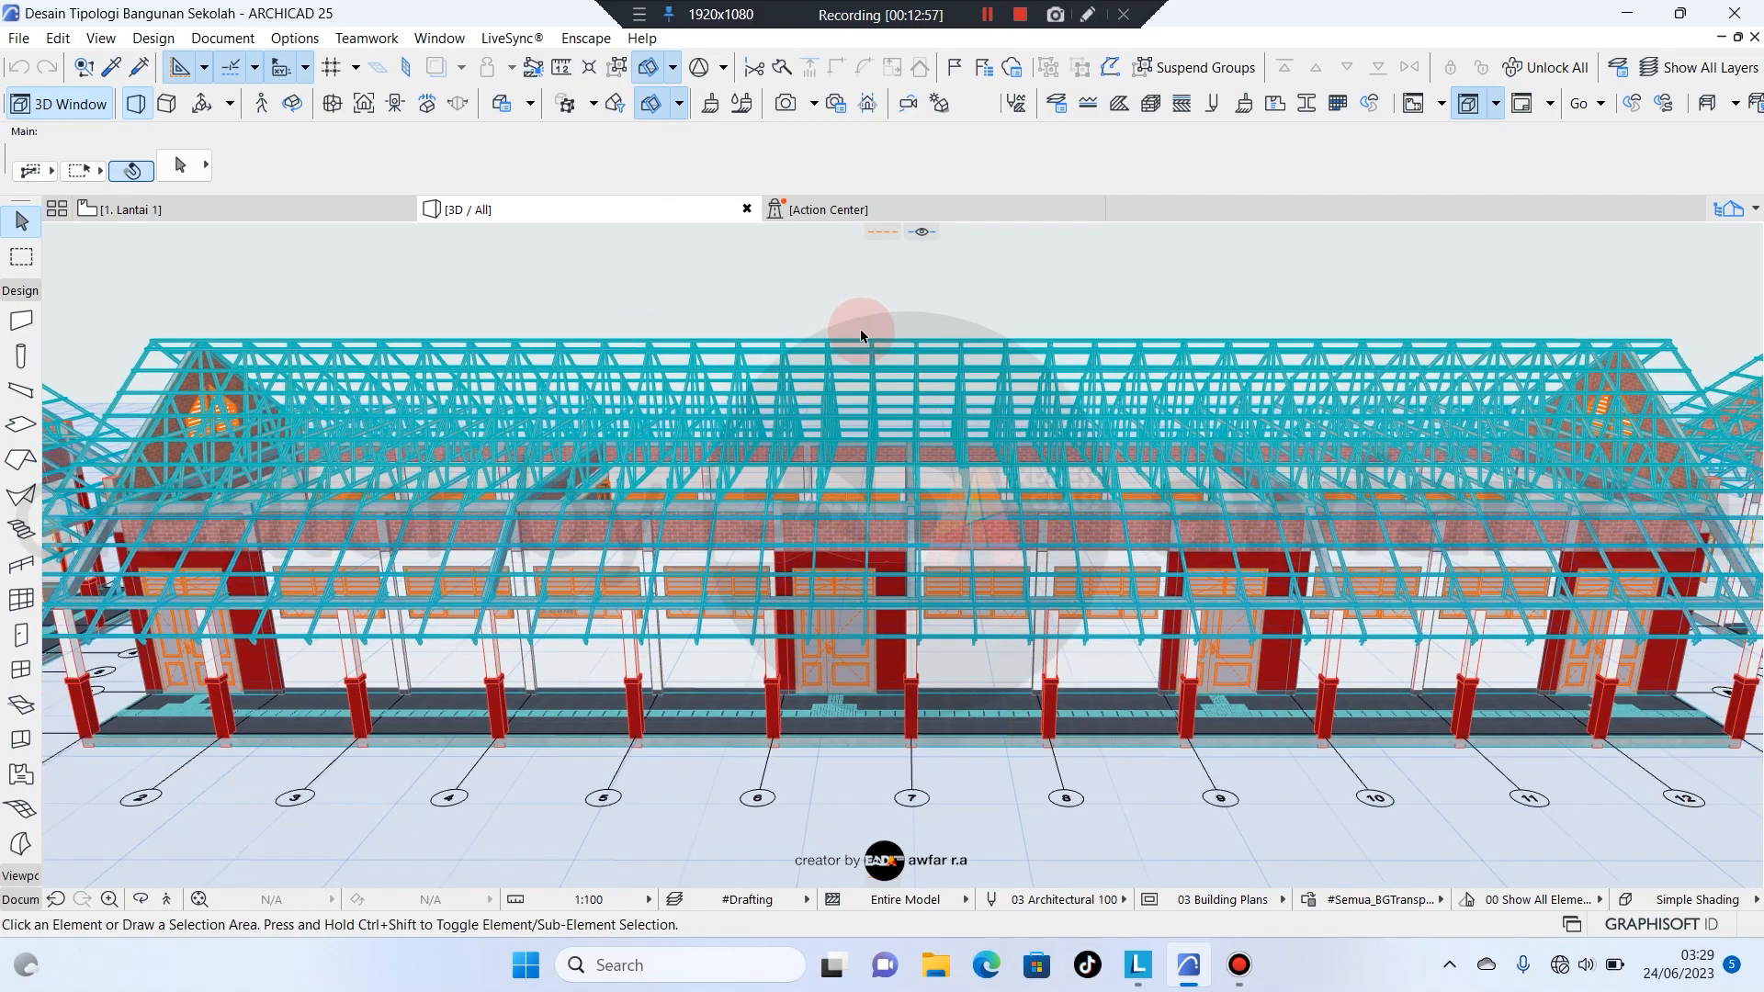
middle_click_drag(829, 418, 982, 426, "shift")
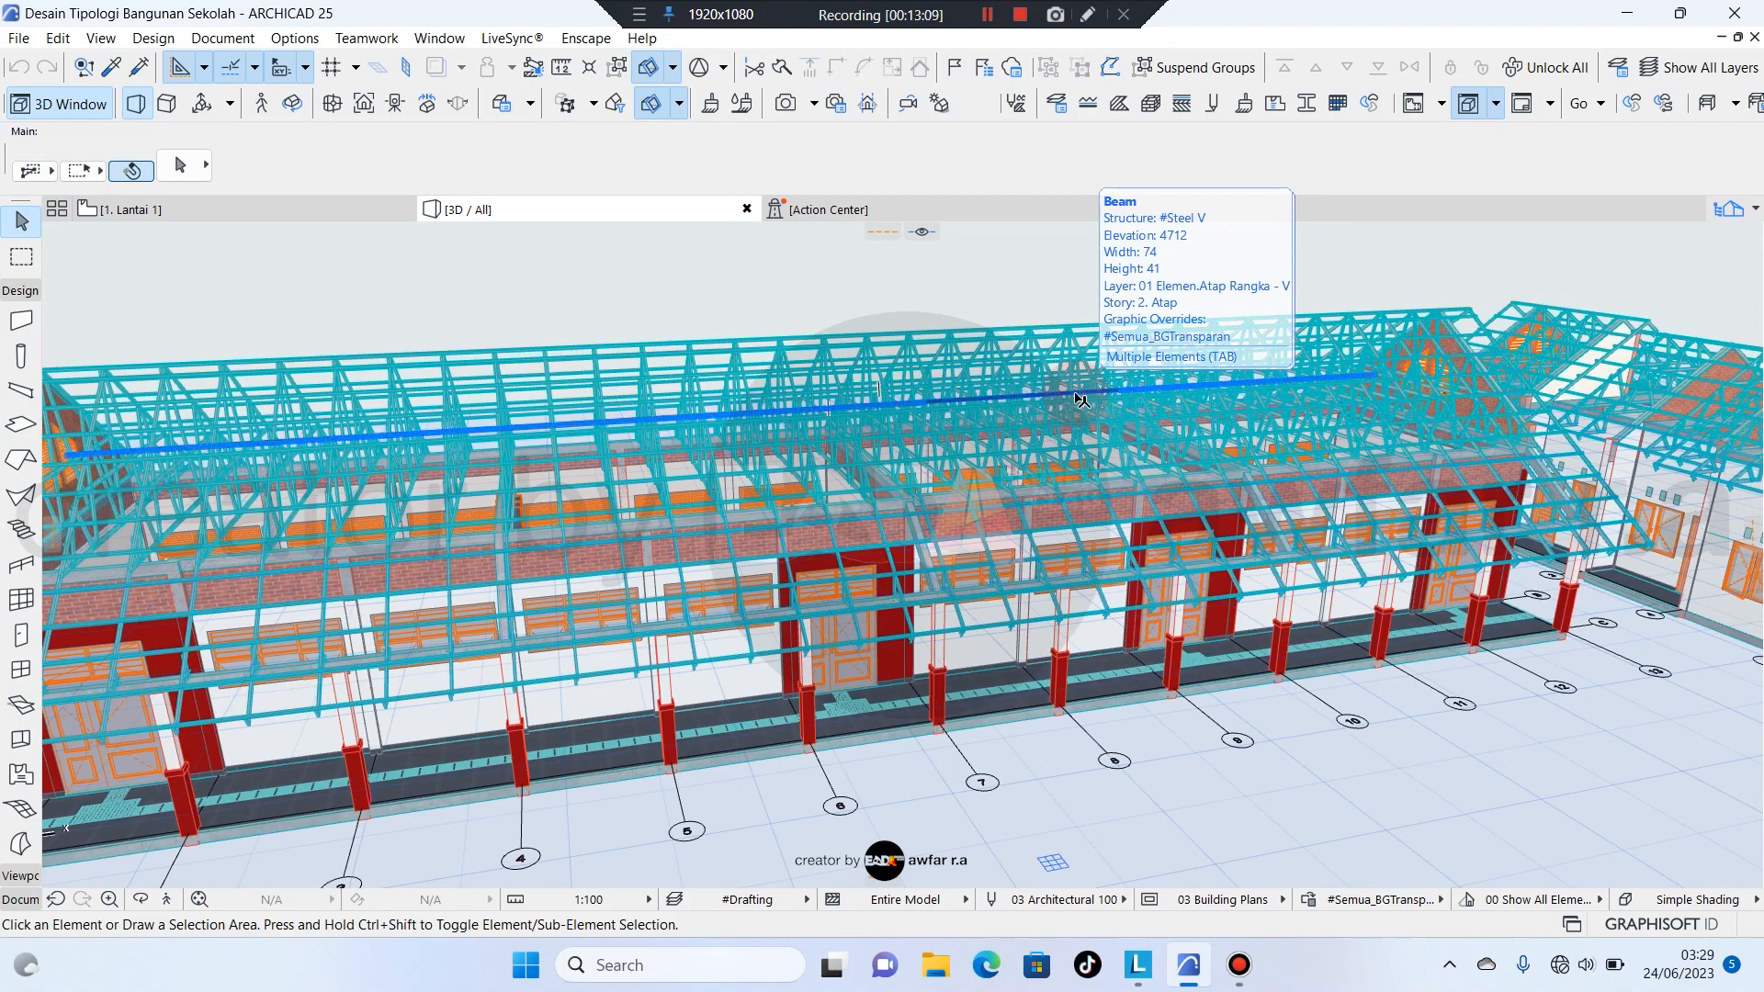
middle_click_drag(1064, 377, 808, 550, "shift")
middle_click_drag(649, 531, 322, 547, "shift")
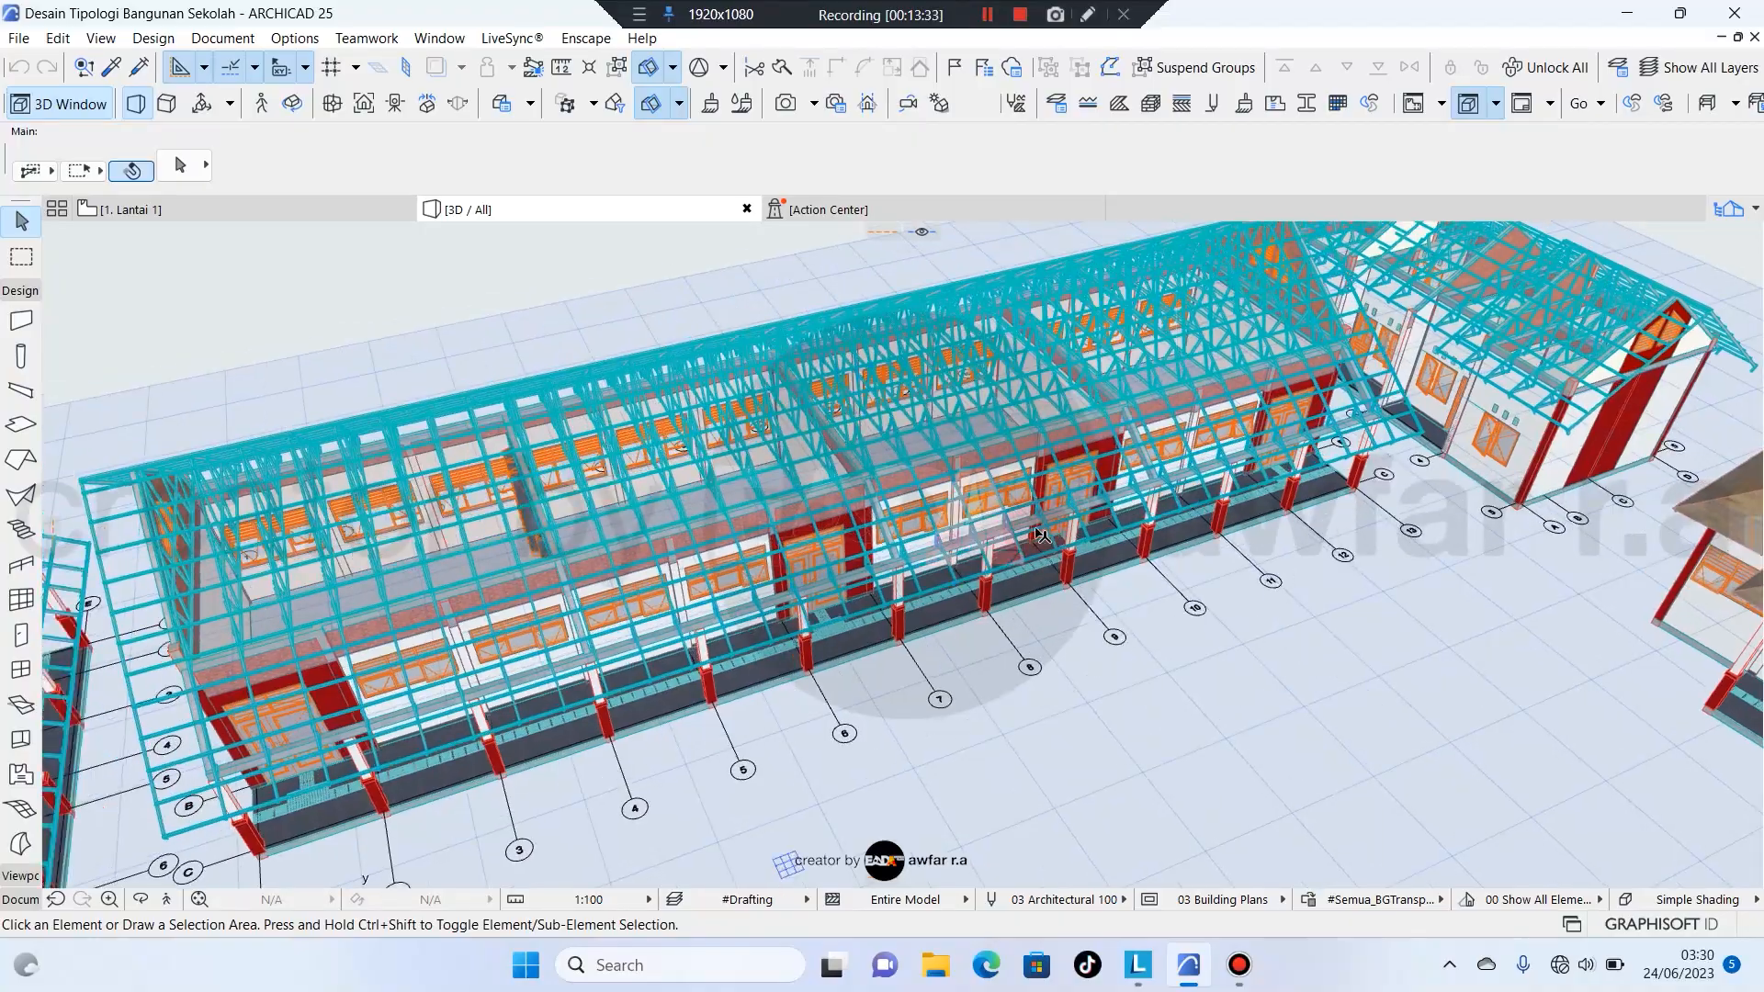
middle_click_drag(875, 475, 809, 538, "shift")
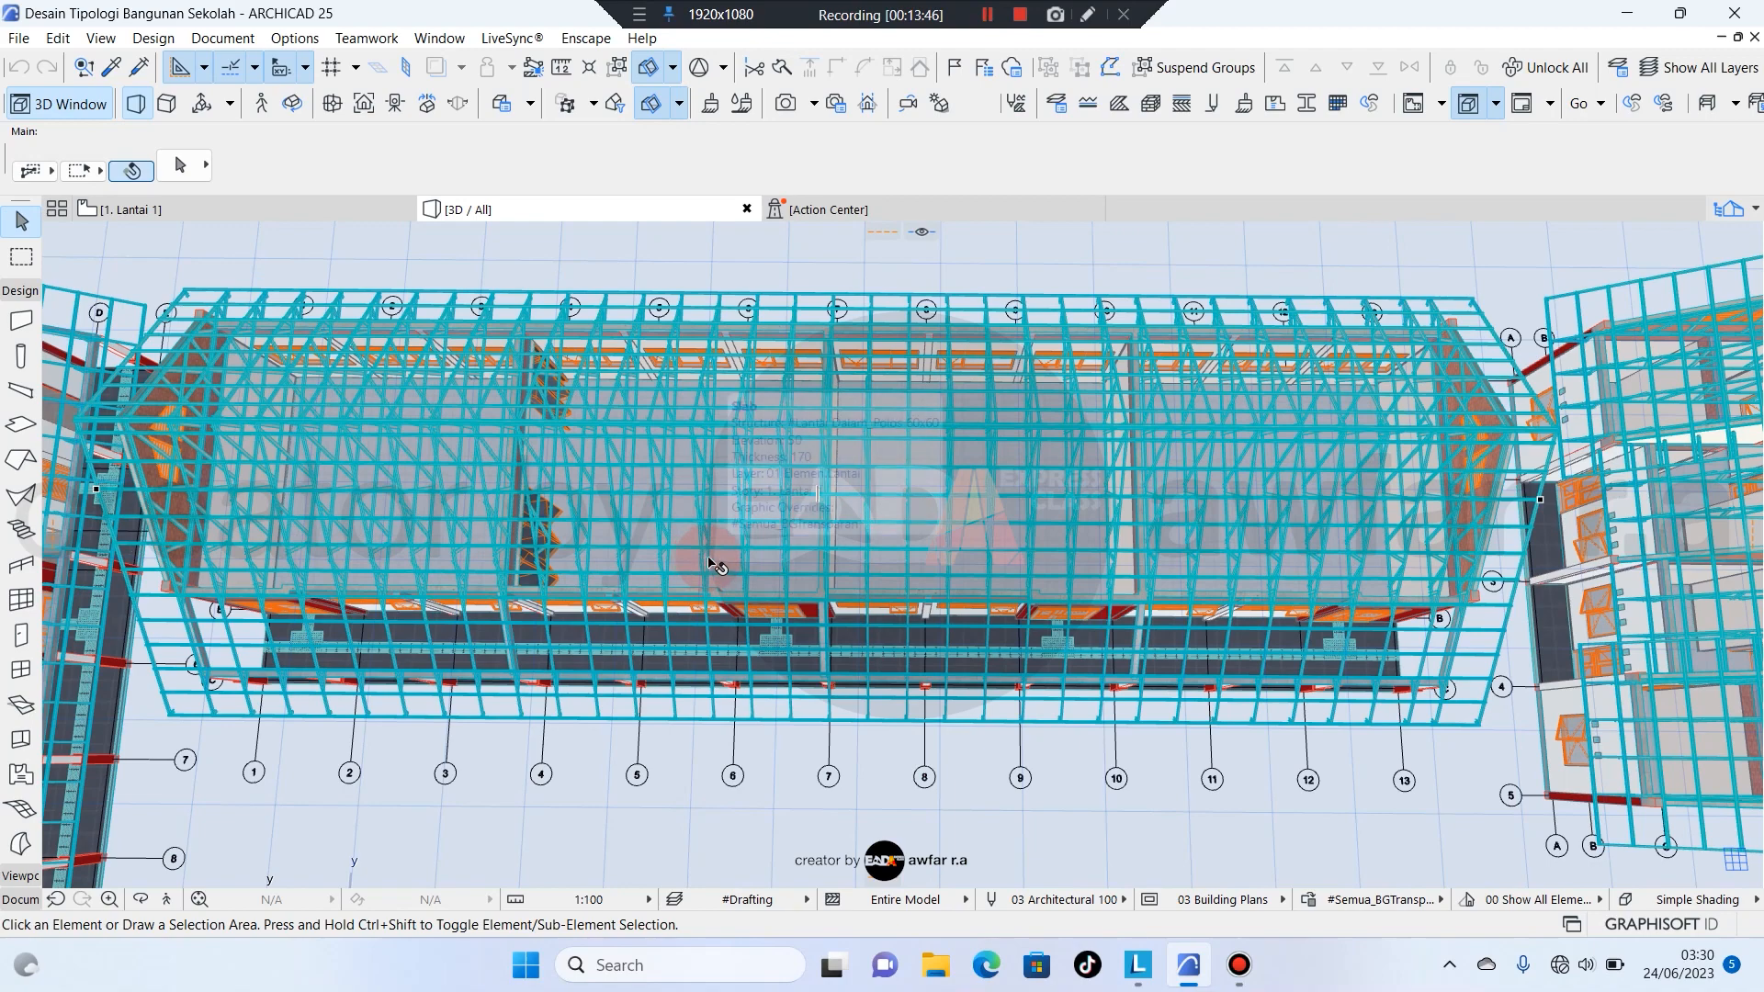
middle_click_drag(730, 584, 793, 527, "shift")
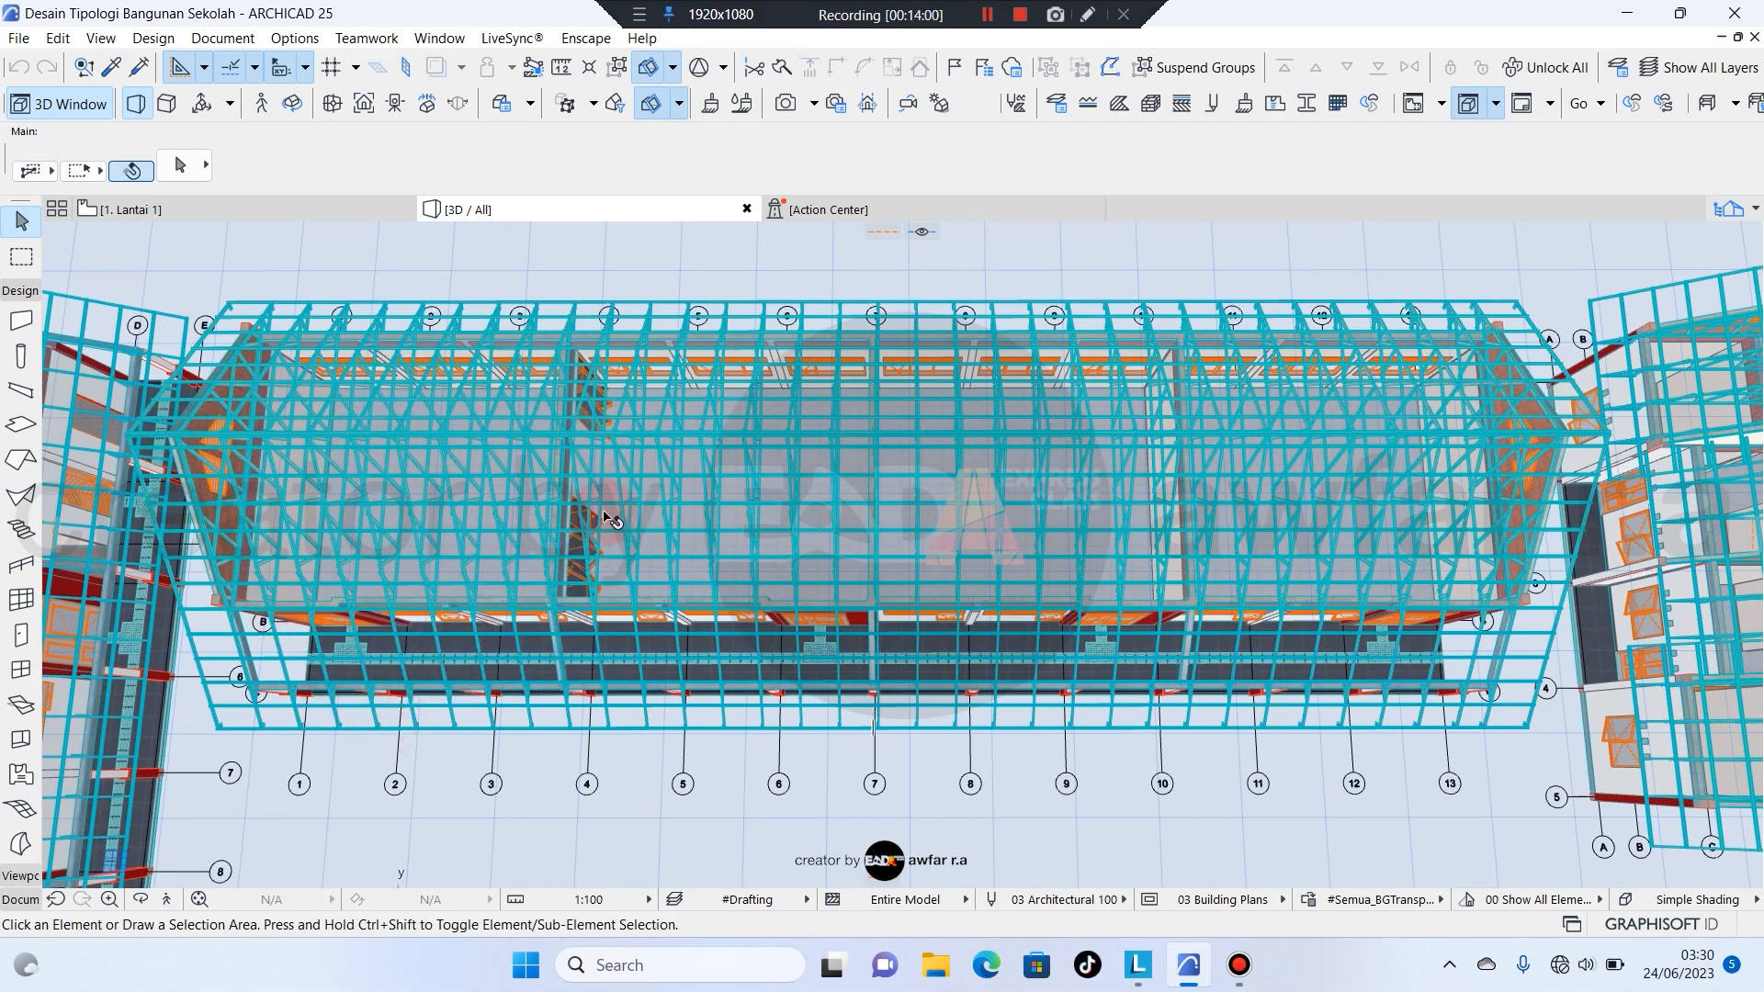
middle_click_drag(612, 519, 1247, 433, "shift")
middle_click_drag(1165, 549, 725, 539, "shift")
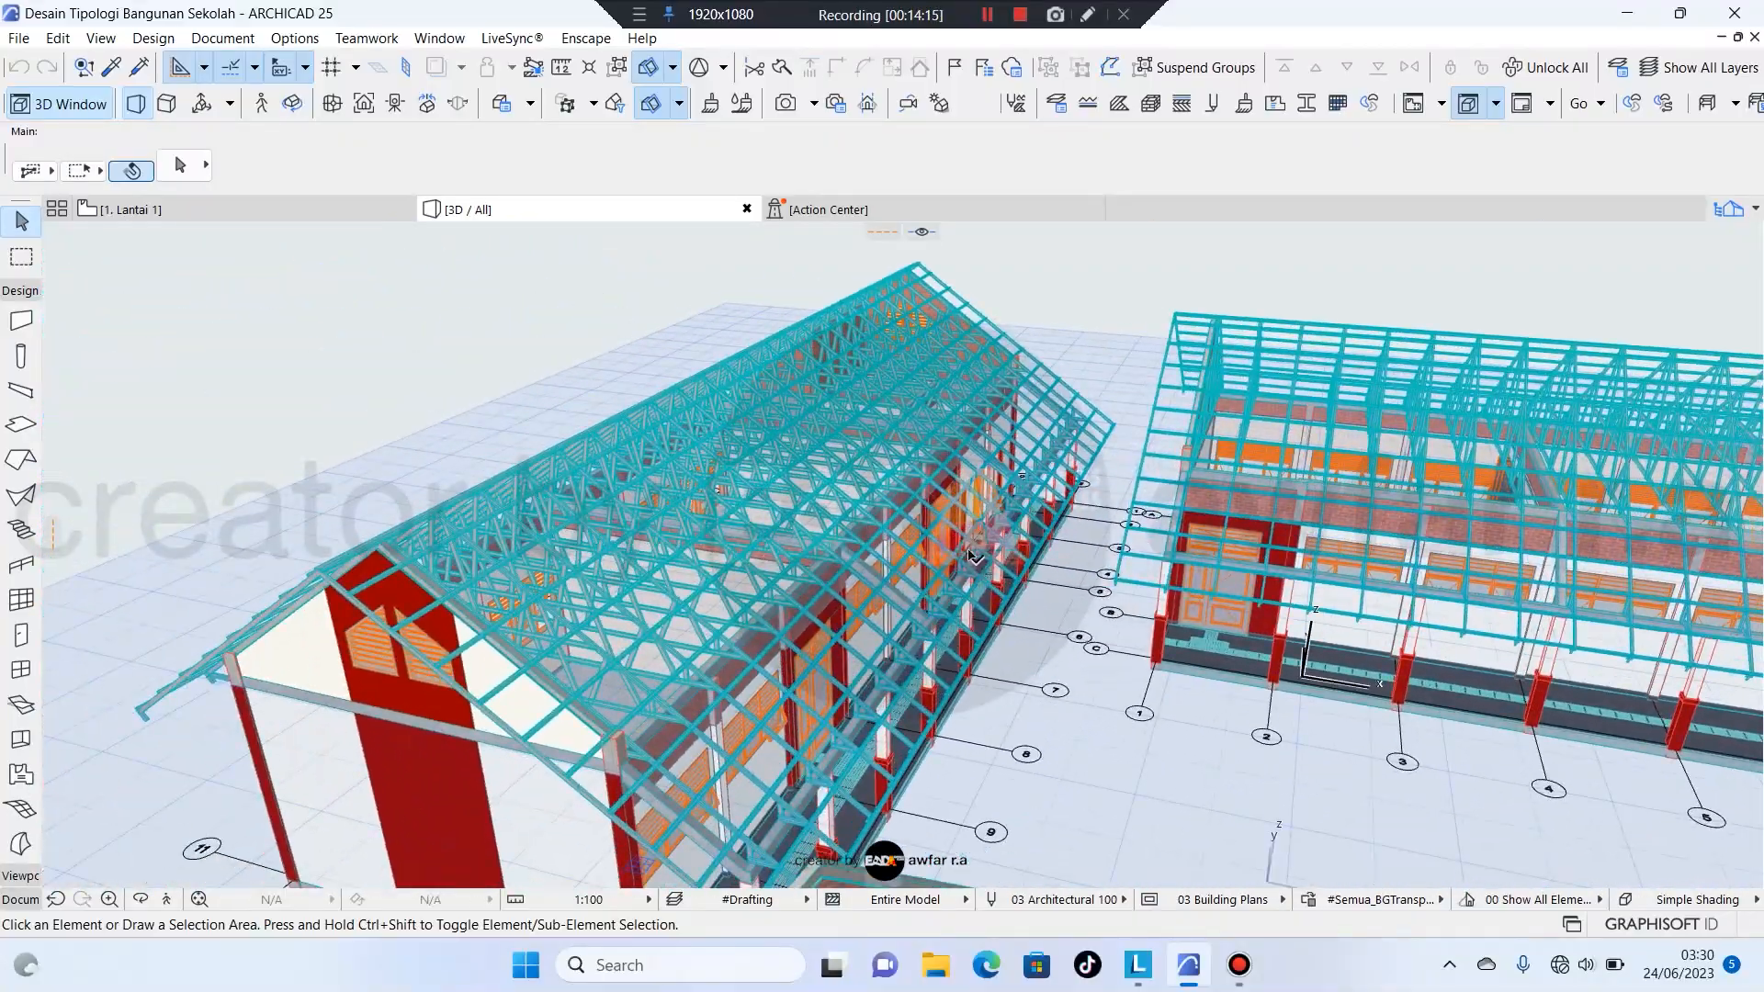
mouse_move(972, 555)
middle_mouse_down("shift")
mouse_move(965, 462)
mouse_move(937, 465)
mouse_move(939, 555)
middle_mouse_up("shift")
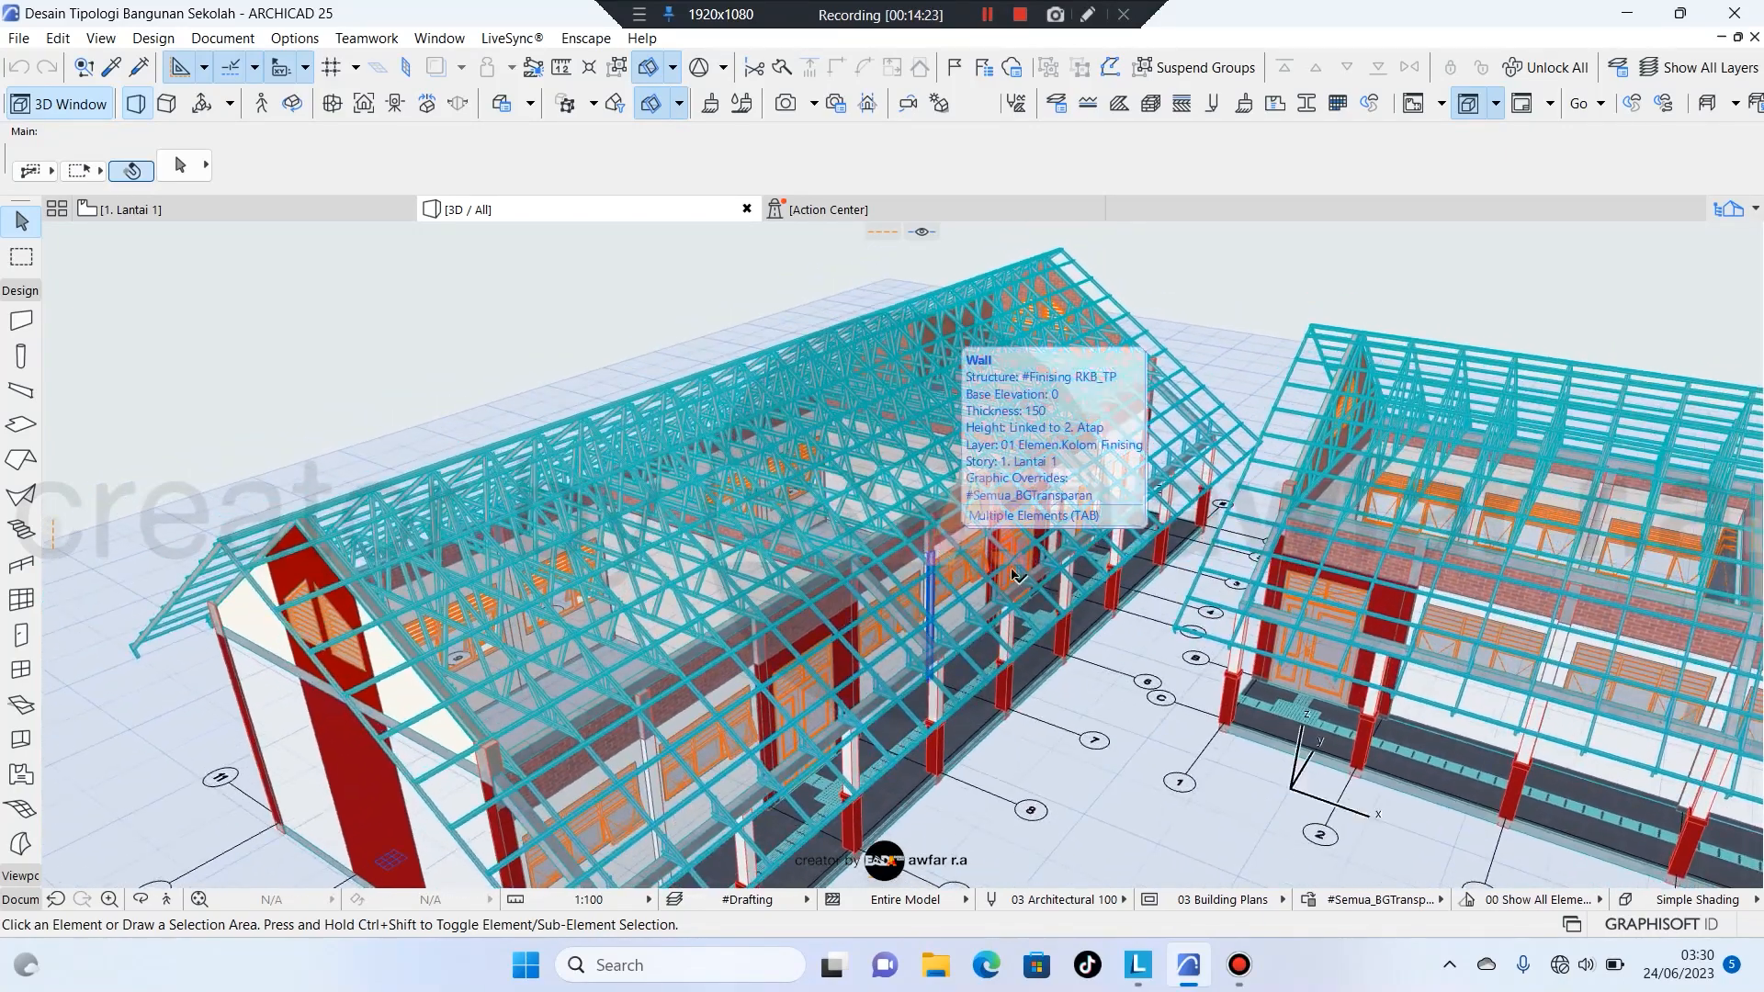
Examine the roof framing of the building with the recessed gable from its long side, its gable end and from above.
left_click(1108, 654)
middle_click_drag(1119, 649, 668, 611, "shift")
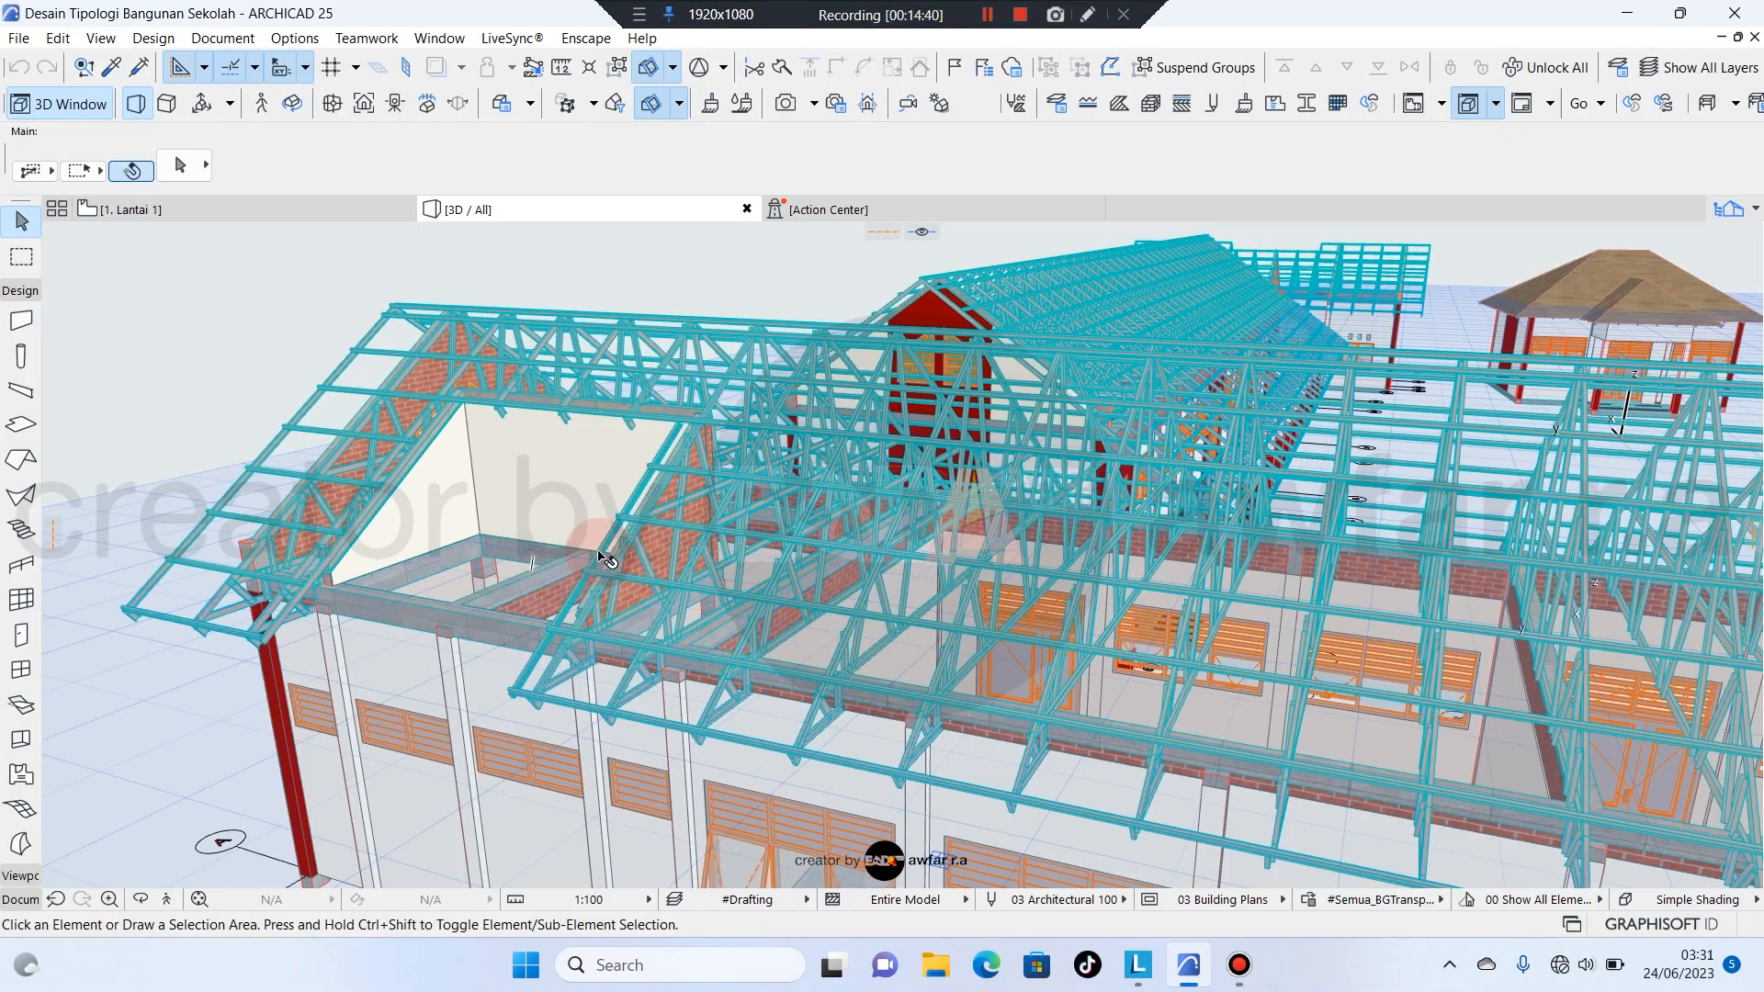
scroll(611, 552, "up", 5)
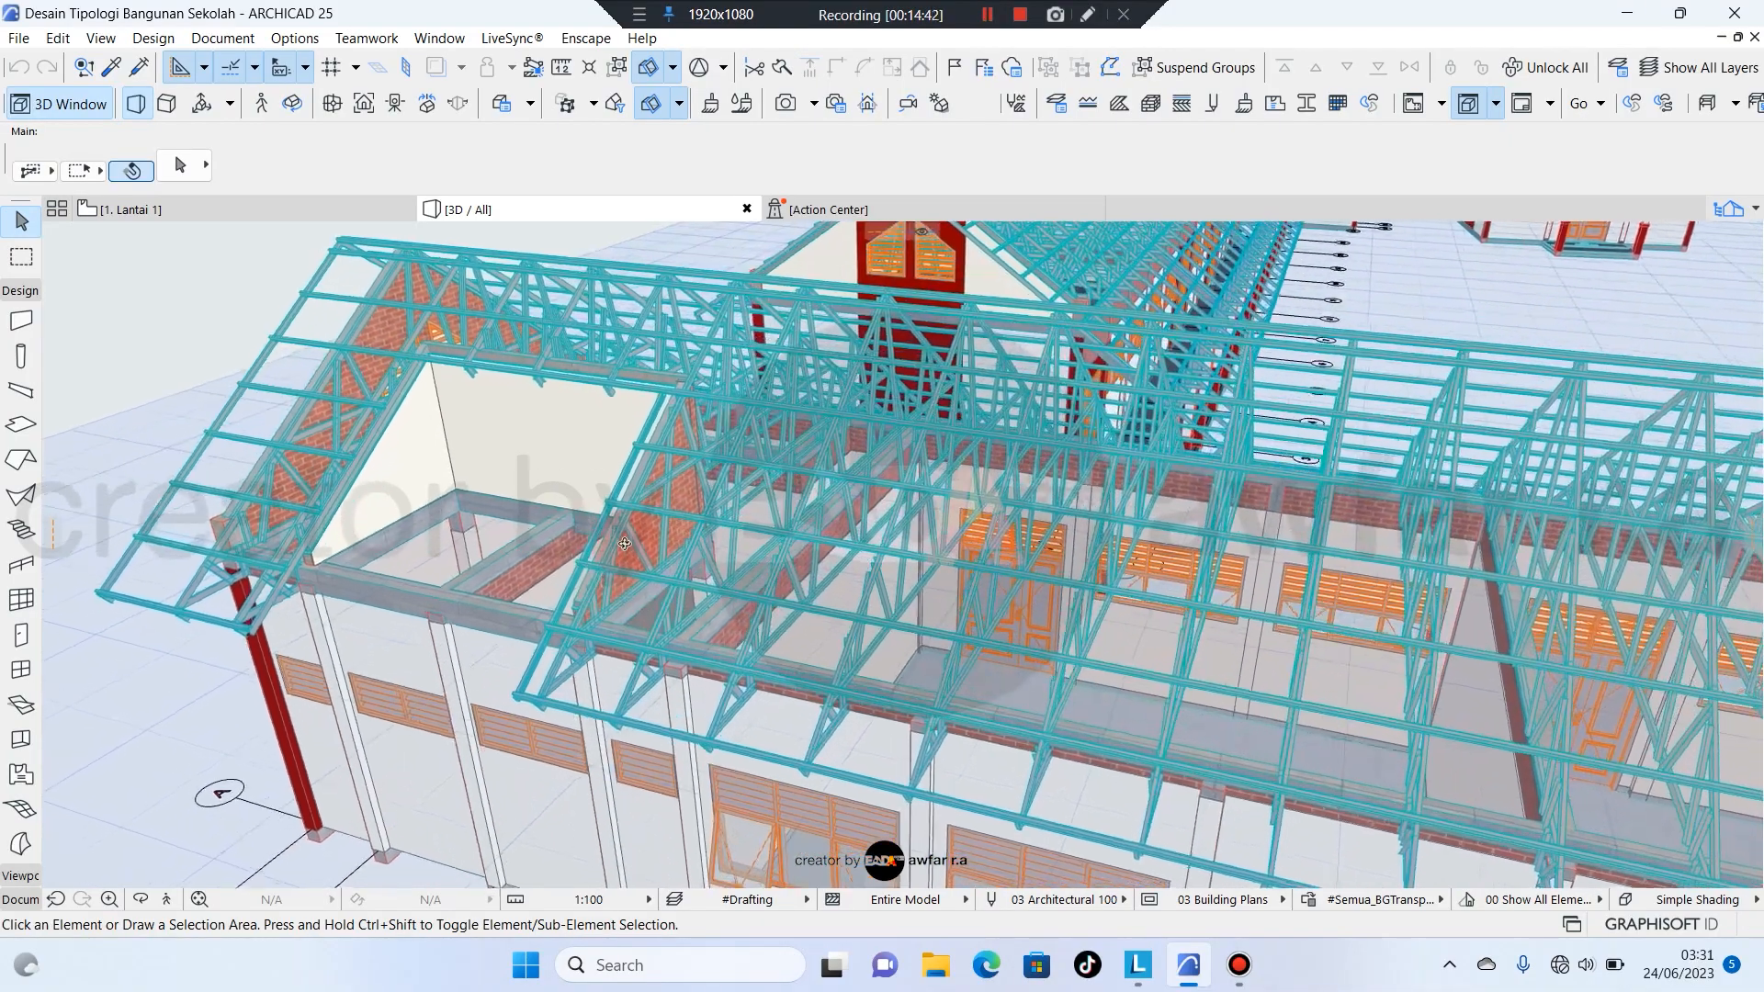
middle_click_drag(625, 543, 1080, 556, "shift")
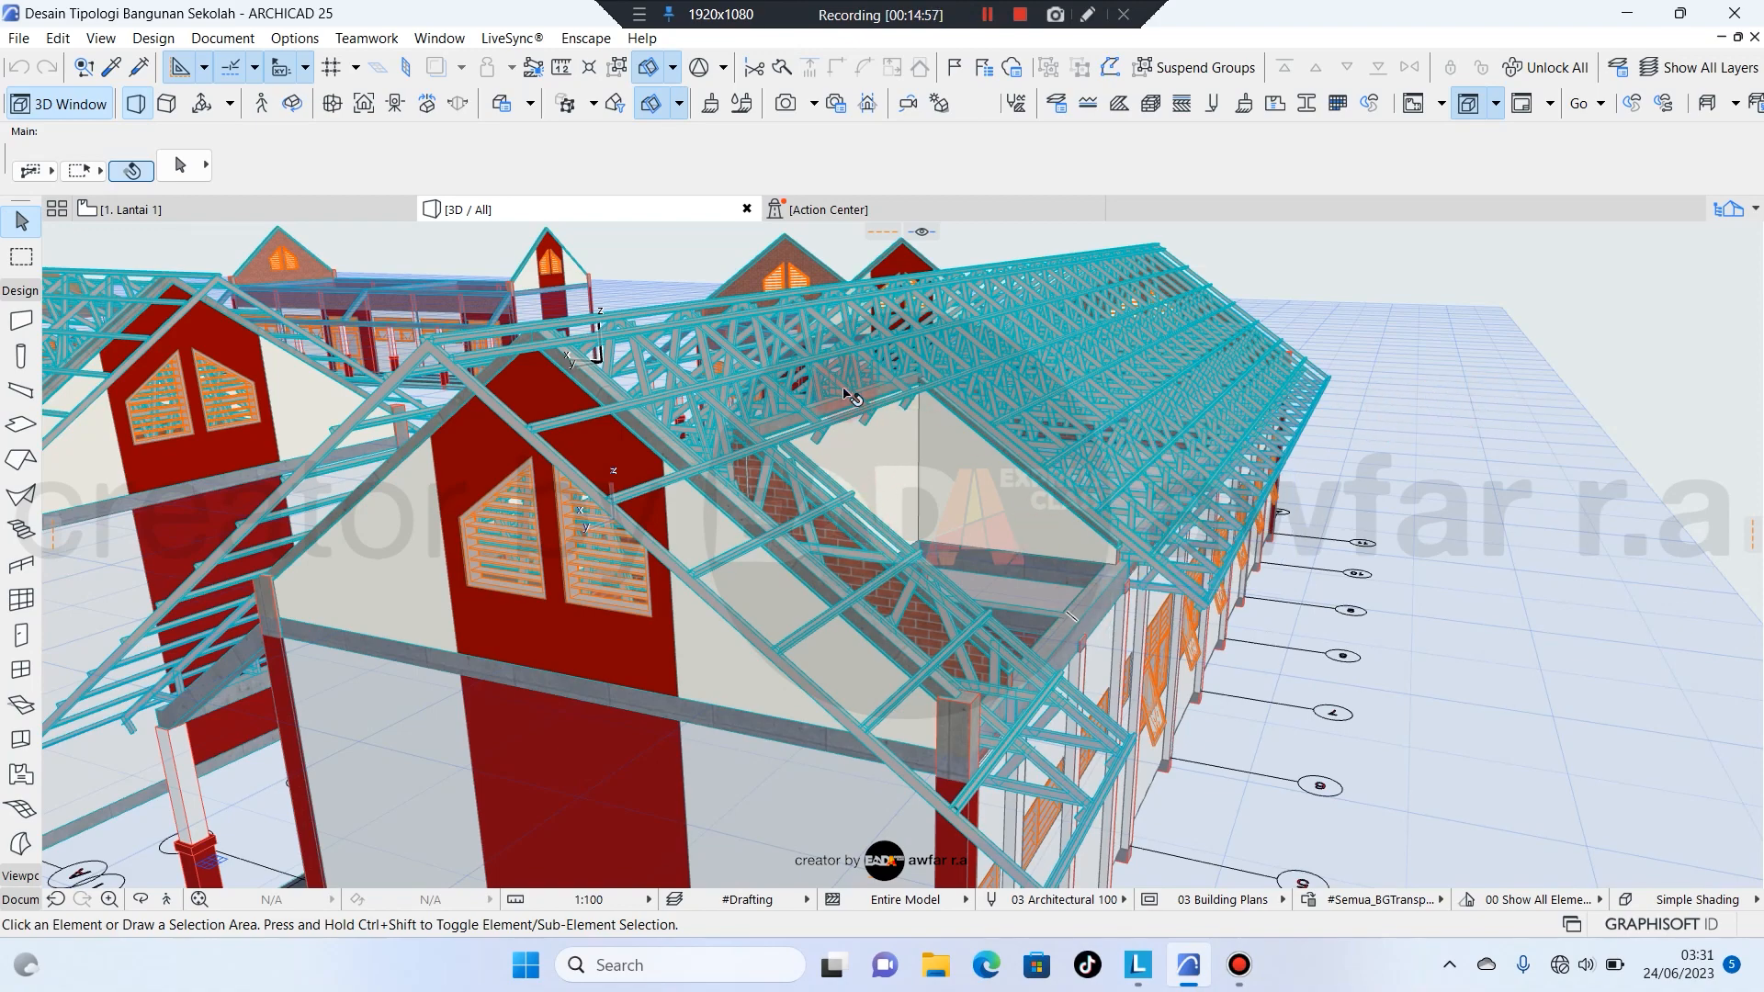
left_click(1394, 401)
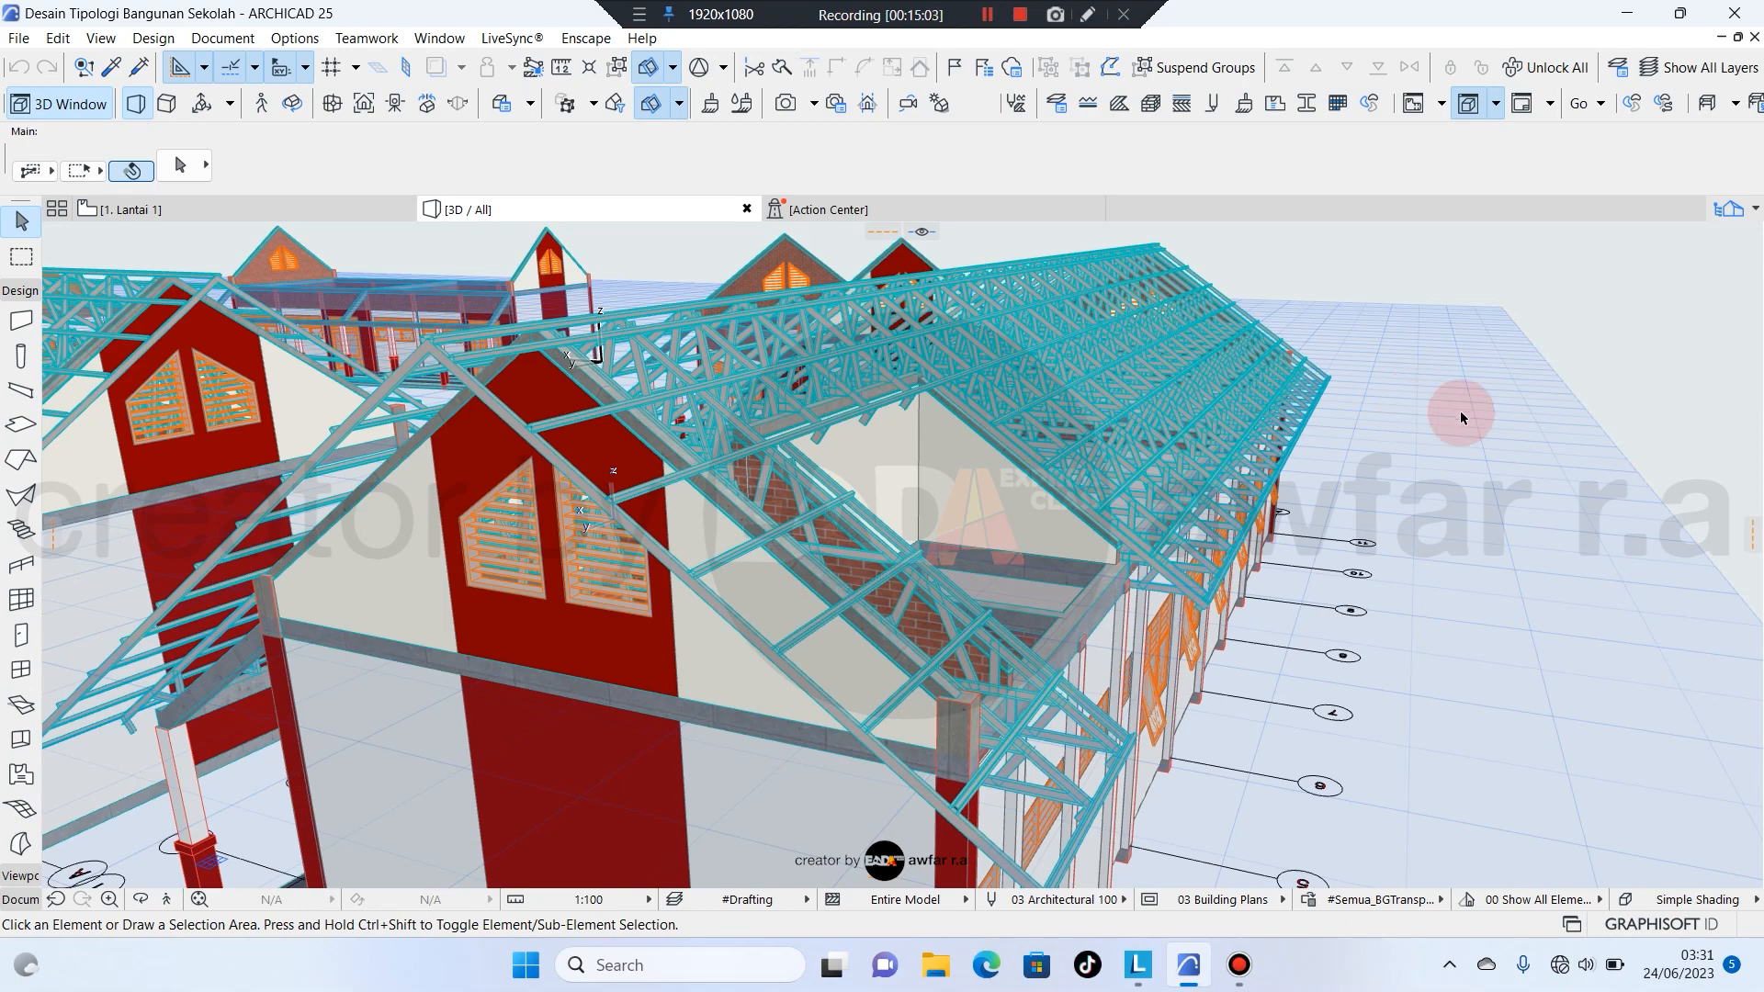
middle_click_drag(1140, 525, 1197, 679, "shift")
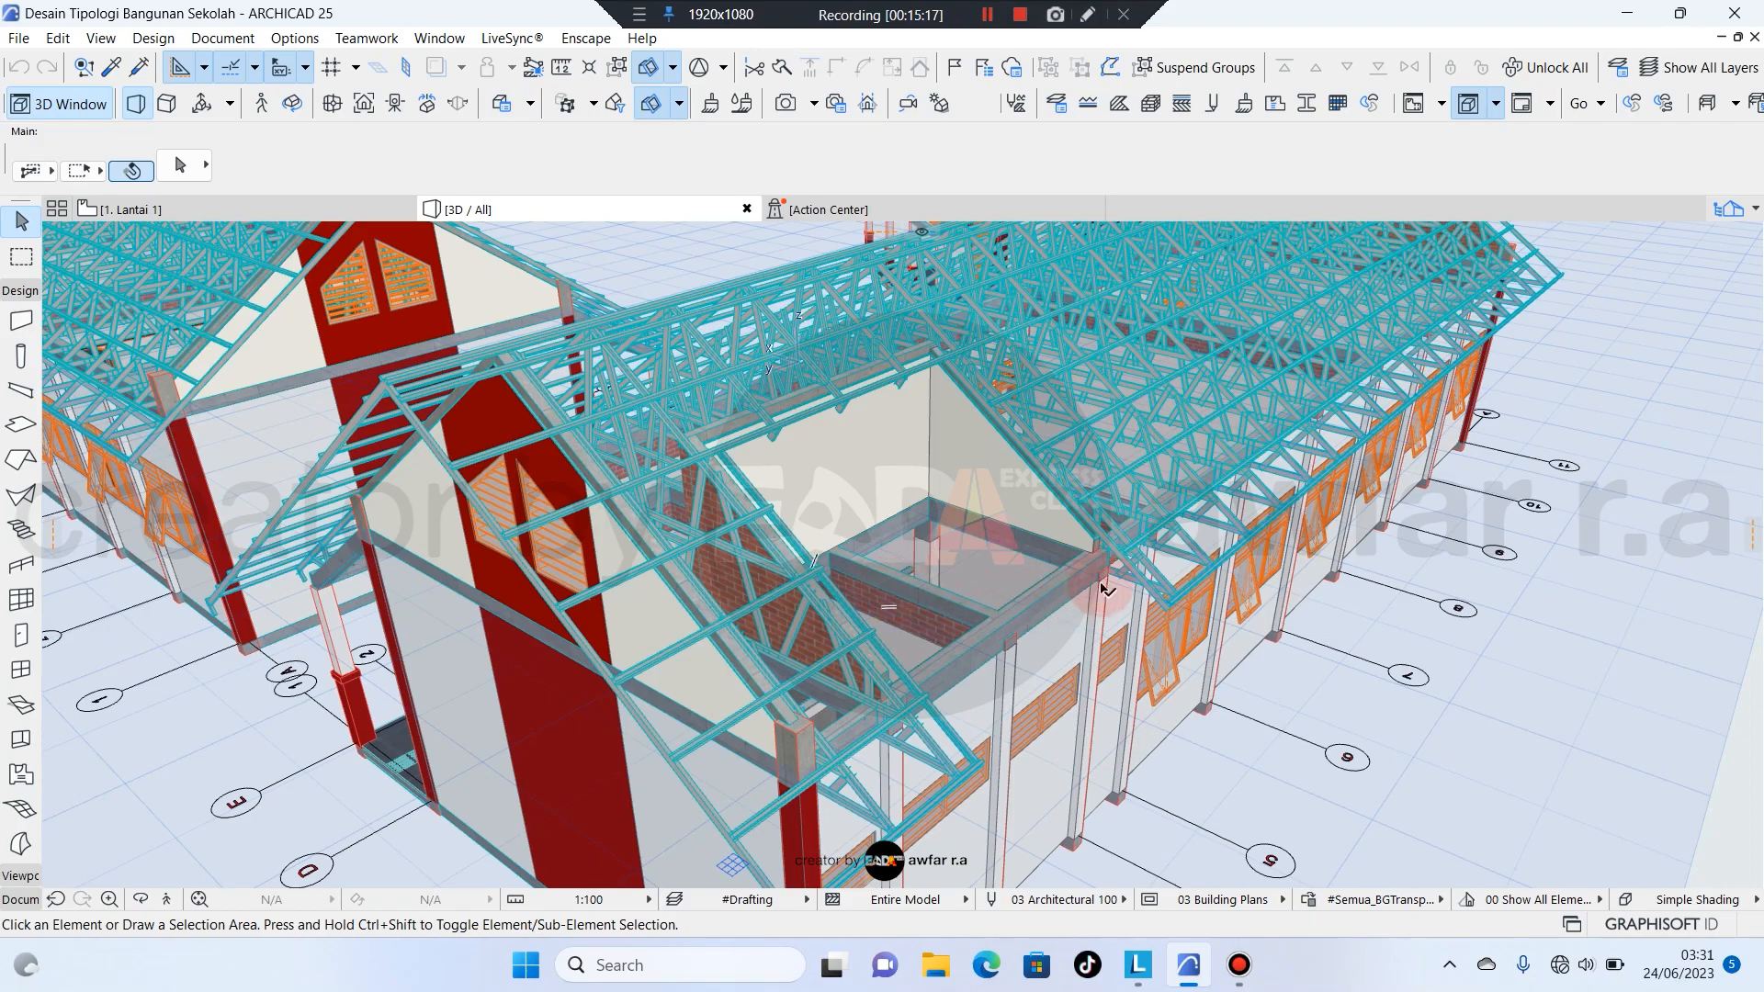
mouse_move(1105, 588)
middle_mouse_down("shift")
mouse_move(1098, 657)
mouse_move(1094, 618)
middle_mouse_up("shift")
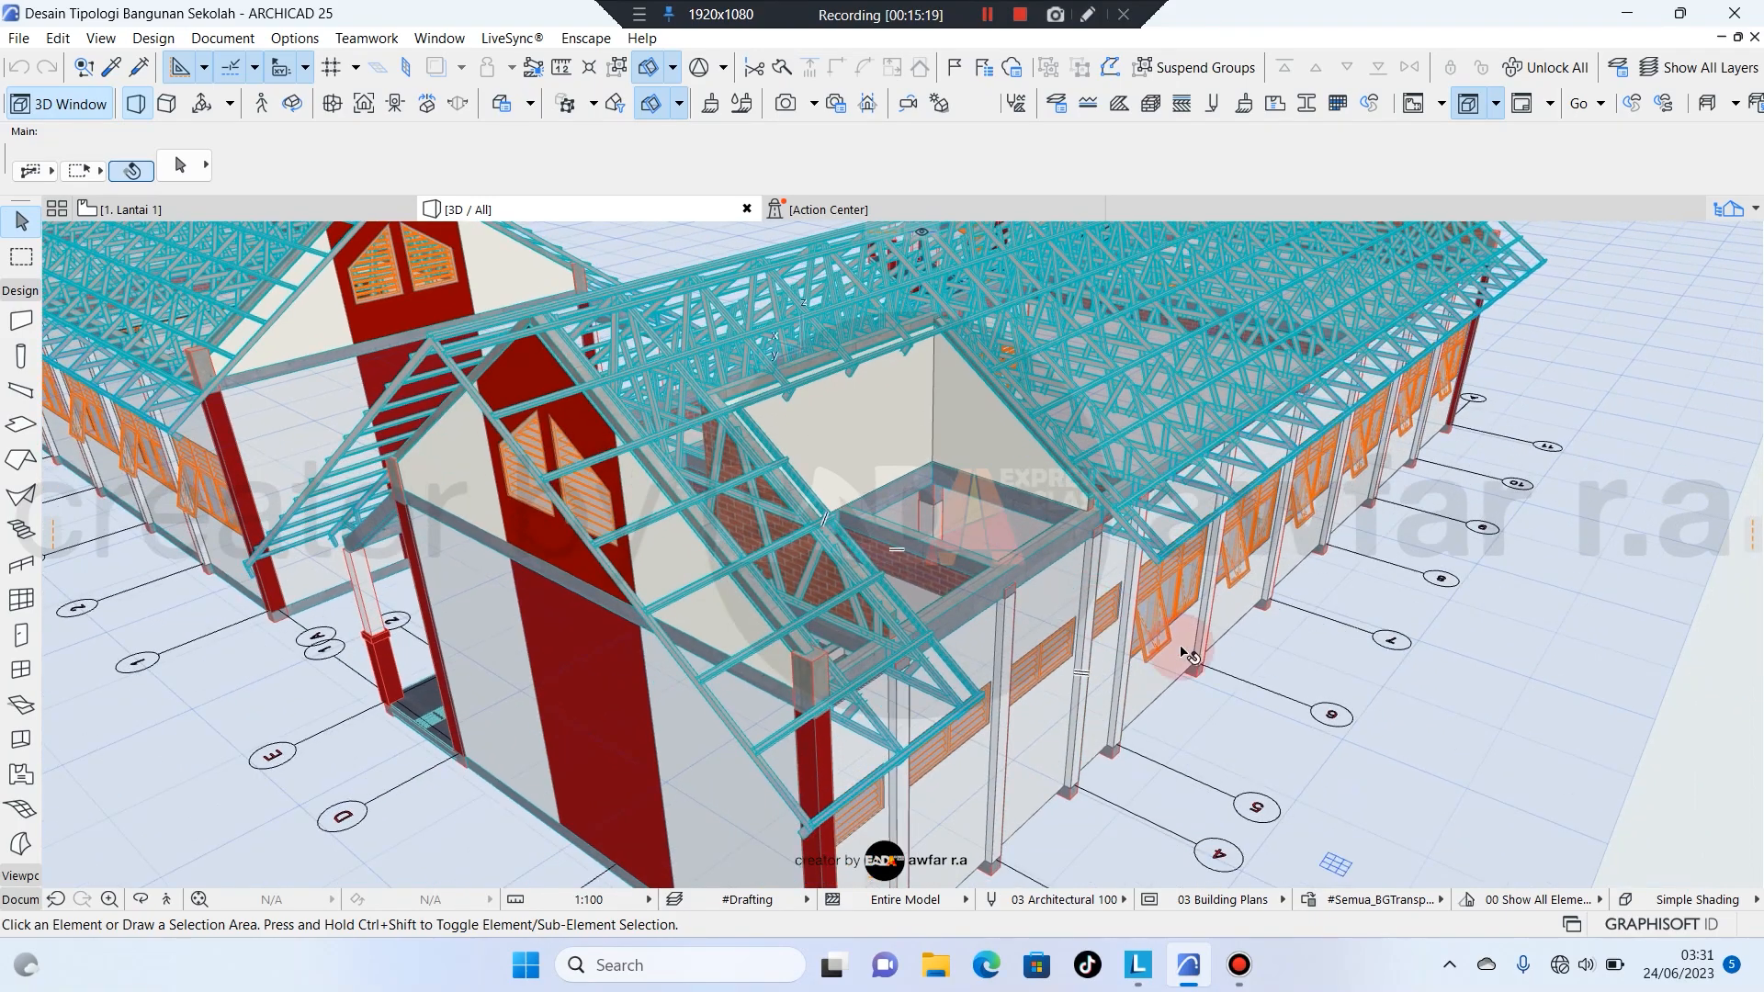
middle_click_drag(1188, 655, 451, 468, "shift")
middle_click_drag(589, 549, 750, 653, "shift")
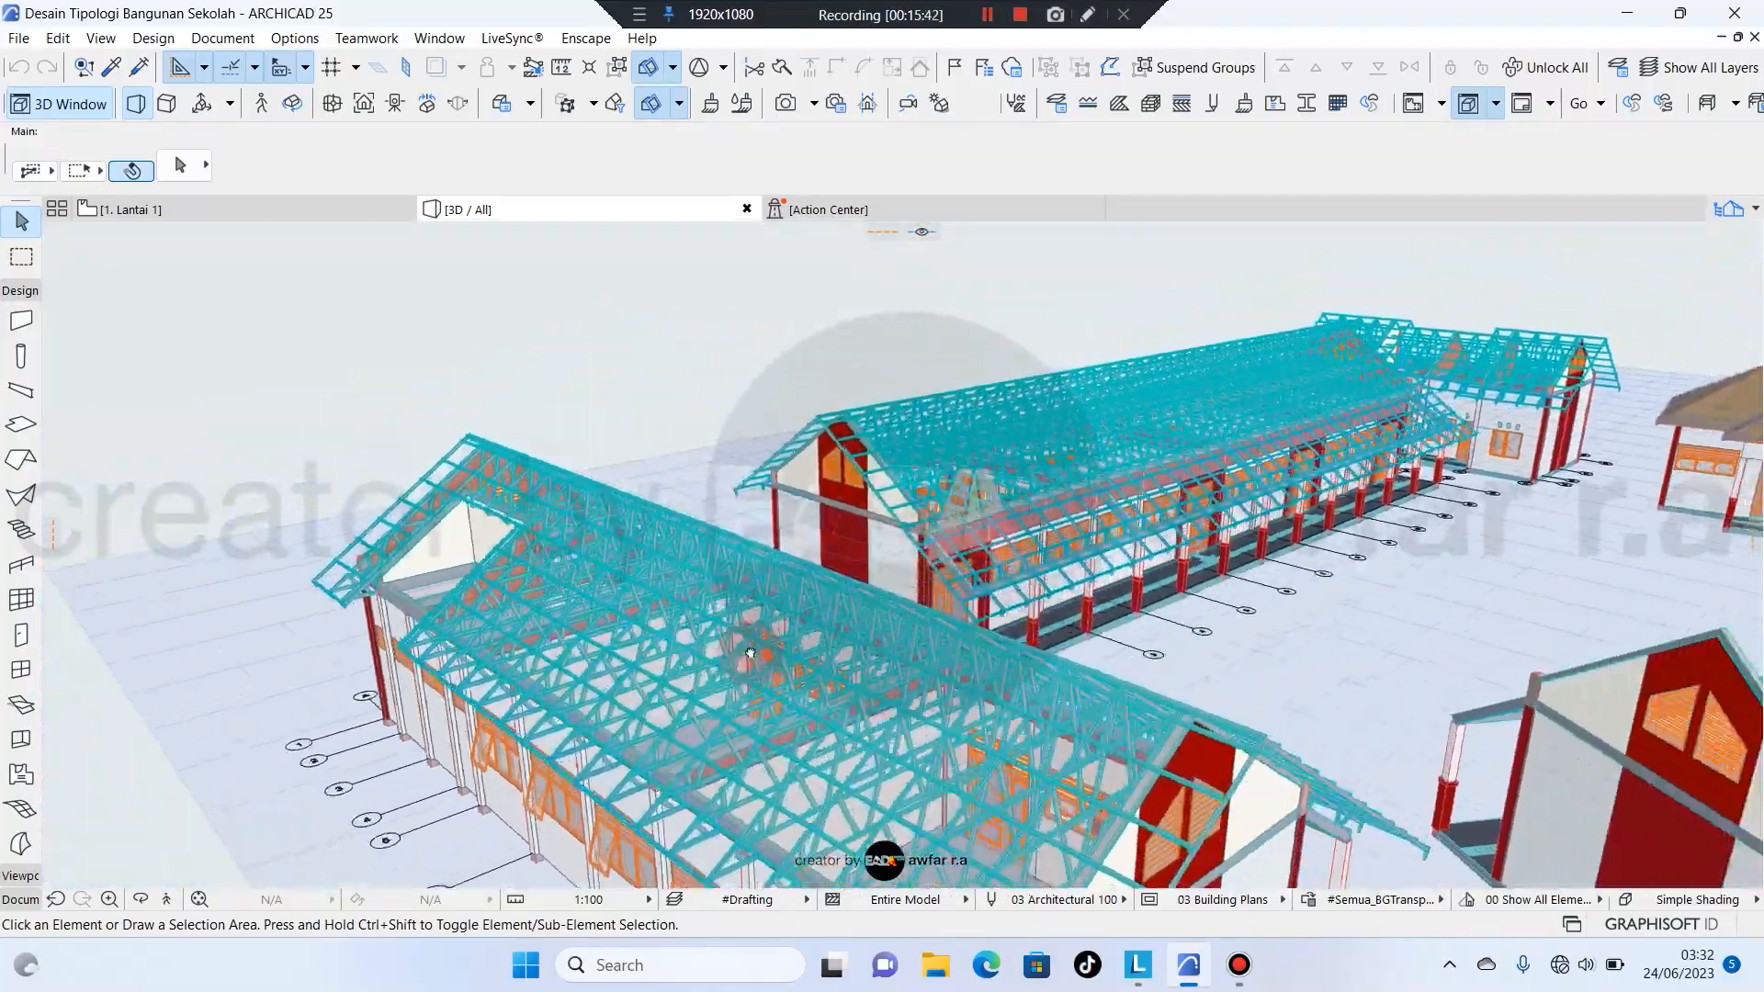
Examine the small building's stepped roof framing beside the long building, around its brick gables, end gable and white gable wall.
left_click_drag(750, 653, 699, 643, "shift")
scroll(1296, 494, "up", 8)
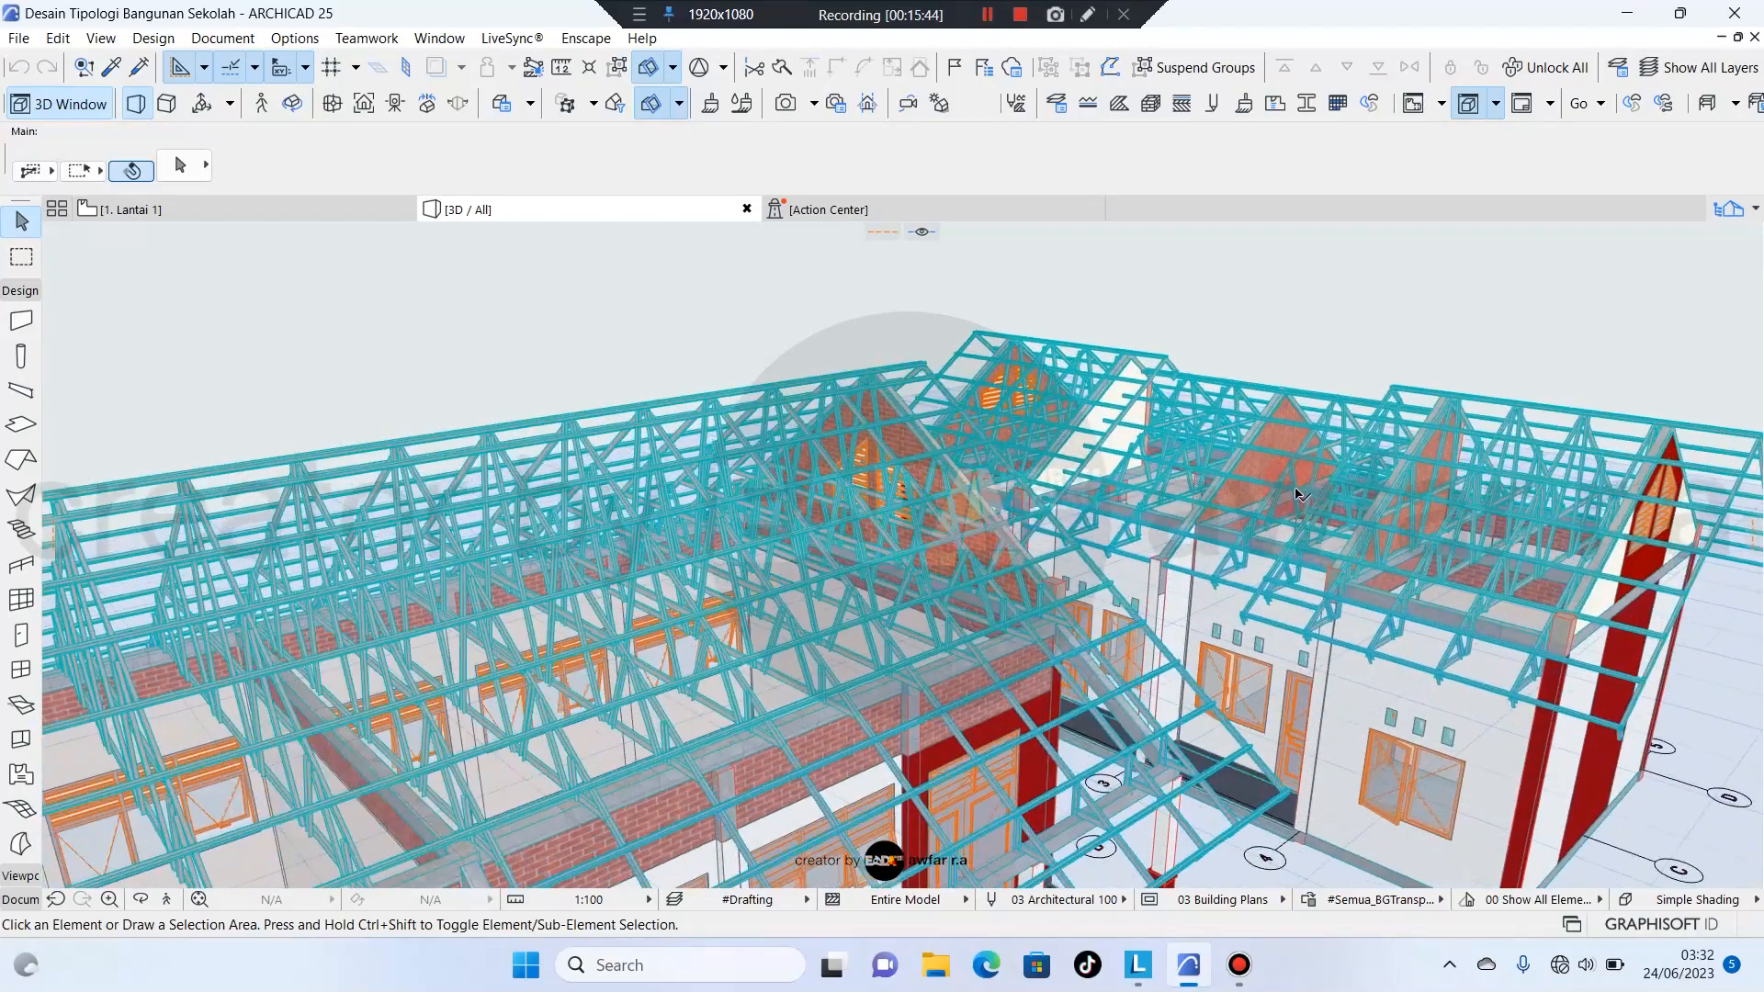
middle_click_drag(1295, 494, 1002, 531, "shift")
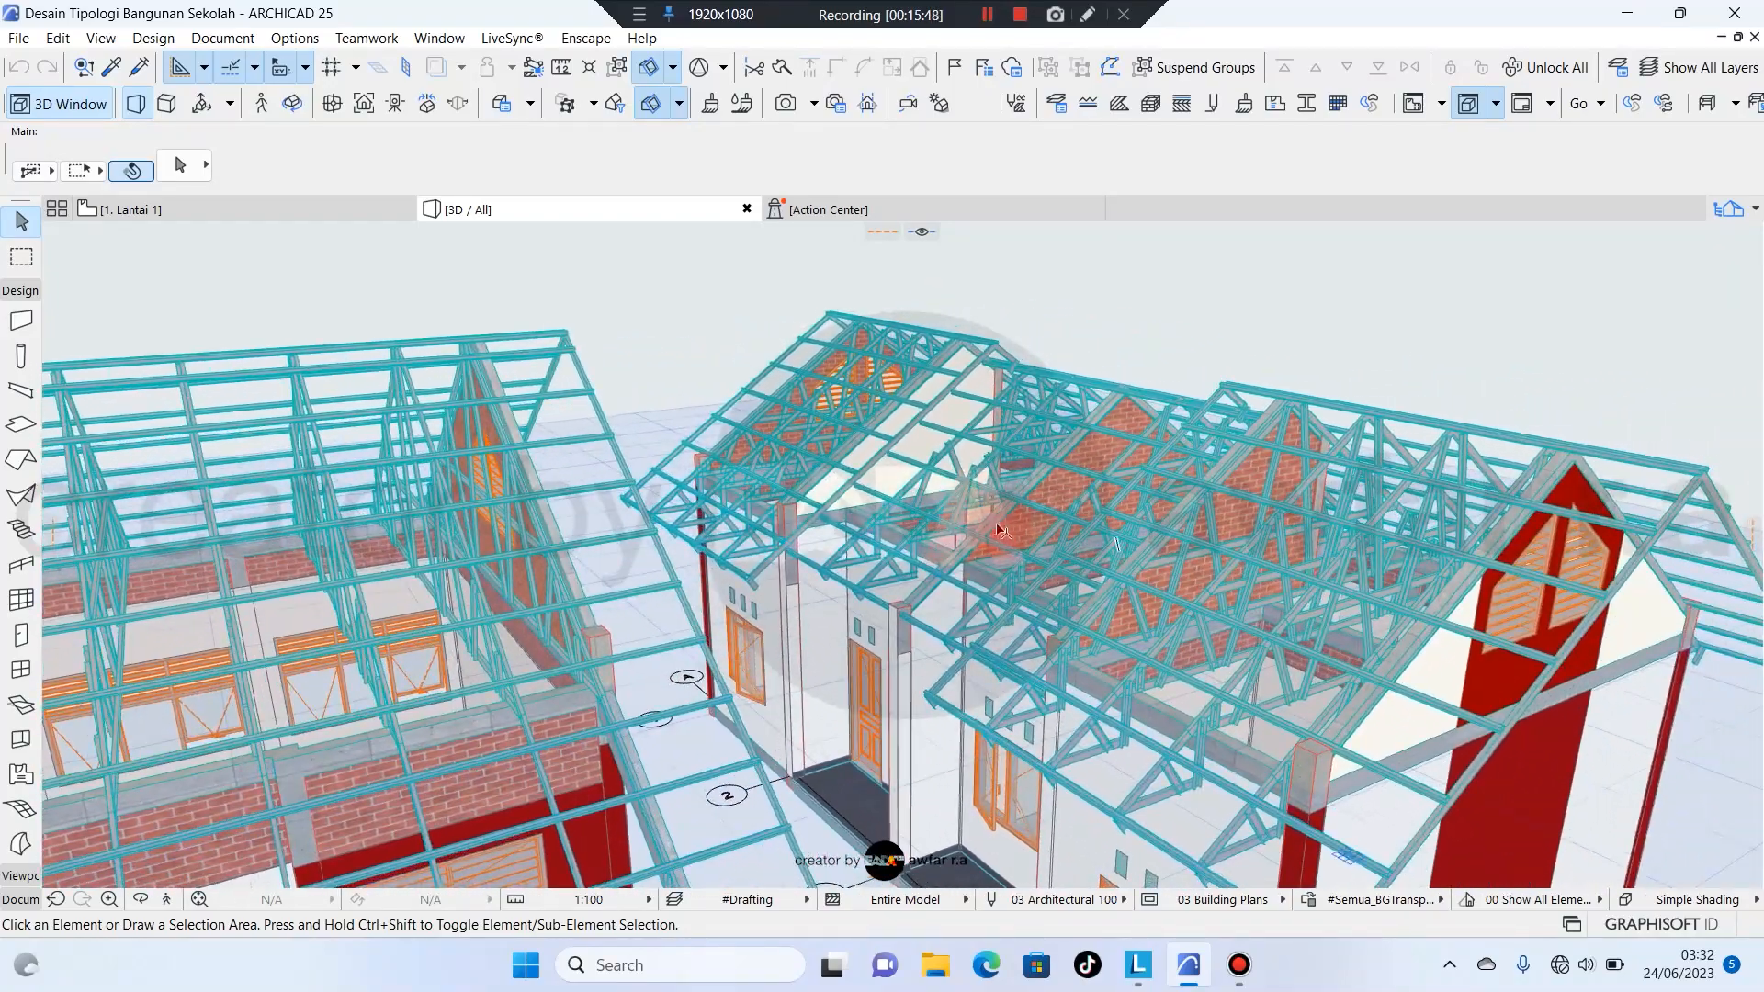
middle_click_drag(899, 573, 1020, 511, "shift")
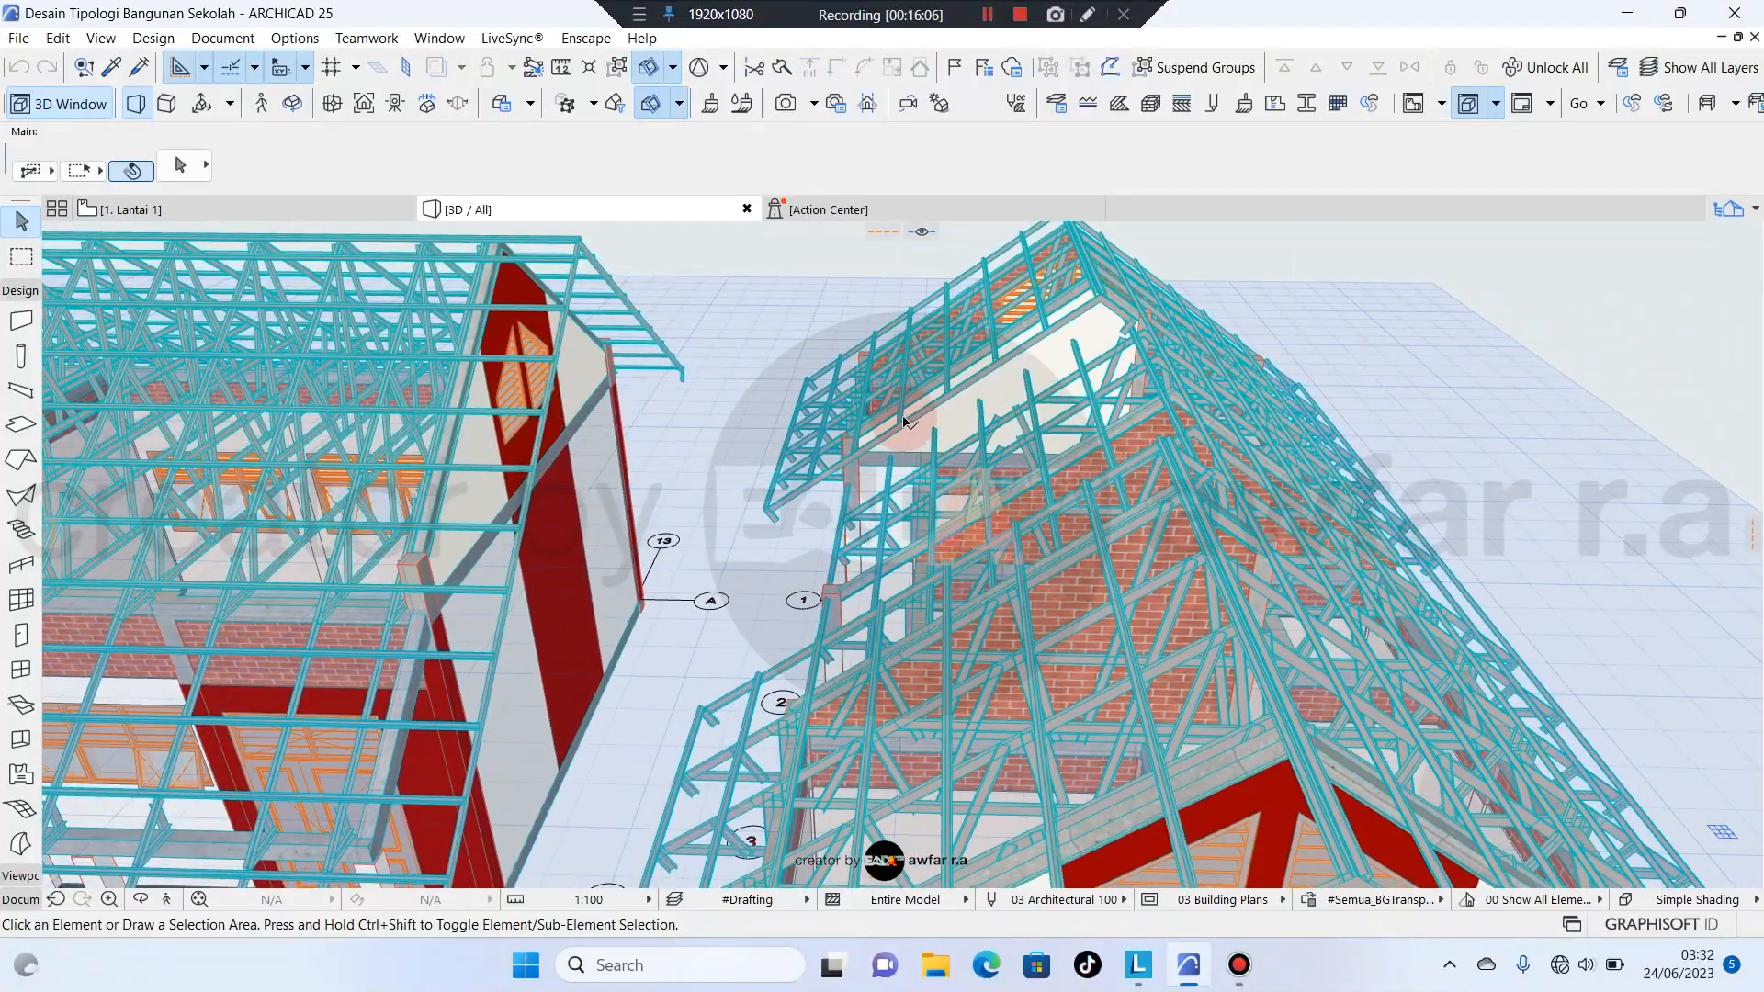
middle_click_drag(1093, 576, 1080, 411, "shift")
middle_click_drag(1209, 268, 1229, 485, "shift")
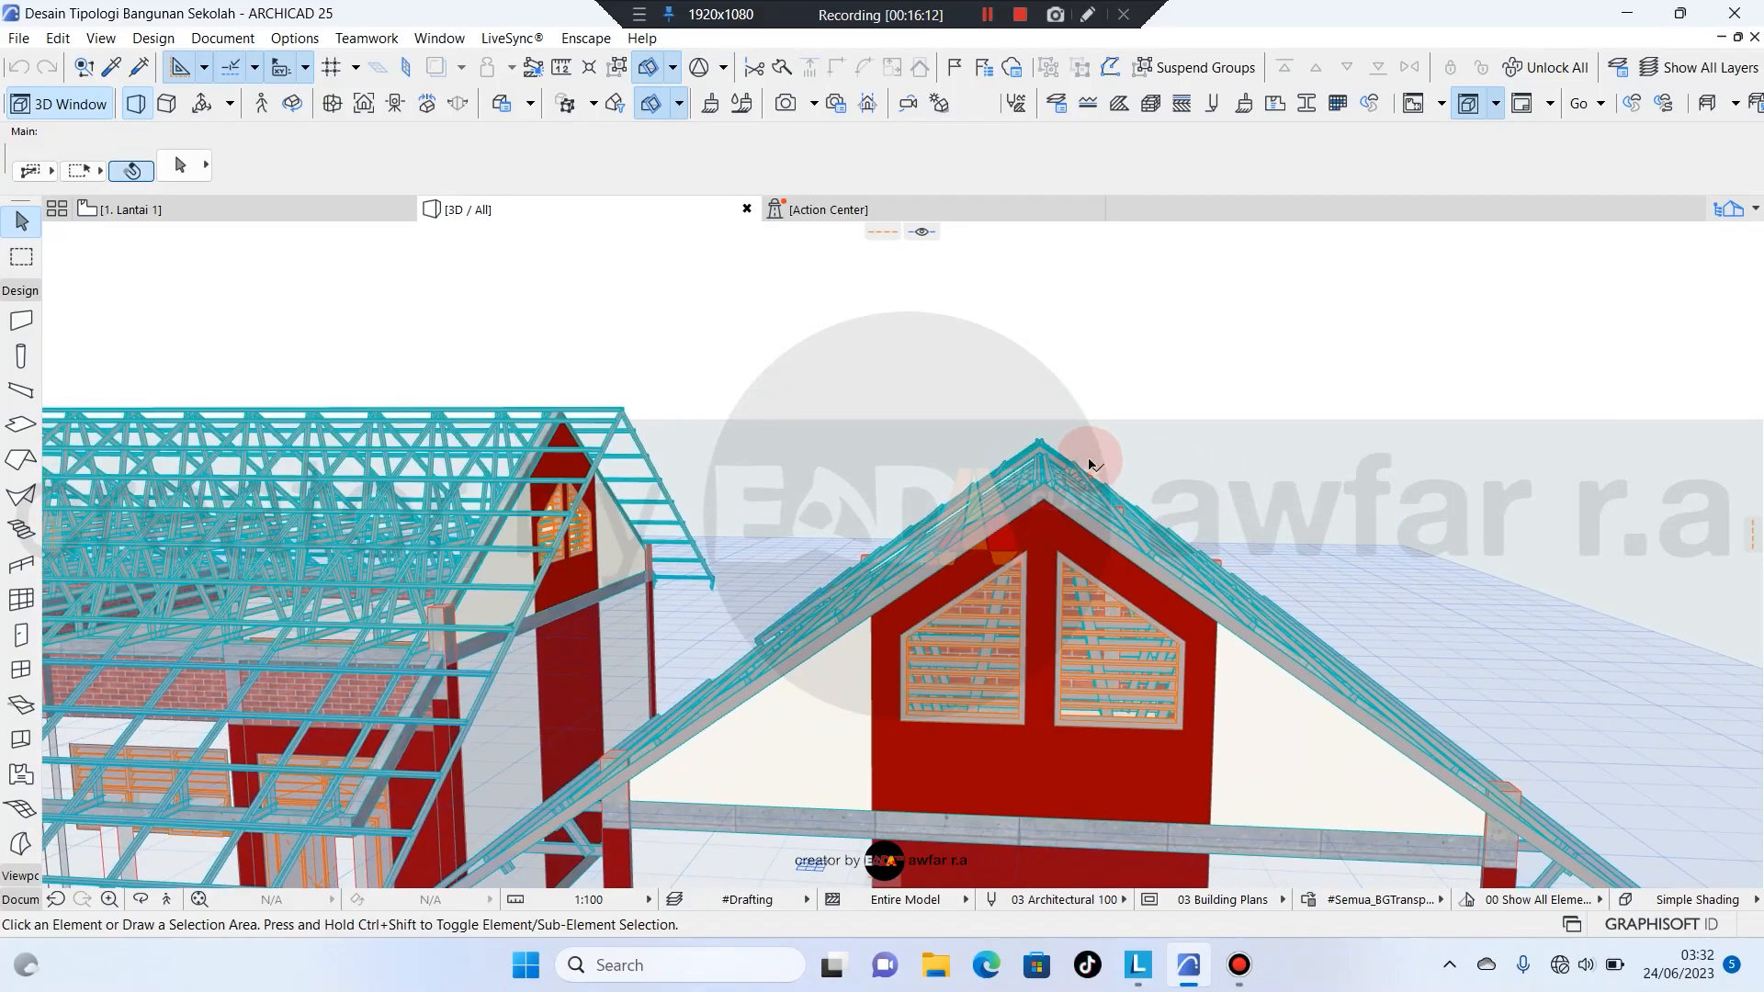
middle_click_drag(1032, 488, 630, 556, "shift")
middle_click_drag(469, 685, 891, 666, "shift")
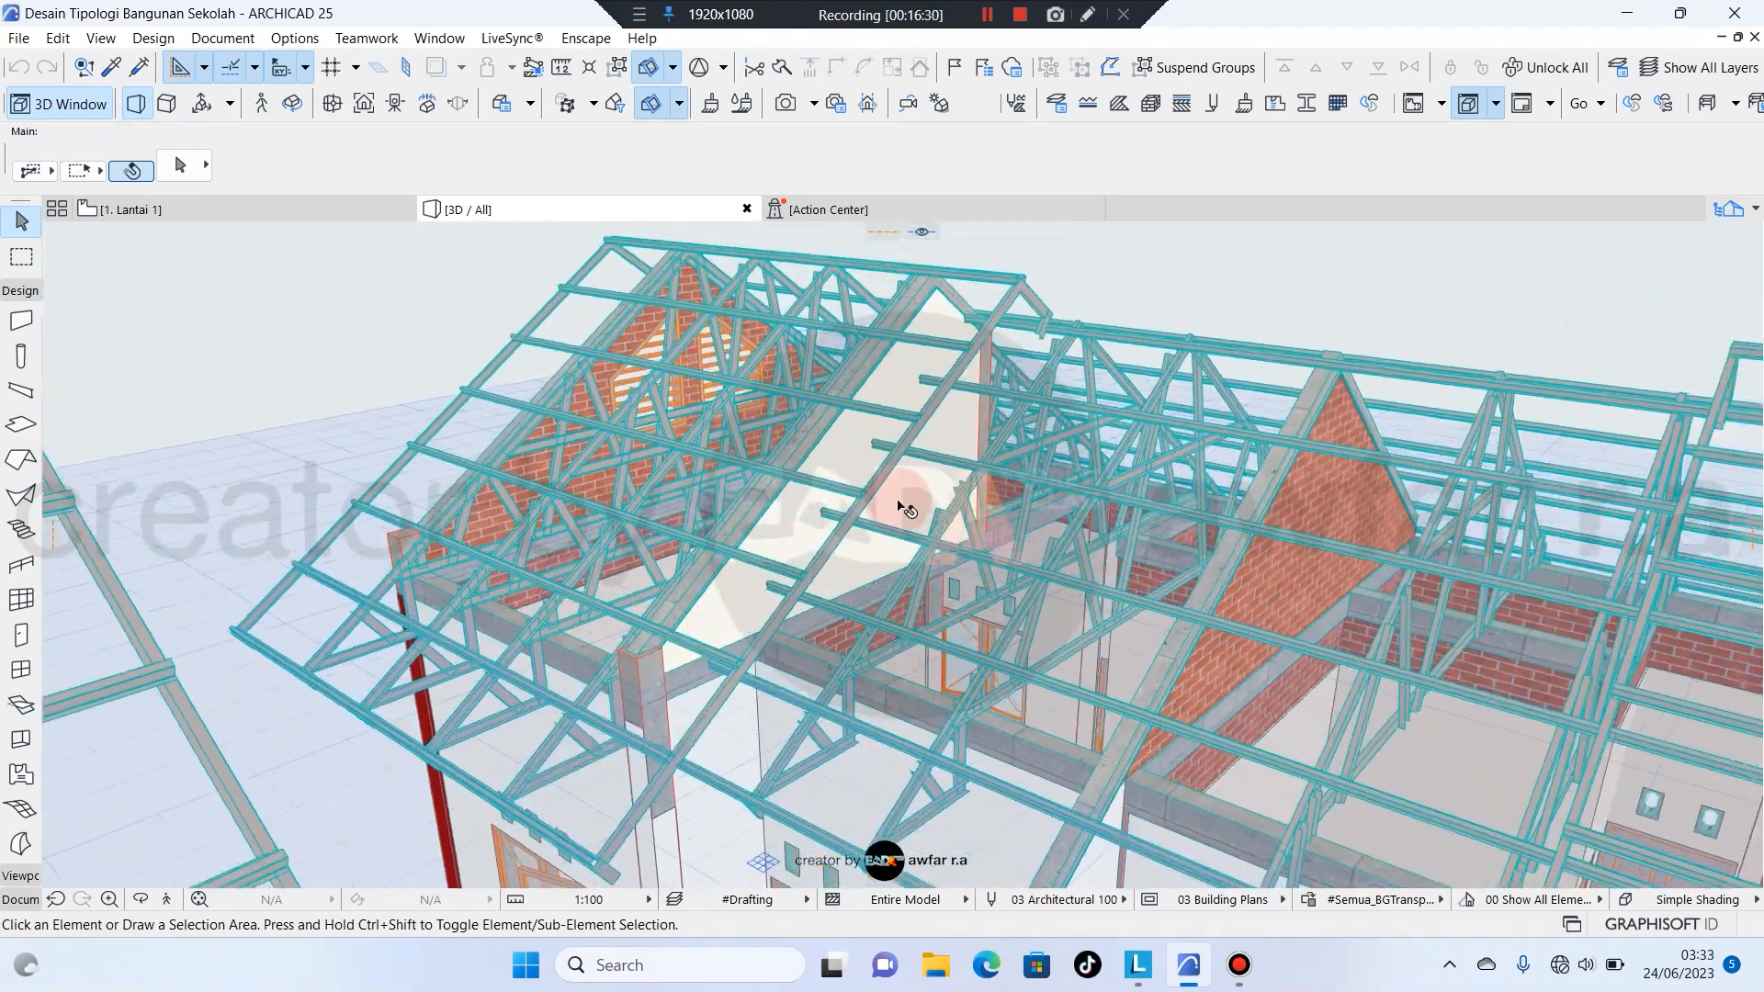
middle_click_drag(899, 453, 914, 398, "shift")
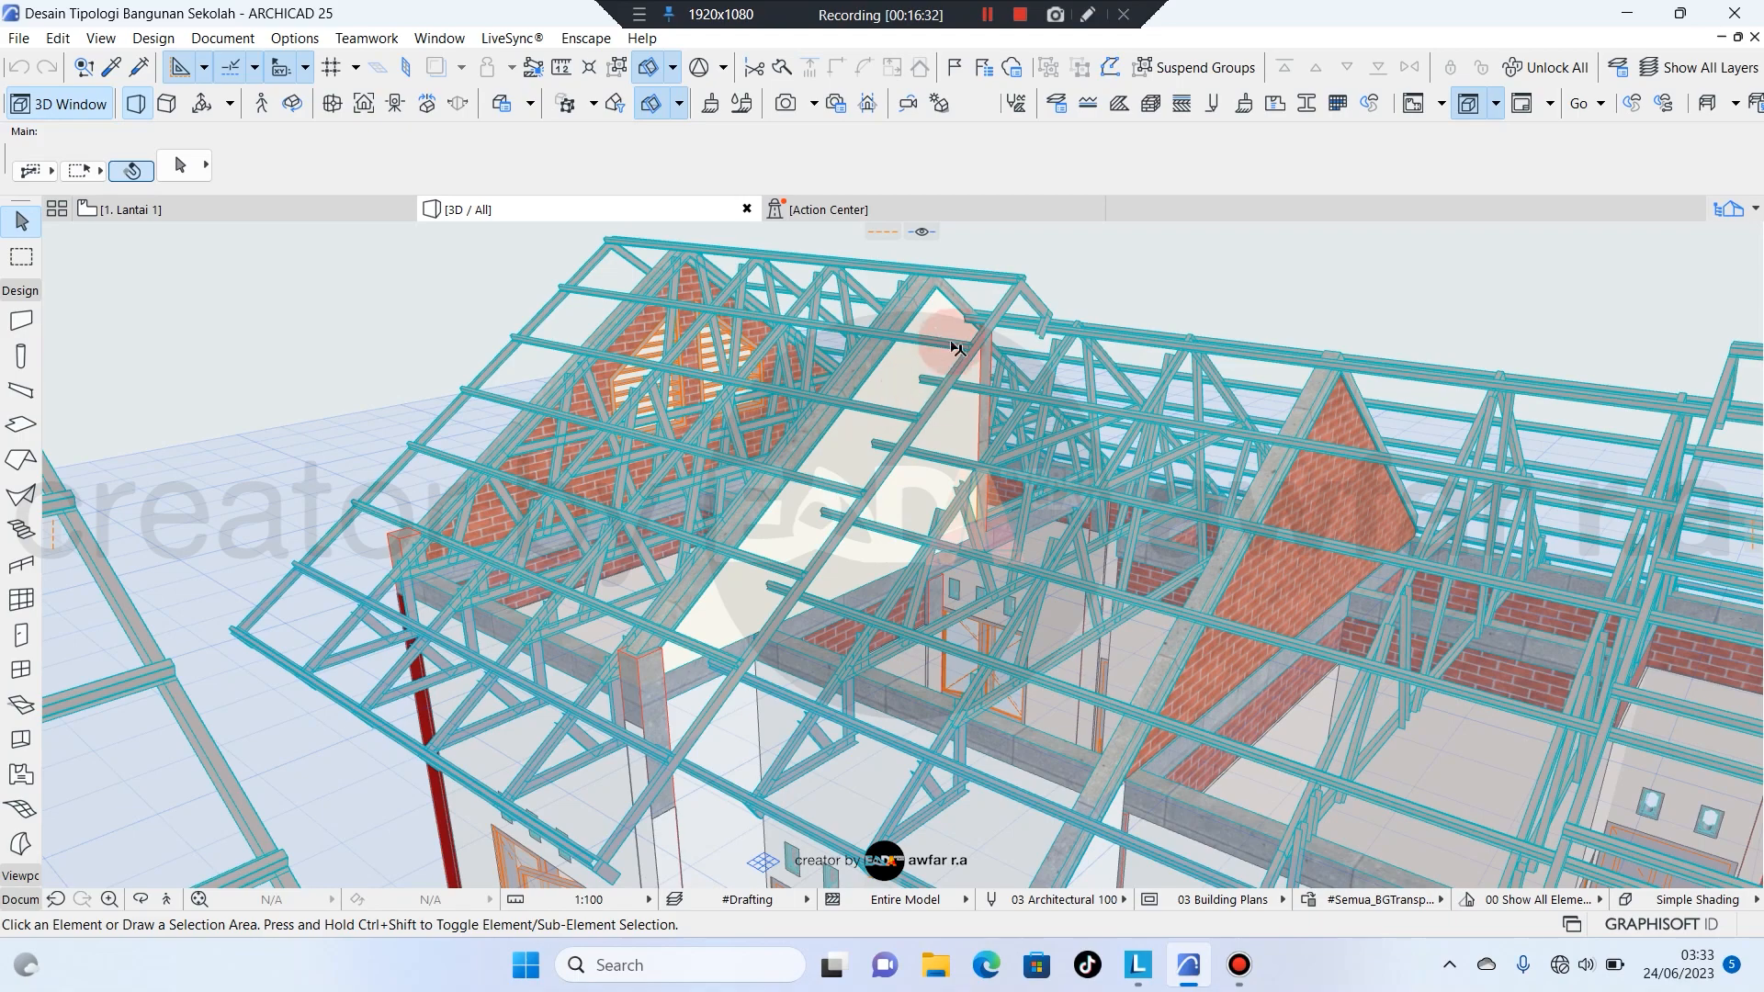
middle_click_drag(811, 444, 1002, 476, "shift")
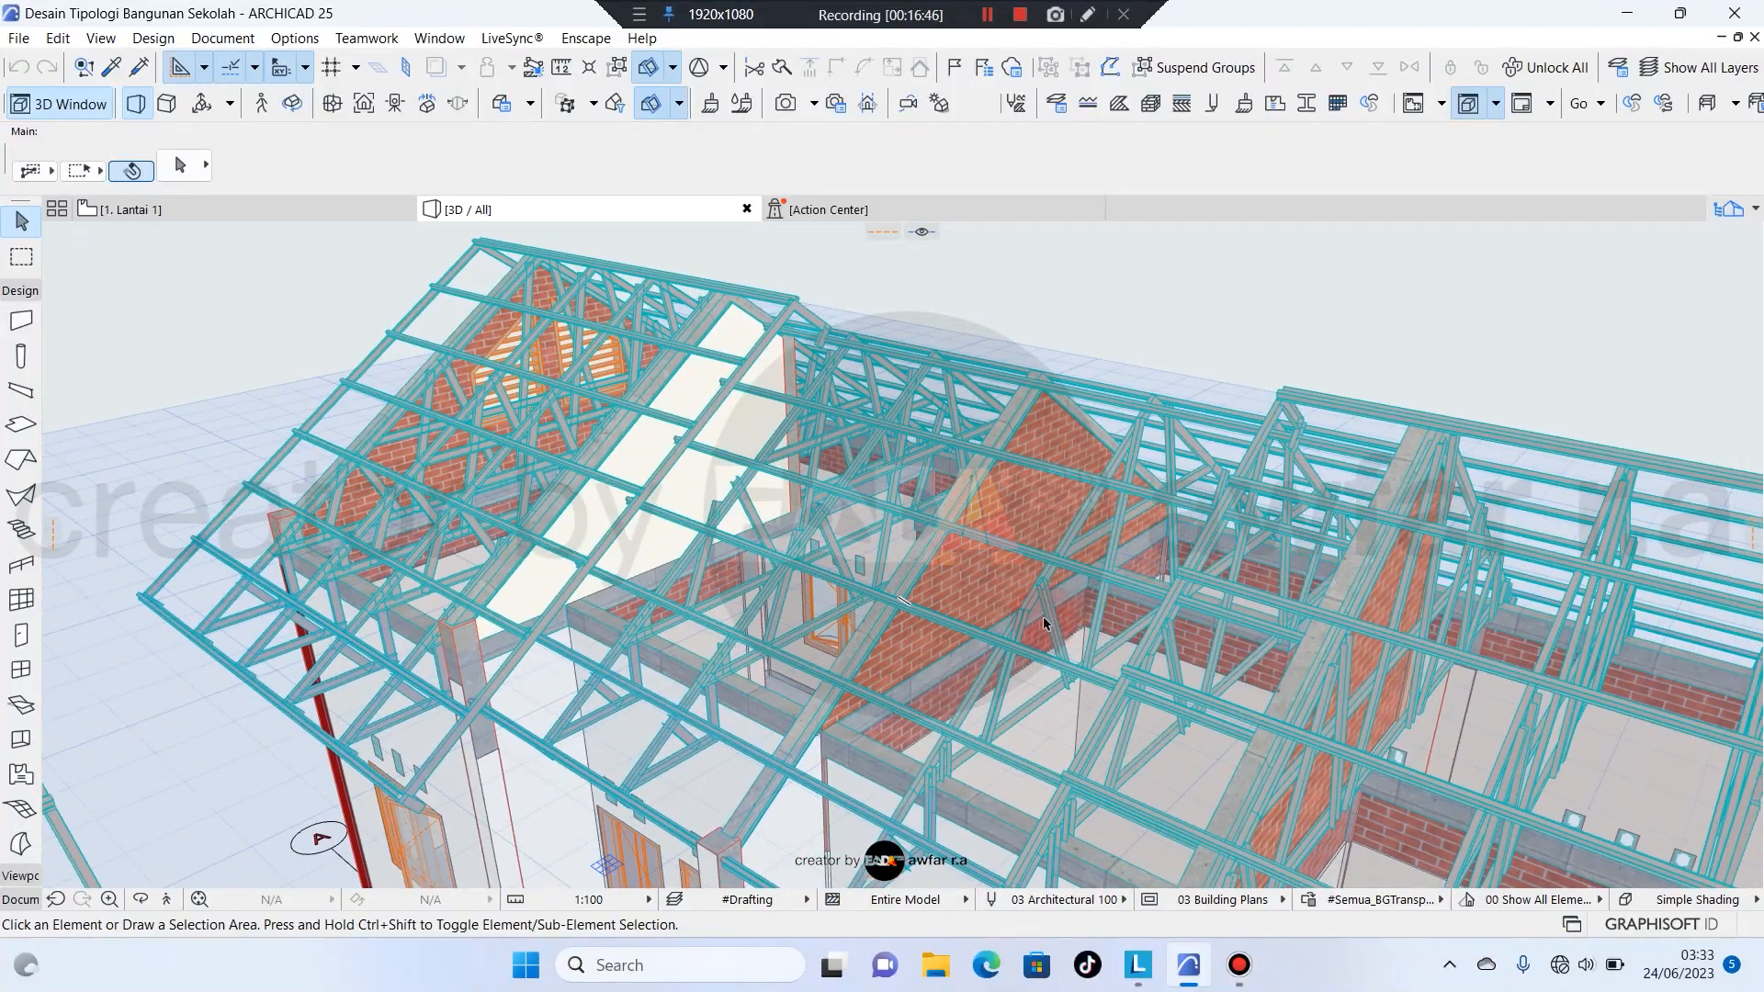
middle_click_drag(867, 696, 865, 529, "shift")
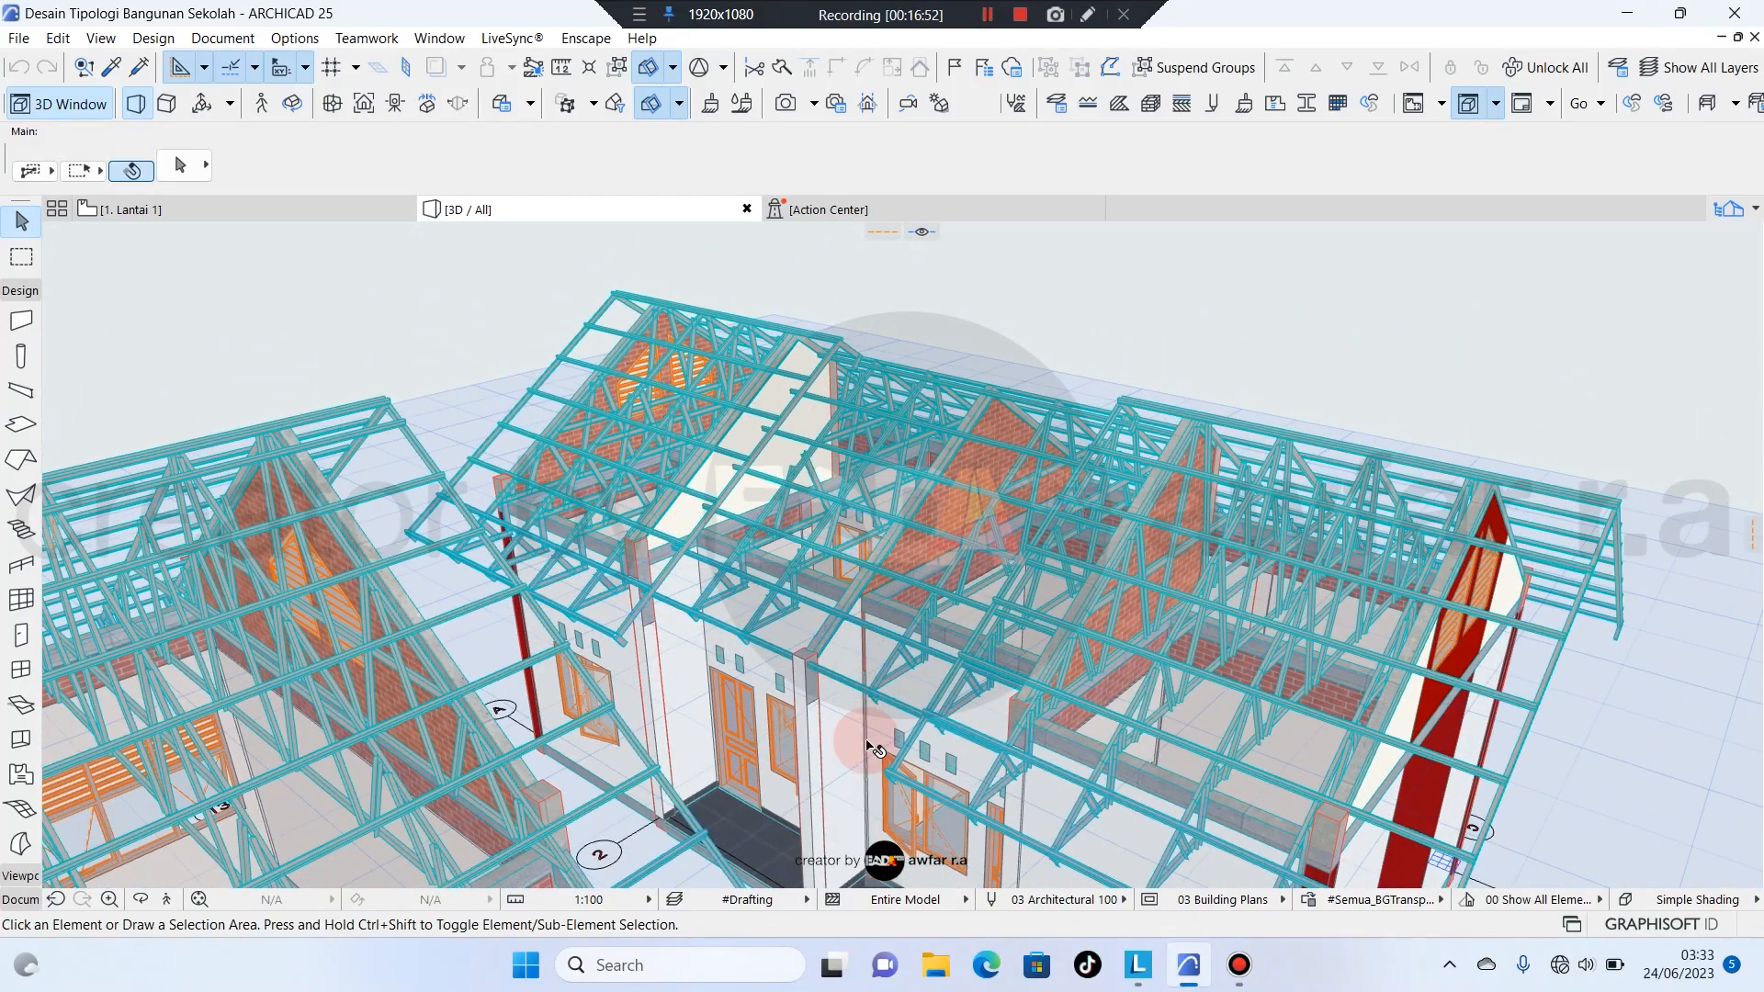
middle_click_drag(1178, 721, 1101, 701, "shift")
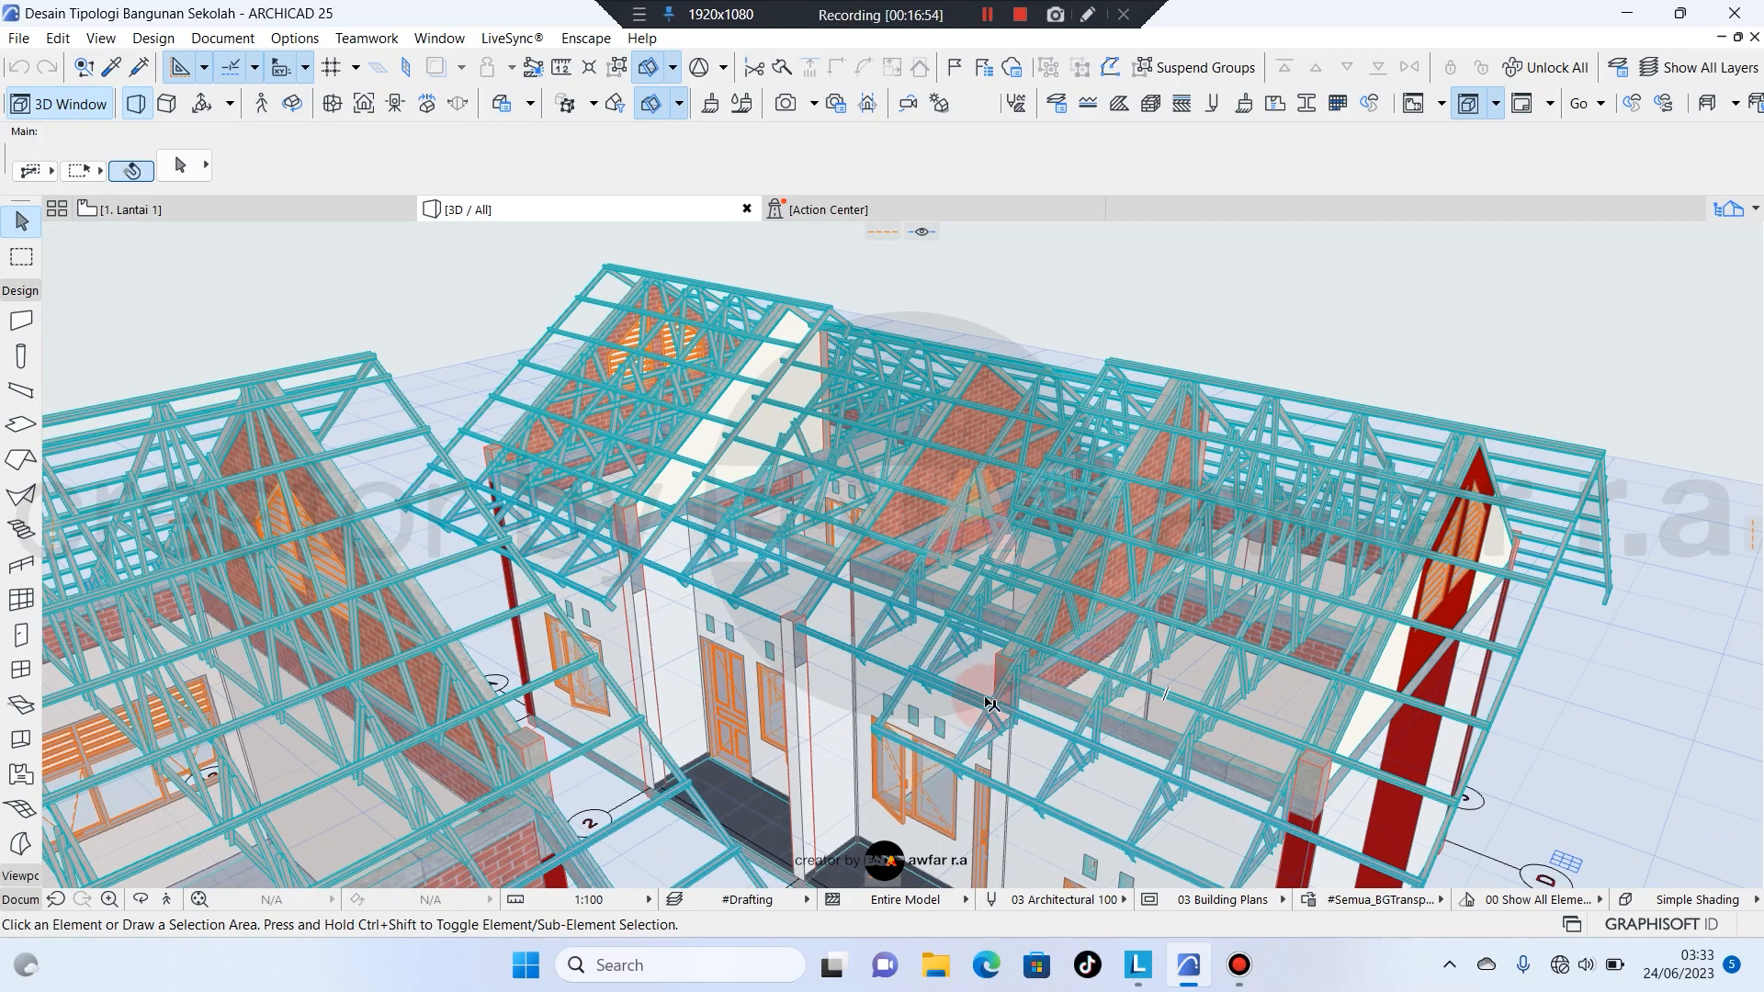
middle_click_drag(988, 693, 855, 615, "shift")
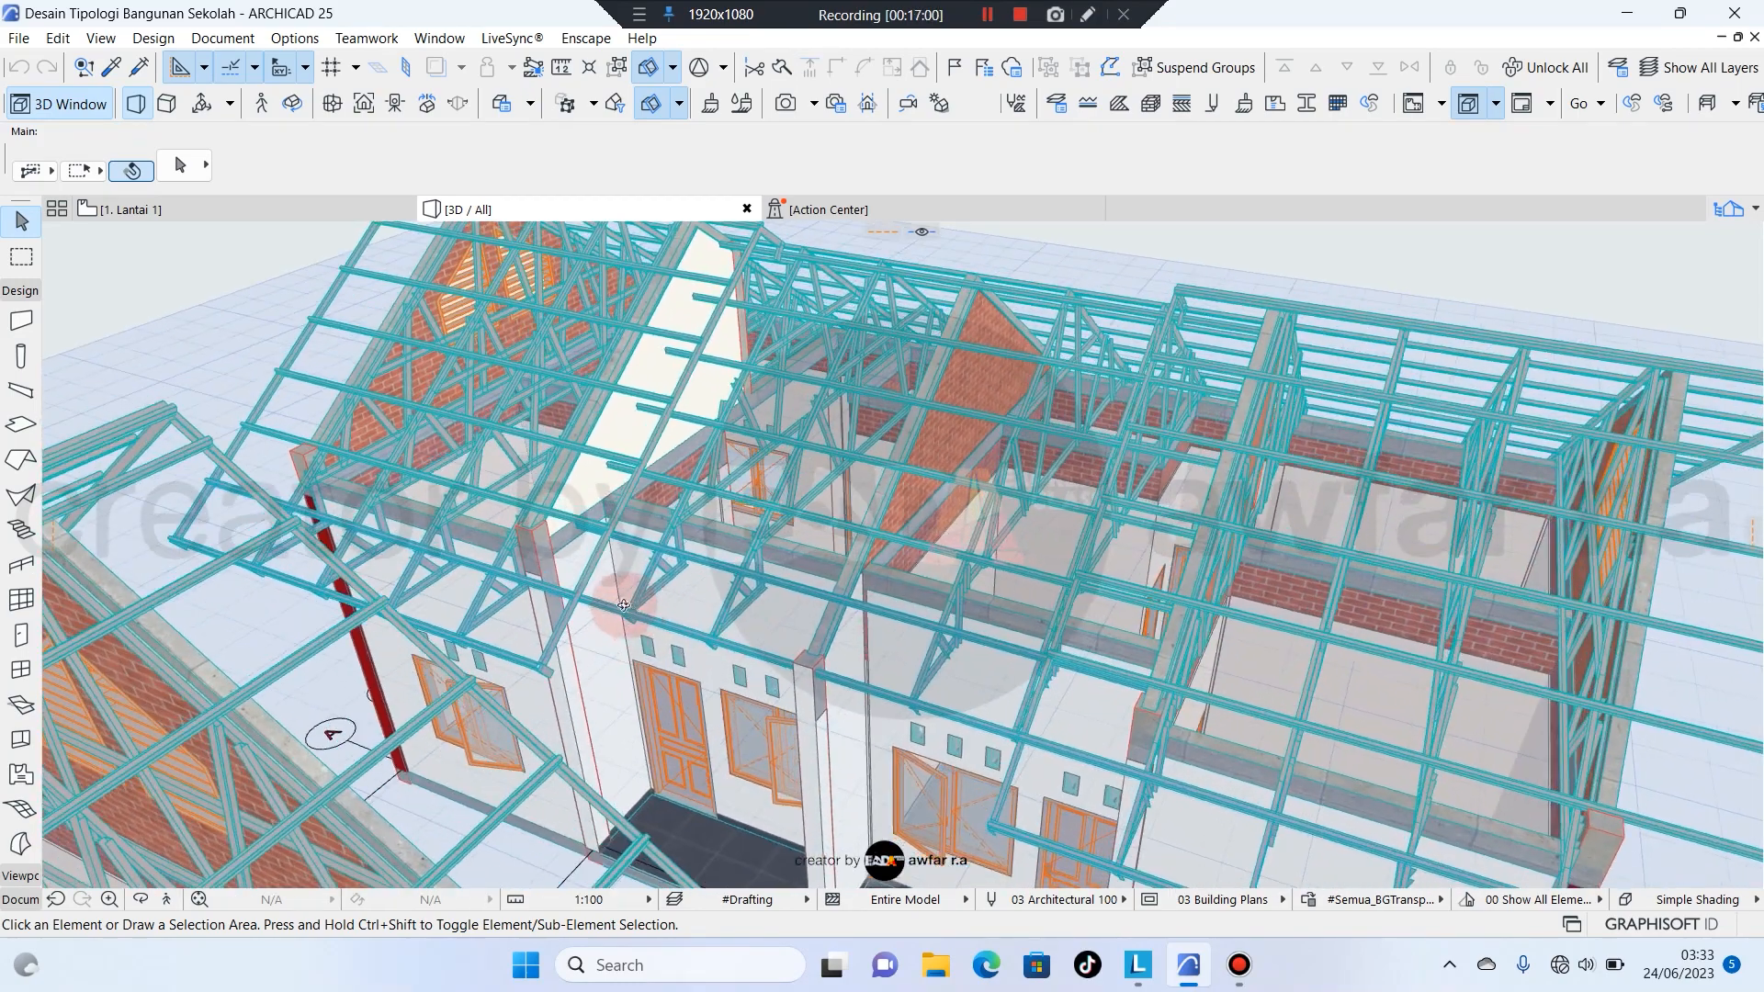
mouse_move(612, 599)
middle_mouse_down("shift")
mouse_move(694, 325)
mouse_move(762, 460)
mouse_move(780, 451)
mouse_move(791, 560)
mouse_move(729, 315)
mouse_move(831, 355)
mouse_move(787, 417)
mouse_move(480, 388)
mouse_move(811, 472)
mouse_move(929, 472)
mouse_move(1051, 524)
mouse_move(1115, 441)
mouse_move(1185, 407)
mouse_move(910, 504)
mouse_move(809, 516)
middle_mouse_up("shift")
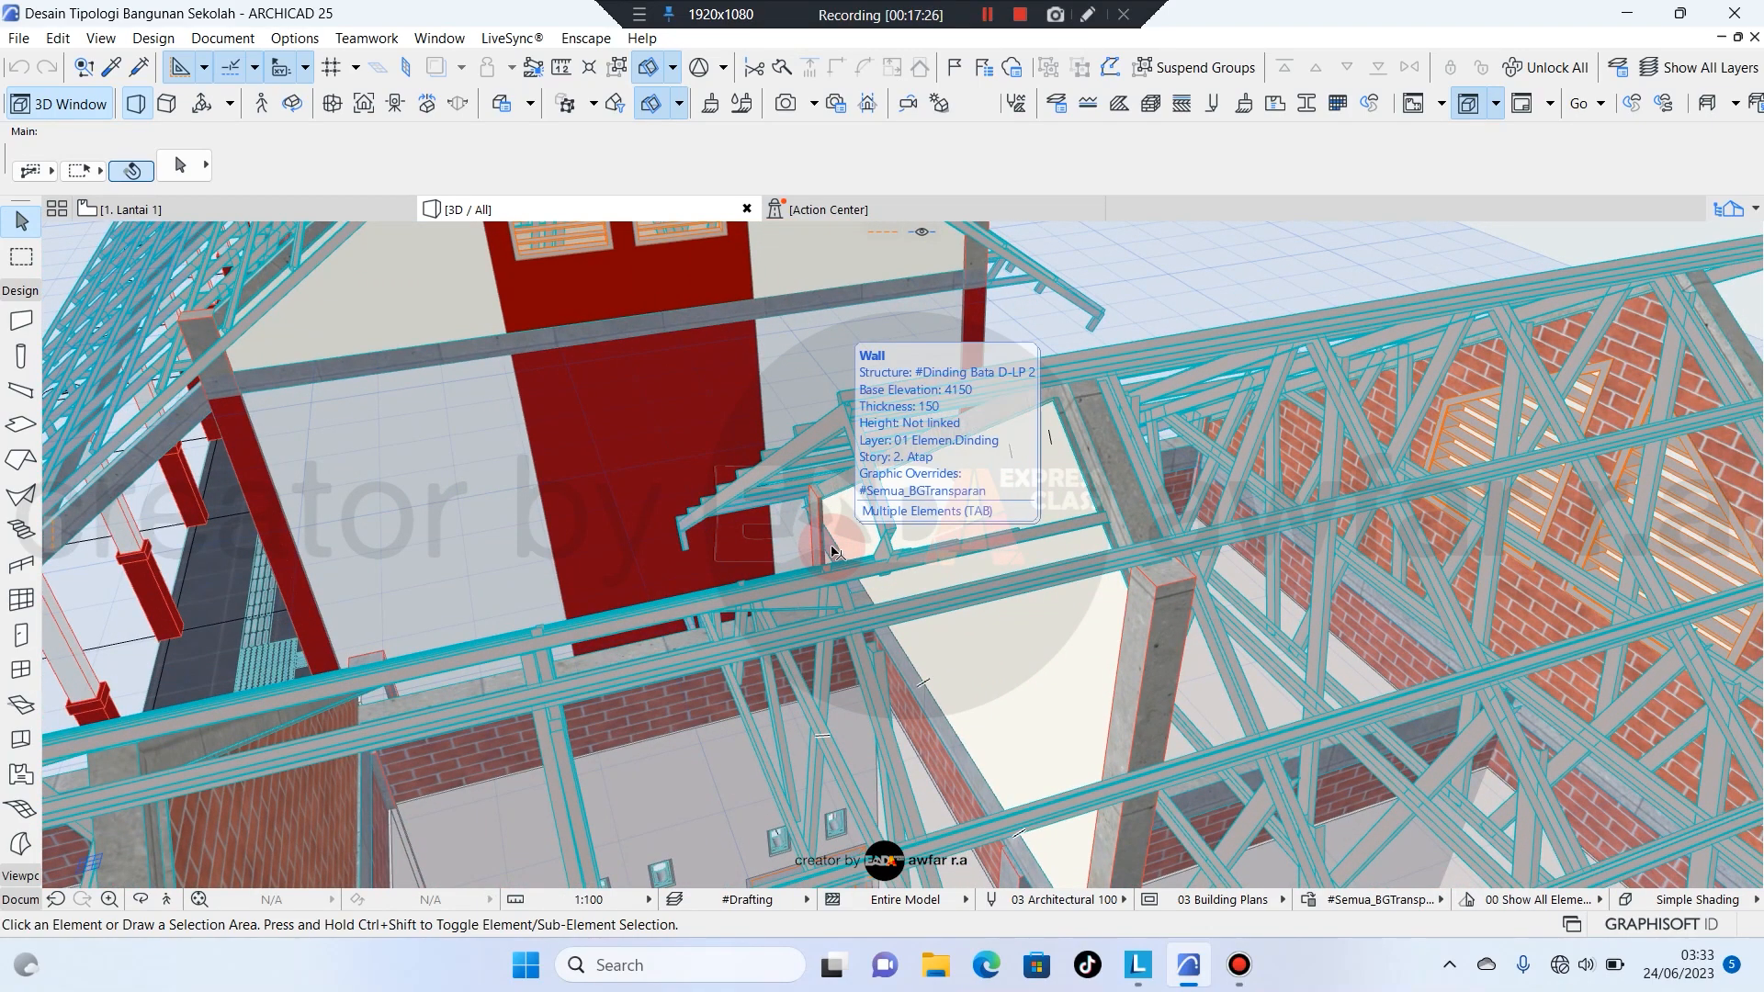
middle_click_drag(833, 551, 980, 567, "shift")
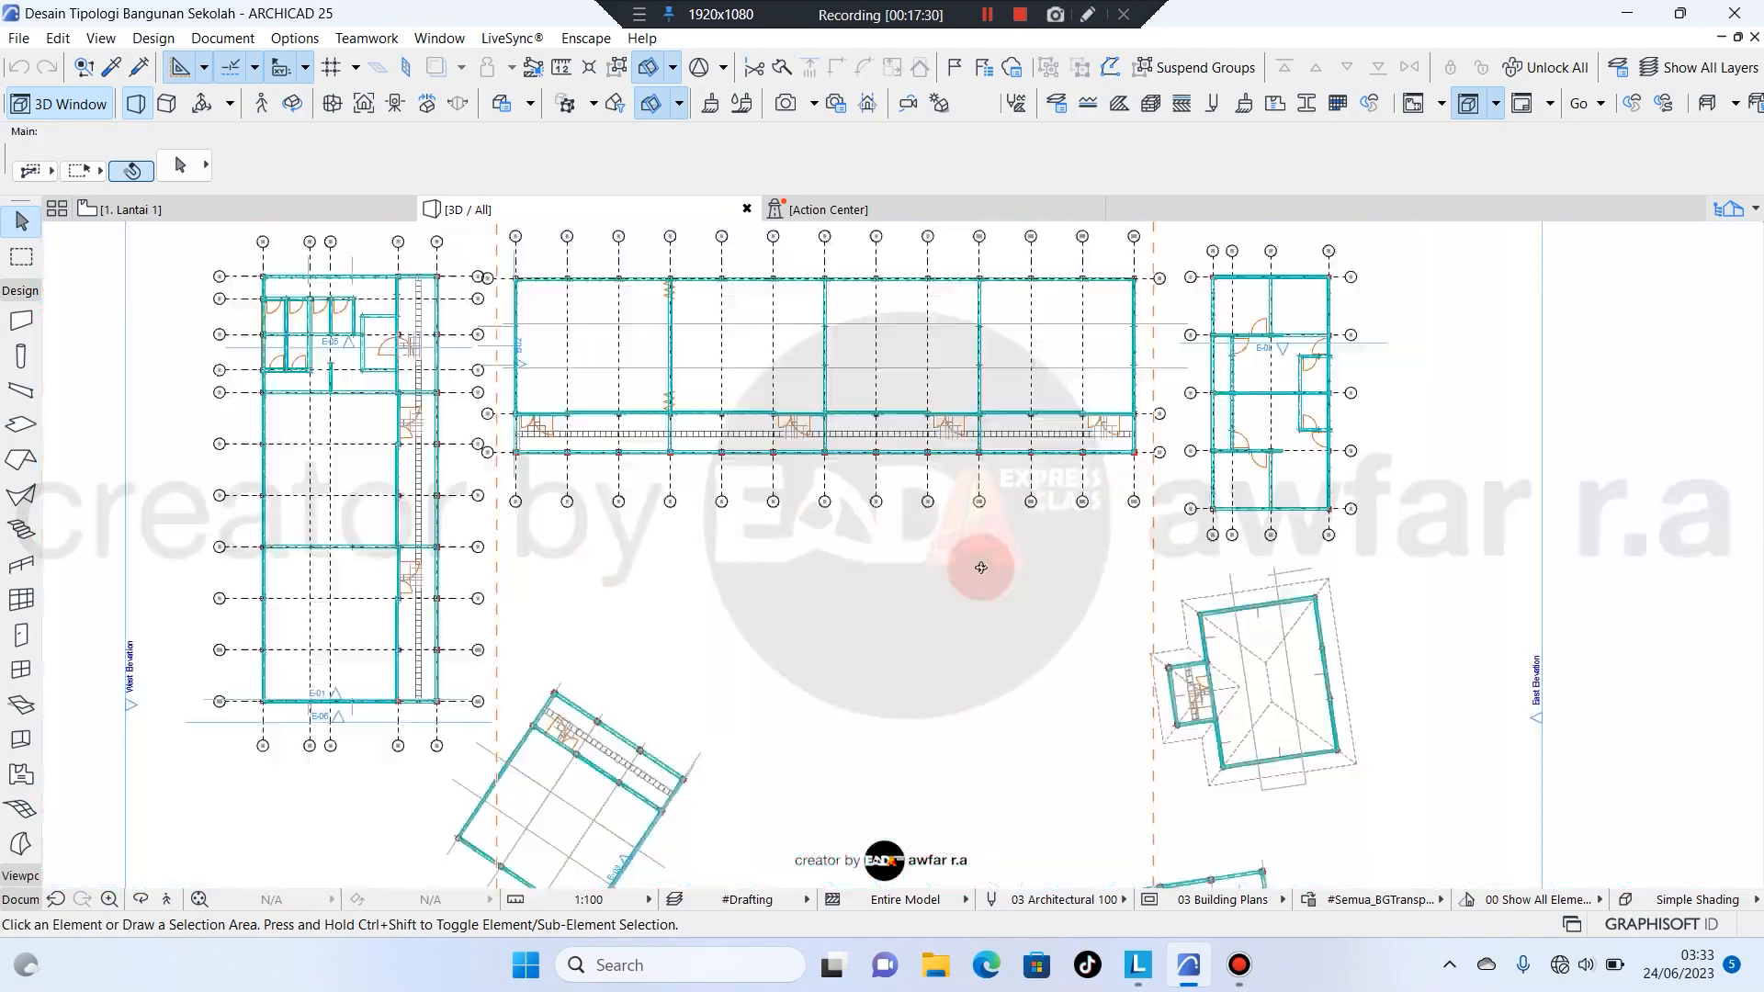
Examine the small building's roof framing from its opposite side, and the long building's framing along its front.
scroll(868, 430, "down", 2)
middle_click_drag(864, 434, 510, 556, "shift")
middle_click_drag(632, 555, 882, 577, "shift")
scroll(753, 571, "up", 5)
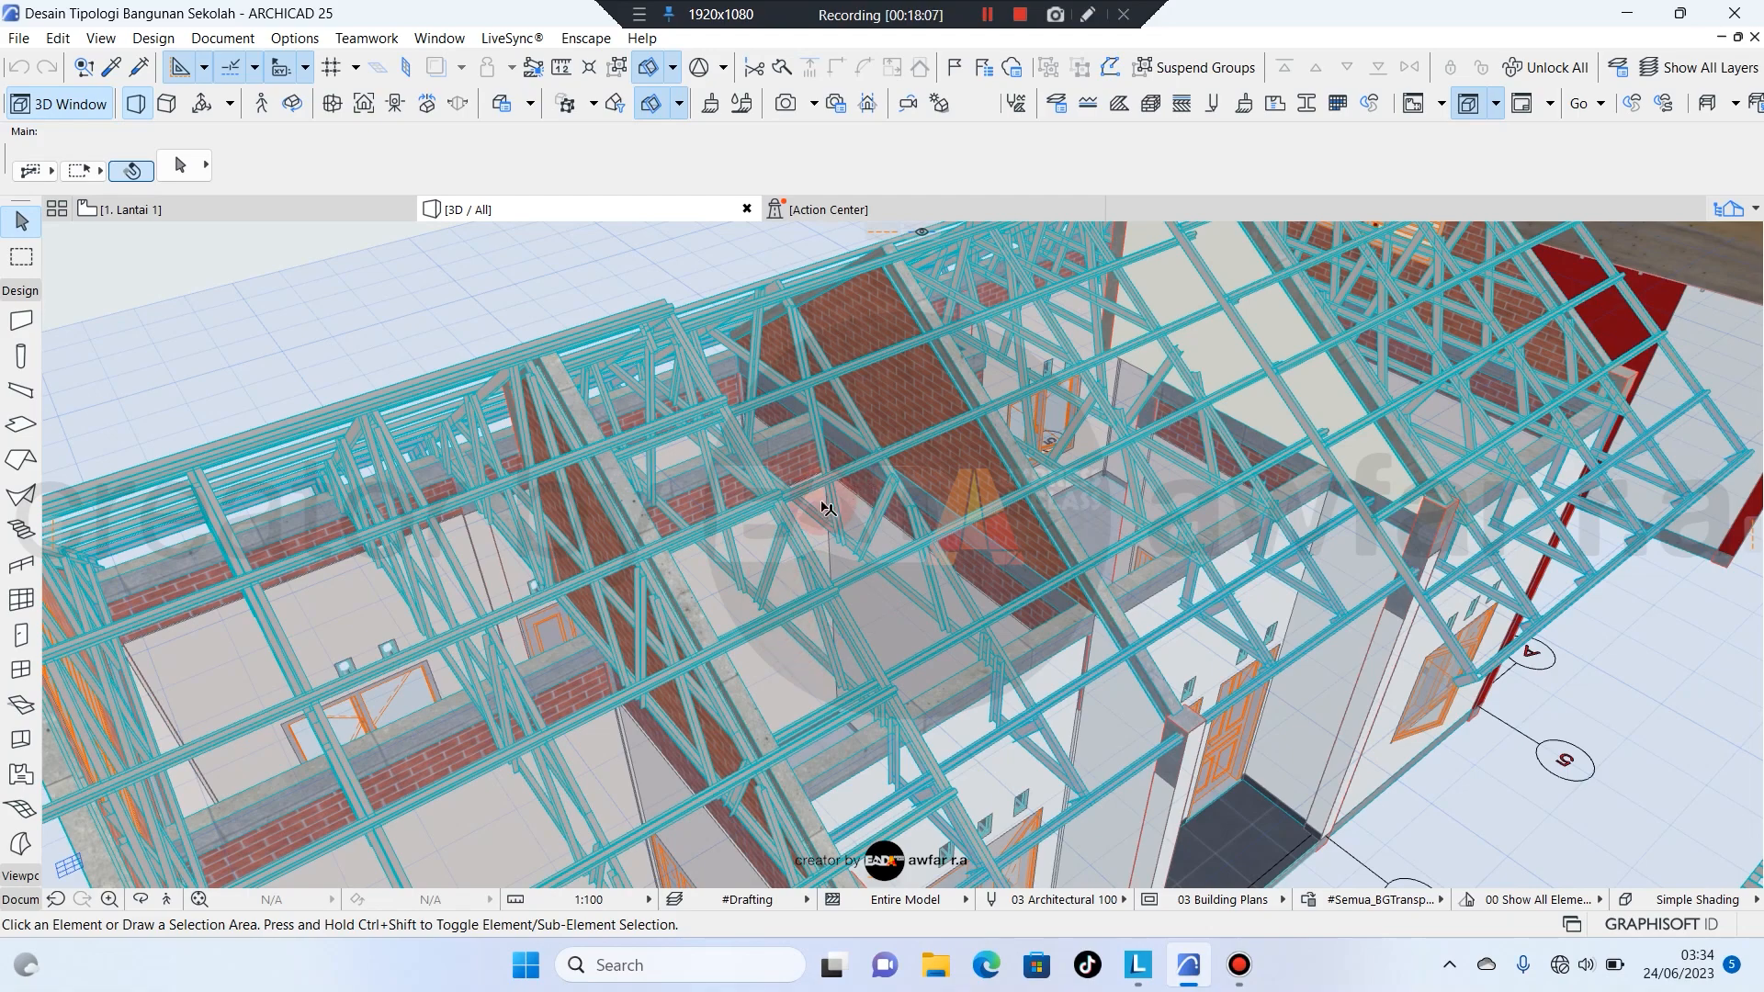
mouse_move(828, 508)
middle_mouse_down("shift")
mouse_move(884, 552)
mouse_move(790, 533)
mouse_move(836, 528)
middle_mouse_up("shift")
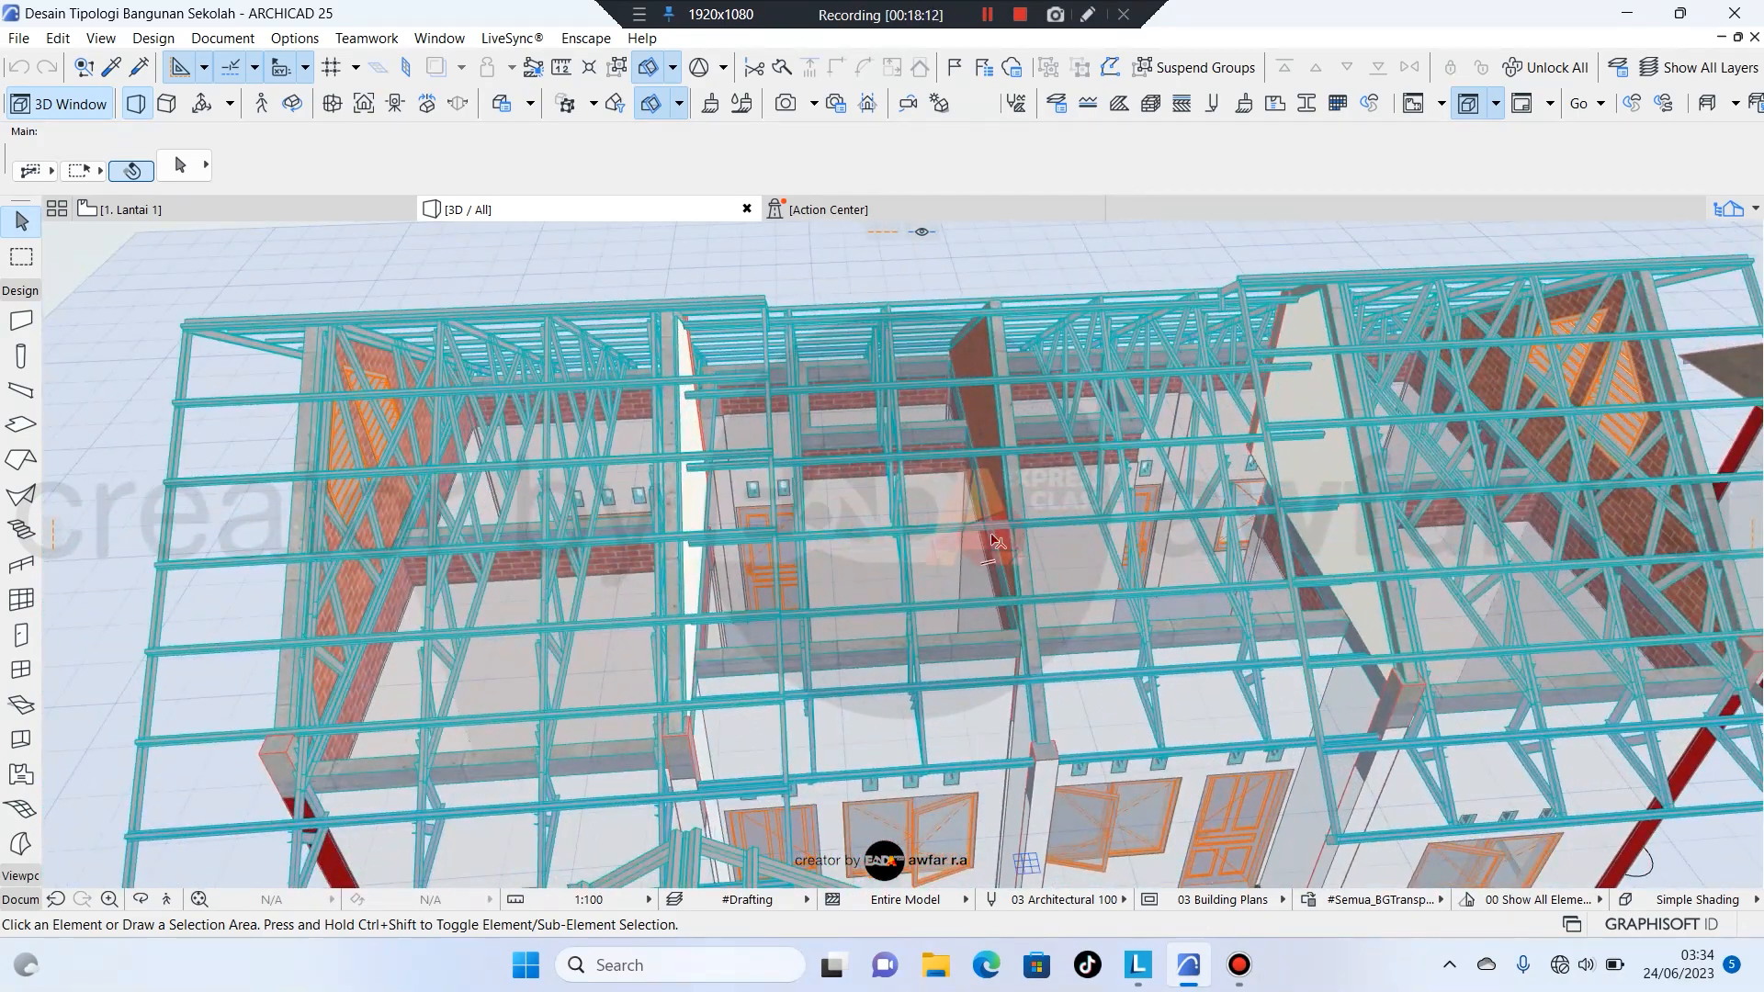
mouse_move(994, 542)
middle_mouse_down("shift")
mouse_move(709, 500)
mouse_move(1016, 546)
mouse_move(900, 524)
mouse_move(1132, 495)
mouse_move(1032, 460)
mouse_move(1170, 422)
mouse_move(1172, 446)
mouse_move(805, 478)
mouse_move(1307, 447)
mouse_move(1114, 417)
mouse_move(1113, 488)
mouse_move(1248, 479)
mouse_move(871, 605)
mouse_move(1039, 564)
mouse_move(1000, 567)
middle_mouse_up("shift")
scroll(993, 558, "up", 2)
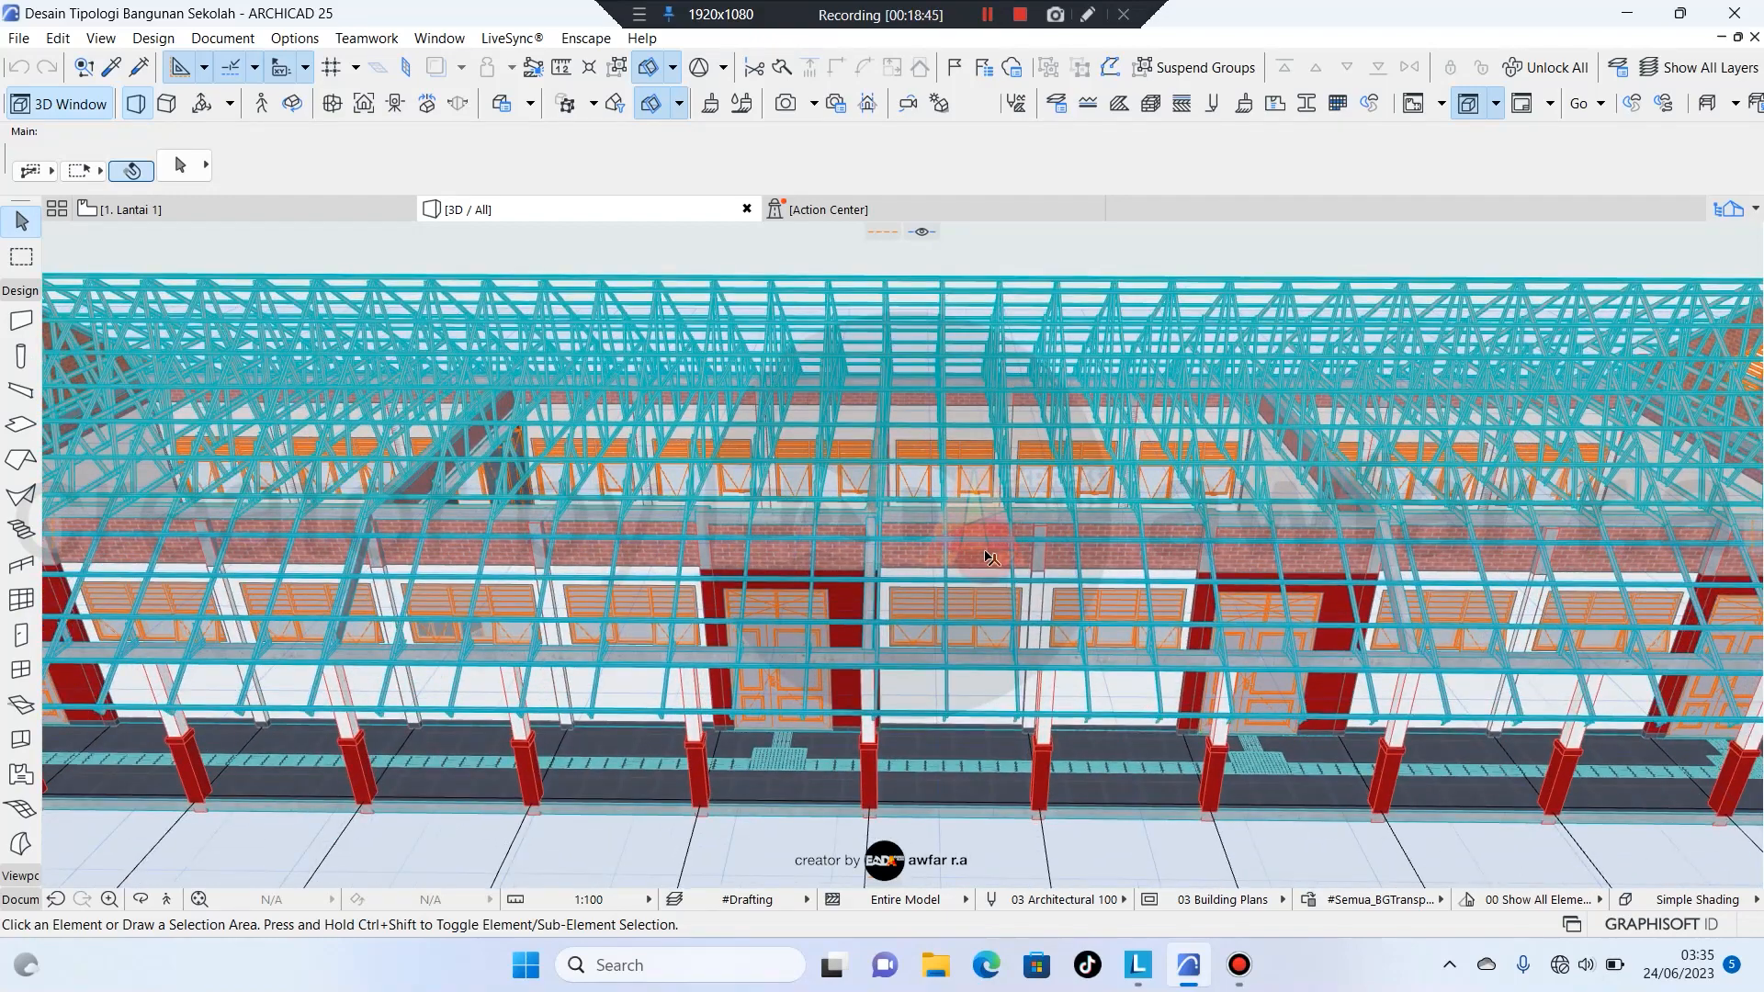
scroll(993, 559, "down", 1)
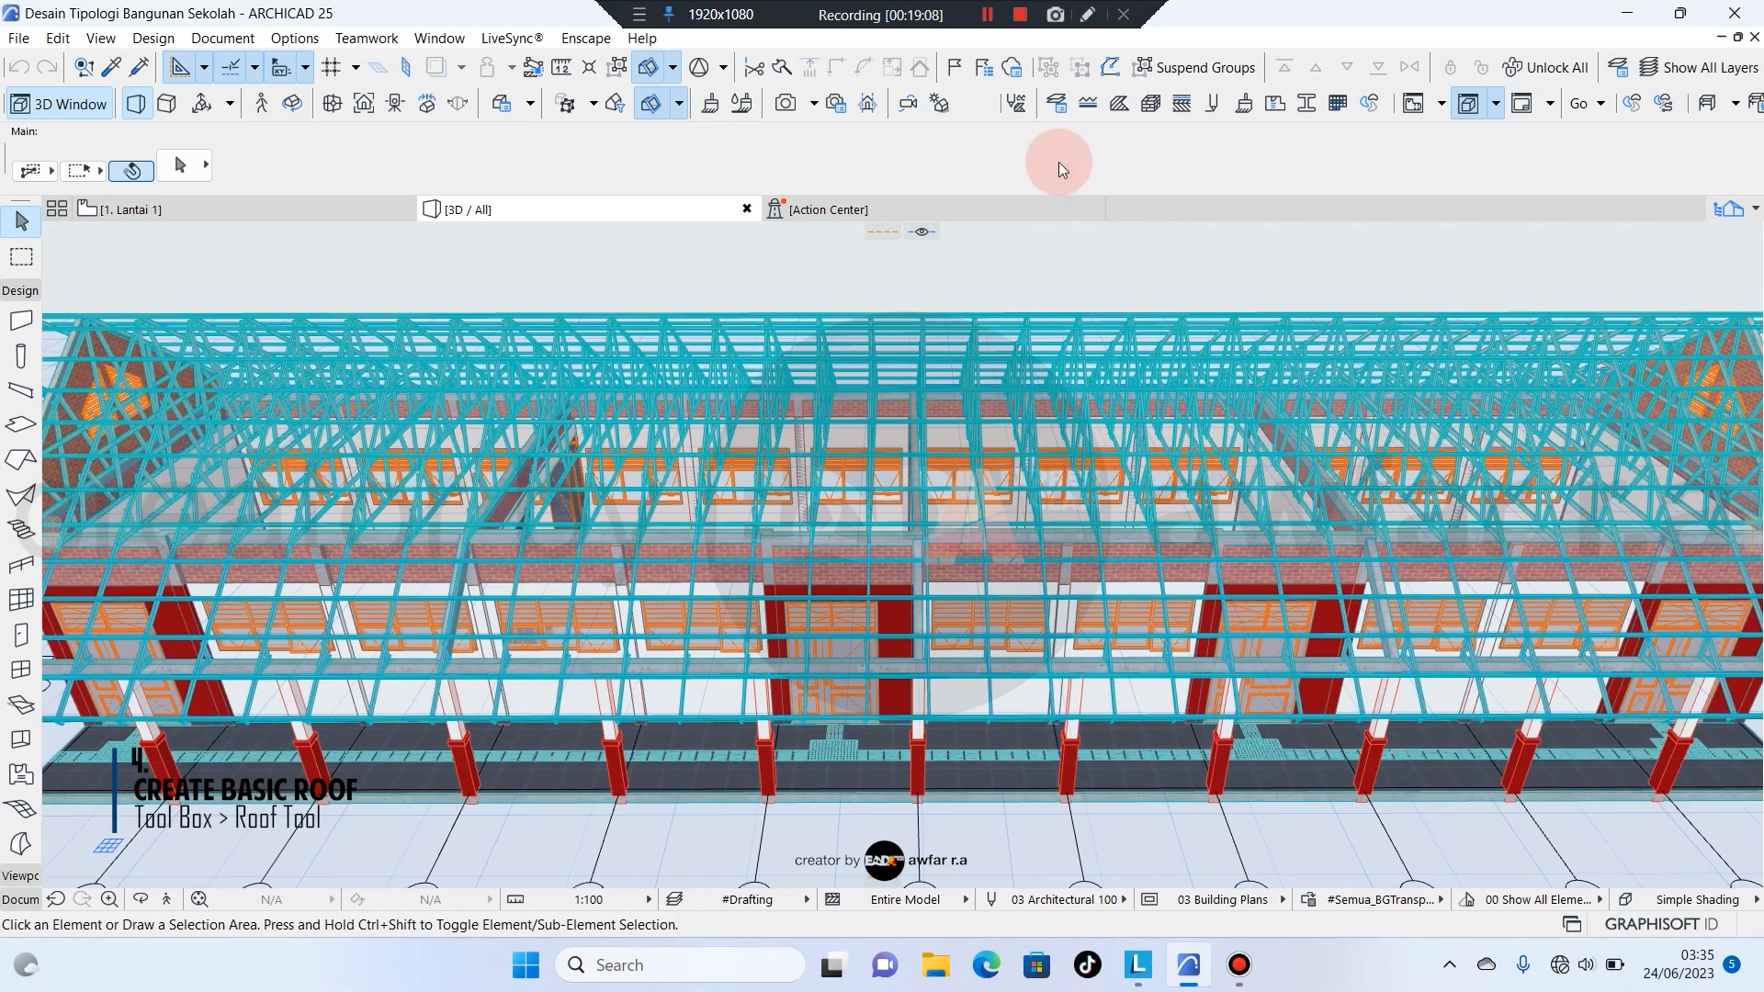
Open the 2. Atap floor plan and show the 1. Lantai 1 story as its trace reference.
right_click(250, 206)
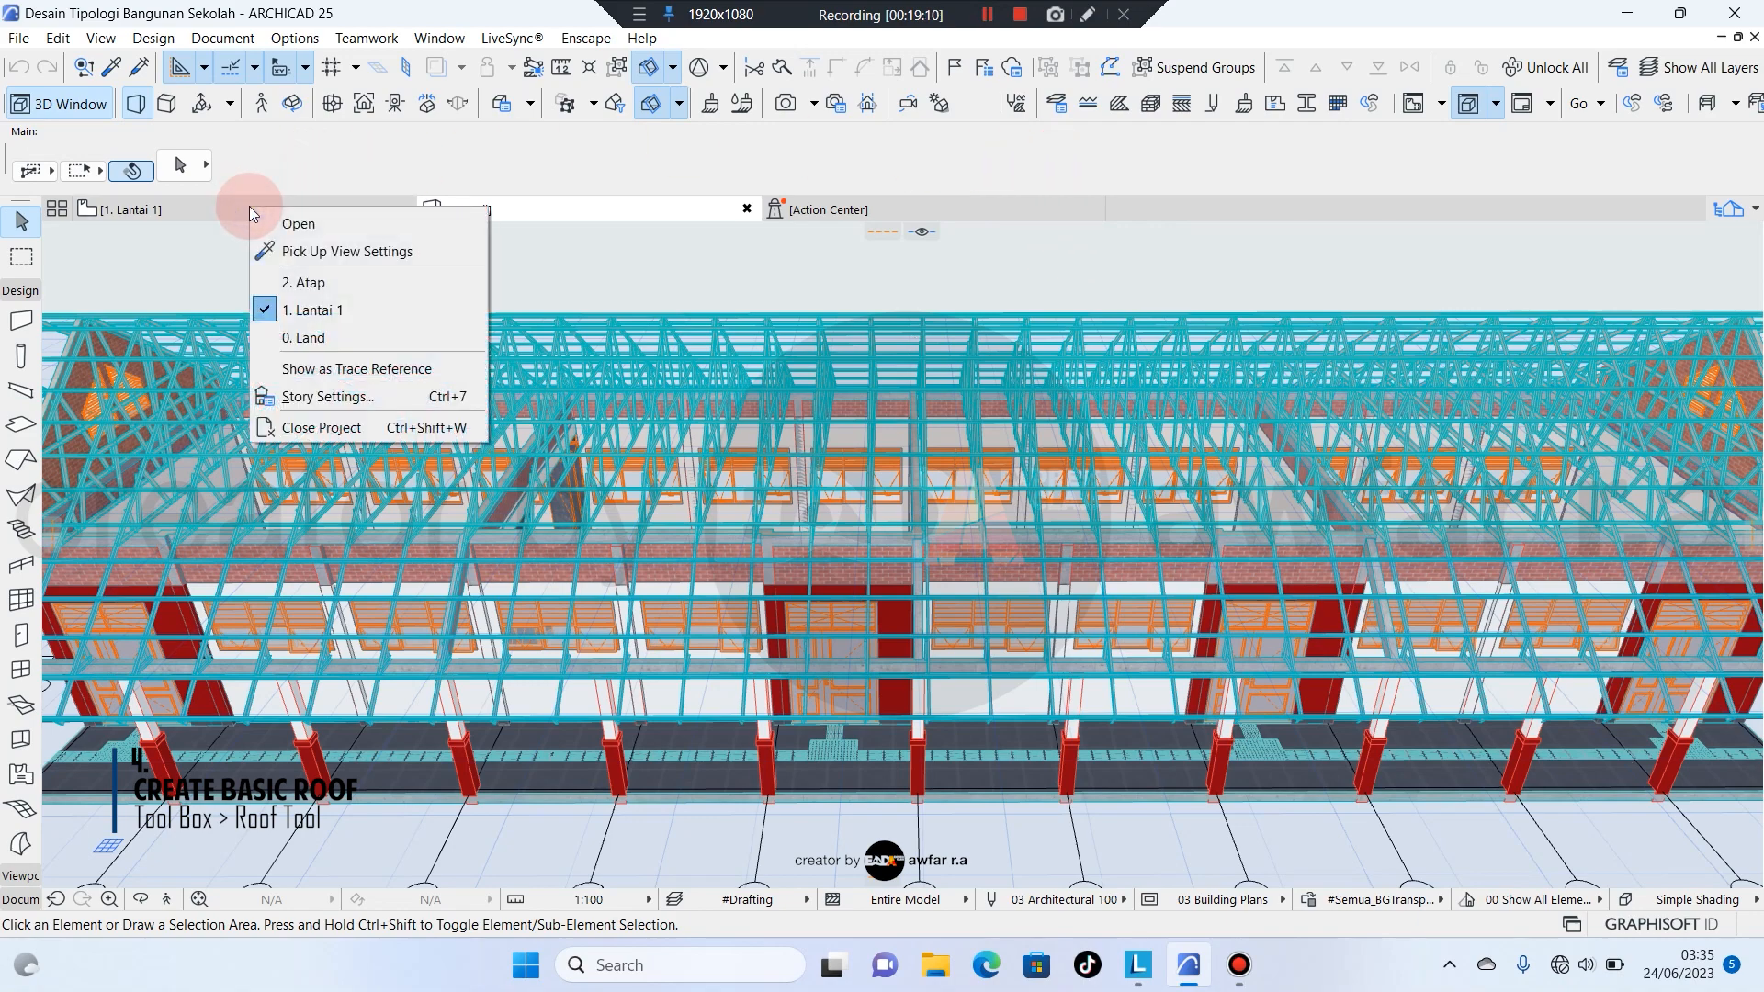
left_click(309, 285)
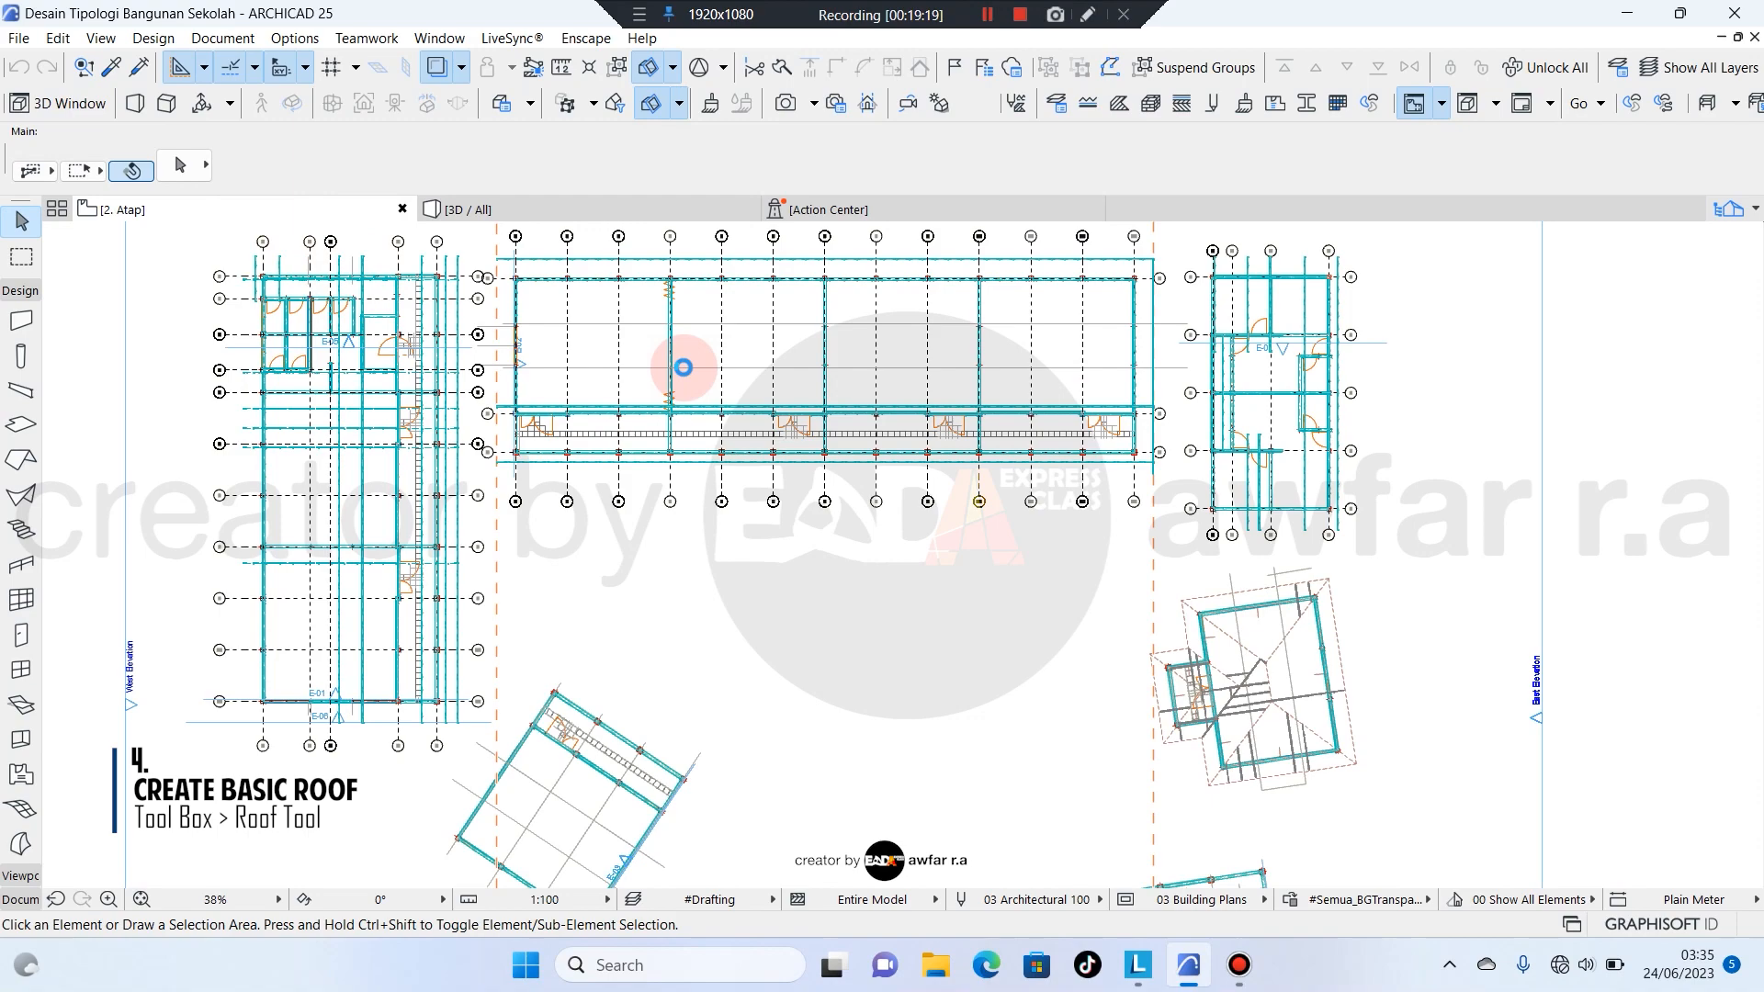
scroll(696, 377, "up", 2)
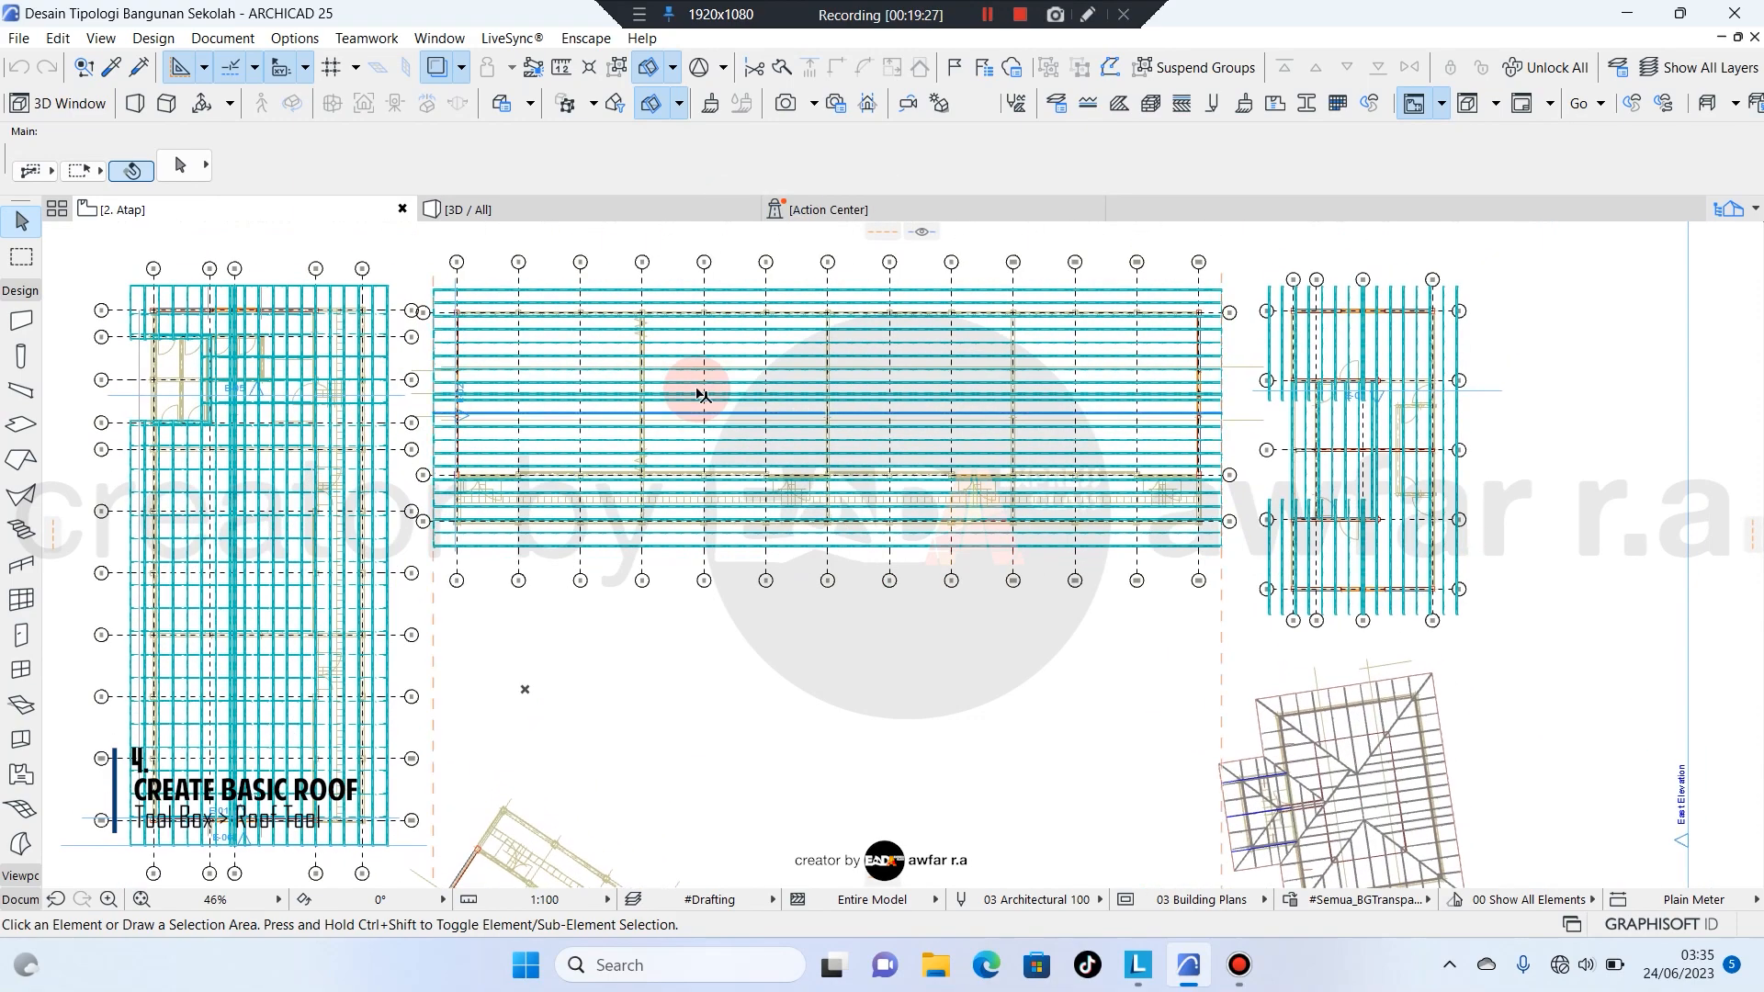
left_click(1732, 209)
left_click(1489, 354)
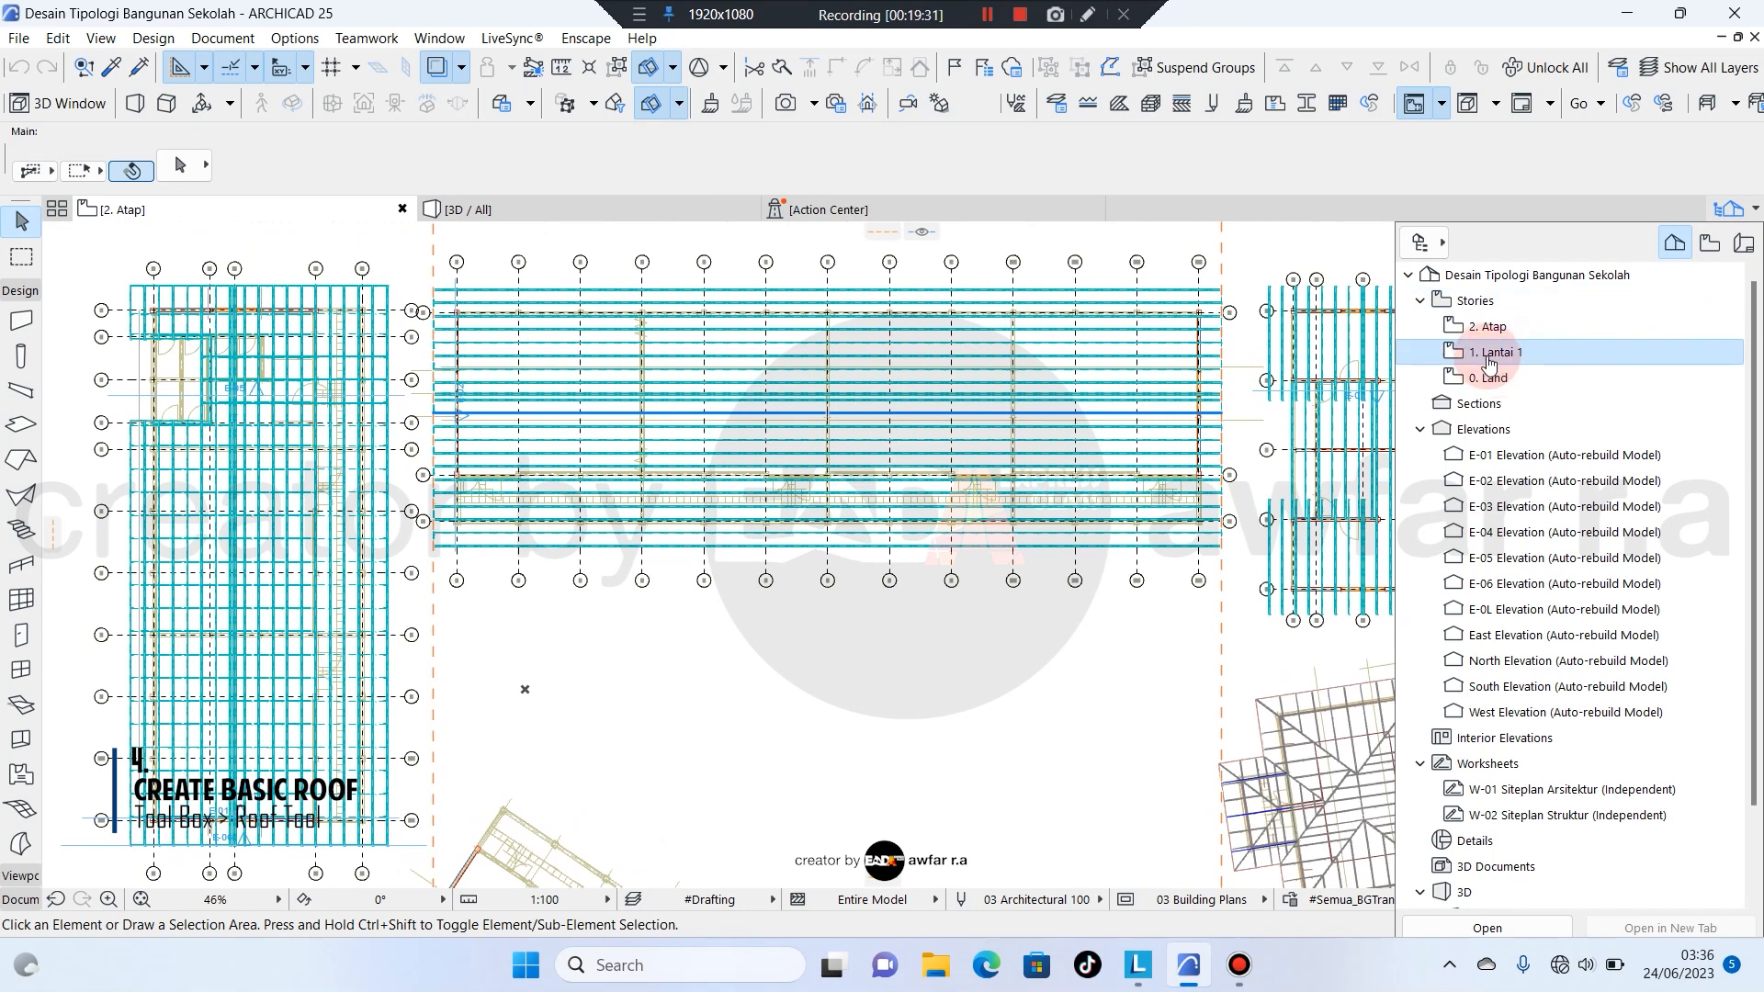
right_click(1488, 358)
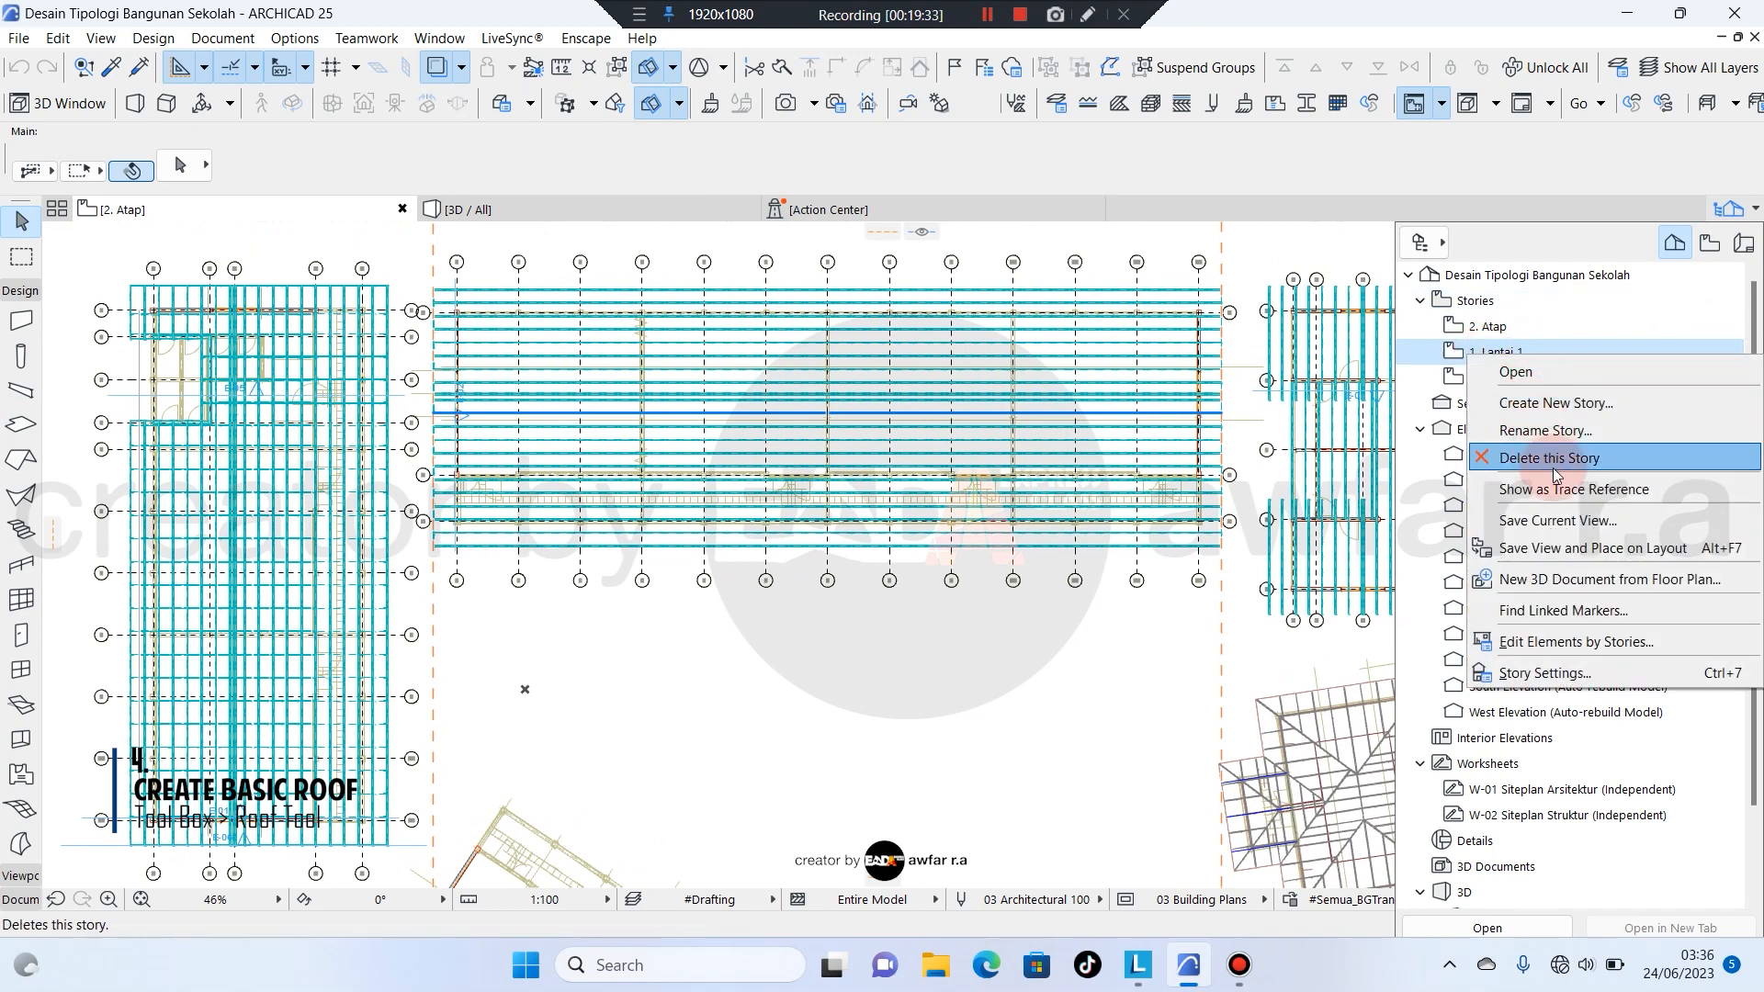
left_click(1603, 497)
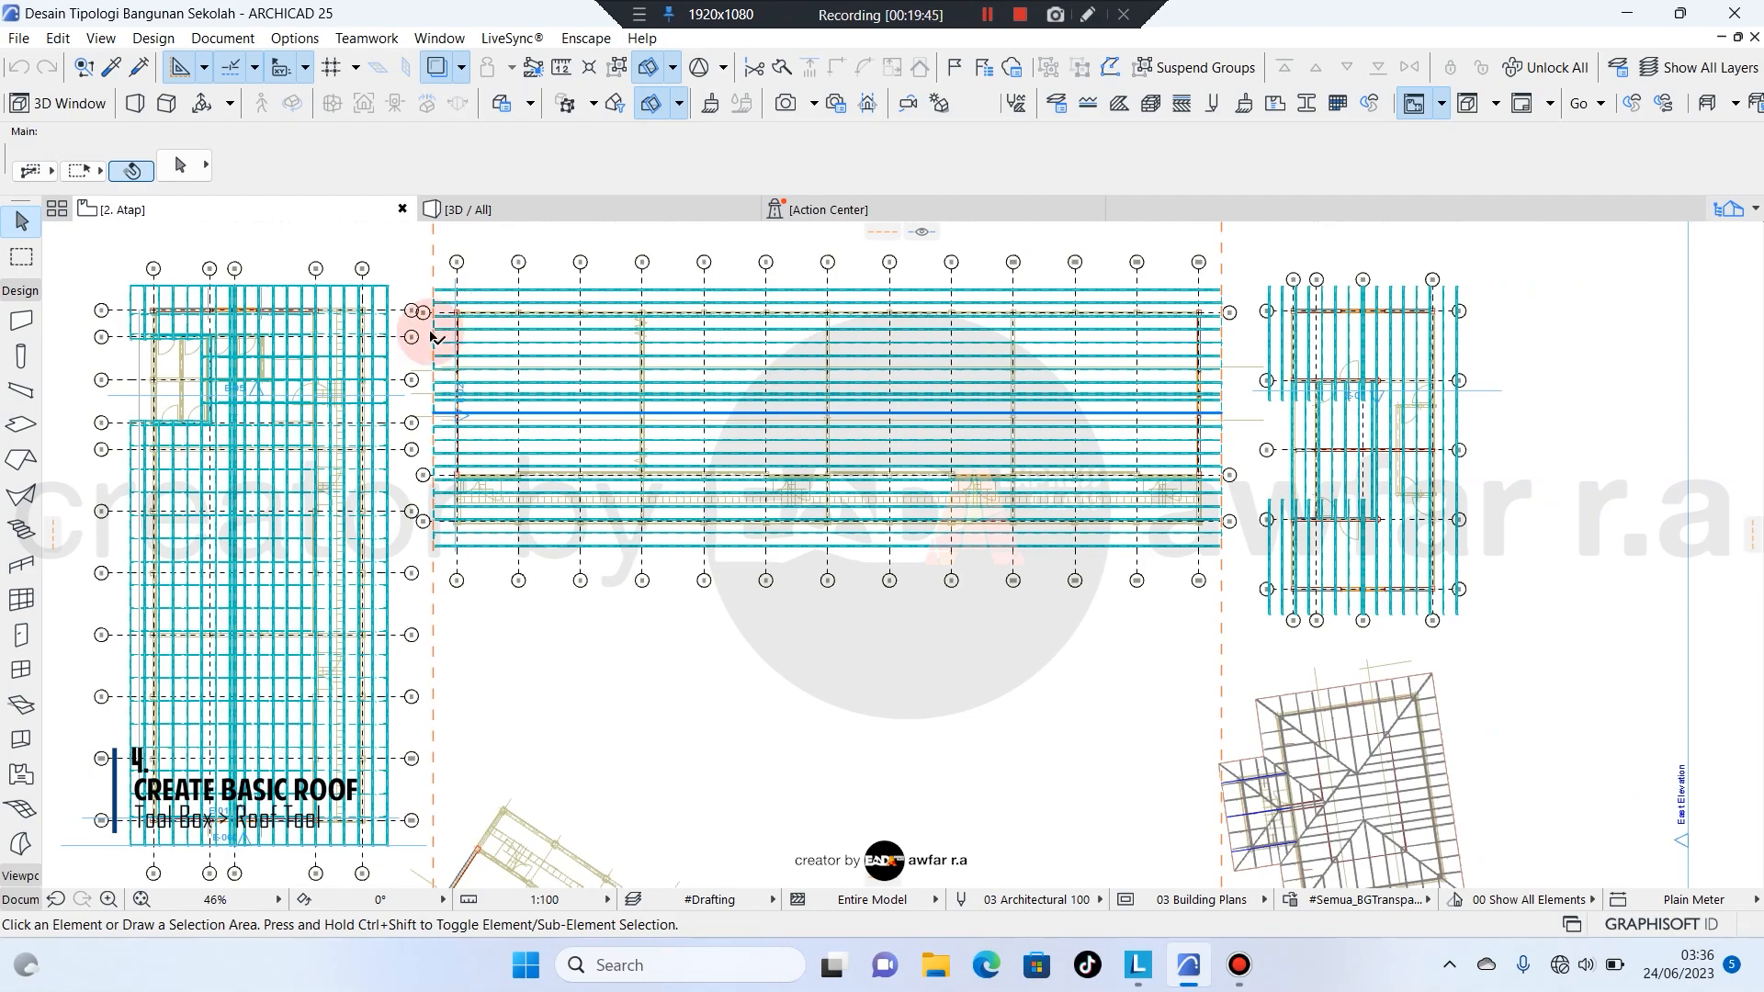
Examine the outer corner of the column at grids 1 and A on the long horizontal building.
scroll(427, 331, "up", 3)
scroll(481, 315, "up", 8)
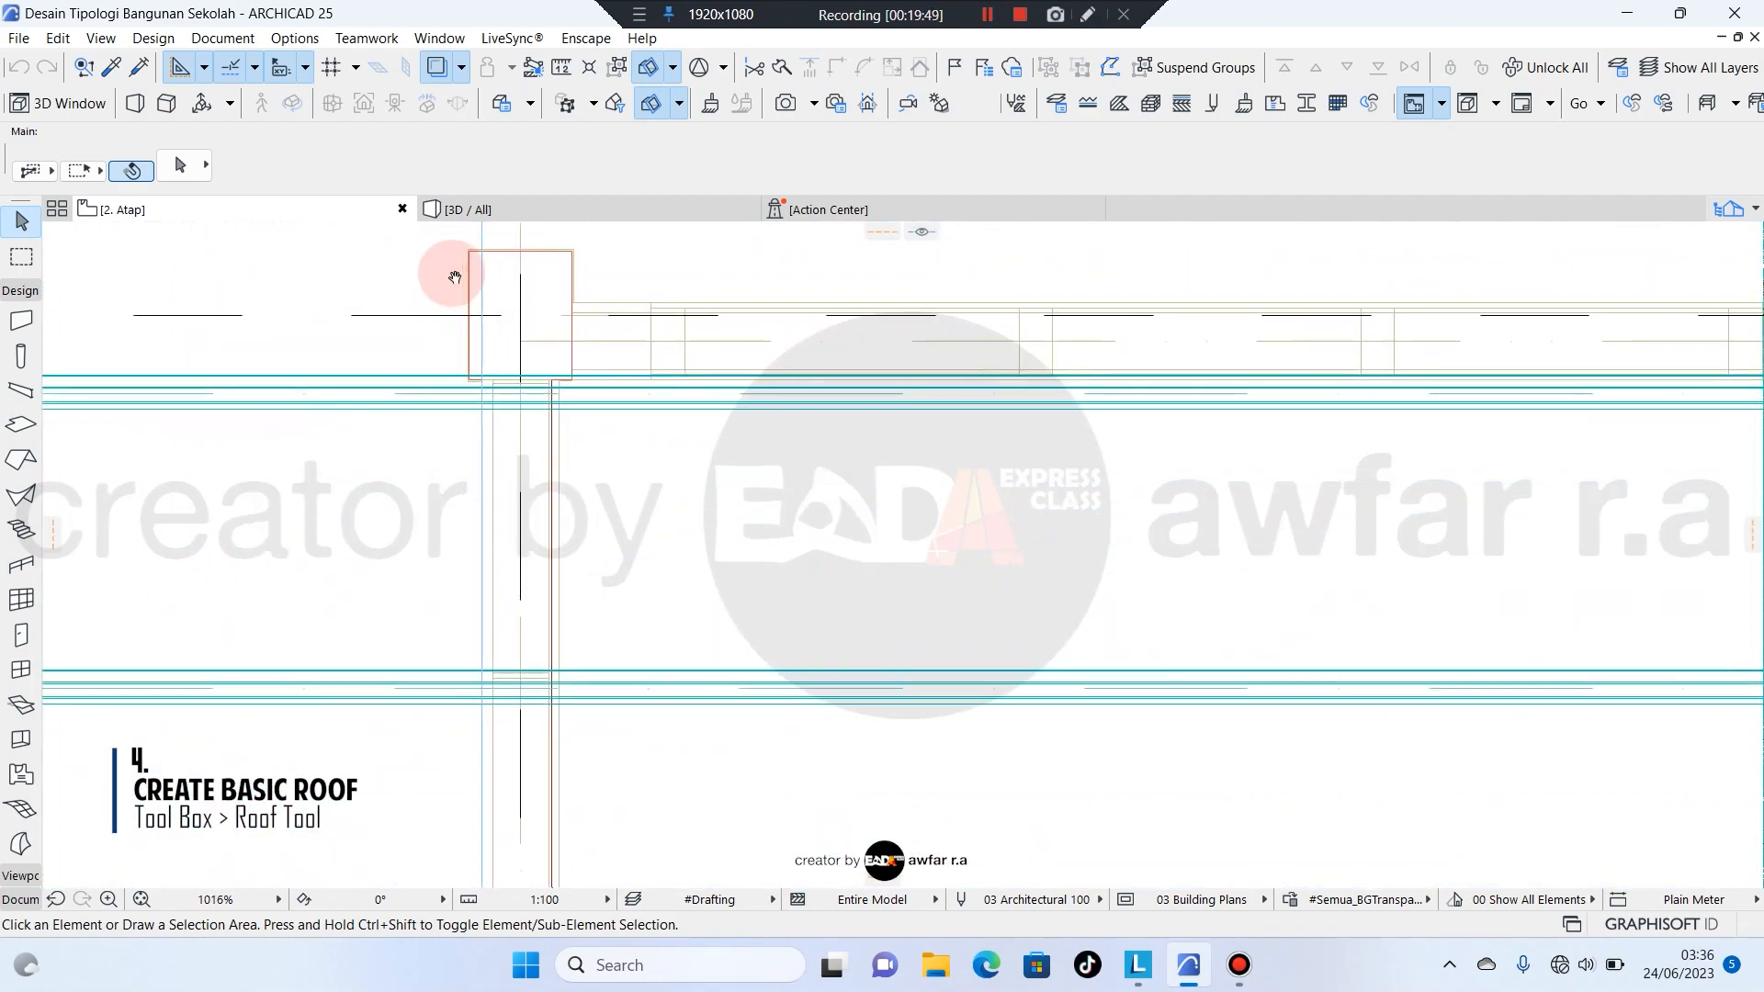
scroll(453, 276, "up", 1)
middle_click_drag(453, 275, 456, 363)
scroll(460, 360, "up", 7)
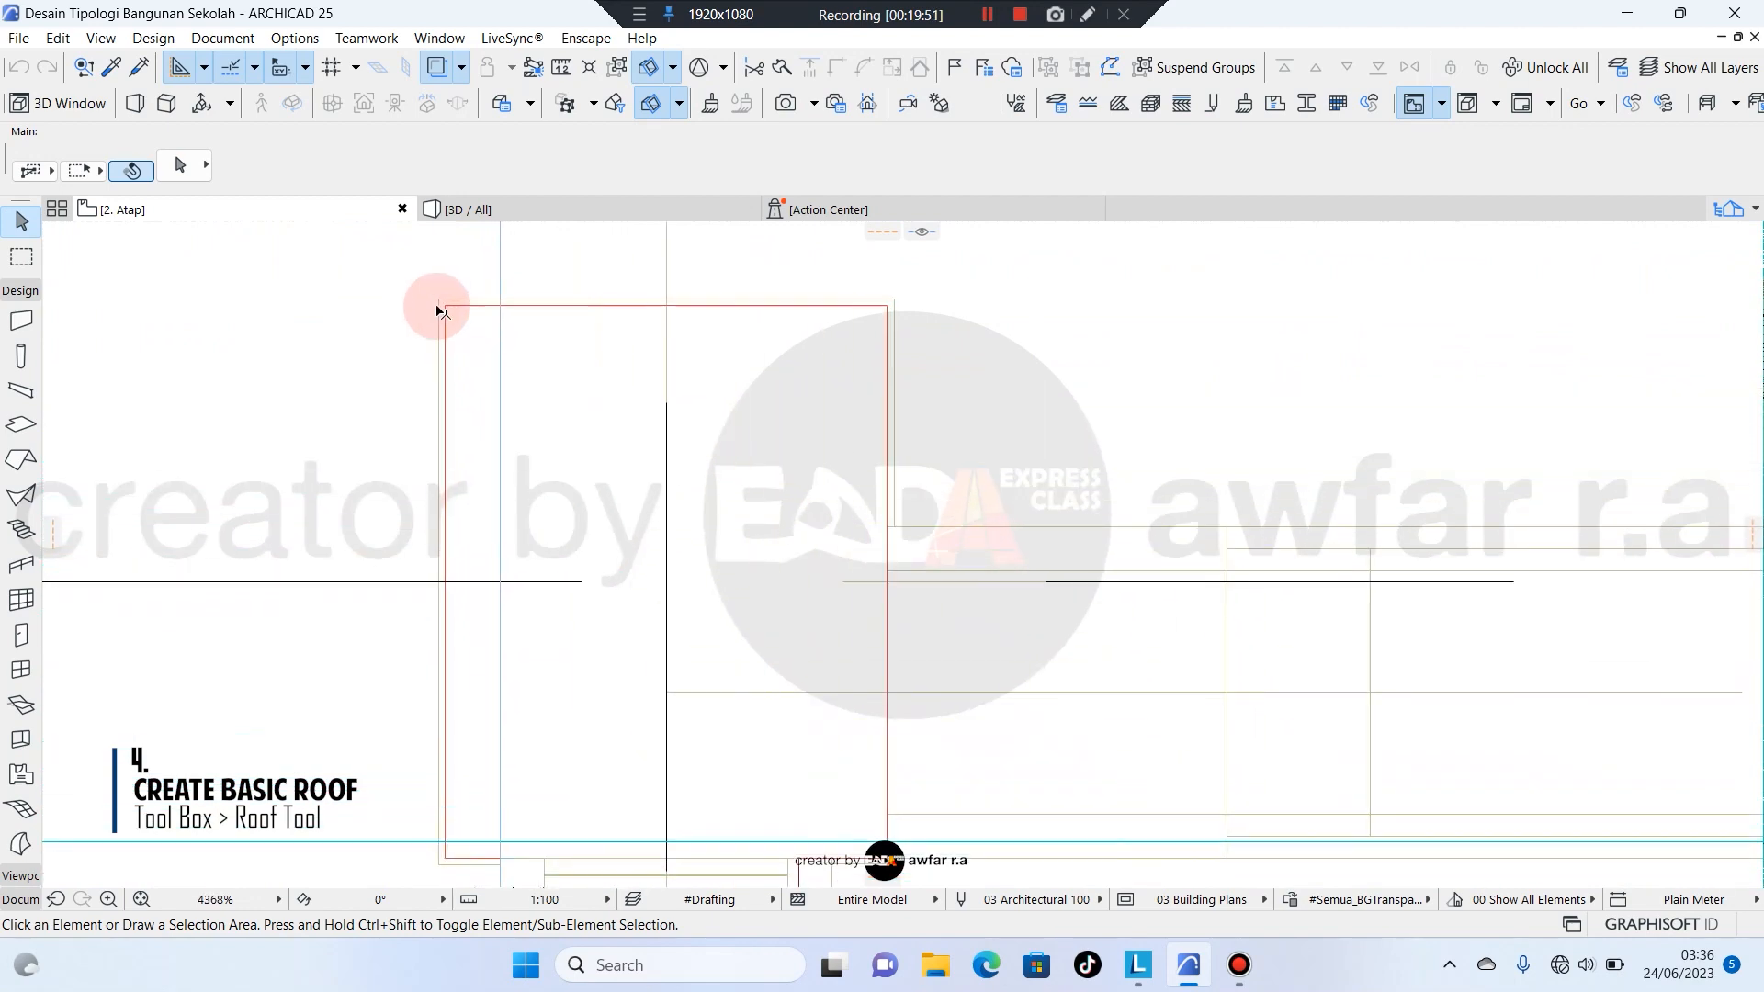
scroll(453, 331, "down", 5)
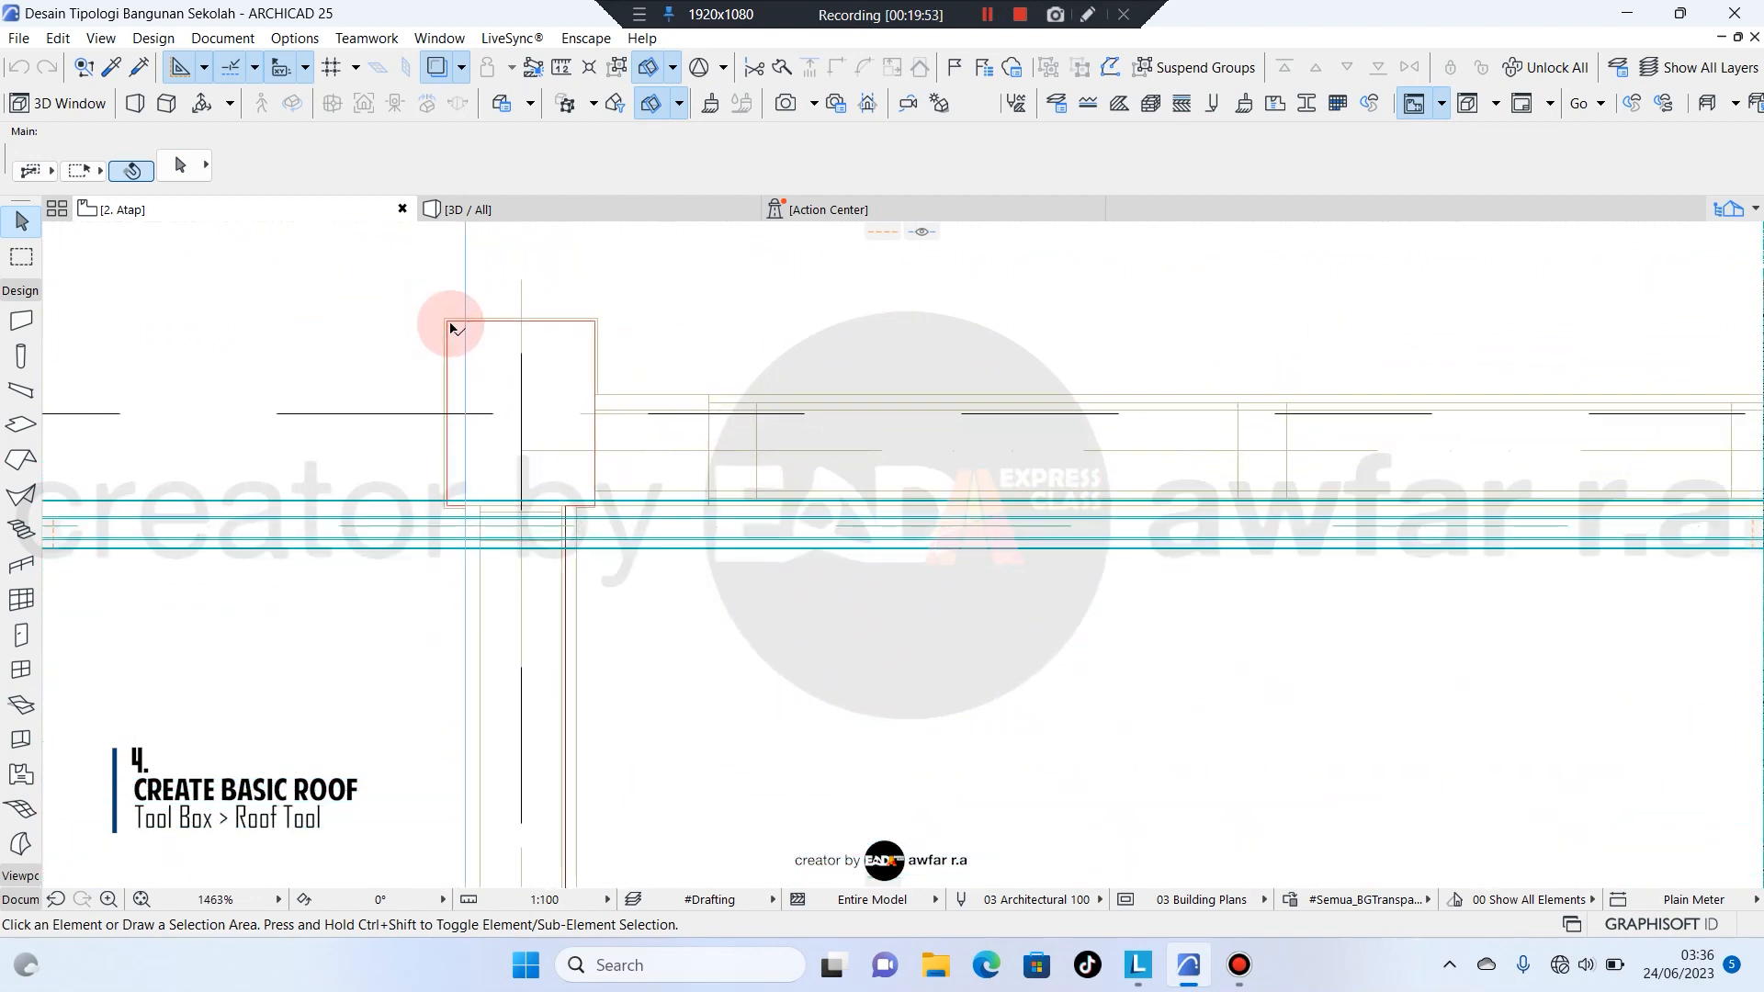
scroll(504, 326, "down", 6)
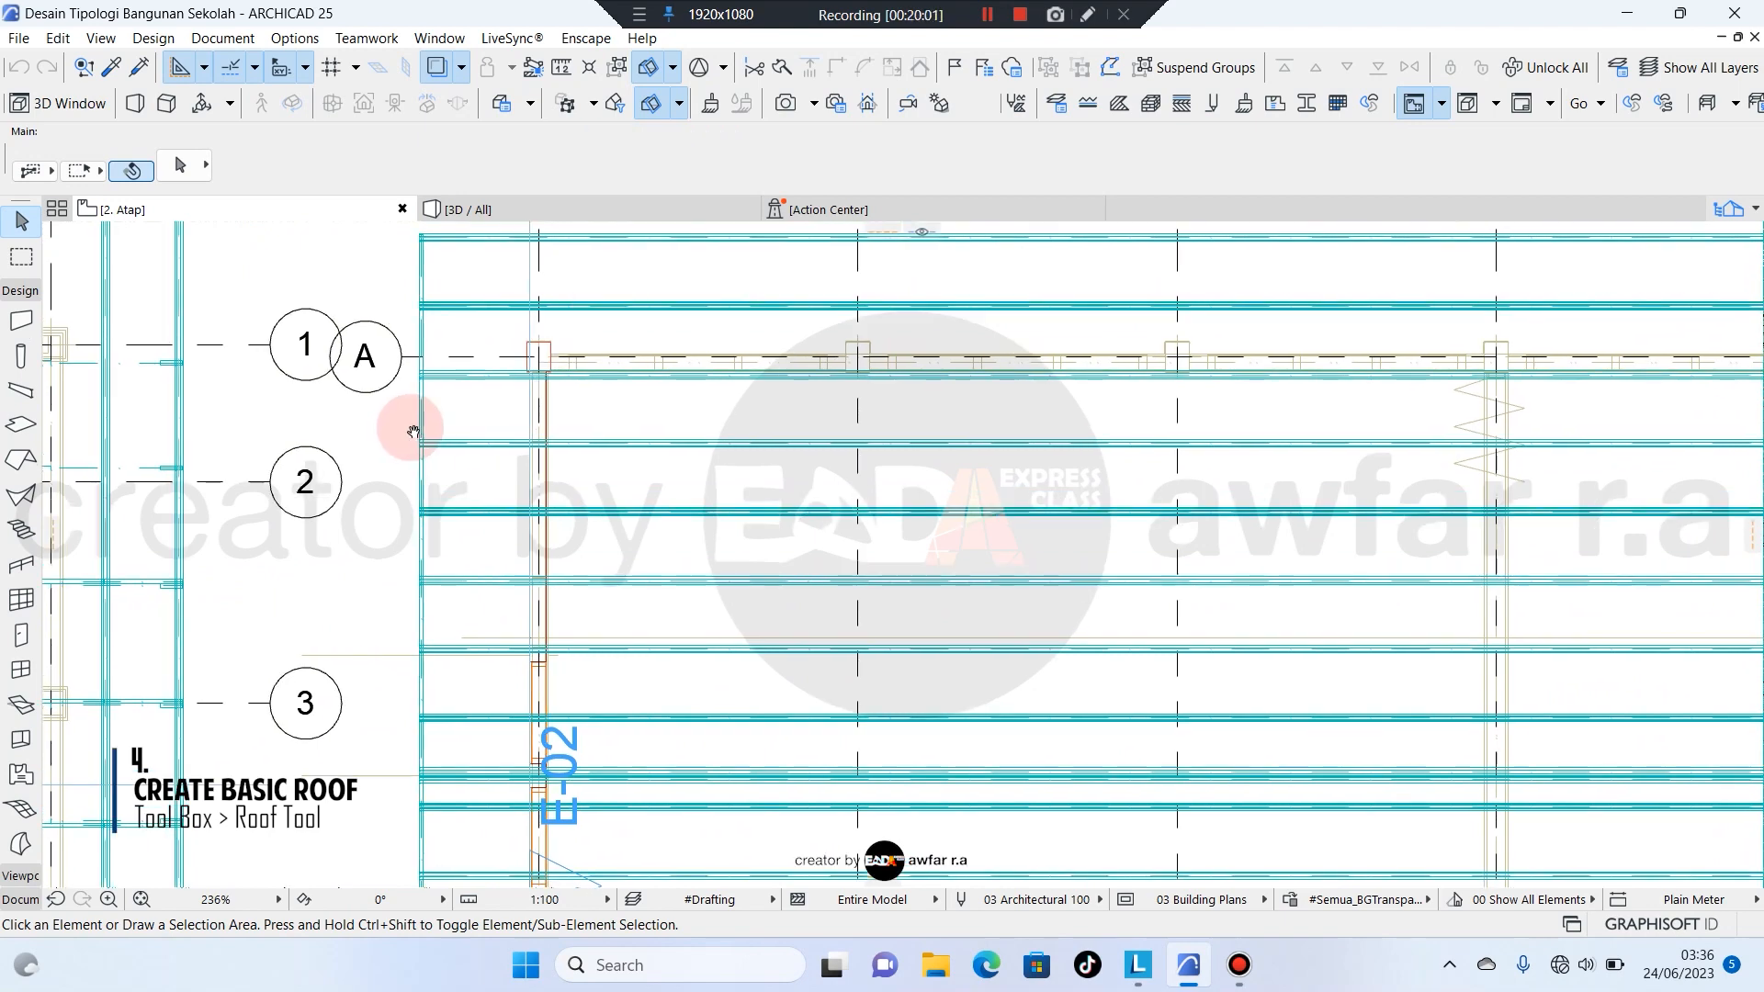
middle_click_drag(412, 429, 452, 456)
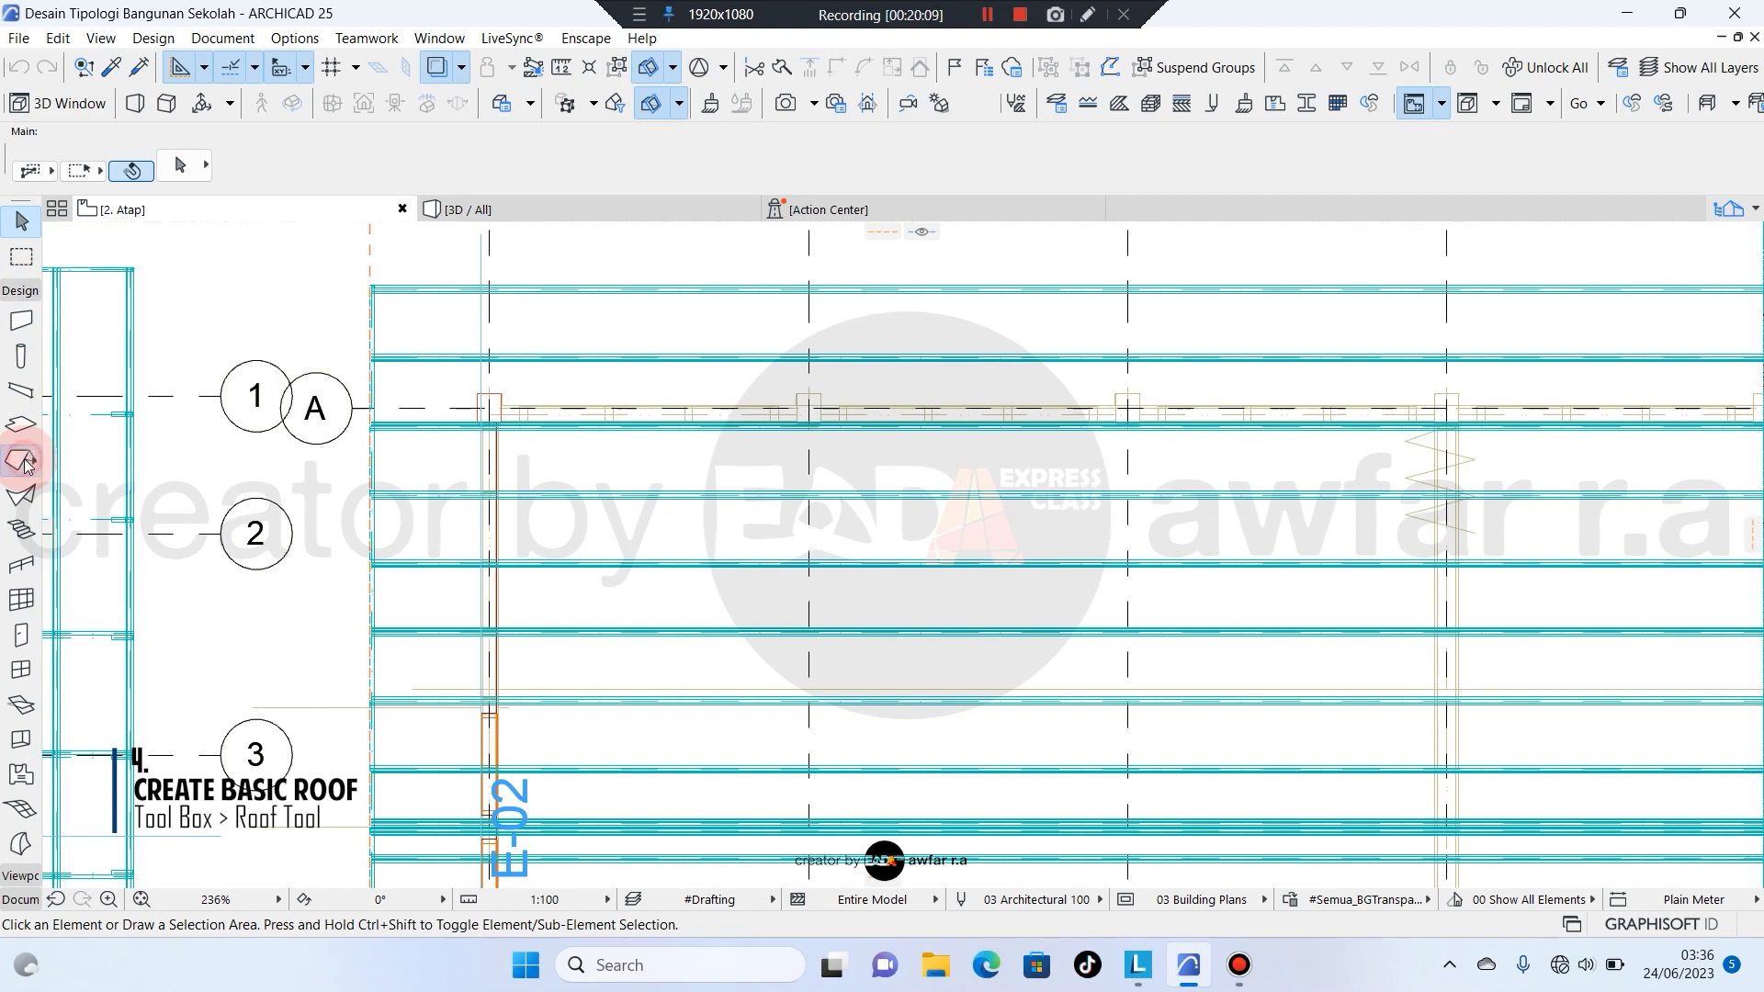
Set the Roof tool defaults to a basic Timber - Roof structure with a pivot height of 40 above the 2. Atap story and a 35° pitch.
left_click(22, 460)
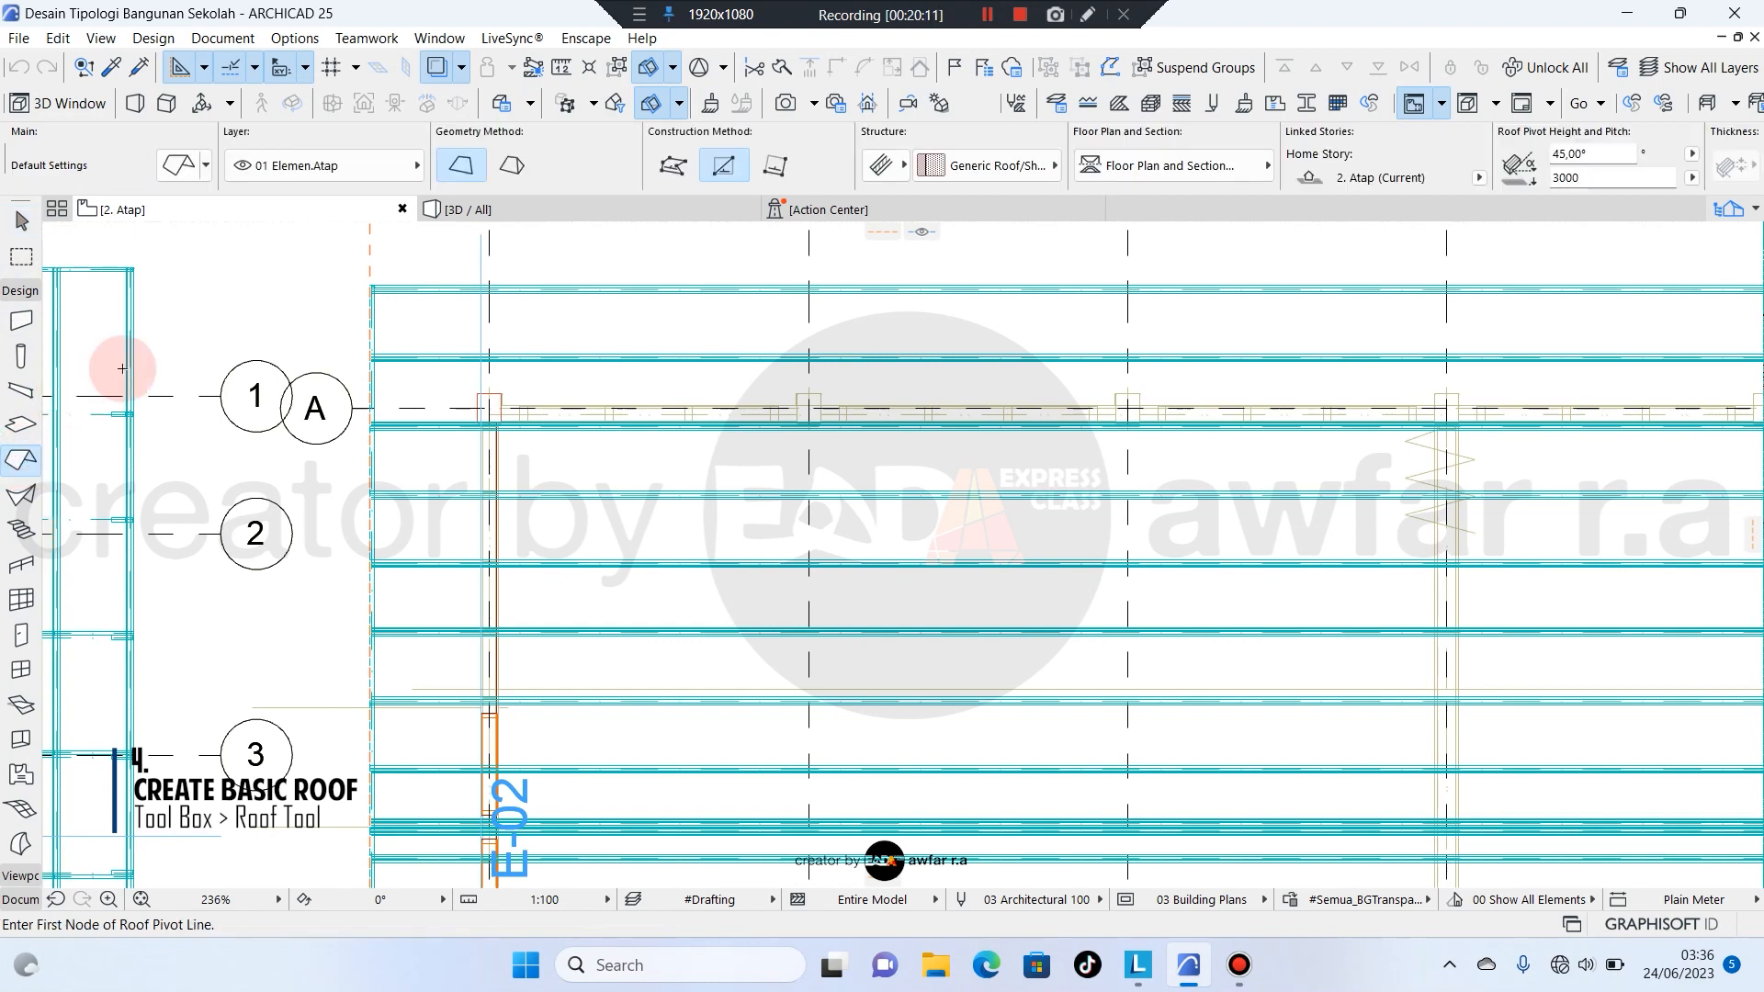
left_click(188, 168)
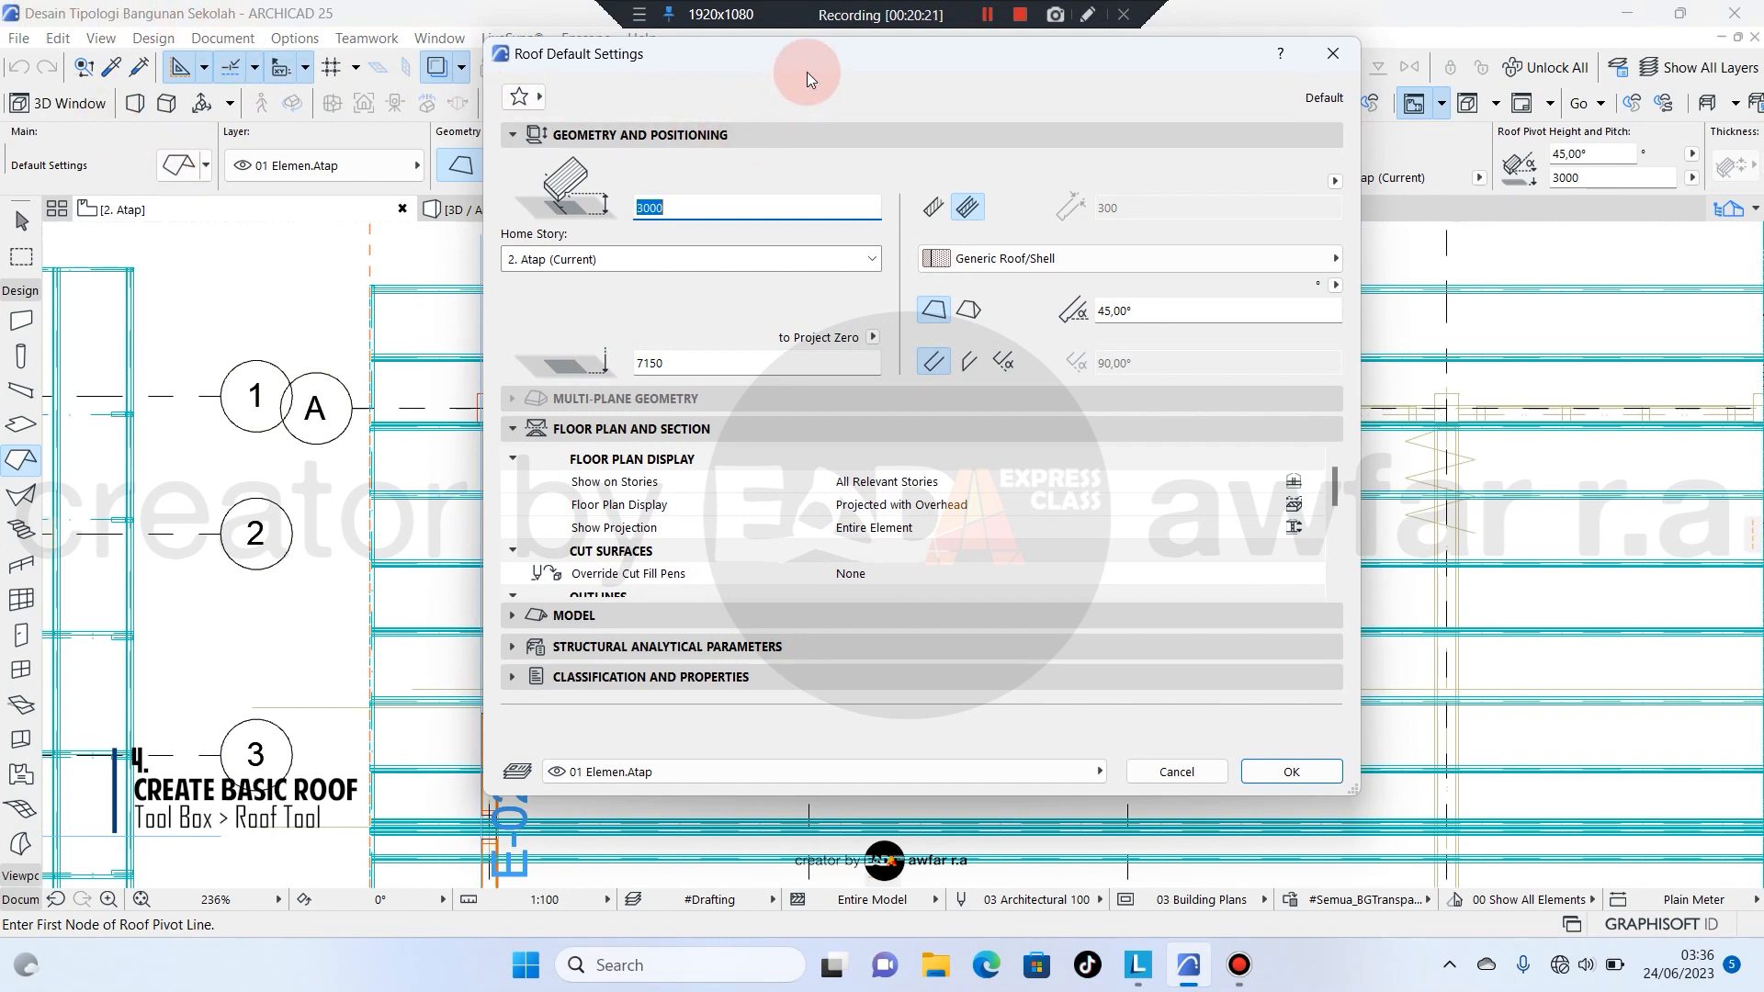
left_click_drag(807, 71, 869, 79)
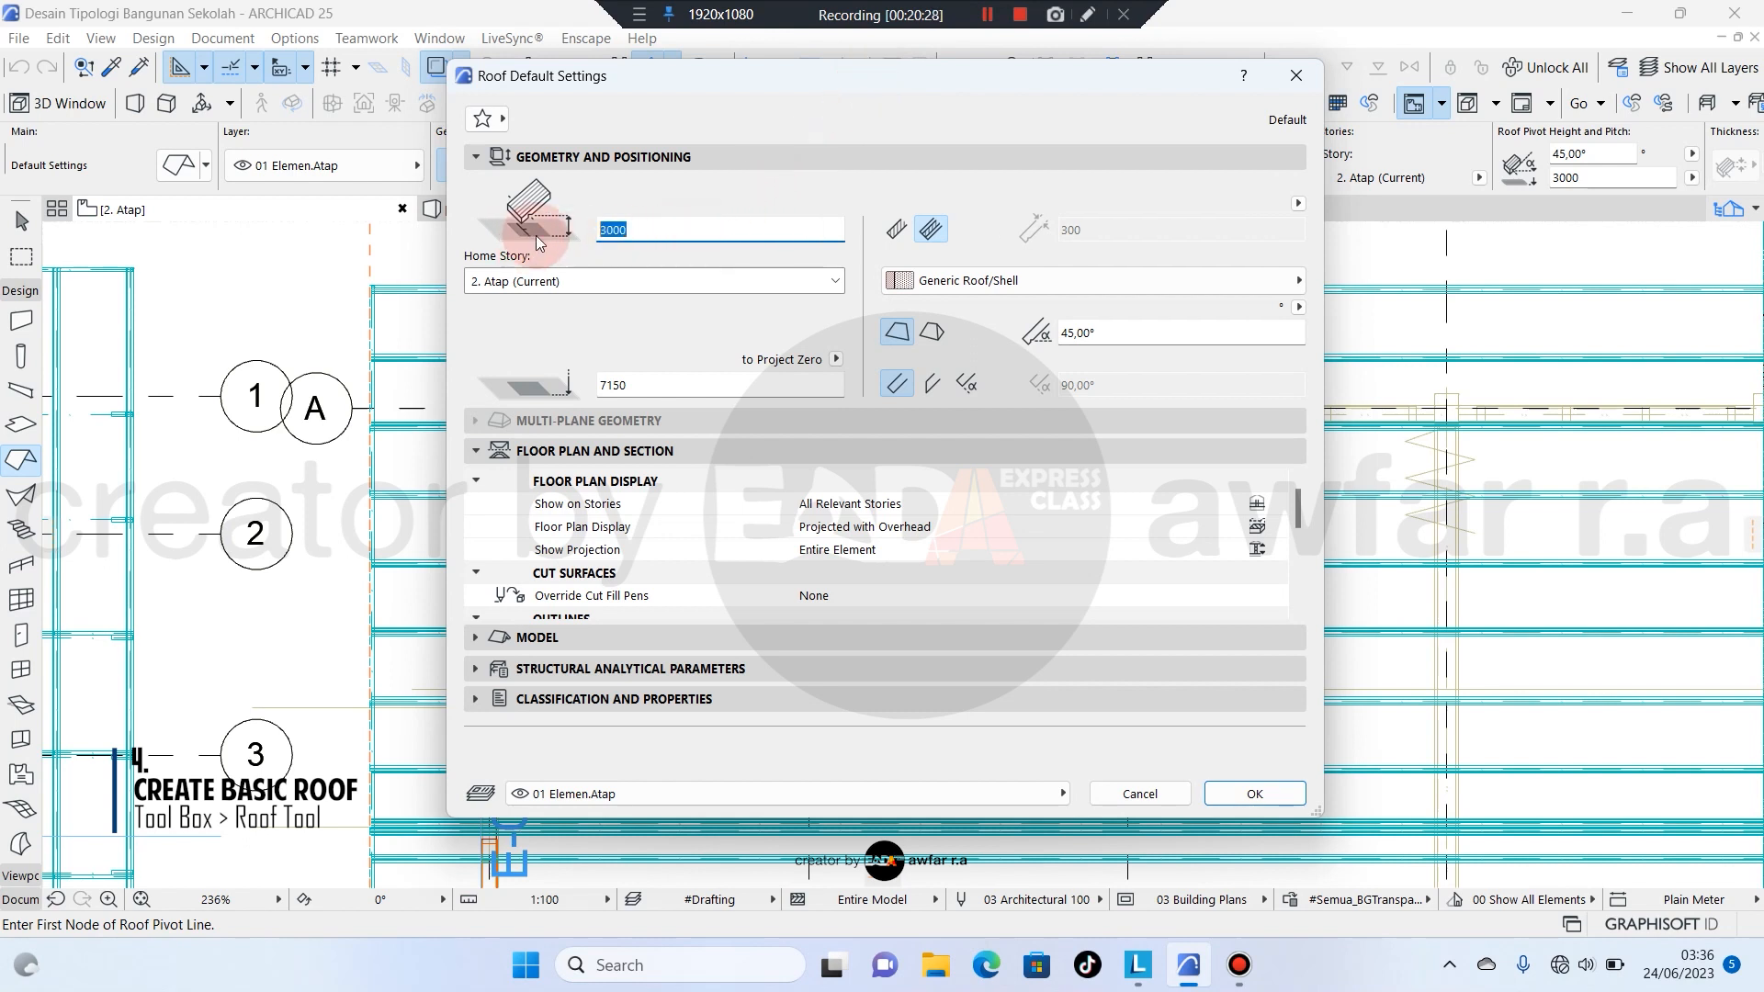
type("40")
left_click(896, 229)
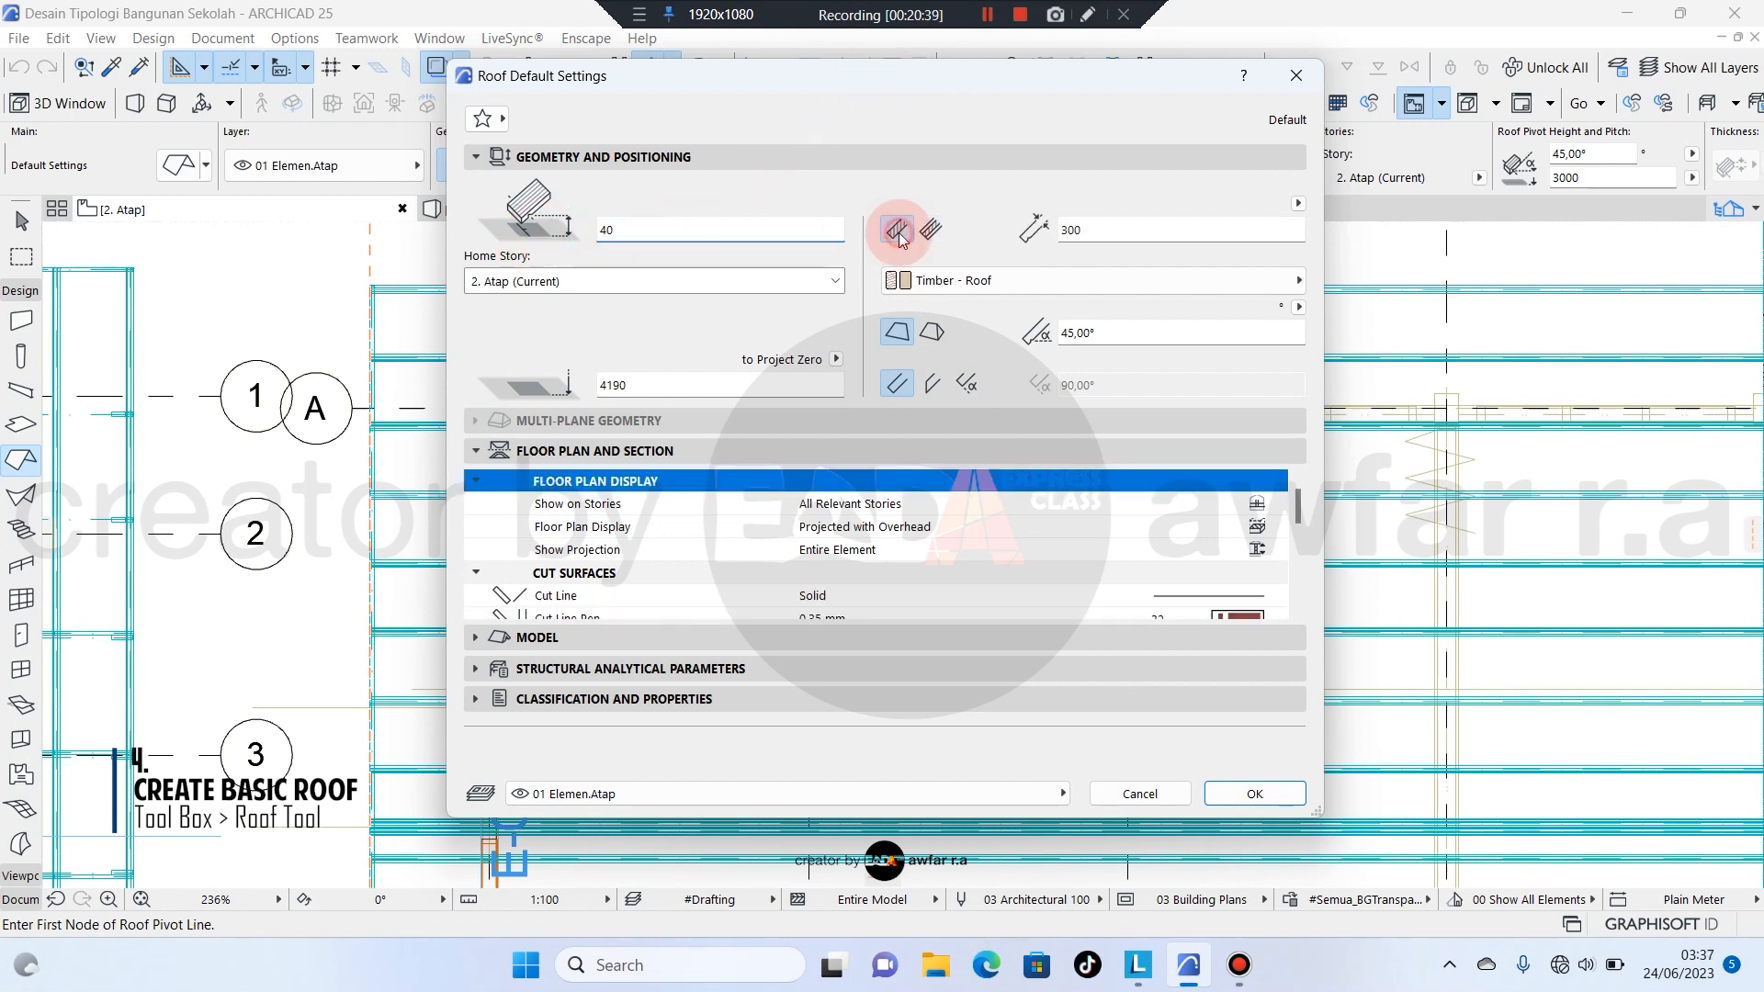
left_click(1127, 237)
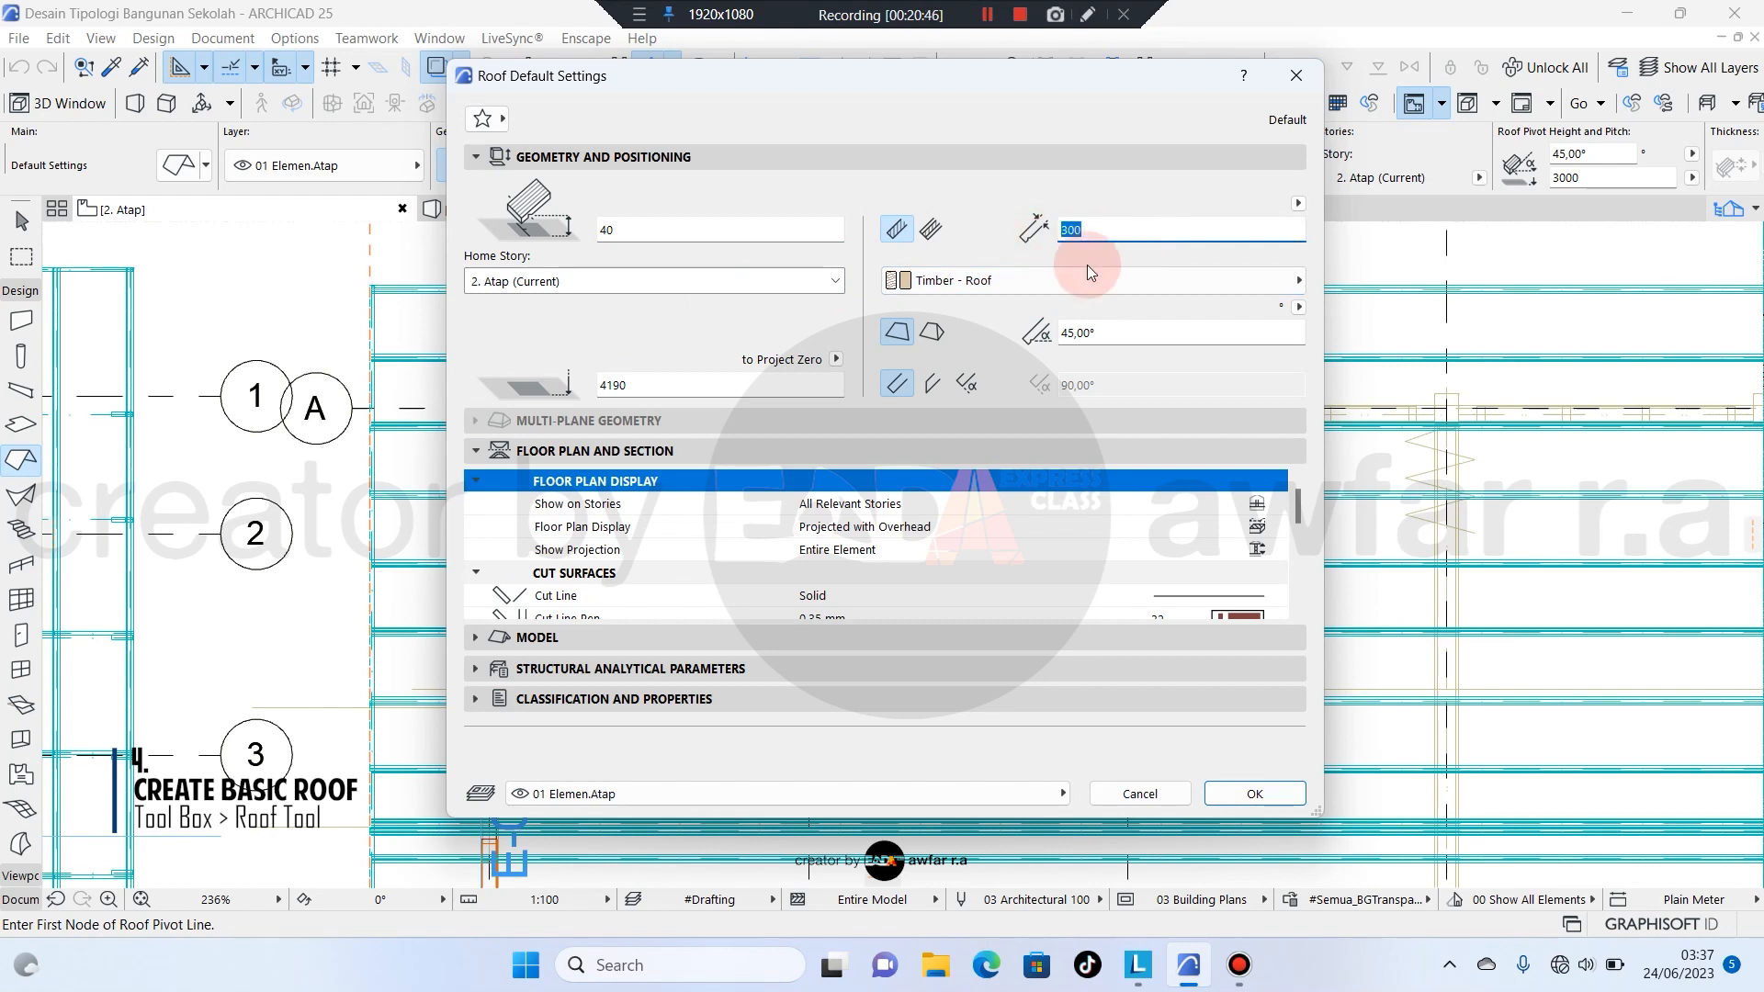
left_click(1136, 326)
type("35")
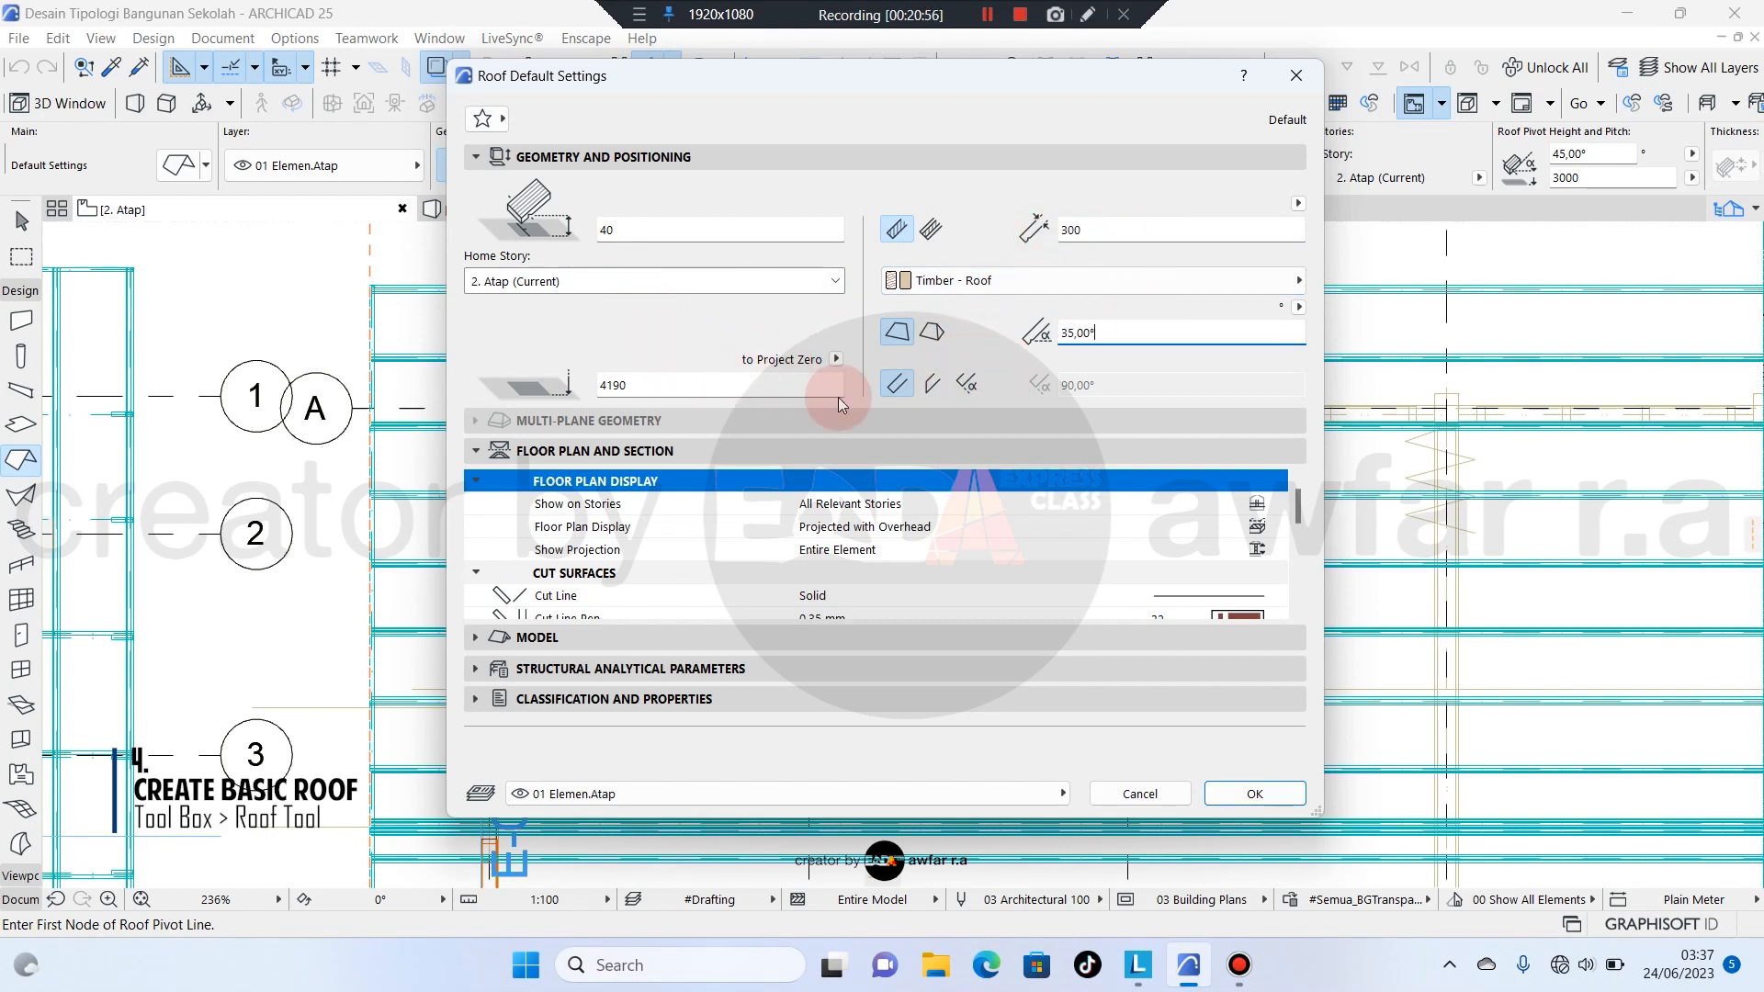
left_click(476, 791)
left_click(1248, 794)
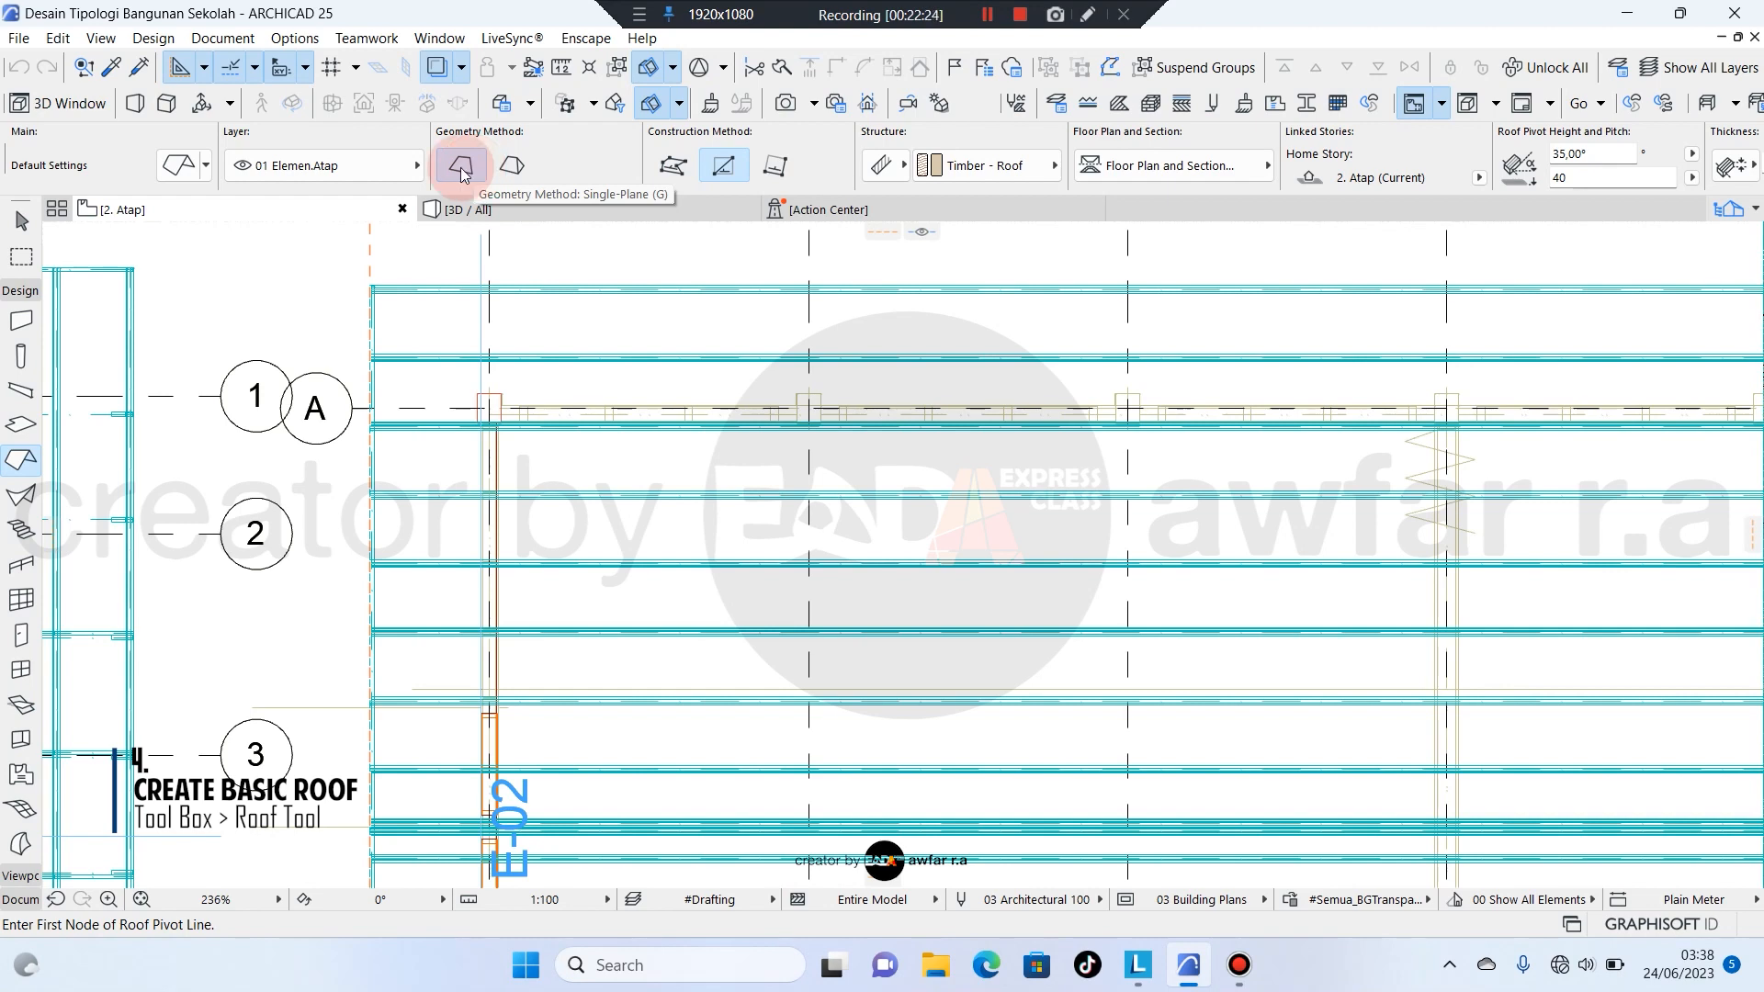
Examine the framing and grid layout of the long horizontal building and its neighbouring buildings on the roof plan.
left_click(513, 166)
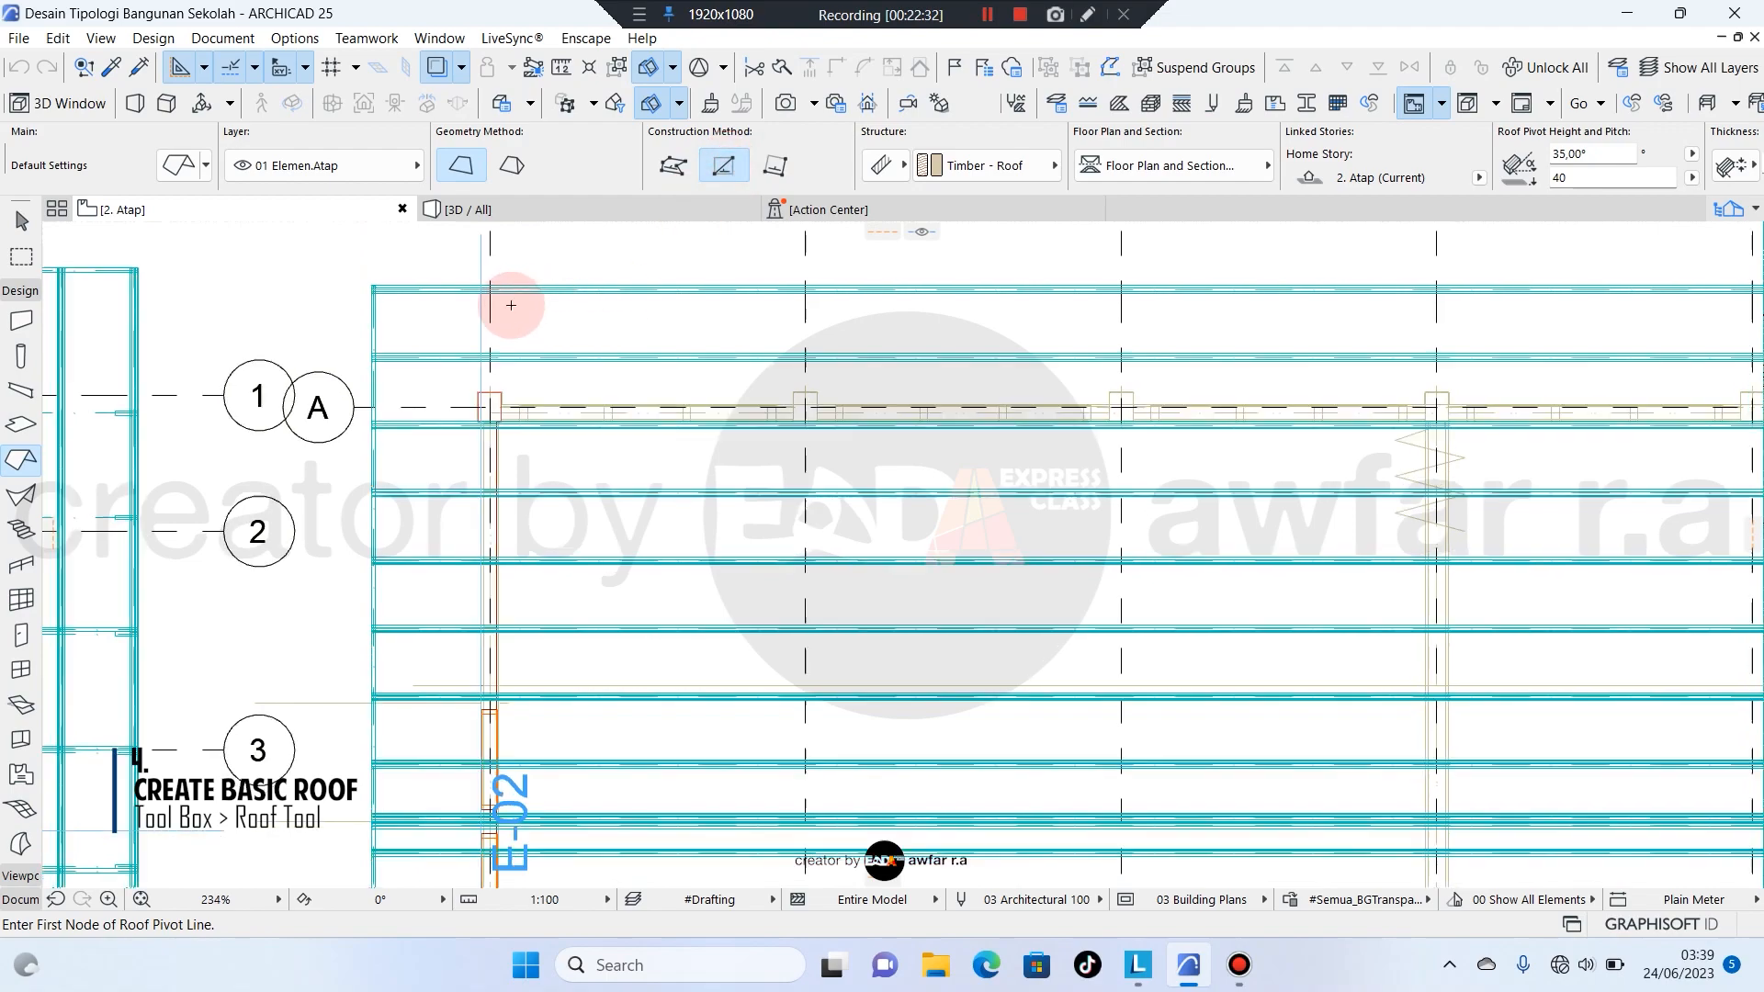
scroll(505, 303, "down", 6)
middle_click_drag(620, 463, 509, 473)
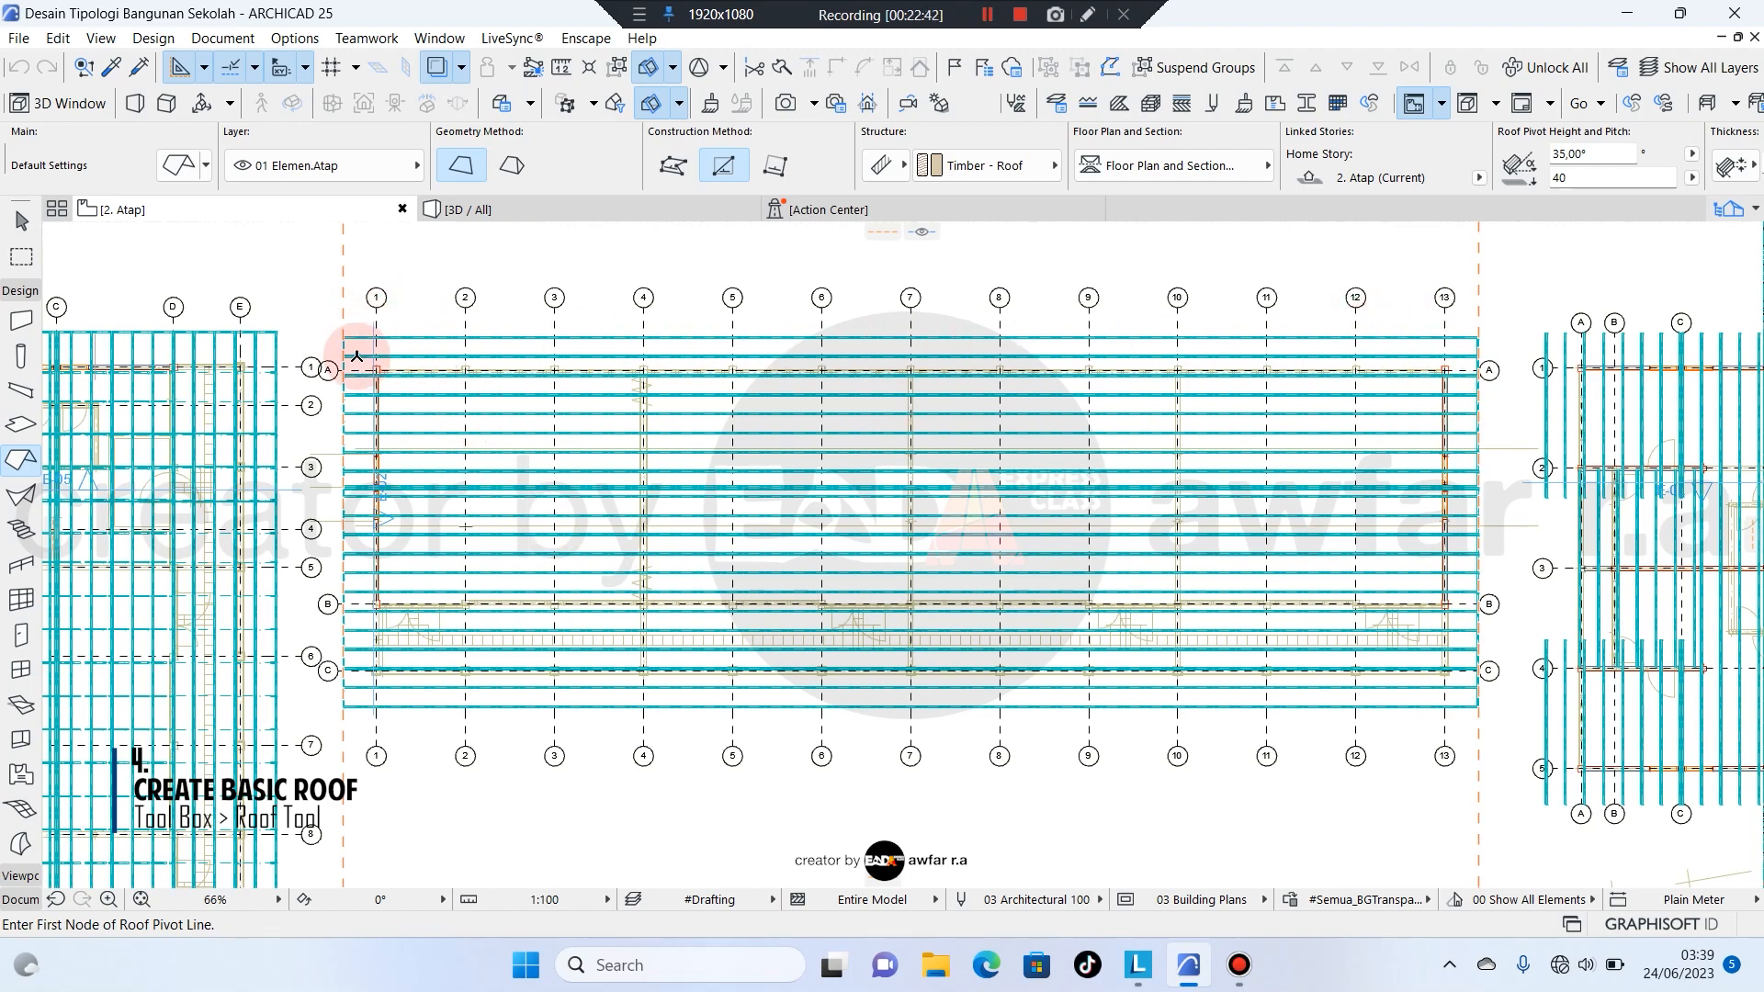
scroll(347, 334, "down", 2)
middle_click_drag(512, 405, 857, 333)
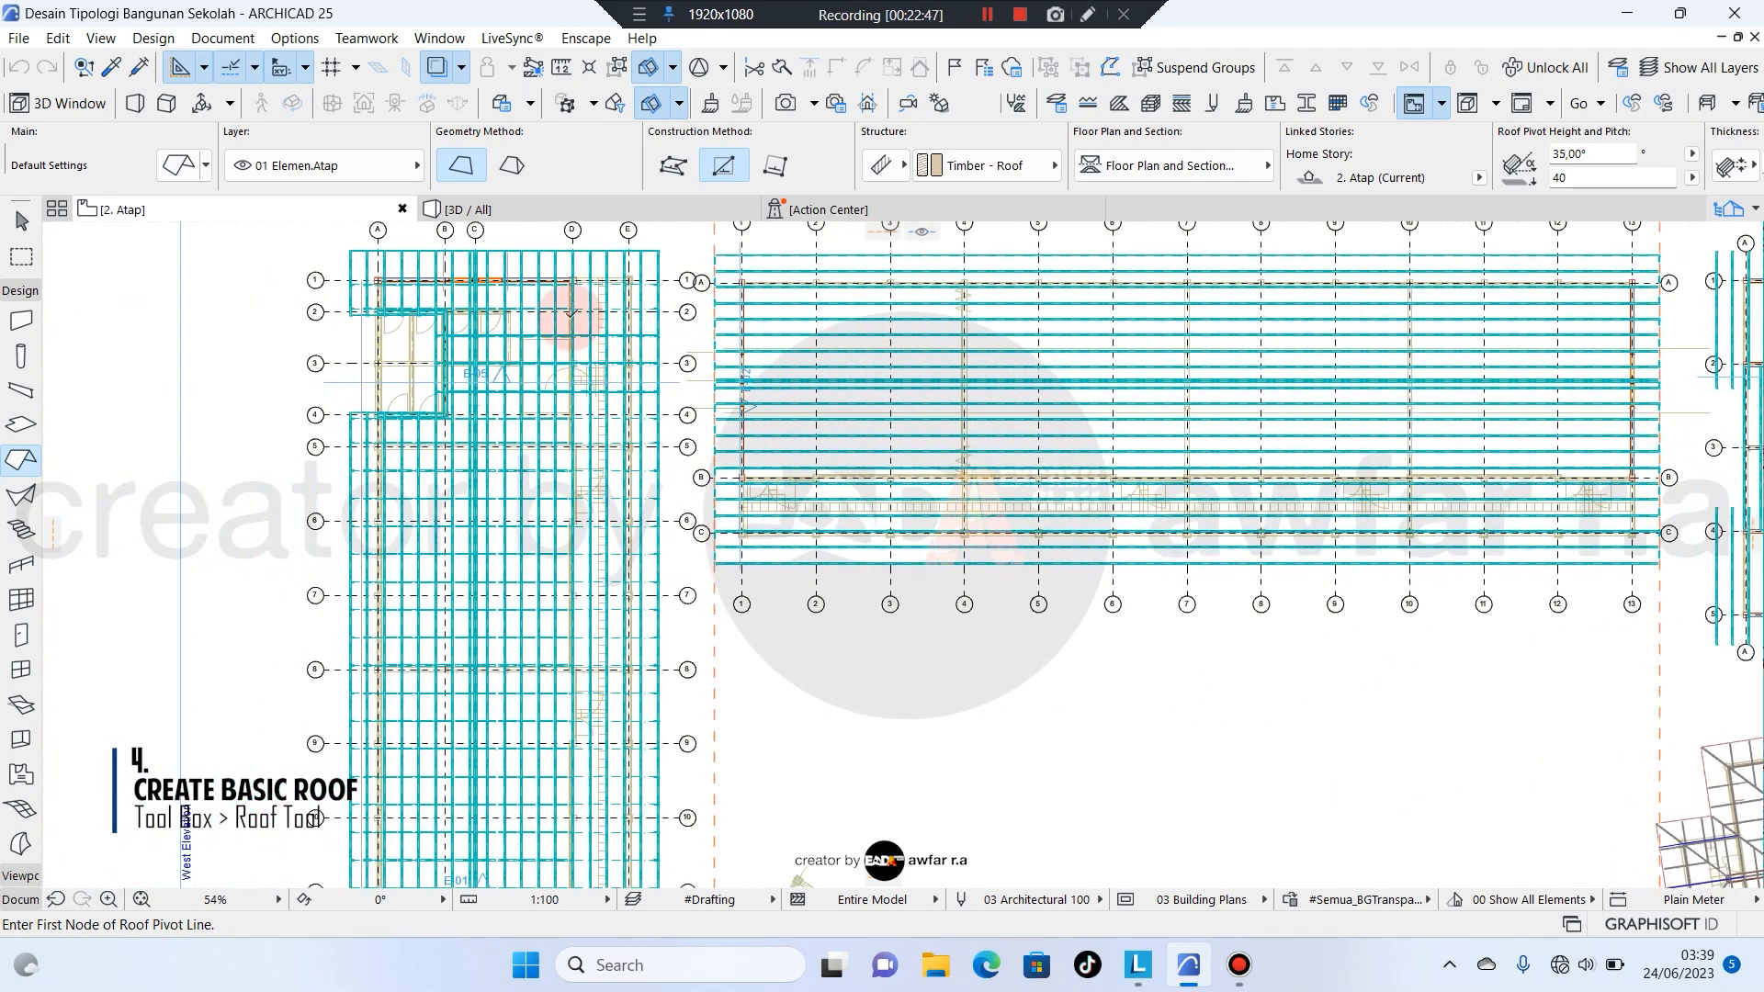
scroll(571, 318, "down", 2)
middle_click_drag(871, 420, 538, 527)
scroll(1253, 508, "up", 5)
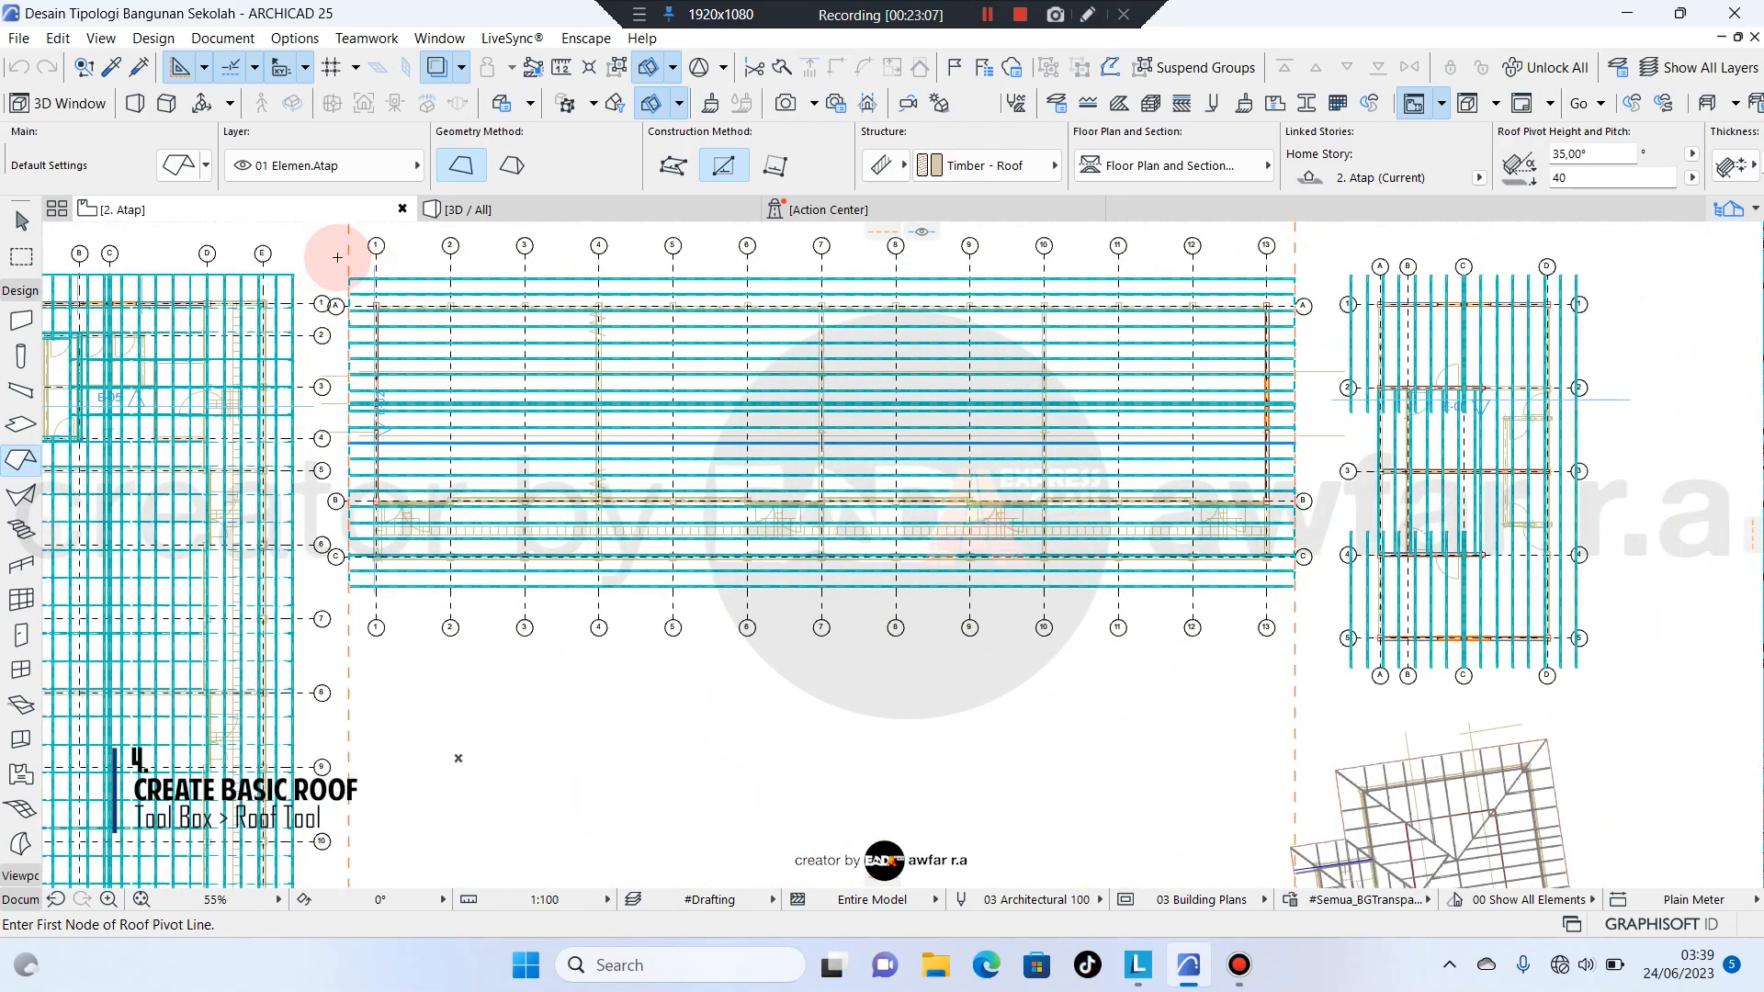
Draw a 32200 mm single-plane roof pivot line along grid A, between the outer column corners at grids 1 and 13.
scroll(473, 322, "up", 5)
middle_click_drag(564, 346, 508, 360)
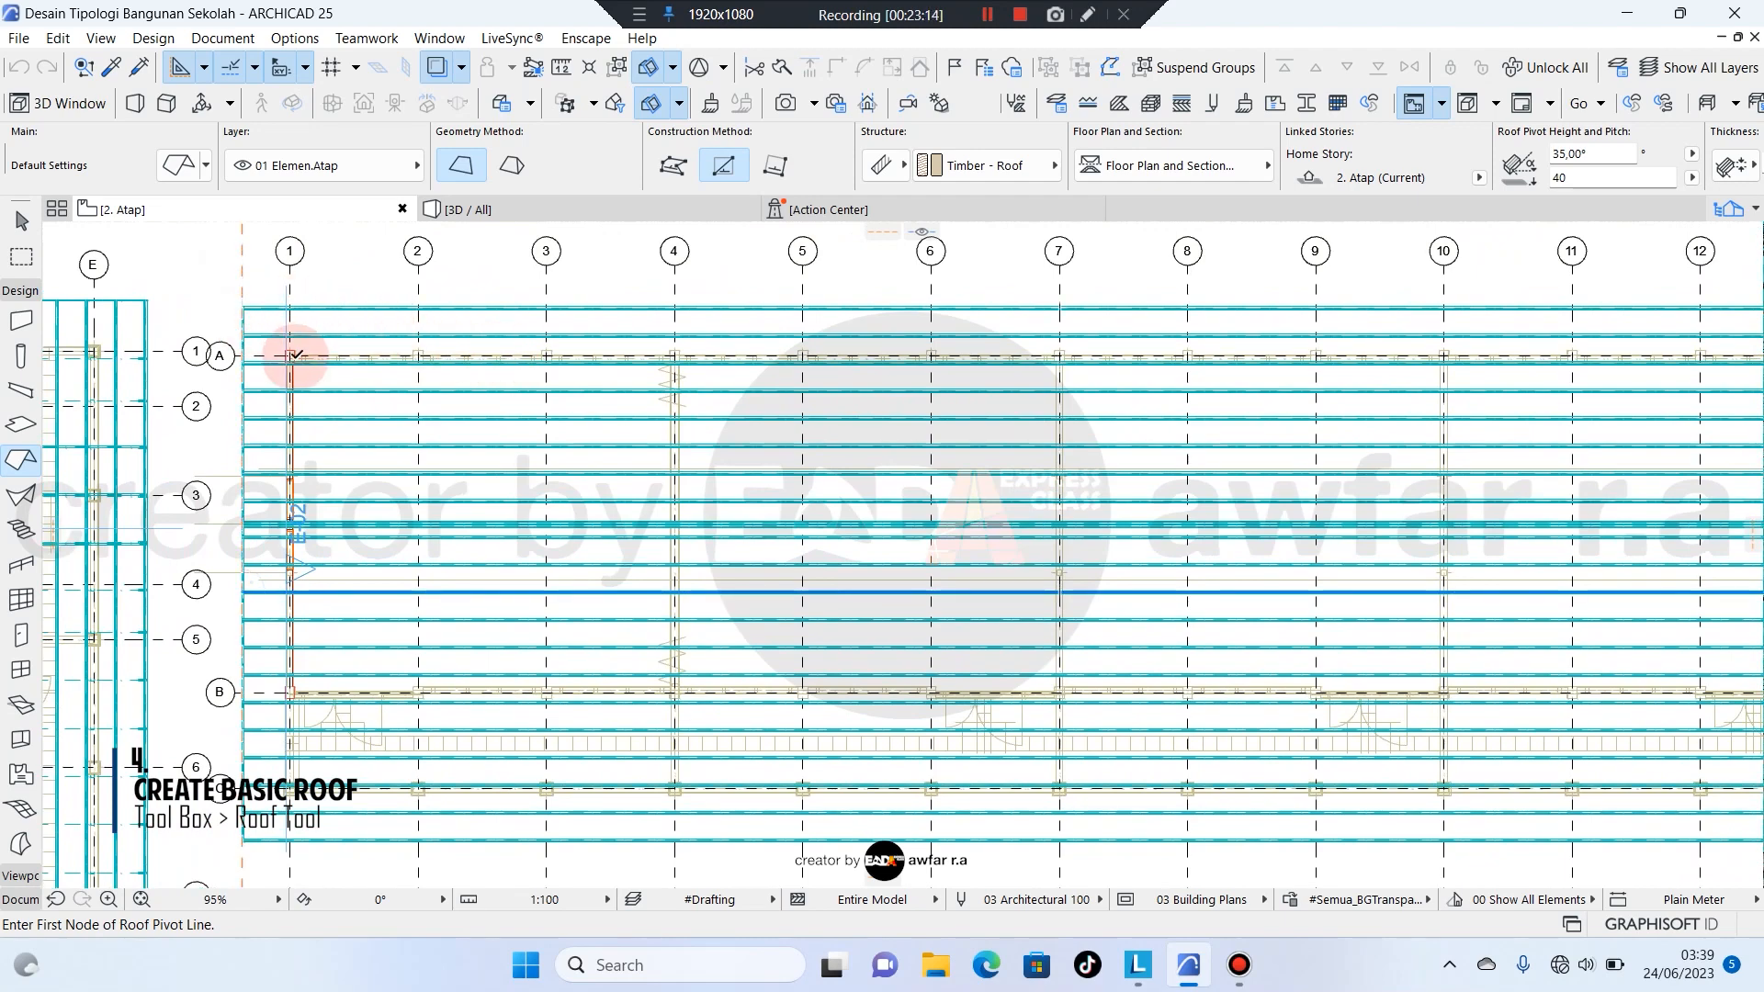
scroll(296, 355, "up", 3)
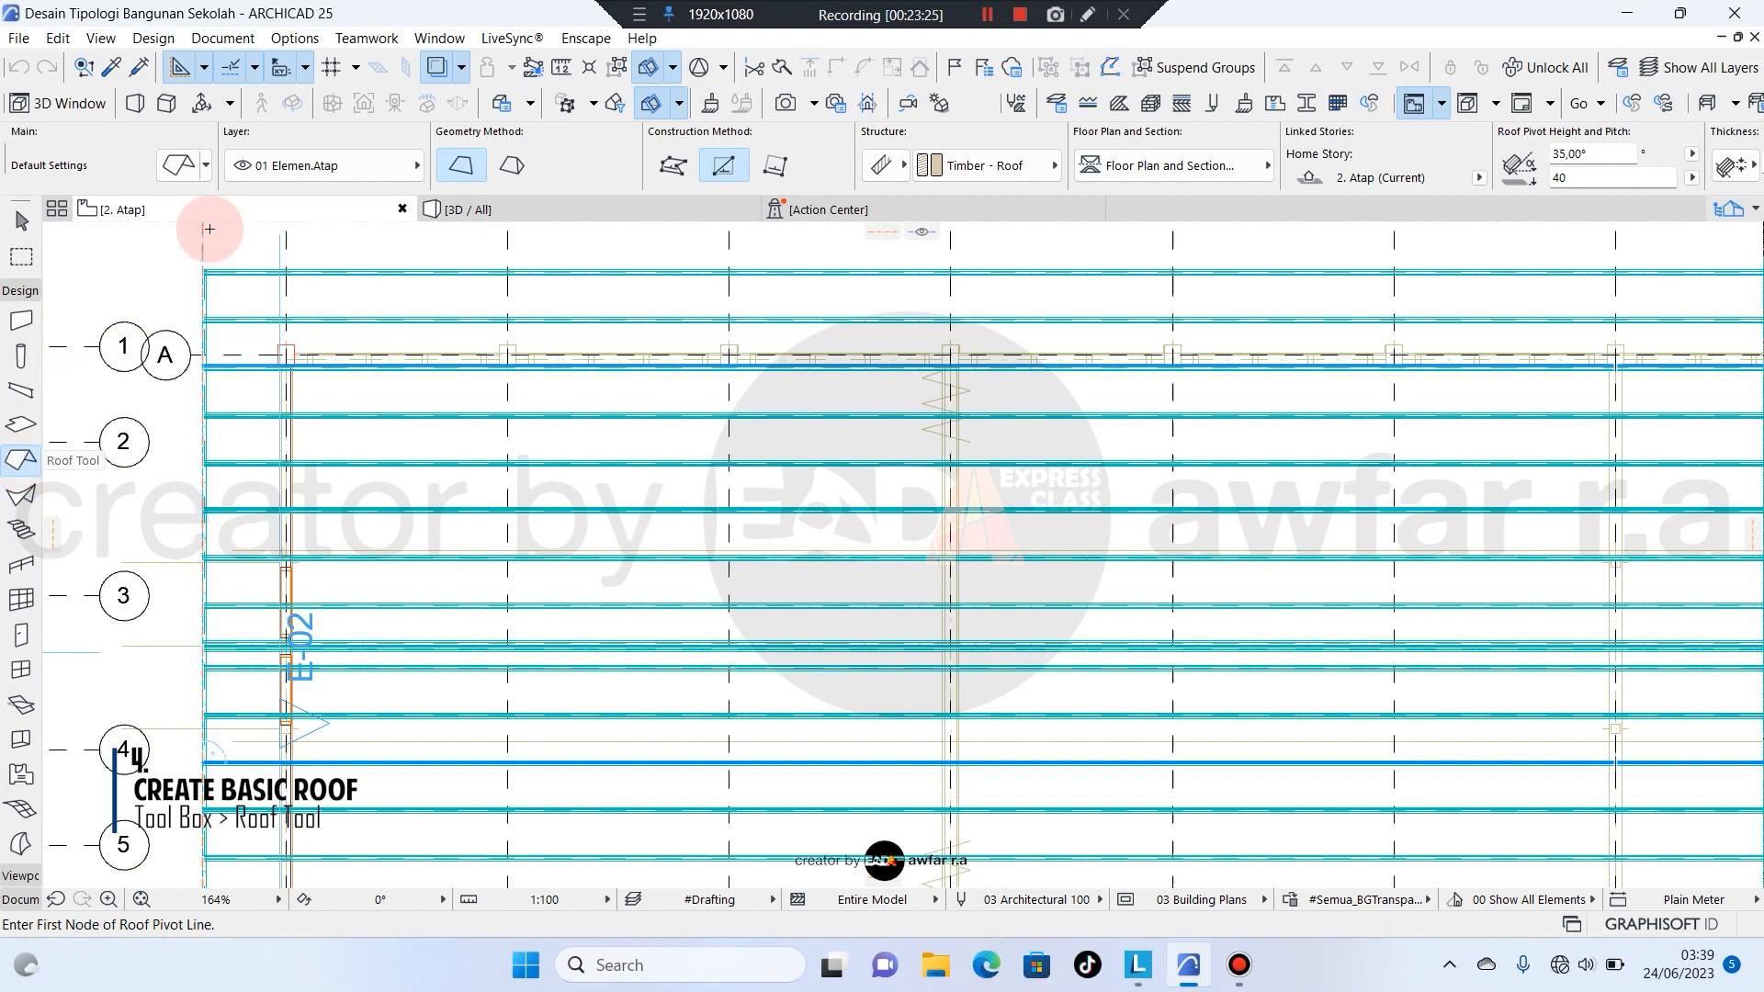
scroll(276, 313, "up", 5)
scroll(157, 386, "up", 14)
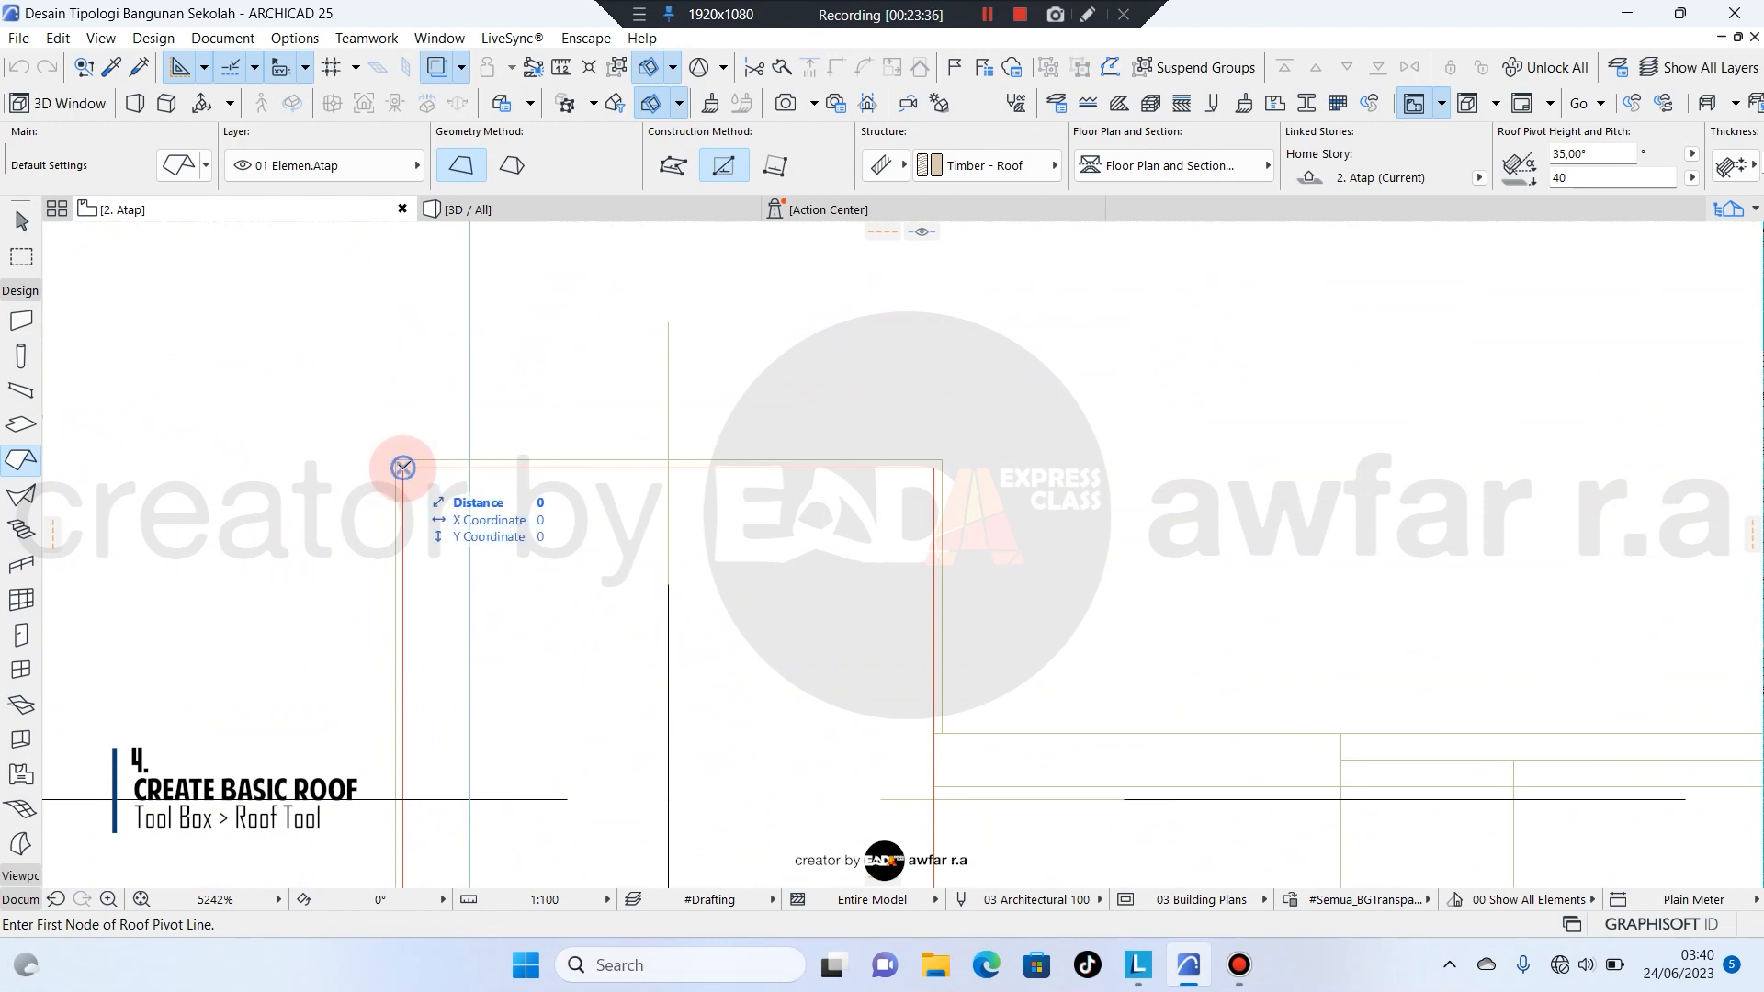
left_click(402, 467)
scroll(285, 386, "down", 4)
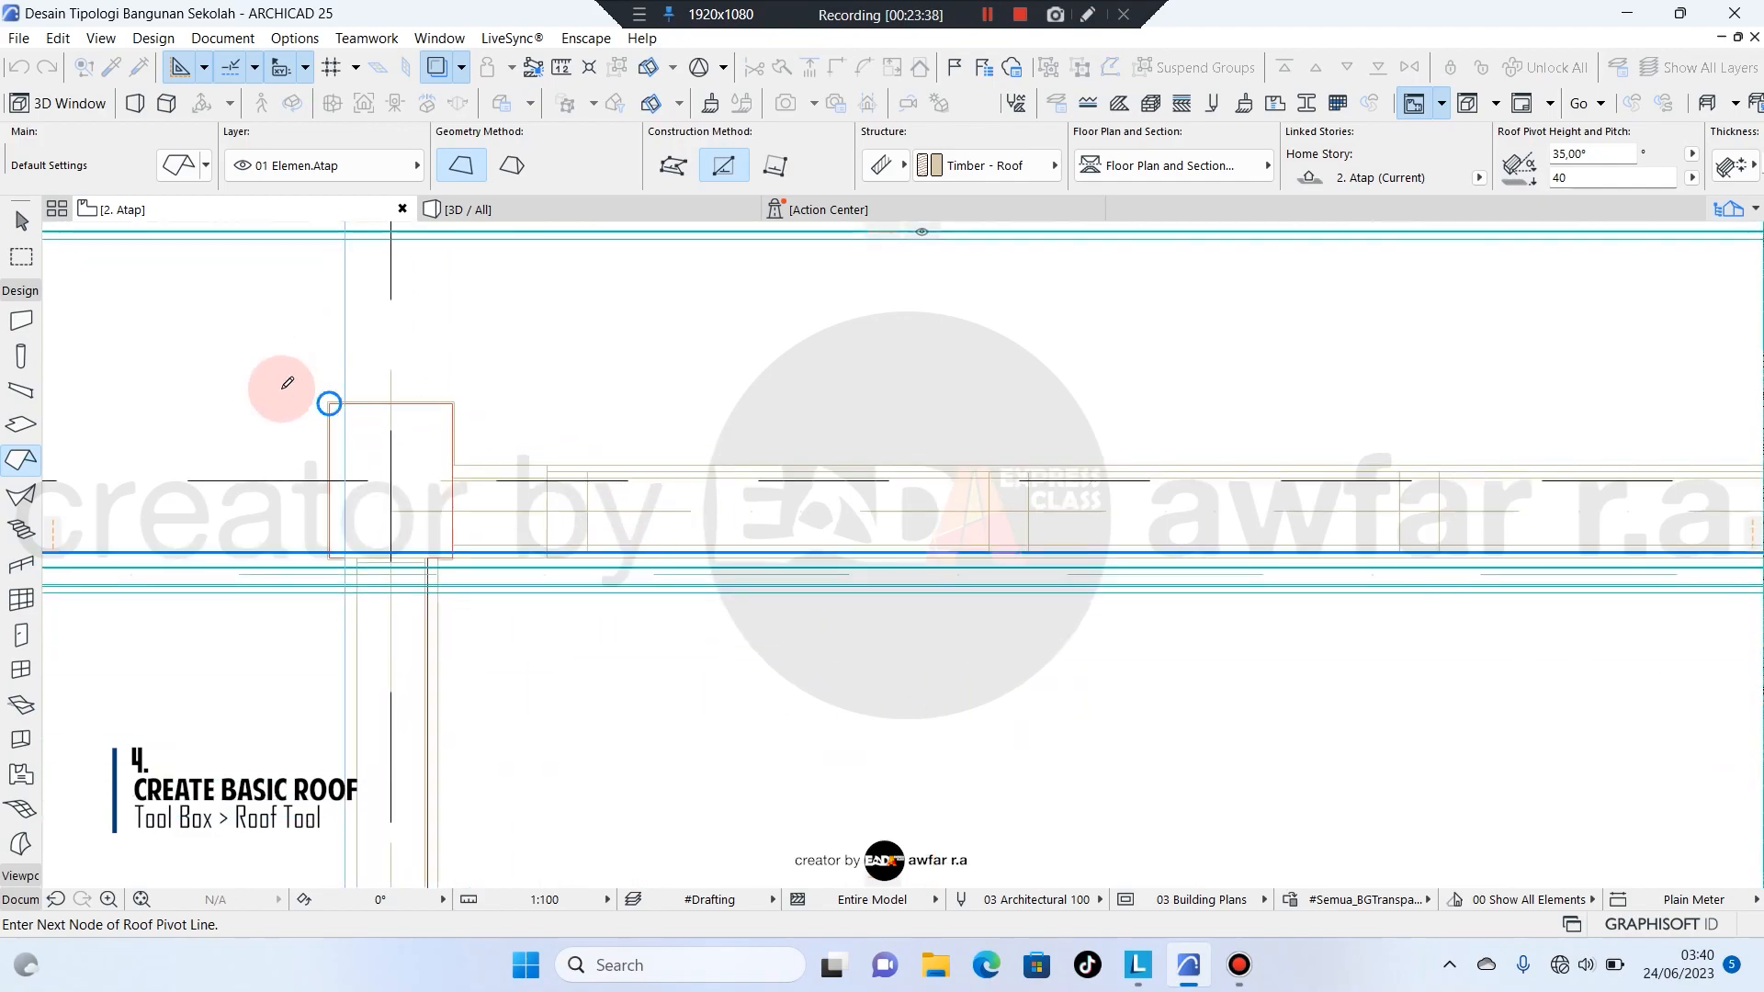
scroll(286, 383, "down", 6)
middle_click_drag(965, 395, 441, 428)
middle_click_drag(1547, 393, 1087, 406)
scroll(1084, 409, "up", 6)
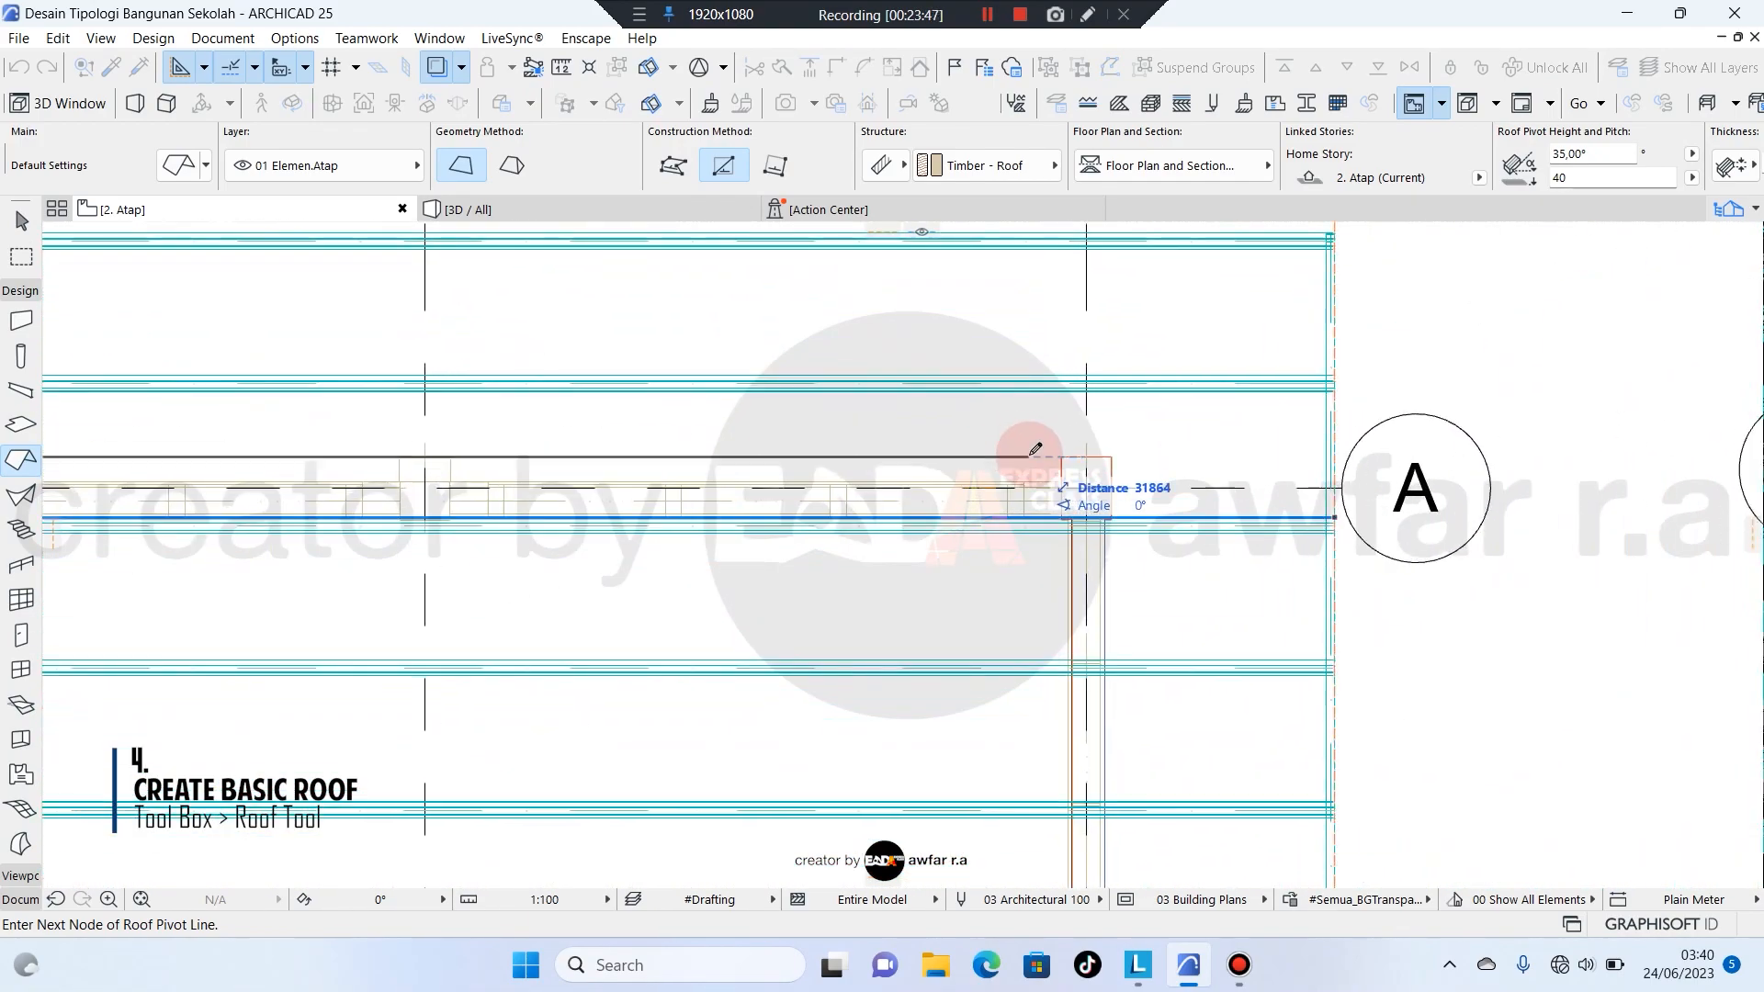
scroll(1042, 452, "up", 8)
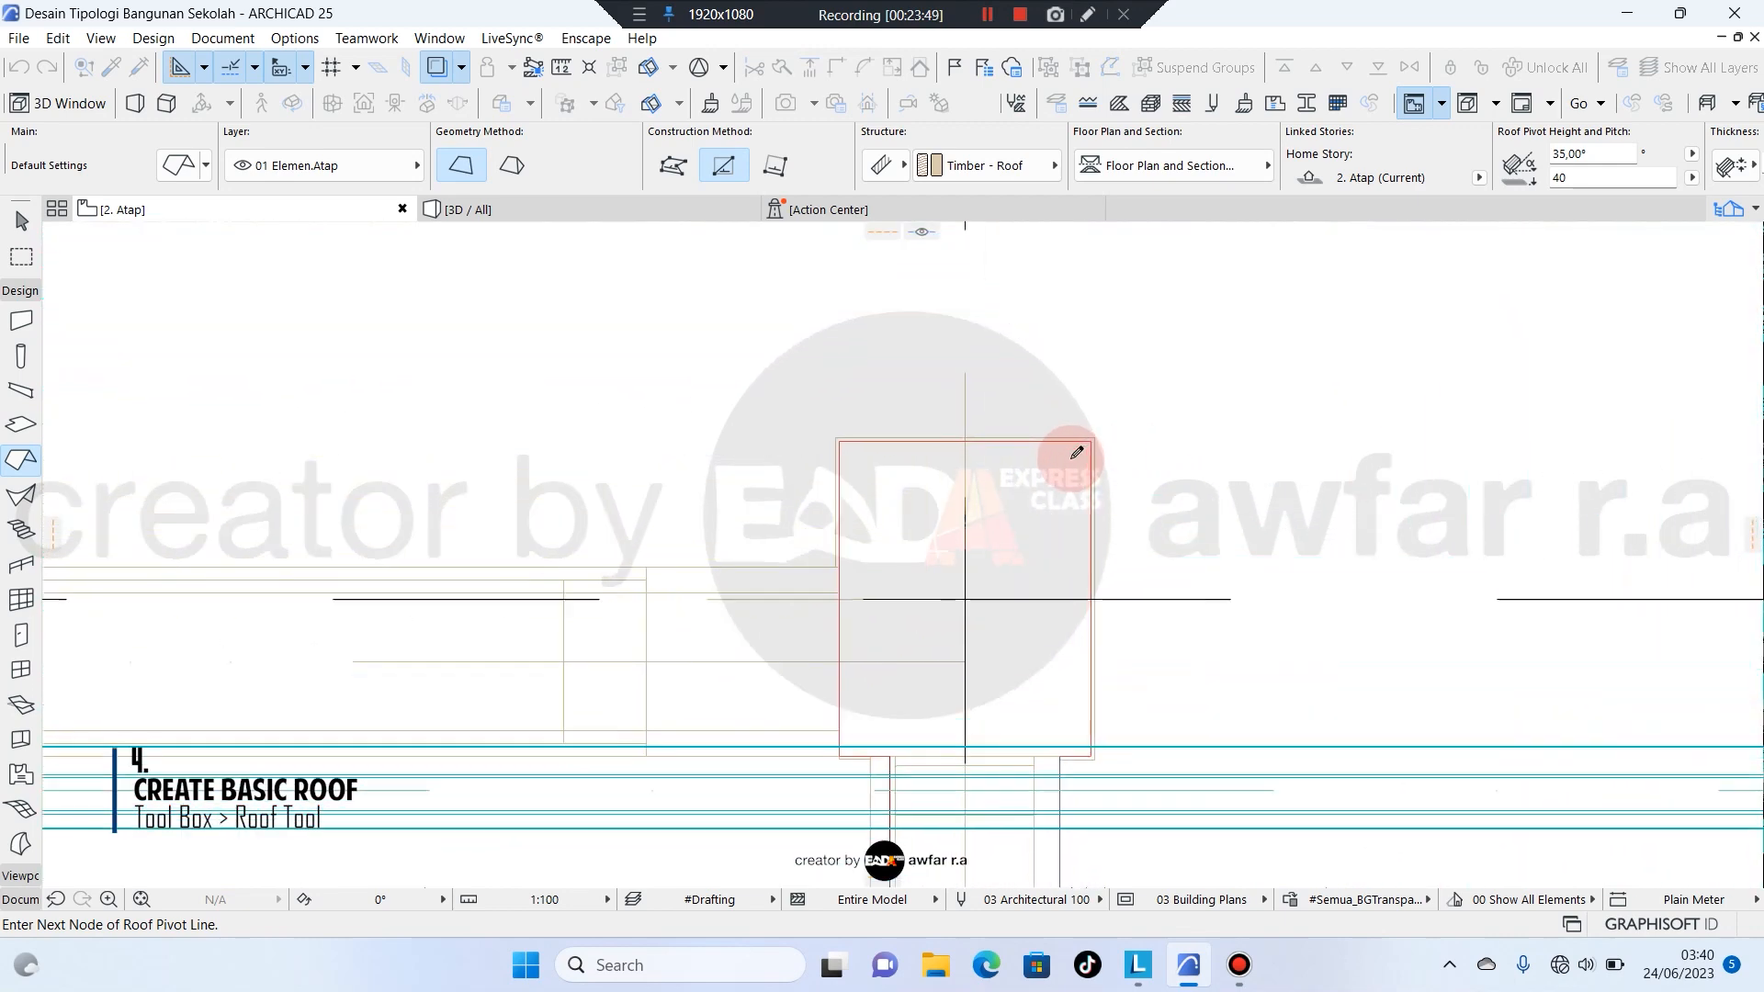
scroll(1112, 428, "up", 4)
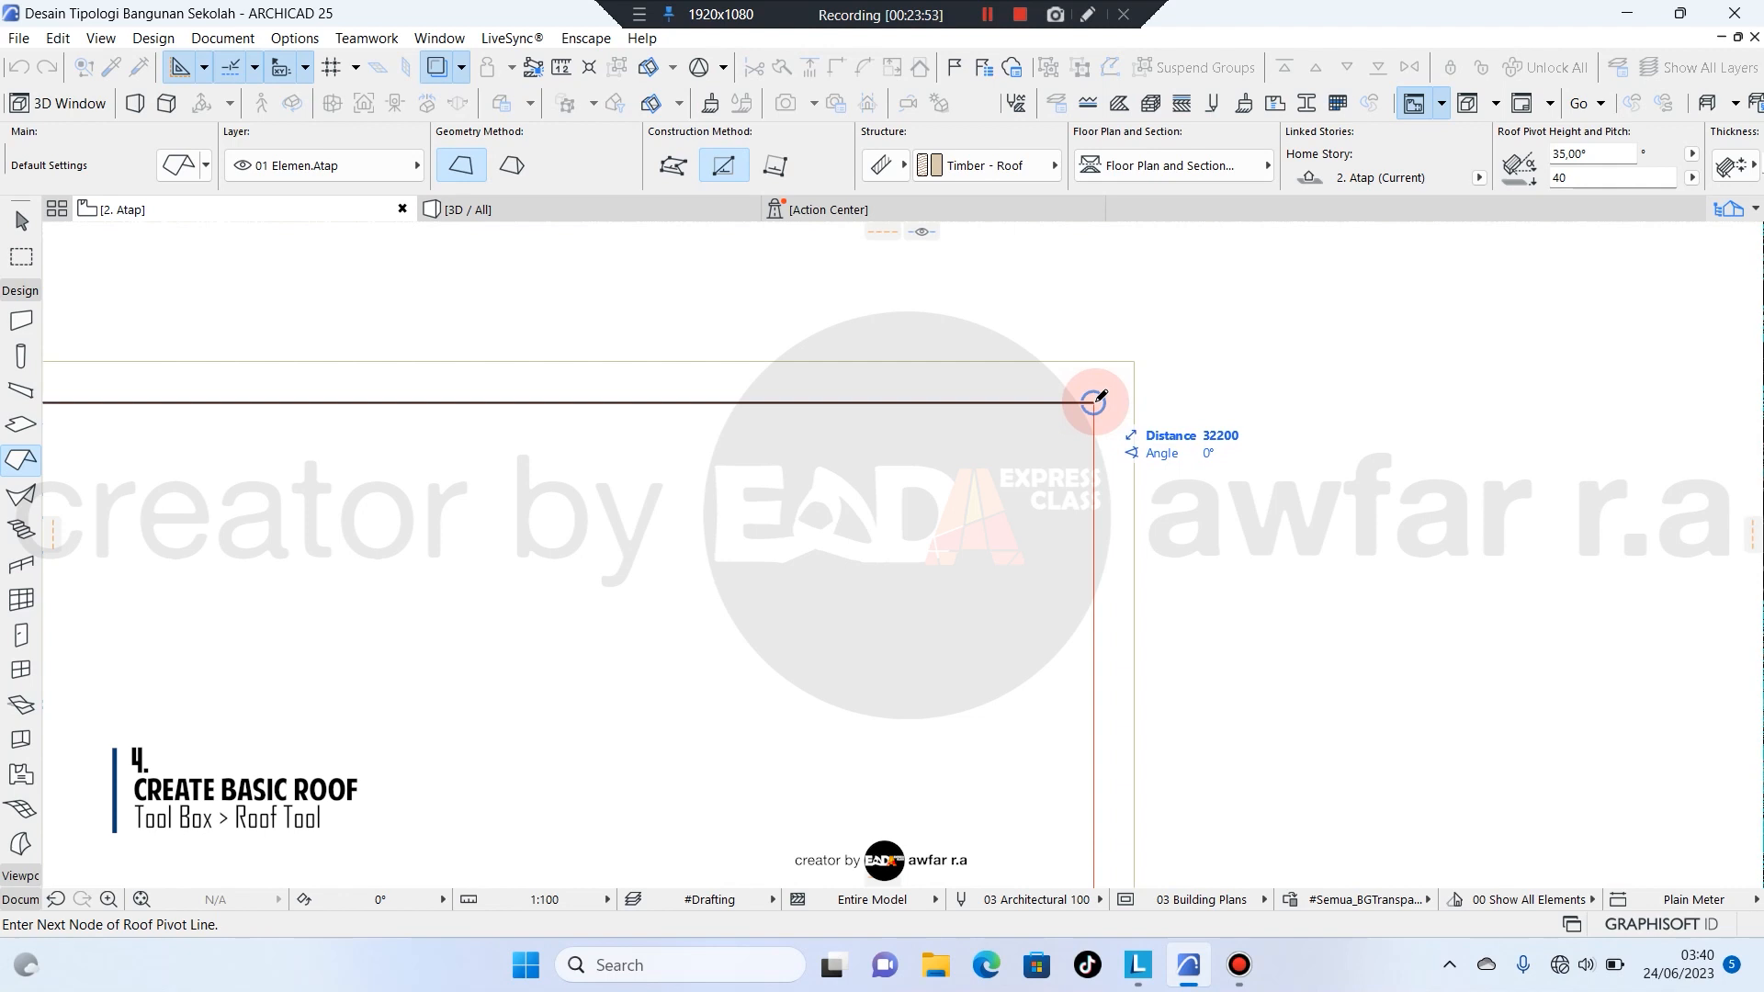
left_click(1093, 401)
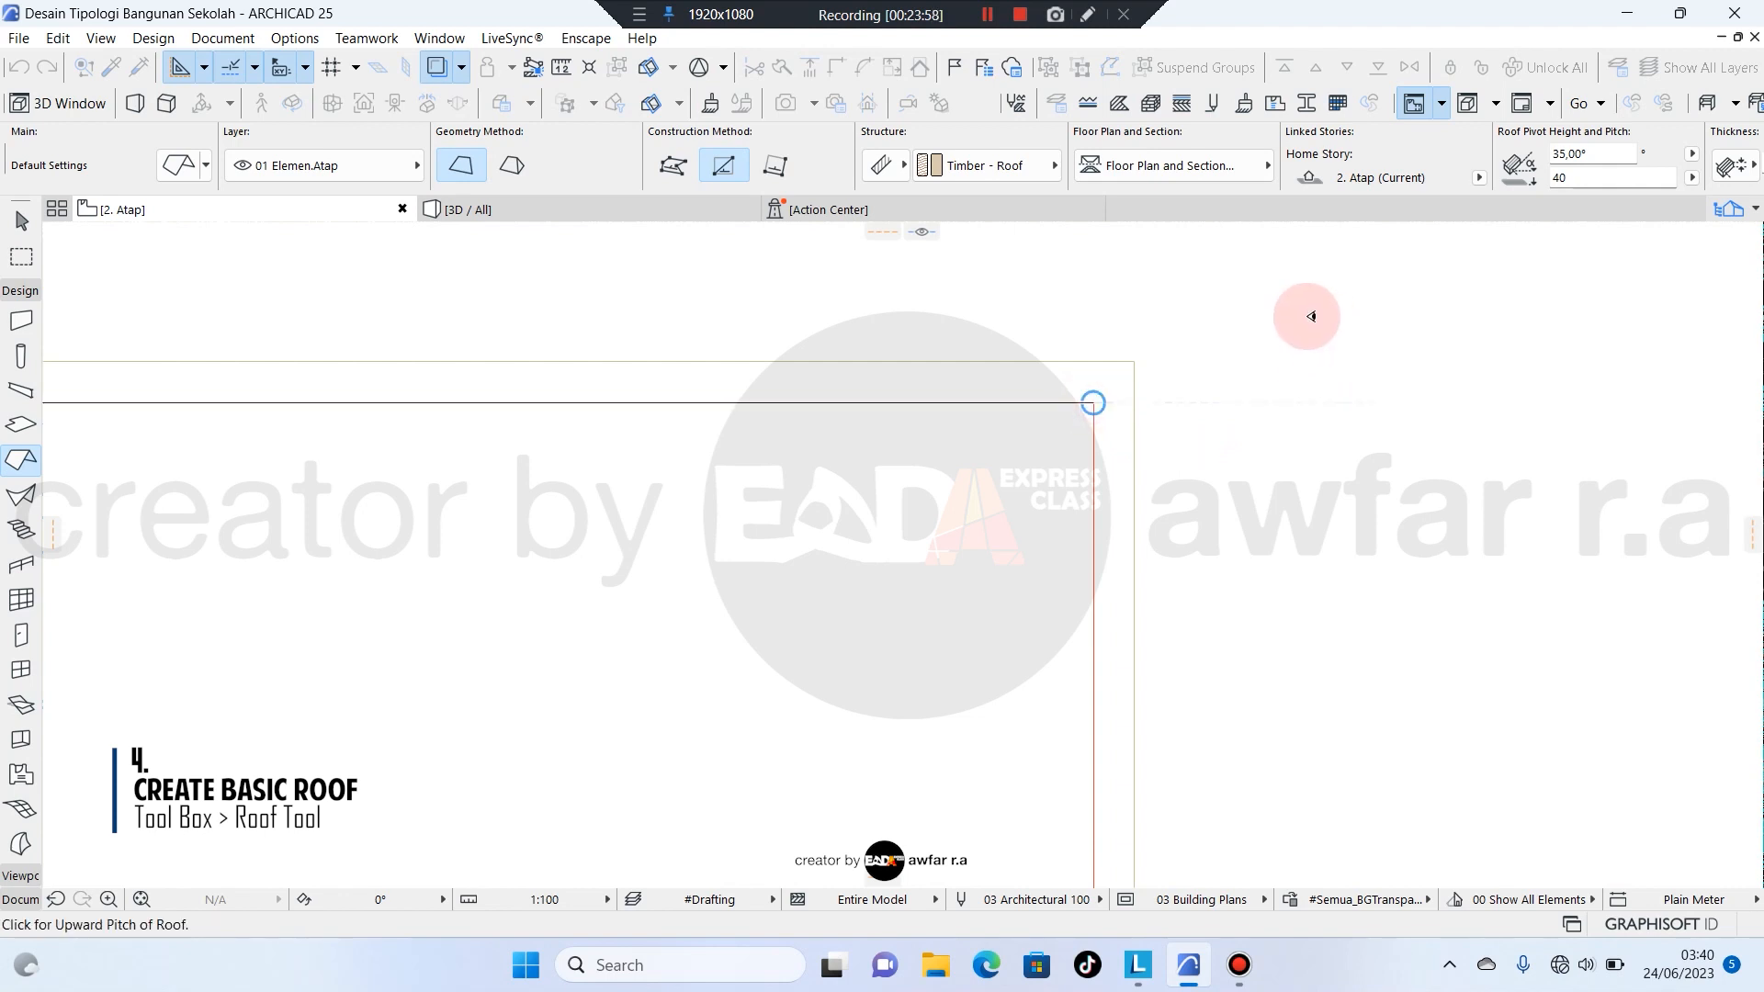
Set the roof to pitch upward from the grid A pivot line toward the building's interior.
scroll(1351, 309, "down", 5)
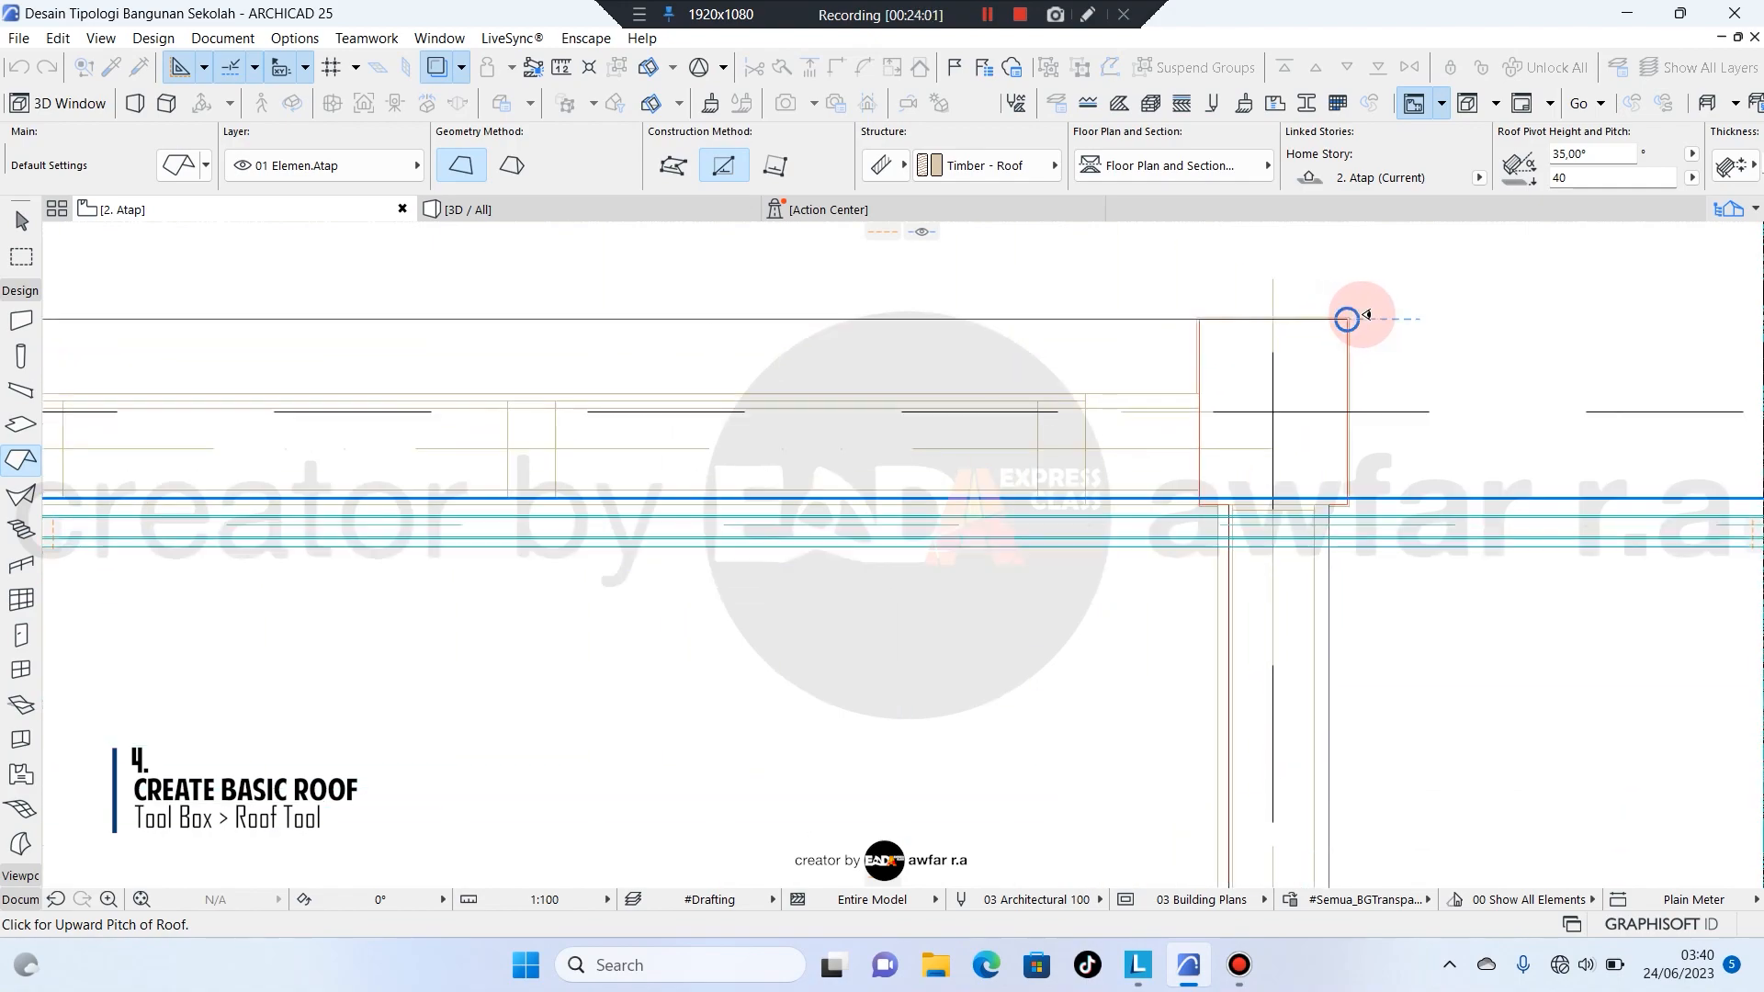
scroll(1360, 312, "down", 3)
middle_click_drag(790, 511, 1220, 427)
scroll(1282, 362, "down", 1)
scroll(1277, 364, "down", 5)
middle_click_drag(775, 465, 1103, 407)
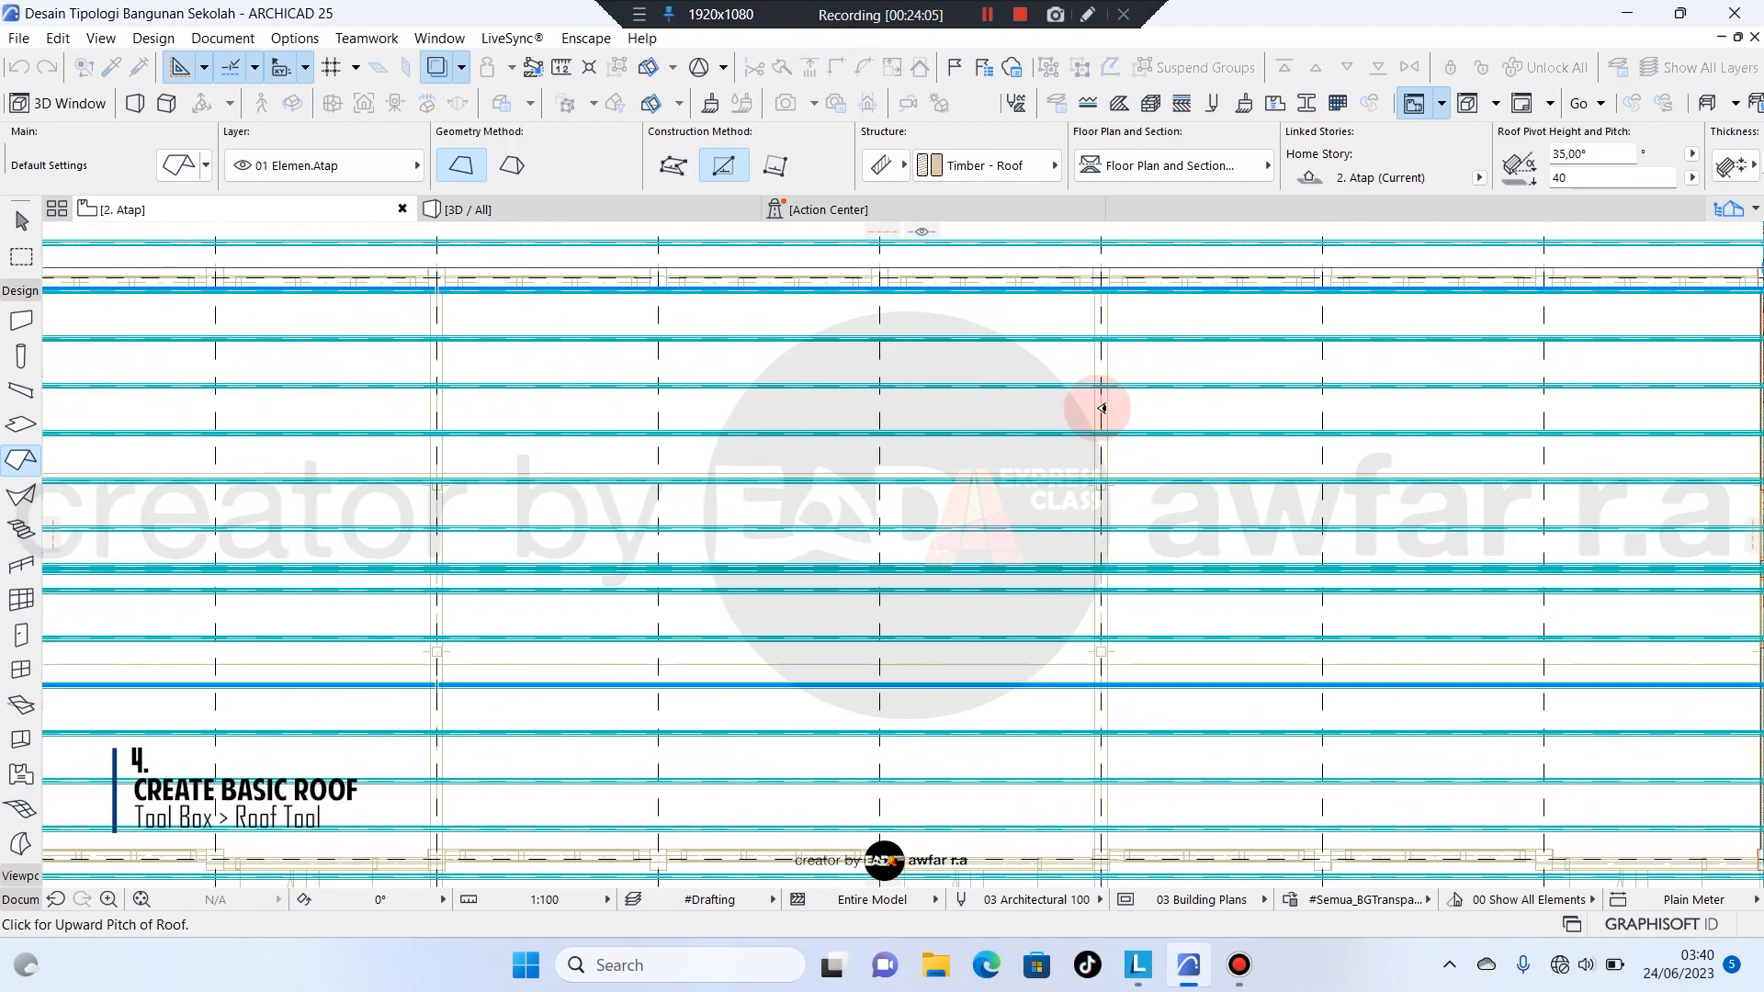
scroll(1094, 410, "down", 3)
middle_click_drag(951, 467, 1311, 433)
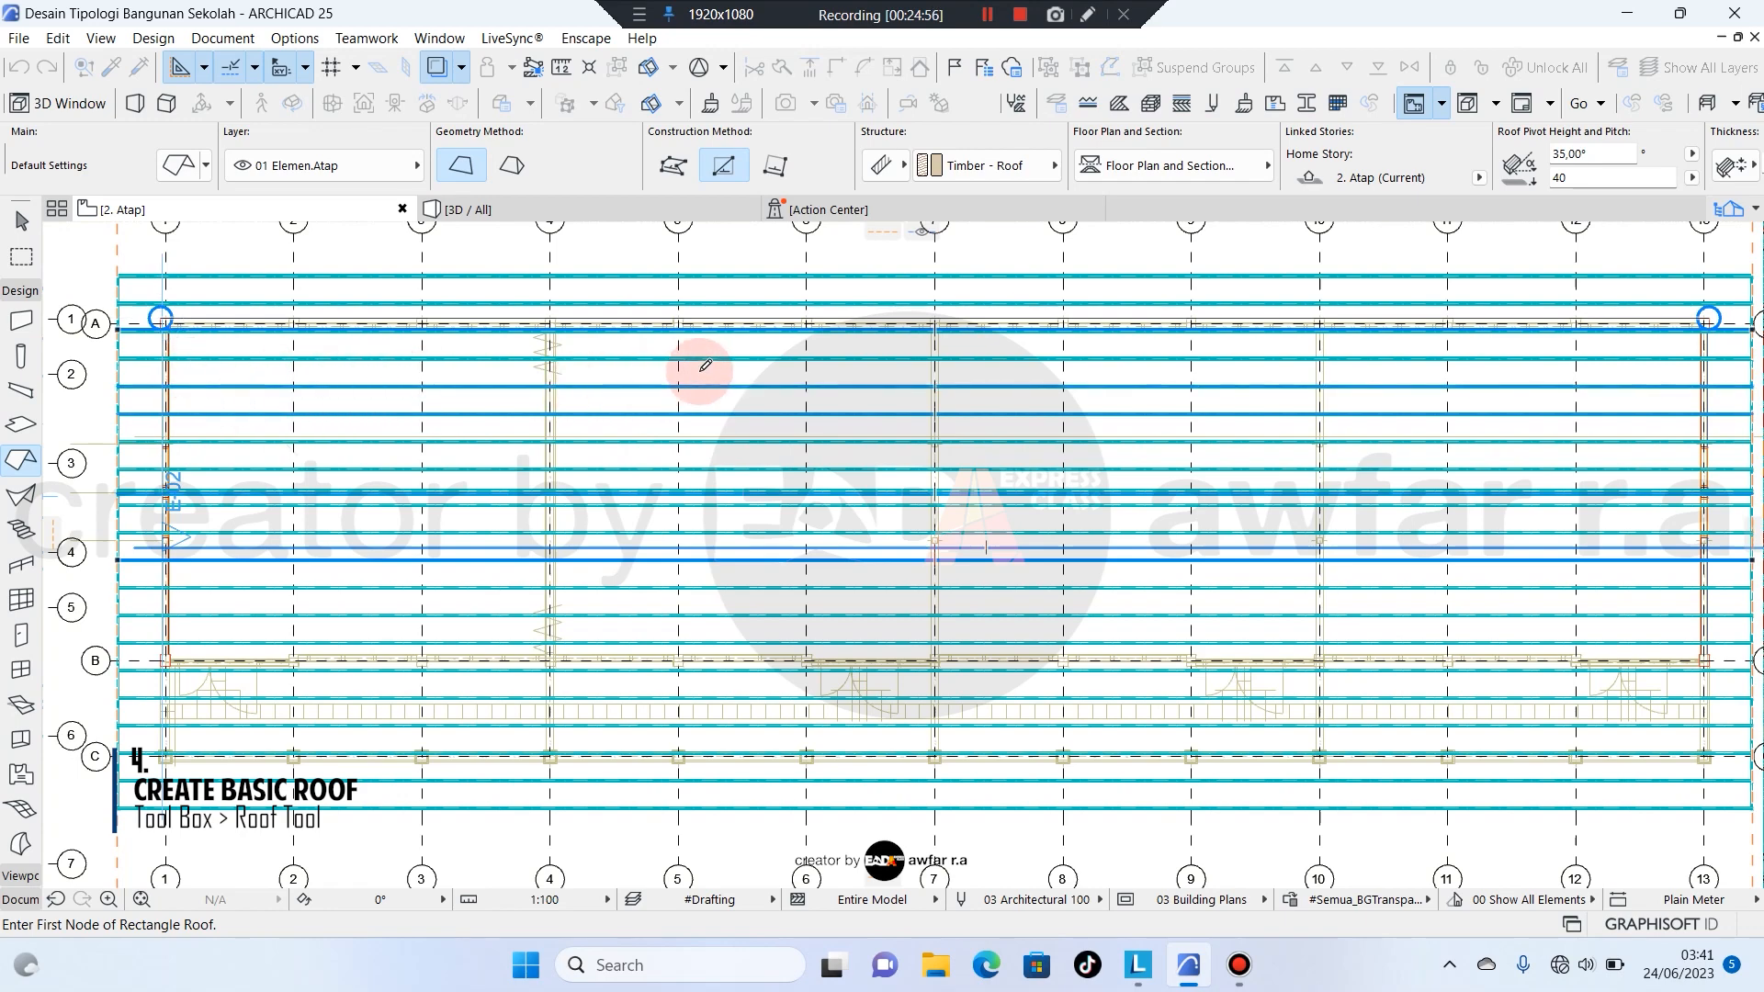
Draw the 32200 by 7250 rectangular roof outline from the outer column corner at A/1 to the outer column corner at B/13.
middle_click_drag(517, 409, 648, 417)
scroll(205, 331, "up", 10)
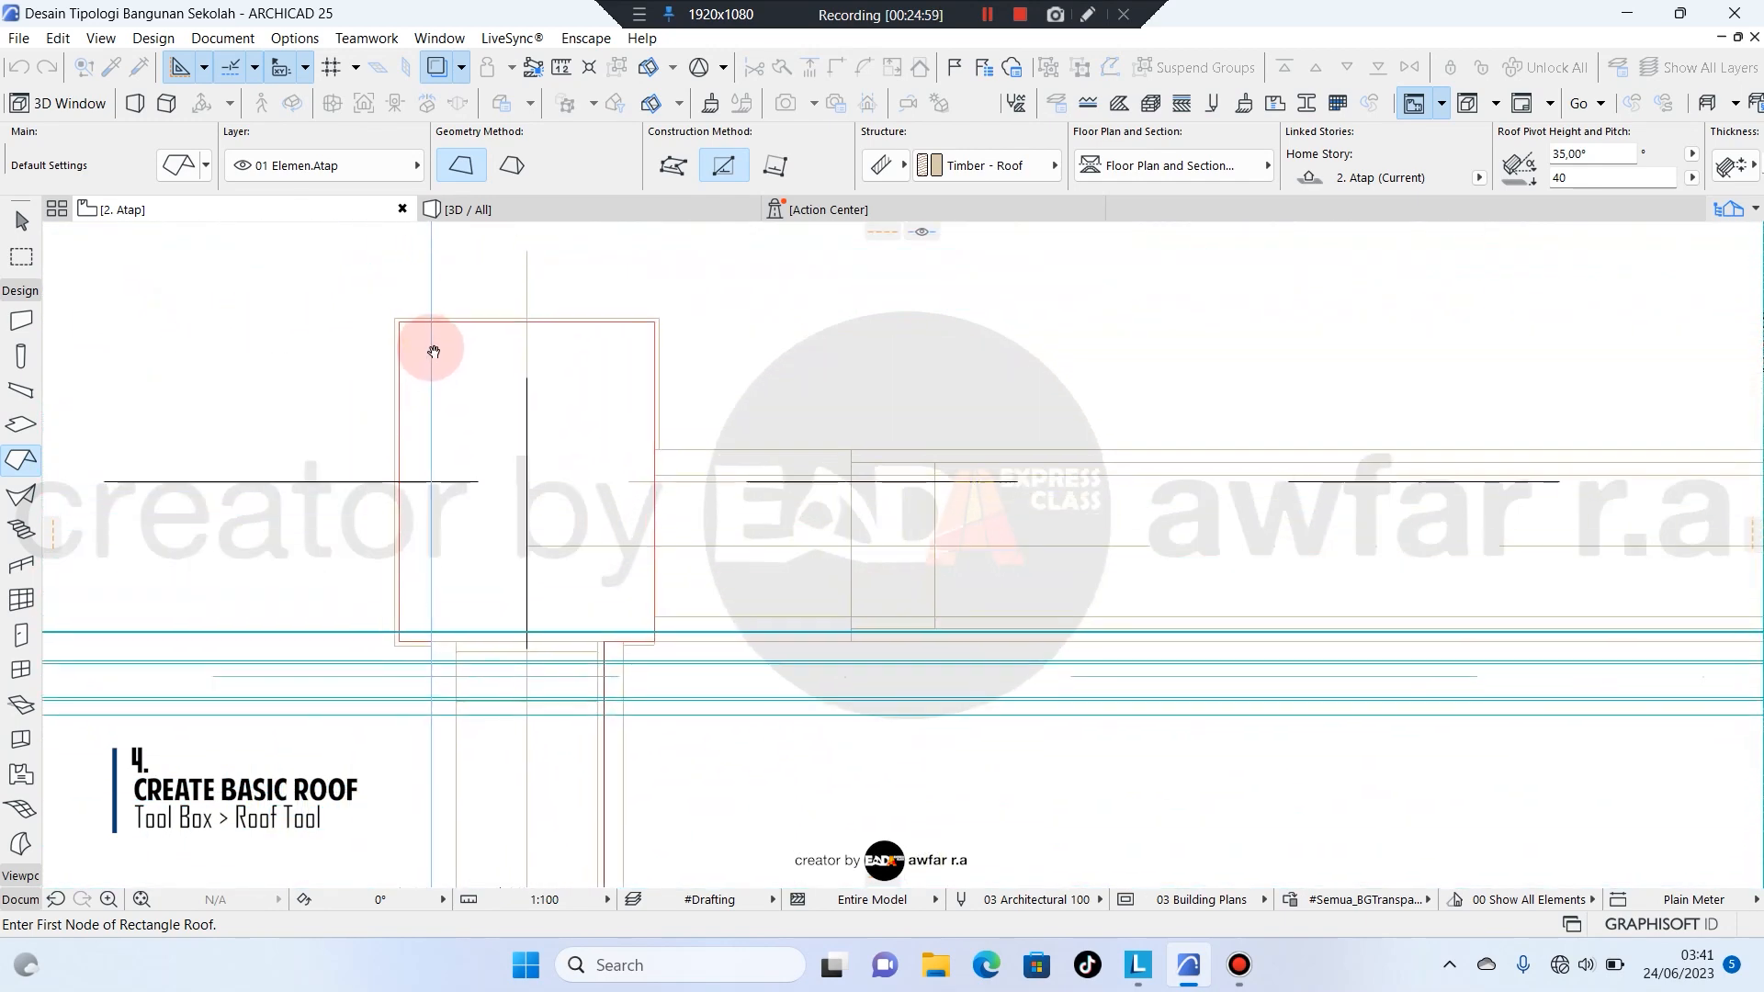
scroll(401, 314, "up", 4)
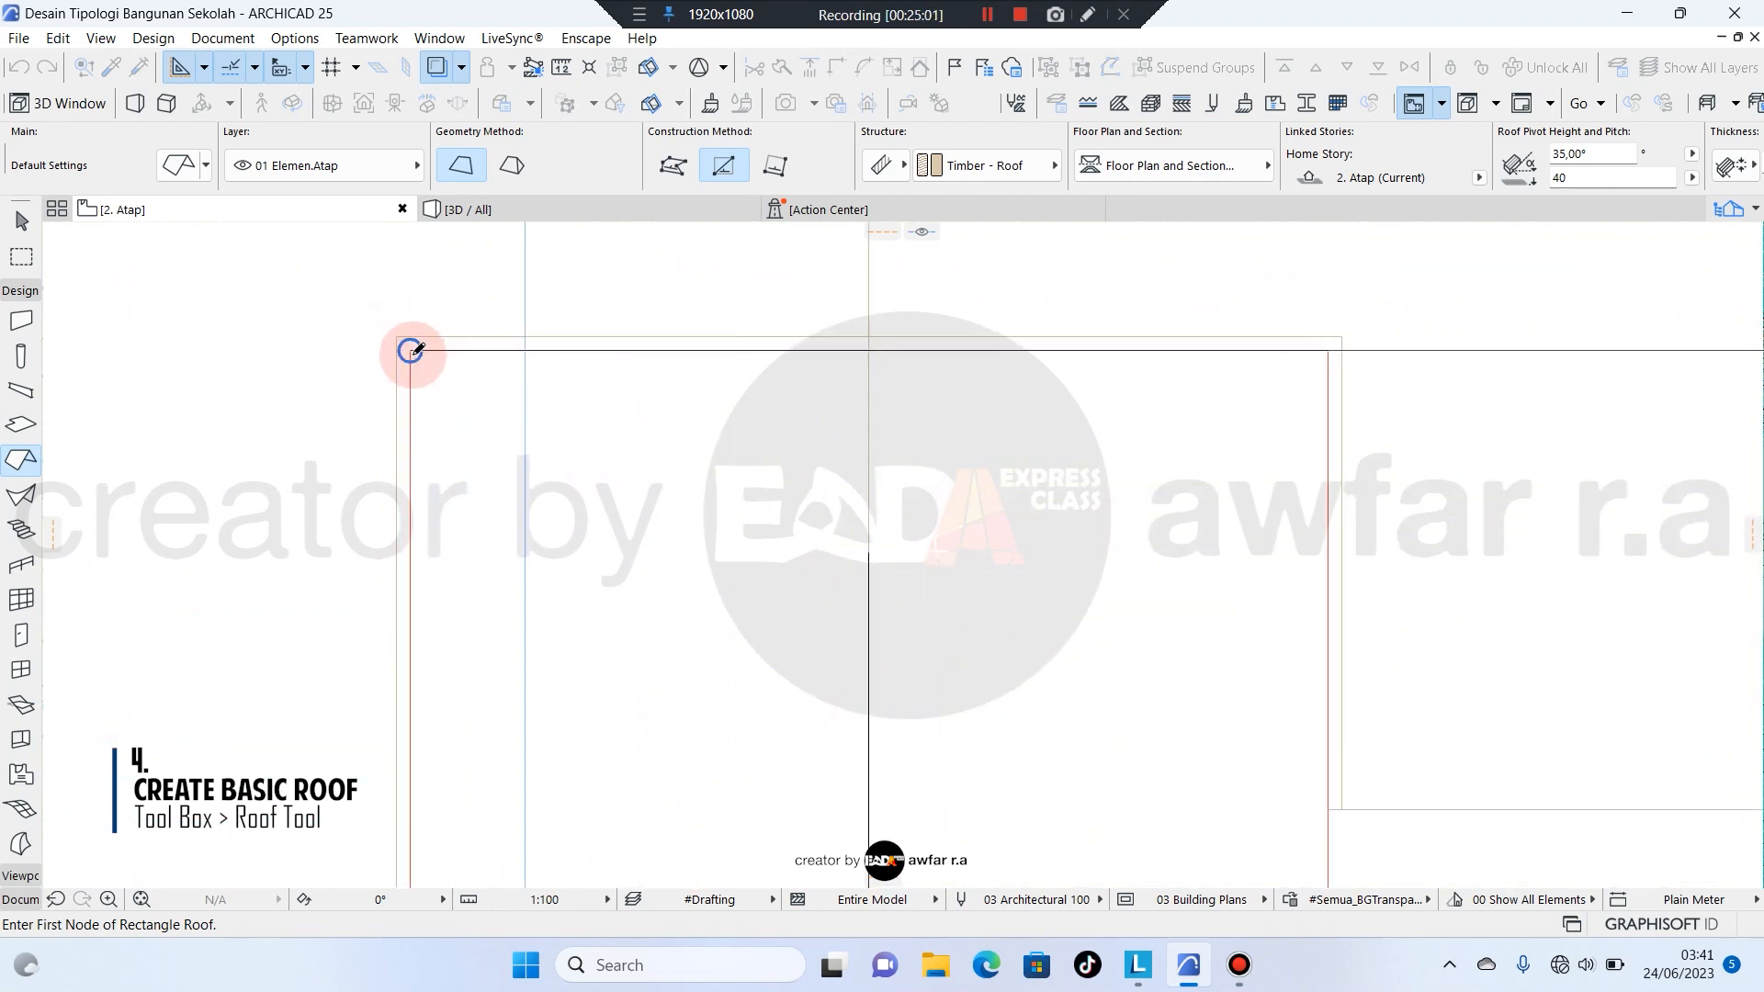
left_click(409, 351)
left_click(410, 351)
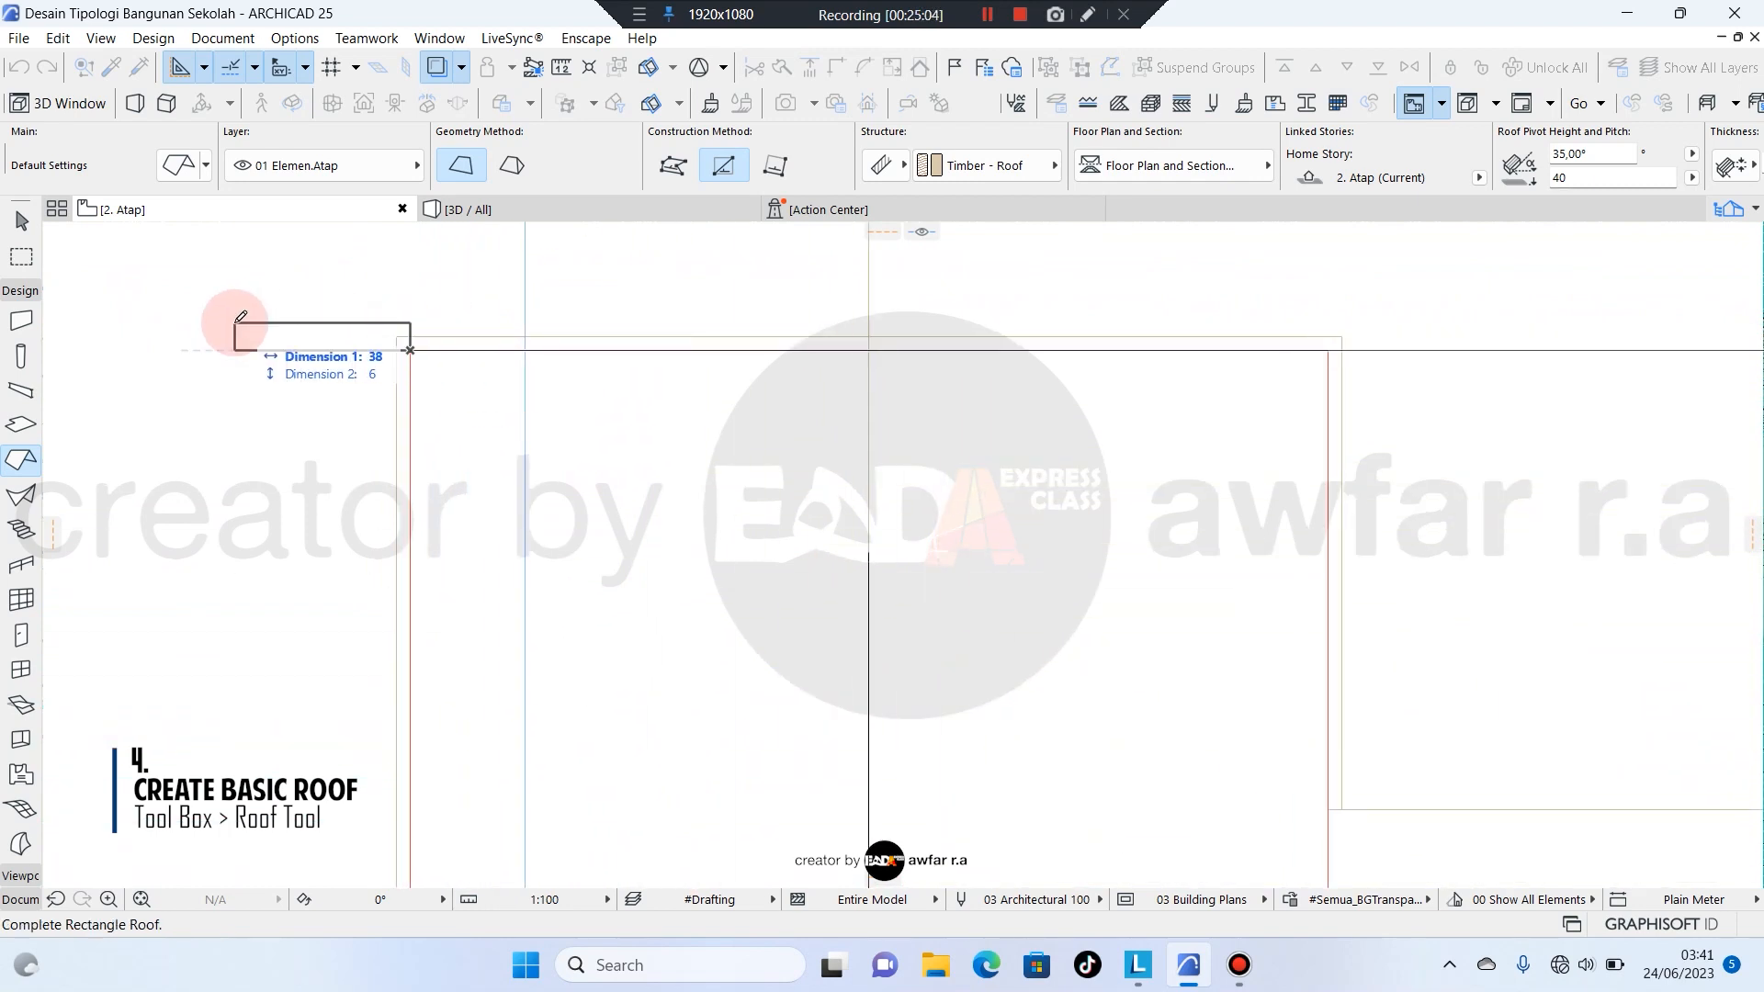
scroll(241, 318, "down", 5)
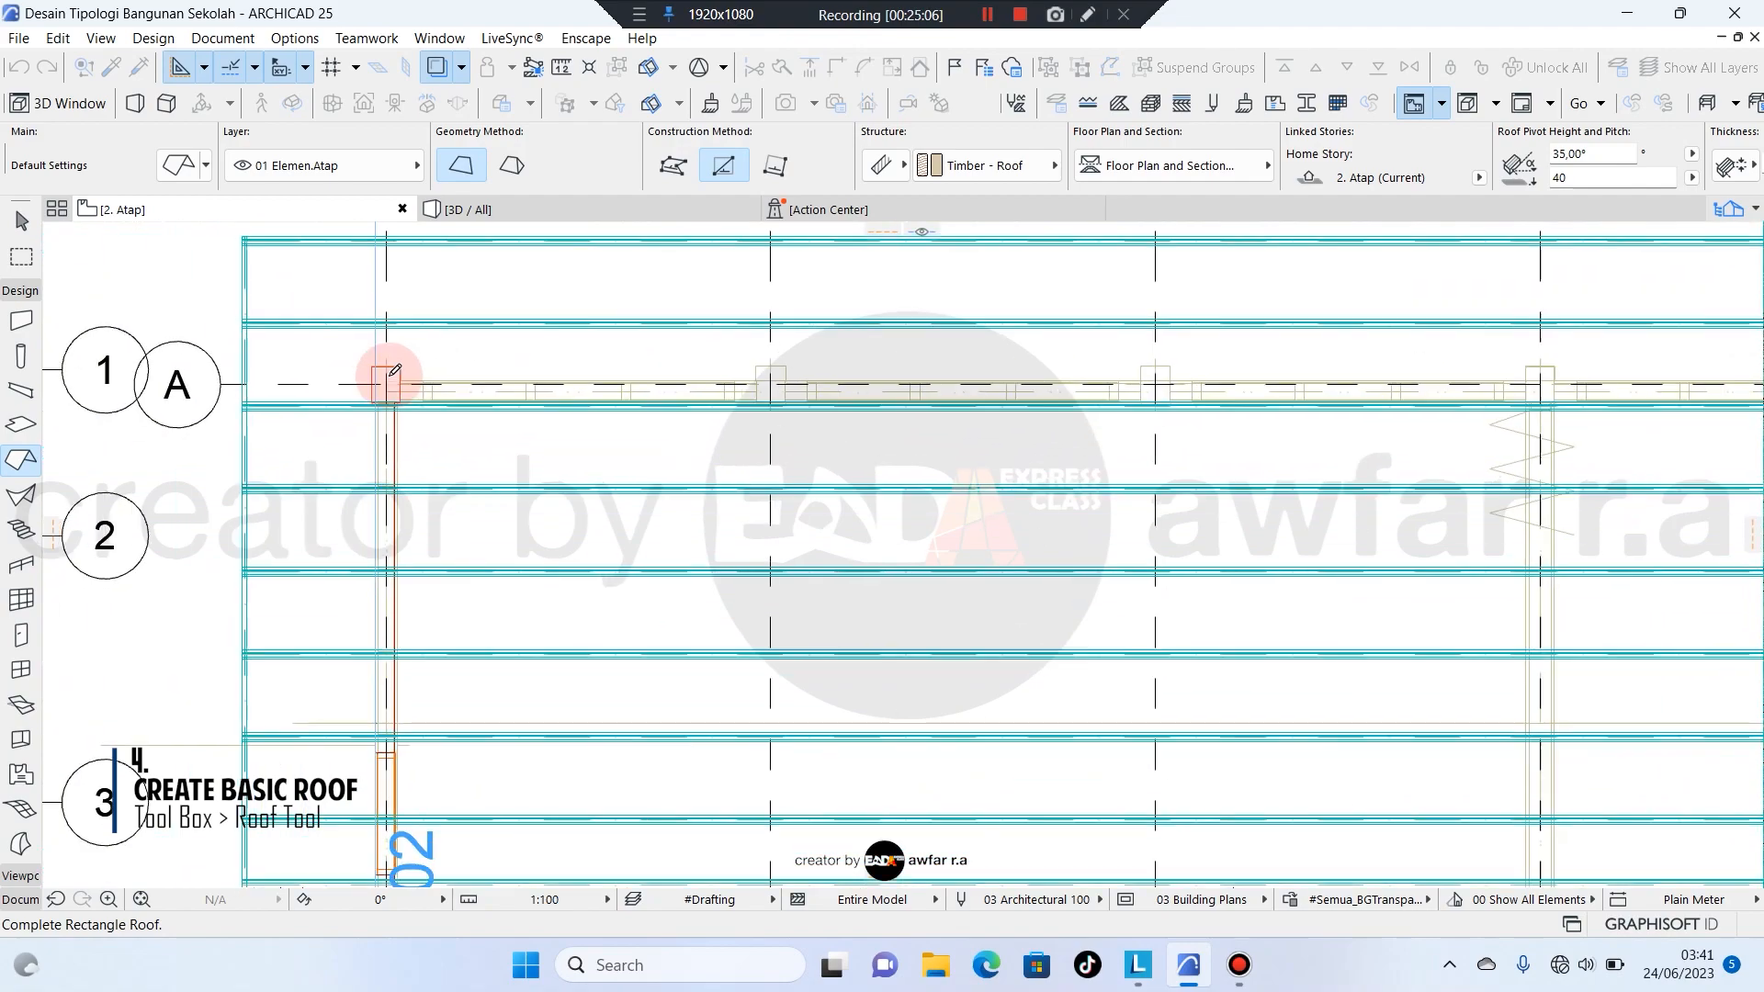
scroll(395, 372, "down", 5)
scroll(847, 473, "up", 6)
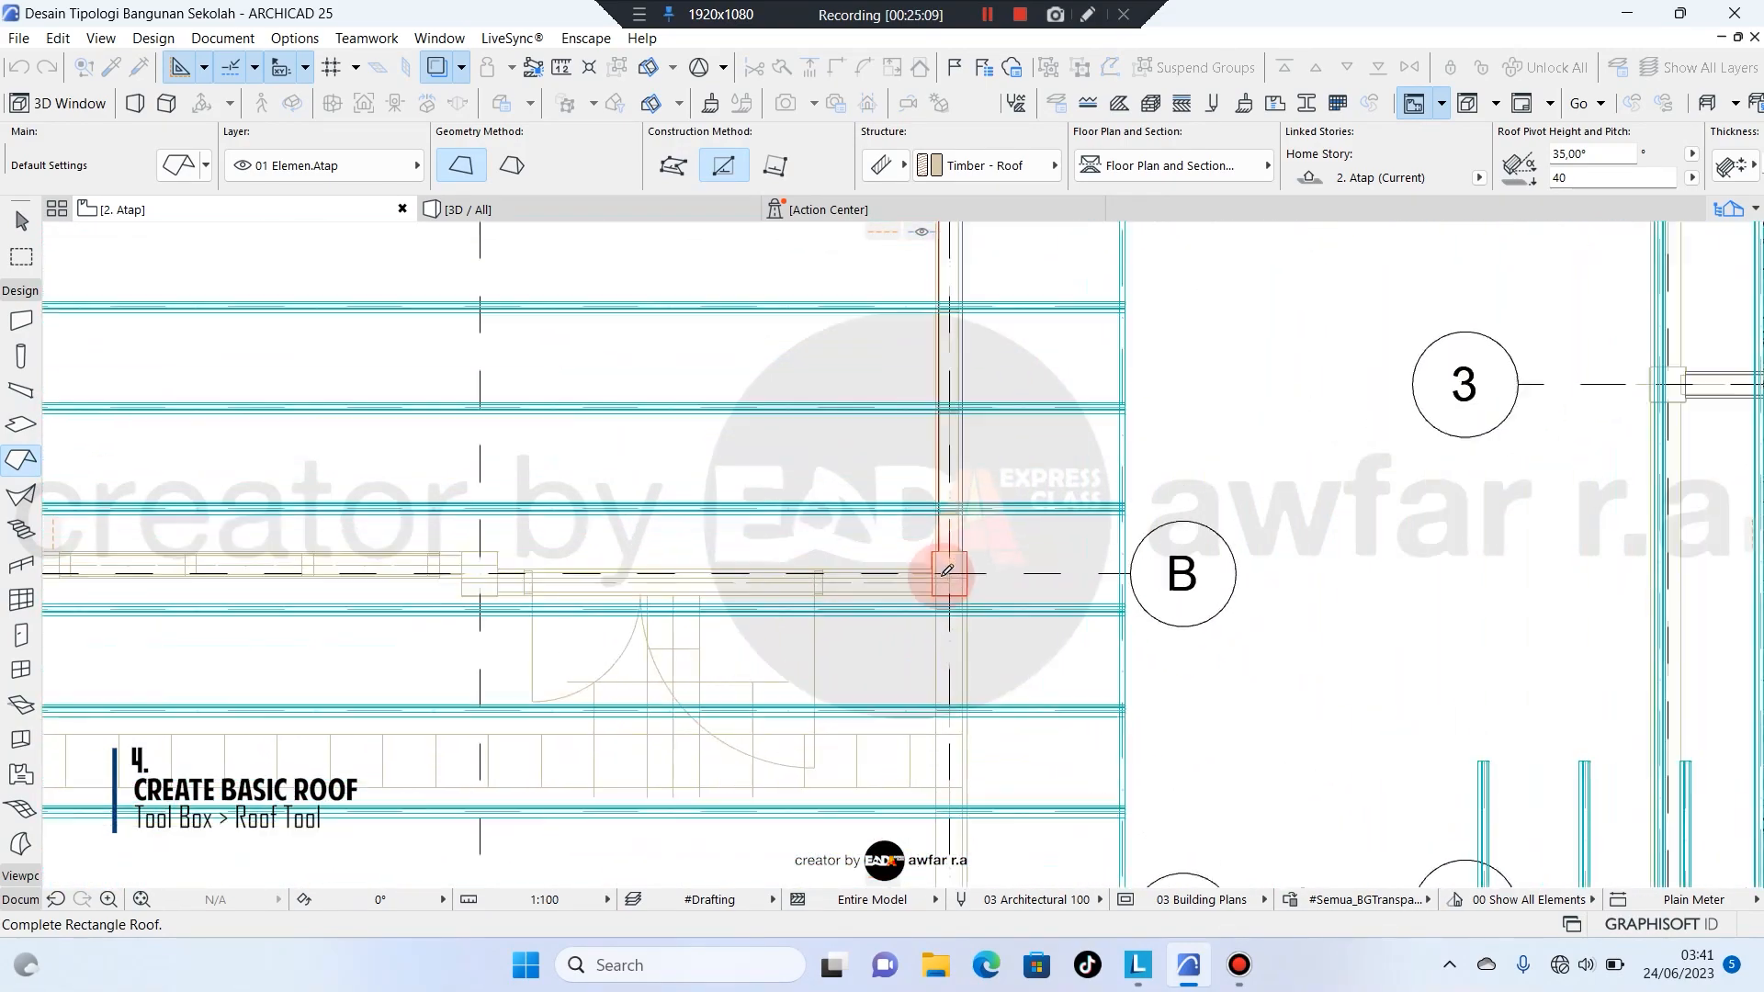
scroll(946, 570, "up", 3)
scroll(985, 599, "up", 2)
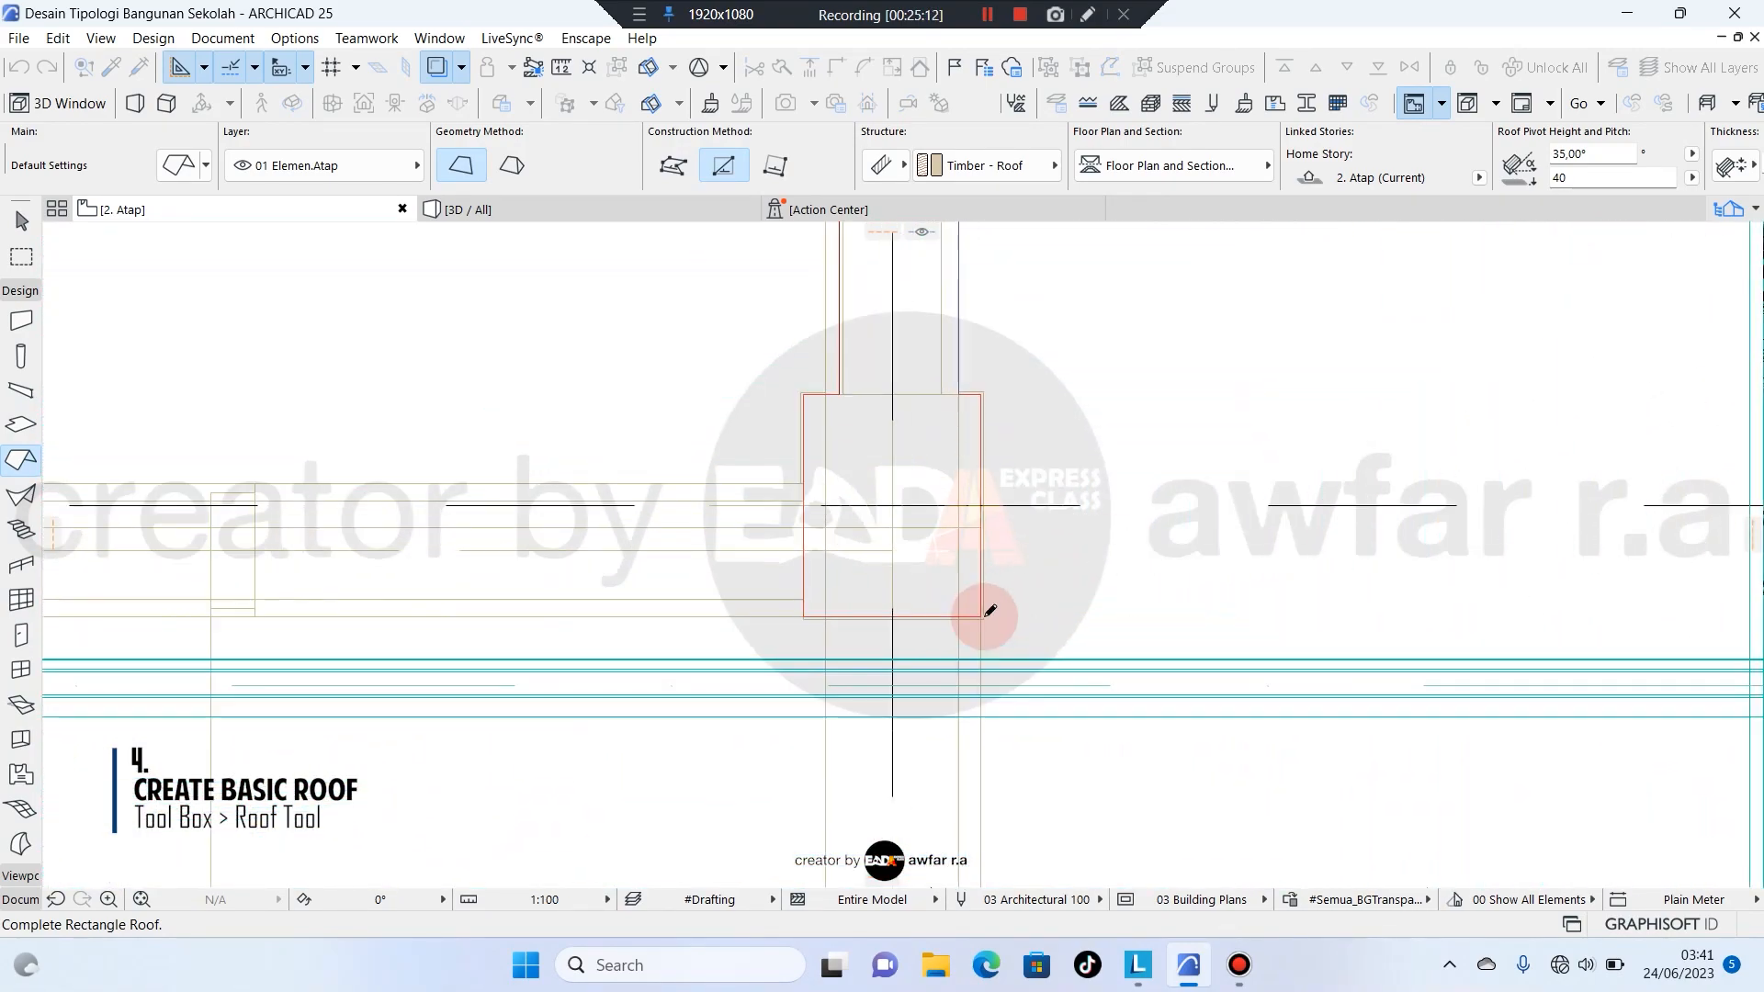
scroll(989, 610, "up", 3)
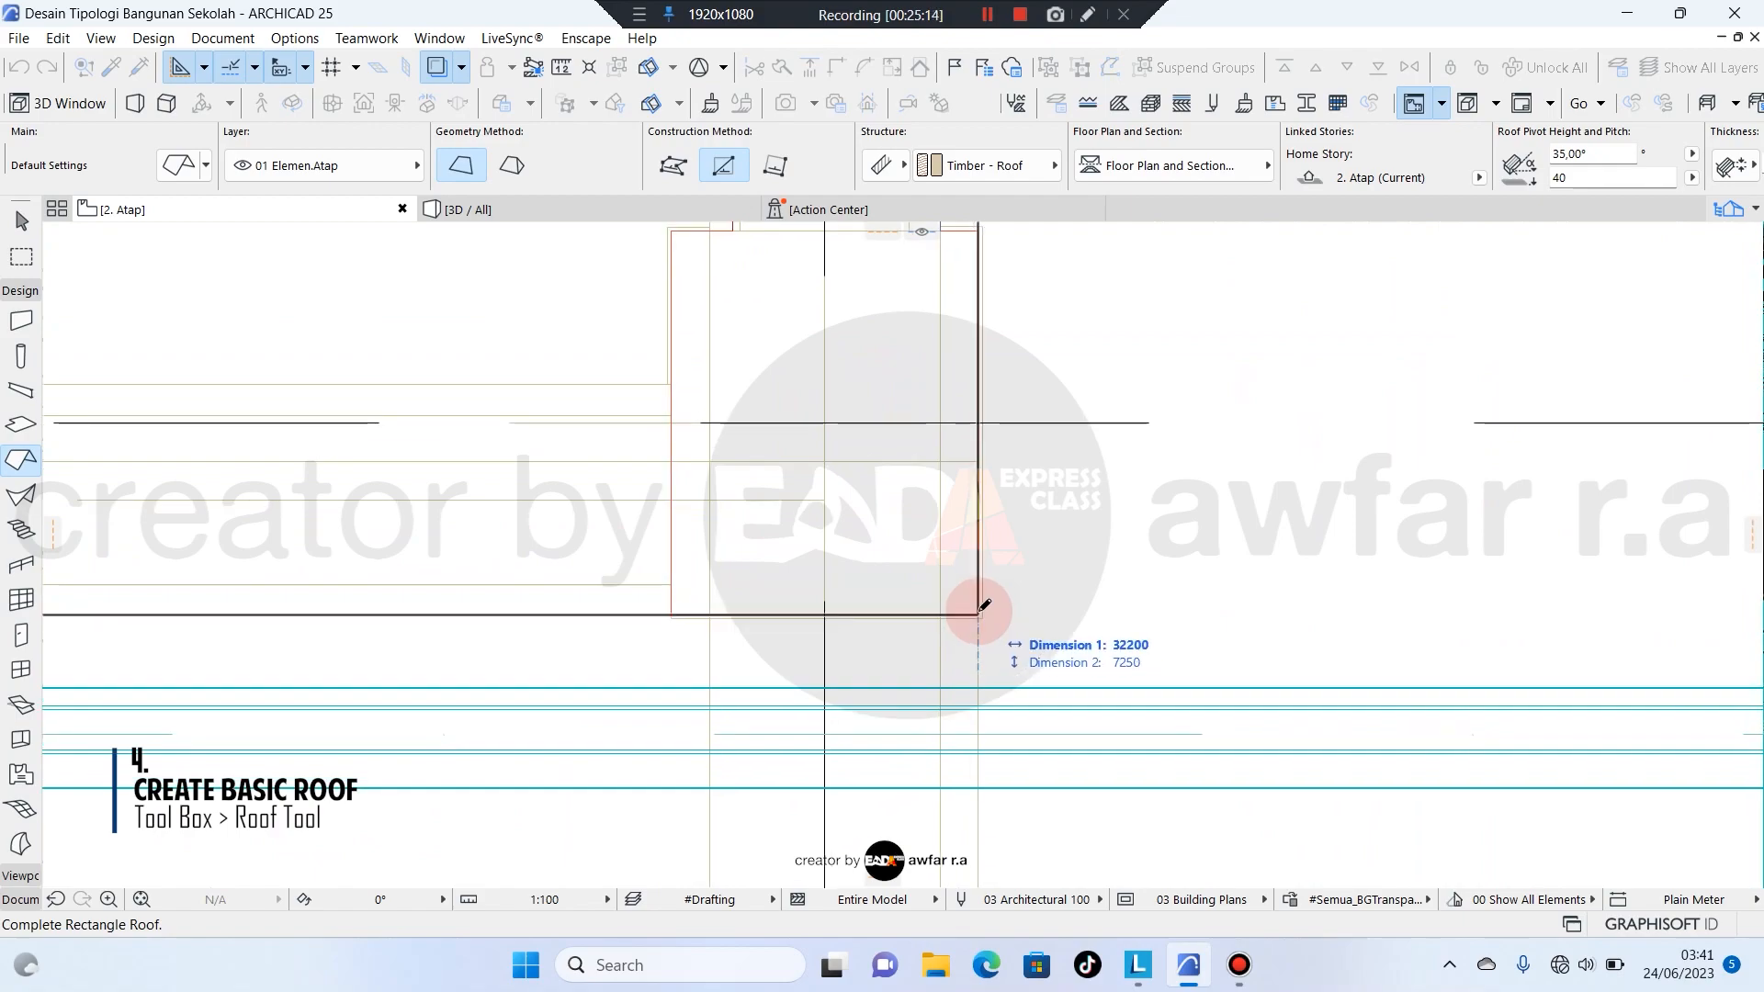
scroll(985, 607, "down", 8)
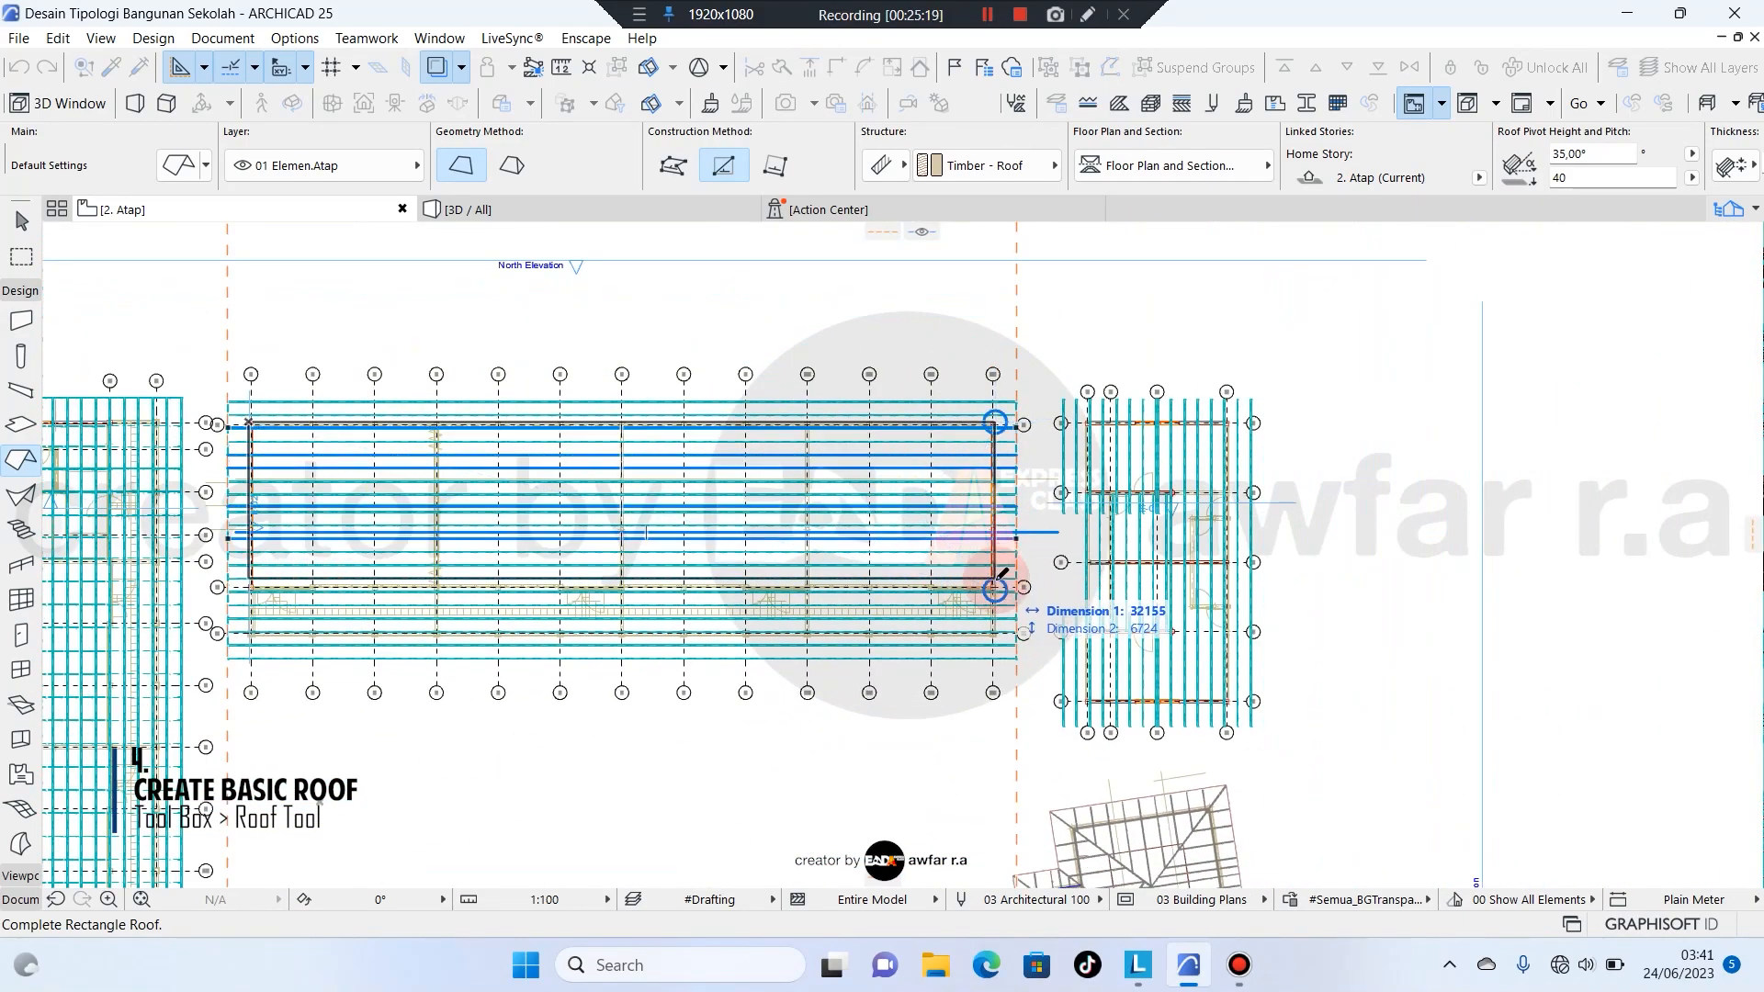
scroll(995, 593, "up", 8)
scroll(995, 598, "down", 3)
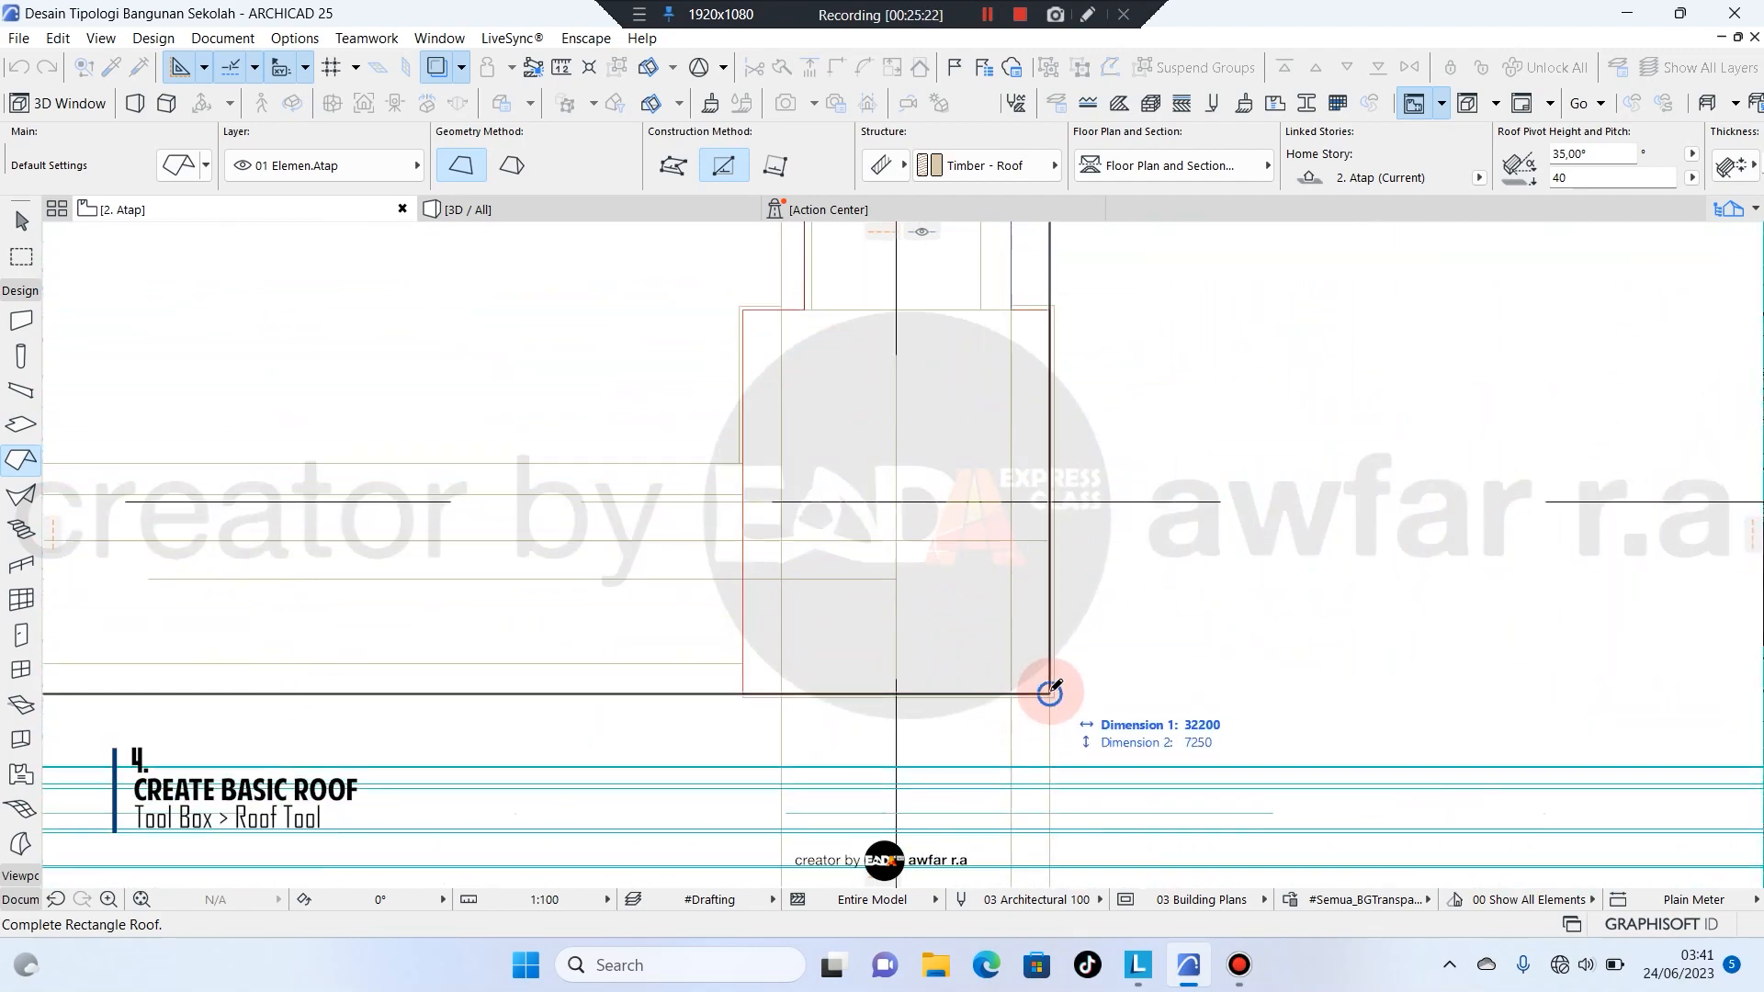
left_click(1053, 687)
Set the floor plan's graphic override combination to Site Plan and select the new roof over the long horizontal building.
scroll(1171, 485, "up", 6)
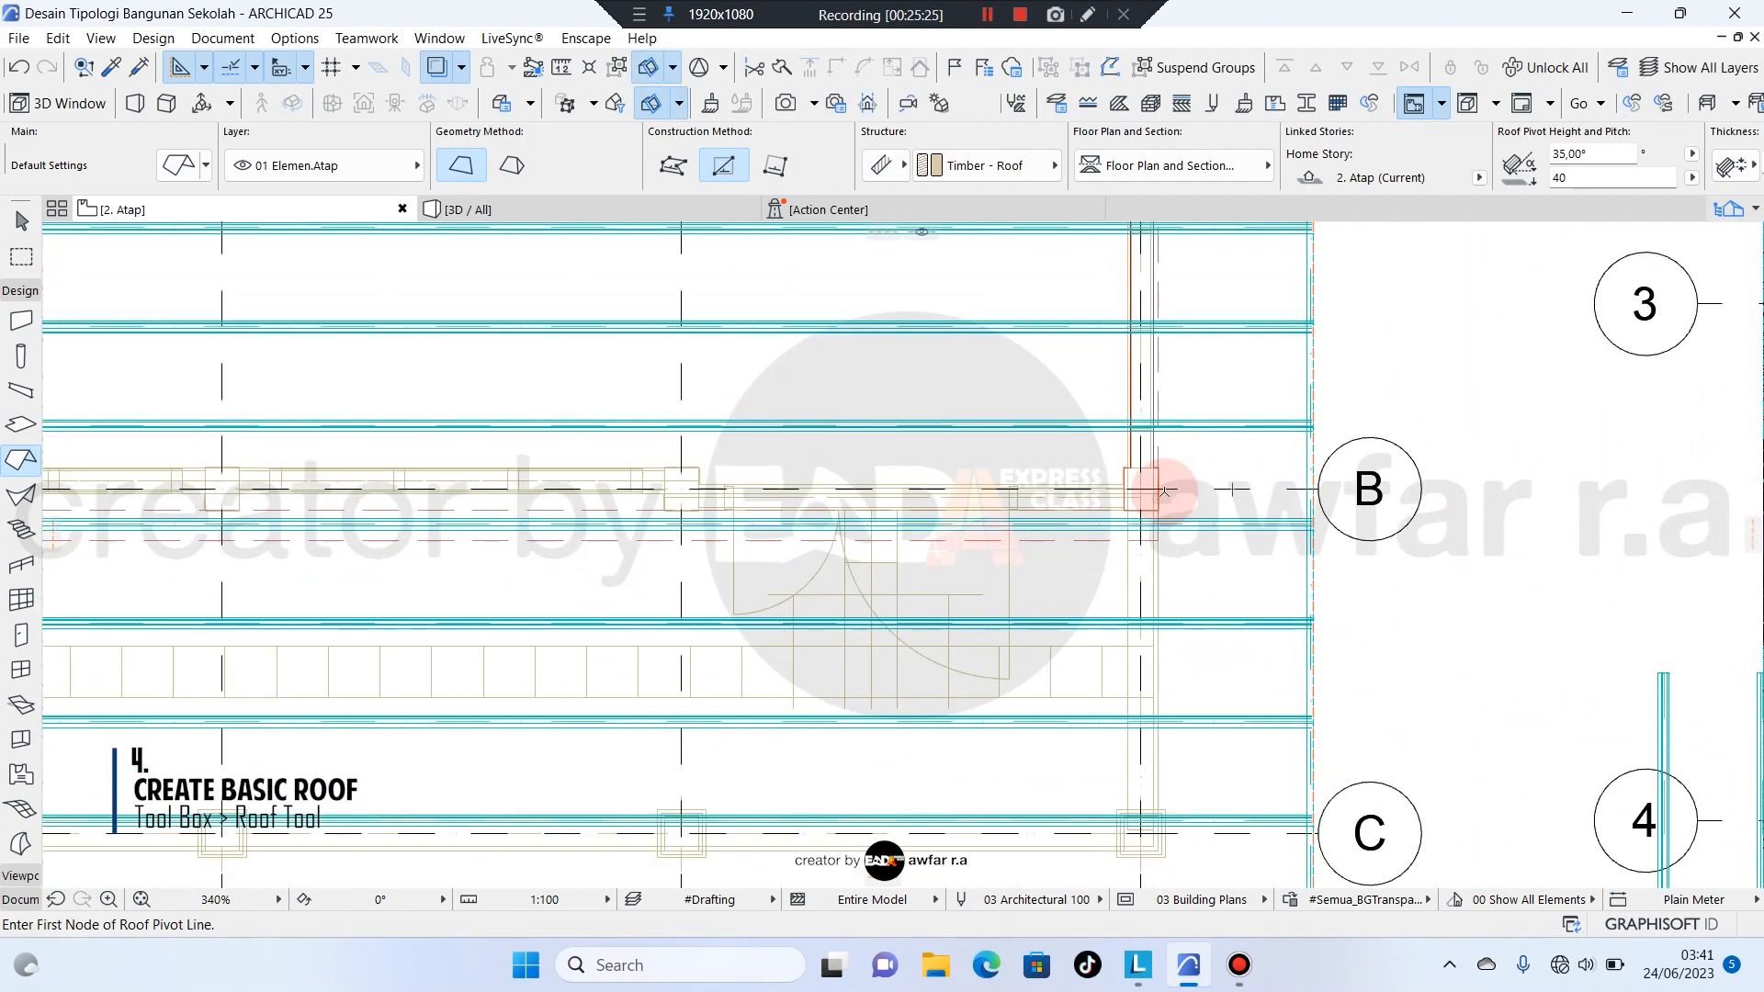
scroll(891, 511, "down", 6)
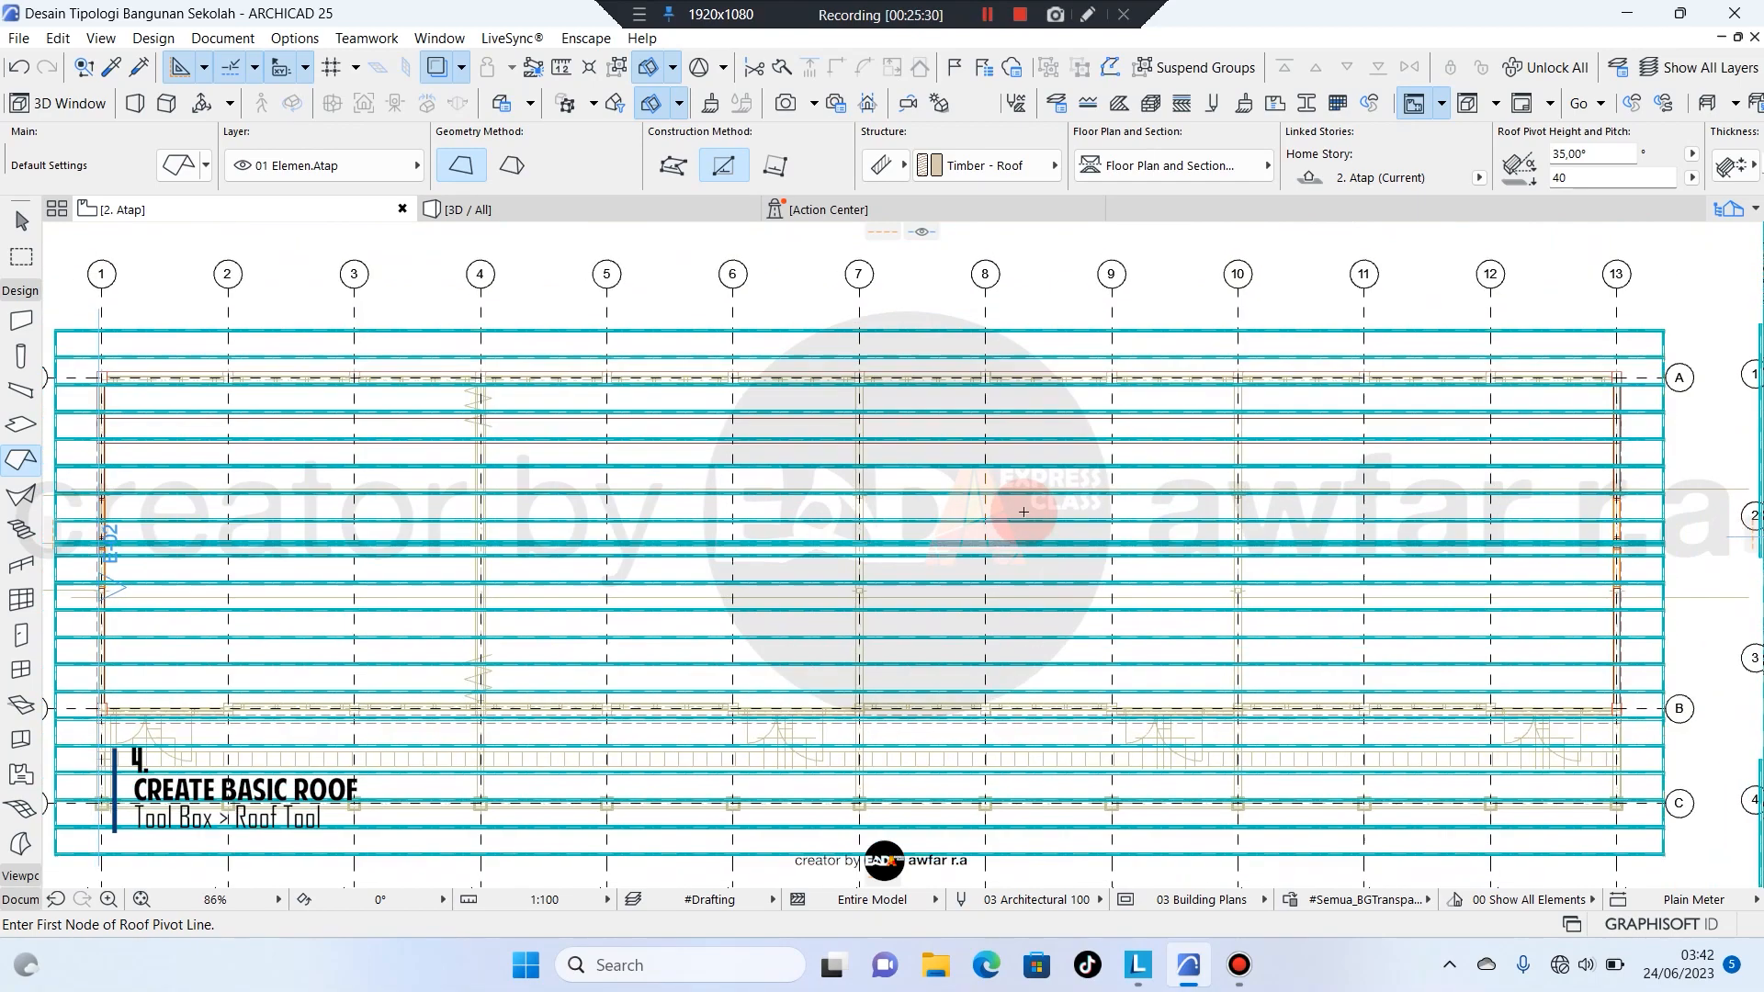
scroll(861, 473, "up", 2)
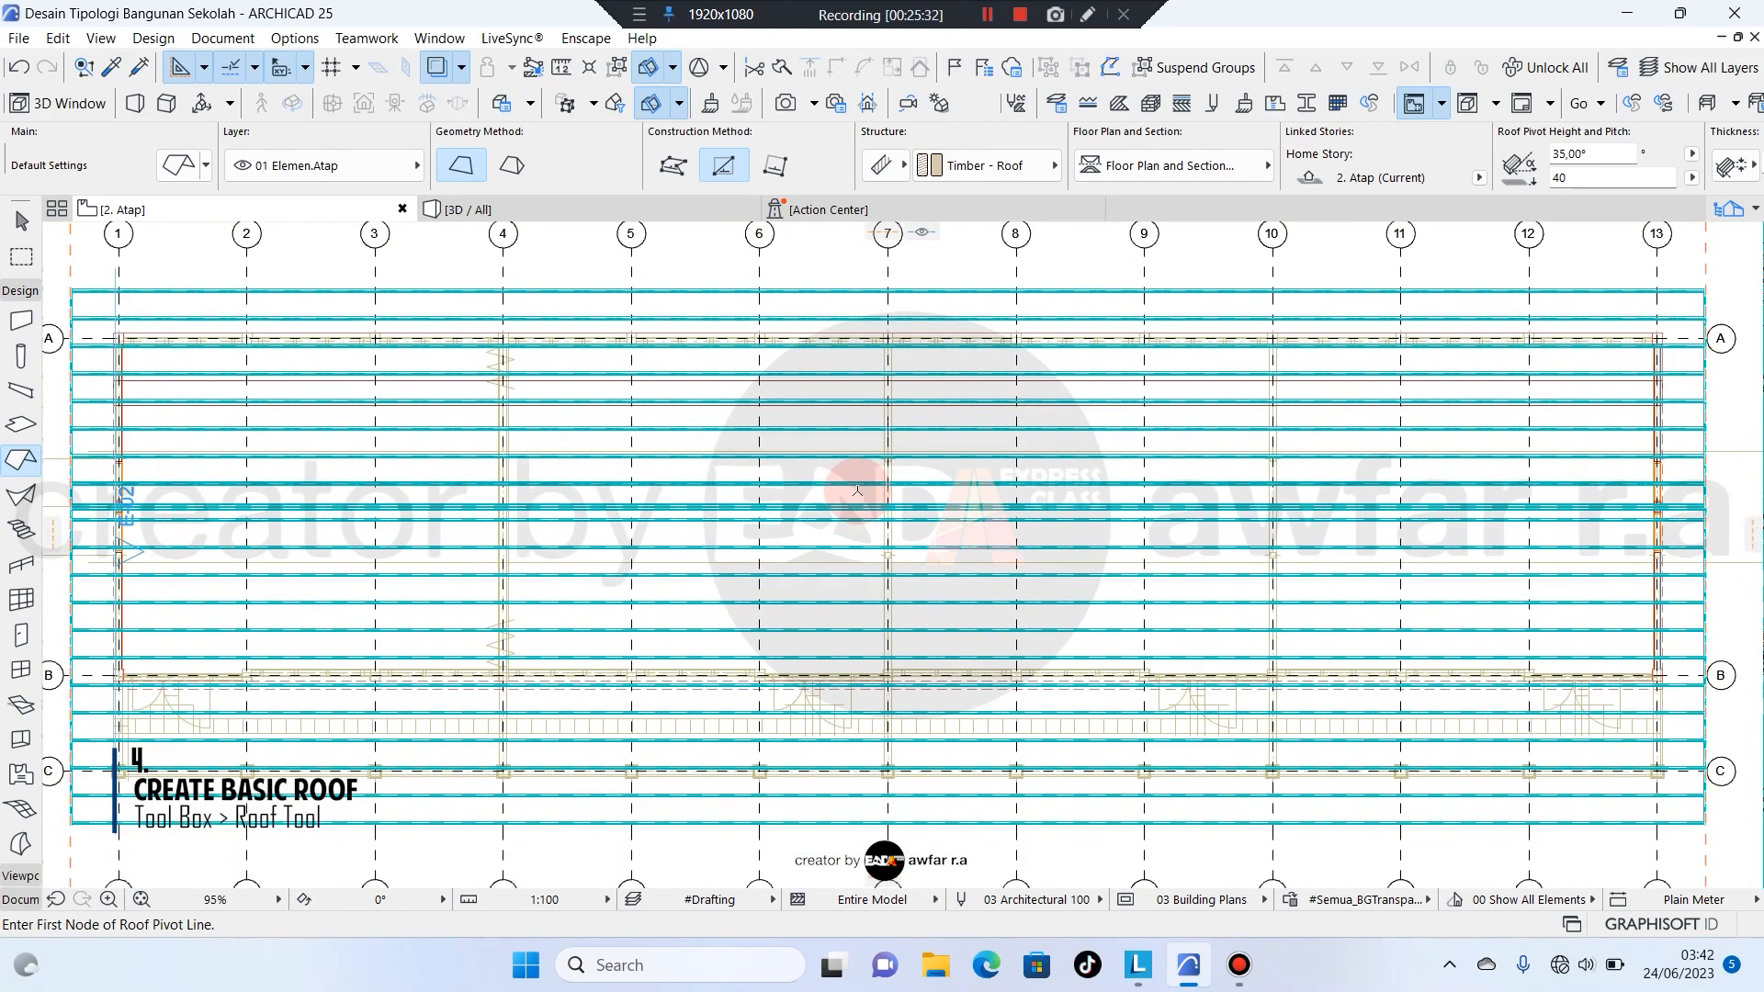
scroll(873, 389, "up", 1)
scroll(875, 389, "down", 1)
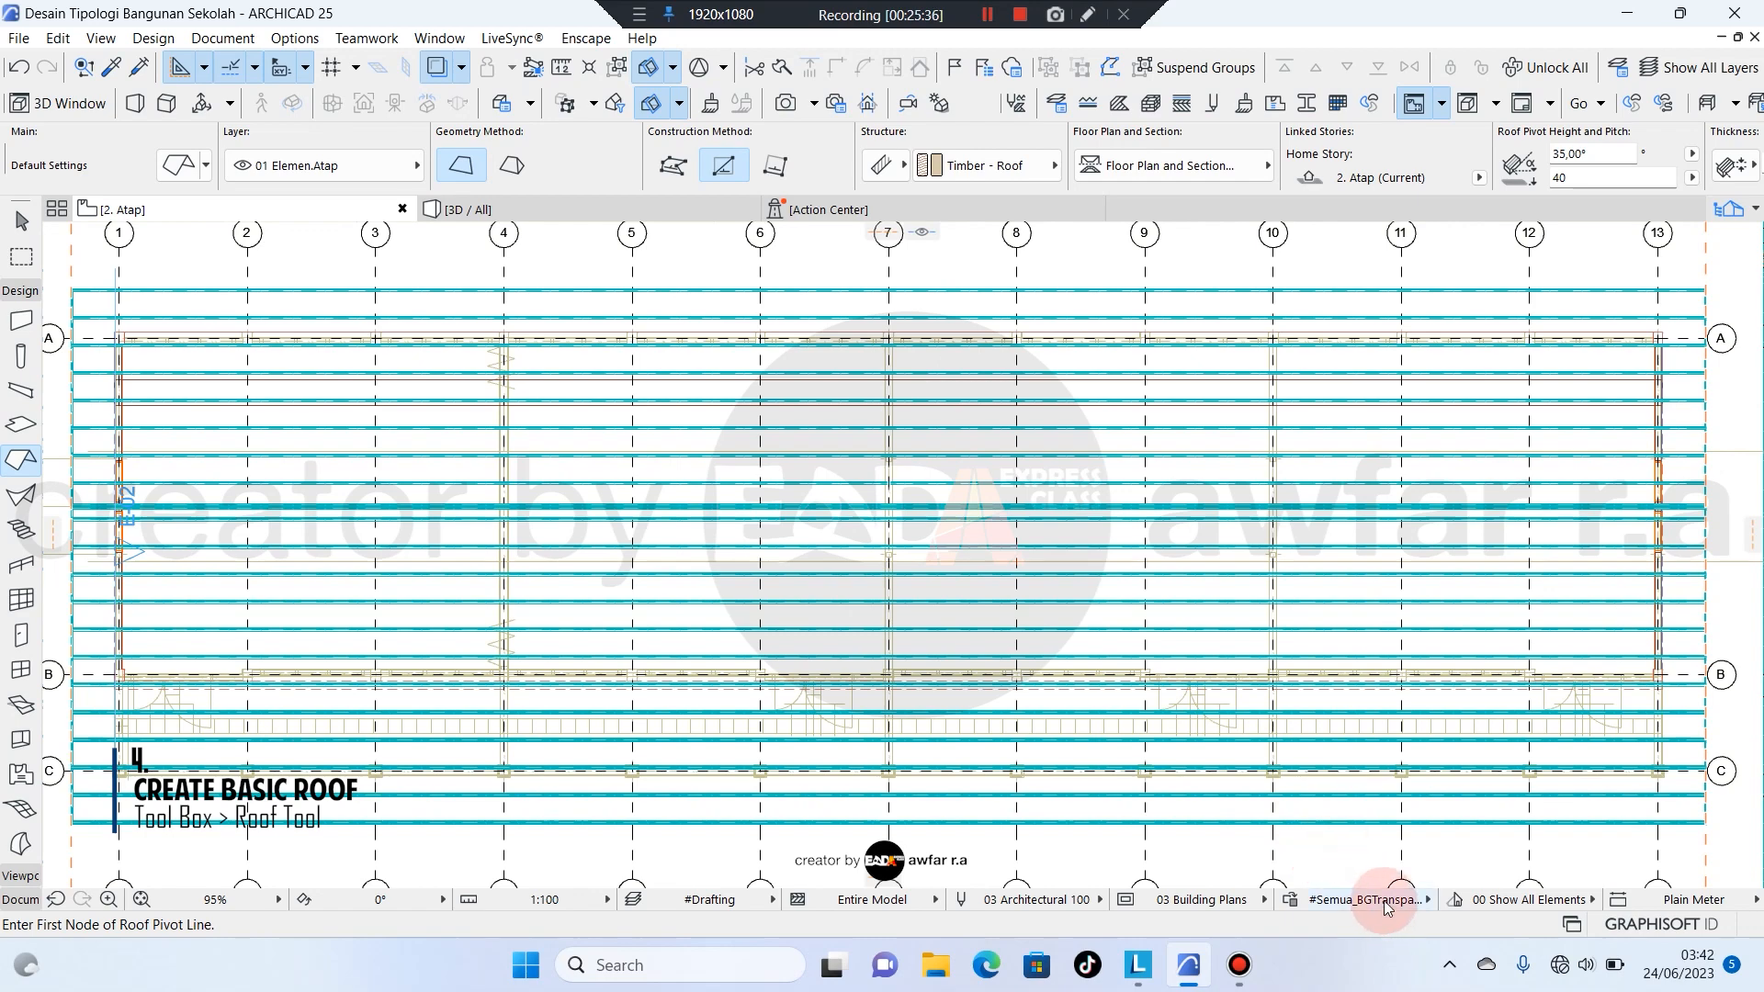
left_click(1388, 908)
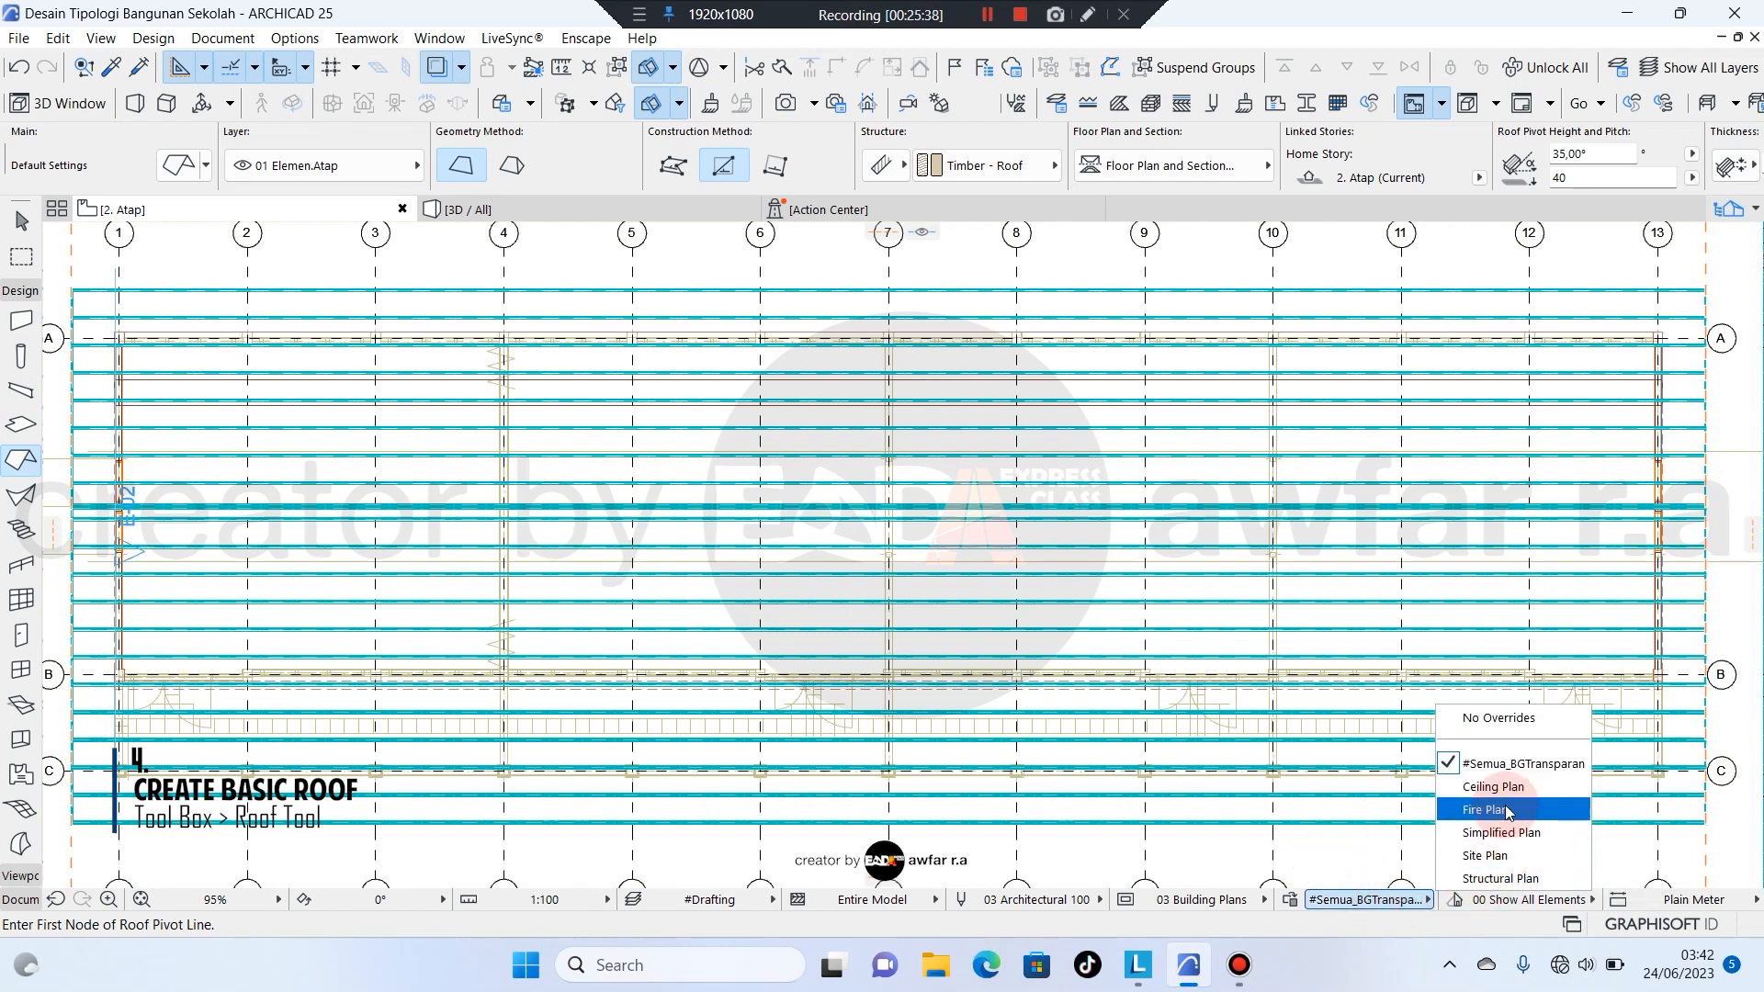
left_click(1509, 857)
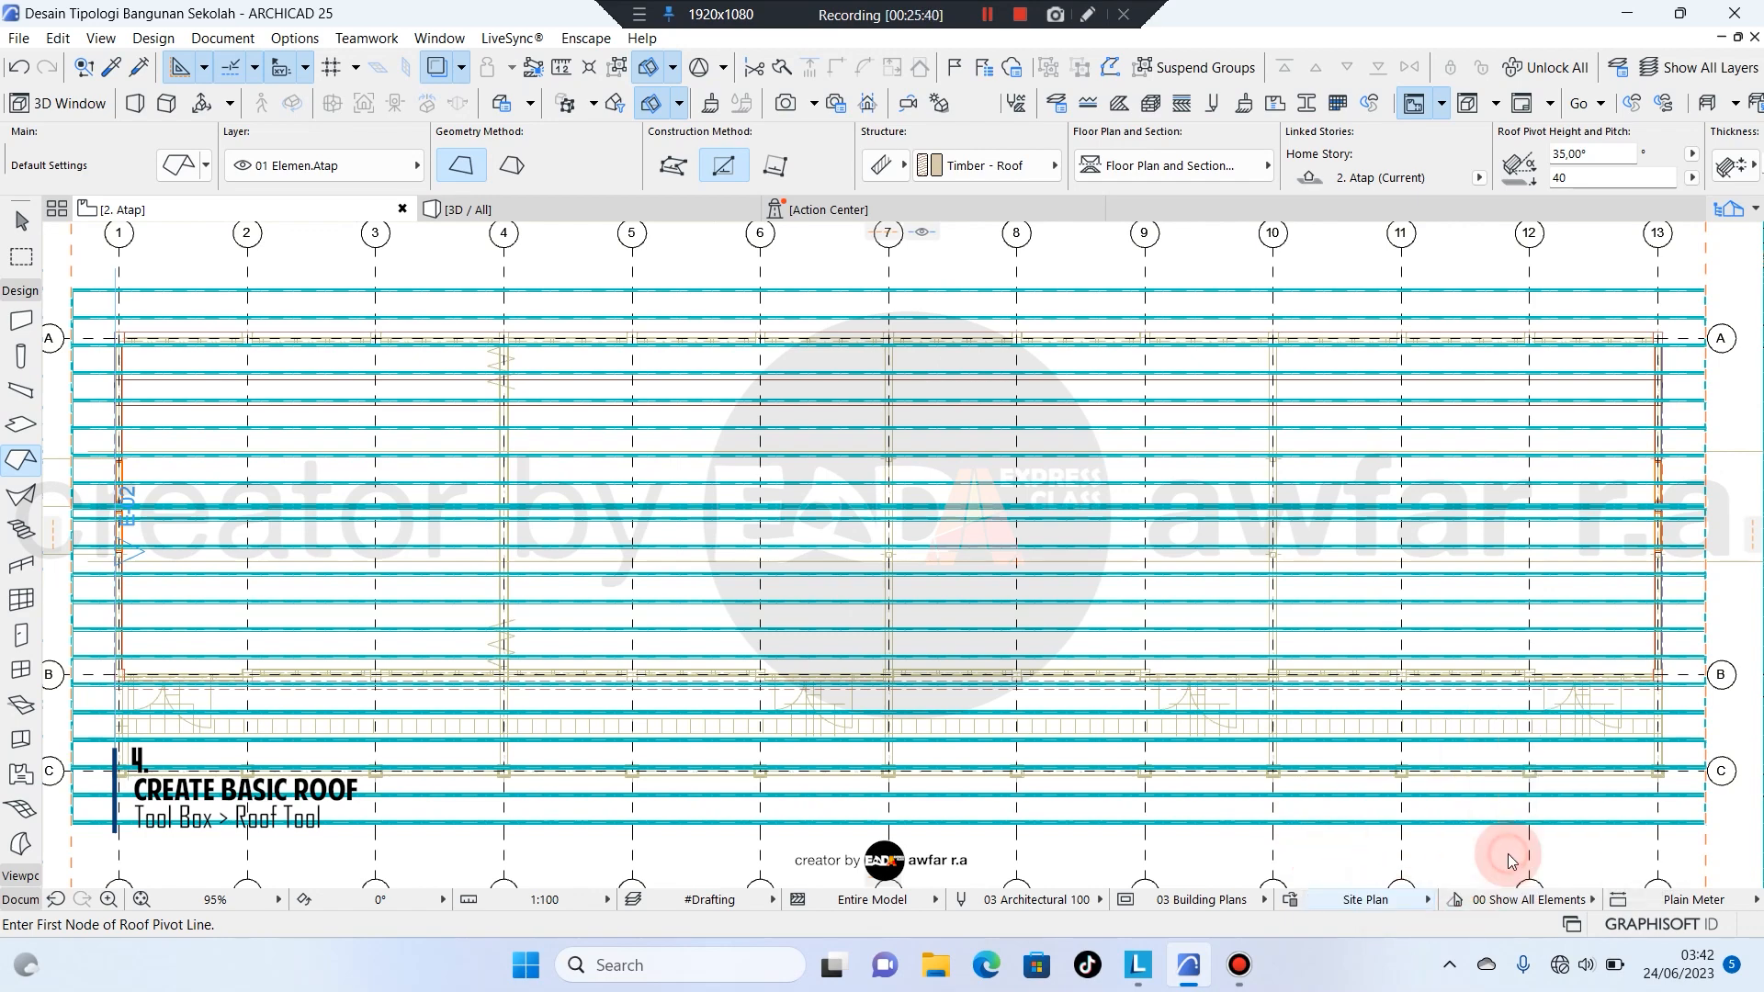
left_click(22, 220)
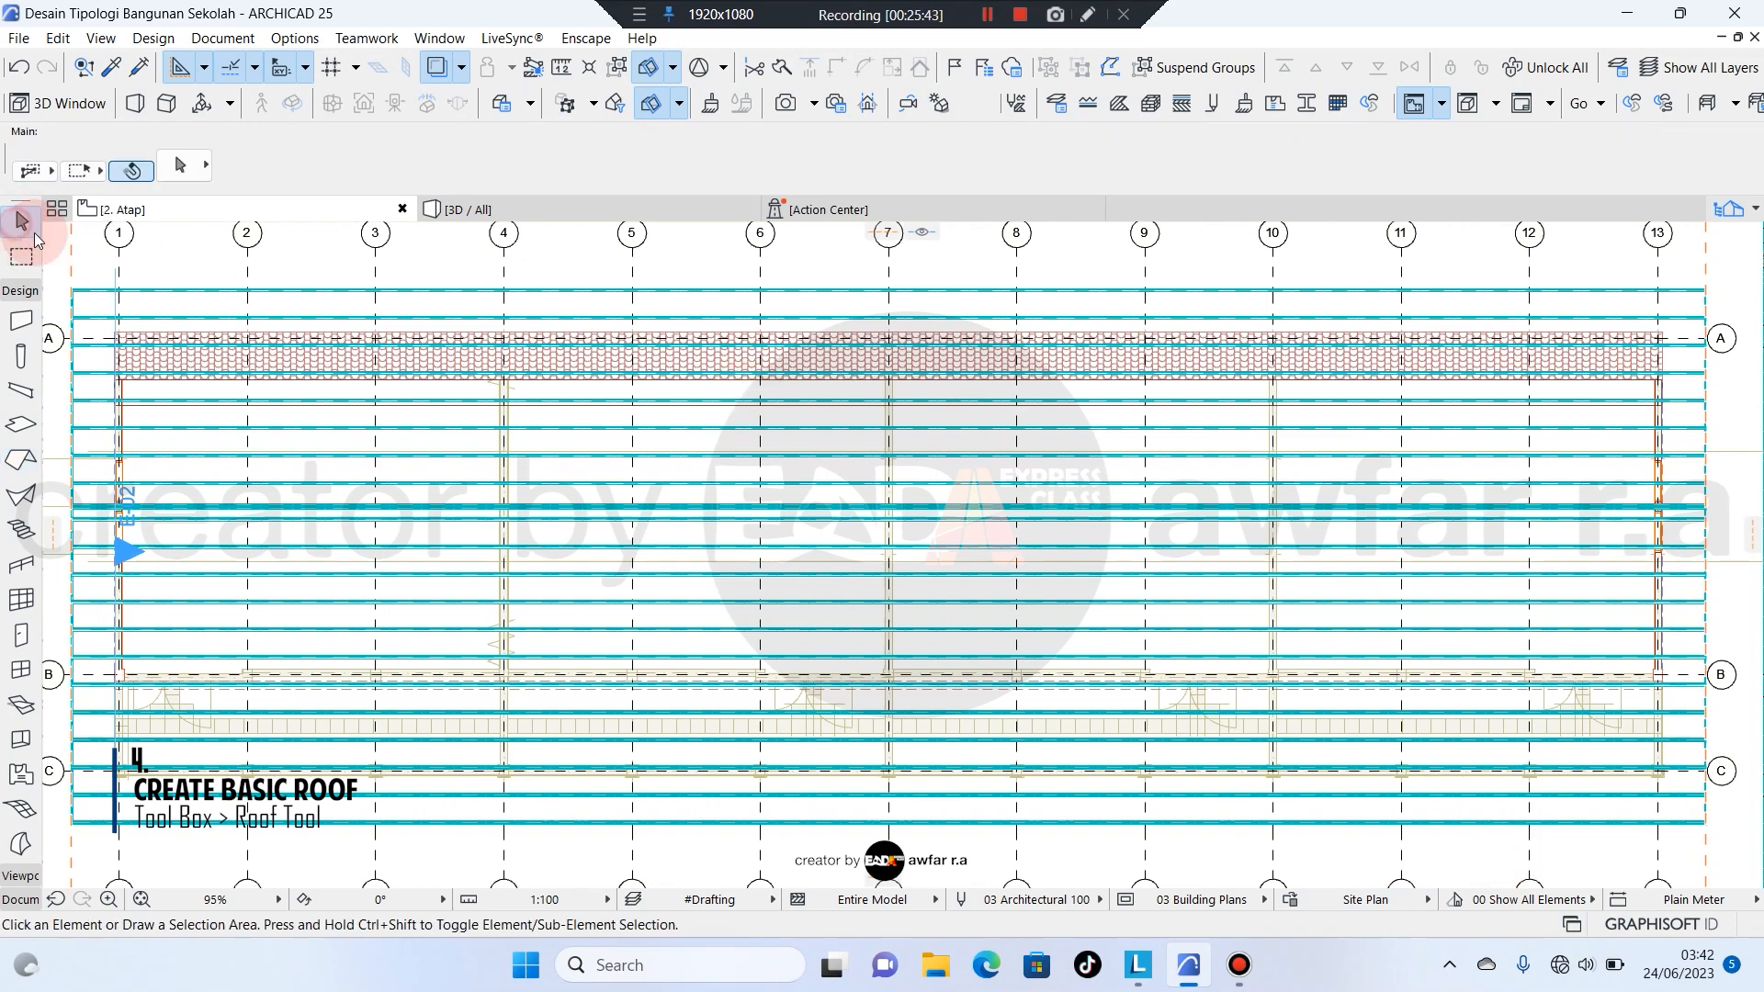
left_click(213, 363)
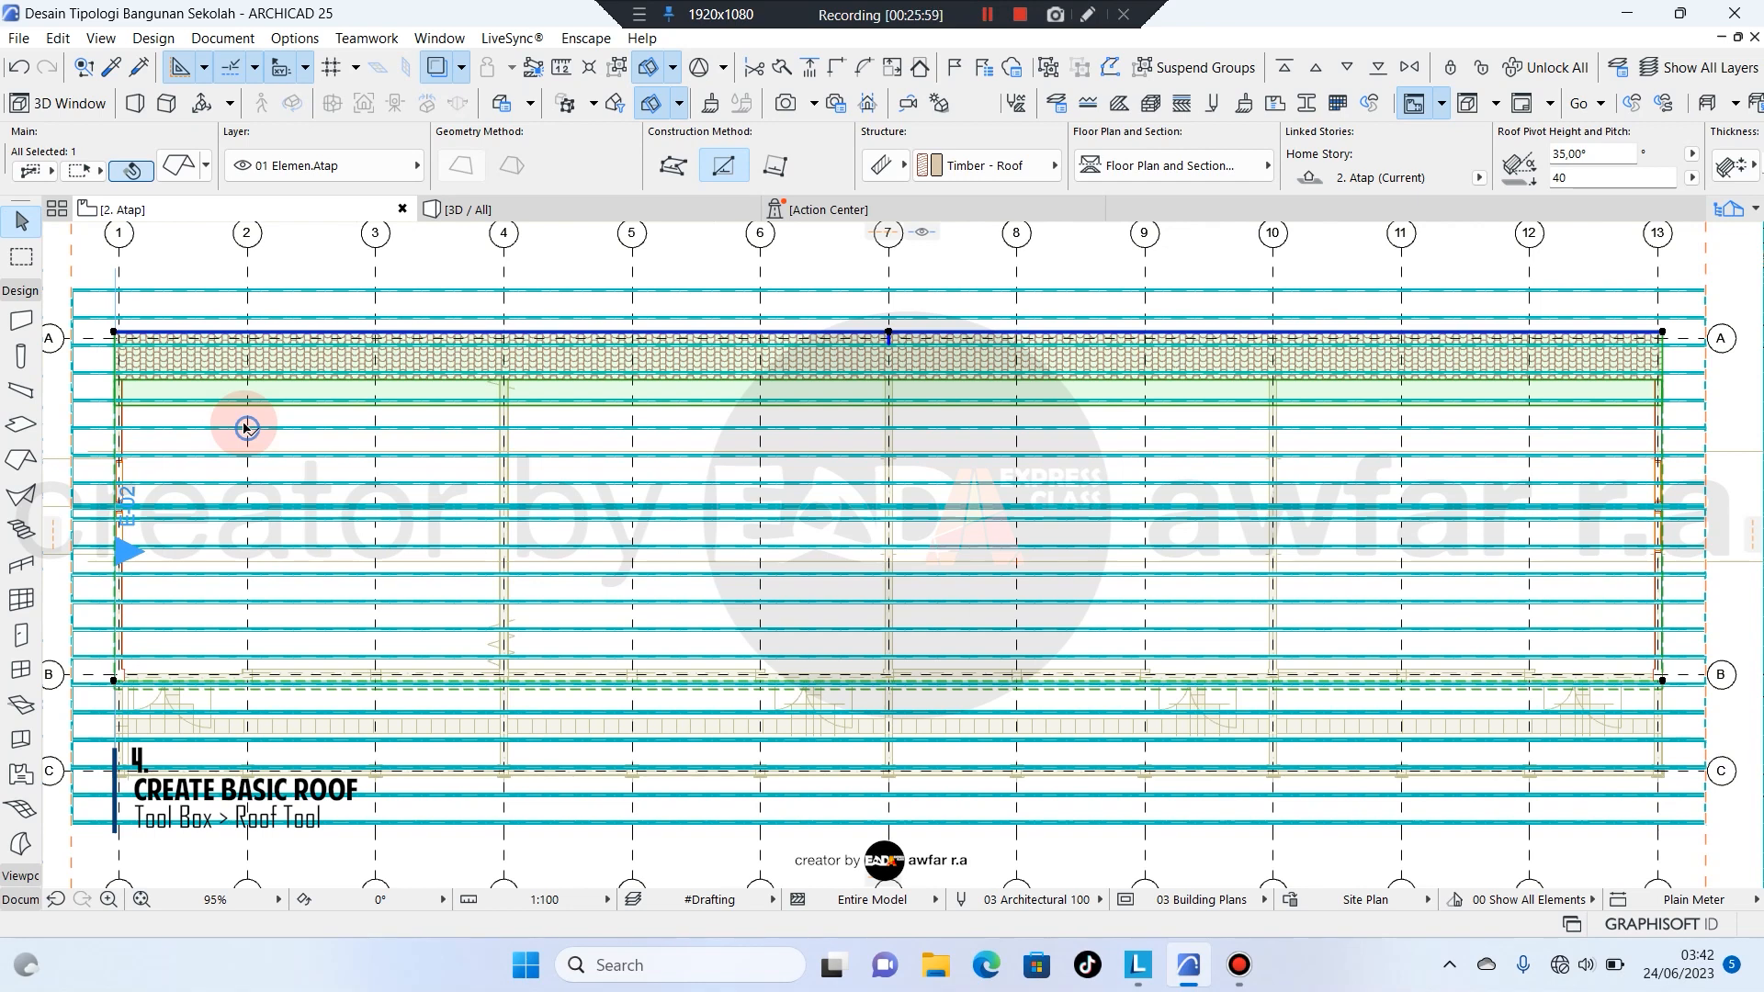
Try to offset the selected roof's edge along grid A outward to the corner of the outermost purlin.
middle_click_drag(317, 362, 403, 401)
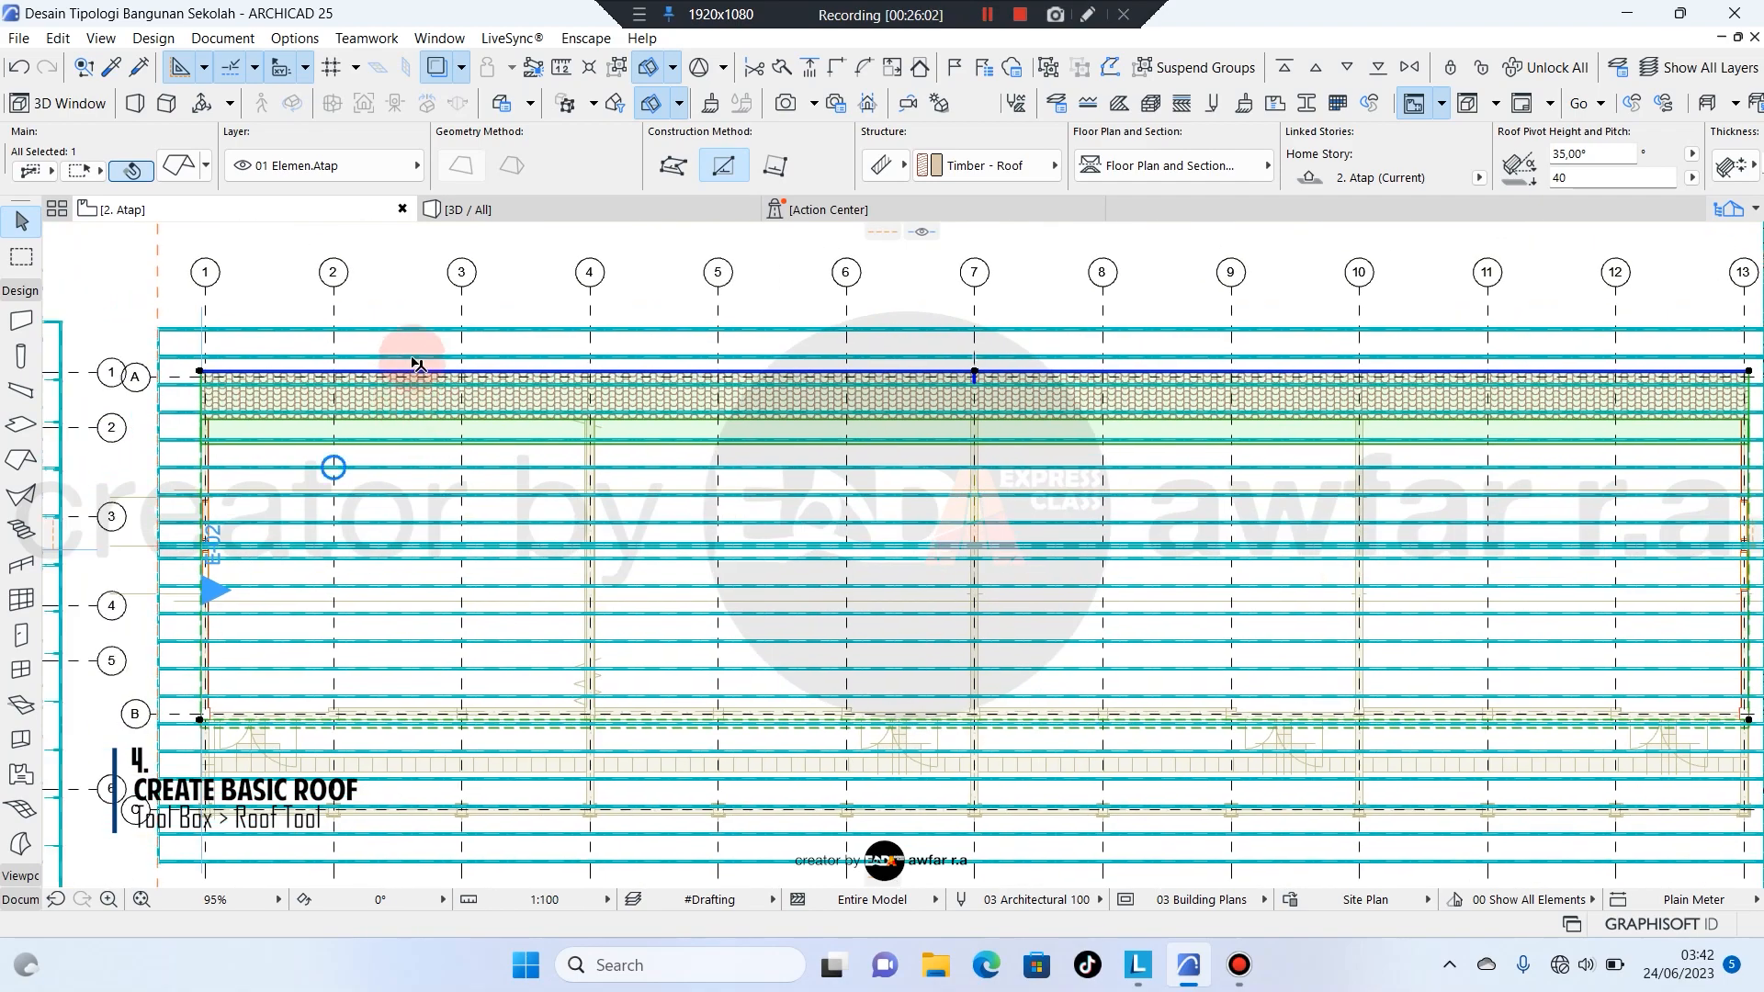
scroll(552, 480, "down", 2)
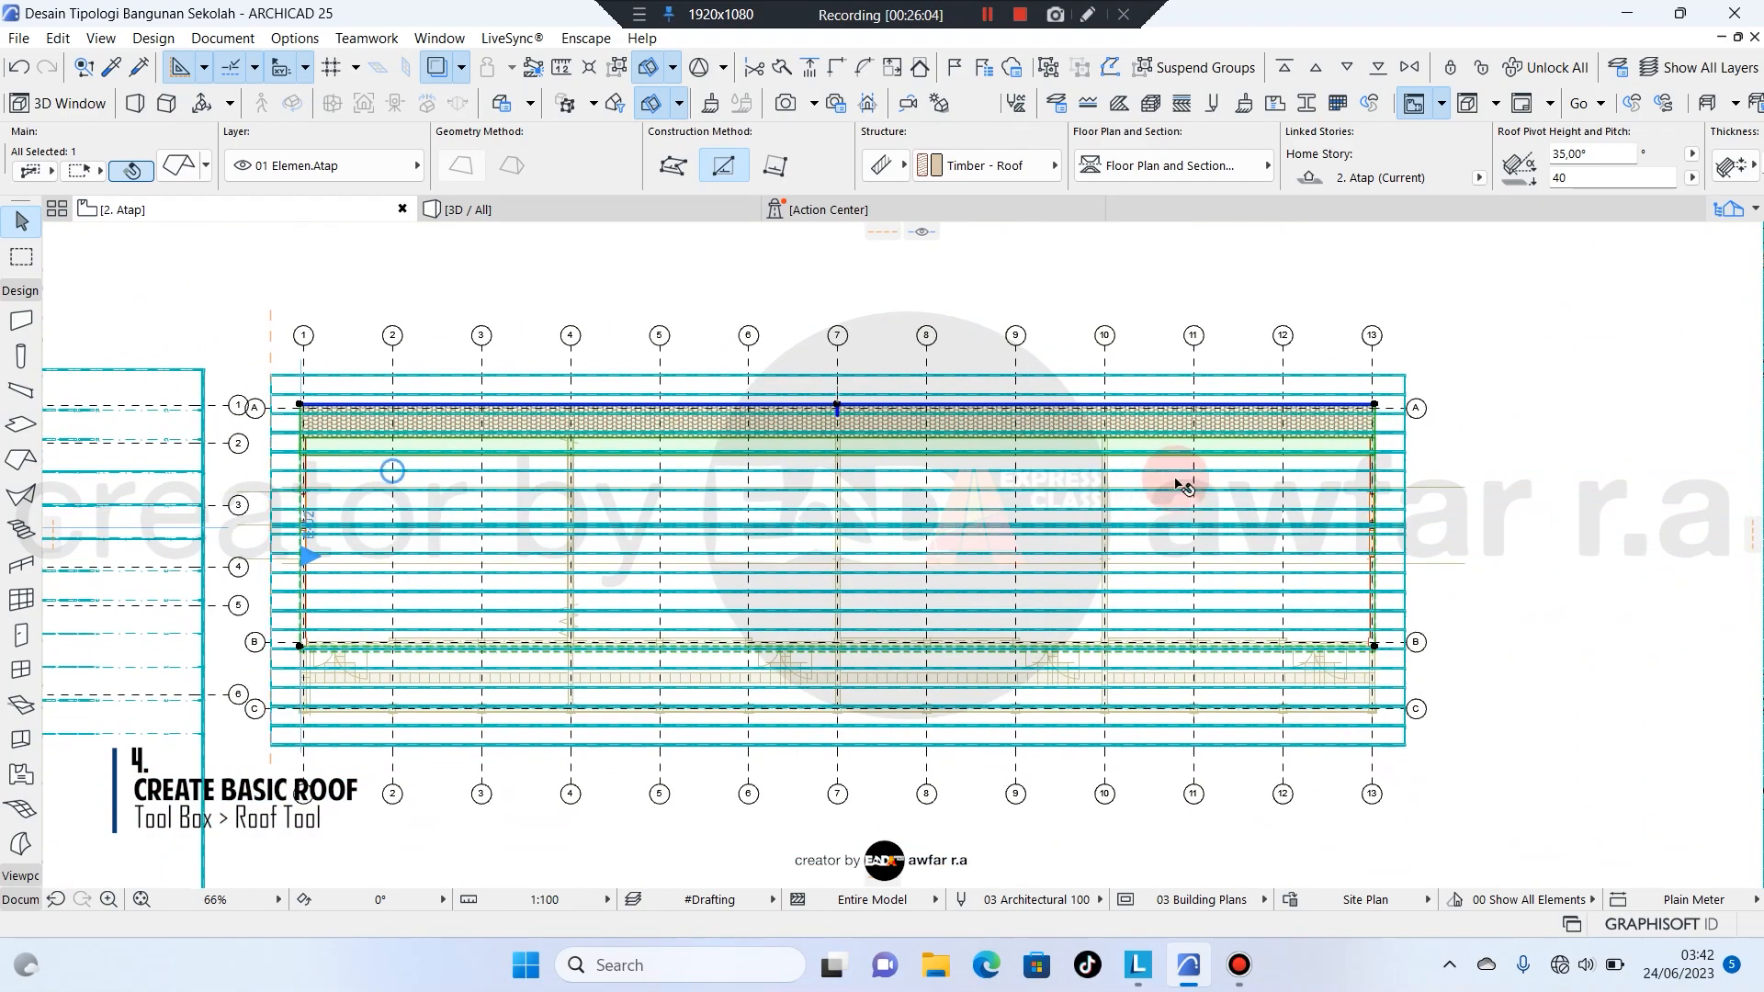
scroll(1369, 490, "up", 2)
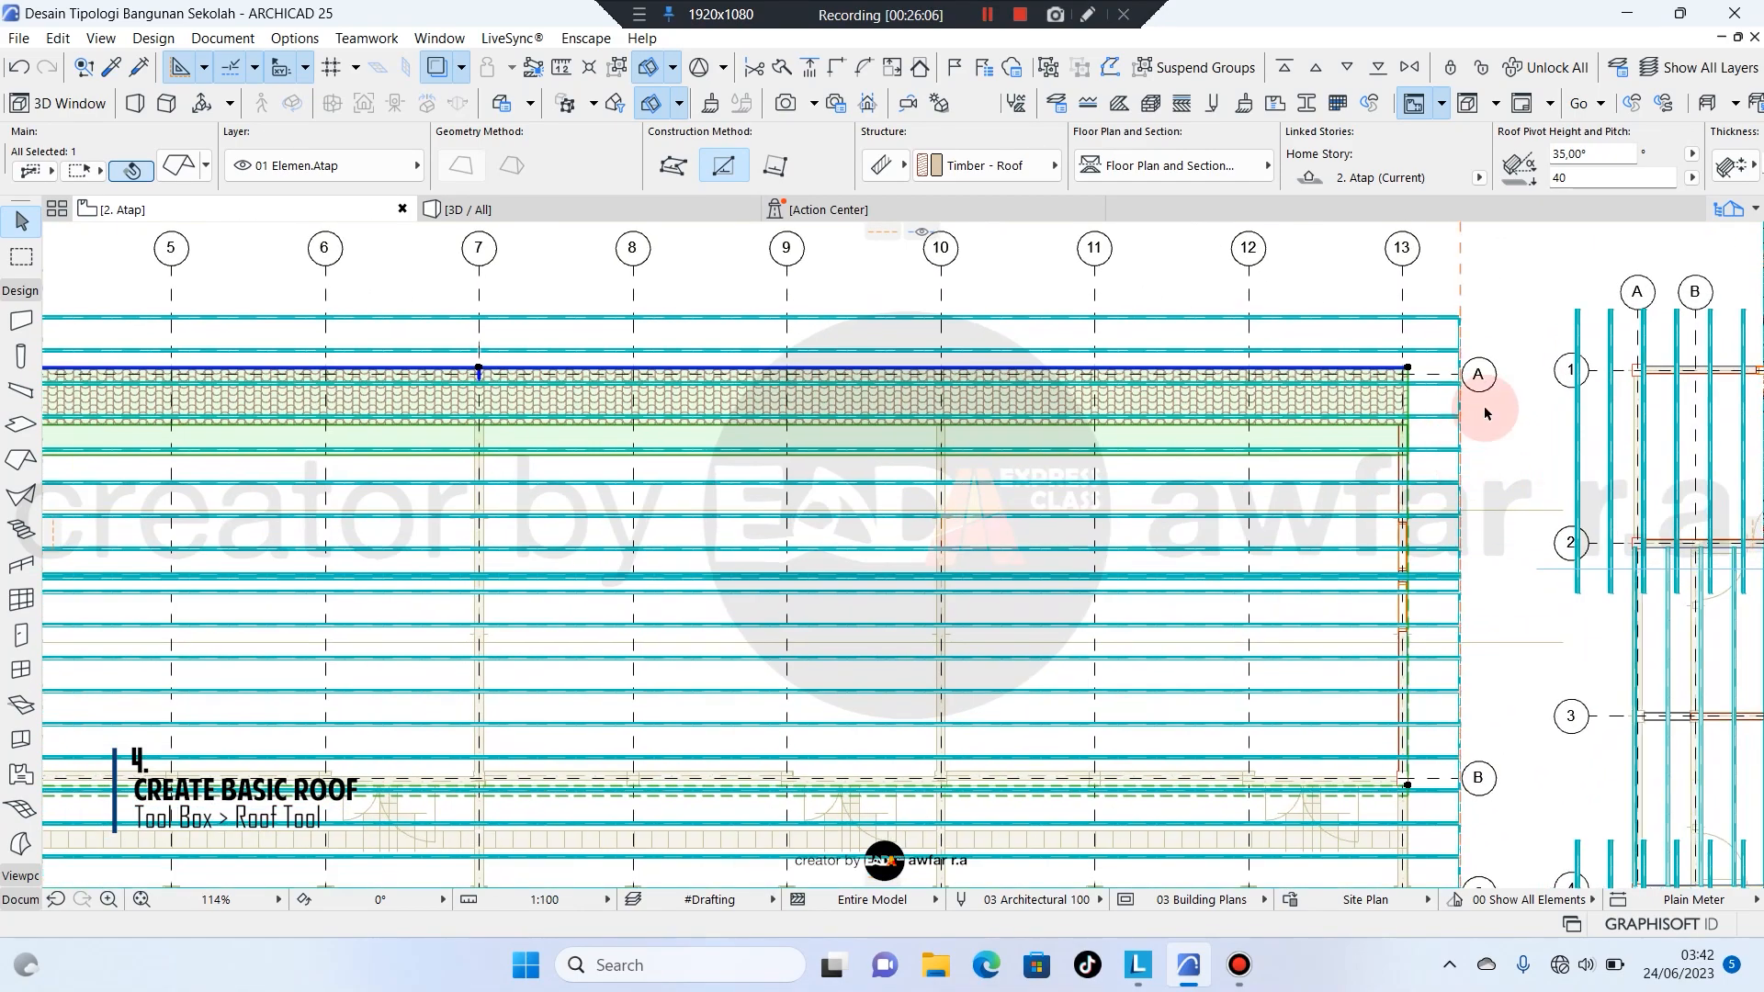
scroll(1470, 400, "down", 2)
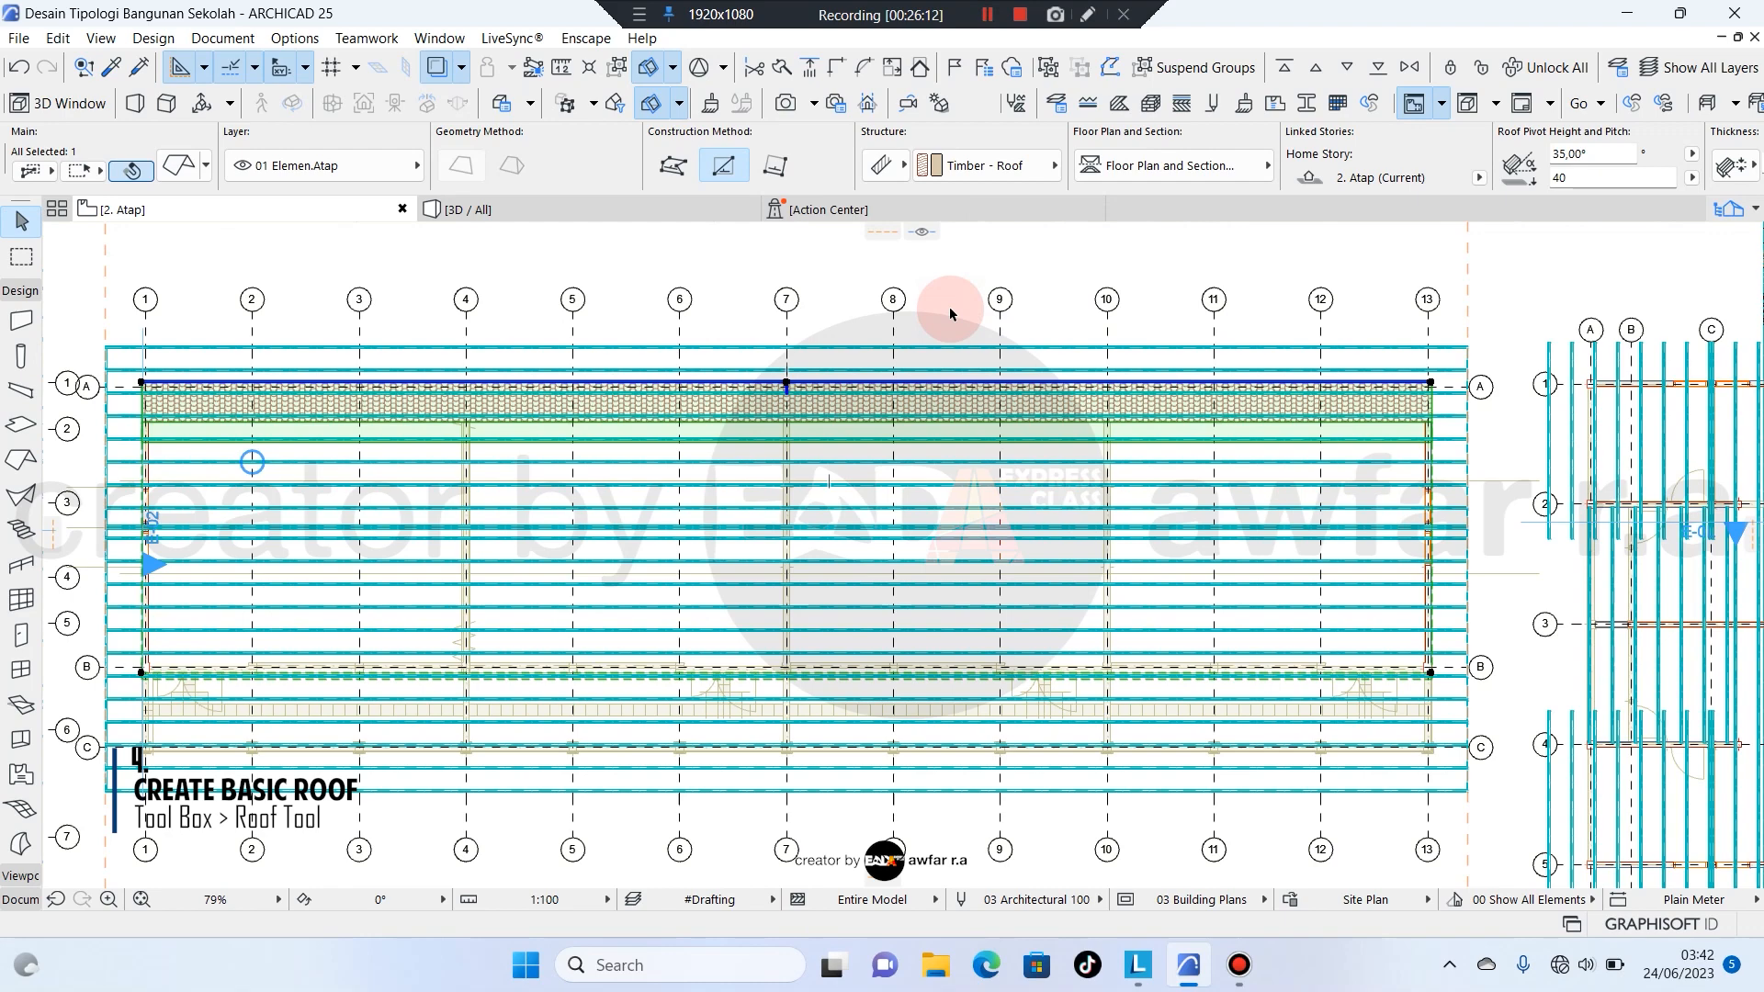
middle_click_drag(879, 436, 919, 430)
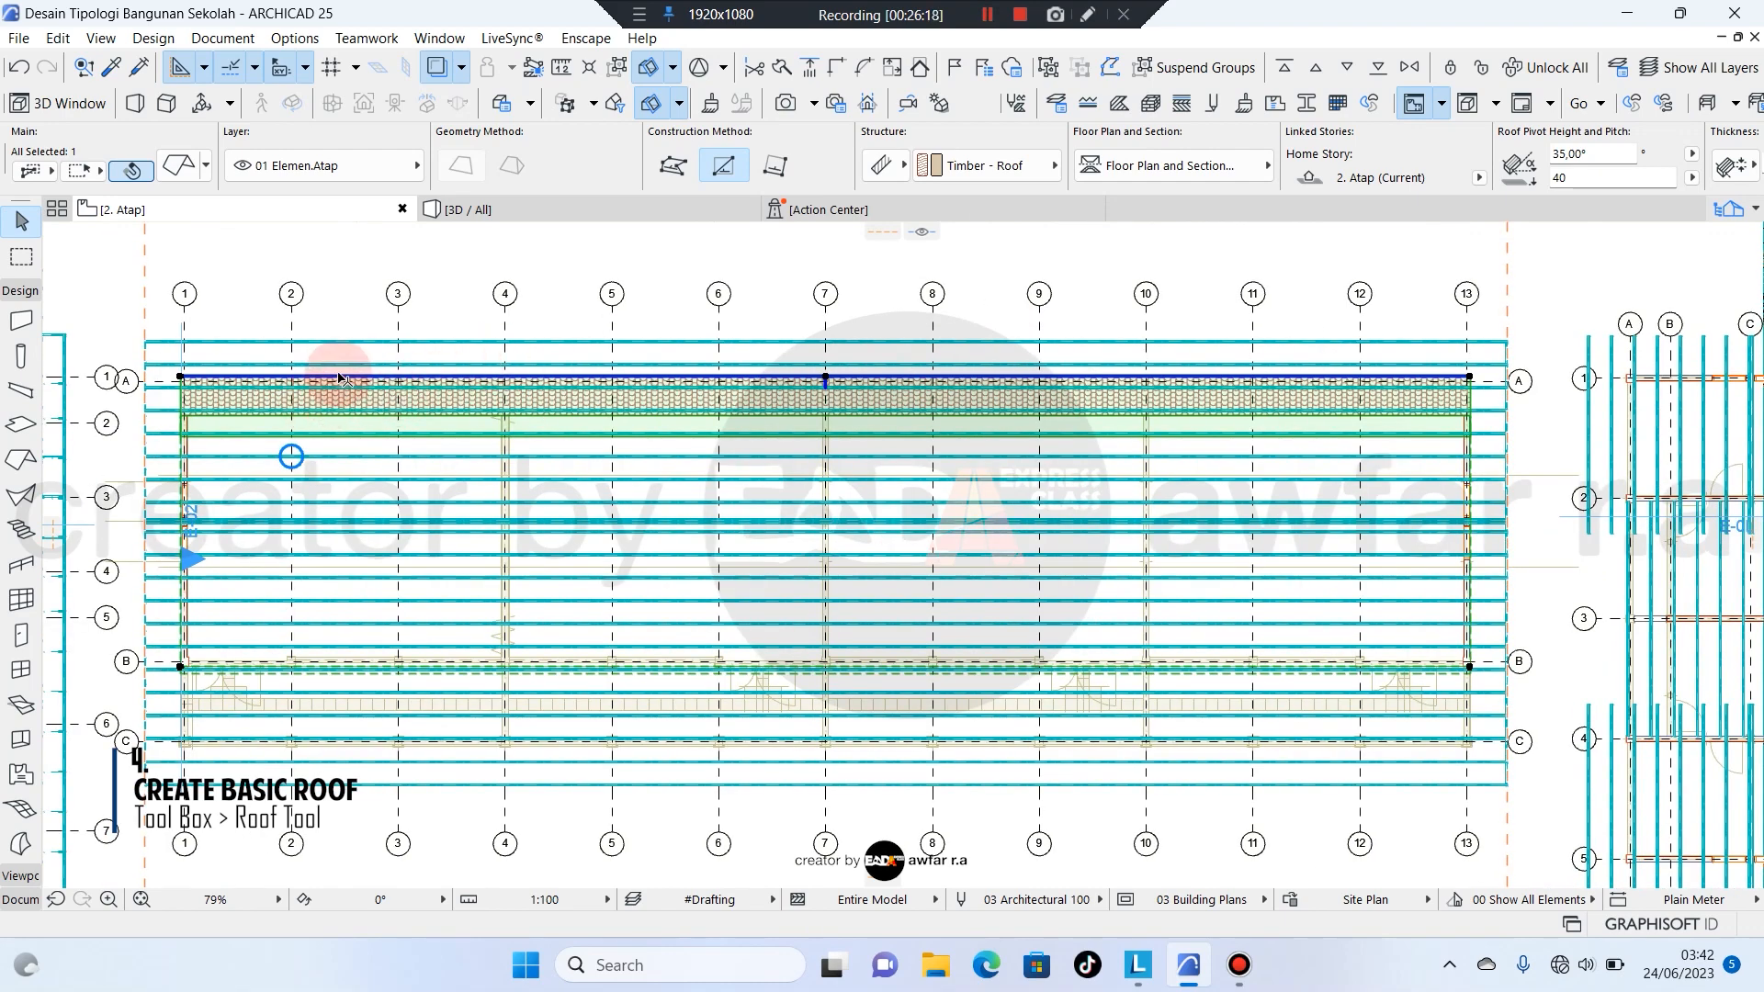
scroll(266, 372, "up", 7)
left_click(306, 374)
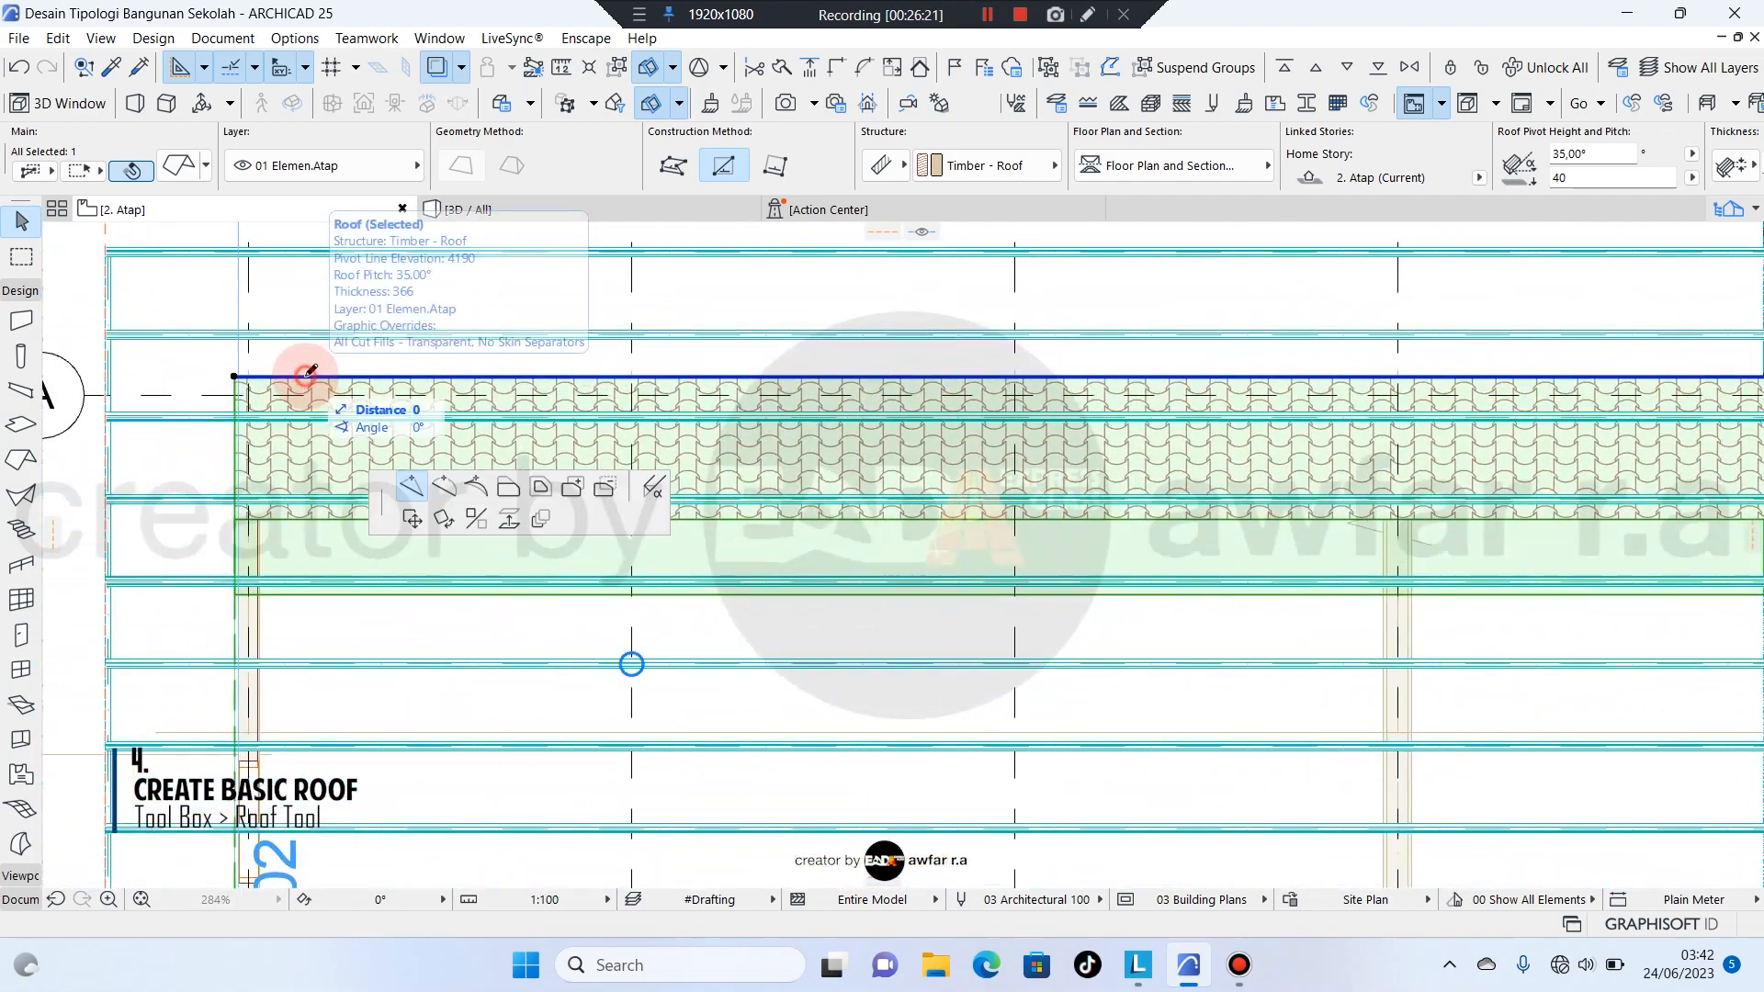
left_click(182, 239)
middle_click_drag(281, 228, 294, 413)
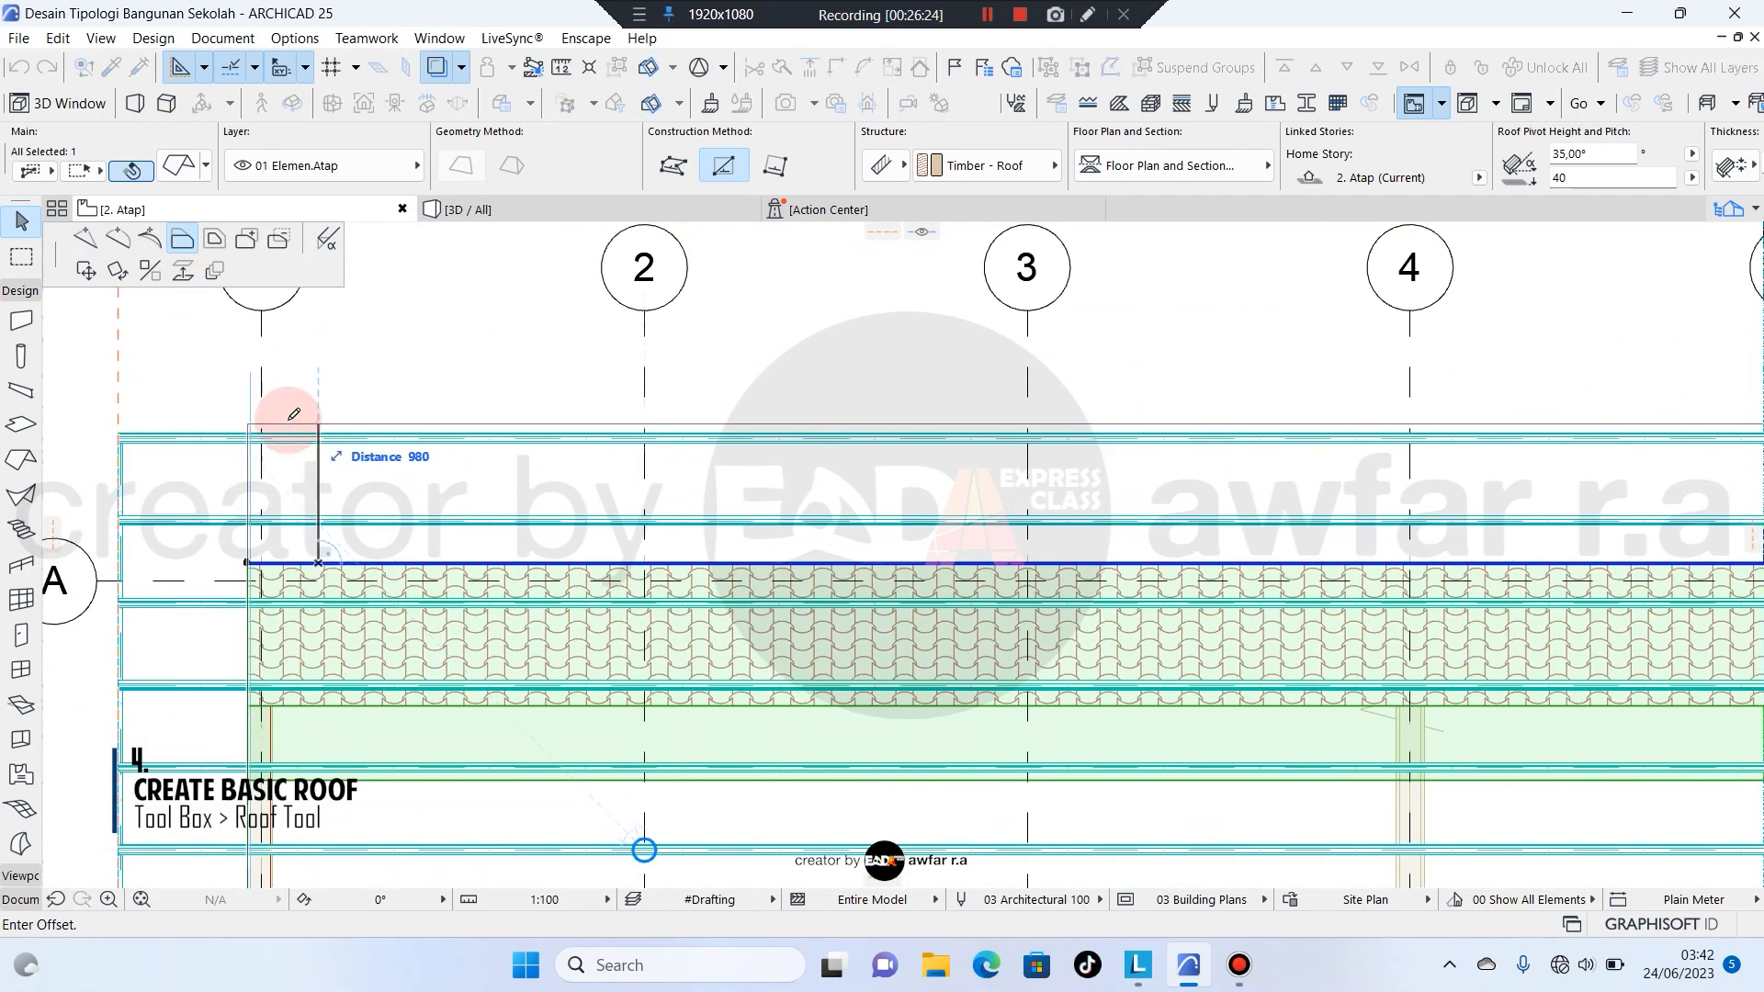
scroll(117, 428, "up", 10)
left_click(200, 448)
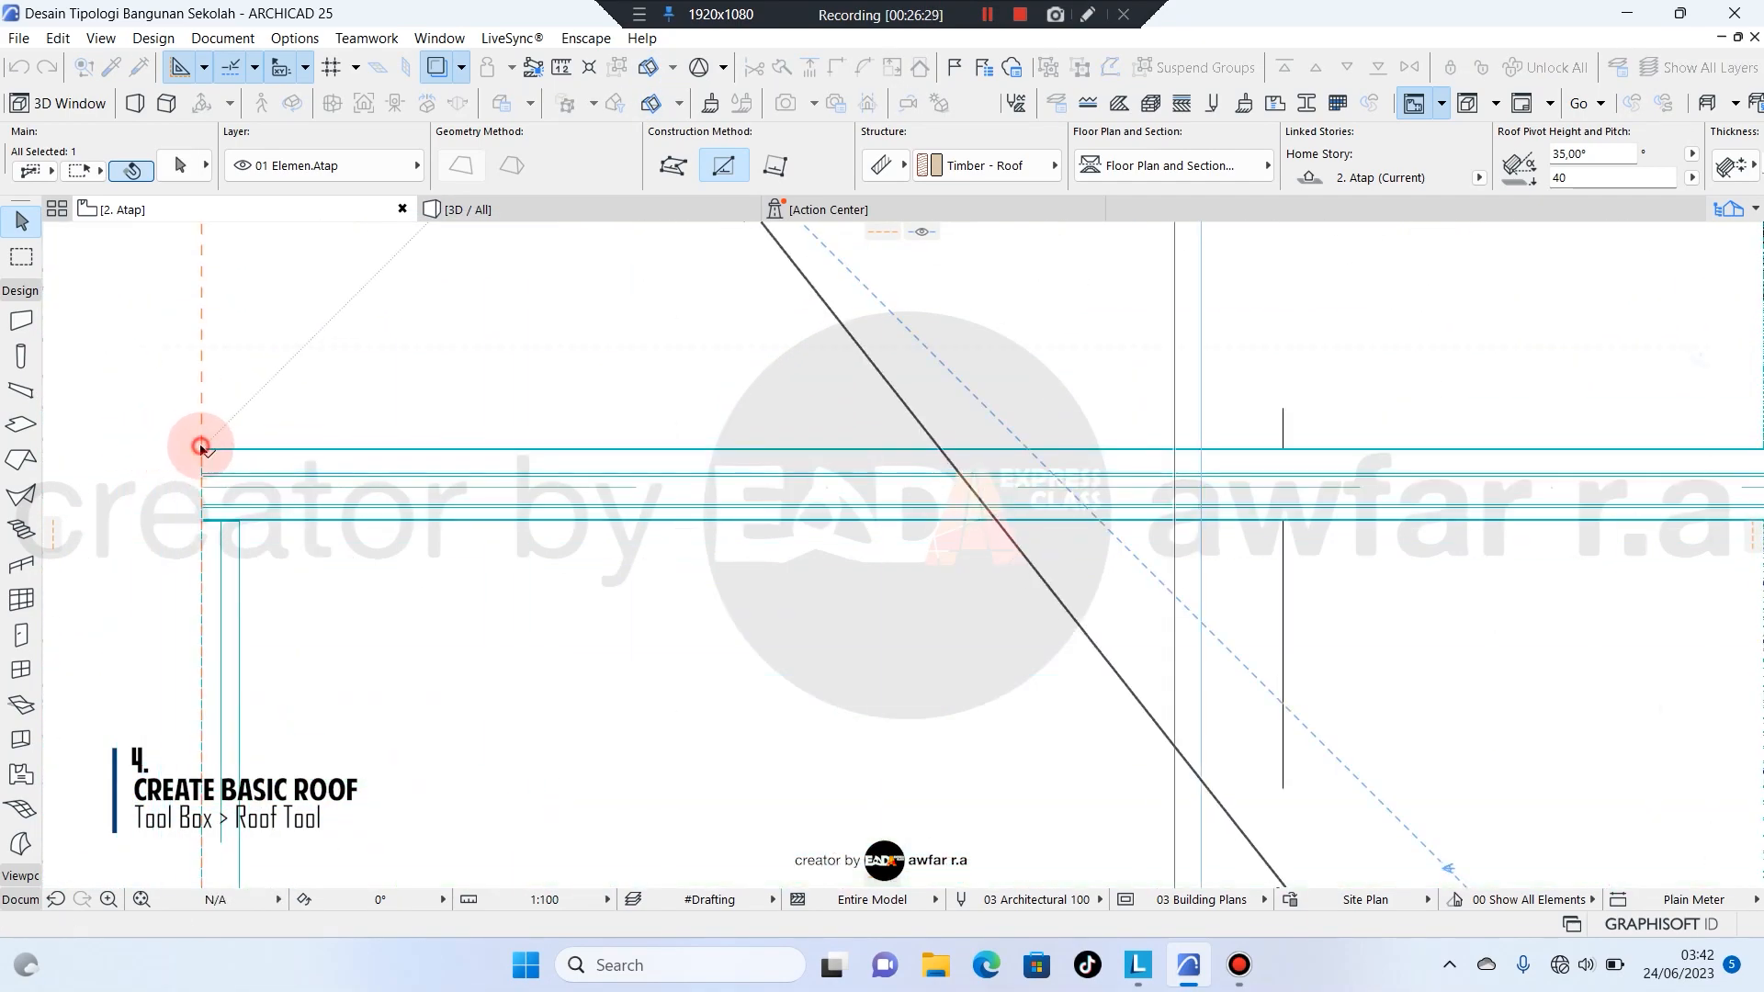
scroll(421, 472, "down", 10)
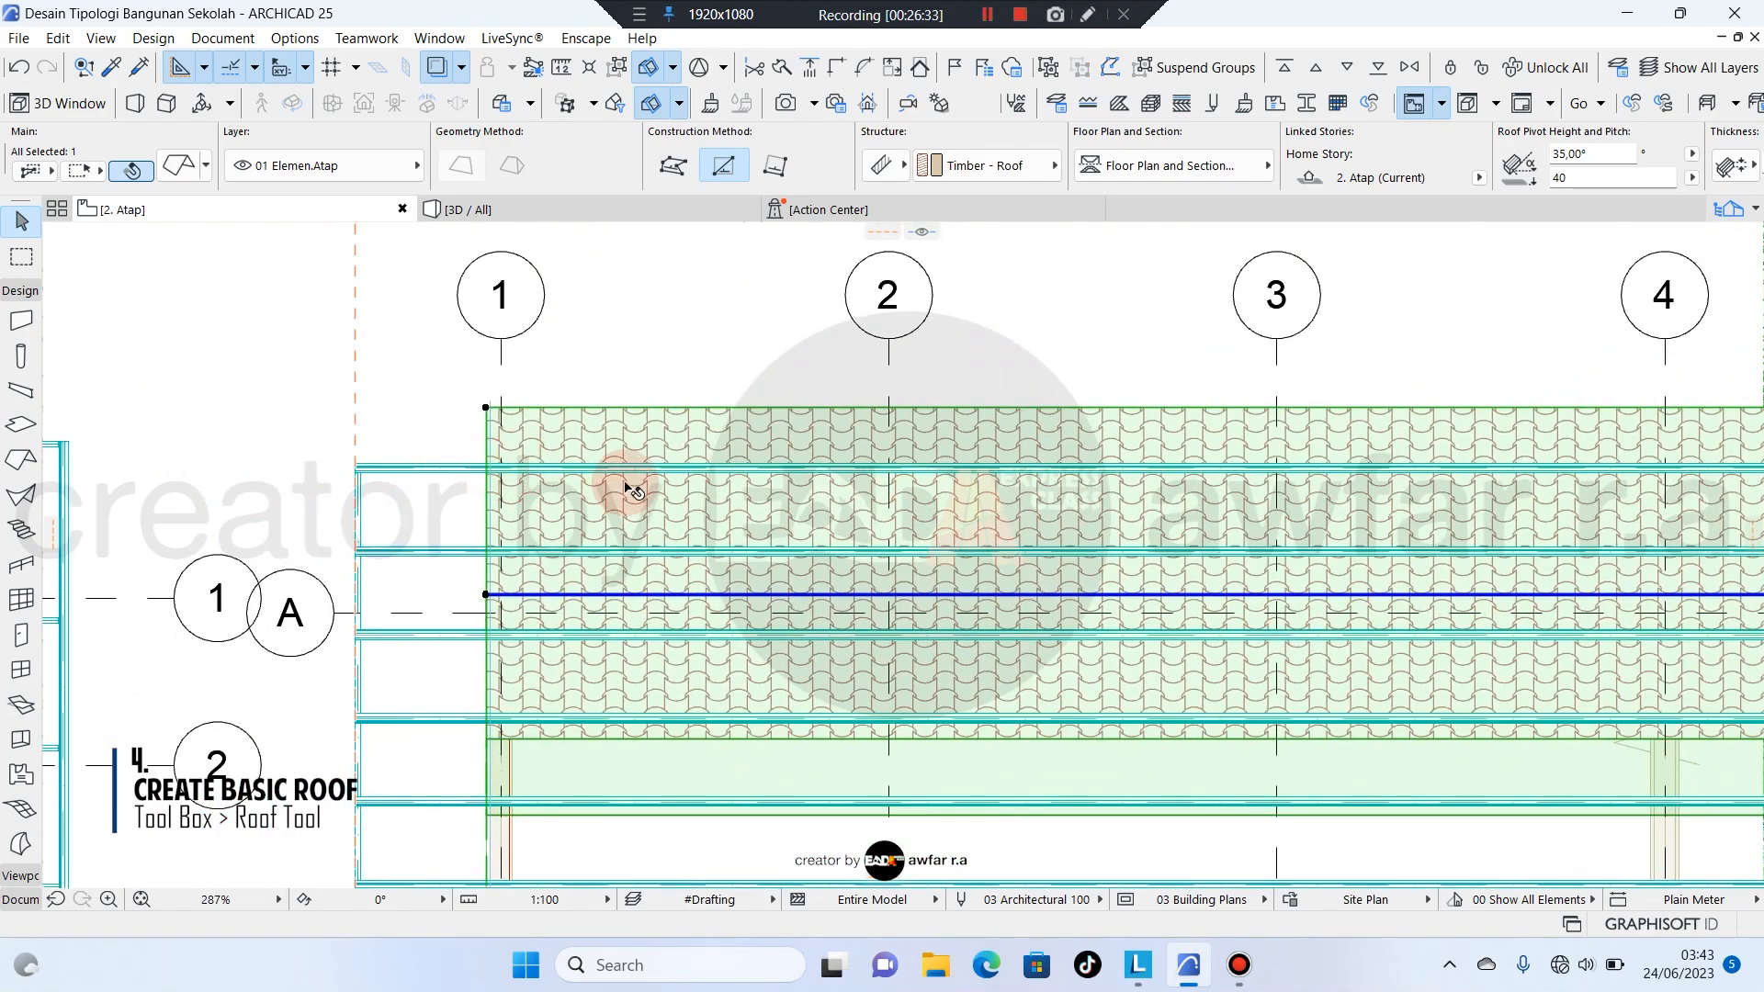
Undo the last roof edit and offset the roof's edge along grid A outward to the outermost purlin.
left_click(610, 595)
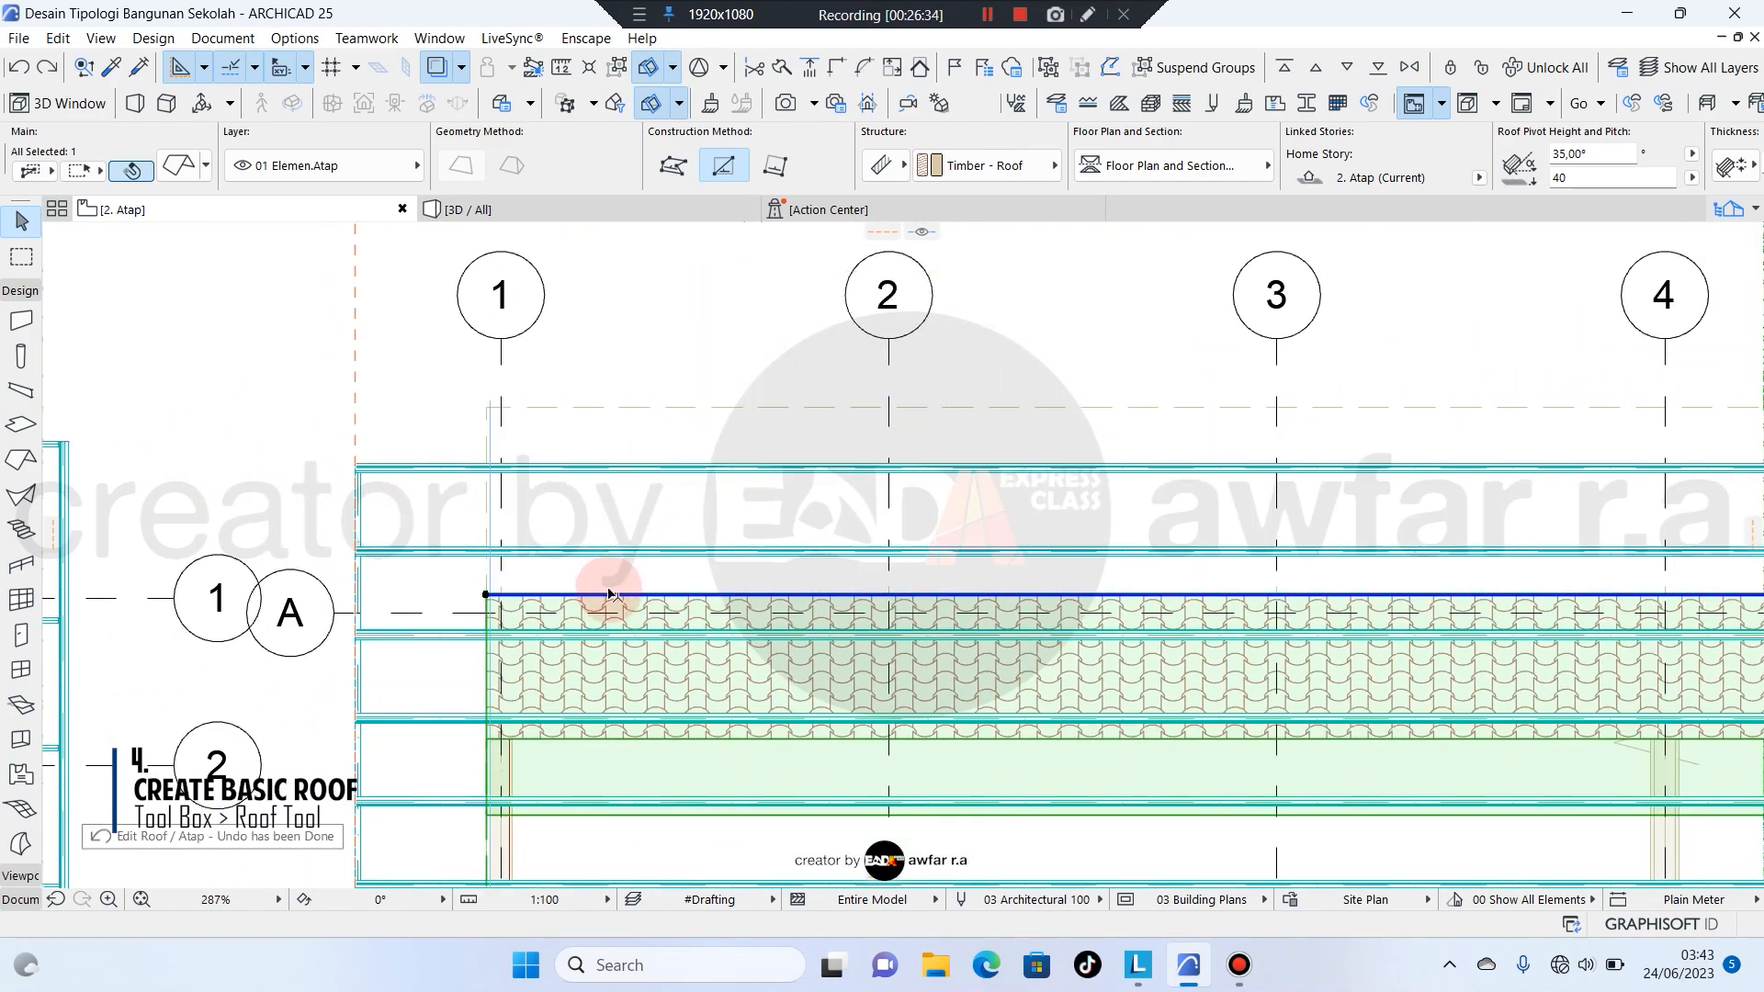
left_click(611, 456)
scroll(567, 552, "down", 3)
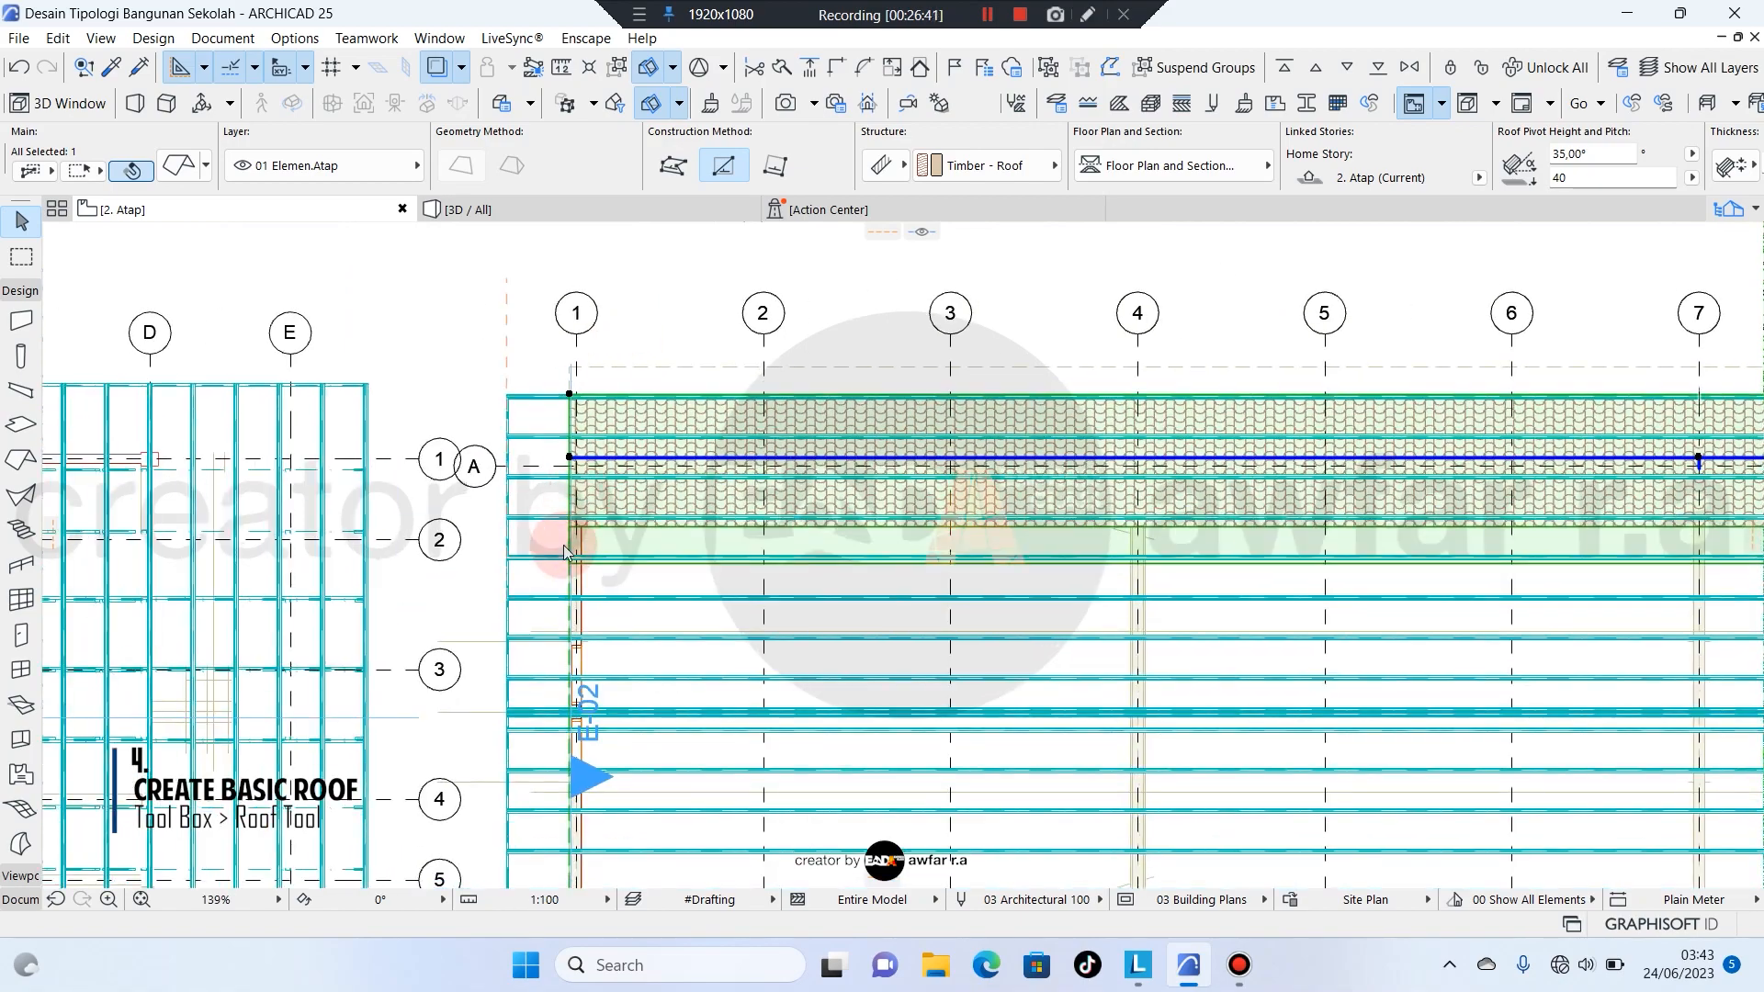
Offset the roof's edge at grid 1 outward to the ends of the purlins.
scroll(564, 550, "up", 7)
left_click(602, 484)
left_click(278, 477)
scroll(125, 476, "down", 3)
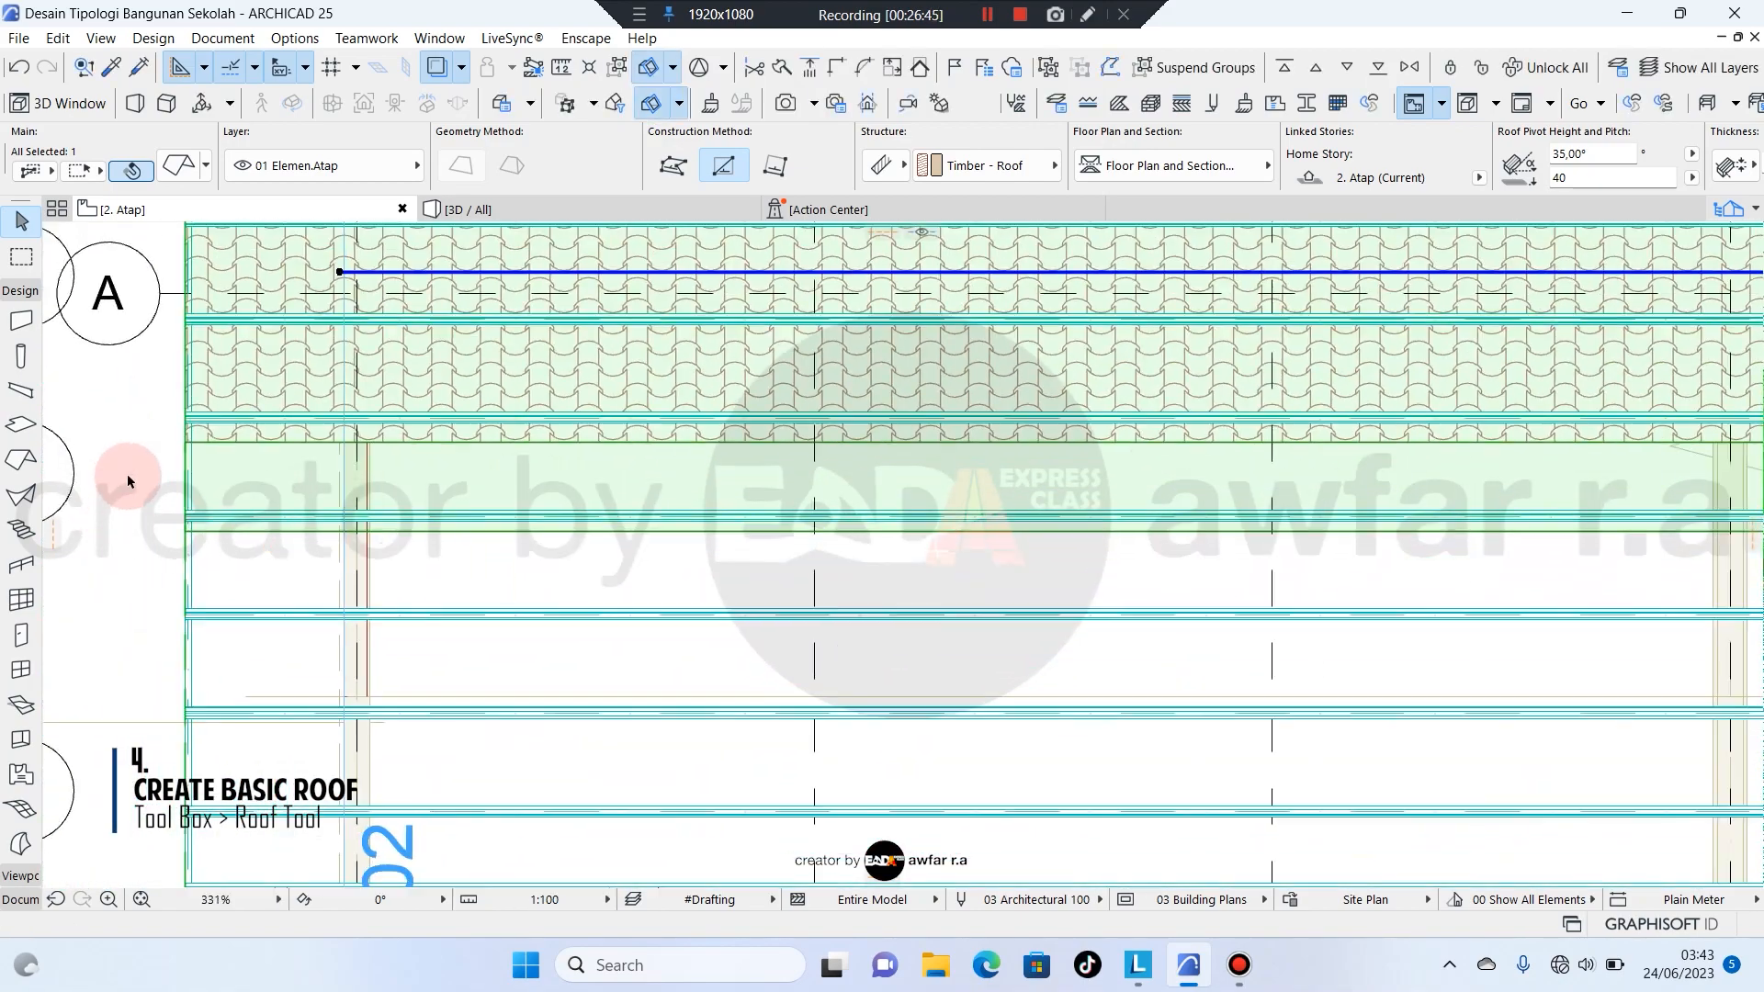
Offset the roof's edge at grid 13 outward to the ends of the purlins.
scroll(127, 476, "down", 5)
scroll(1479, 527, "up", 6)
middle_click_drag(1535, 615, 1254, 607)
left_click(1258, 550)
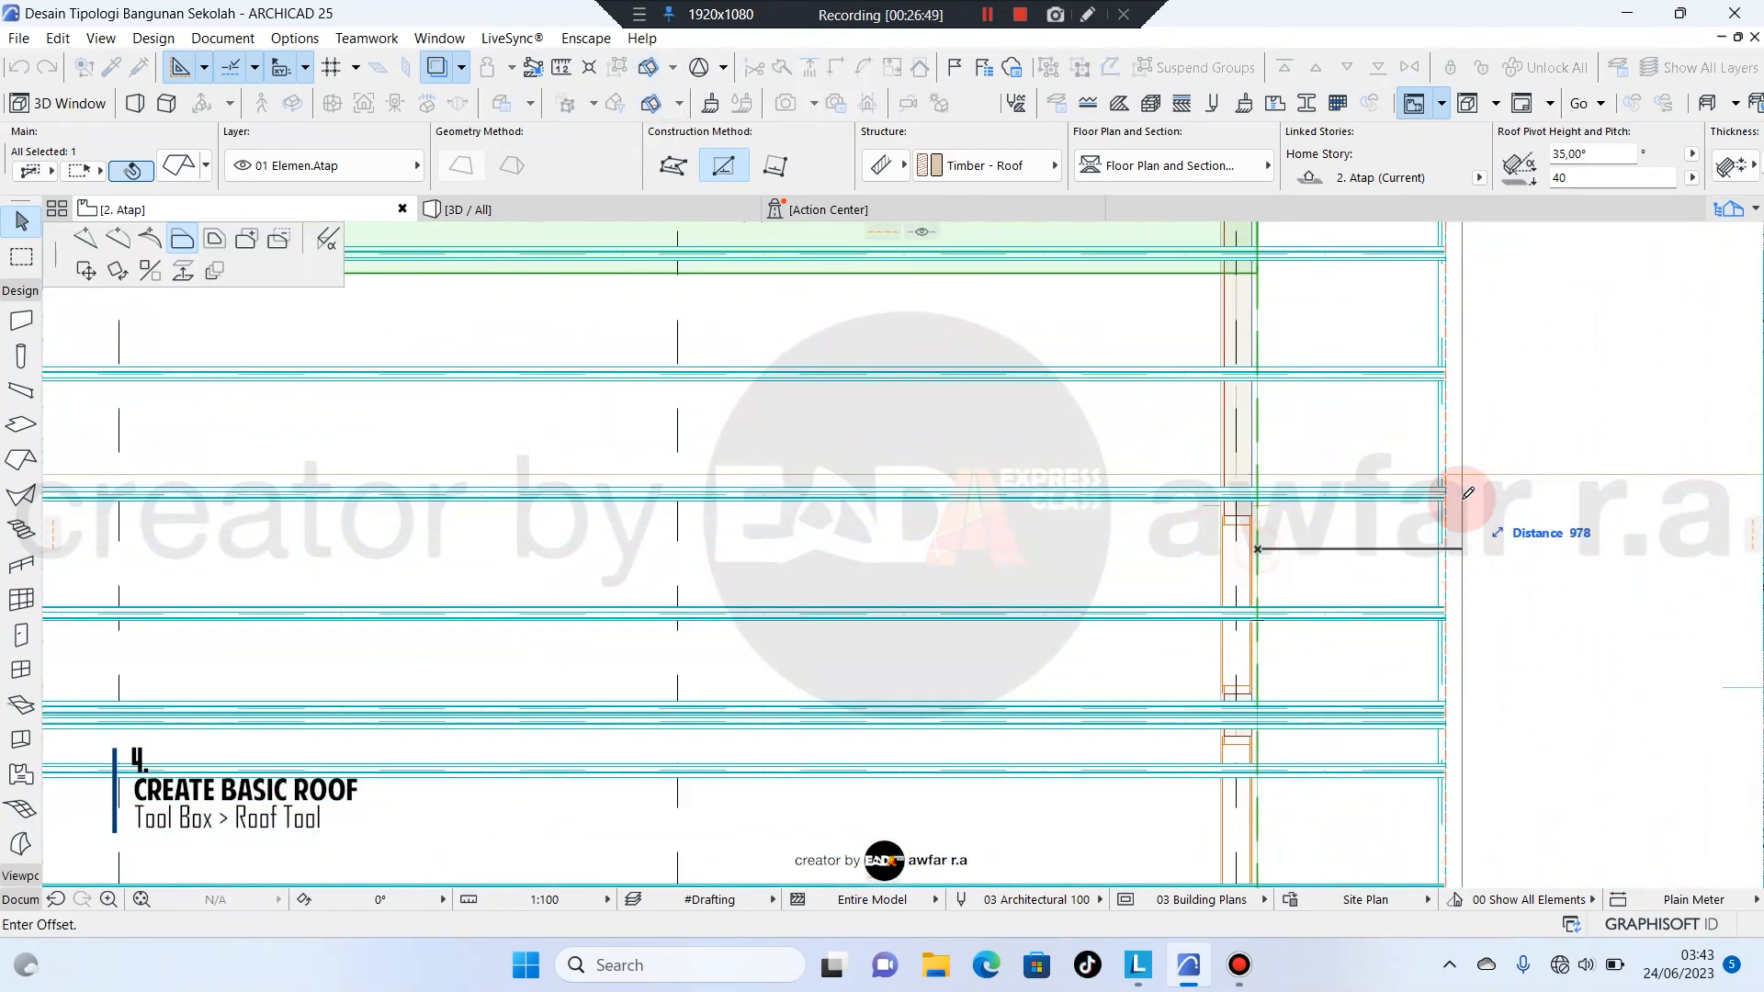
left_click(1465, 501)
Offset the roof's edge along grid B inward by 3625 to the building's ridge line and deselect the roof.
scroll(1454, 515, "down", 3)
scroll(1496, 716, "up", 3)
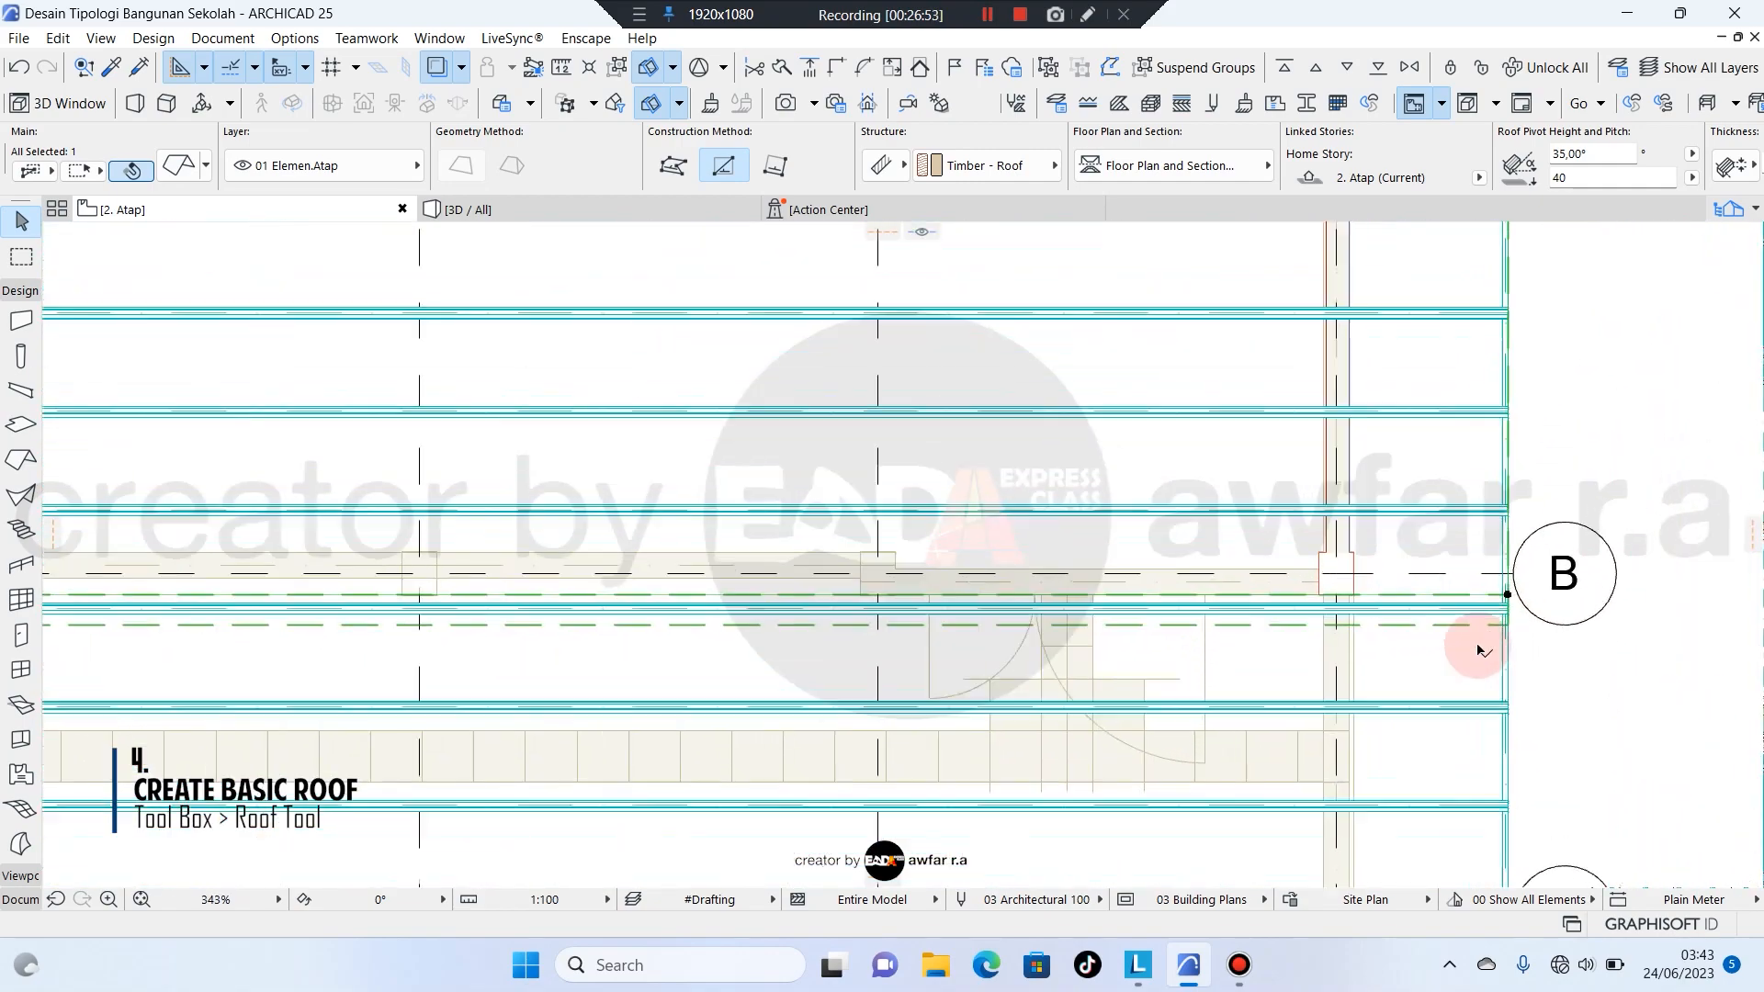
scroll(1480, 648, "up", 3)
left_click(1434, 511)
scroll(1397, 565, "up", 6)
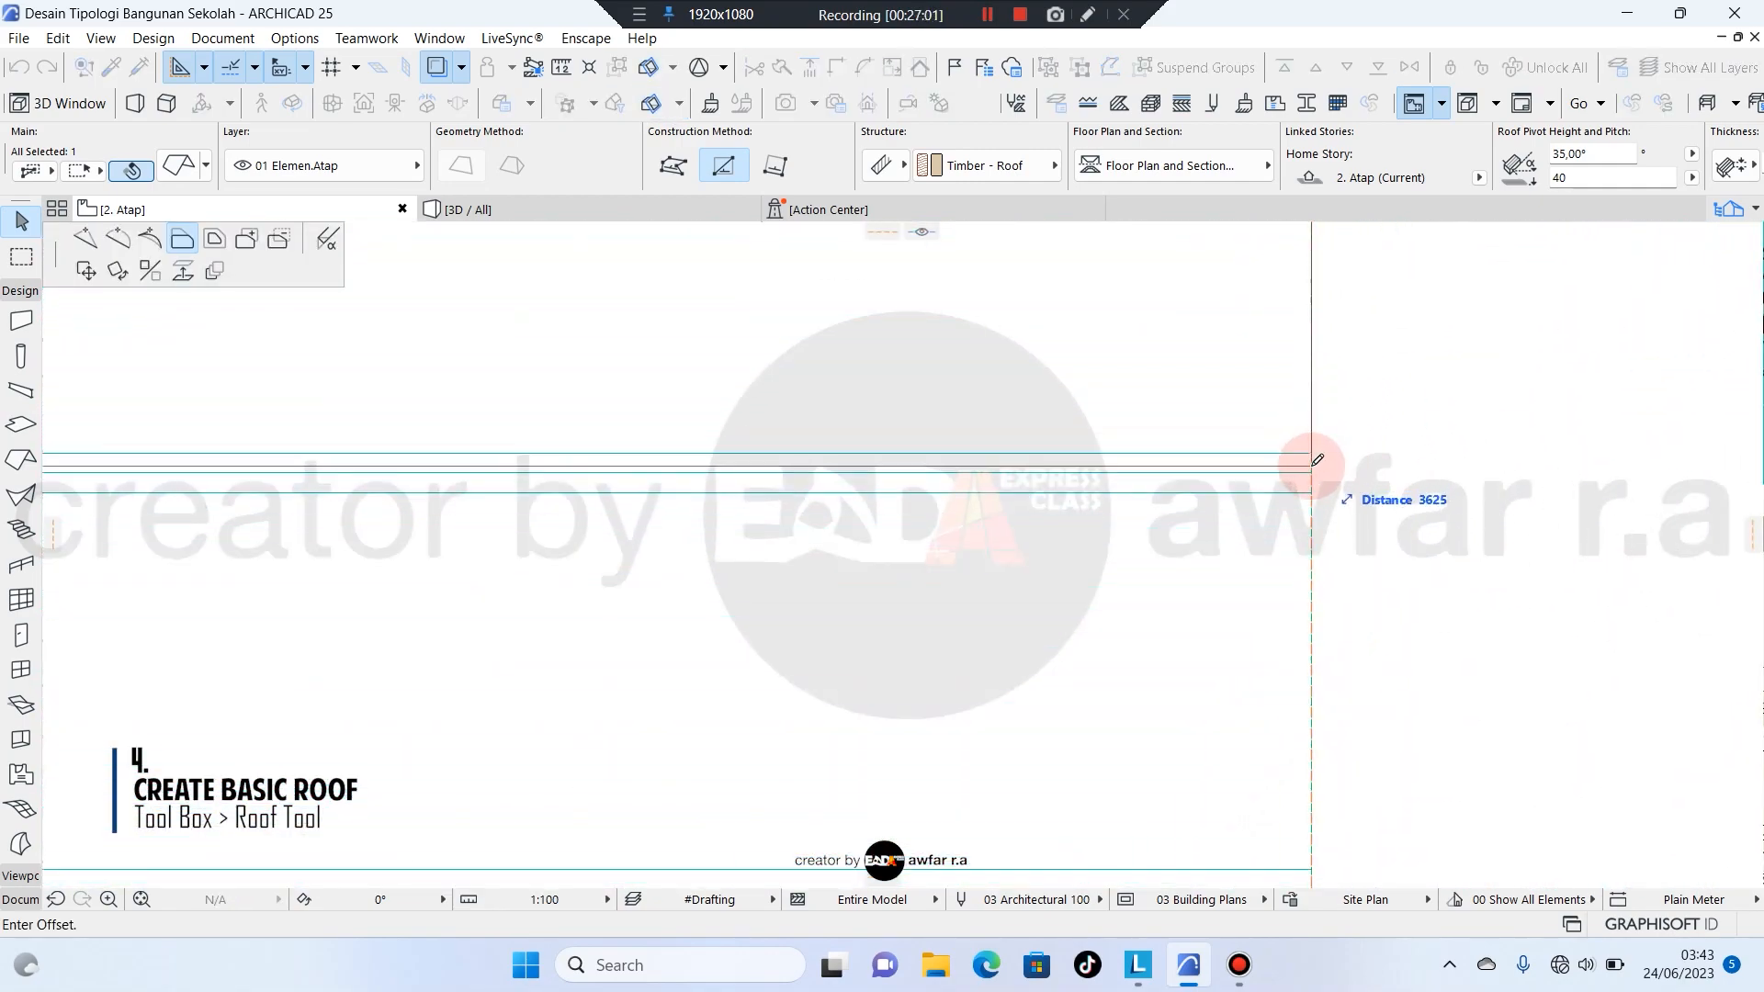
scroll(1314, 467, "down", 4)
scroll(1427, 457, "down", 10)
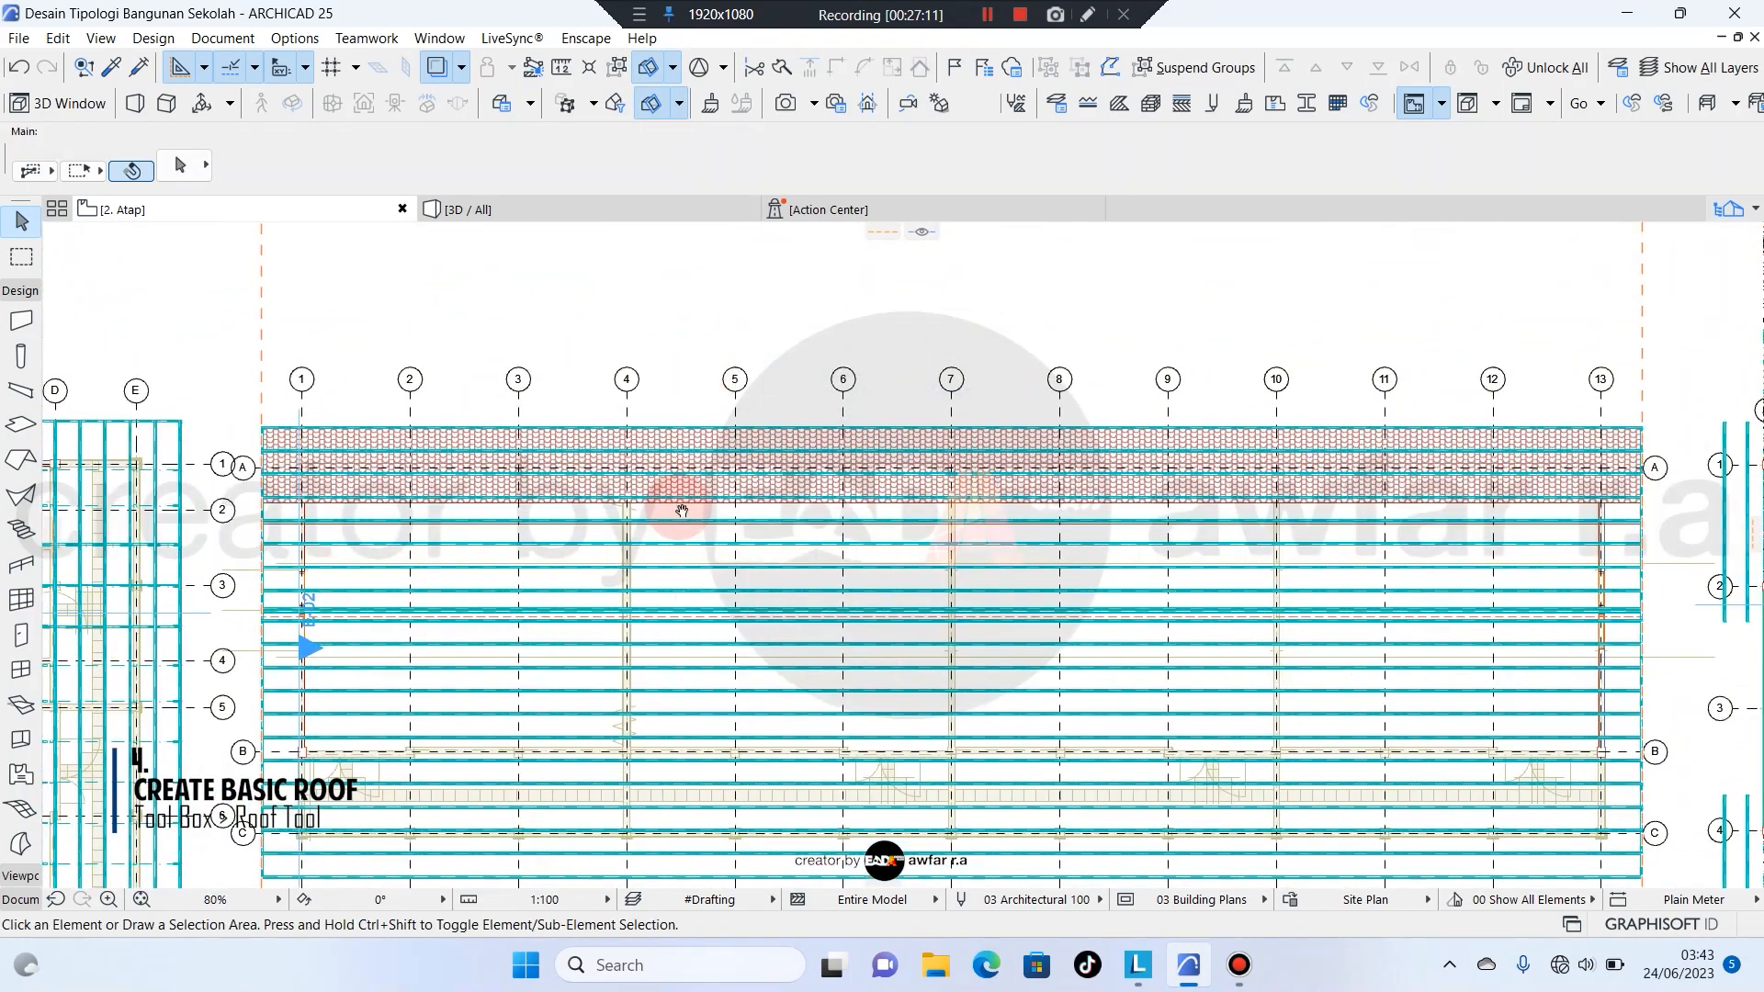
Examine in 3D how the new roof plane sits on the trusses and purlins at the long building's gable end and eave.
middle_click_drag(682, 510, 674, 403)
left_click(592, 208)
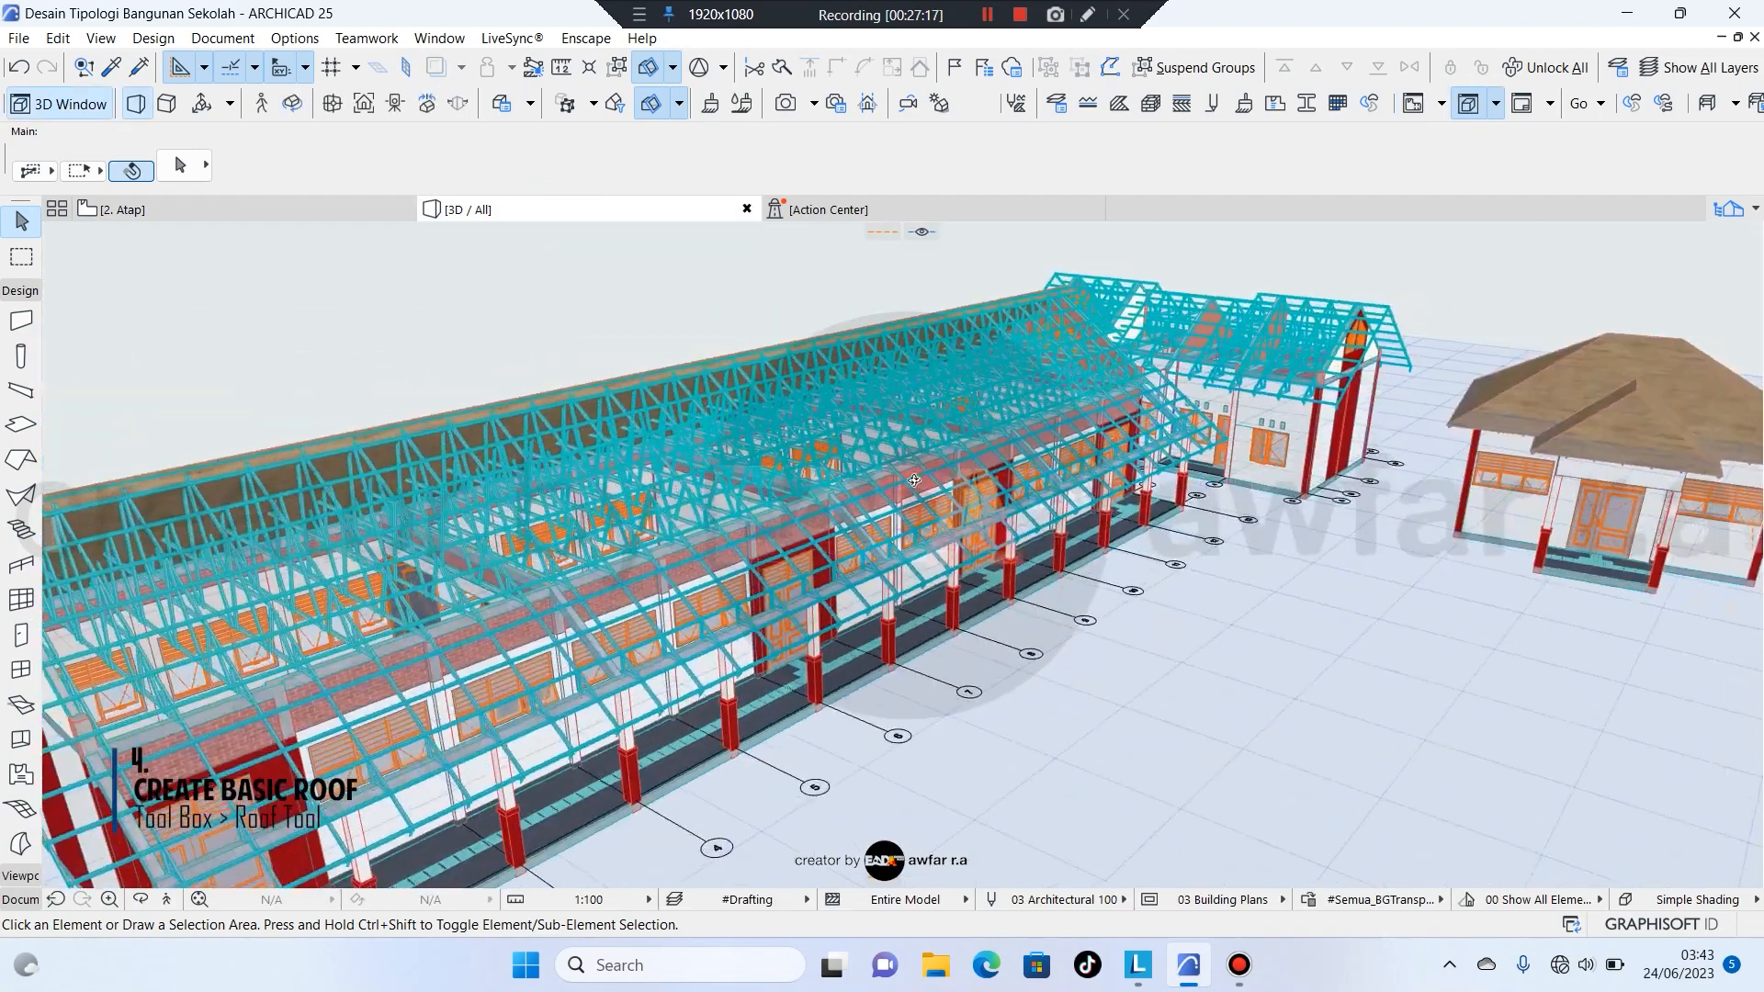
middle_click_drag(914, 481, 1094, 377, "shift")
scroll(533, 746, "up", 3)
scroll(1185, 354, "up", 3)
scroll(1199, 353, "down", 3)
scroll(756, 618, "up", 5)
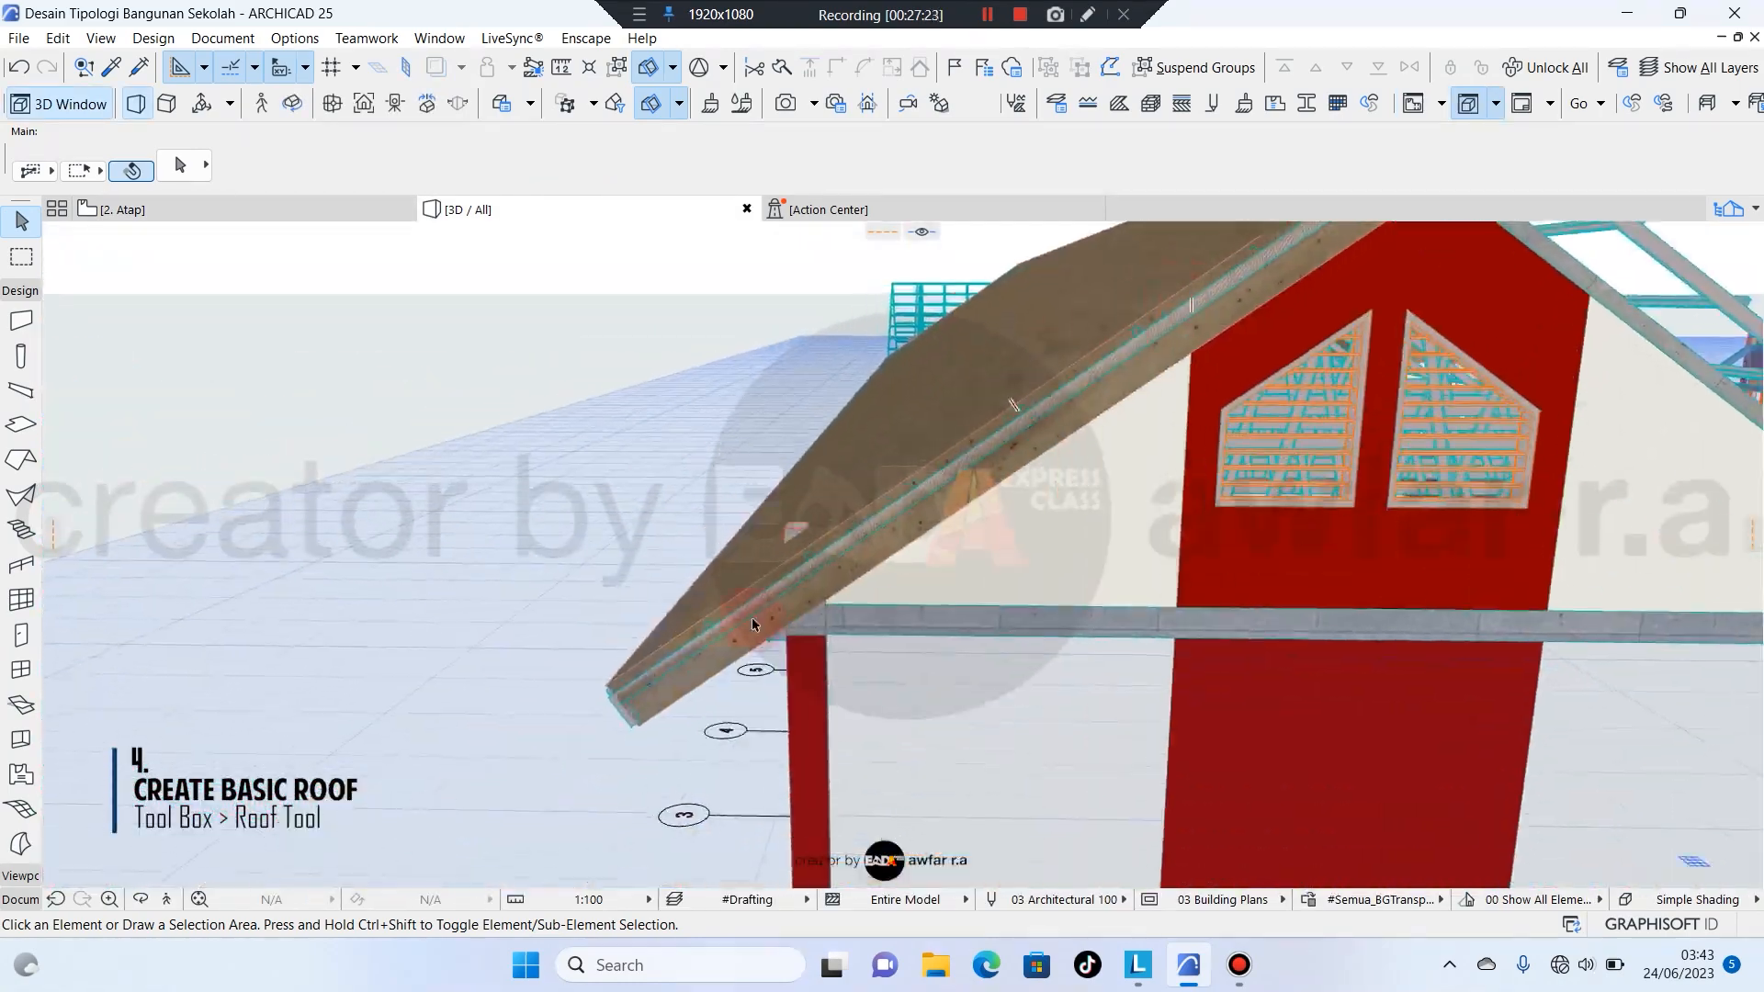
Inspect in 3D the uncovered slope opposite the long building's first roof plane, along its ridge and gable end.
scroll(779, 598, "down", 5)
middle_click_drag(822, 701, 644, 607, "shift")
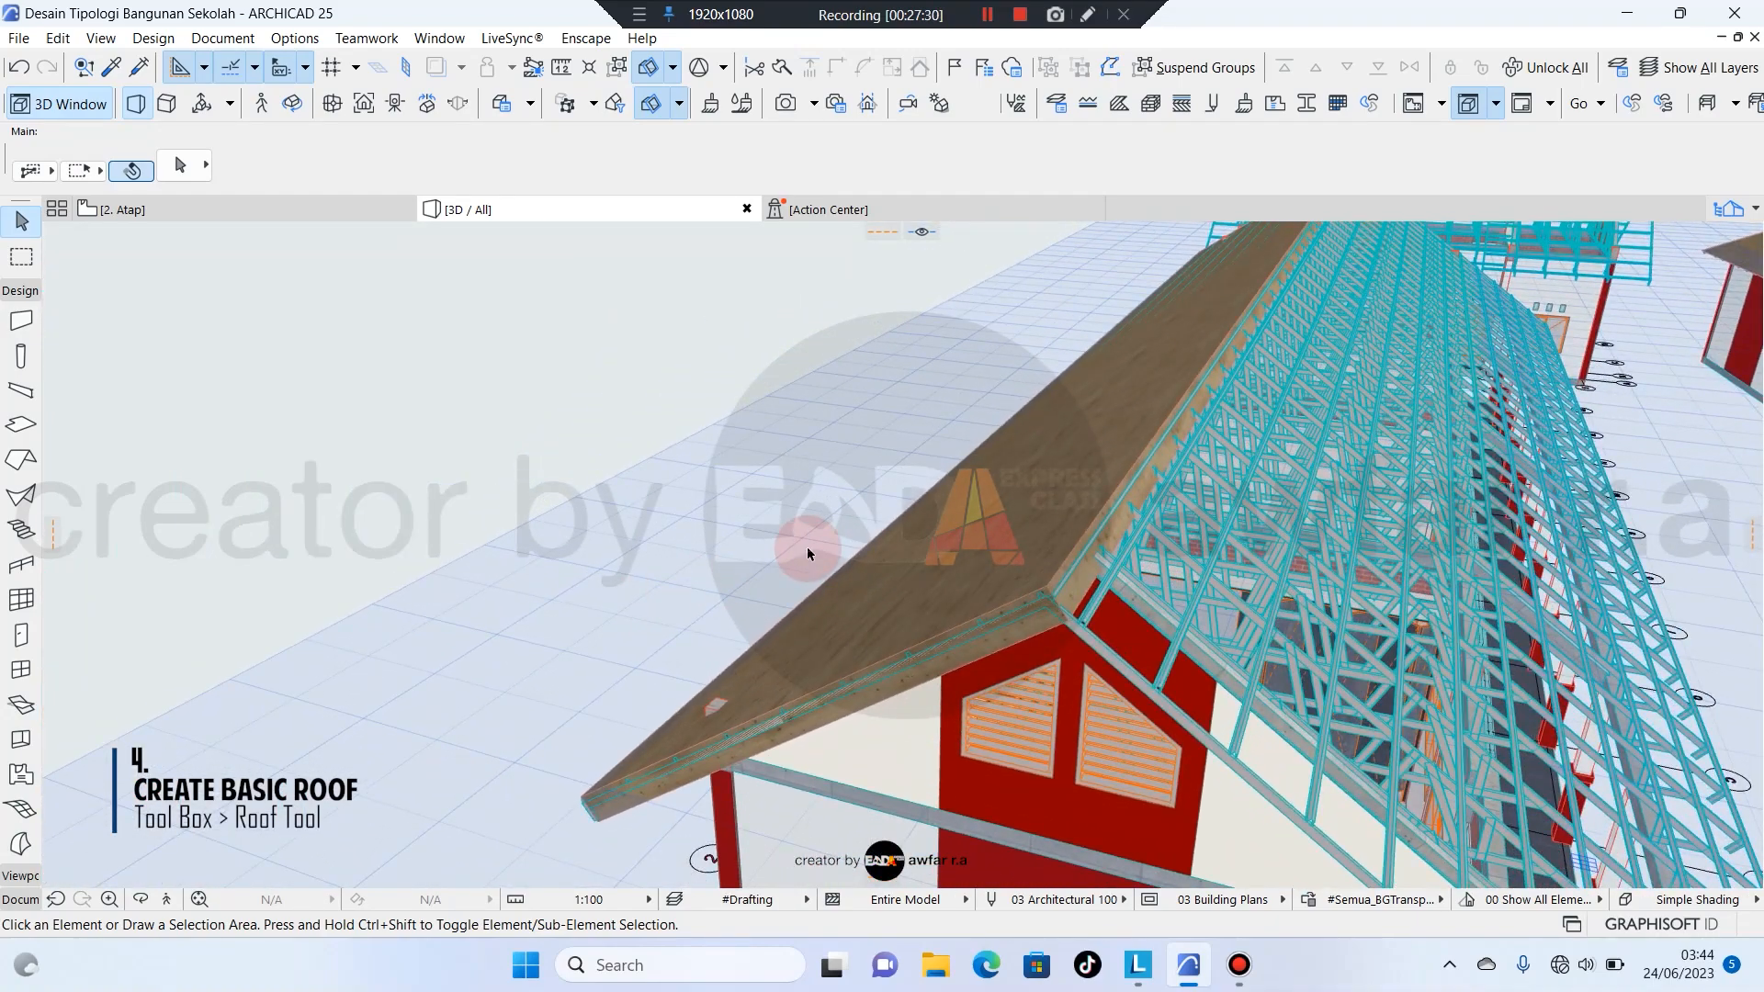
middle_click_drag(811, 556, 1012, 465, "shift")
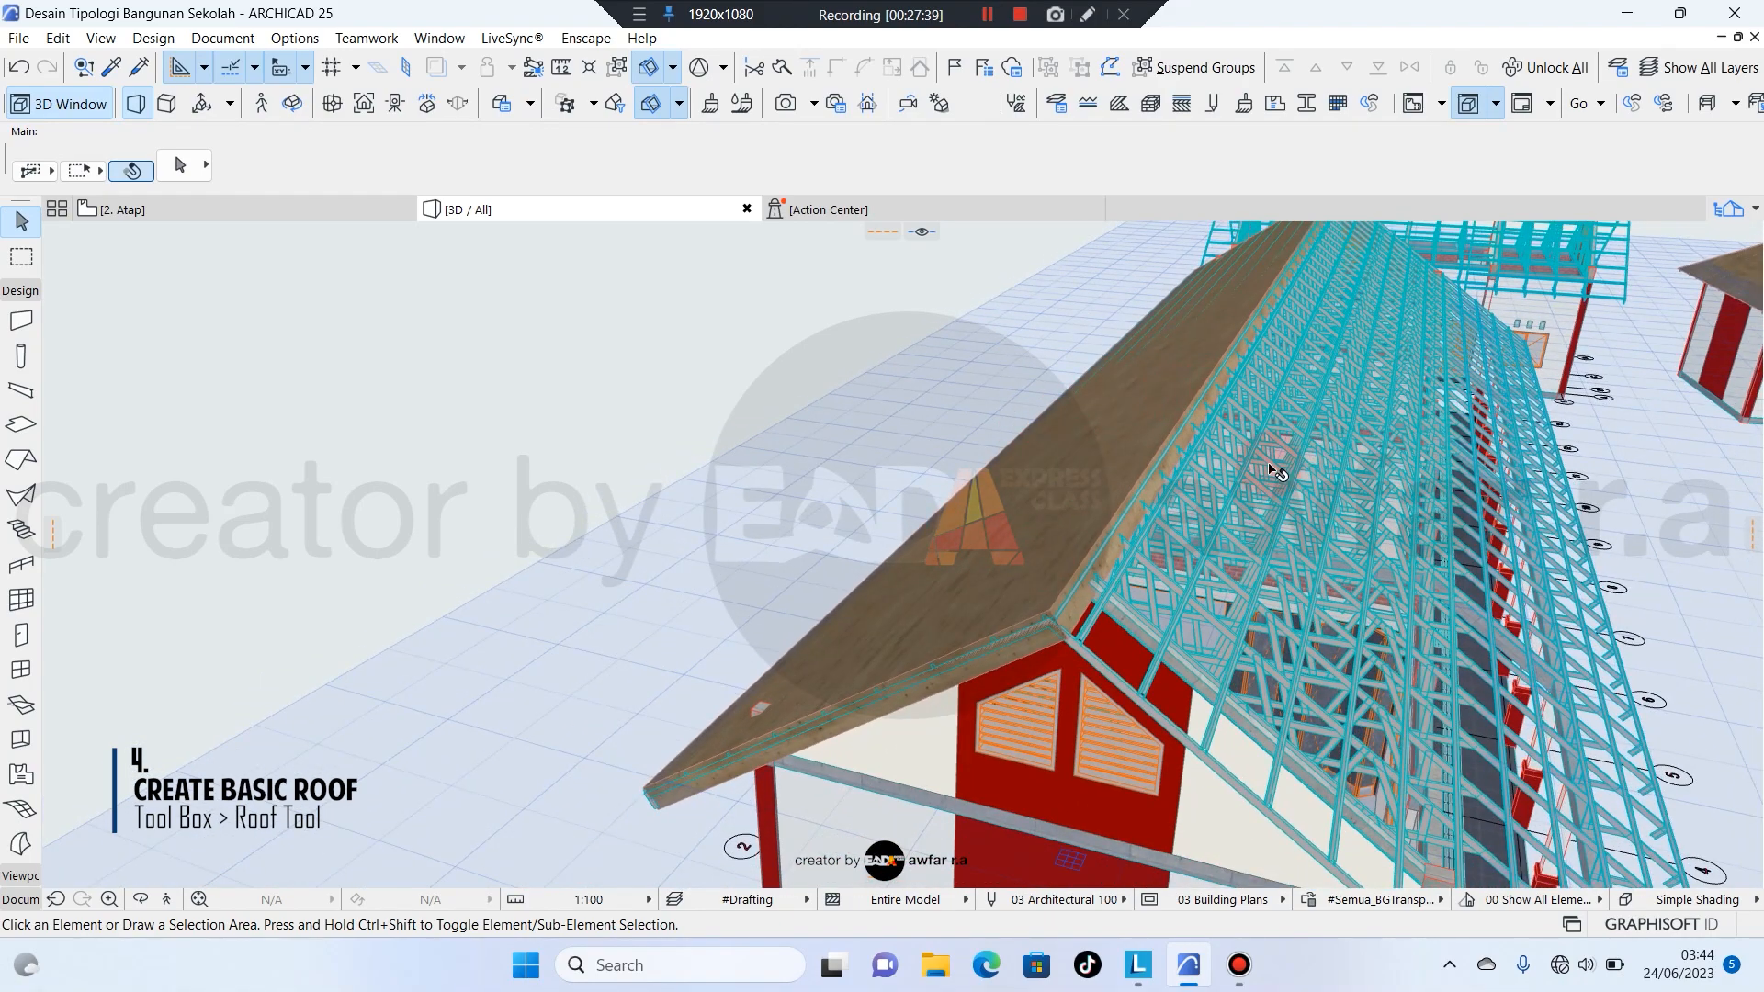
middle_click_drag(1249, 602, 1199, 504)
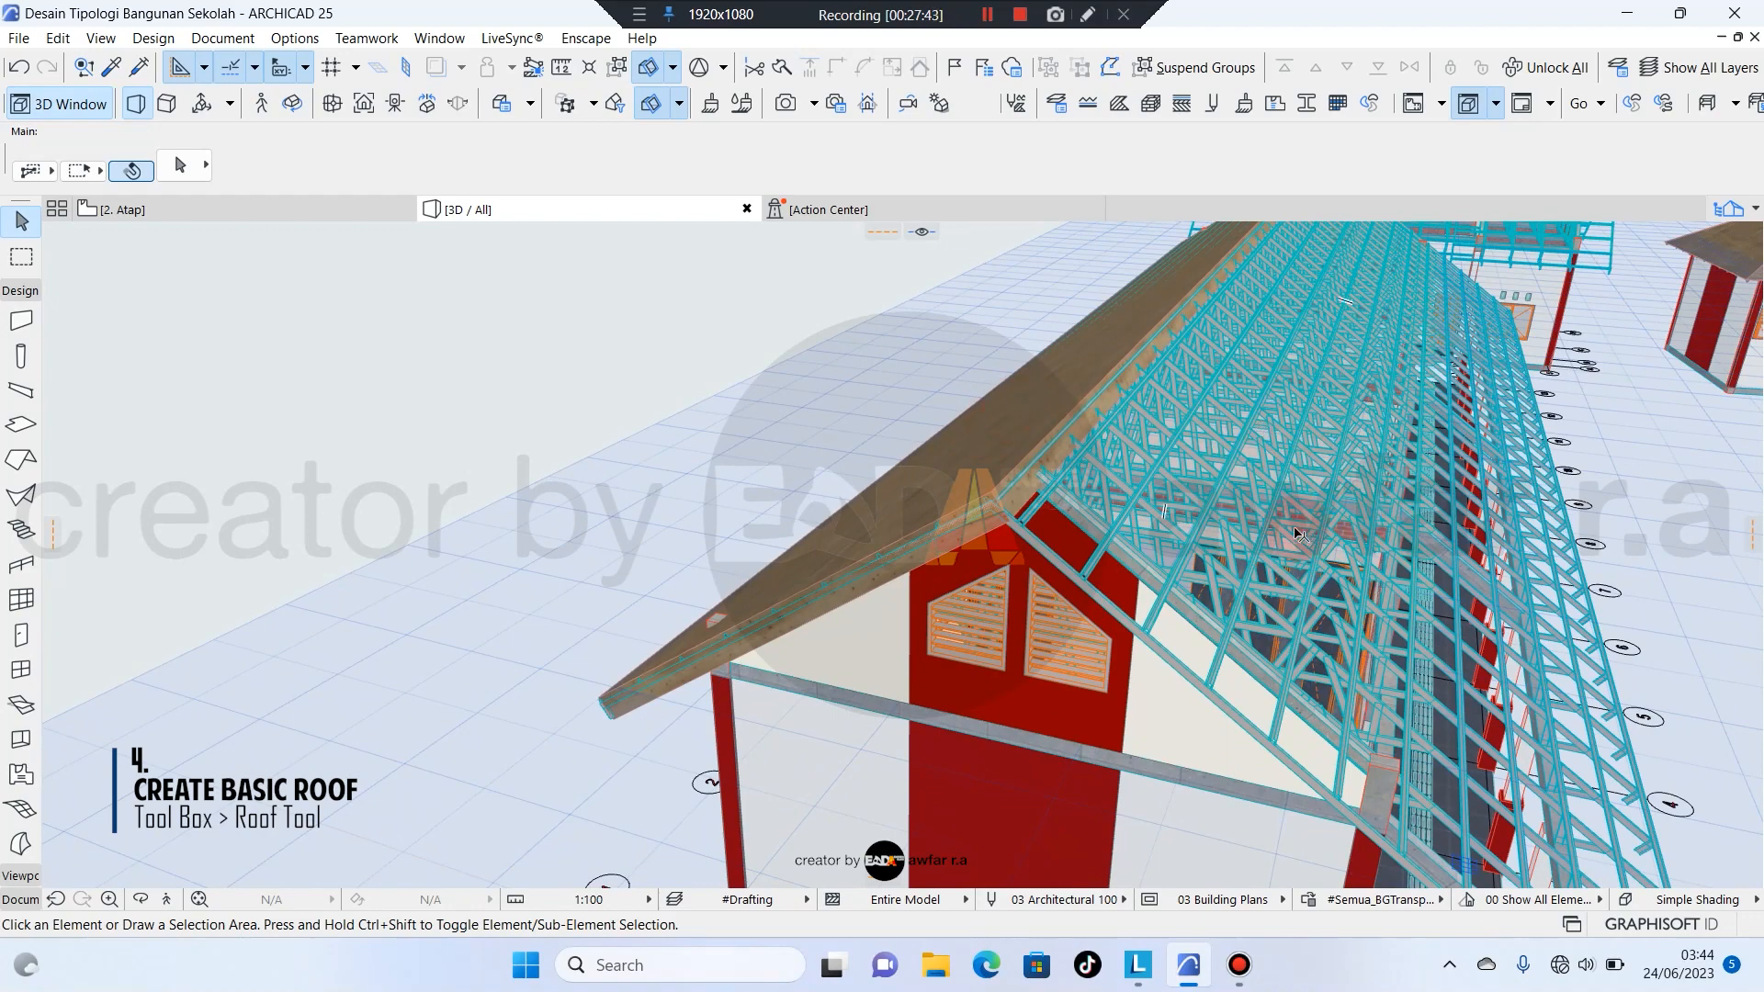
left_click(652, 323)
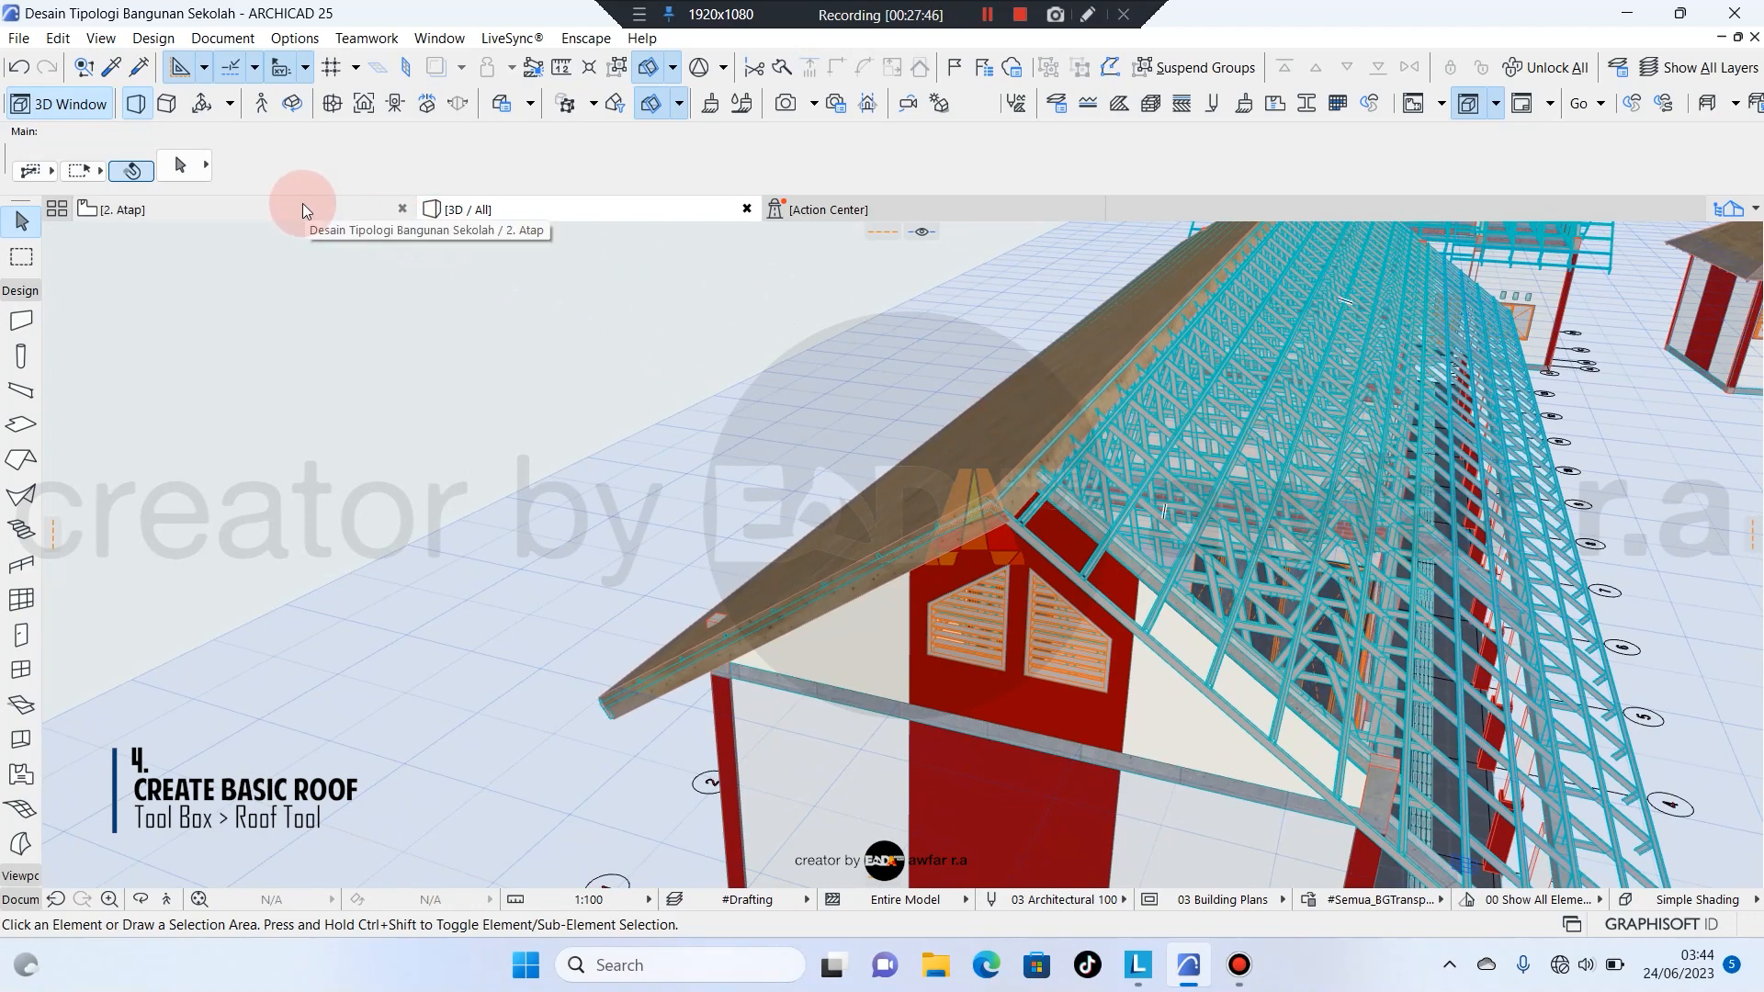
In the 2. Atap plan, mirror a copy of the long building's roof plane about its horizontal ridge line.
left_click(301, 204)
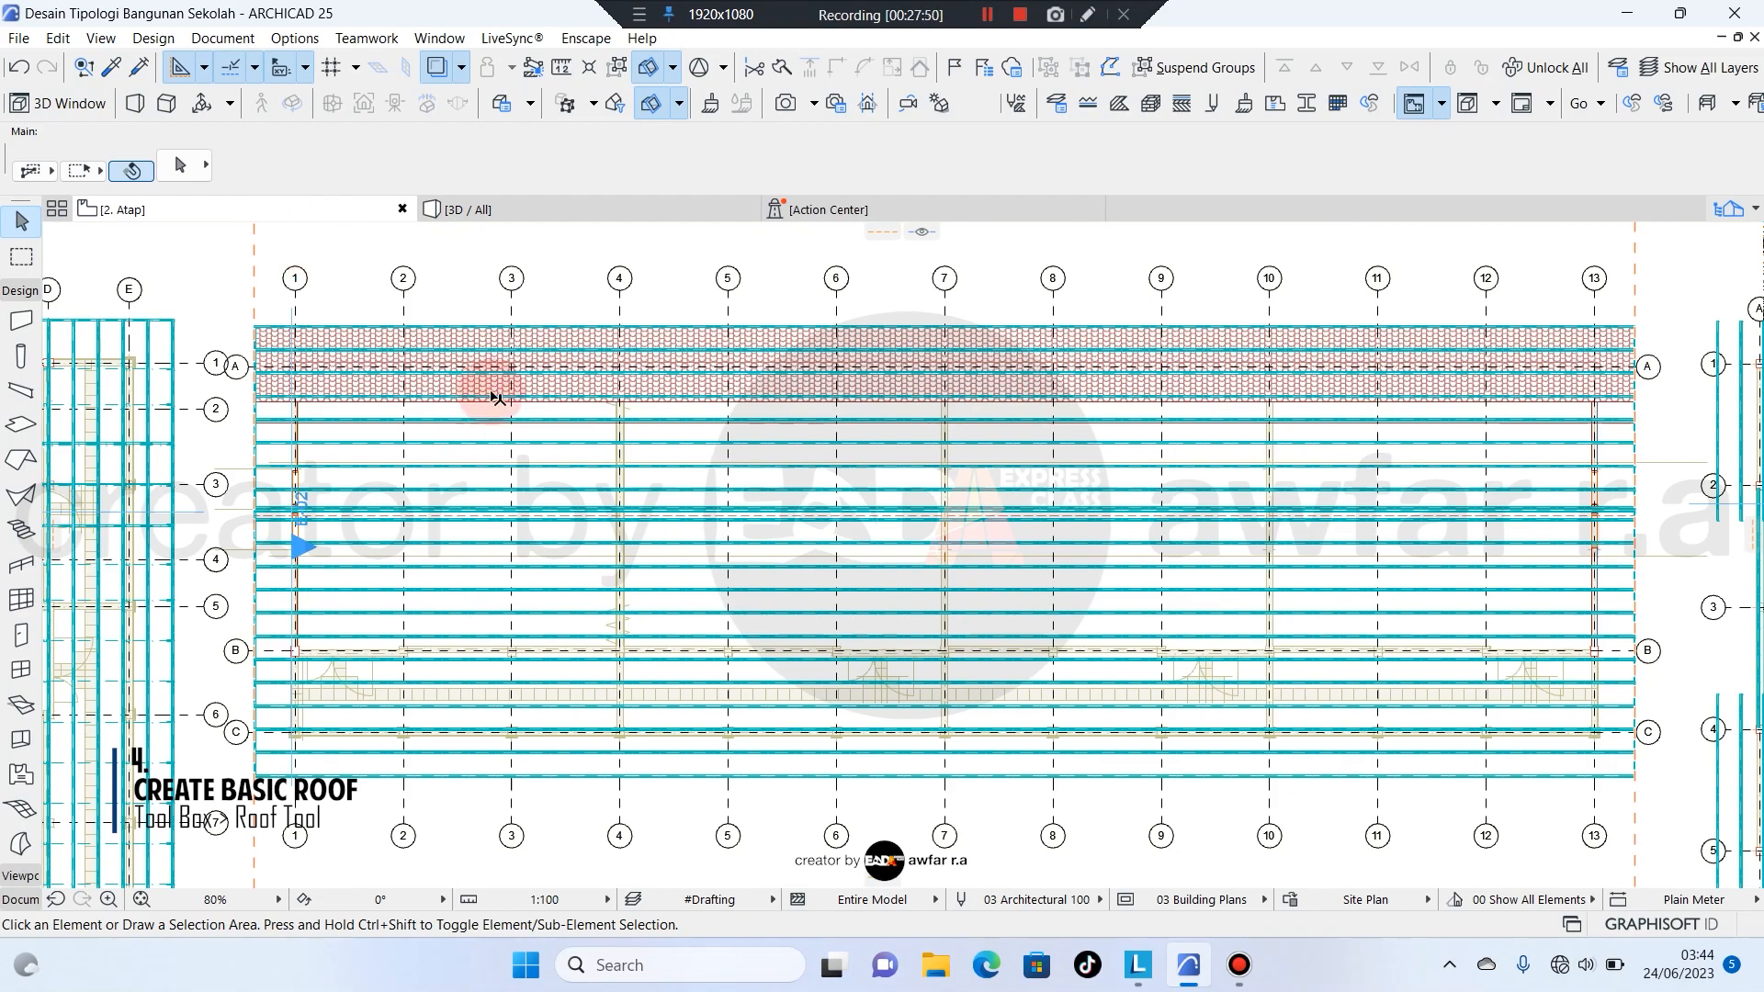
left_click(481, 343)
scroll(276, 501, "up", 4)
scroll(395, 551, "up", 6)
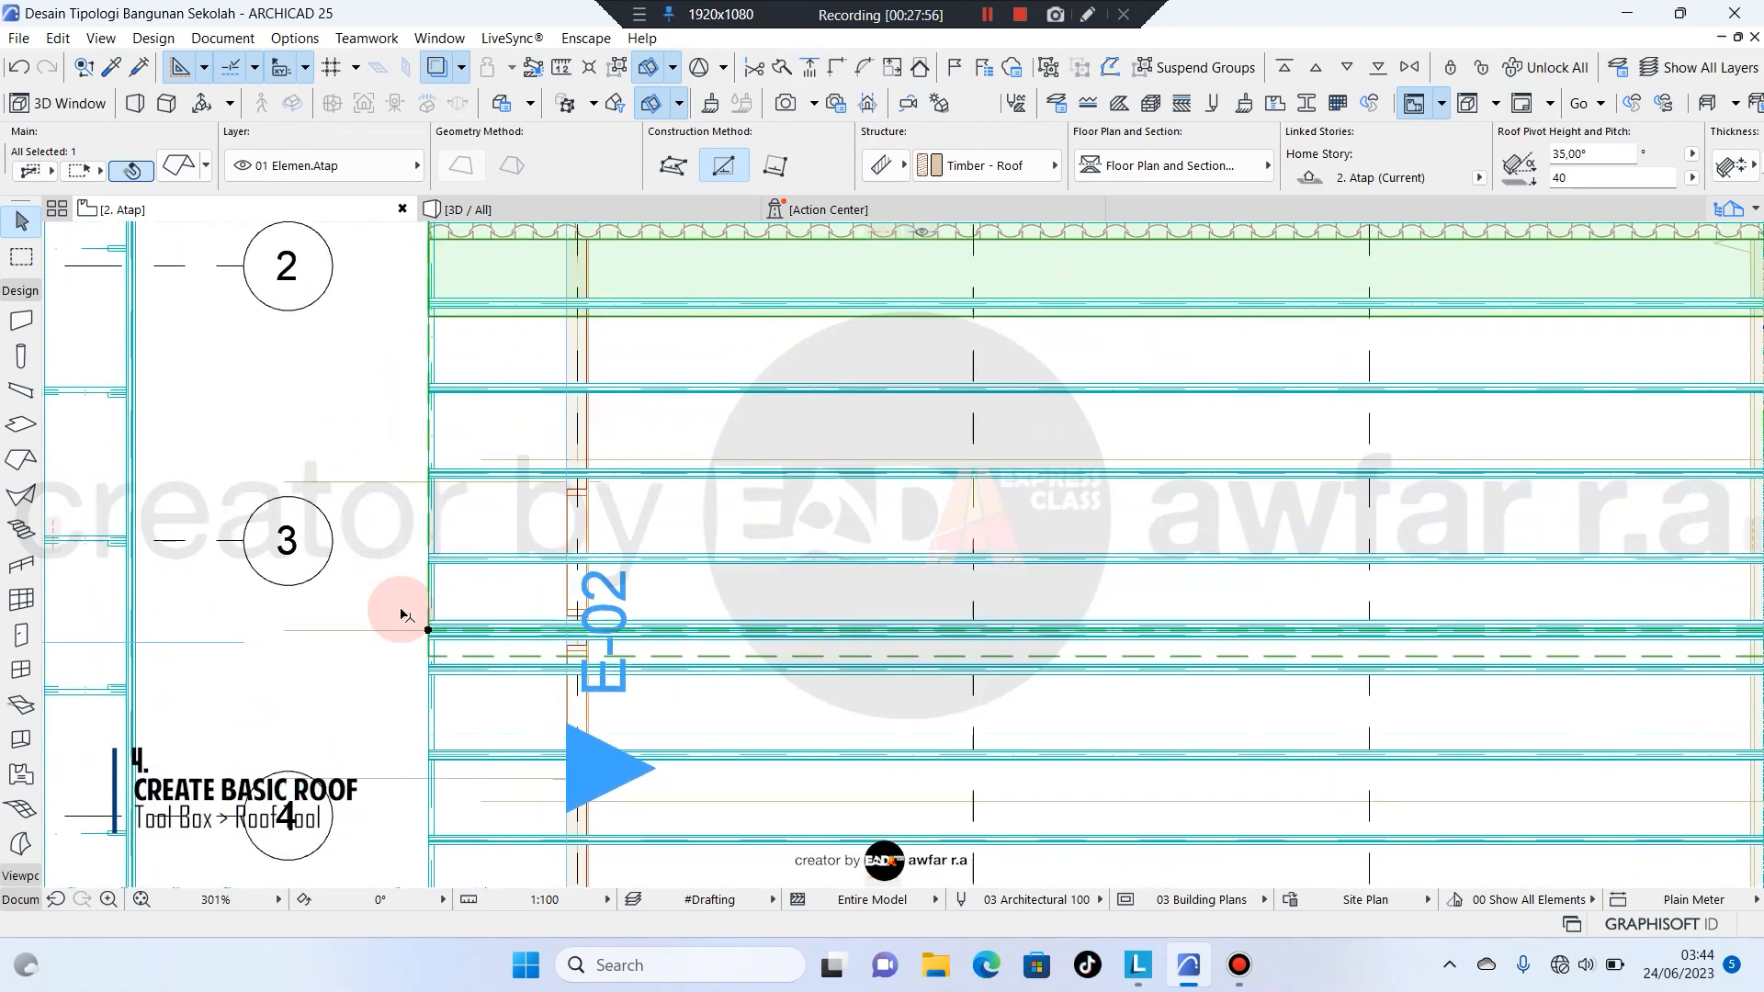
left_click(472, 426)
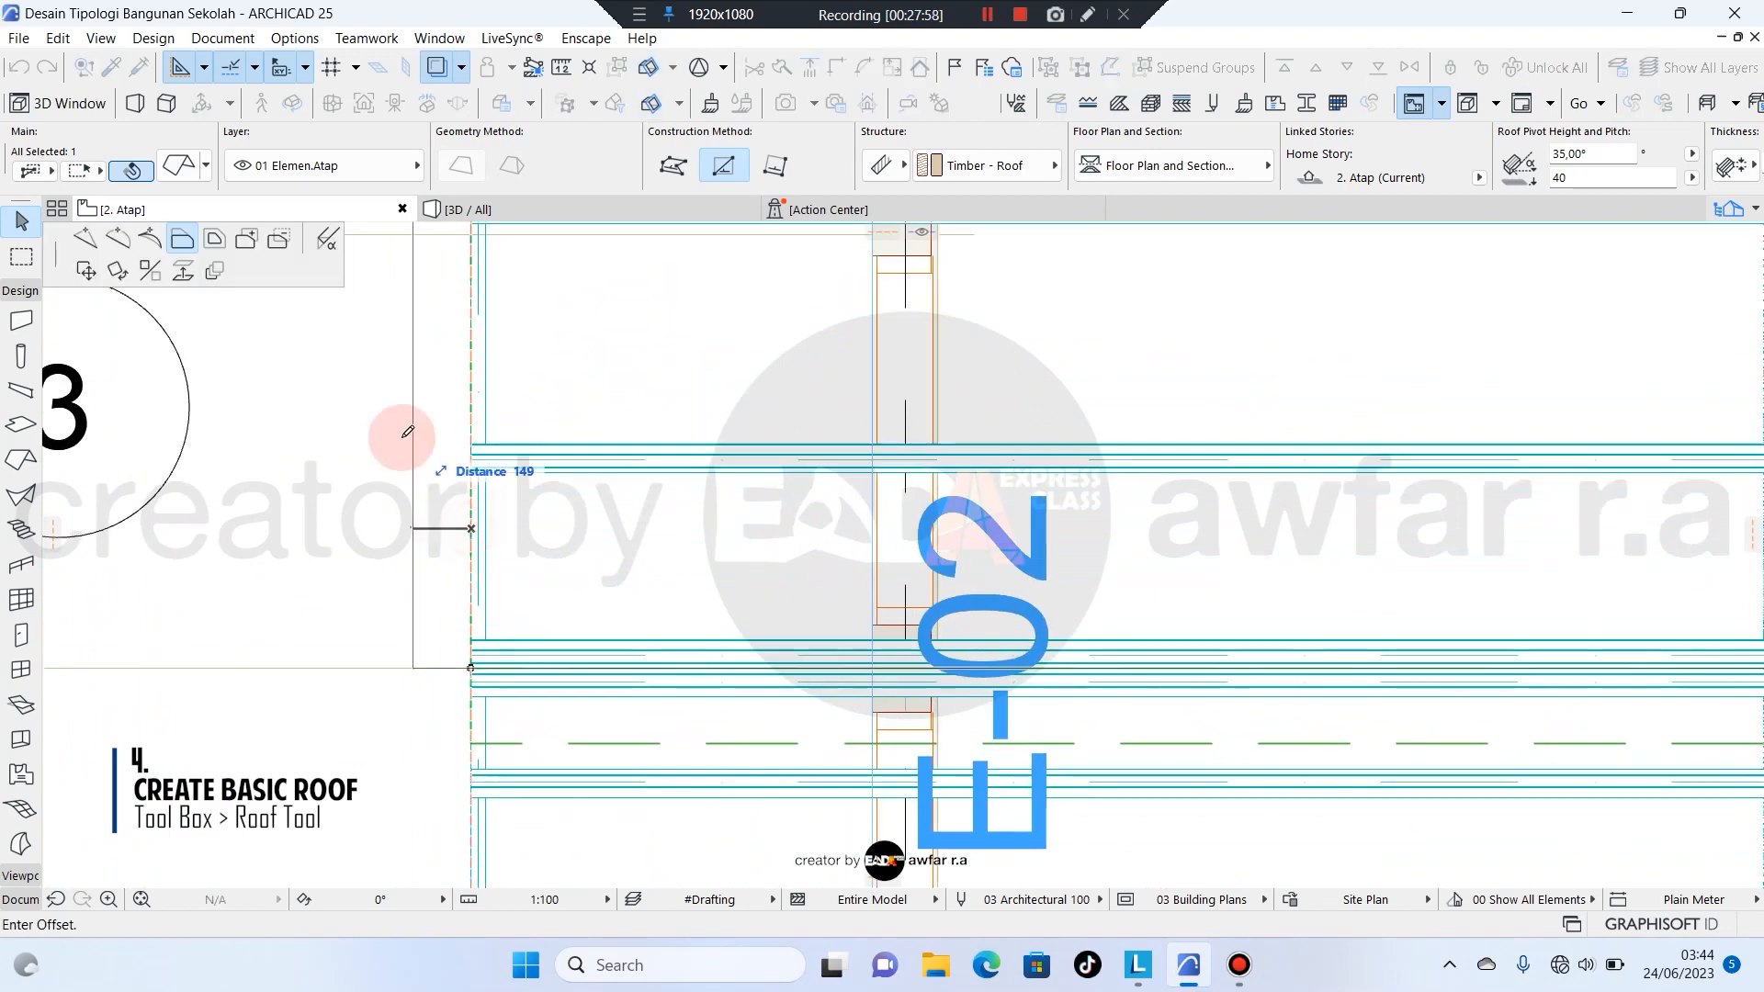
left_click(150, 270)
key("ctrl")
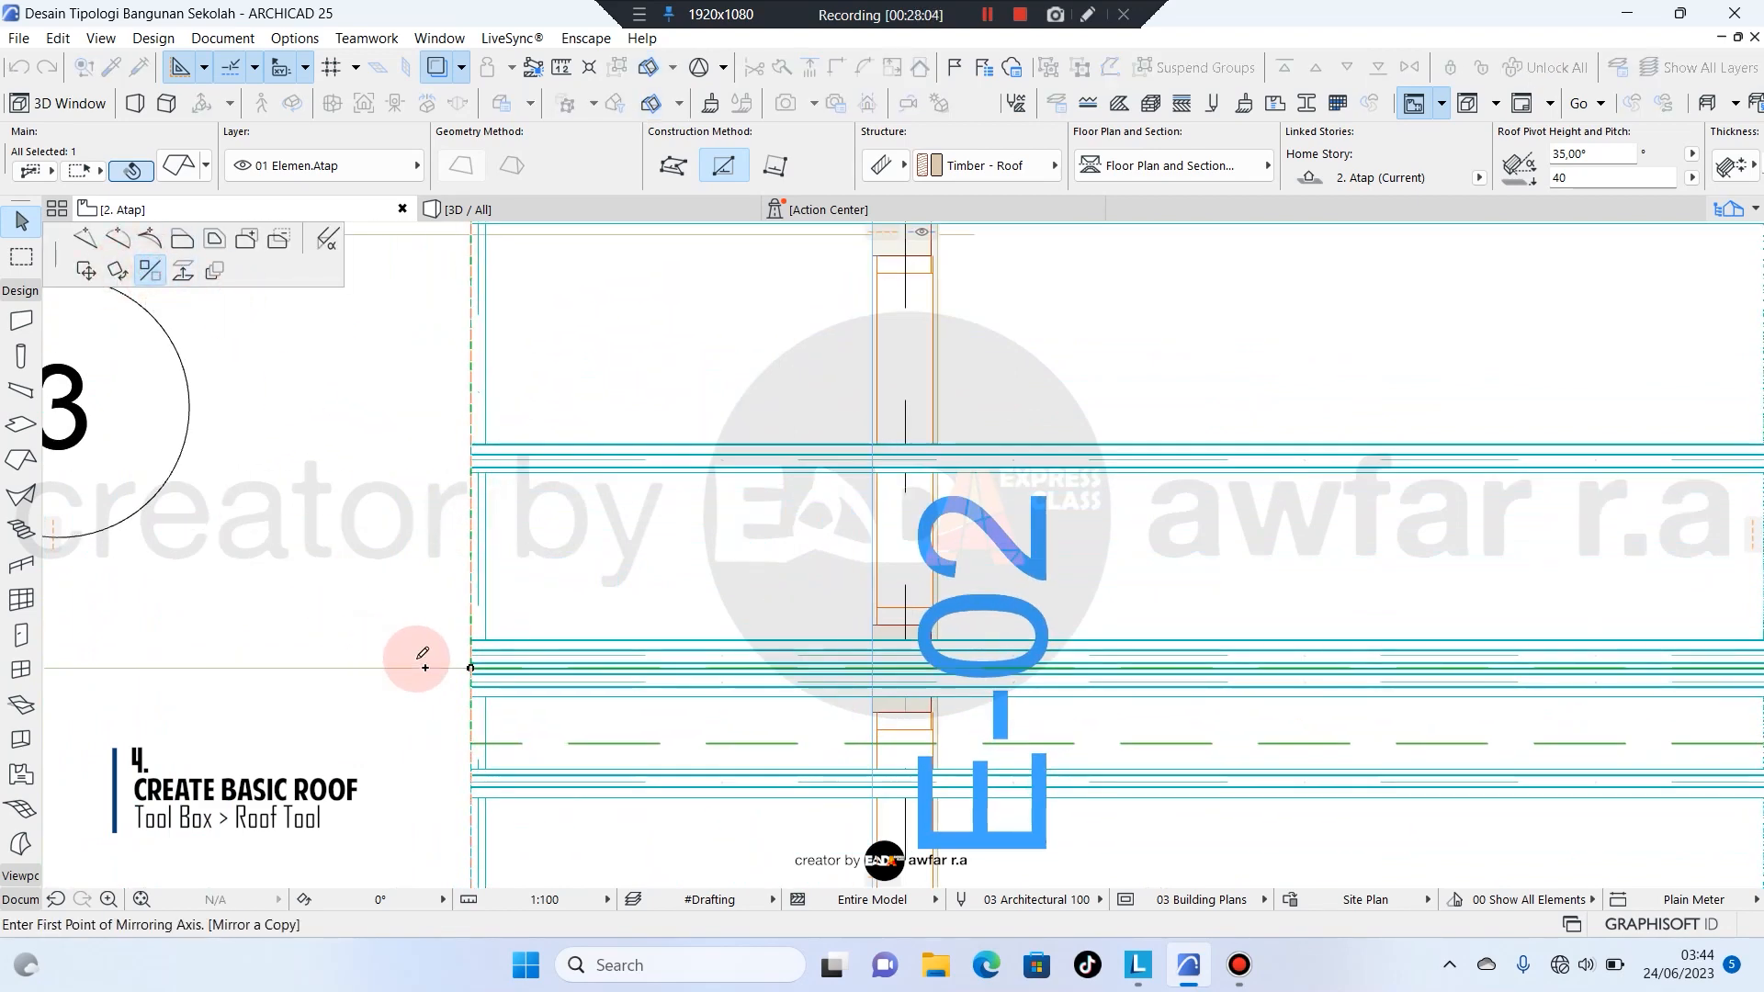
scroll(468, 680, "up", 6)
left_click(482, 591)
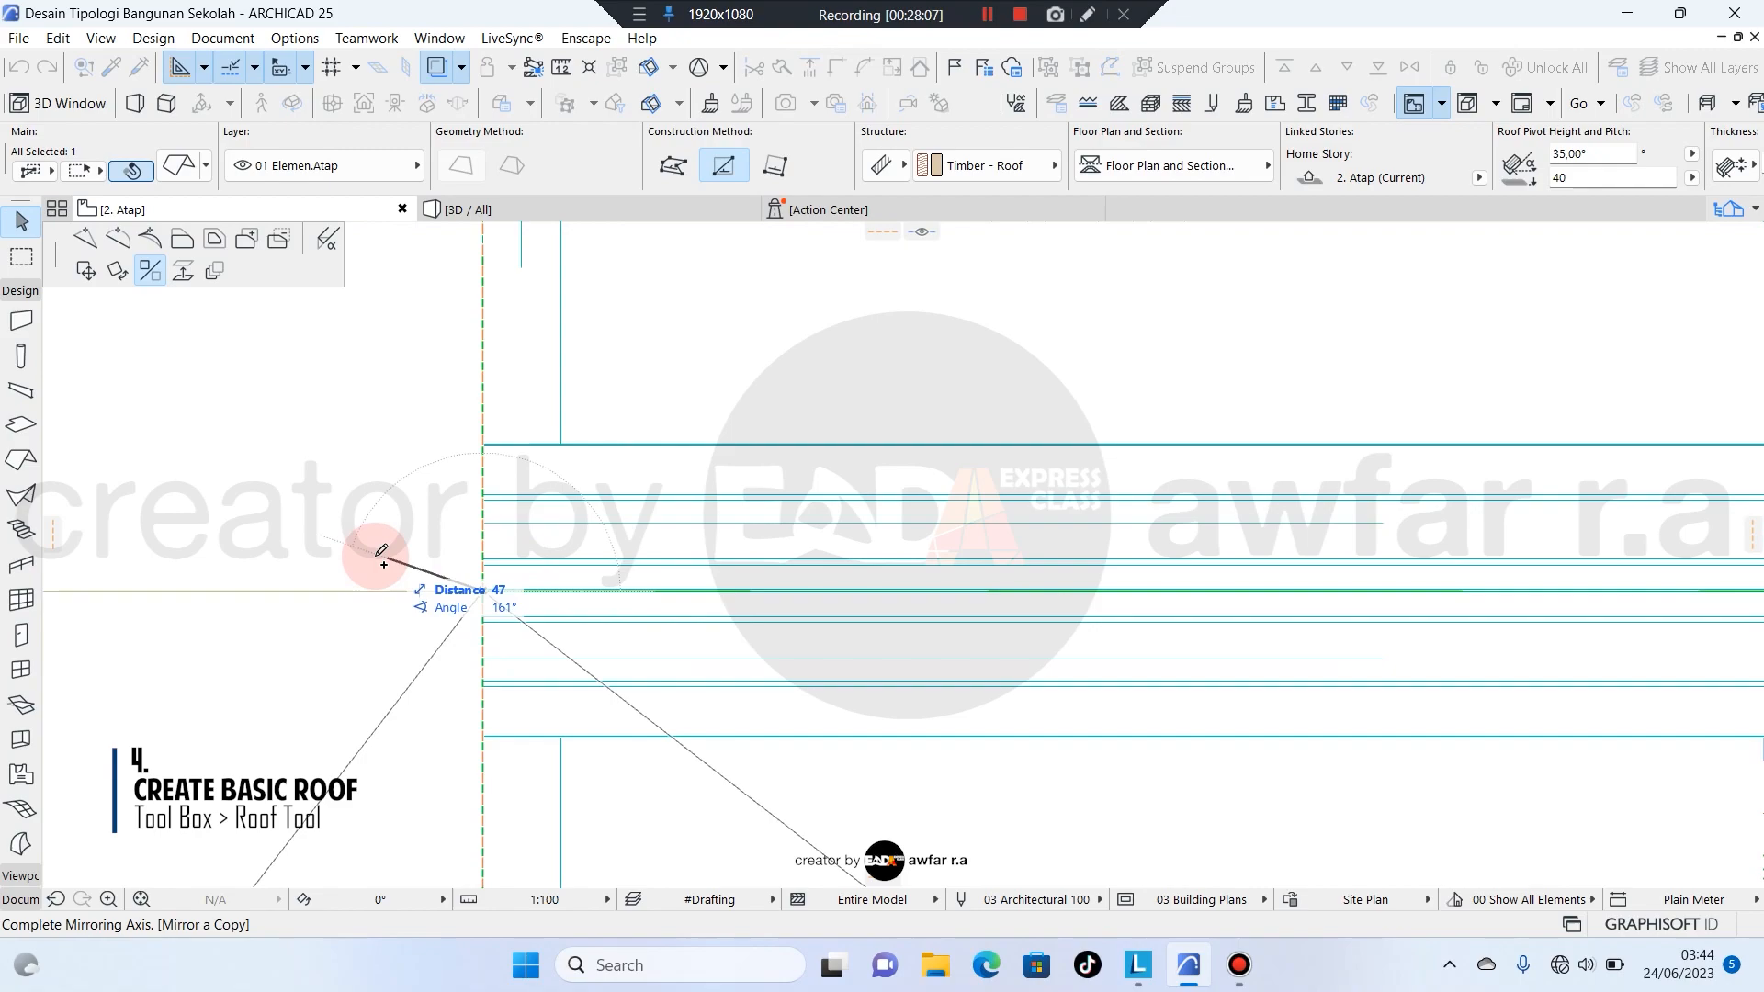
left_click(308, 588)
Offset the mirrored roof's eave edge outward past grid C to the outermost purlin's corner and deselect the roof.
scroll(363, 524, "down", 10)
scroll(496, 551, "up", 2)
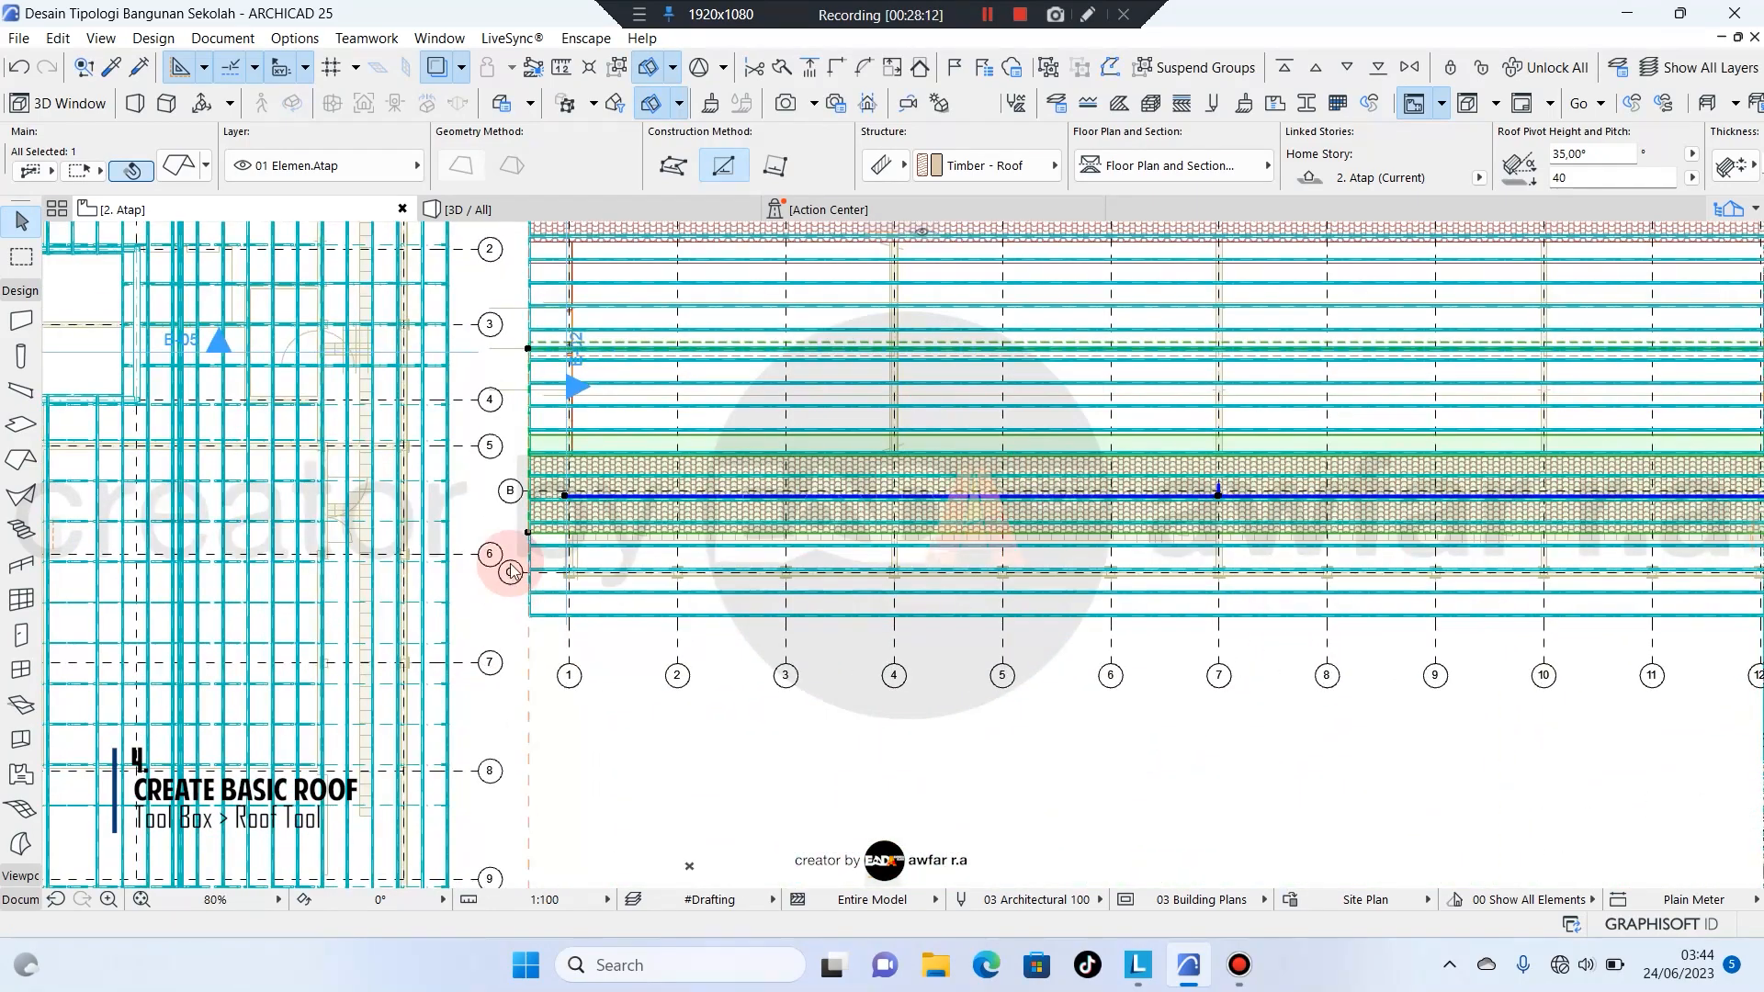
scroll(567, 544, "up", 6)
scroll(551, 515, "up", 3)
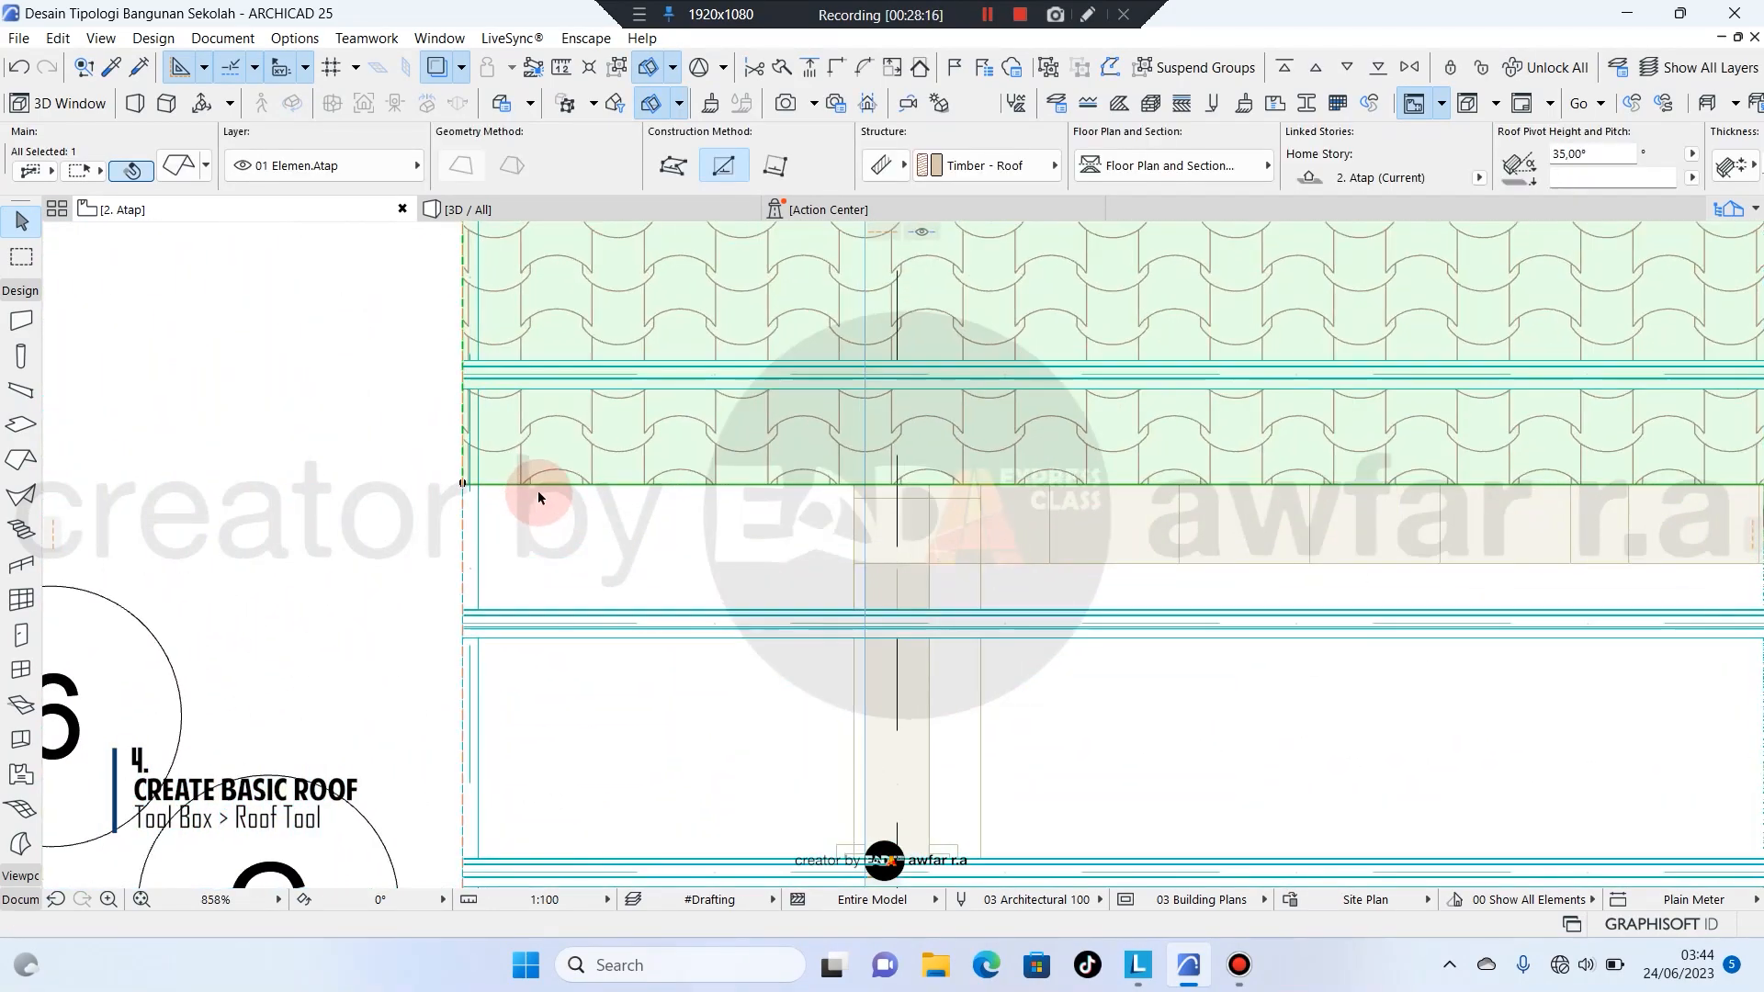
left_click(533, 606)
left_click(184, 241)
scroll(546, 368, "down", 5)
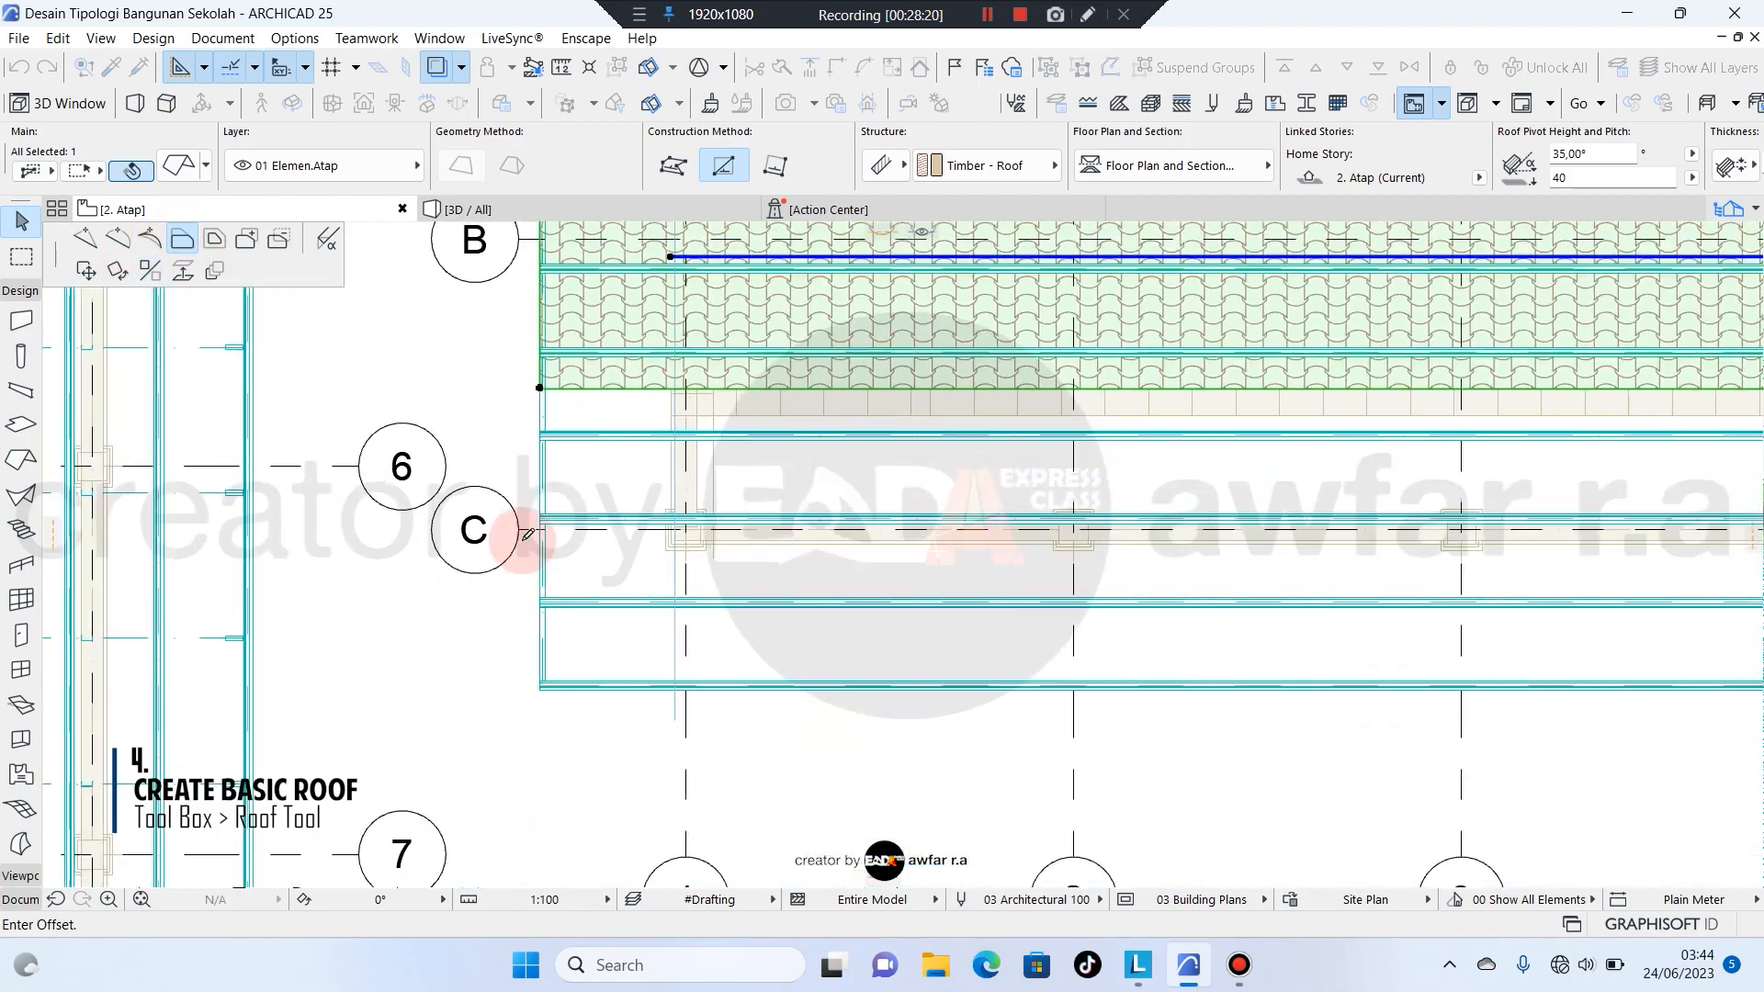
scroll(533, 689, "up", 15)
left_click(603, 626)
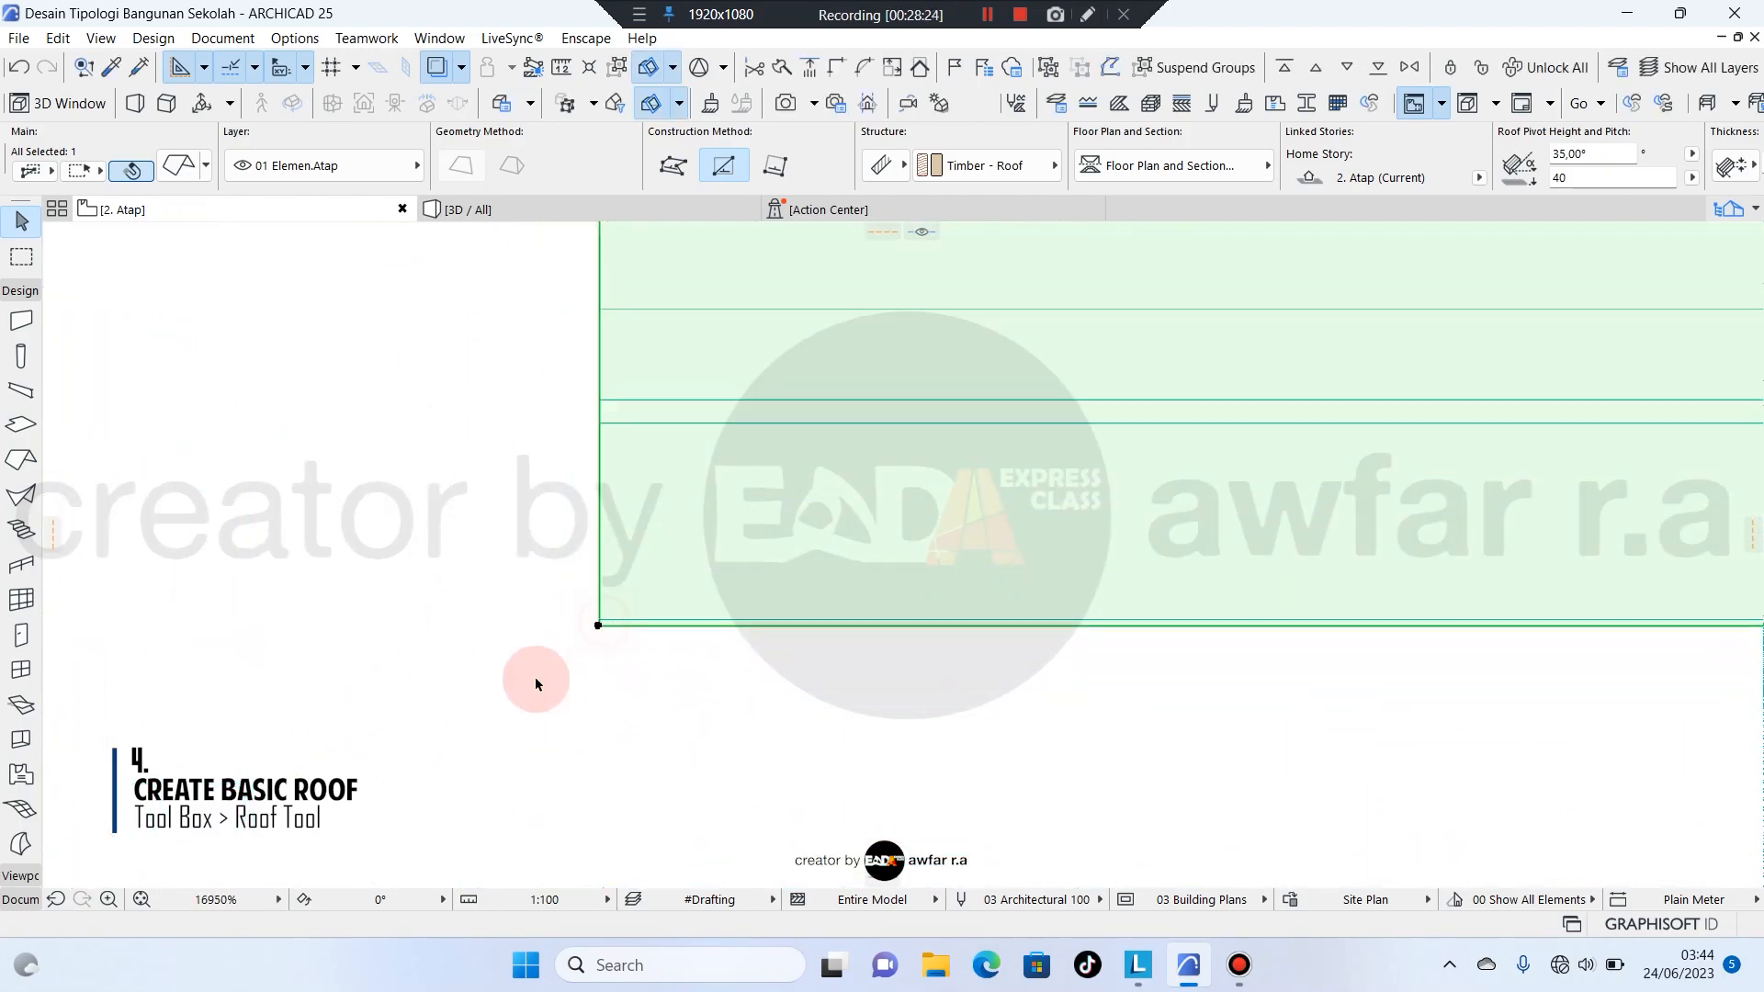
scroll(514, 664, "down", 5)
scroll(454, 597, "down", 13)
scroll(638, 552, "up", 2)
left_click(694, 651)
scroll(680, 625, "up", 4)
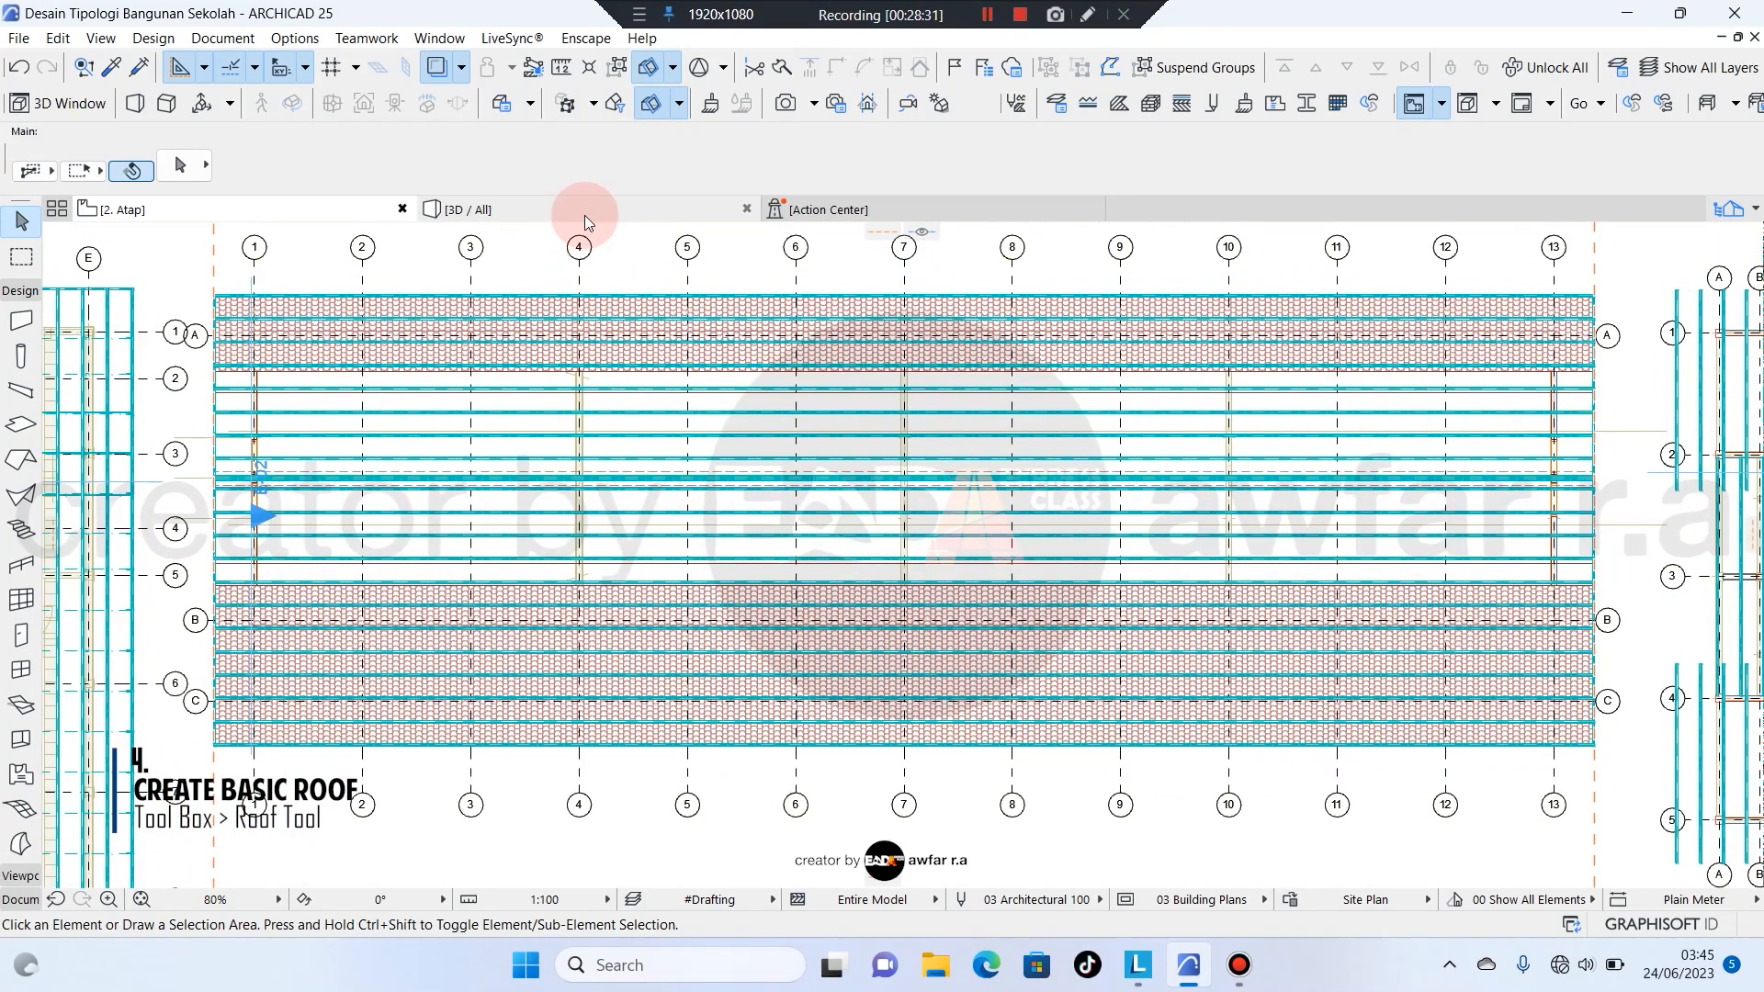
Examine in 3D how both roof planes meet at the ridge and cover the long building's gables and eaves.
left_click(592, 210)
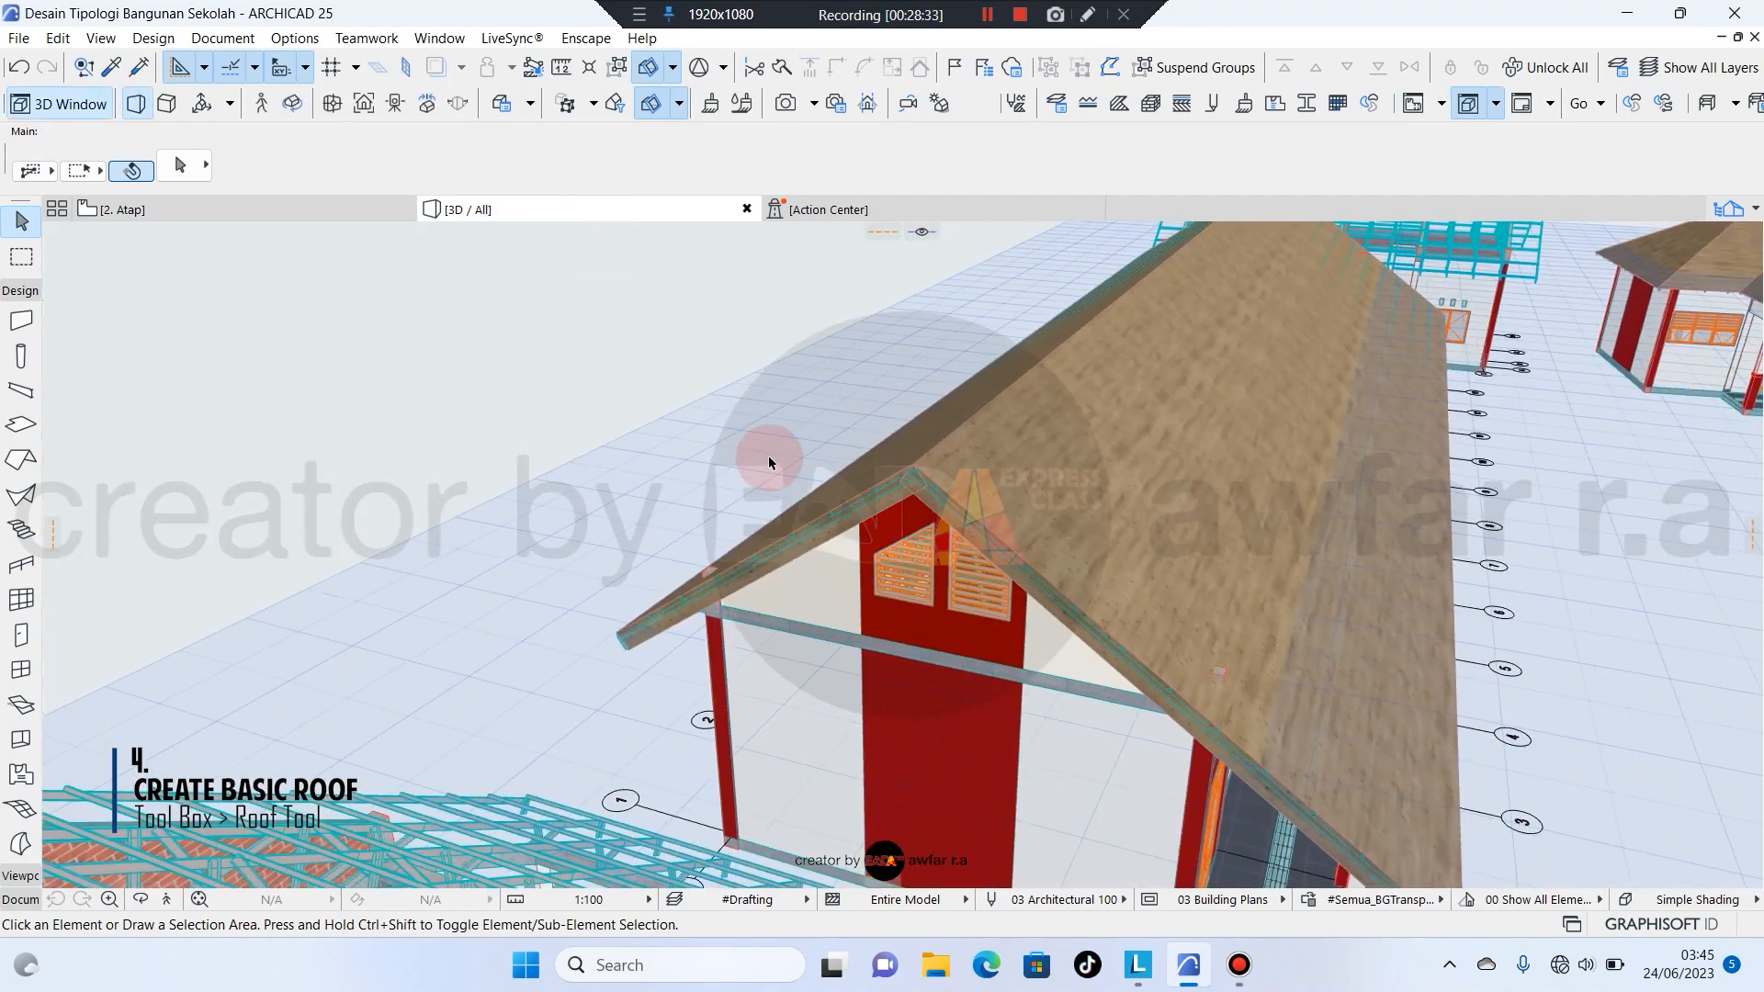
scroll(827, 588, "down", 2)
middle_click_drag(835, 615, 914, 676, "shift")
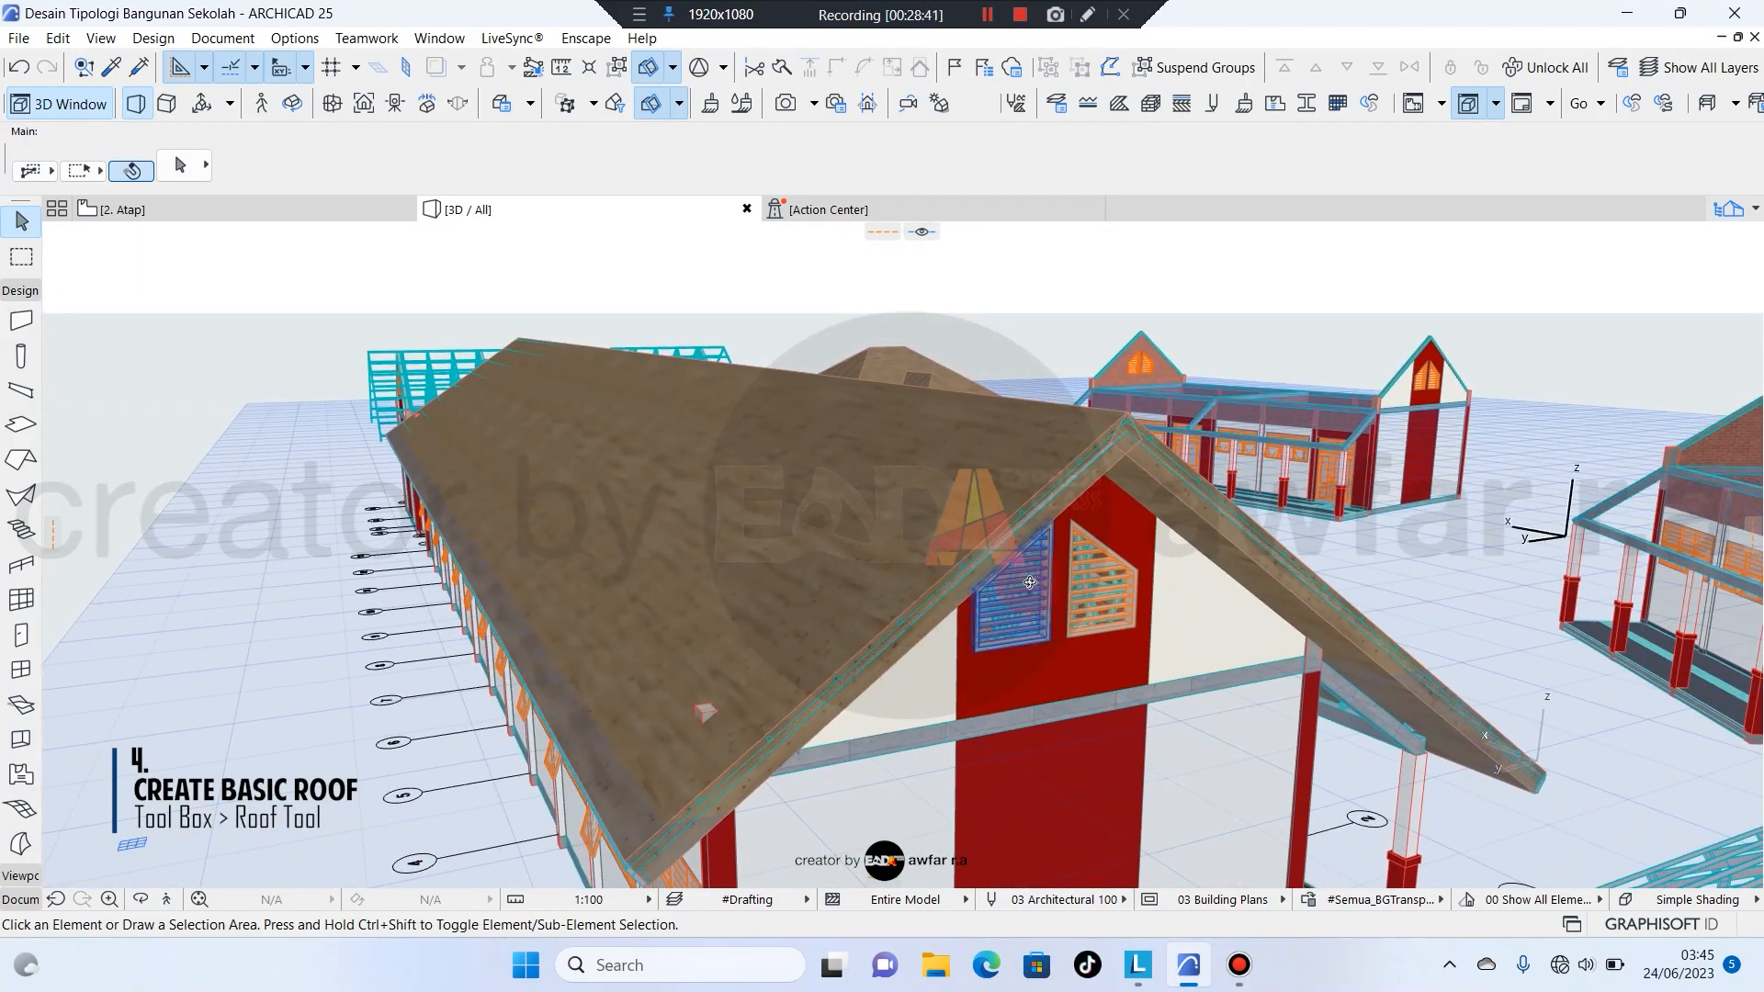
middle_click_drag(1029, 583, 867, 453, "shift")
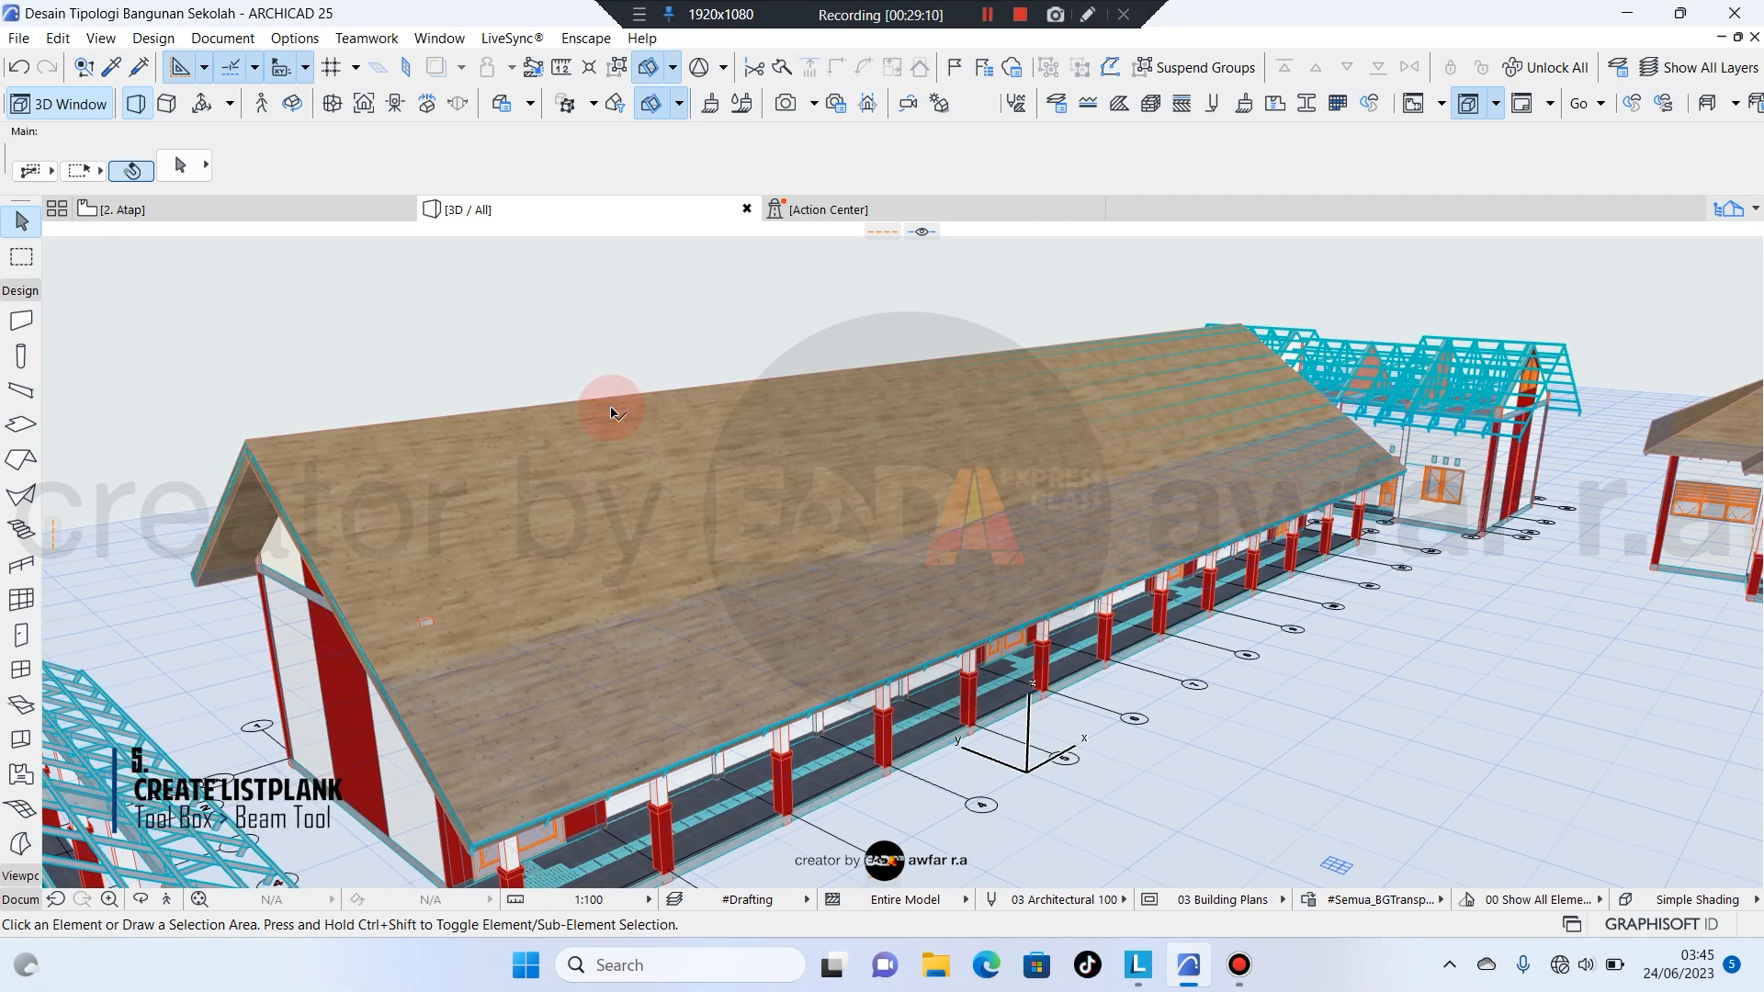
middle_click_drag(507, 530, 588, 525)
scroll(588, 515, "up", 3)
middle_click_drag(460, 500, 510, 516, "shift")
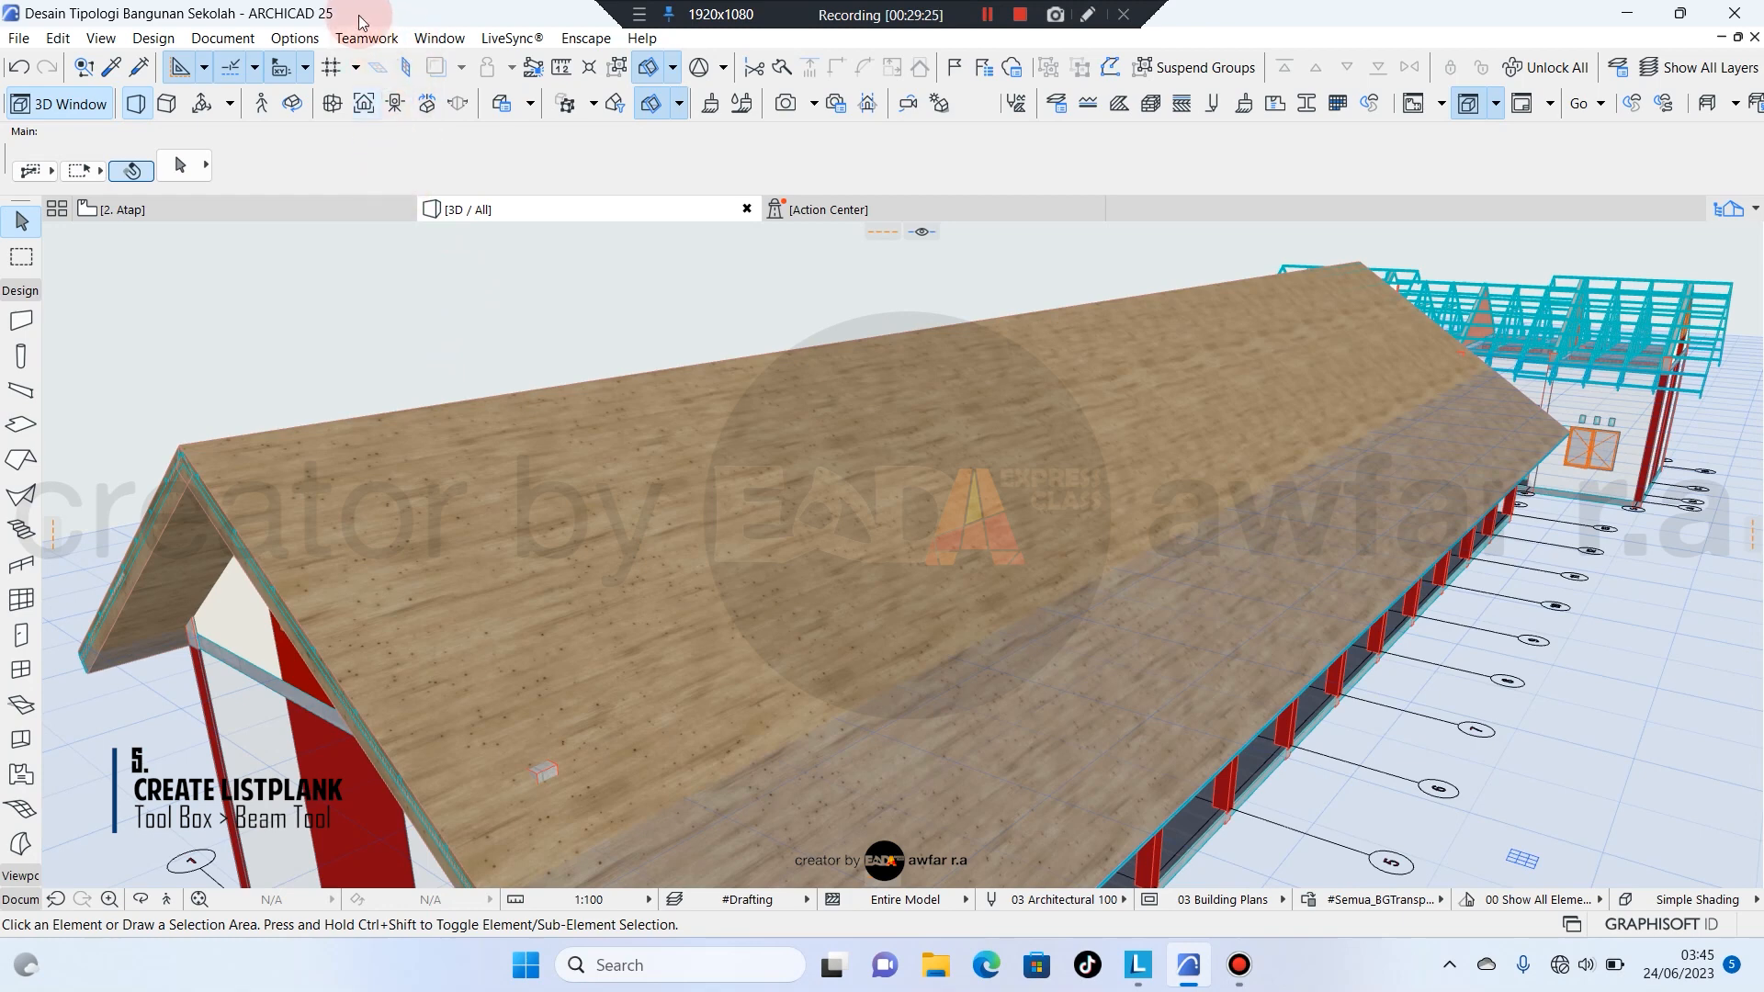
Create a new layer named 01 Elemen.Atap Listplank in the model view layer settings.
left_click(292, 39)
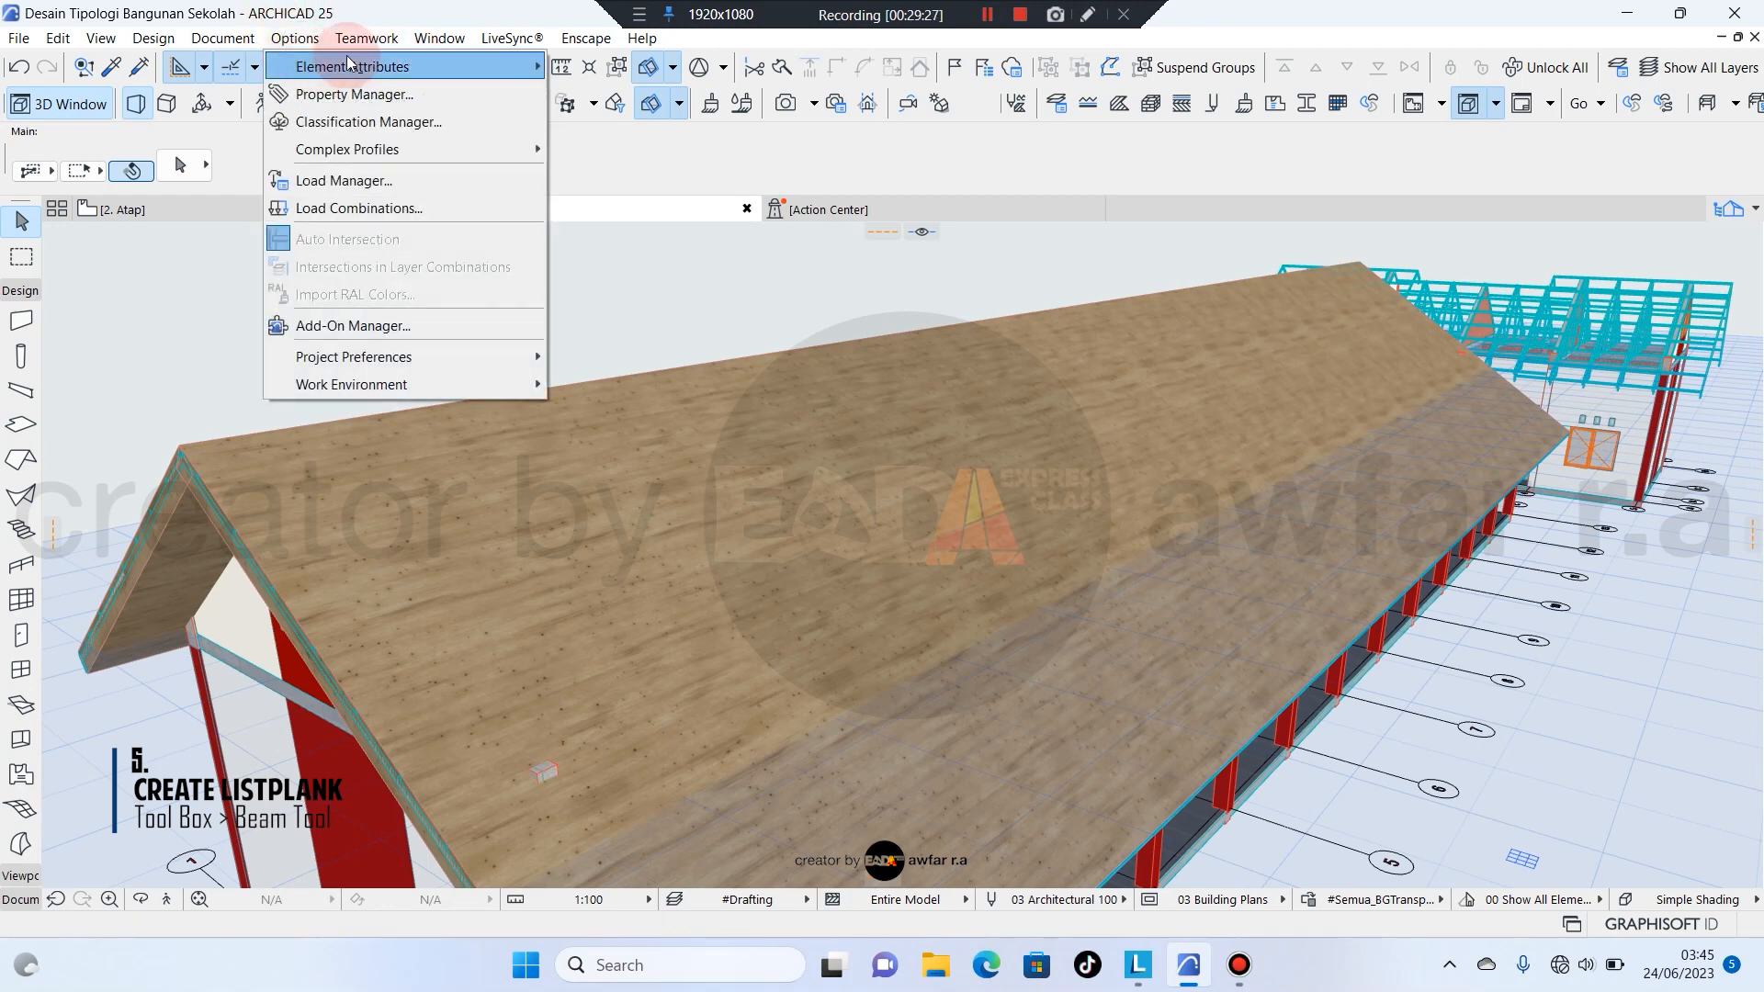
mouse_move(355, 64)
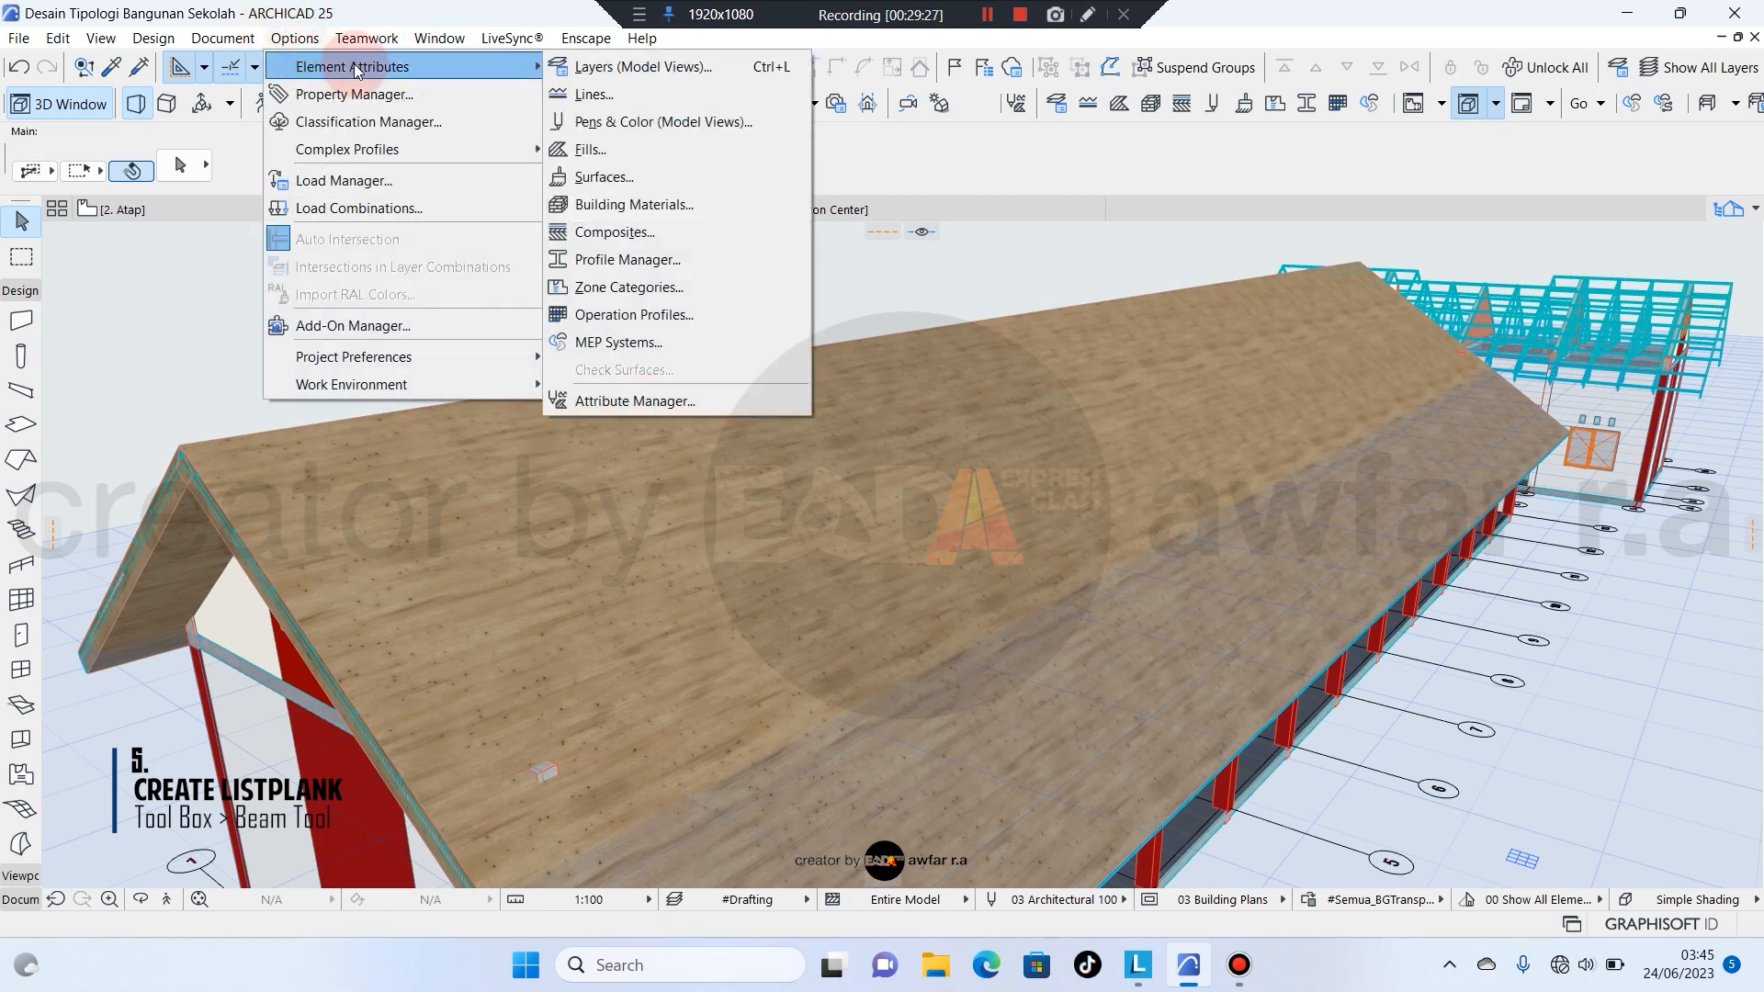
left_click(634, 67)
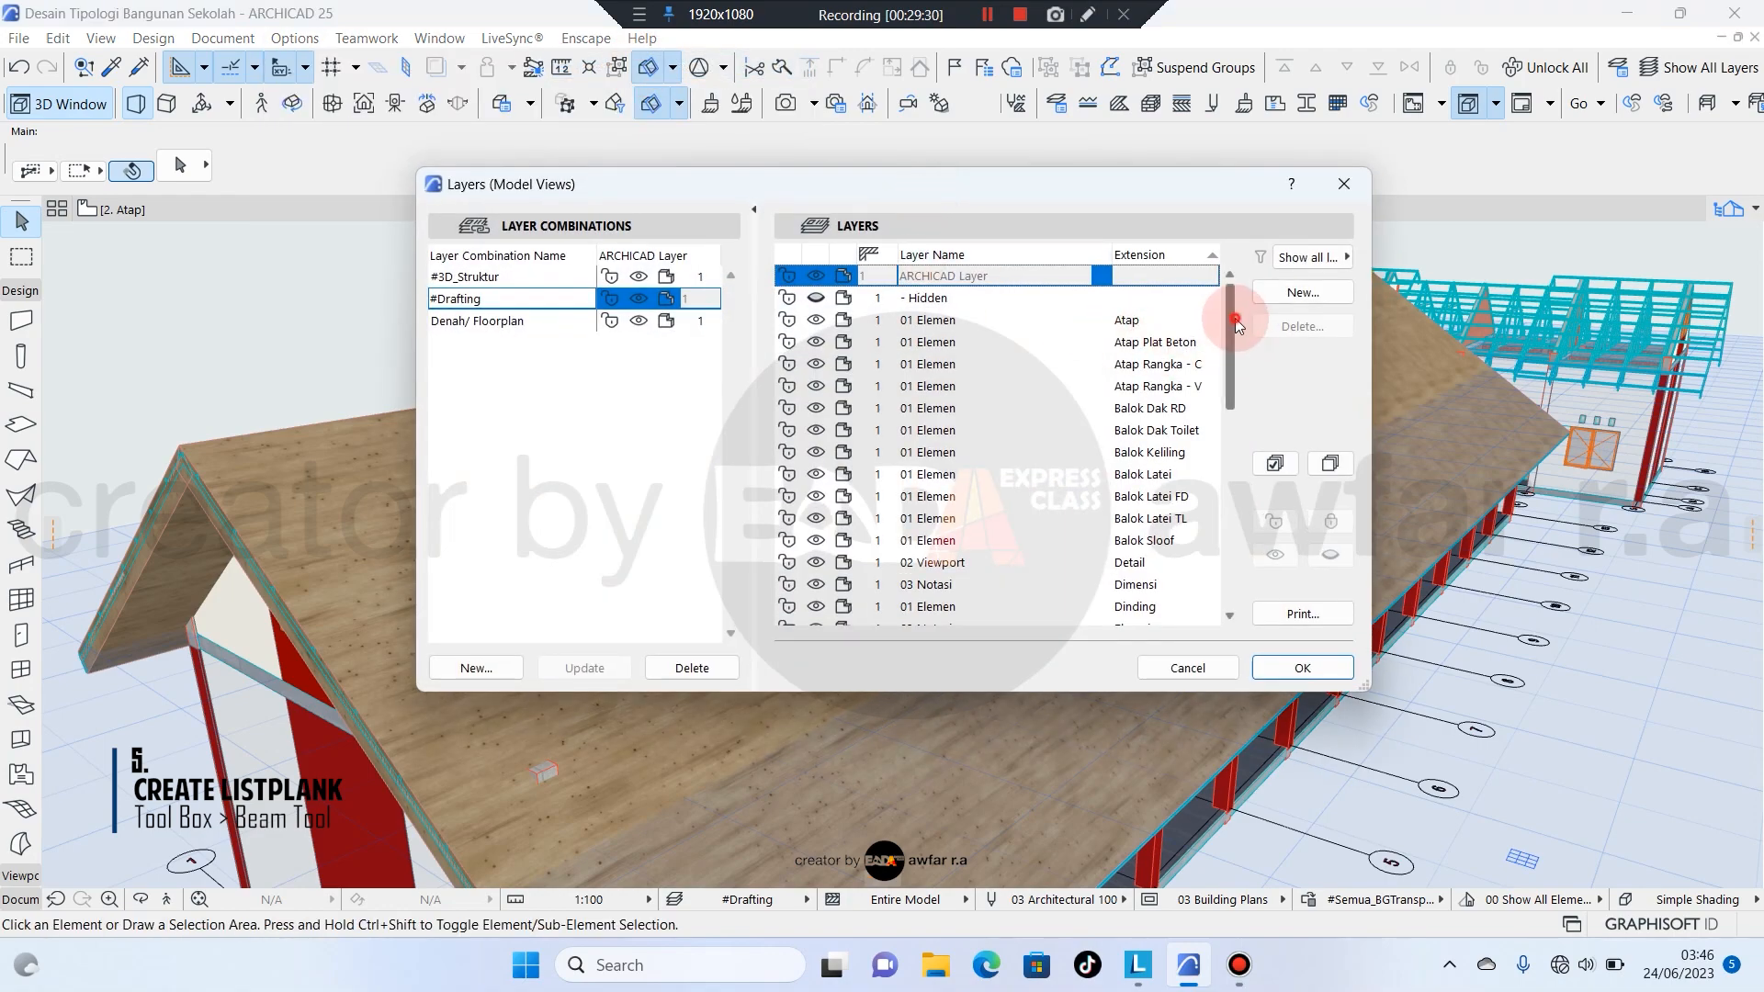
left_click_drag(1237, 326, 1224, 388)
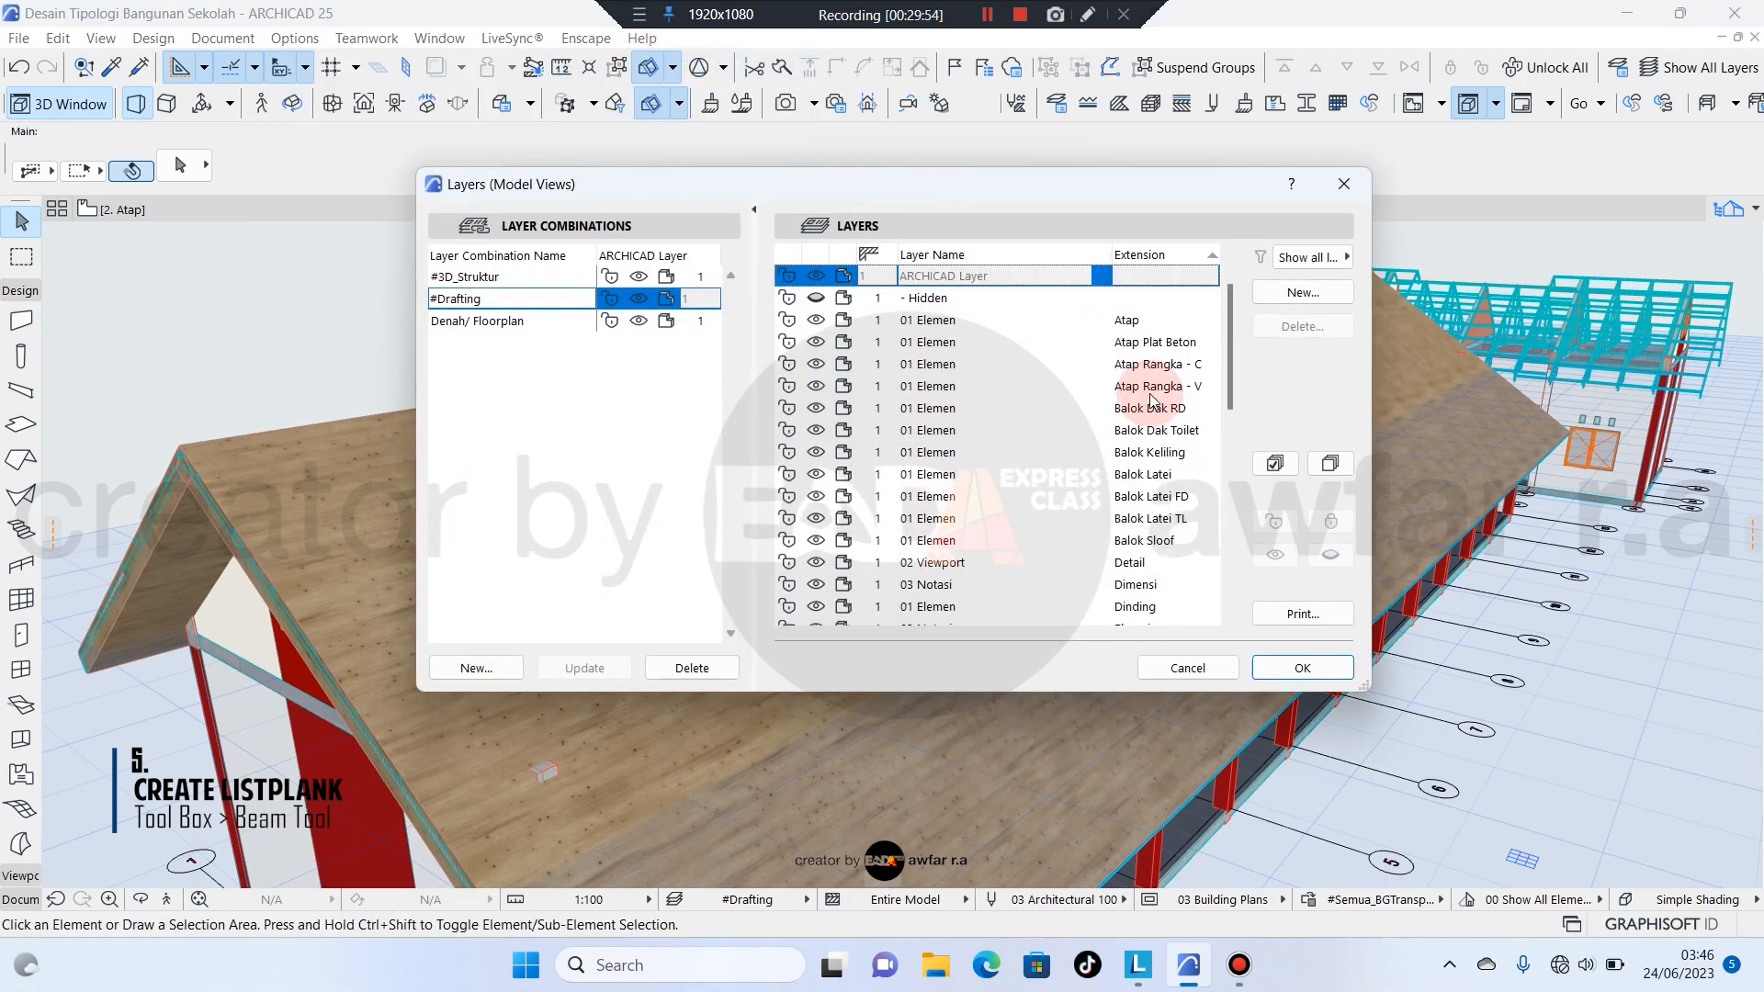
left_click(1160, 321)
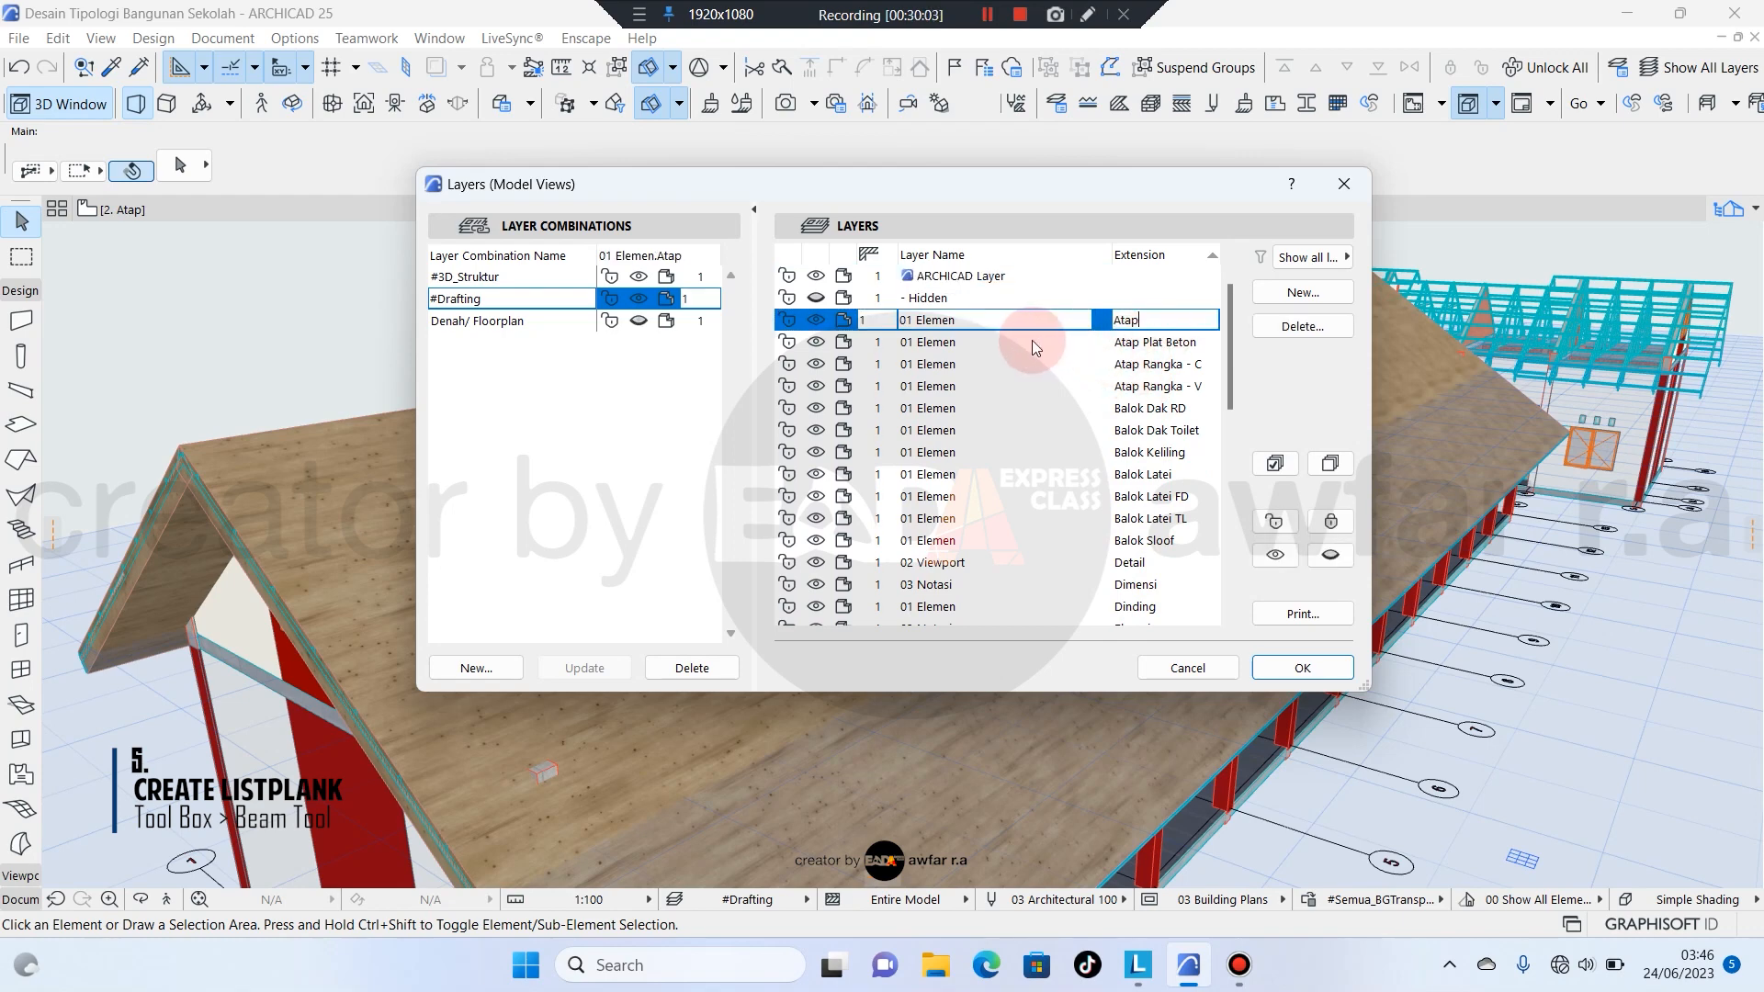
left_click(1289, 294)
left_click(1136, 549)
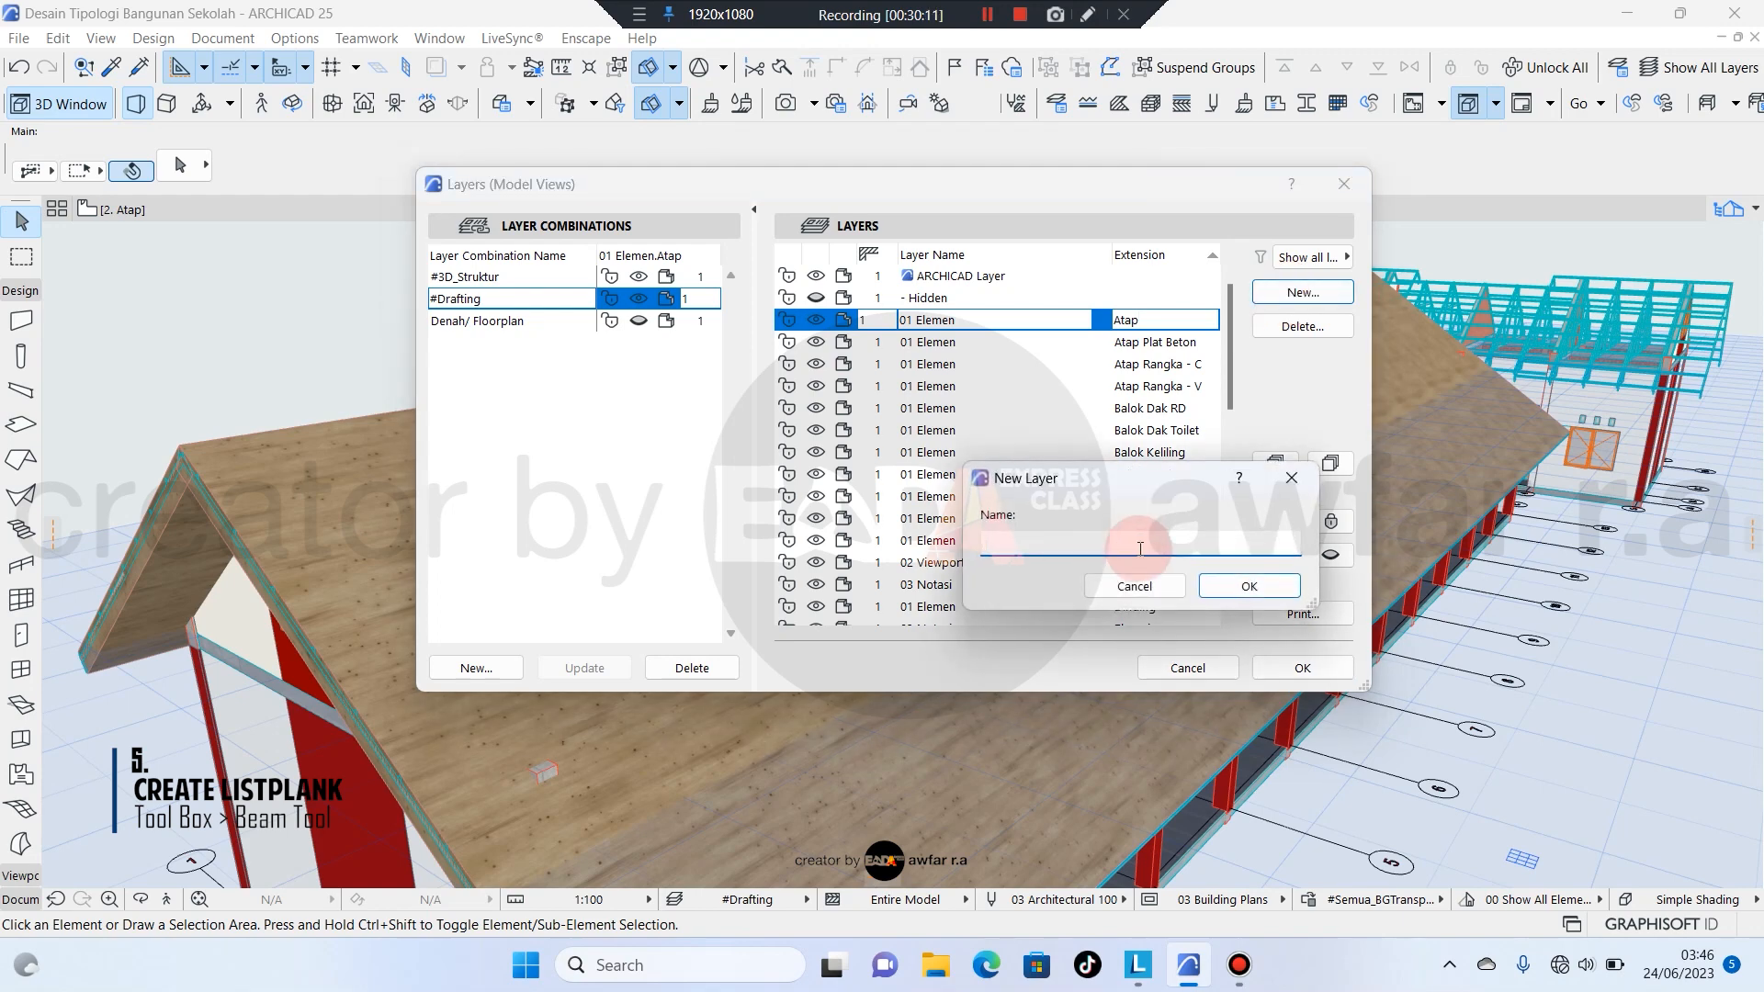
type("01 Elemen.Atap Listplan")
type("k")
left_click(1247, 588)
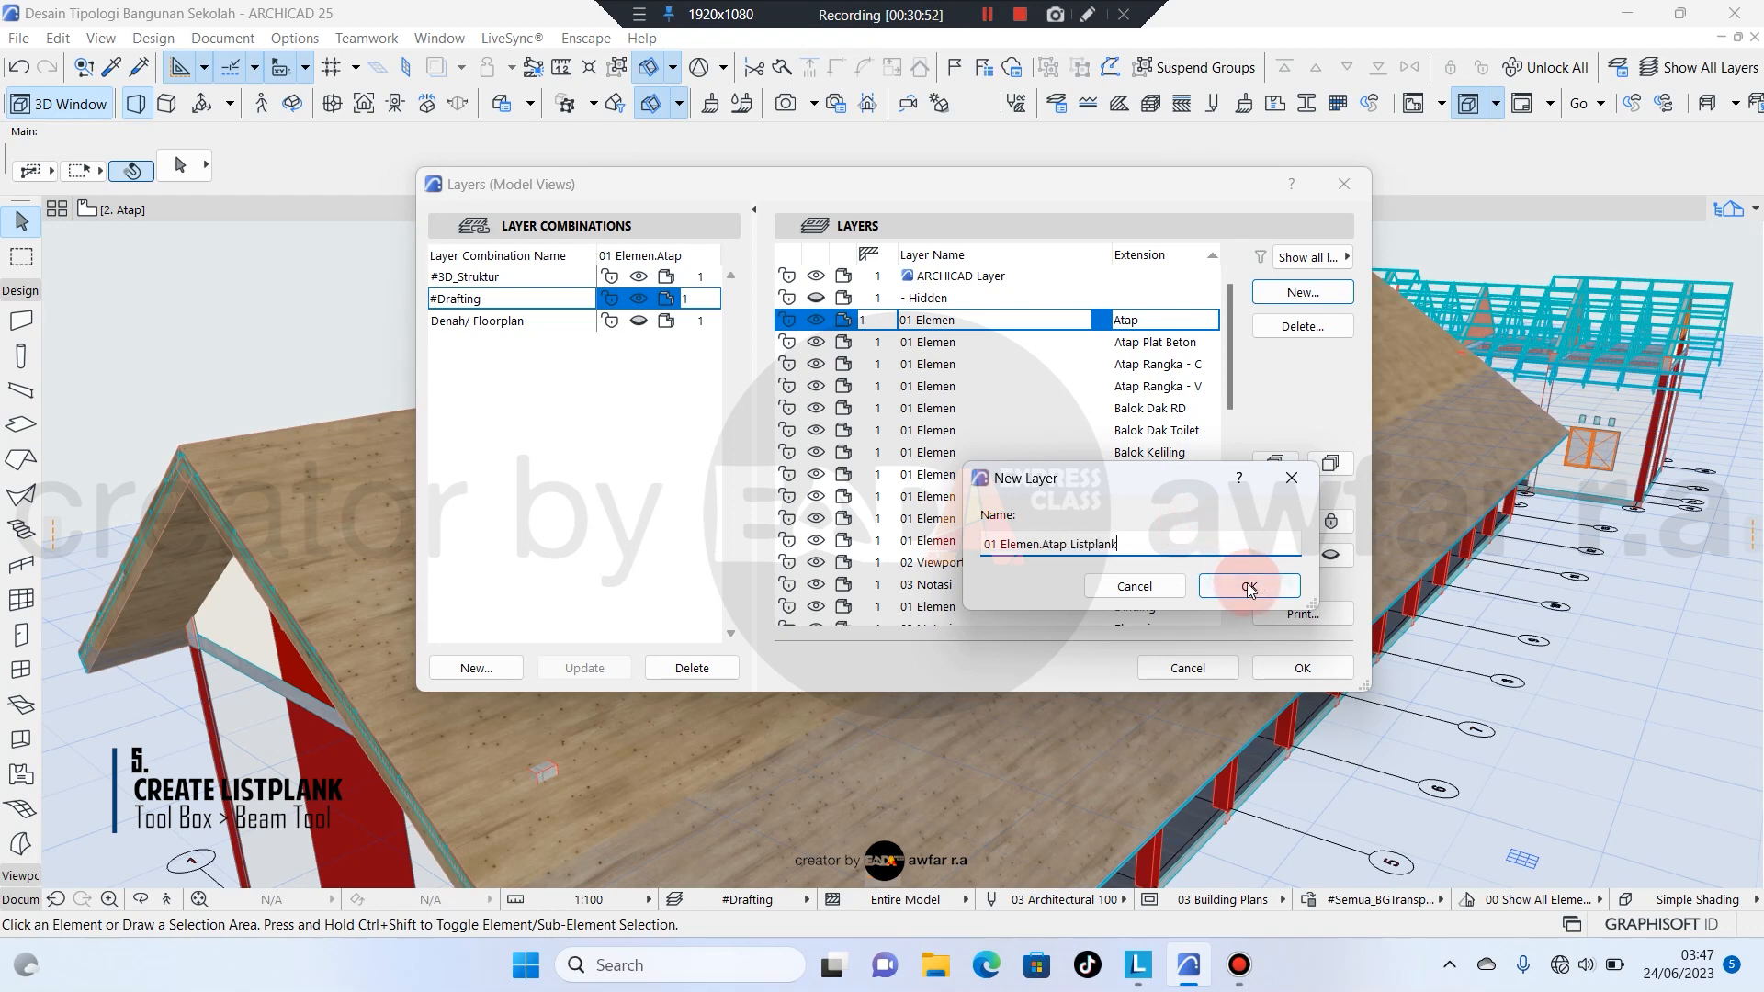
left_click(1250, 590)
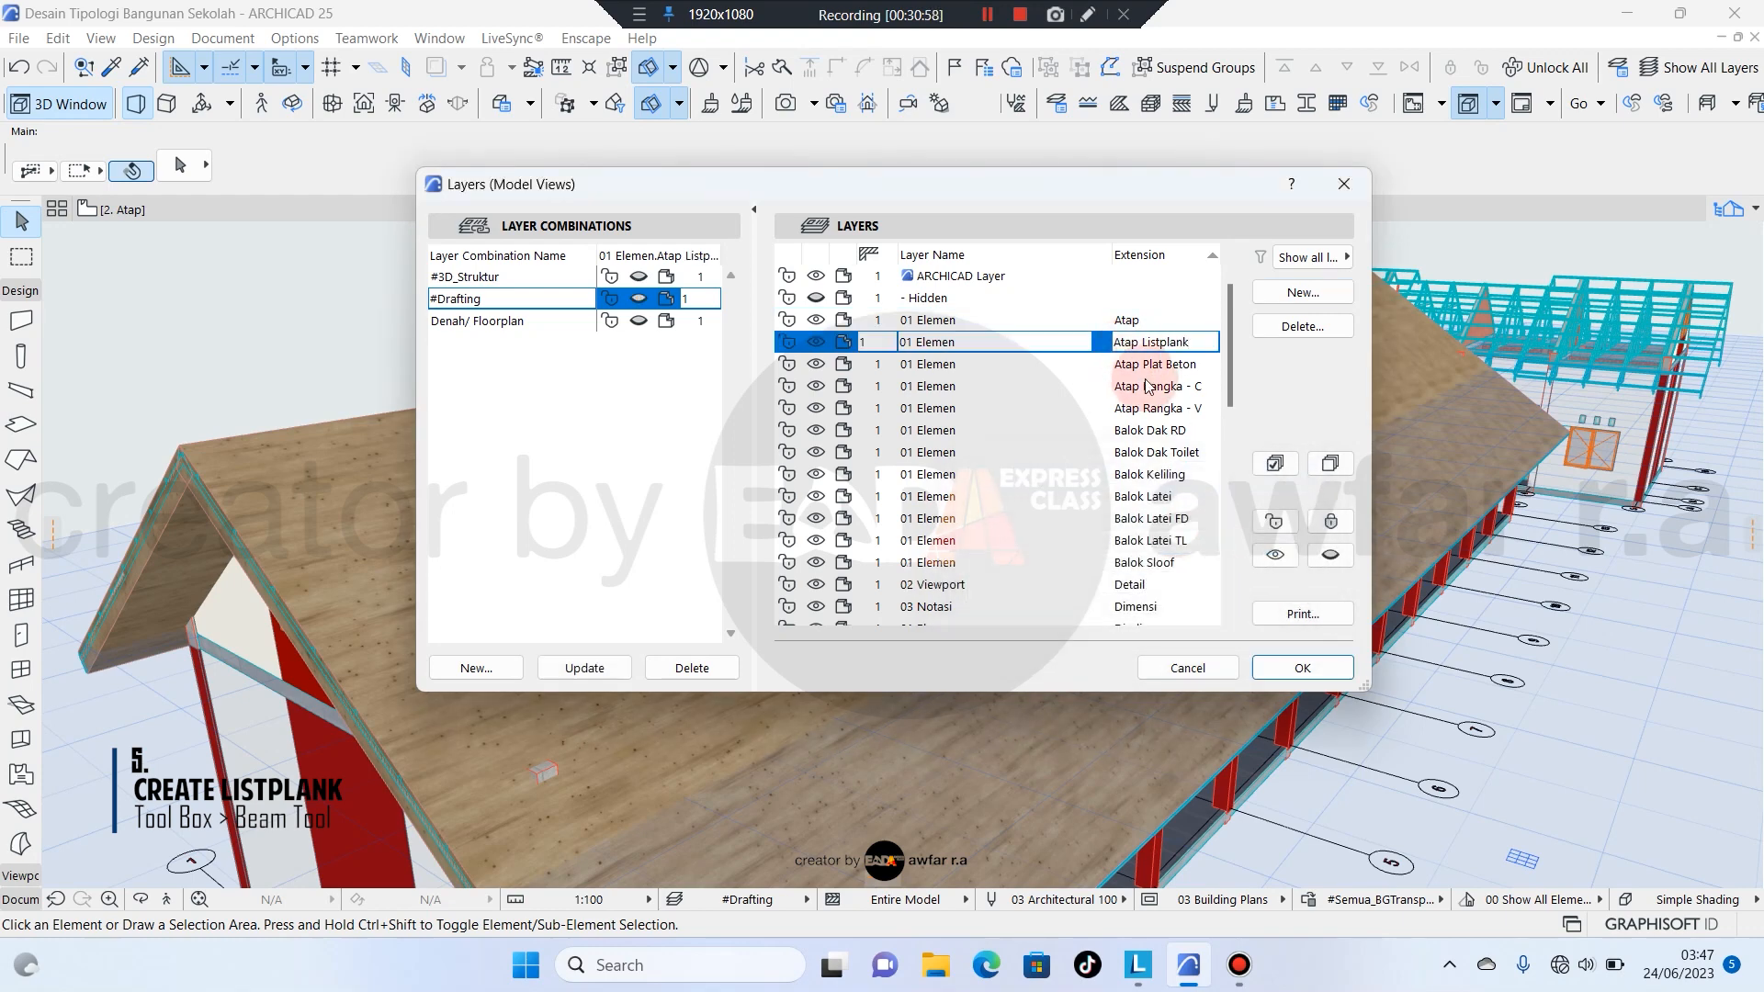
Update the #Drafting layer combination with the Atap Listplank layer shown and accept the layer settings.
left_click(1146, 387)
left_click(1156, 340)
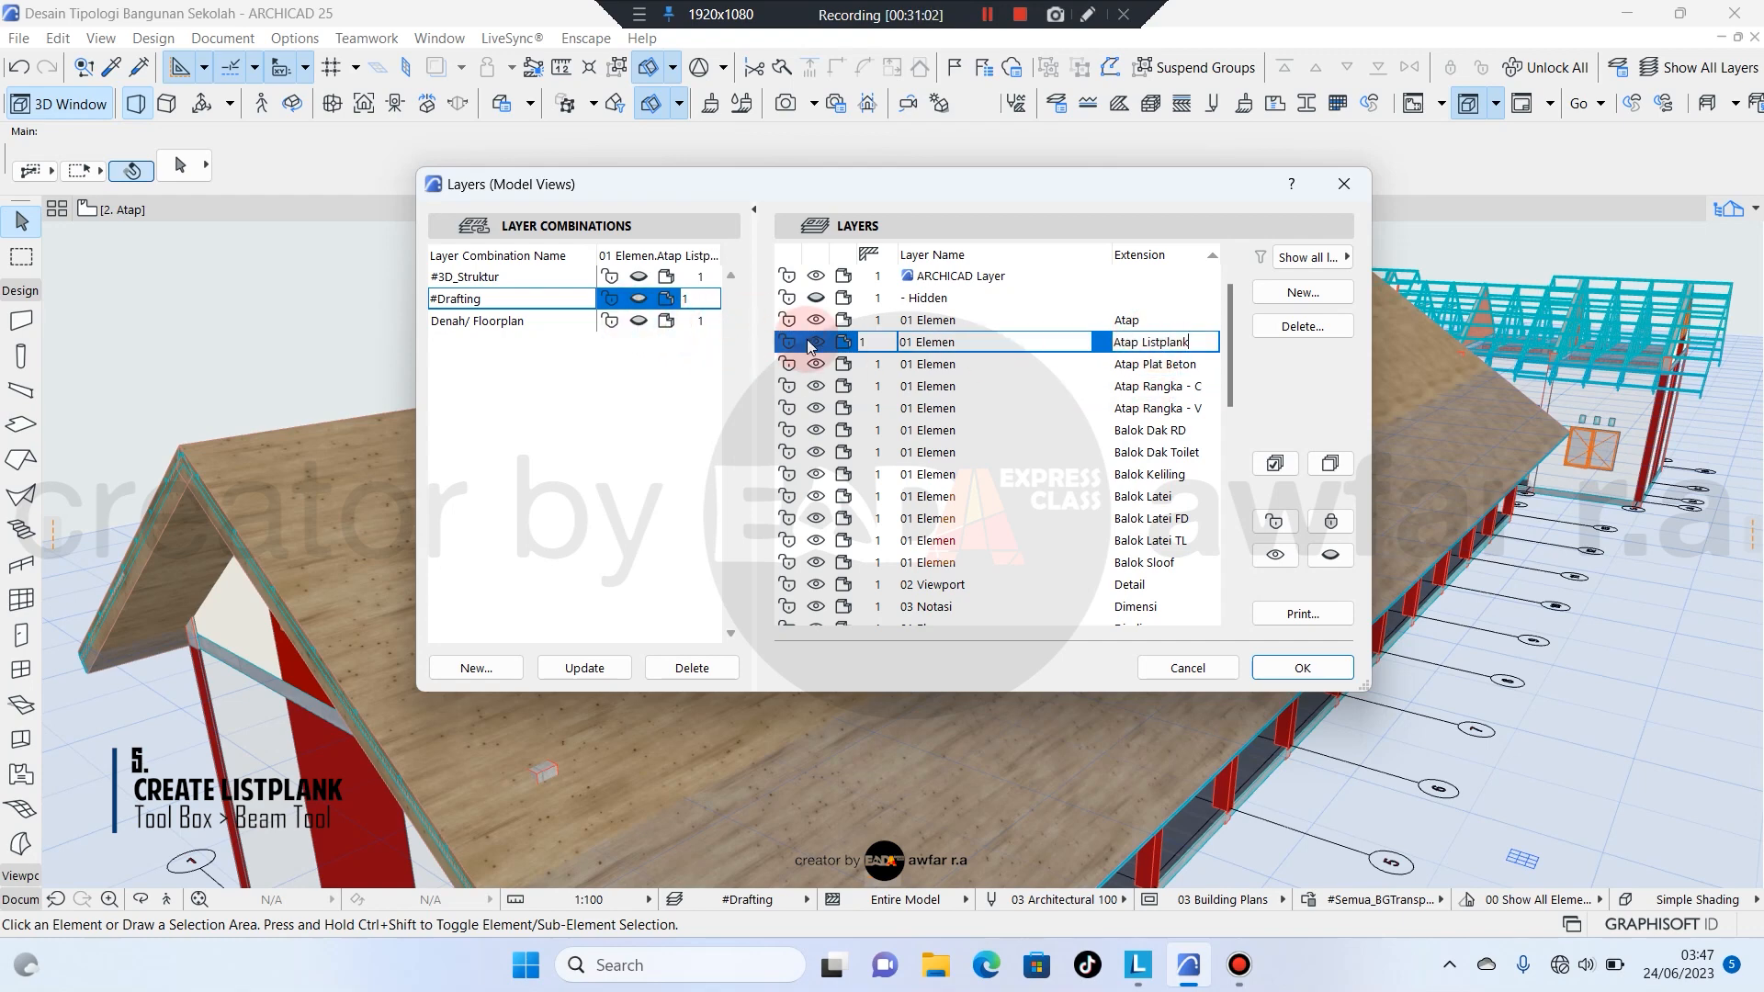
left_click(813, 356)
left_click(816, 342)
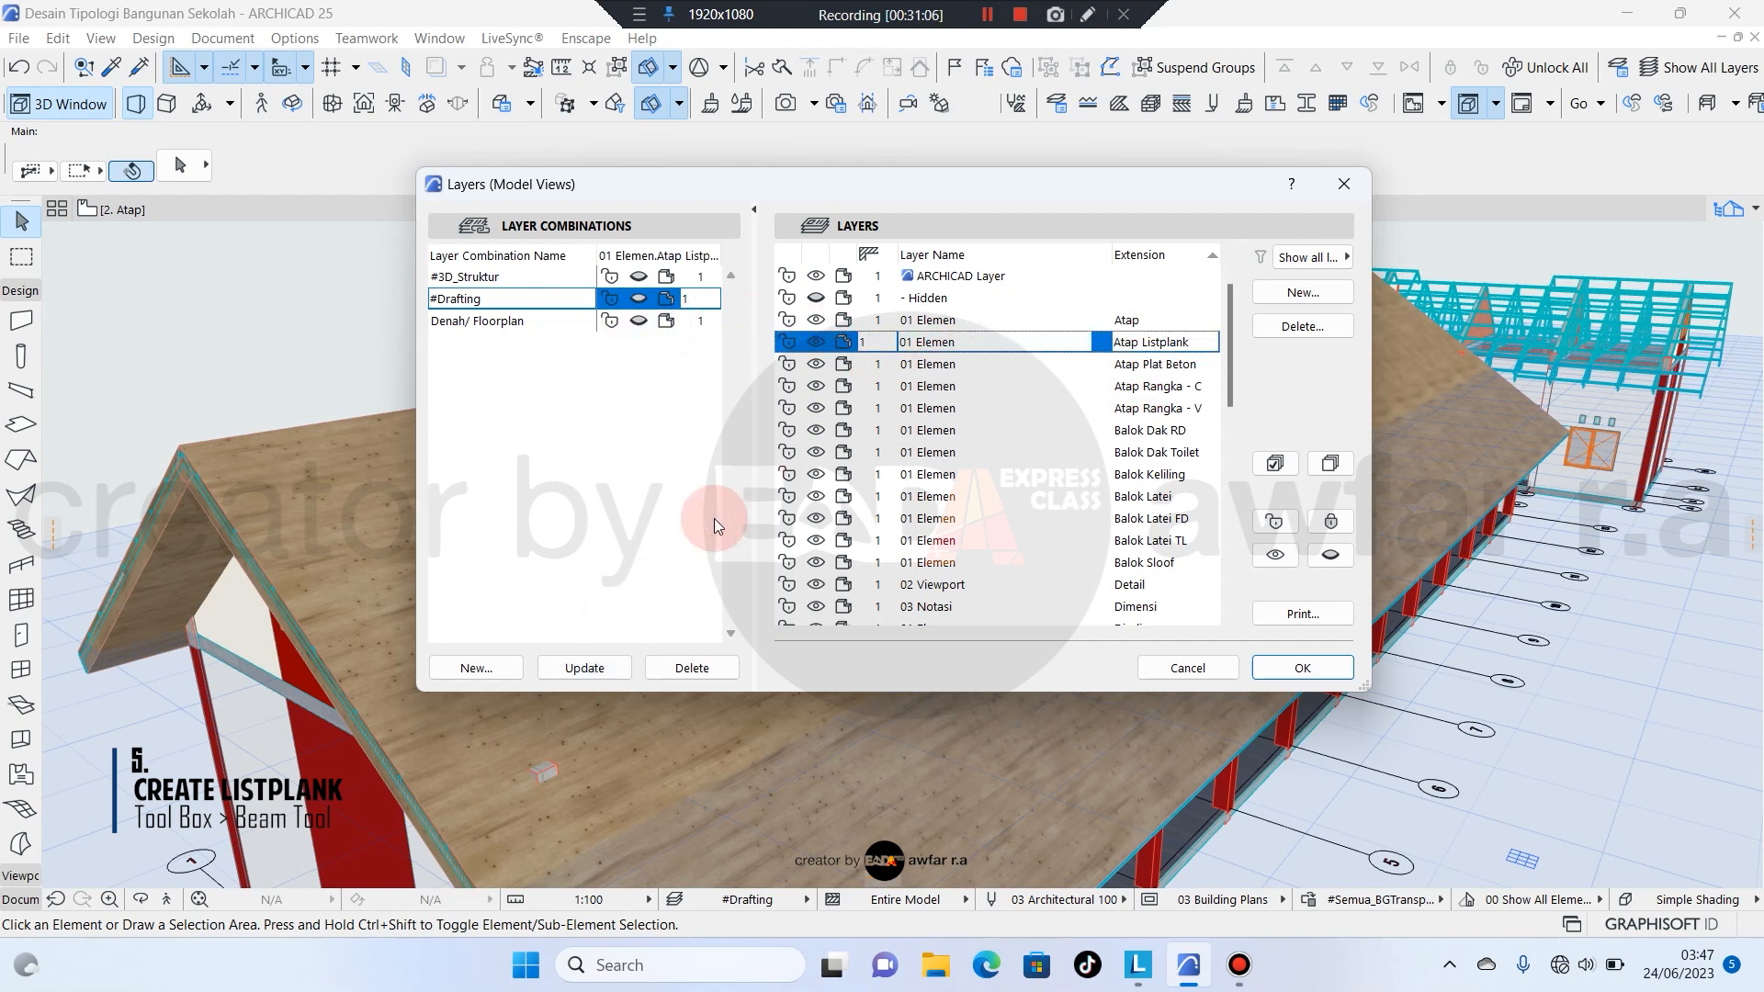
left_click(620, 668)
left_click(1291, 673)
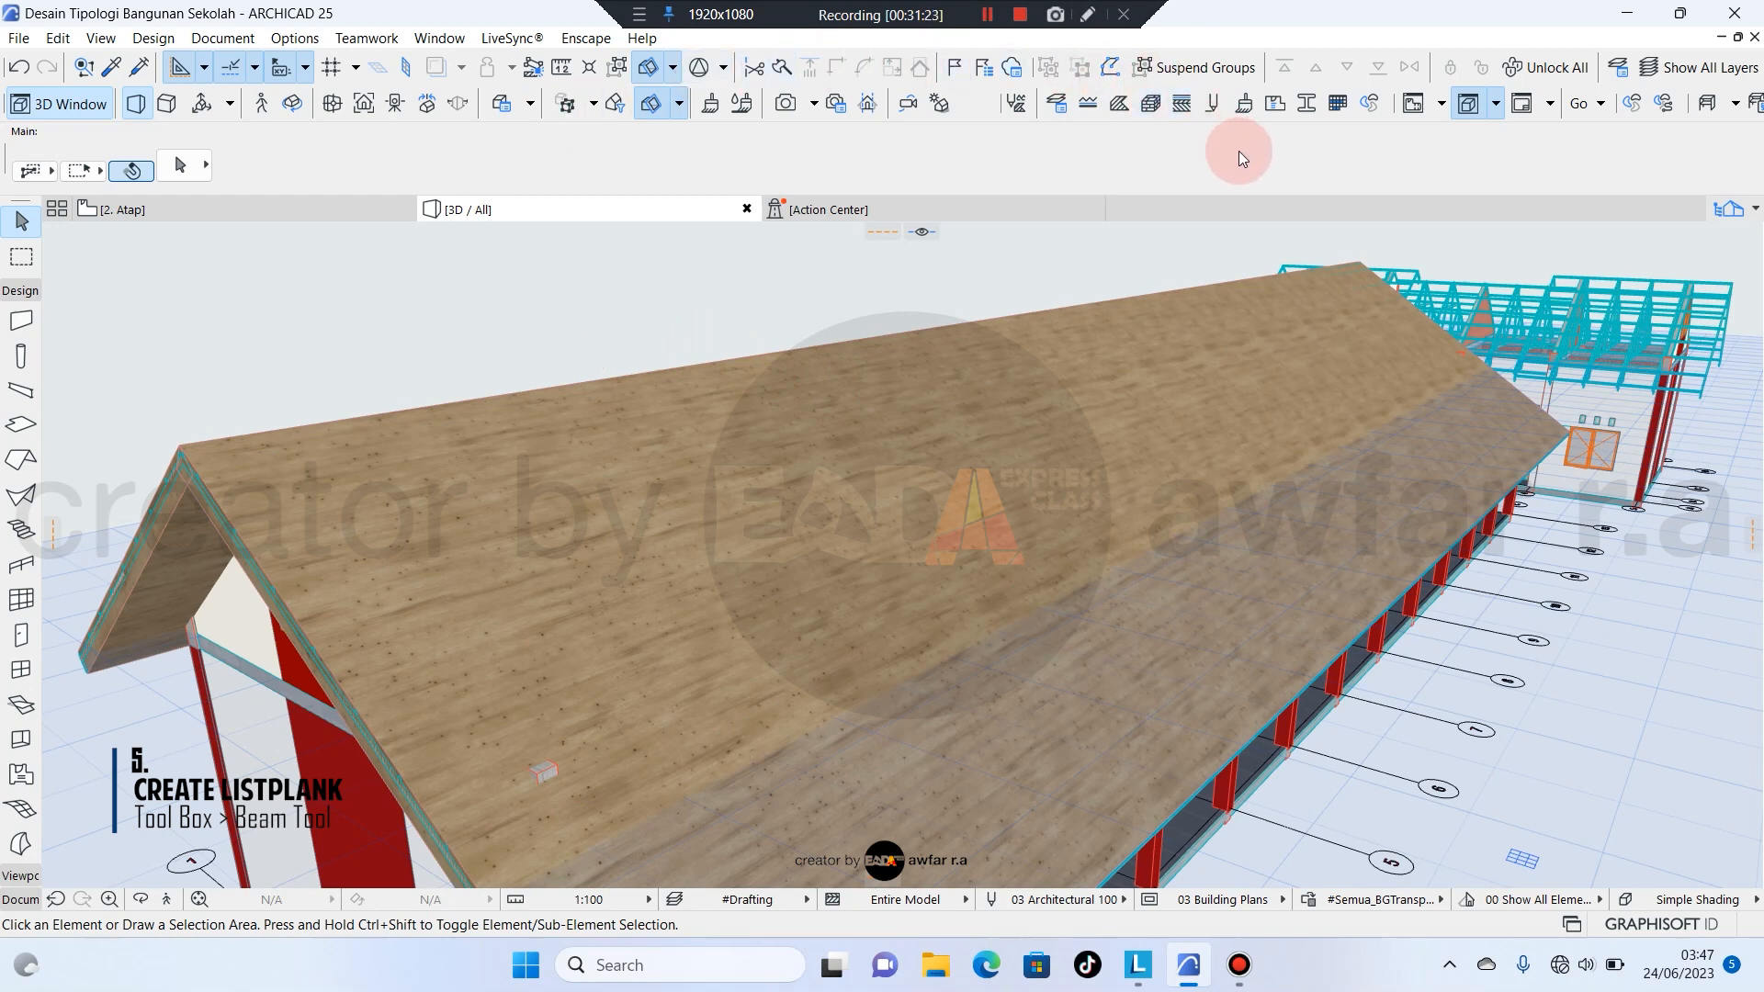
Create a building material named #Listplank by duplicating Gypsum Plasterboard - Waterproof.
left_click(1144, 107)
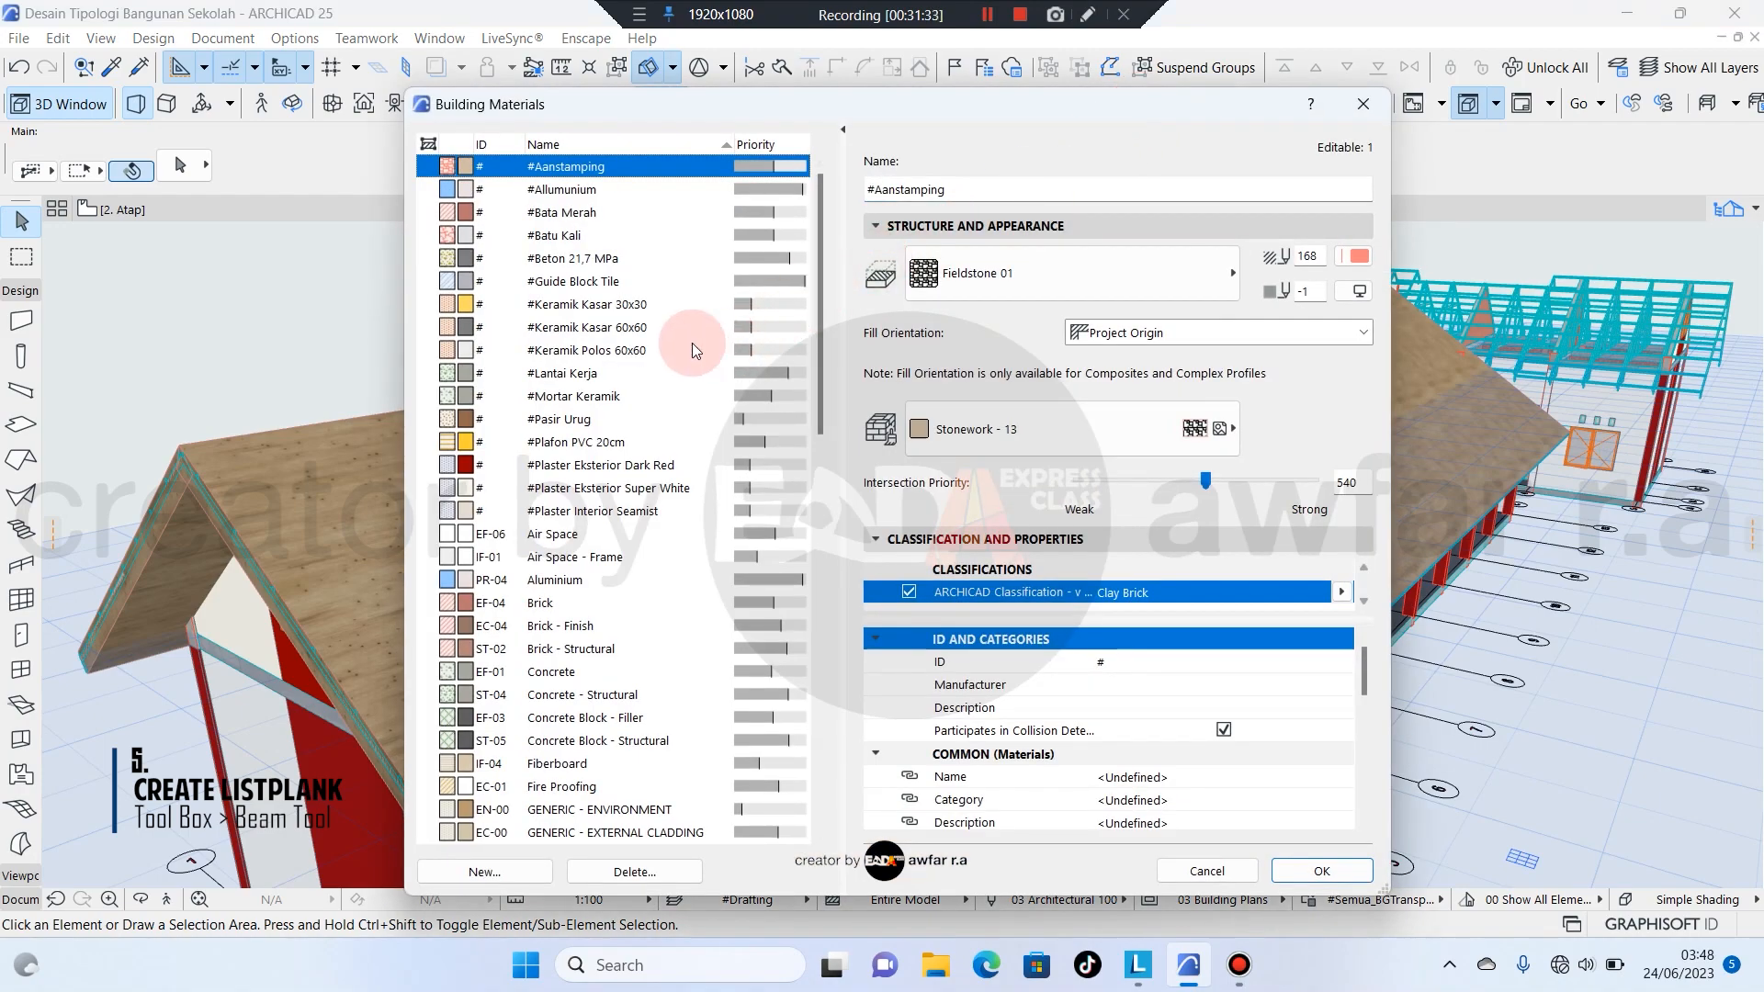
scroll(630, 428, "down", 3)
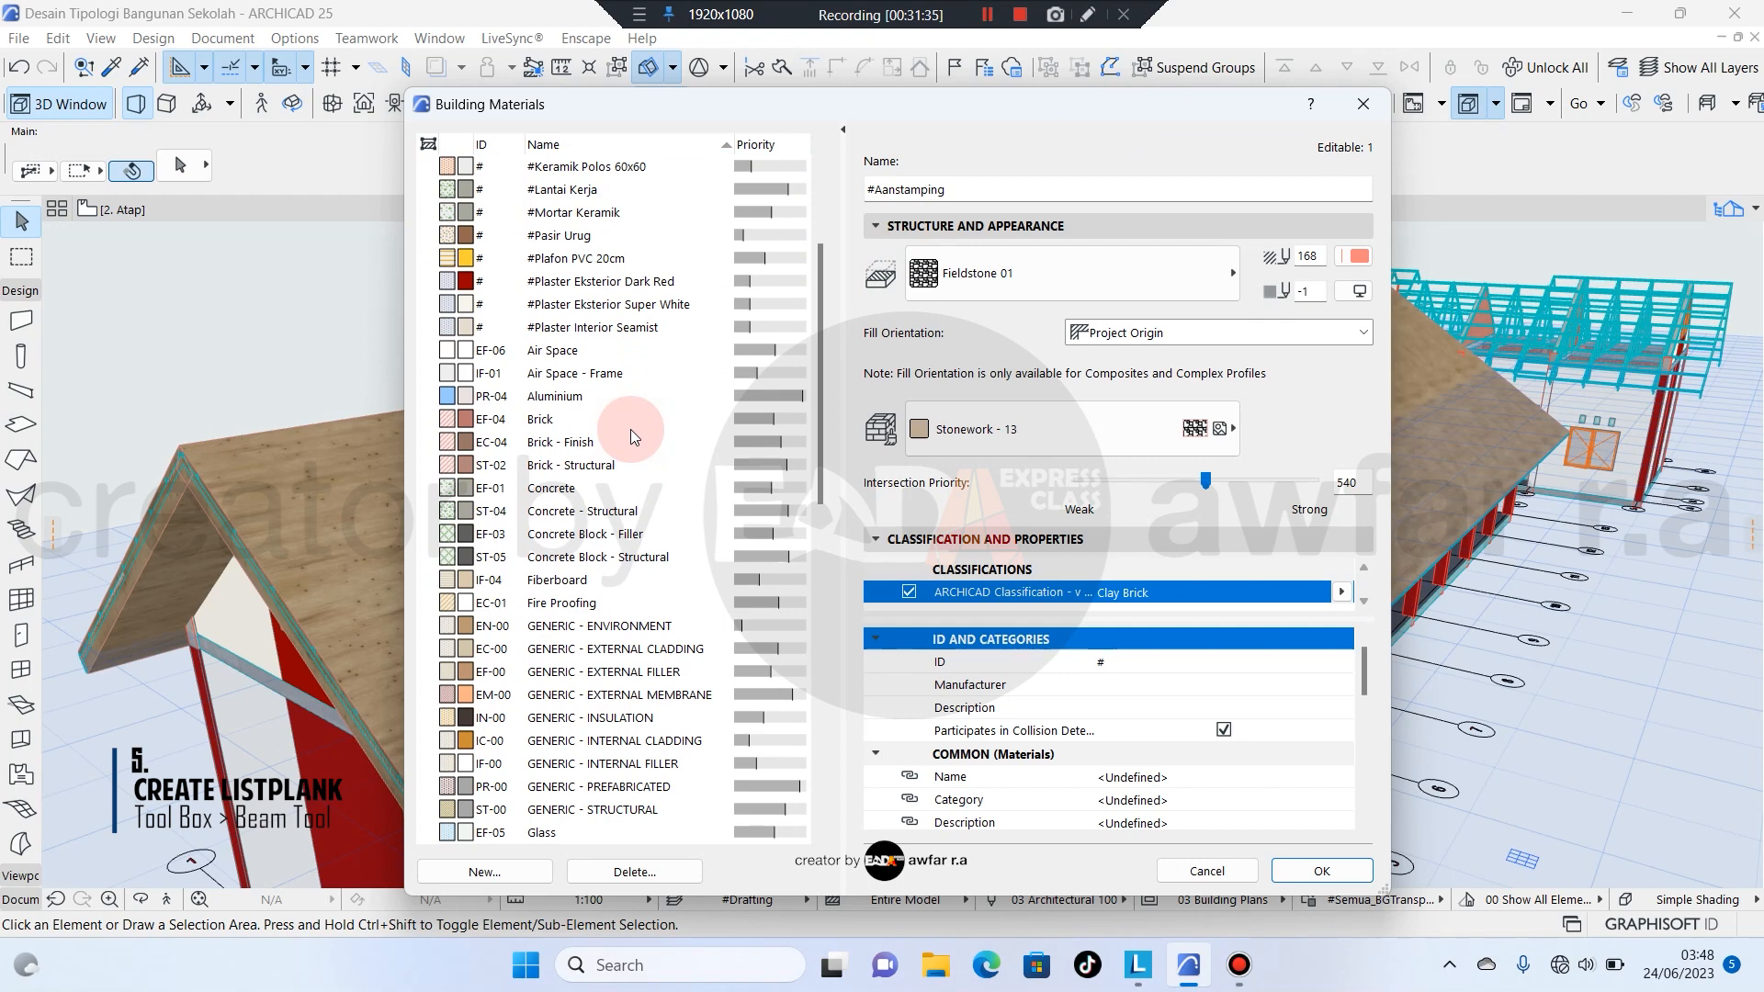
scroll(589, 438, "down", 3)
left_click(602, 718)
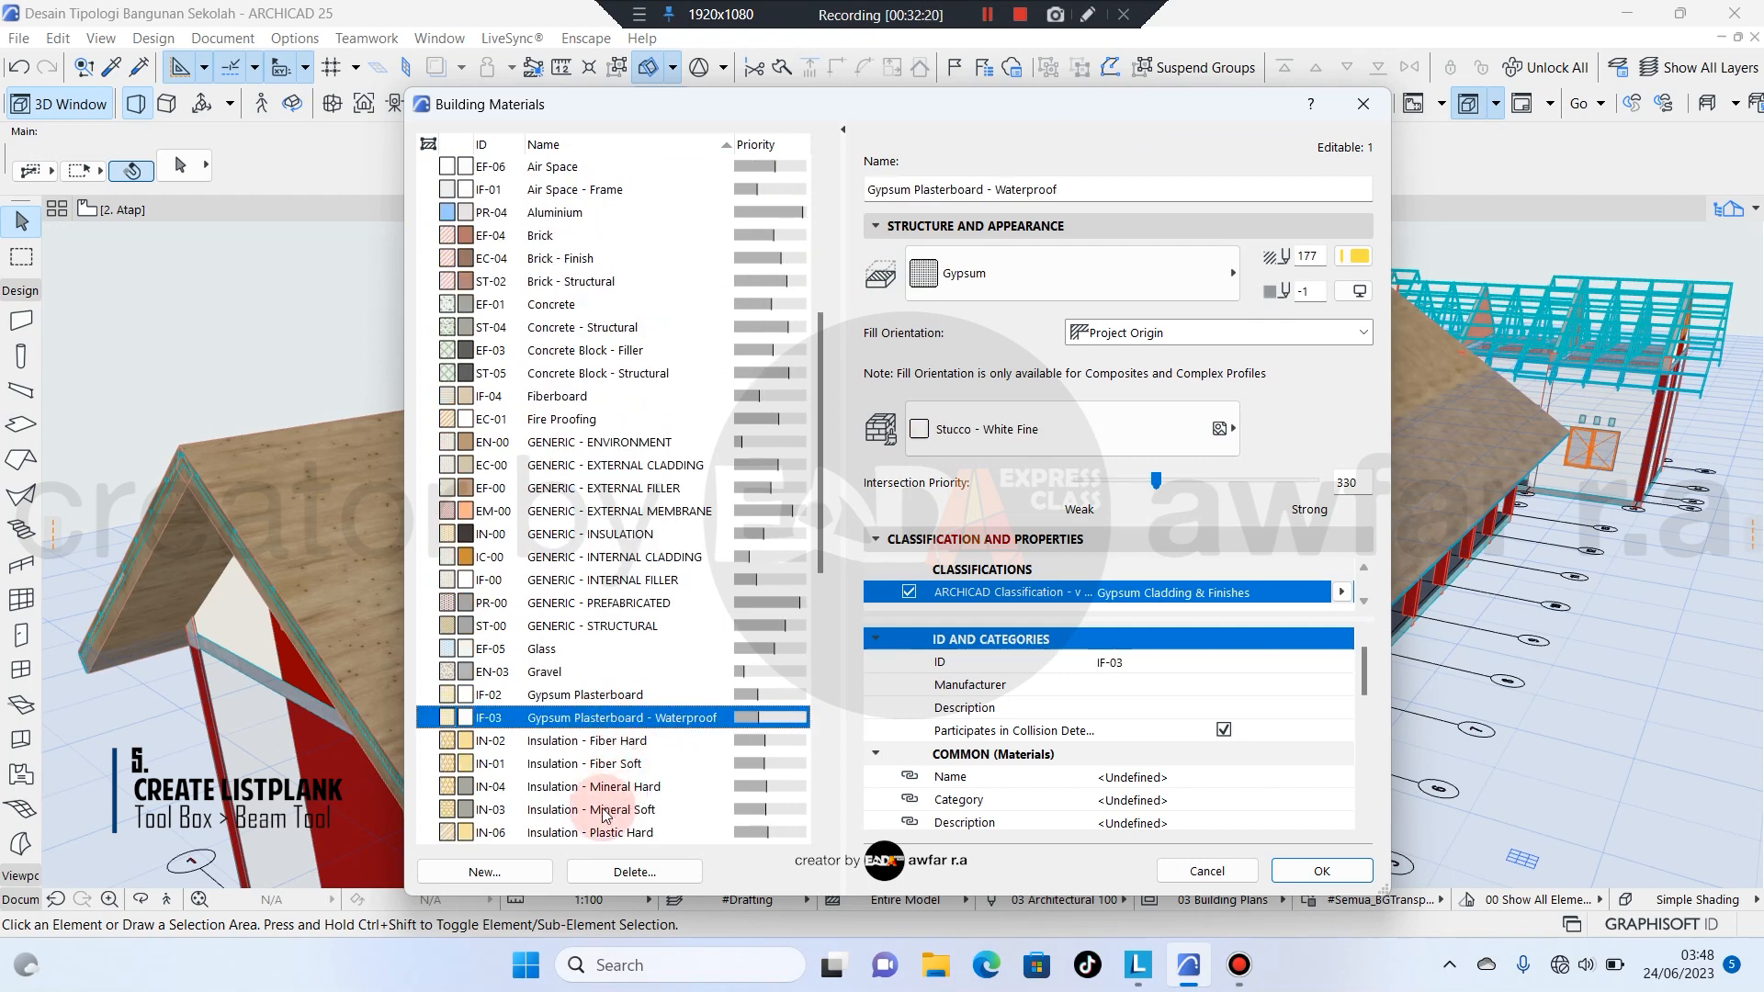
left_click(502, 871)
left_click(720, 380)
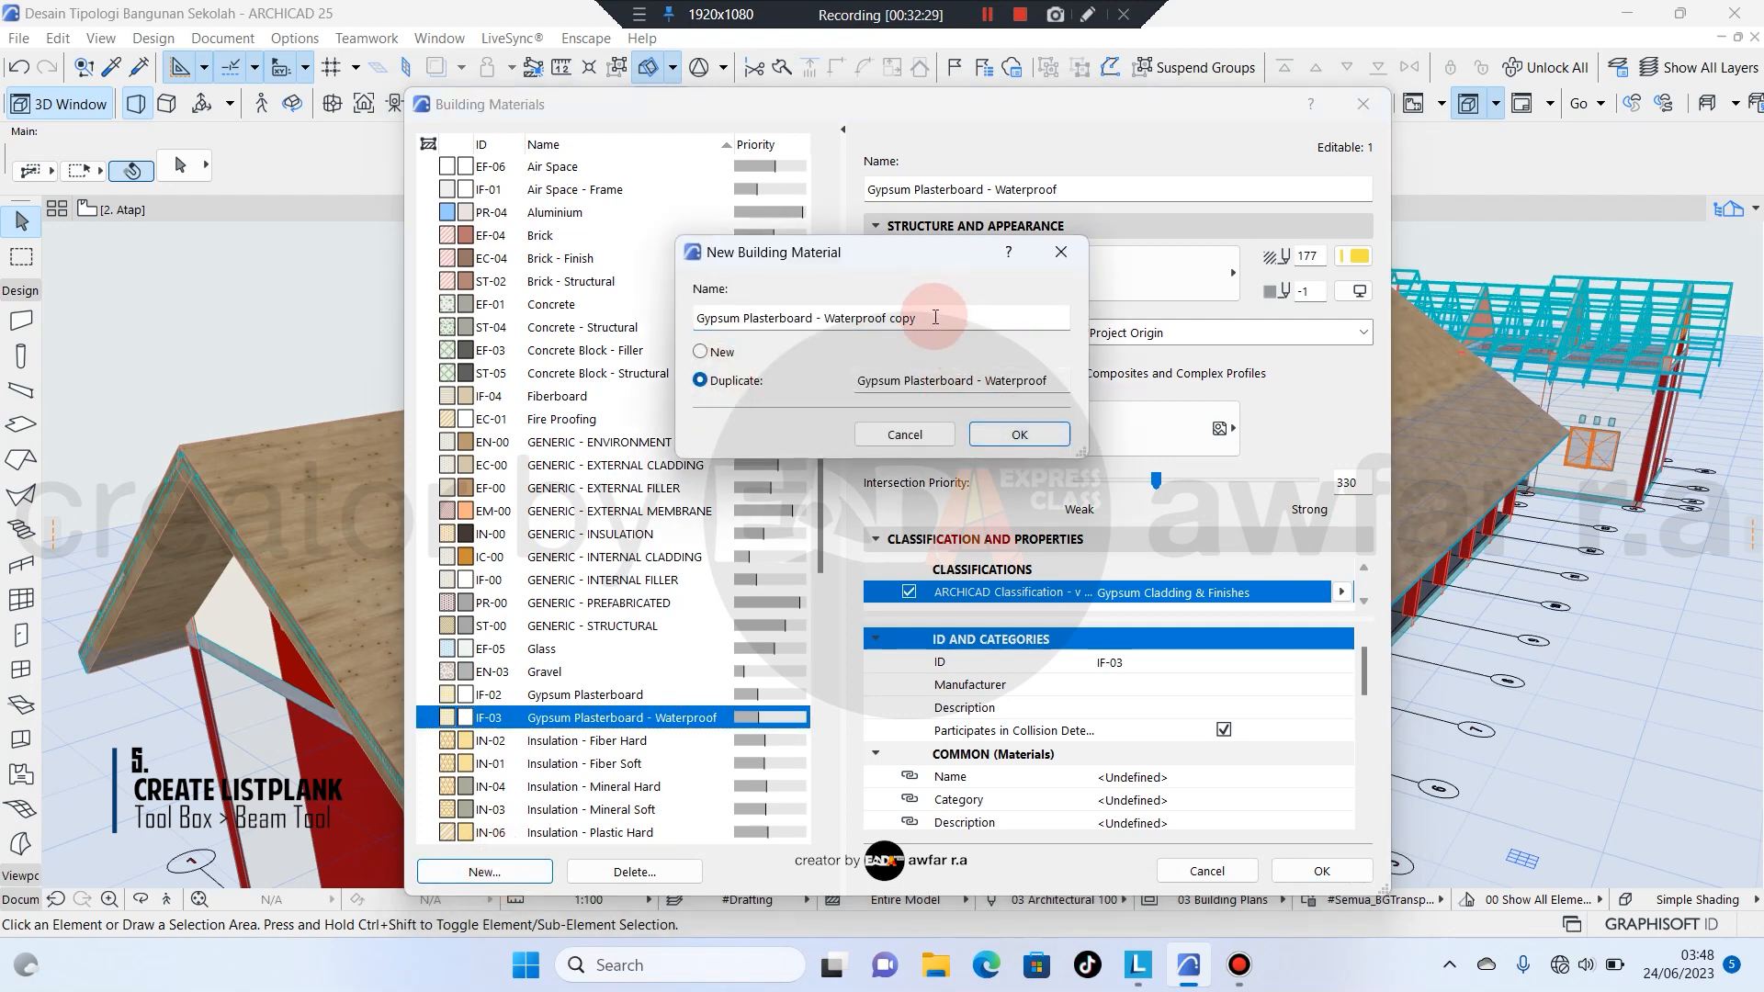
left_click_drag(935, 317, 668, 315)
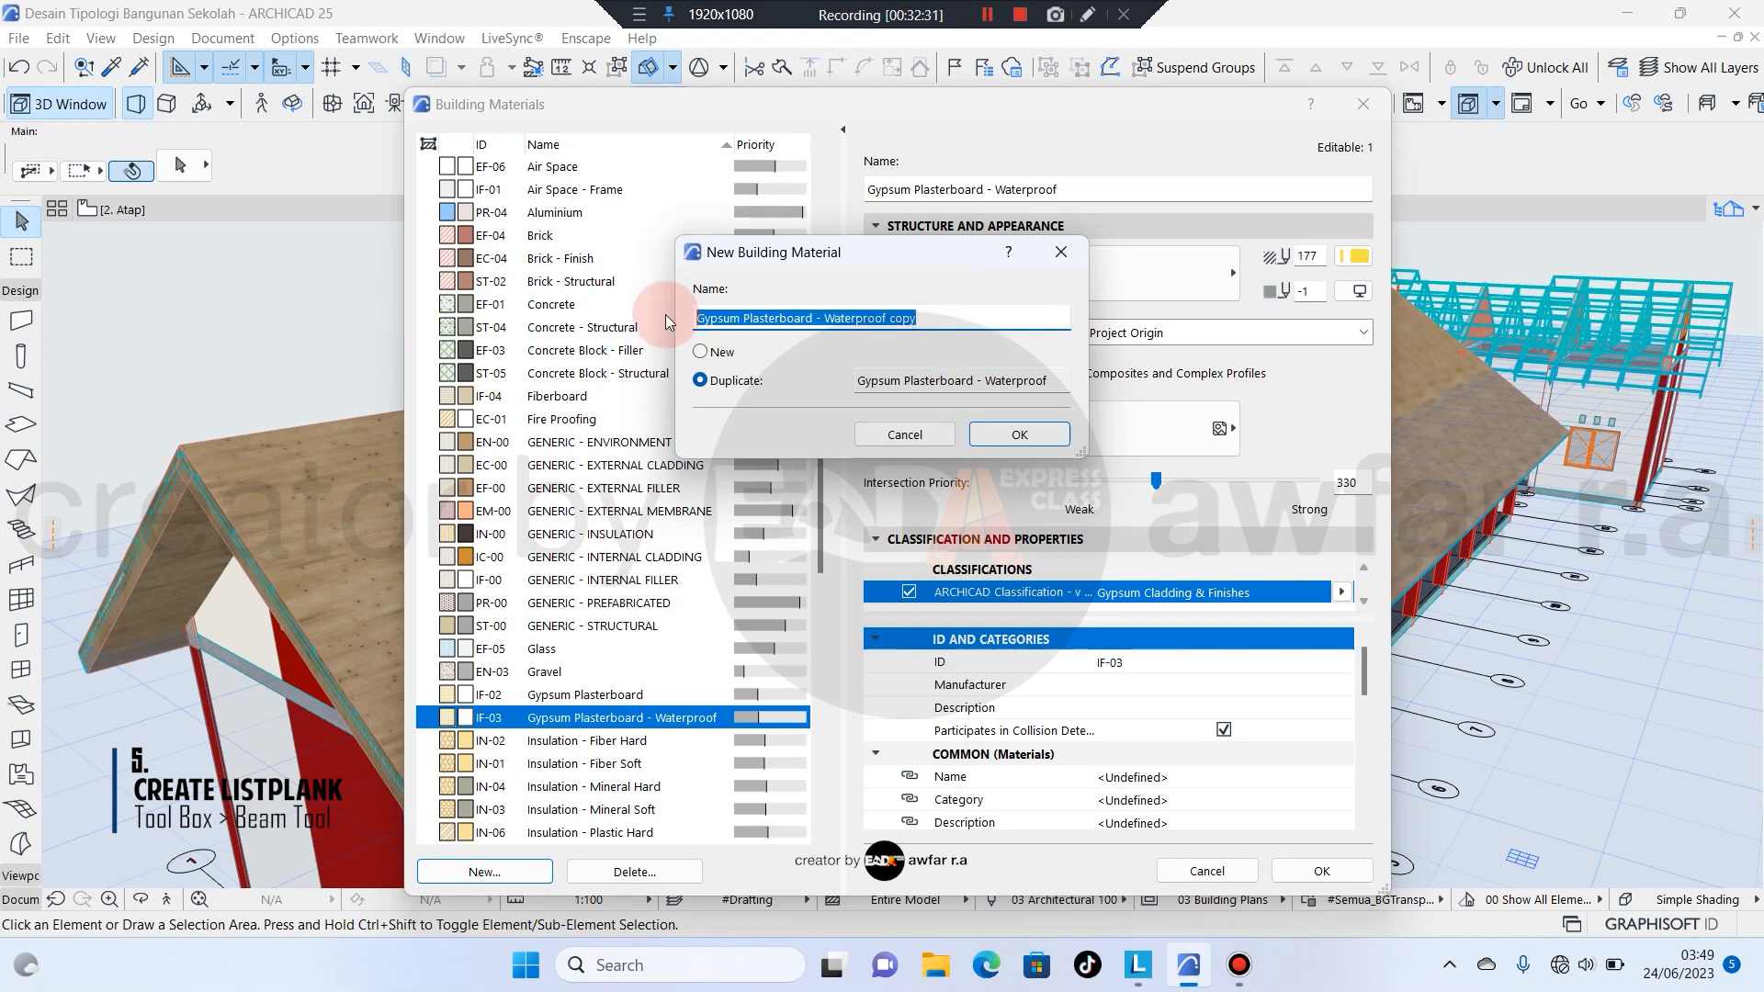
type("# Listplank")
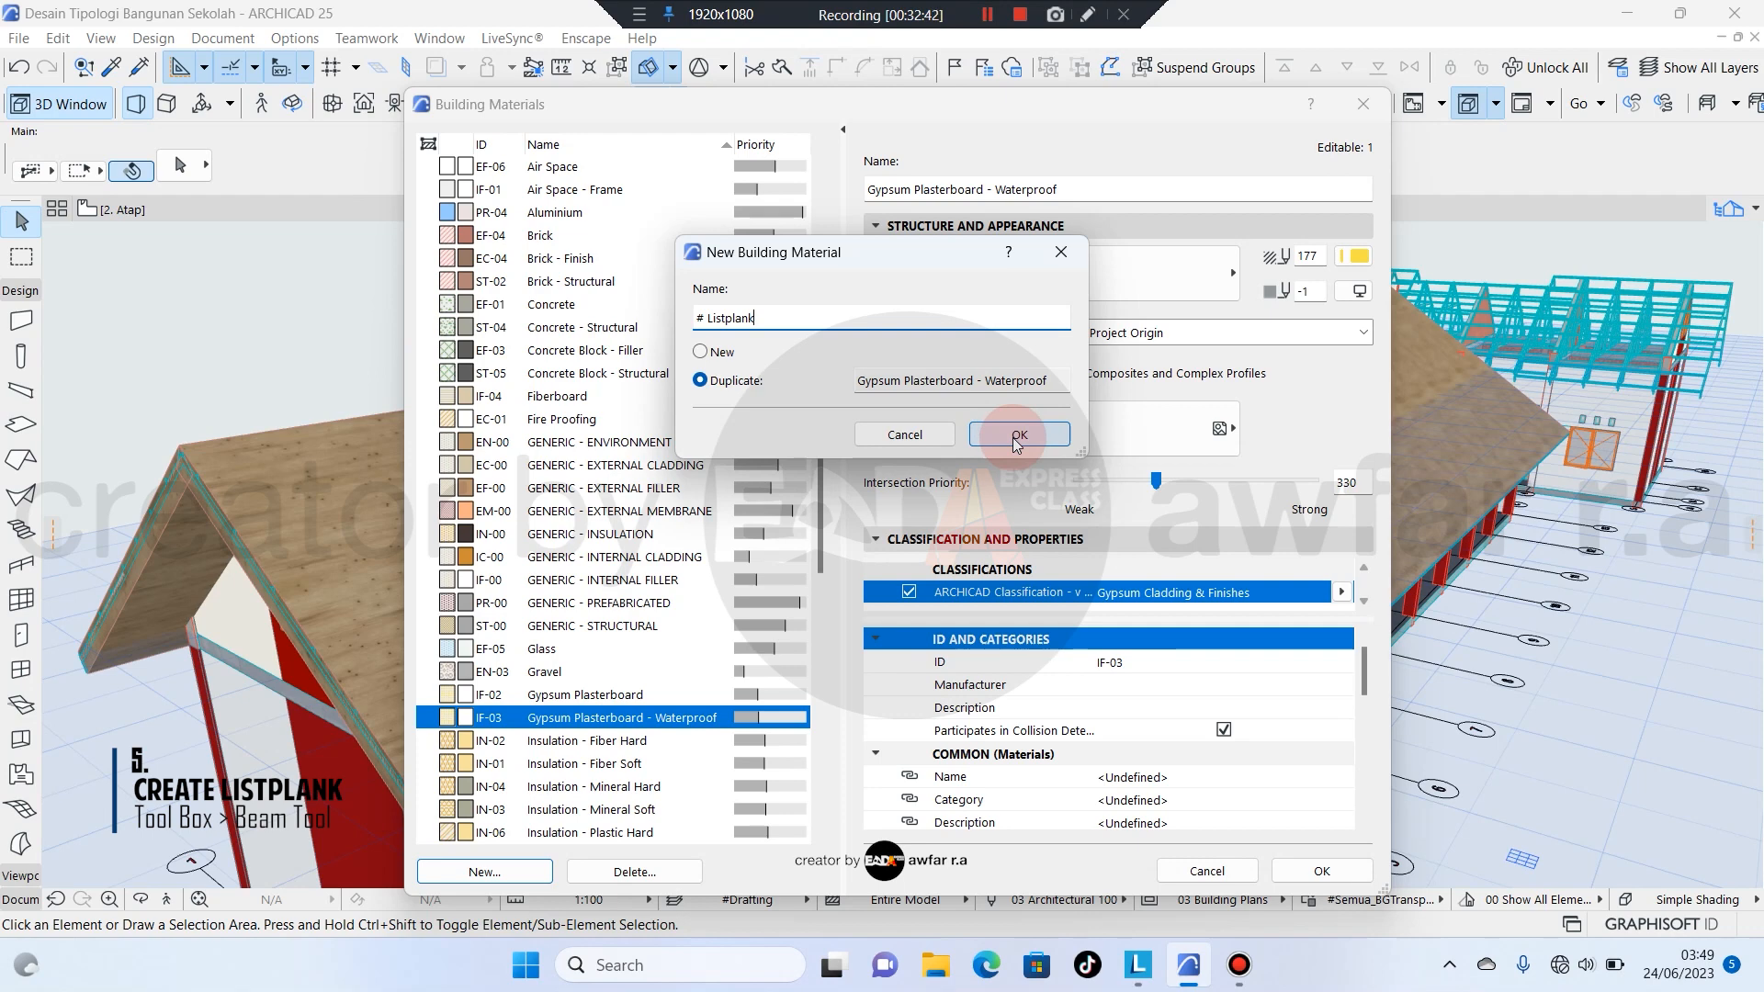
left_click(1015, 437)
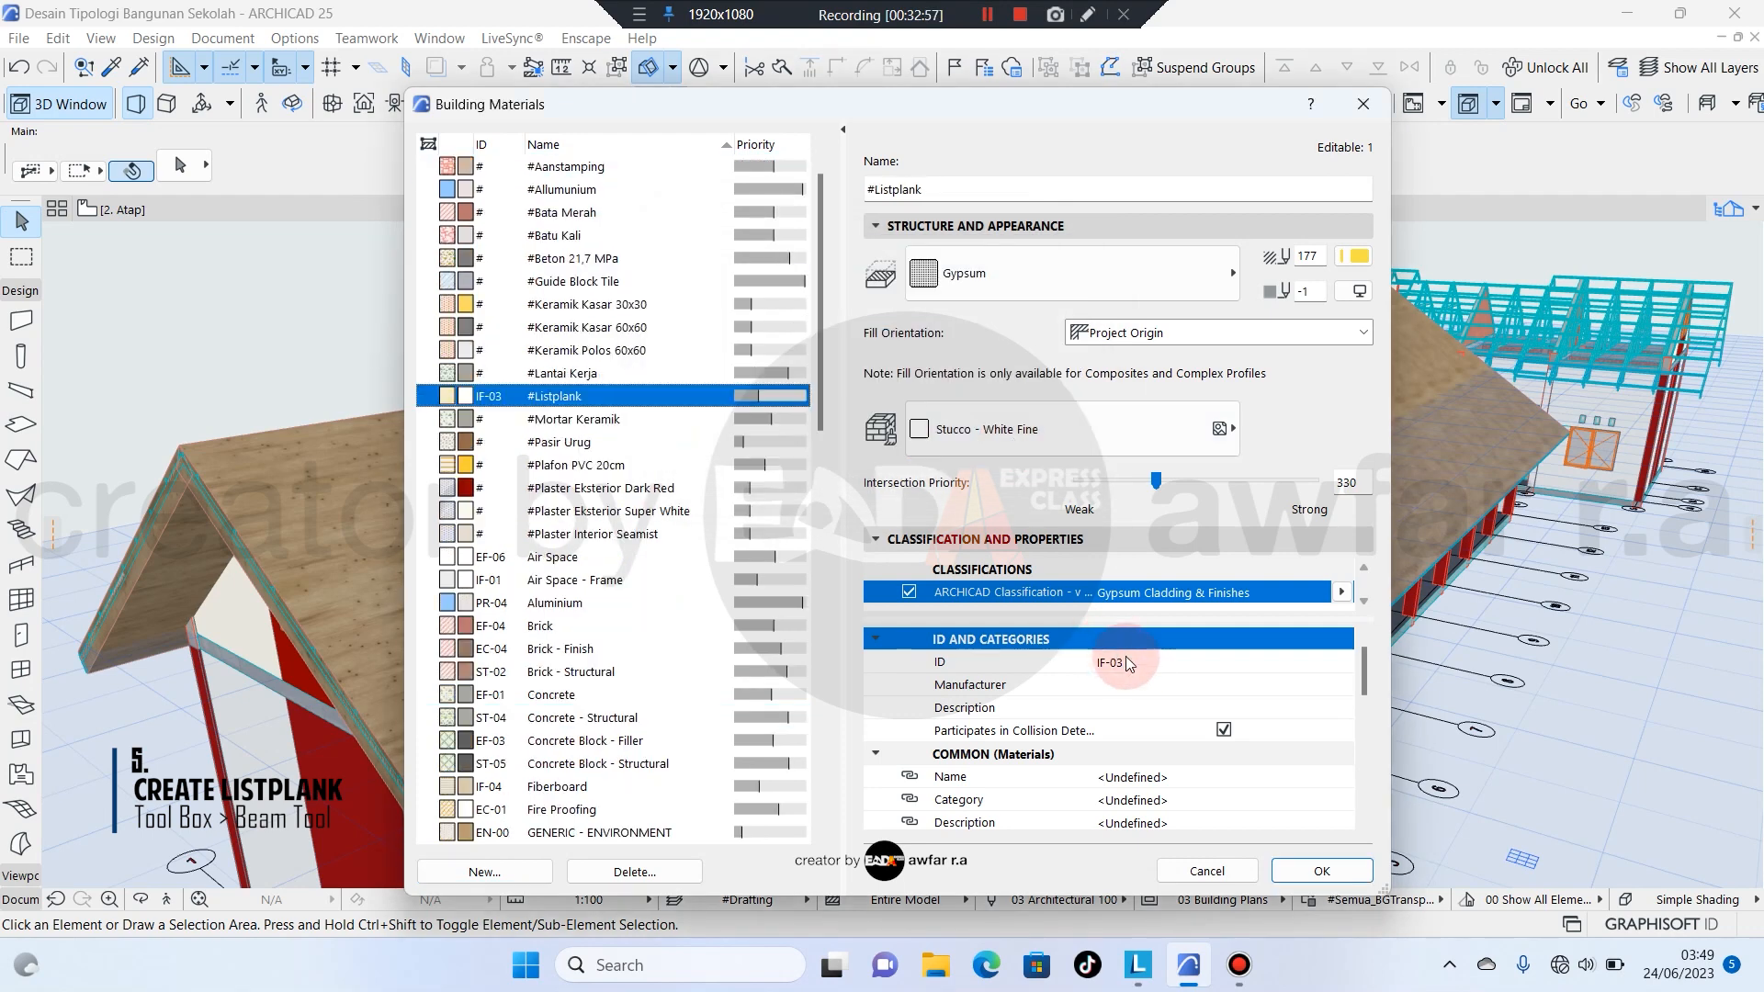
Set the #Listplank material's ID to # and its surface to #Plaster Eksterior Dark Red.
left_click(1126, 656)
left_click(1146, 656)
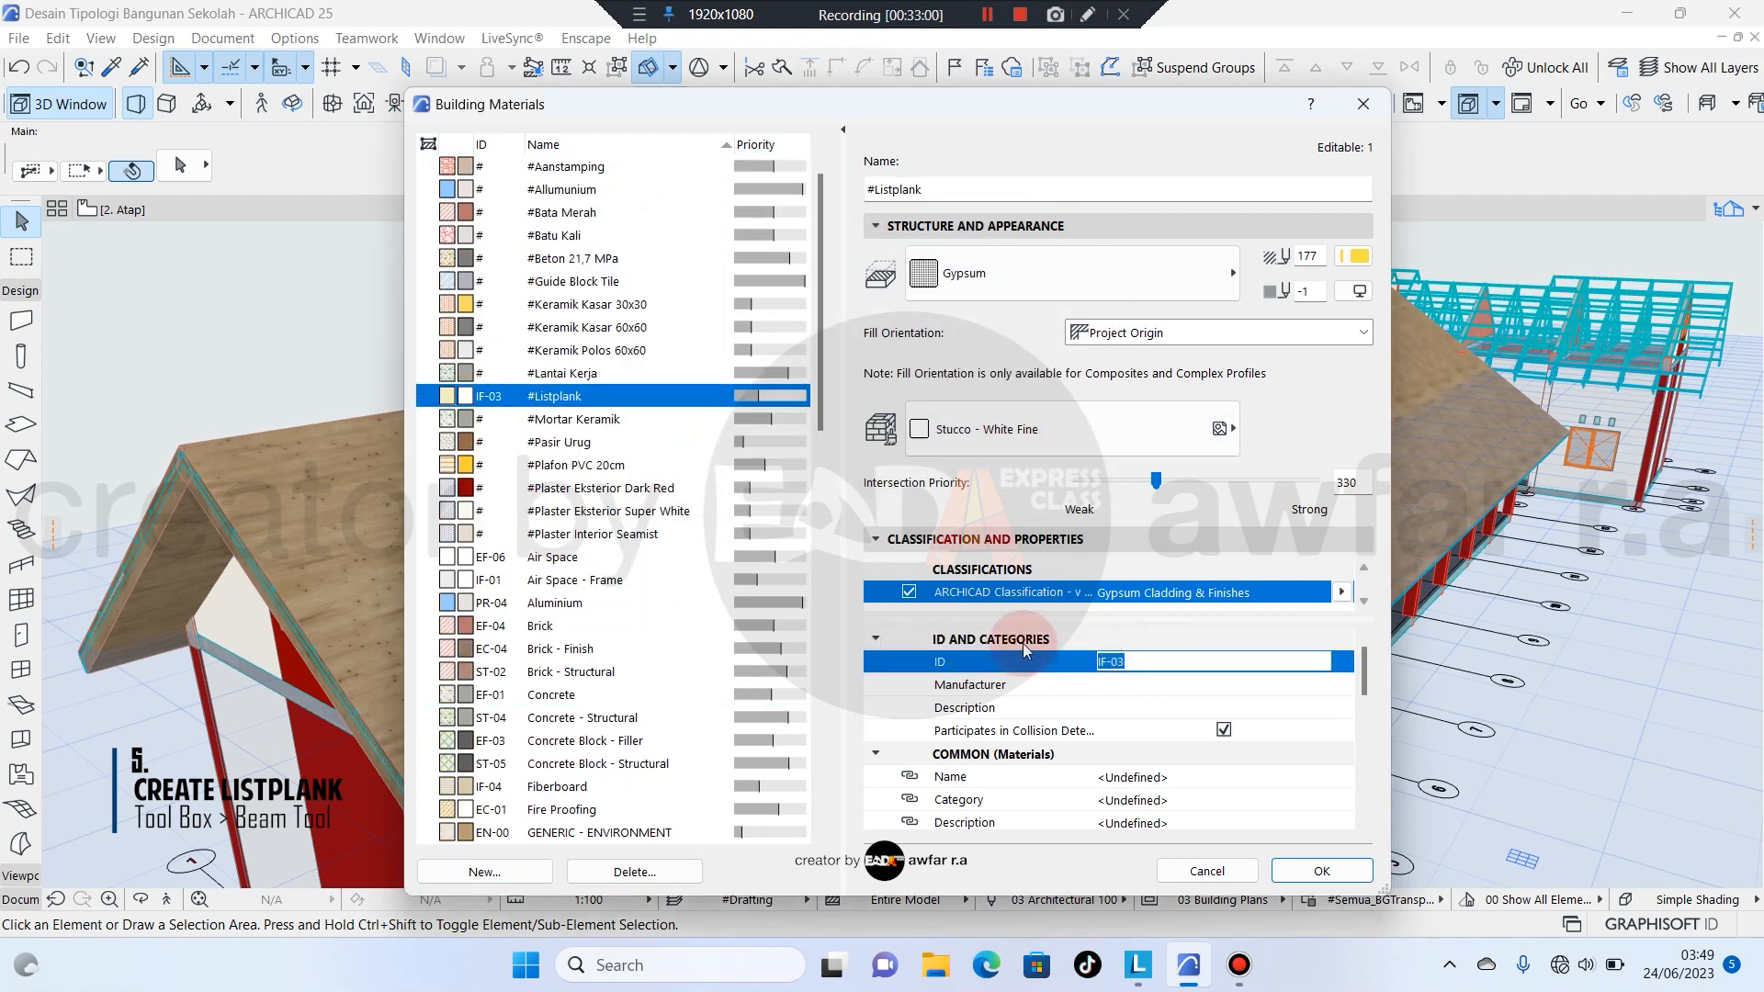
type("#")
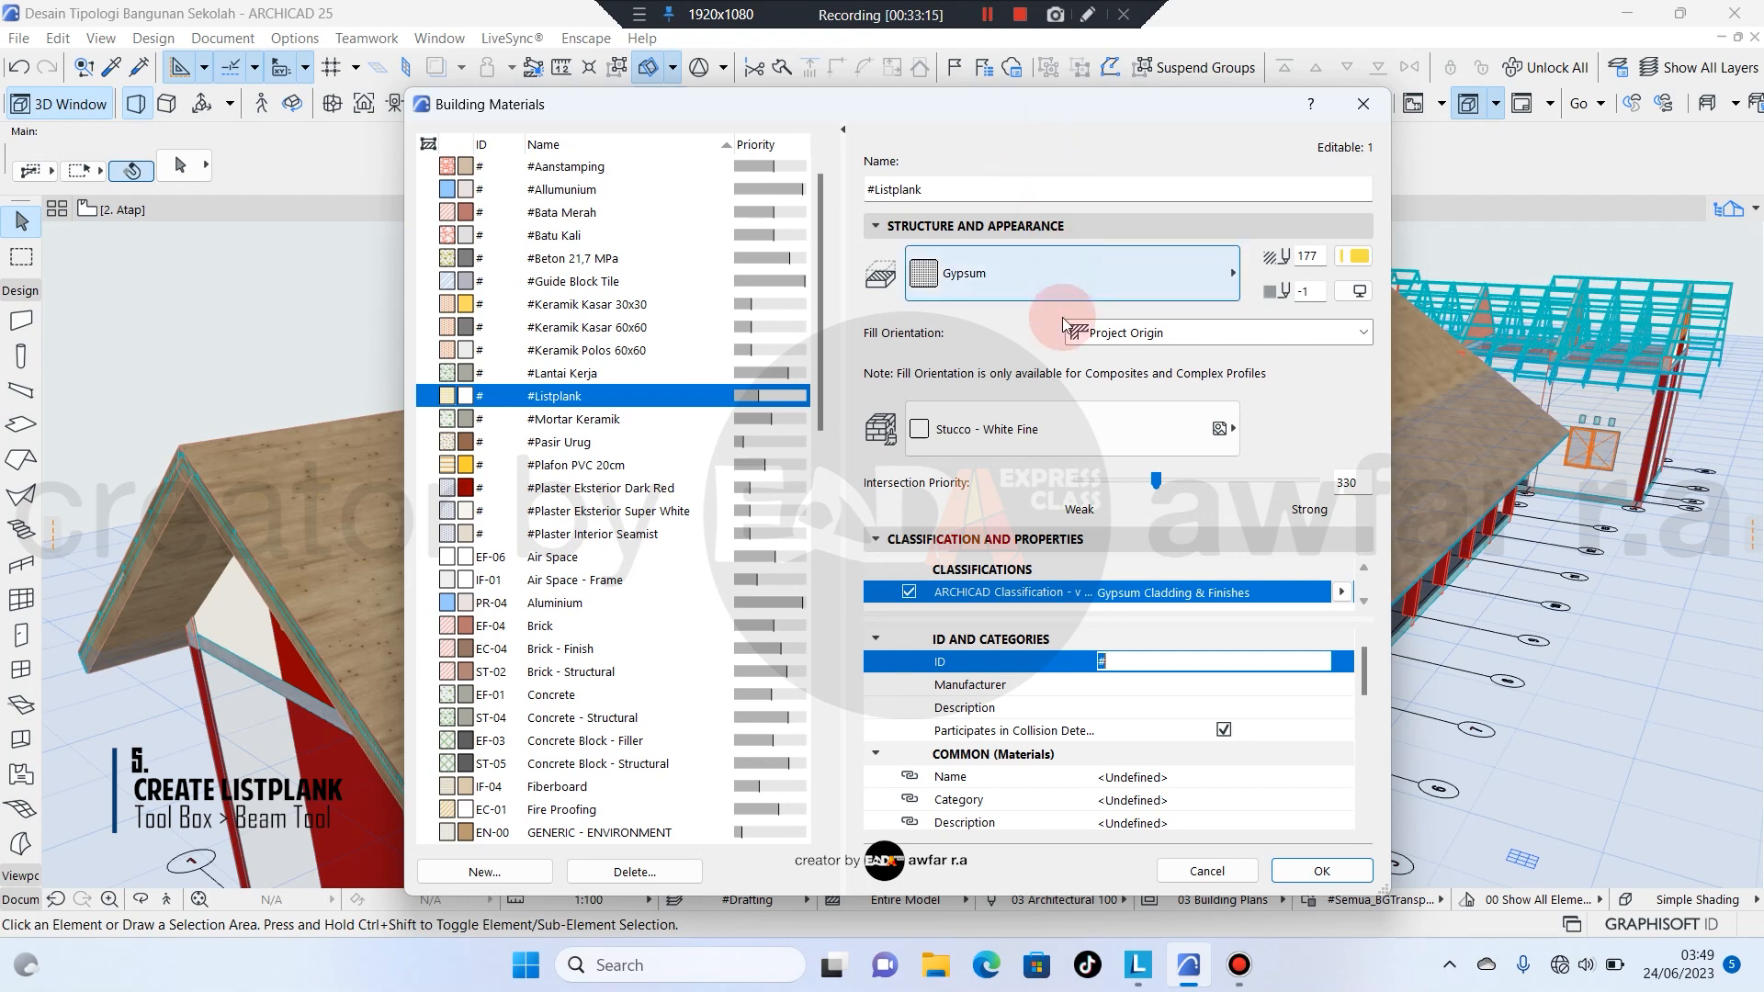
left_click(1016, 404)
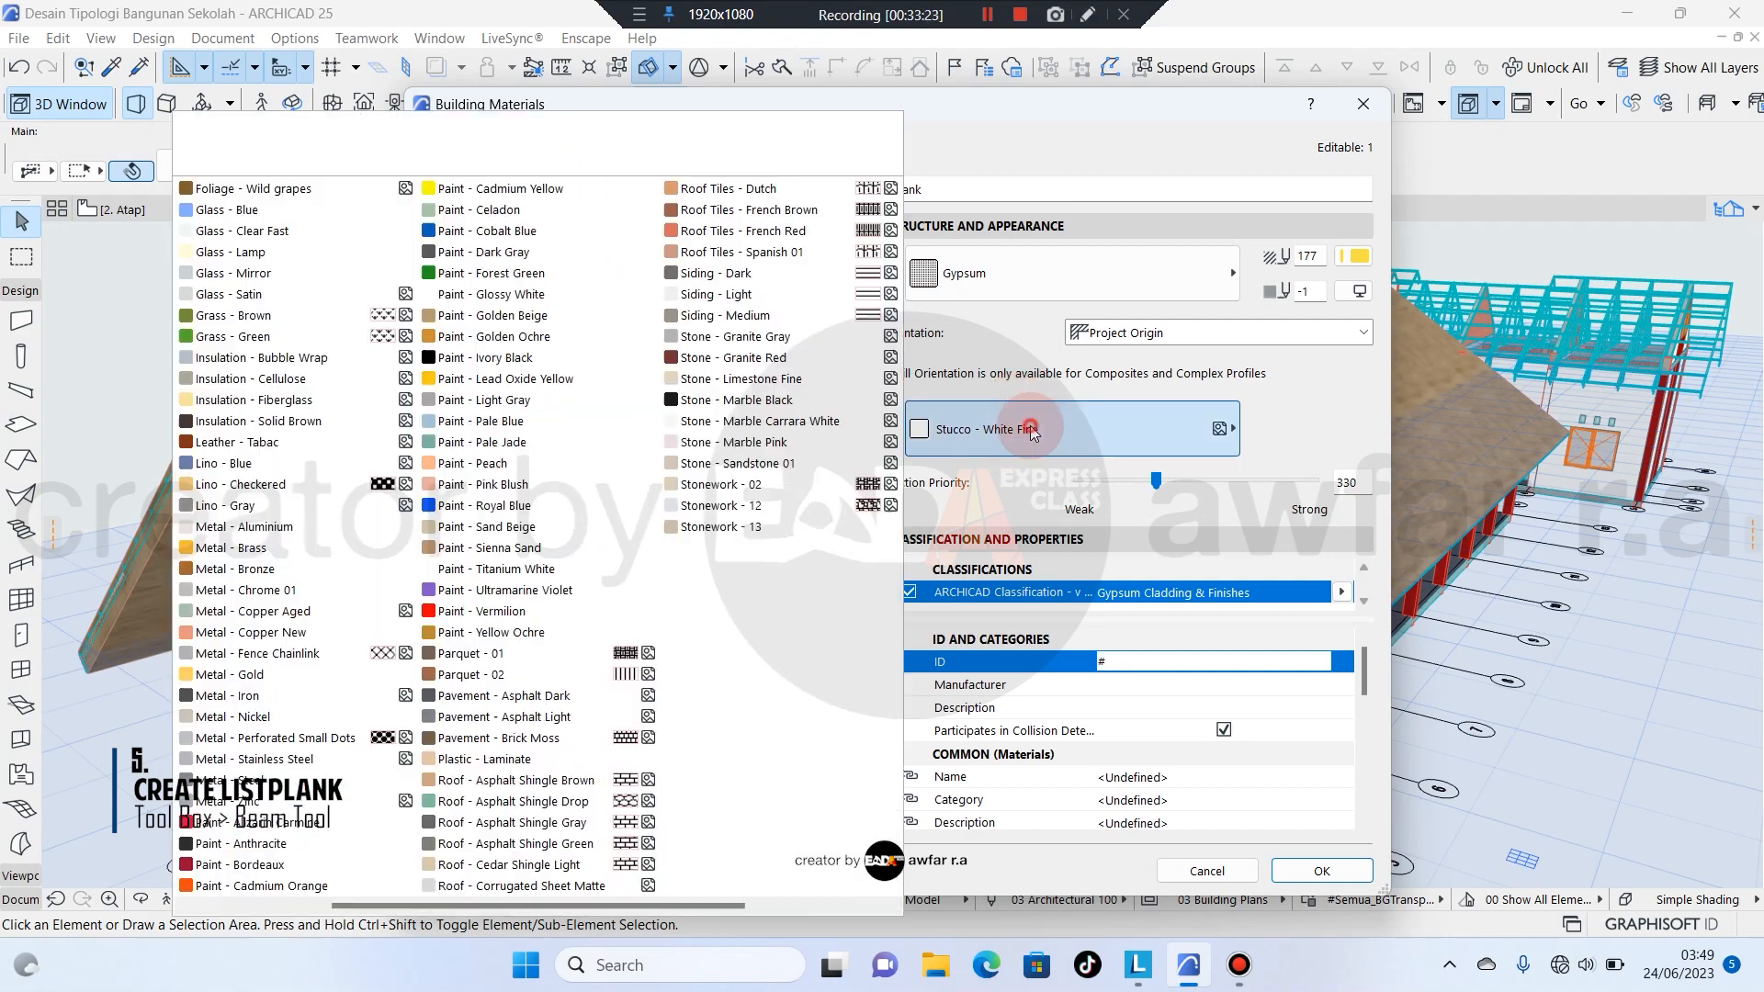
scroll(296, 338, "up", 5)
left_click(275, 294)
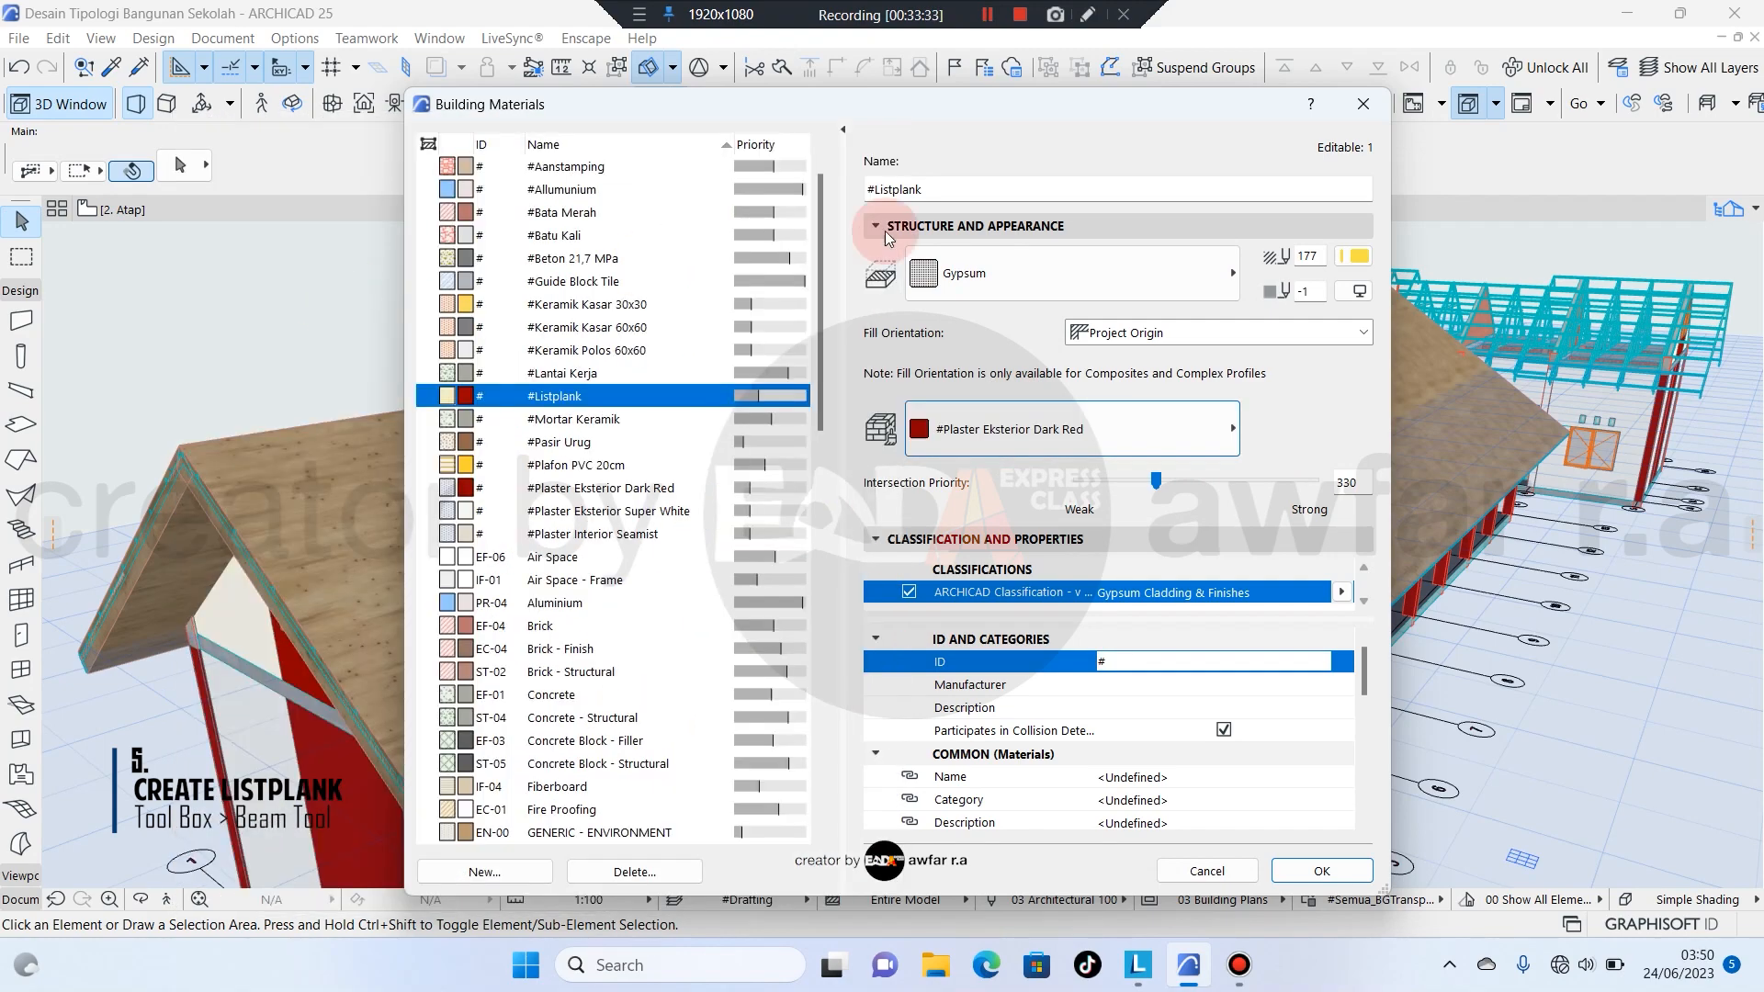
Change the #Listplank material's cut fill to Dashed and accept the building material settings.
left_click(983, 268)
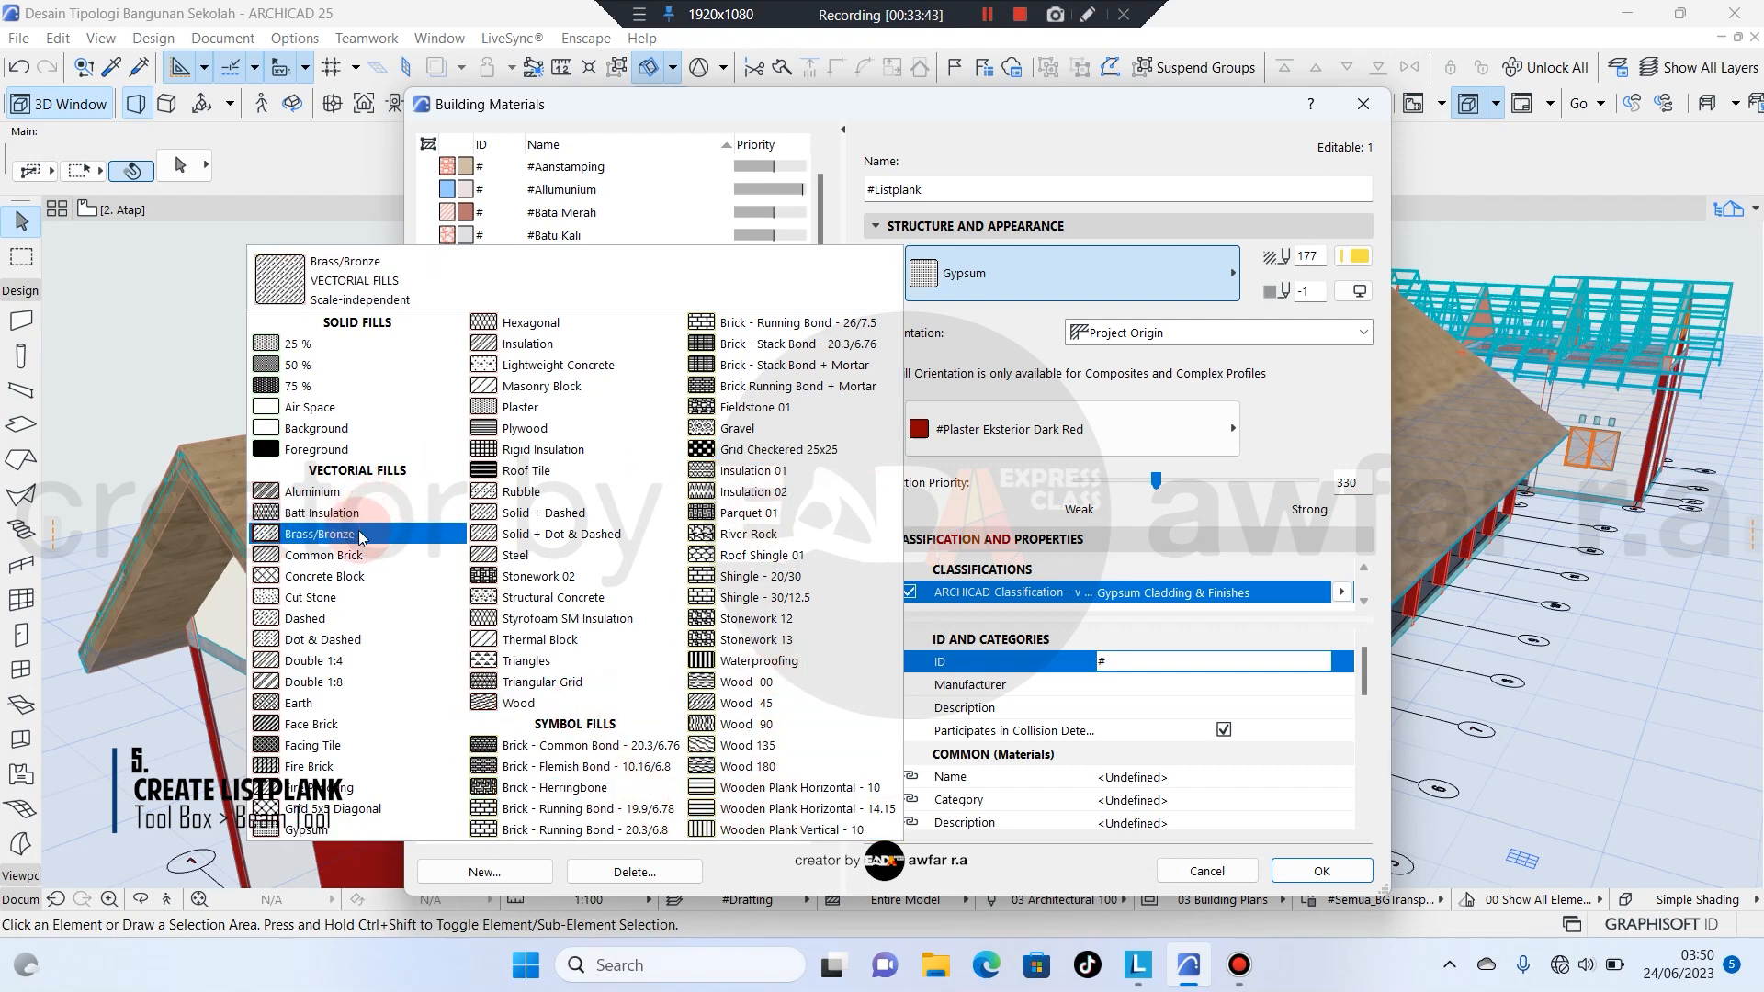
left_click(358, 618)
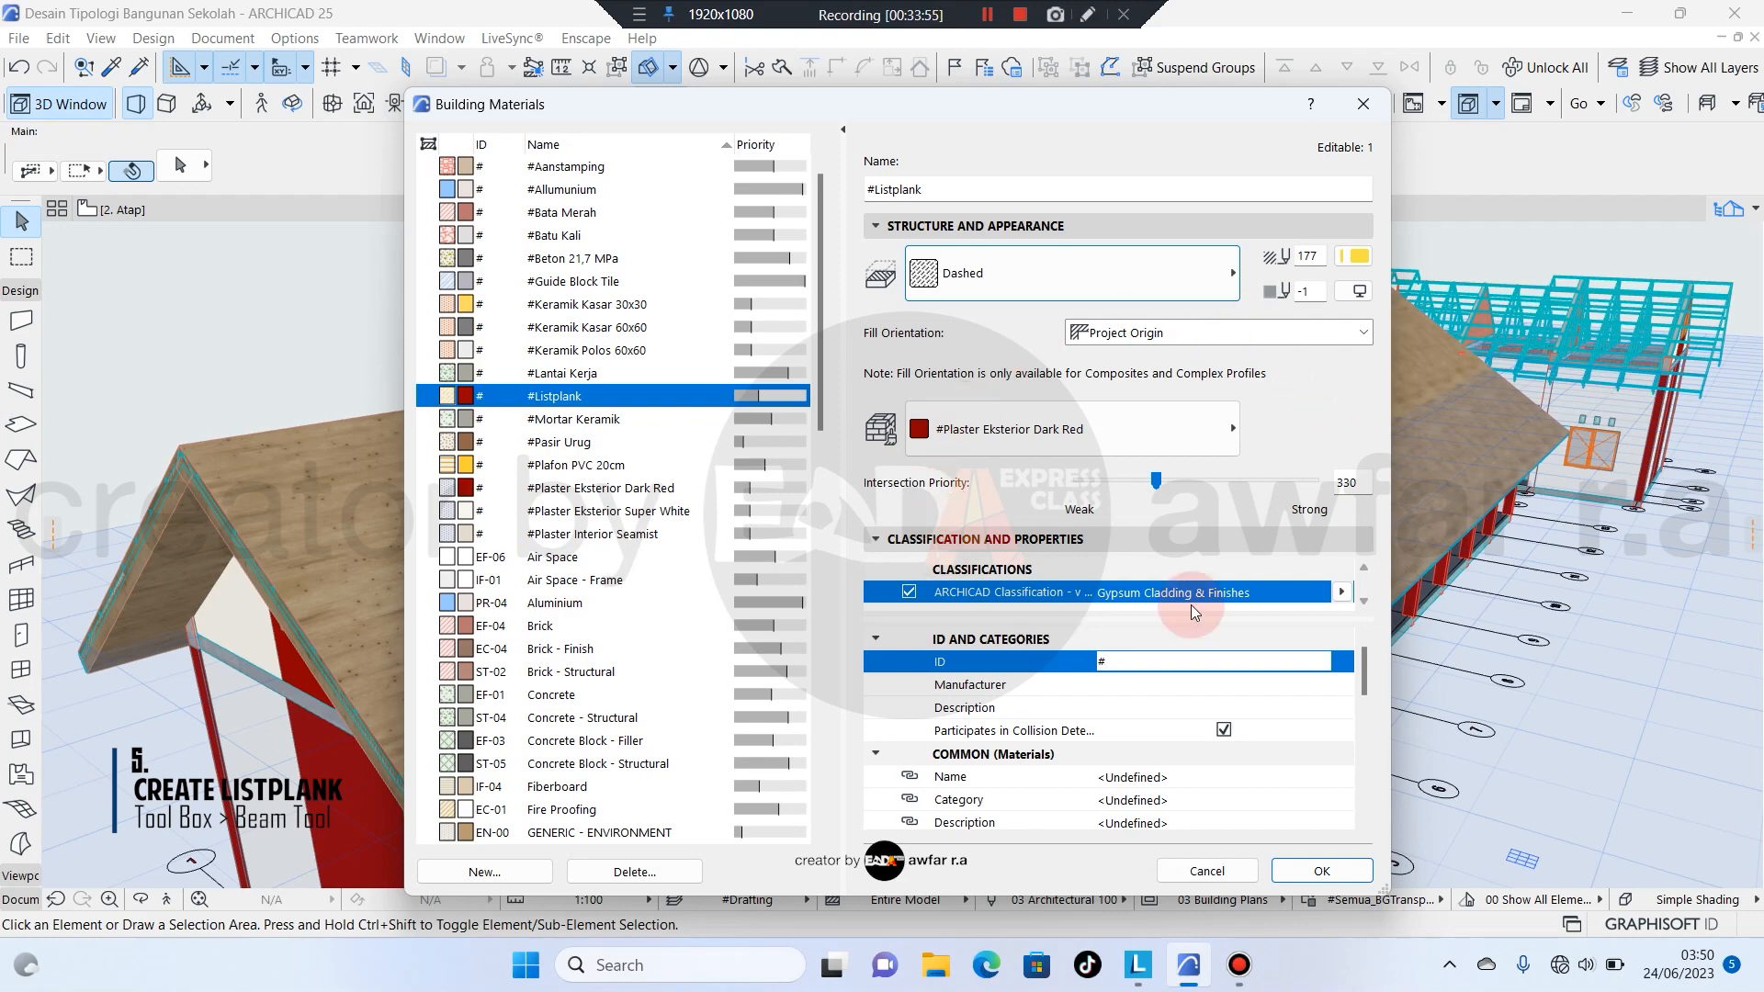
left_click(1319, 871)
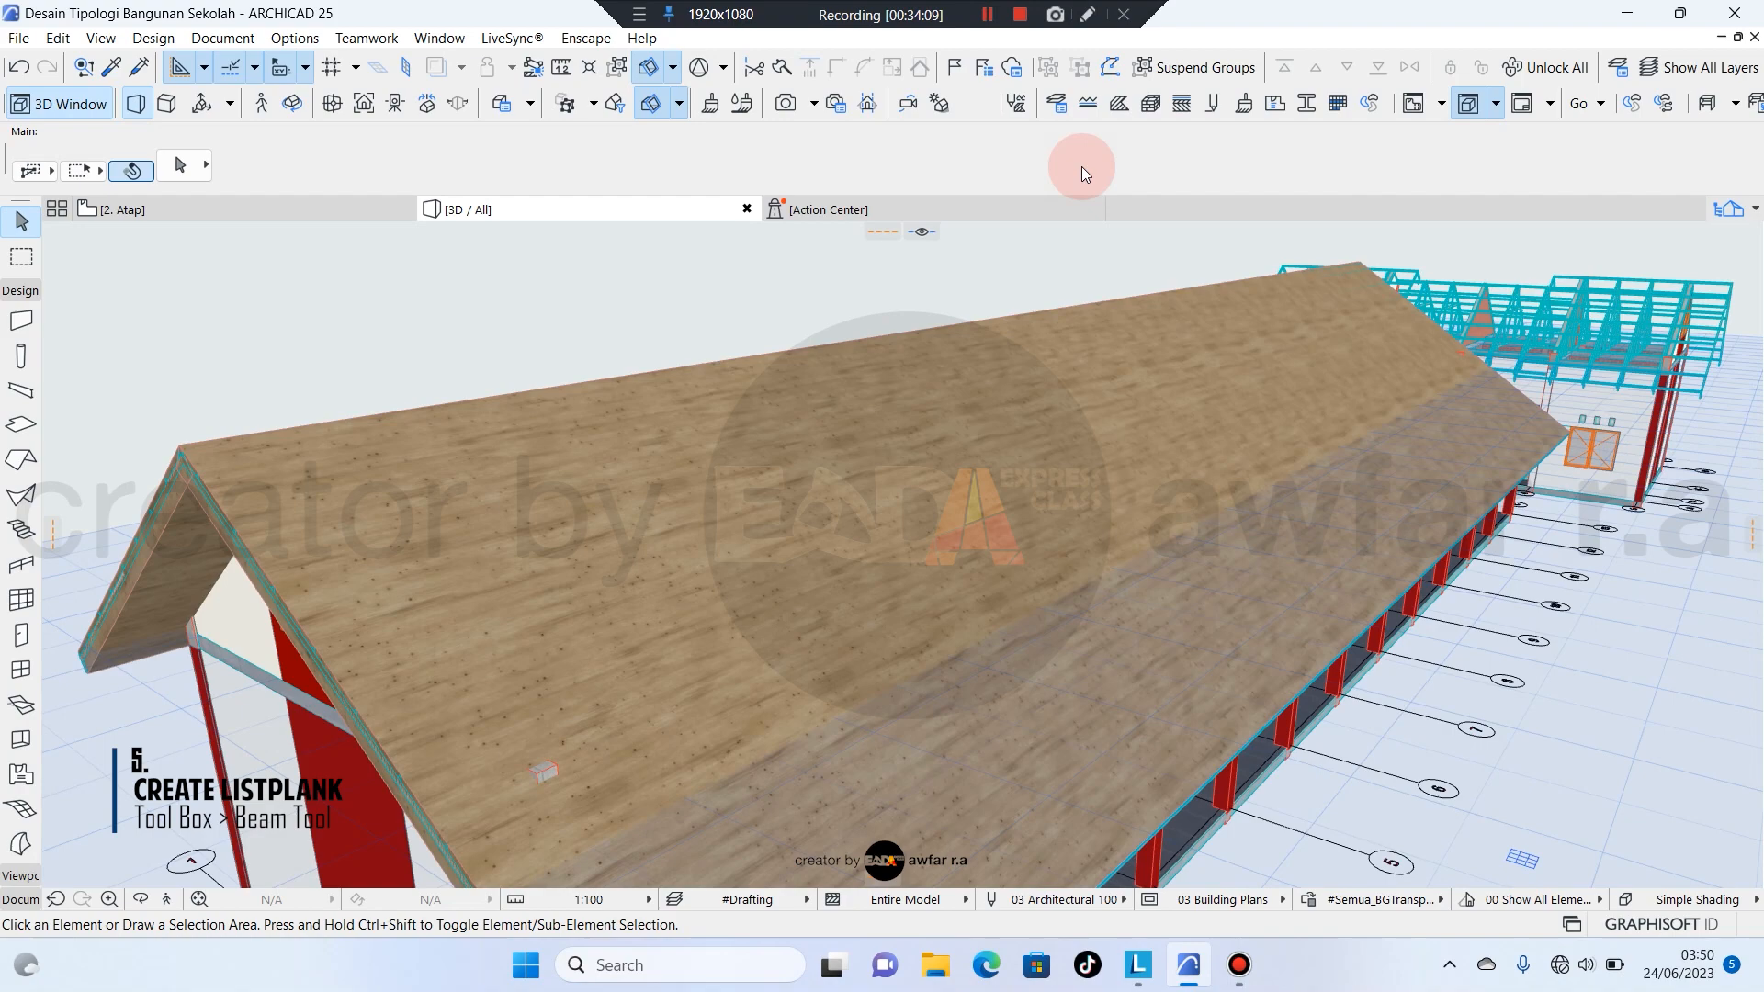
Start the Beam tool and set its default layer to 01 Elemen.Atap Listplank.
left_click_drag(931, 294, 648, 652)
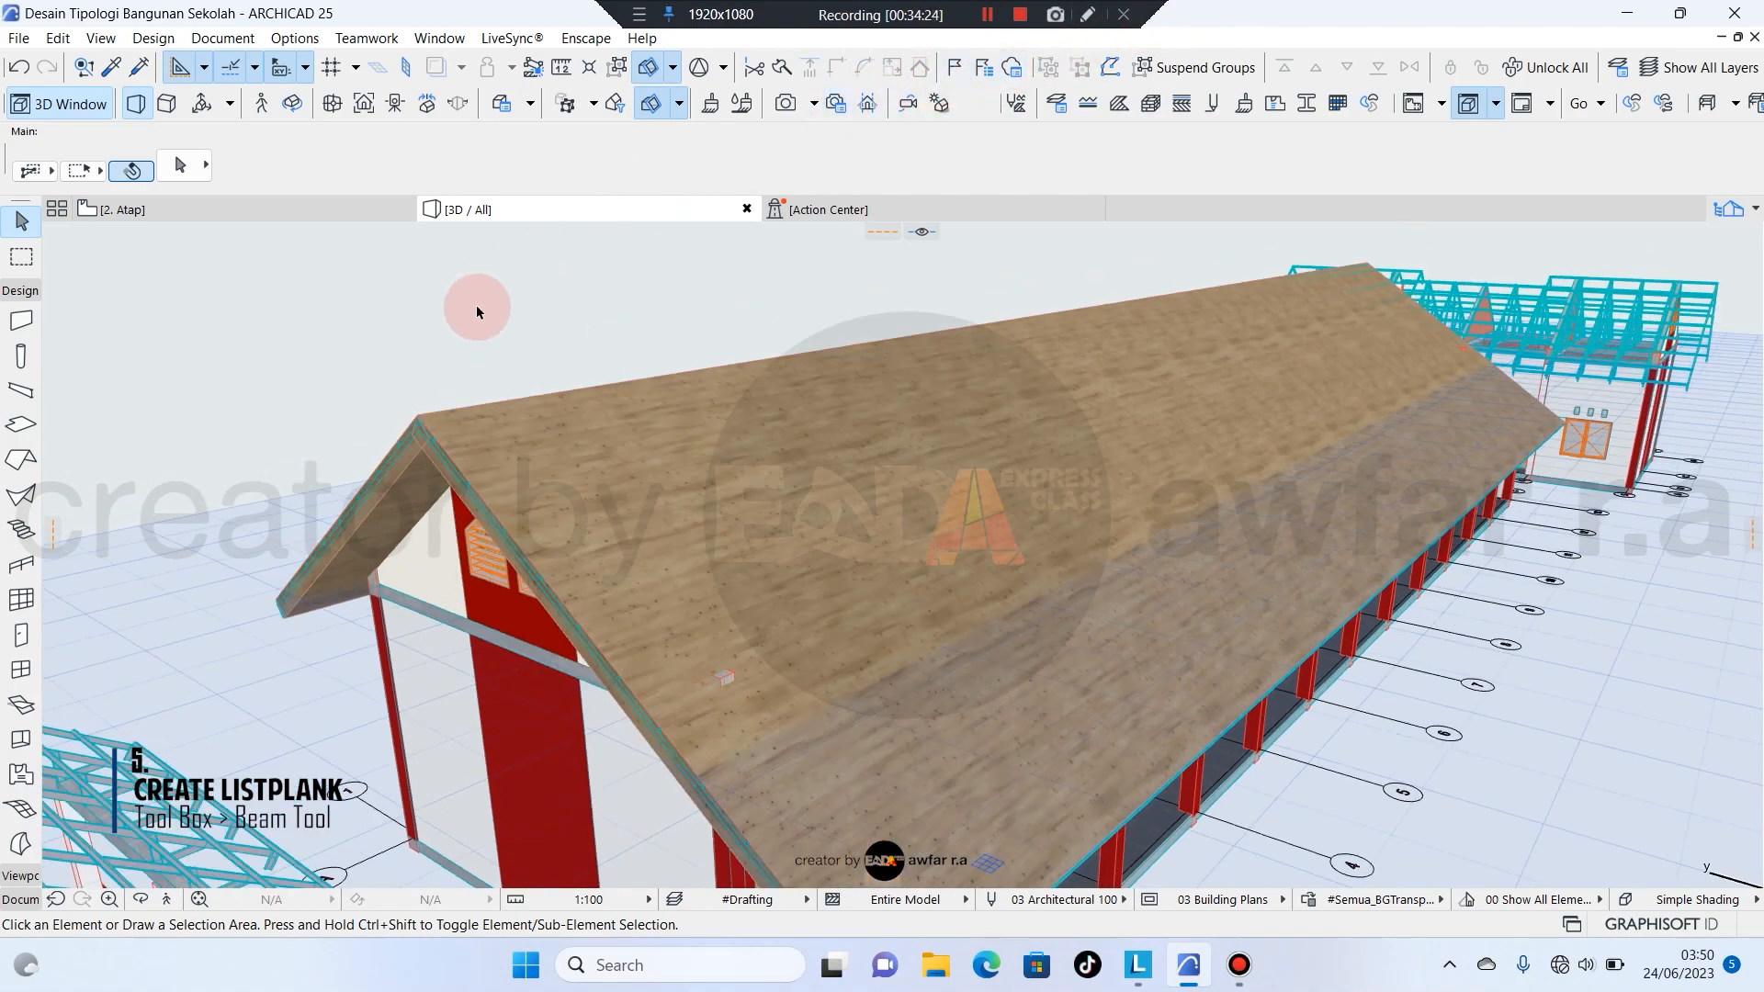
middle_click_drag(453, 504, 441, 393)
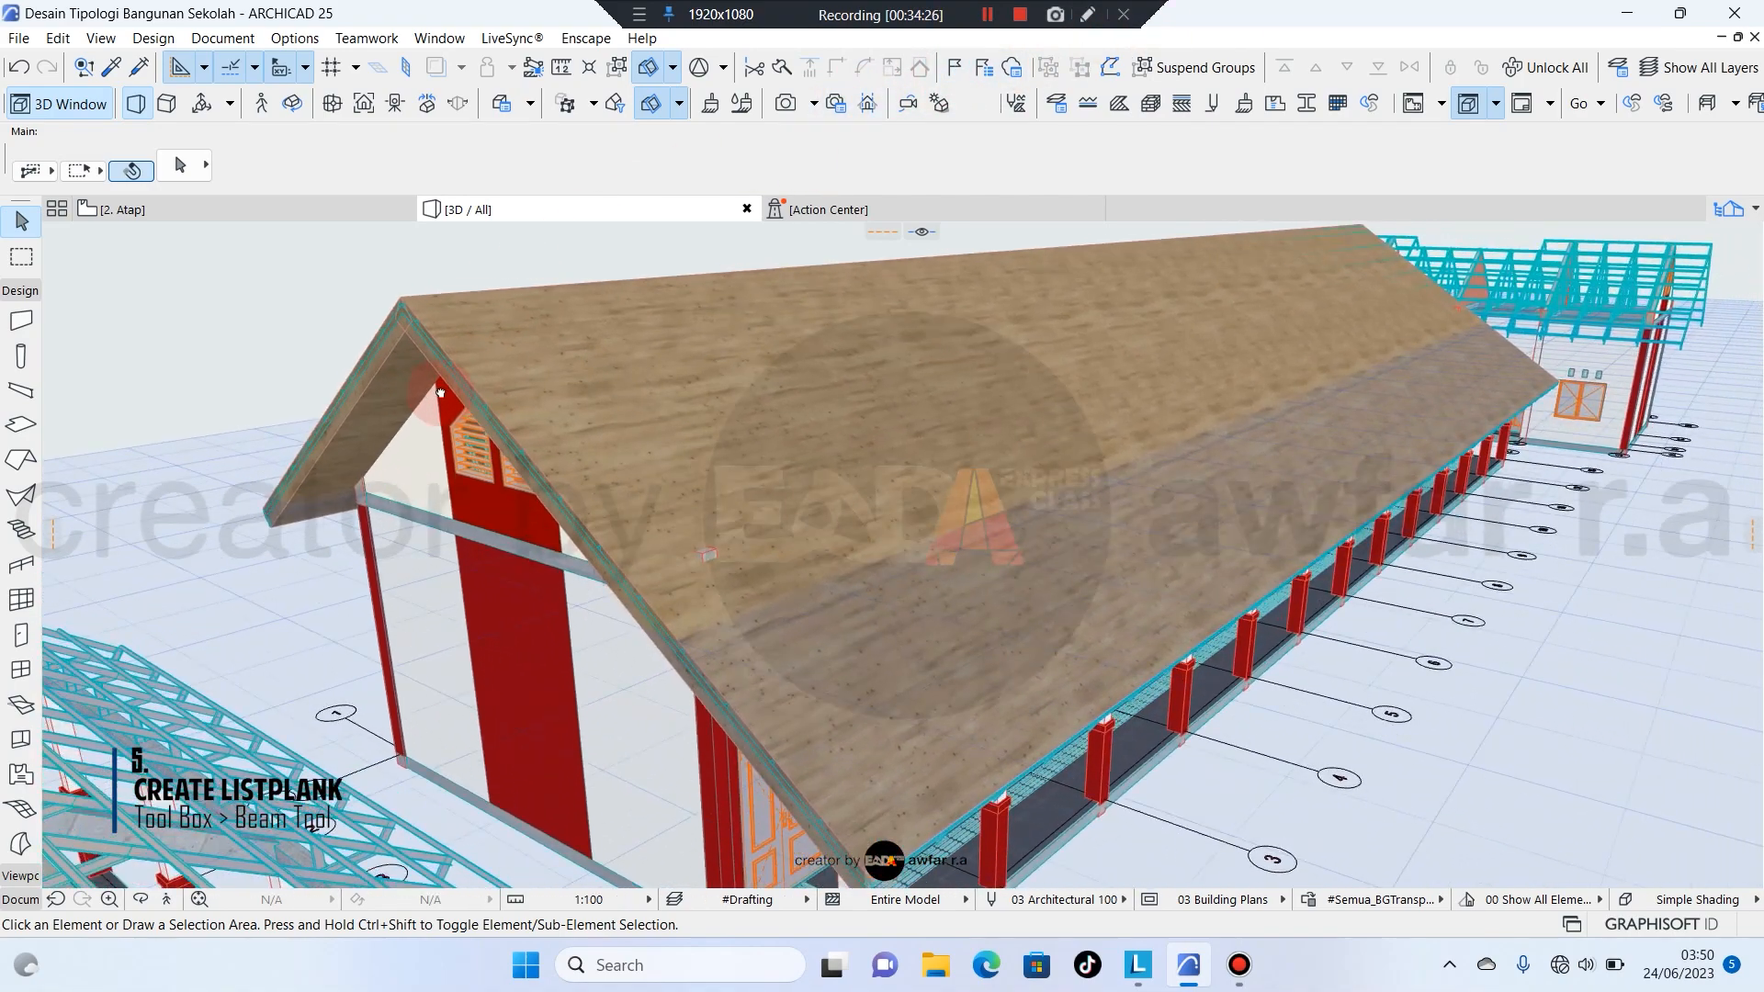
middle_click_drag(934, 328, 931, 391)
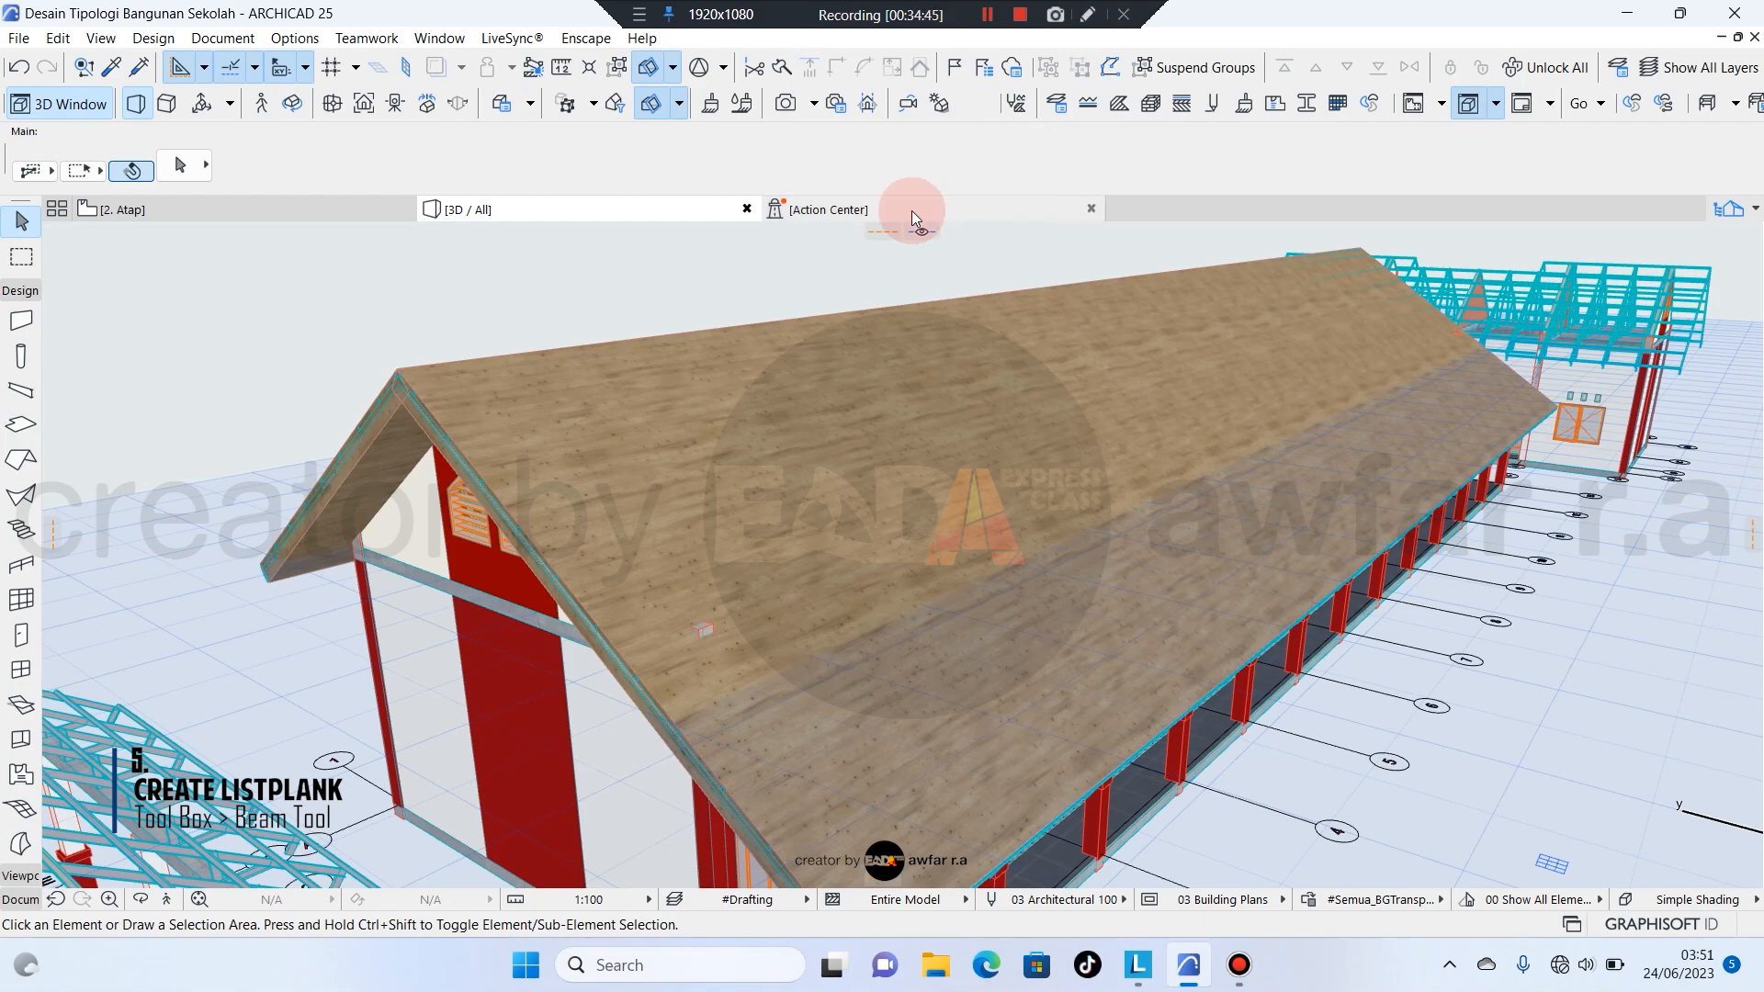
scroll(685, 372, "down", 1)
middle_click_drag(674, 386, 649, 406)
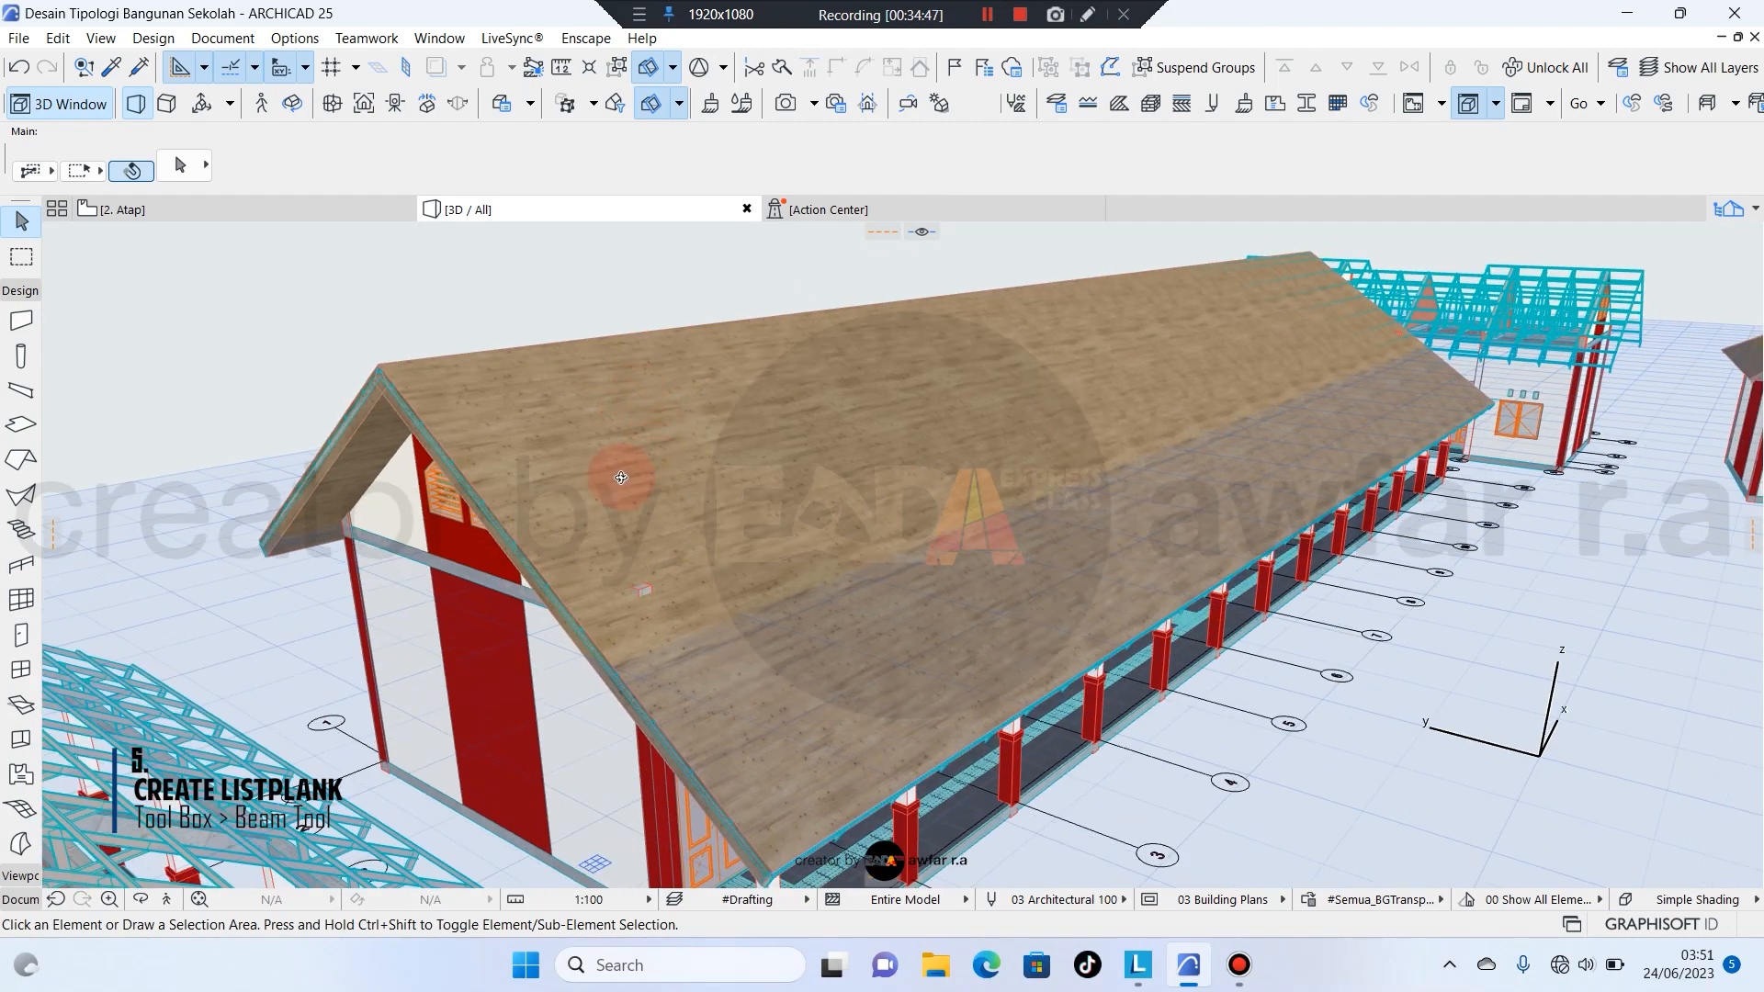
mouse_move(622, 478)
middle_mouse_down("shift")
mouse_move(689, 474)
mouse_move(653, 478)
middle_mouse_up("shift")
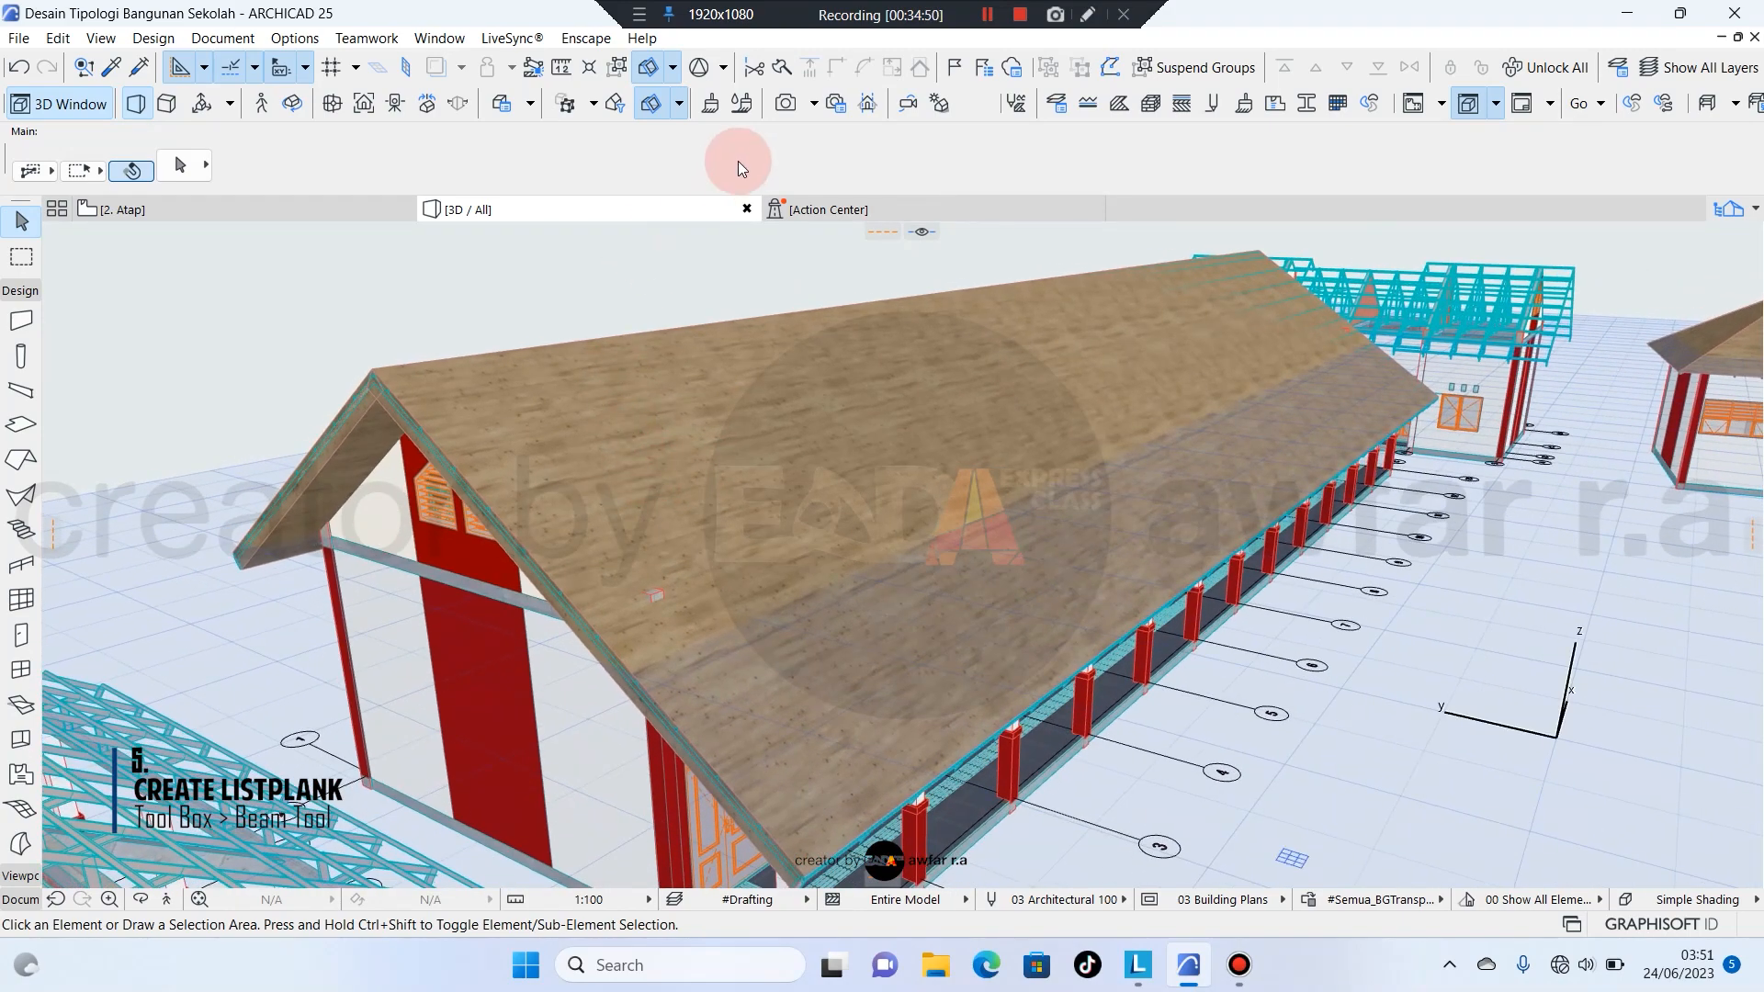
left_click(18, 392)
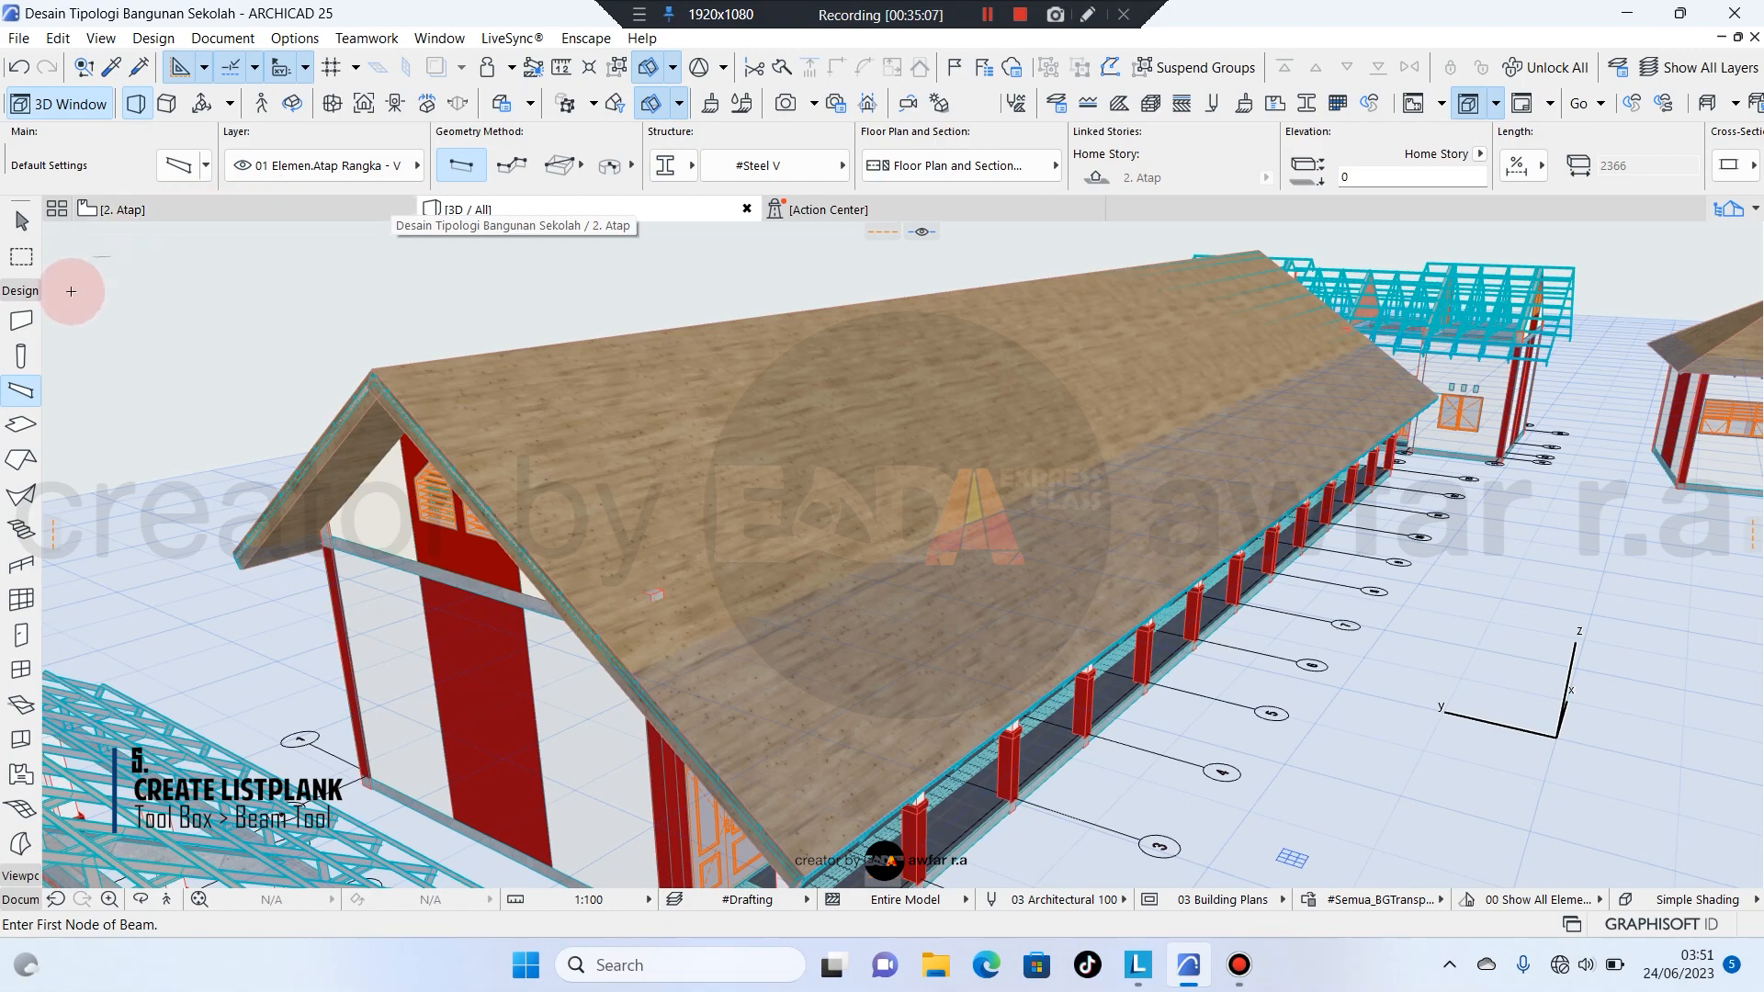
left_click(181, 167)
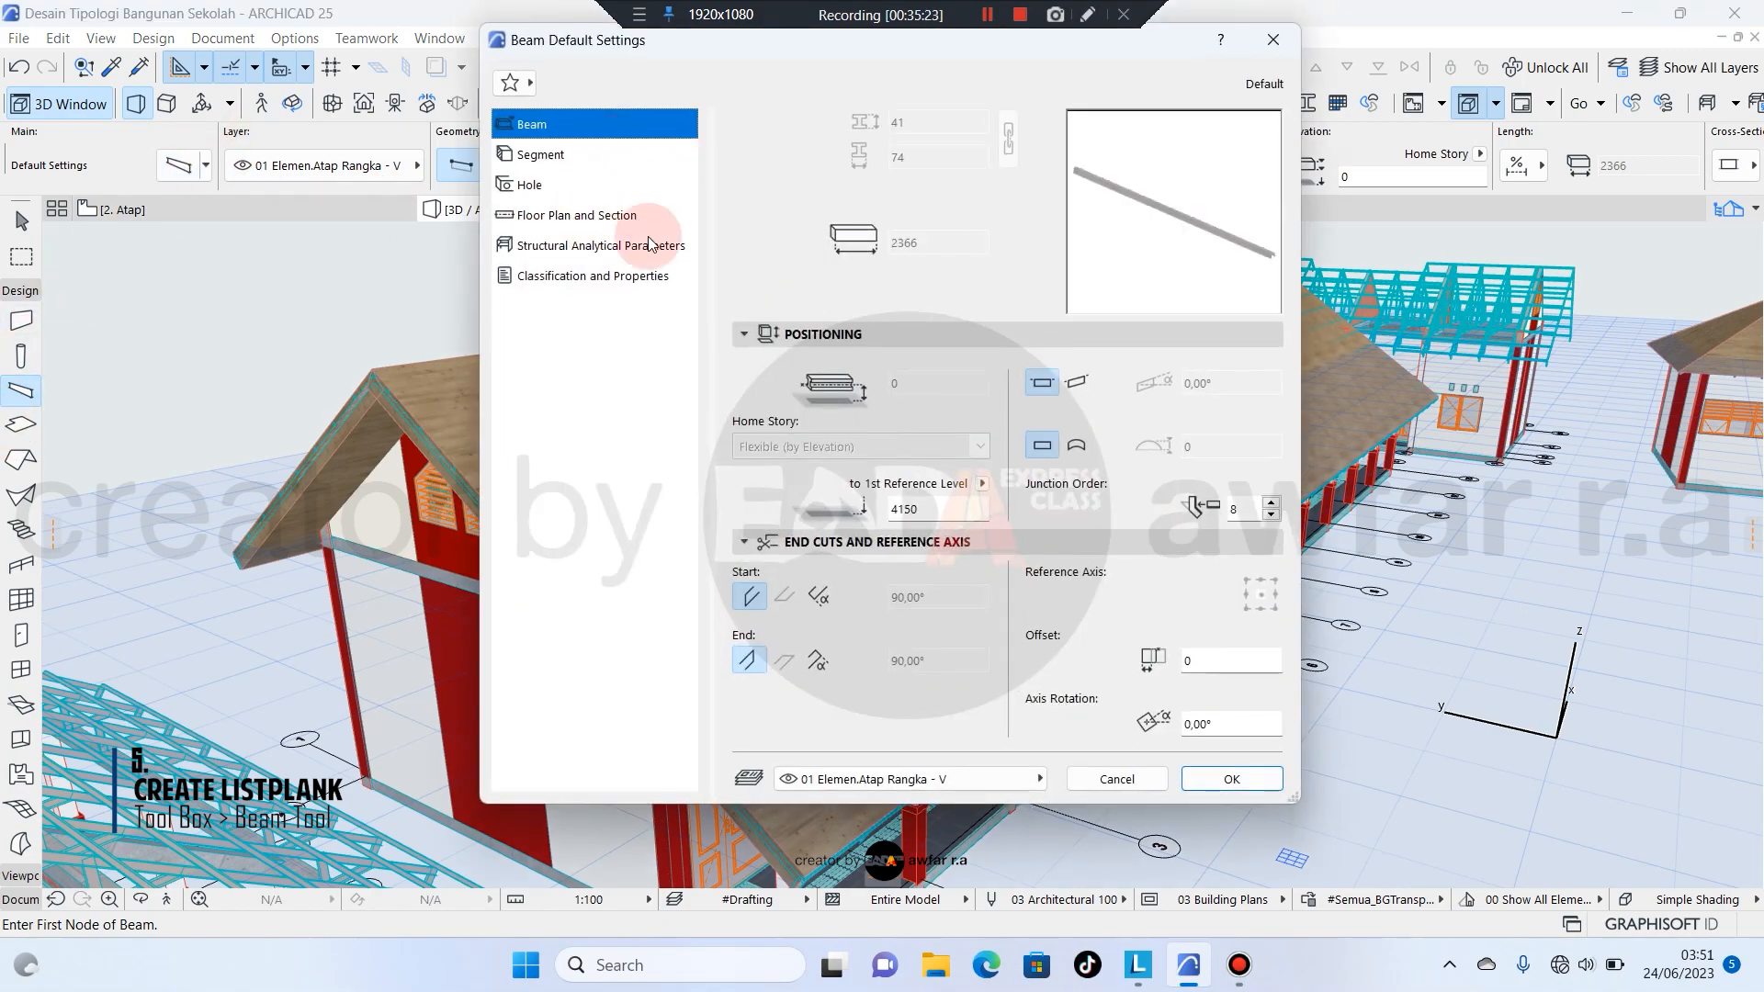
left_click(898, 779)
left_click(1122, 221)
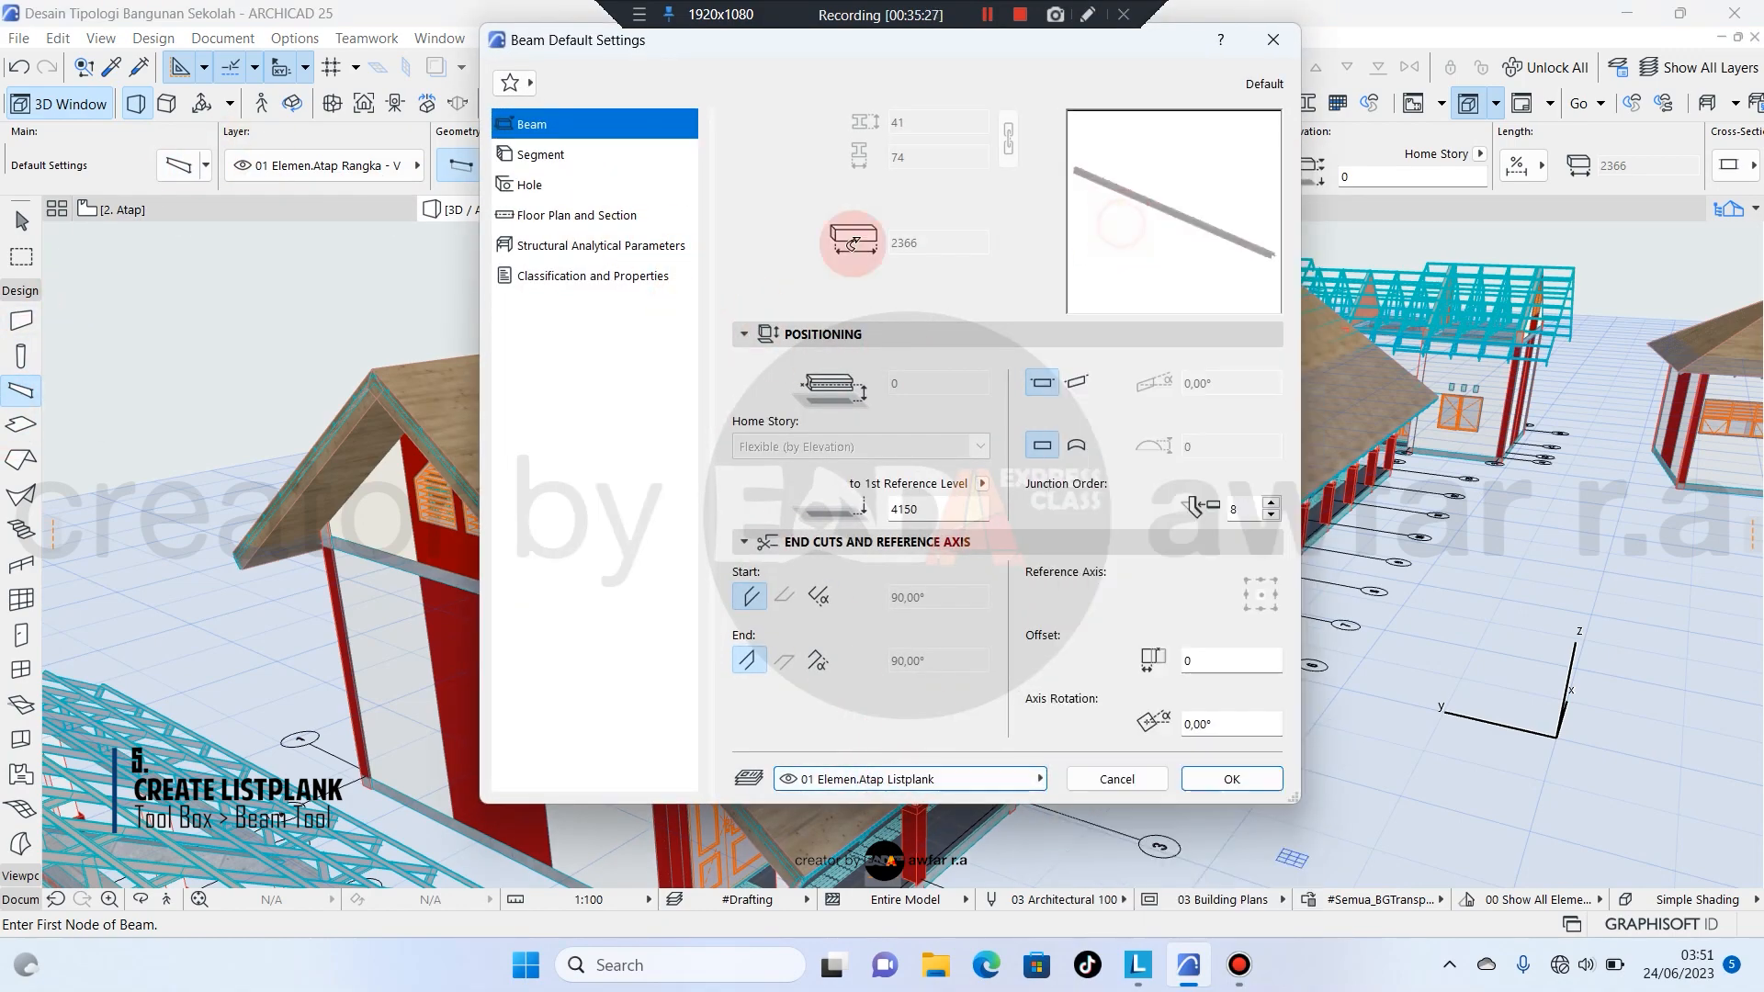
Set the default beam segment to #Listplank material with a cross-section 300 high and 10 wide, and accept.
left_click(539, 155)
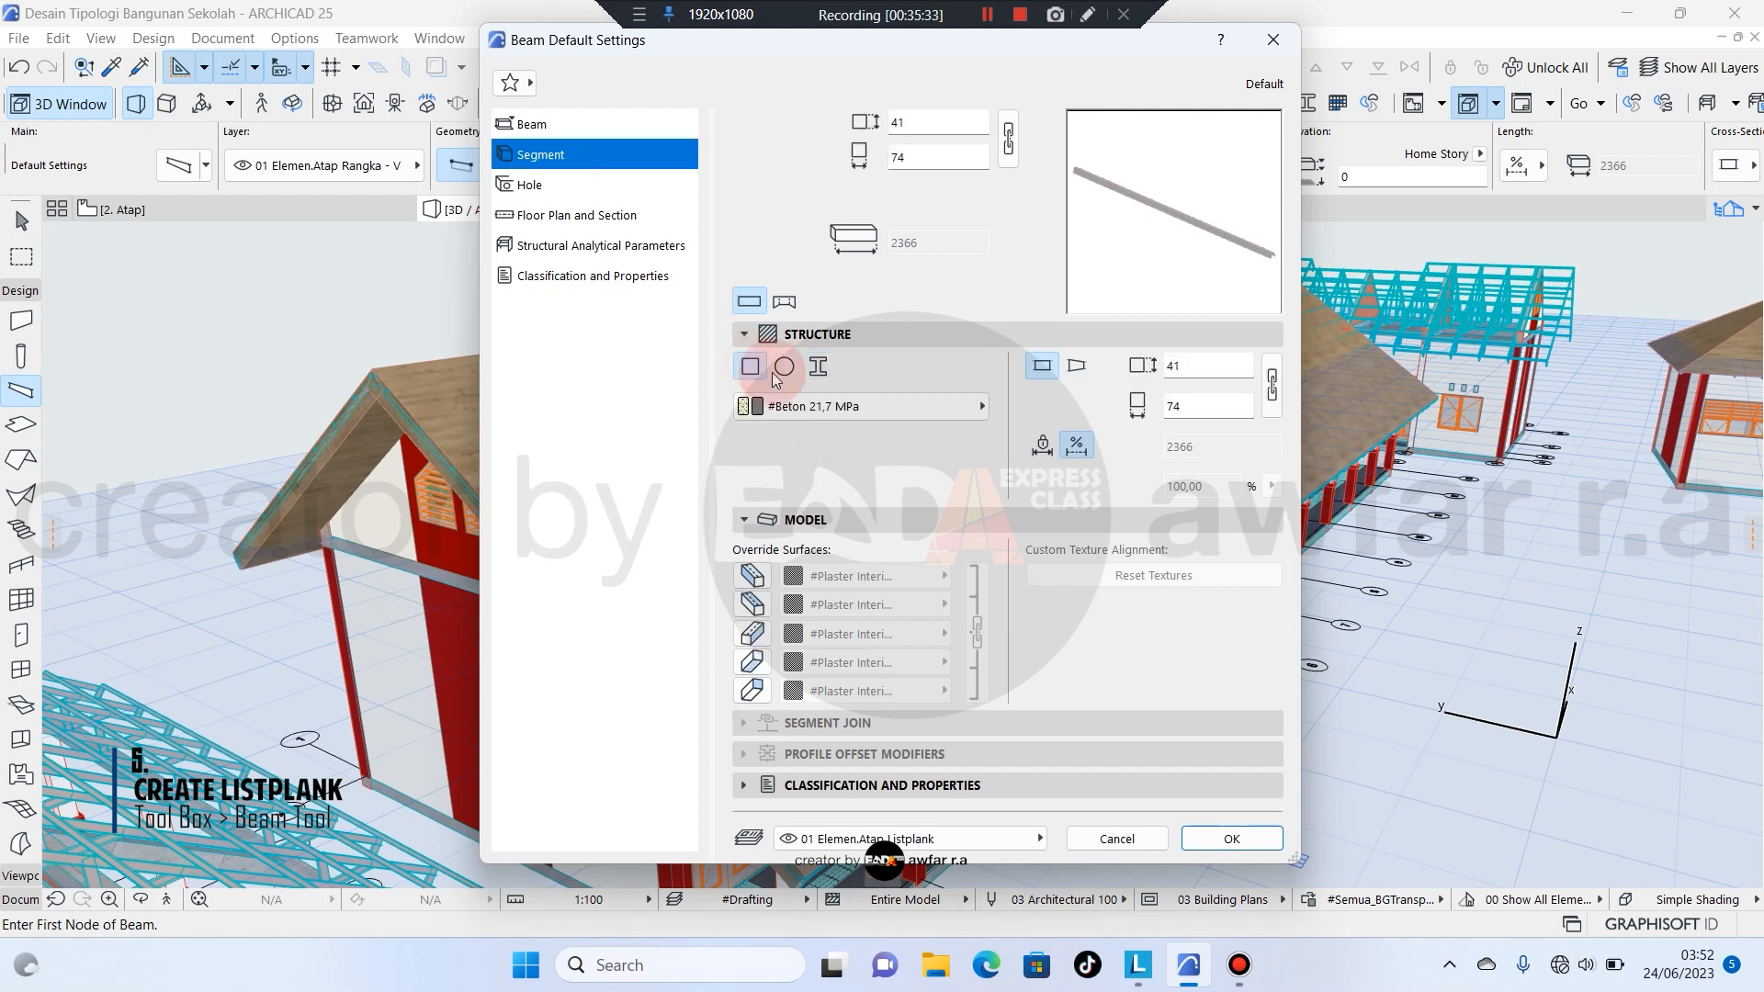
left_click(848, 407)
left_click(1101, 398)
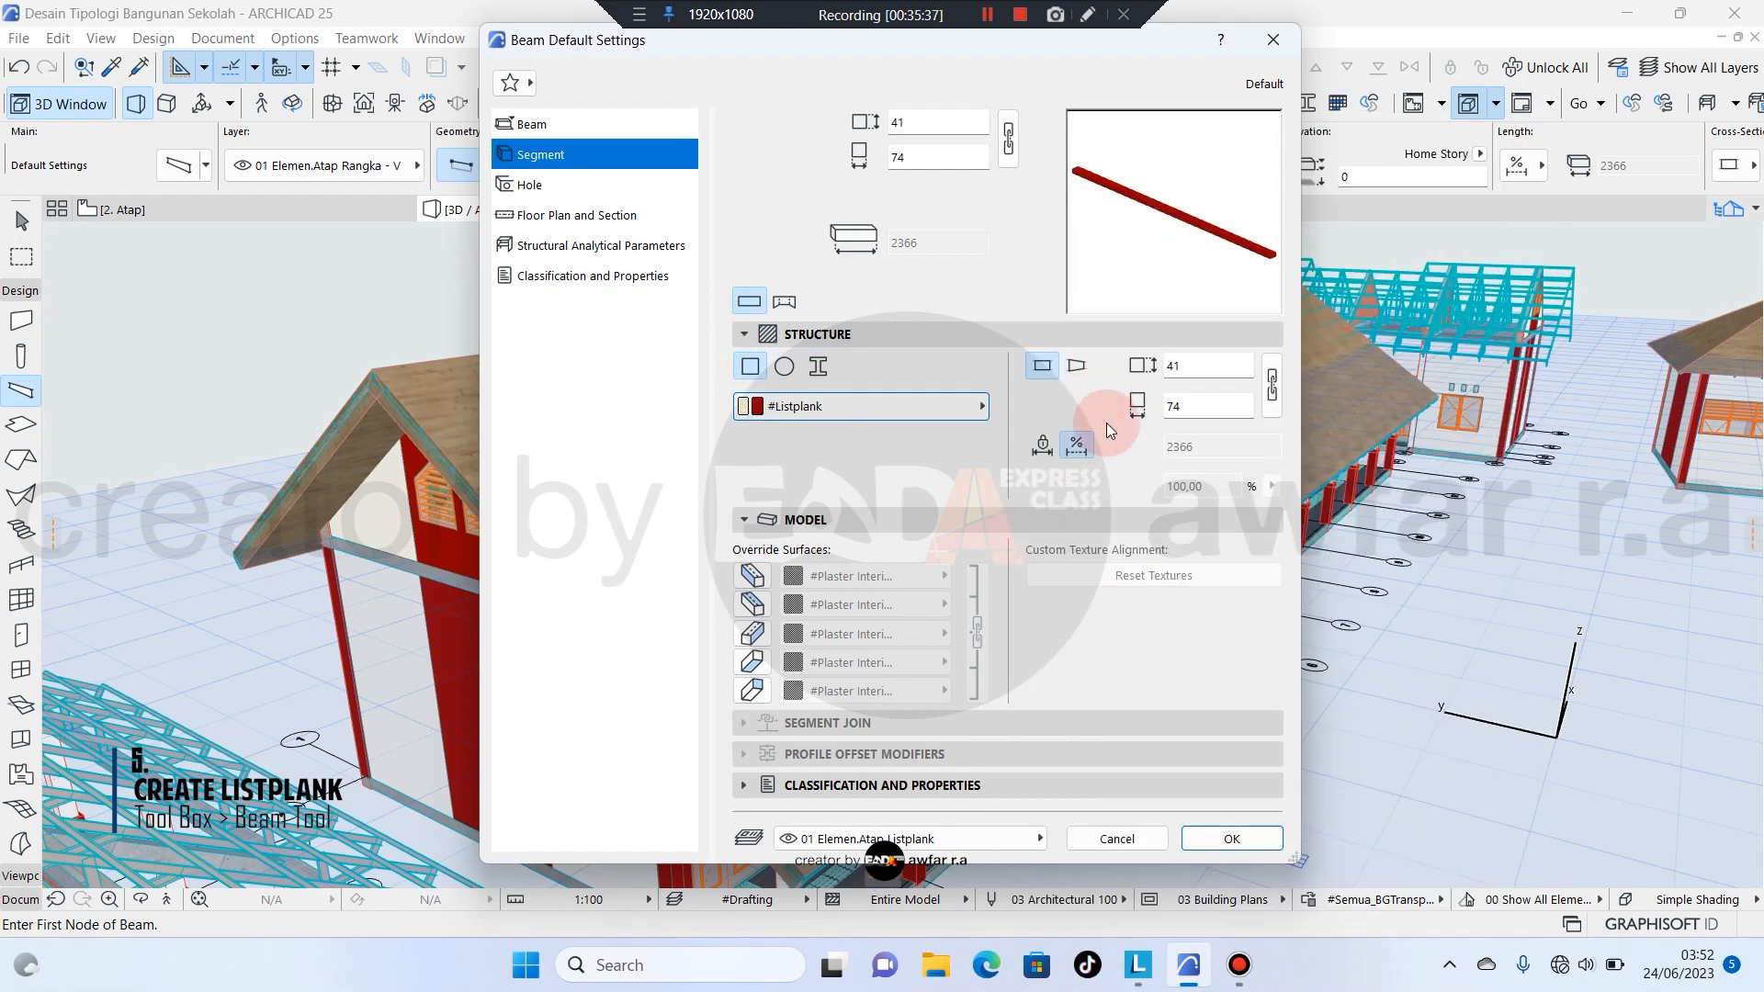
double_click(1156, 365)
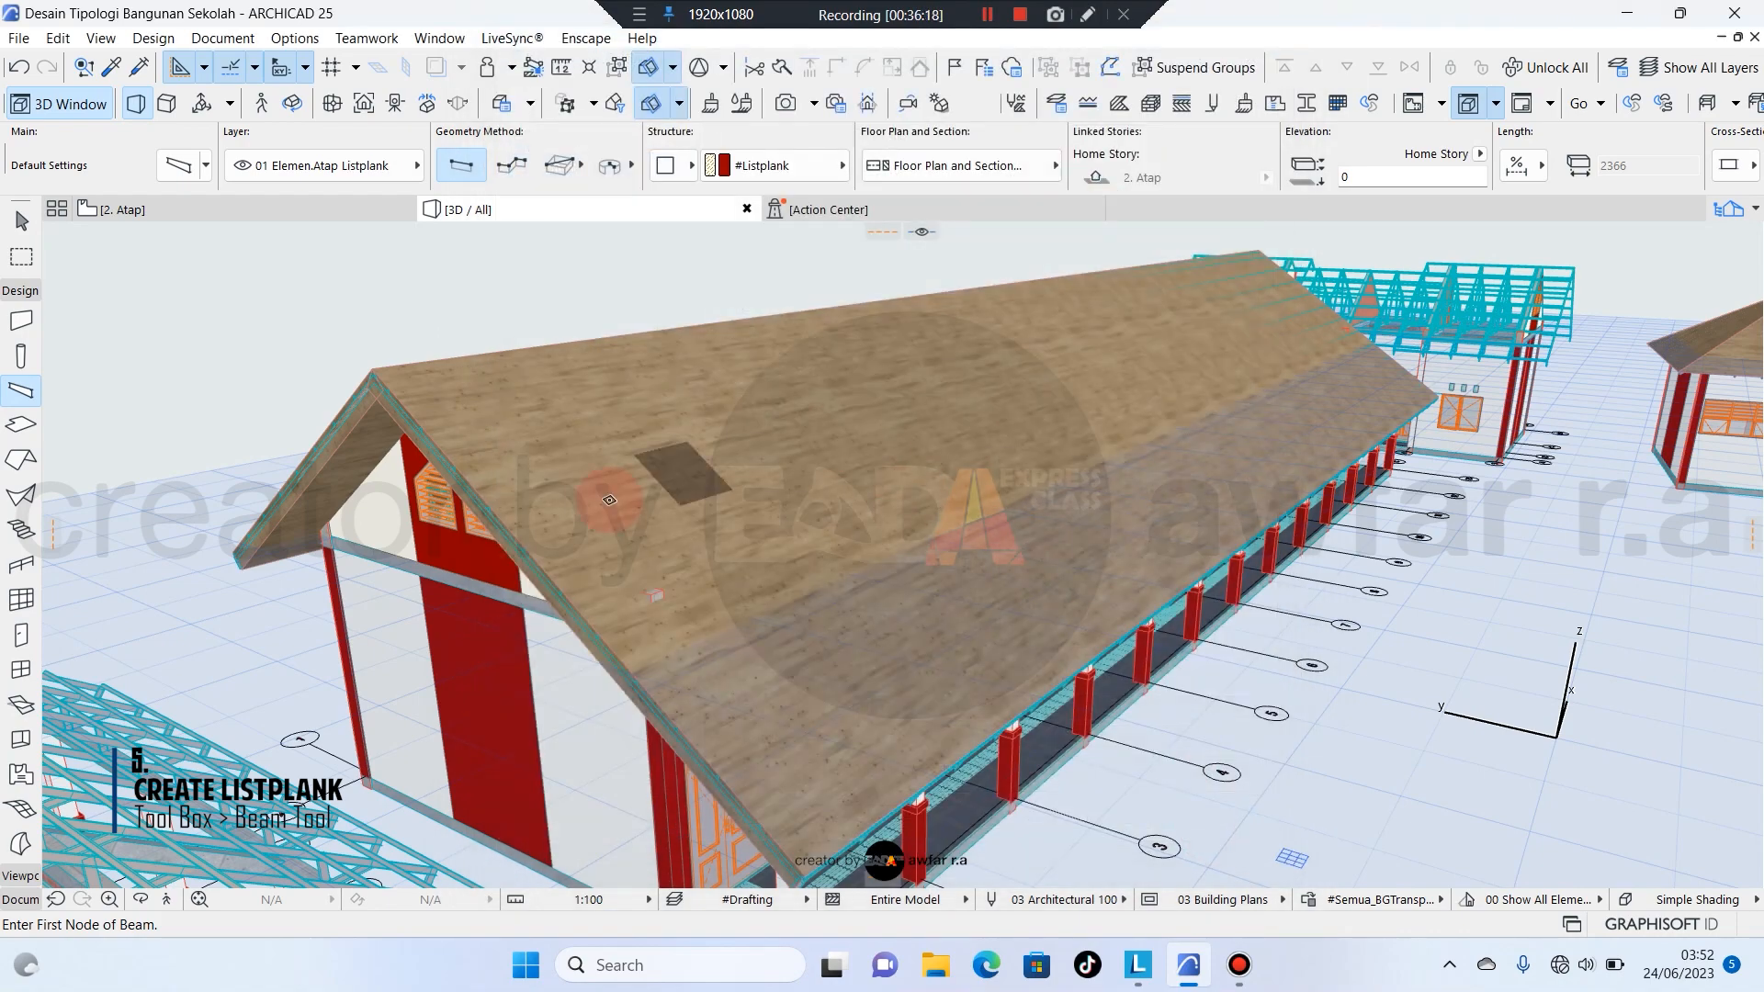
Draw a listplank beam along the near gable's sloping roof edge, from the eave's top corner up to the ridge.
scroll(453, 536, "up", 10)
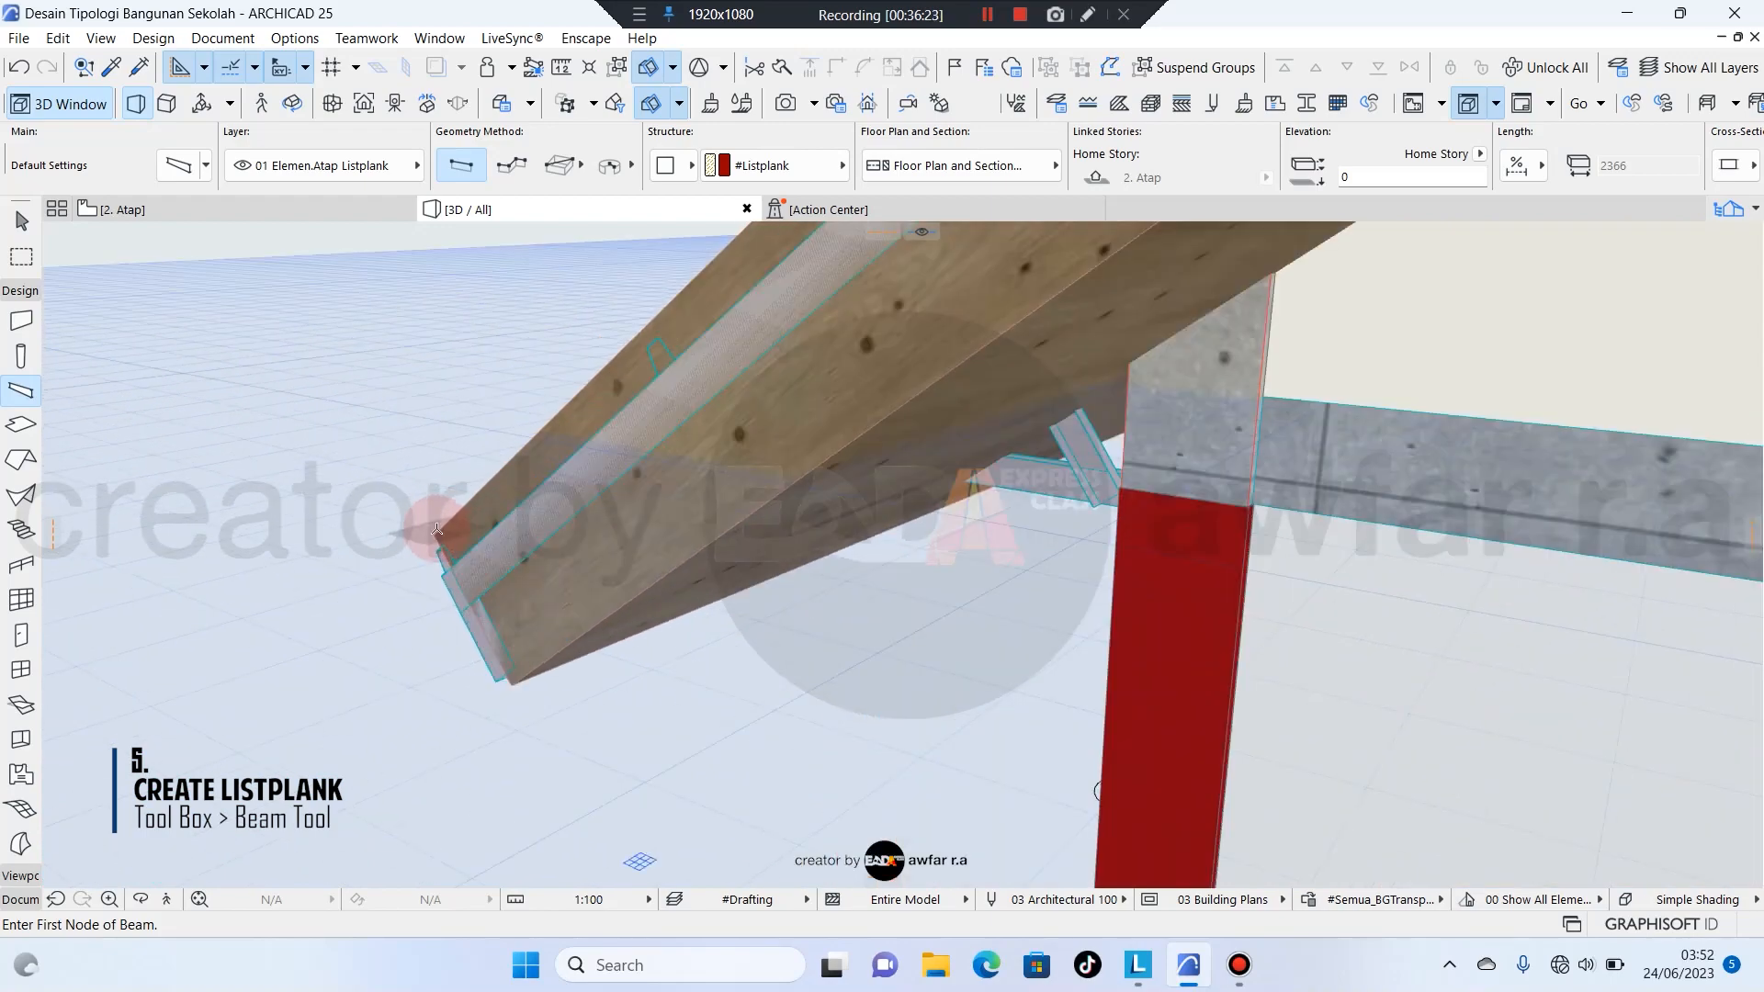
left_click(435, 536)
scroll(500, 654, "down", 6)
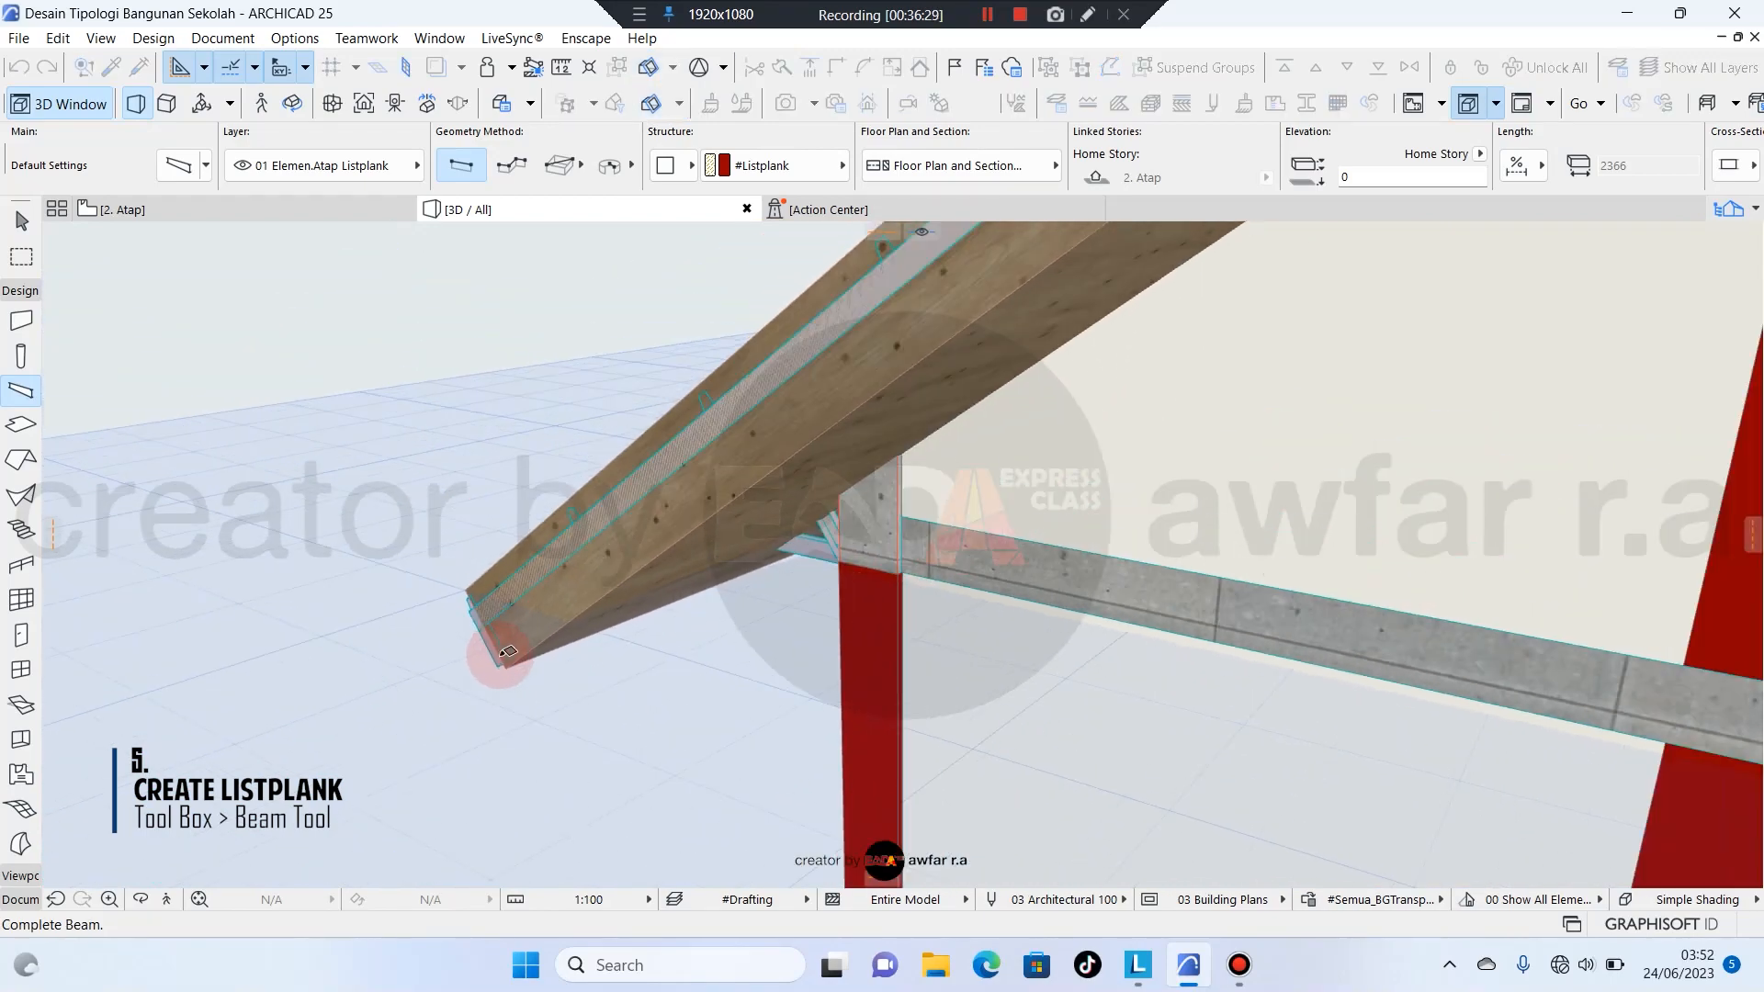
middle_click_drag(500, 654, 552, 699, "shift")
scroll(844, 340, "up", 4)
left_click(842, 341)
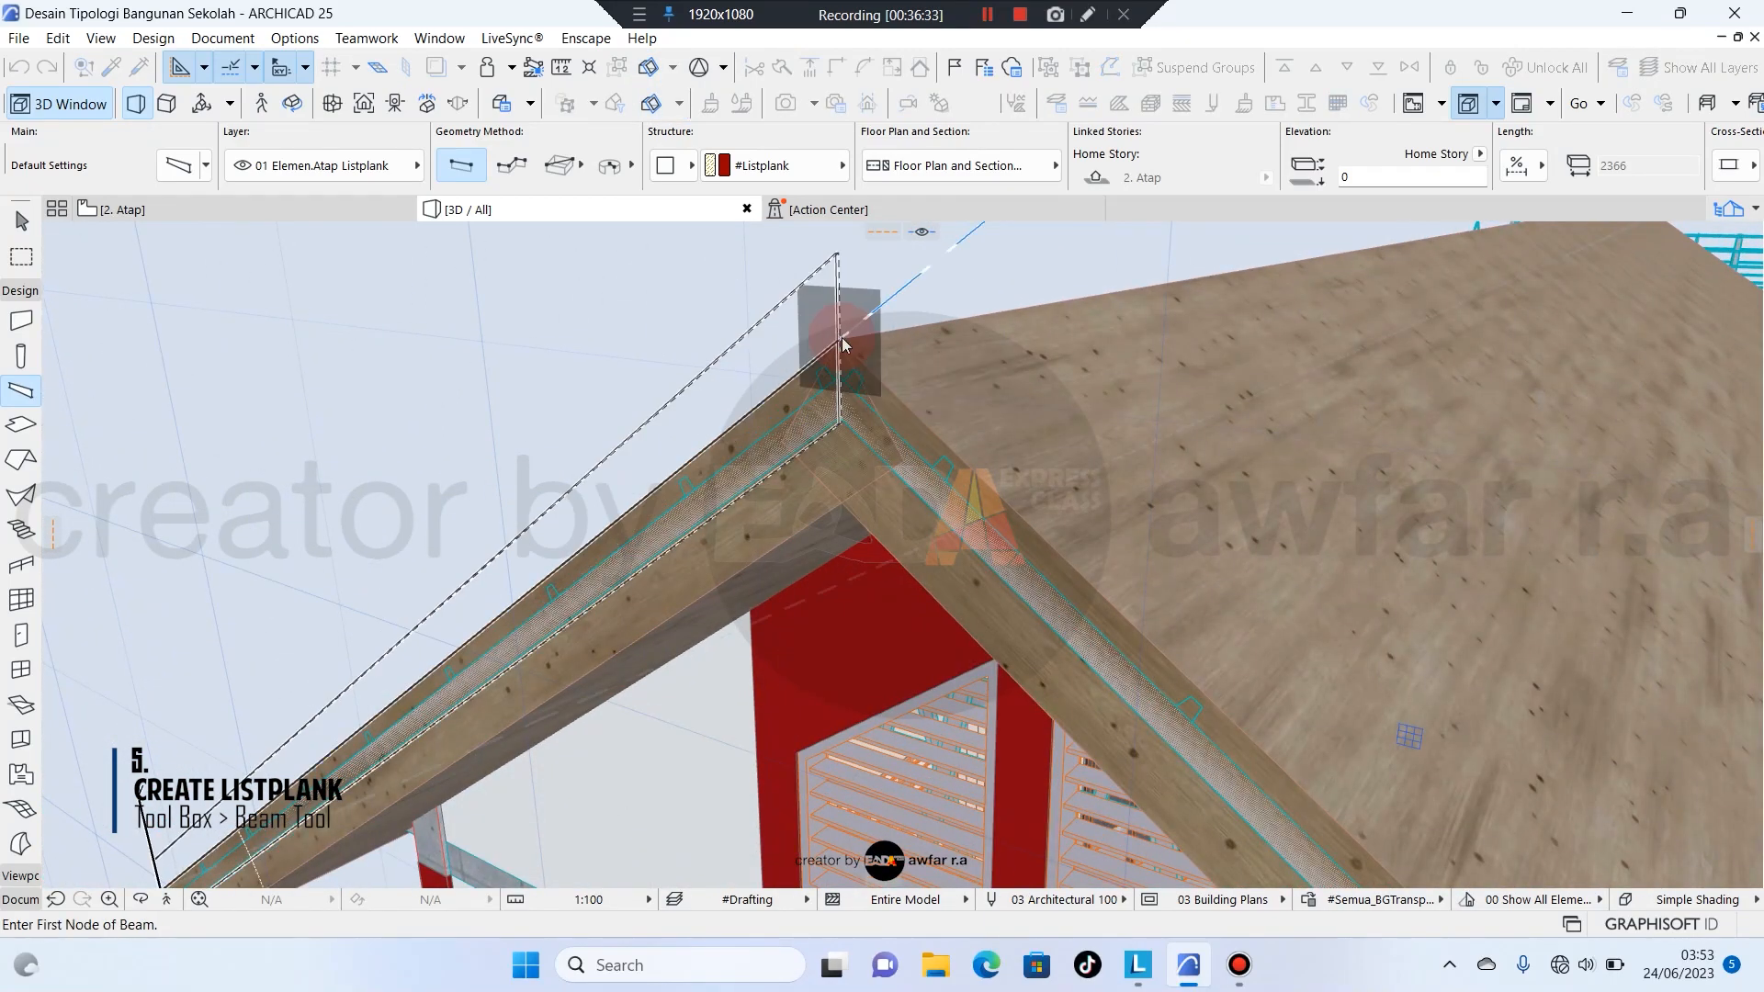
middle_click_drag(842, 340, 619, 429, "shift")
scroll(567, 523, "down", 3)
key("Escape")
Lower the gable listplank beam so its top corner at the ridge meets the roof's ridge corner.
left_click(879, 268)
scroll(880, 267, "up", 4)
left_click(830, 251)
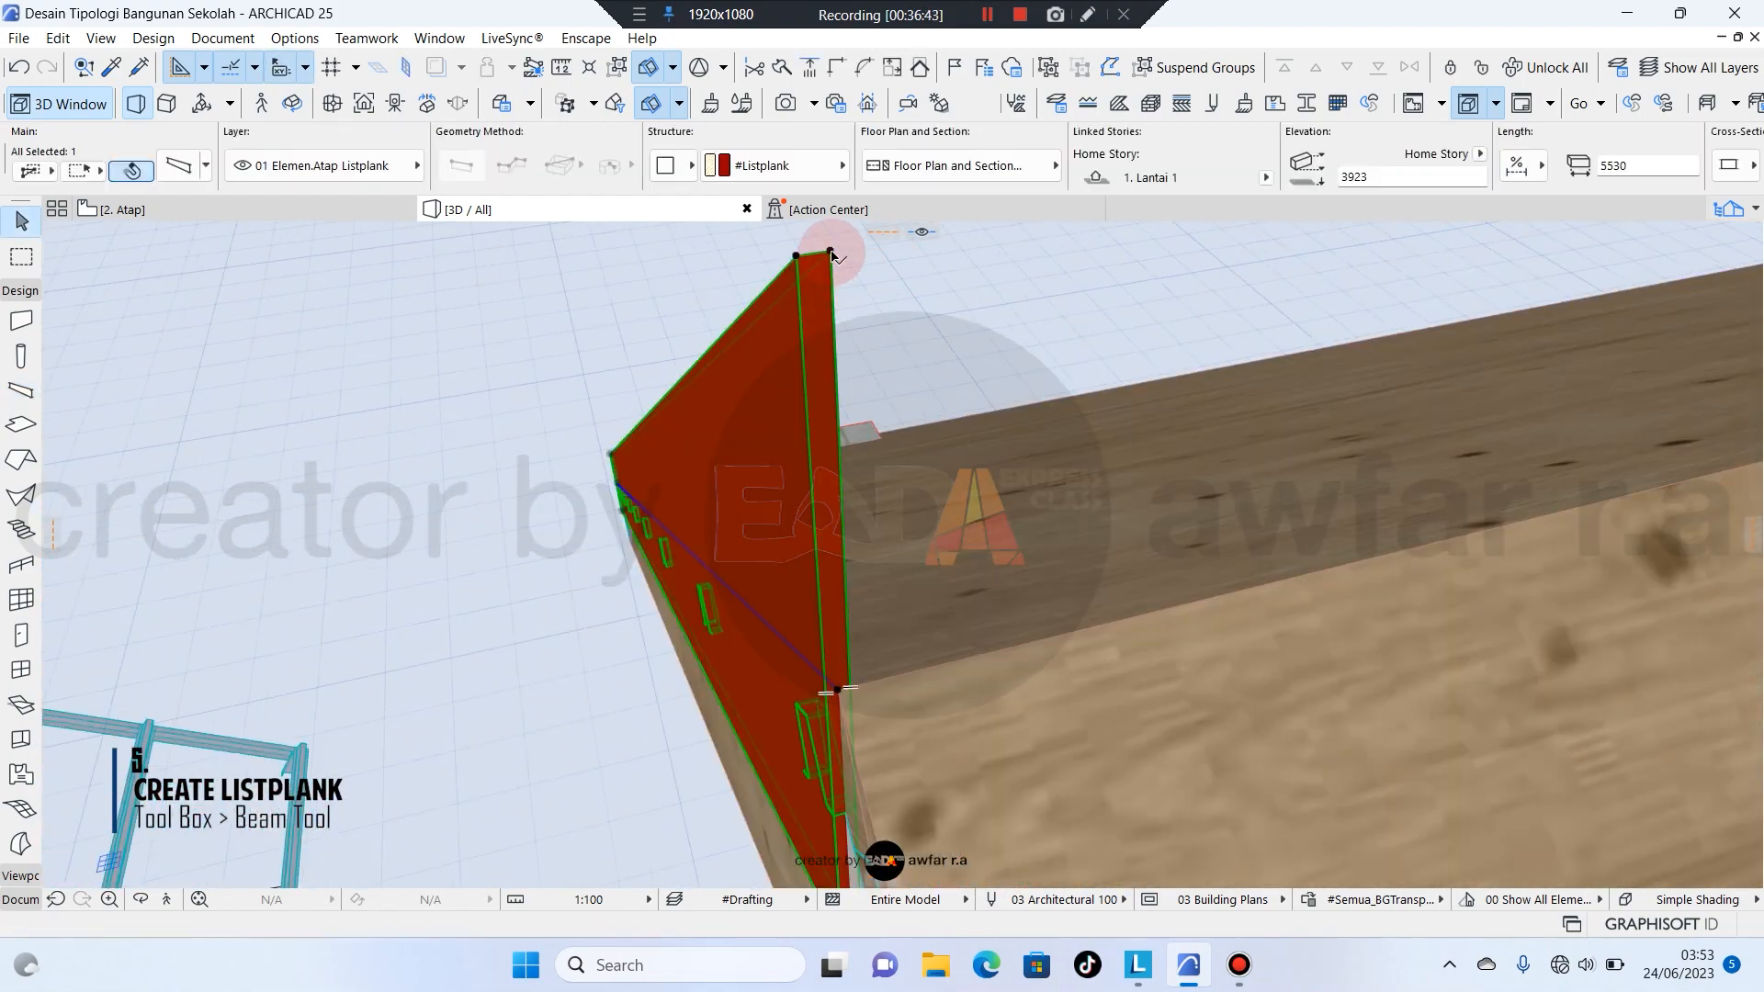
left_click(95, 263)
middle_click_drag(843, 588, 1185, 602, "shift")
left_click(1172, 504)
middle_click_drag(1171, 505, 1203, 466, "shift")
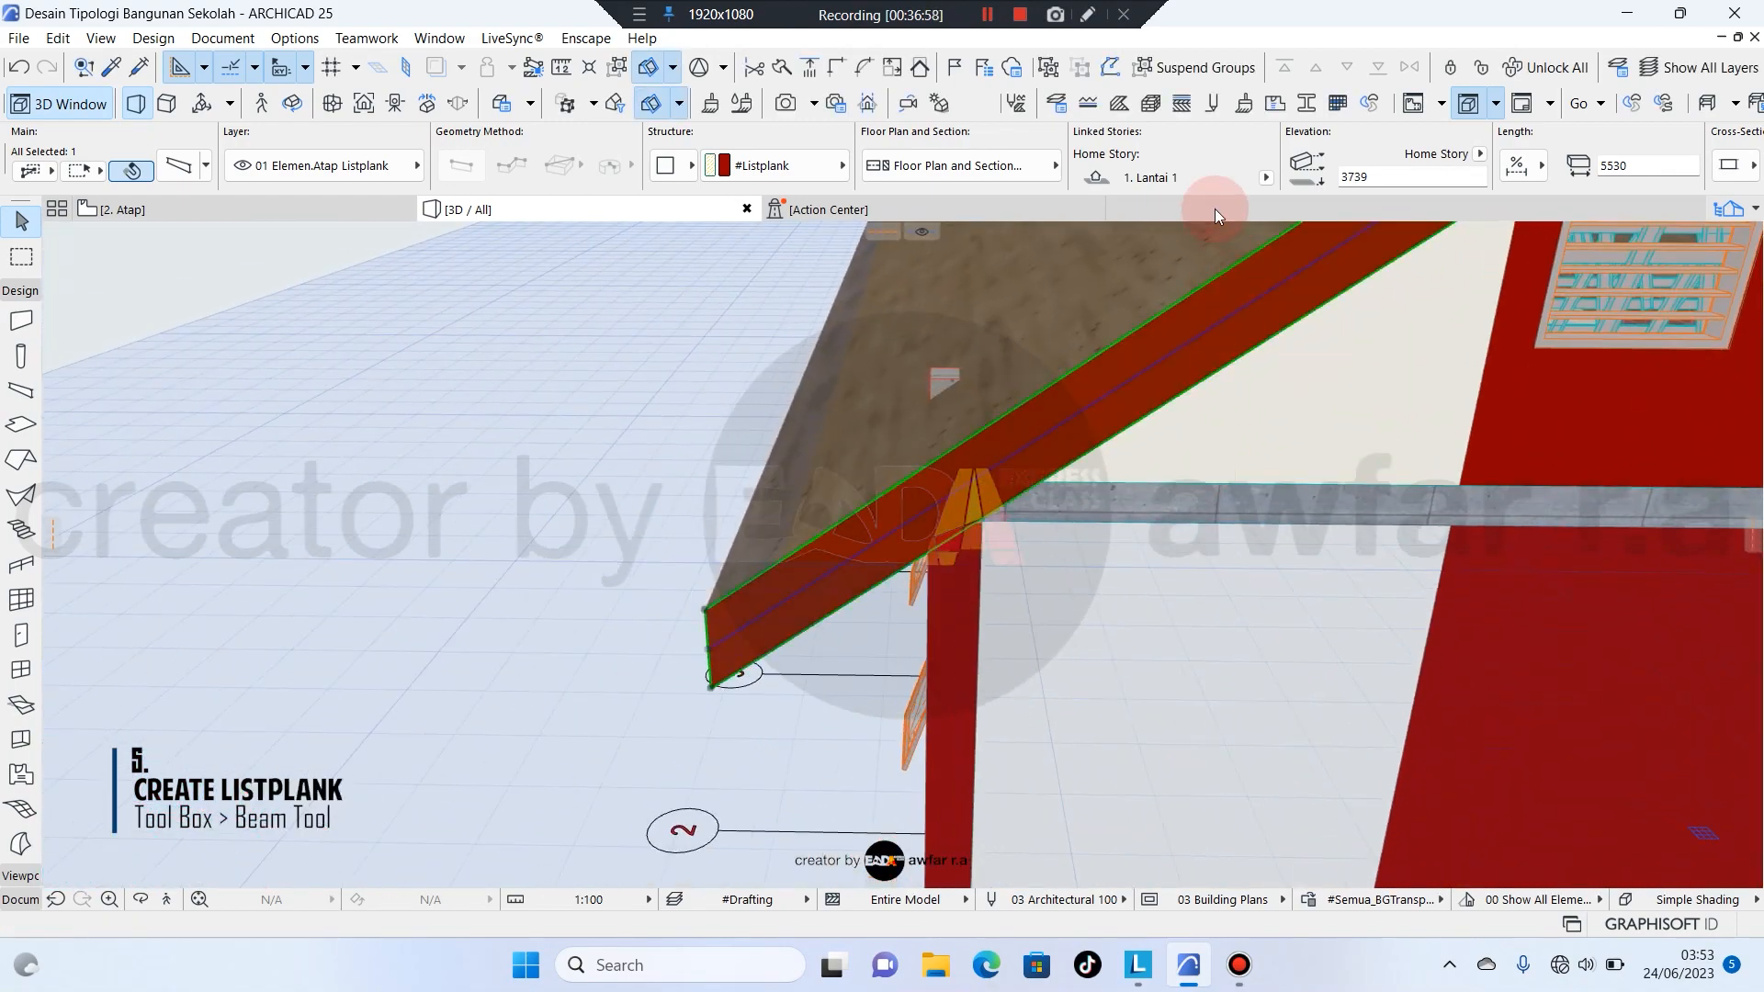
Make the listplank beam's start cut at the eave perpendicular to its slope.
middle_click_drag(896, 536, 838, 536, "shift")
scroll(1092, 163, "right", 5)
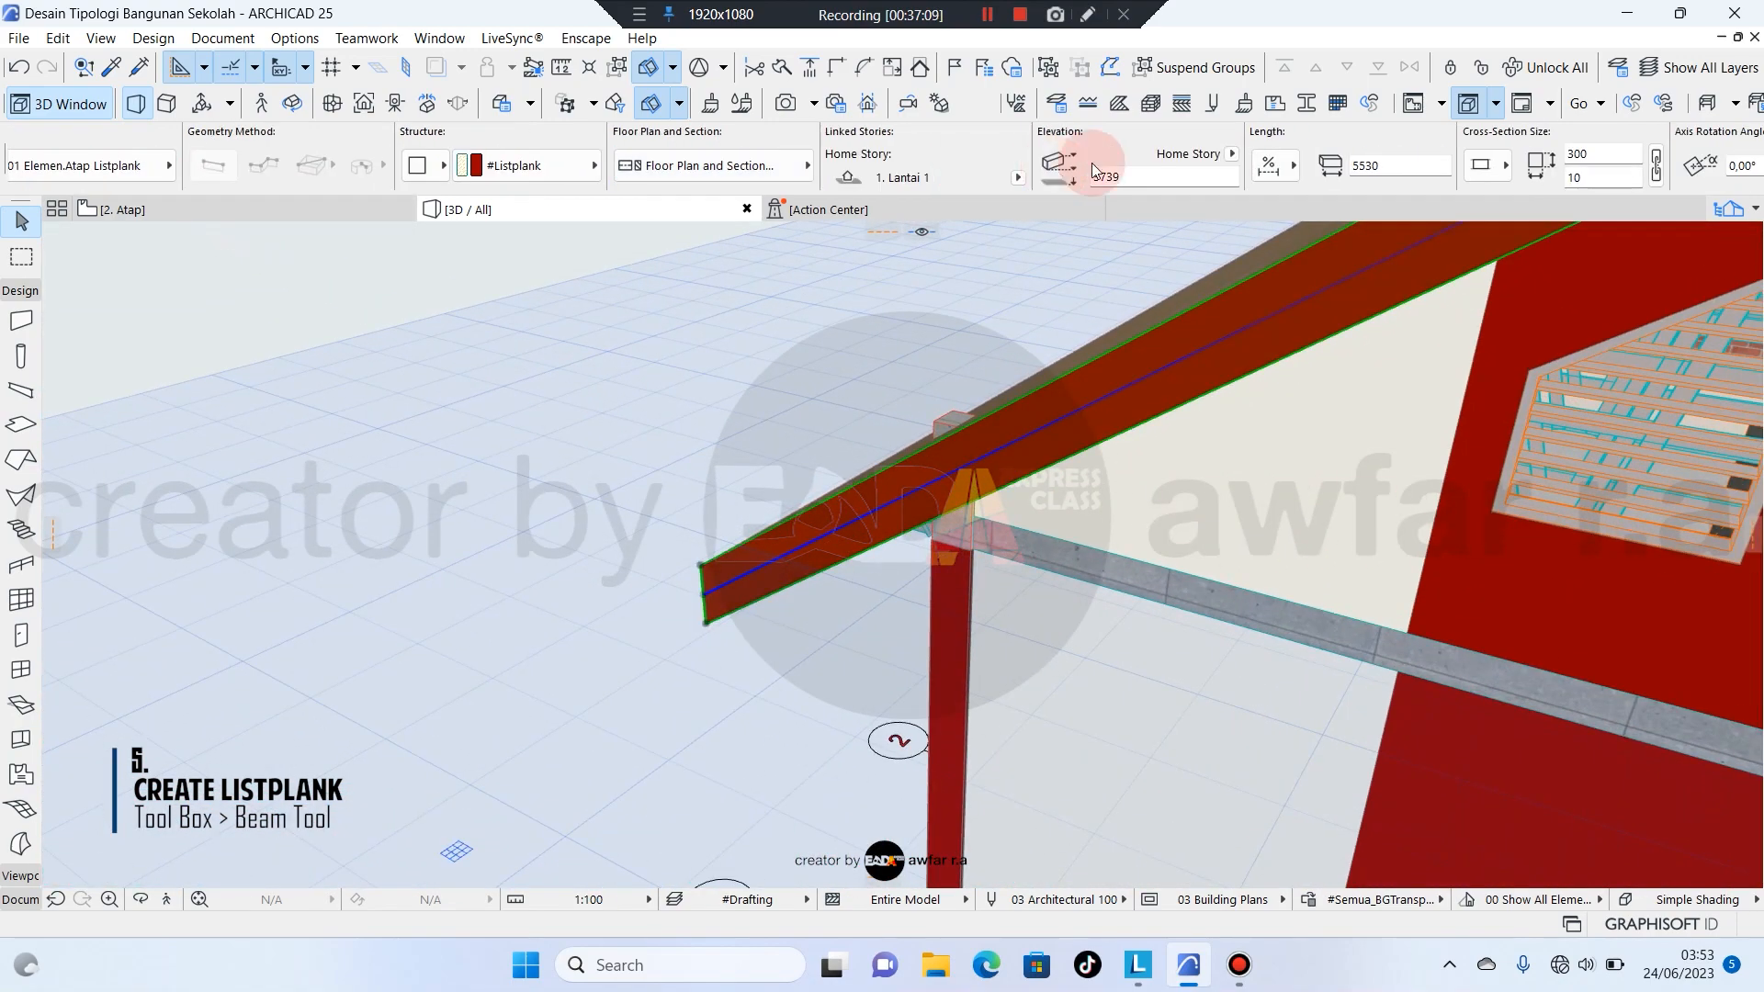
scroll(1220, 166, "right", 2)
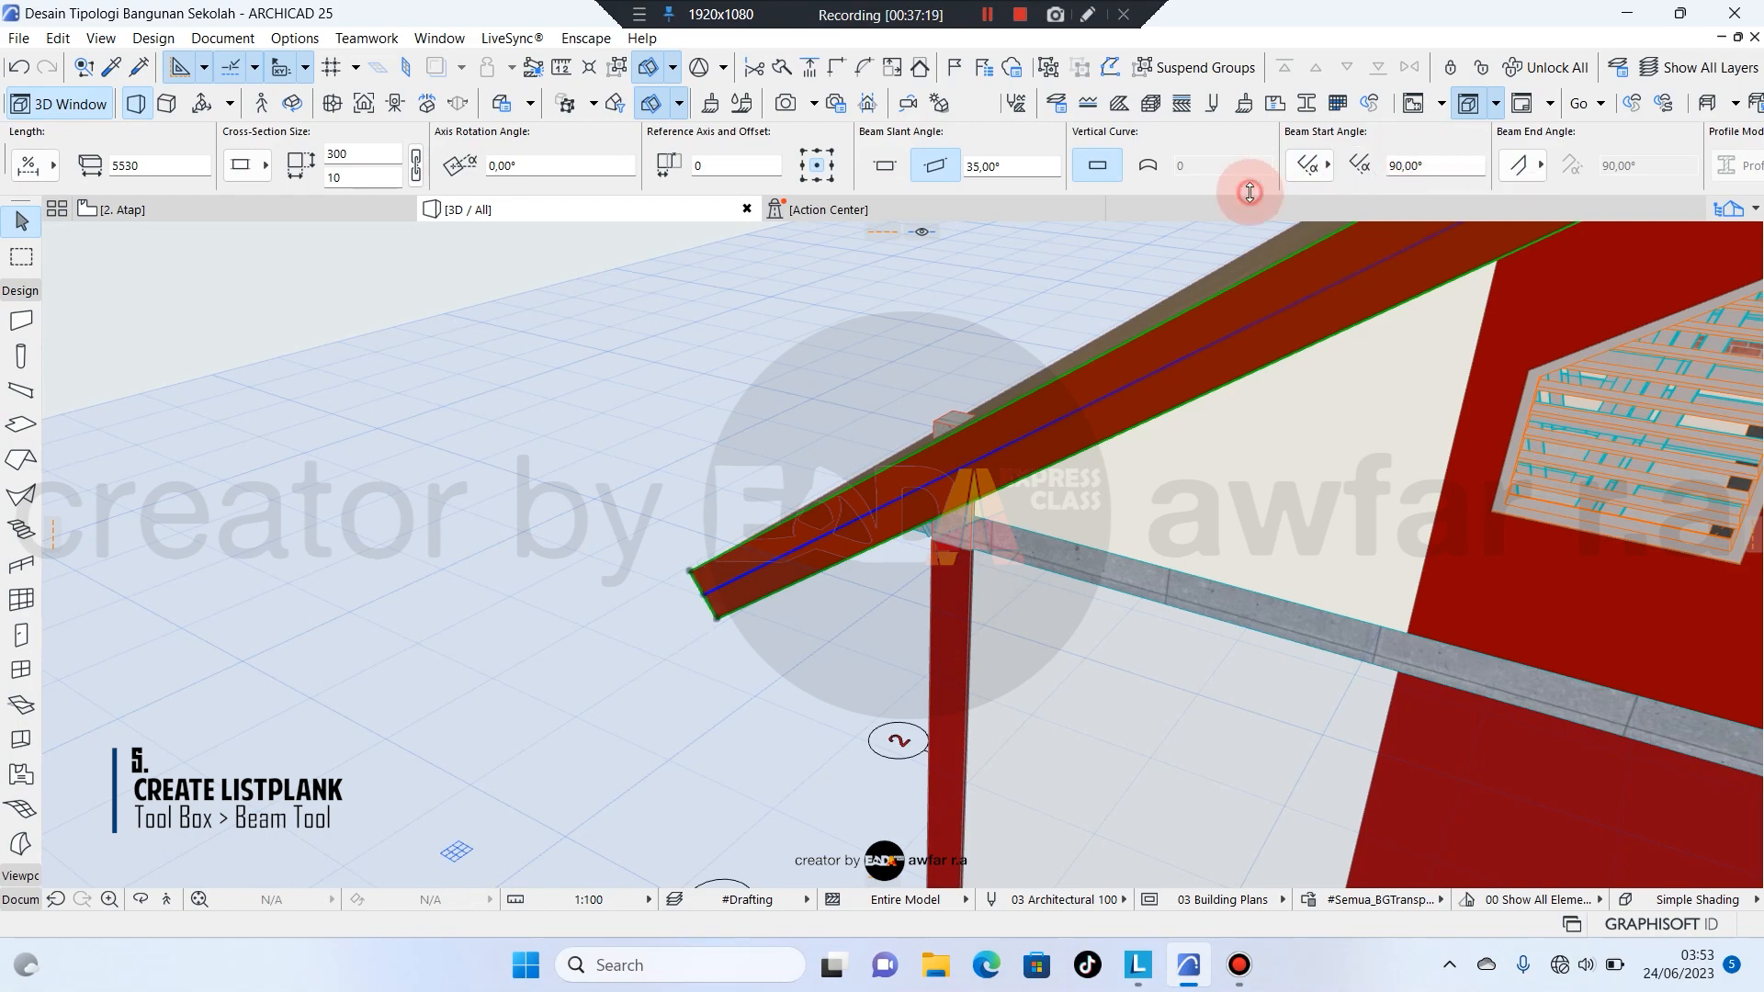
Mirror a copy of the gable's listplank beam about the ridge corner onto the opposite roof slope.
scroll(1222, 358, "down", 3)
middle_click_drag(1222, 367, 832, 532, "shift")
key("F2")
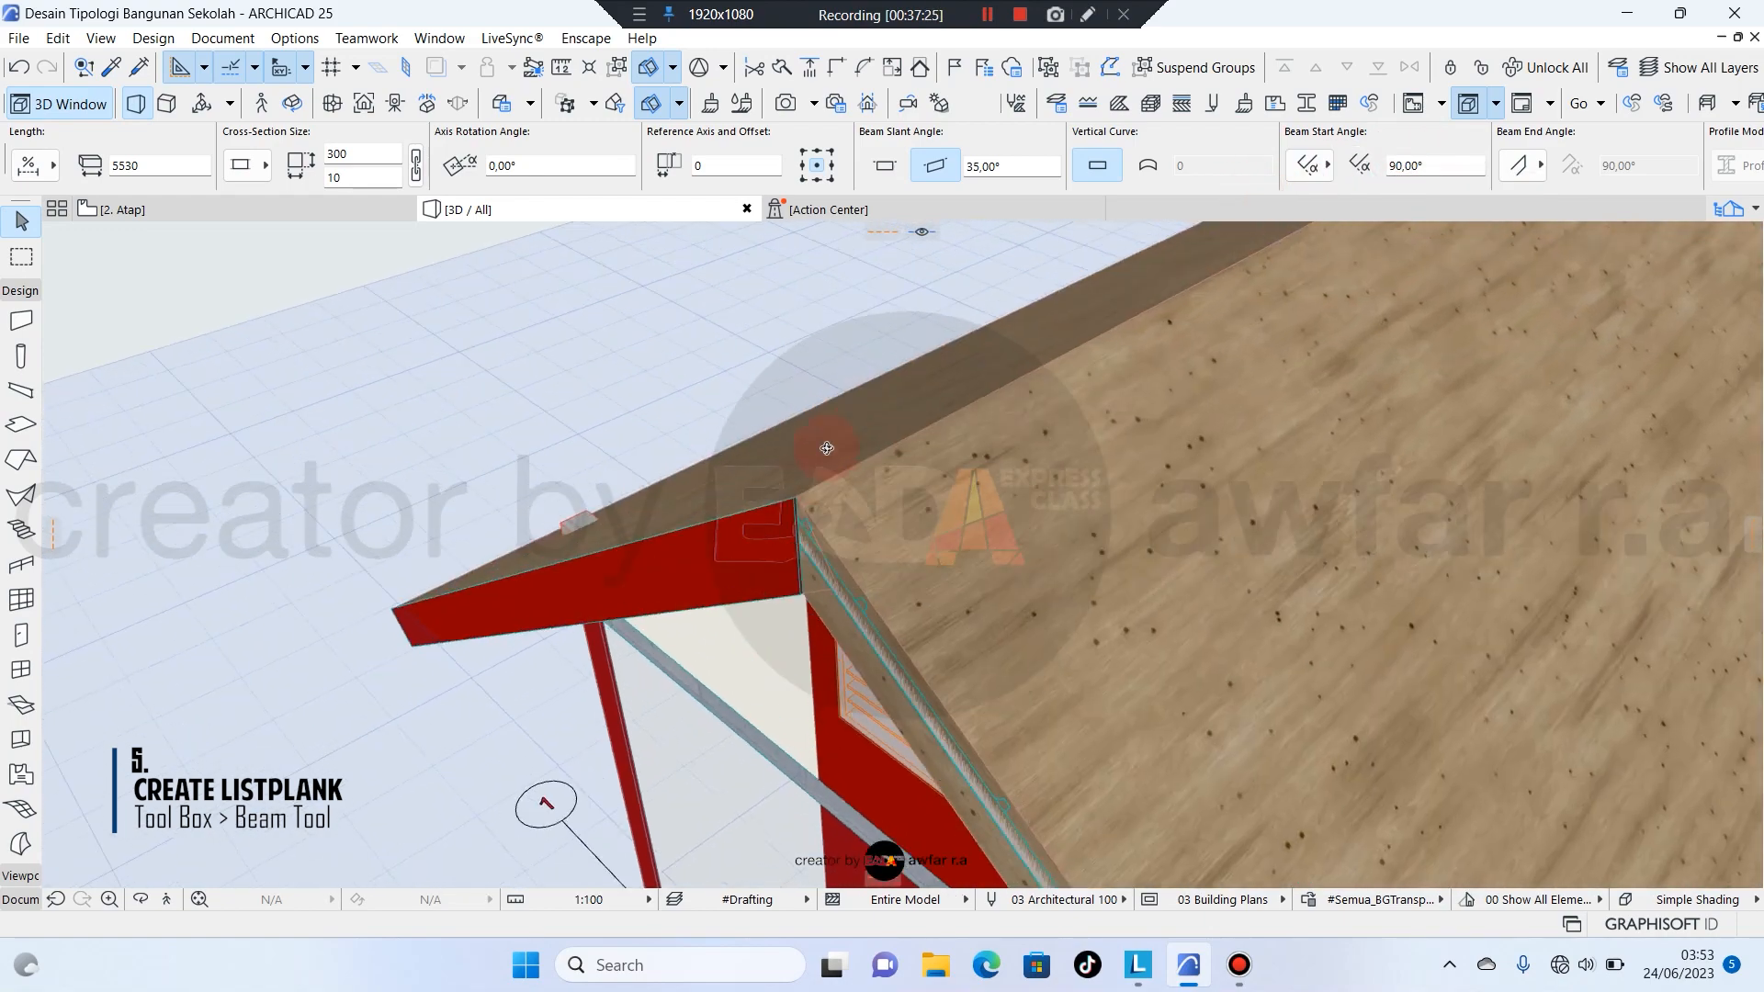
scroll(735, 450, "up", 4)
left_click(730, 443)
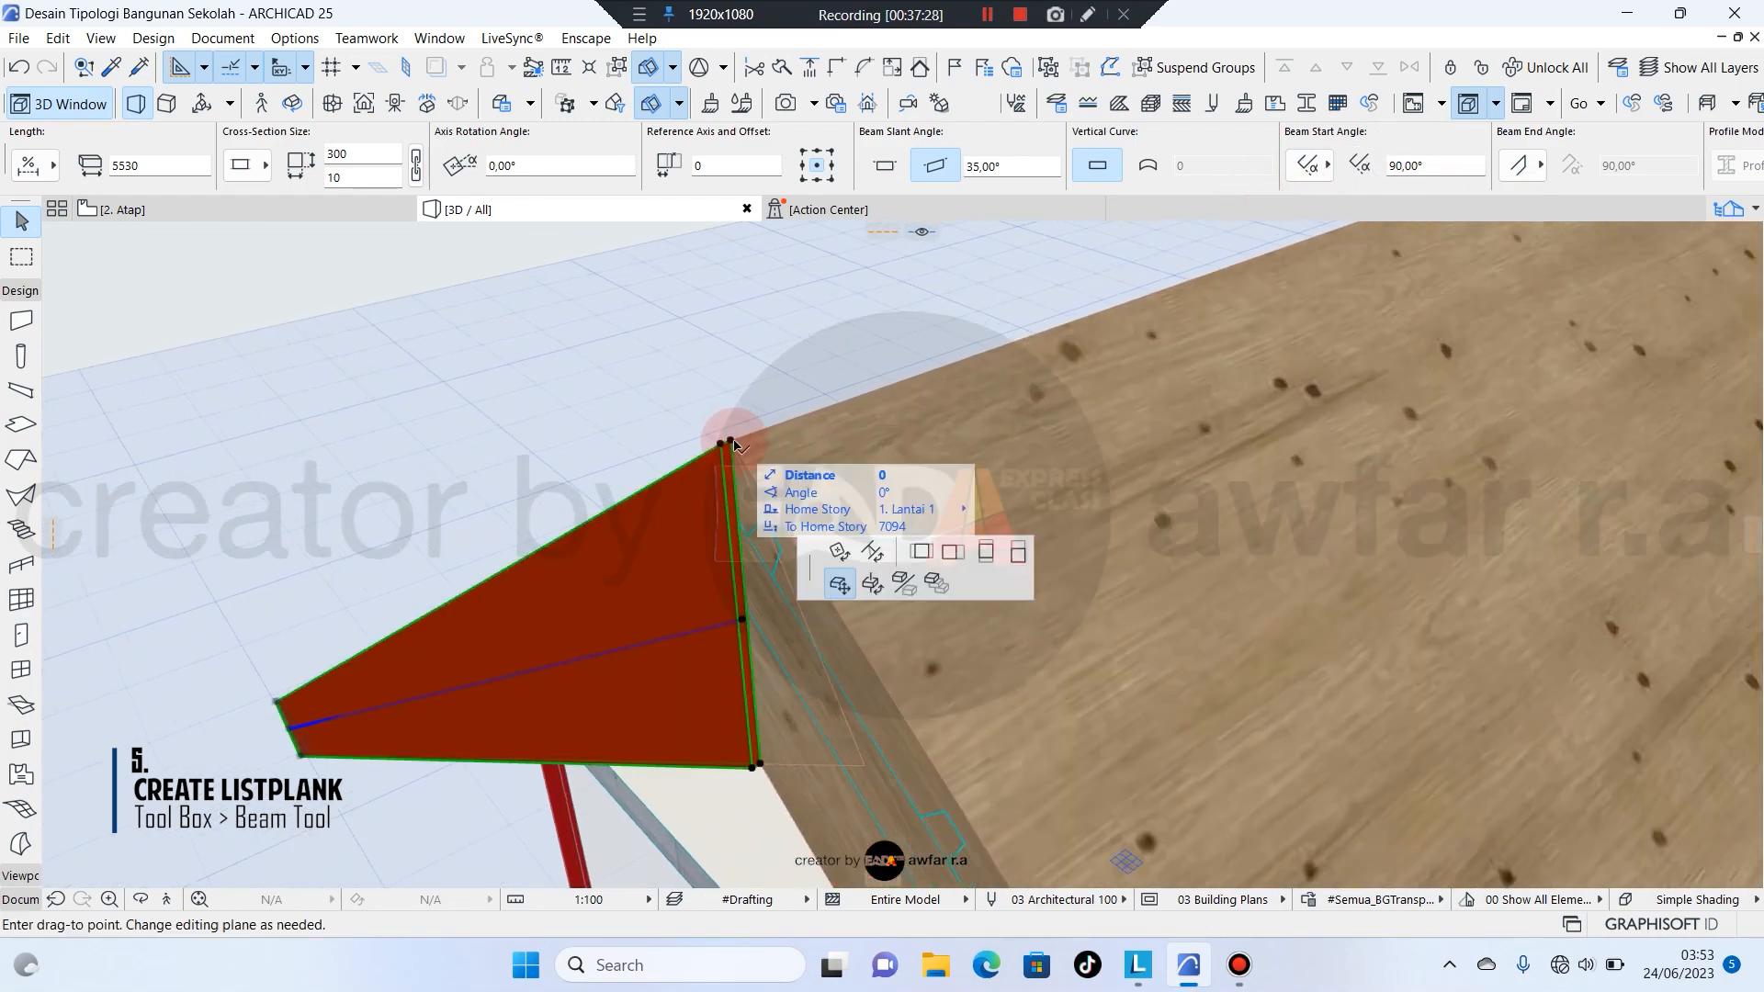
left_click(150, 270)
key("ctrl")
scroll(722, 443, "up", 5)
scroll(726, 441, "down", 4)
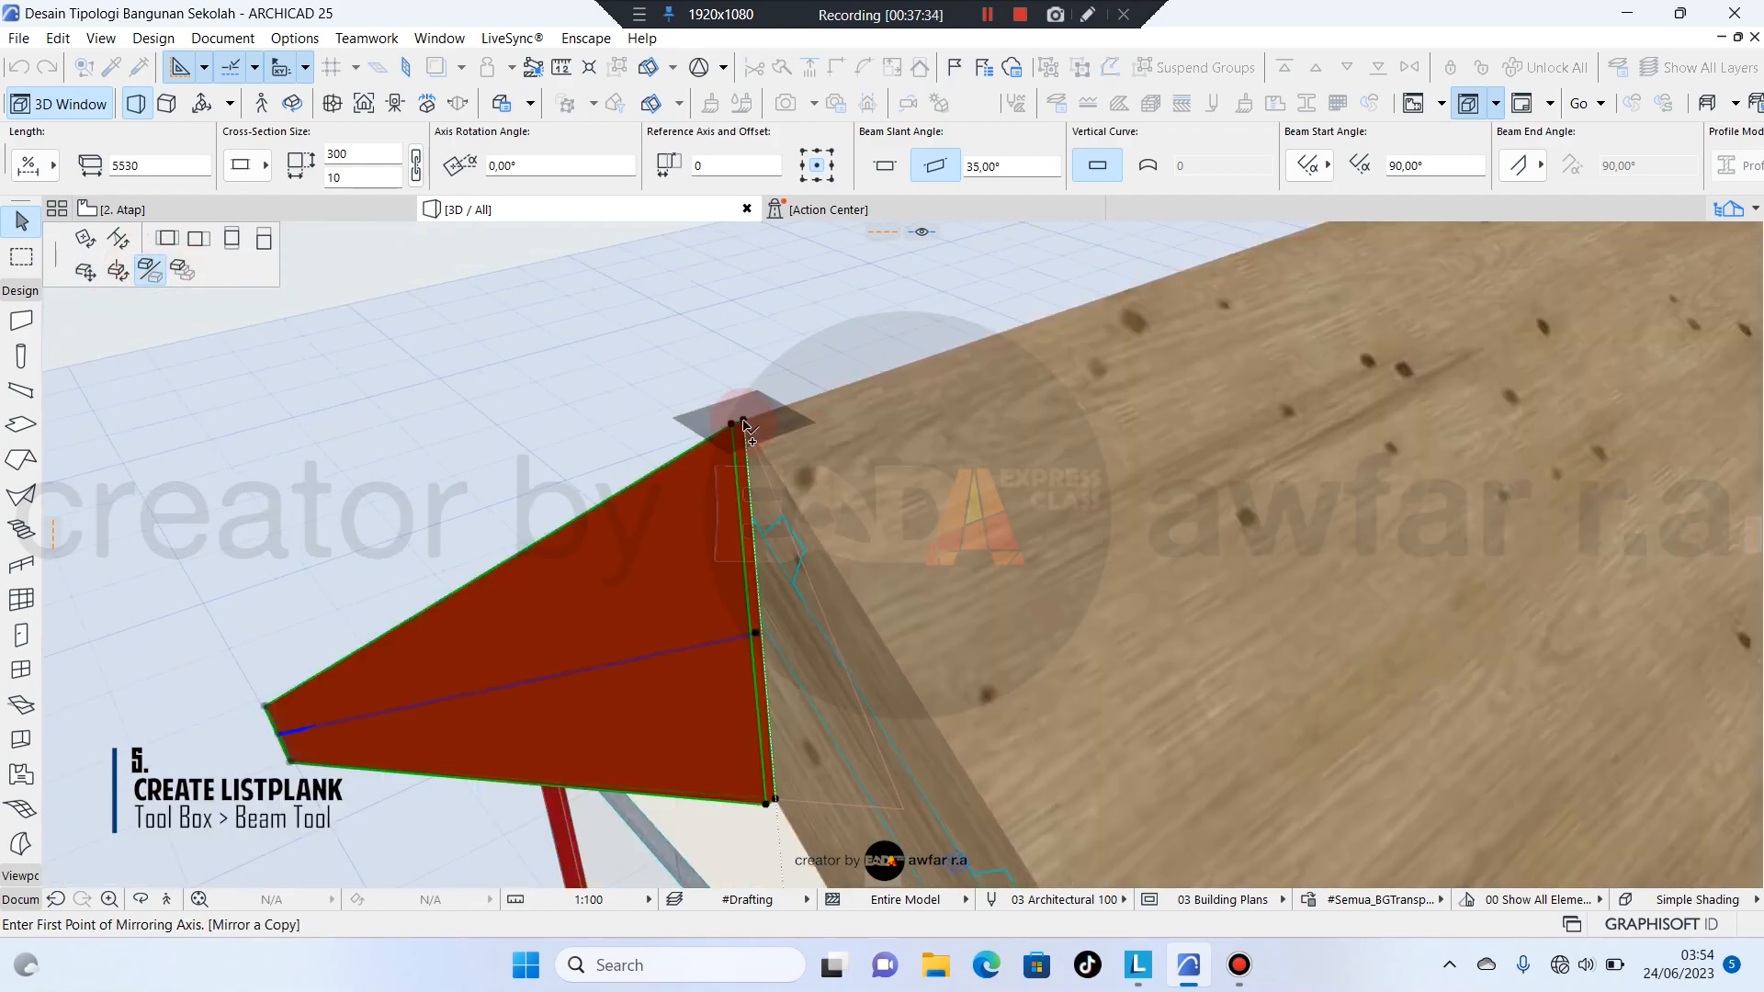
left_click(737, 424)
left_click(838, 388)
scroll(779, 357, "down", 5)
key("Escape")
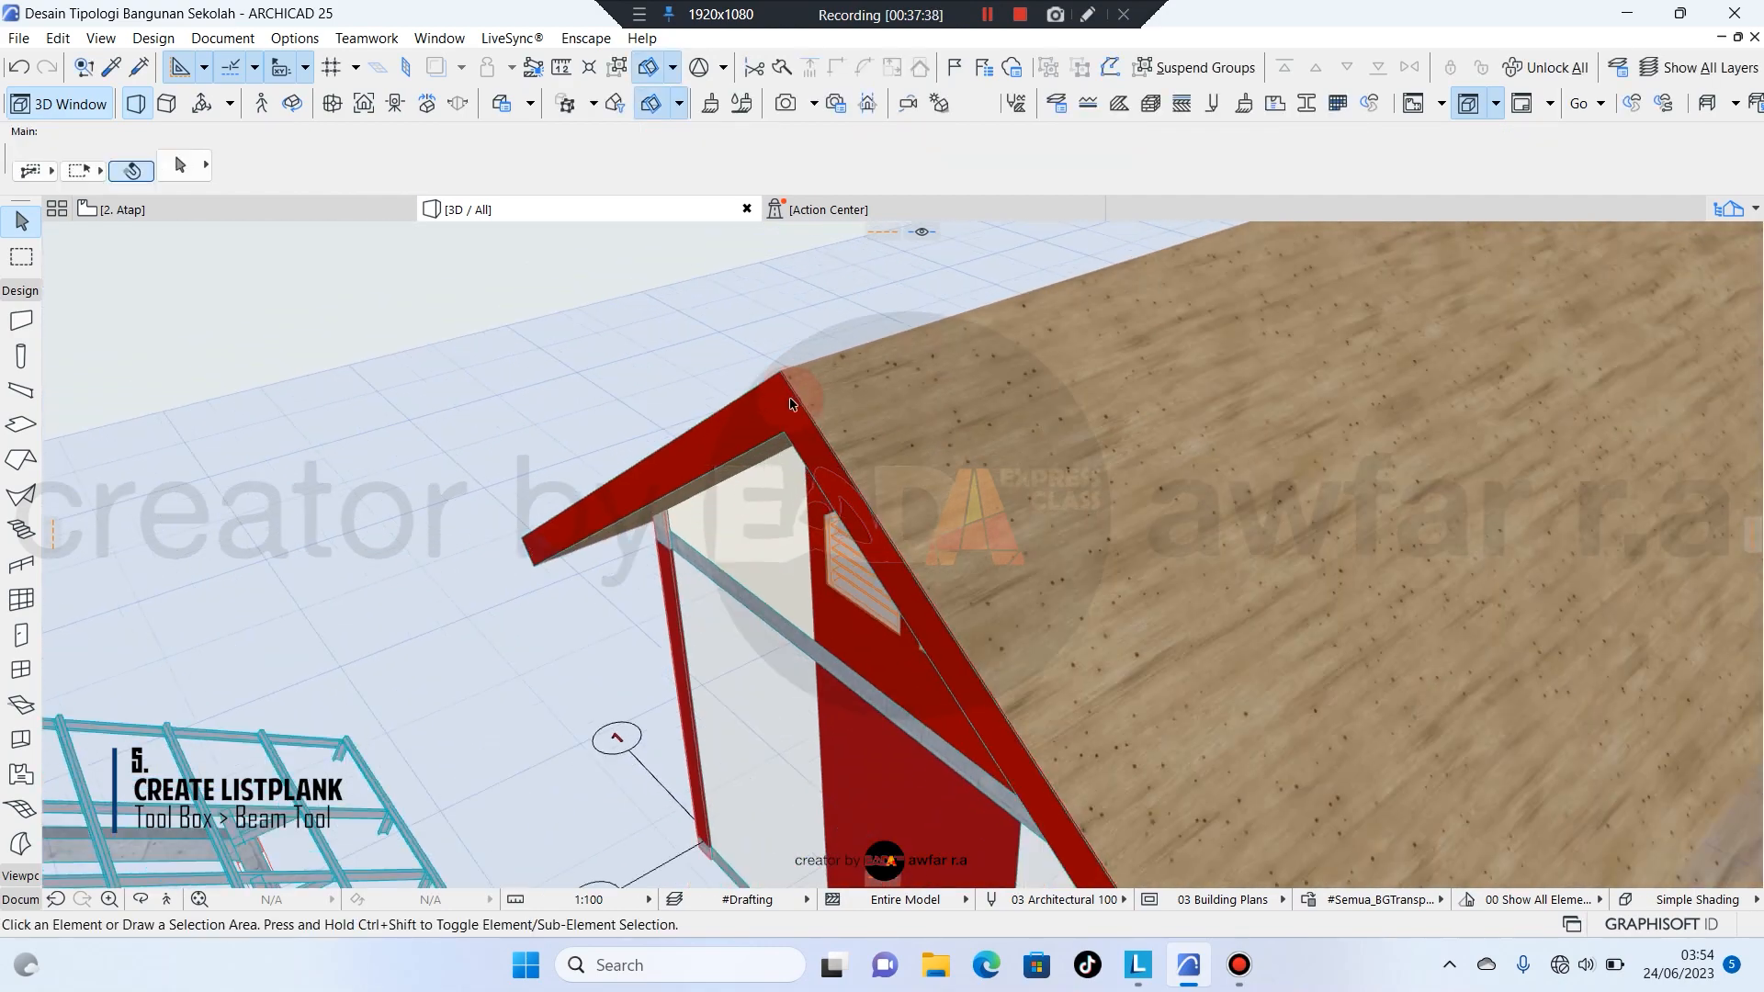
Select both gable listplank beams and mirror a copy of them to the opposite gable, using grid line 7 as the axis.
middle_click_drag(792, 398, 839, 420, "shift")
left_click(844, 422)
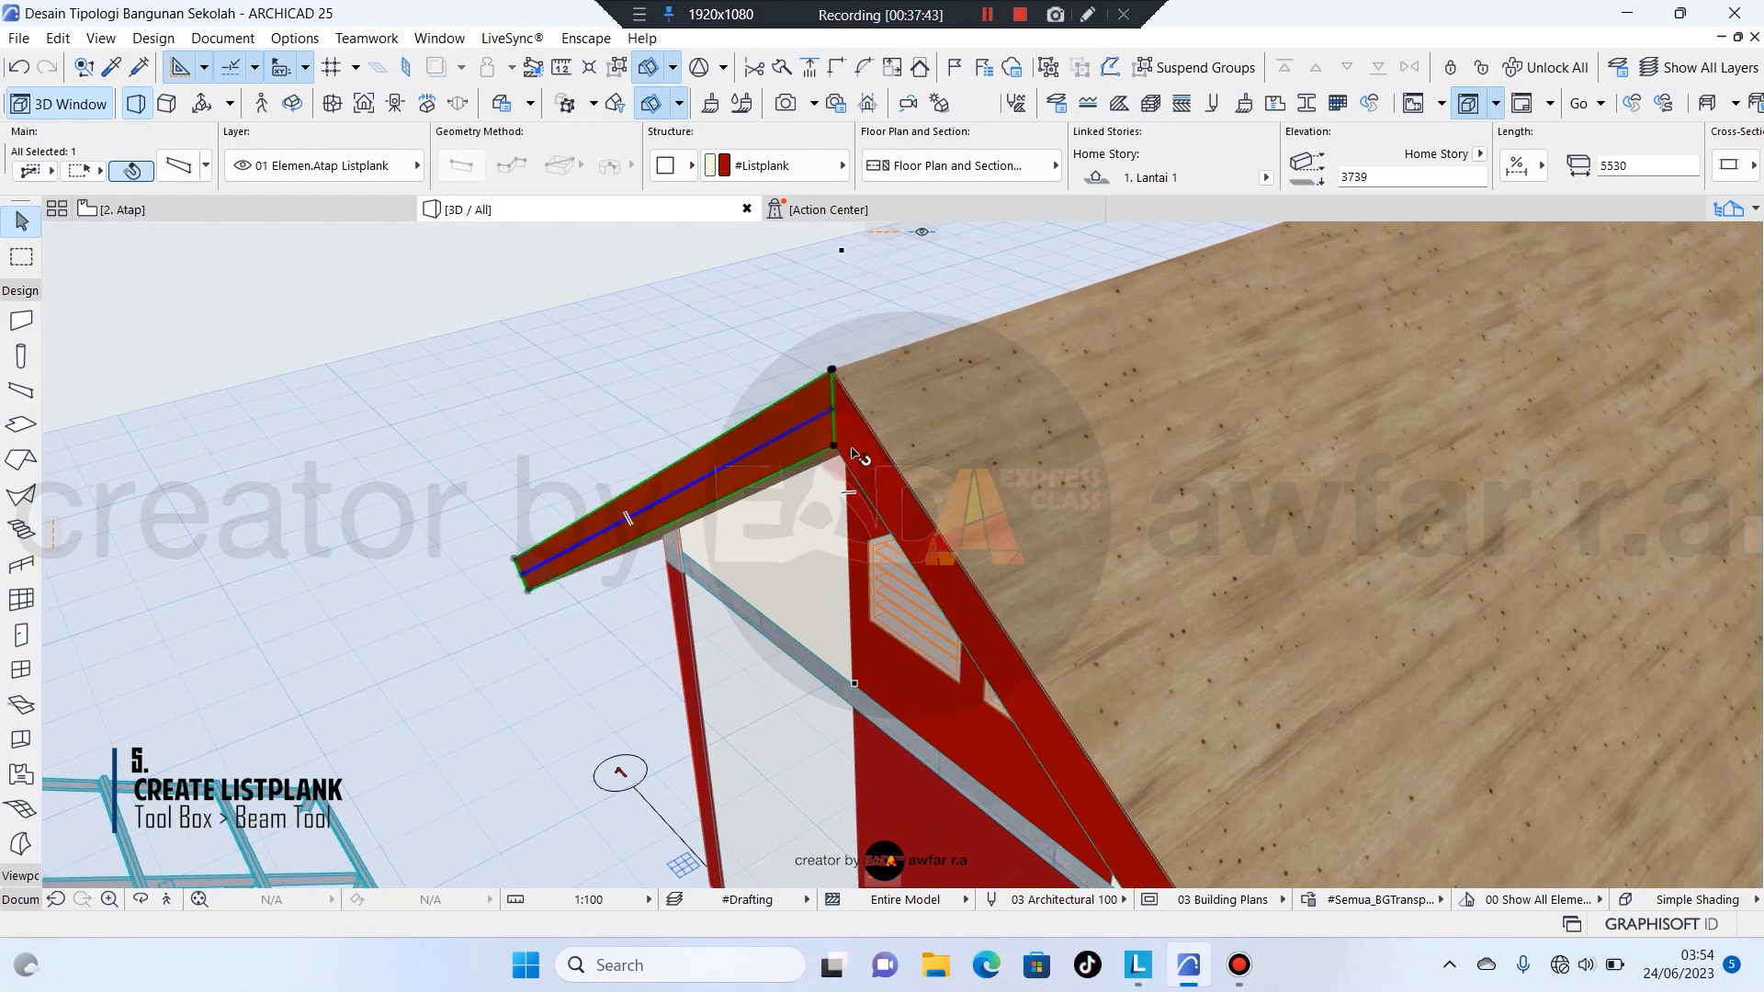
scroll(799, 377, "up", 5)
scroll(765, 405, "down", 4)
scroll(737, 411, "up", 4)
scroll(737, 411, "down", 4)
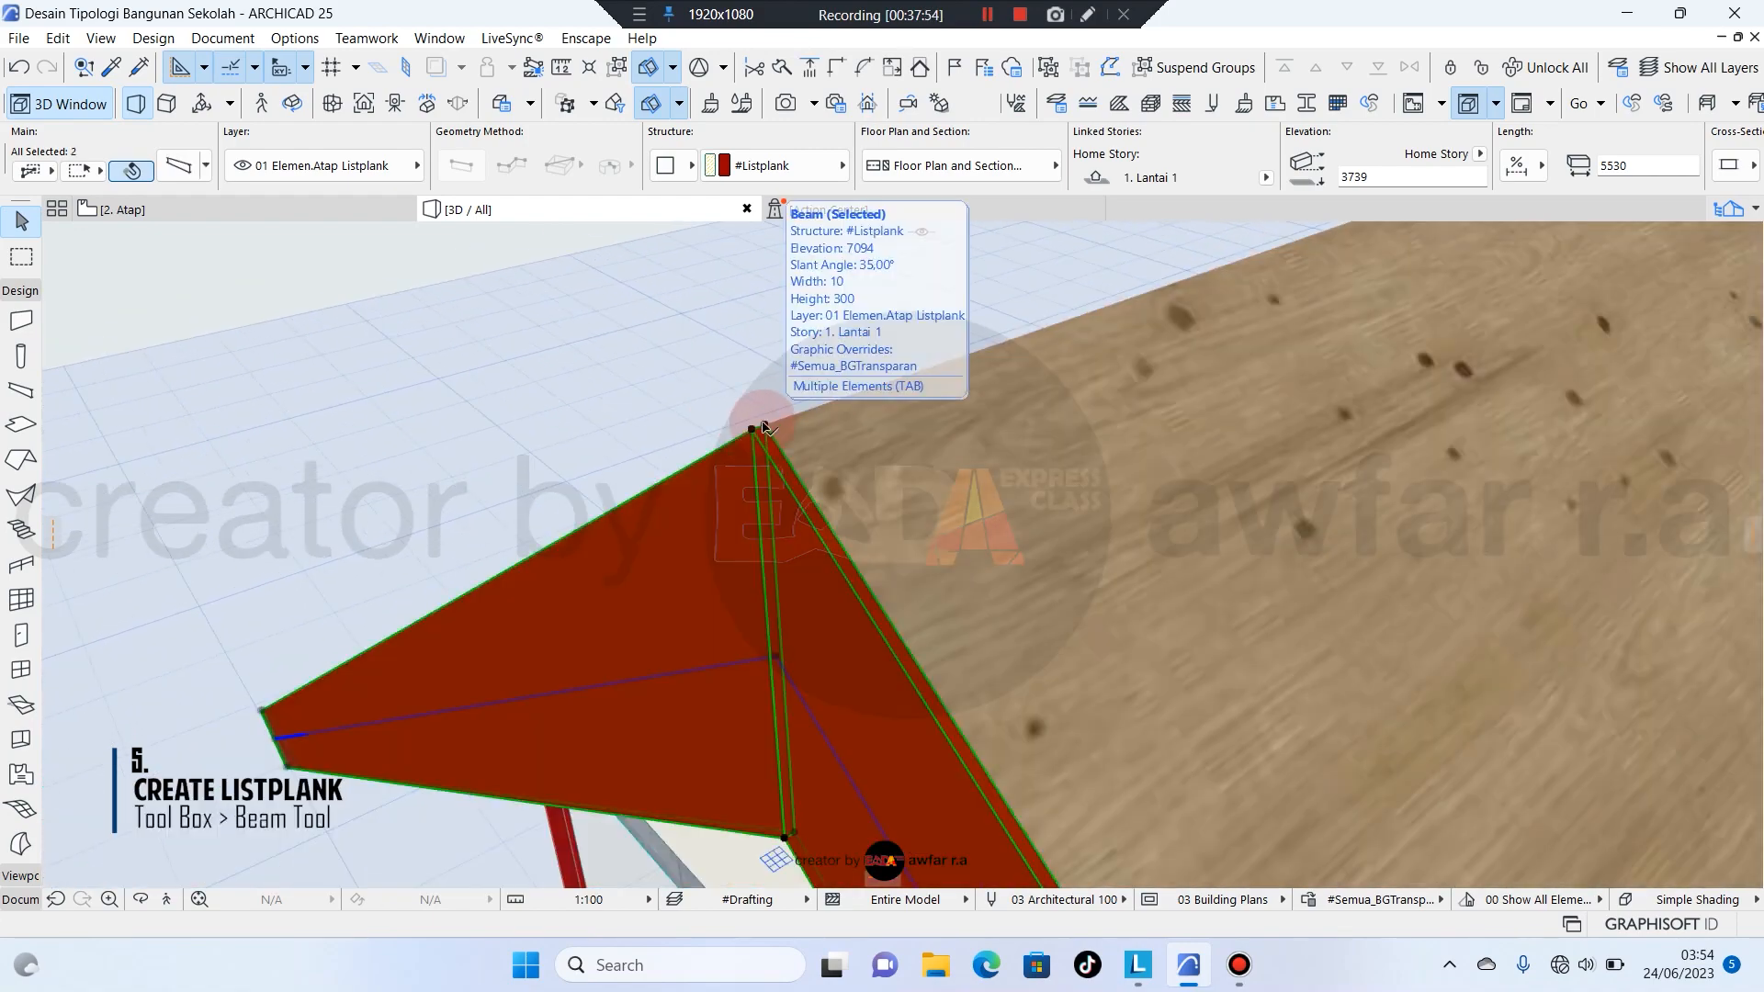
left_click(755, 428)
left_click(150, 270)
scroll(198, 329, "down", 8)
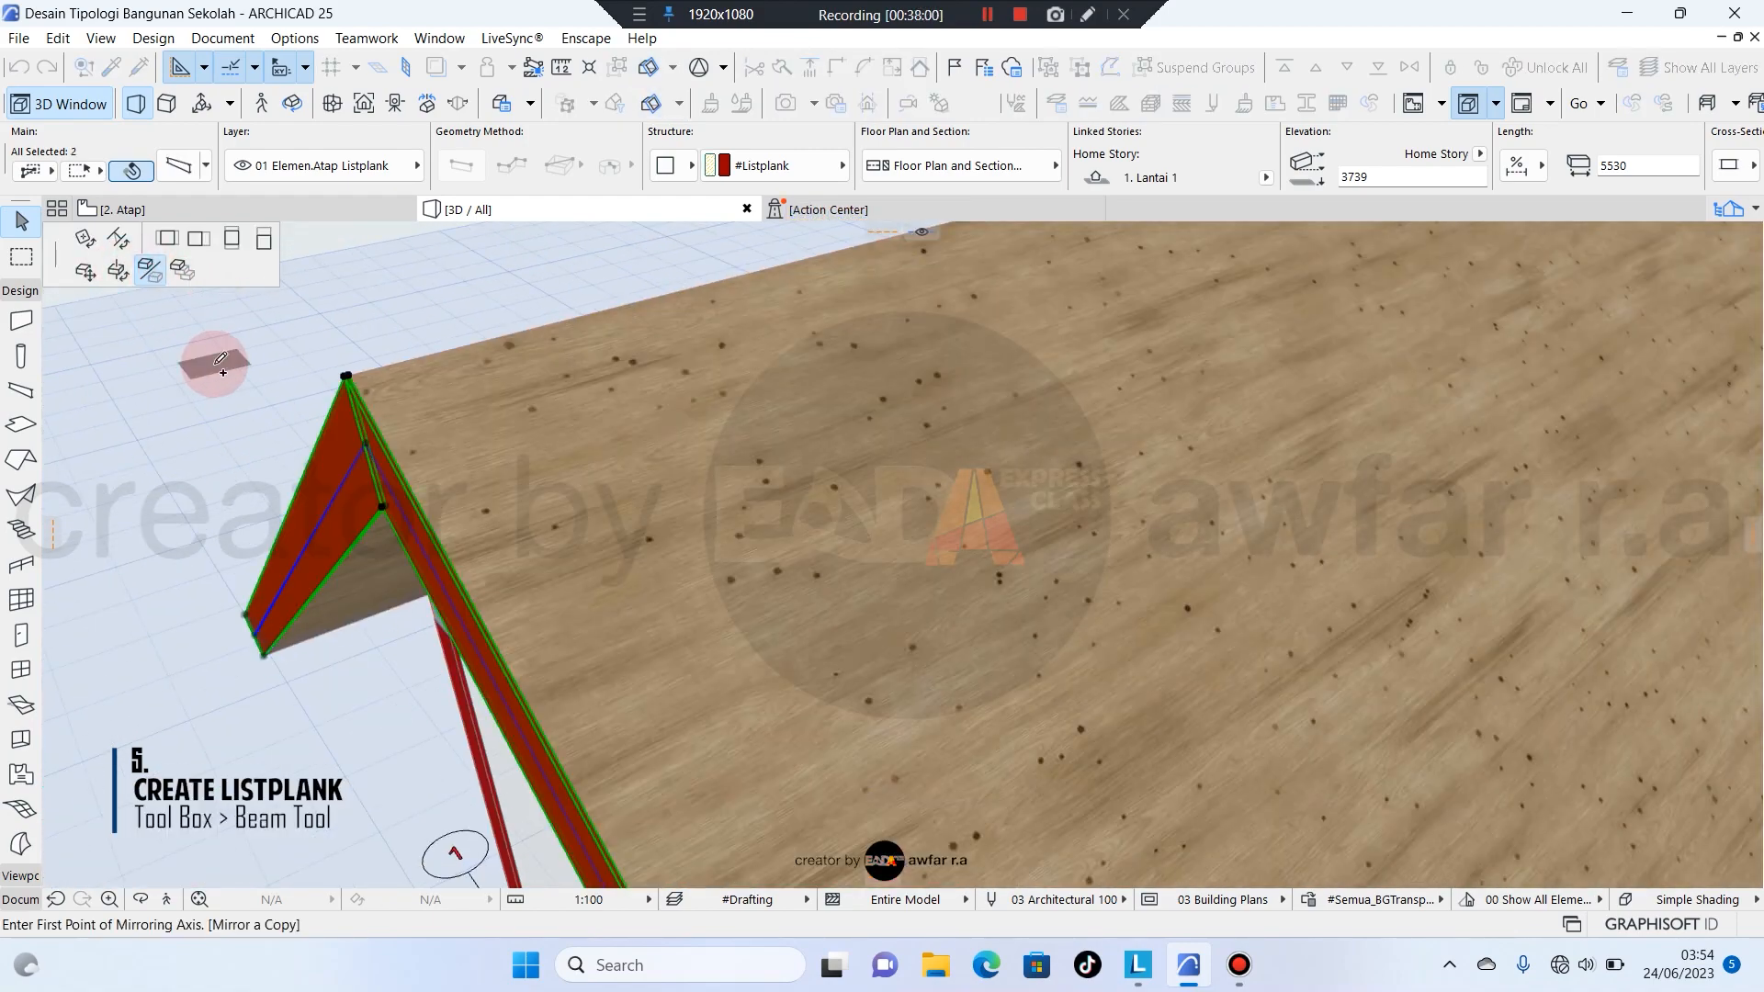
key("ctrl")
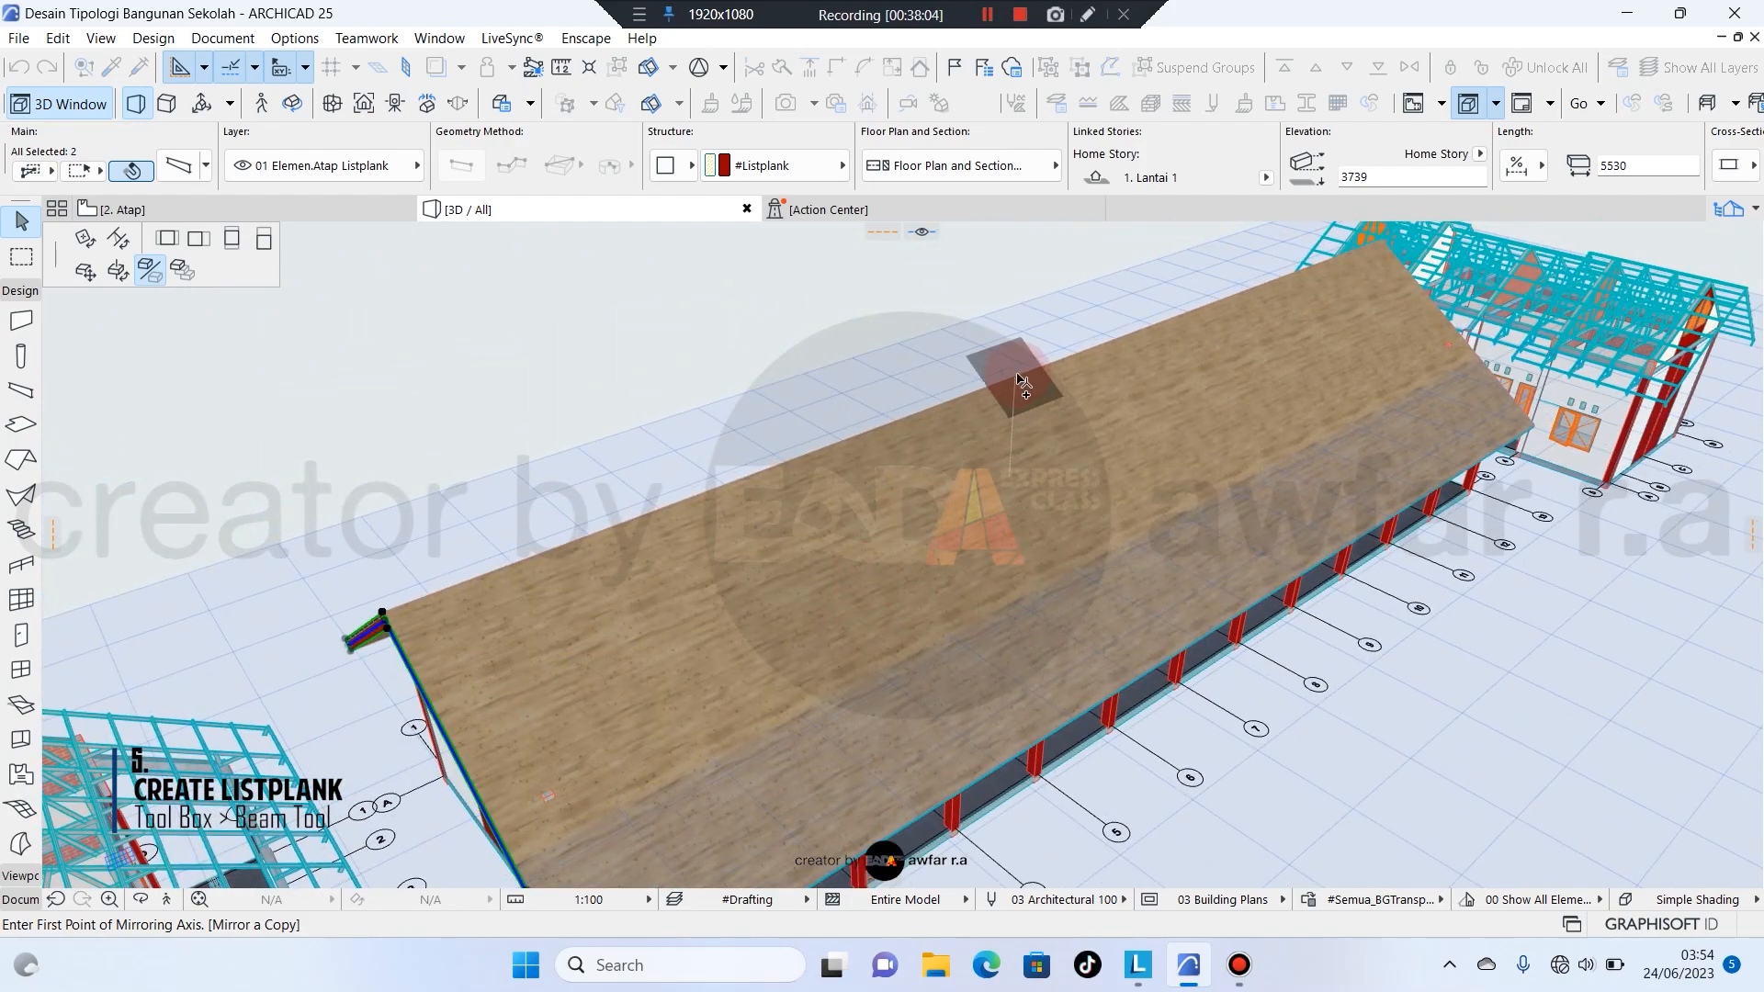
middle_click_drag(1248, 625, 1043, 719, "shift")
scroll(1038, 747, "up", 5)
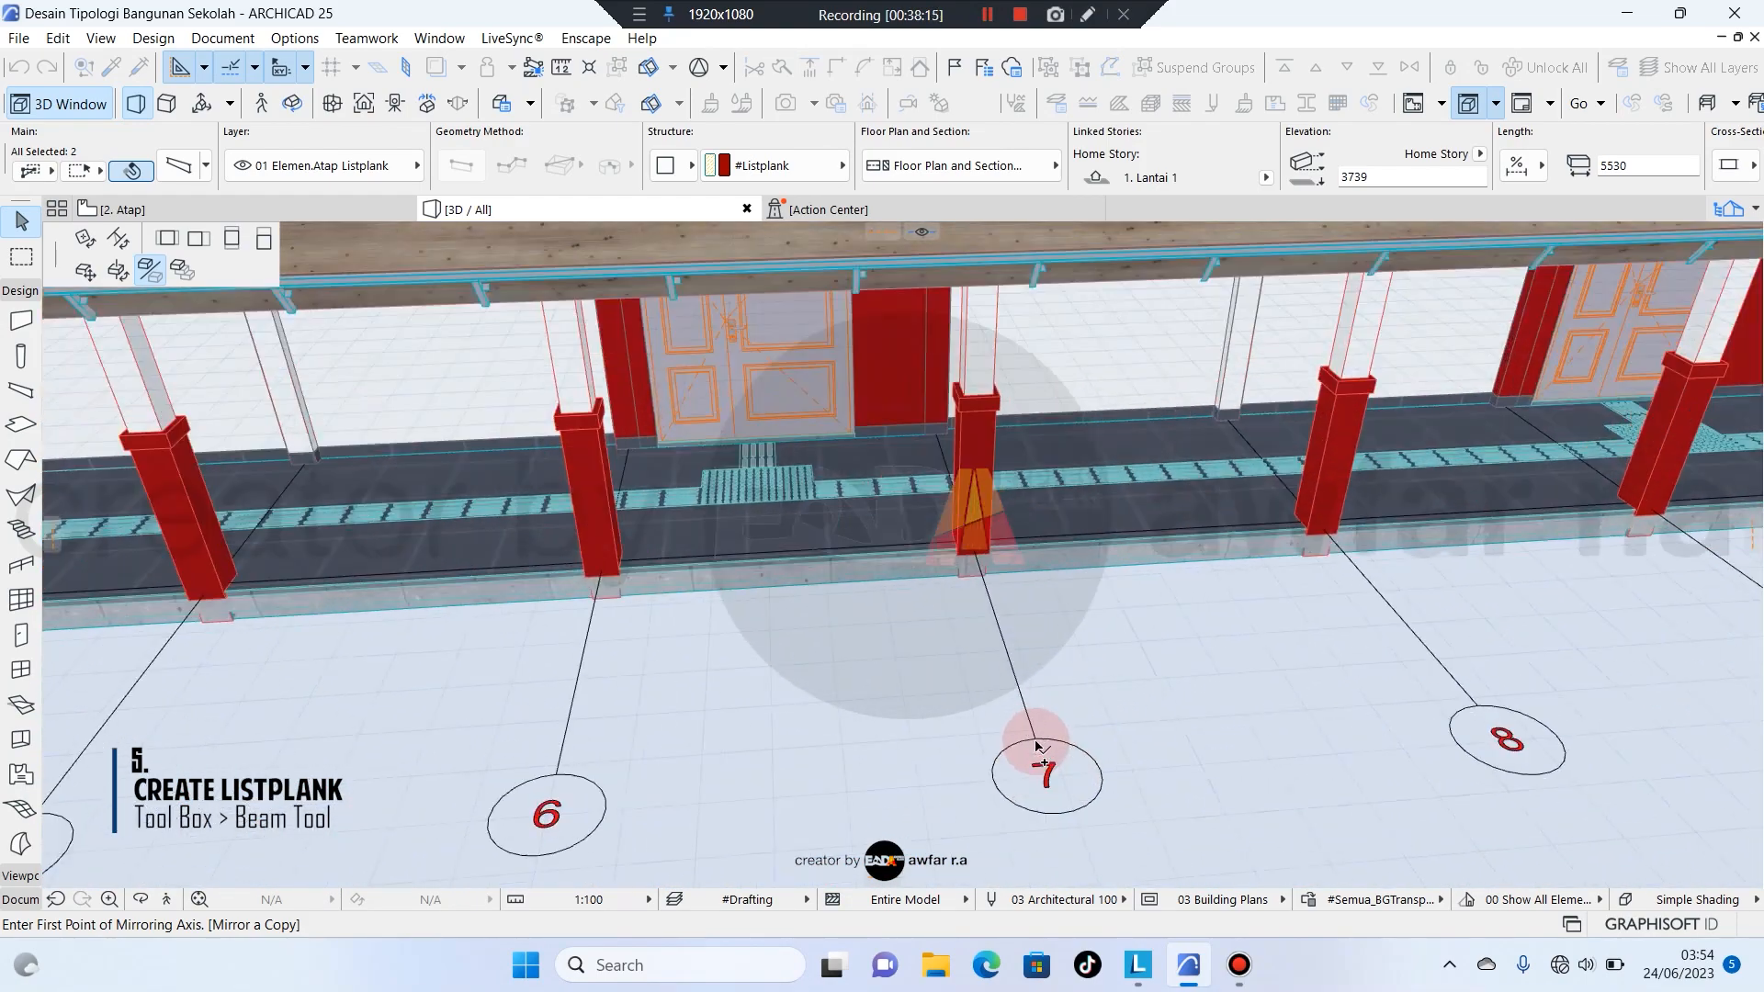
left_click(1013, 643)
Stretch the veranda-side listplank beam at the grid 13 gable down its slope to the lower eave, about 8057 long.
scroll(741, 676, "down", 5)
middle_click_drag(1116, 607, 680, 554)
scroll(1038, 482, "up", 10)
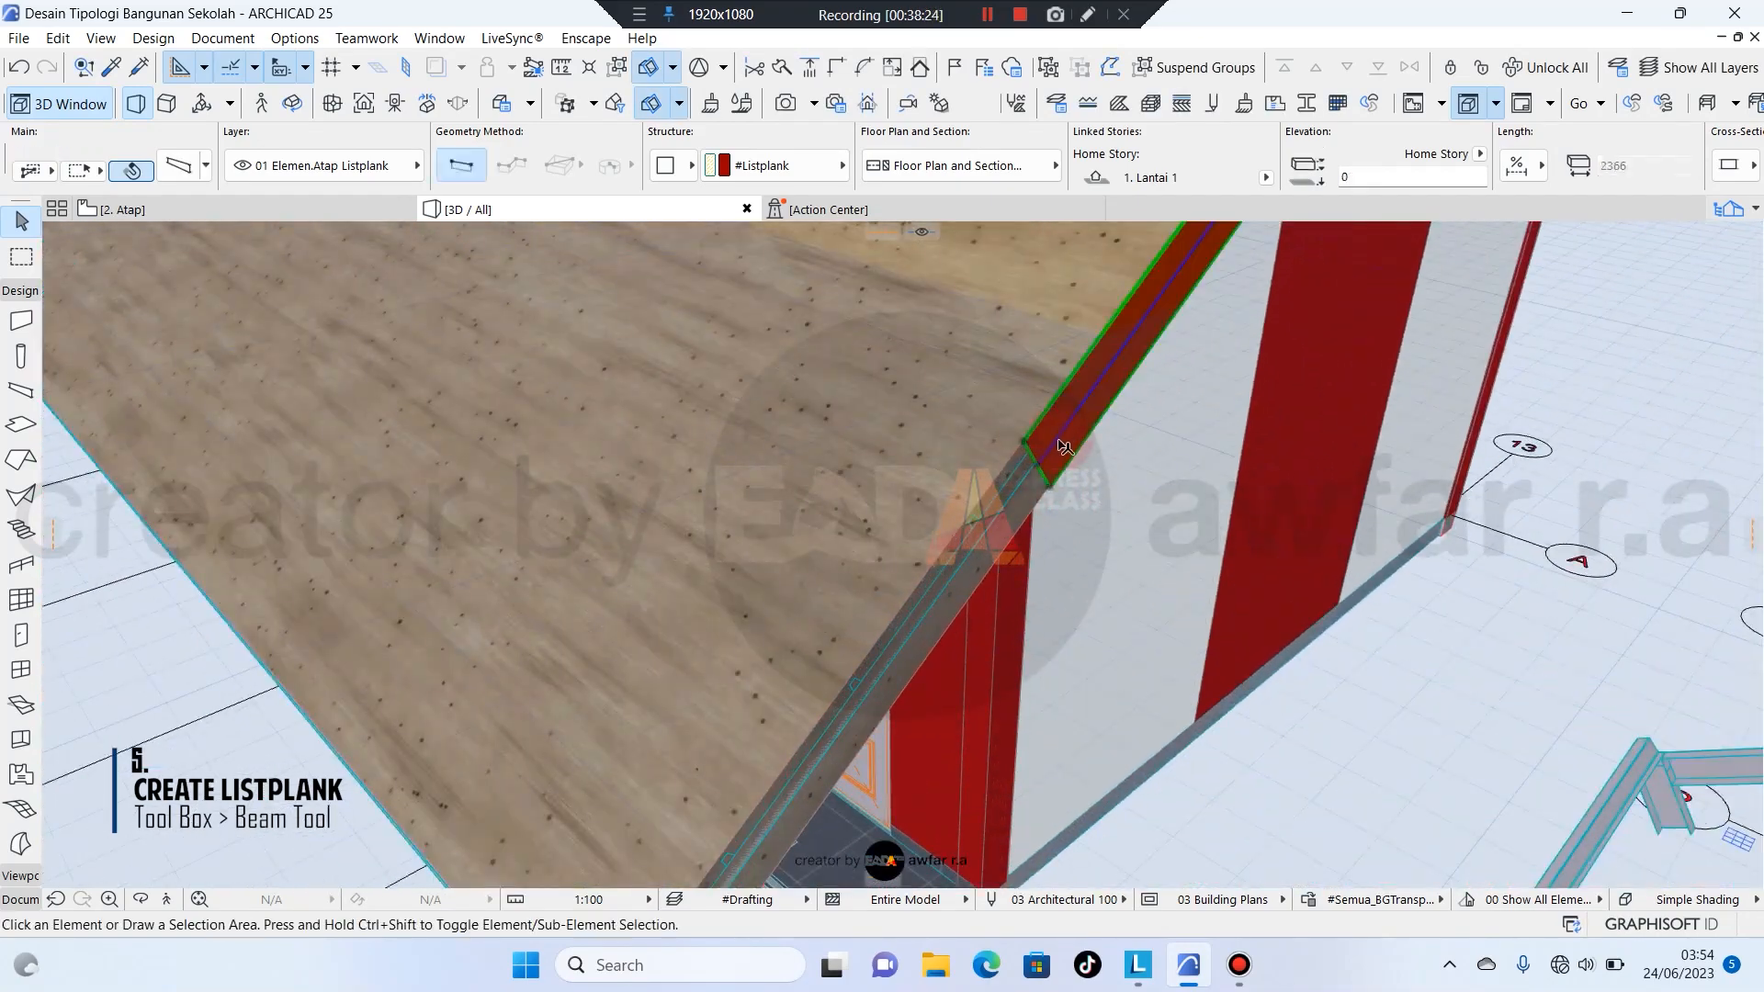
left_click(1038, 482)
scroll(1038, 483, "up", 6)
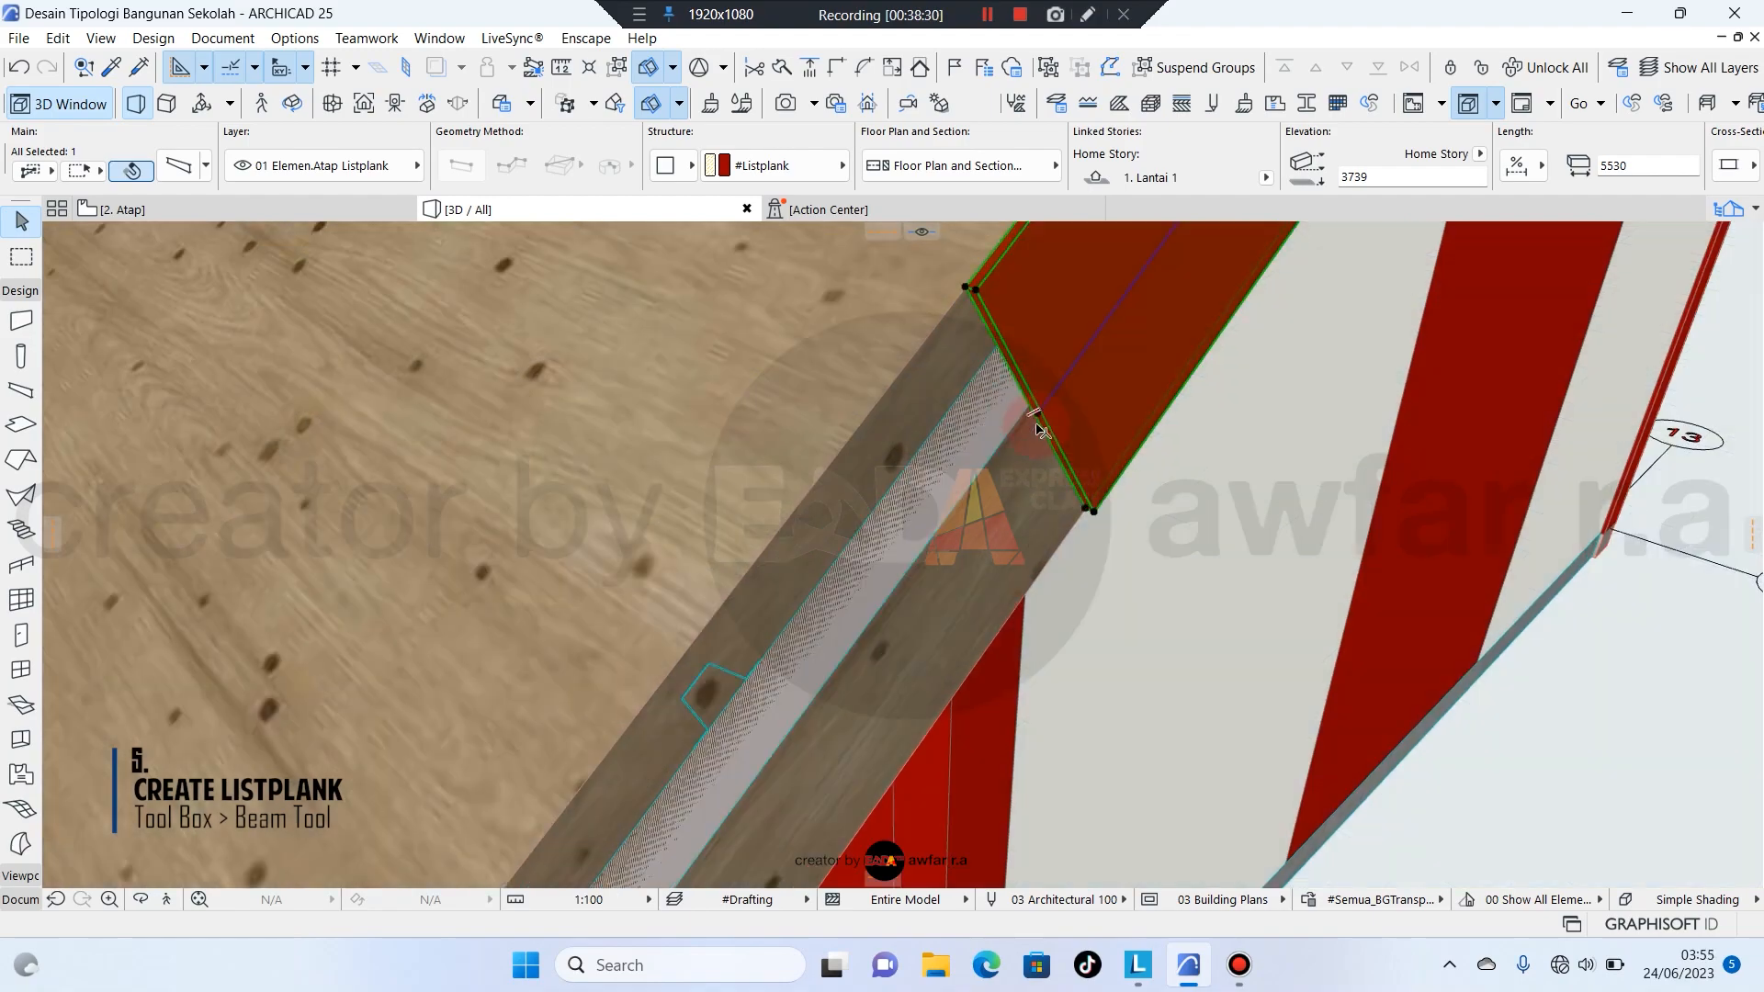
left_click(1034, 414)
left_click(147, 240)
scroll(899, 353, "down", 10)
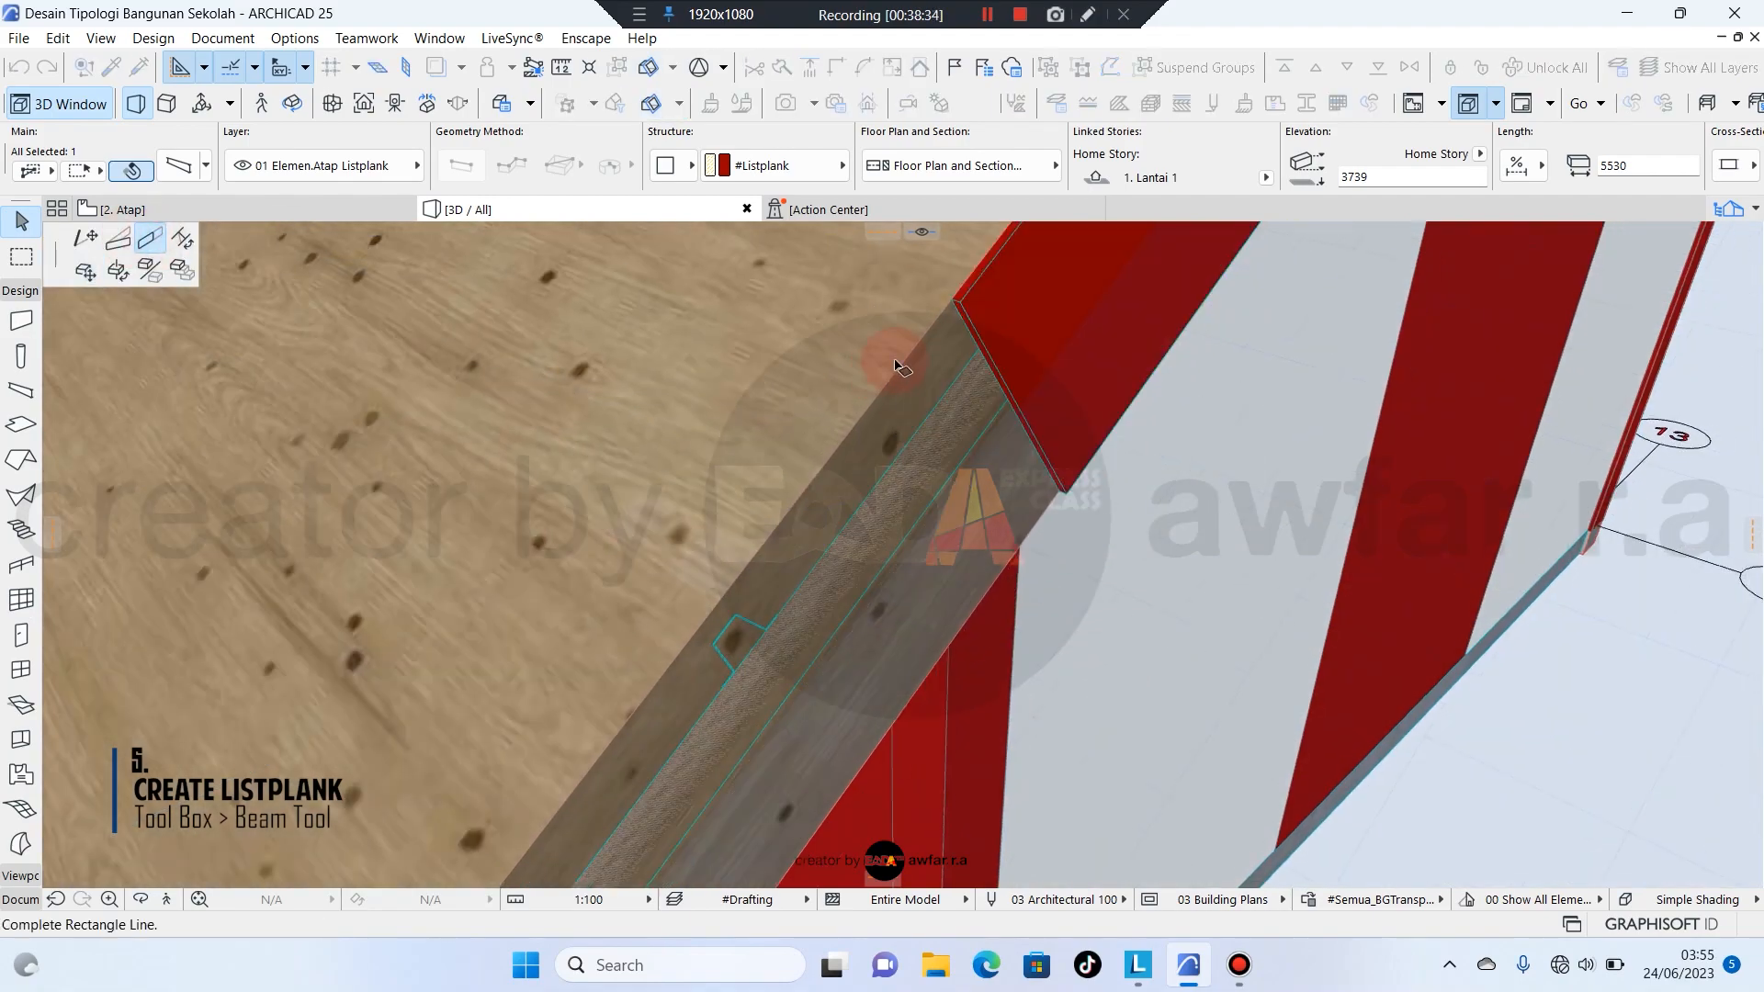
scroll(725, 570, "up", 12)
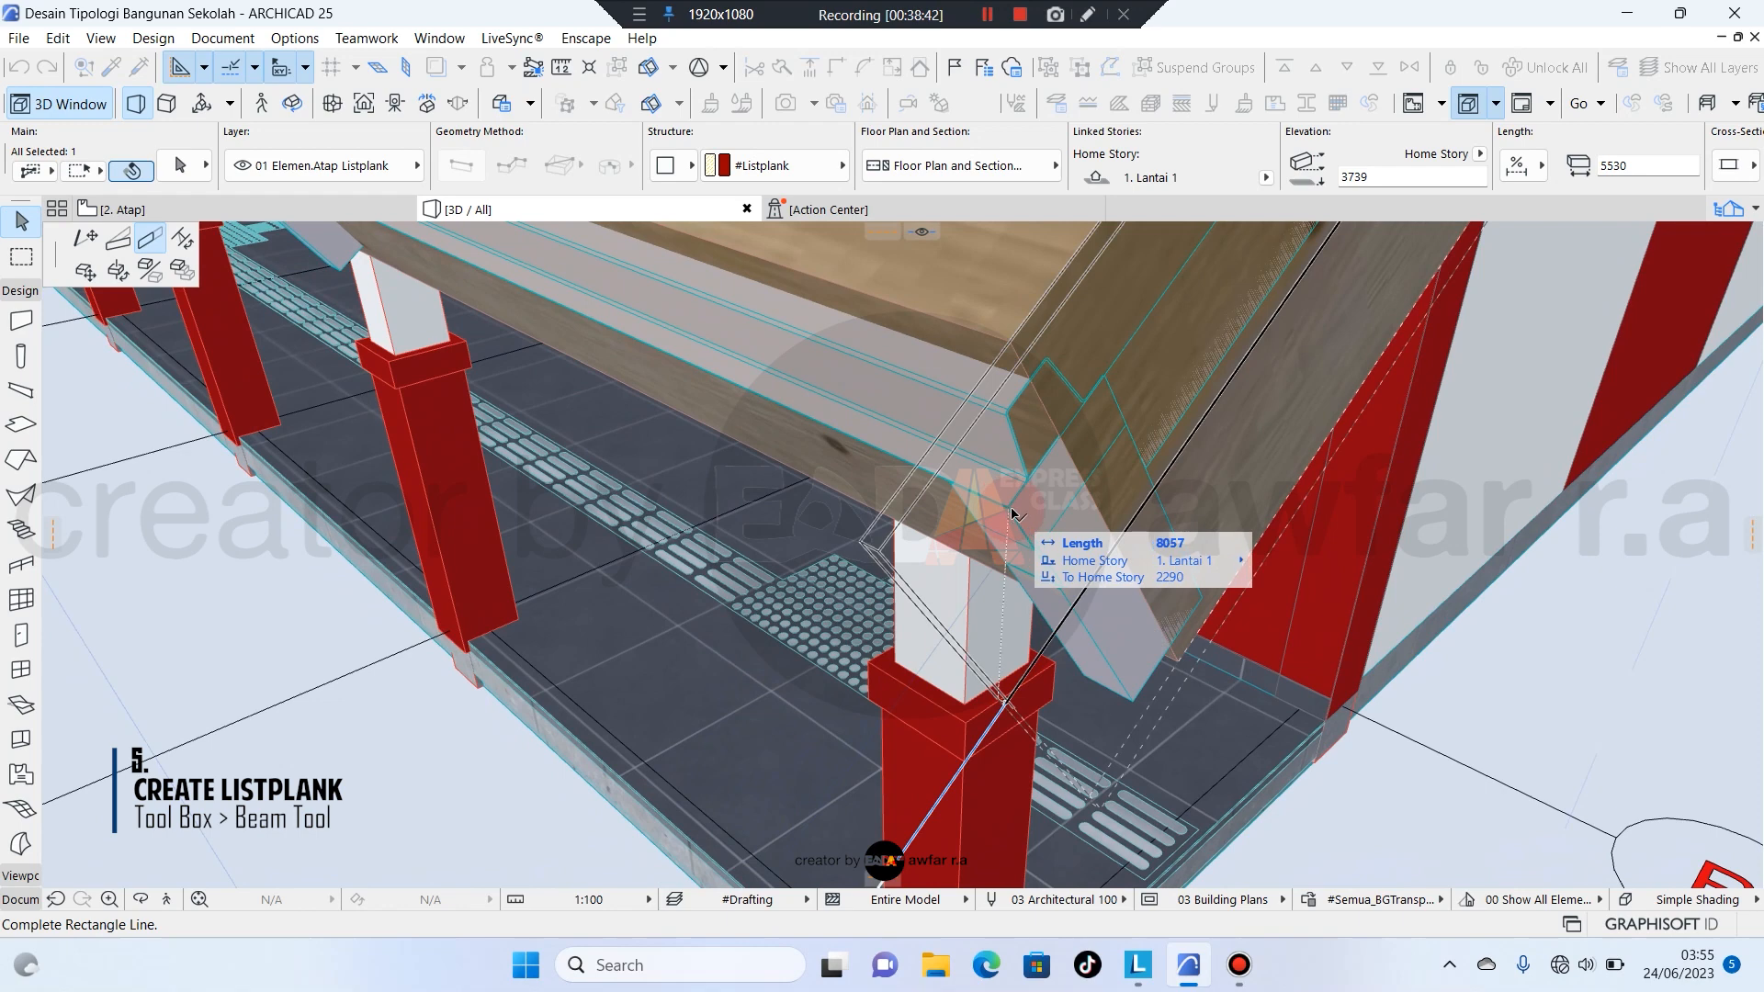
left_click(1014, 513)
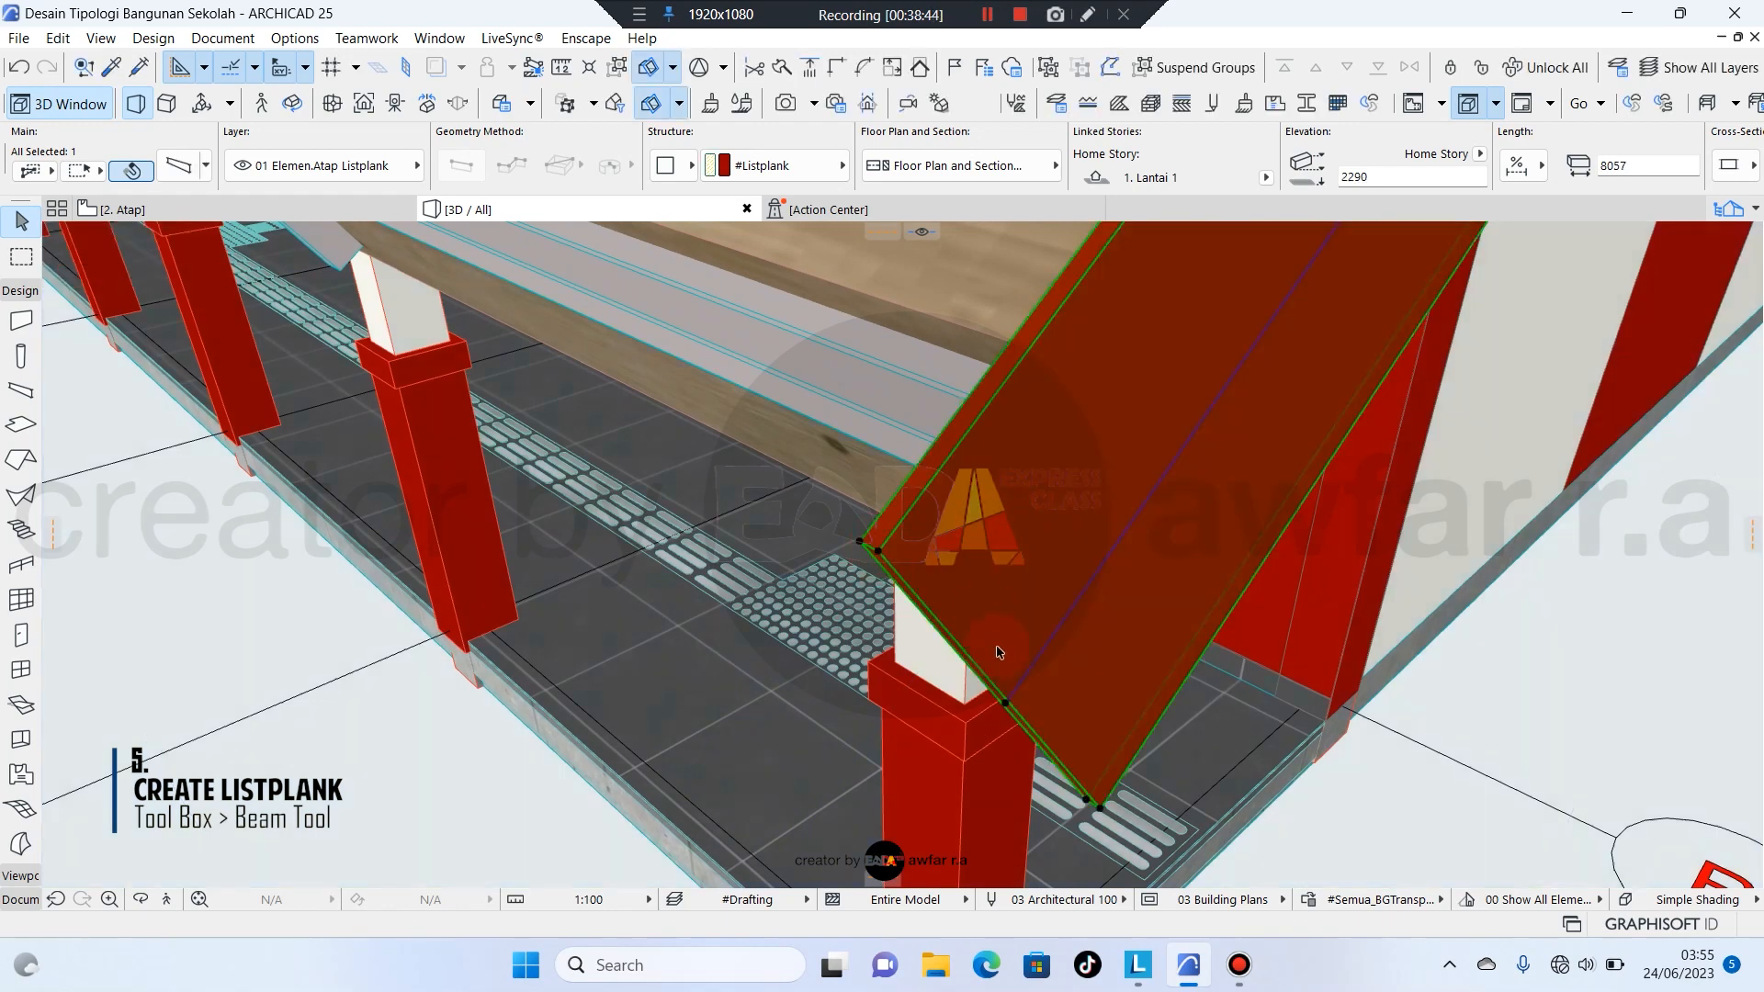
Readjust the lower end of the grid 13 gable's veranda-side beam at the eave corner, to a length of about 7998.
left_click(1006, 703)
left_click(999, 360)
middle_click_drag(1165, 410, 1129, 504)
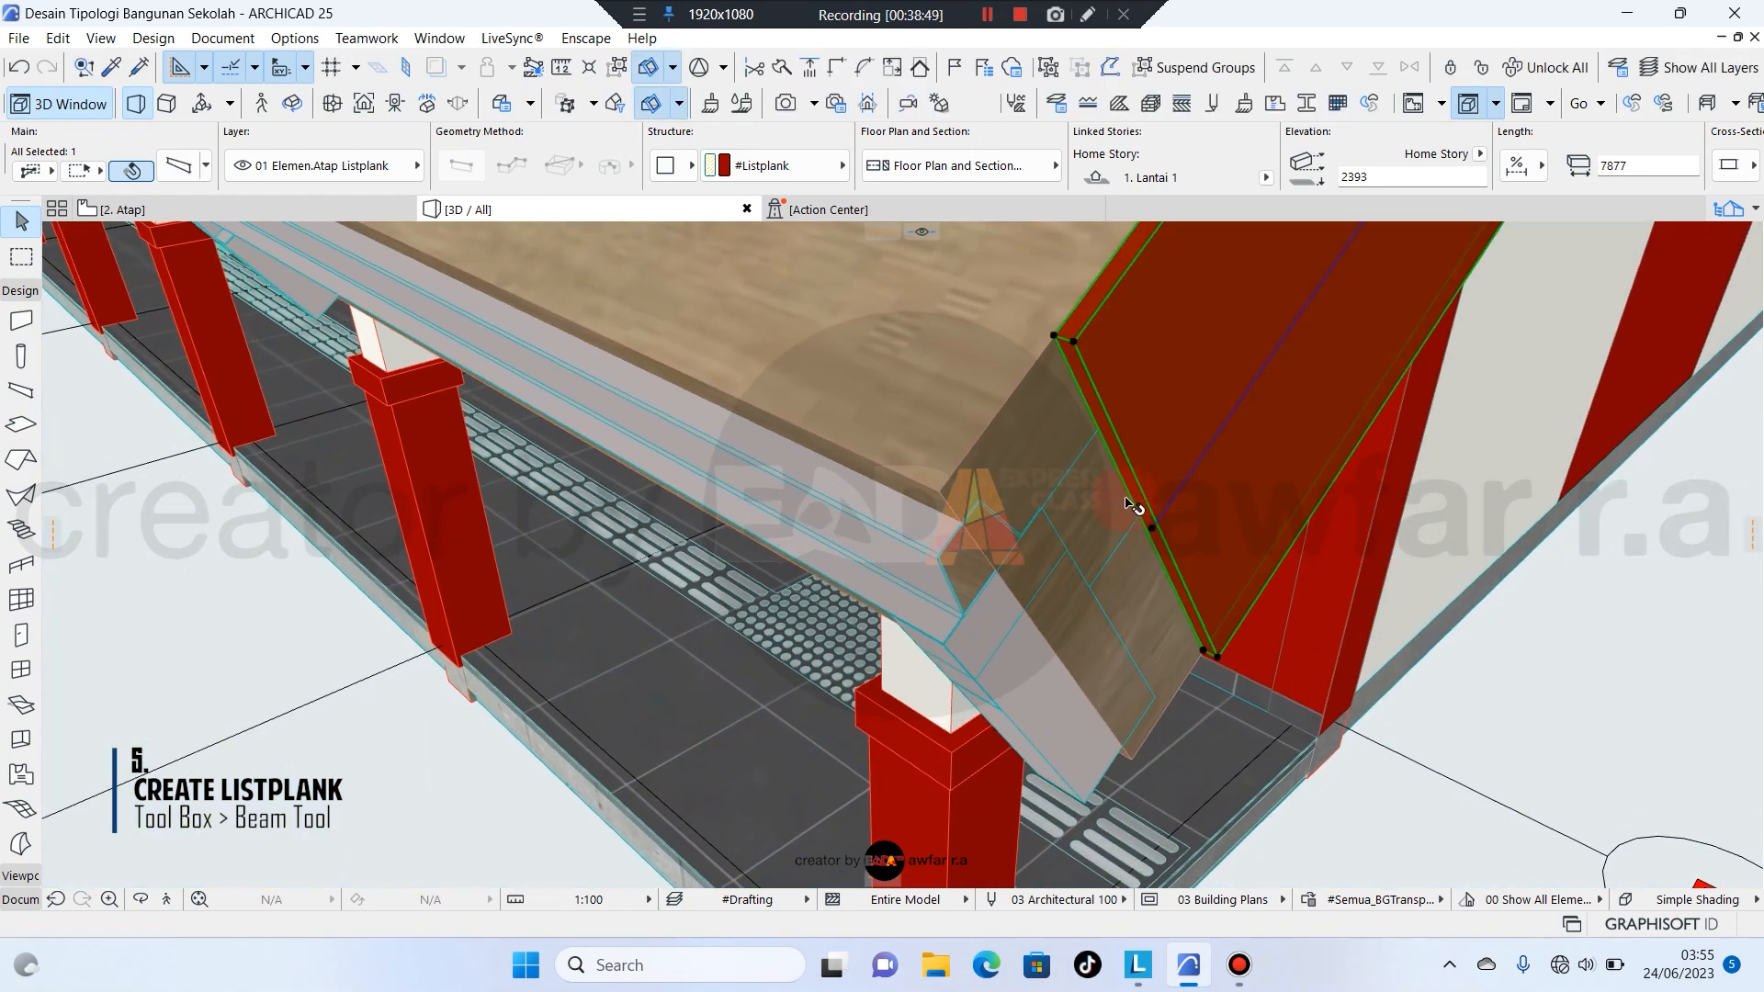
left_click(1150, 526)
left_click(945, 499)
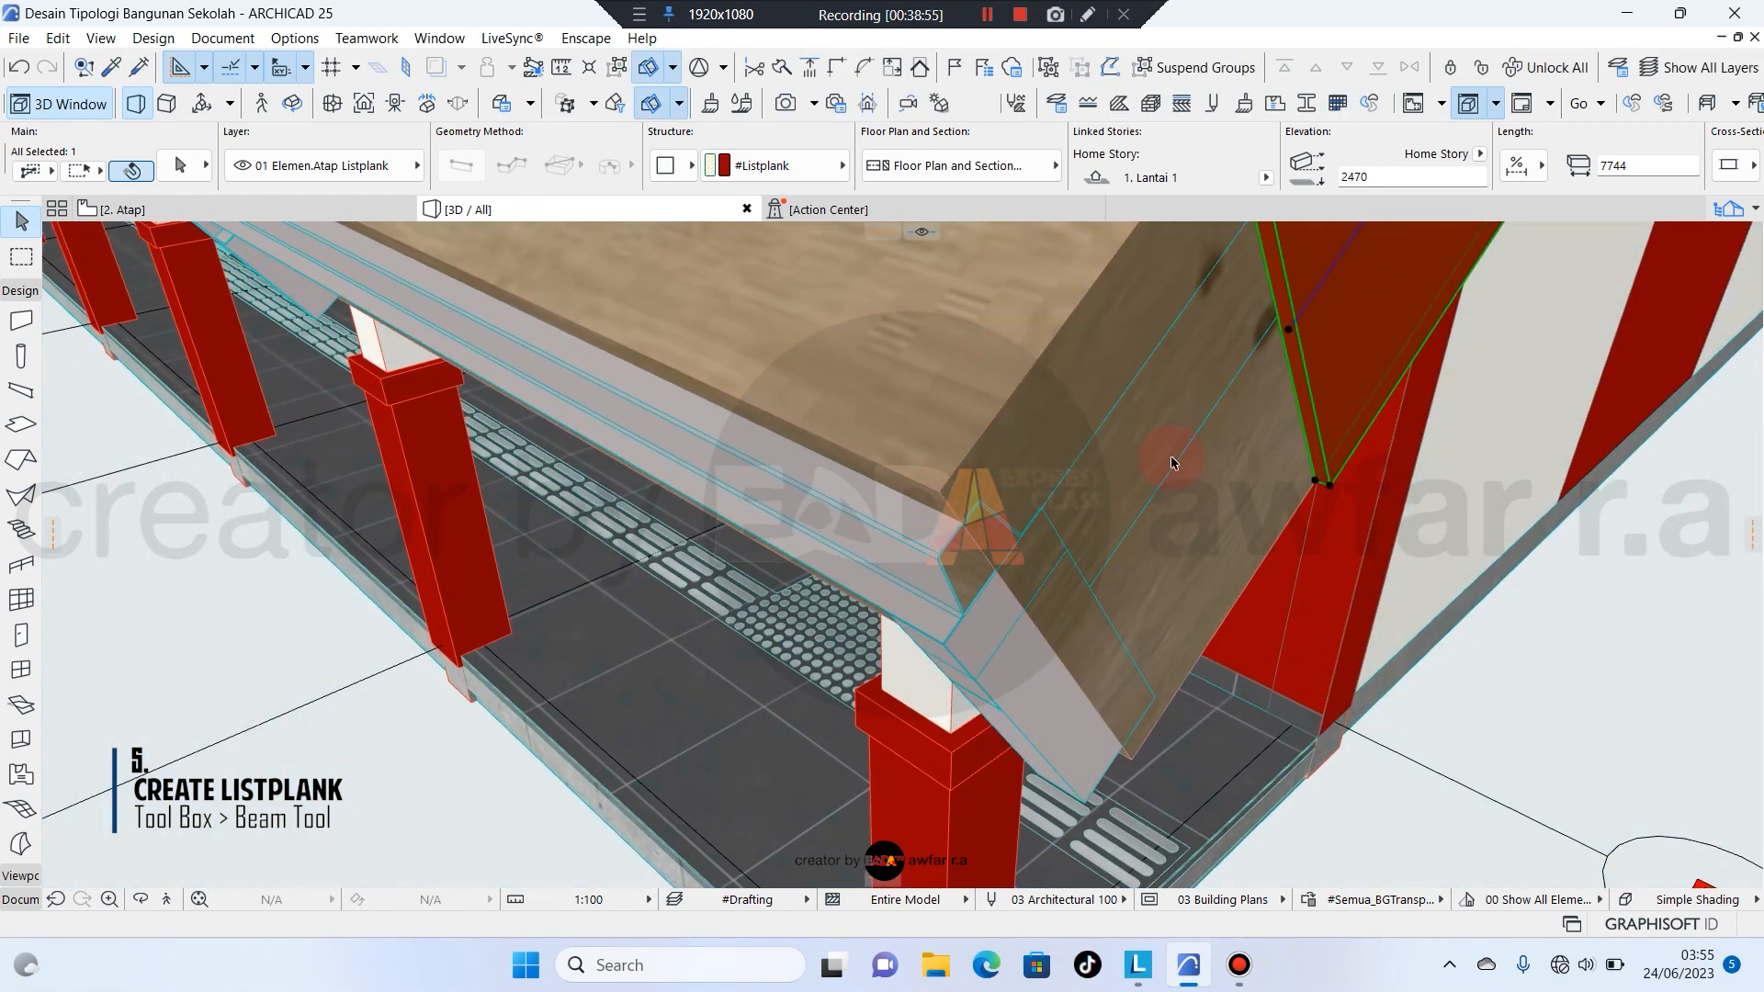
middle_click_drag(1291, 336, 1272, 380)
left_click(1268, 372)
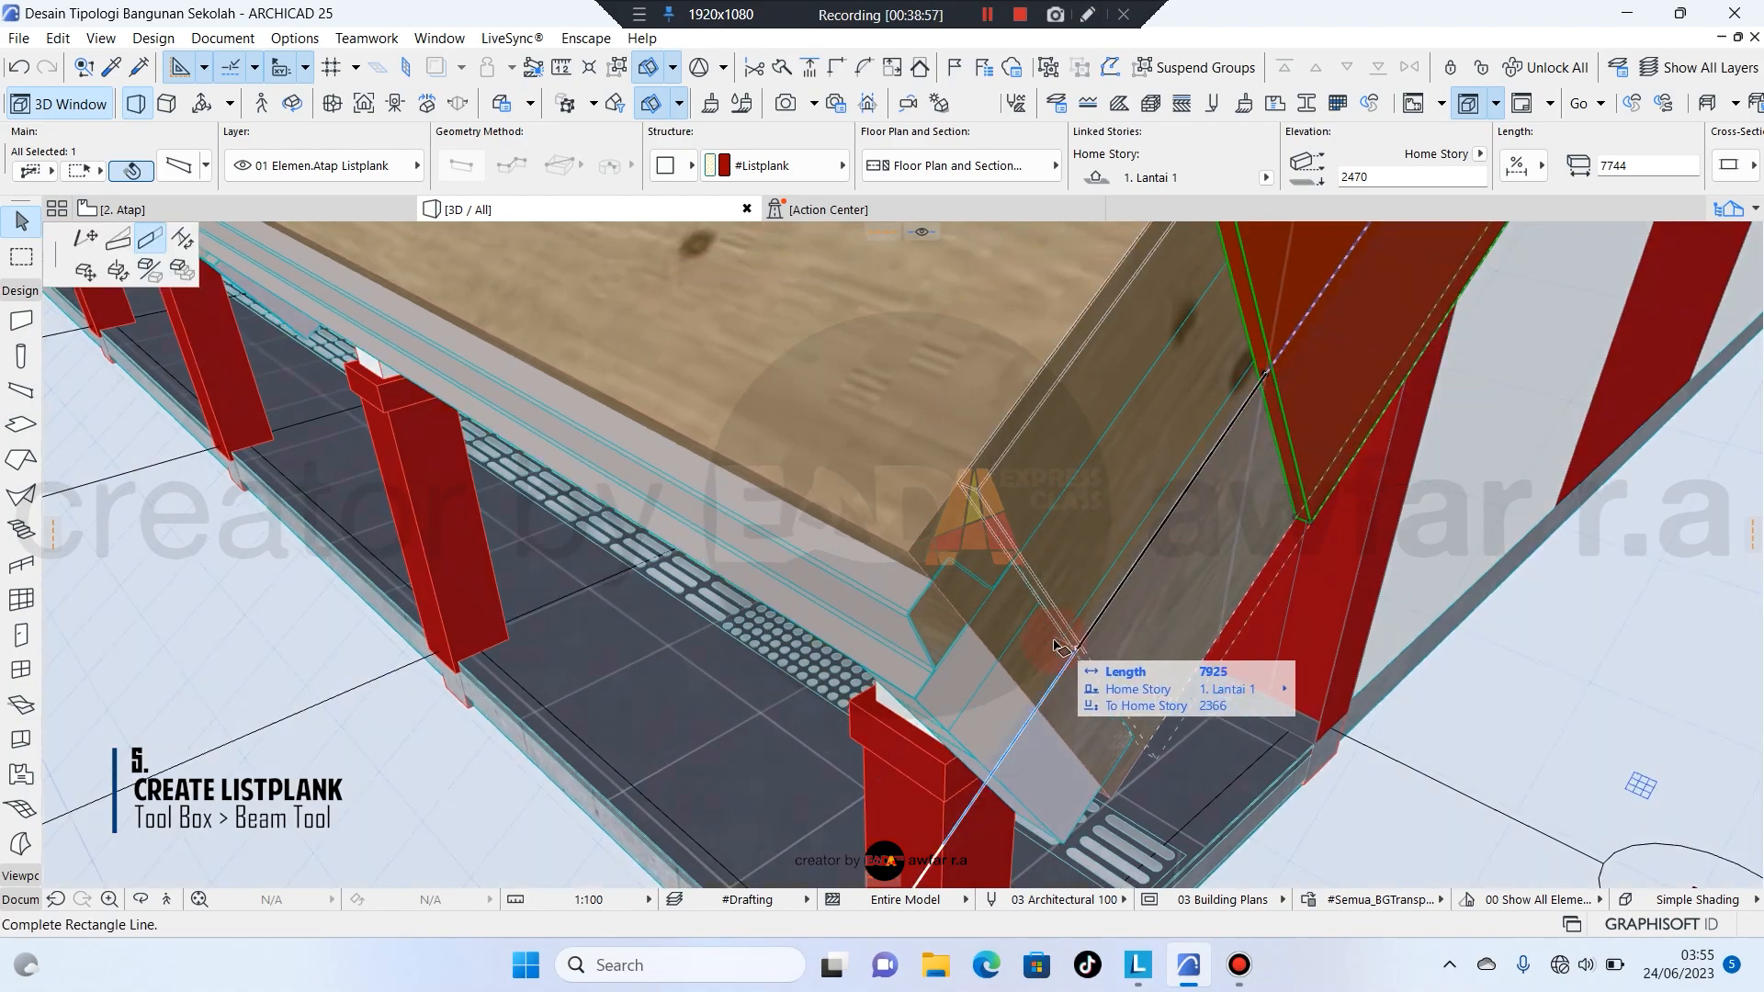
left_click(1000, 777)
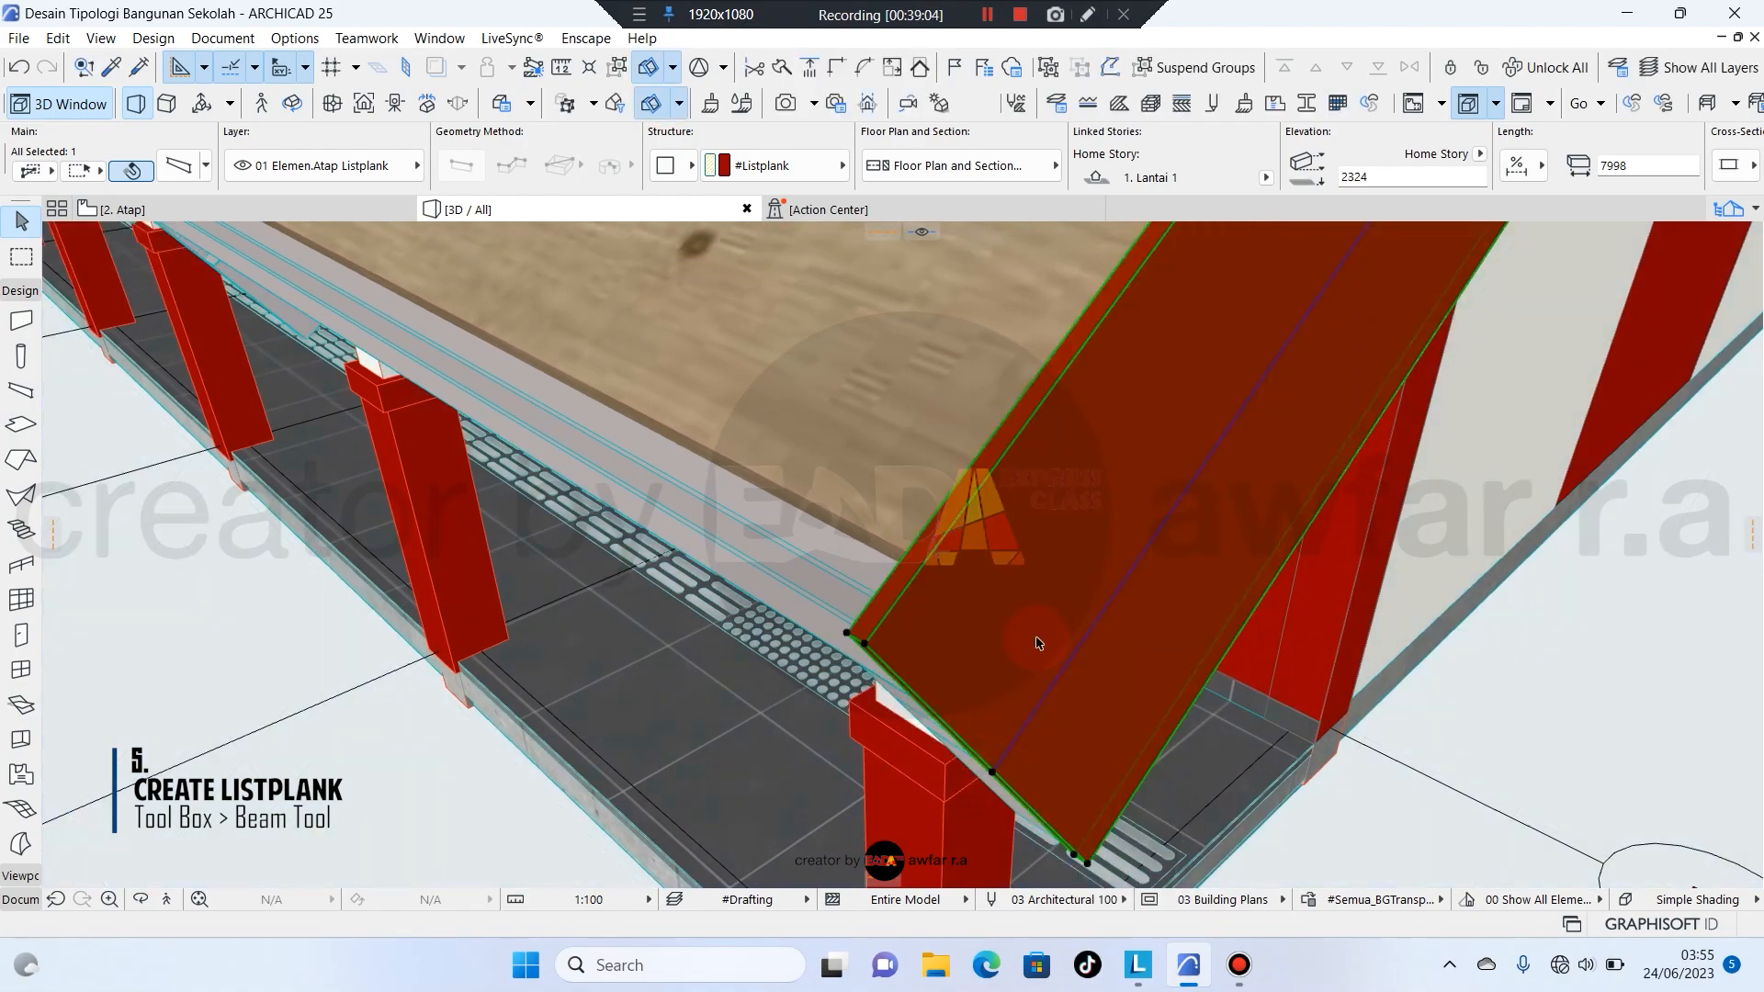
Stretch the veranda-side listplank beam at the grid 1 gable down its slope to the lower eave corner, and deselect it.
scroll(1029, 643, "down", 10)
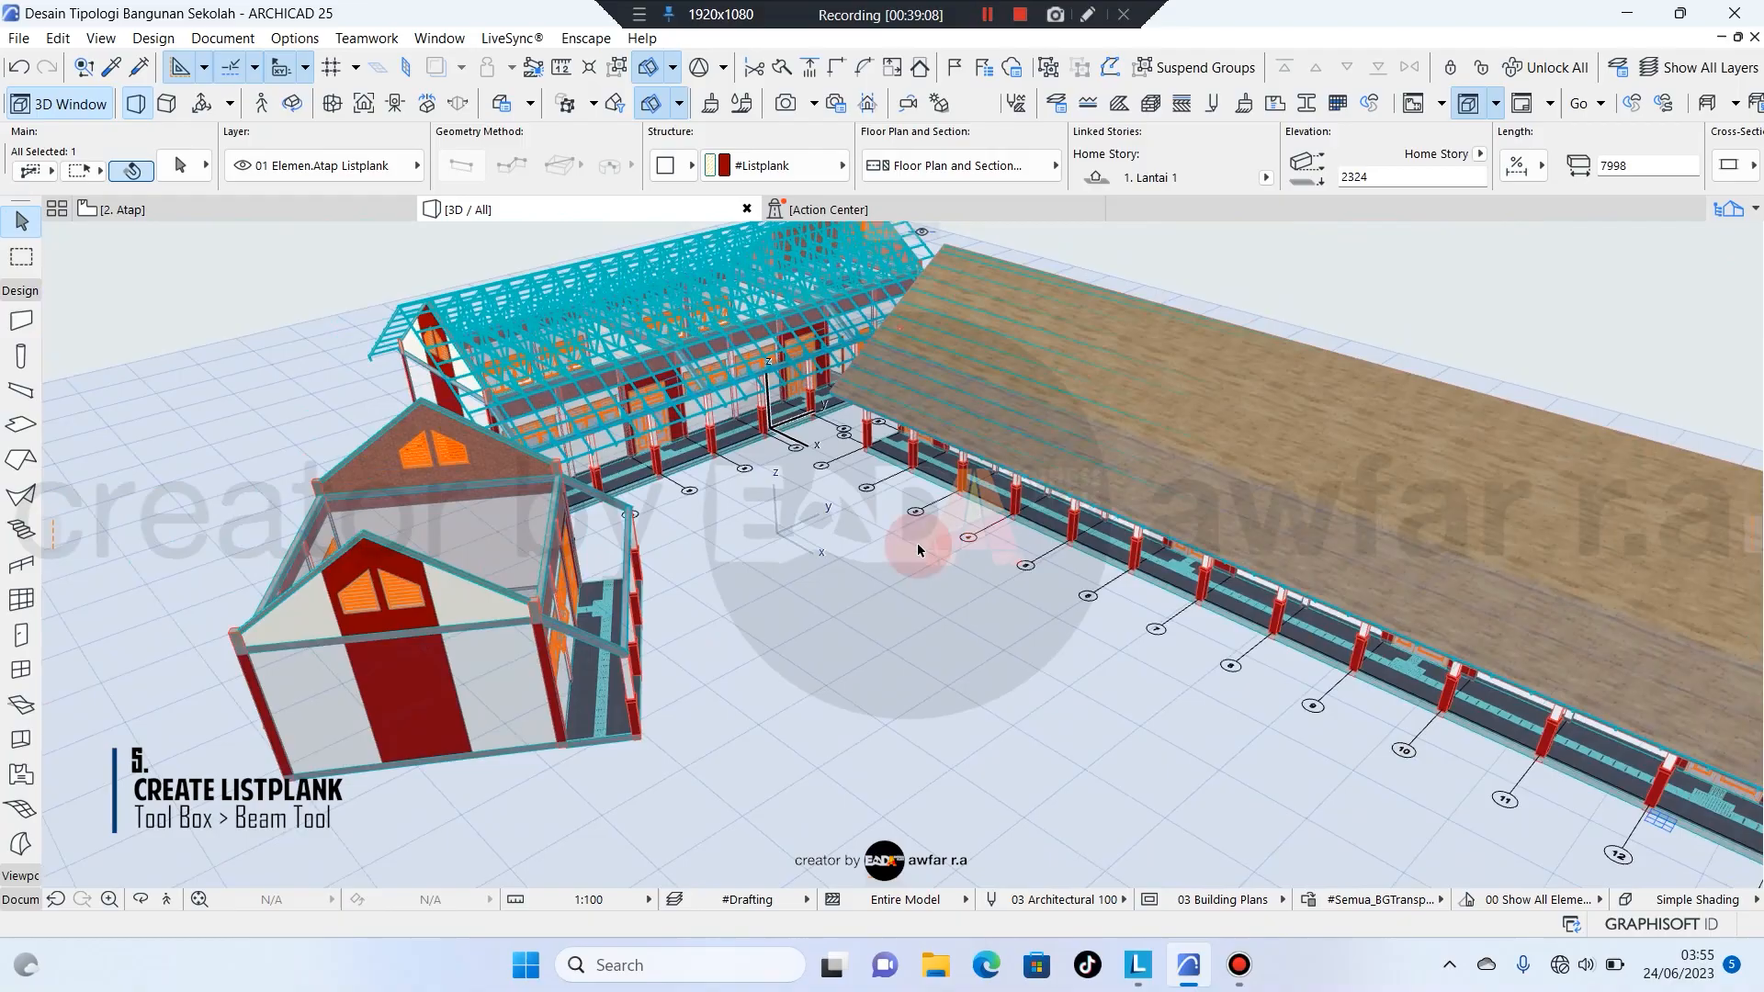
middle_click_drag(917, 551, 1146, 449, "shift")
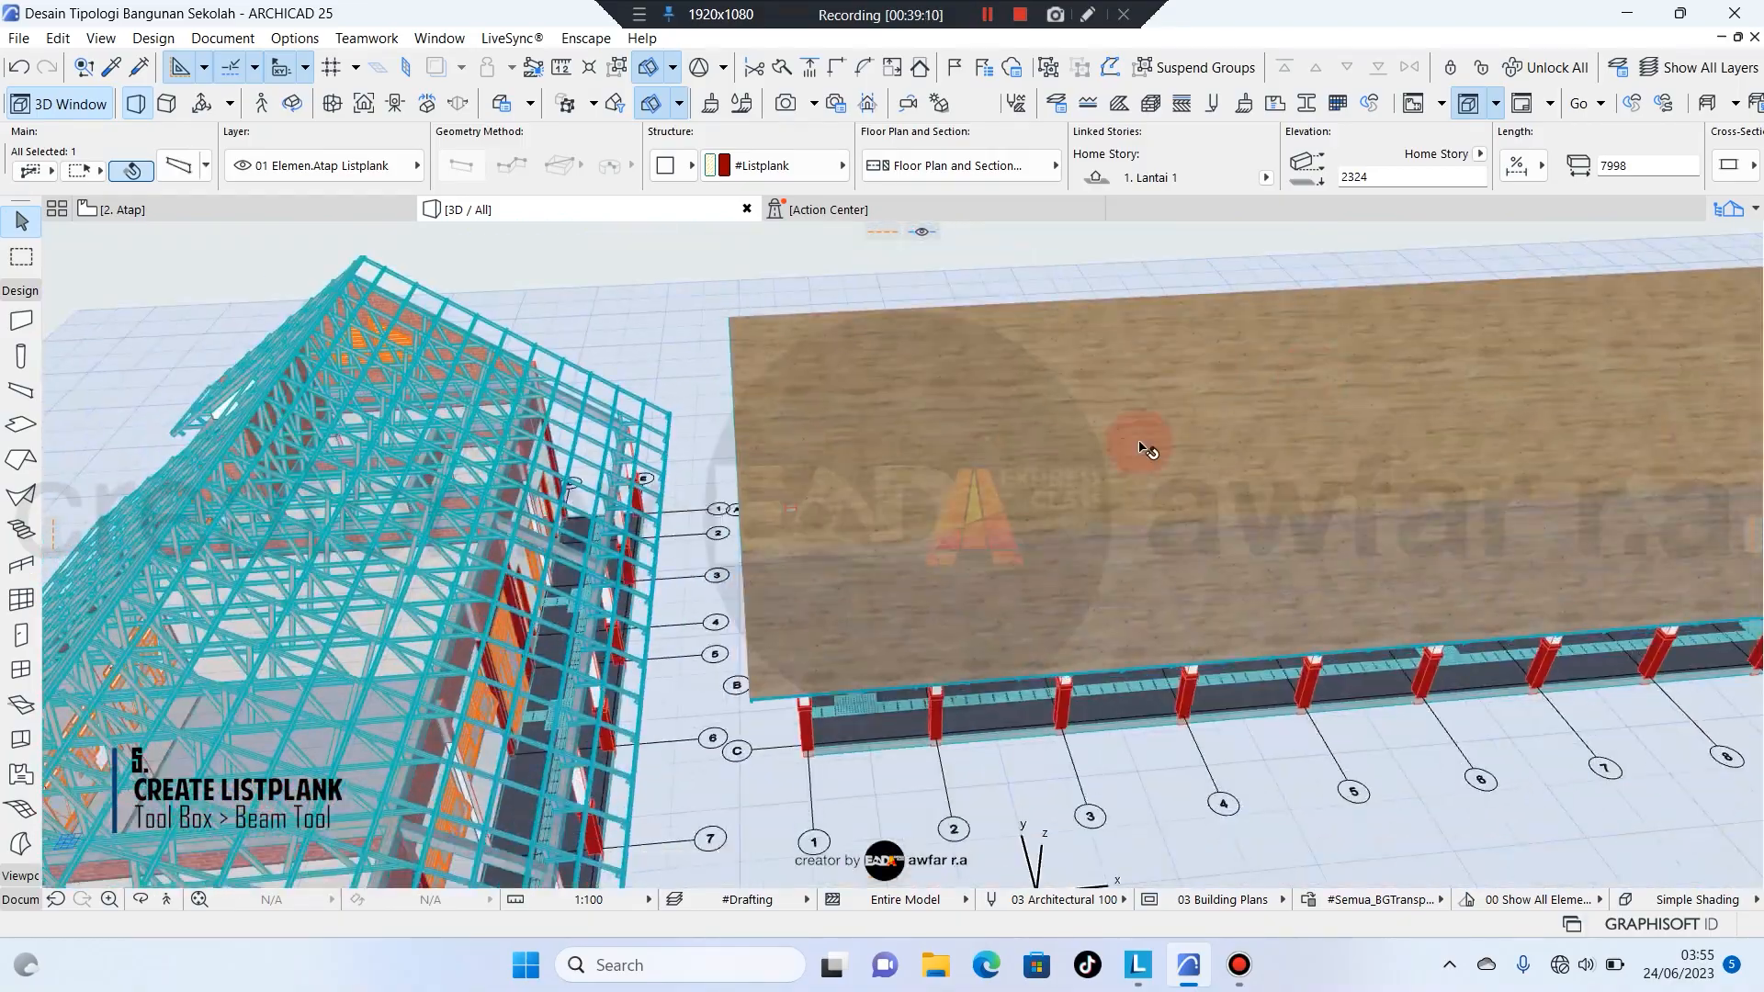
scroll(1065, 514, "up", 5)
middle_click_drag(1066, 514, 991, 618, "shift")
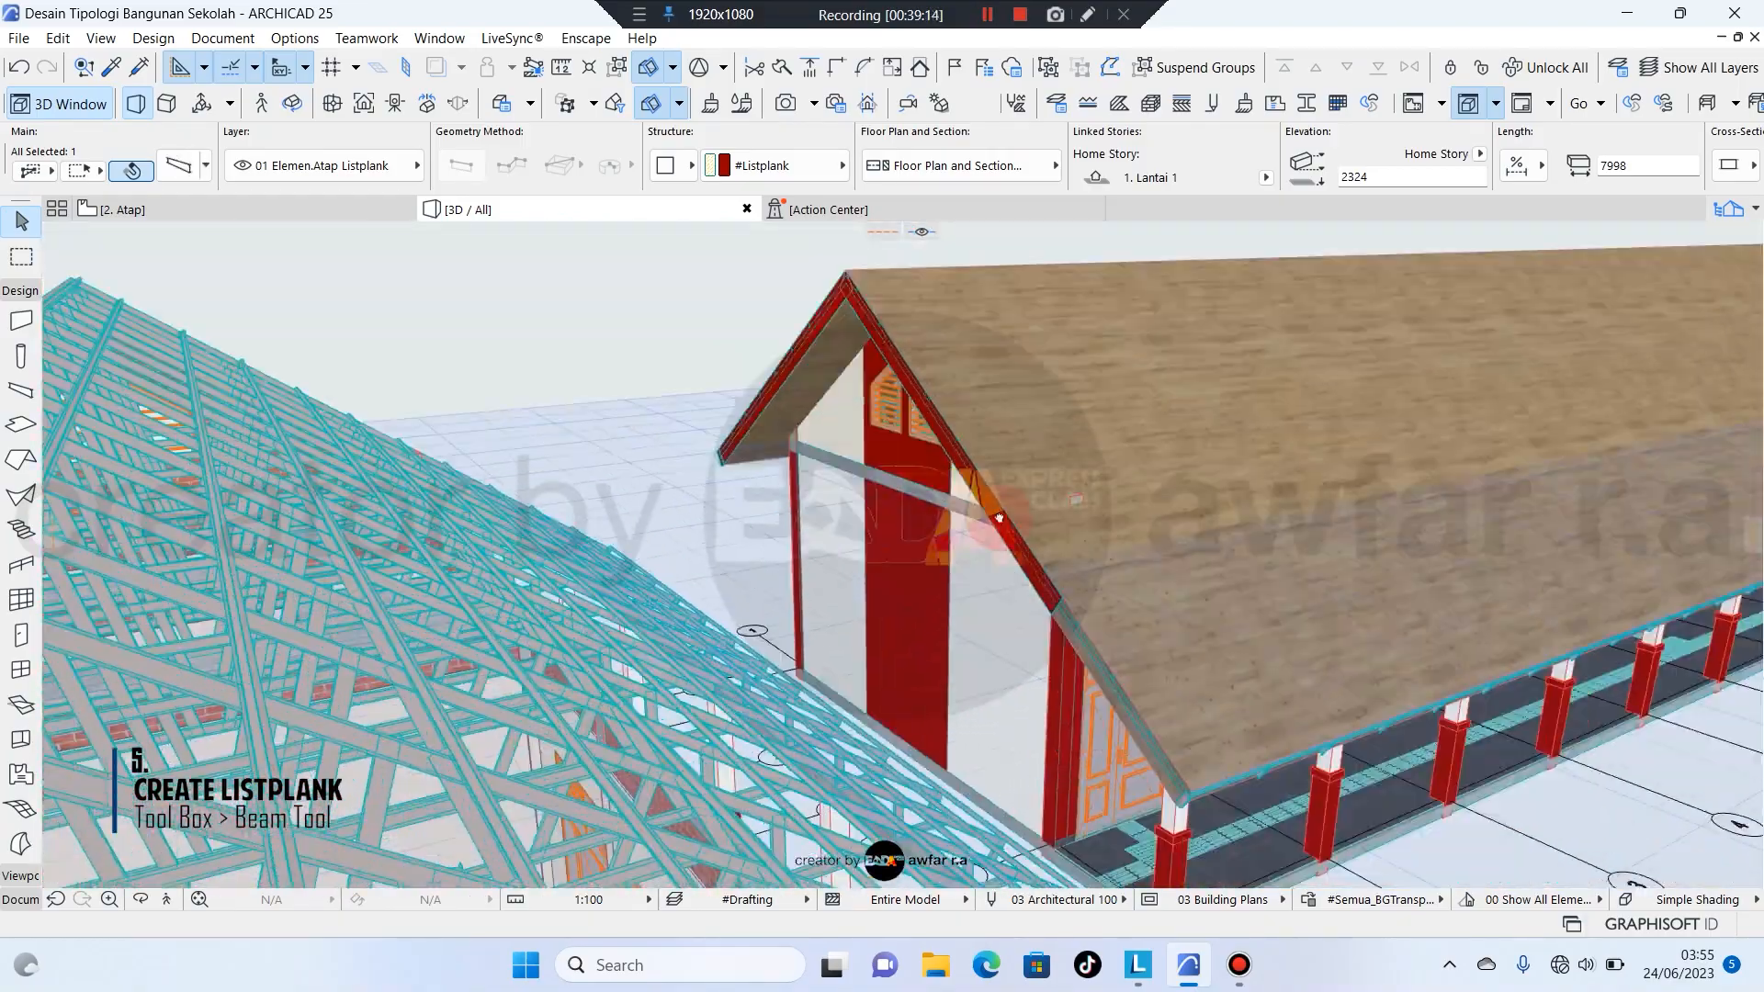
scroll(1000, 543, "up", 6)
left_click(1092, 581)
left_click(1095, 607)
scroll(1066, 514, "down", 8)
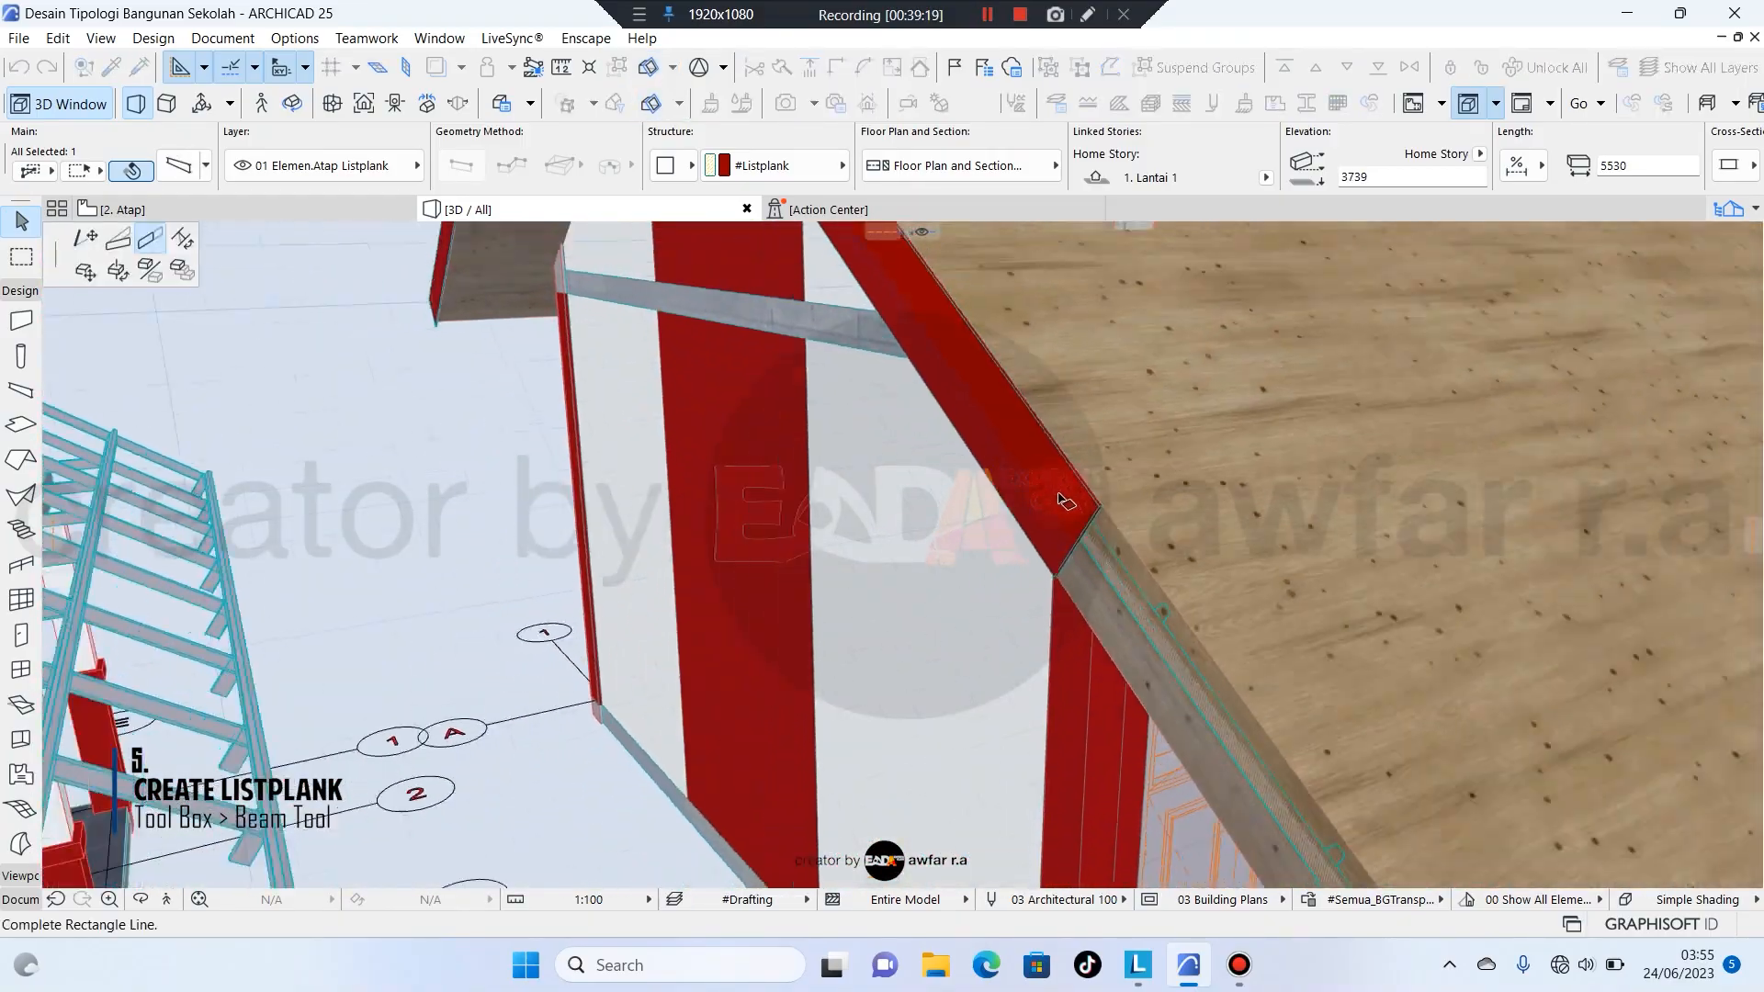
scroll(1213, 713, "up", 8)
middle_click_drag(1213, 713, 1220, 663)
scroll(1220, 663, "down", 2)
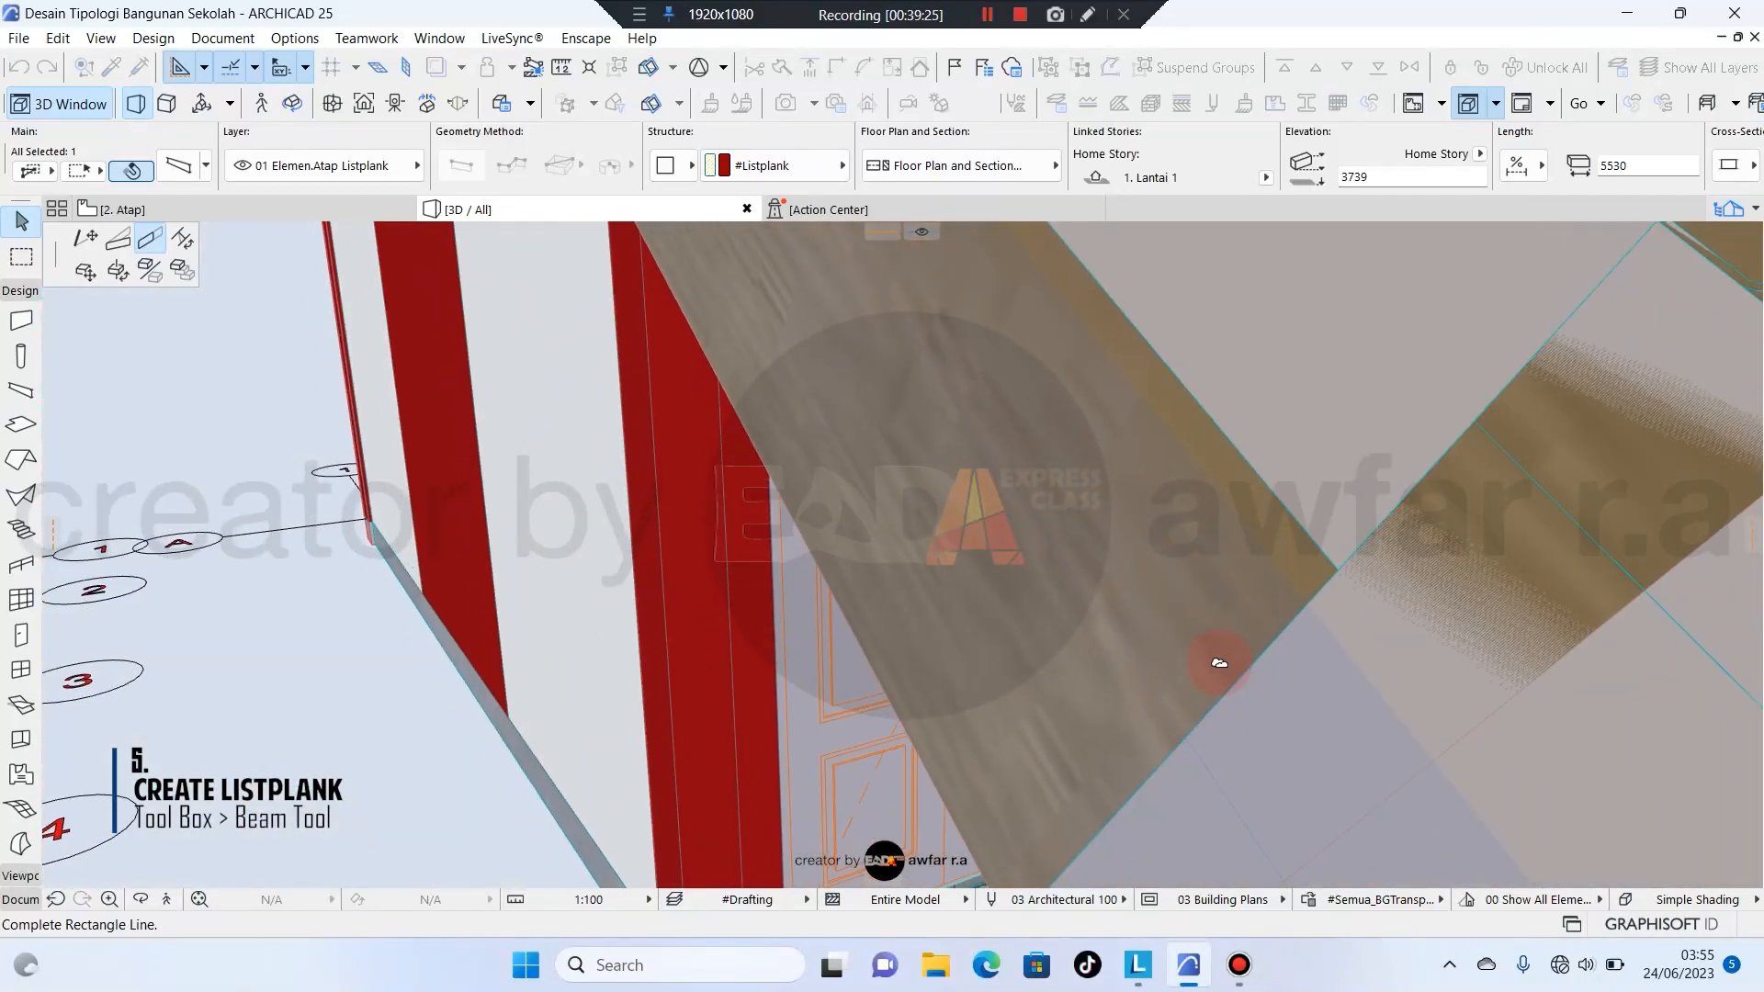
scroll(1199, 682, "down", 2)
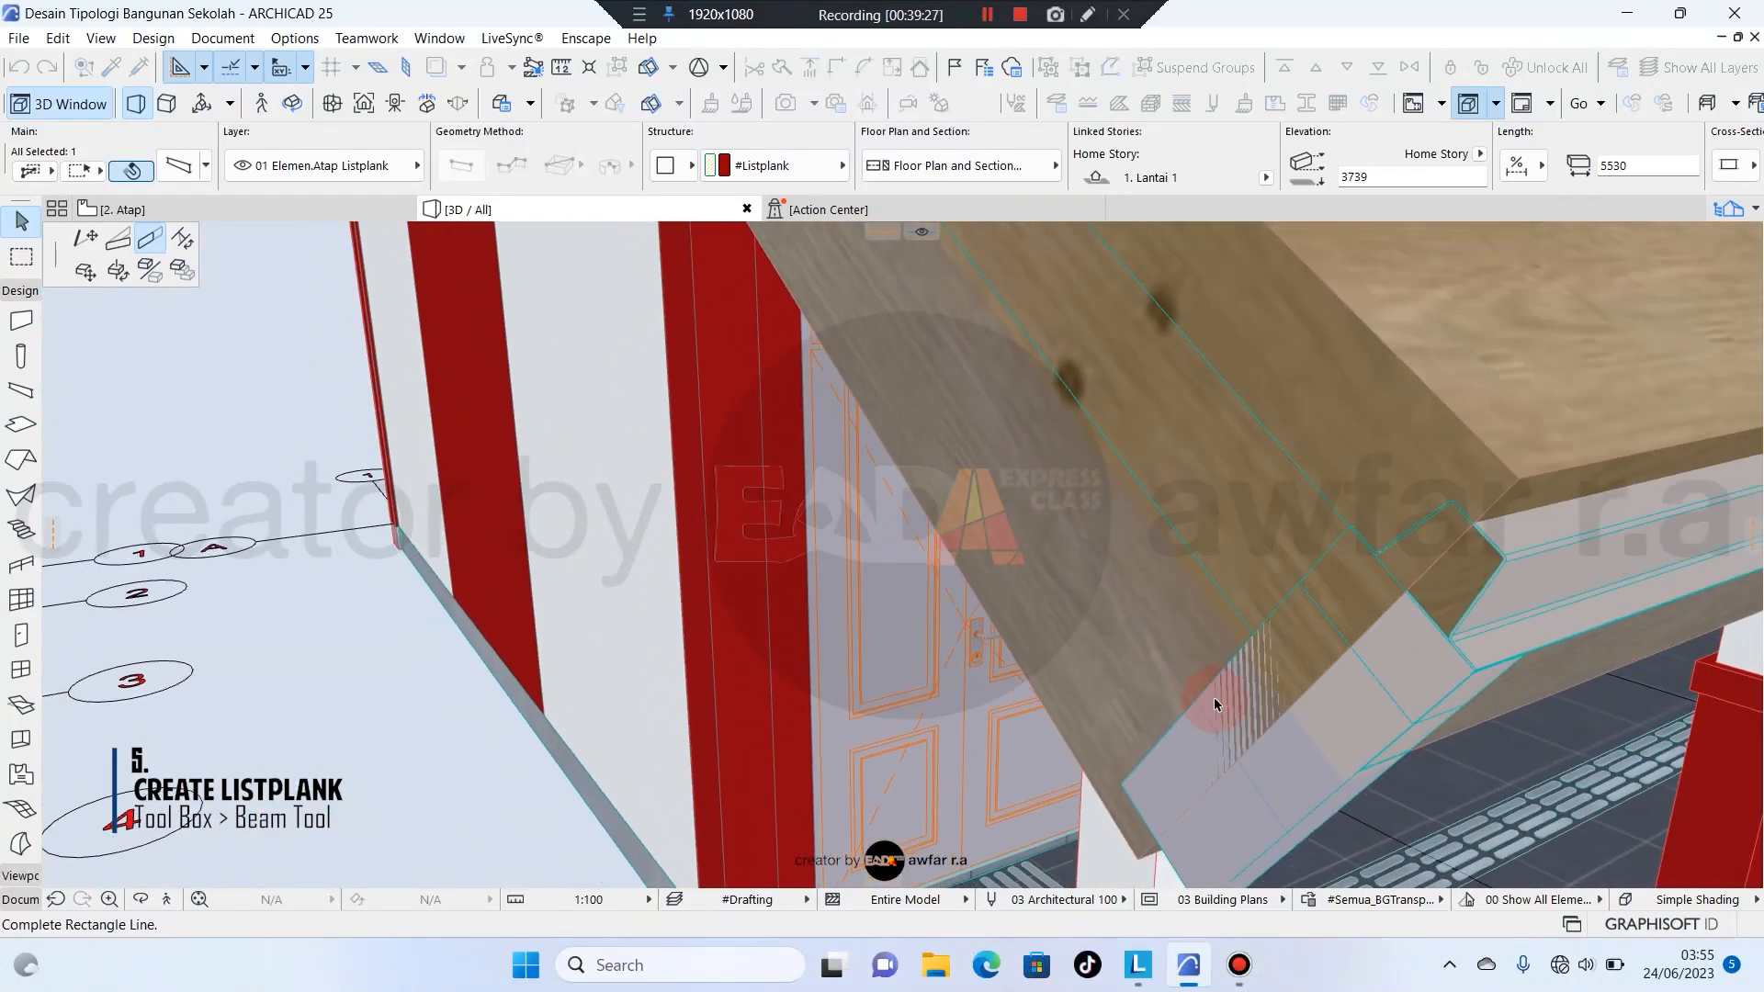
left_click(1342, 787)
scroll(1340, 785, "down", 4)
middle_click_drag(1340, 785, 805, 675)
key("Escape")
Shorten the window-side listplank beam of the grid 1 gable at its eave end, to a length of about 5474.
scroll(1268, 634, "down", 4)
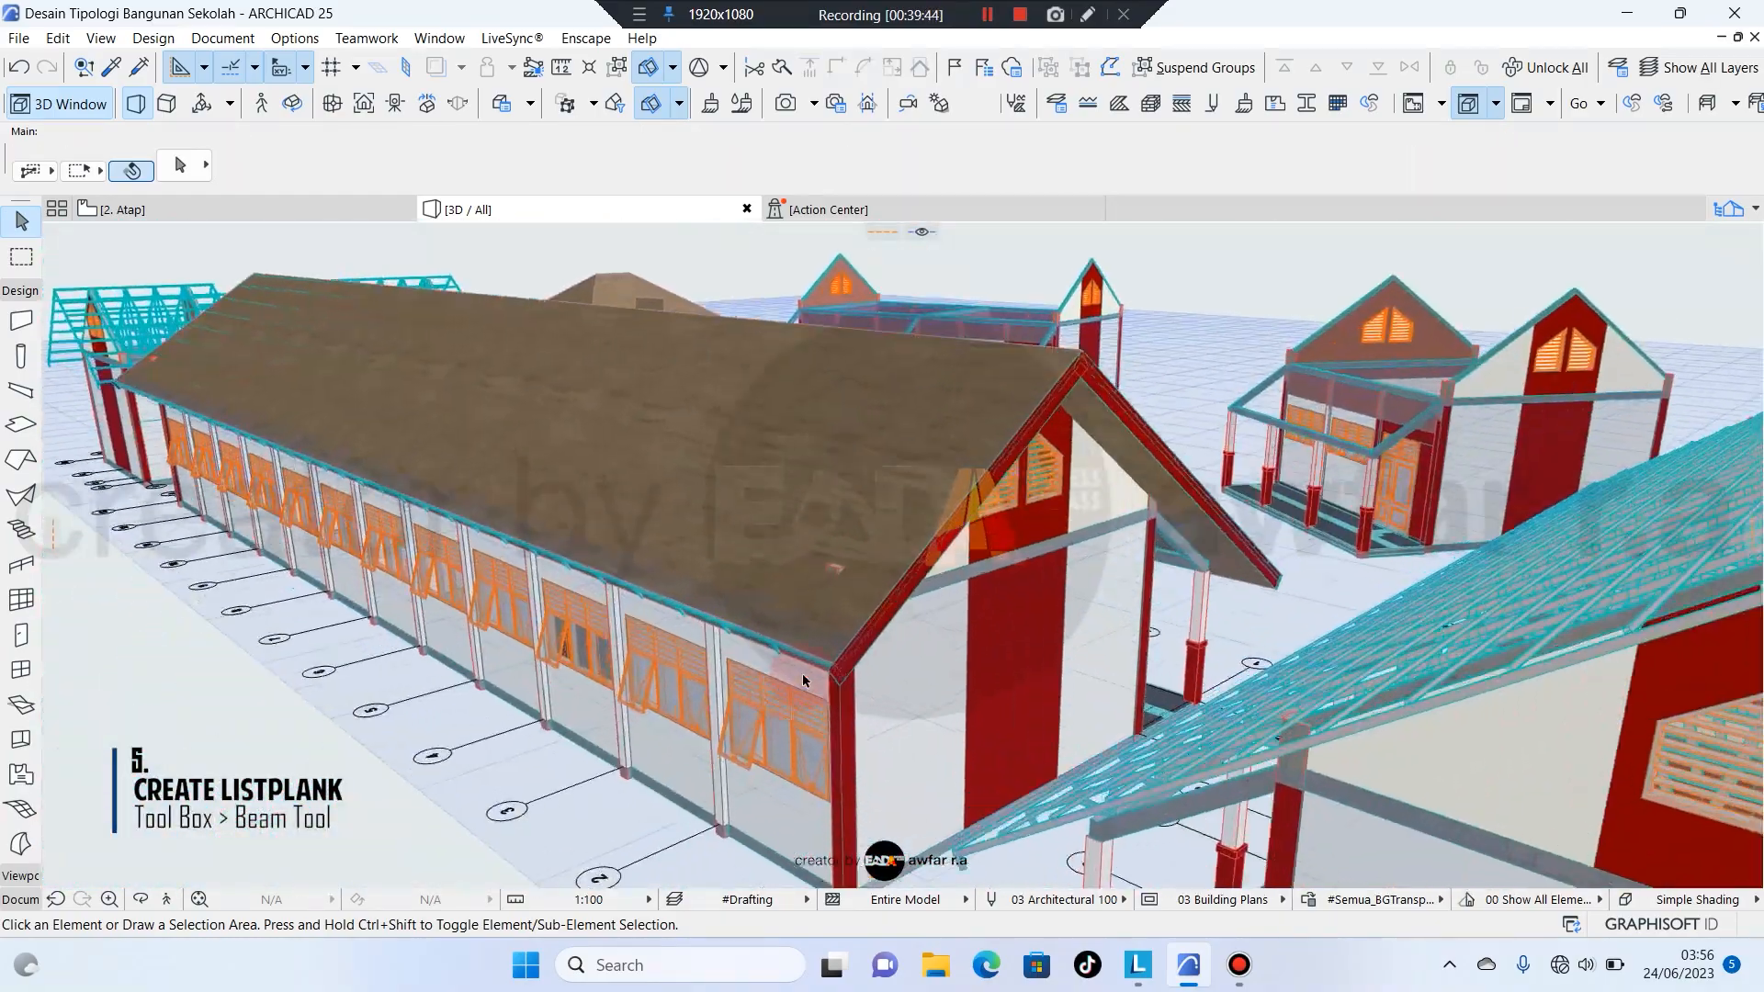
scroll(818, 689, "up", 5)
left_click(847, 723)
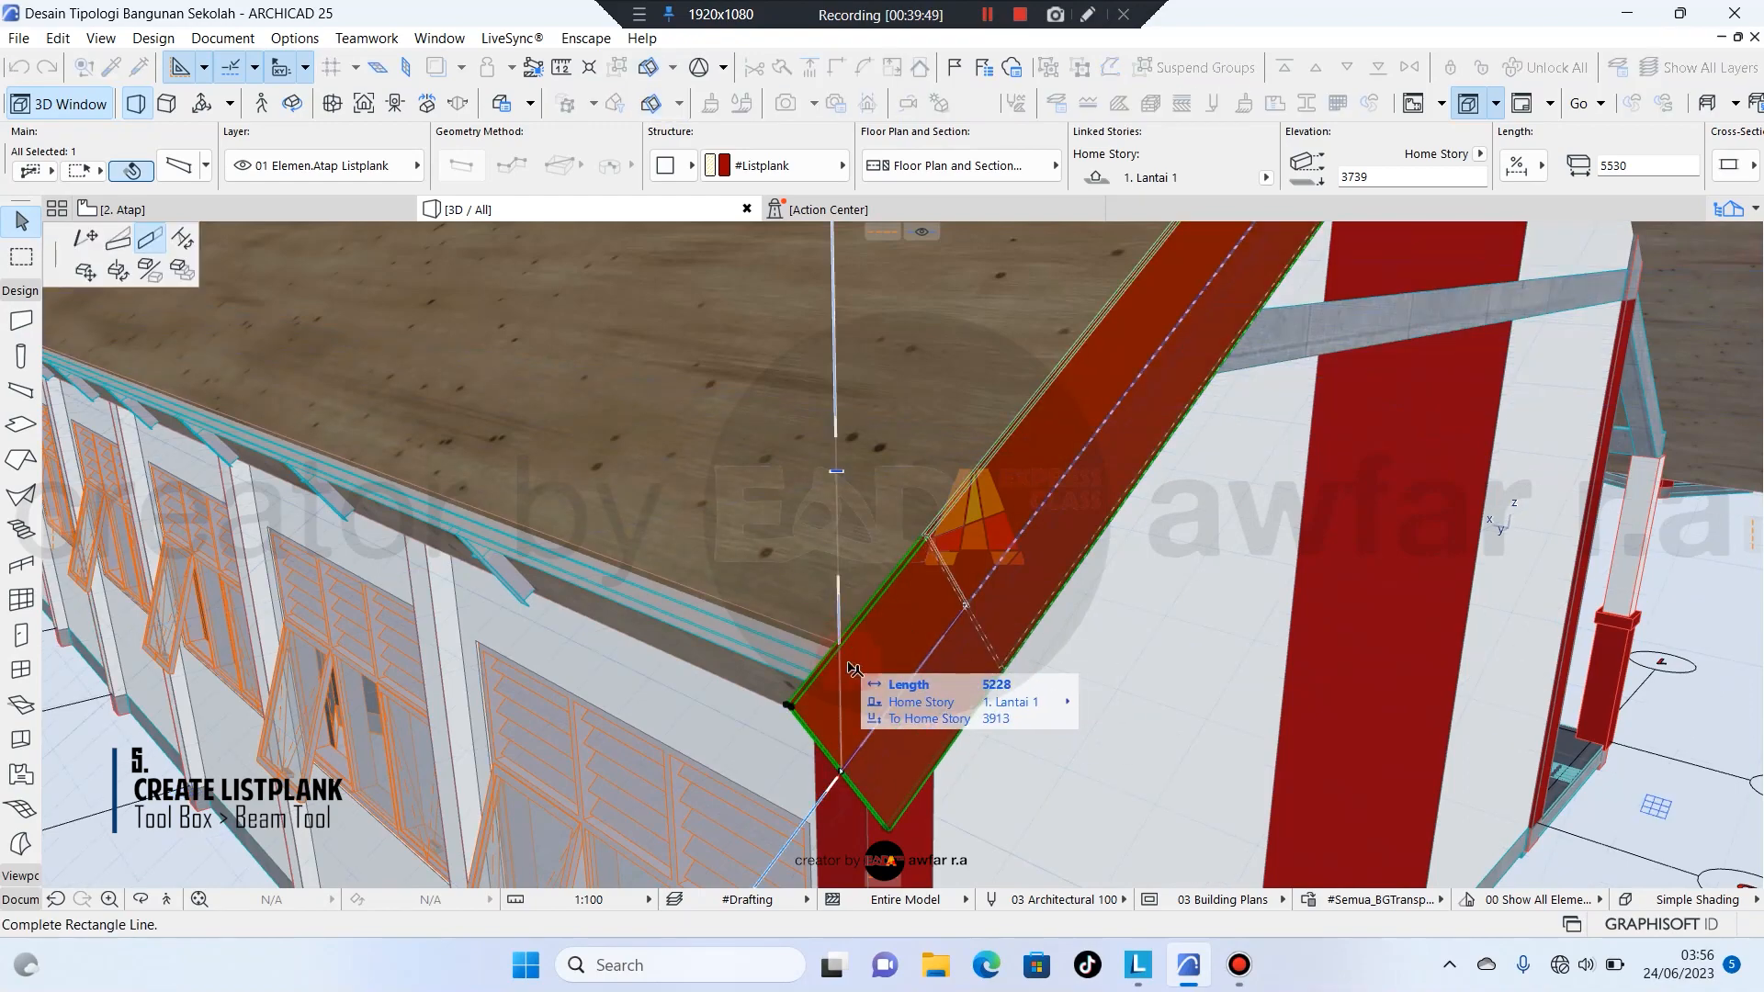
left_click(899, 701)
scroll(900, 701, "up", 1)
left_click(898, 700)
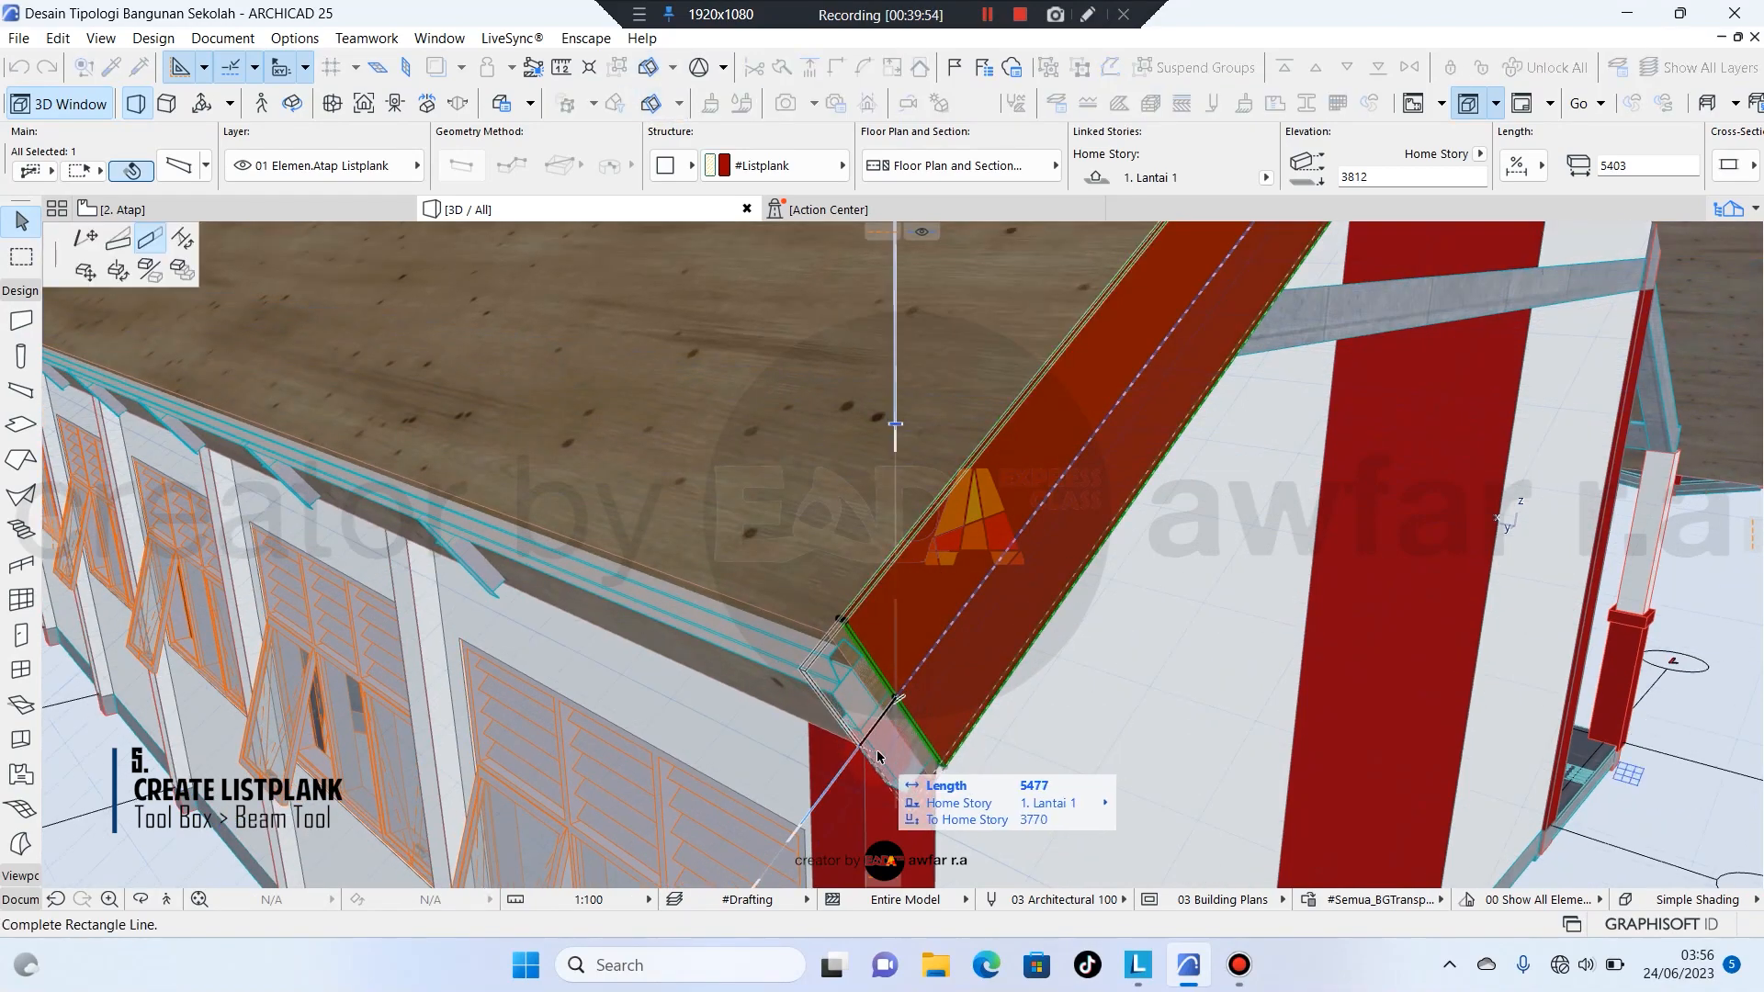
left_click(865, 746)
Draw a listplank beam with the gable beam's settings along the window-side eave, from one roof corner to the other.
middle_click_drag(873, 690, 1507, 689, "shift")
scroll(1488, 746, "down", 8)
scroll(226, 584, "up", 8)
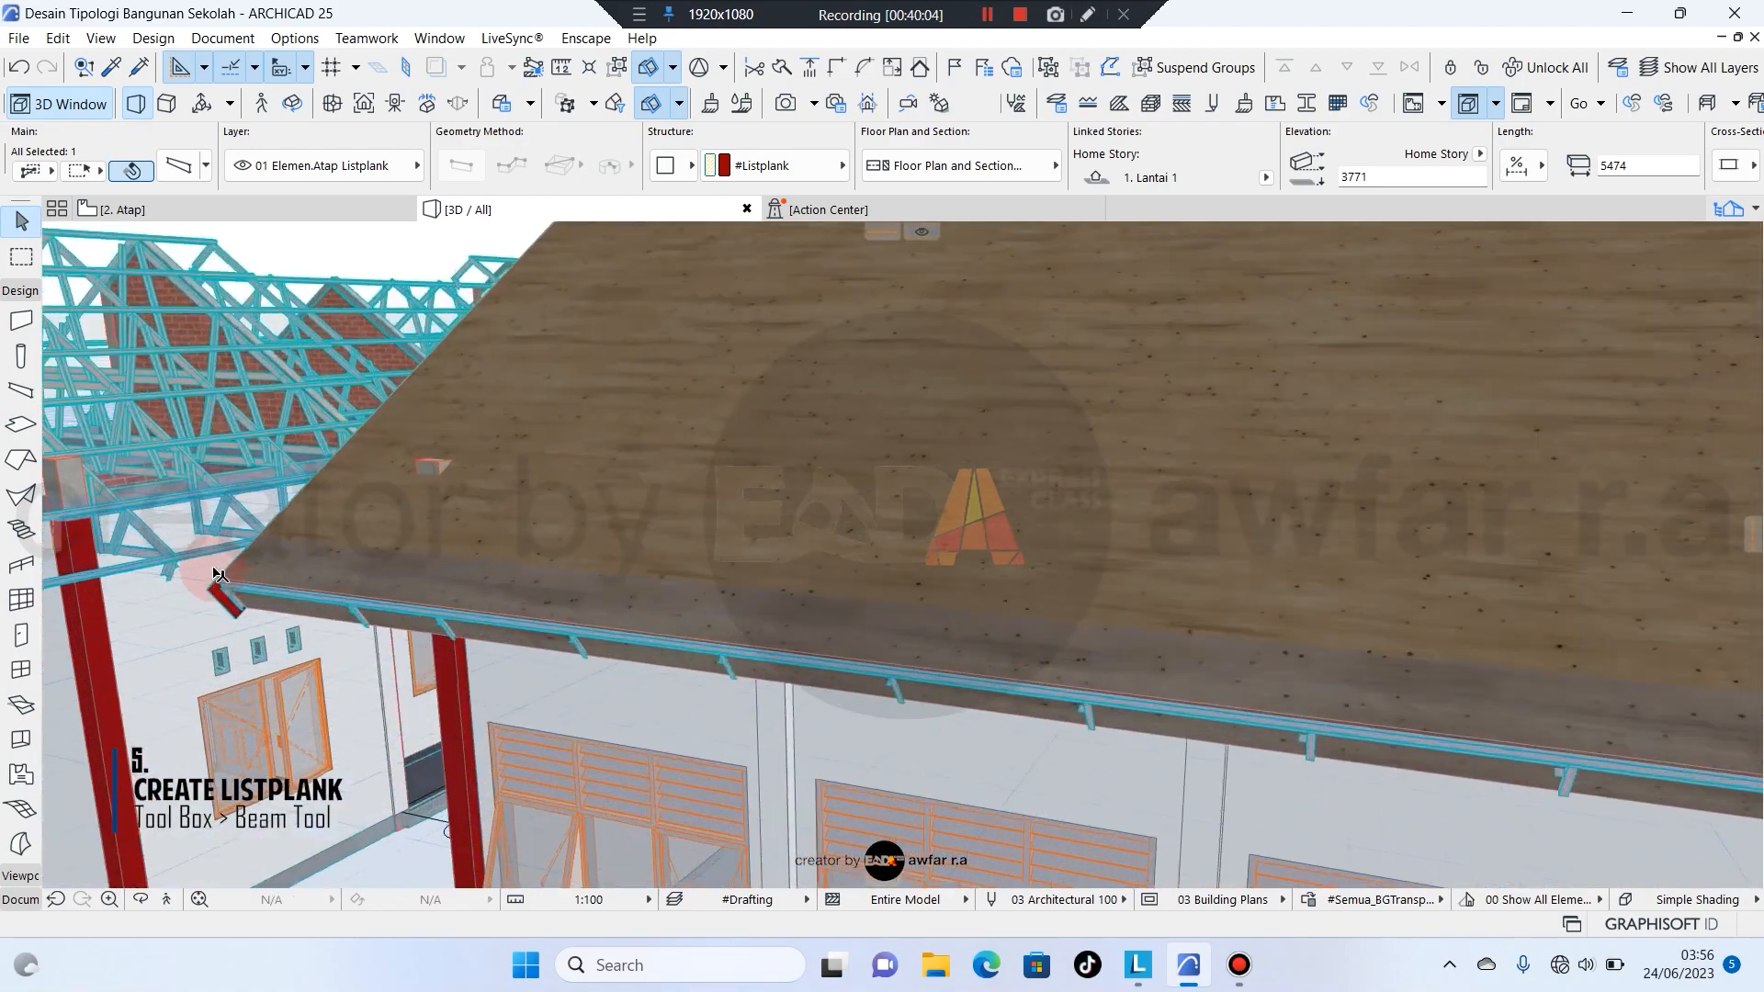
left_click(187, 603, "alt")
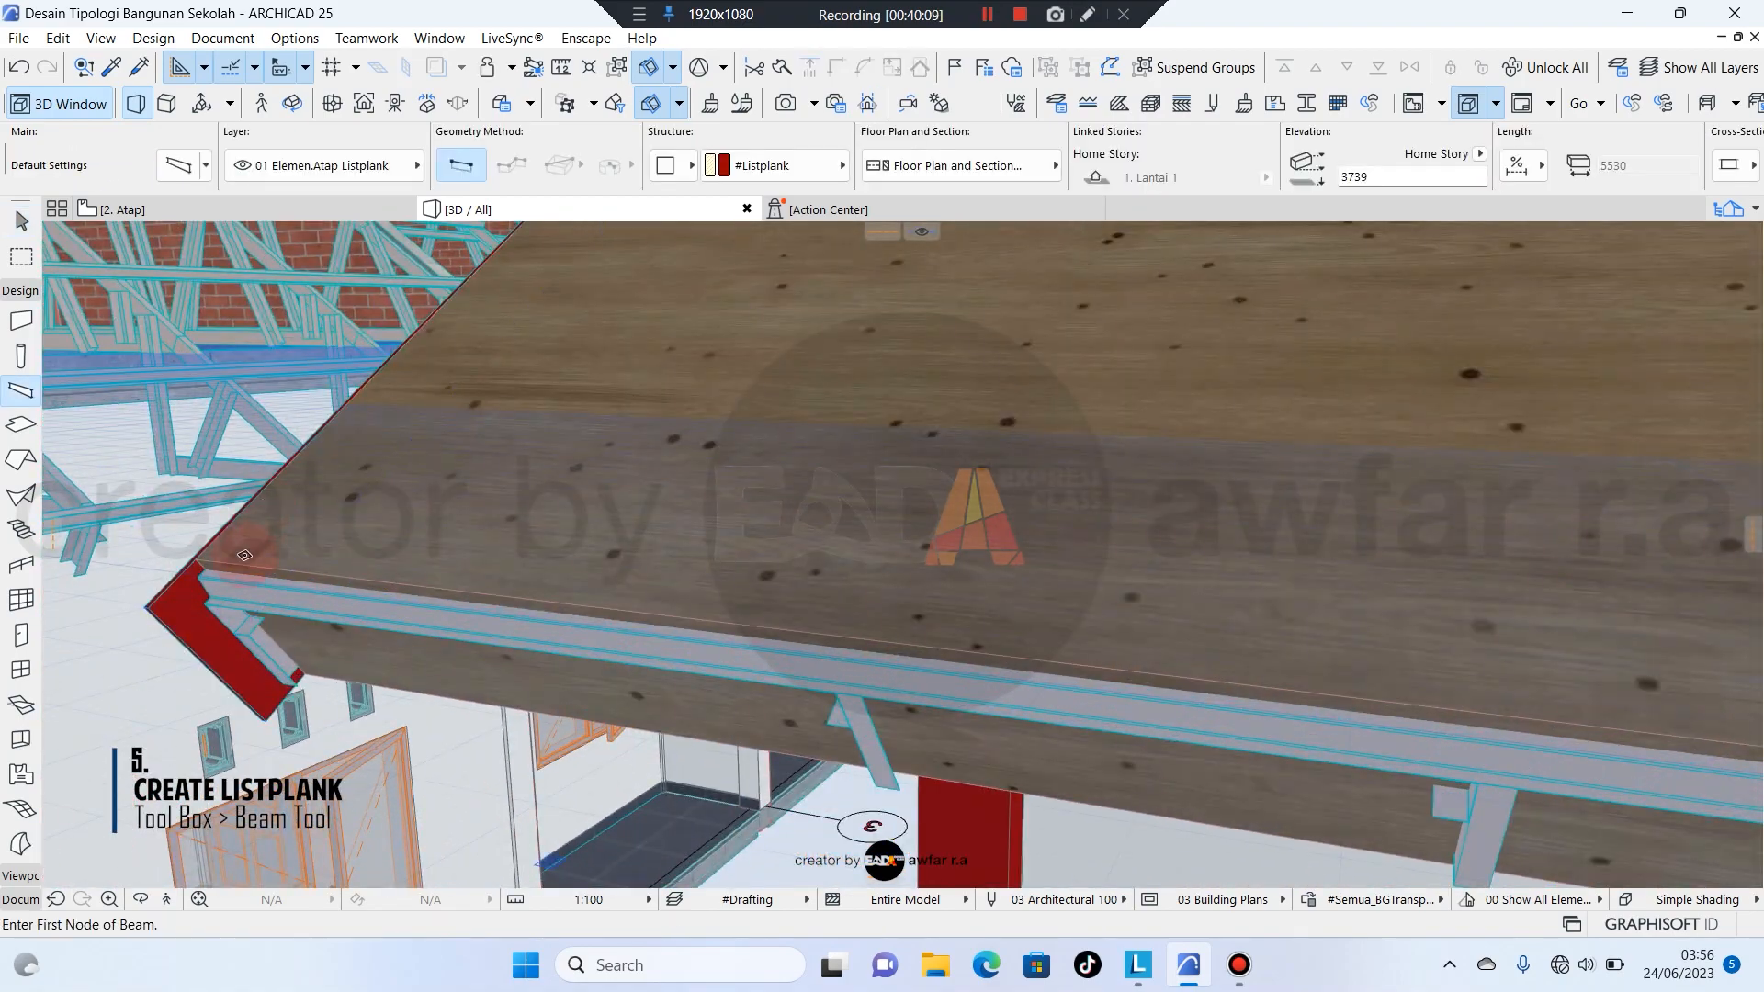
left_click(198, 556)
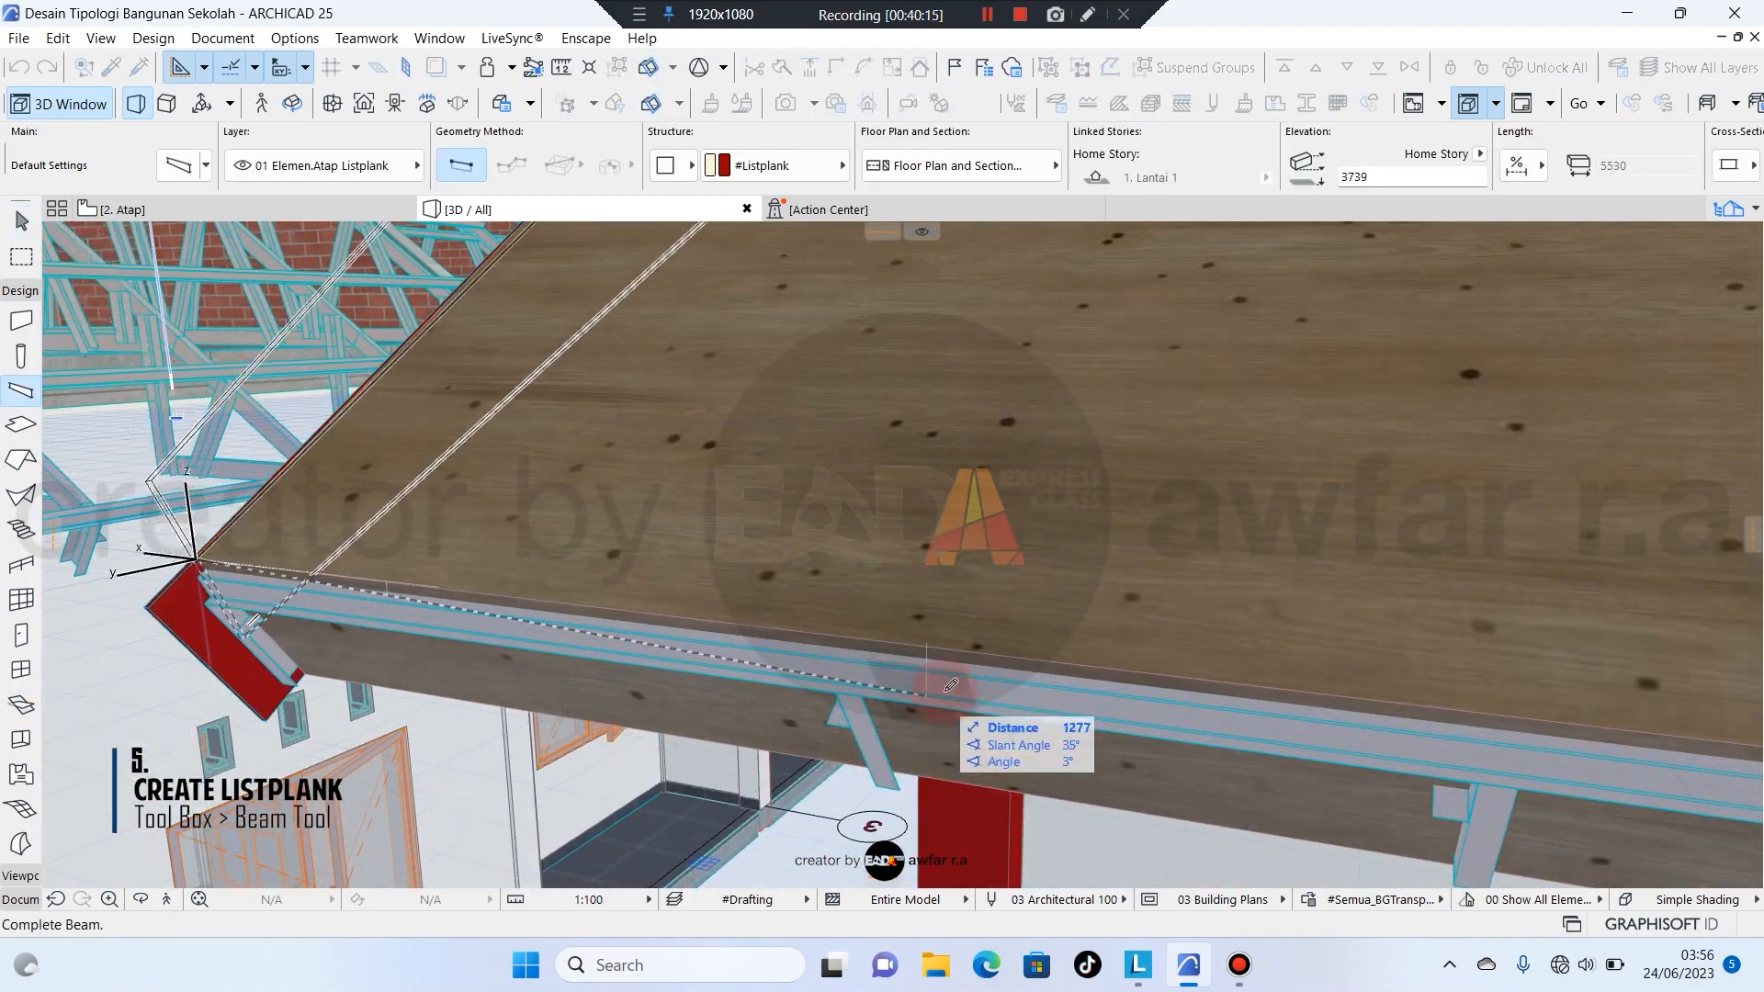
scroll(951, 685, "down", 5)
middle_click_drag(758, 649, 416, 584)
middle_click_drag(1240, 649, 672, 647)
middle_click_drag(1121, 694, 248, 592)
middle_click_drag(1314, 546, 468, 511)
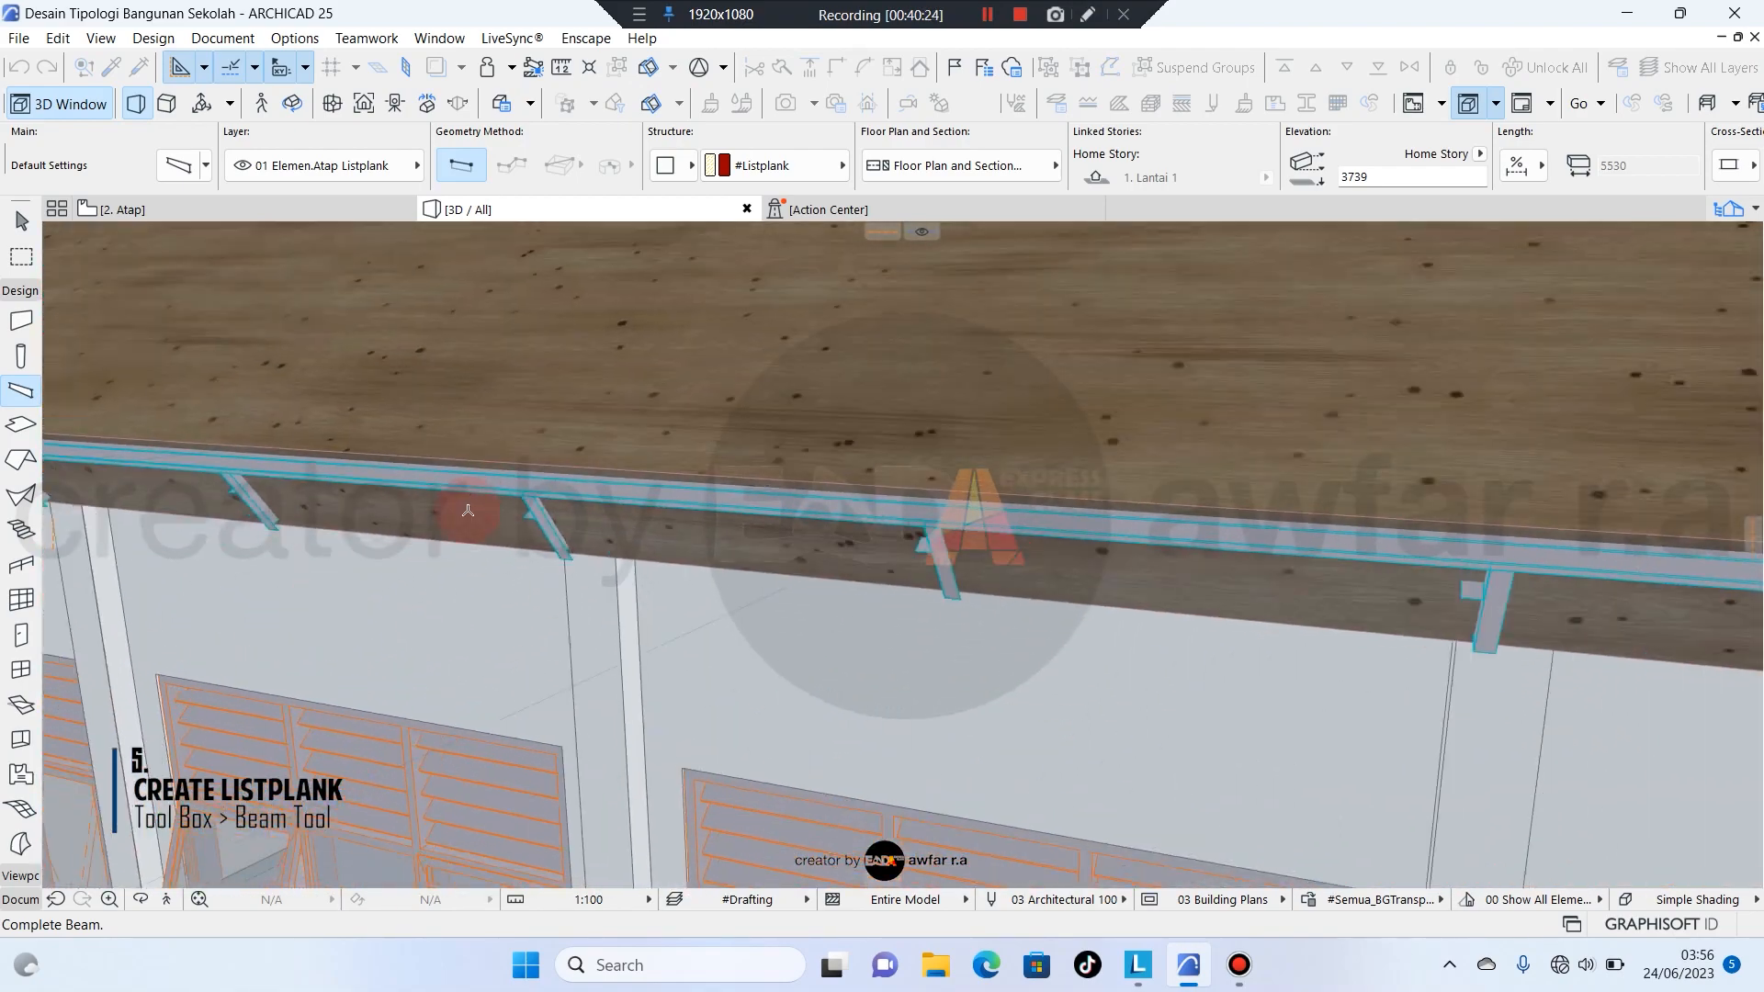
scroll(468, 511, "down", 5)
scroll(1139, 536, "up", 3)
middle_click_drag(1379, 478, 799, 417)
scroll(827, 643, "up", 5)
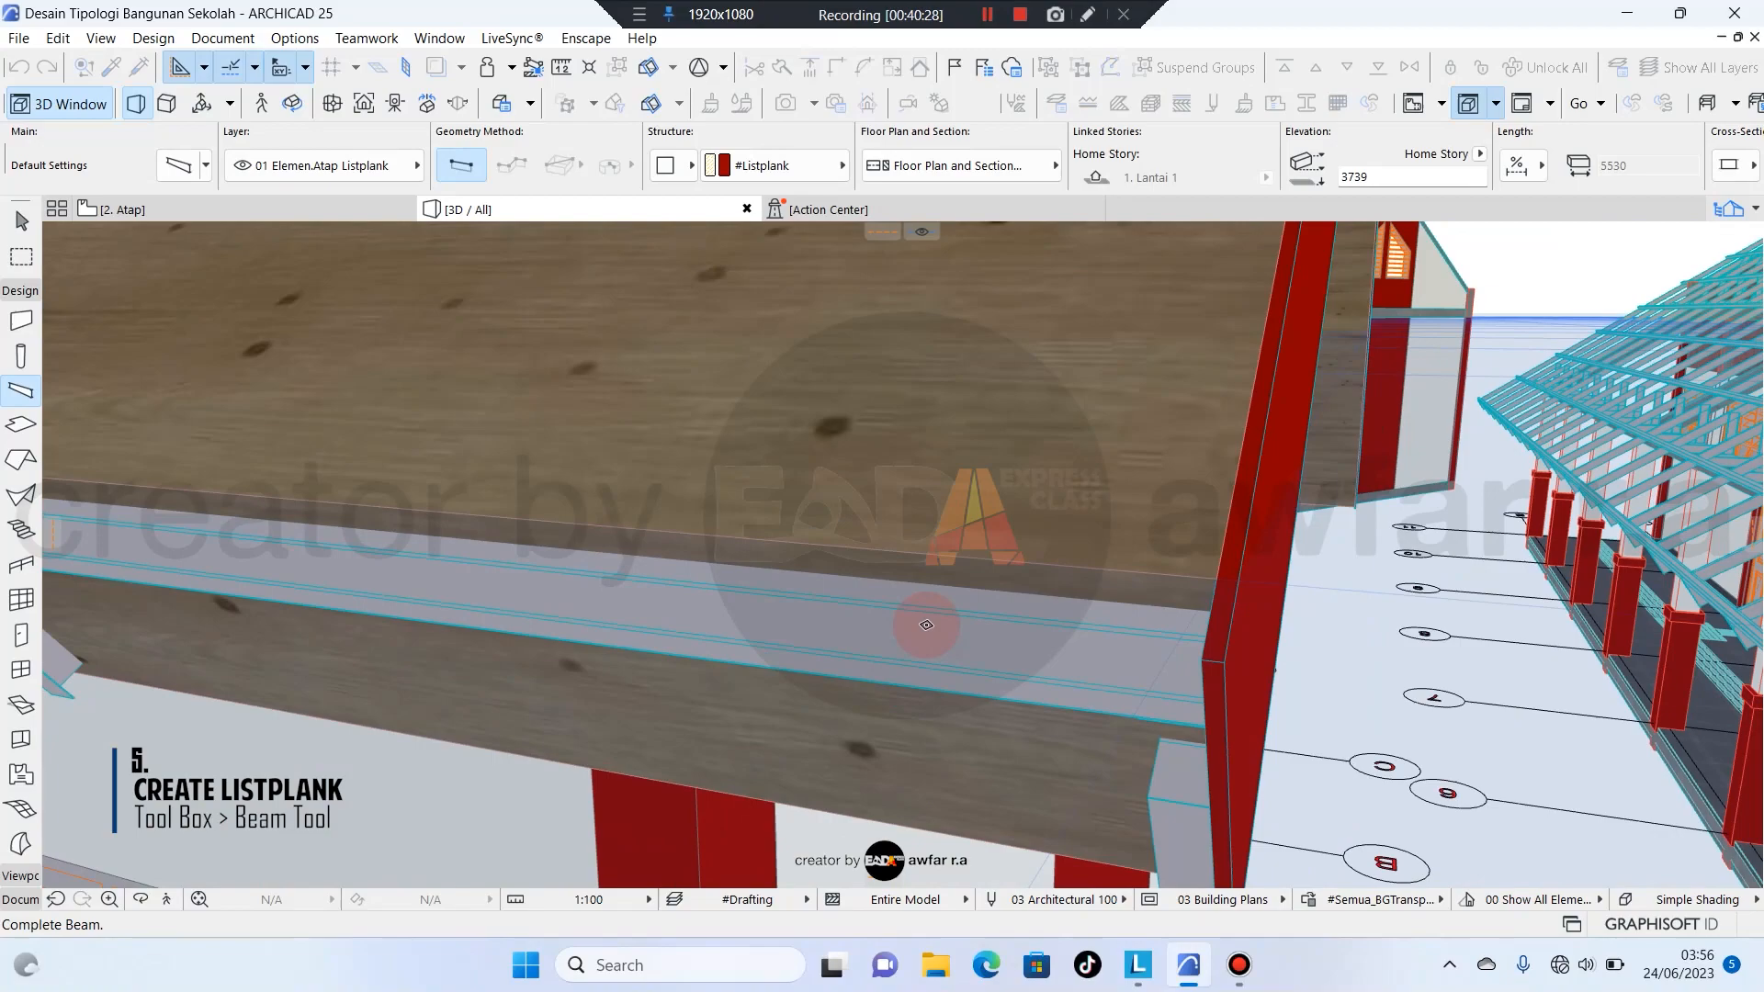
left_click(1208, 581)
scroll(1222, 578, "down", 6)
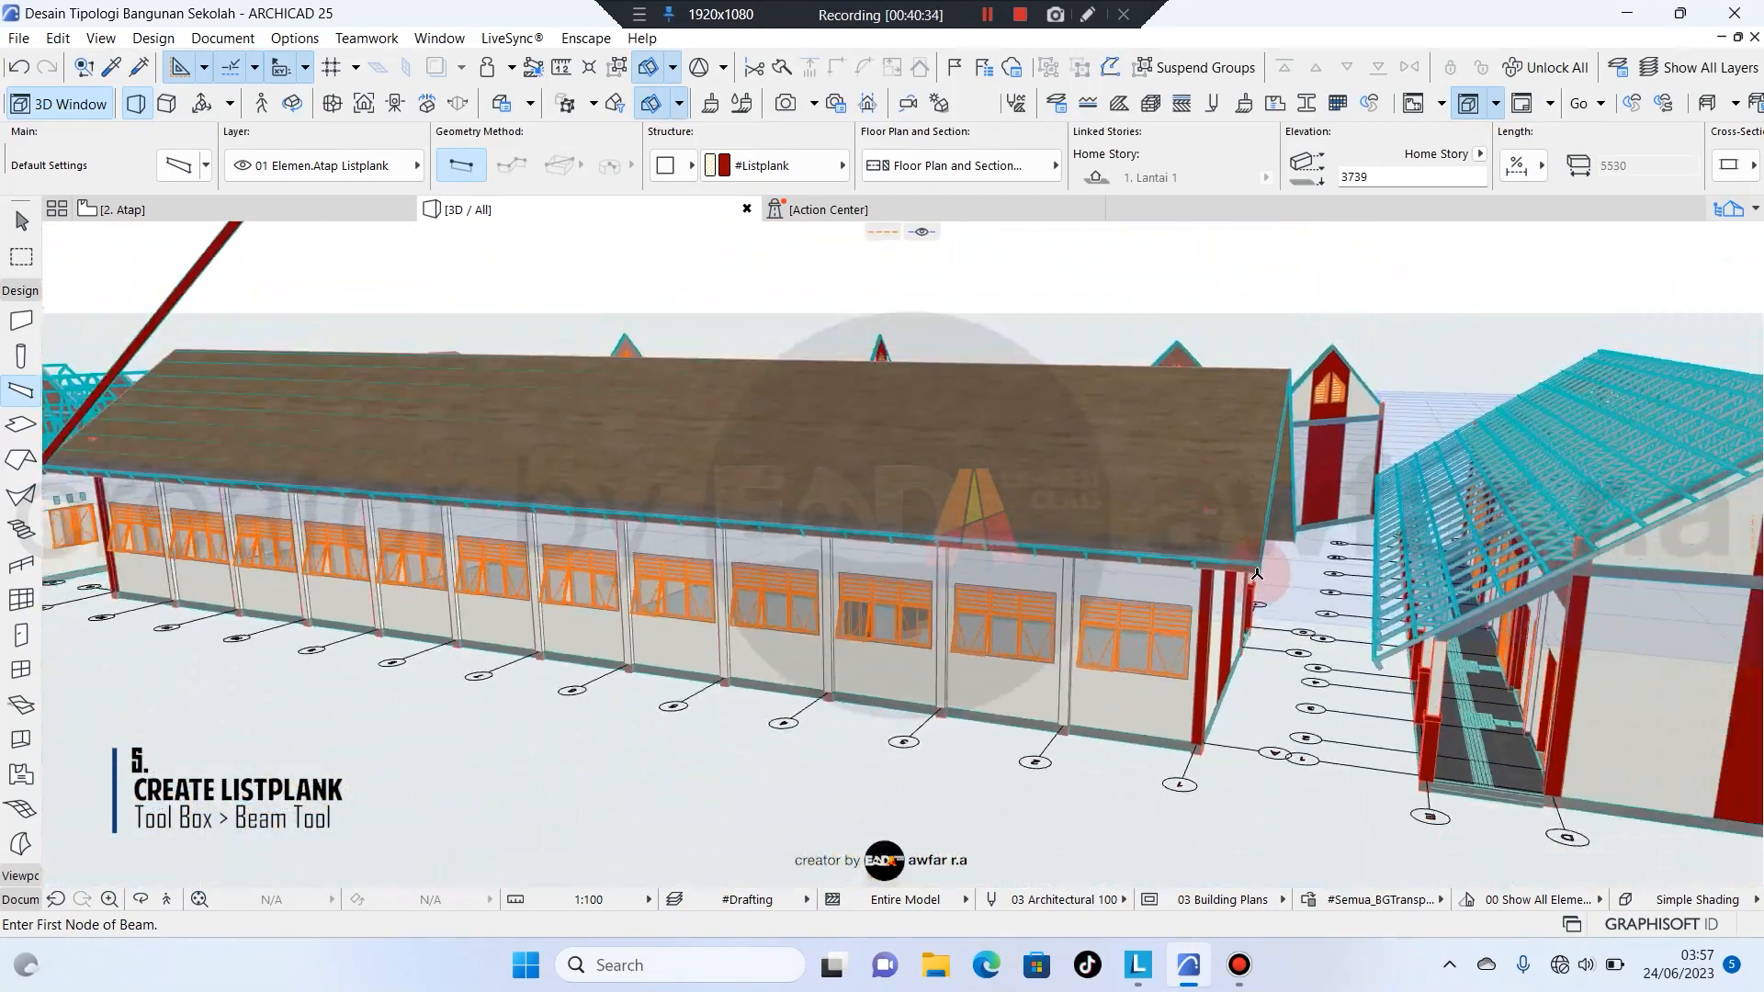
middle_click_drag(1257, 575, 1149, 552, "shift")
key("Escape")
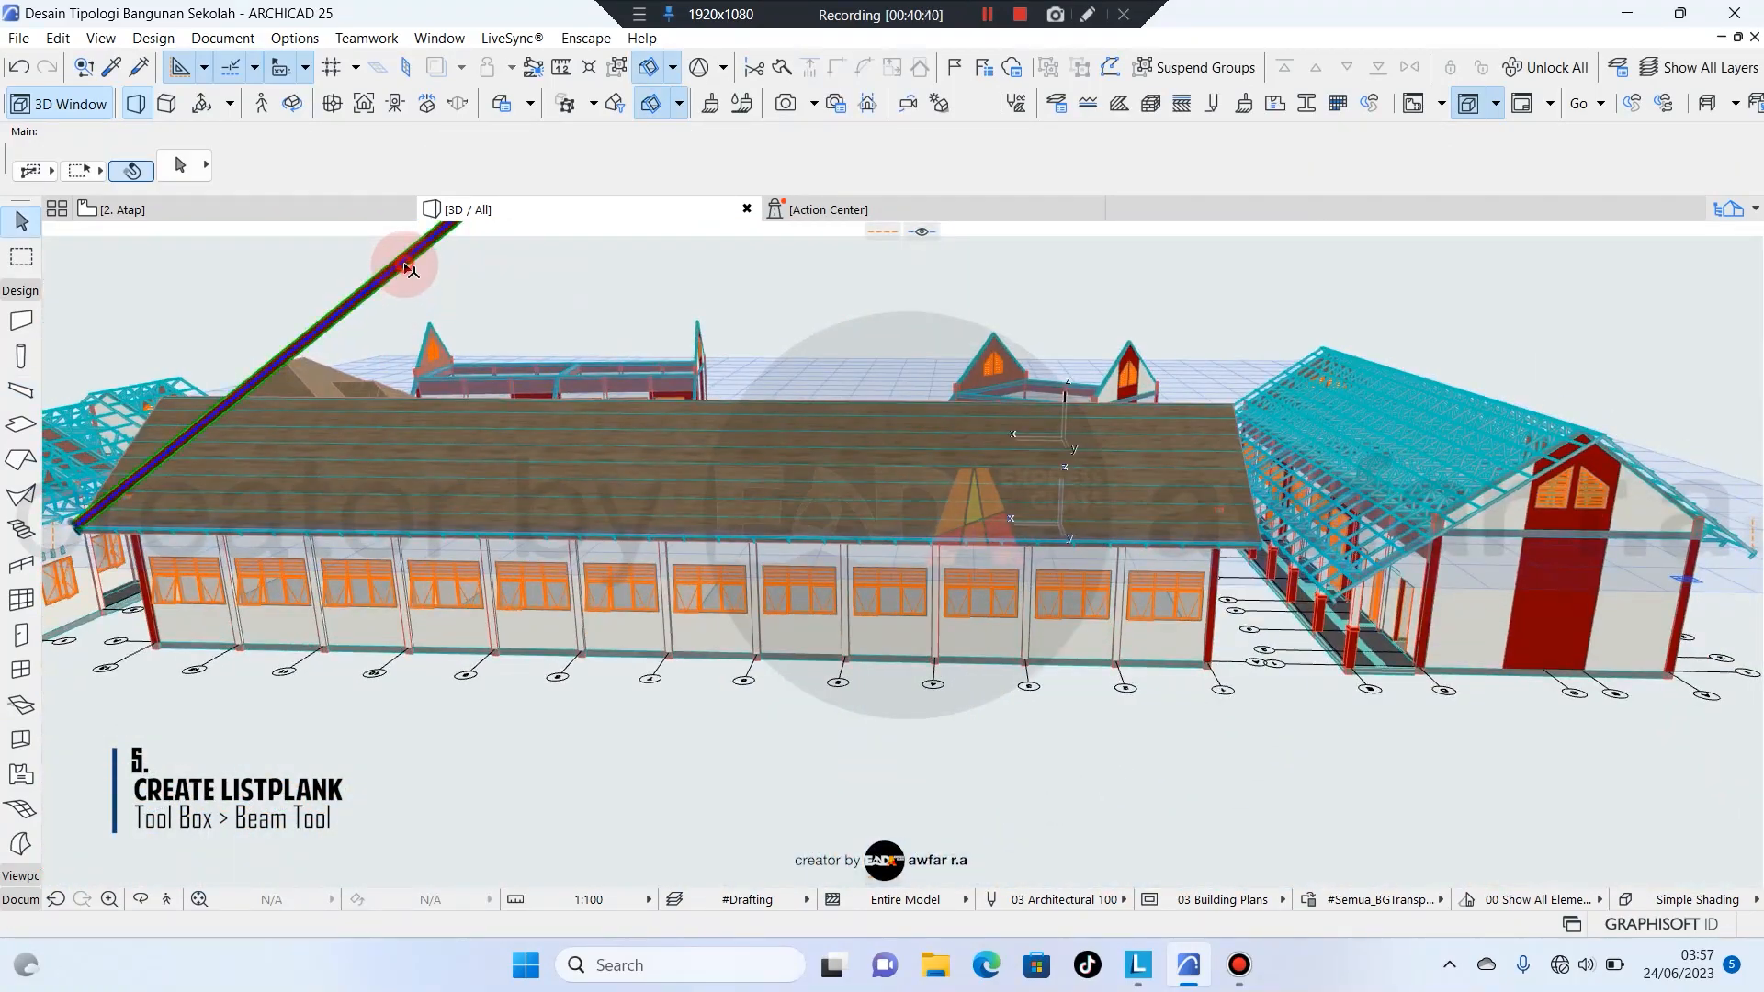
Set the slant angle of the window-side eave listplank beam to 0°.
left_click(407, 268)
scroll(1268, 170, "down", 5)
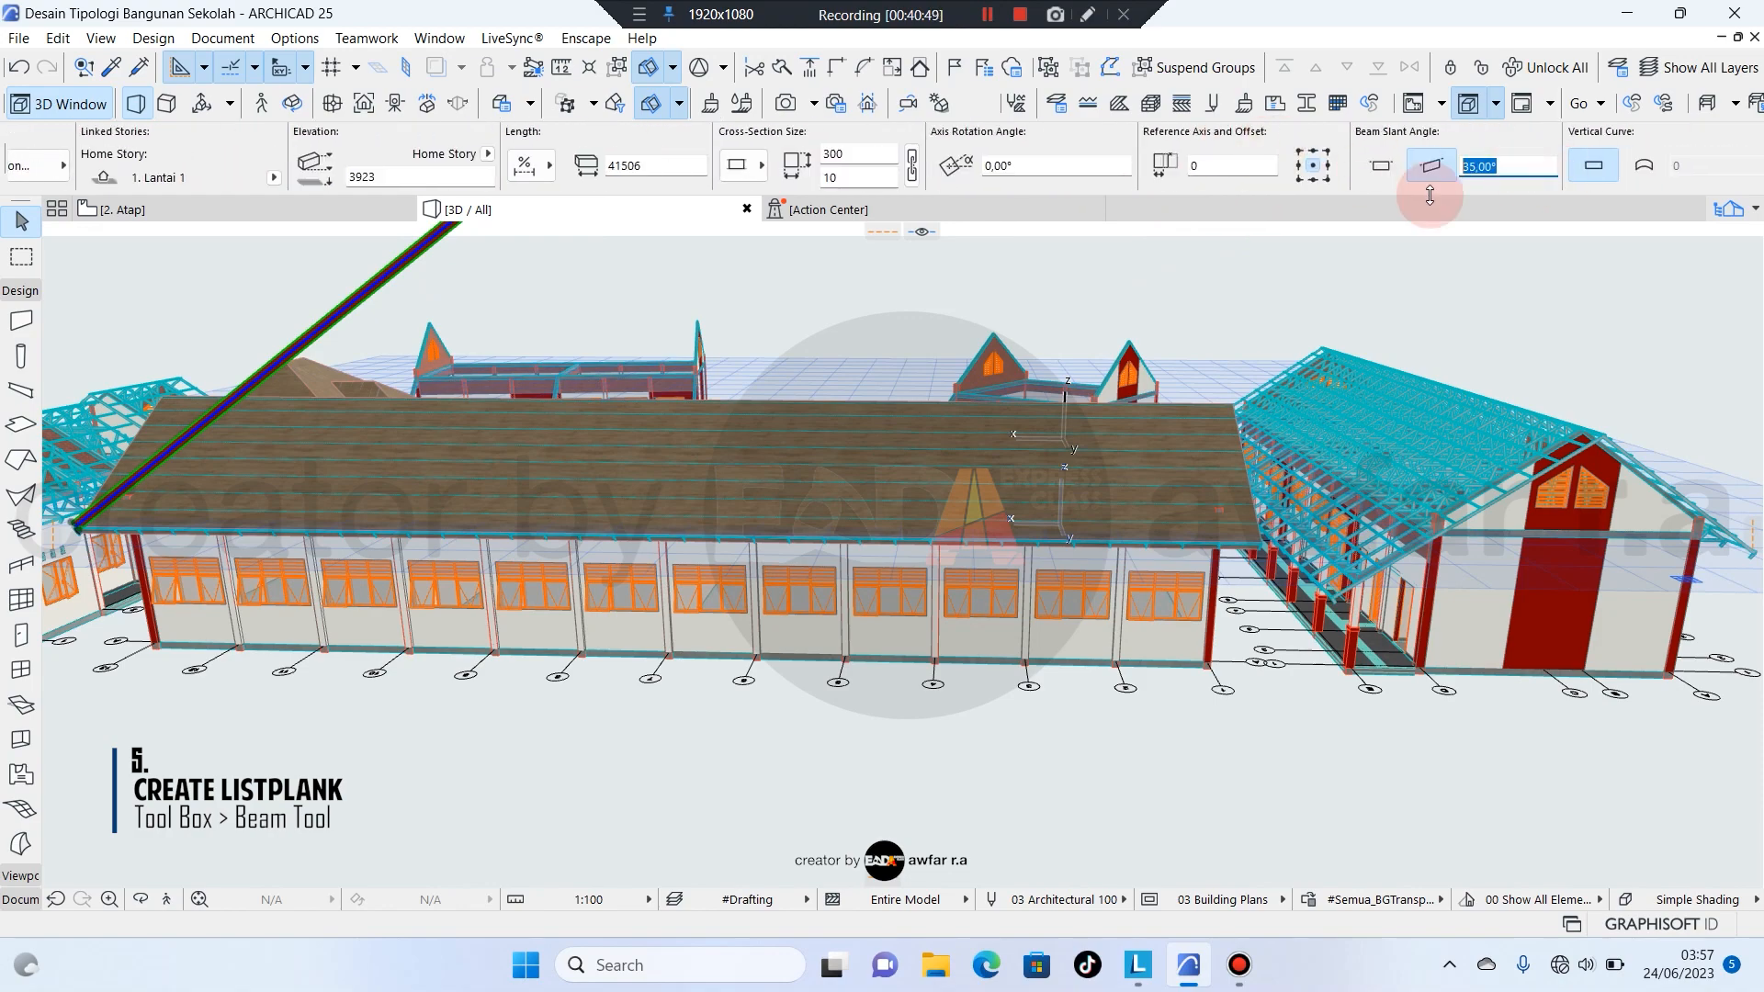
key("Return")
Try axis rotation angles of 90° and 35° on the window-side eave beam, and set the rotation to 325°.
scroll(1259, 528, "up", 10)
scroll(1211, 533, "down", 5)
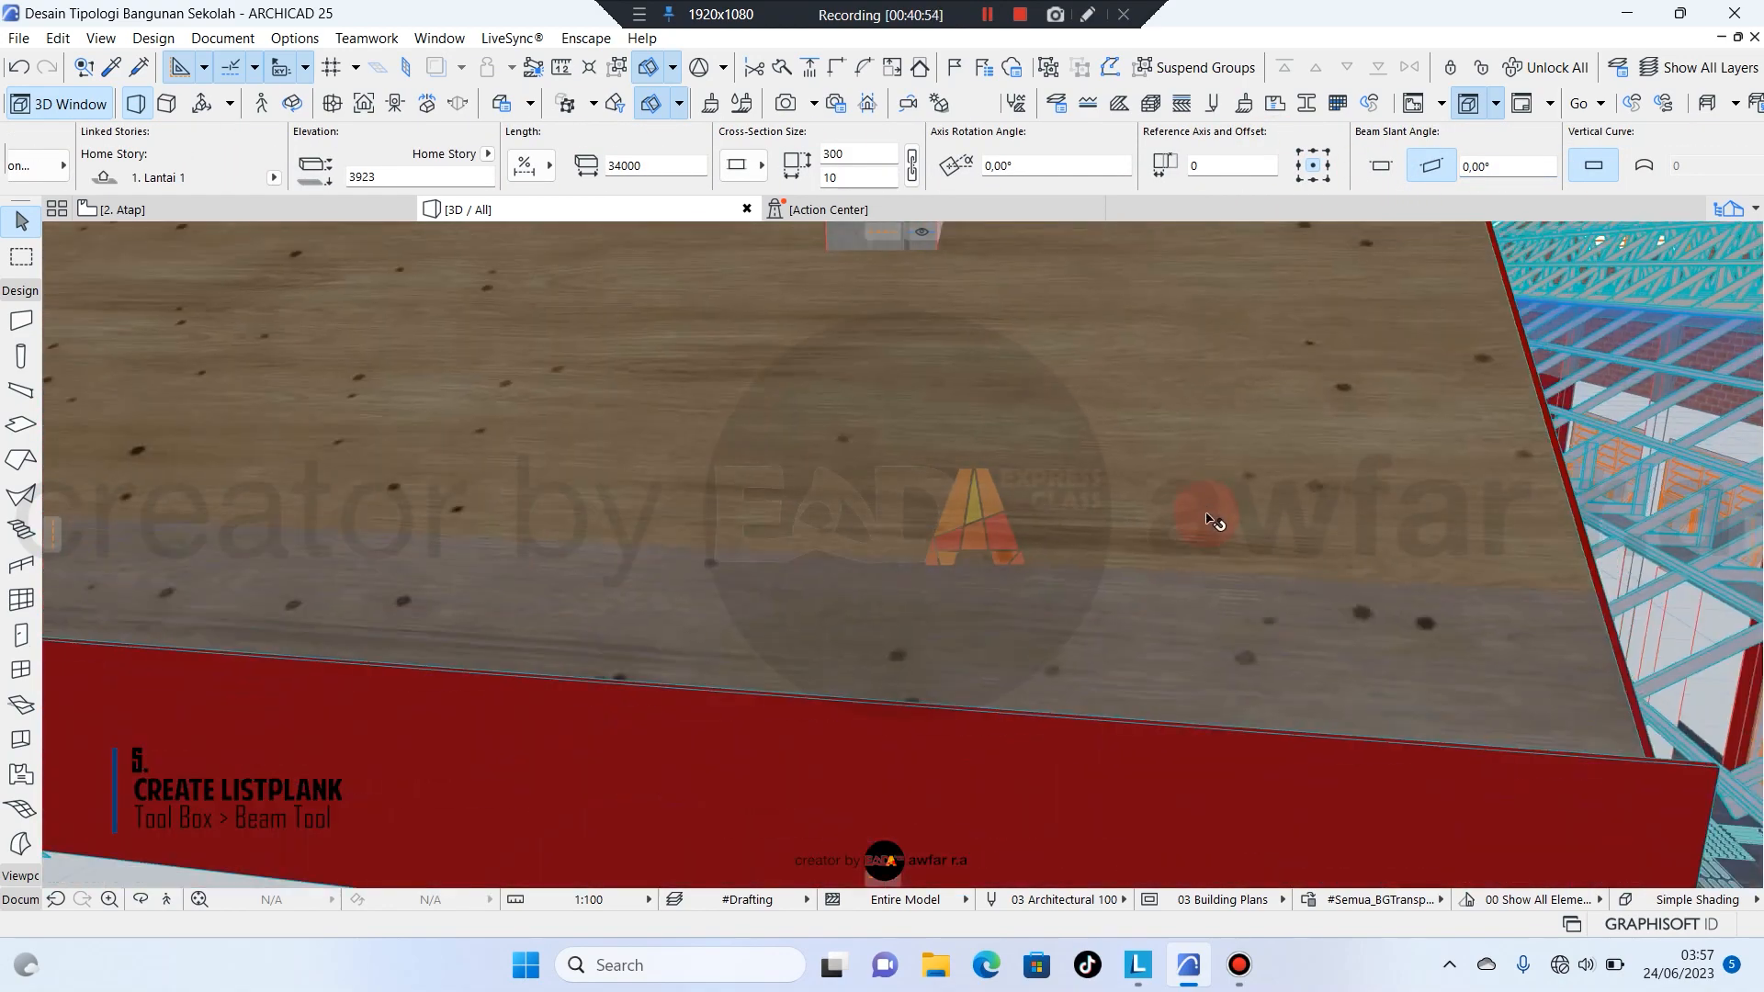
scroll(1230, 554, "down", 5)
middle_click_drag(1248, 603, 989, 610, "shift")
scroll(1064, 760, "up", 5)
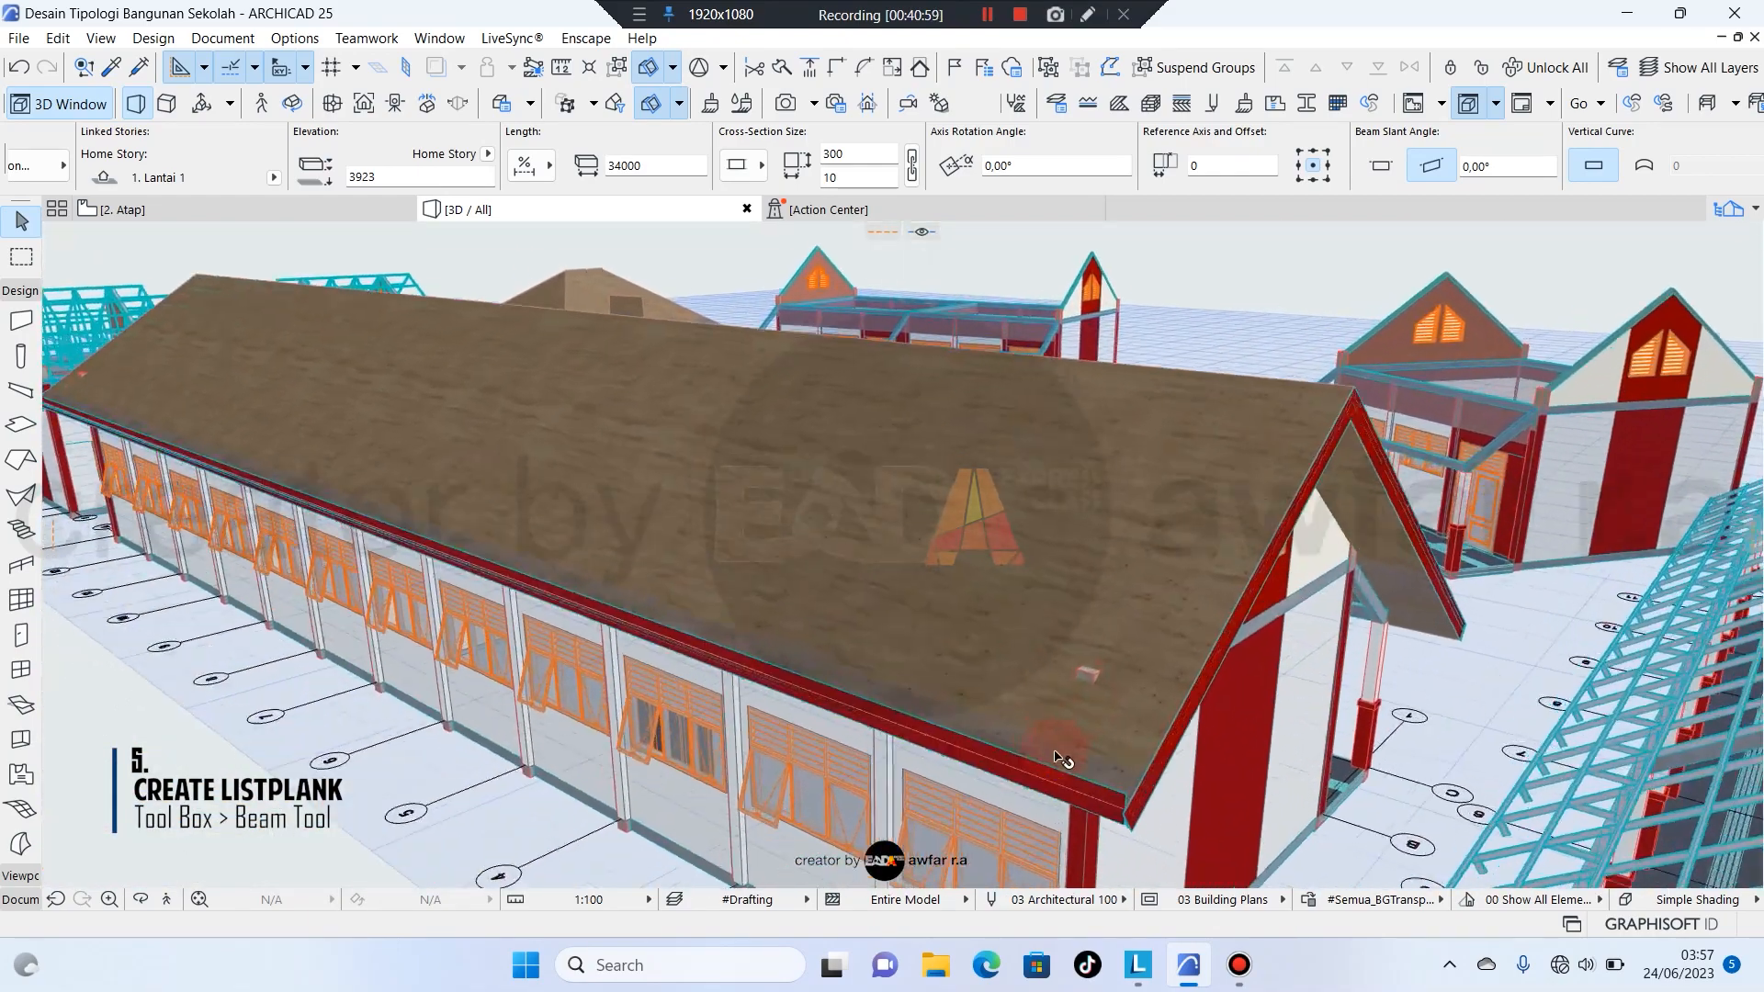
middle_click_drag(1063, 760, 935, 616)
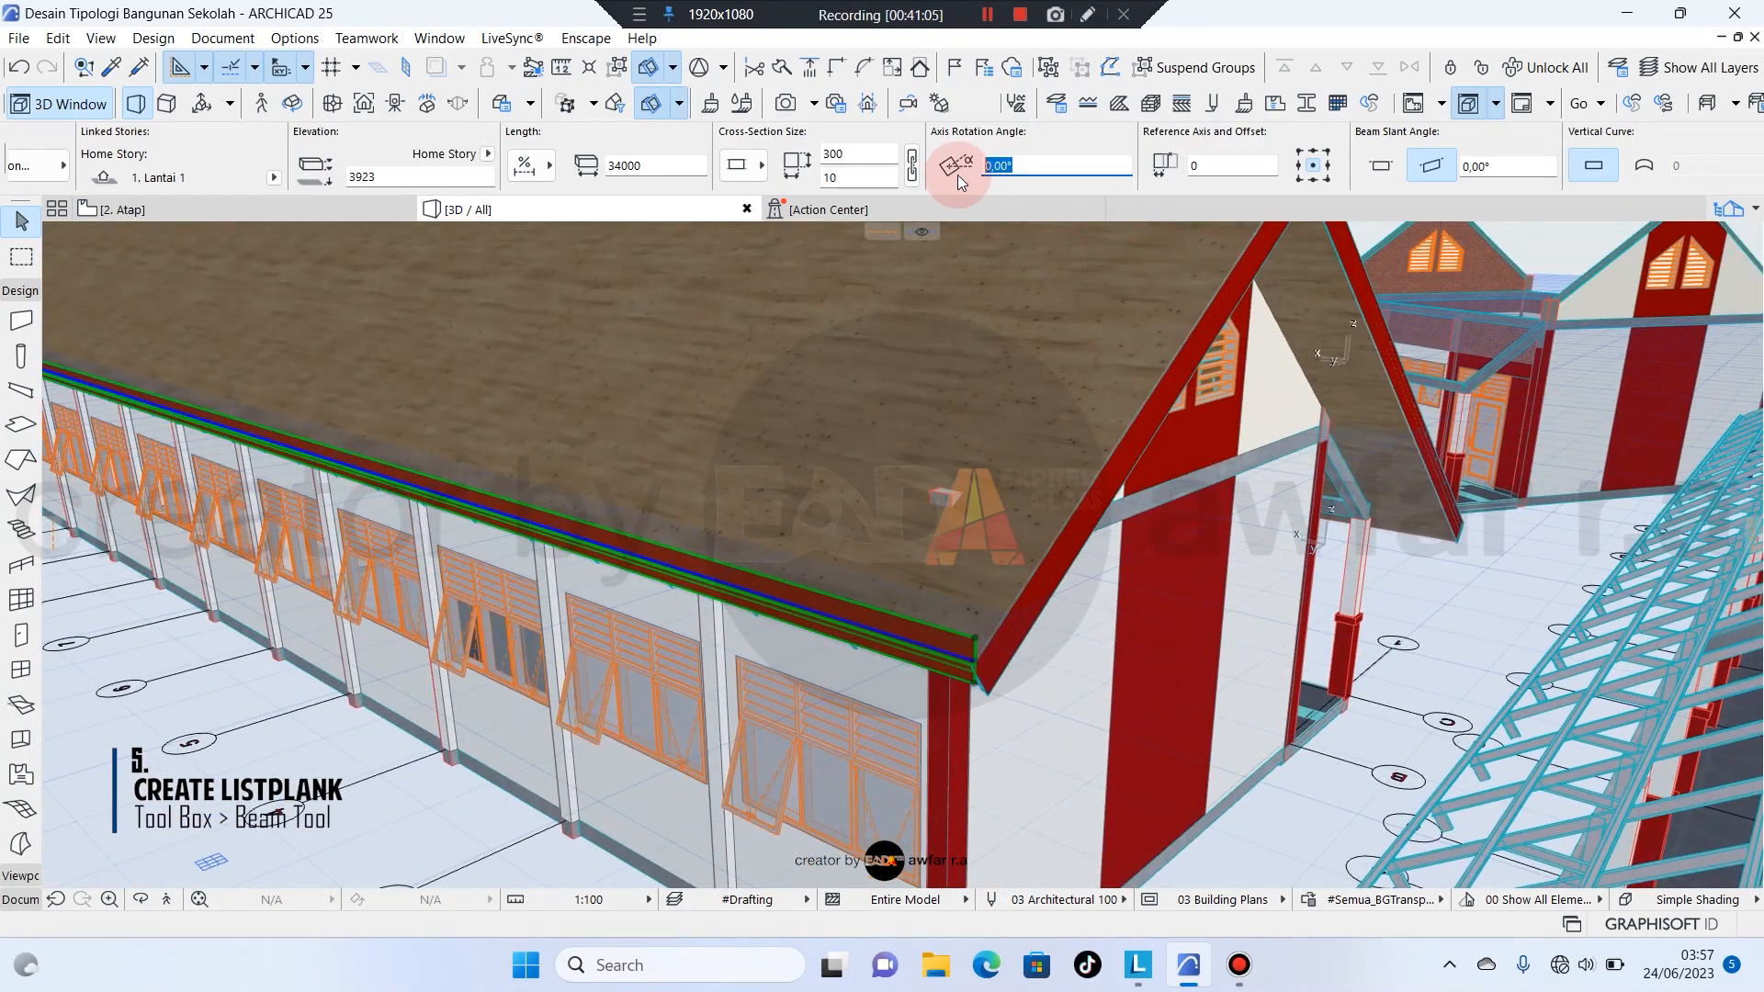
scroll(1056, 625, "up", 2)
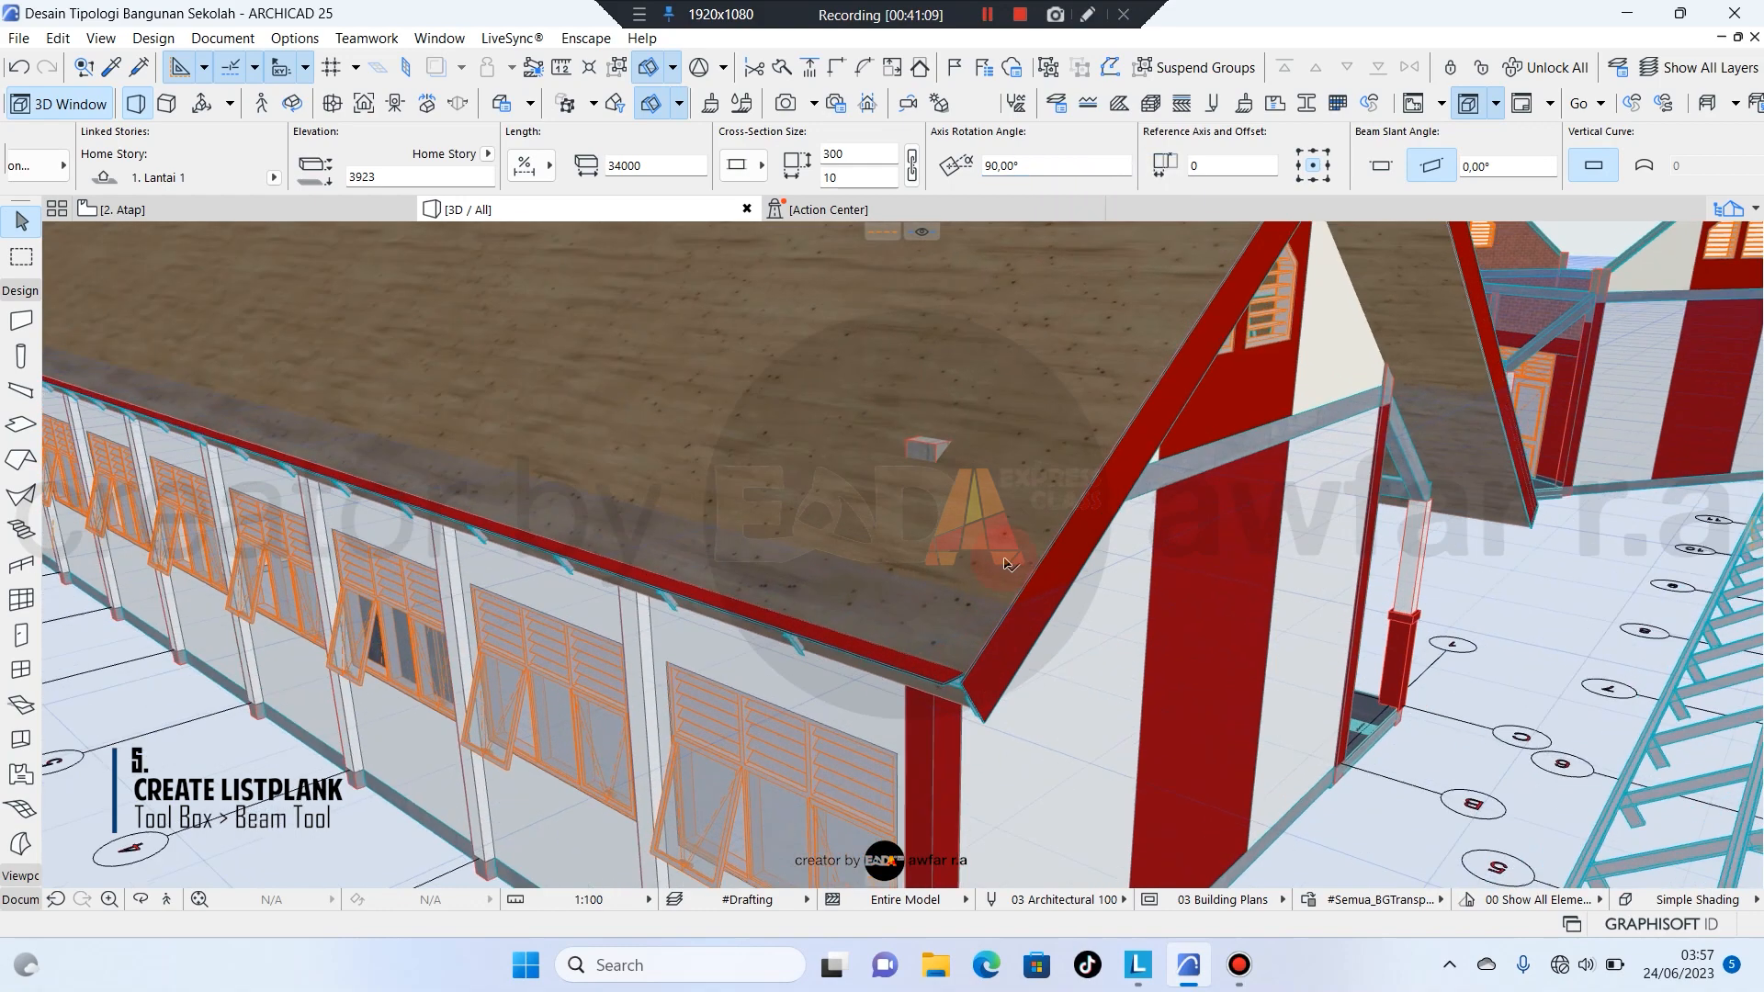
middle_click_drag(1036, 478, 1023, 246, "shift")
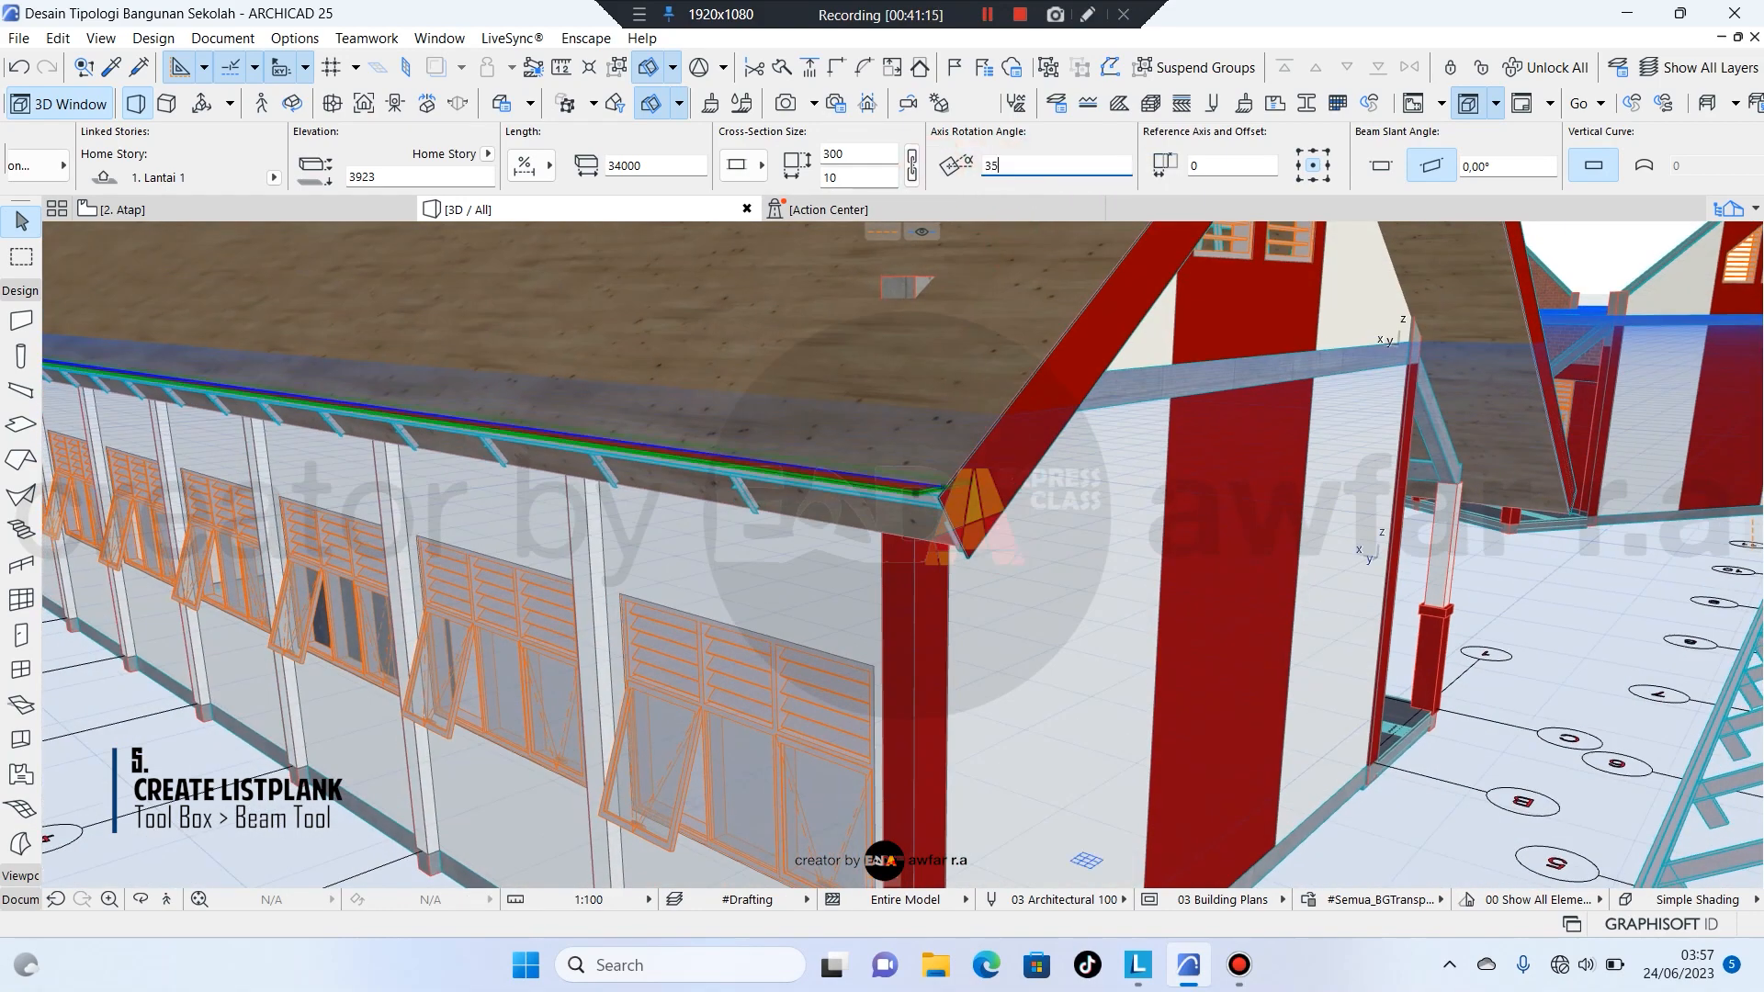
key("Return")
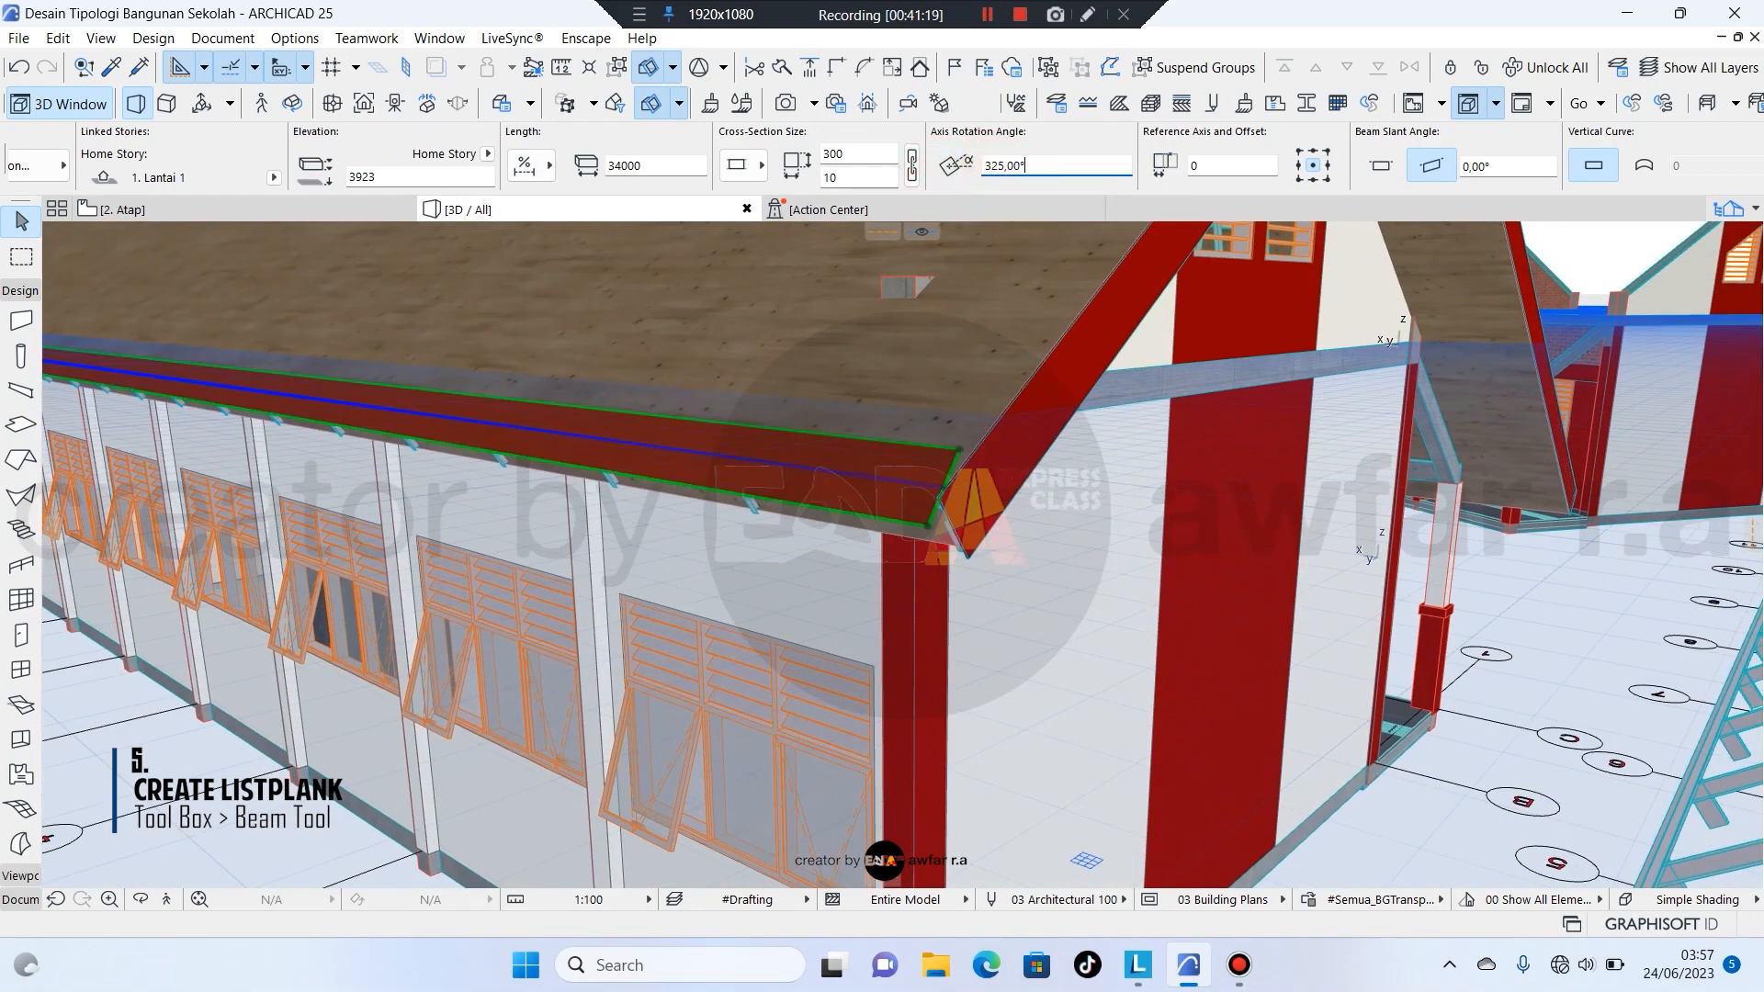
Move the window-side eave beam down to fit the roof corner beside the gable listplank, at an elevation of 3769.
scroll(918, 492, "up", 5)
scroll(898, 488, "down", 3)
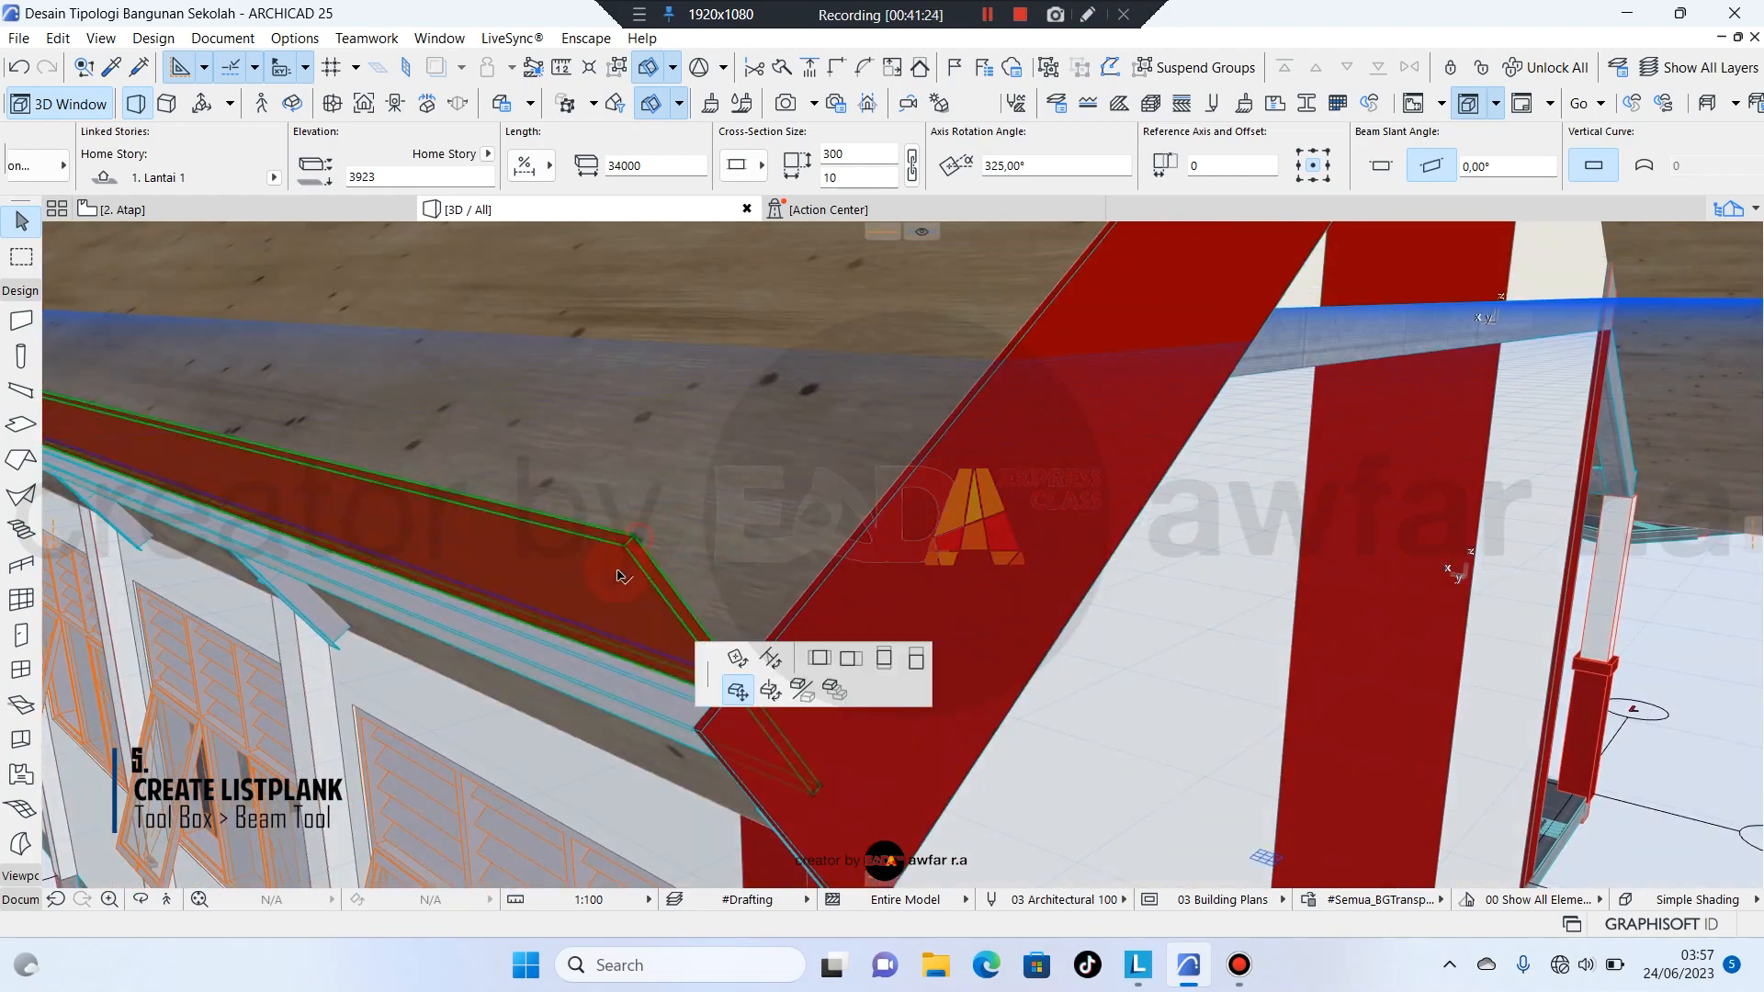
left_click(738, 691)
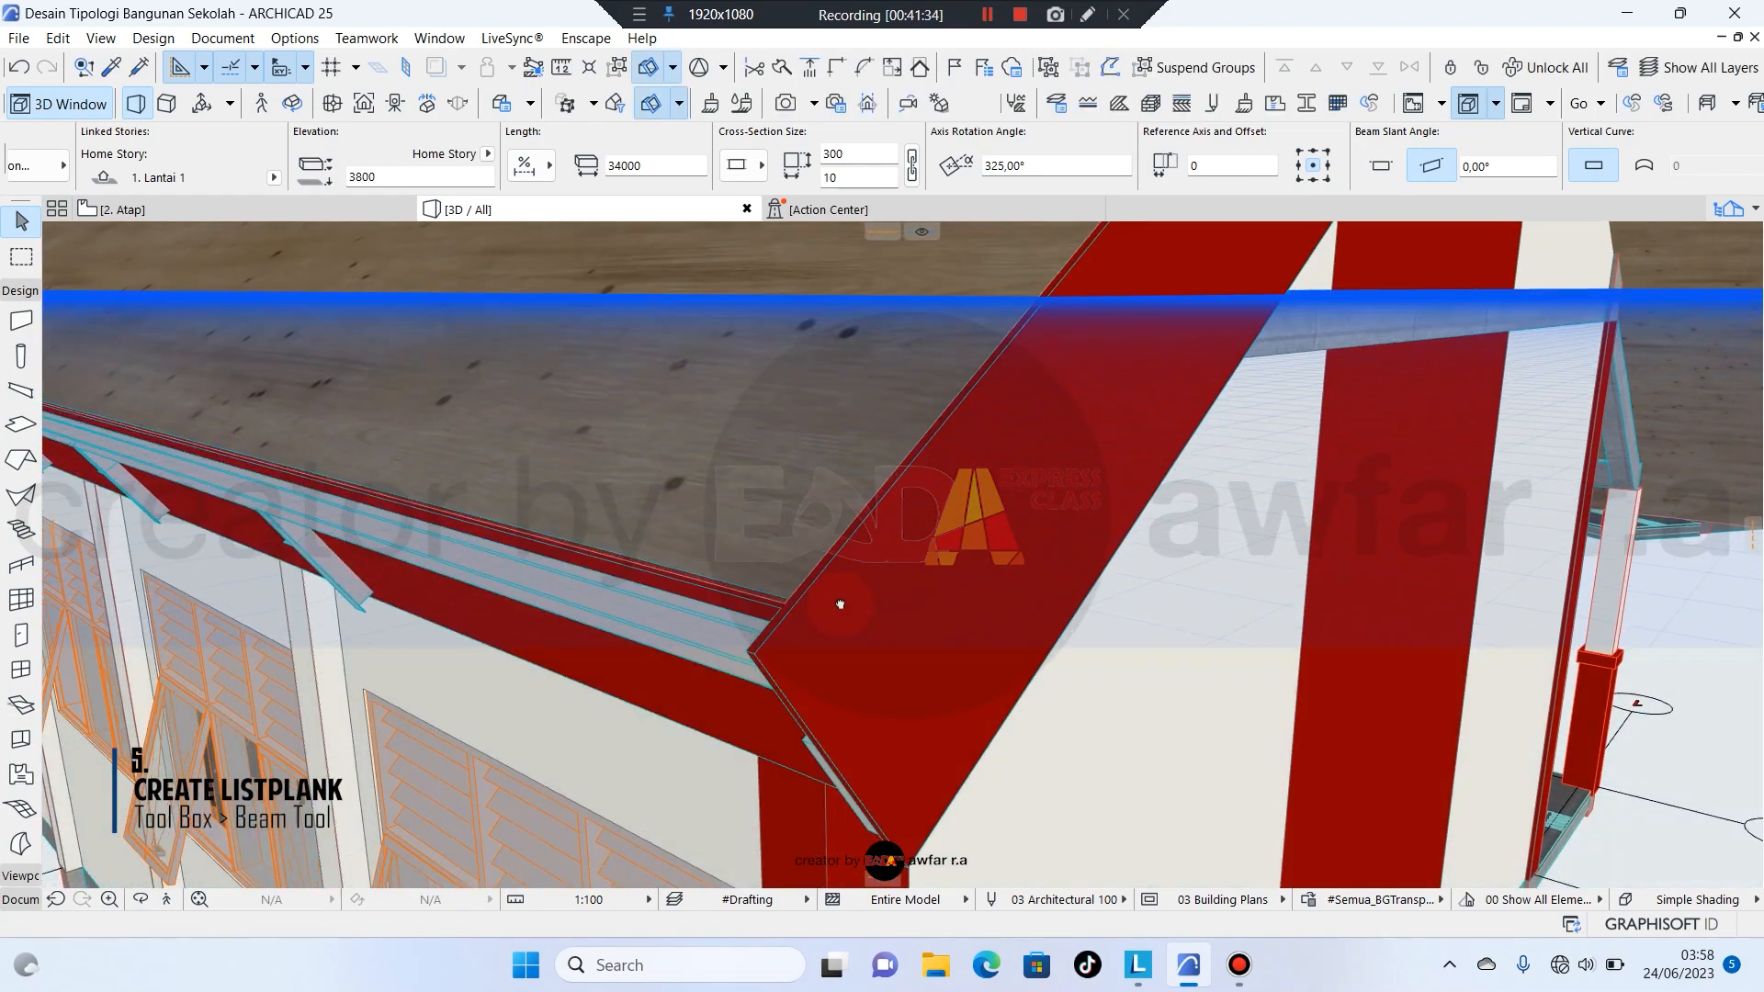
scroll(1397, 650, "up", 5)
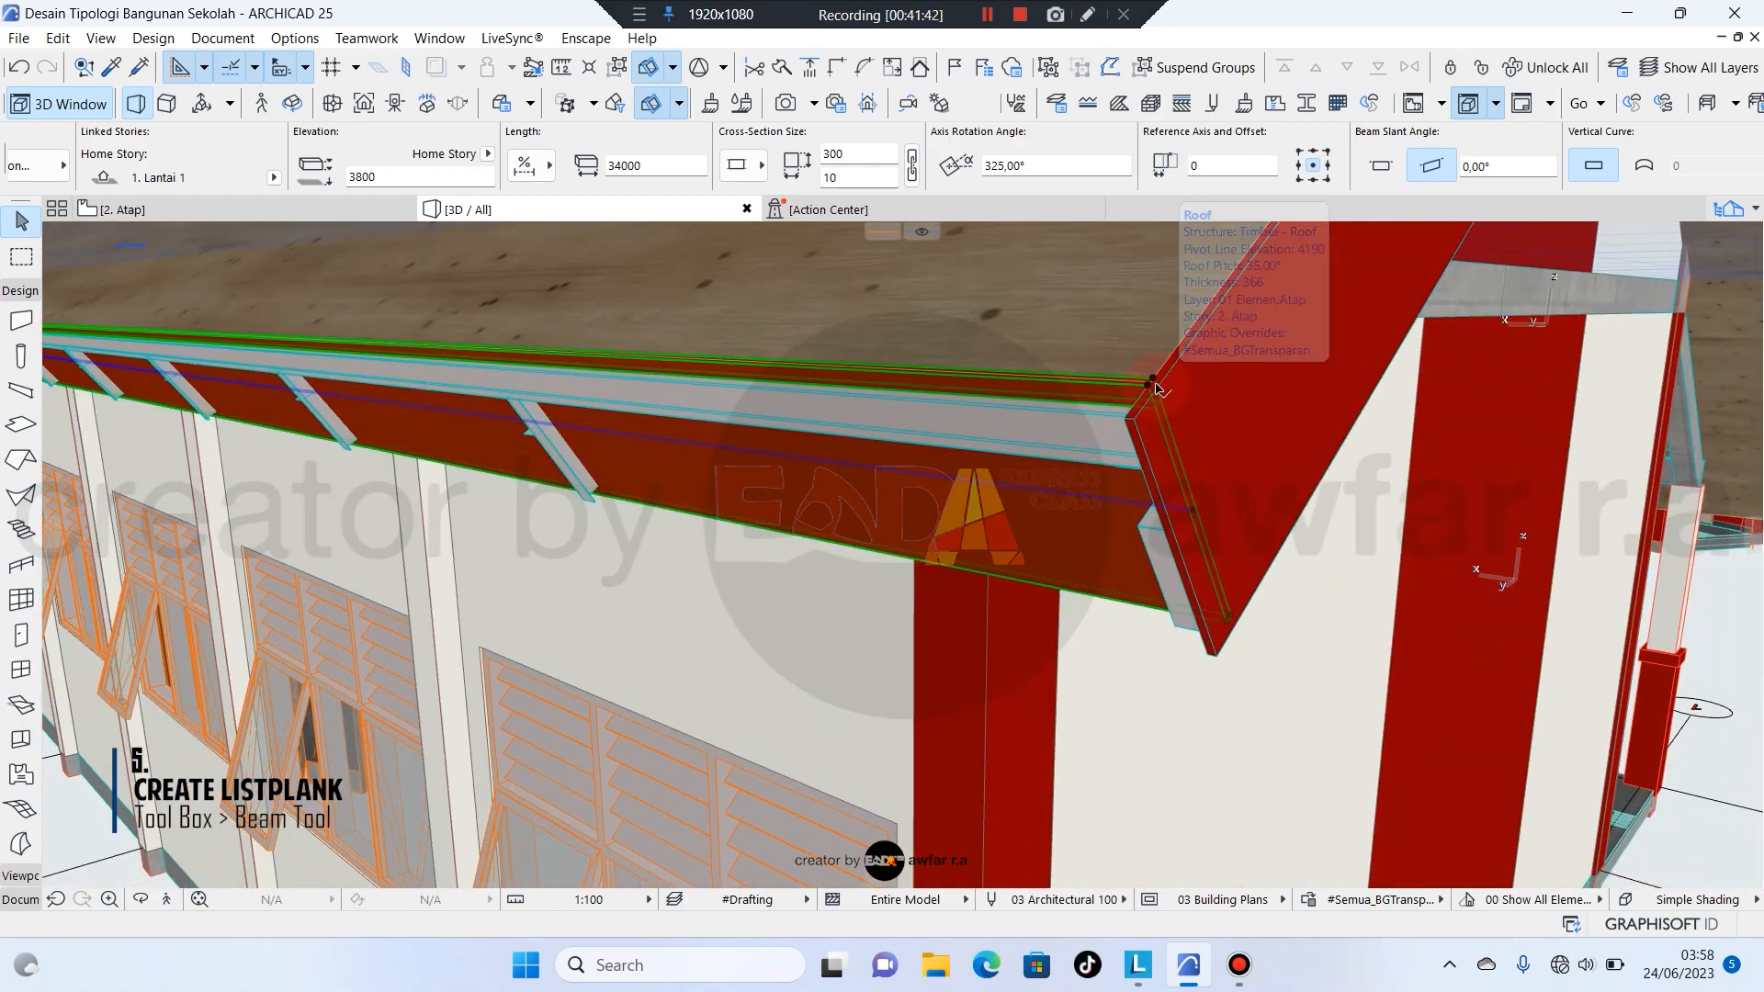
left_click(1148, 407)
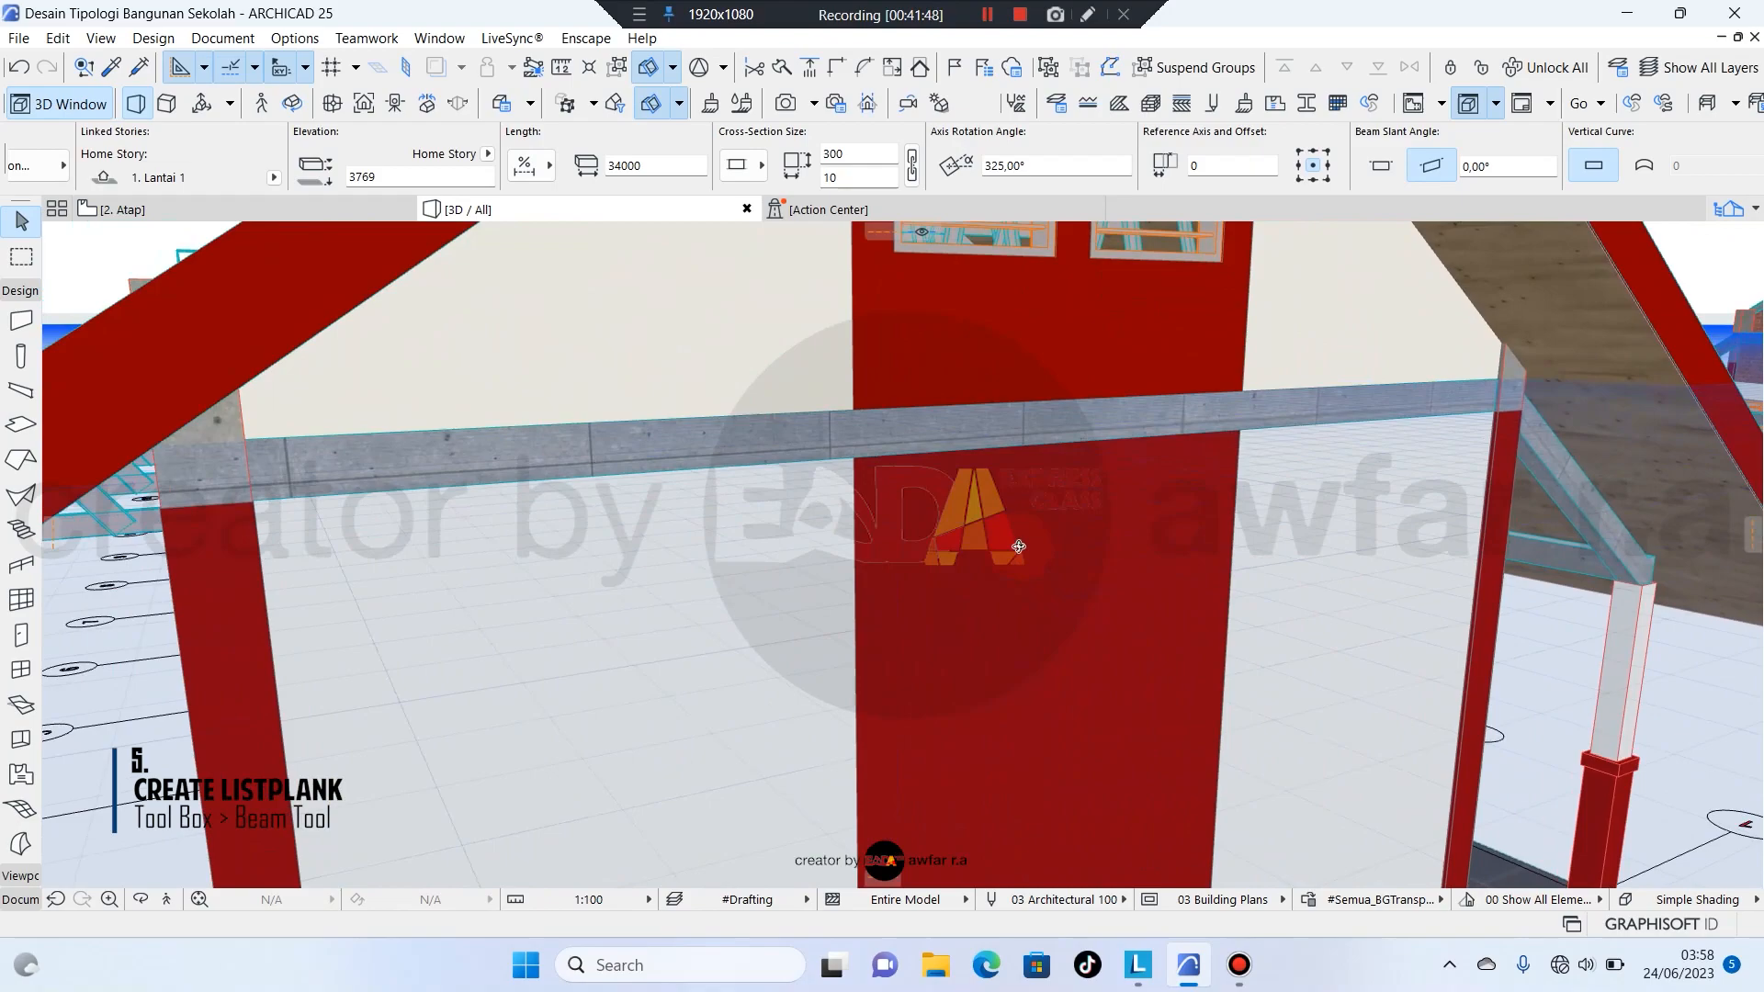
Try to mirror a copy of the window-side eave beam about a vertical axis at the gable ridge, and clear the selection.
middle_click_drag(1019, 547, 815, 477, "shift")
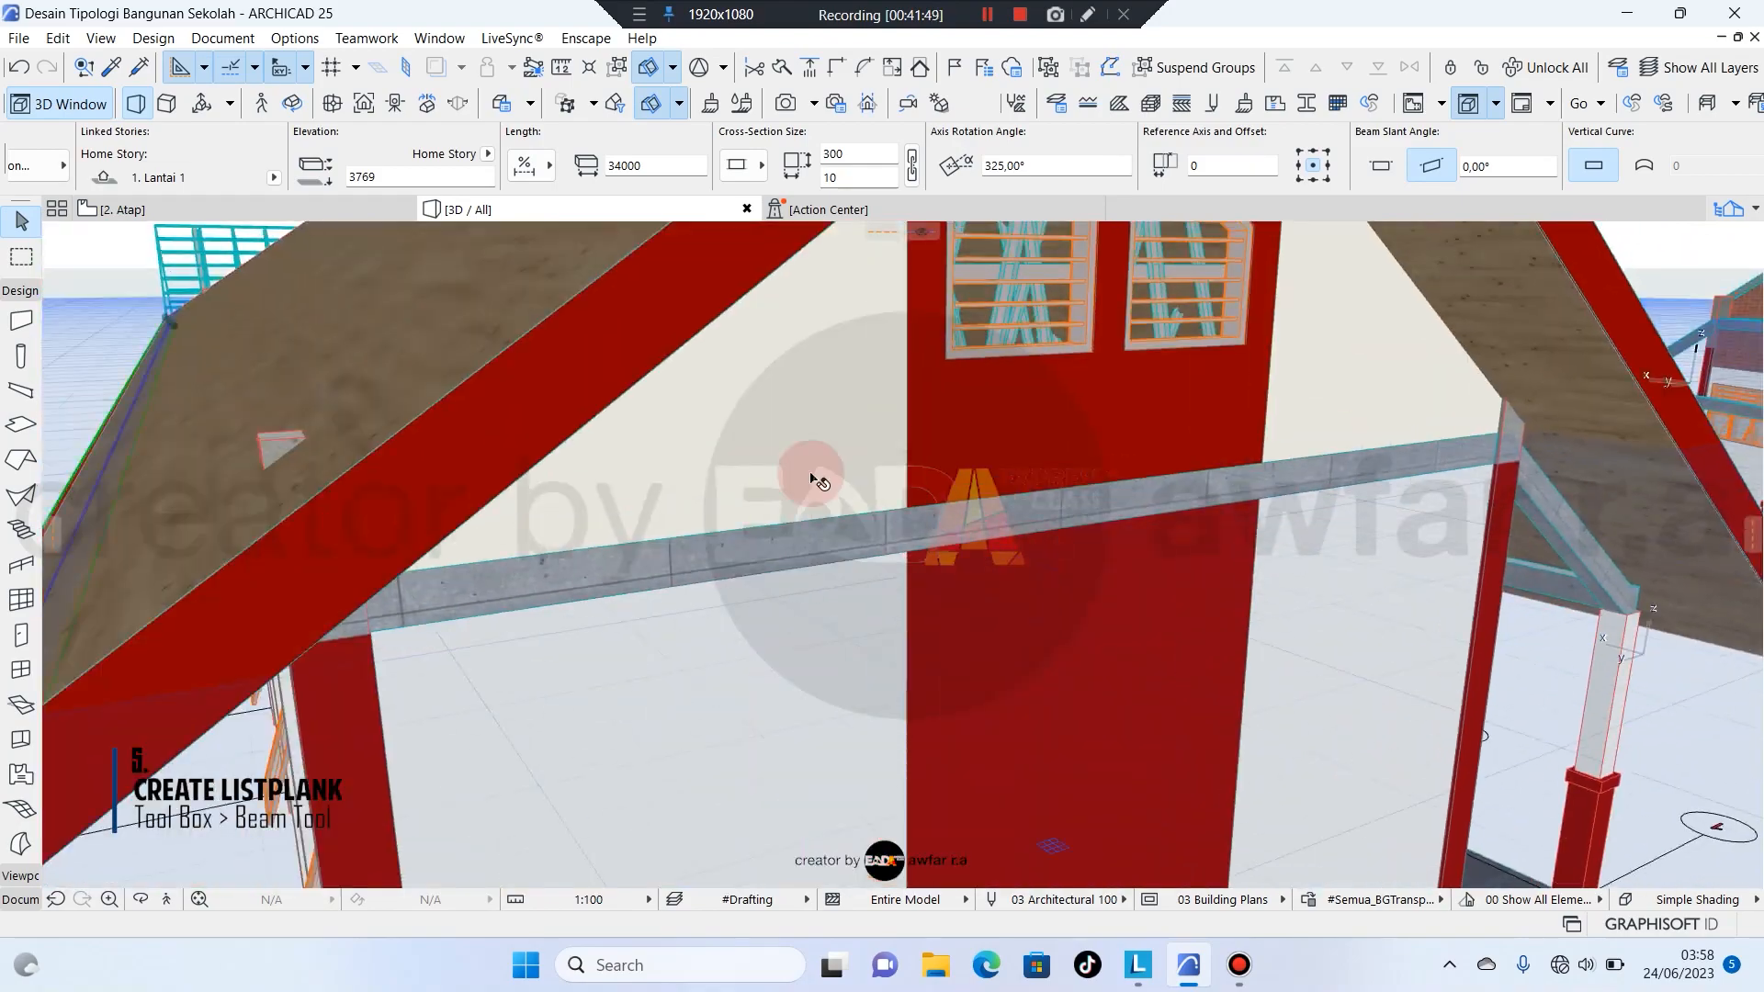
scroll(778, 478, "down", 4)
scroll(349, 614, "up", 4)
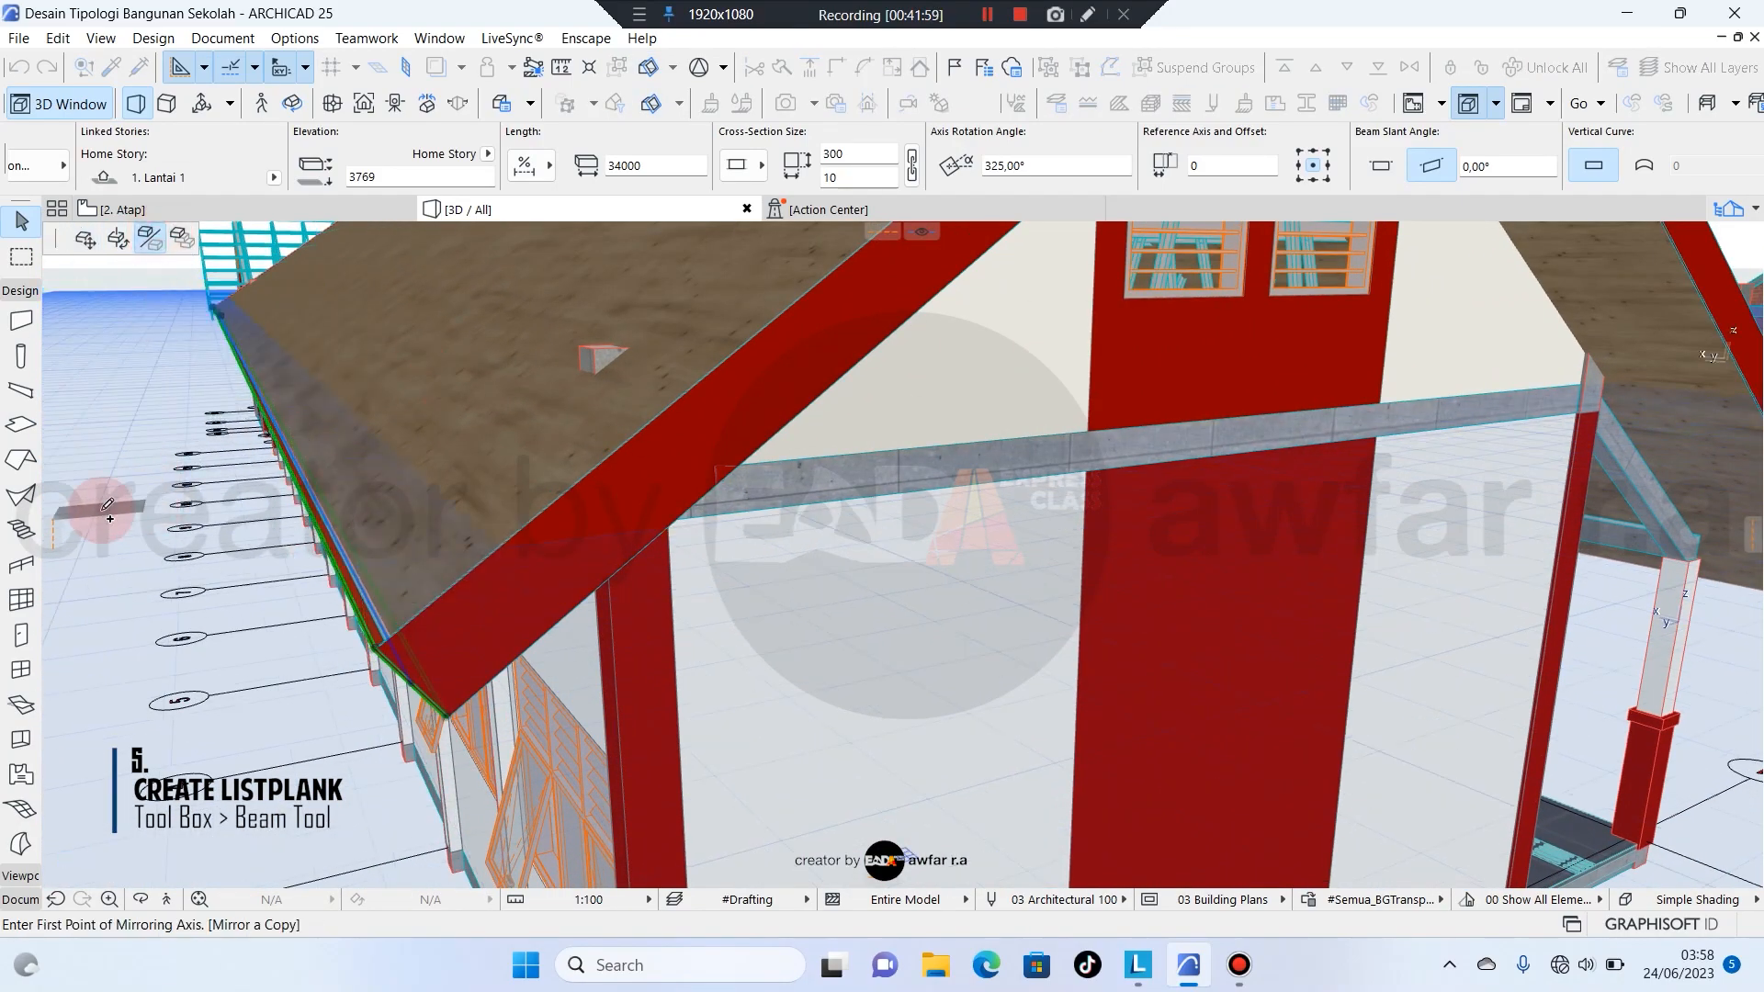
scroll(108, 509, "down", 5)
scroll(538, 441, "up", 5)
scroll(540, 451, "down", 1)
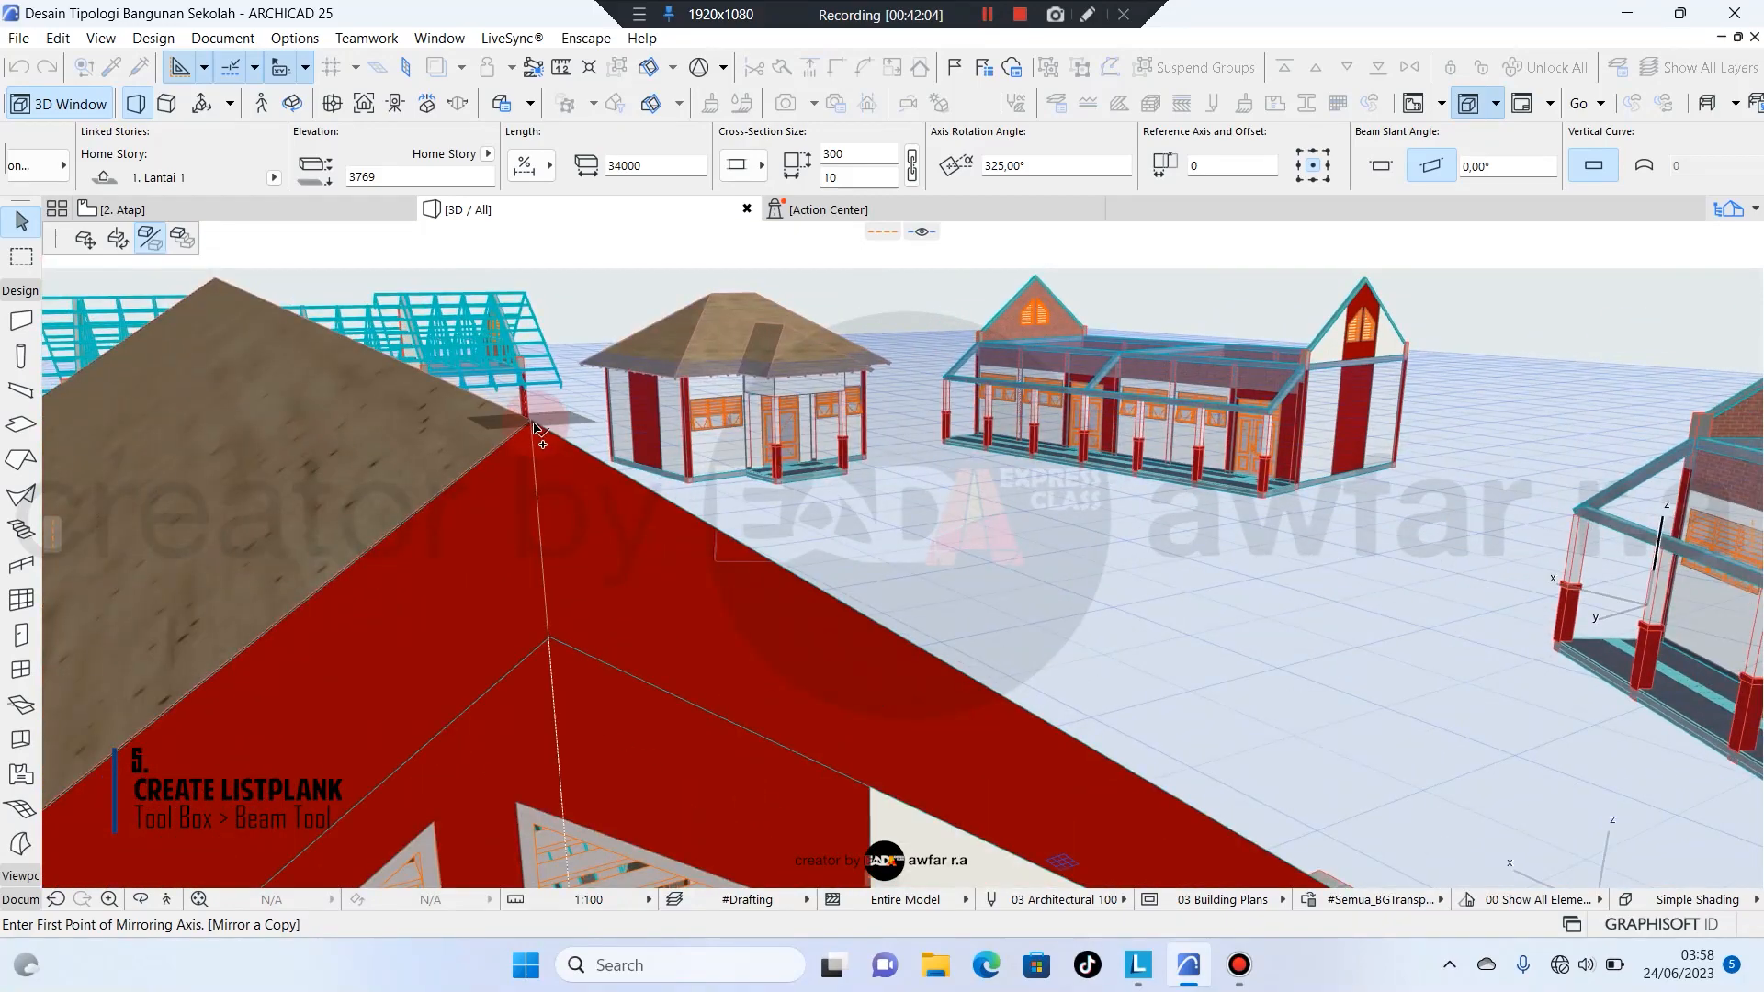
middle_click_drag(540, 440, 747, 596, "shift")
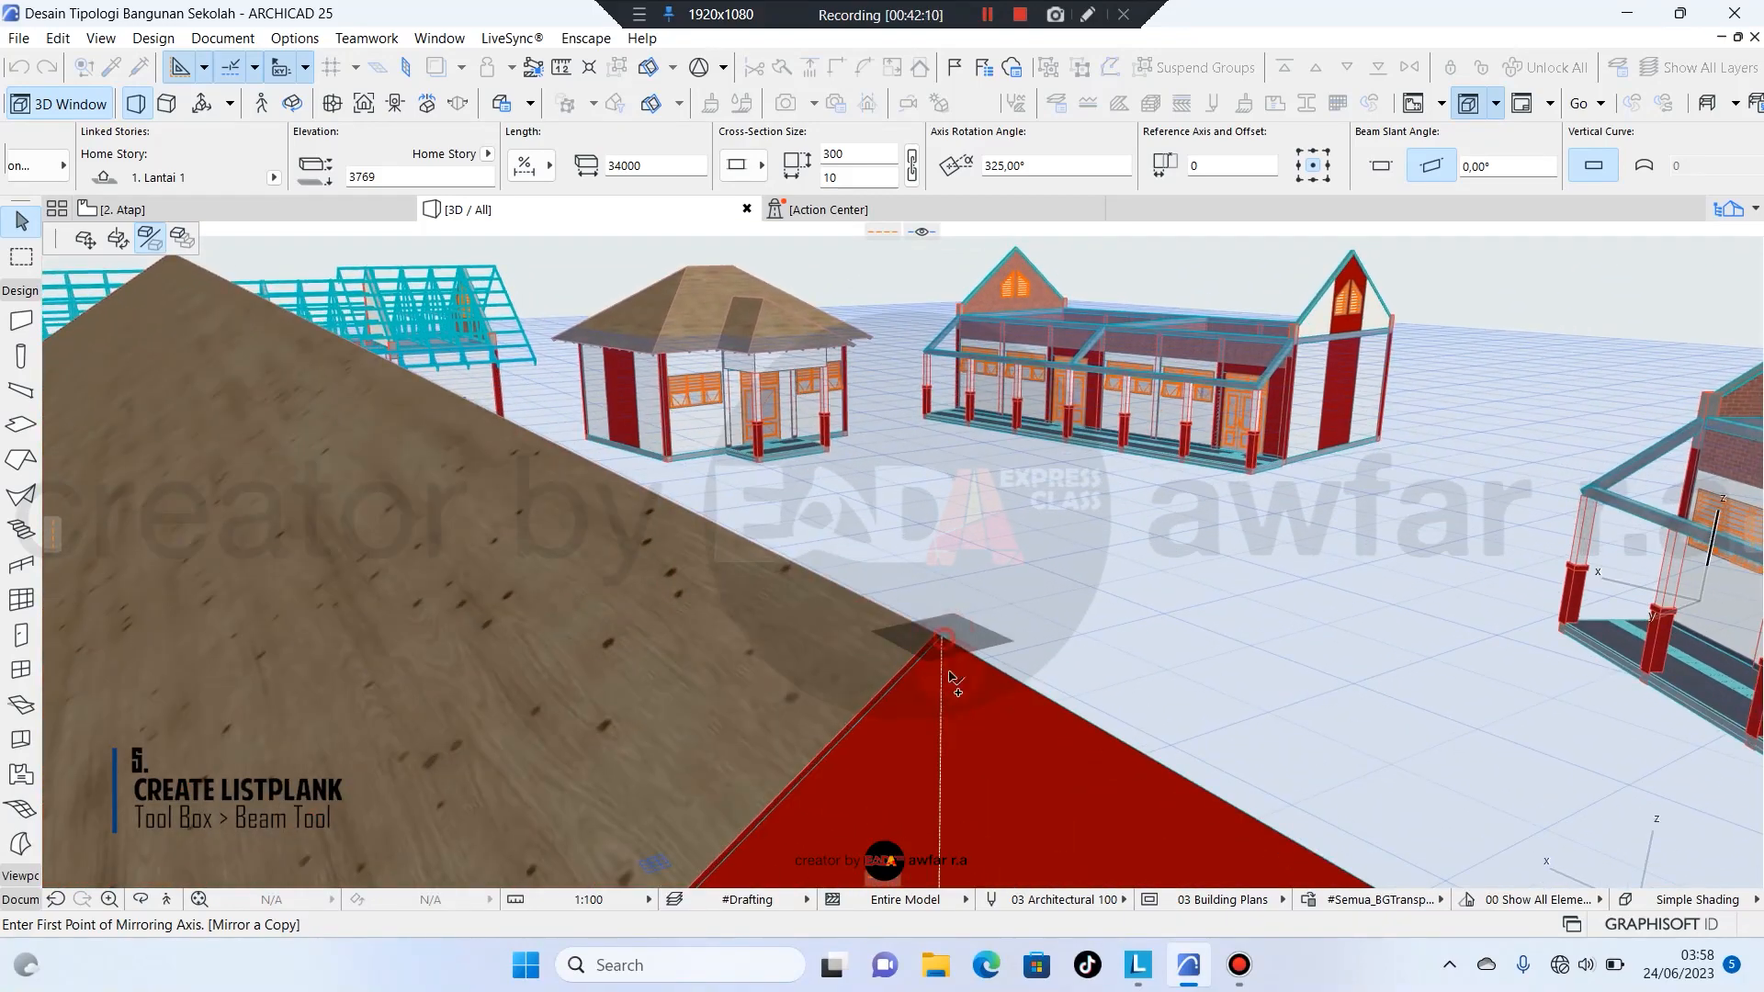
left_click(942, 637)
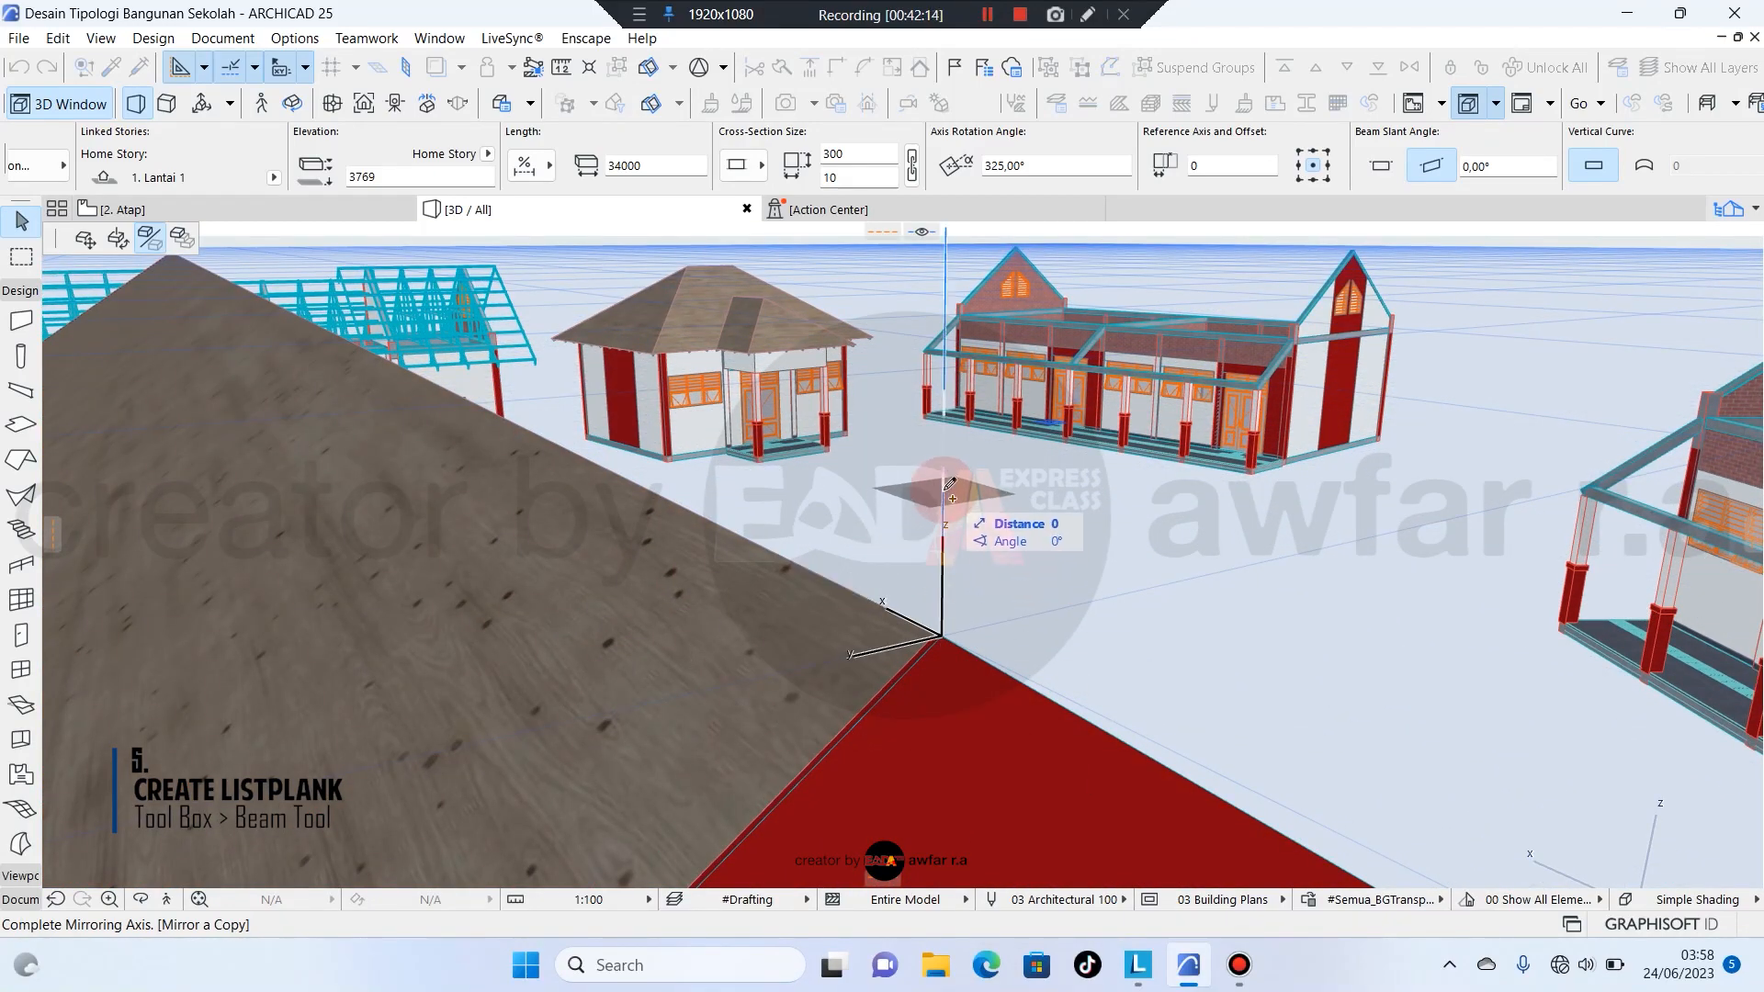
left_click(947, 464)
scroll(947, 464, "down", 7)
scroll(680, 677, "up", 5)
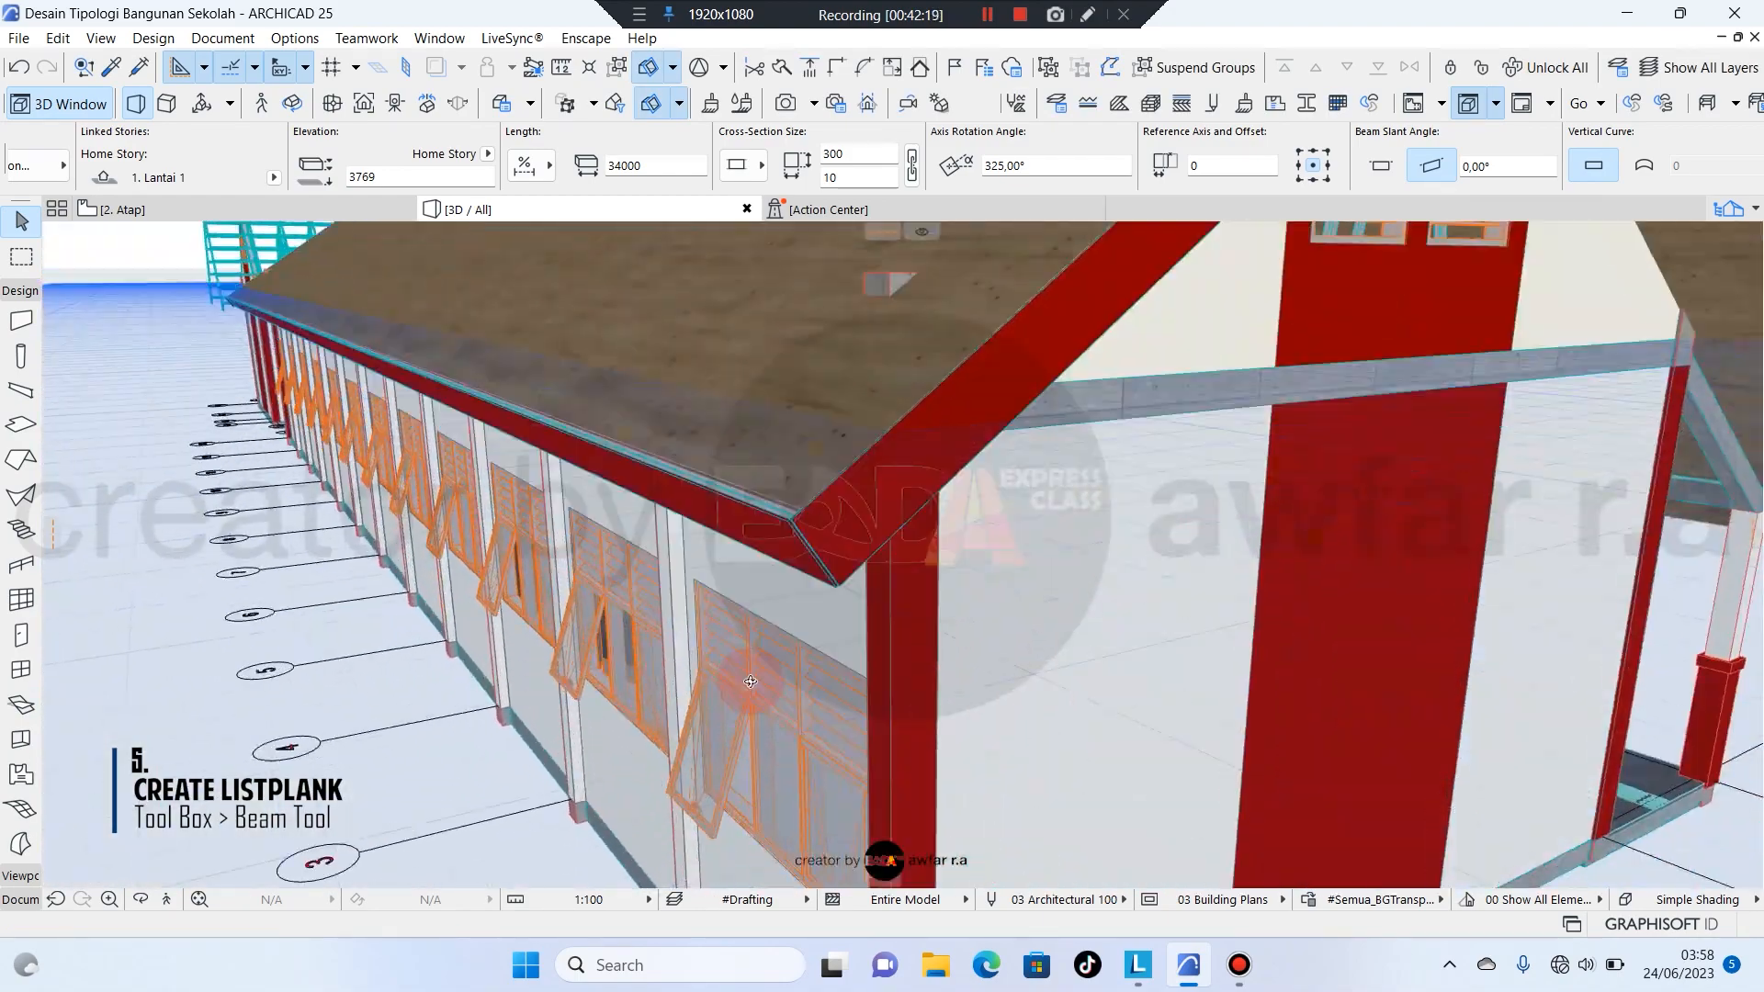
mouse_move(748, 687)
middle_mouse_down("shift")
mouse_move(777, 460)
mouse_move(746, 446)
mouse_move(460, 552)
mouse_move(724, 320)
mouse_move(984, 760)
mouse_move(658, 709)
mouse_move(741, 657)
middle_mouse_up("shift")
key("Escape")
Draw a listplank beam with the window-side eave beam's settings along the veranda-side eave, from one roof corner to the other.
left_click(815, 417, "alt")
left_click(767, 639)
scroll(671, 611, "down", 9)
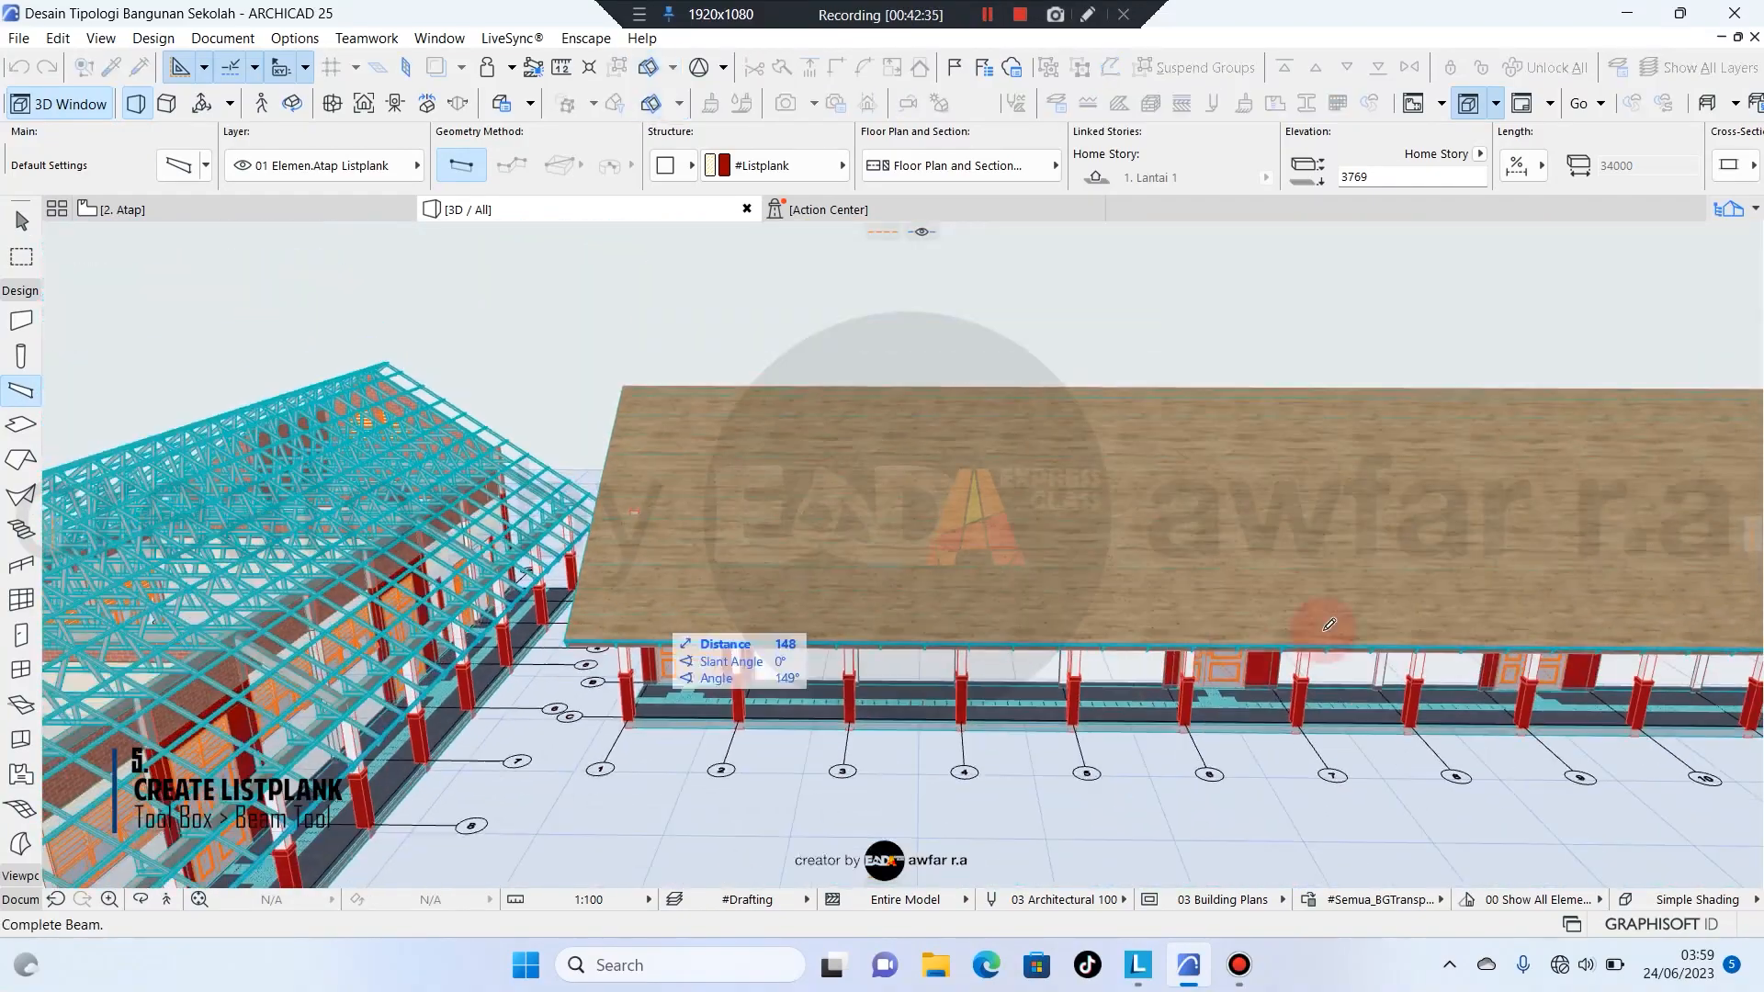
middle_click_drag(1331, 622, 588, 625)
scroll(1186, 634, "up", 4)
scroll(1197, 622, "up", 3)
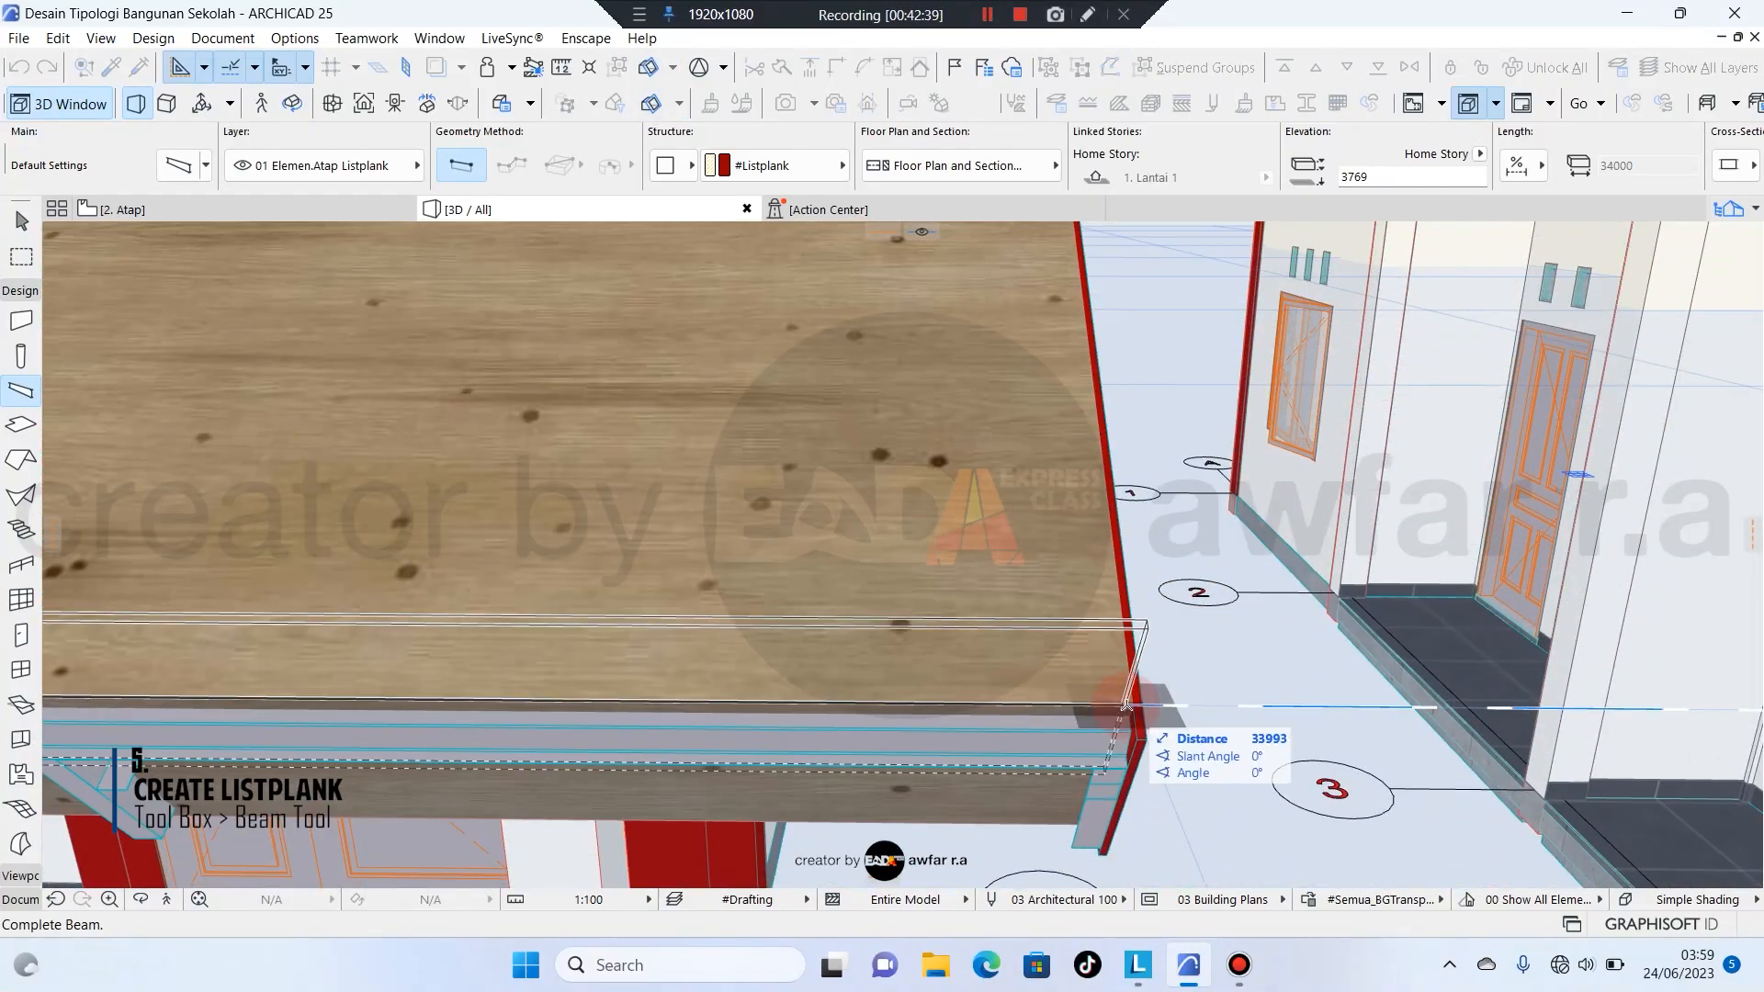
left_click(1155, 676)
key("Escape")
Try to move the veranda-side eave beam from its end corner onto the gable listplank's roof corner, and undo the move.
middle_click_drag(1155, 676, 849, 733, "shift")
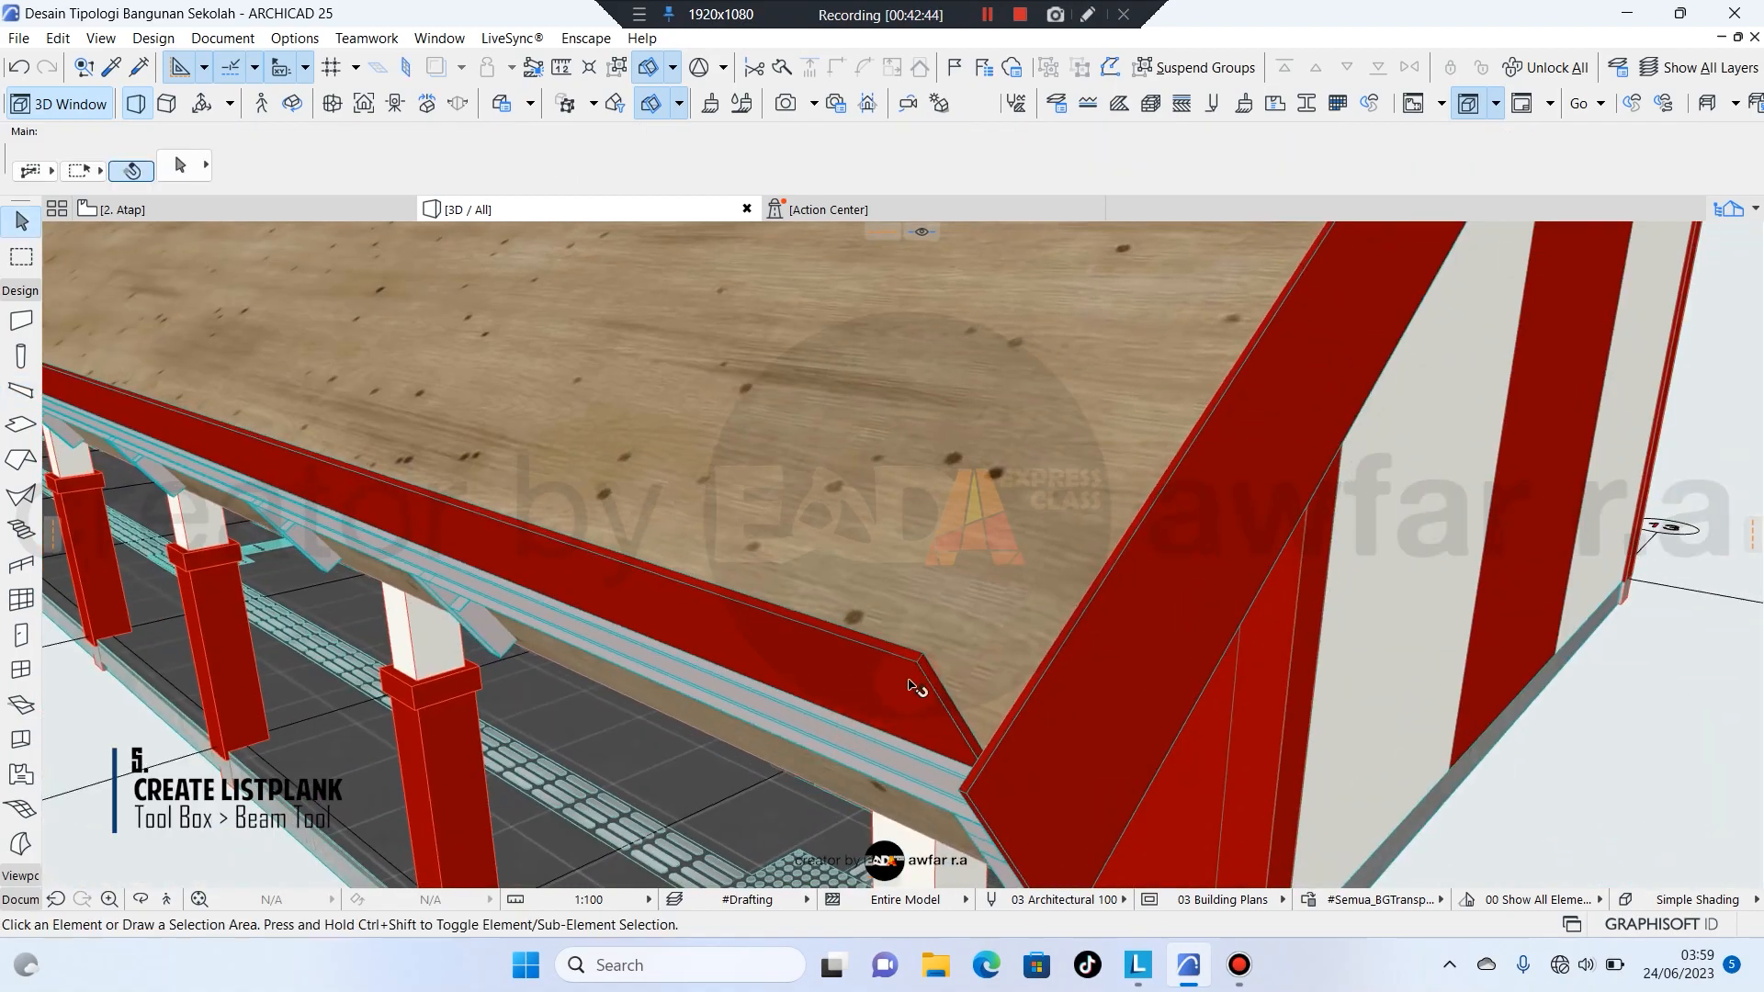
left_click(922, 689)
left_click(924, 655)
left_click(1026, 793)
left_click(986, 717)
key("Escape")
middle_click_drag(989, 713, 882, 657, "shift")
key("ctrl+z")
Move the veranda-side eave beam by its end corner down to fit the roof corner beside the gable listplank, and deselect it.
left_click(1002, 548)
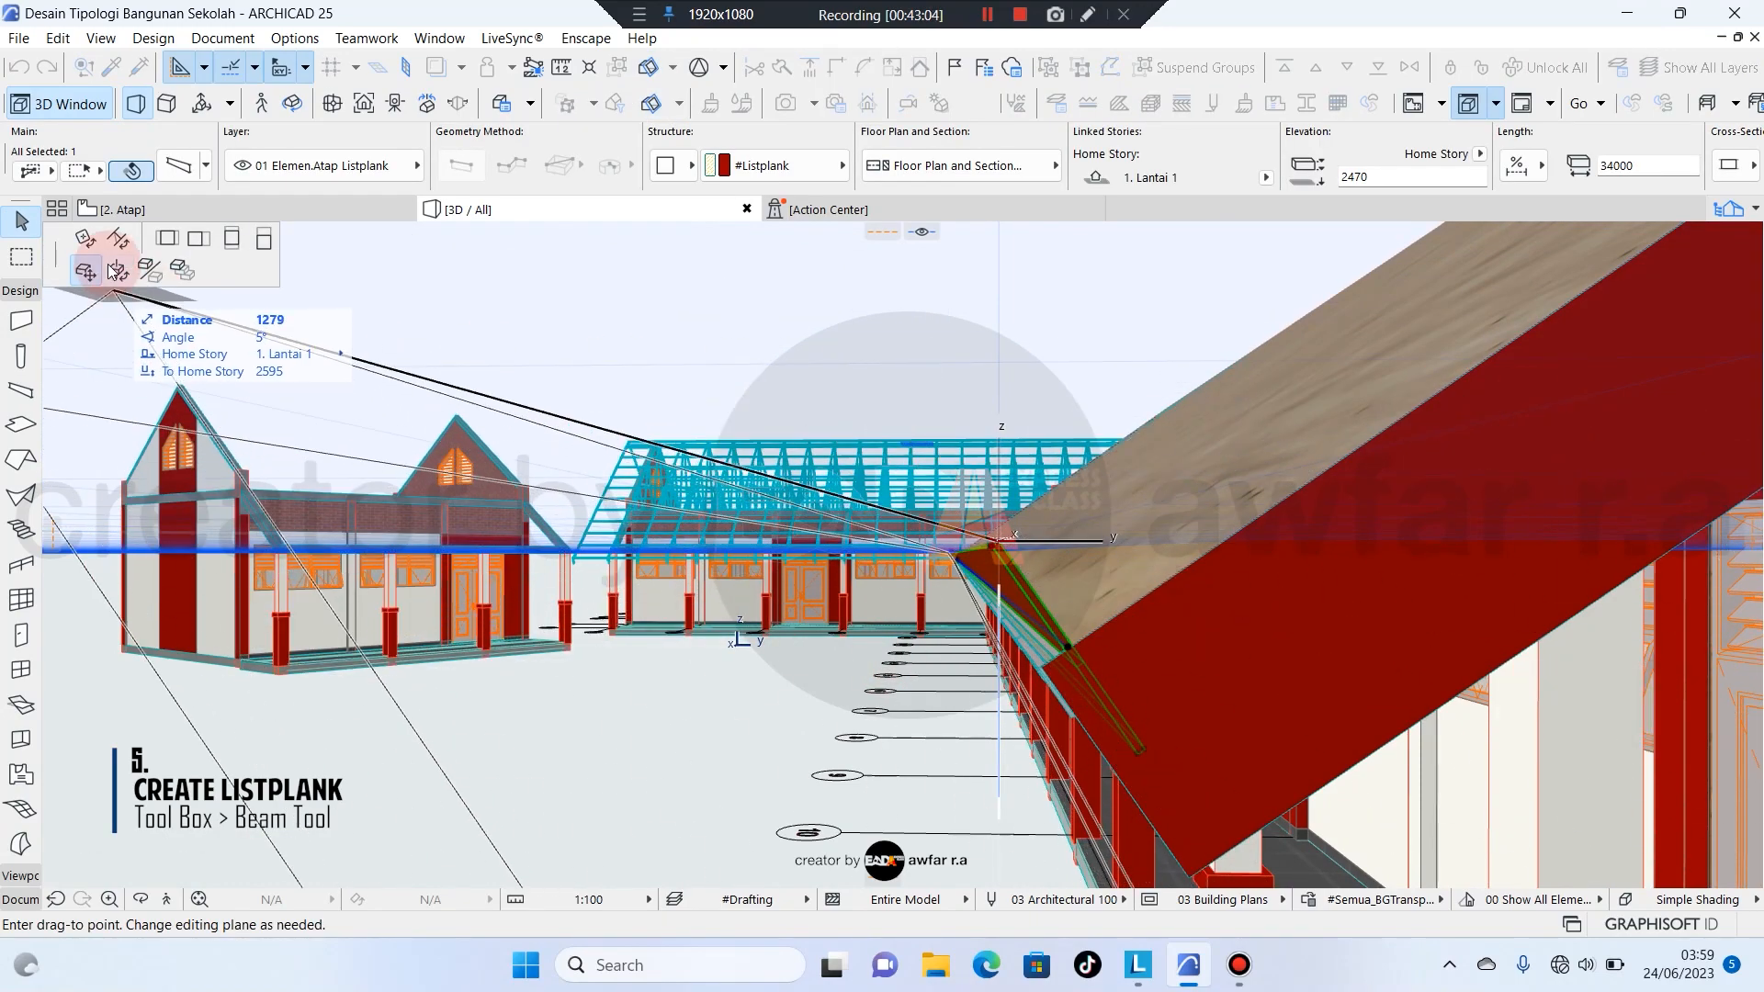
middle_click_drag(1020, 674, 1167, 694, "shift")
left_click(1367, 554)
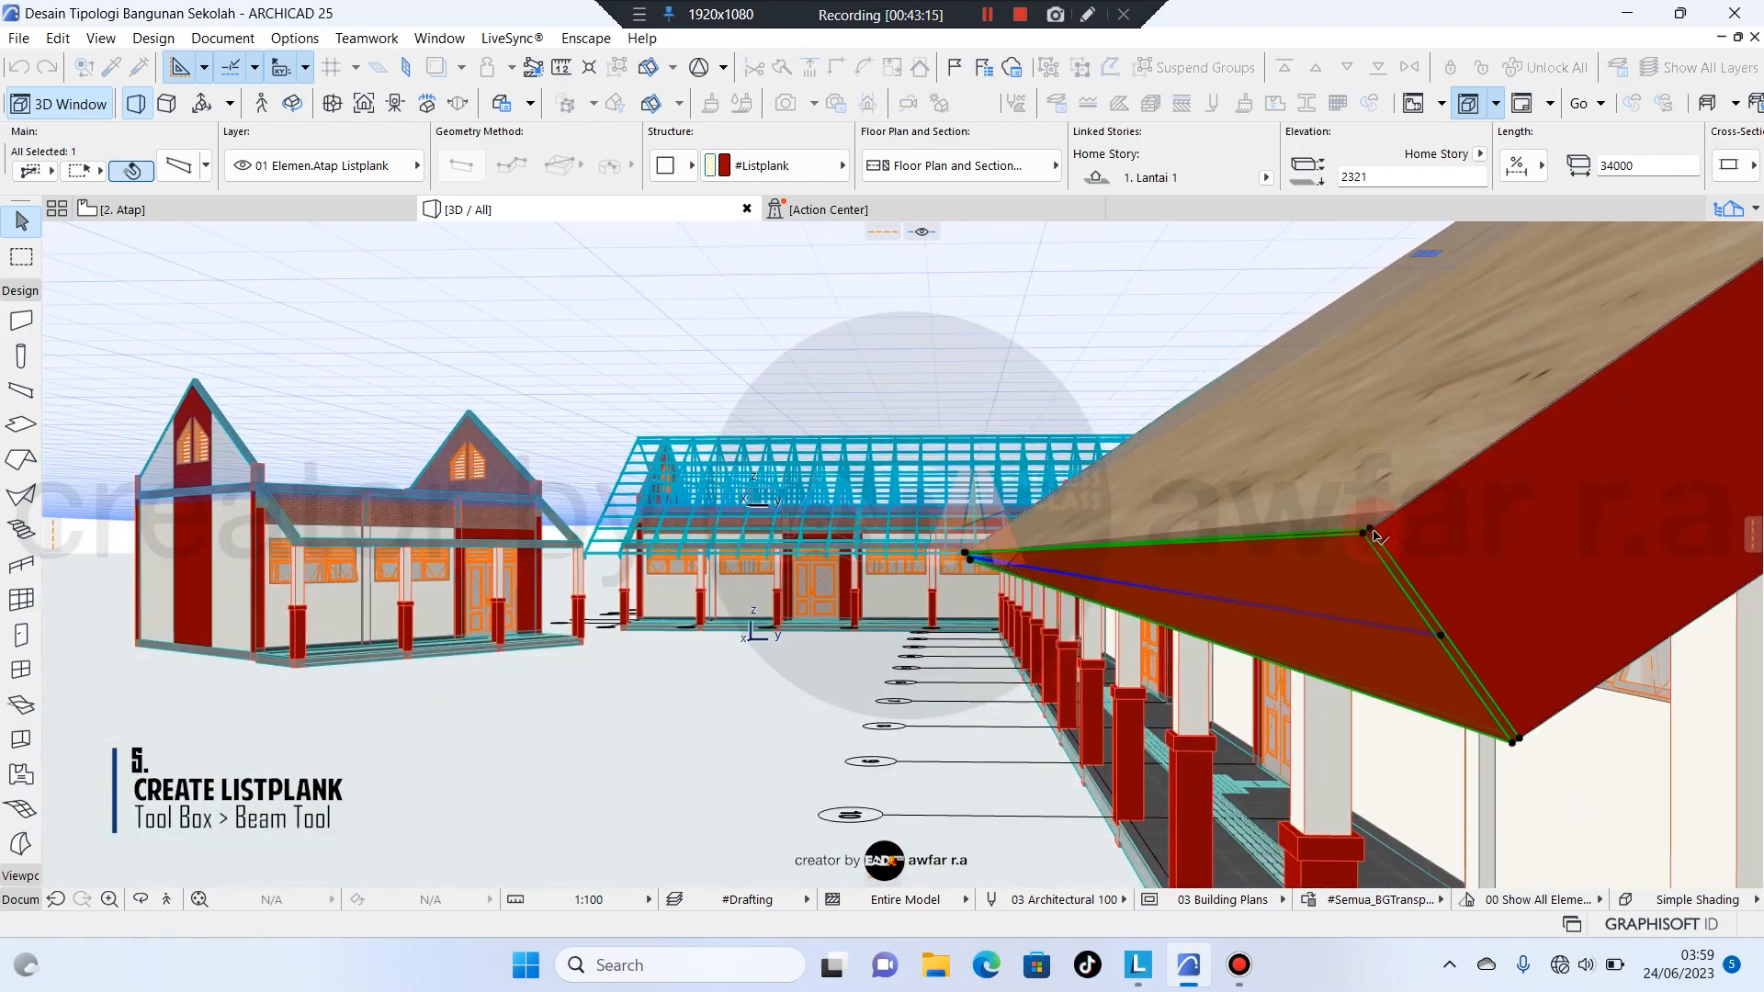
middle_click_drag(1370, 579, 1199, 596, "shift")
left_click(1160, 784)
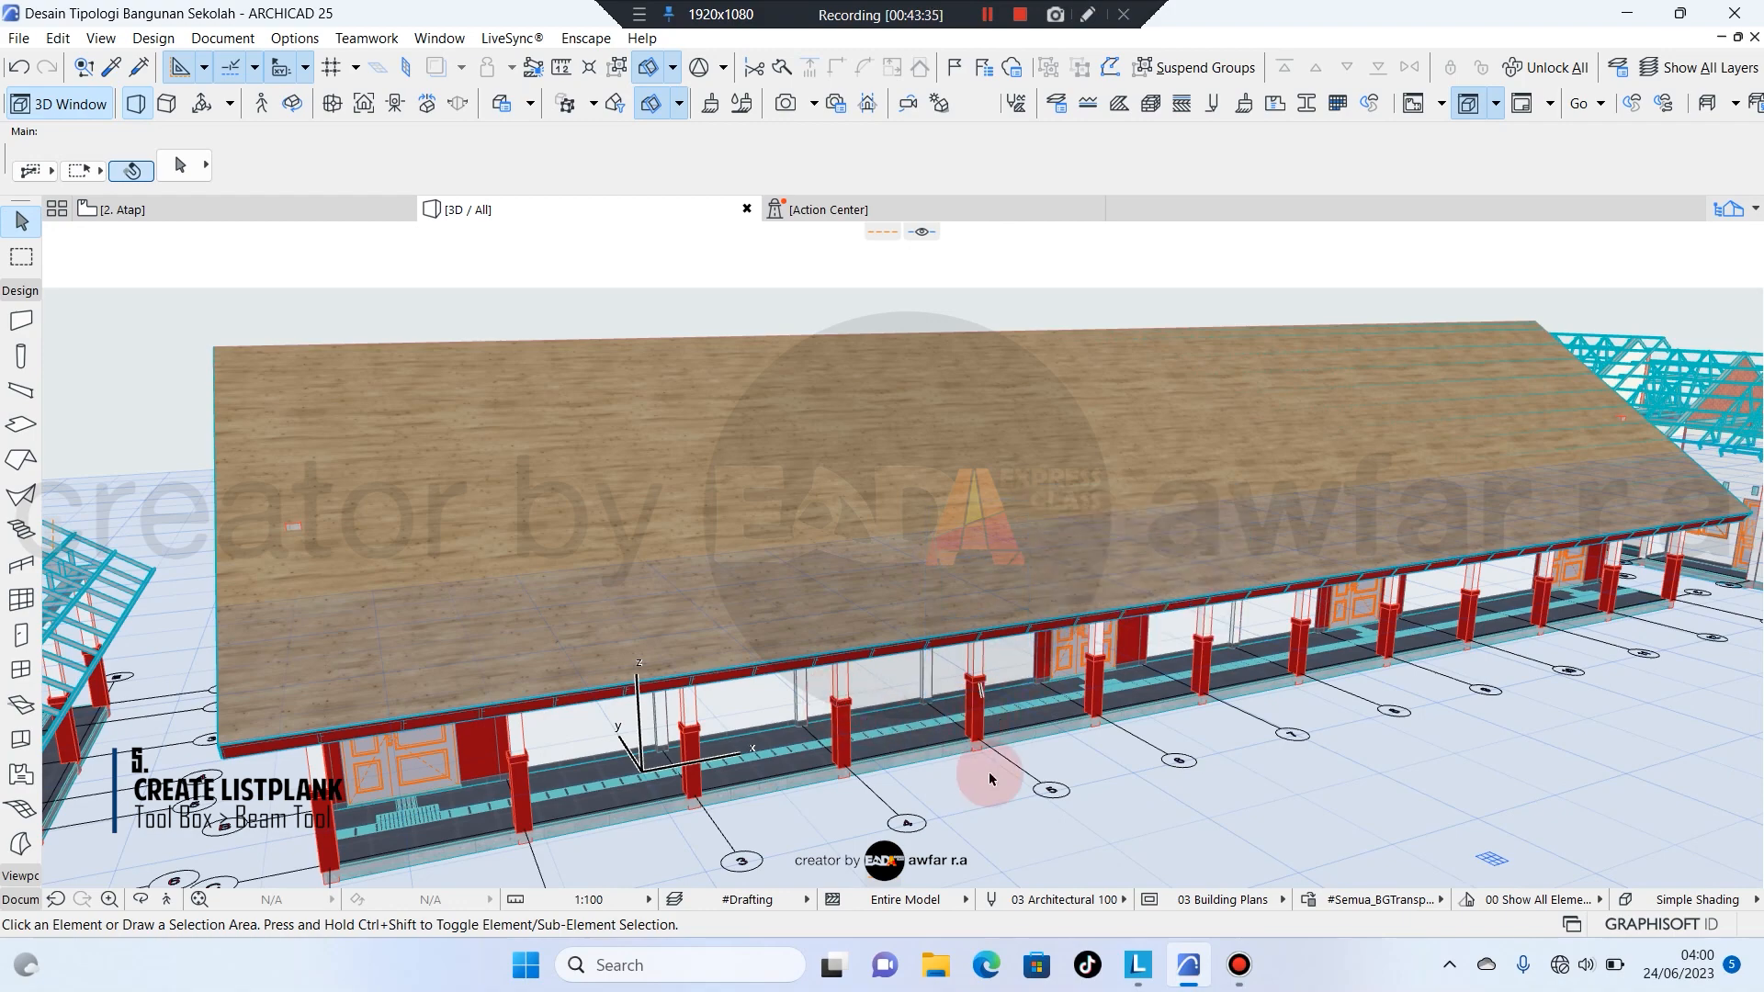
middle_click_drag(1009, 768, 1047, 725, "shift")
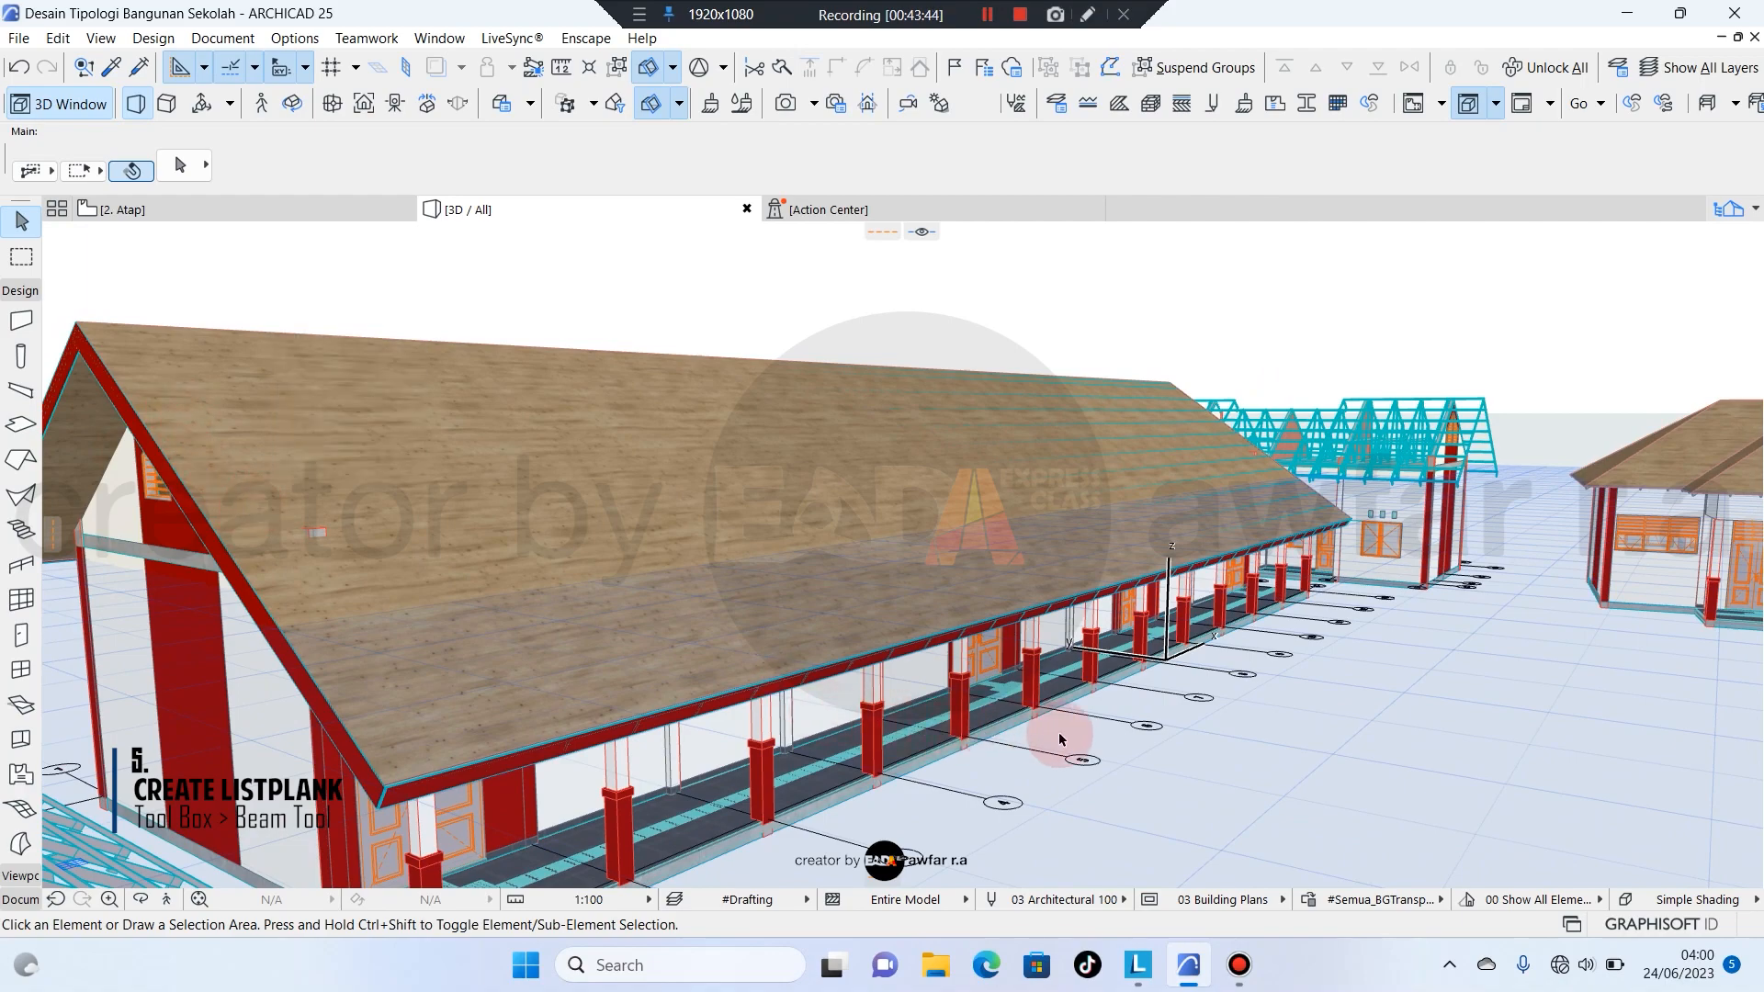
middle_click_drag(1062, 731, 821, 792, "shift")
scroll(821, 792, "up", 5)
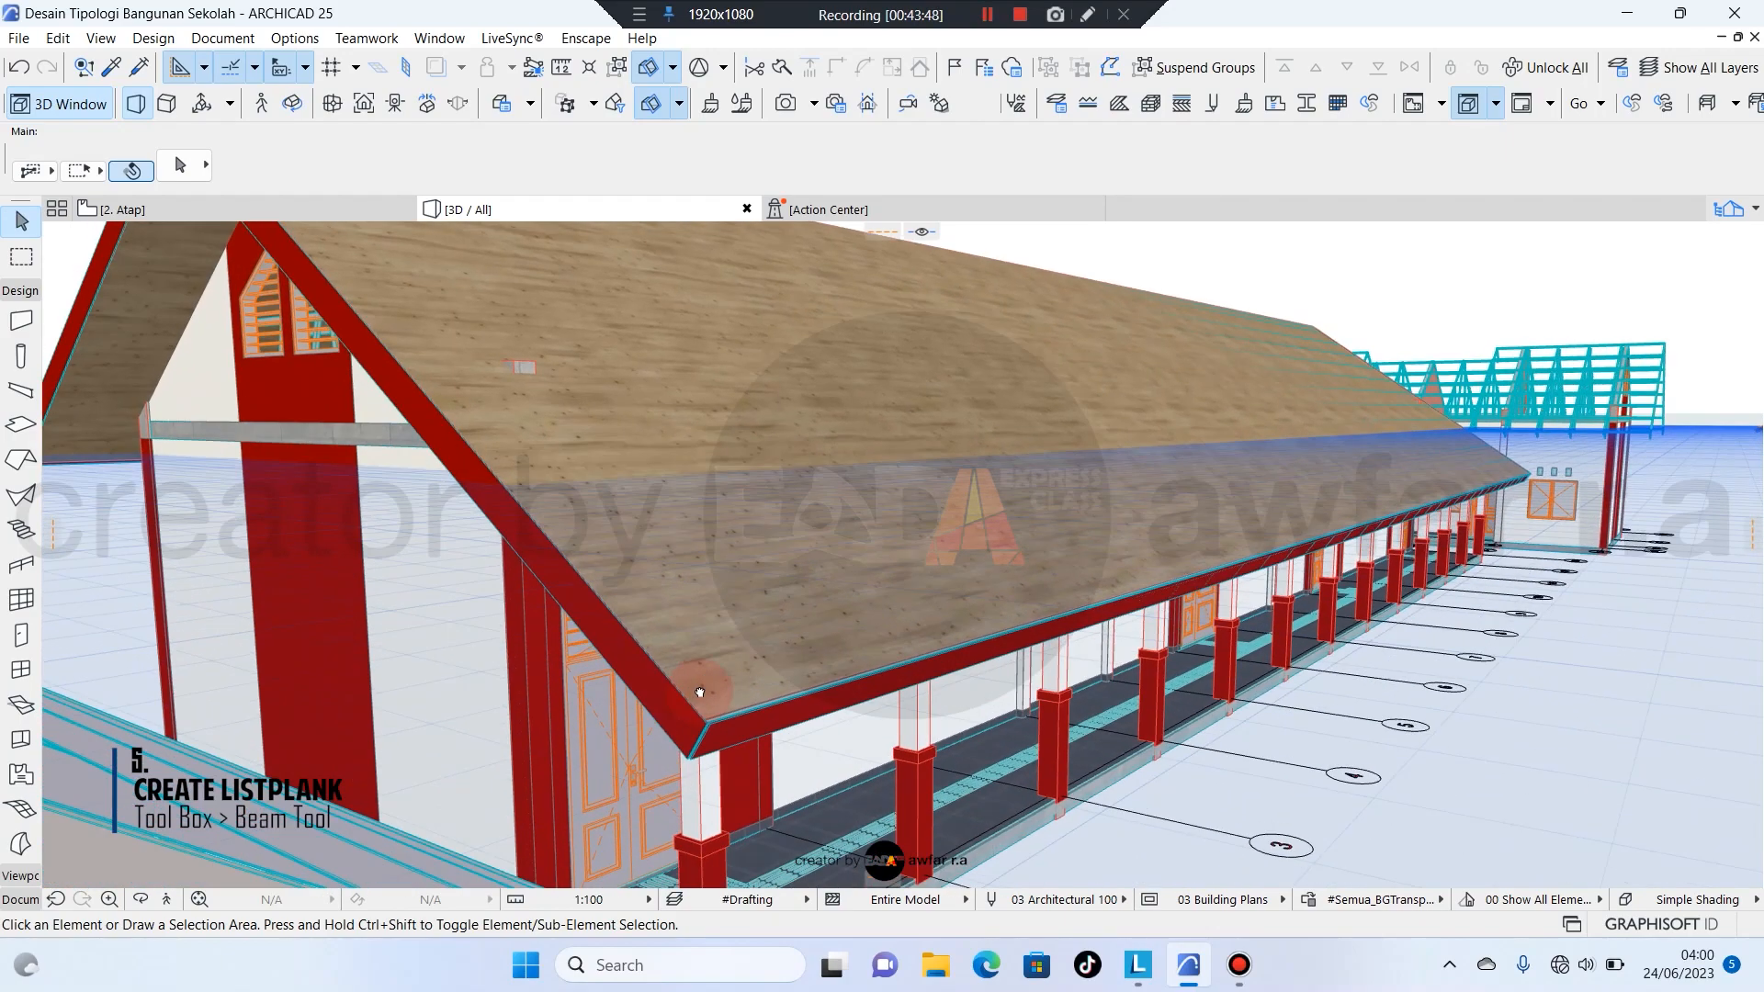
middle_click_drag(716, 738, 689, 676, "shift")
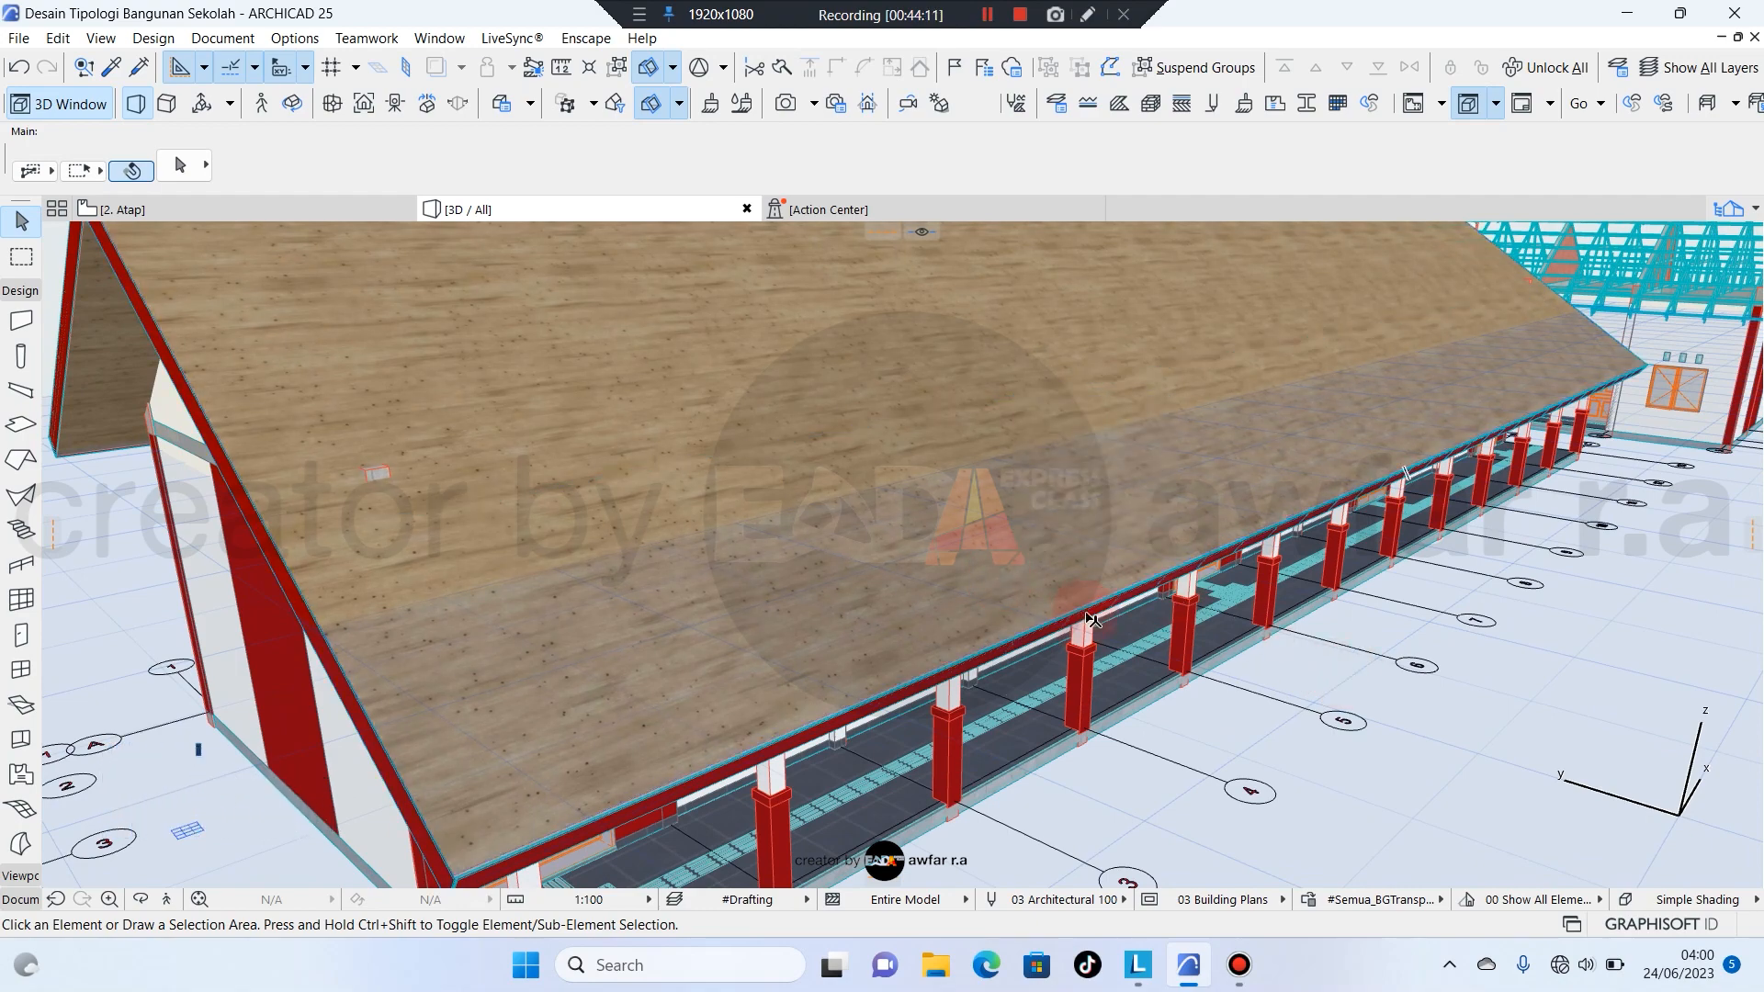
Examine the long building's roof in 3D and its layout on the 2. Atap floor plan.
scroll(1043, 638, "down", 1)
middle_click_drag(1044, 638, 855, 621)
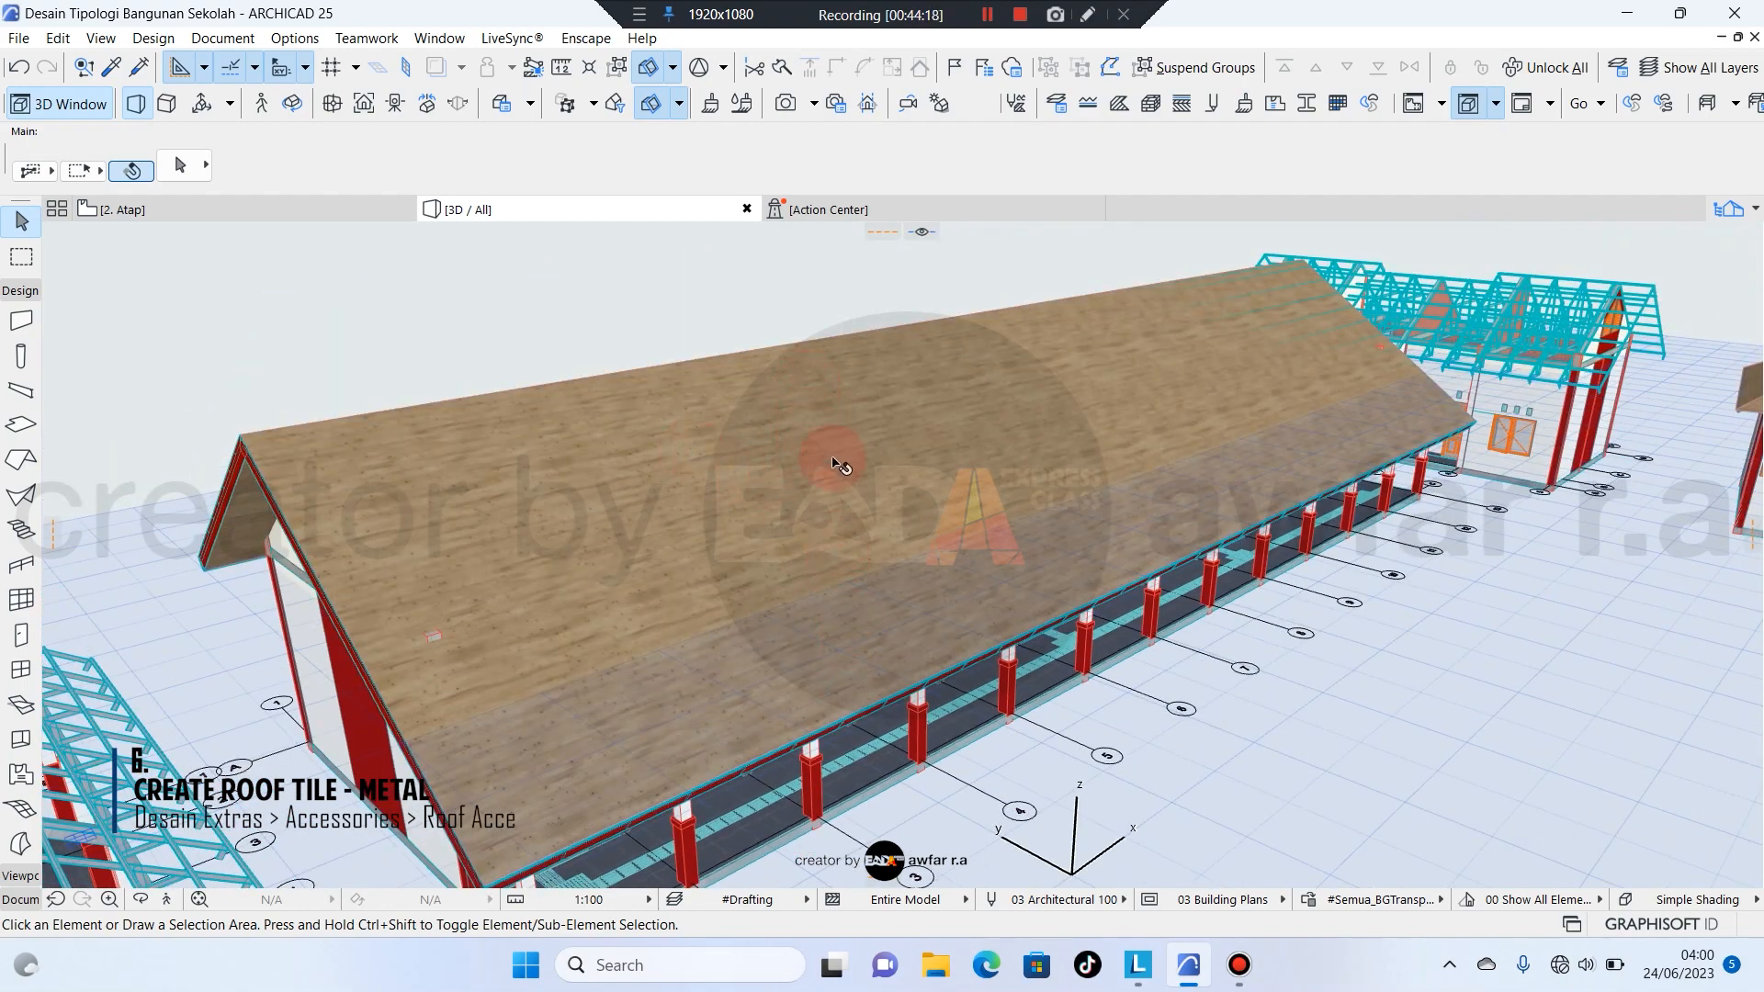
middle_click_drag(938, 481, 651, 497, "shift")
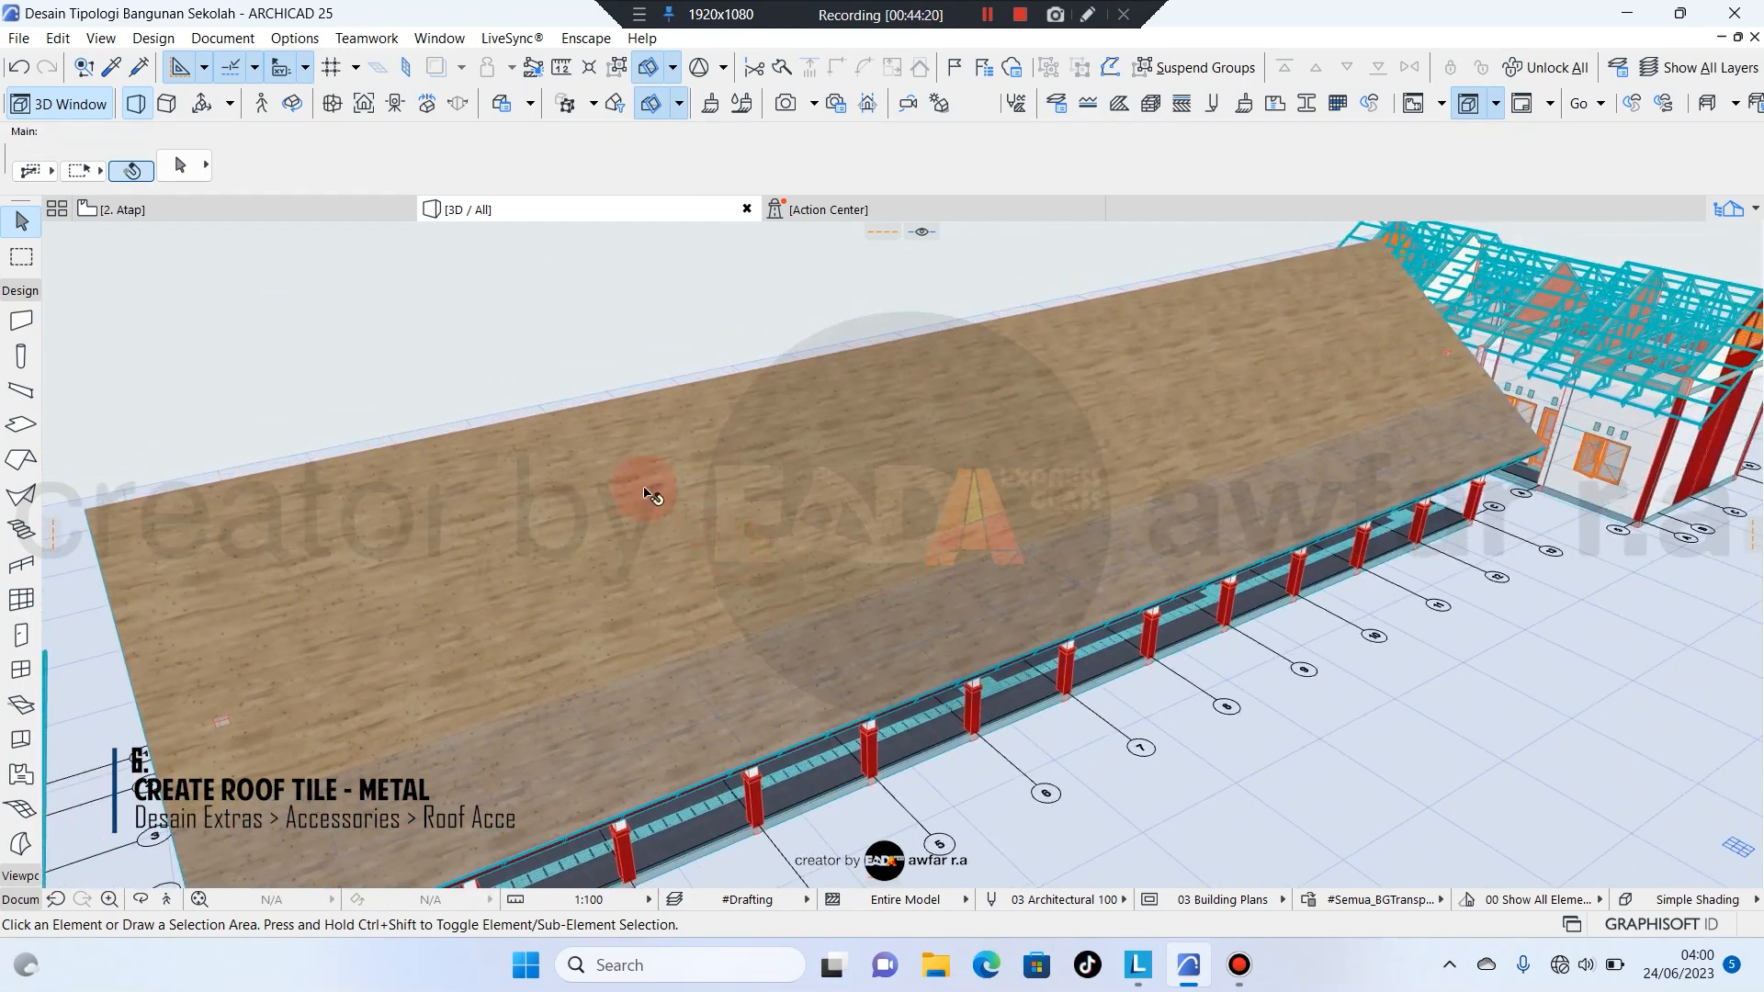
left_click(329, 212)
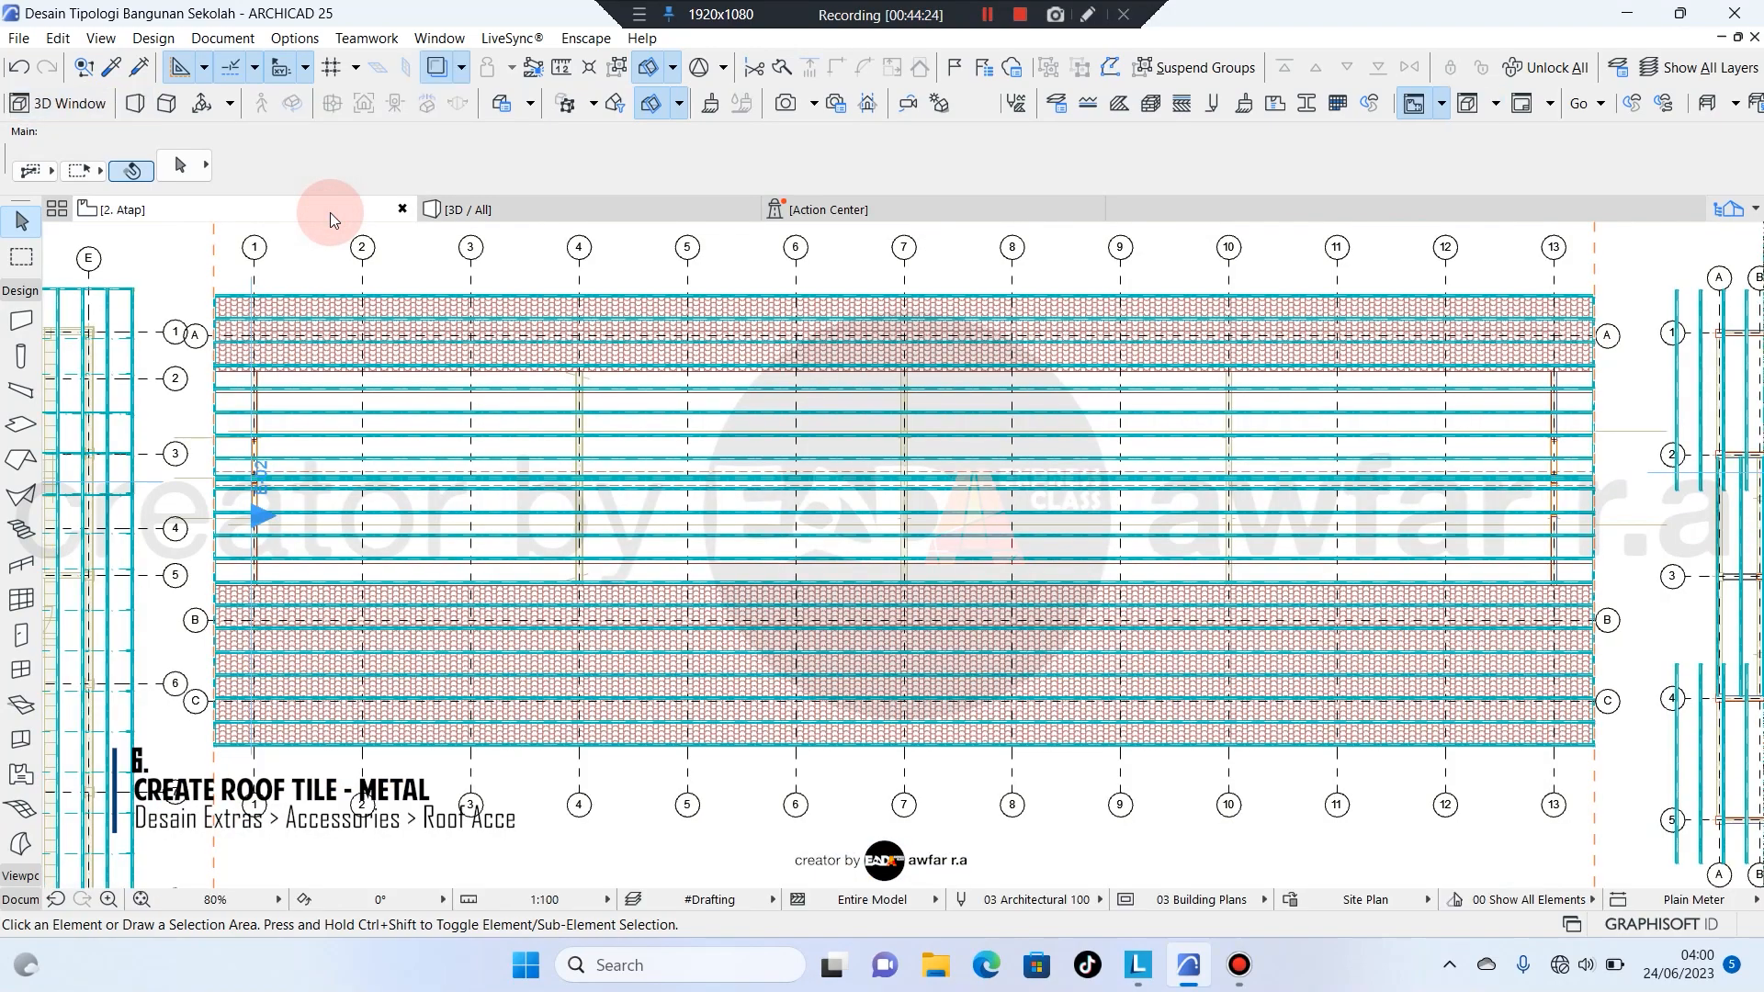
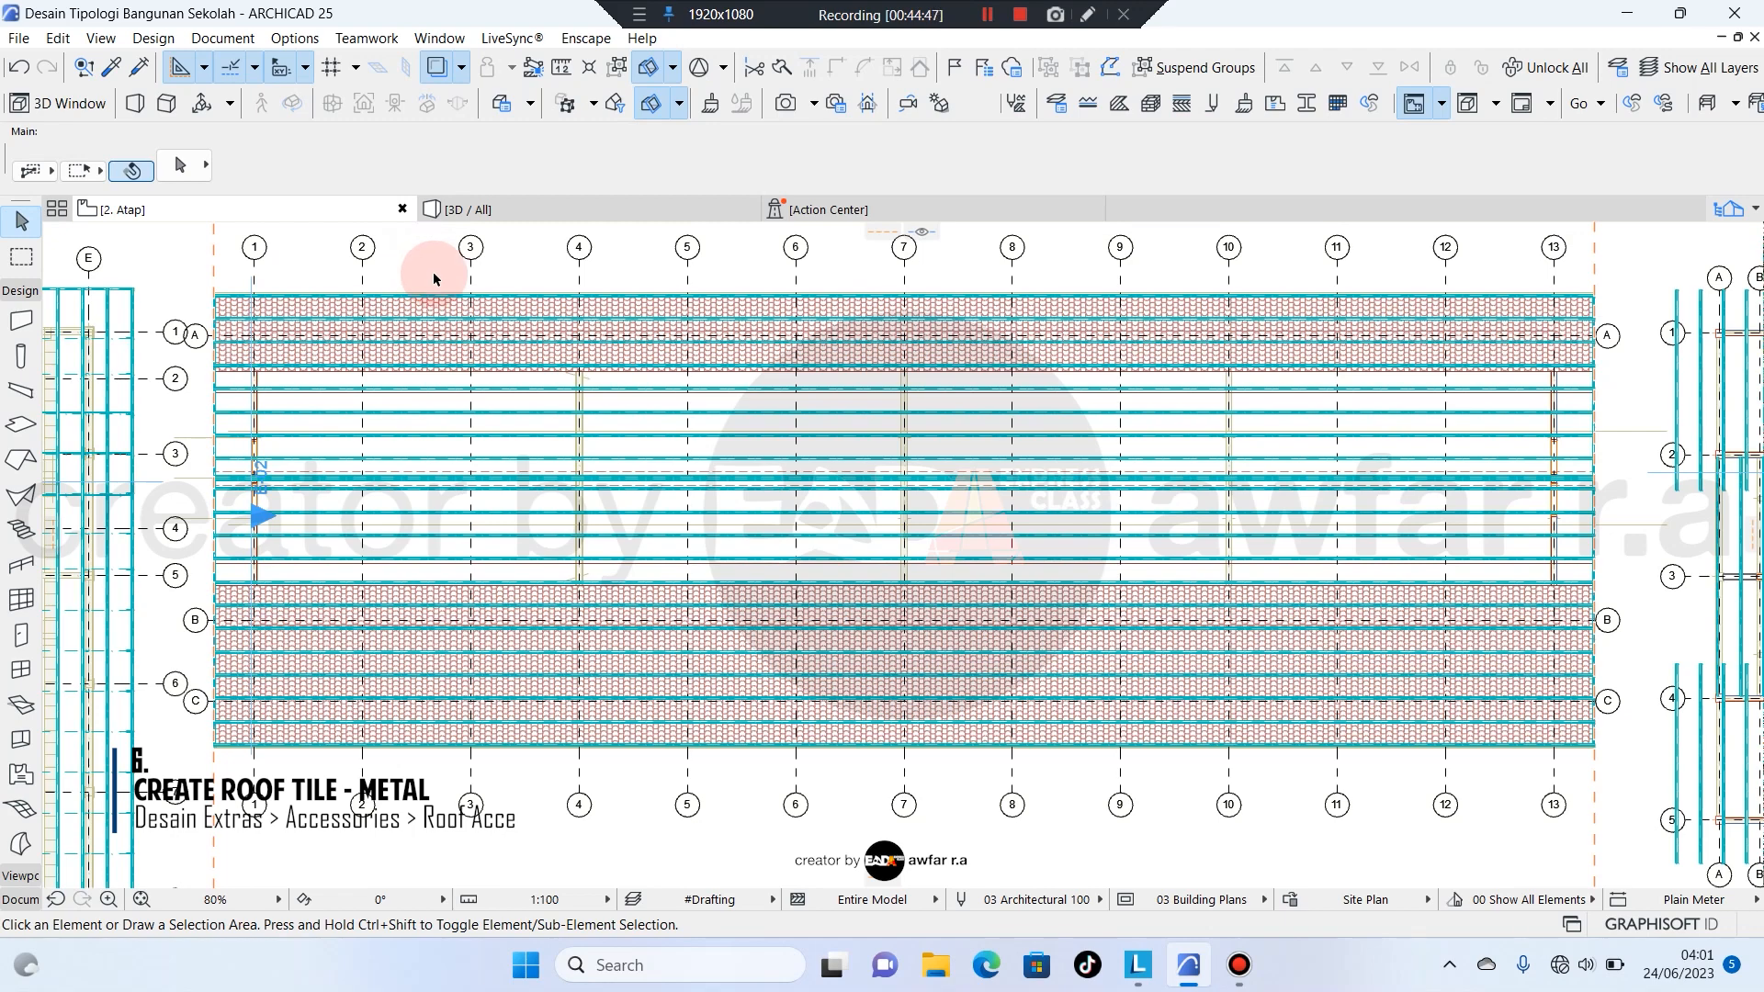
scroll(452, 333, "down", 1)
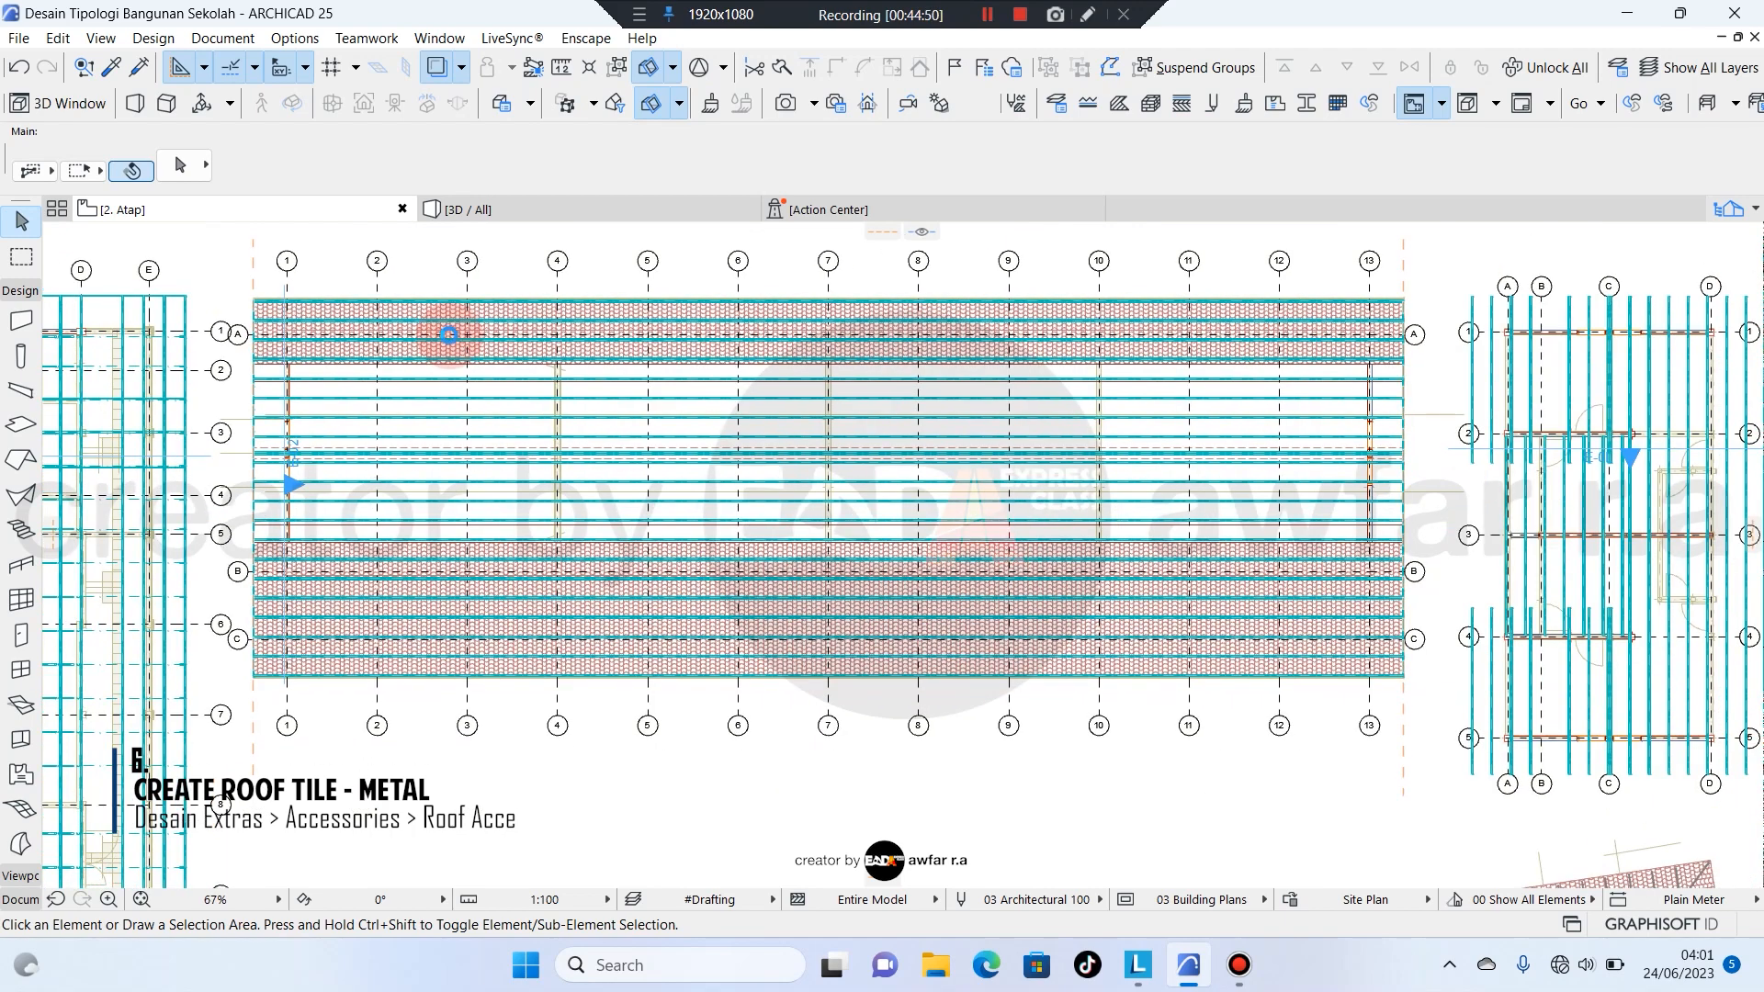
middle_click_drag(808, 493, 873, 518)
scroll(884, 517, "up", 3)
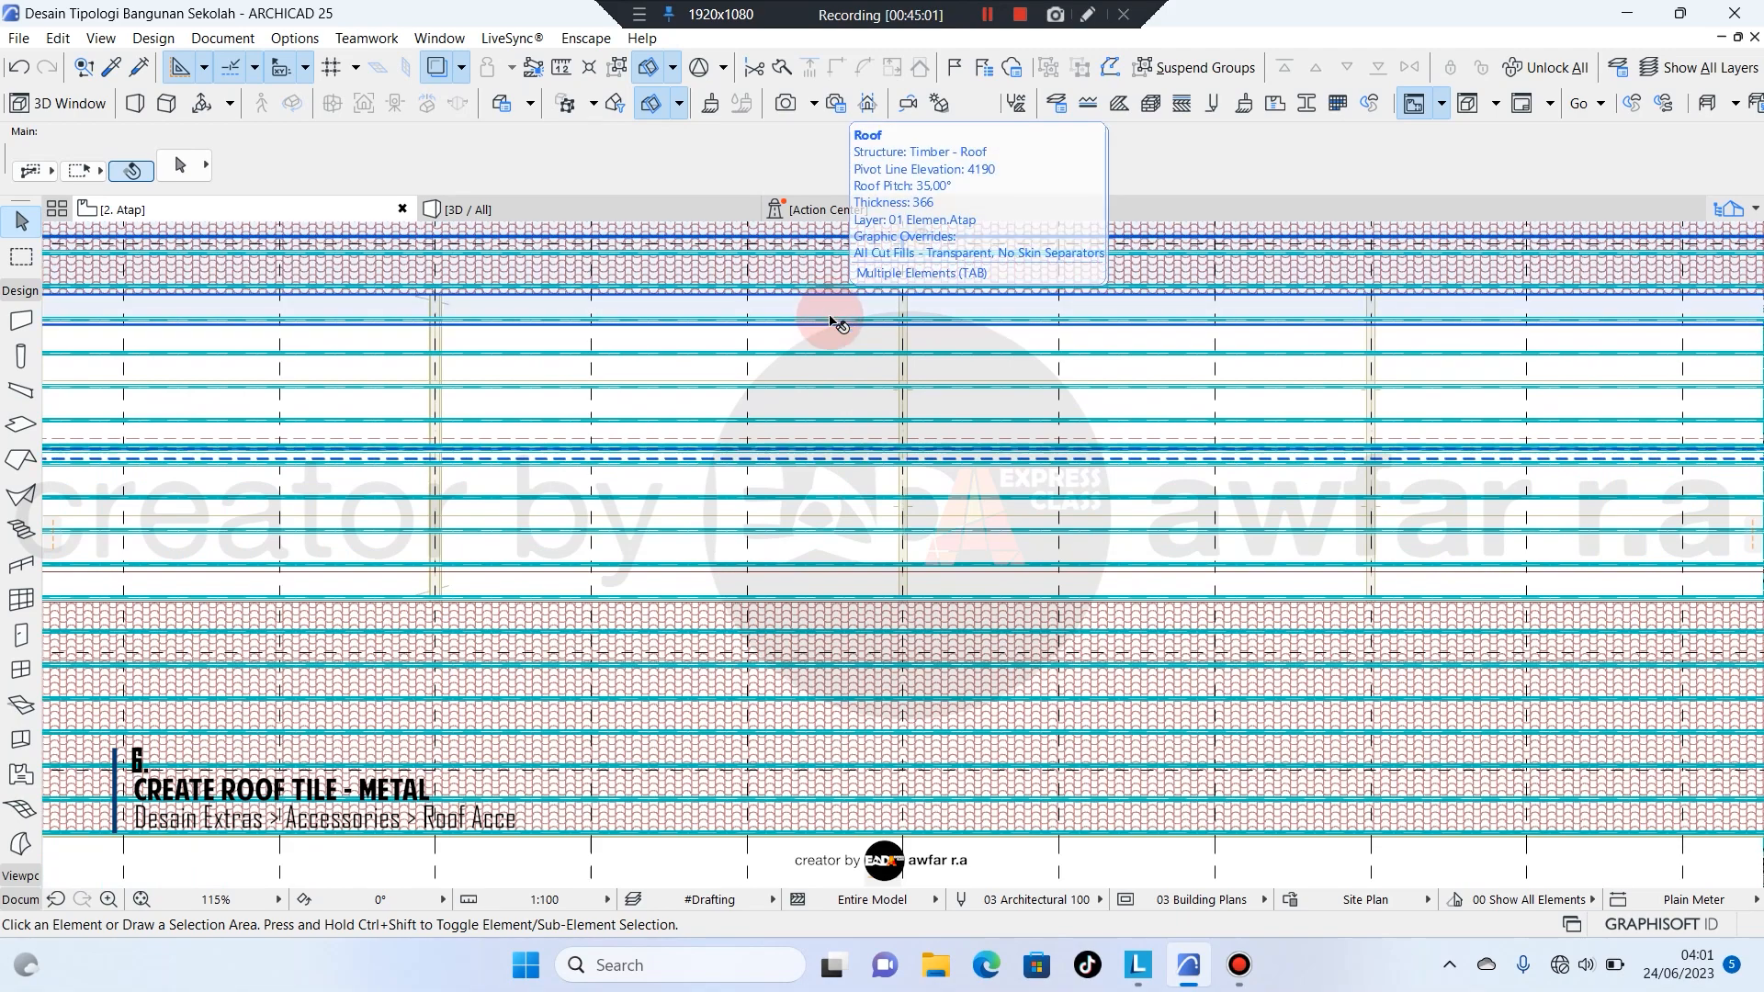
scroll(830, 317, "down", 1)
middle_click_drag(830, 317, 909, 361)
left_click(534, 407)
key("Escape")
key("Caps_Lock")
key("Caps_Lock")
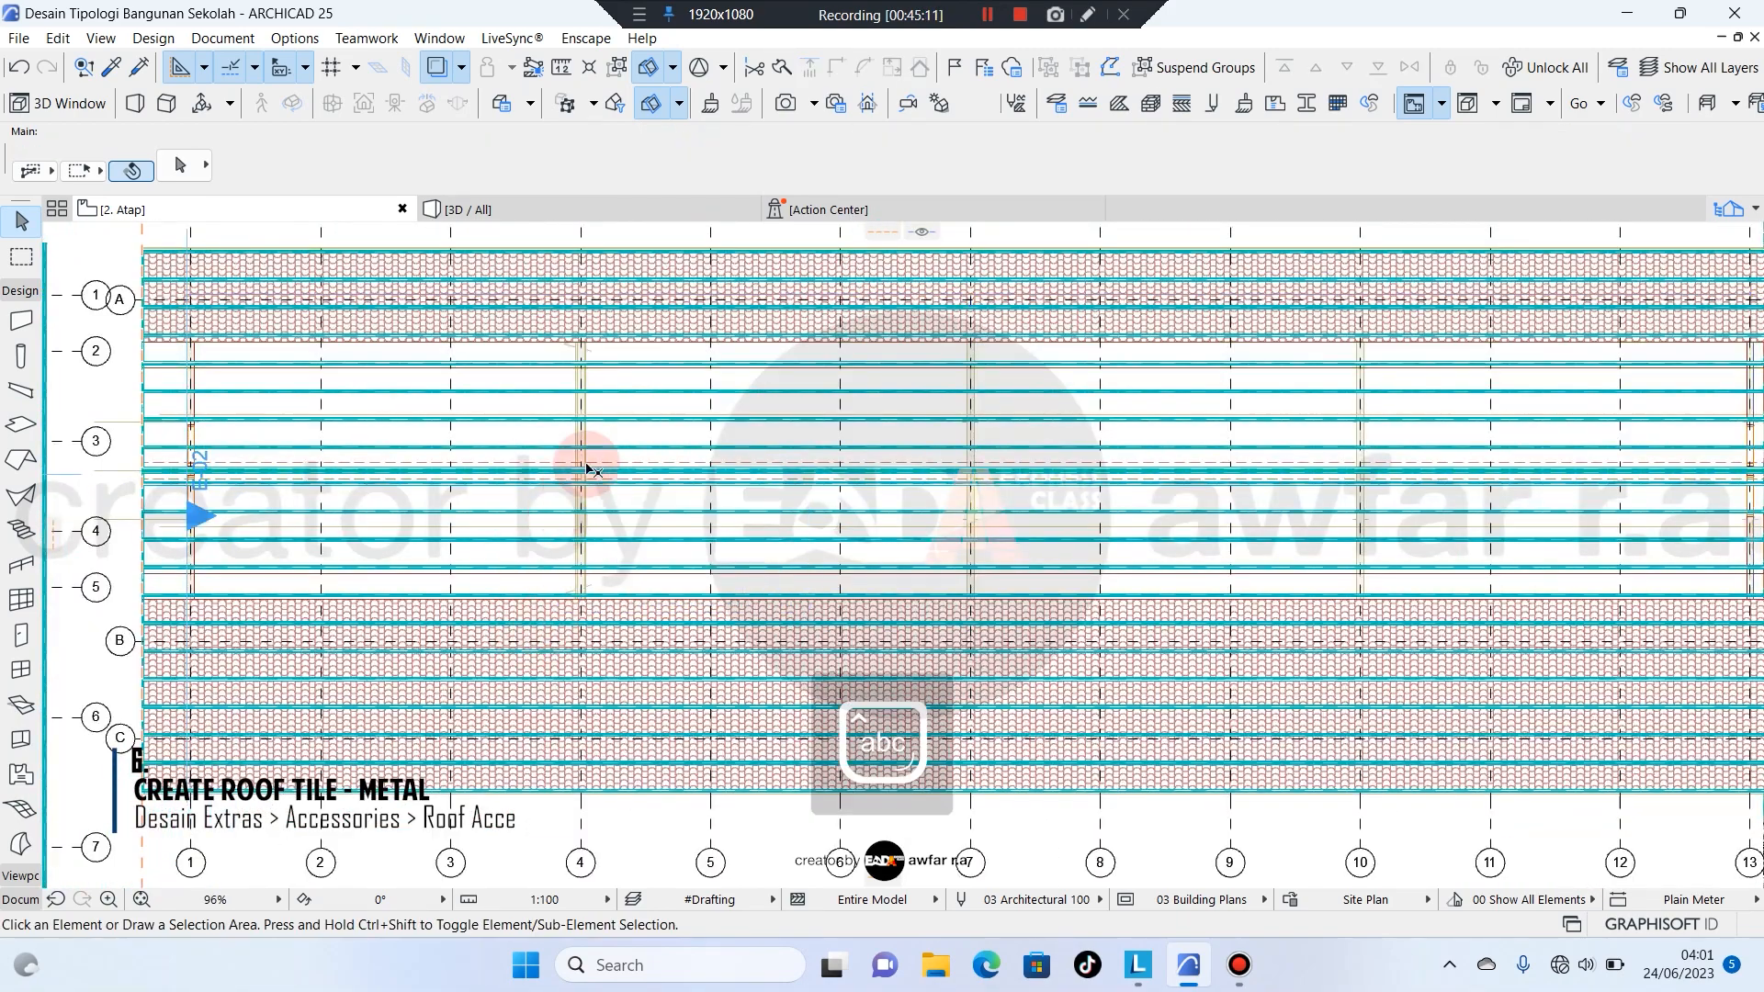
Select both sloping roof planes of the long building in the 3D view.
left_click(576, 209)
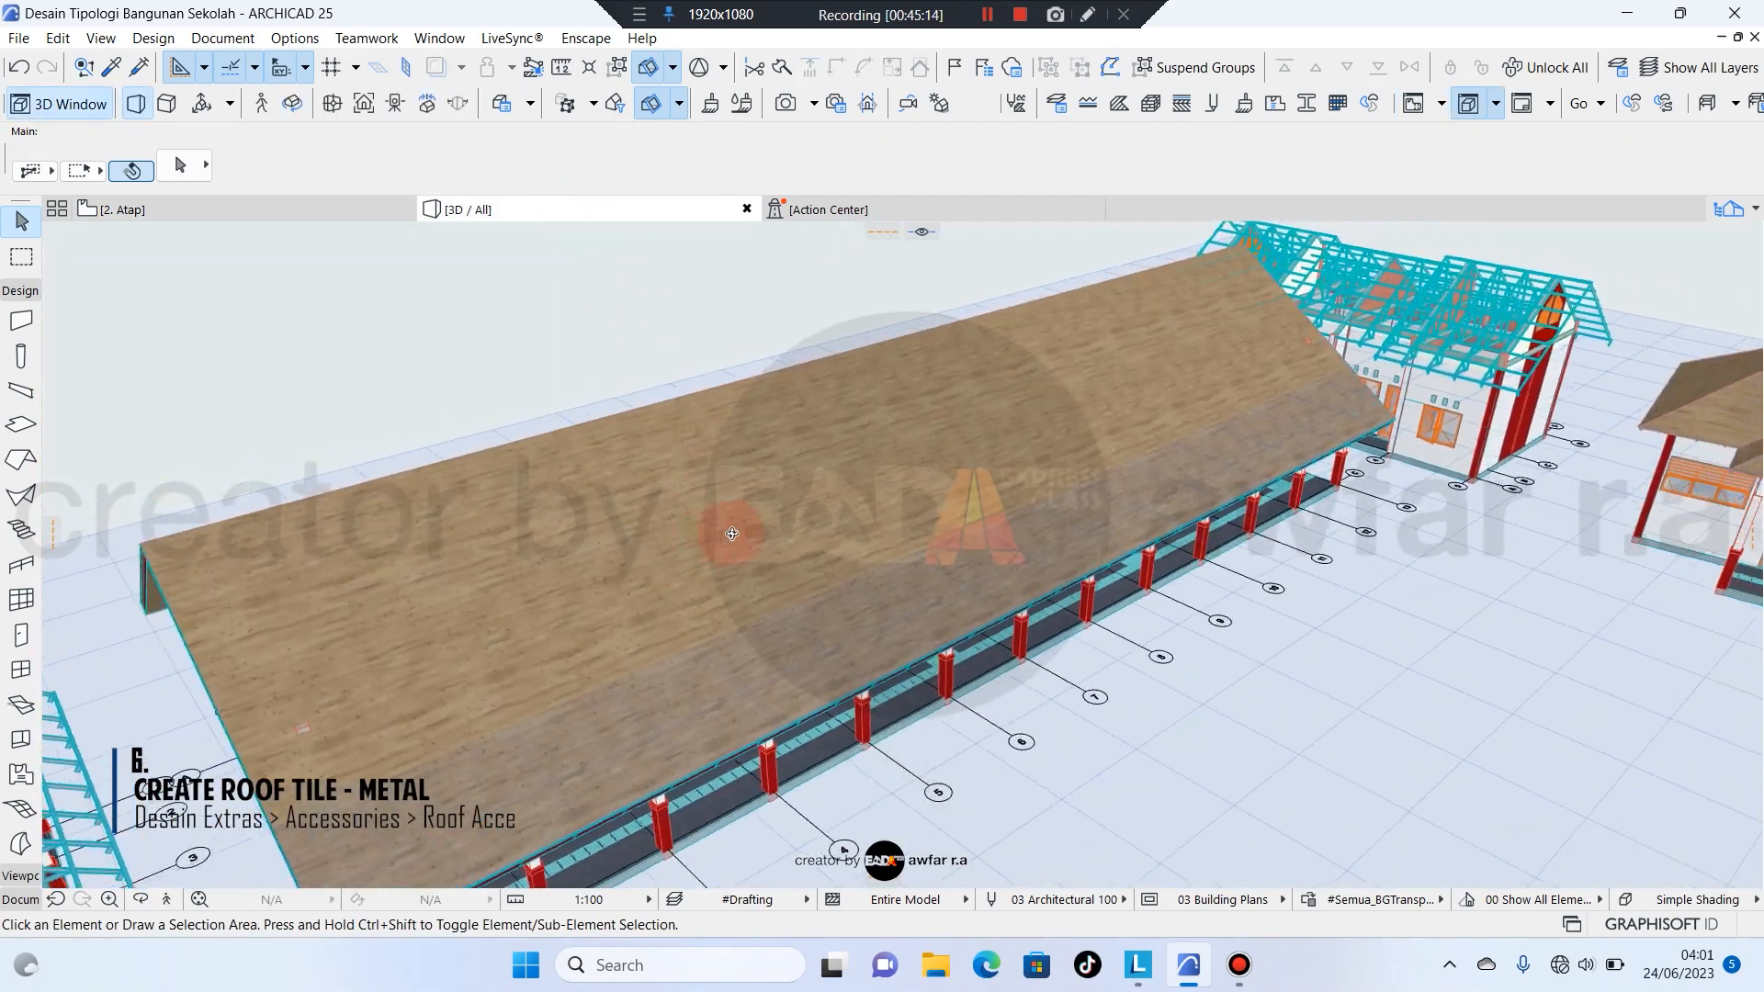
middle_click_drag(732, 534, 830, 539, "shift")
left_click(577, 567)
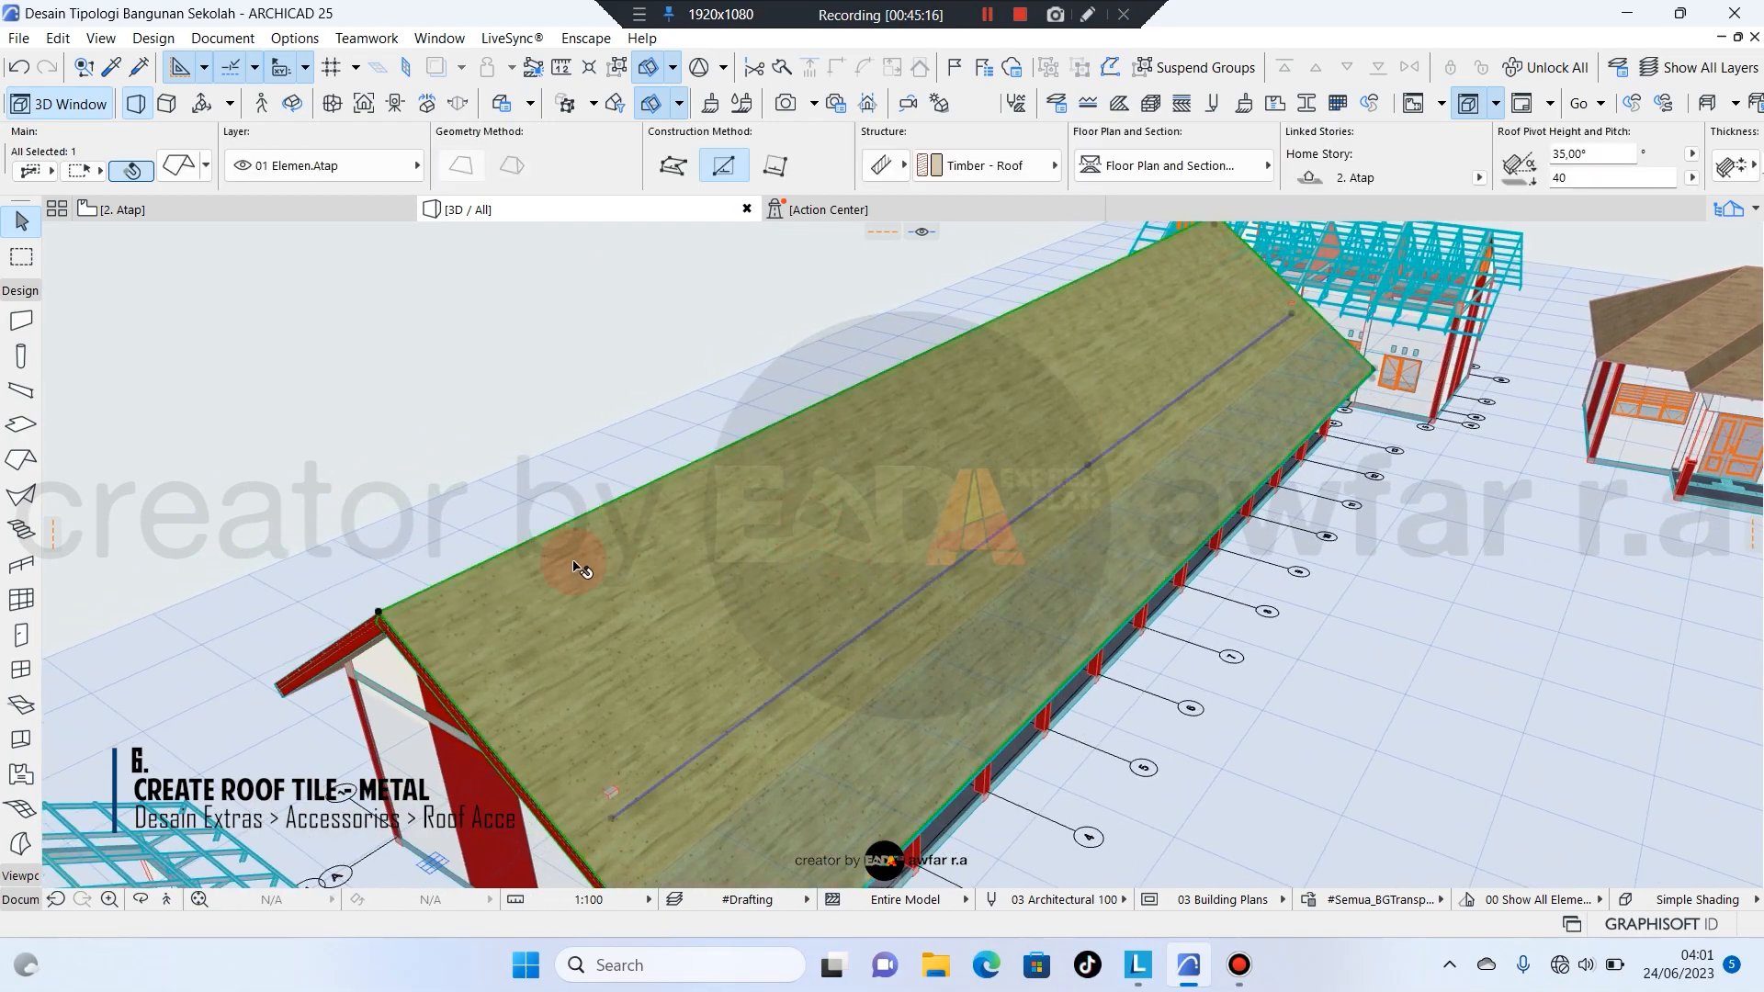
middle_click_drag(577, 567, 871, 517, "shift")
left_click(880, 522, "shift")
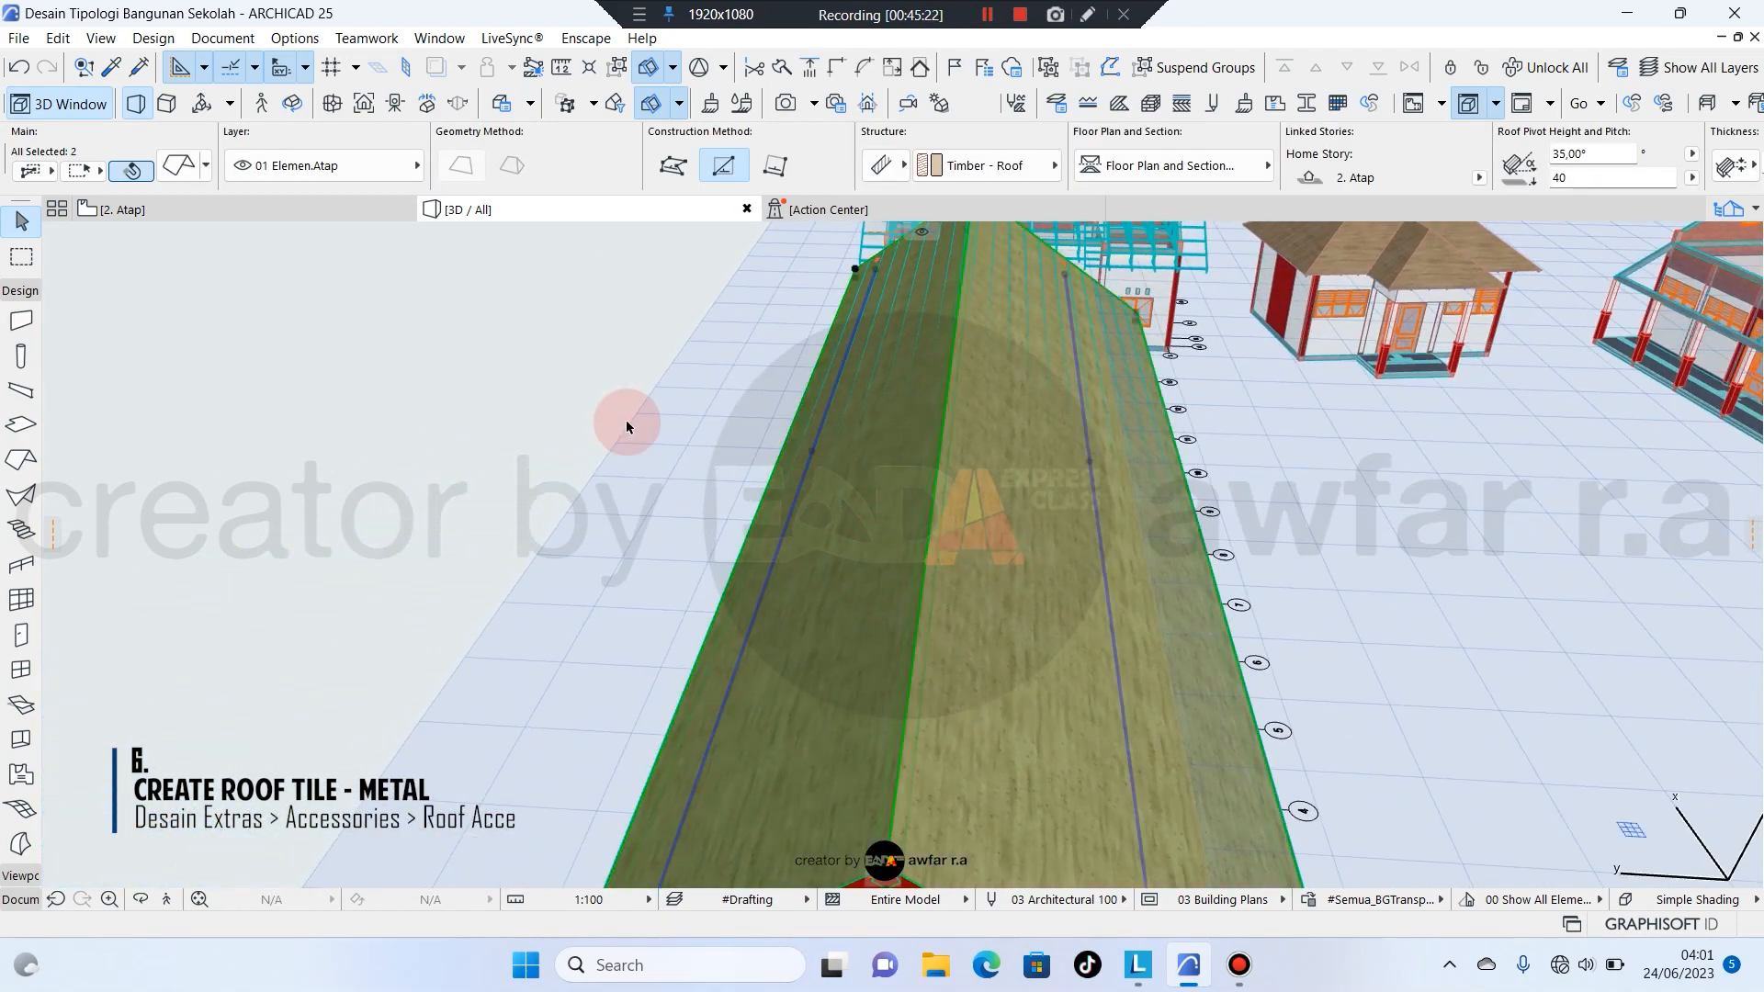
Start Roof Accessories for the selected roofs and choose the Monier Jönakerpannan tile in black.
left_click(147, 40)
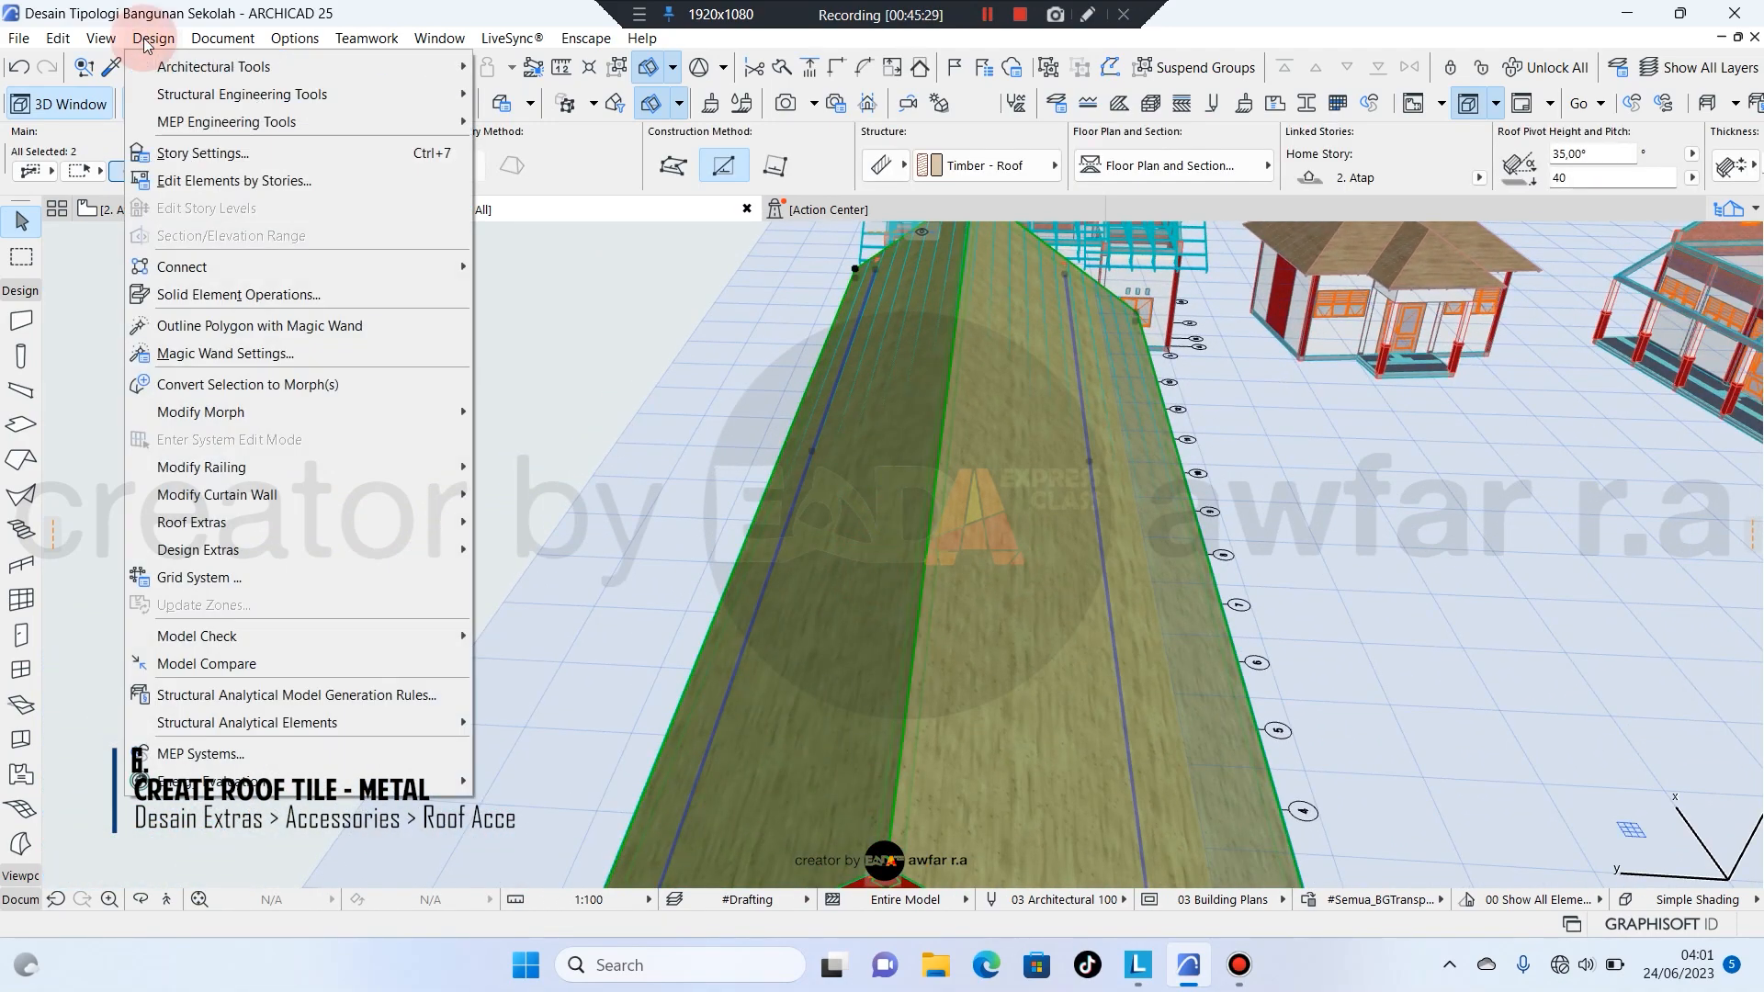
mouse_move(296, 550)
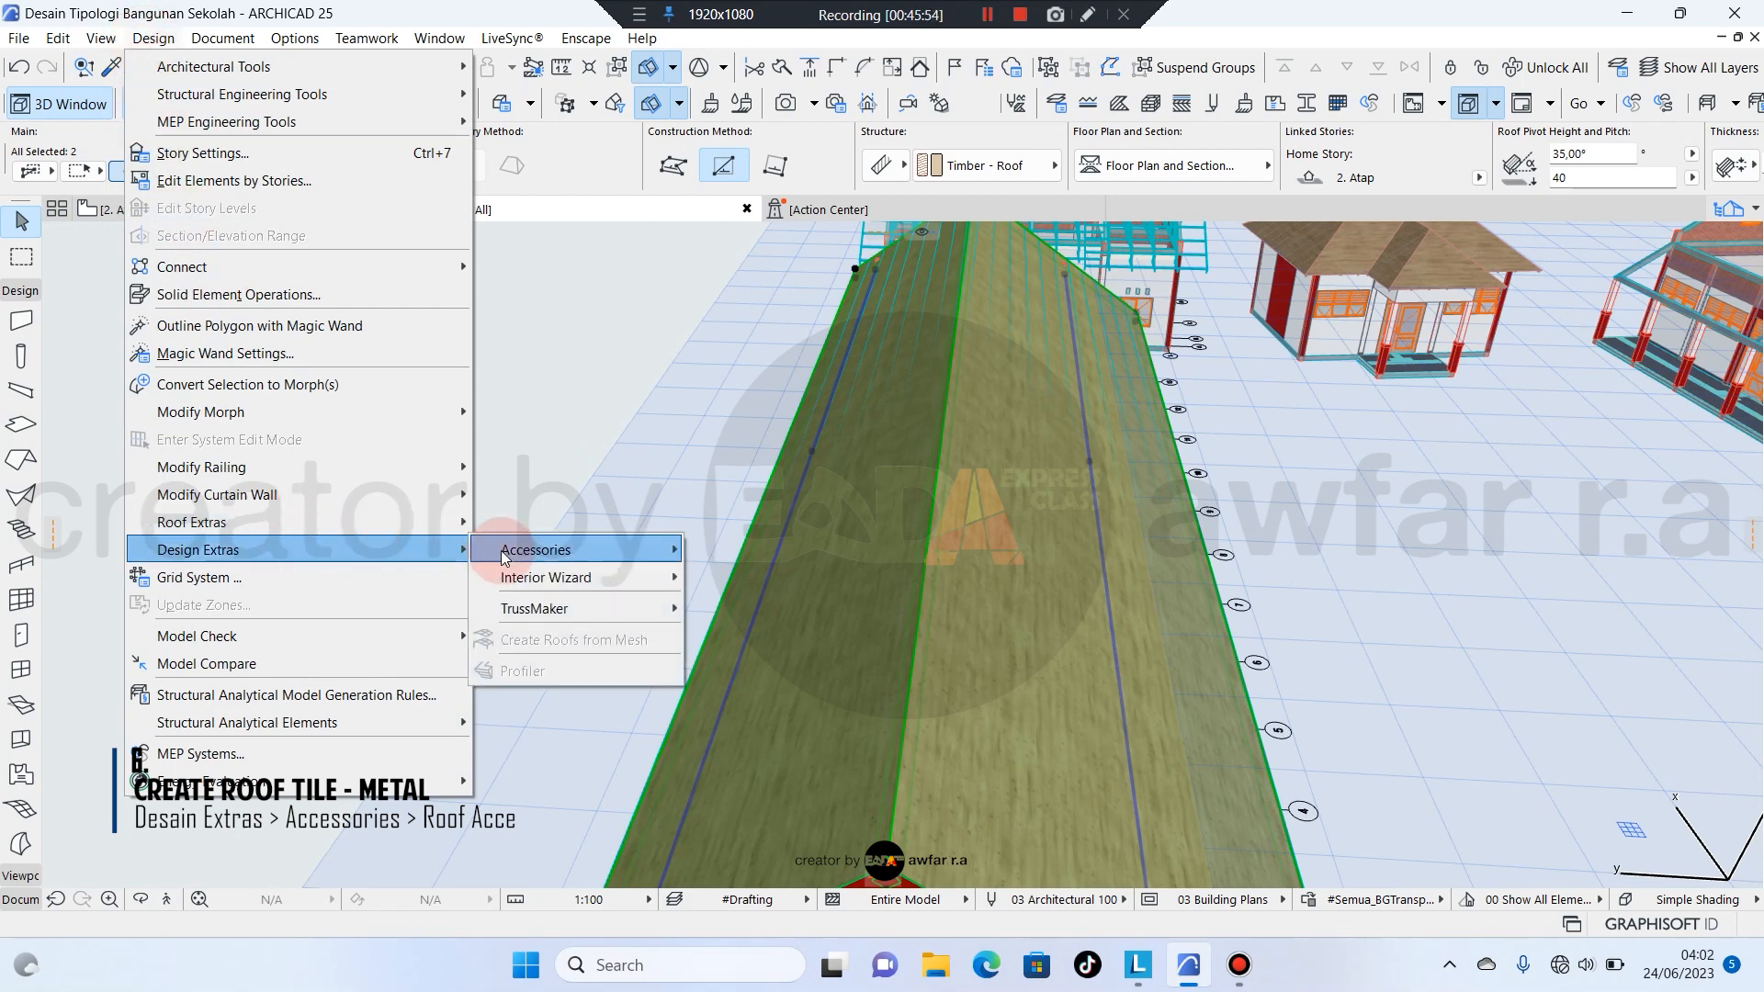
mouse_move(518, 549)
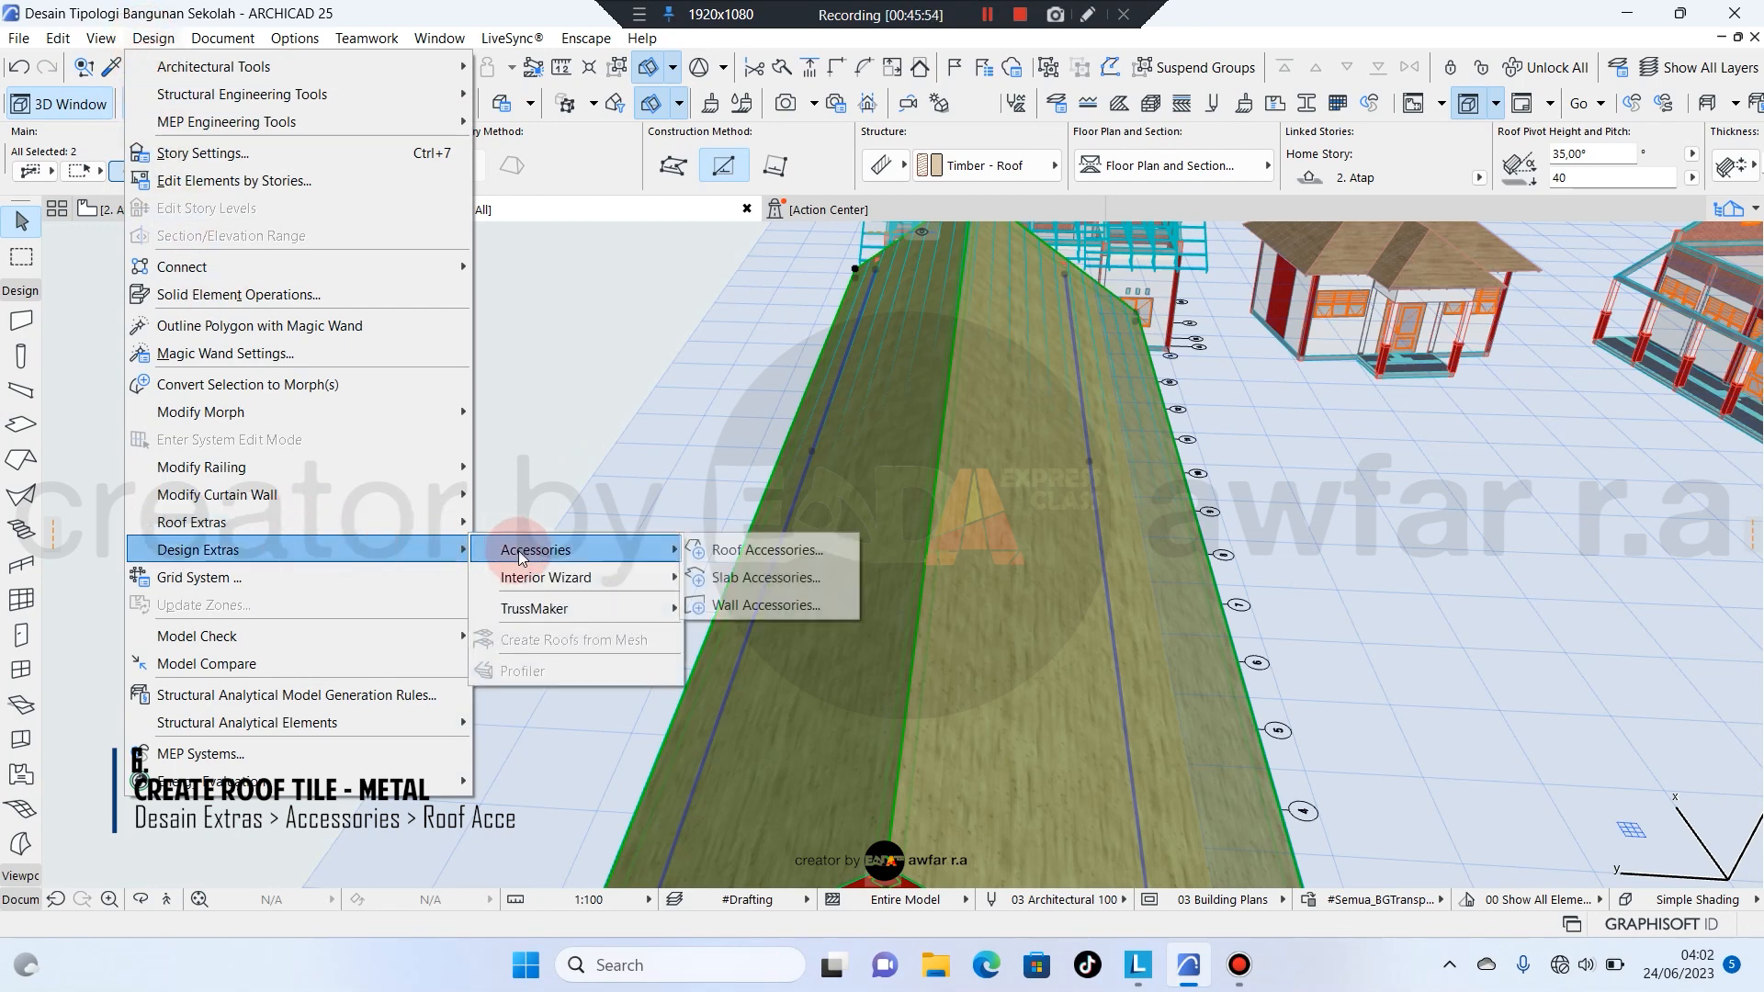
left_click(752, 551)
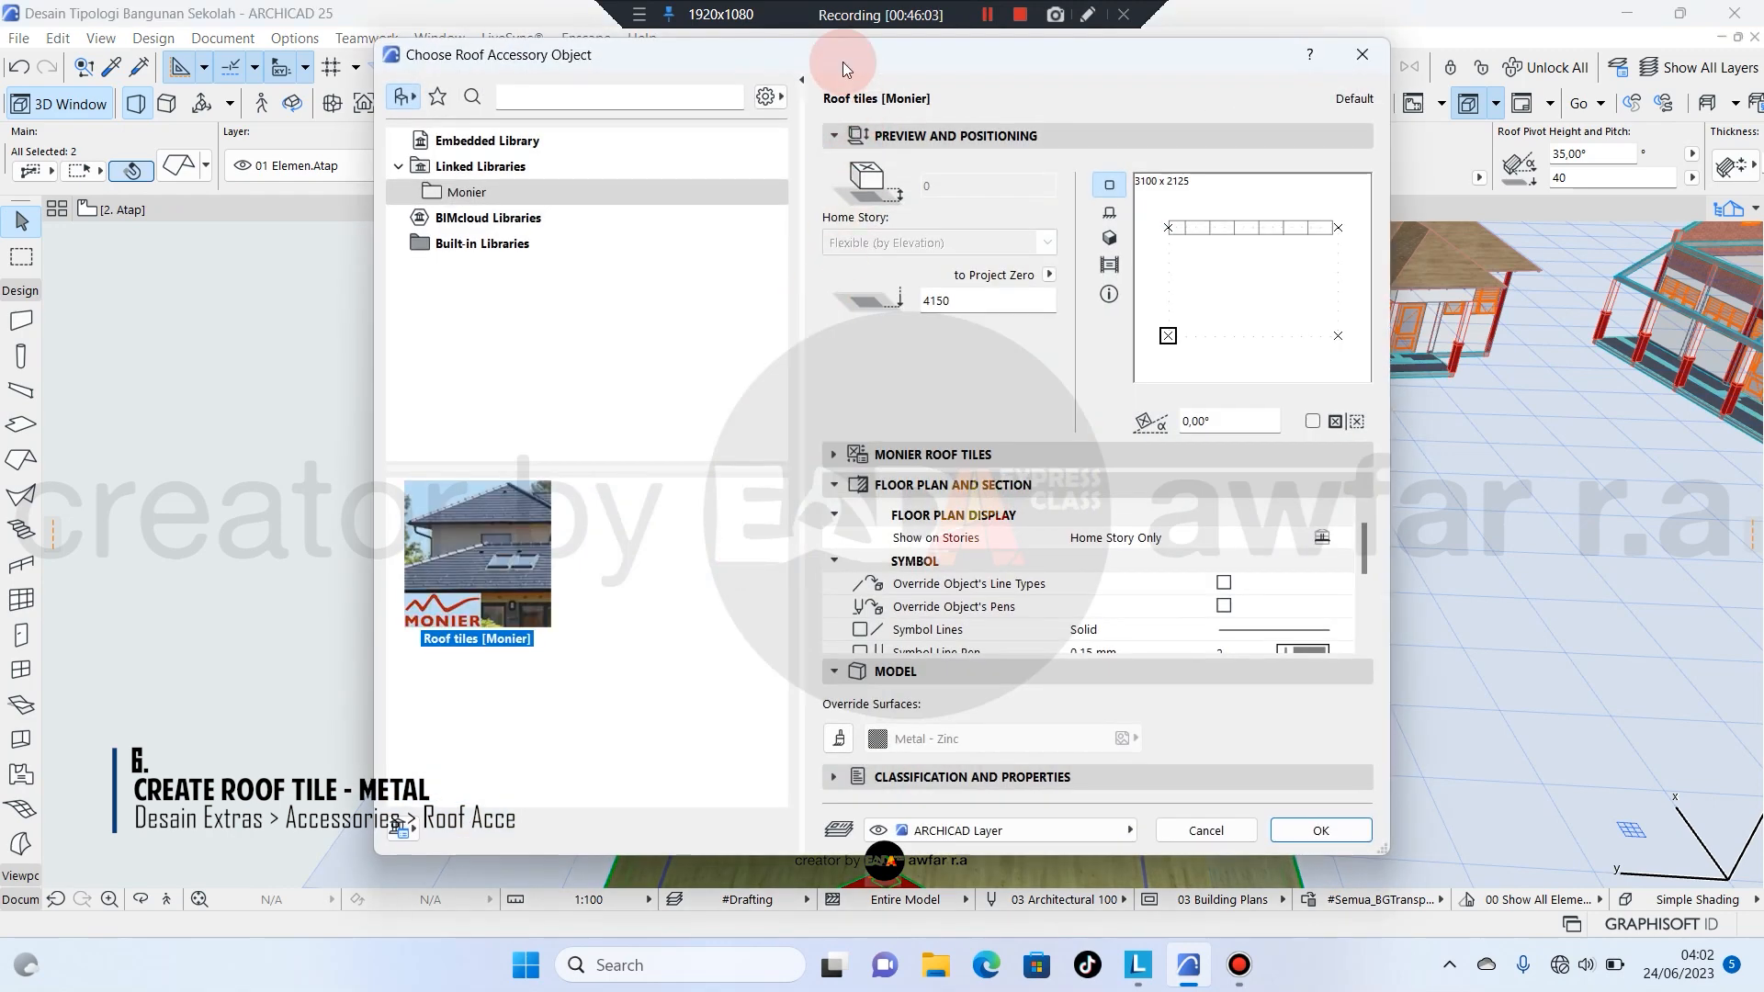
left_click_drag(842, 63, 864, 66)
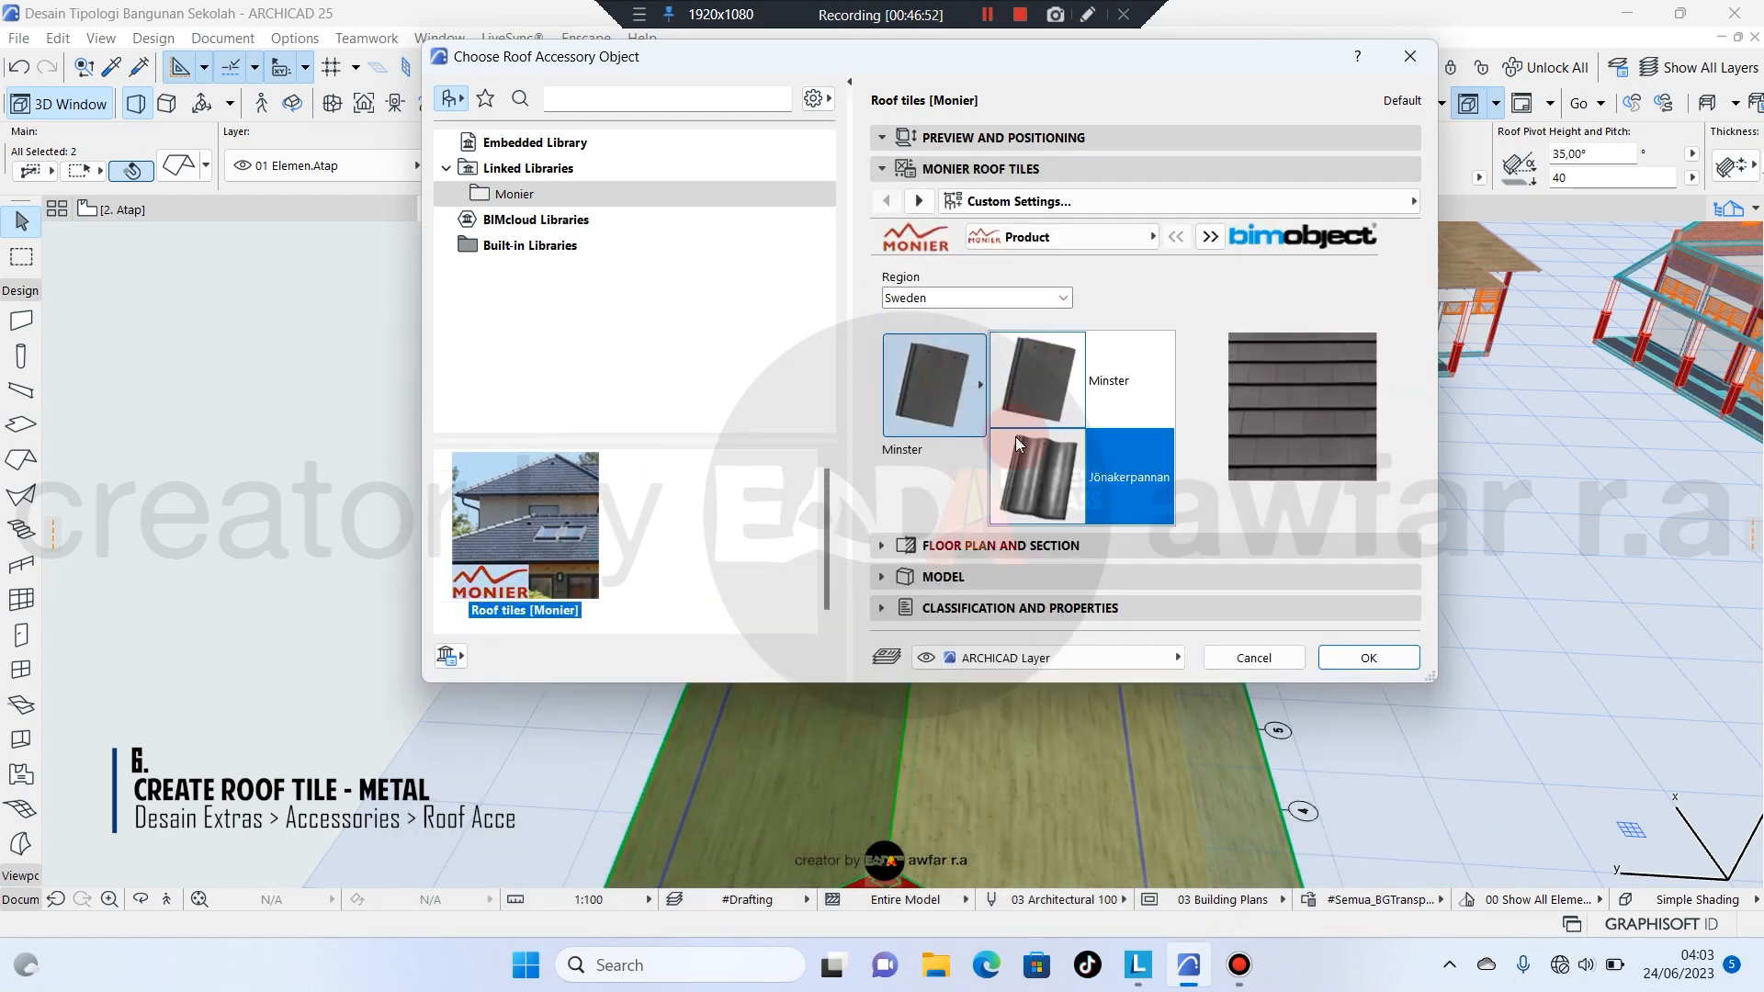
left_click(1039, 476)
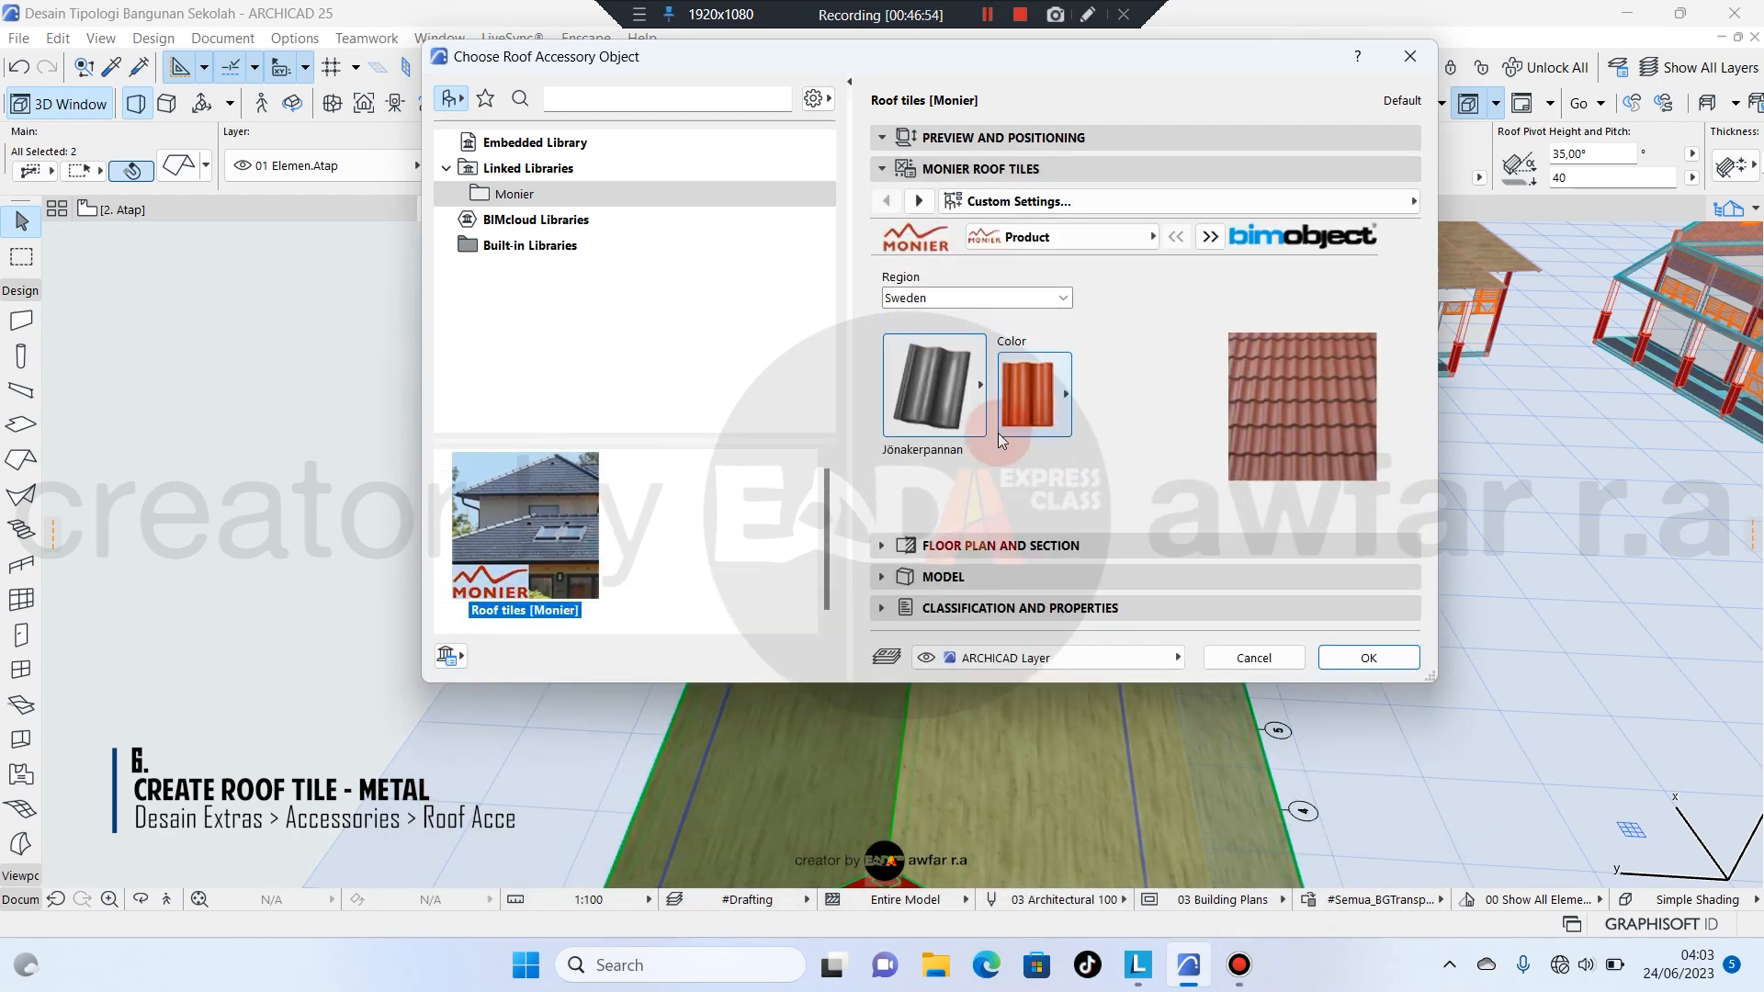
left_click(934, 384)
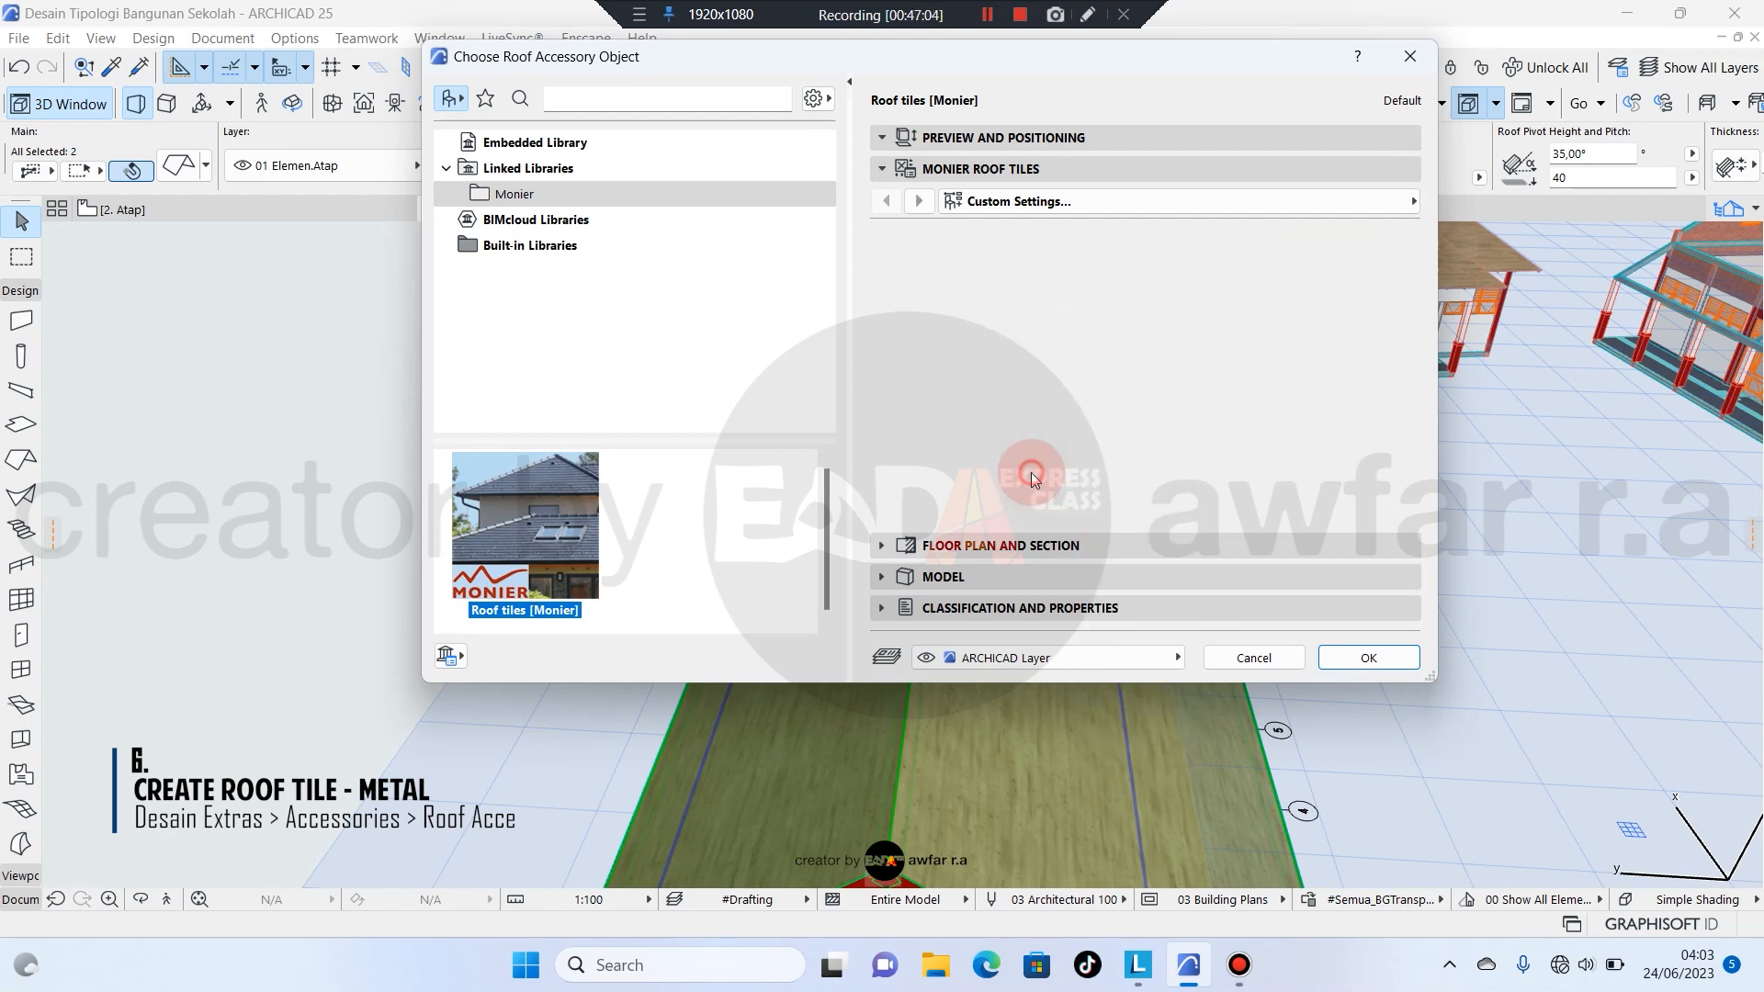
left_click(960, 409)
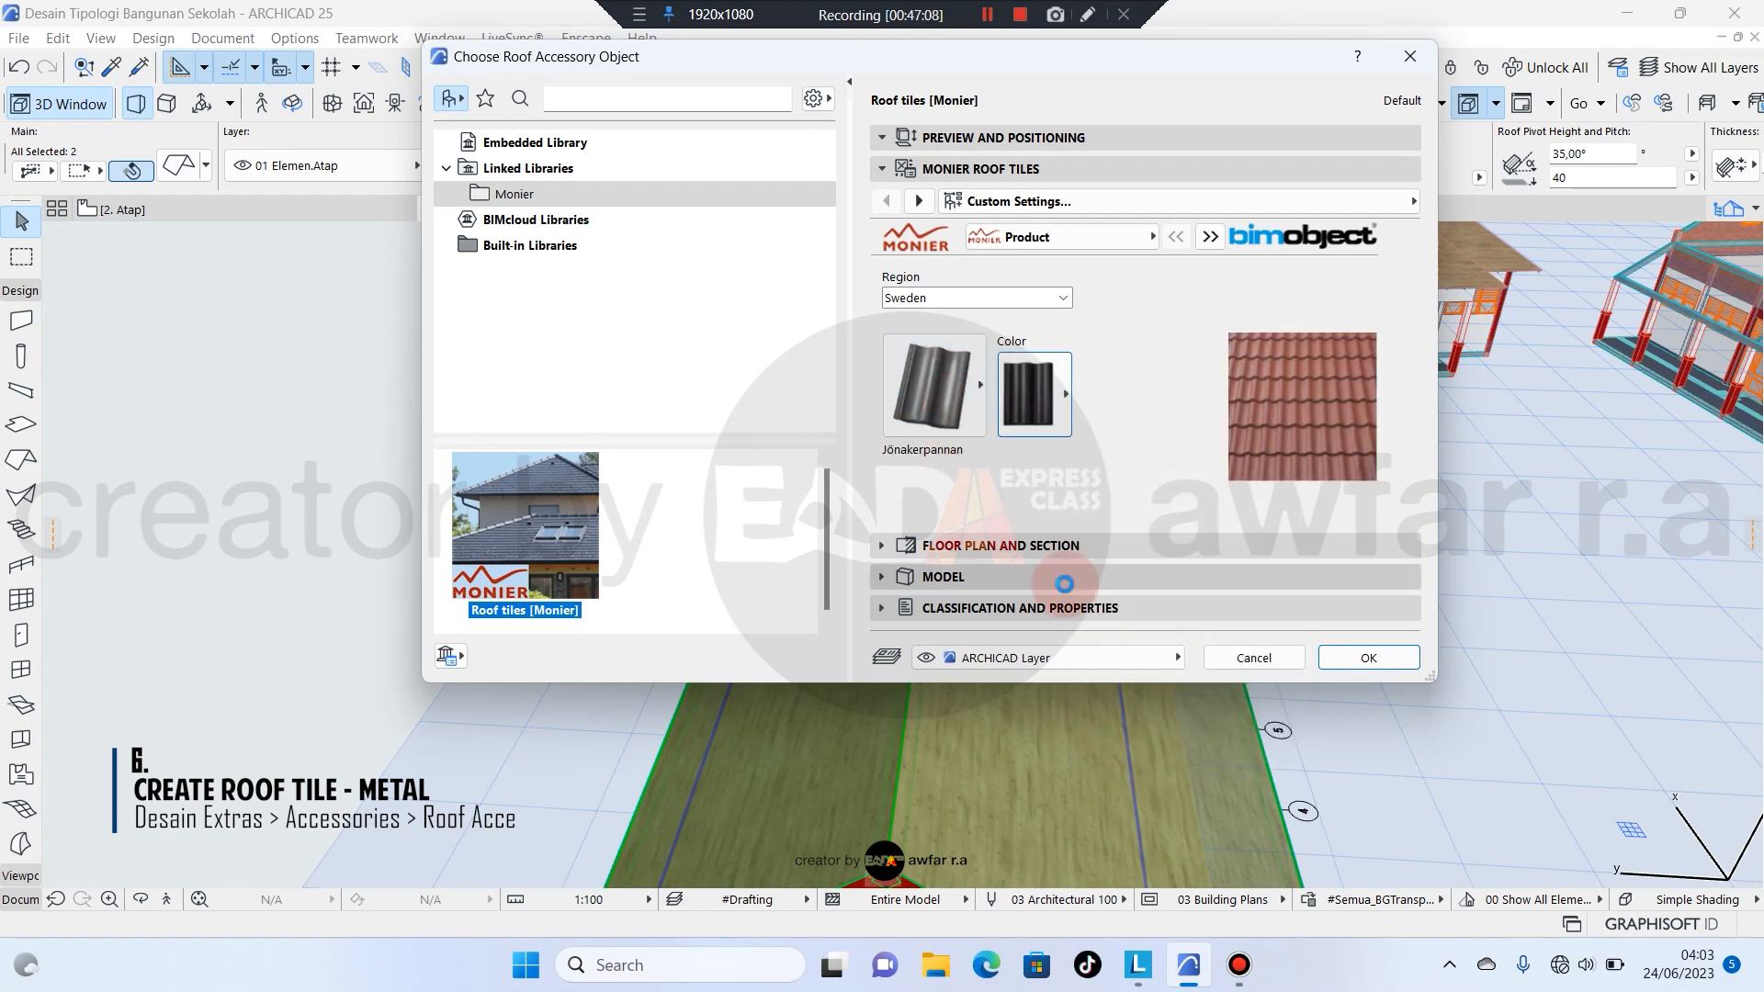
Set the tiles to show edge, hole and ridge/hip statuses with Simple 3D representation, and create them on both selected roof planes.
left_click(1210, 238)
left_click(1192, 454)
left_click(1193, 479)
left_click(1193, 504)
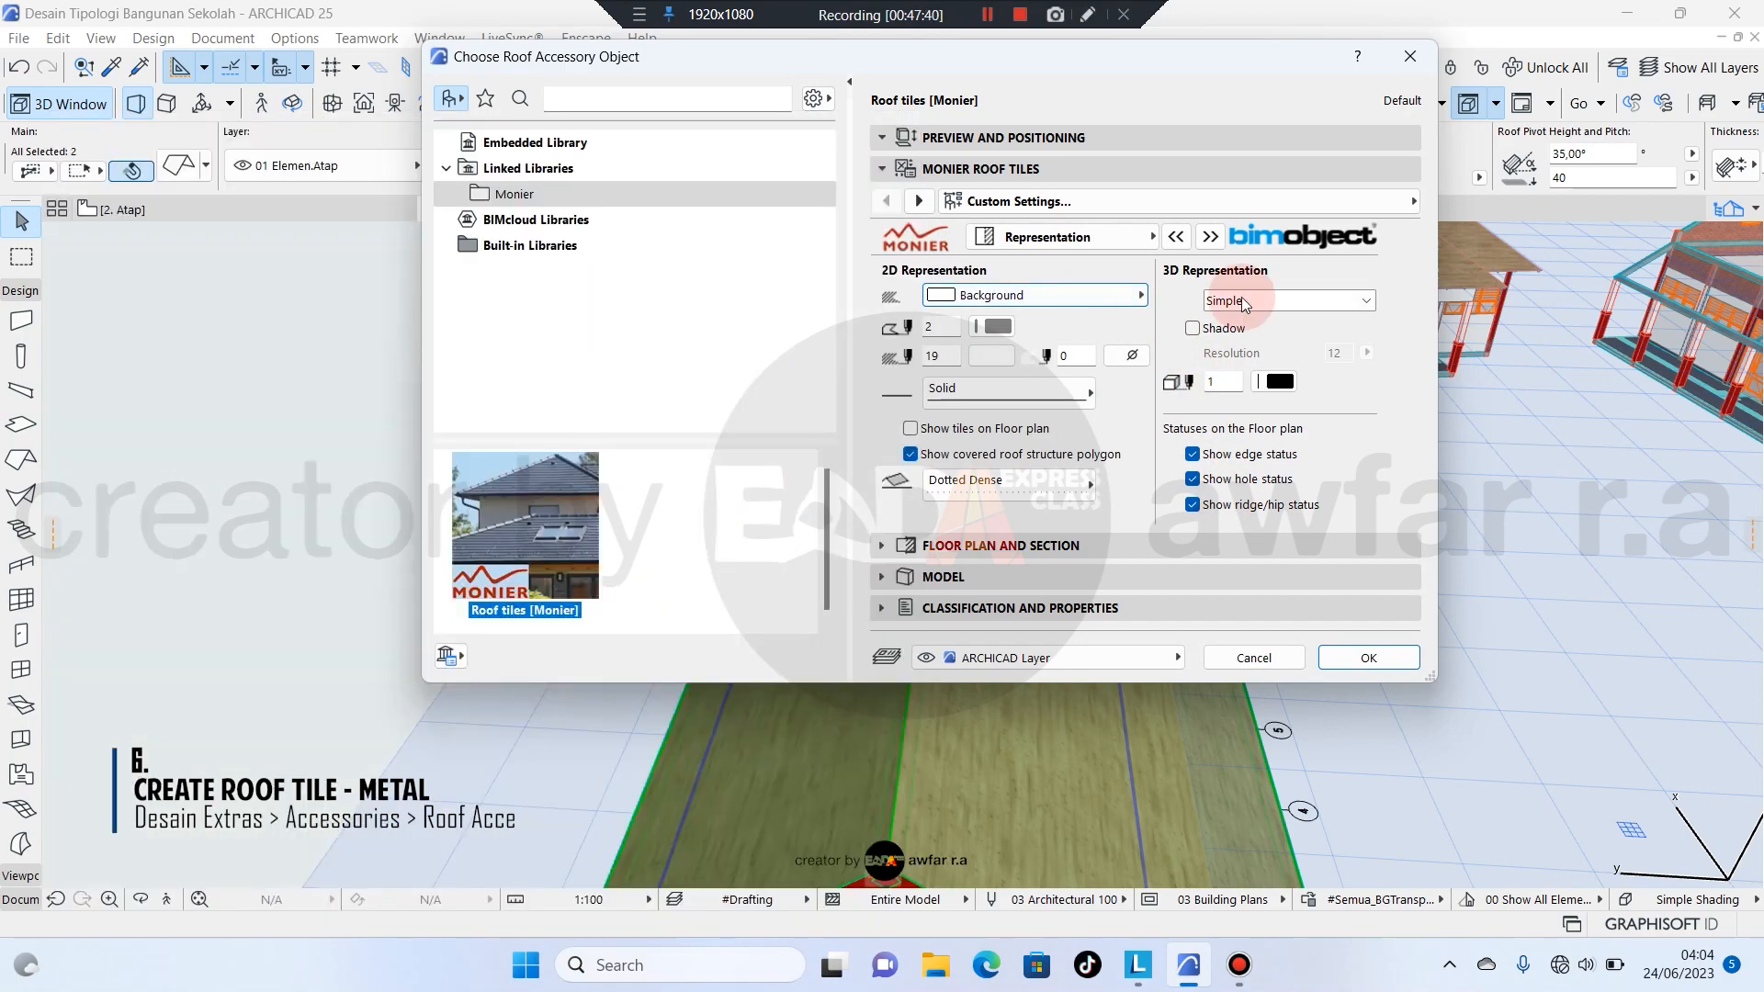
left_click(1286, 300)
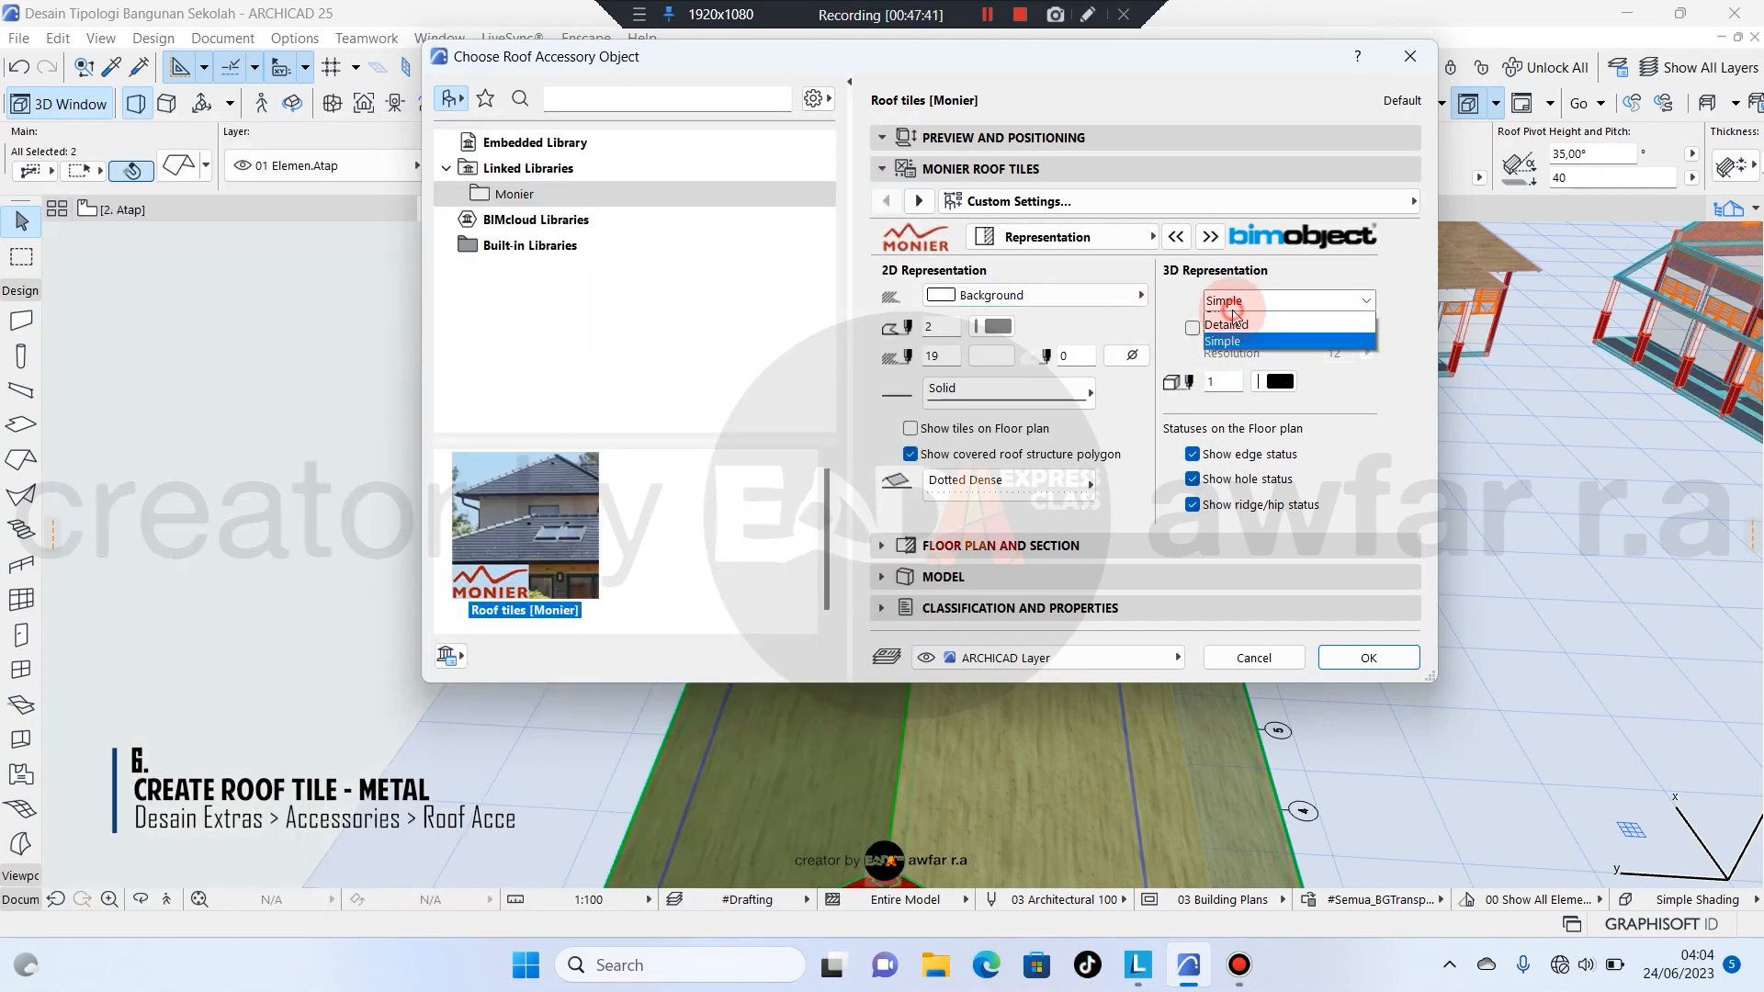
left_click(1232, 317)
left_click(942, 576)
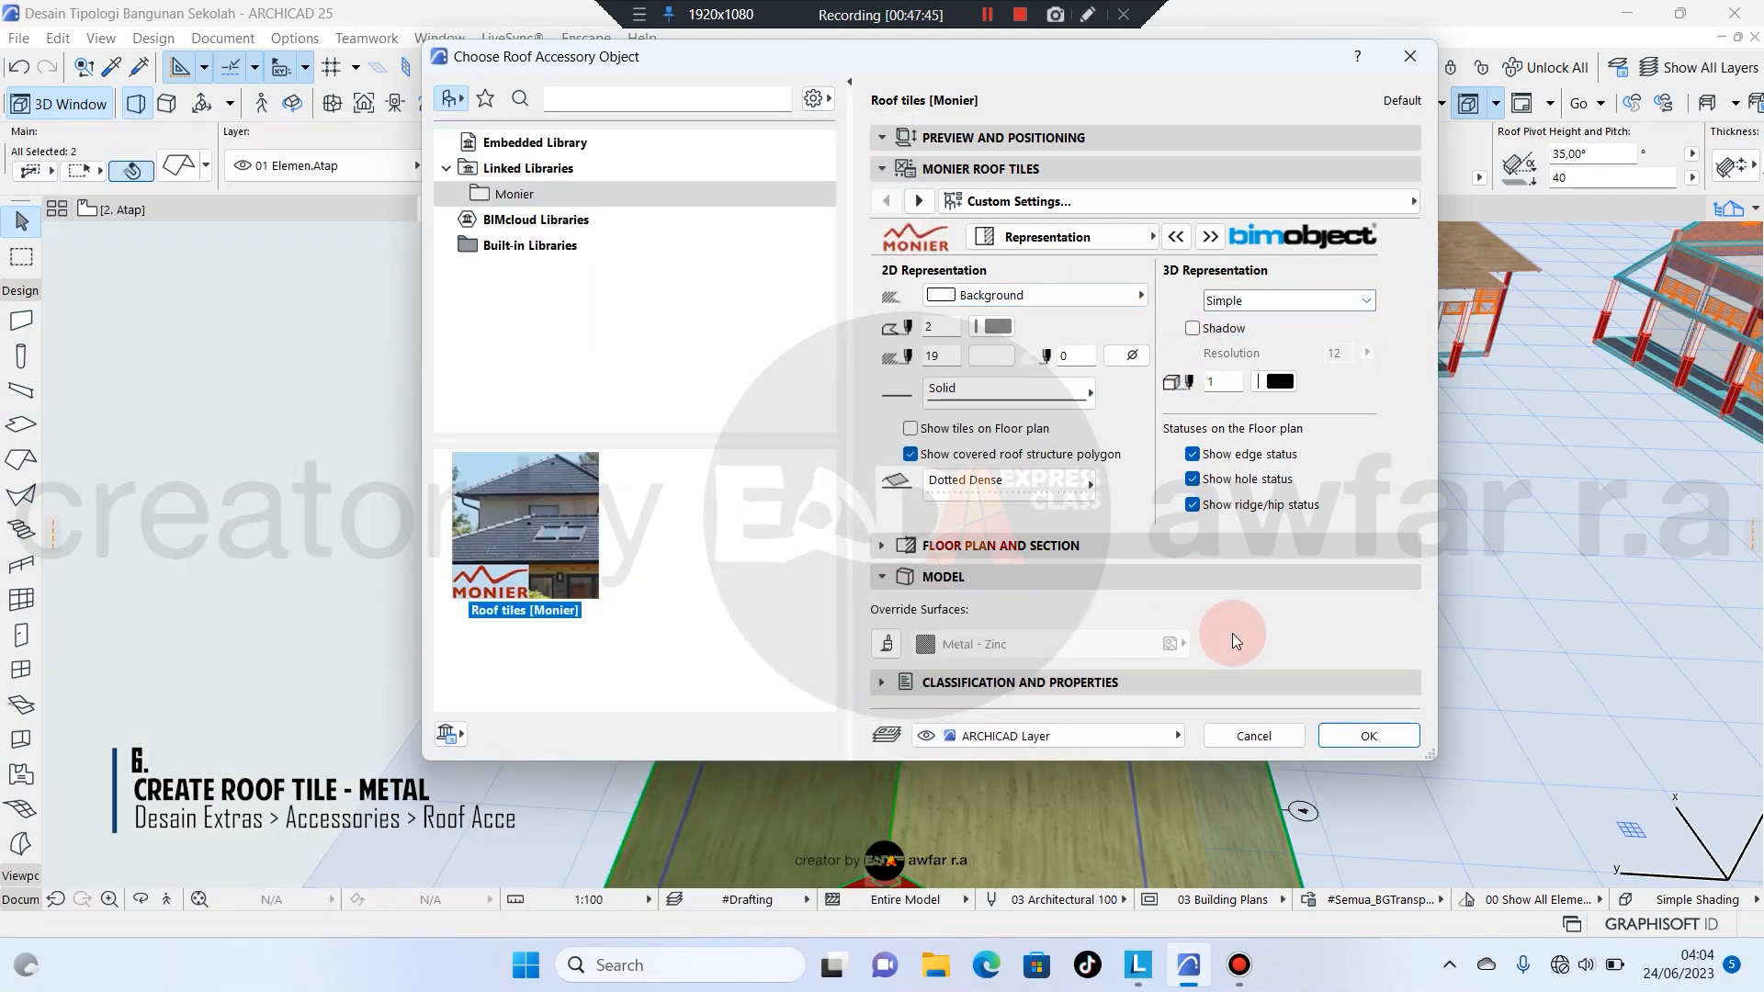
left_click(1368, 736)
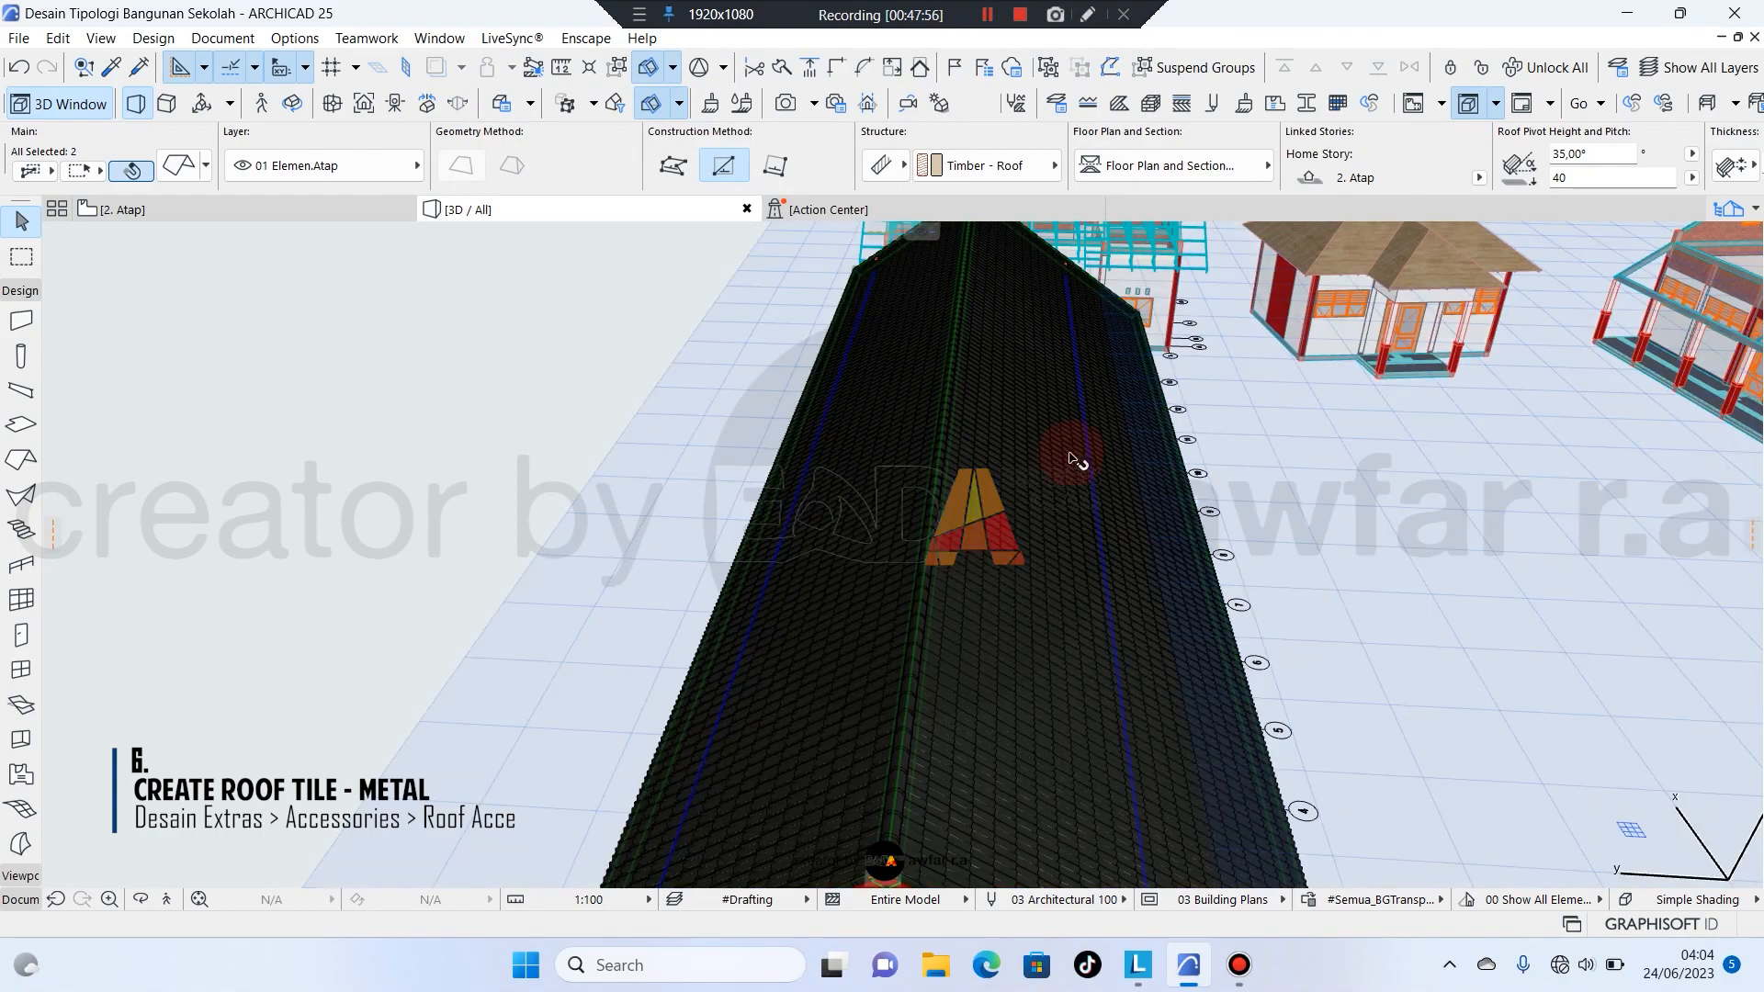
Examine the roof tiles along the ridge, the gable edge and the long slope in 3D.
middle_click_drag(1074, 459, 768, 525, "shift")
left_click(723, 475)
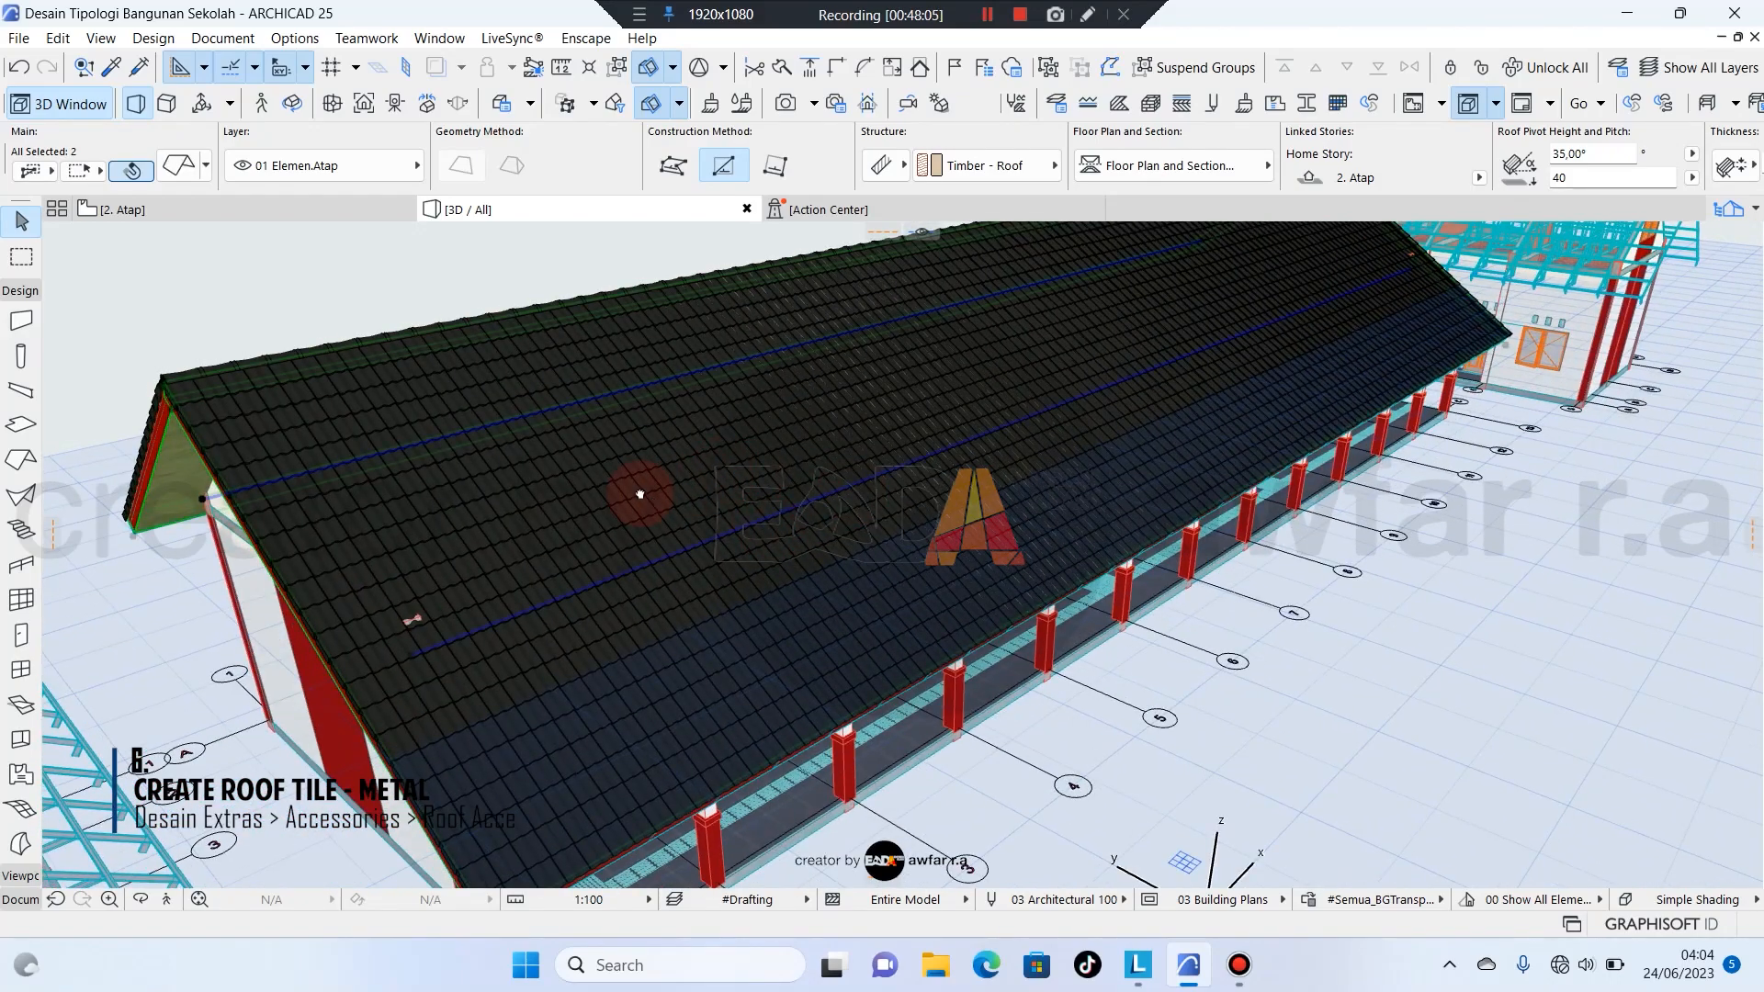
middle_click_drag(640, 494, 1229, 698, "shift")
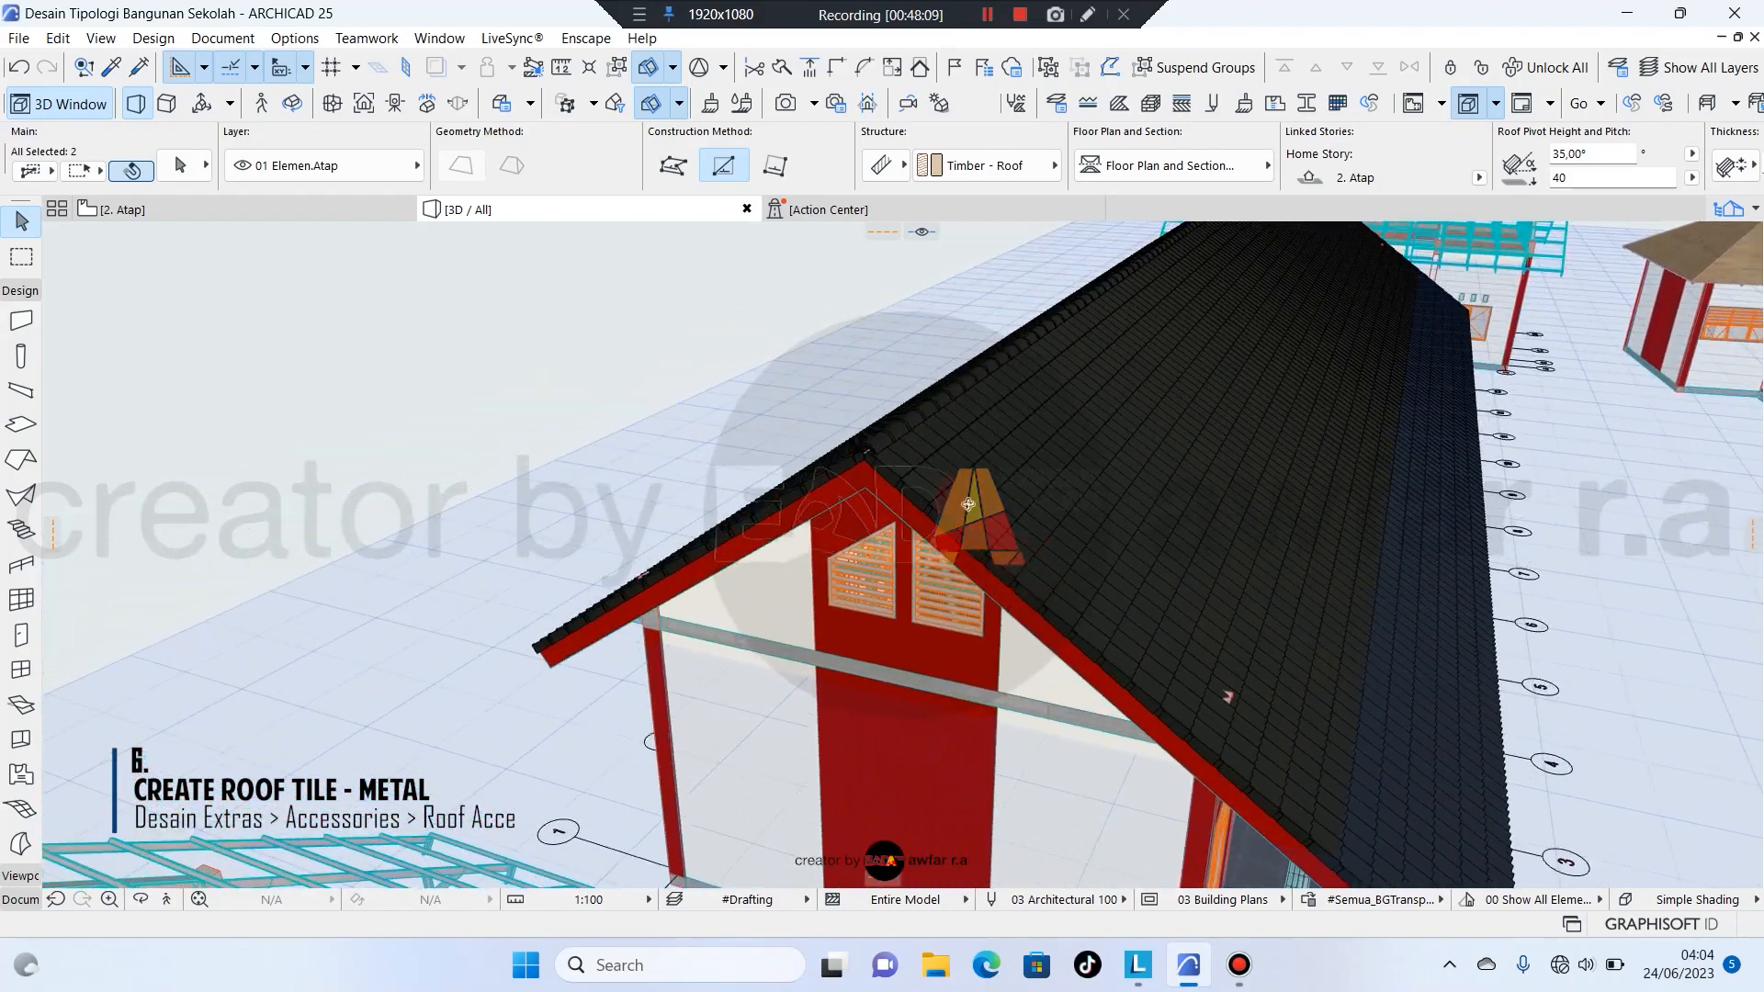
scroll(925, 479, "up", 3)
middle_click_drag(908, 471, 837, 515, "shift")
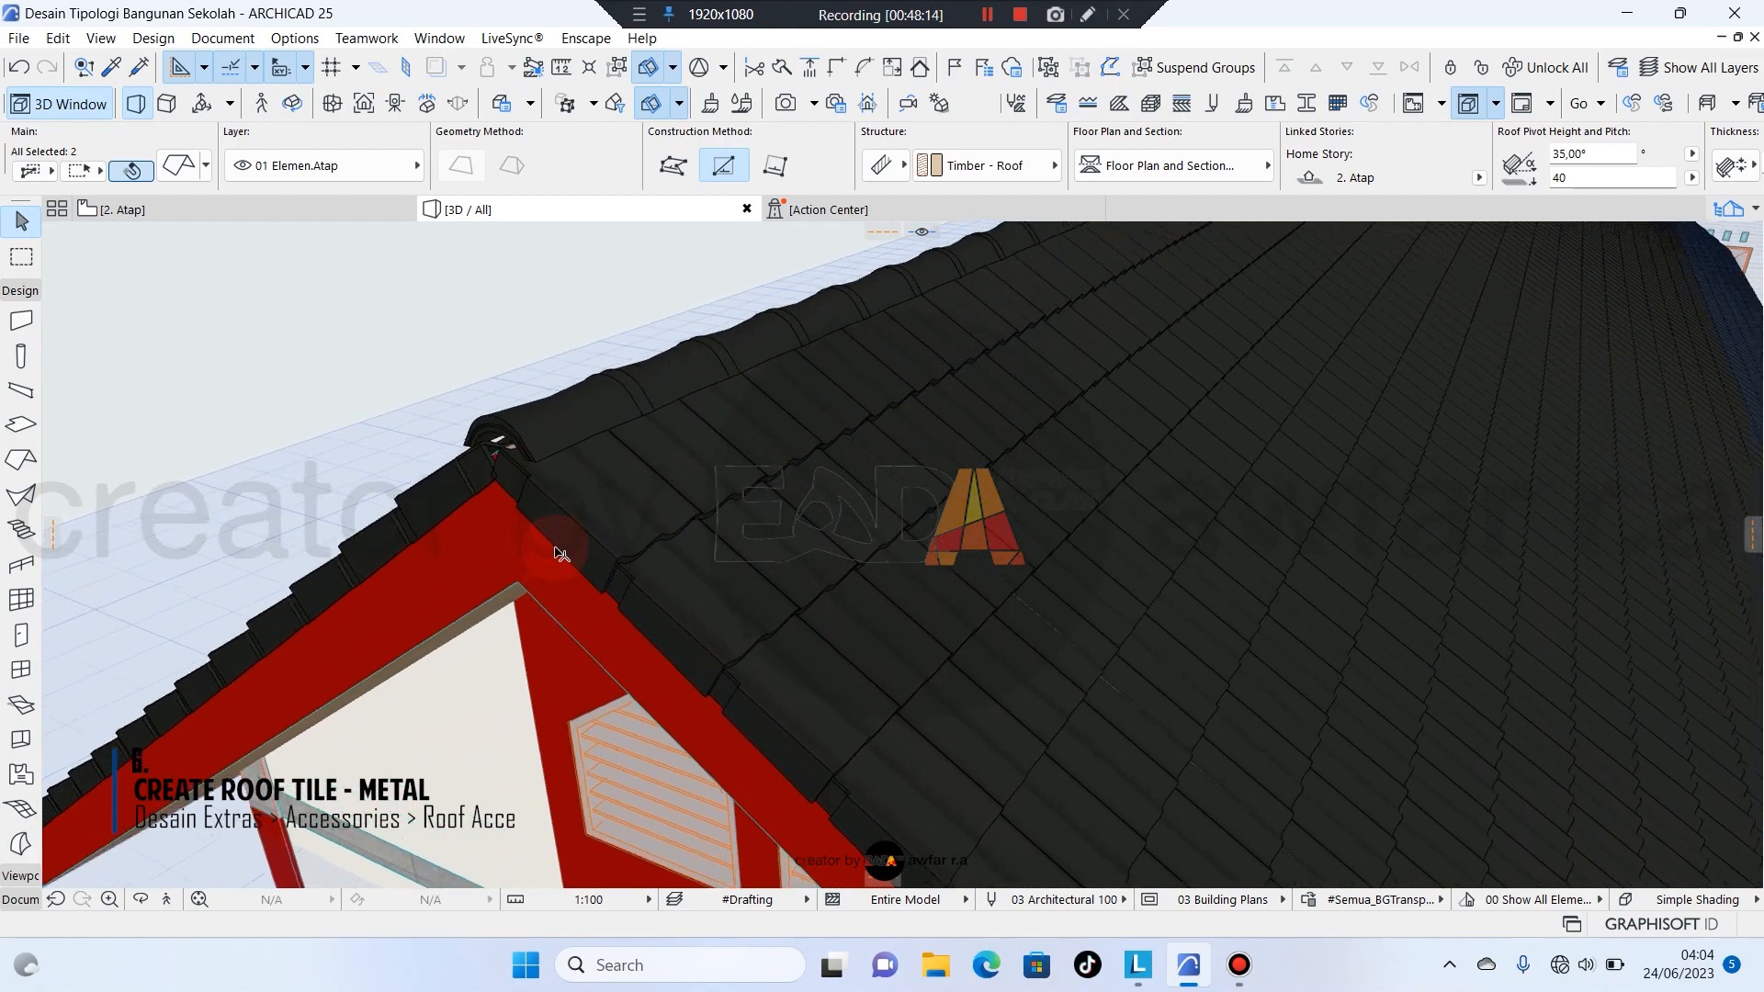
scroll(565, 543, "up", 3)
scroll(581, 538, "down", 3)
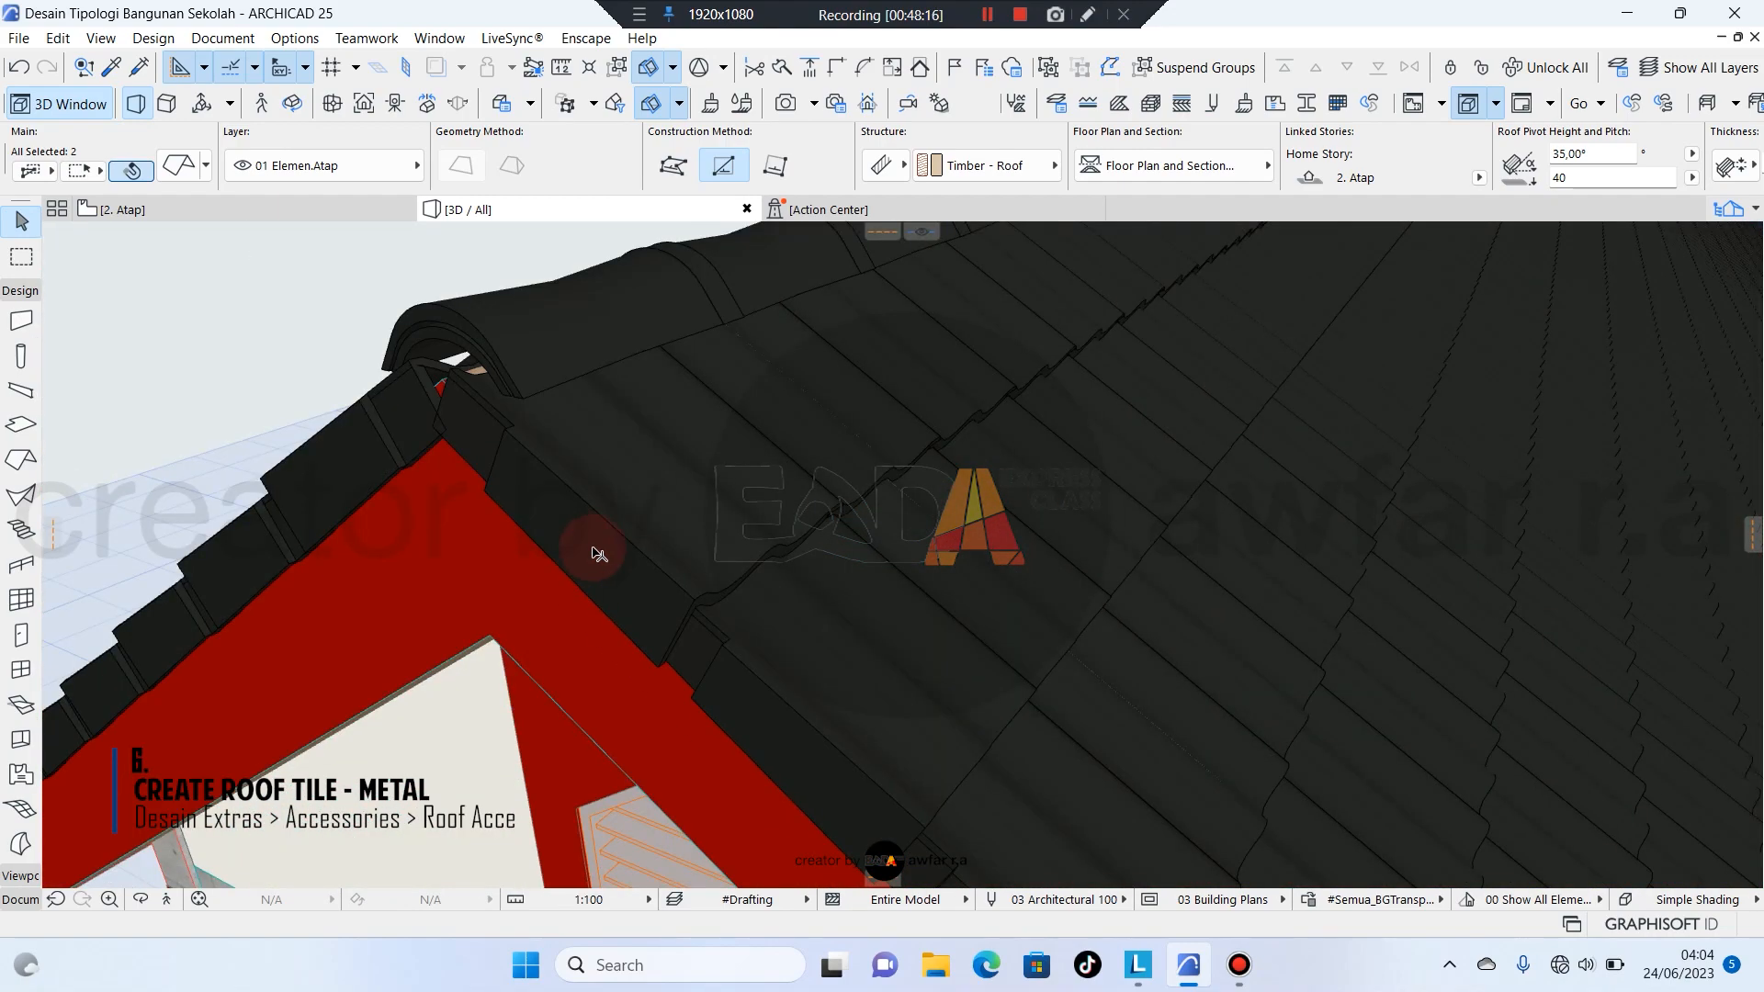
middle_click_drag(695, 591, 648, 576, "shift")
scroll(389, 520, "up", 4)
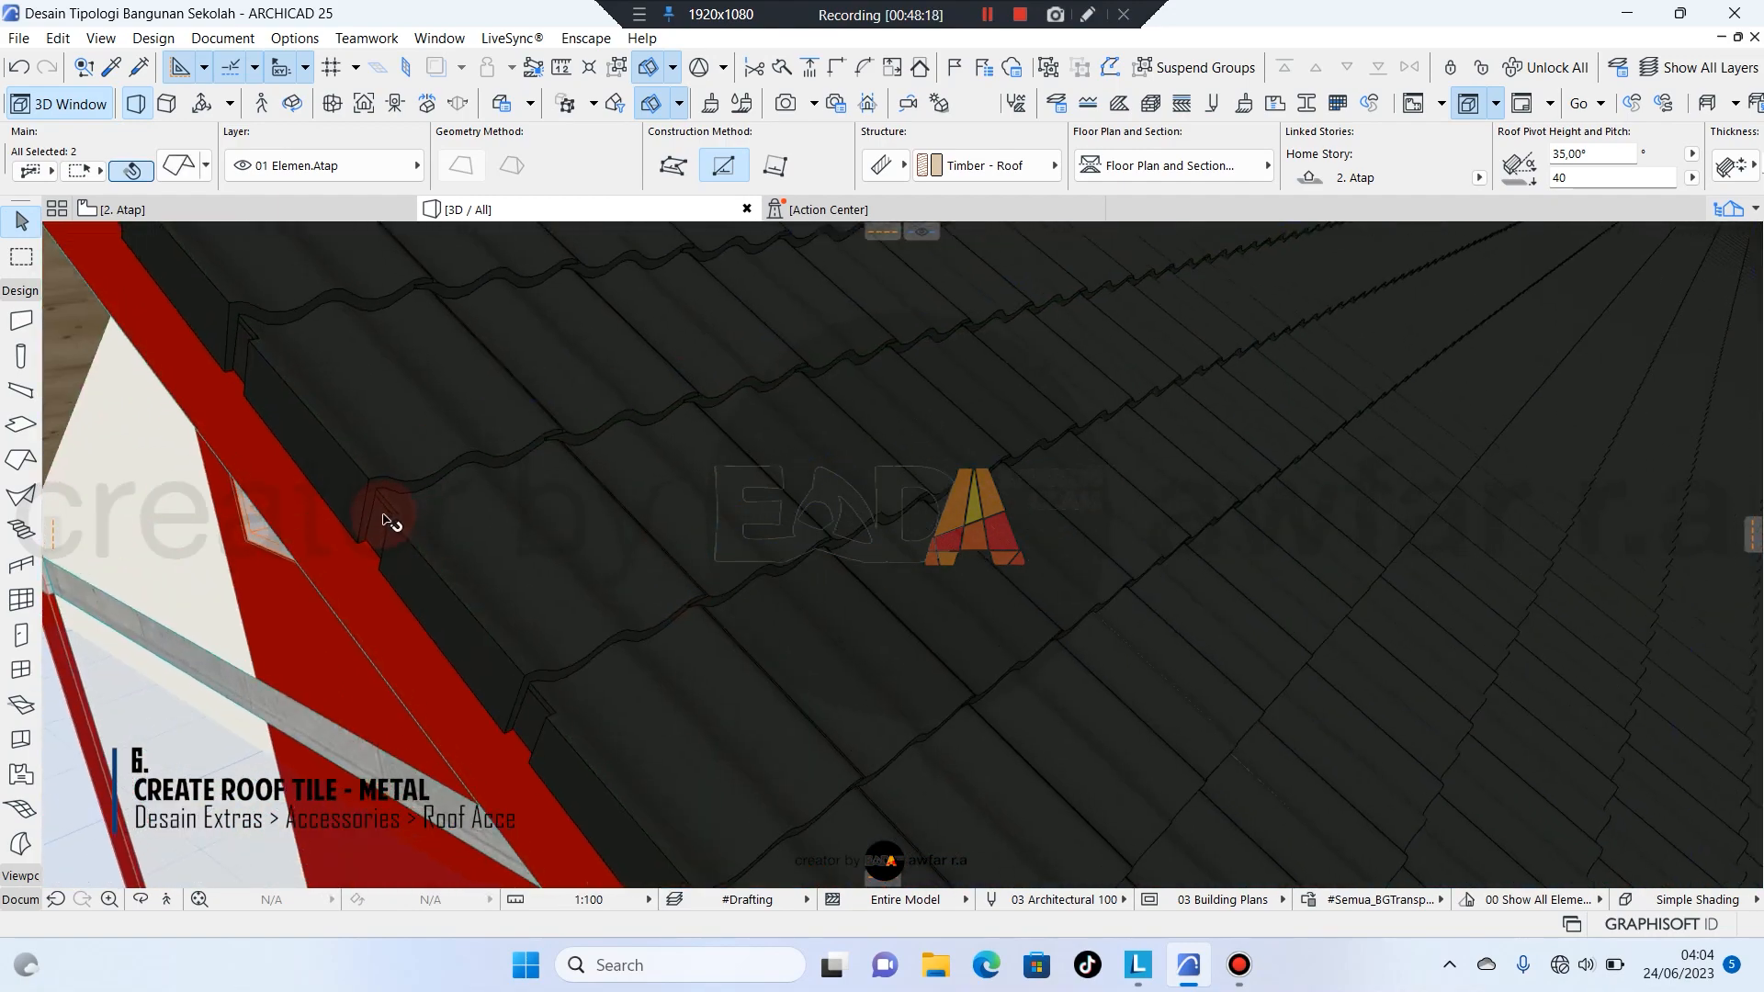
scroll(389, 490, "up", 3)
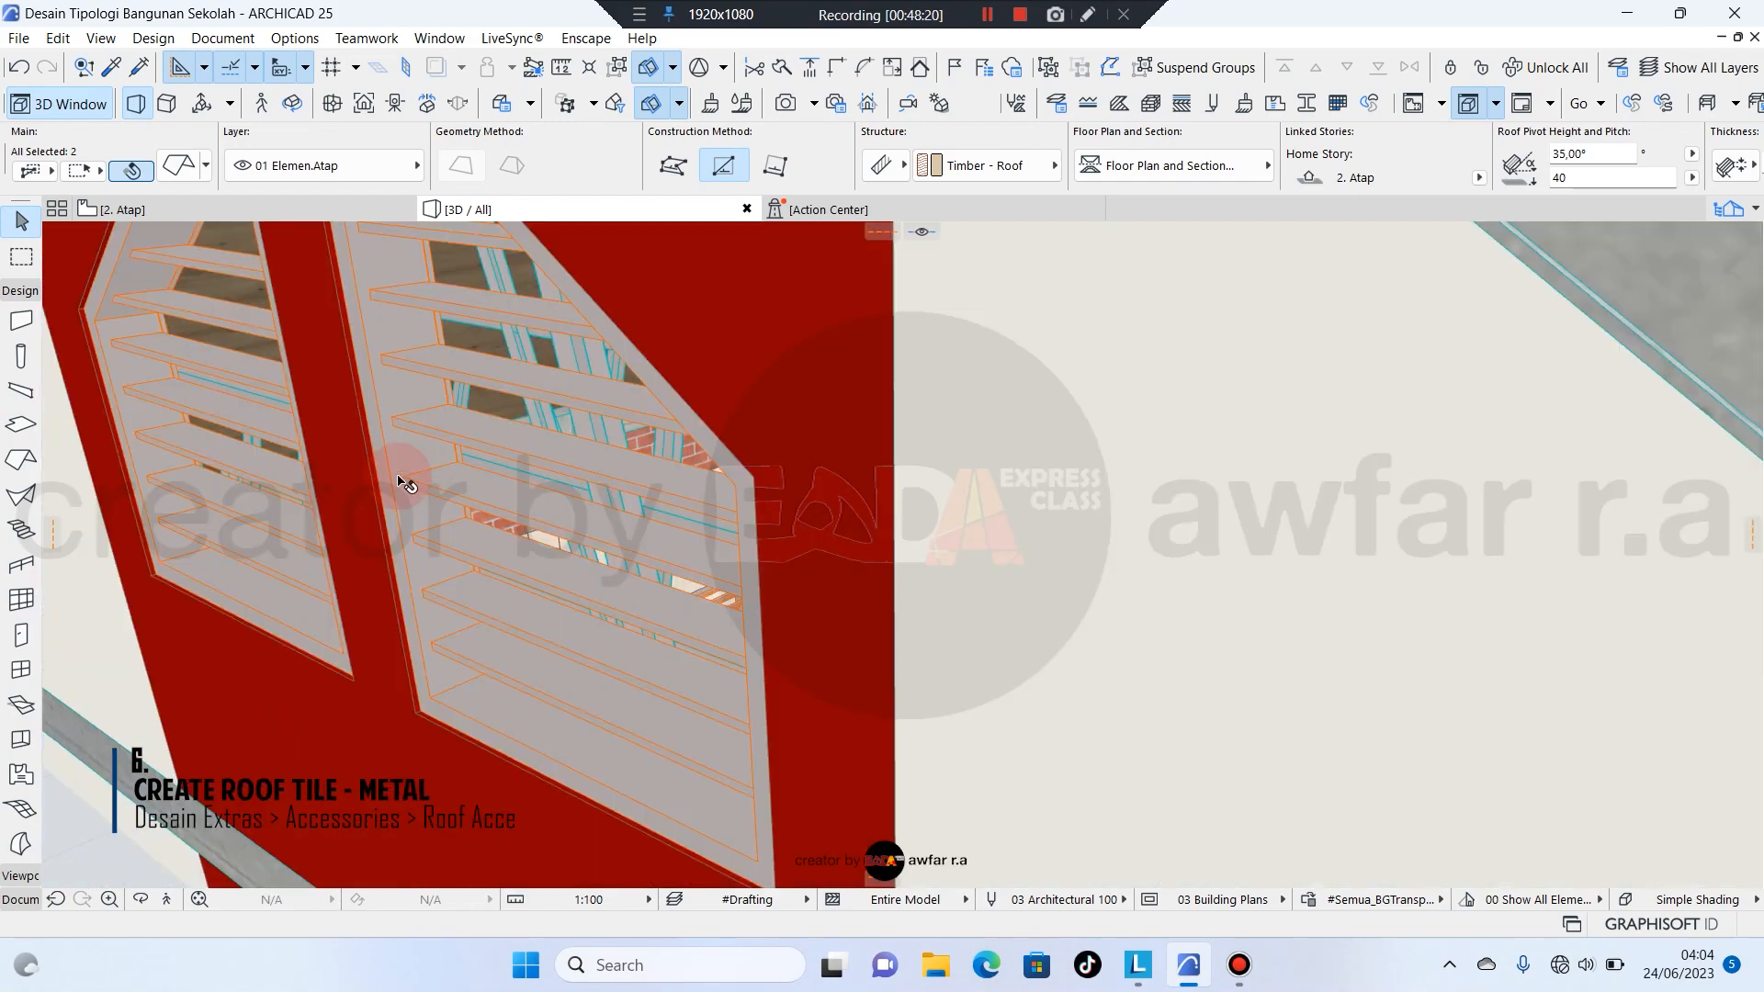
scroll(395, 489, "down", 4)
scroll(569, 560, "up", 3)
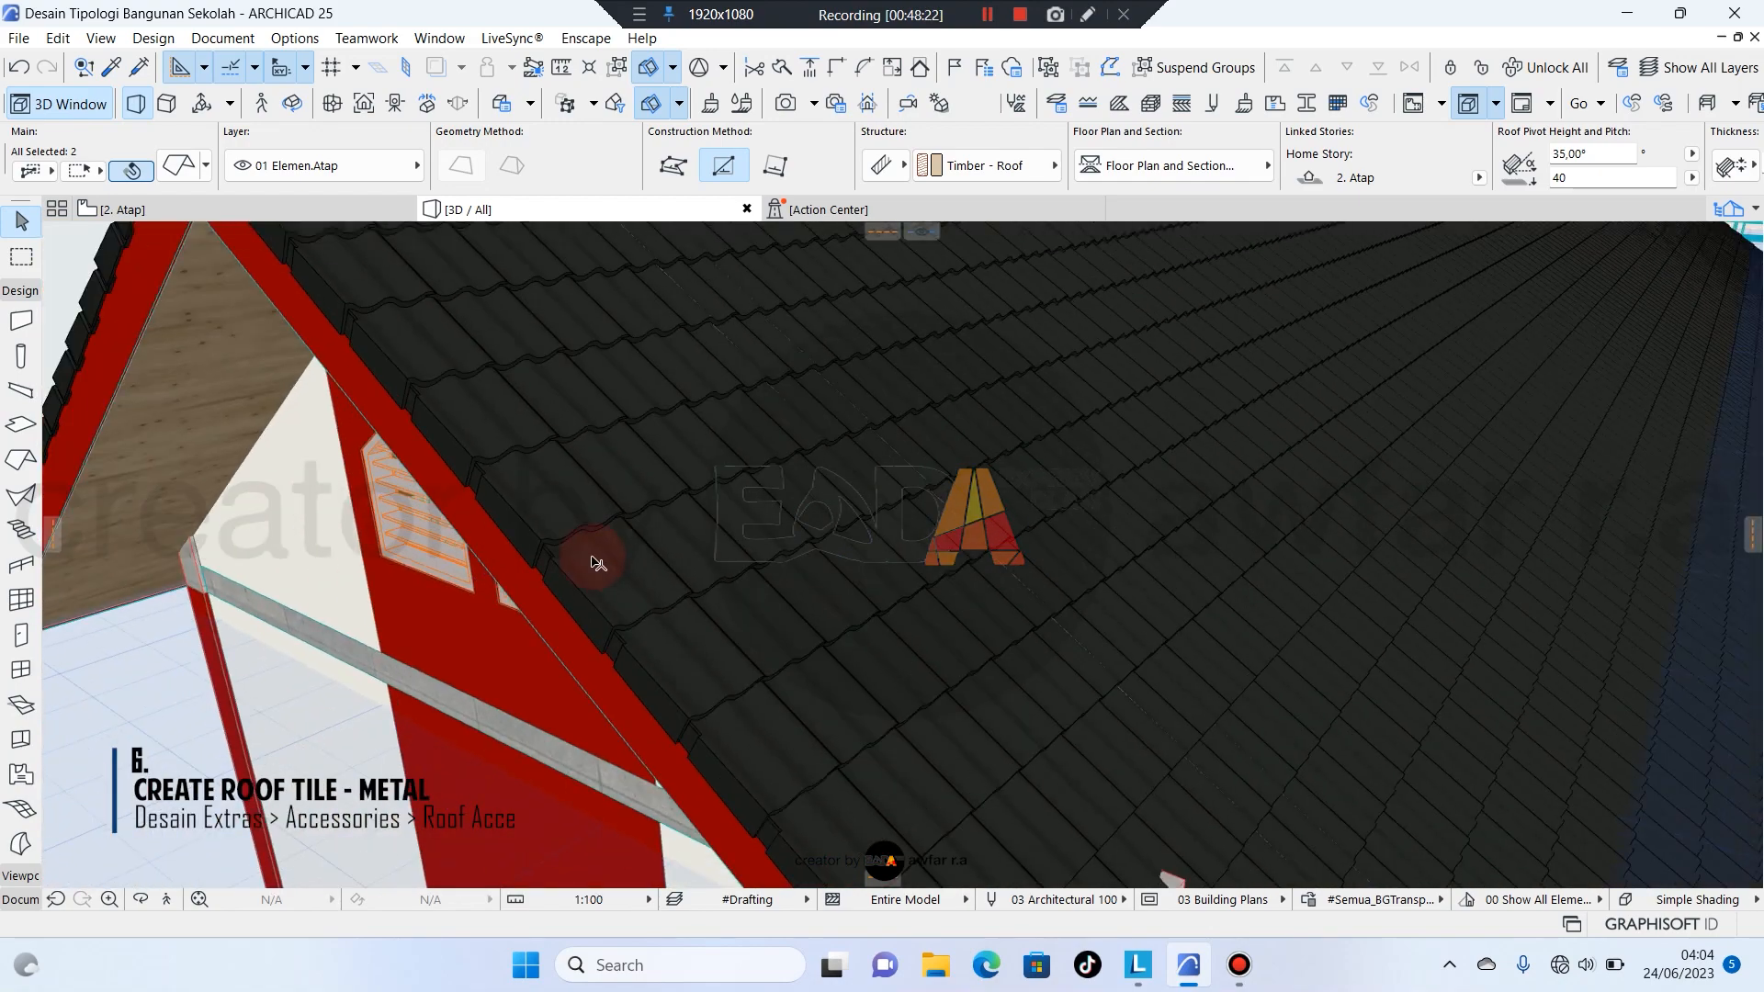
scroll(716, 678, "up", 3)
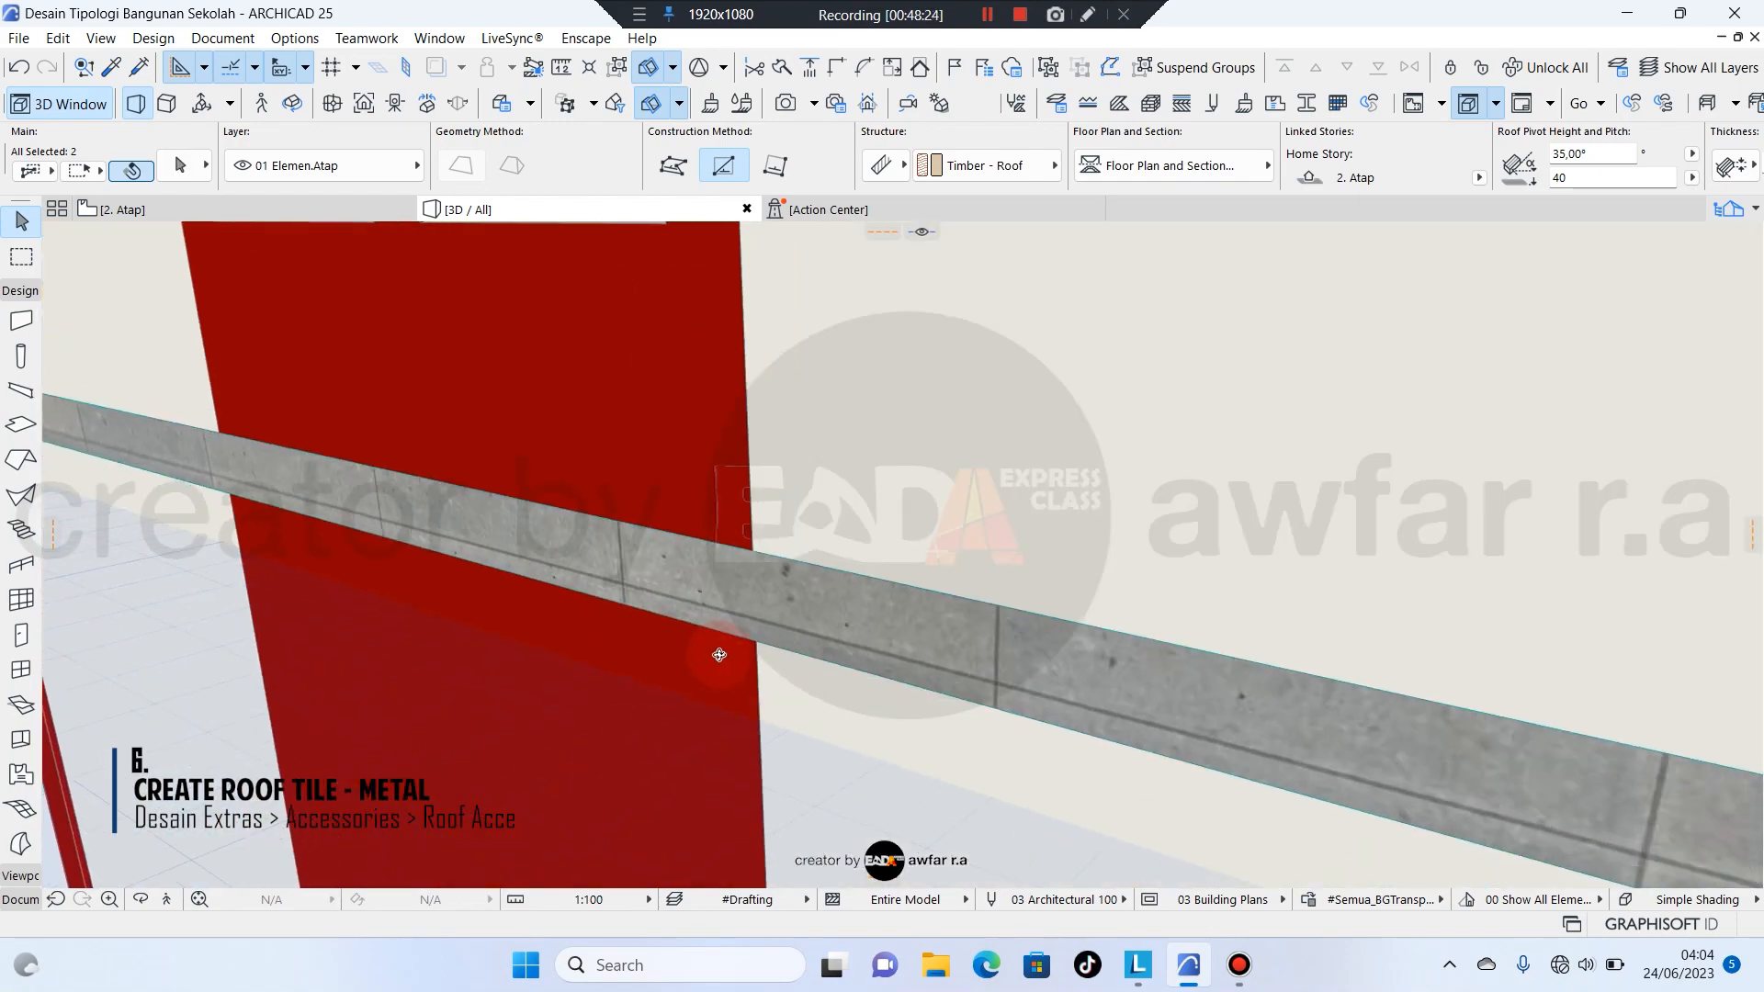
scroll(717, 655, "down", 4)
middle_click_drag(665, 665, 718, 610, "shift")
scroll(735, 602, "down", 5)
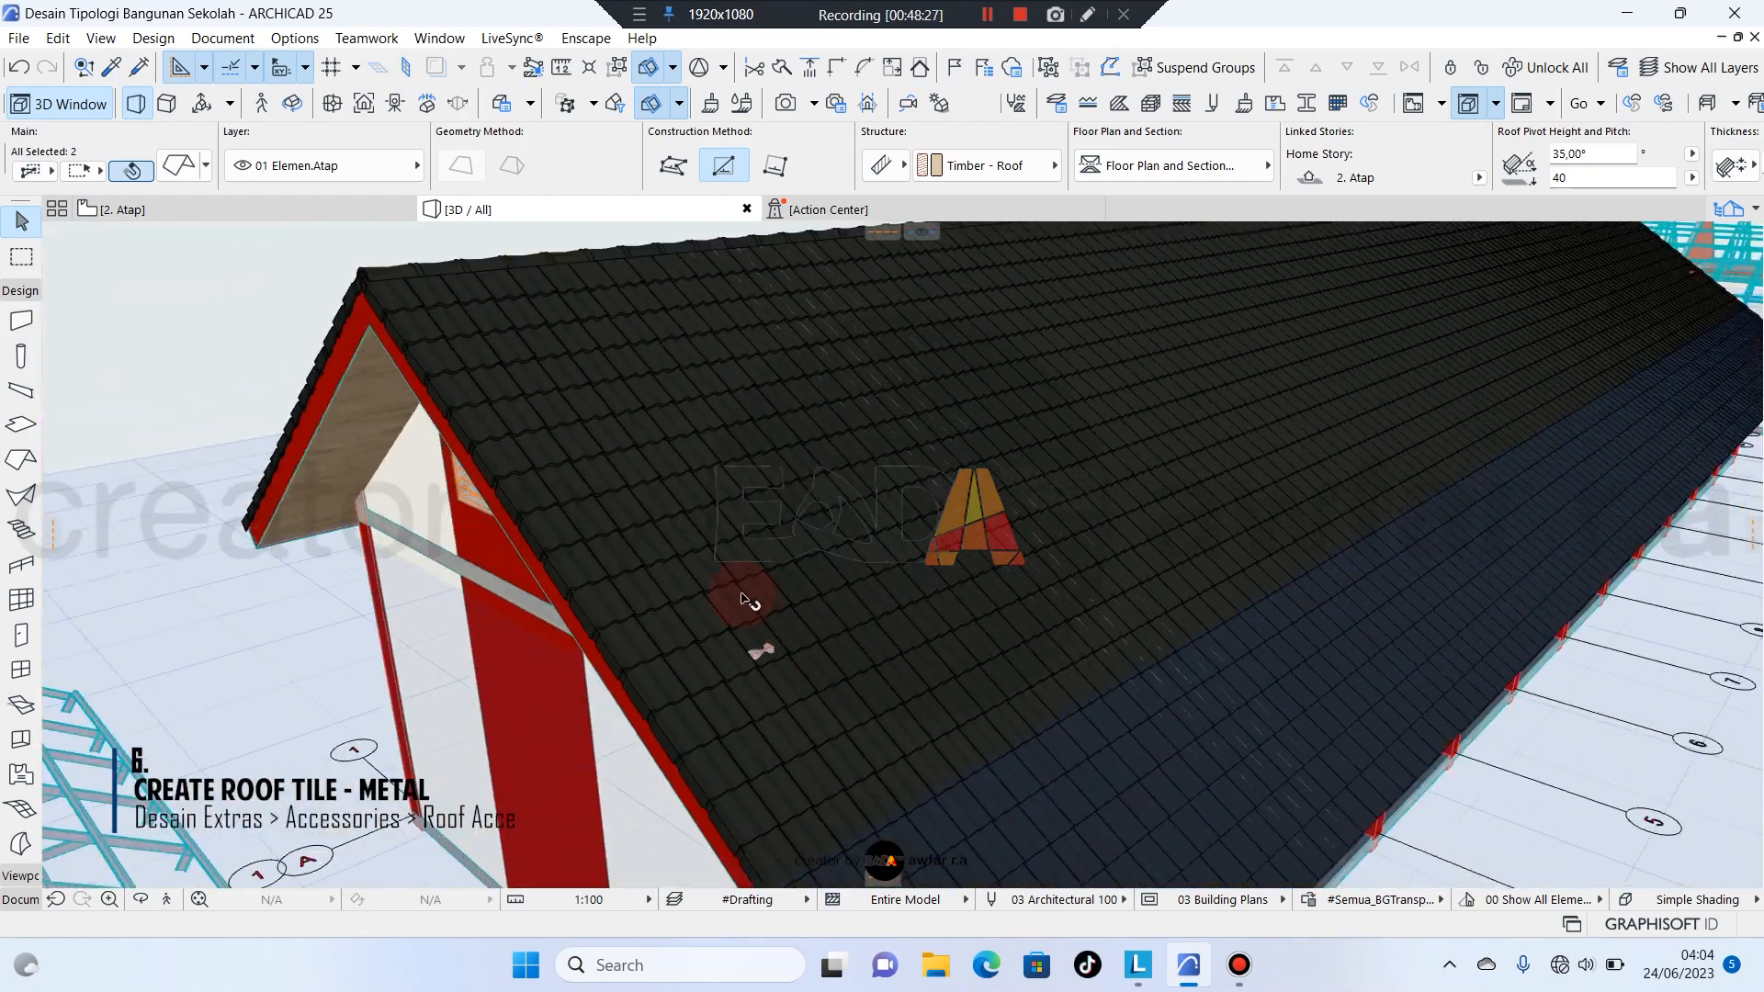
middle_click_drag(949, 570, 1130, 583, "shift")
Check the tile object's fit against the fascia at the eave corner and along the ridge in 3D.
key("F2")
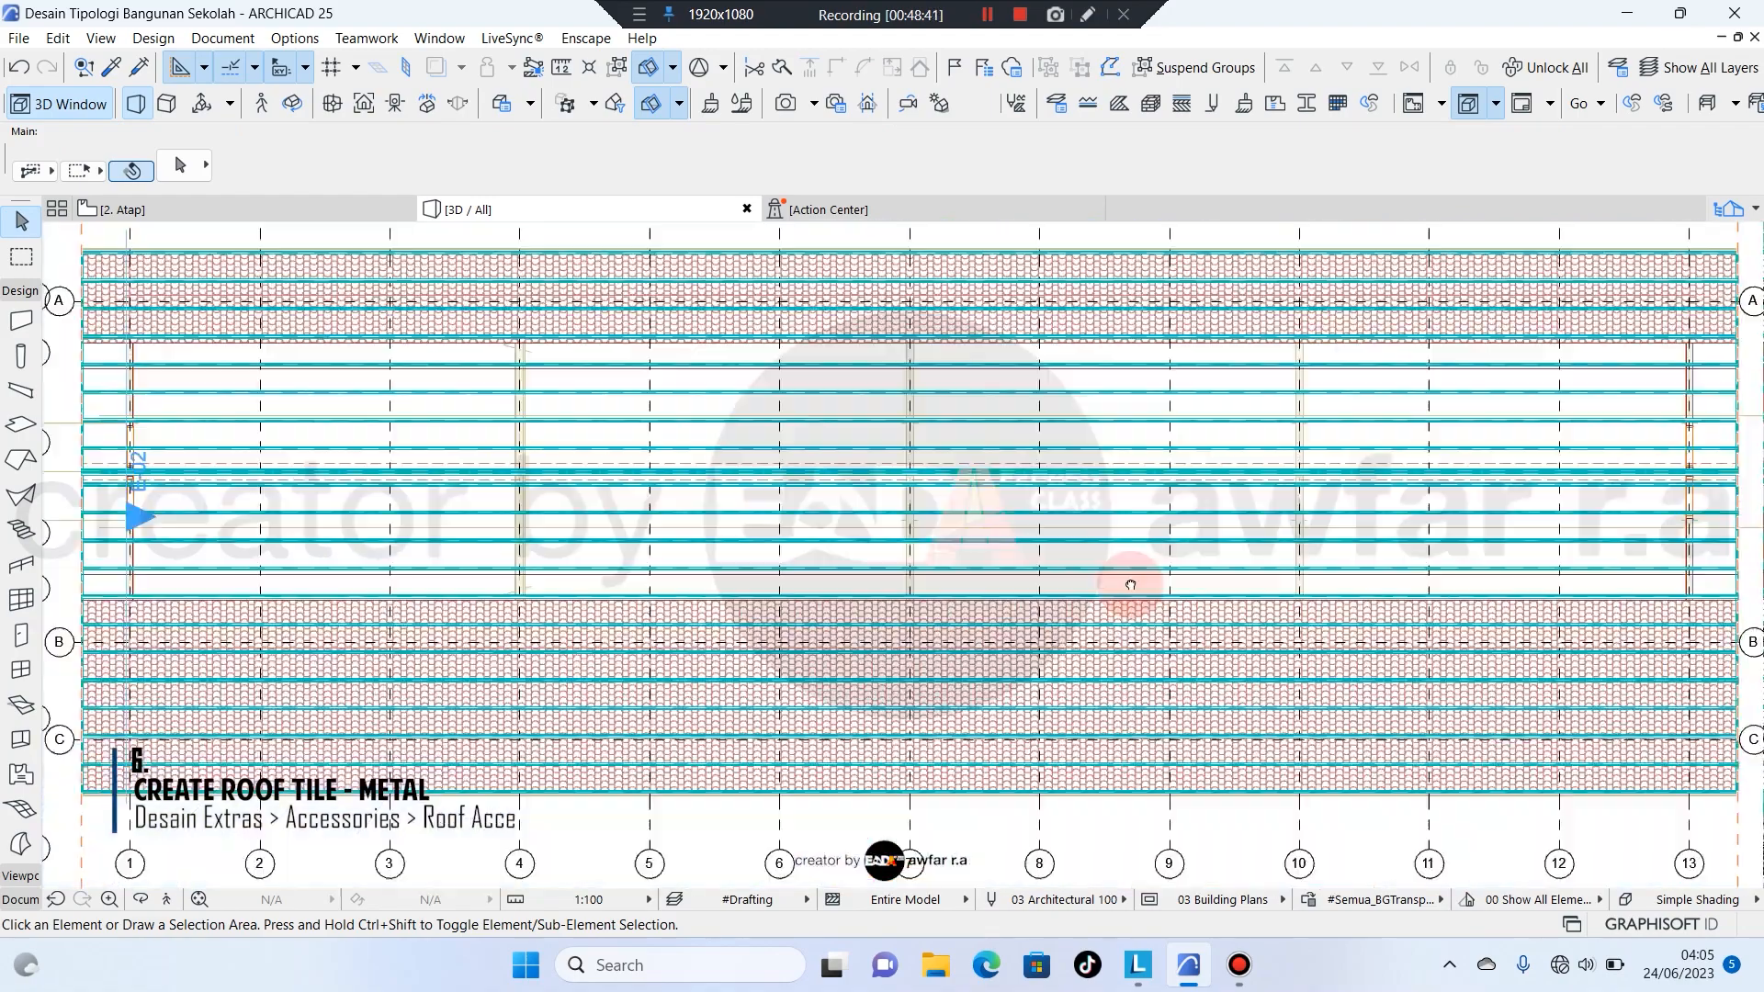
key("F3")
scroll(859, 760, "up", 3)
middle_click_drag(858, 760, 1142, 651, "shift")
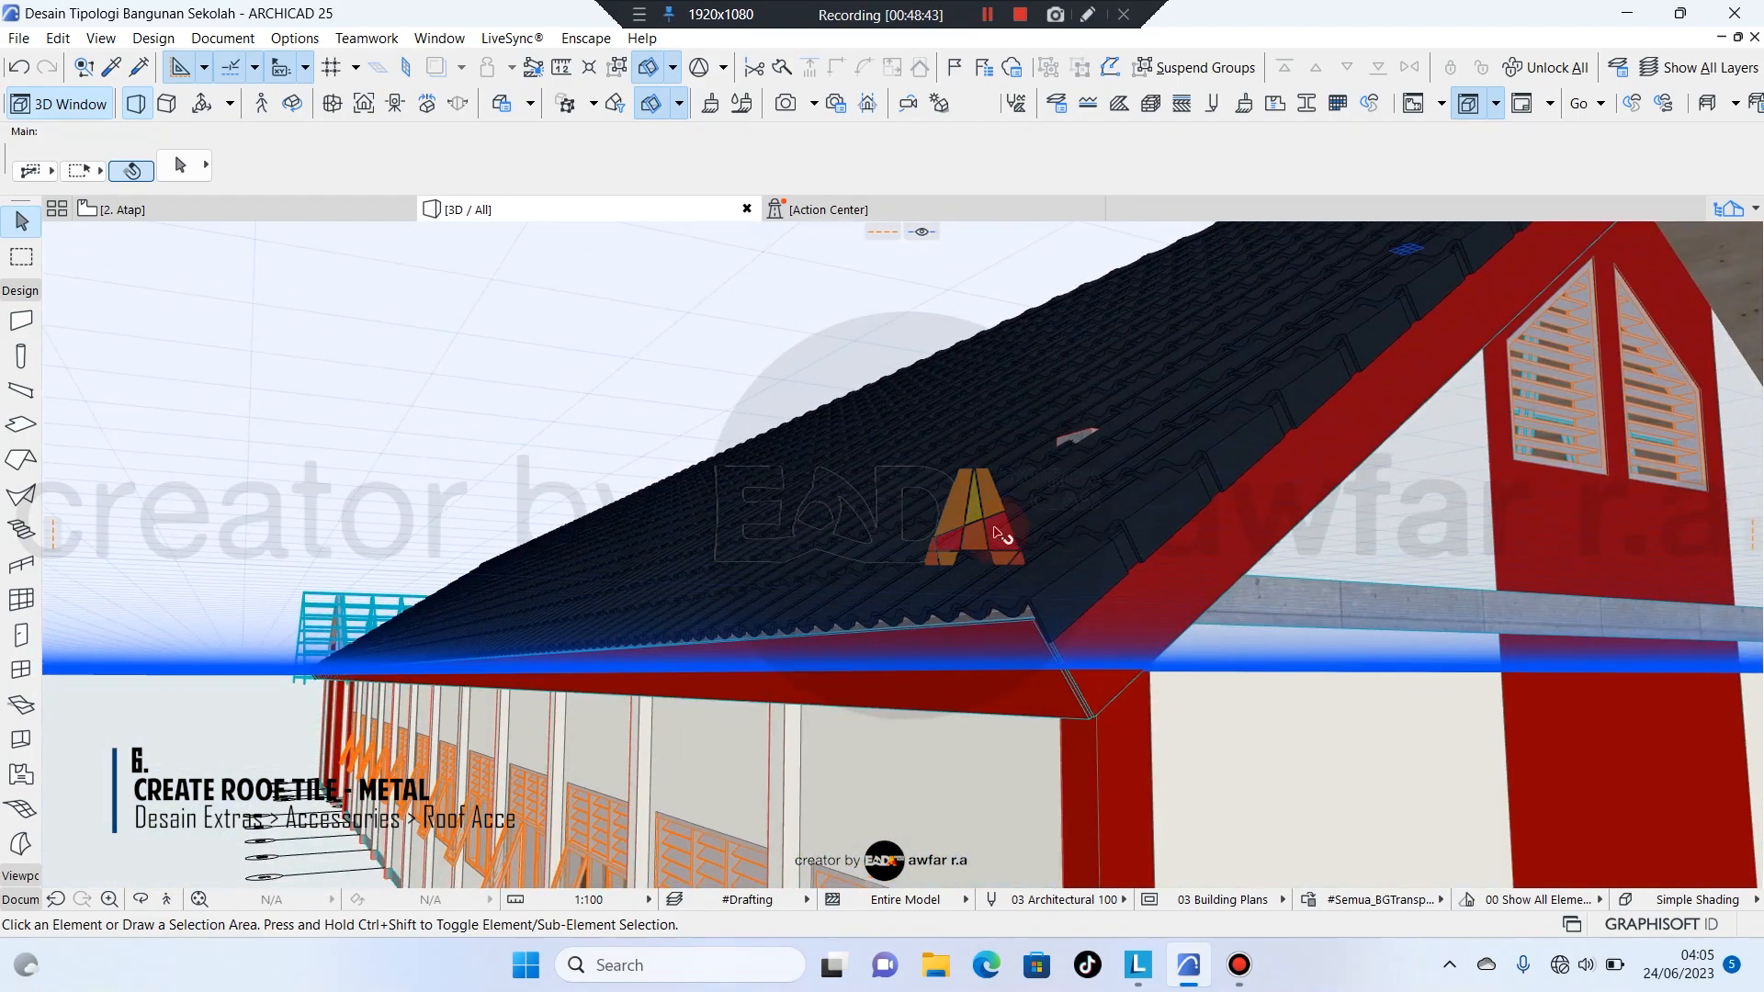
left_click(1066, 591)
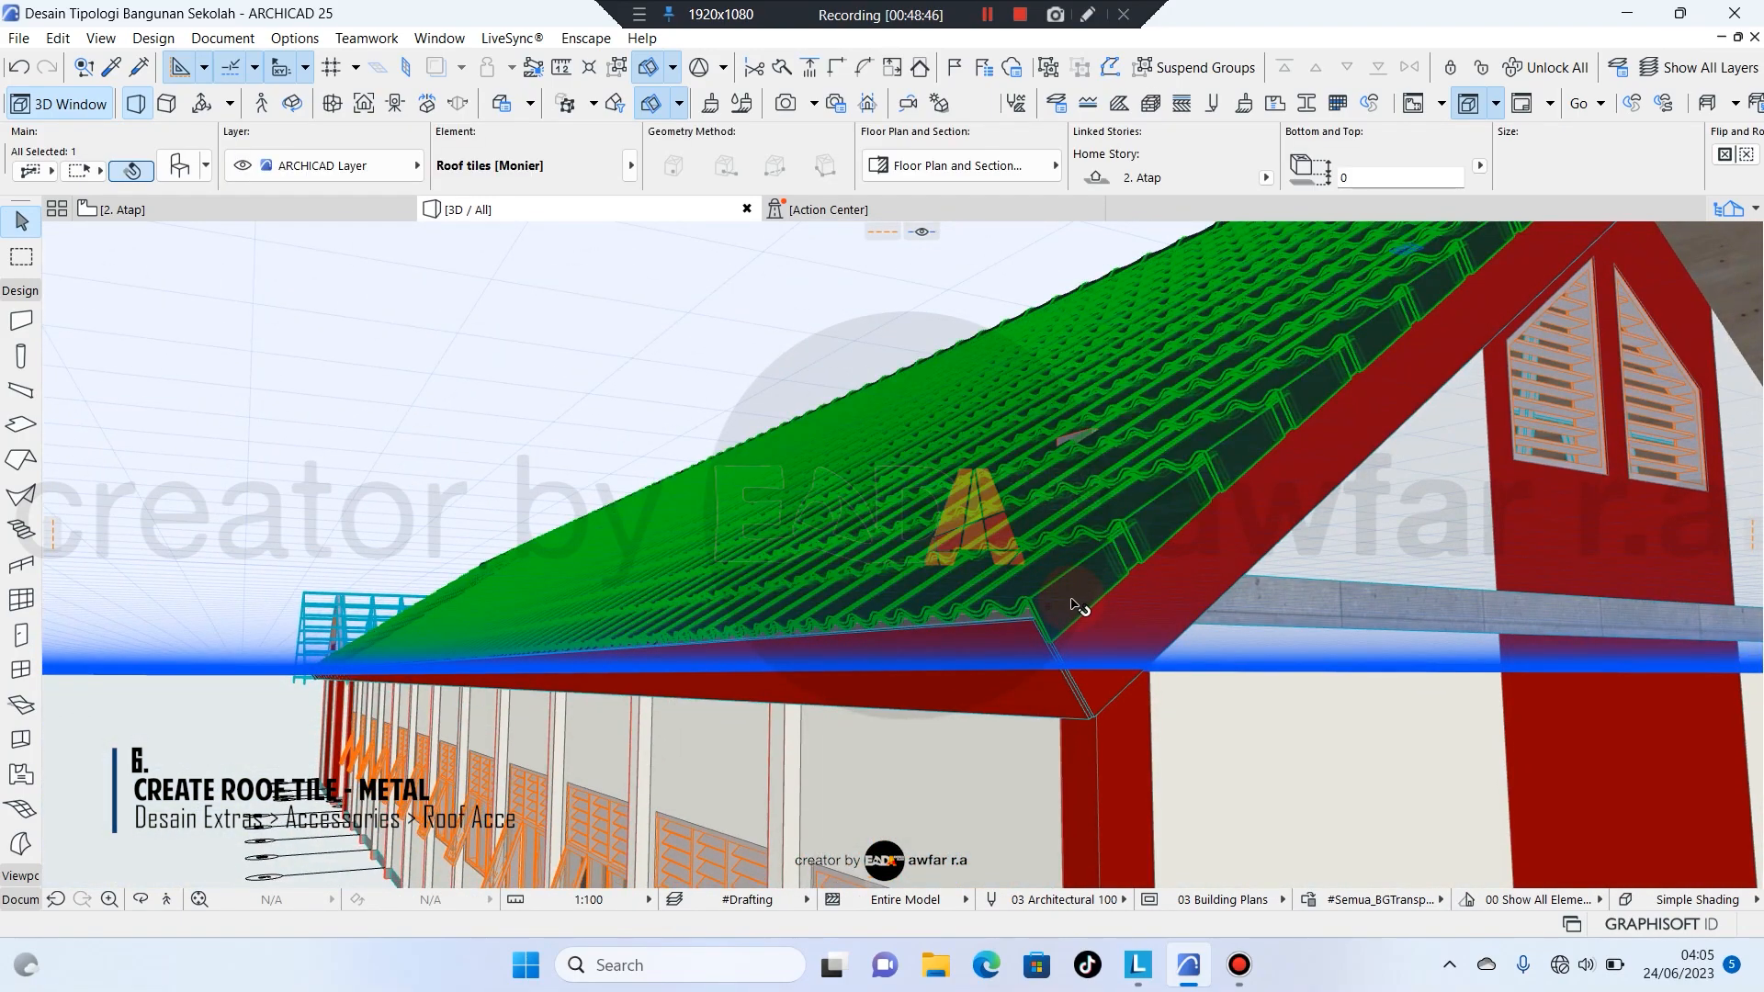
middle_click_drag(1012, 580, 1181, 490, "shift")
key("Escape")
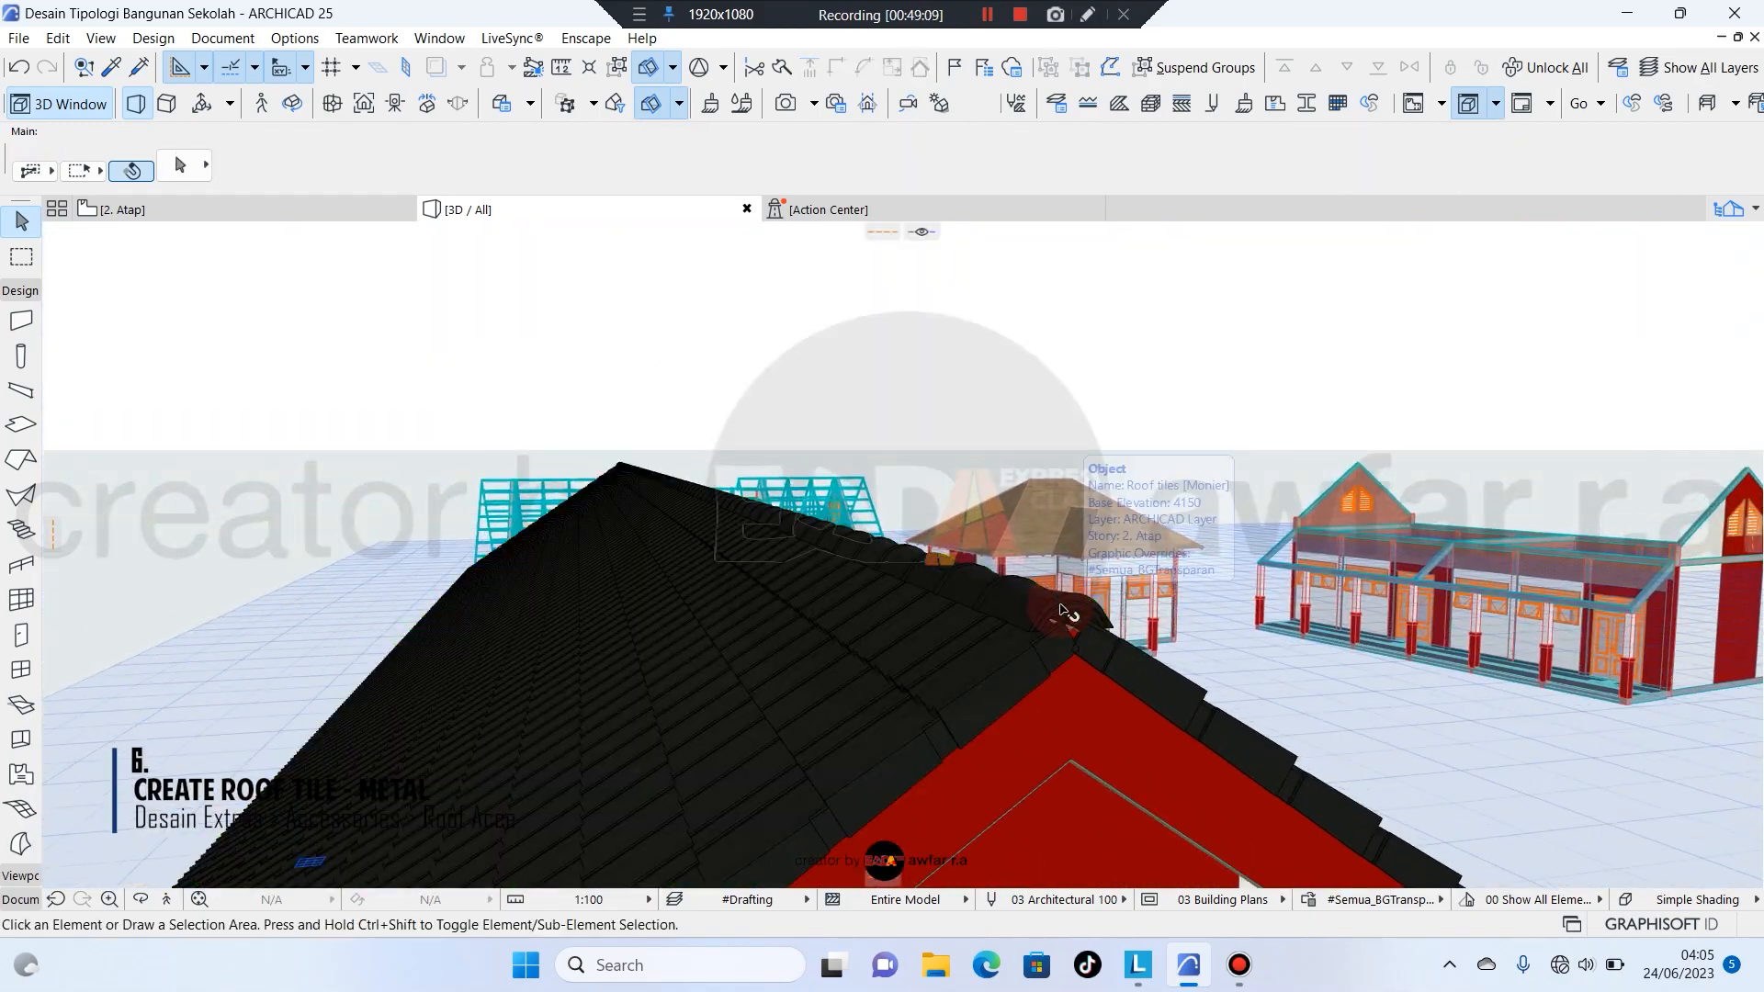
Check how the two roof tile objects overlap at the gable ridge by selecting each one in turn in 3D.
left_click(1028, 647)
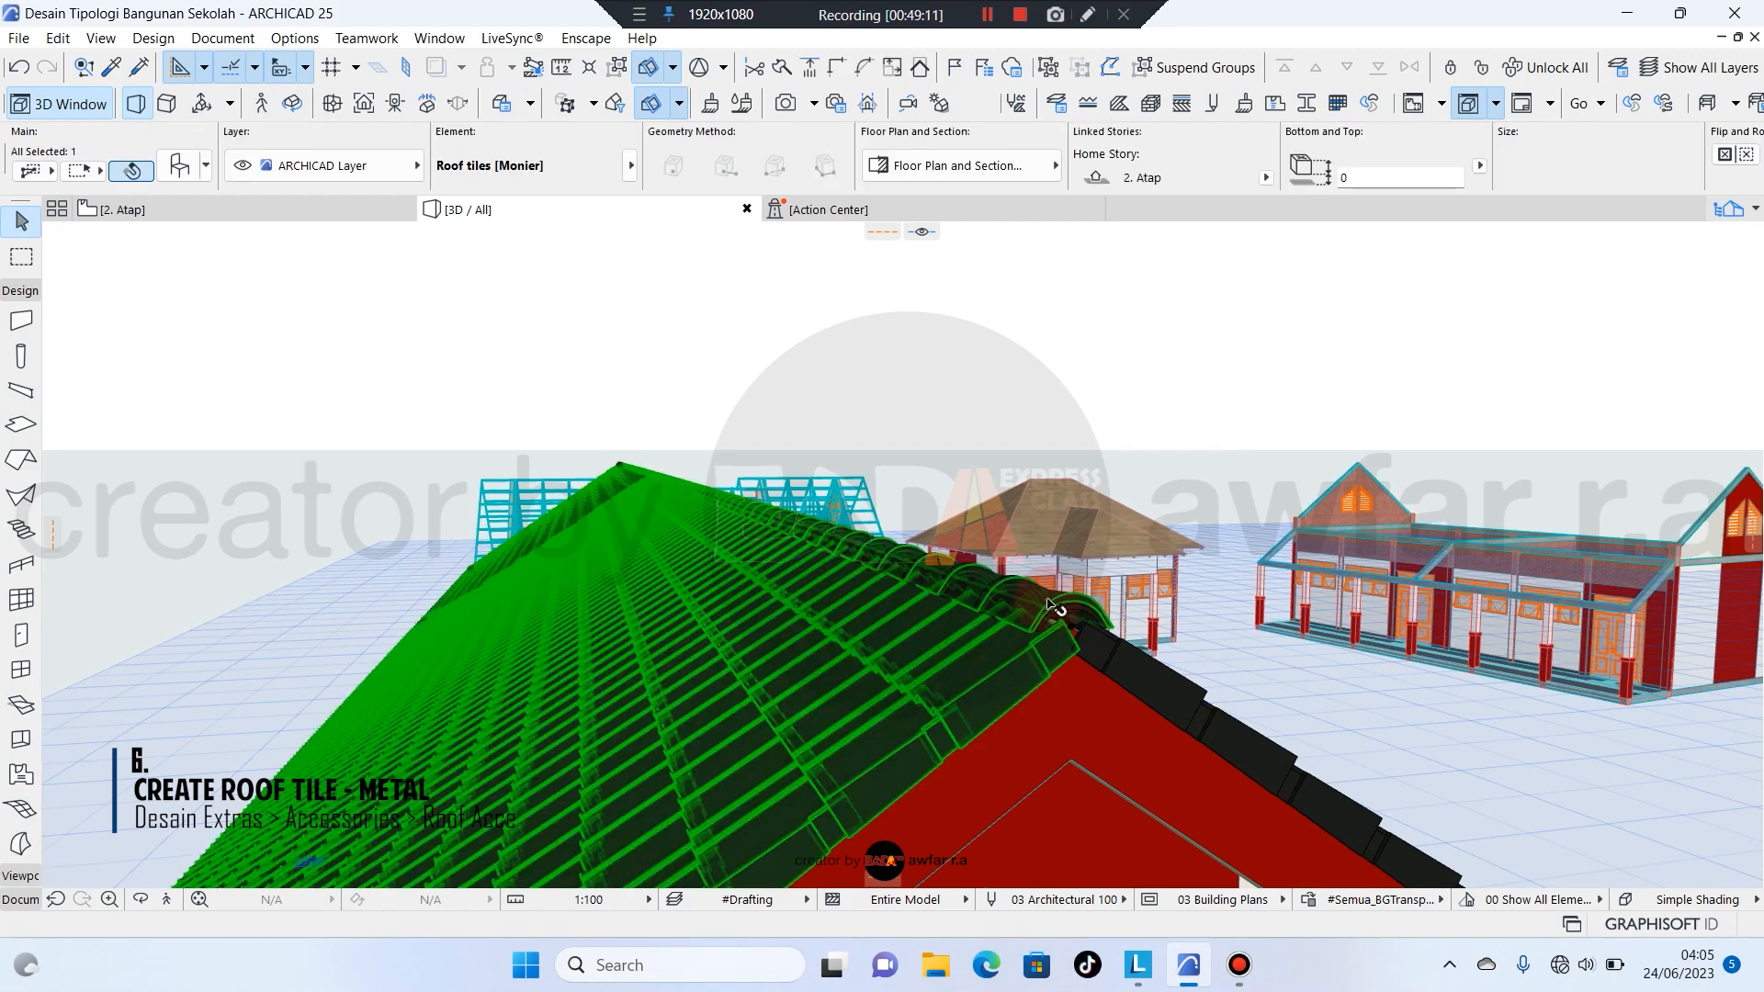
left_click(1055, 606)
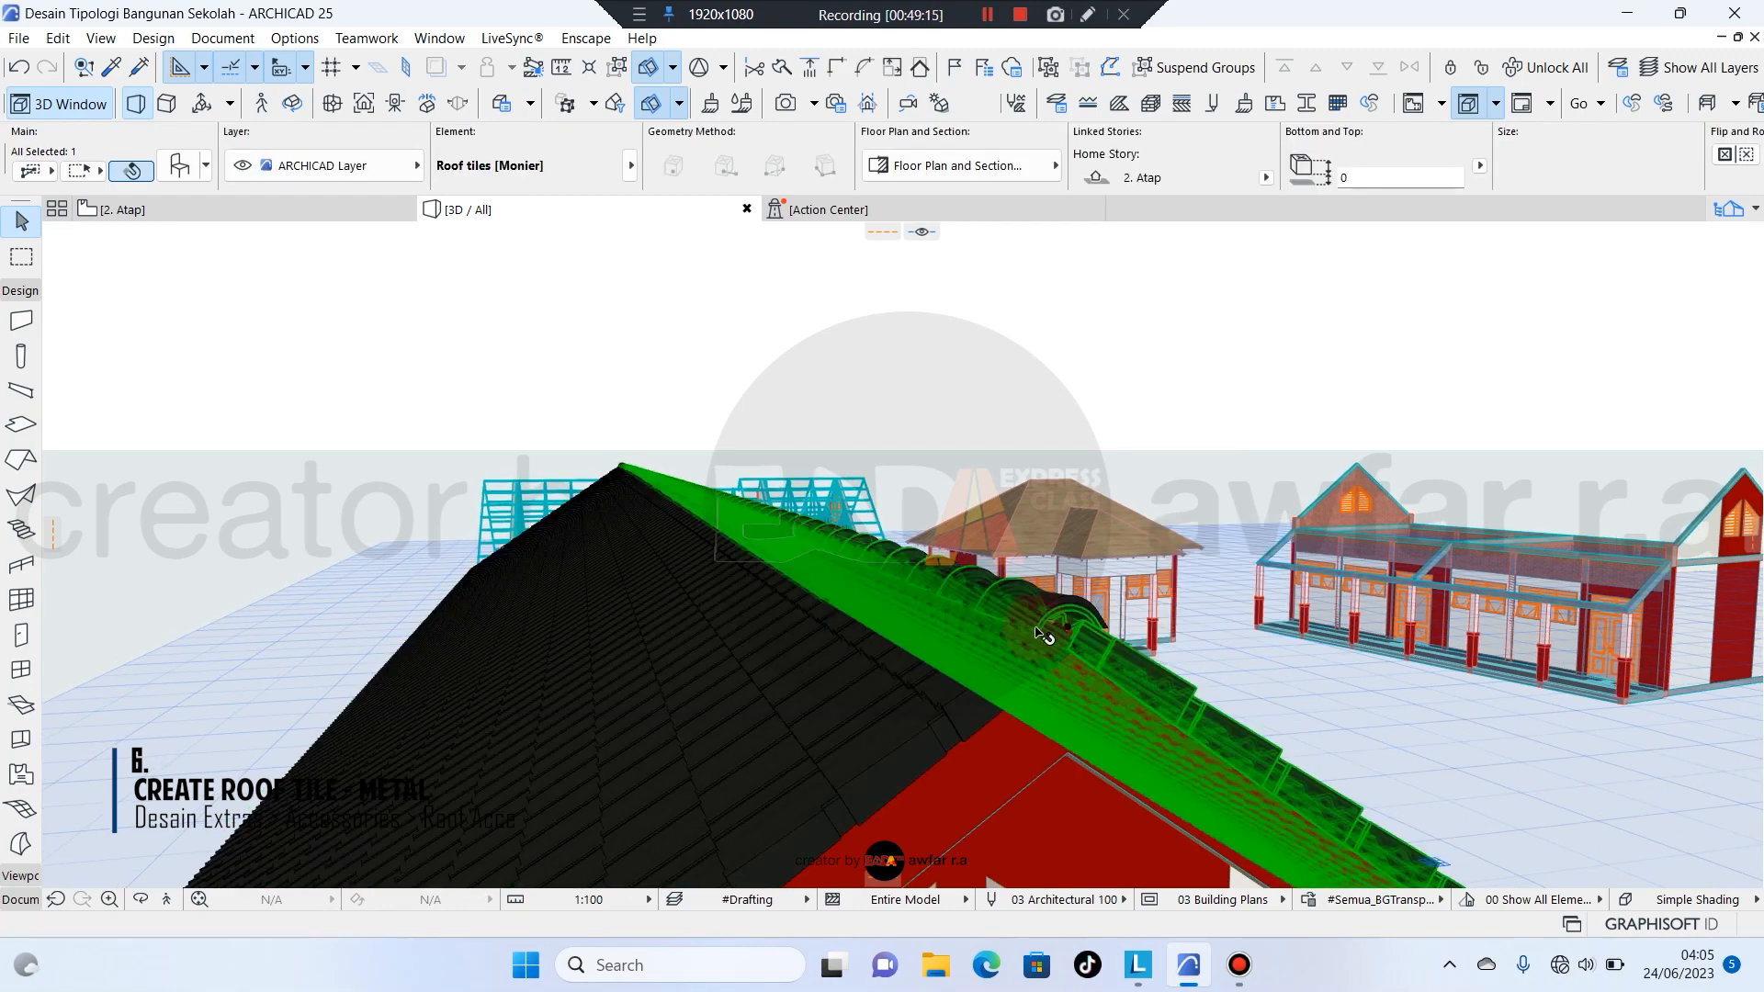
key("Escape")
left_click(938, 687)
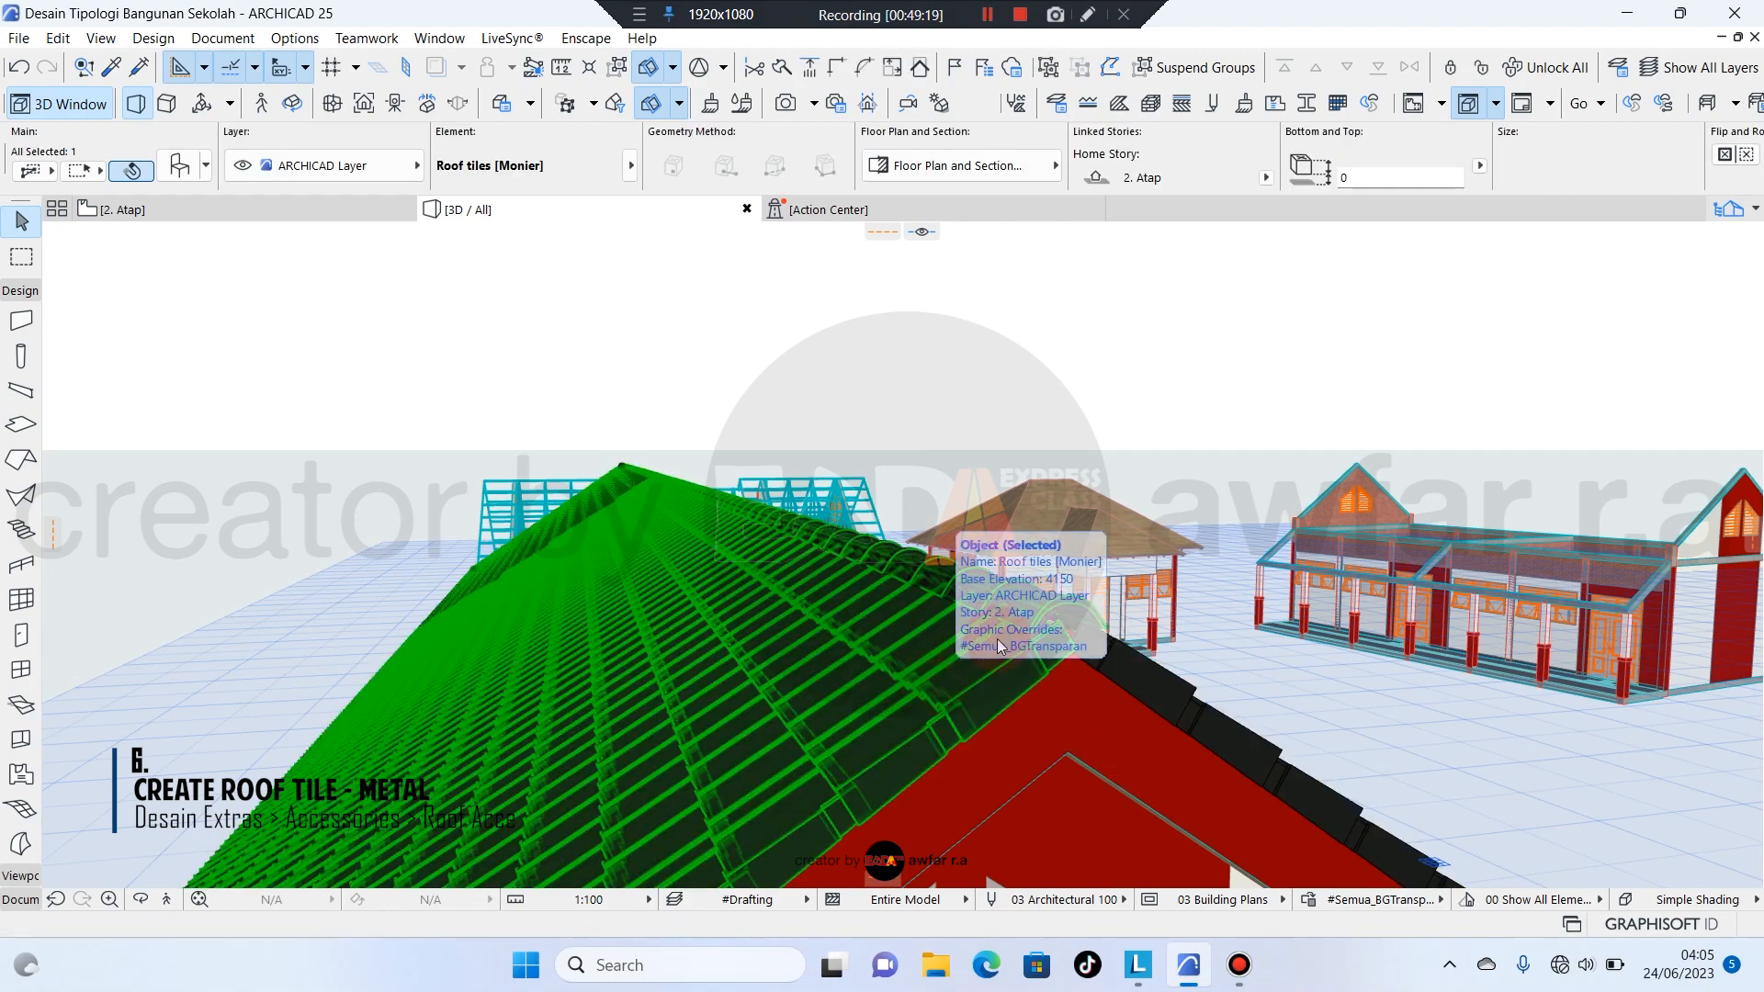
key("Escape")
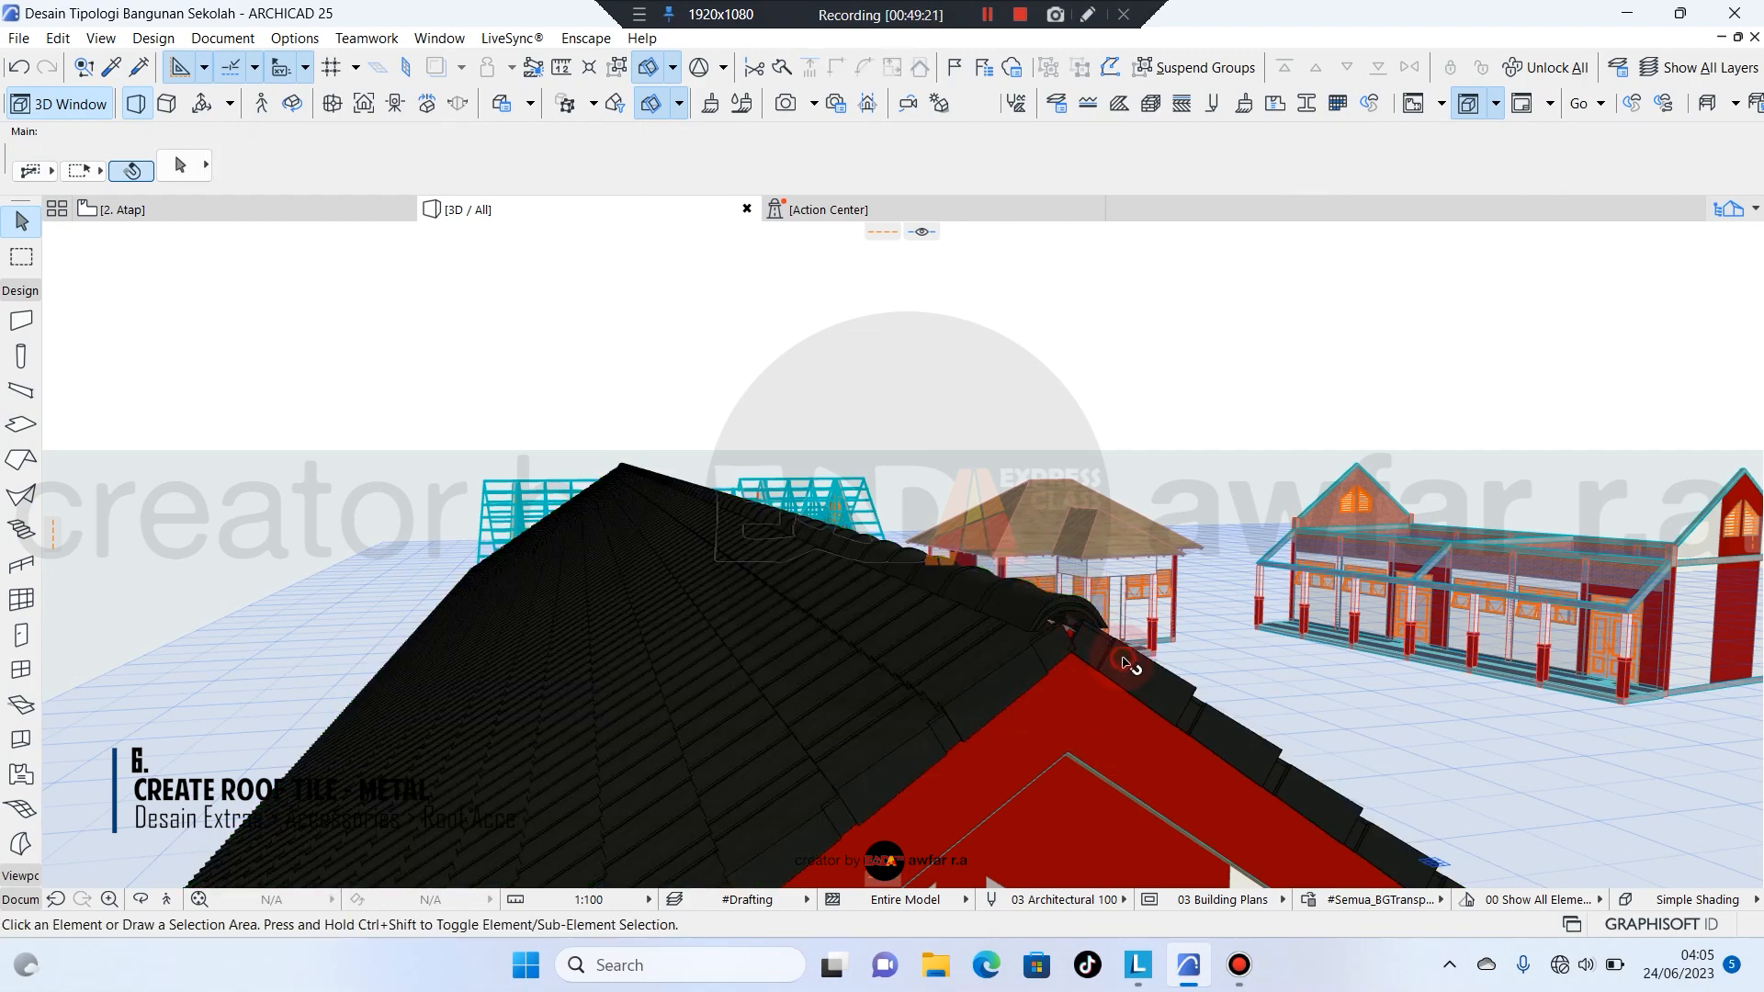
left_click(1127, 663)
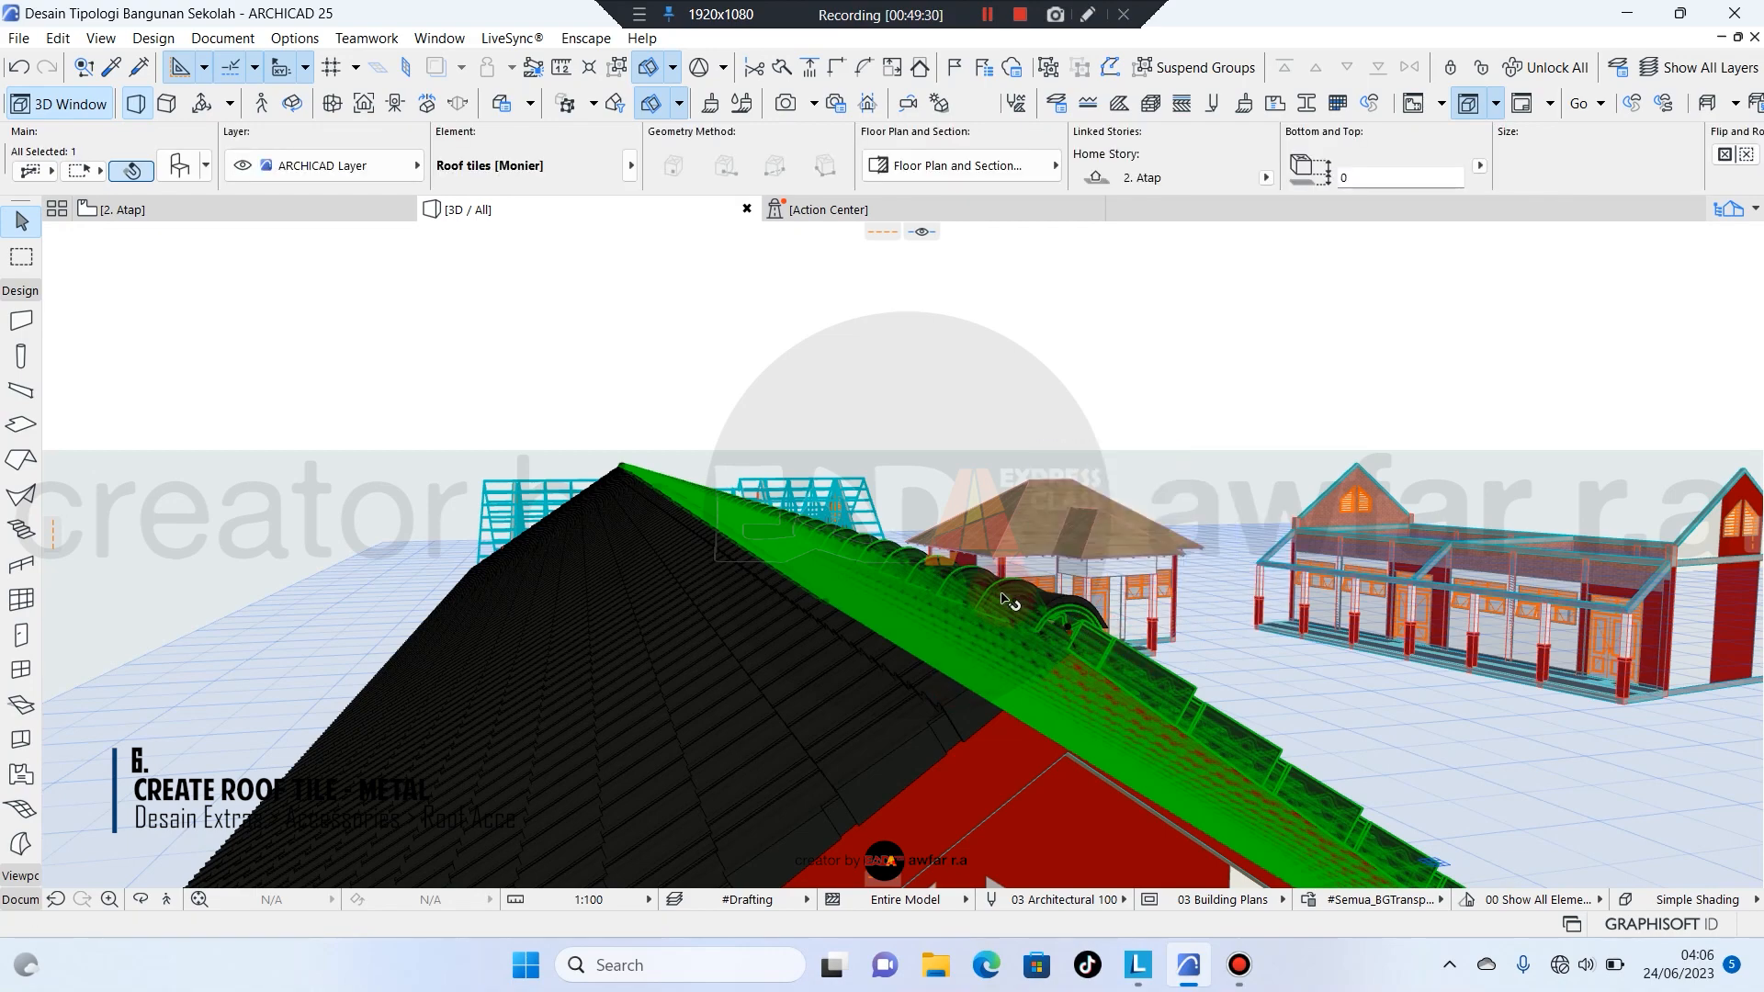
left_click(416, 261)
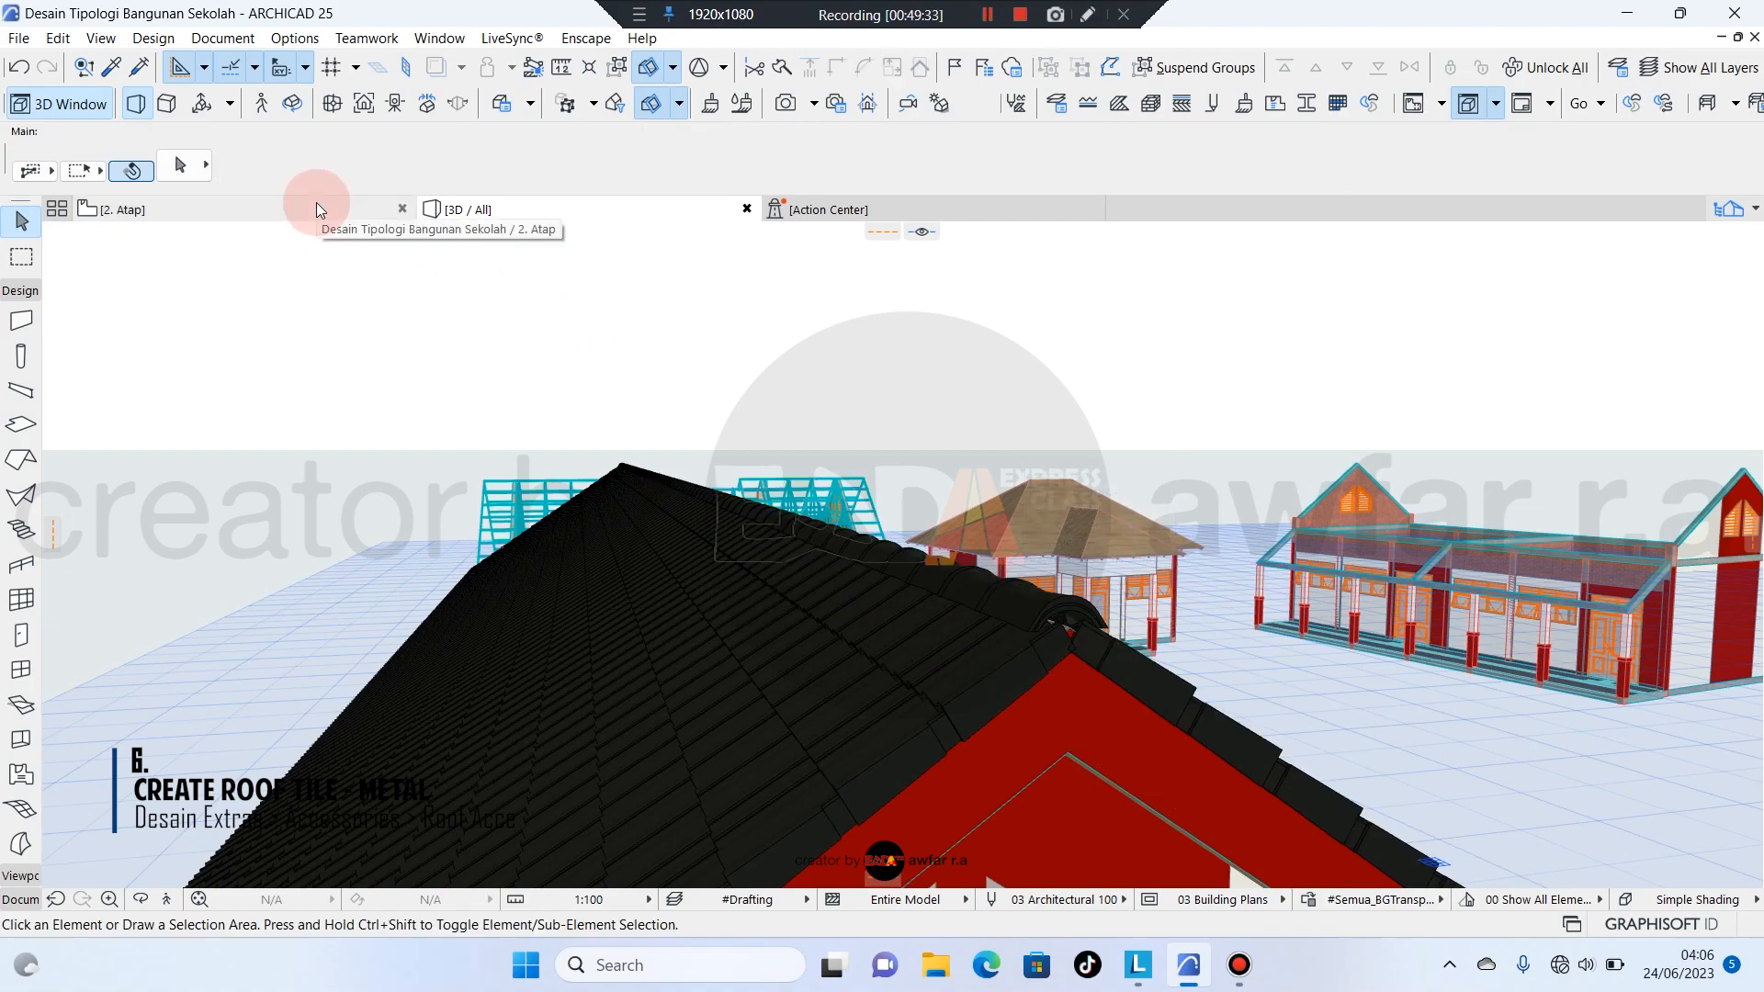
Examine the ridge/hip status option in the representation settings of the tile object along grid A on the 2. Atap plan.
left_click(317, 202)
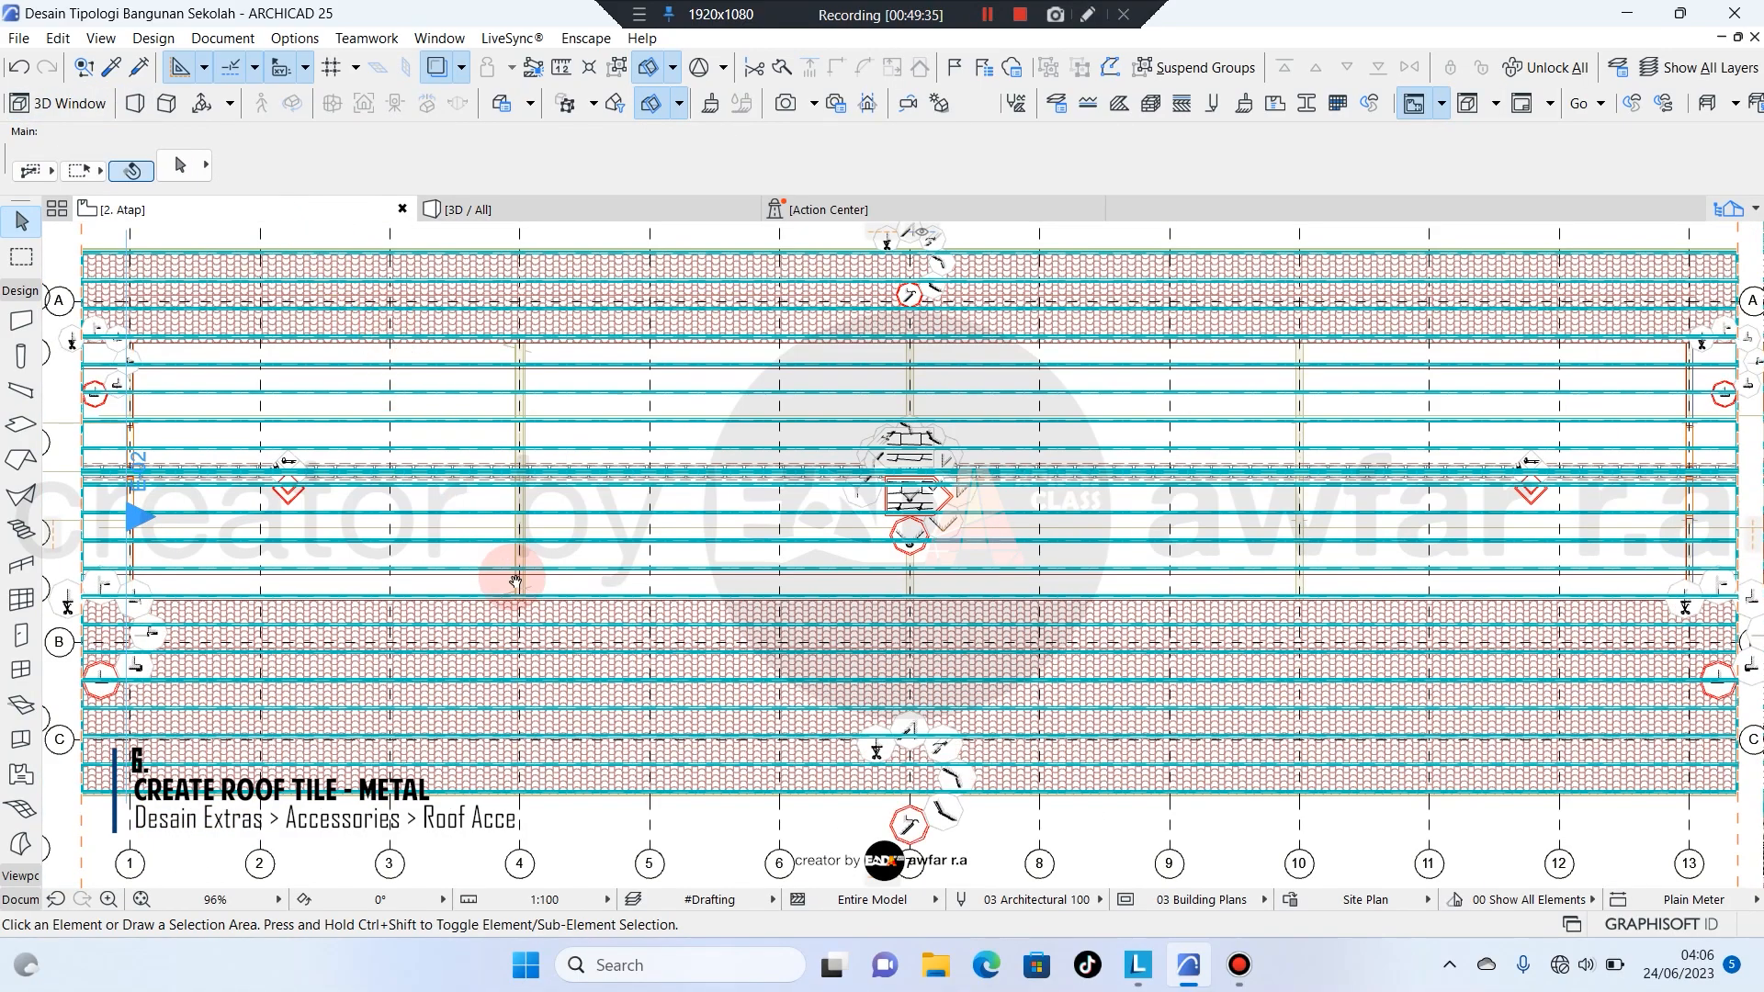
middle_click_drag(512, 571, 556, 609)
middle_click_drag(911, 483, 877, 540)
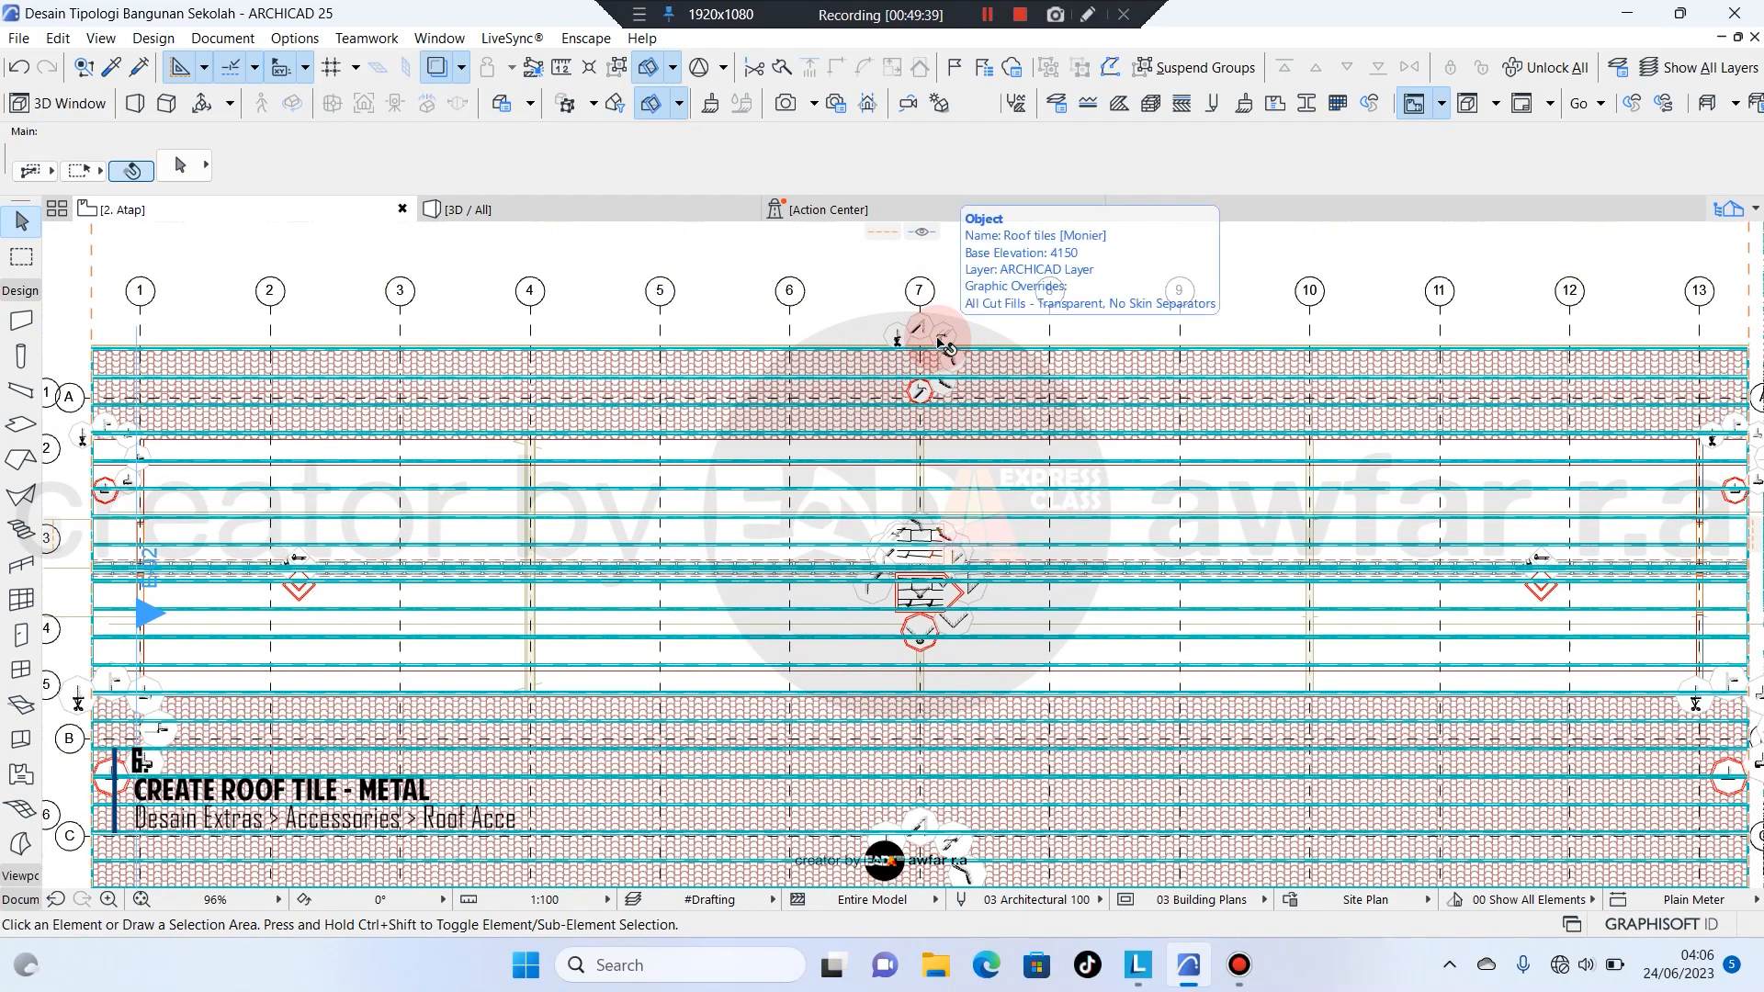
middle_click_drag(375, 435, 421, 405)
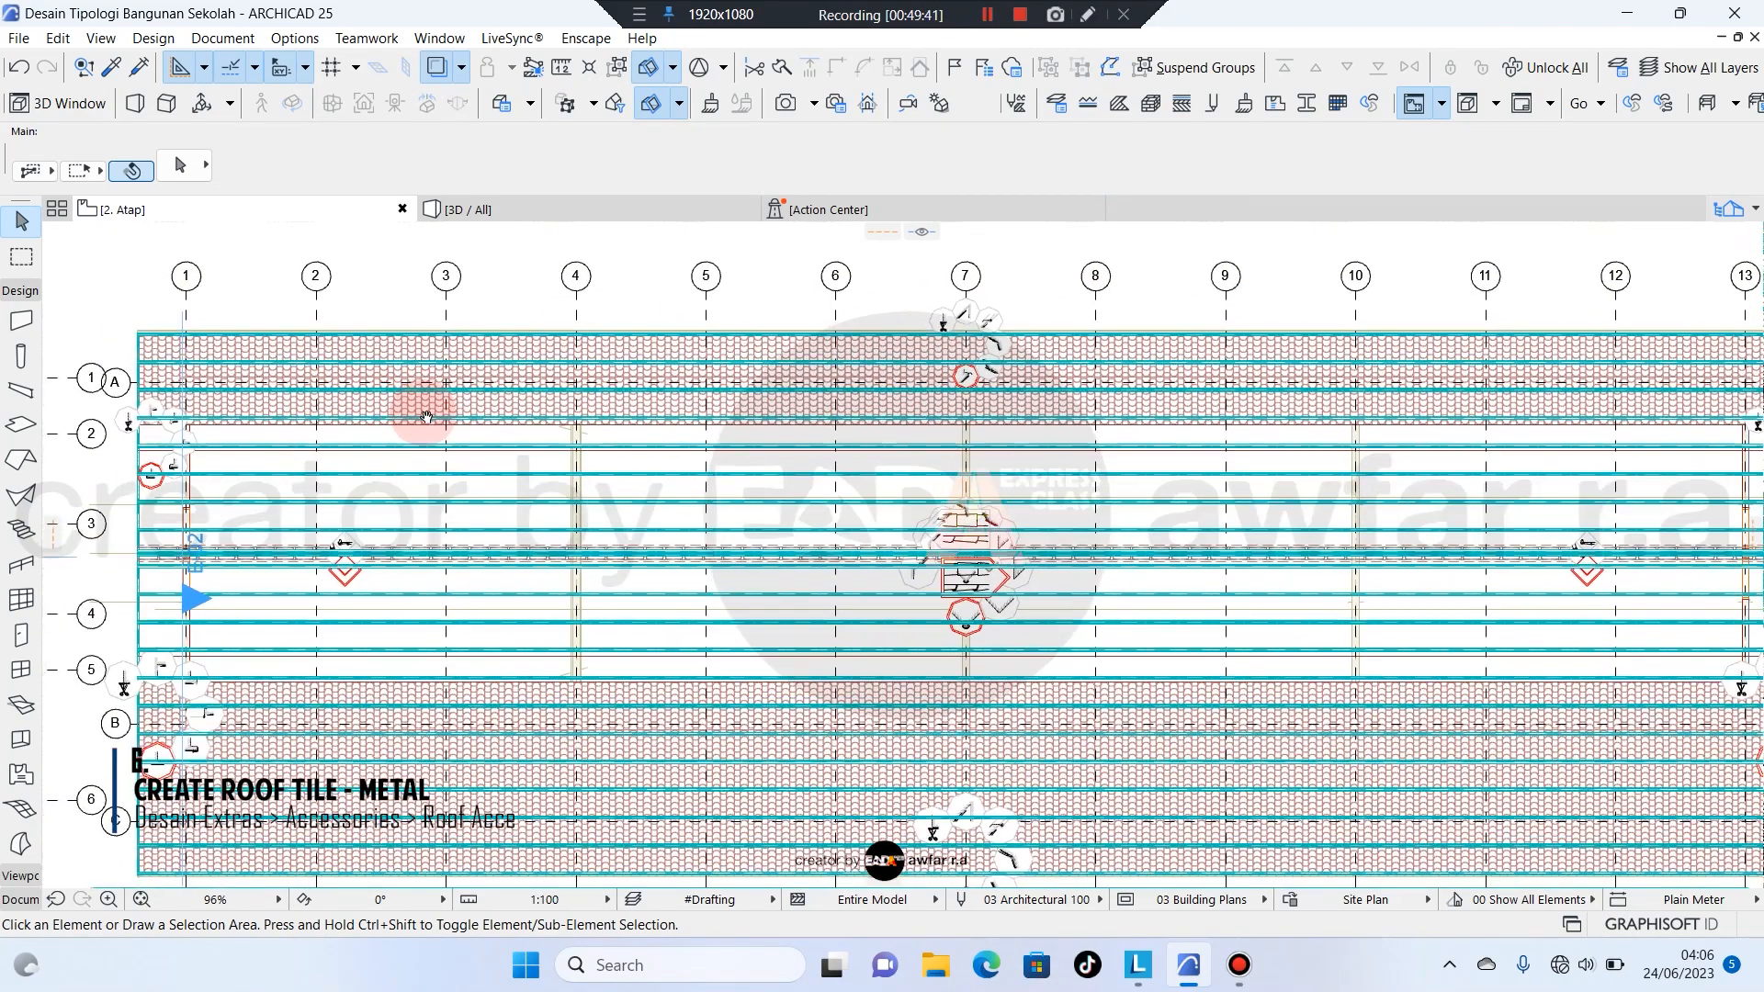
left_click(425, 357)
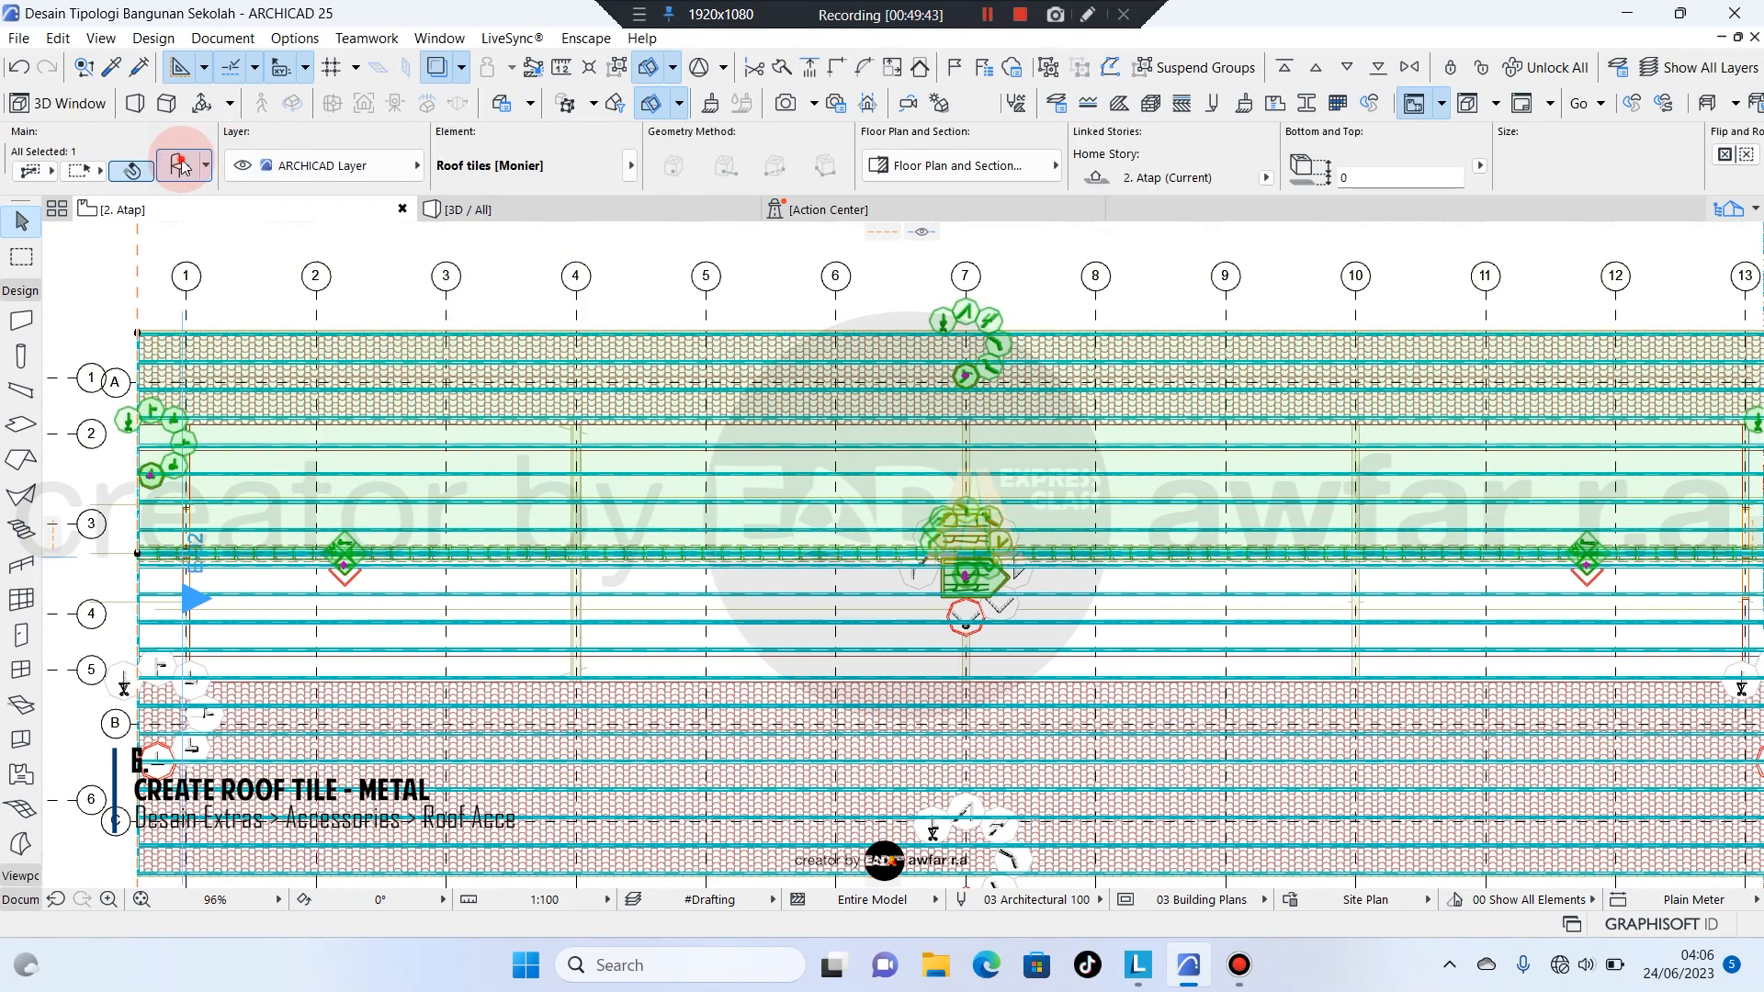
left_click(180, 165)
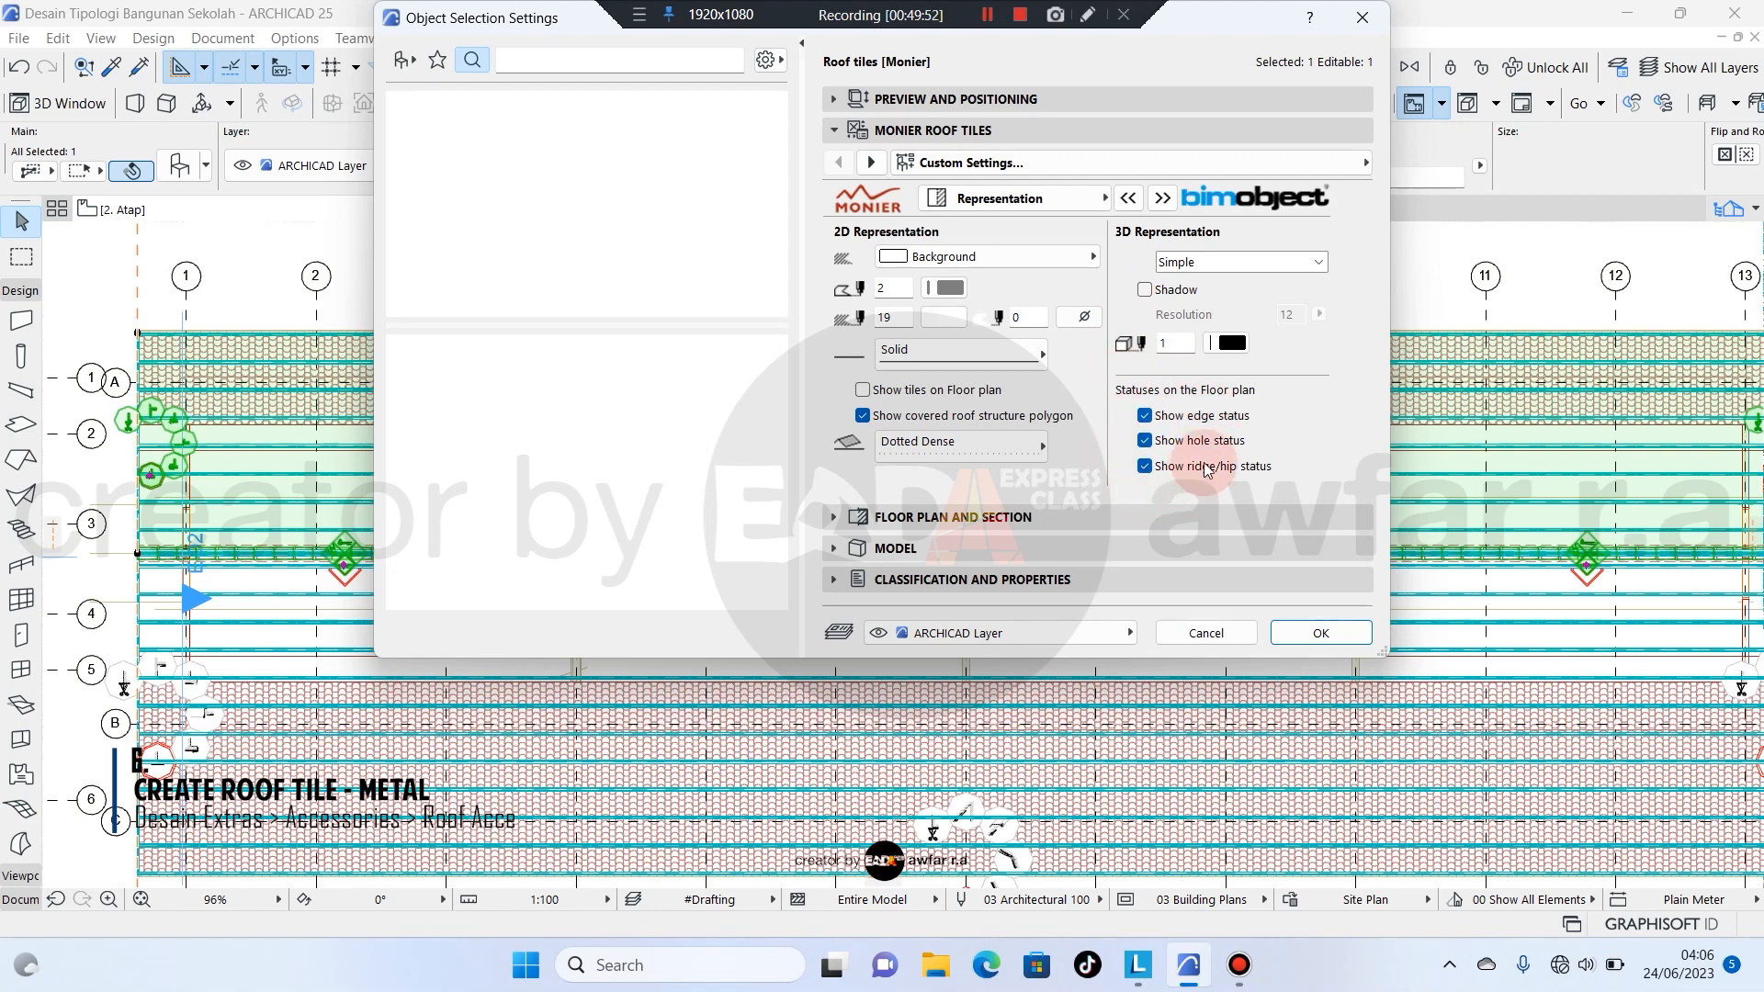
left_click(1146, 468)
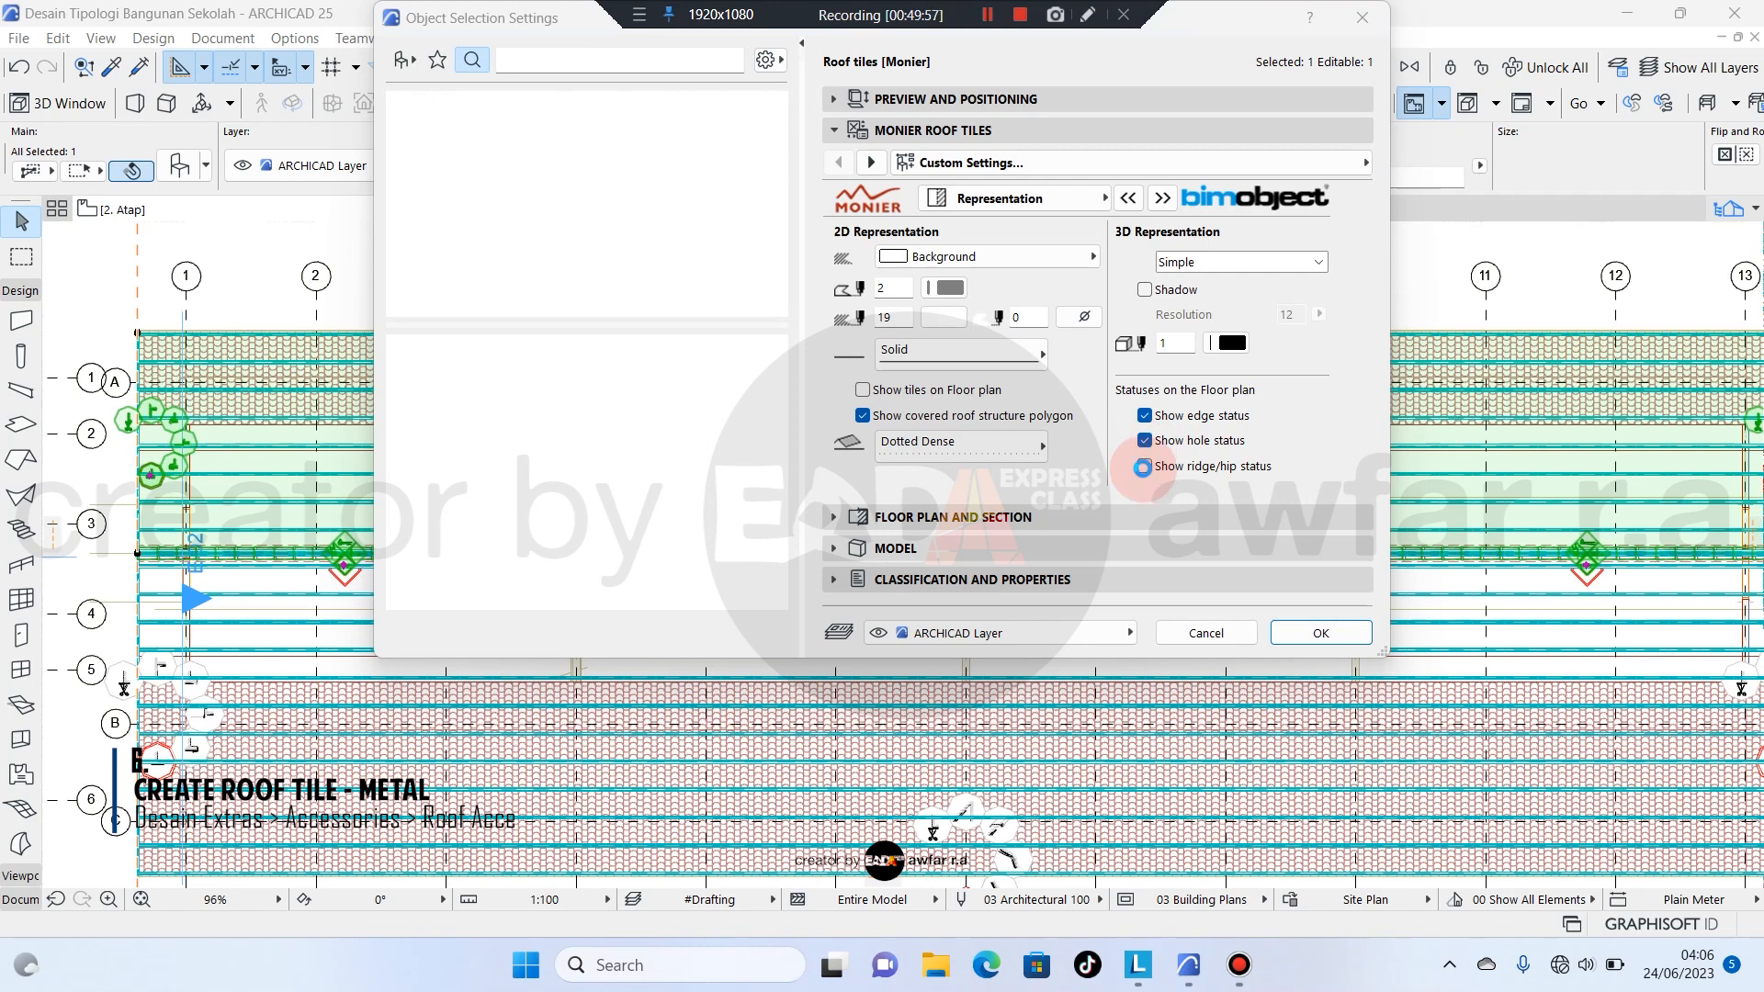
left_click(1143, 466)
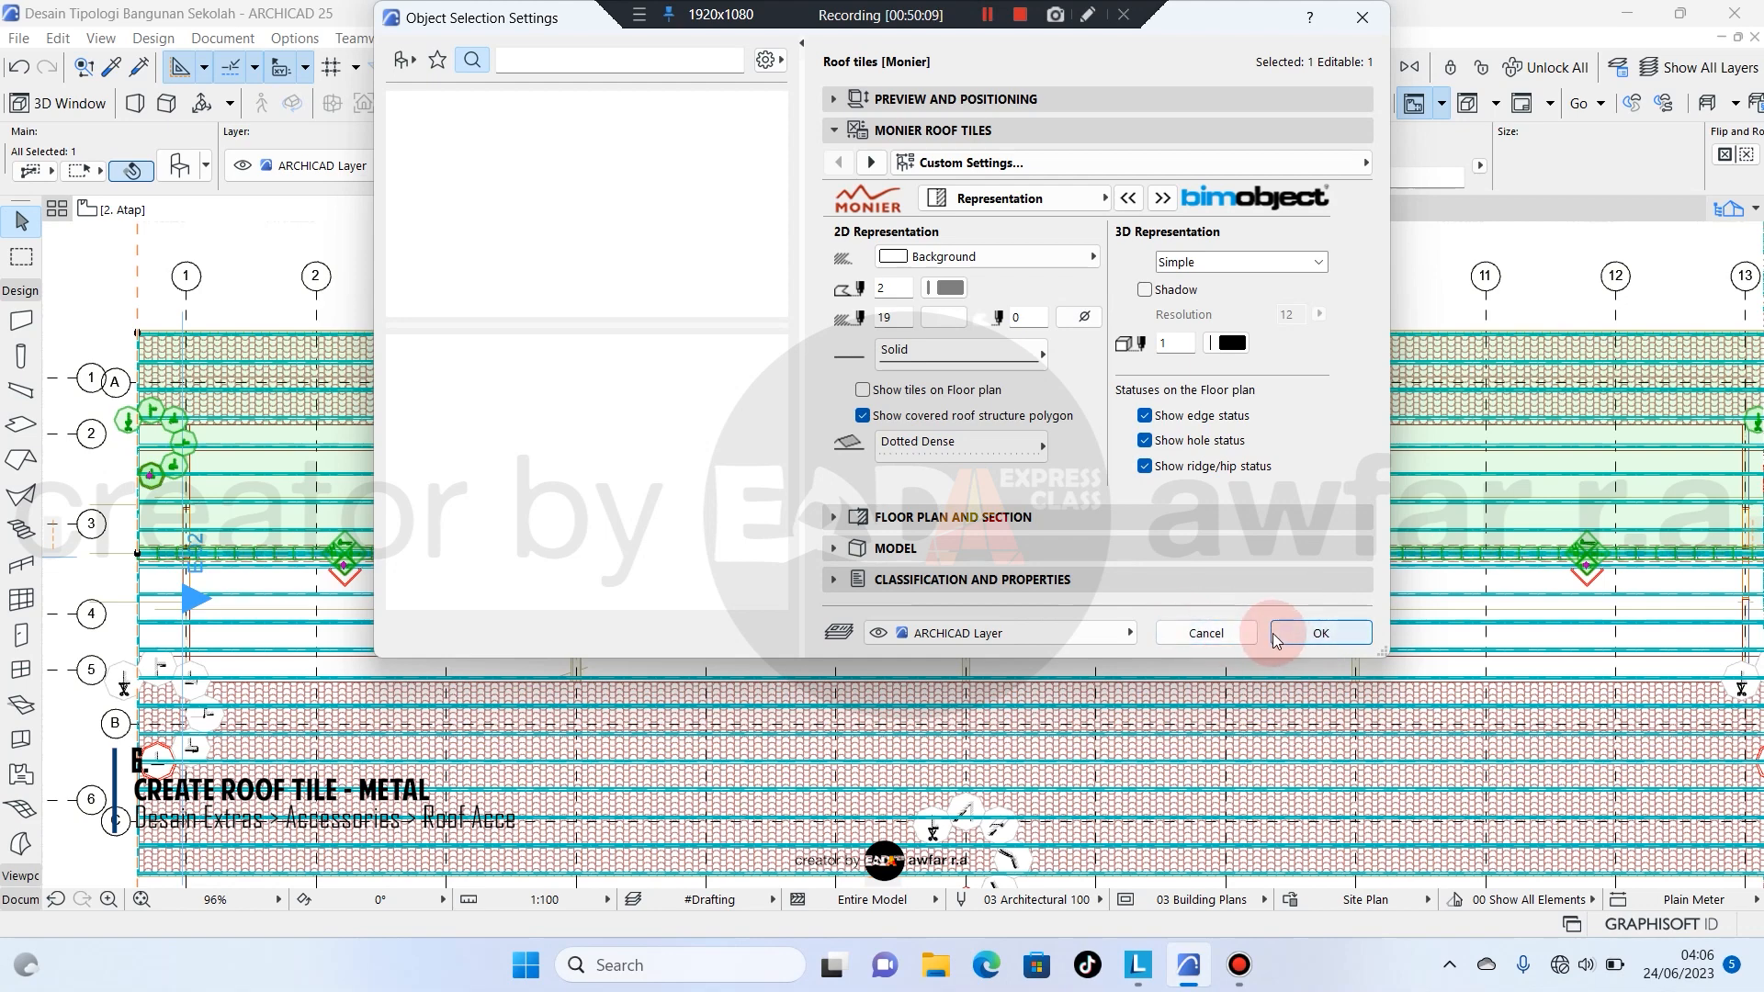
left_click(1232, 634)
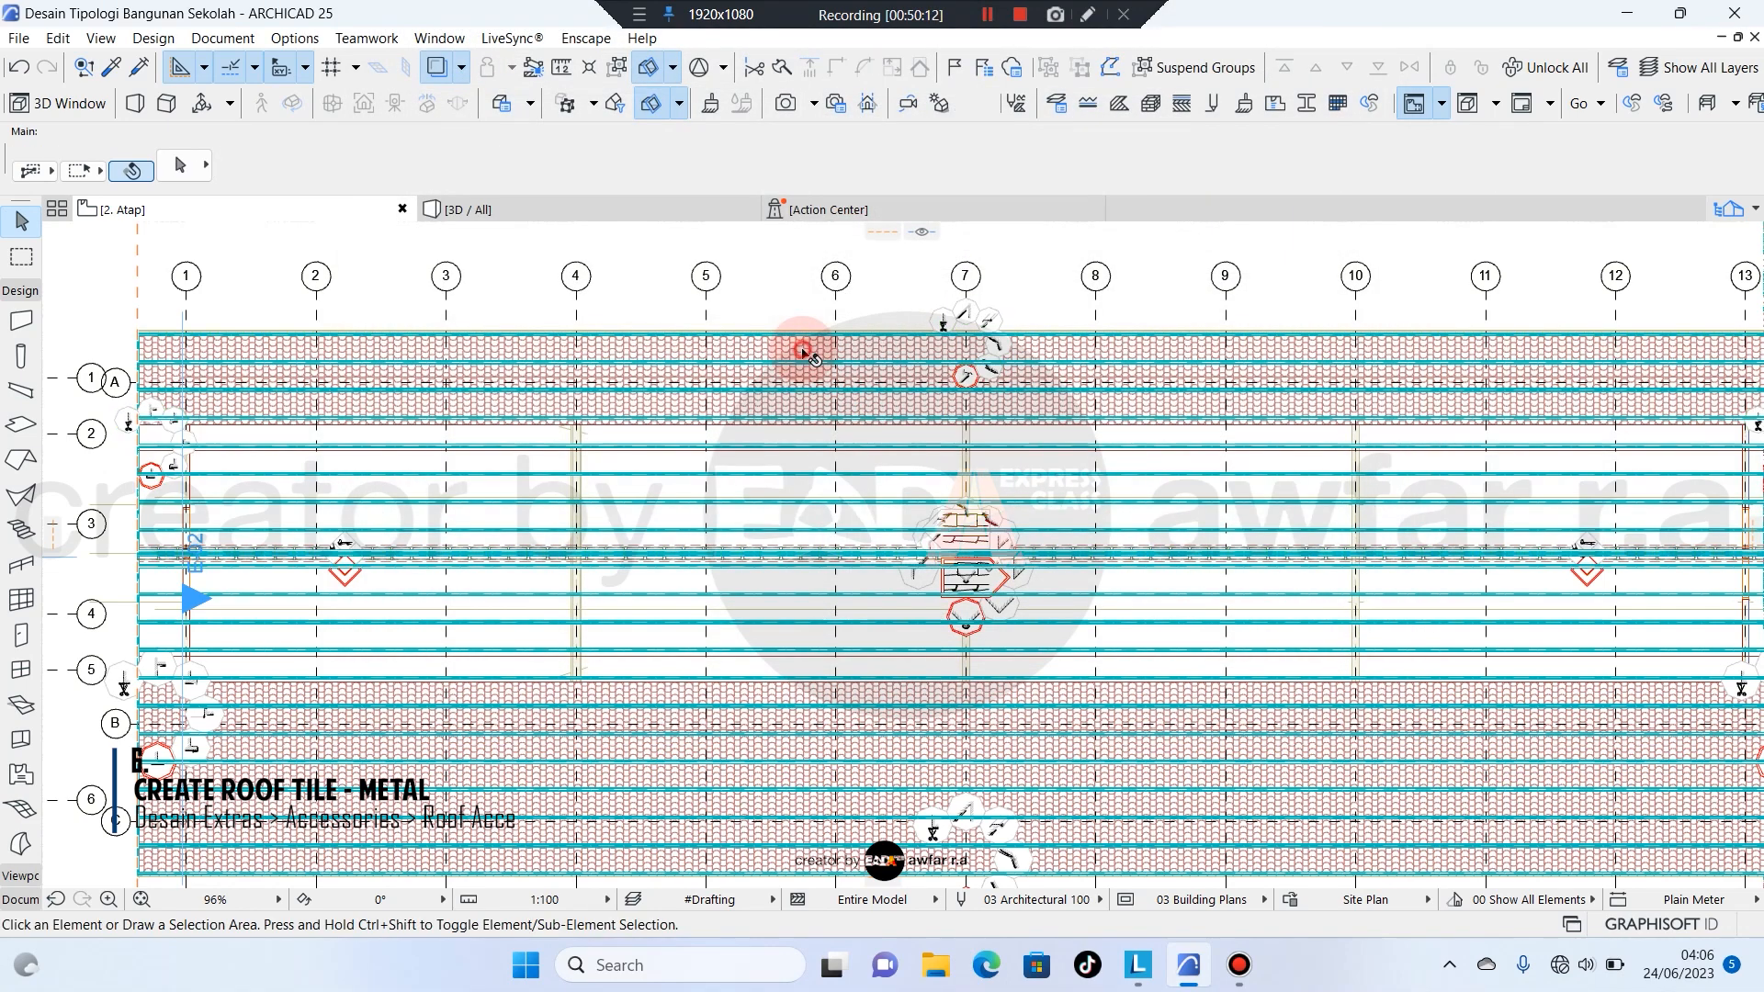
Assign both Monier roof tile objects on the plan to the 01 Elemen.Atap layer.
left_click(753, 707, "shift")
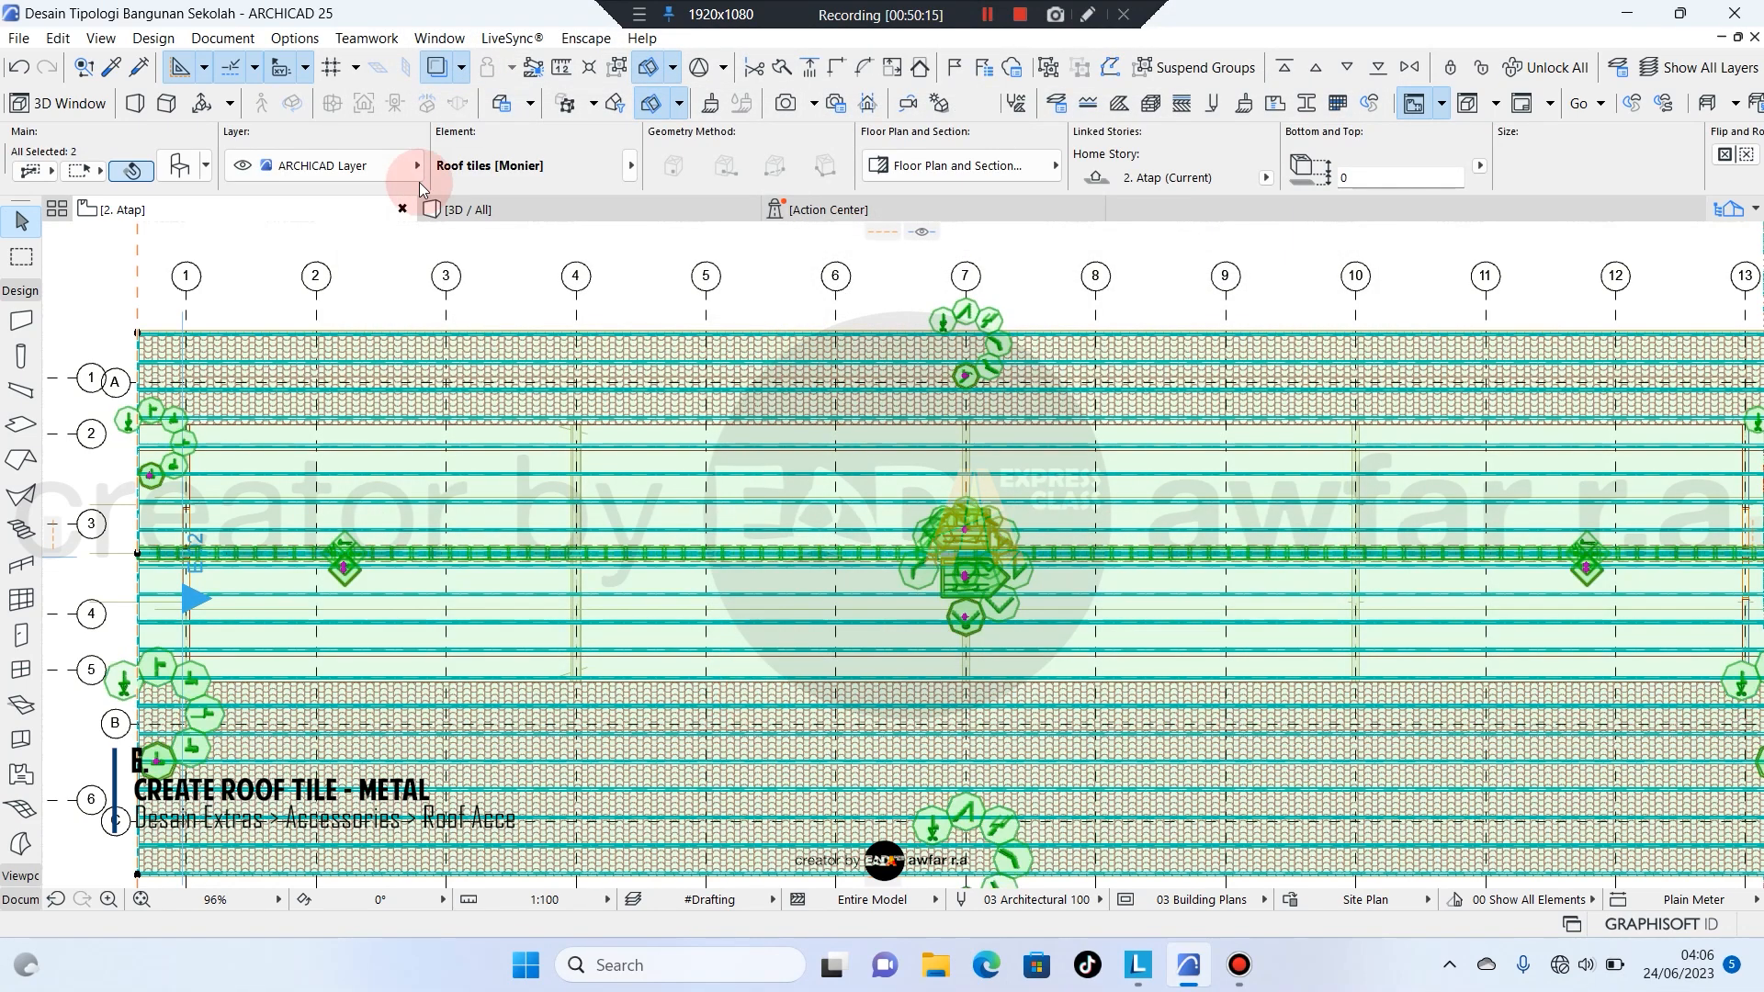
left_click(412, 170)
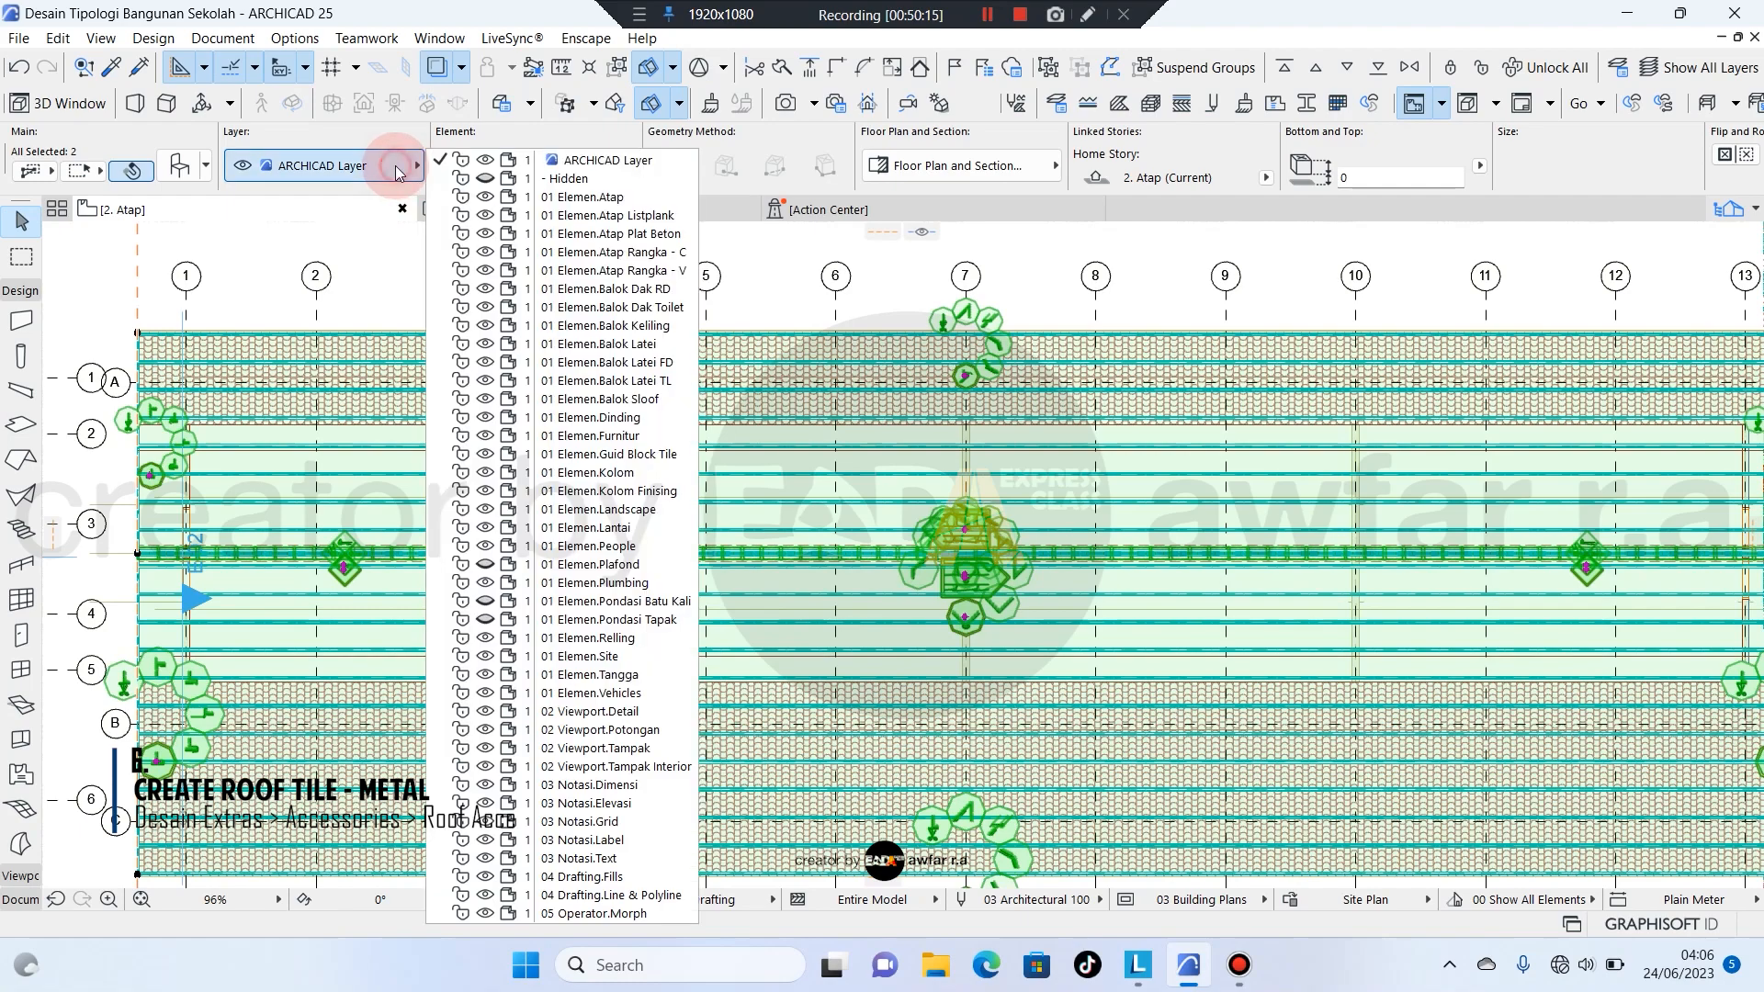
left_click(604, 196)
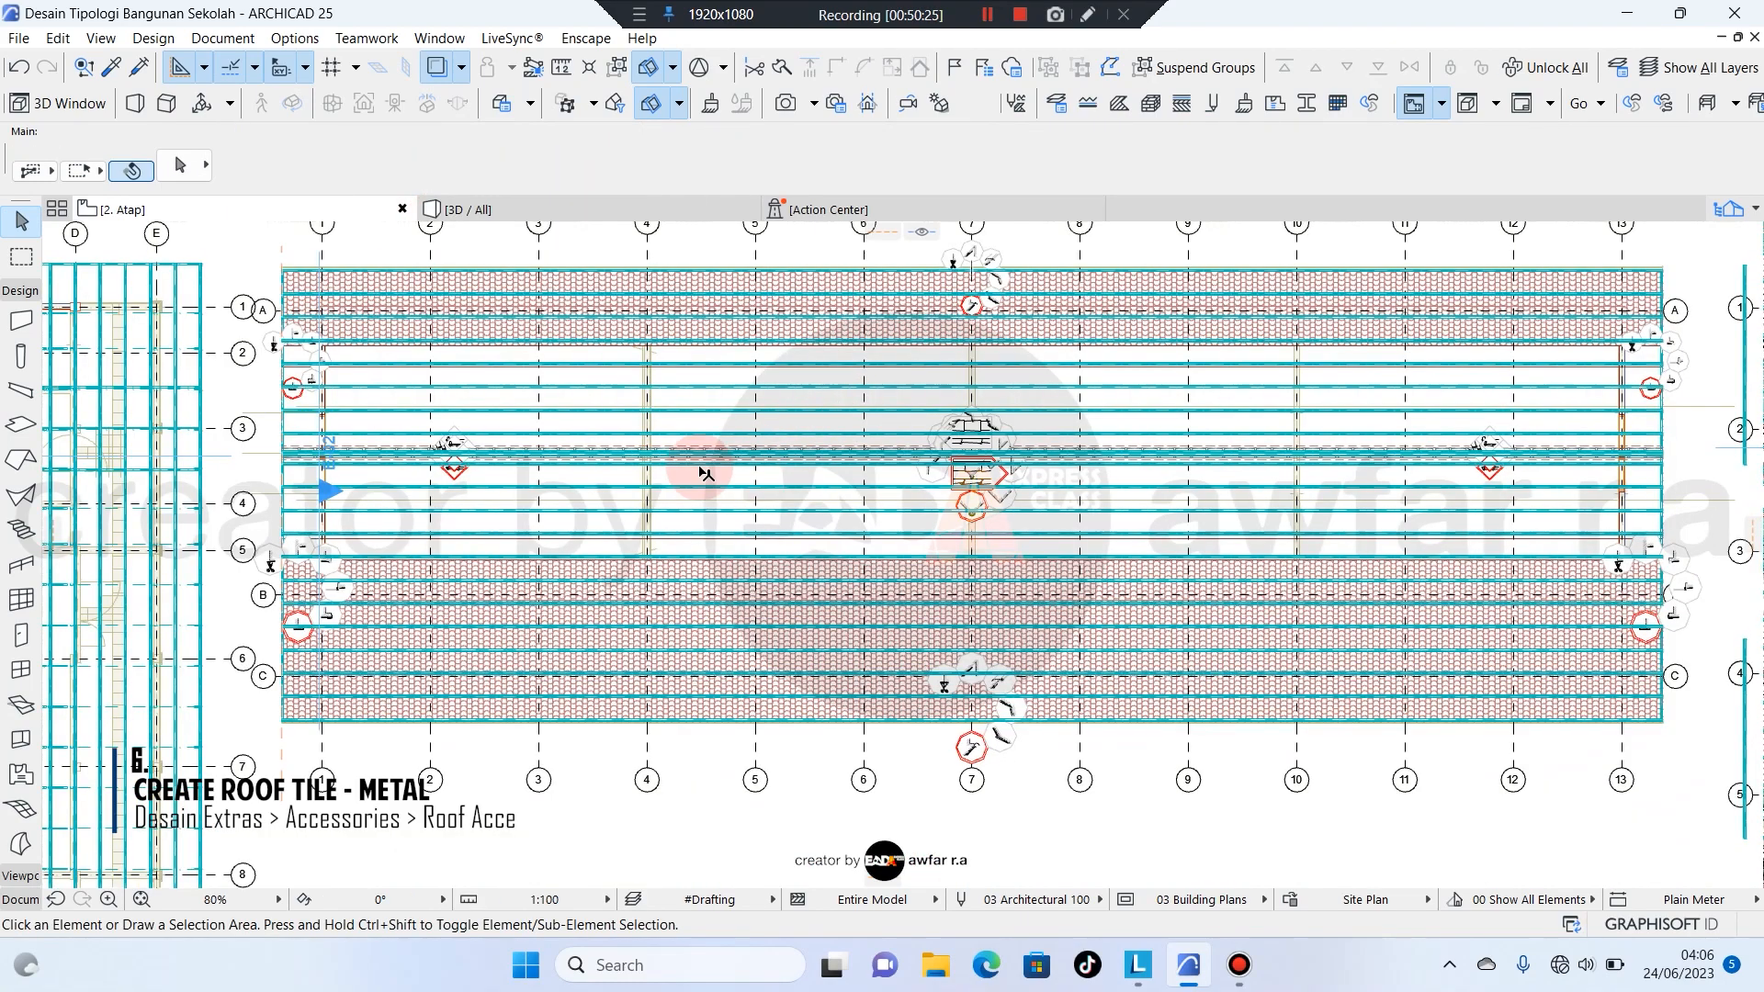
Set the ridge status of the tile object on the grid B–C slope to the plain ridge symbol without a ridge tile.
scroll(1488, 453, "up", 5)
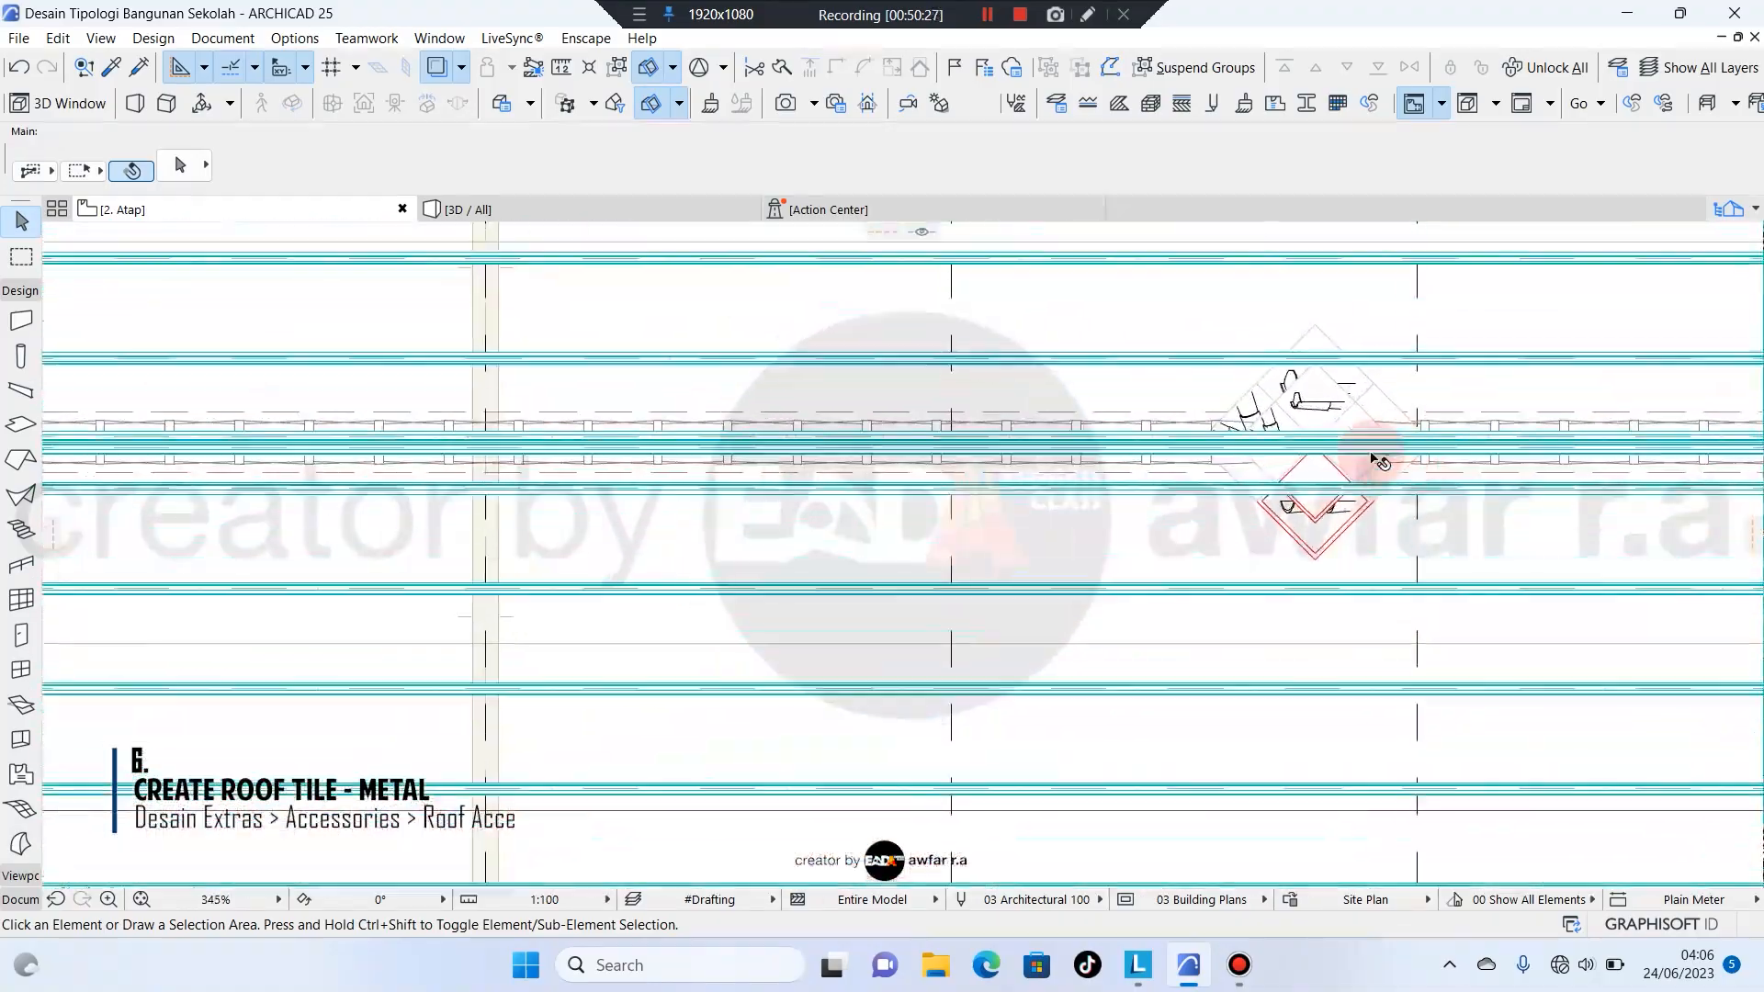
middle_click_drag(1291, 390, 1260, 383)
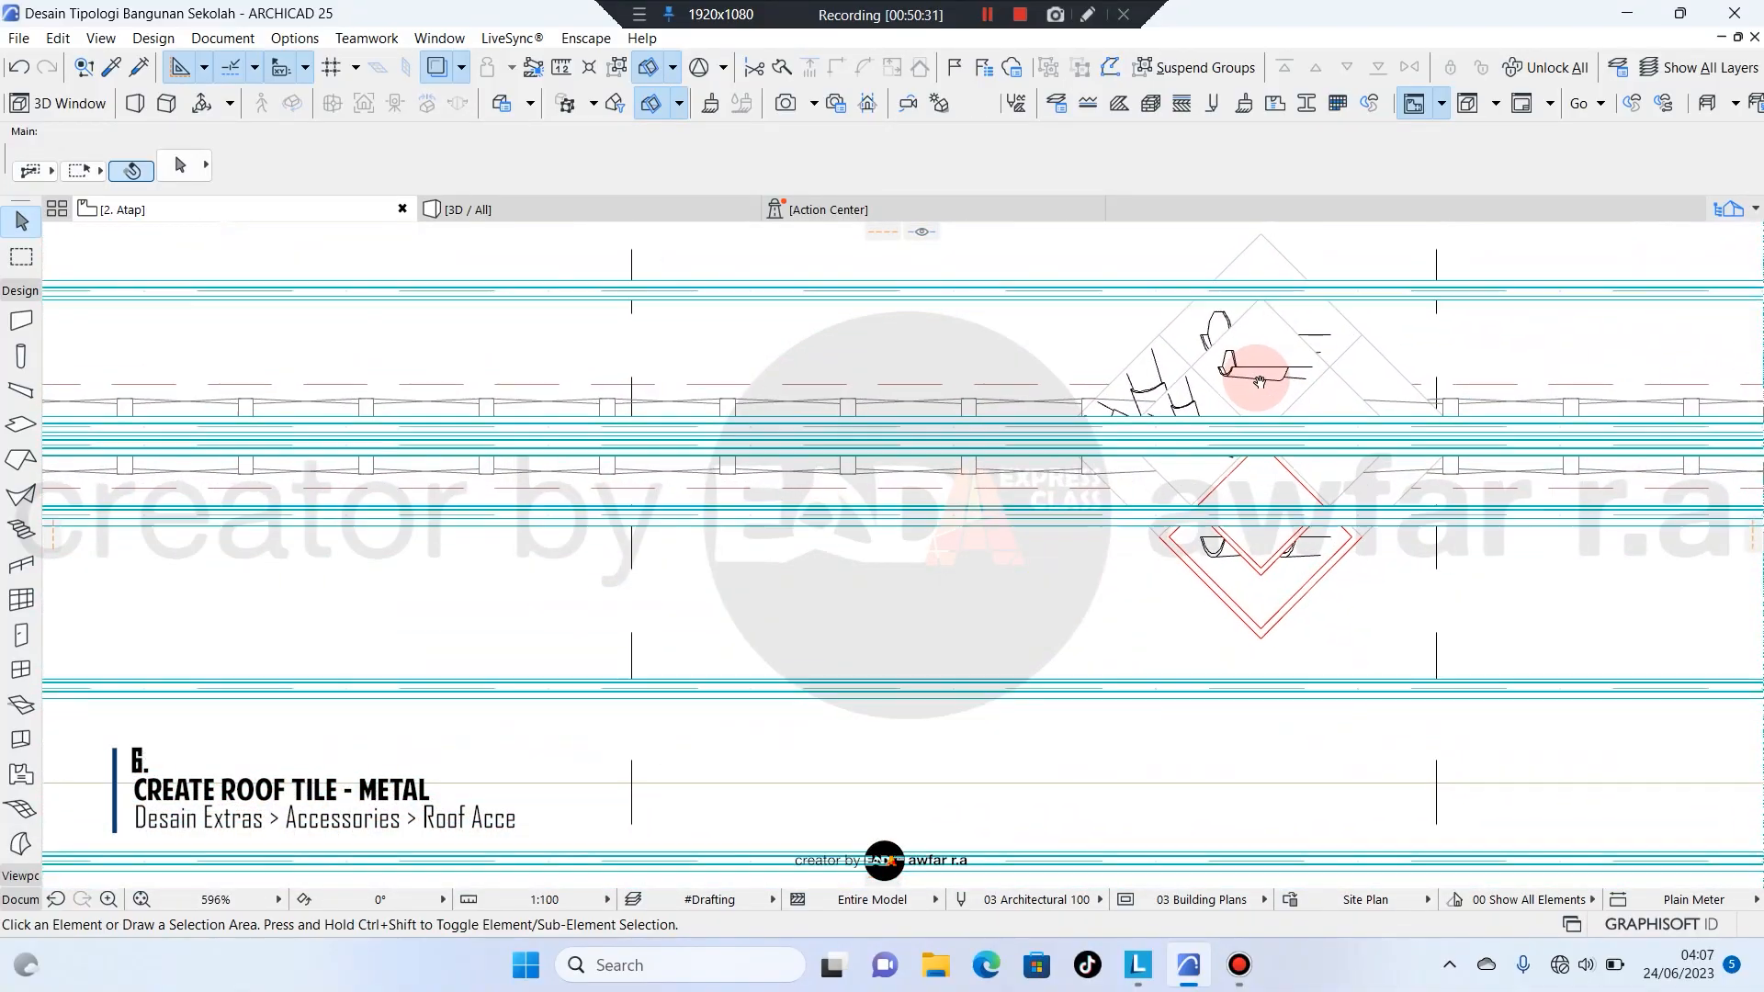
scroll(1110, 430, "down", 9)
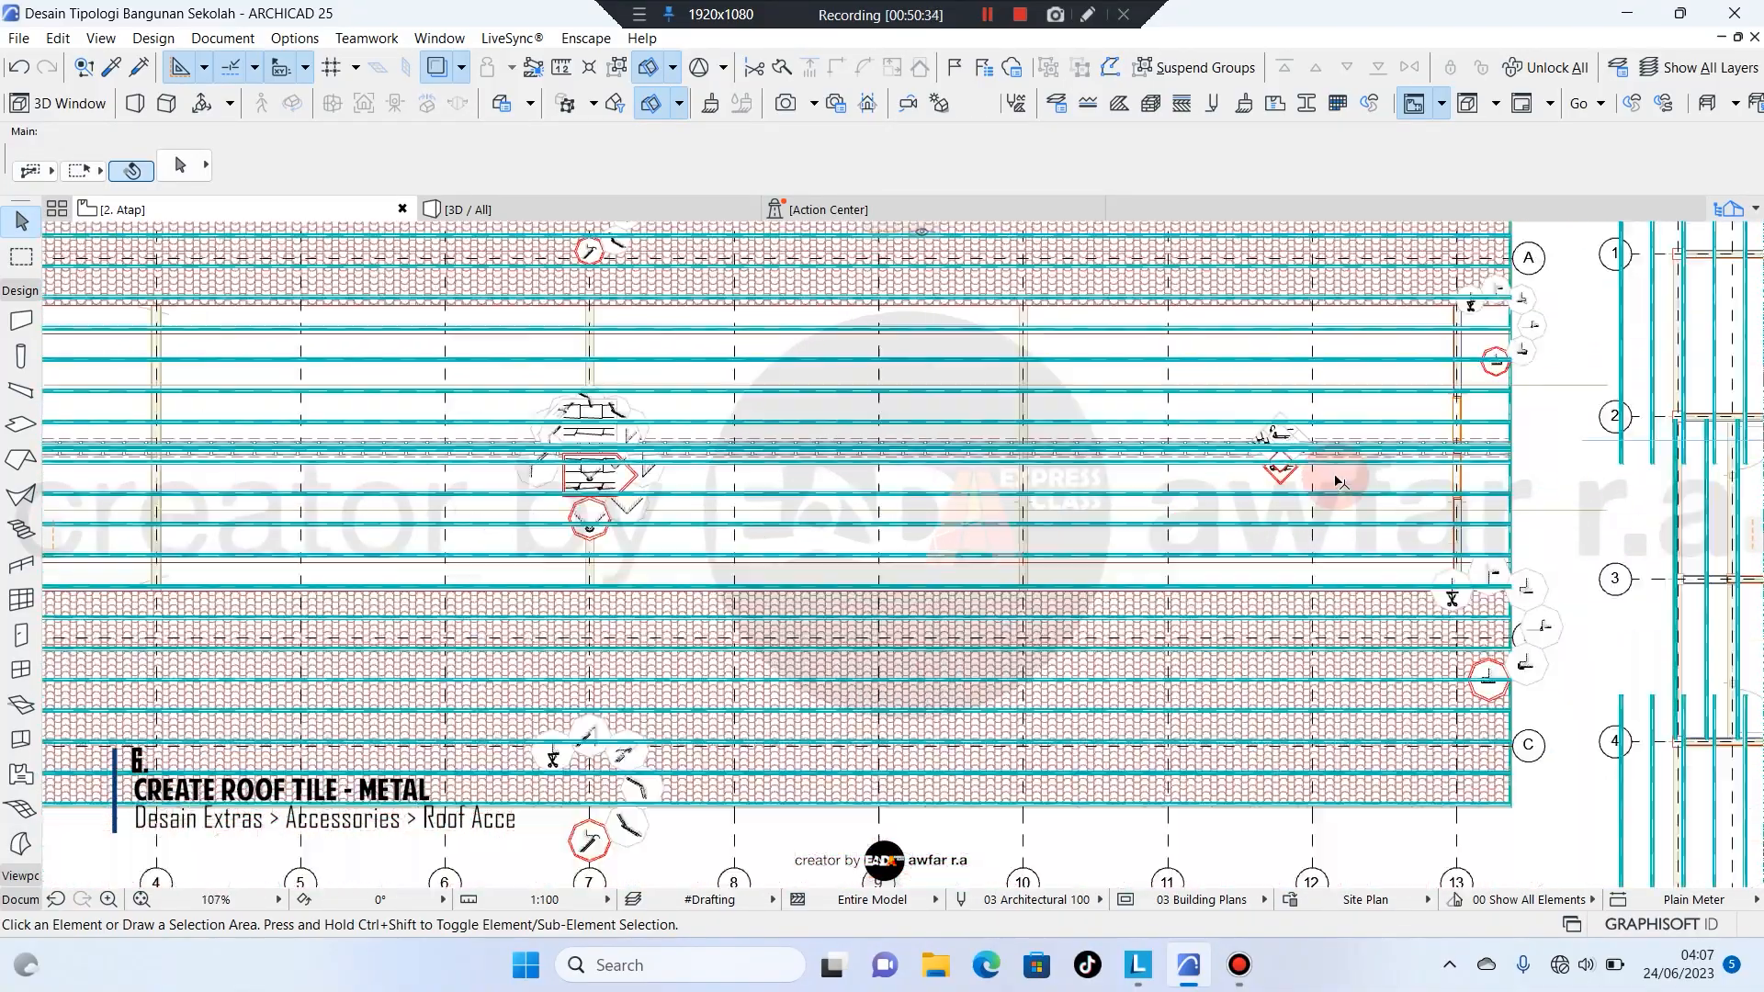
scroll(970, 524, "up", 4)
middle_click_drag(459, 533, 670, 453)
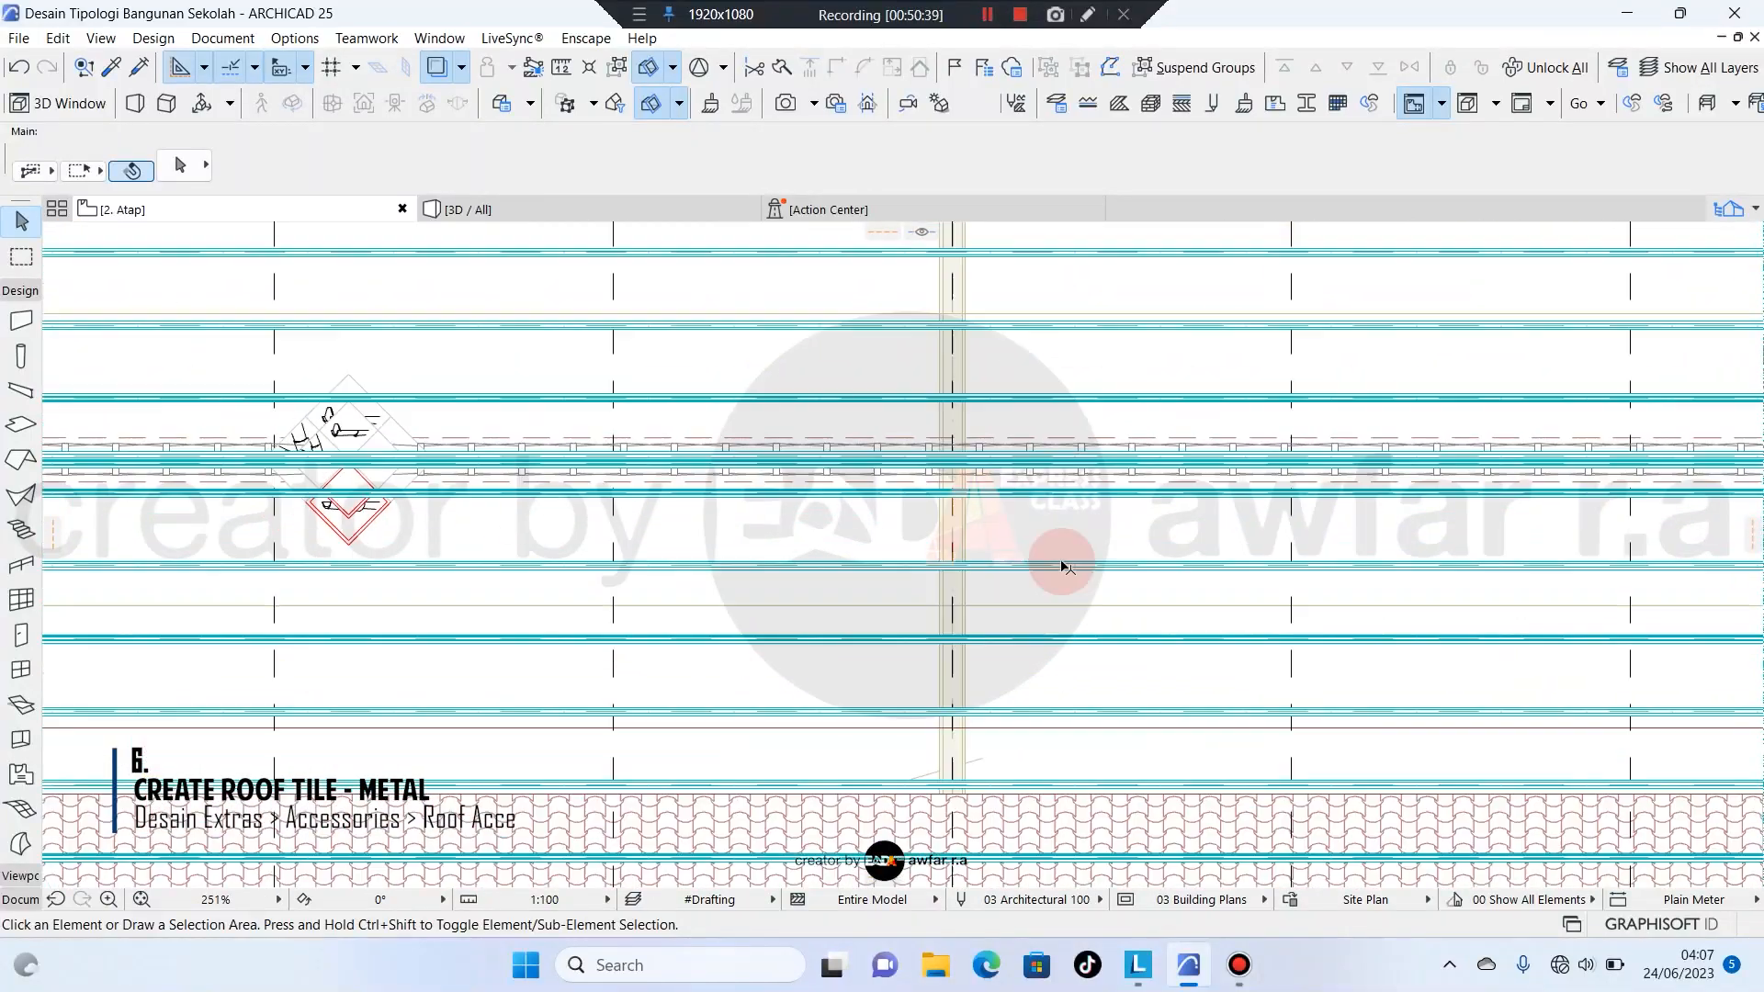
scroll(1241, 524, "up", 2)
left_click(1348, 525)
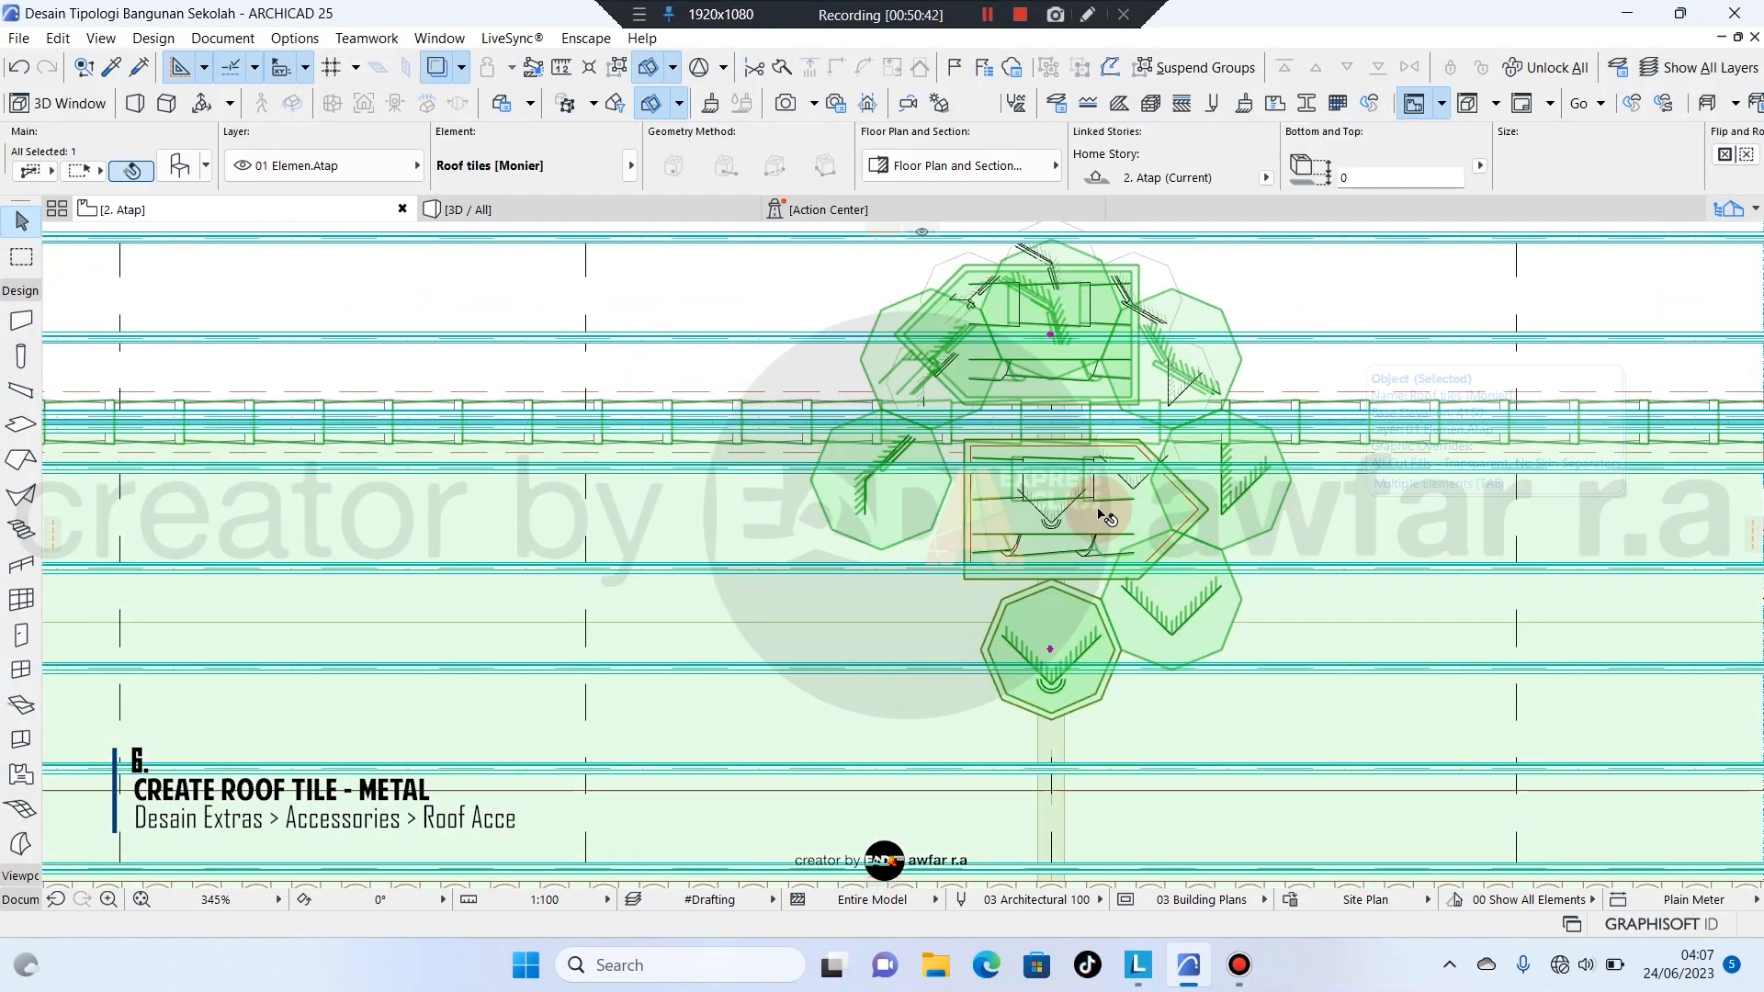
scroll(1194, 643, "up", 2)
scroll(1390, 516, "down", 2)
scroll(1179, 612, "up", 3)
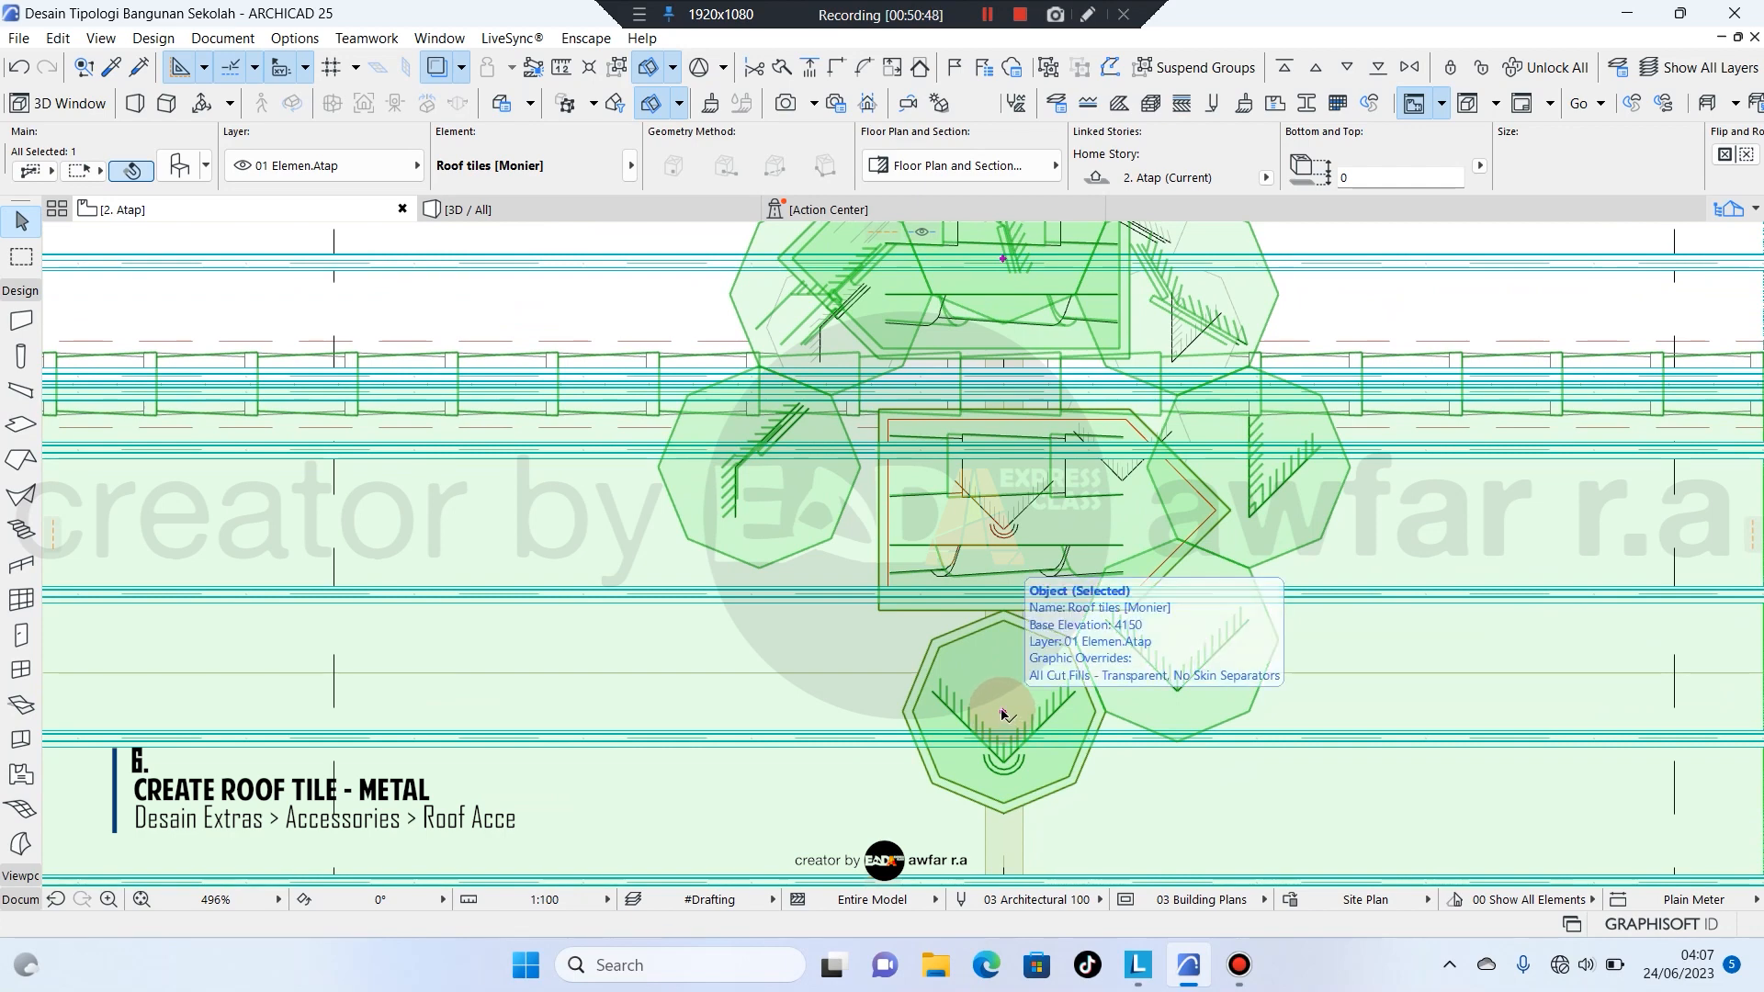
left_click(1003, 712)
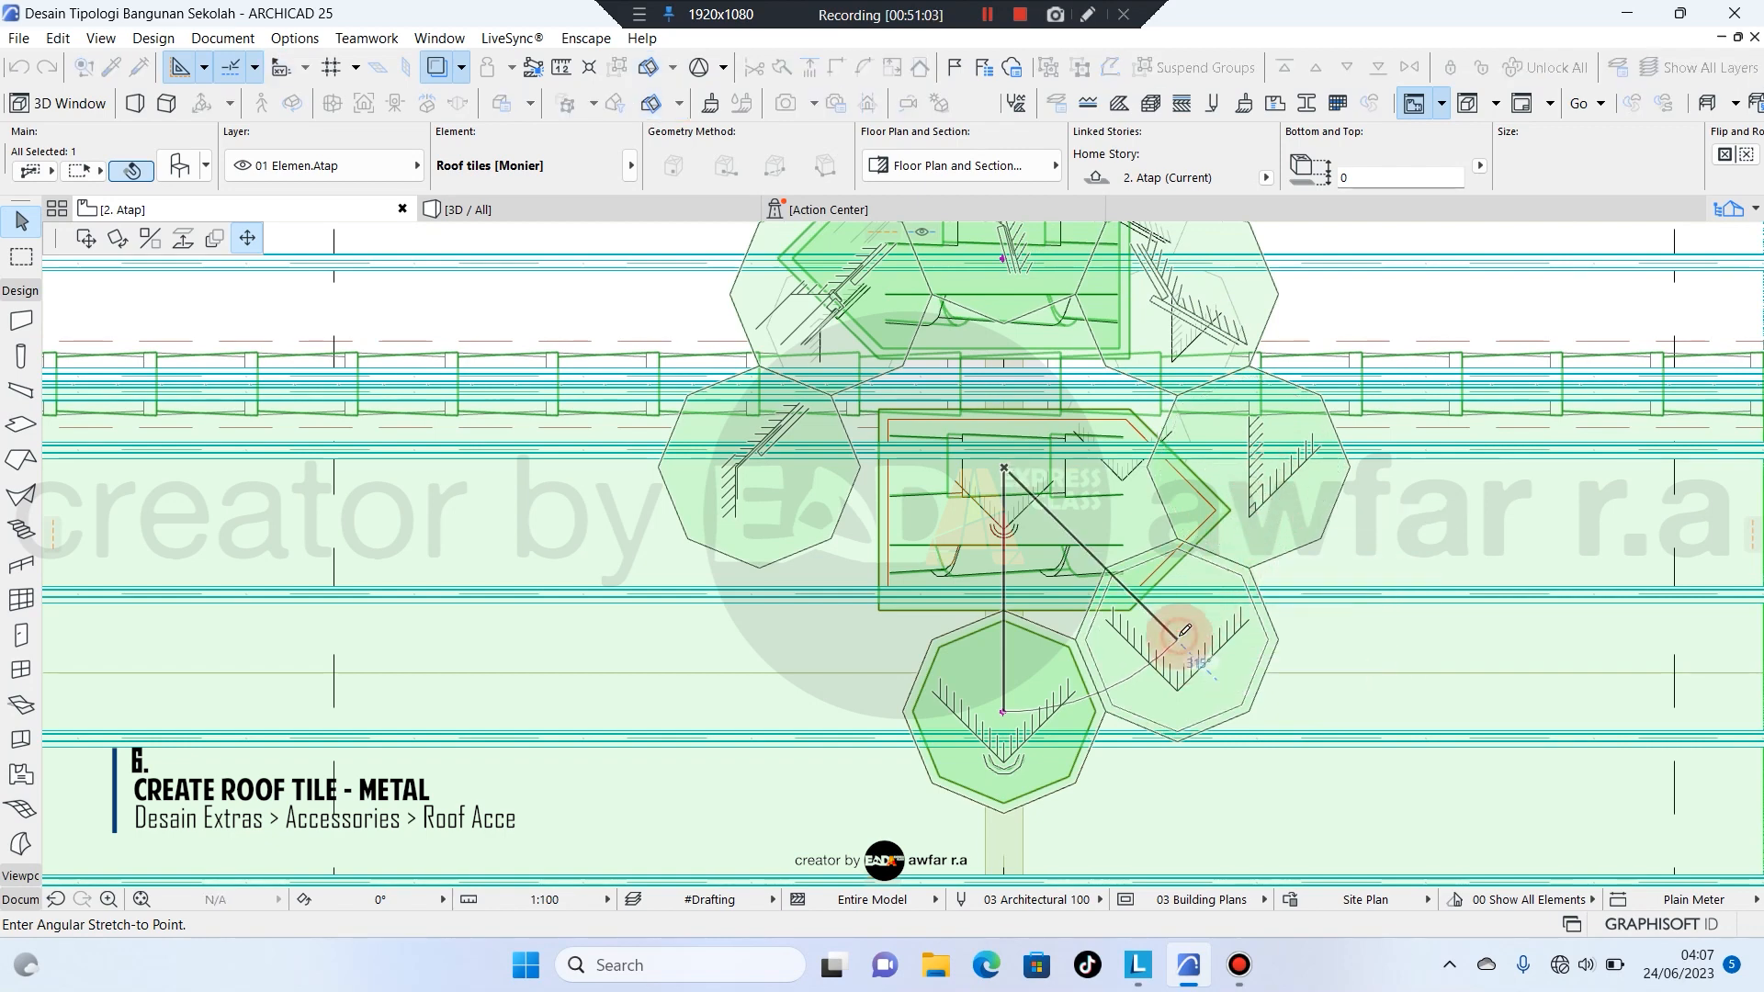
left_click(1184, 630)
scroll(1185, 496, "down", 8)
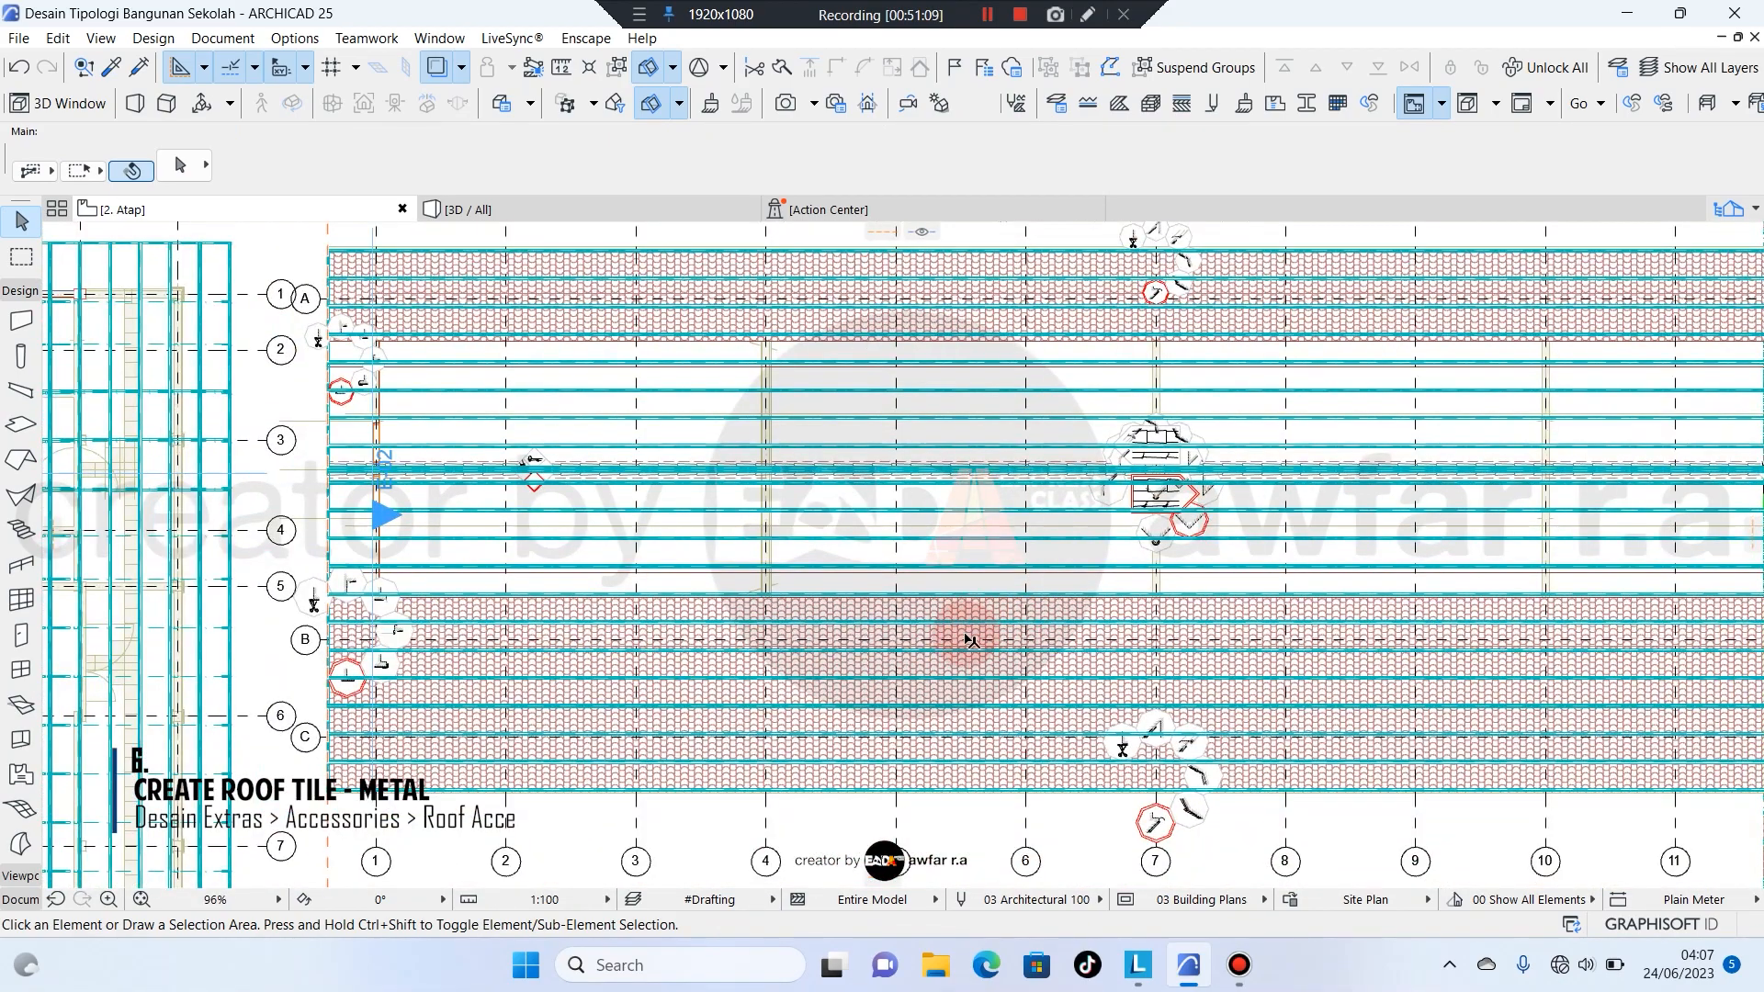
Check the tile object on the B–C slope in plan and both tile objects at the gable ridge in 3D.
left_click(965, 633)
left_click(1080, 483)
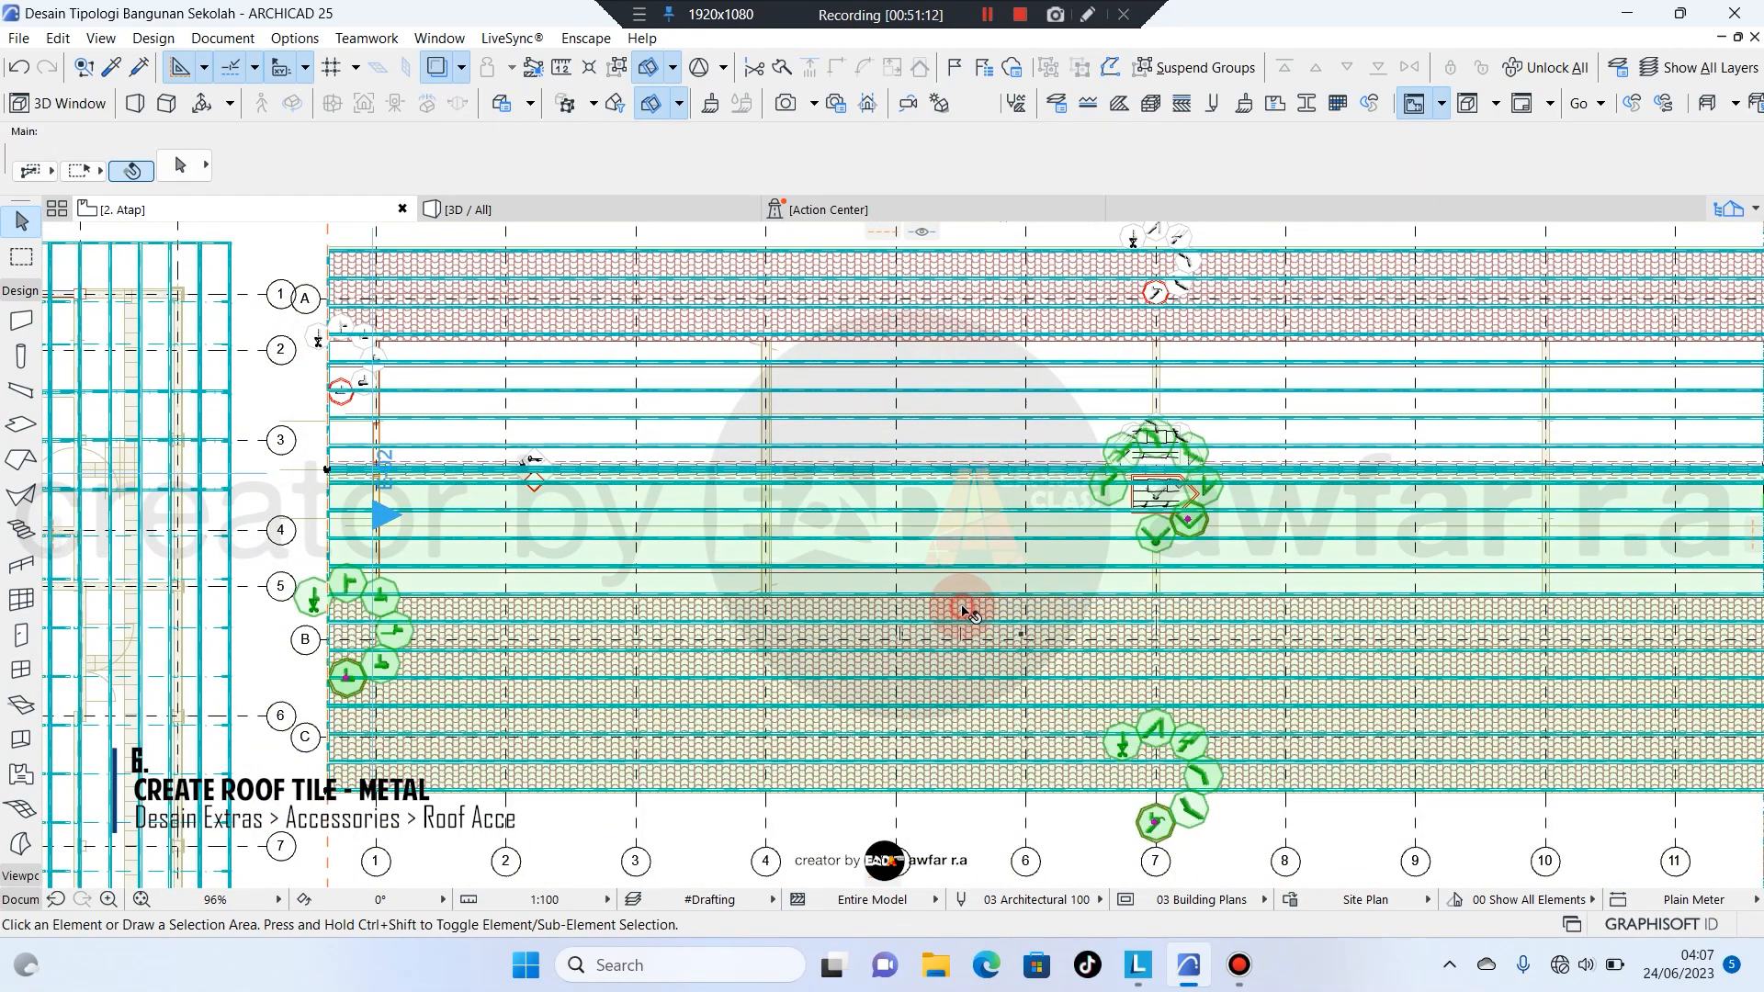
left_click(738, 564)
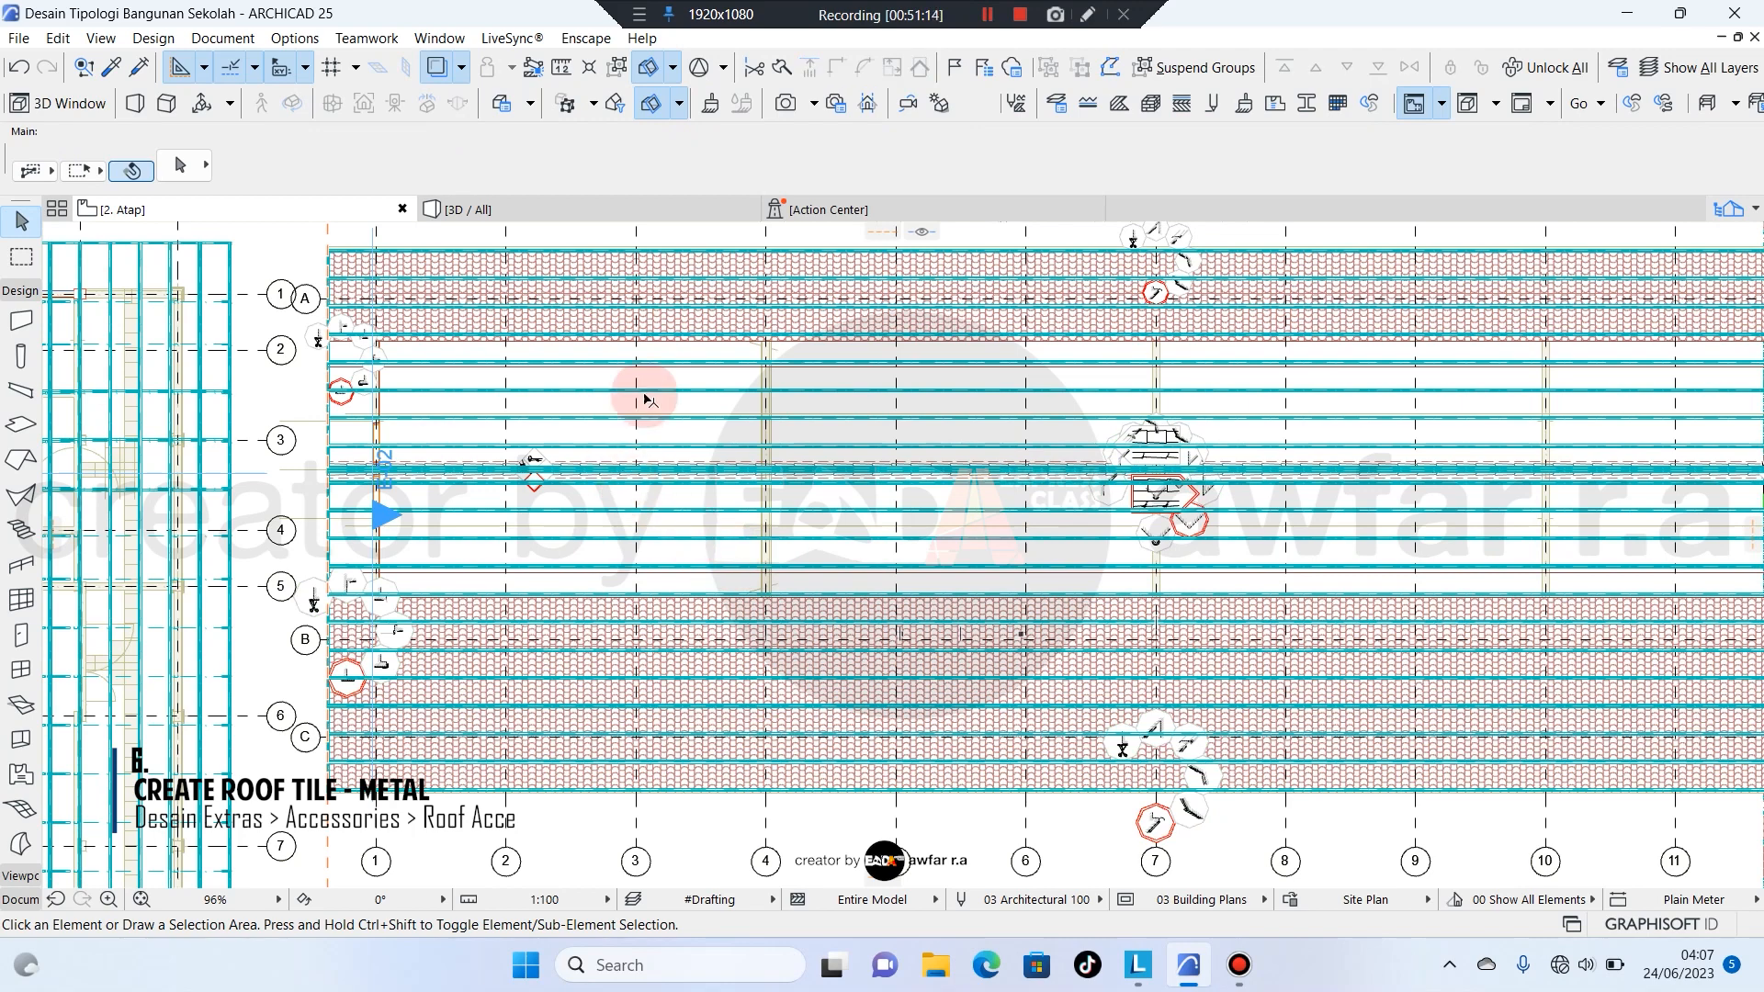
left_click(571, 208)
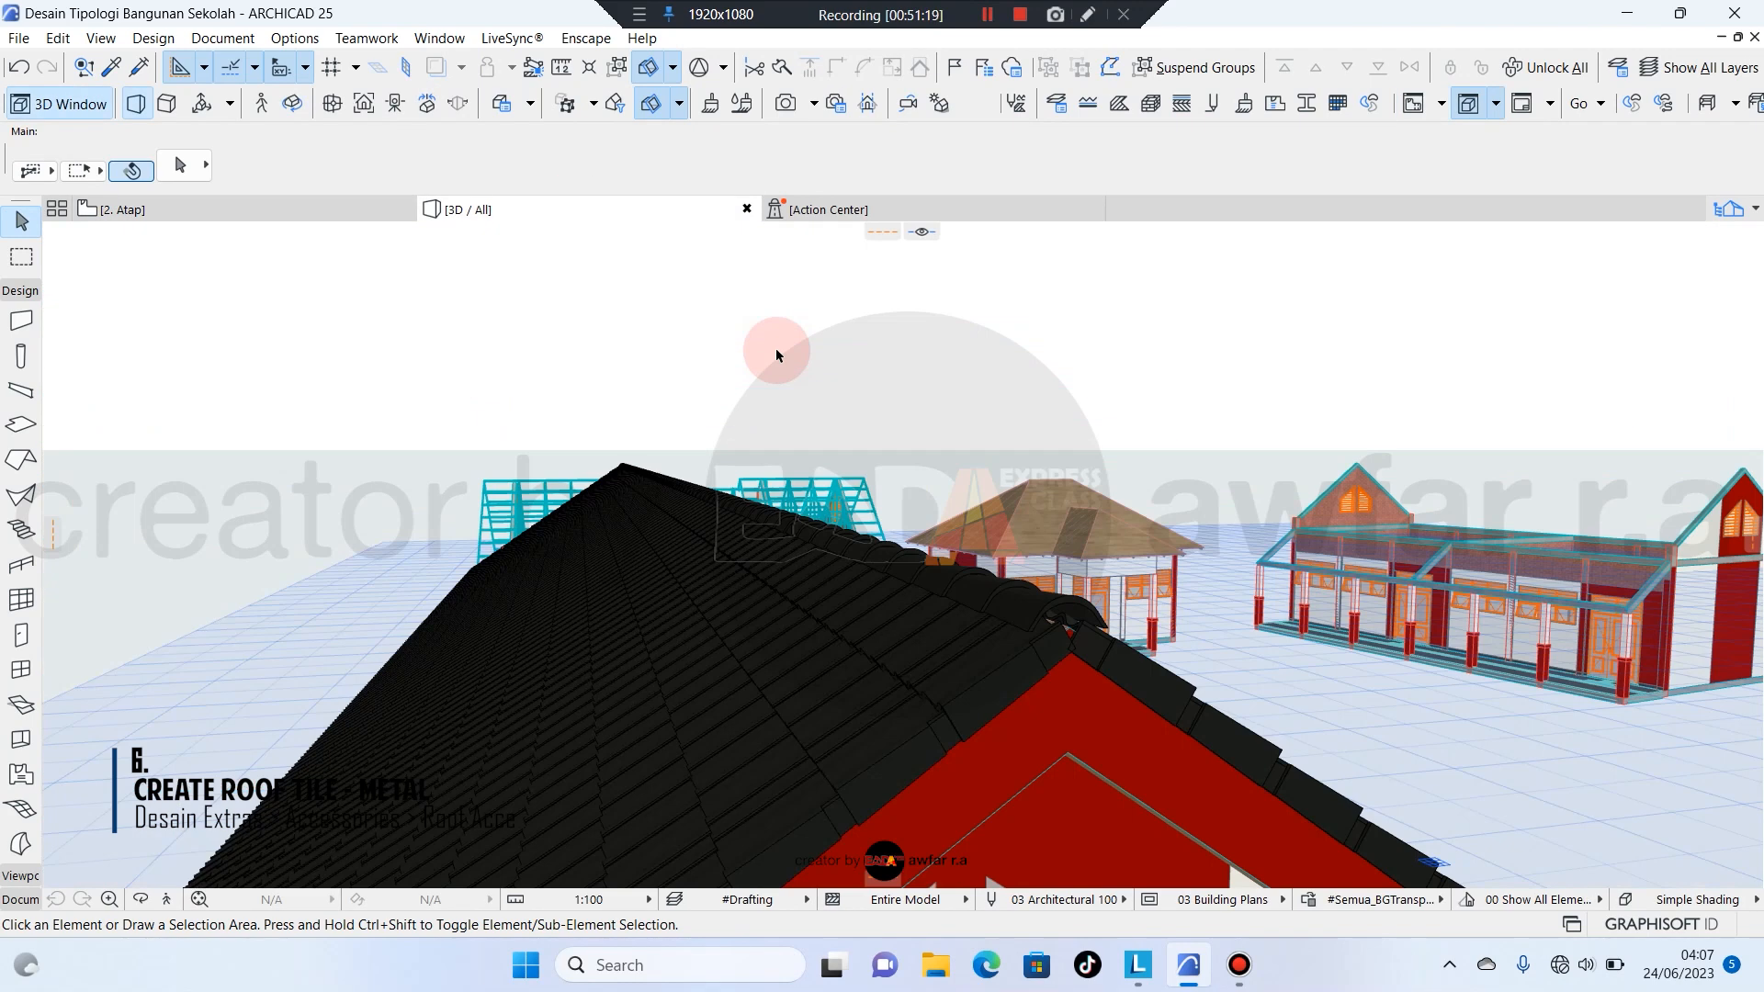
scroll(1052, 627, "up", 3)
left_click(1131, 634)
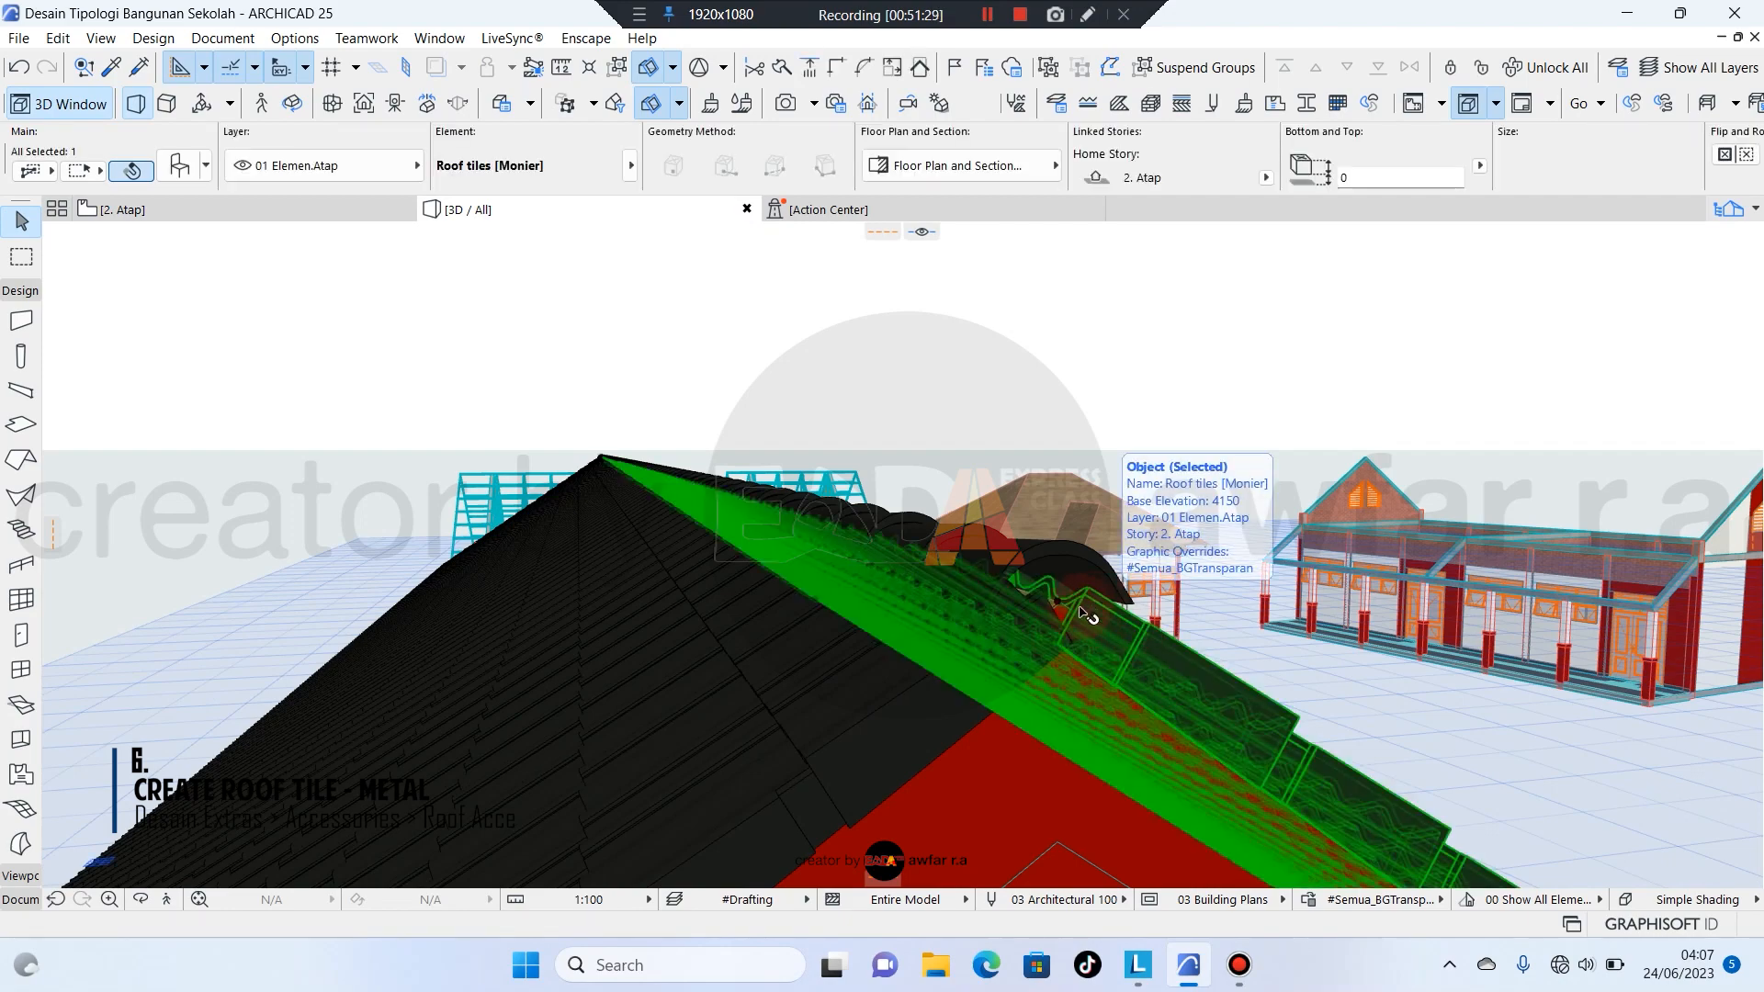
left_click(958, 678)
left_click(951, 664)
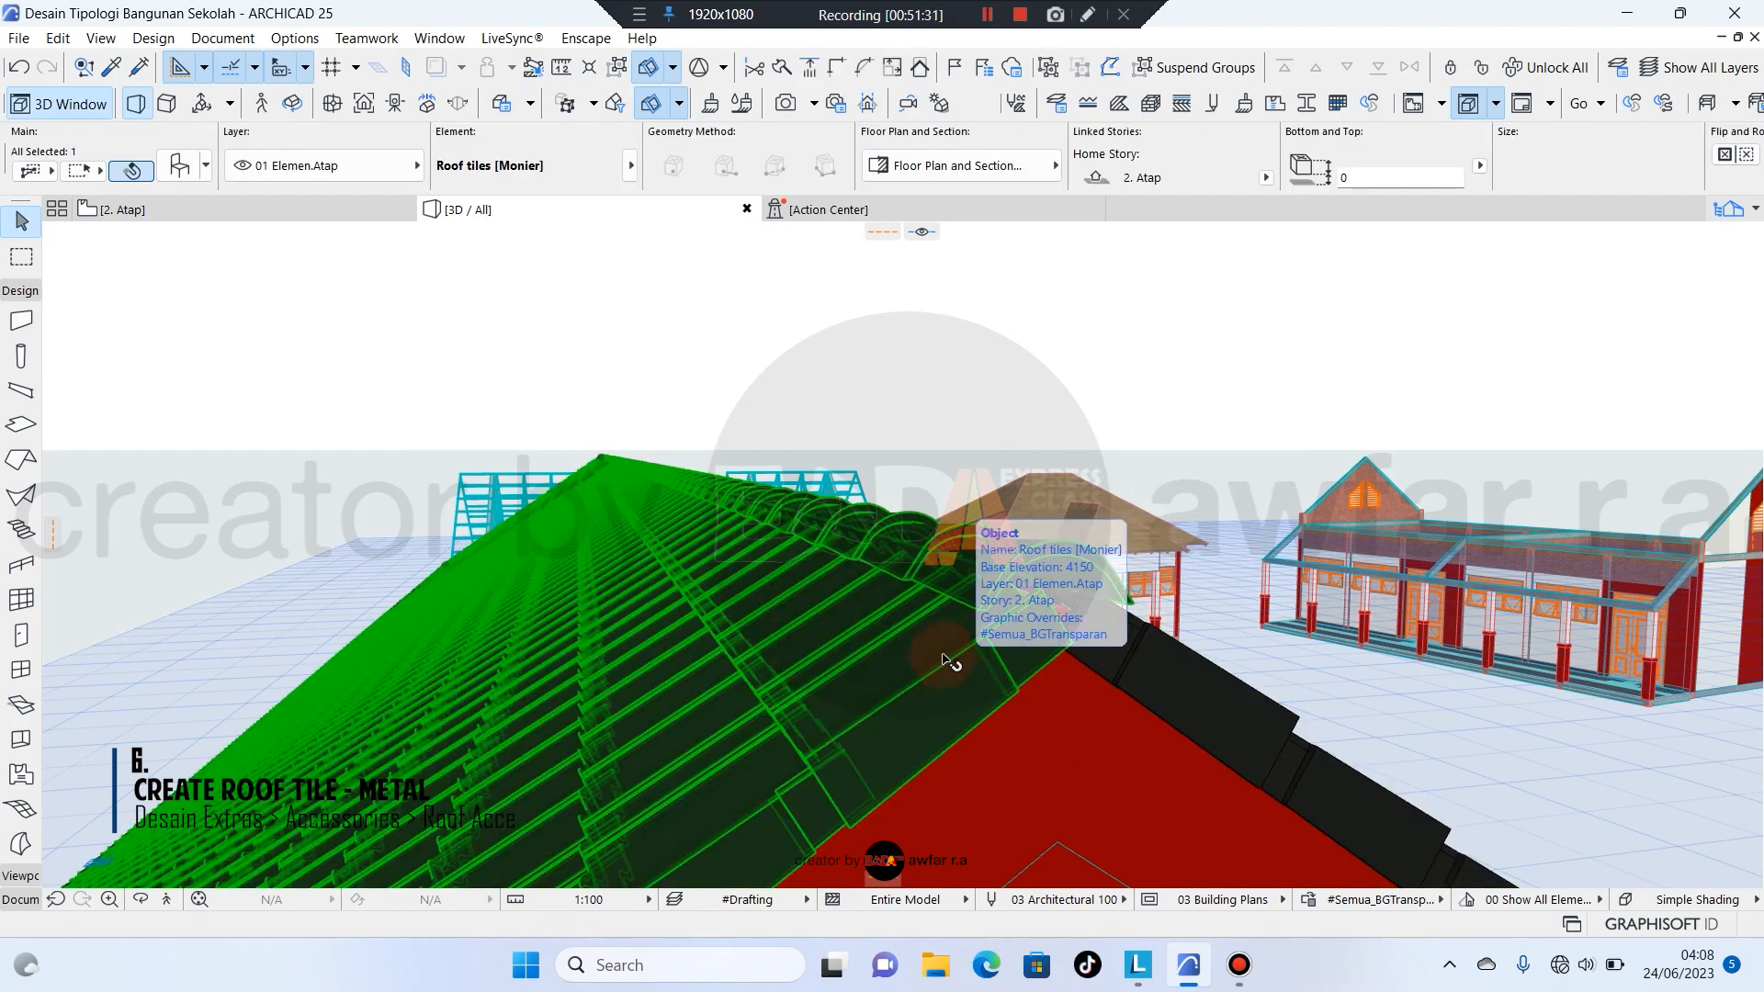
left_click(955, 549)
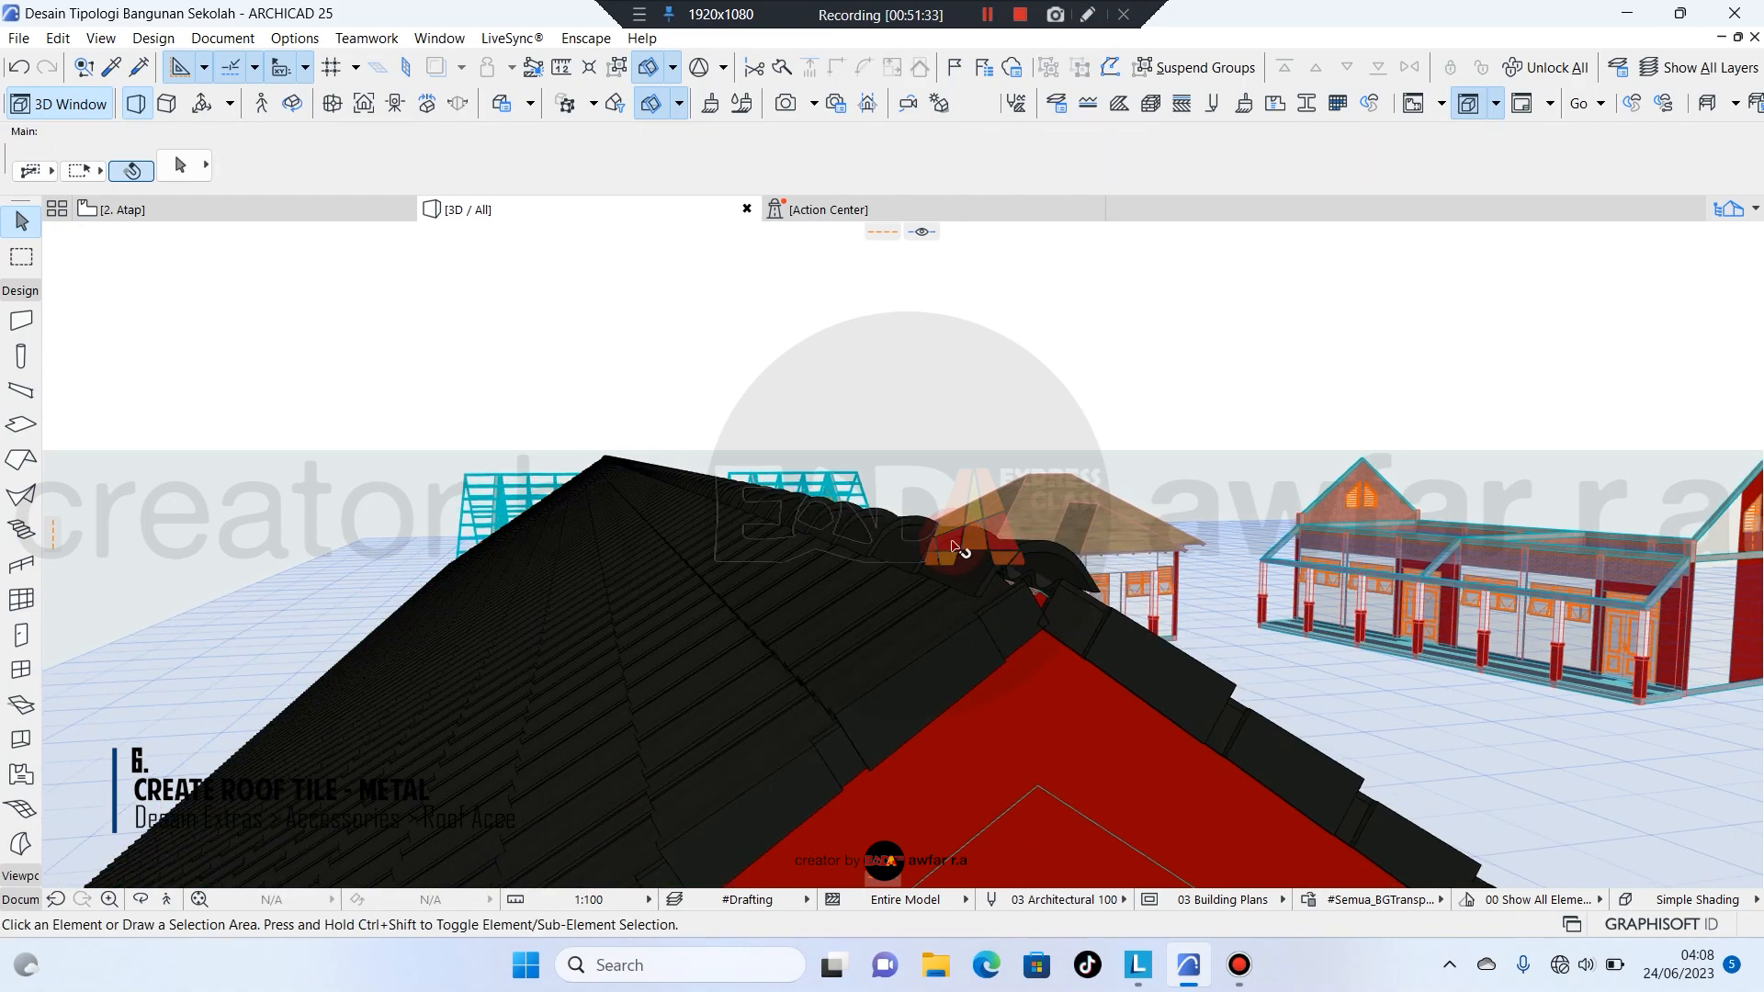
Examine the tiled roof's ridge, gable ends and long slopes in 3D, and return to the 2. Atap plan.
mouse_move(982, 567)
middle_mouse_down("shift")
mouse_move(730, 567)
mouse_move(740, 588)
middle_mouse_up("shift")
mouse_move(1060, 587)
middle_mouse_down("shift")
mouse_move(1142, 610)
mouse_move(840, 560)
middle_mouse_up("shift")
mouse_move(981, 630)
middle_mouse_down("shift")
mouse_move(973, 591)
mouse_move(946, 615)
mouse_move(960, 579)
mouse_move(934, 610)
mouse_move(693, 611)
mouse_move(1228, 677)
mouse_move(630, 610)
mouse_move(938, 716)
mouse_move(680, 666)
mouse_move(649, 594)
mouse_move(648, 658)
mouse_move(660, 616)
mouse_move(552, 528)
mouse_move(1349, 458)
mouse_move(1355, 512)
middle_mouse_up("shift")
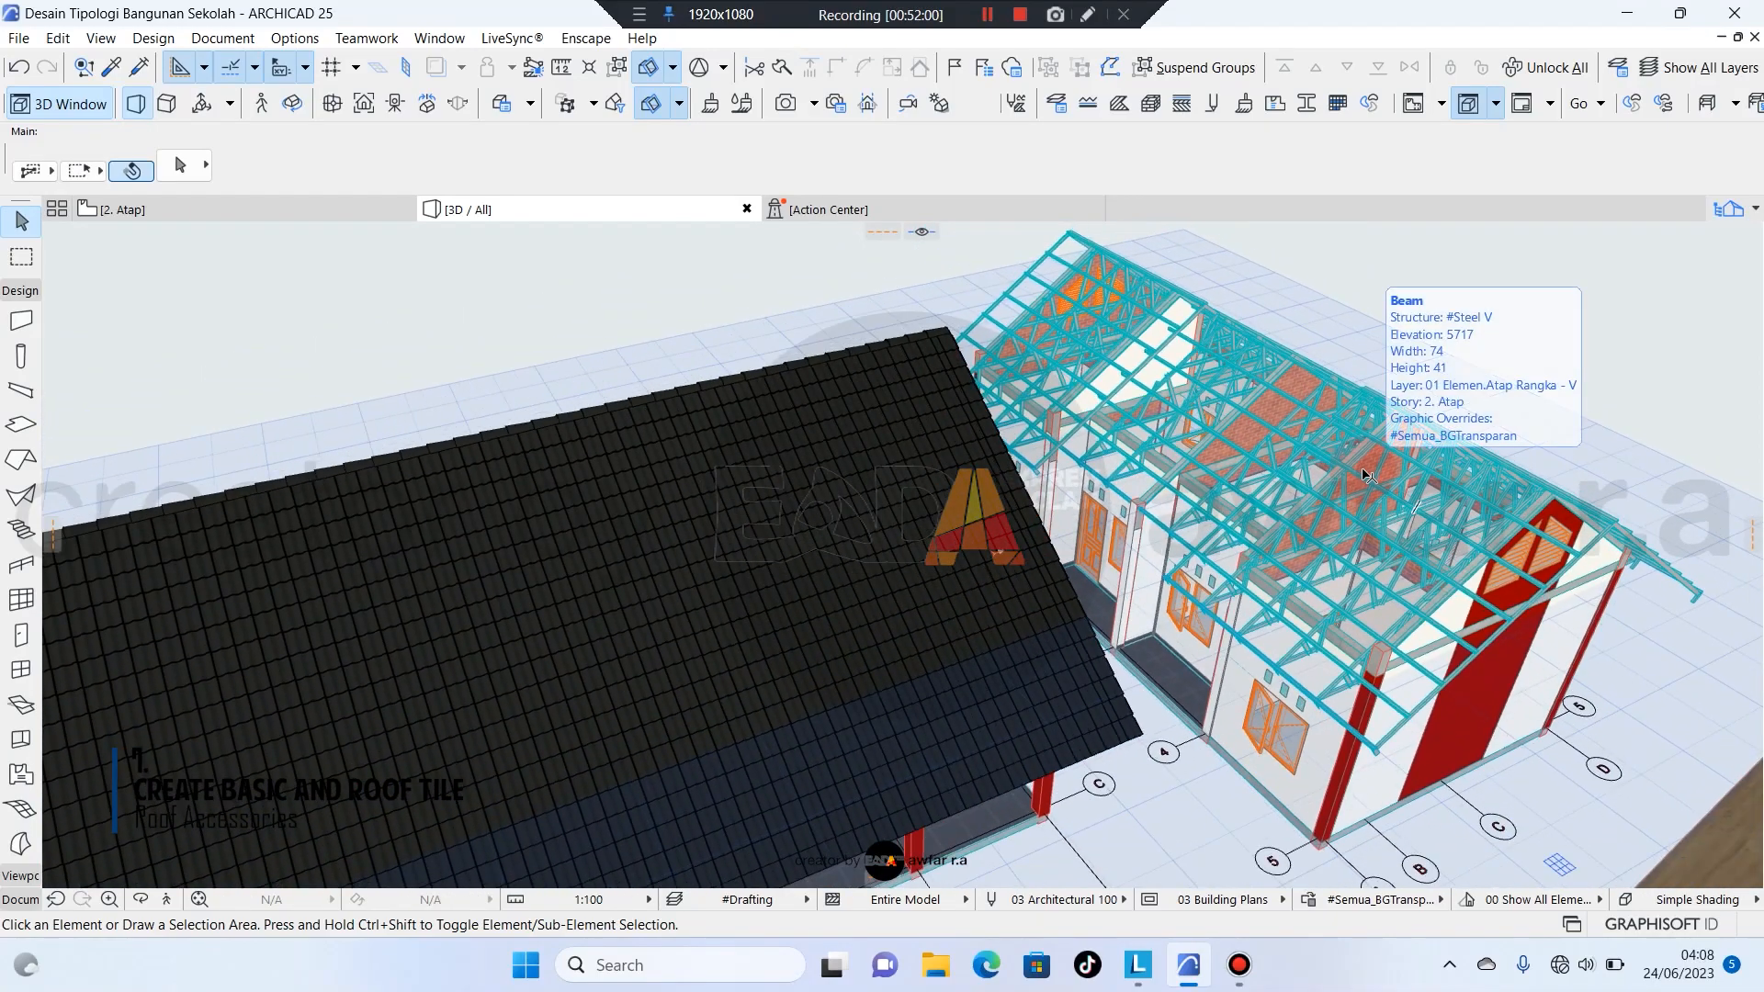
scroll(1283, 507, "down", 2)
middle_click_drag(866, 544, 967, 605, "shift")
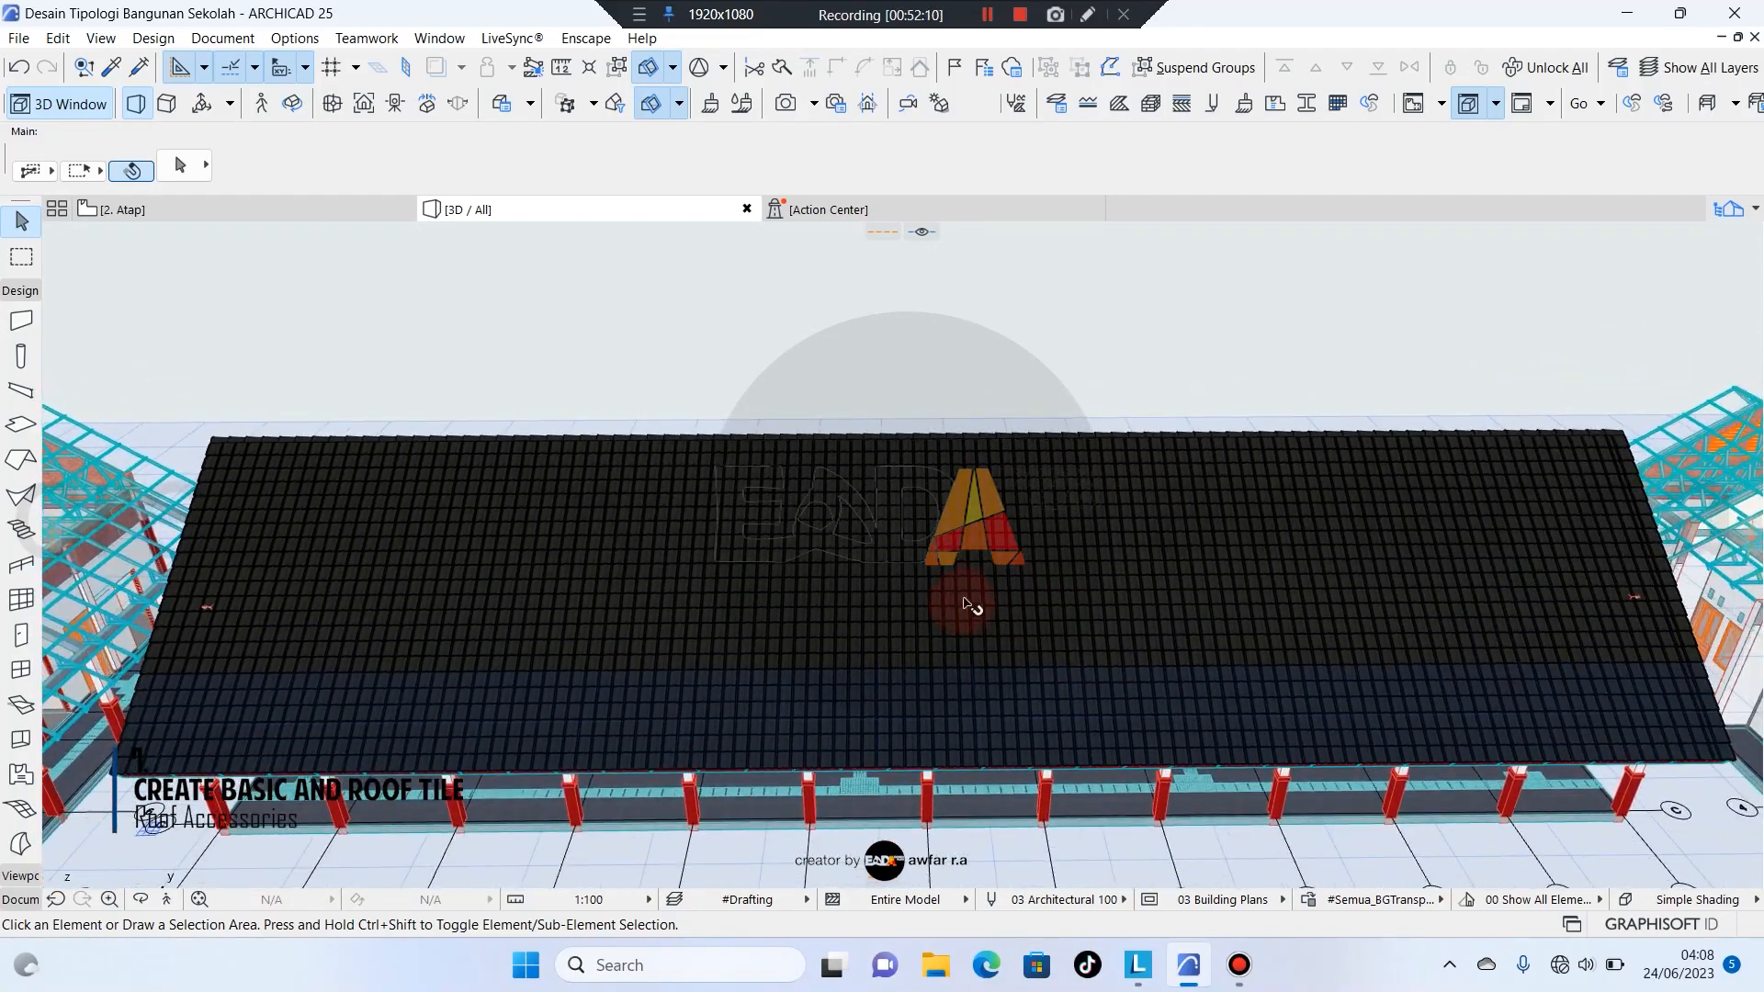
middle_click_drag(1013, 425, 835, 675, "shift")
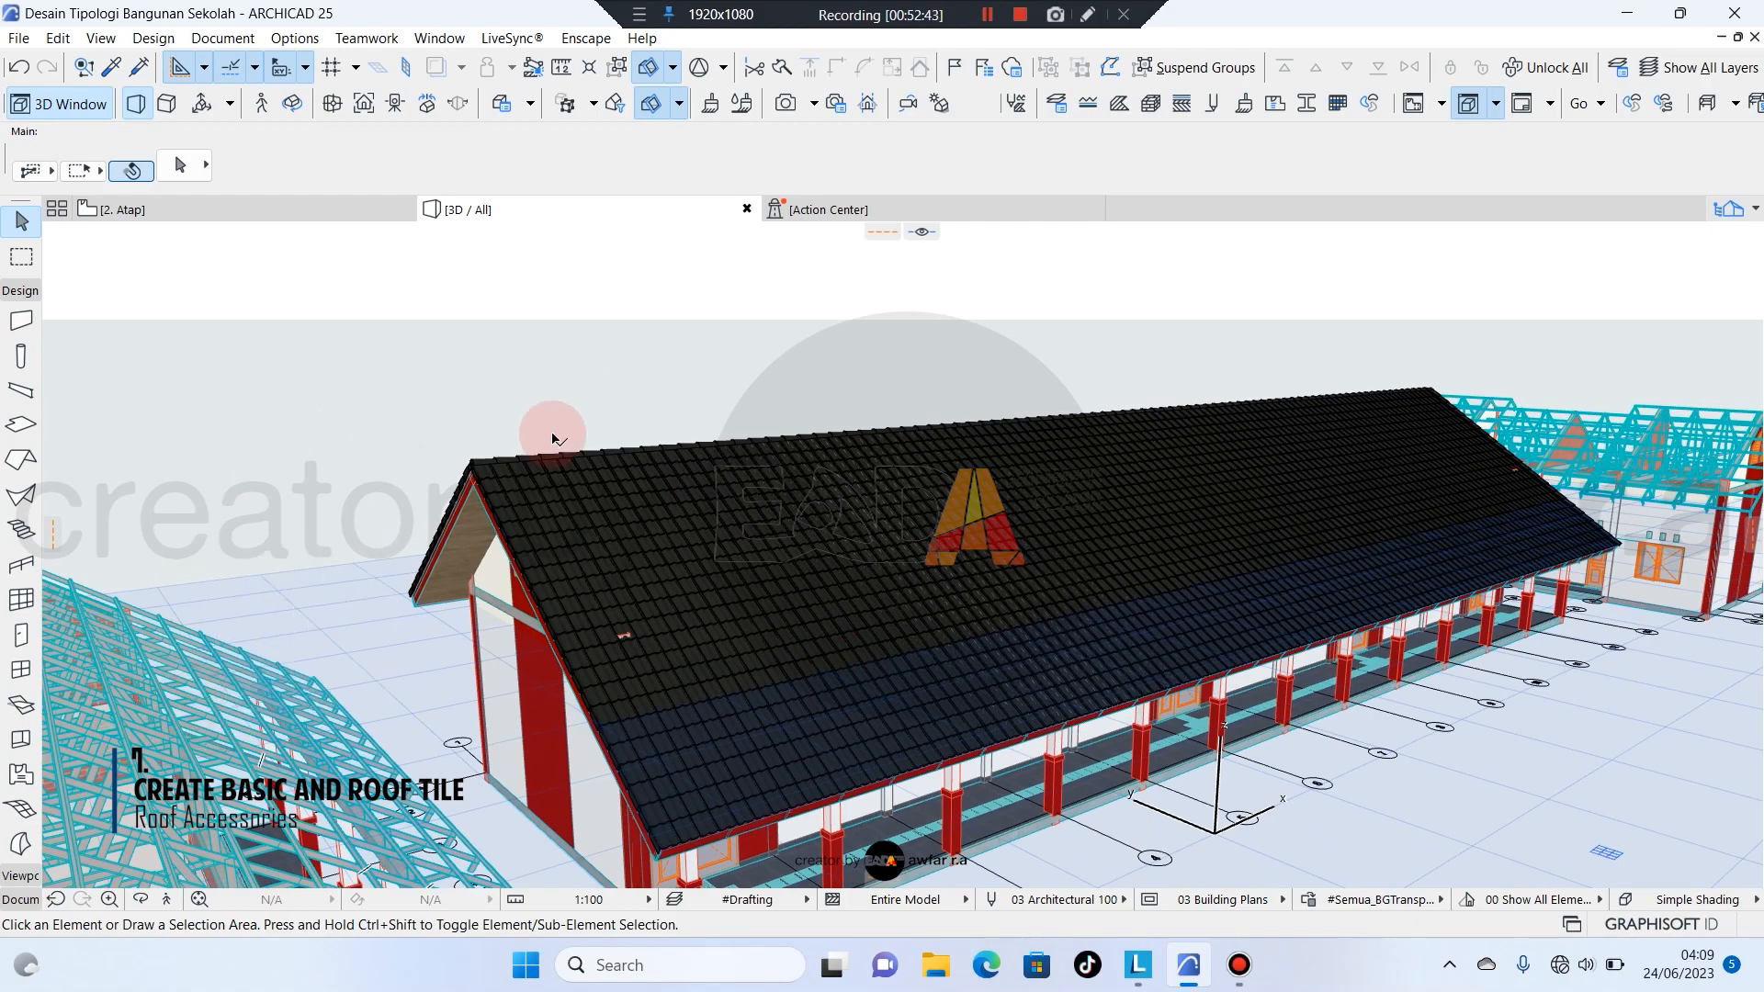
middle_click_drag(532, 394, 272, 258, "shift")
left_click(257, 212)
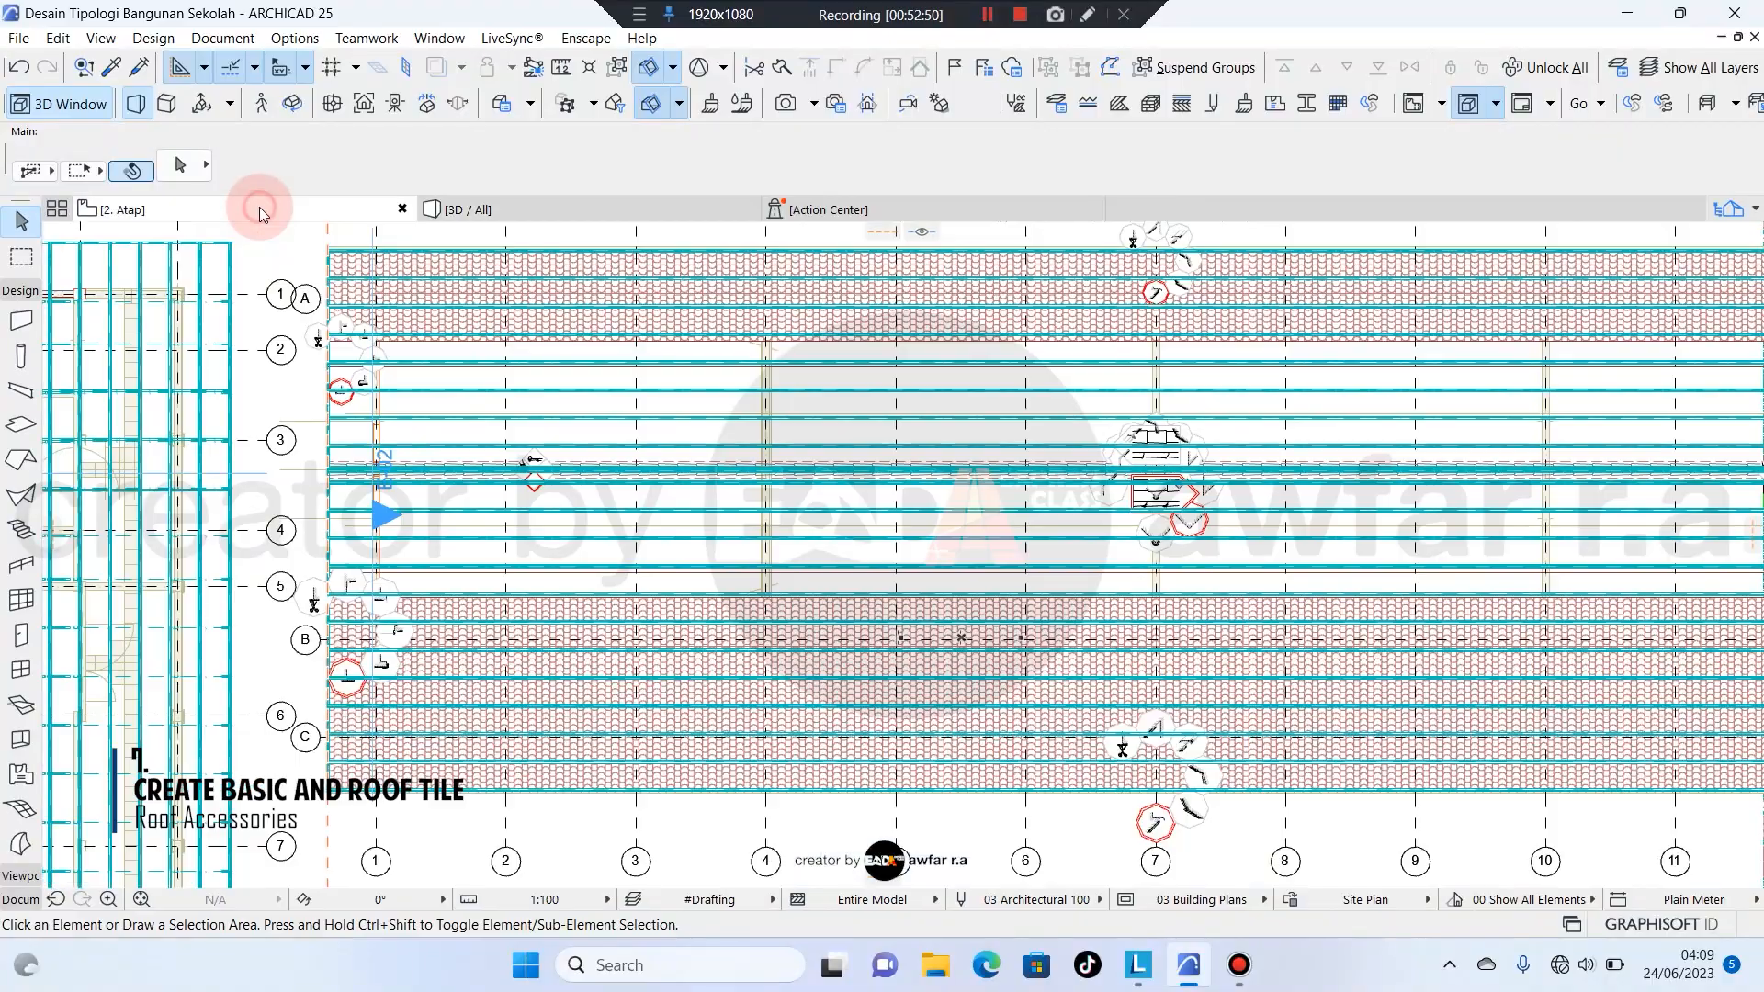
Start a single-plane roof over the building beside the tiled one, drawing its 22200 mm pivot line along grid A from grid 1 to grid 11.
scroll(955, 440, "down", 4)
scroll(879, 399, "up", 2)
scroll(878, 399, "up", 3)
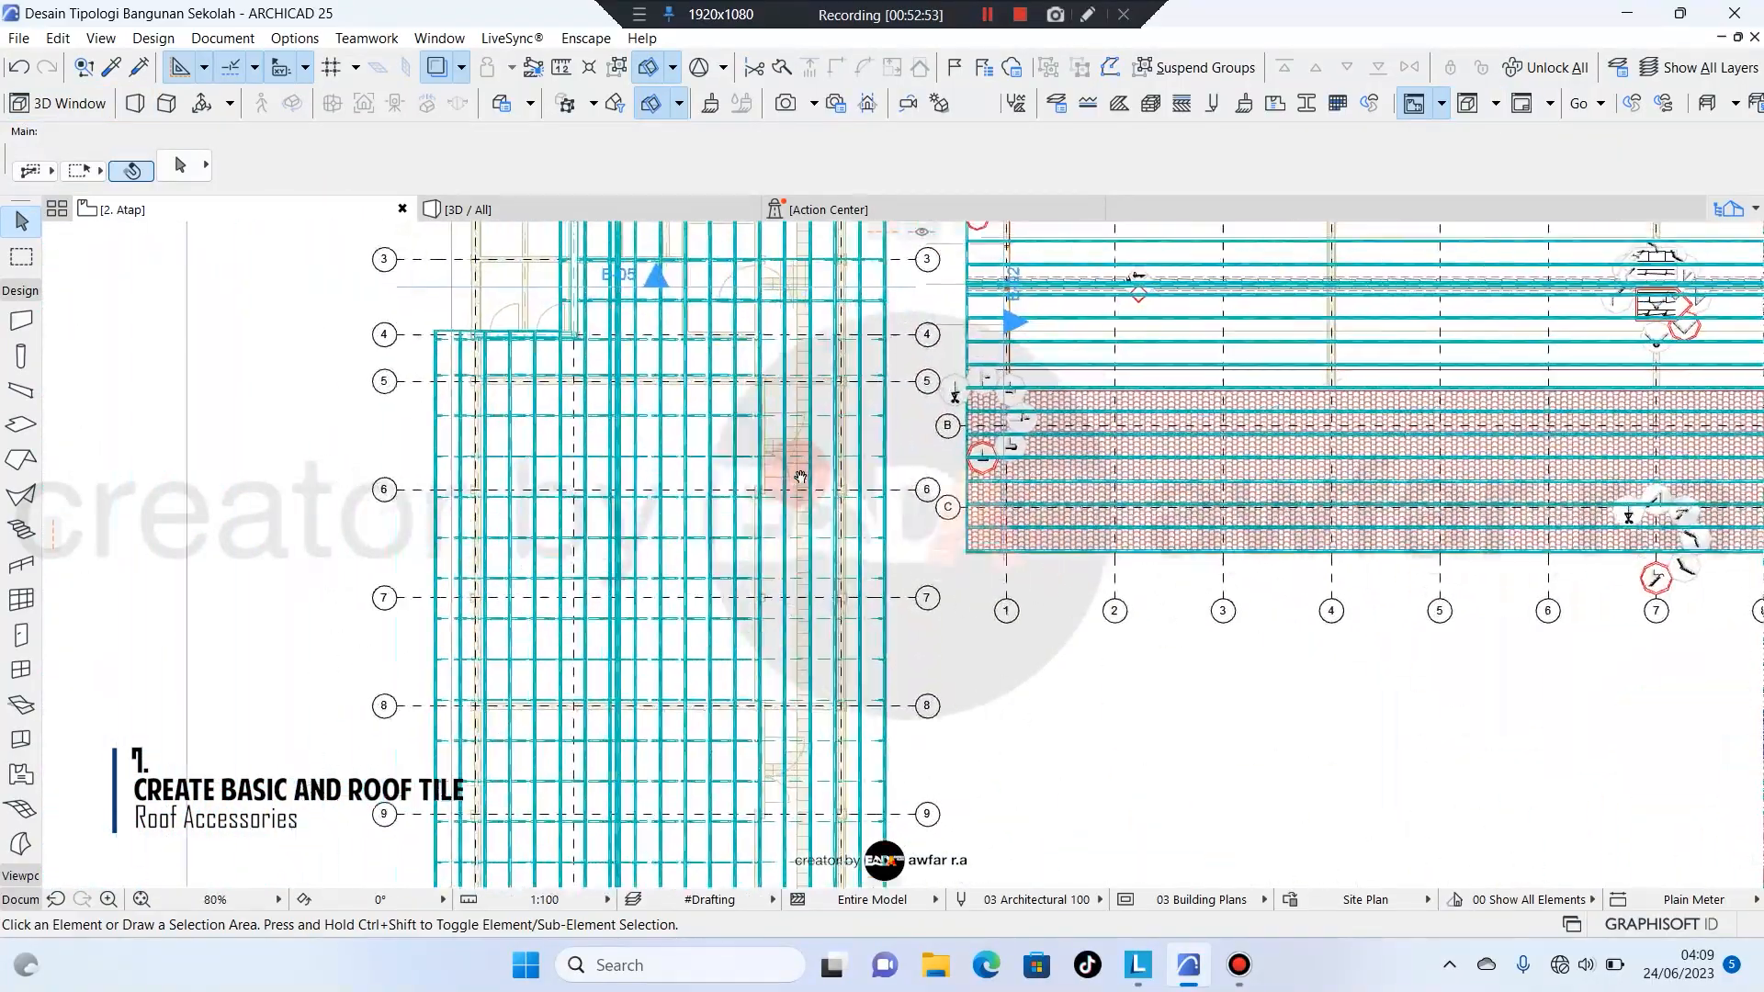
middle_click_drag(731, 534, 784, 743)
left_click(22, 460)
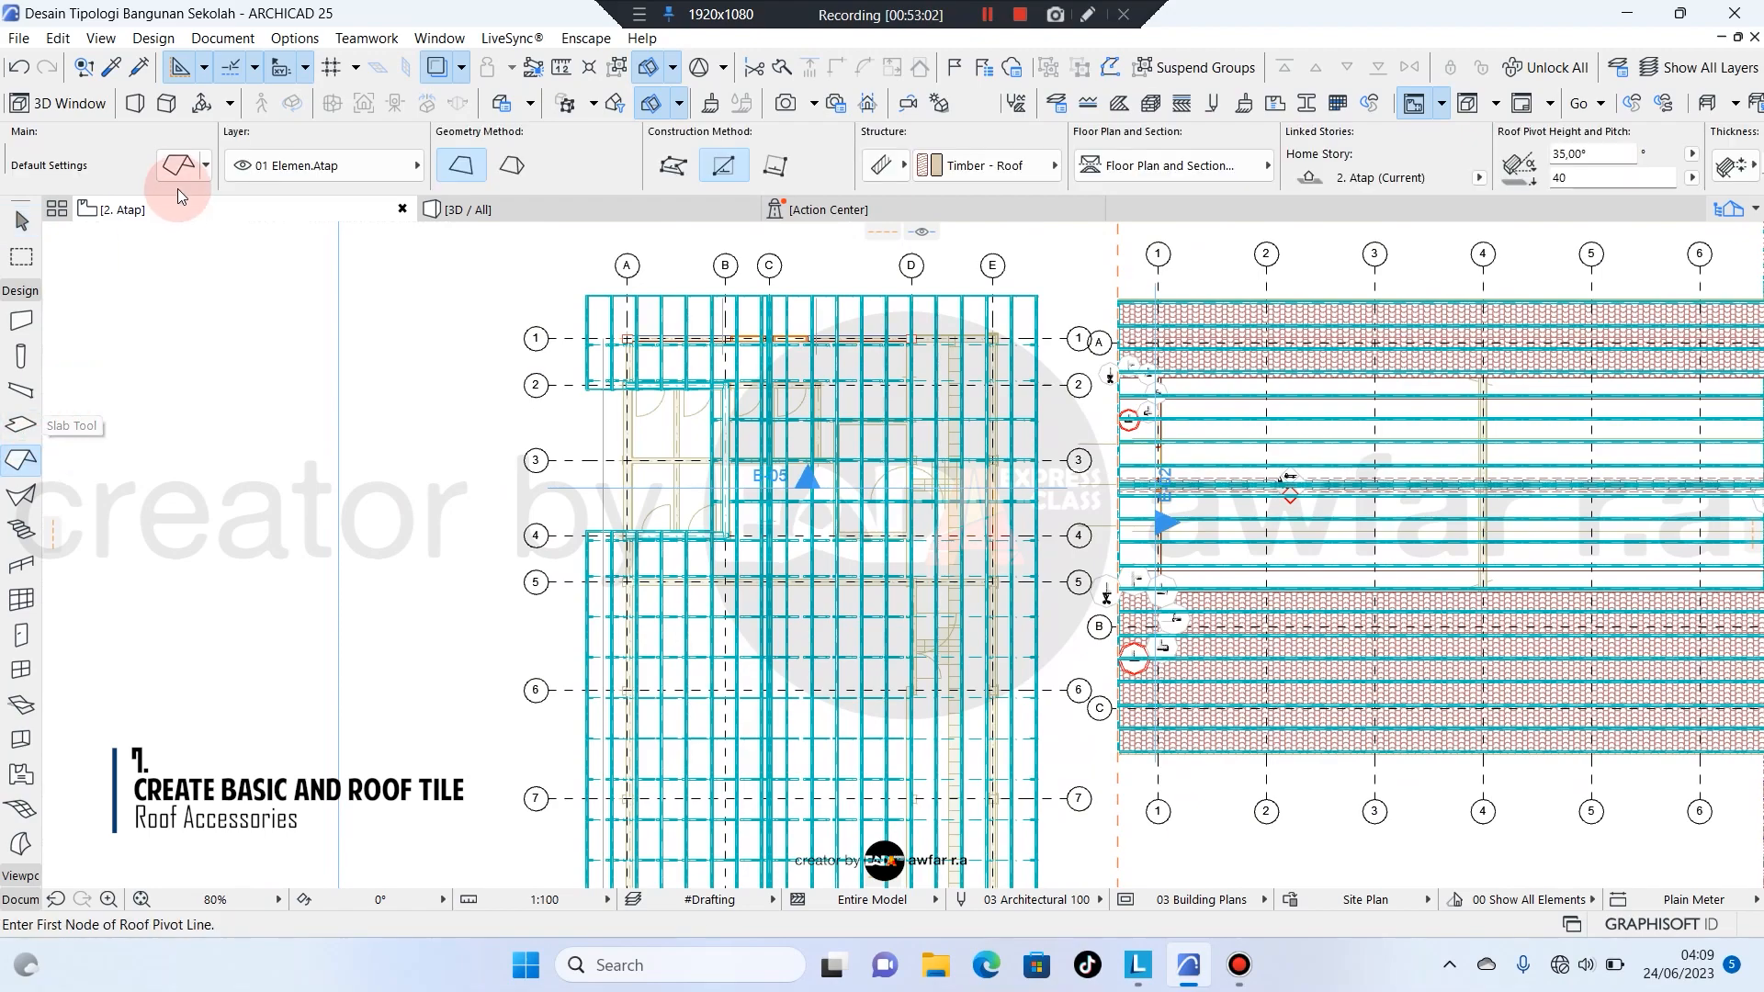
left_click(181, 168)
left_click(1232, 790)
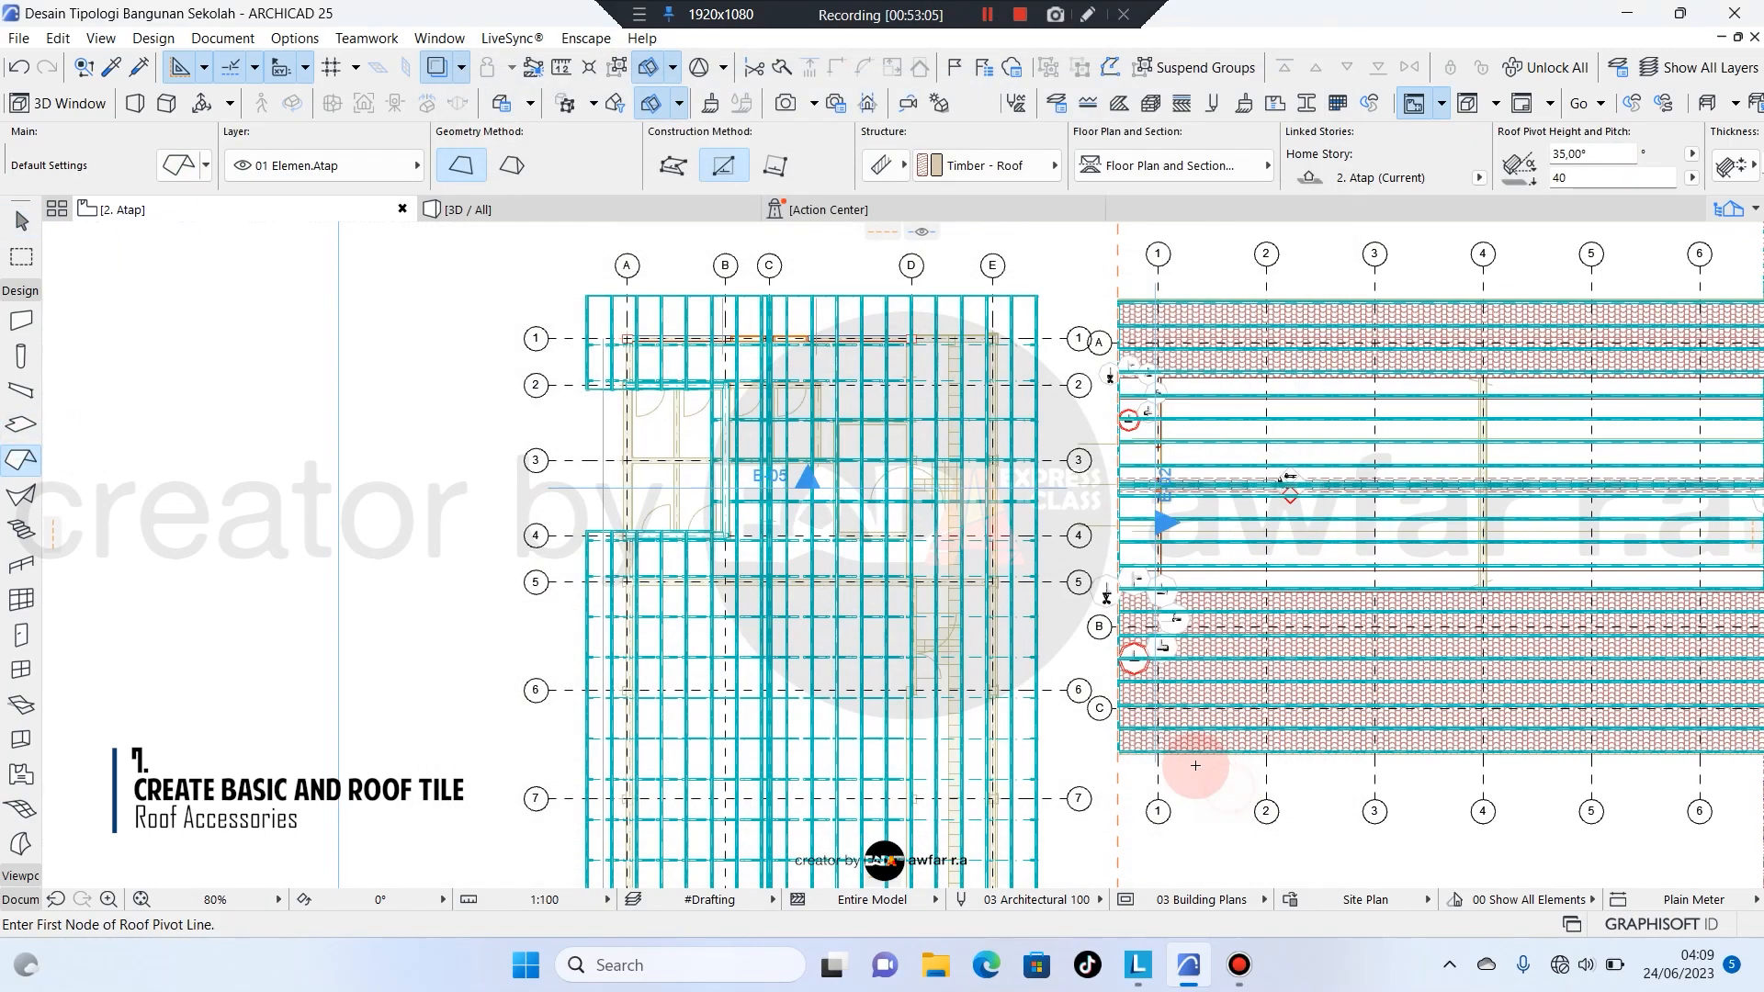
scroll(611, 335, "up", 20)
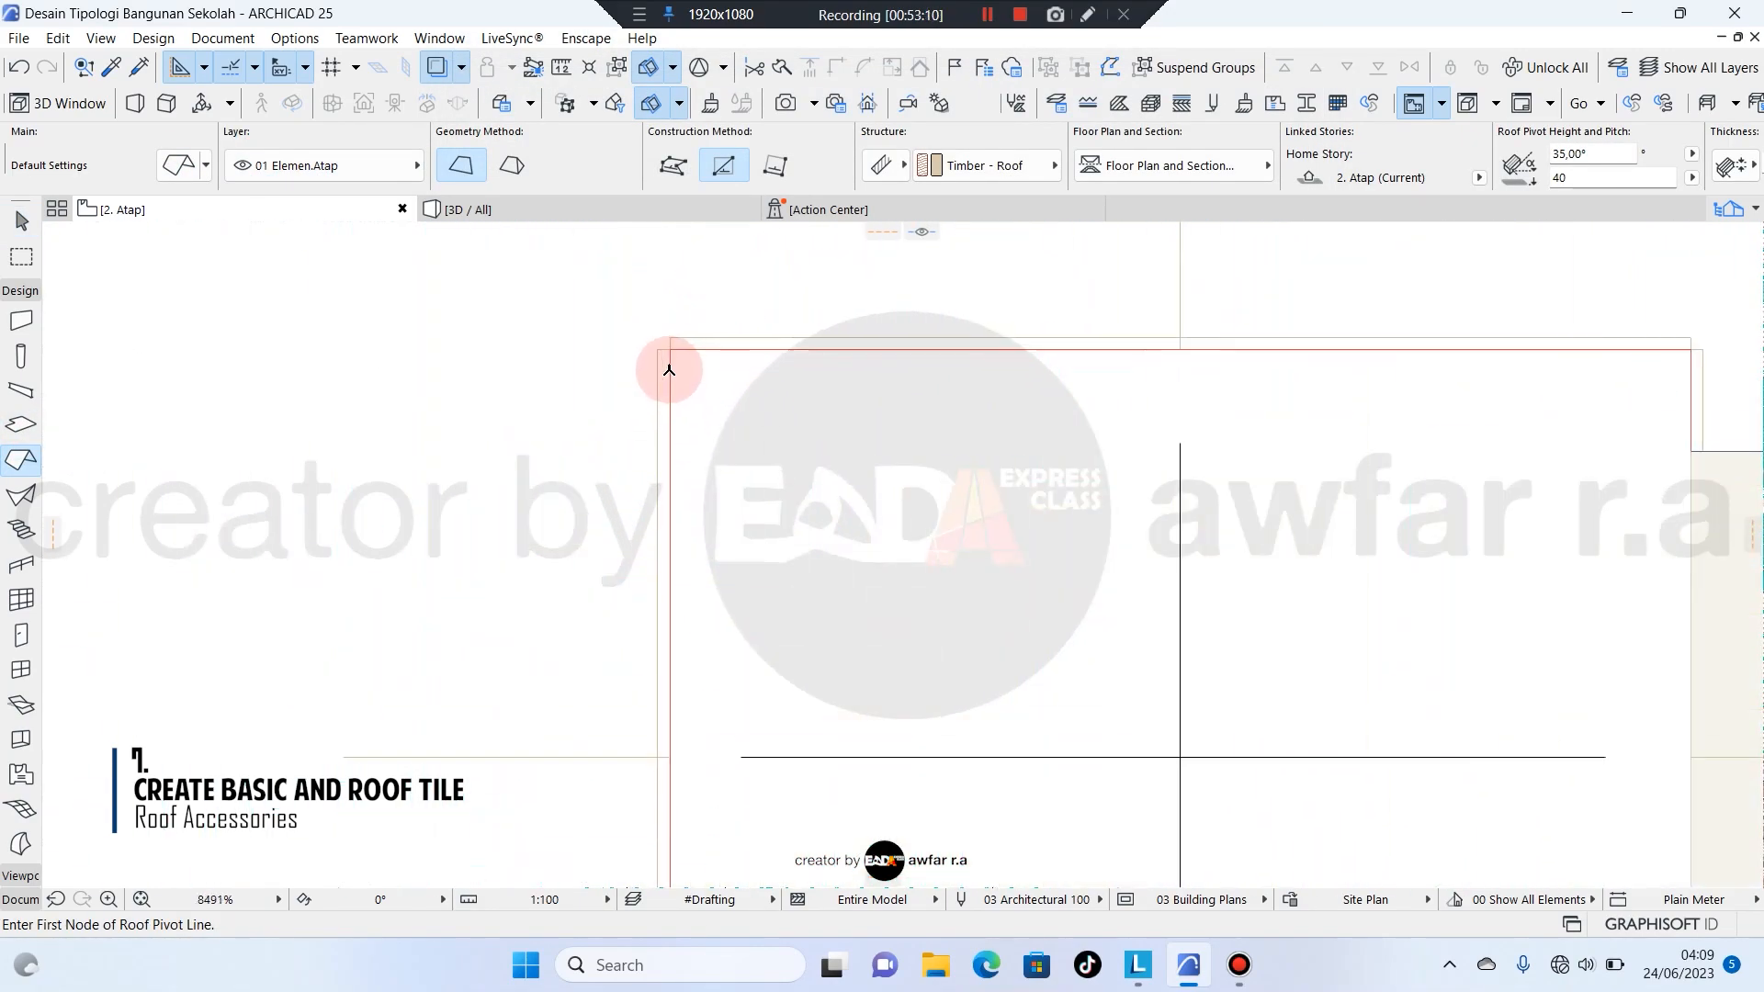
left_click(677, 328)
scroll(700, 303, "down", 15)
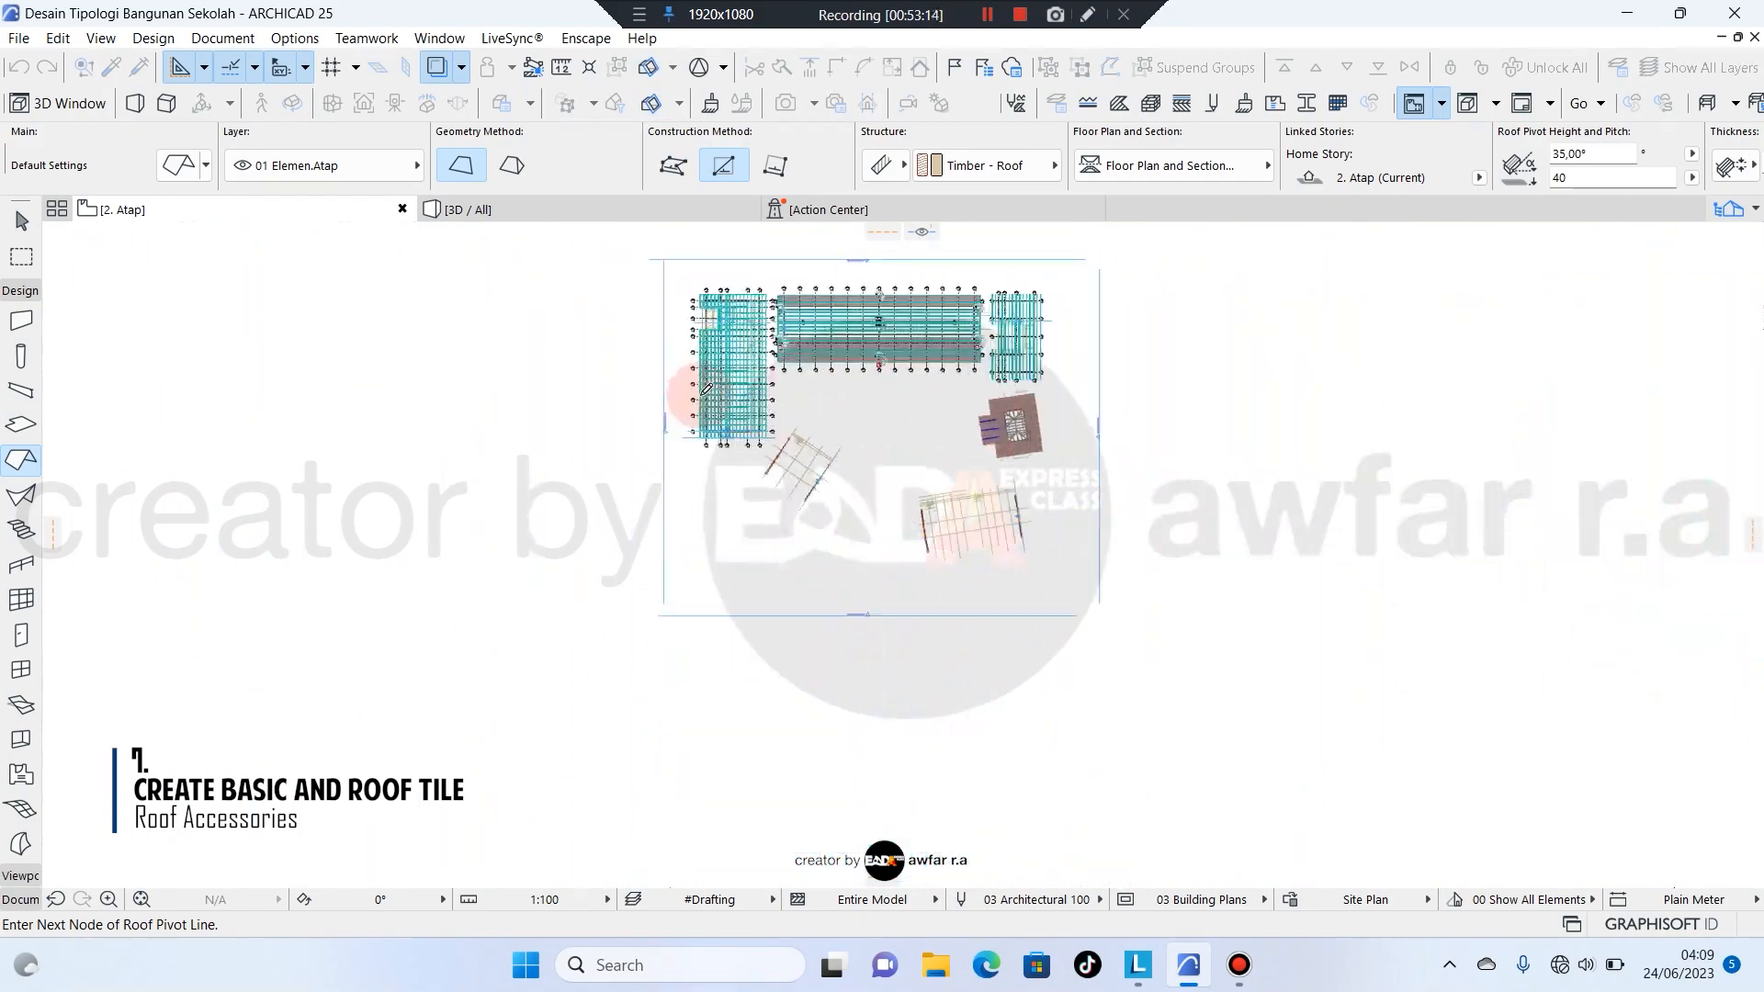
scroll(725, 567, "up", 6)
scroll(725, 567, "up", 6)
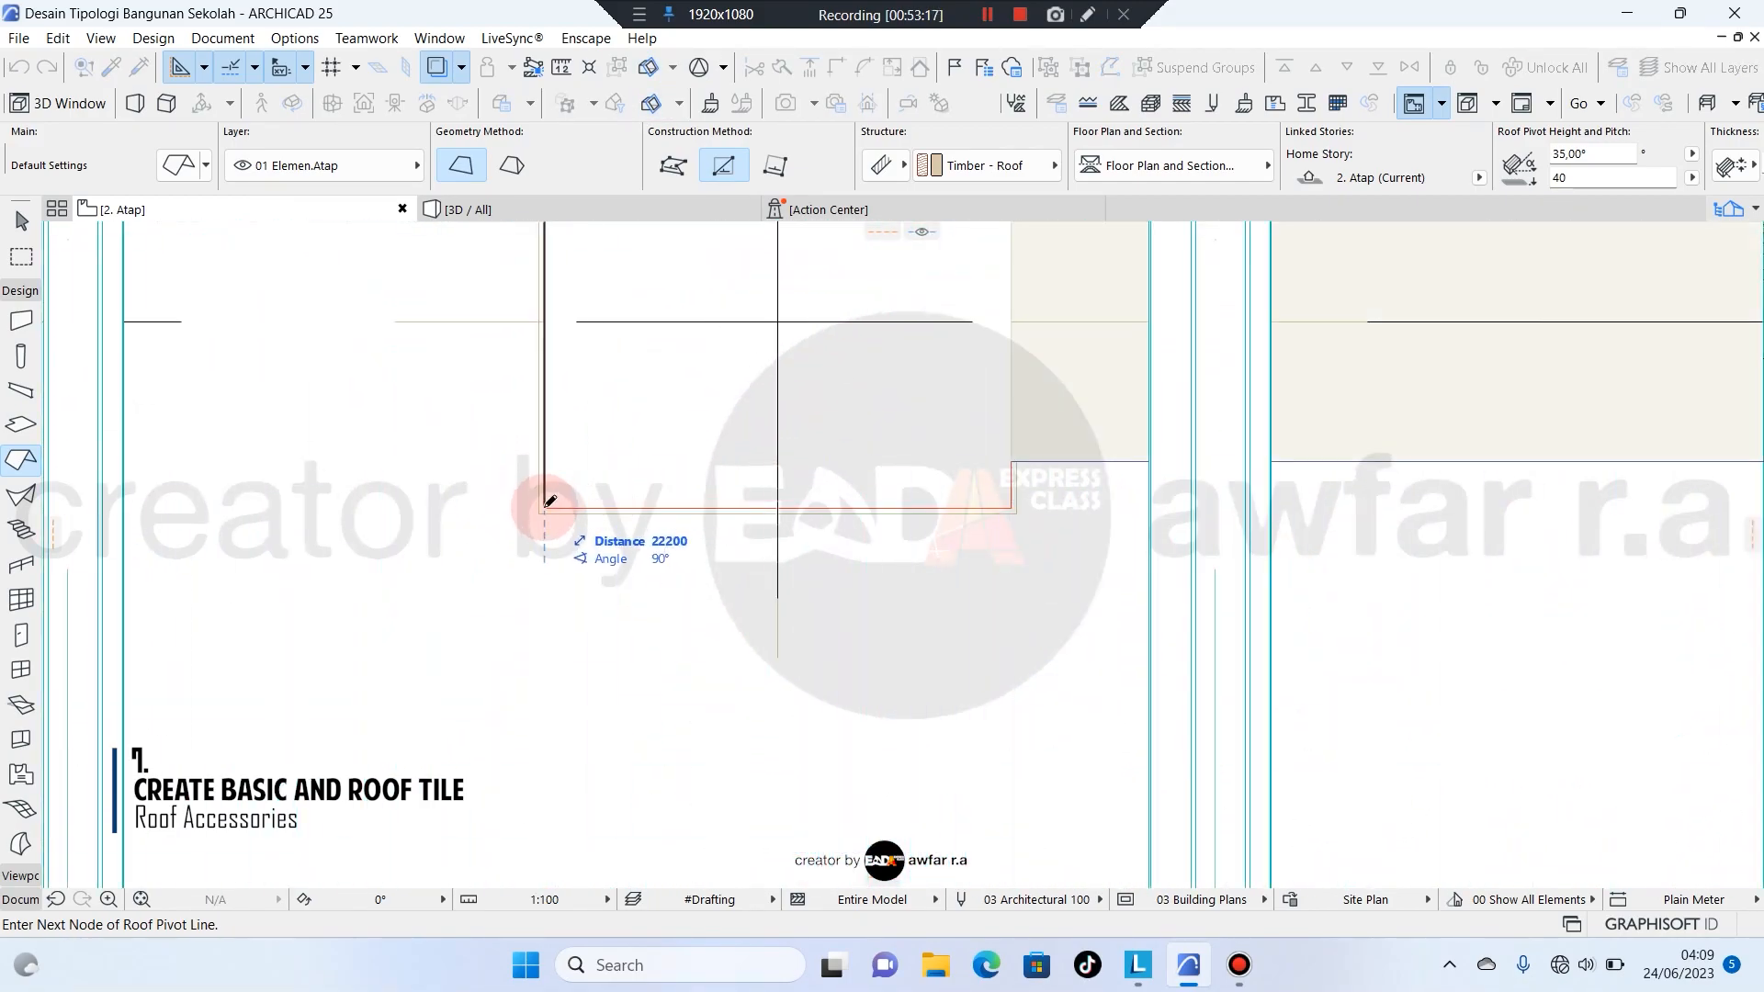
left_click(549, 501)
Pitch the roof upward toward grid D and draw its rectangular outline, about 7250 by 22200 mm, between the corner columns.
scroll(528, 643, "down", 6)
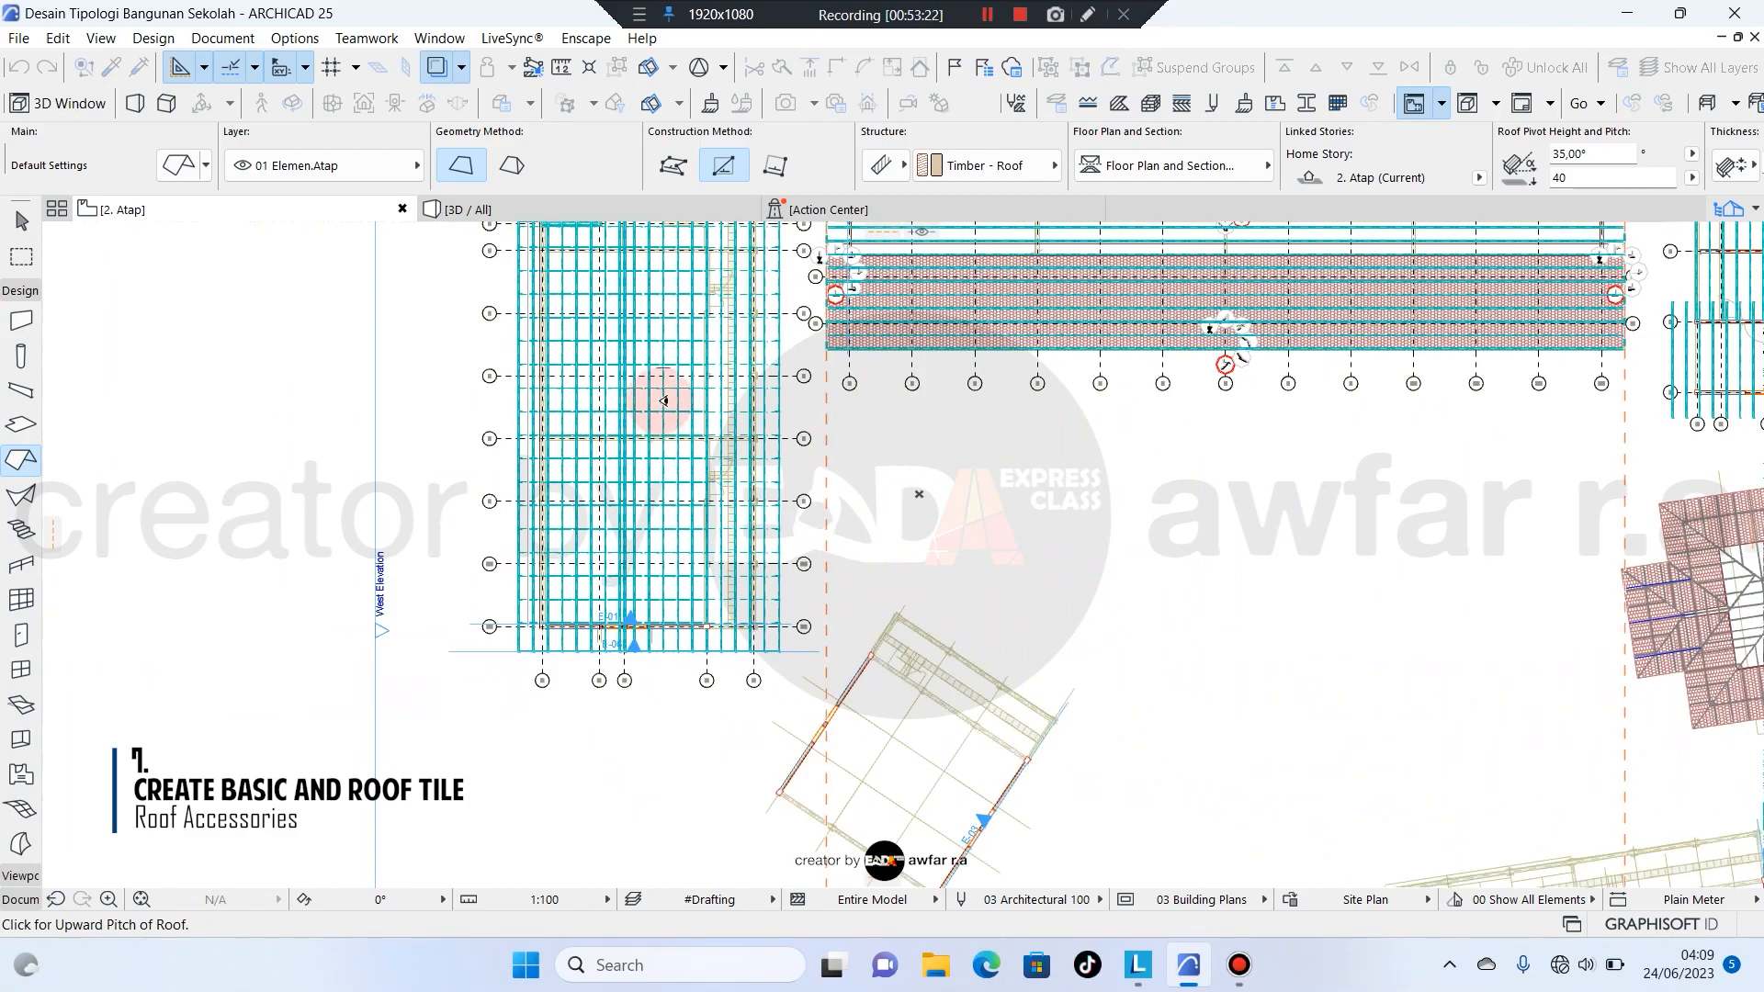
scroll(613, 363, "up", 8)
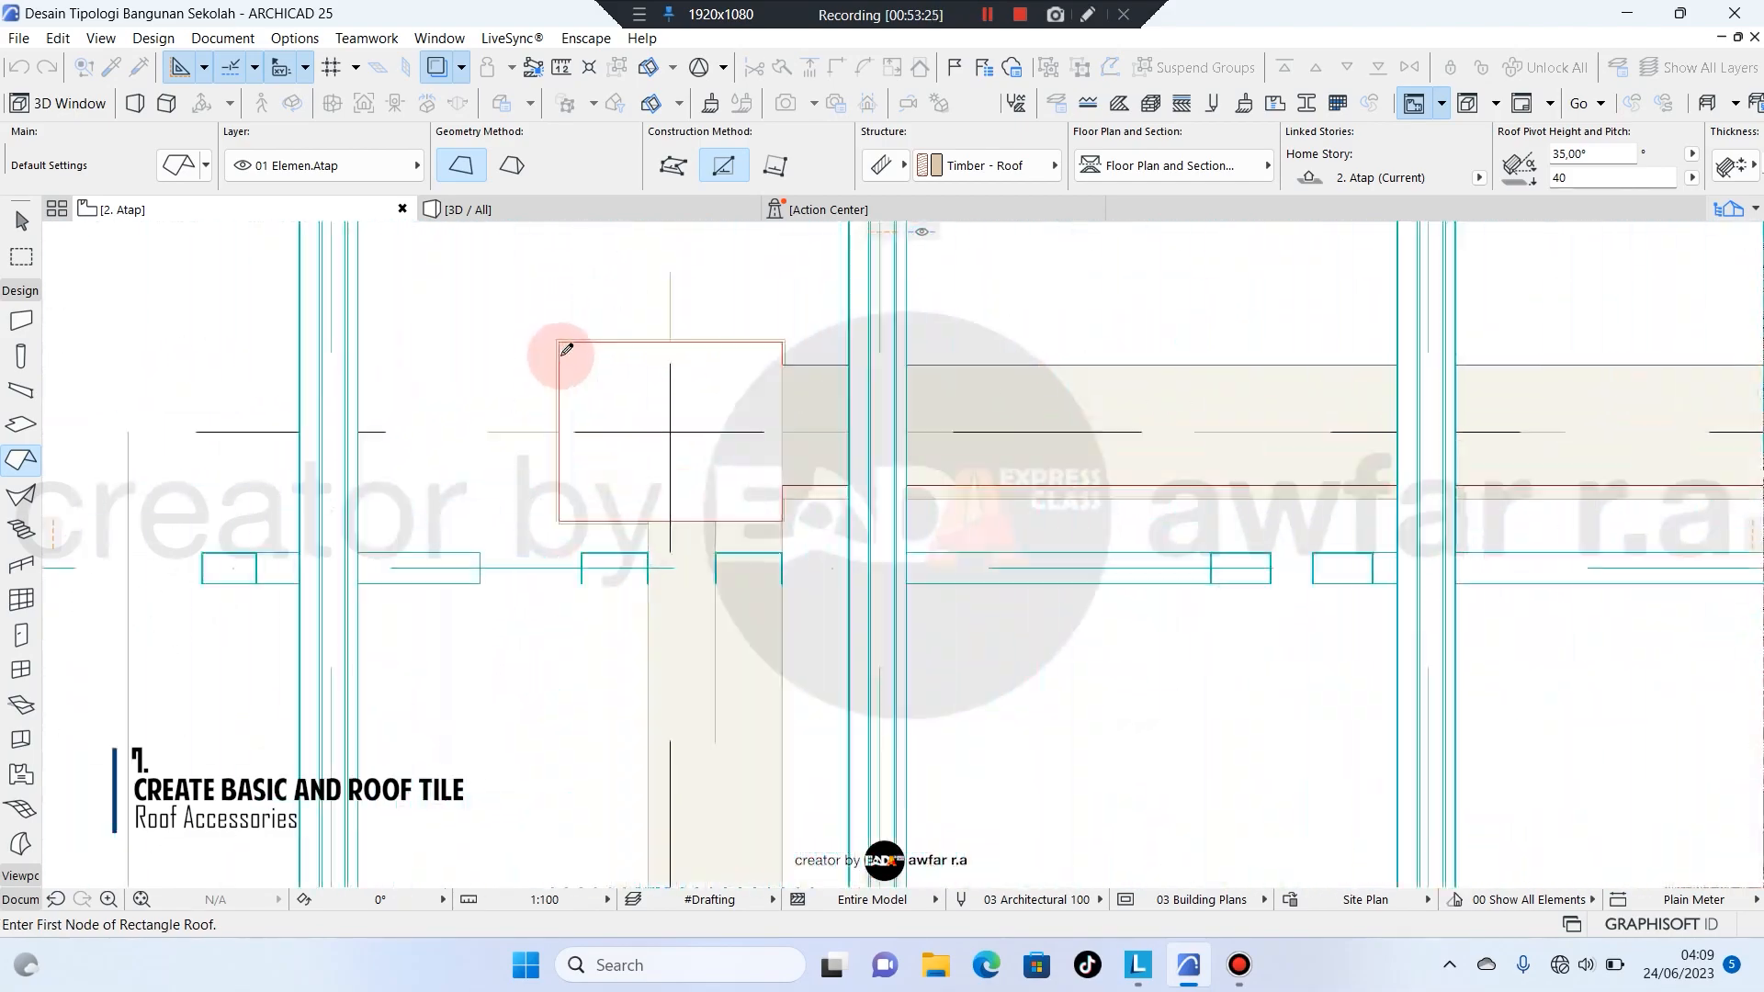
scroll(643, 248, "down", 5)
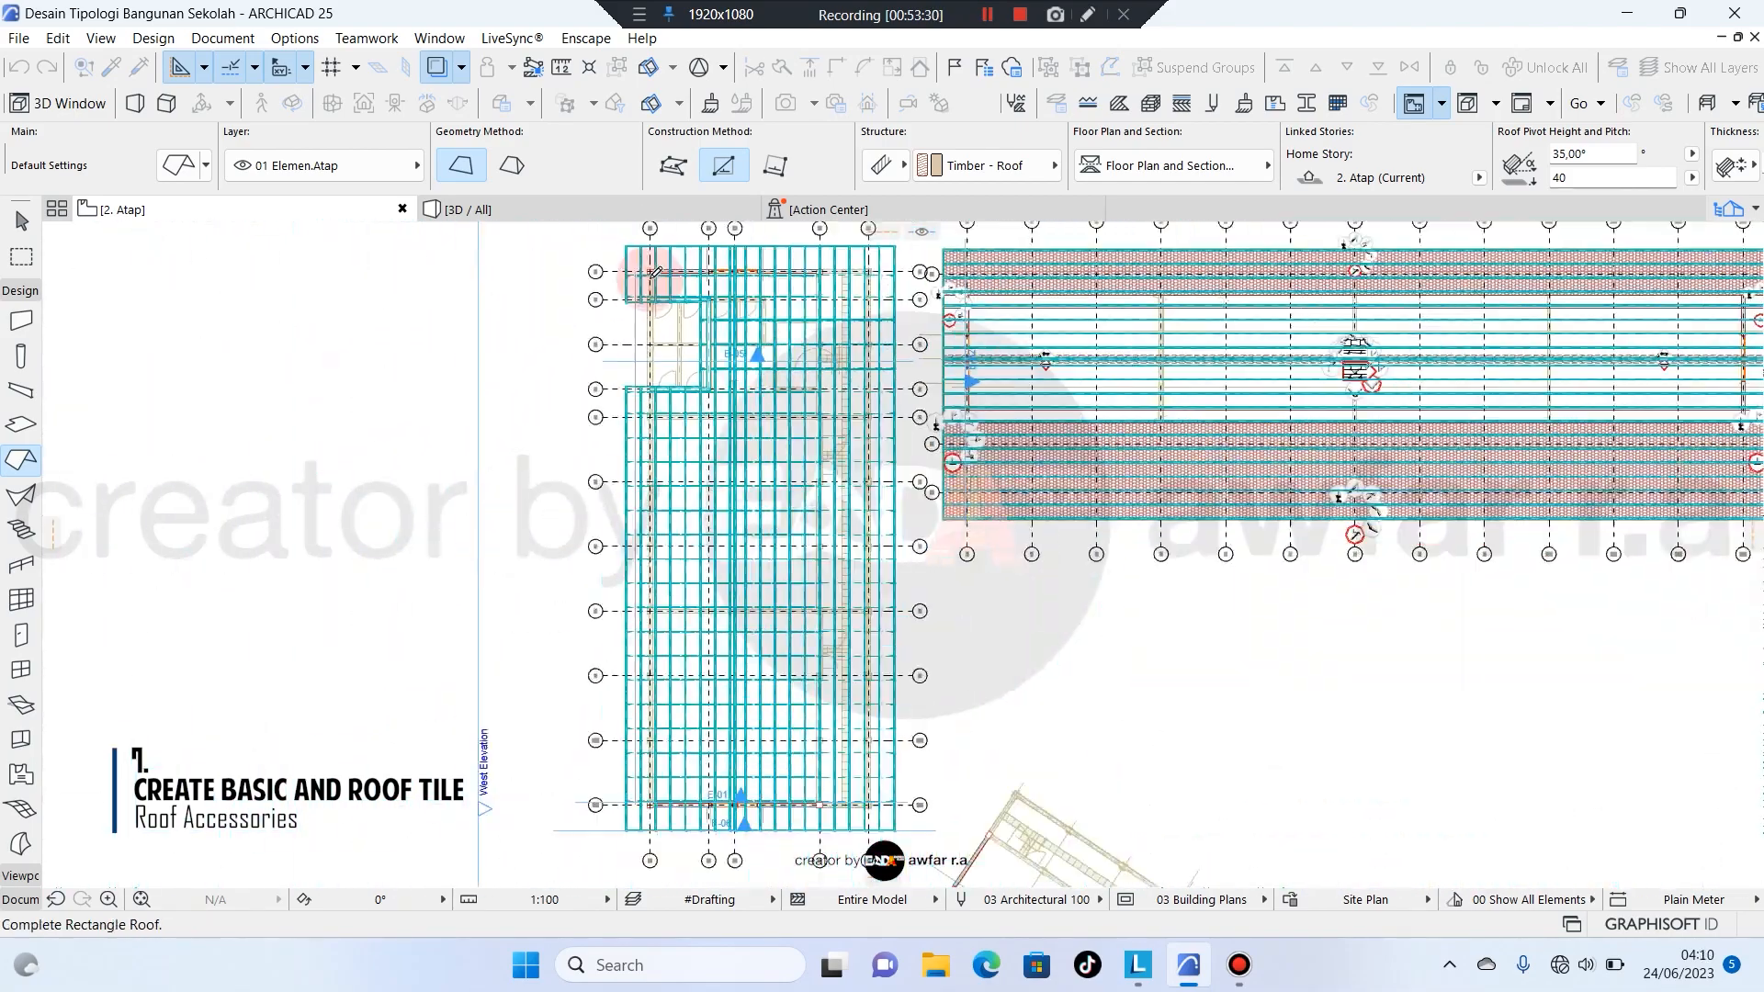
scroll(799, 670, "up", 5)
scroll(729, 691, "up", 5)
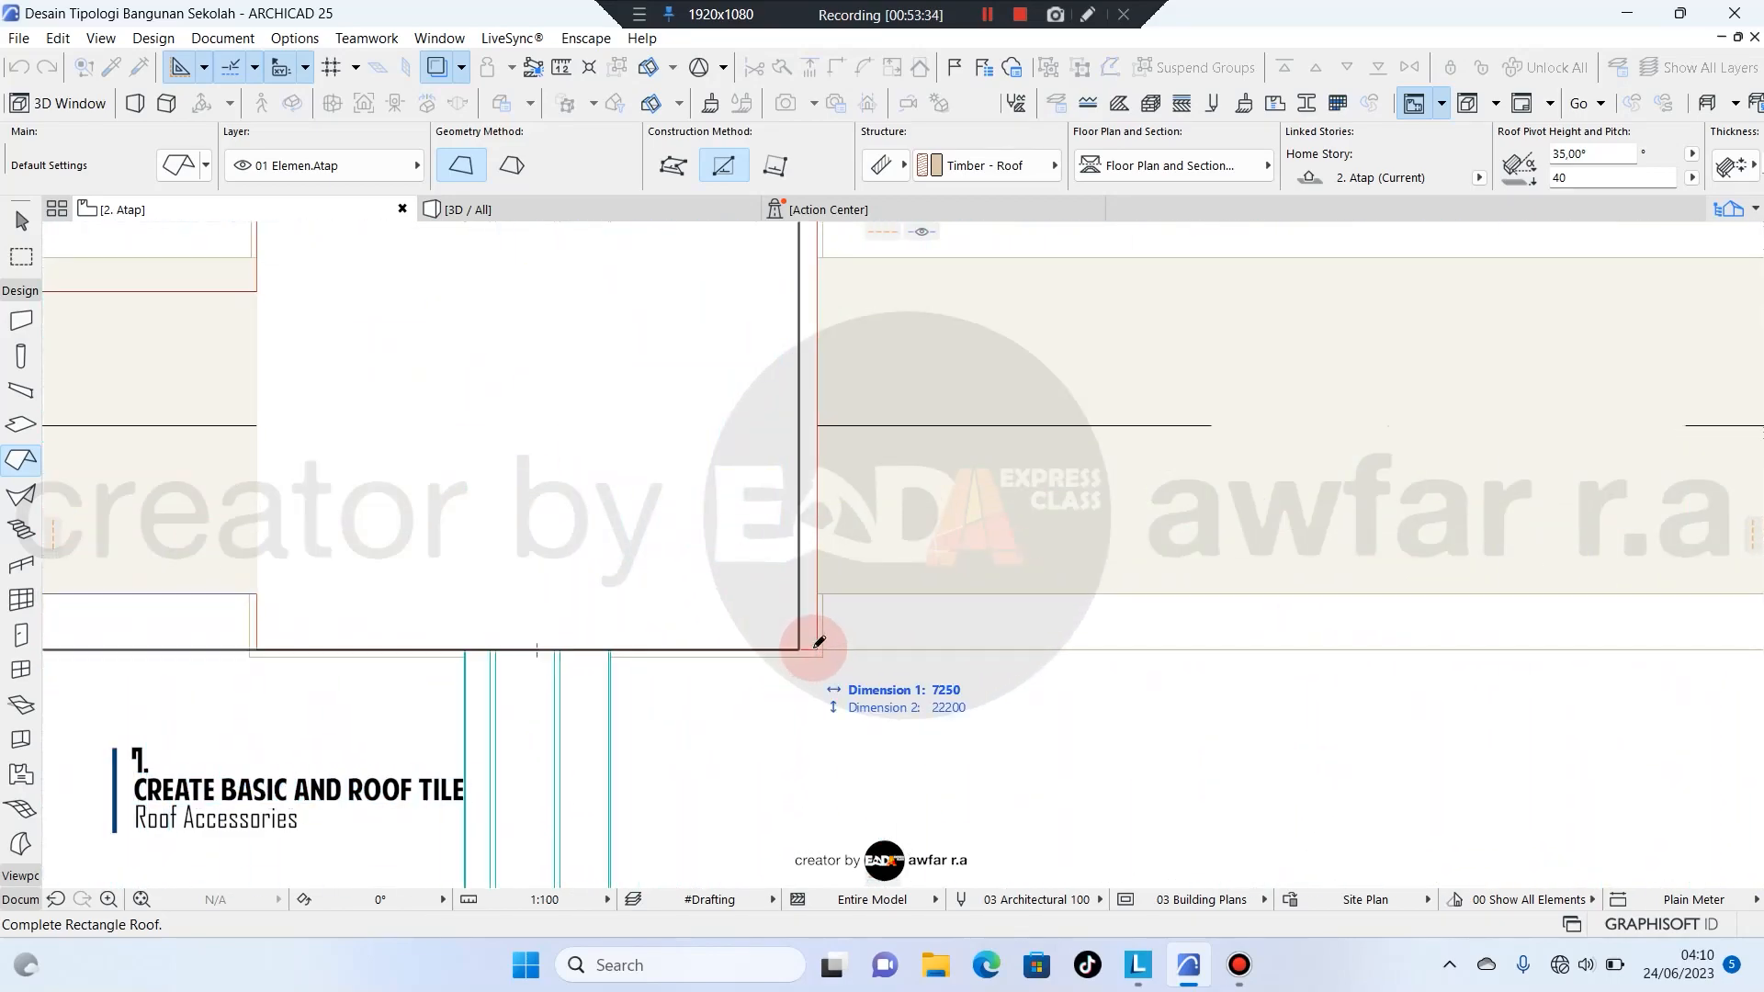
left_click(815, 748)
scroll(948, 593, "down", 3)
scroll(949, 593, "down", 4)
middle_click_drag(503, 540, 649, 558)
key("Escape")
Offset the new roof's eaves edge at grid A outward to the ends of the roof framing.
left_click(417, 438)
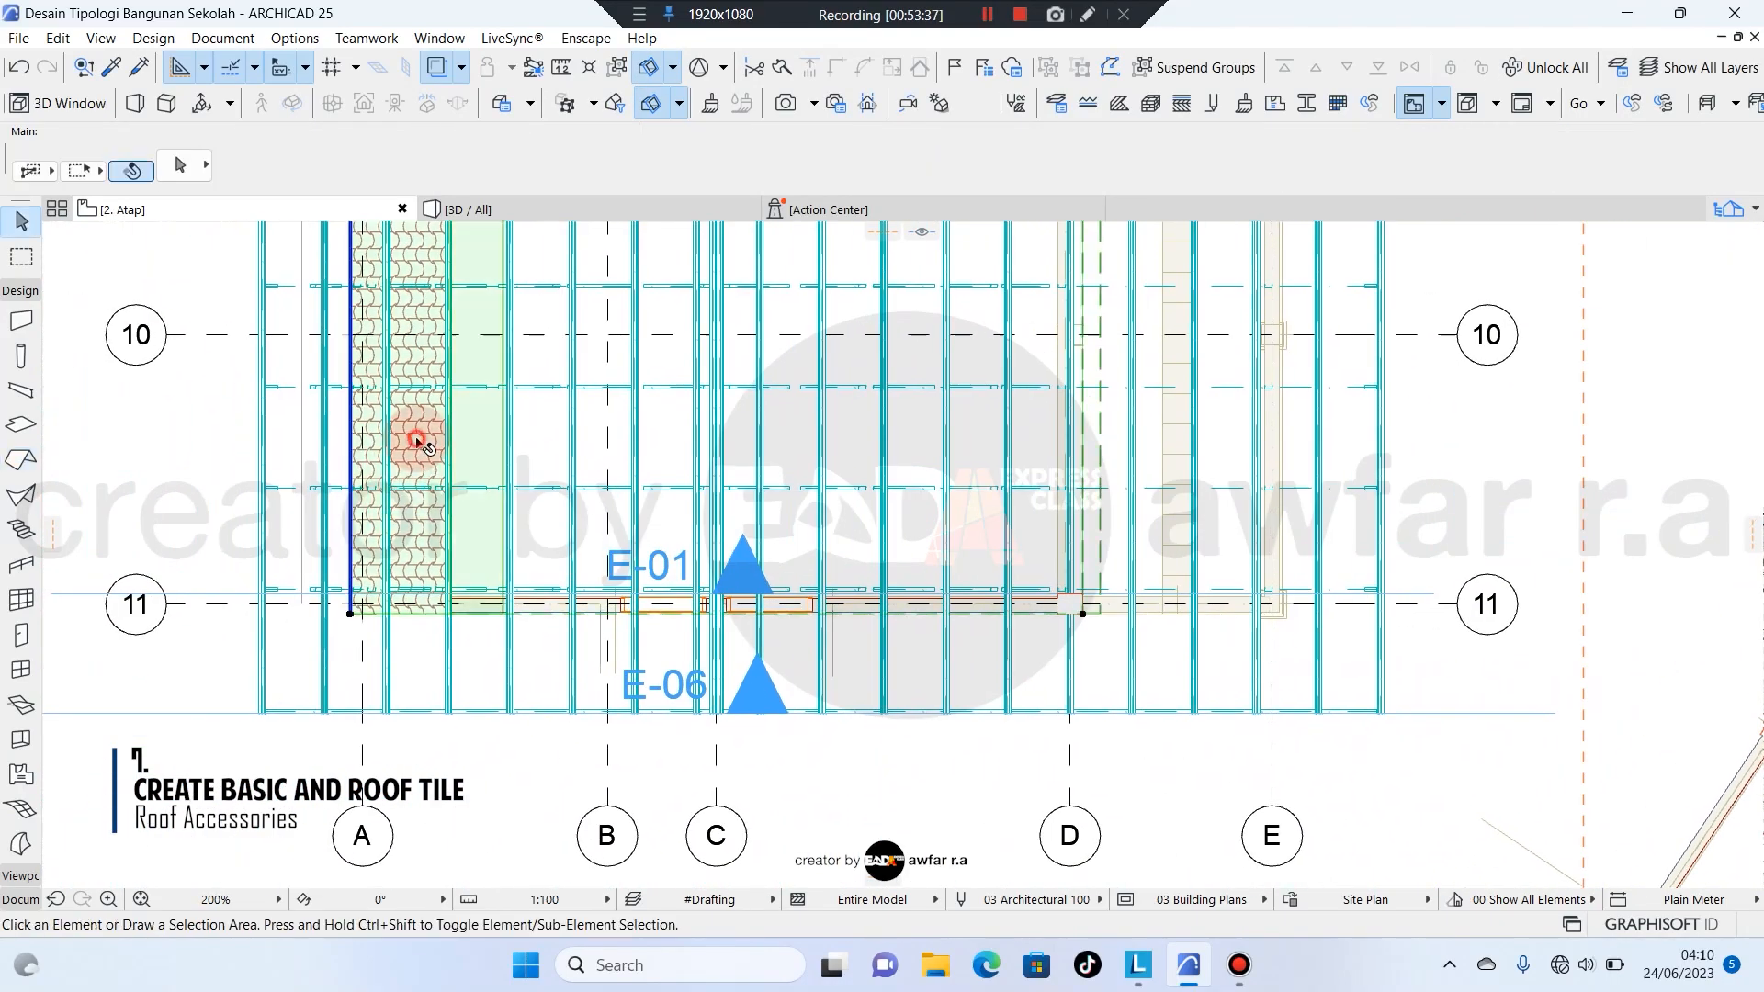
scroll(355, 467, "up", 5)
left_click(358, 433)
middle_click_drag(158, 389, 481, 335)
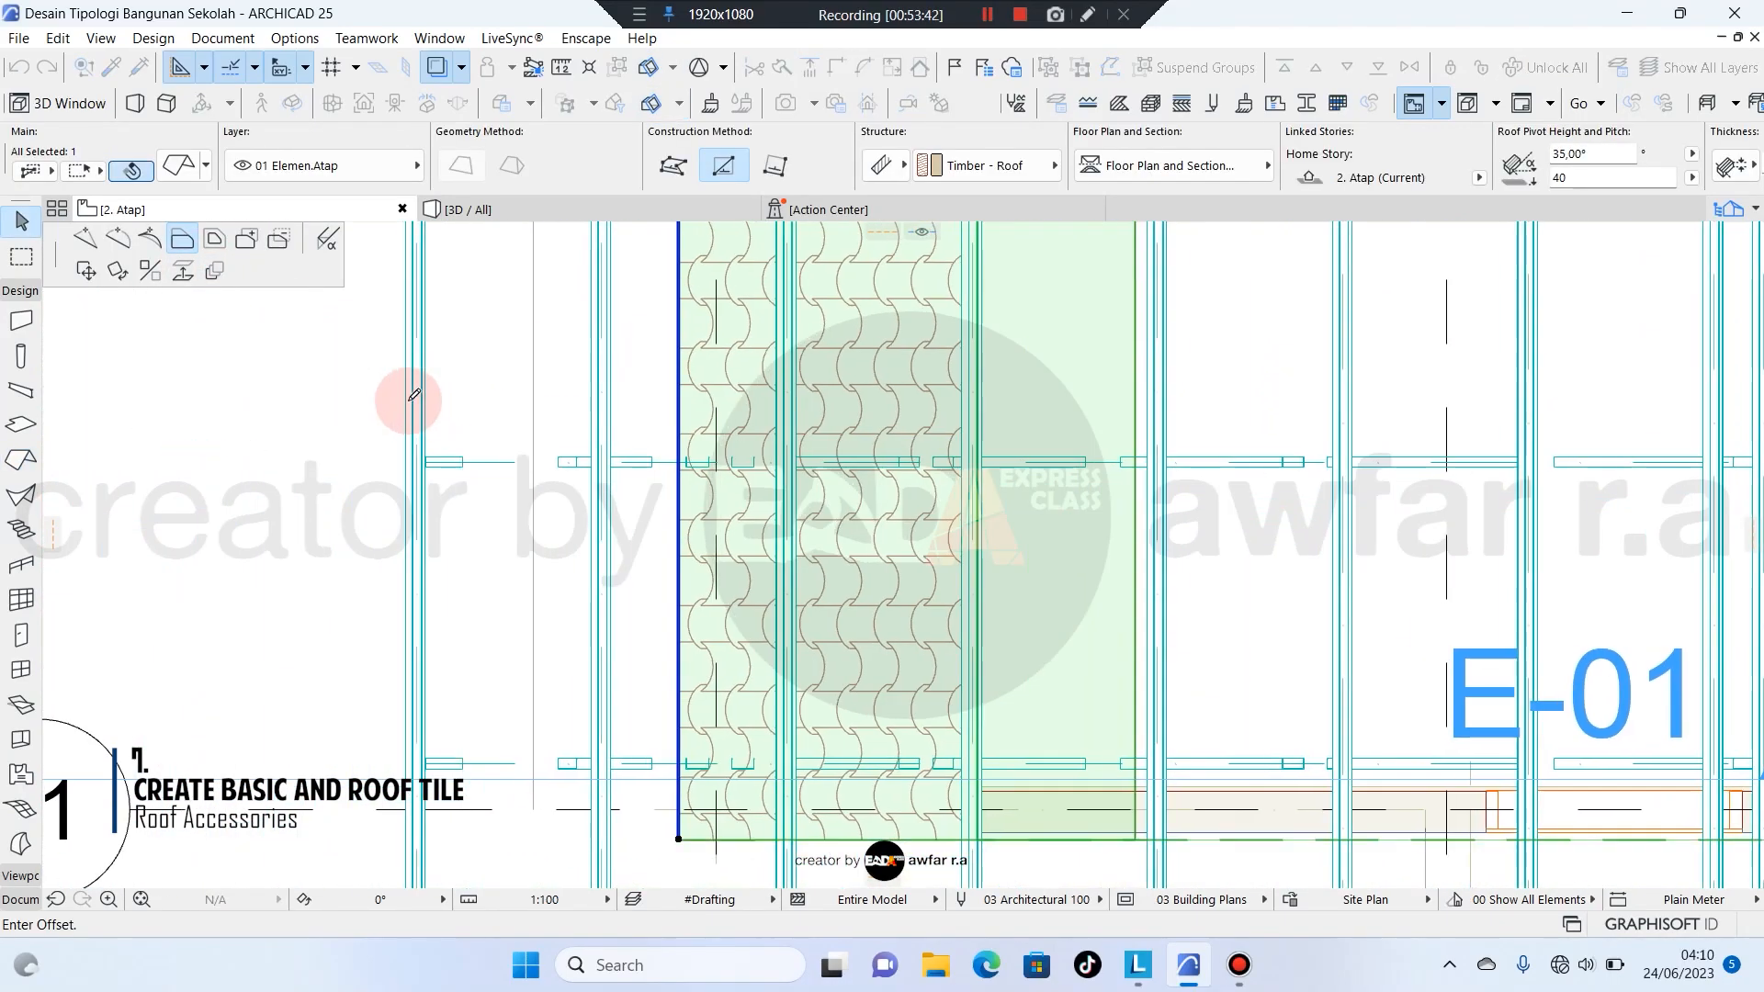
scroll(390, 412, "up", 5)
scroll(425, 437, "down", 4)
scroll(523, 709, "up", 5)
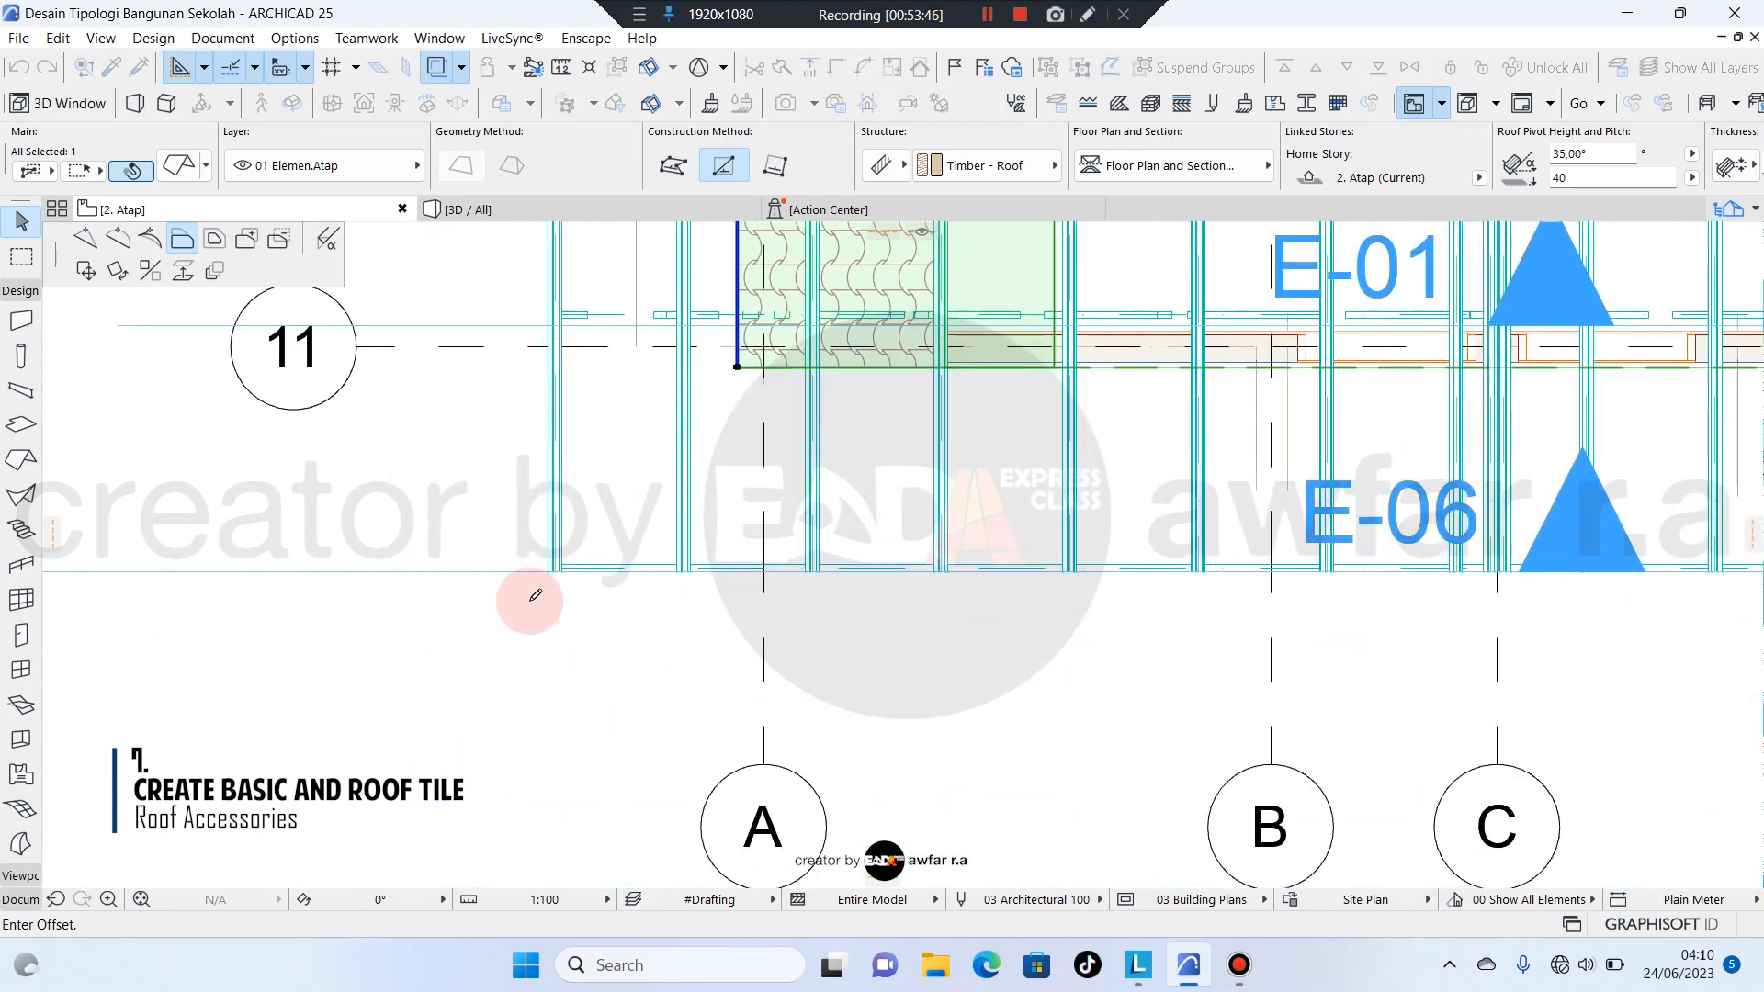
left_click(560, 576)
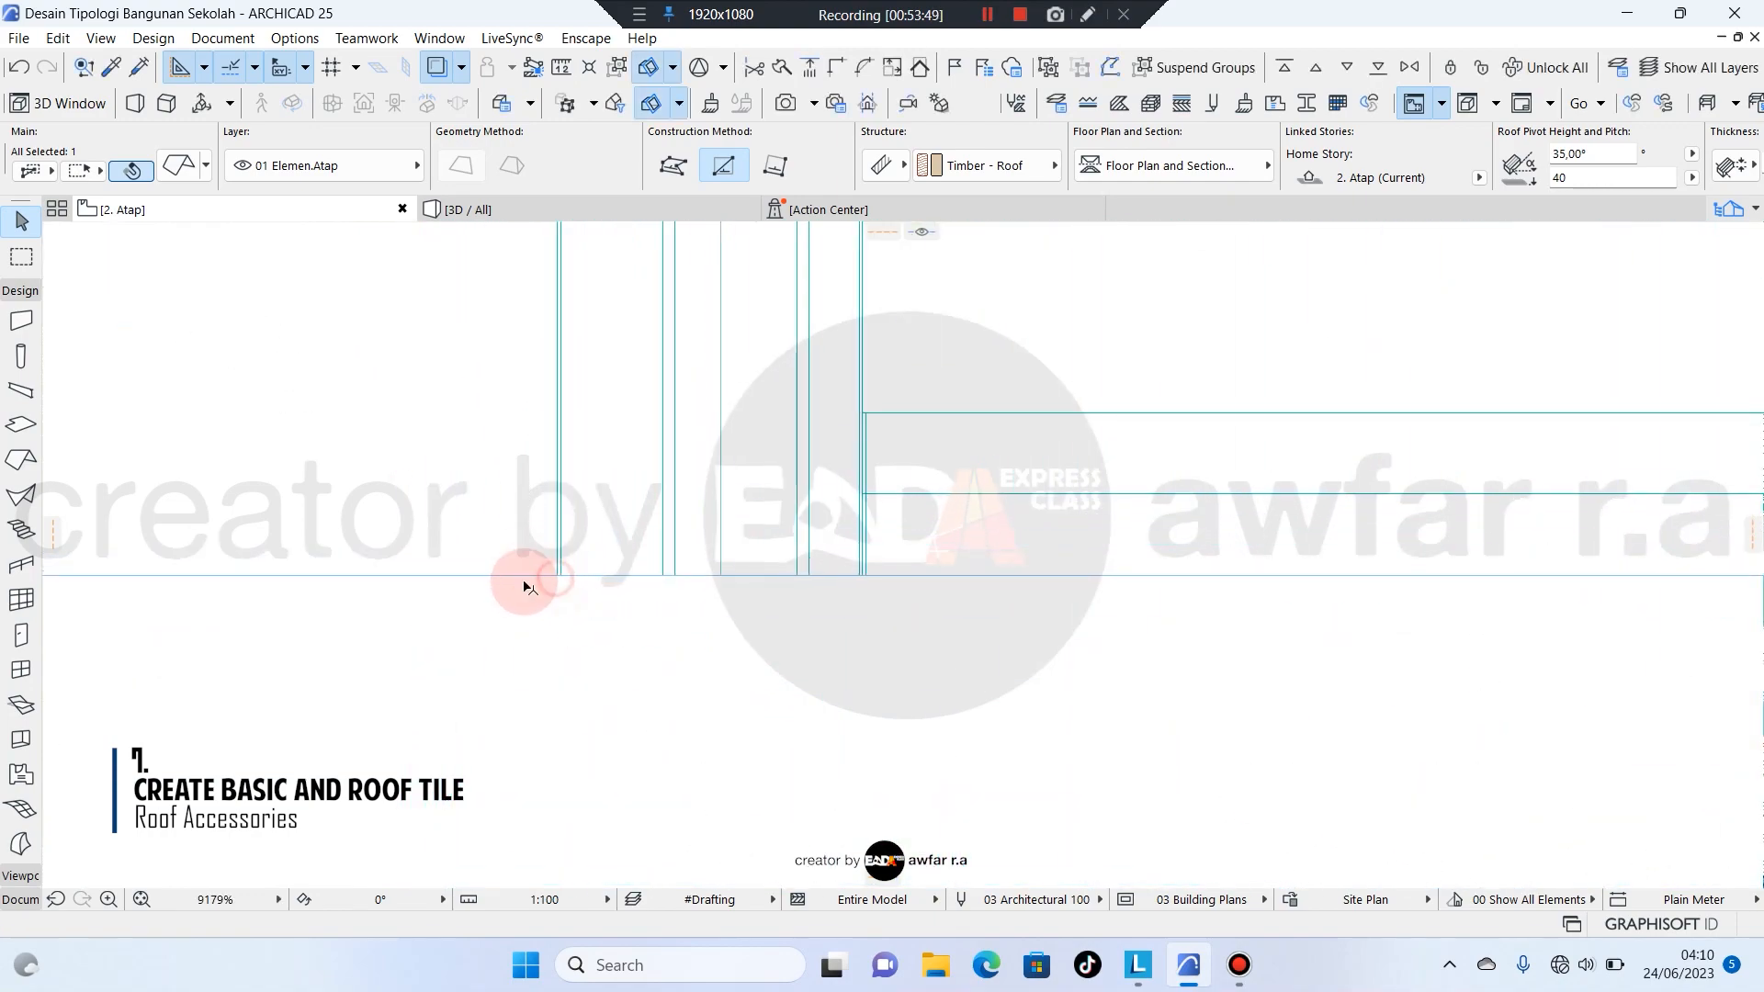
Offset the roof's upper edge from grid D back to the ridge centre line at grid C.
scroll(421, 653, "down", 5)
scroll(957, 622, "up", 4)
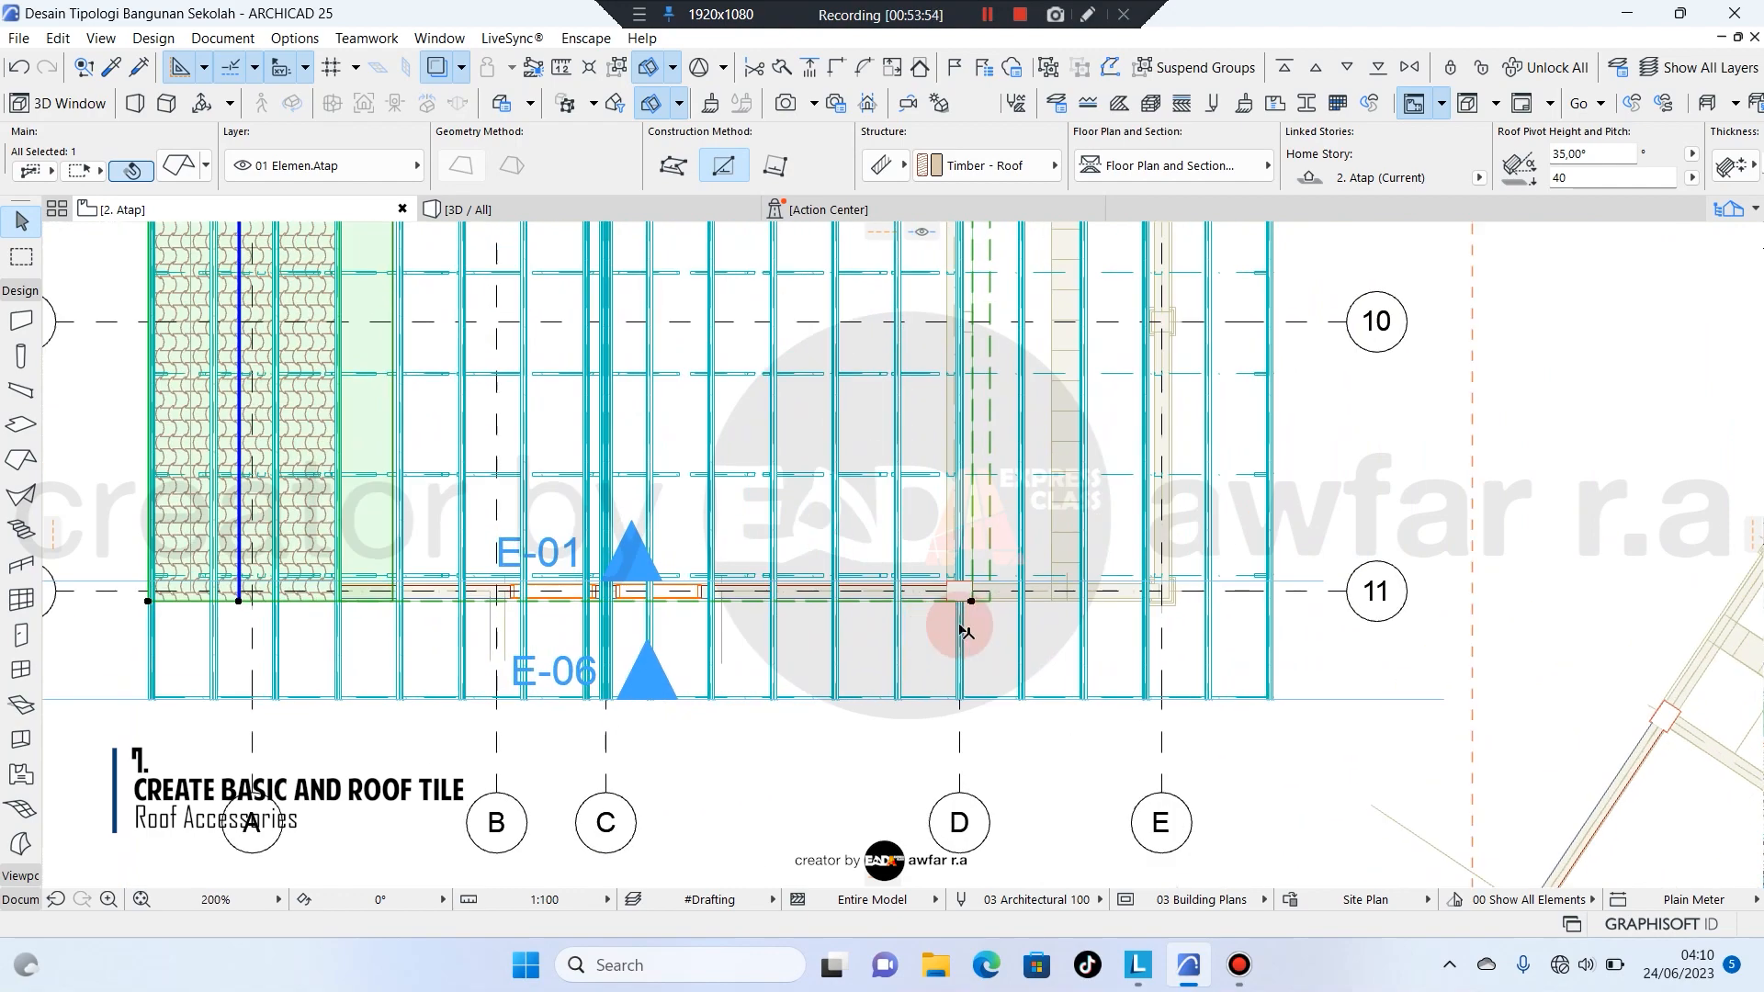
scroll(968, 608, "up", 3)
left_click(985, 471)
scroll(985, 470, "down", 4)
scroll(759, 579, "up", 5)
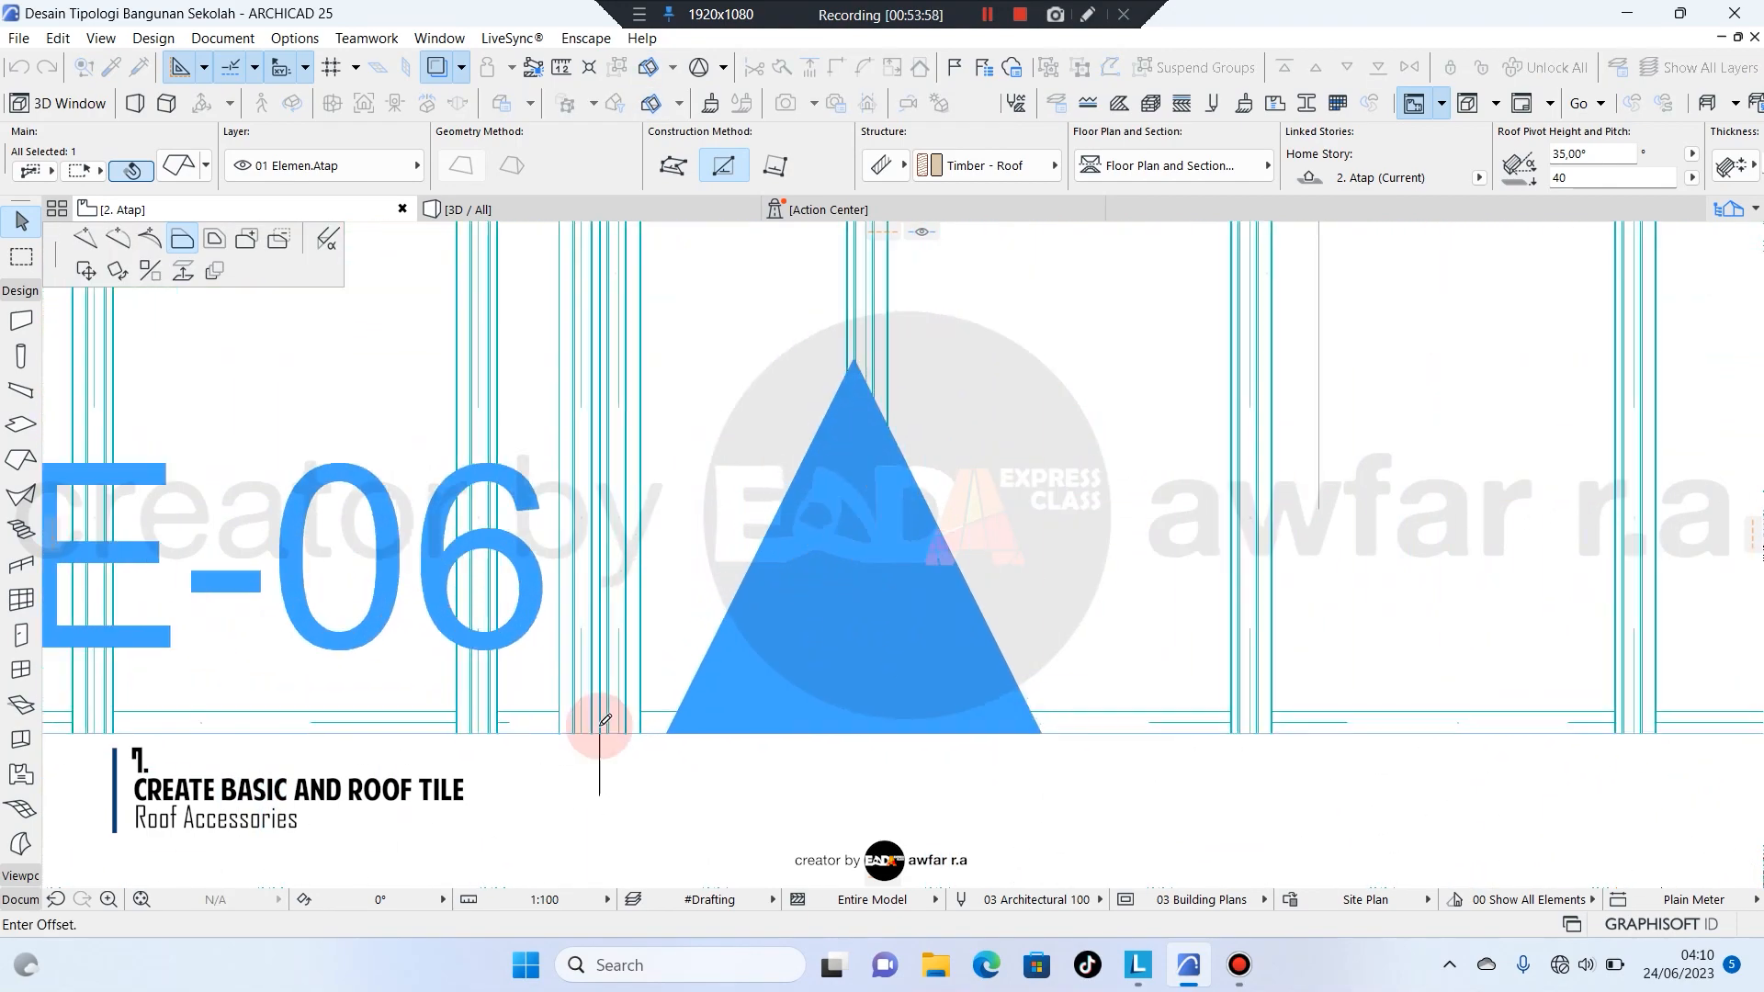
scroll(602, 724, "up", 4)
scroll(595, 739, "up", 4)
left_click(595, 702)
scroll(792, 677, "down", 7)
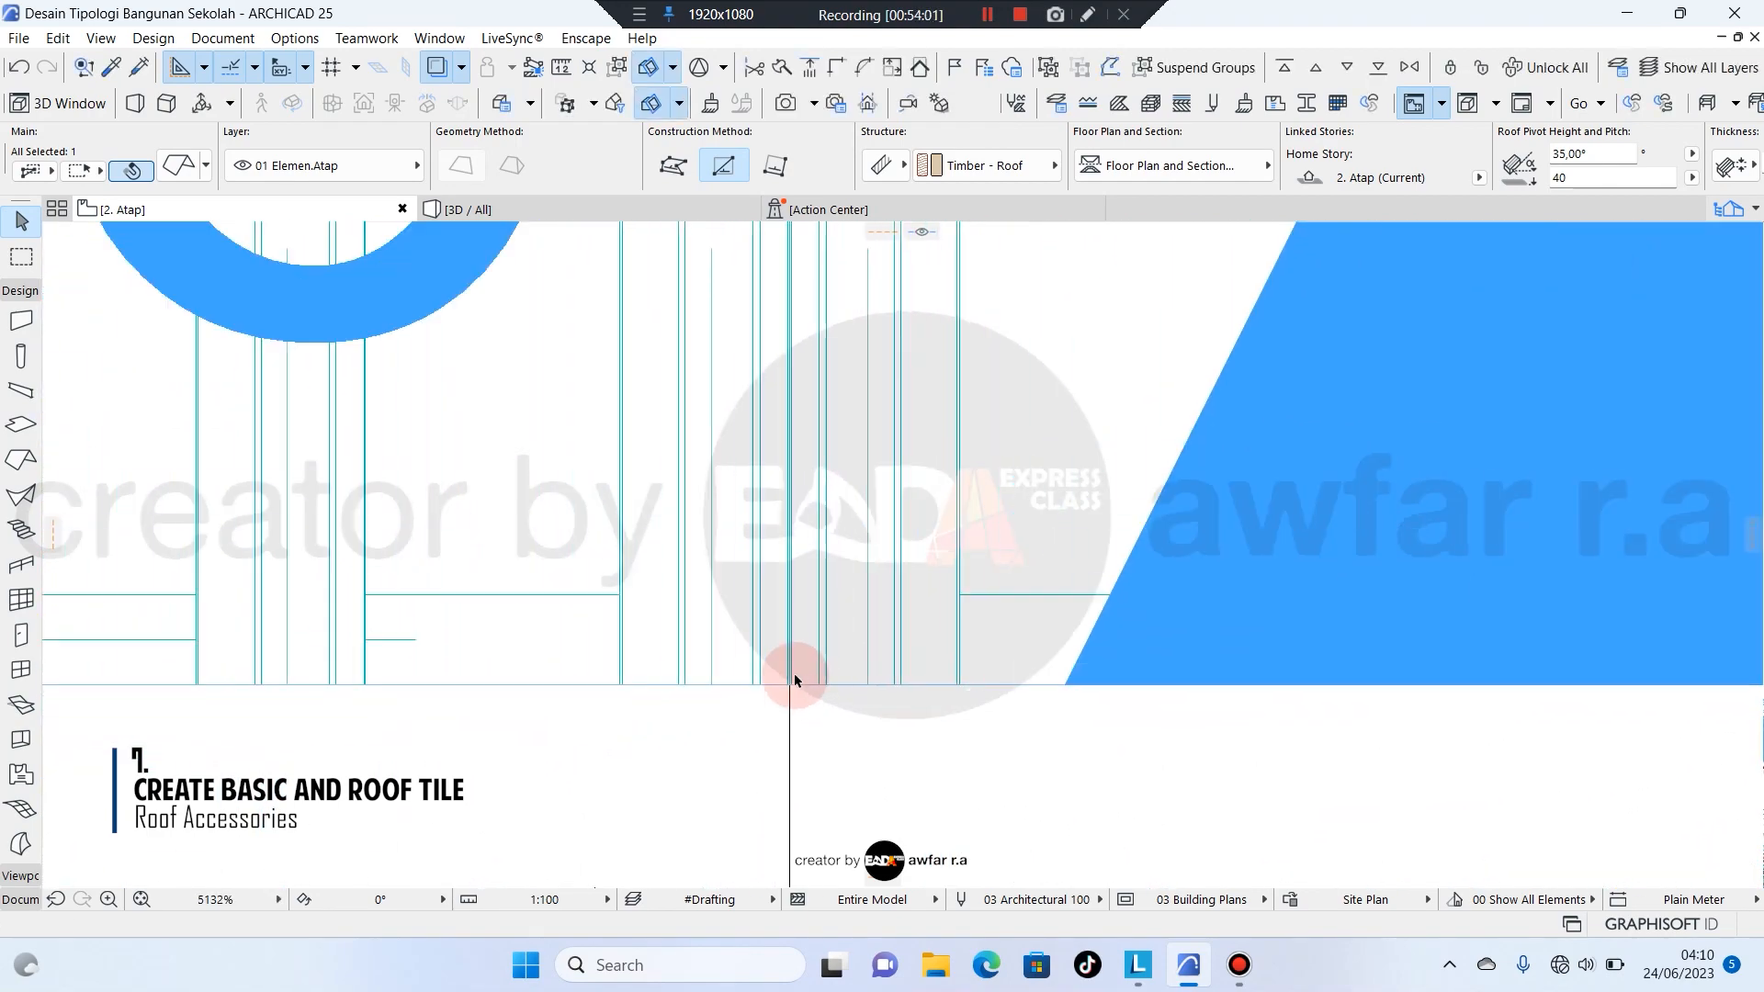
Offset the roof's gable edge at grid 11 outward to the end of the roof framing.
scroll(880, 680, "up", 3)
scroll(880, 675, "down", 5)
scroll(467, 576, "up", 4)
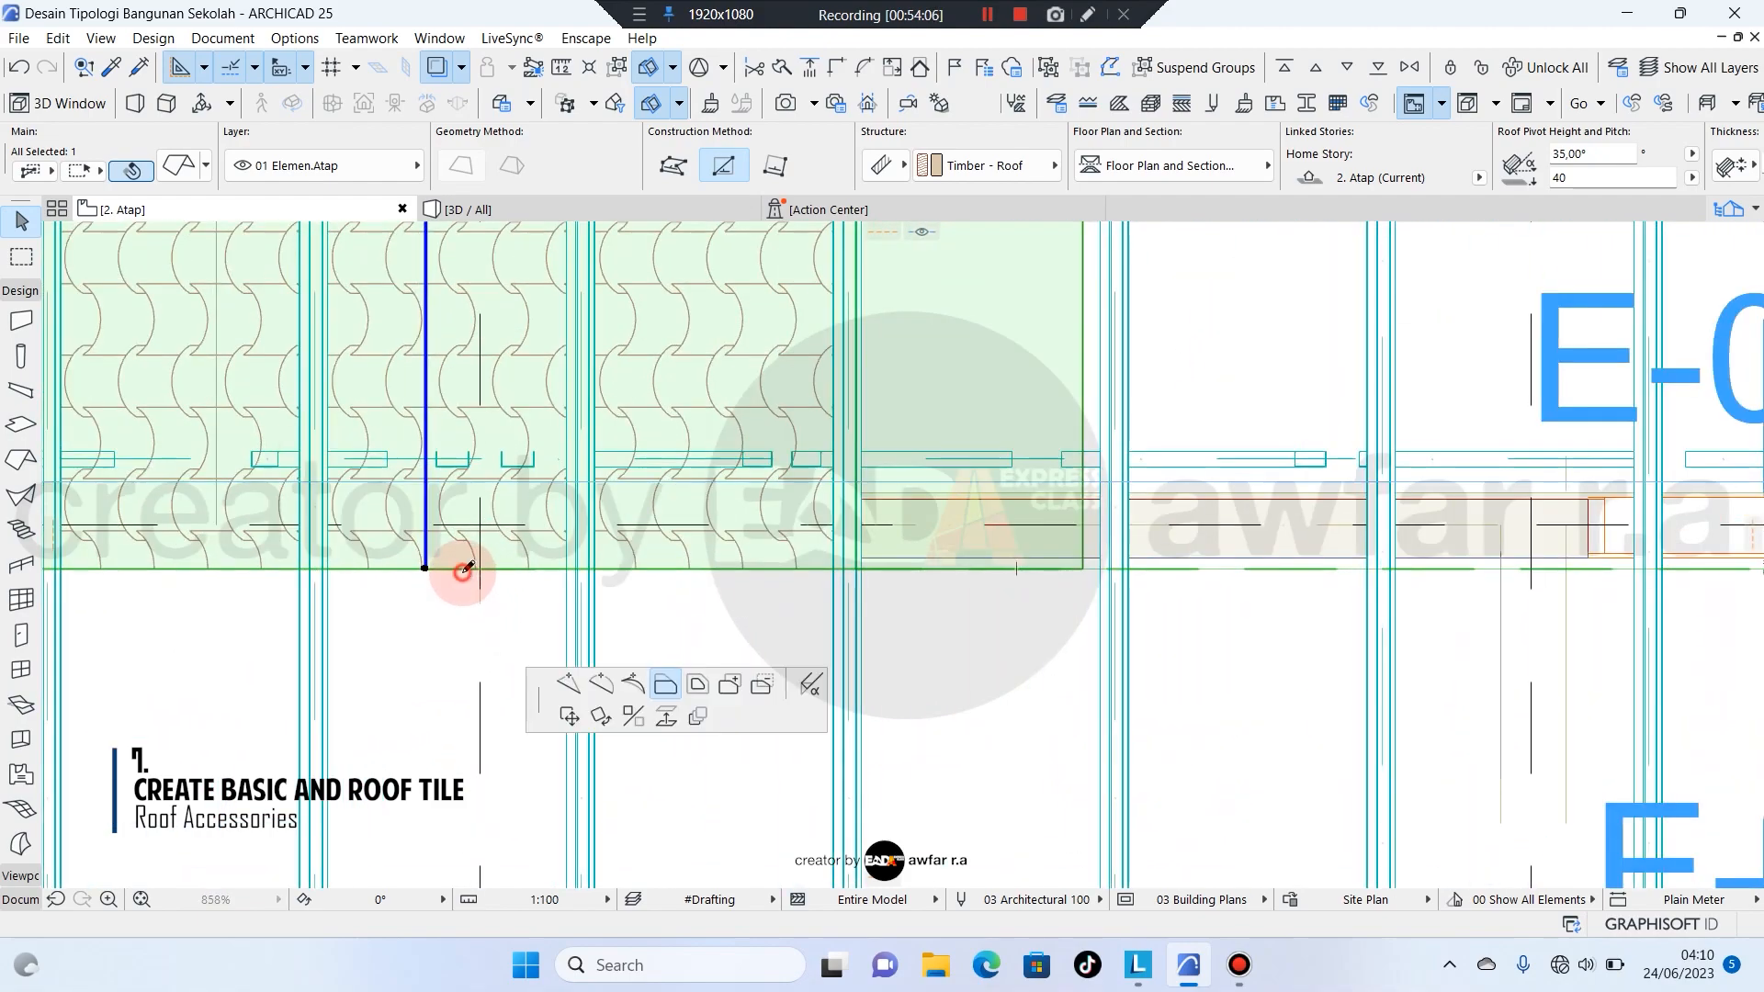
left_click(464, 570)
scroll(551, 524, "down", 3)
left_click(312, 742)
scroll(515, 772, "down", 5)
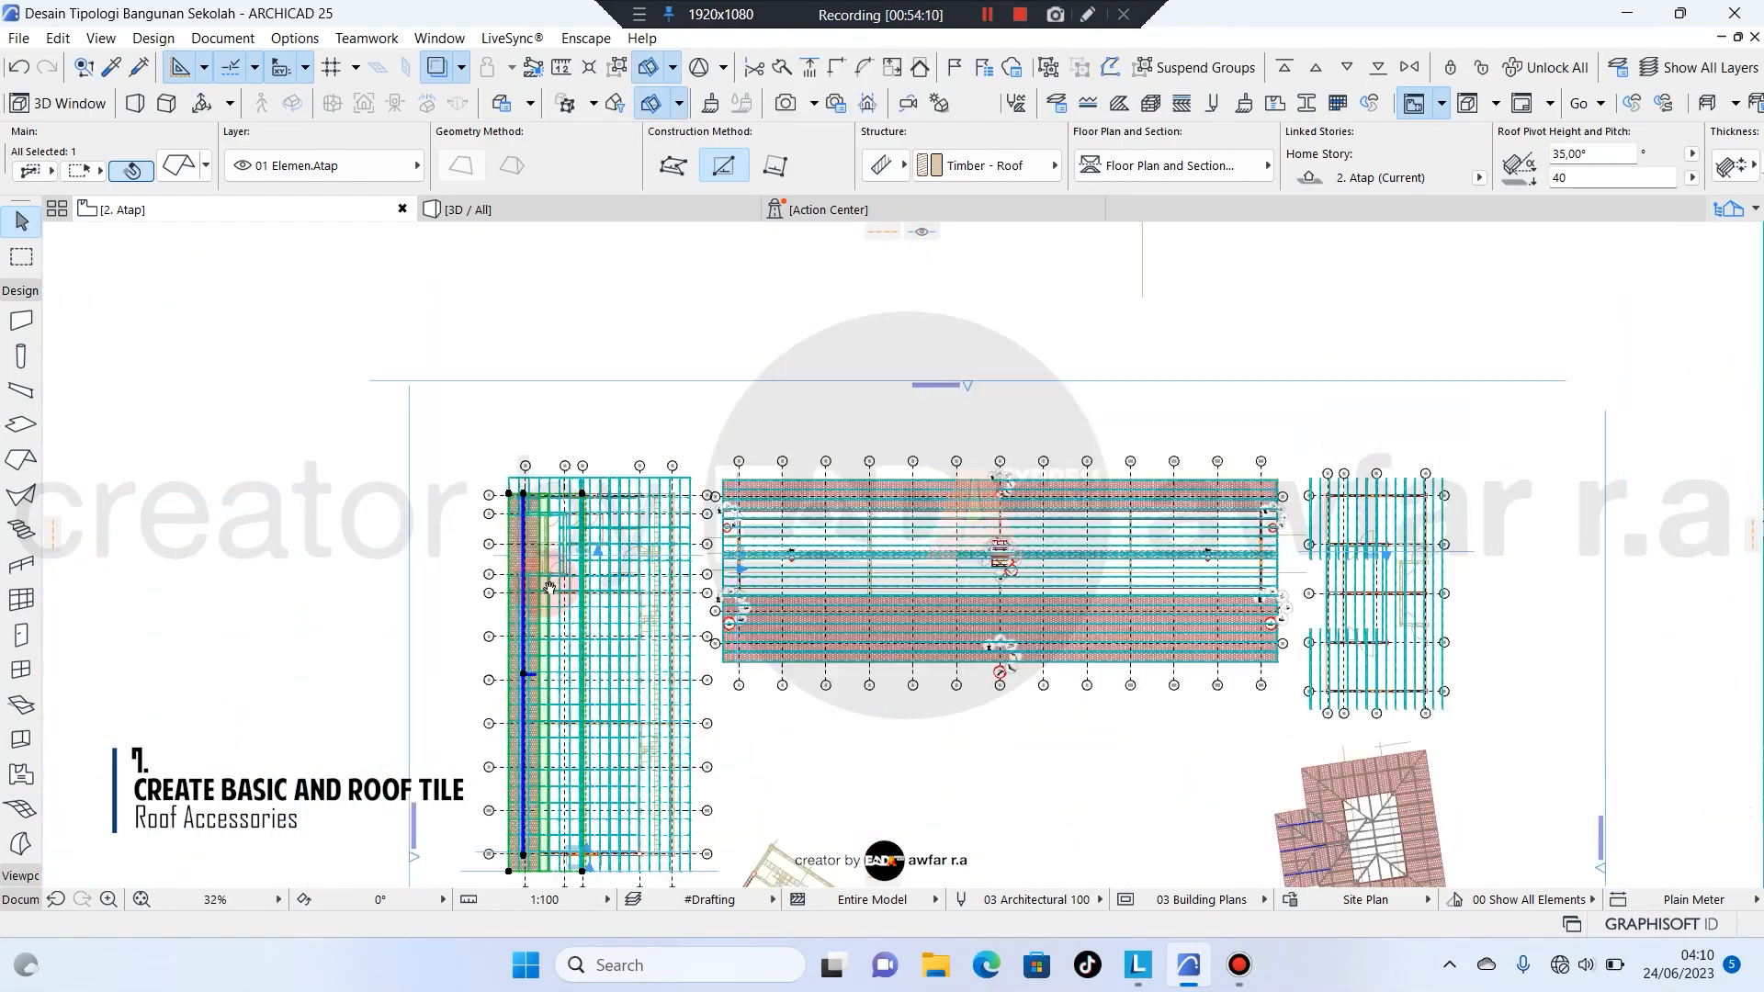
Offset the gable edge at grid 1 outward to the framing end and check the roof plane in 3D.
scroll(444, 582, "up", 5)
left_click(322, 567)
left_click(249, 322)
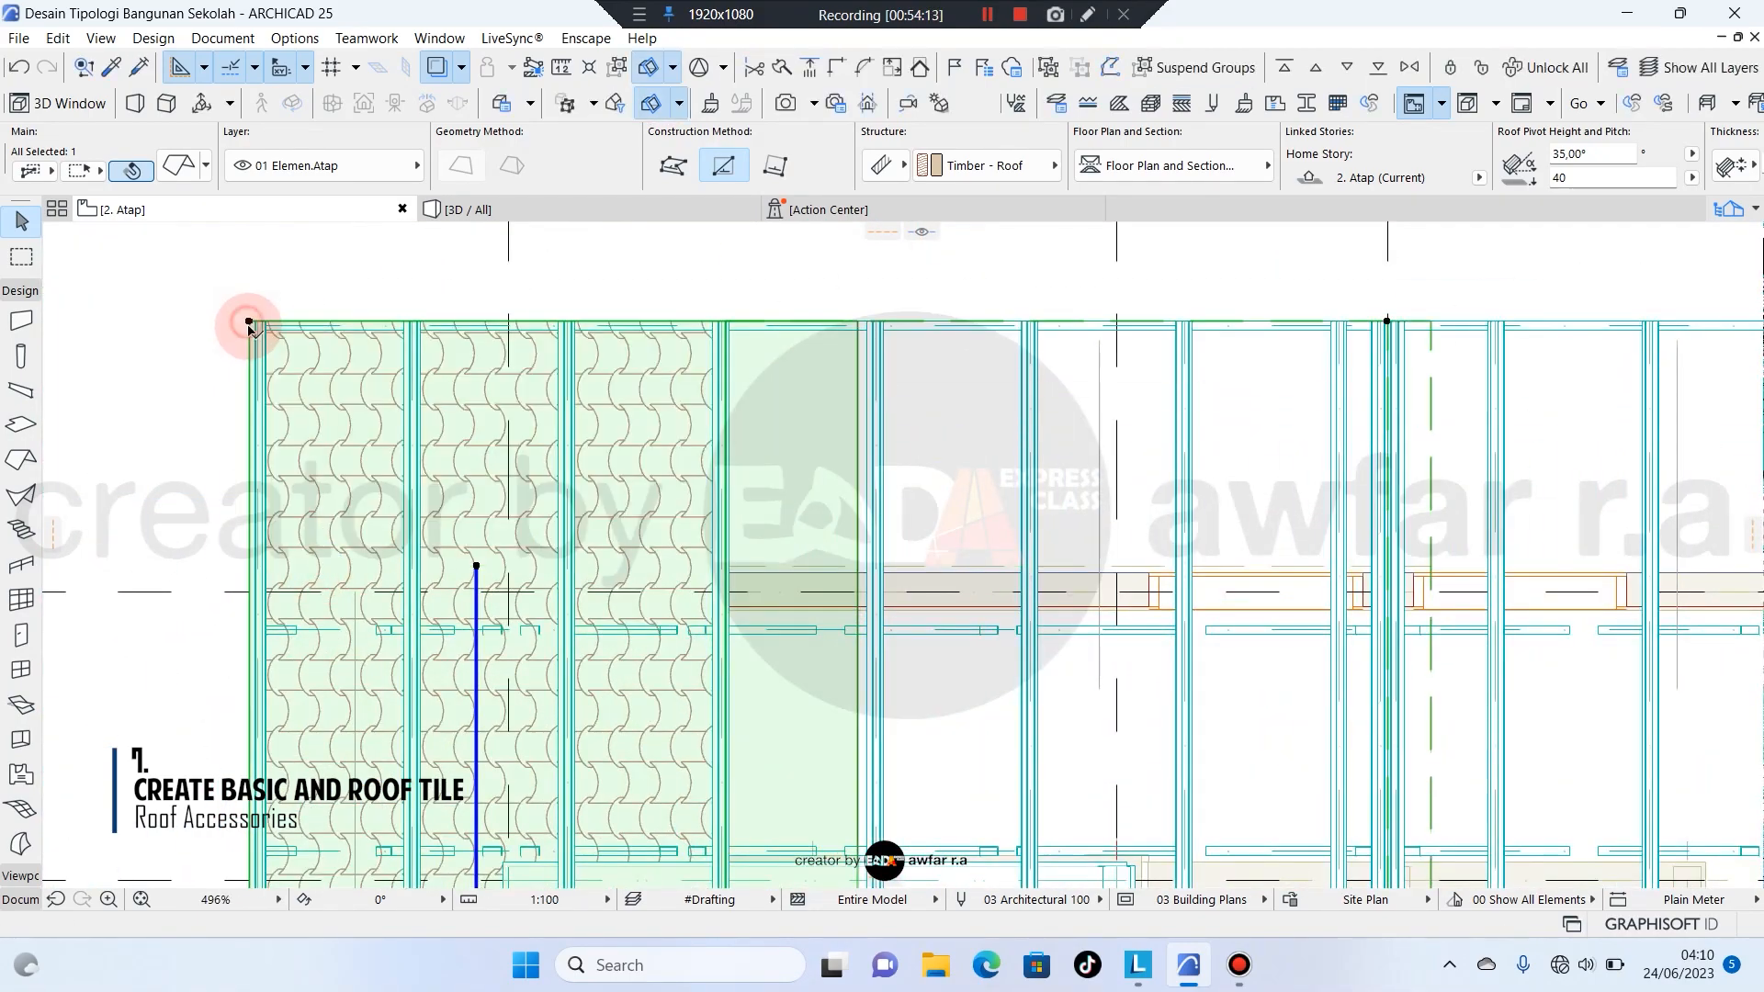
scroll(364, 369, "down", 5)
left_click(652, 210)
middle_click_drag(661, 634, 956, 367)
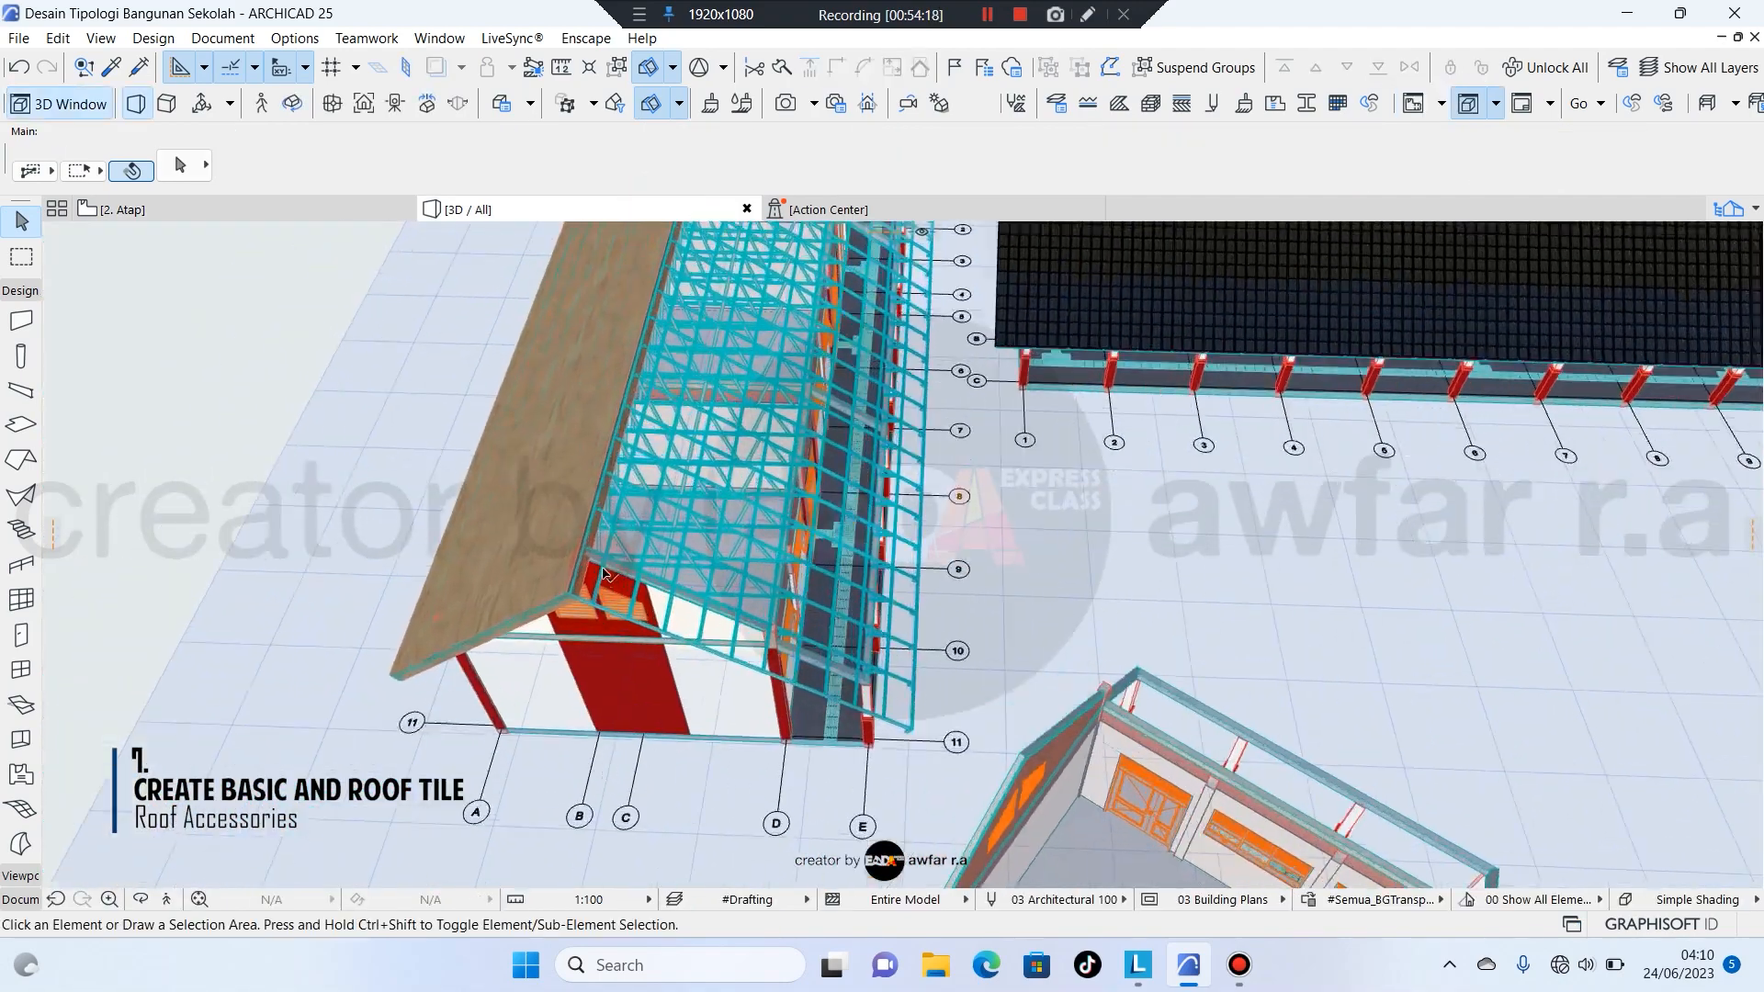
scroll(643, 588, "up", 3)
middle_click_drag(634, 588, 698, 625, "shift")
Mirror a copy of the roof plane about the ridge line at grid C on the 2. Atap plan.
left_click(306, 208)
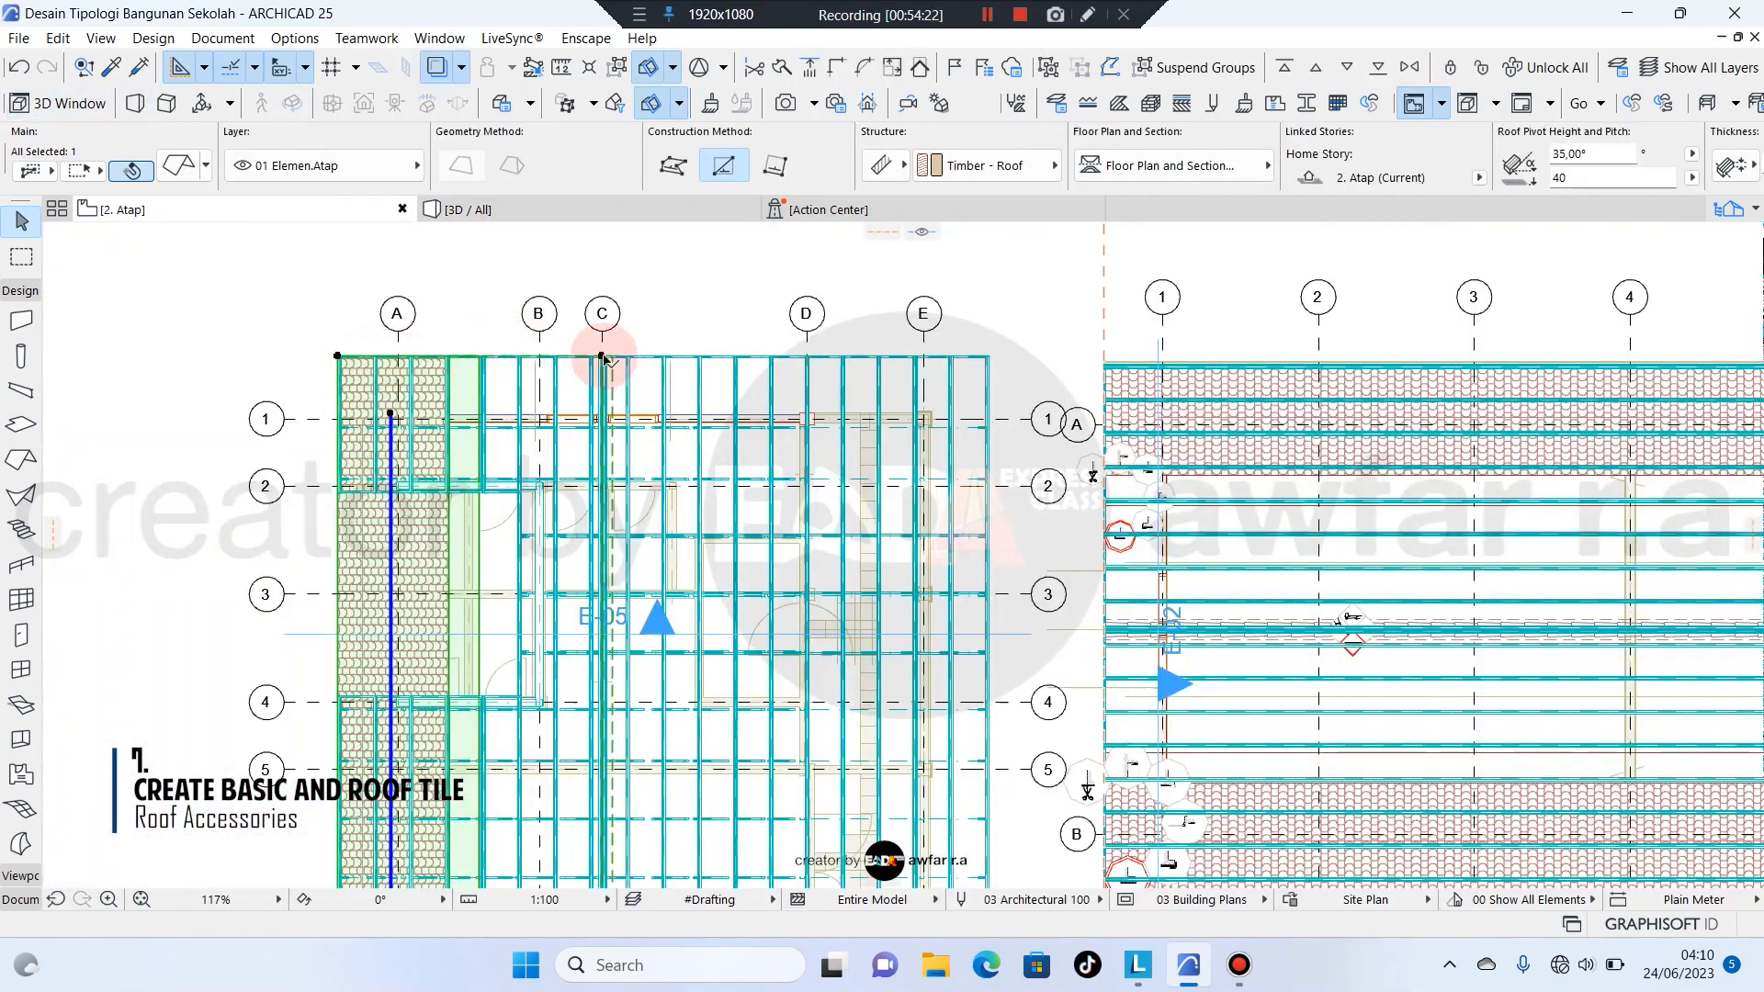
scroll(593, 348, "up", 5)
left_click(588, 345)
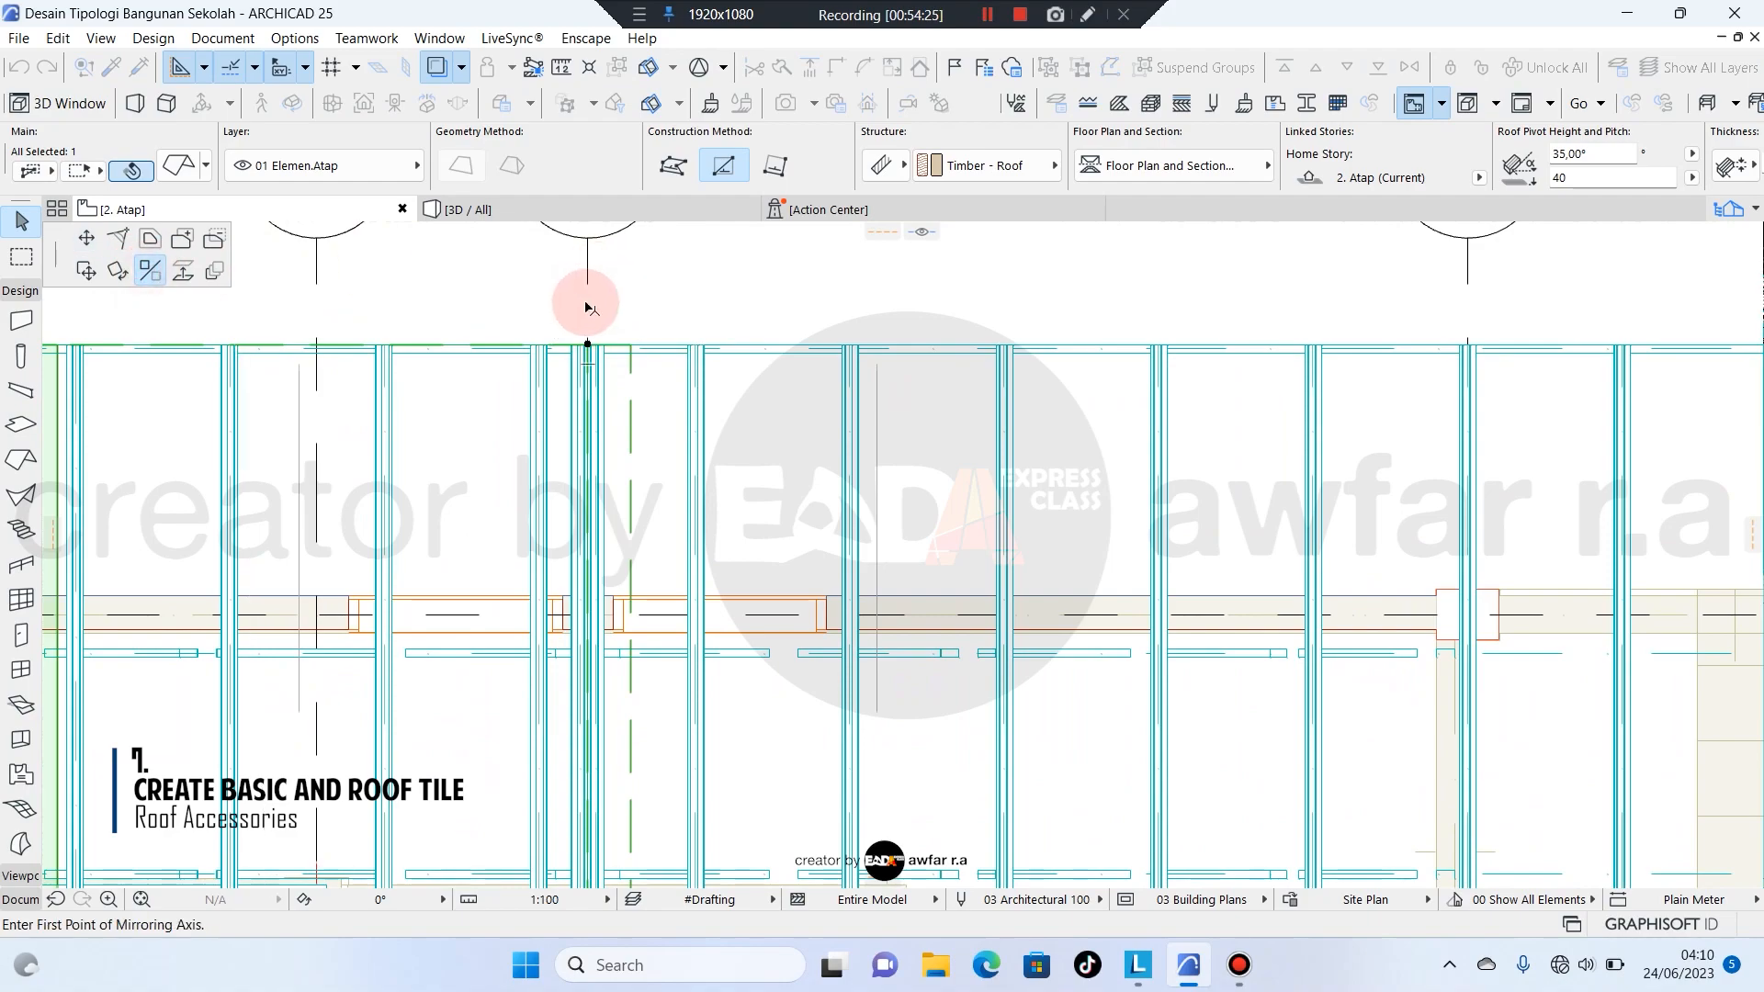
scroll(584, 338, "up", 5)
key("ctrl")
left_click(606, 361)
left_click(611, 313)
scroll(563, 314, "down", 6)
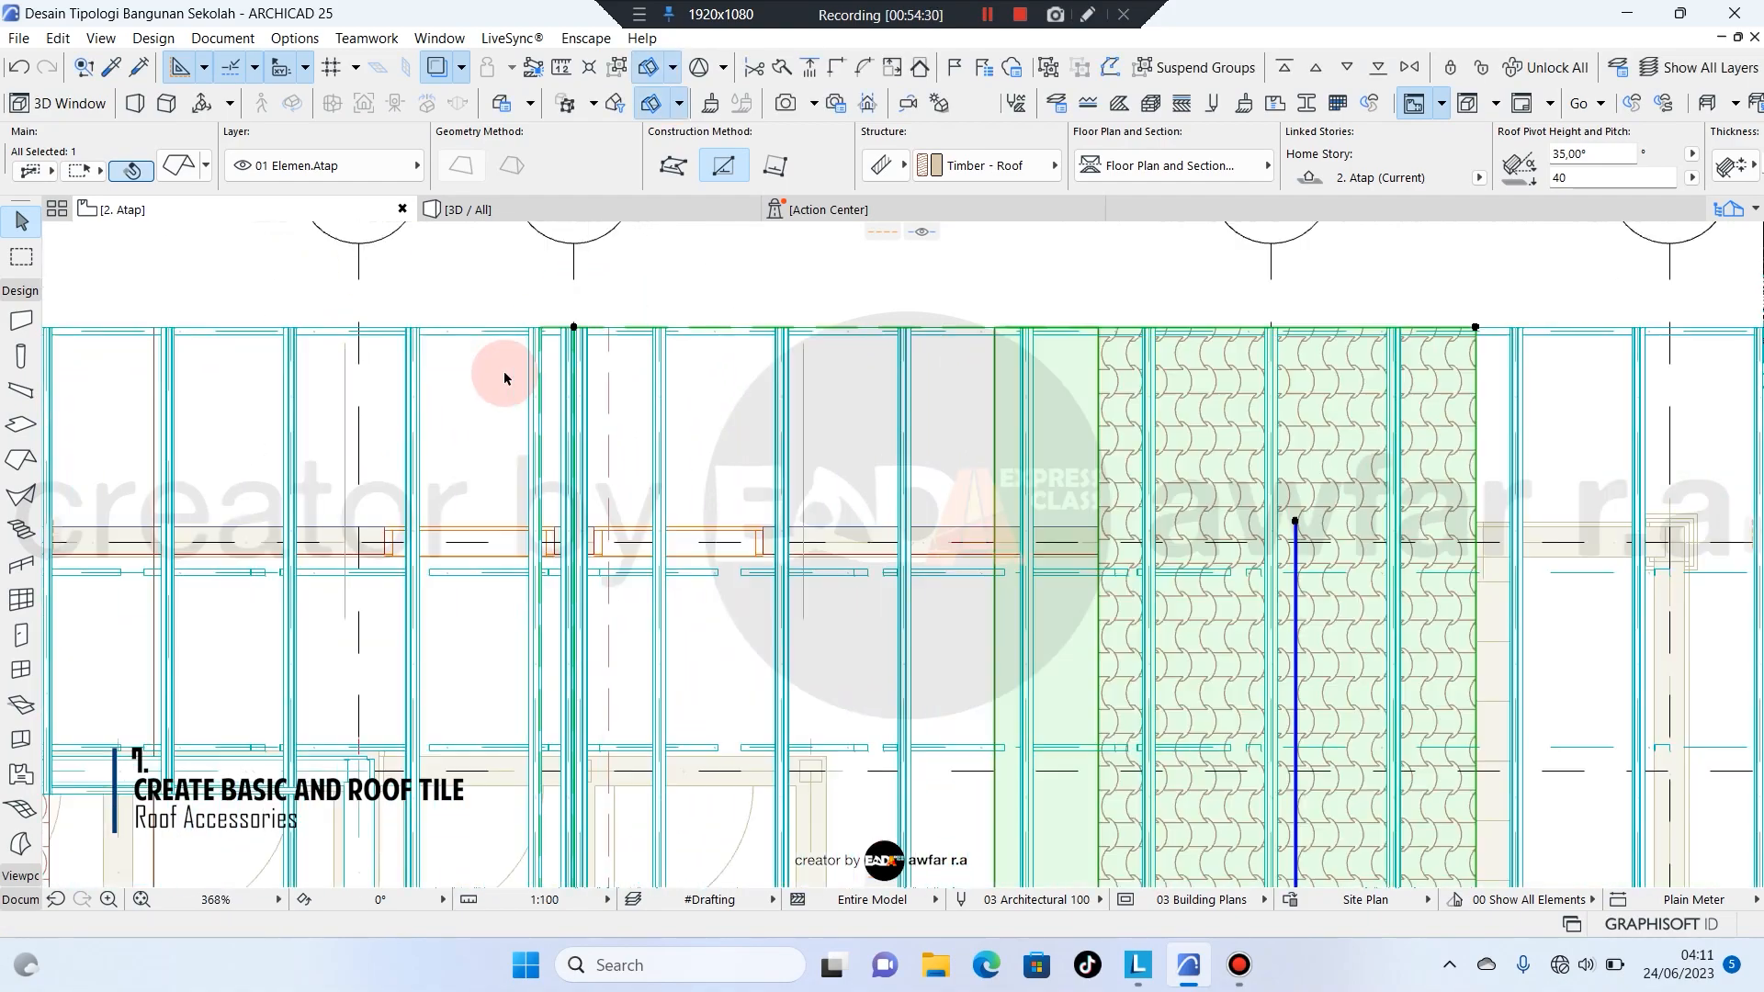
Offset the mirrored roof's eaves edge 2094 mm outward past grid E to the framing end, and check both slopes in 3D.
scroll(503, 377, "down", 3)
scroll(827, 336, "up", 6)
left_click(815, 340)
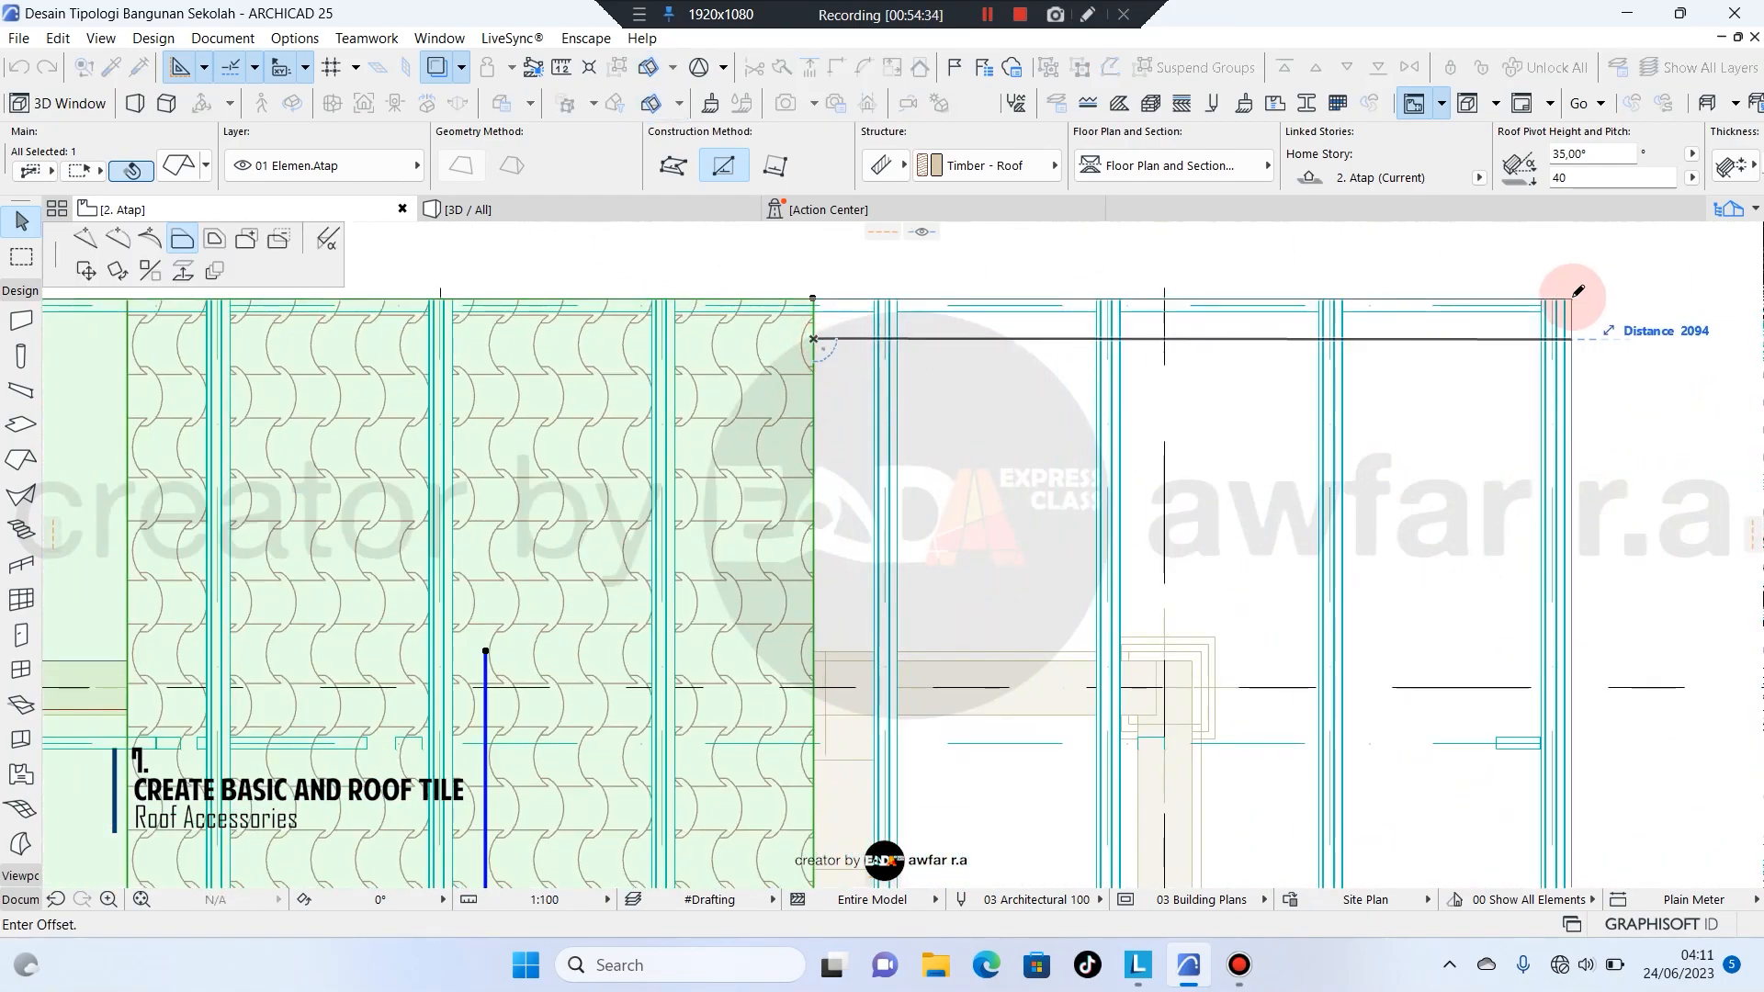
left_click(1577, 294)
scroll(686, 276, "down", 6)
left_click(623, 208)
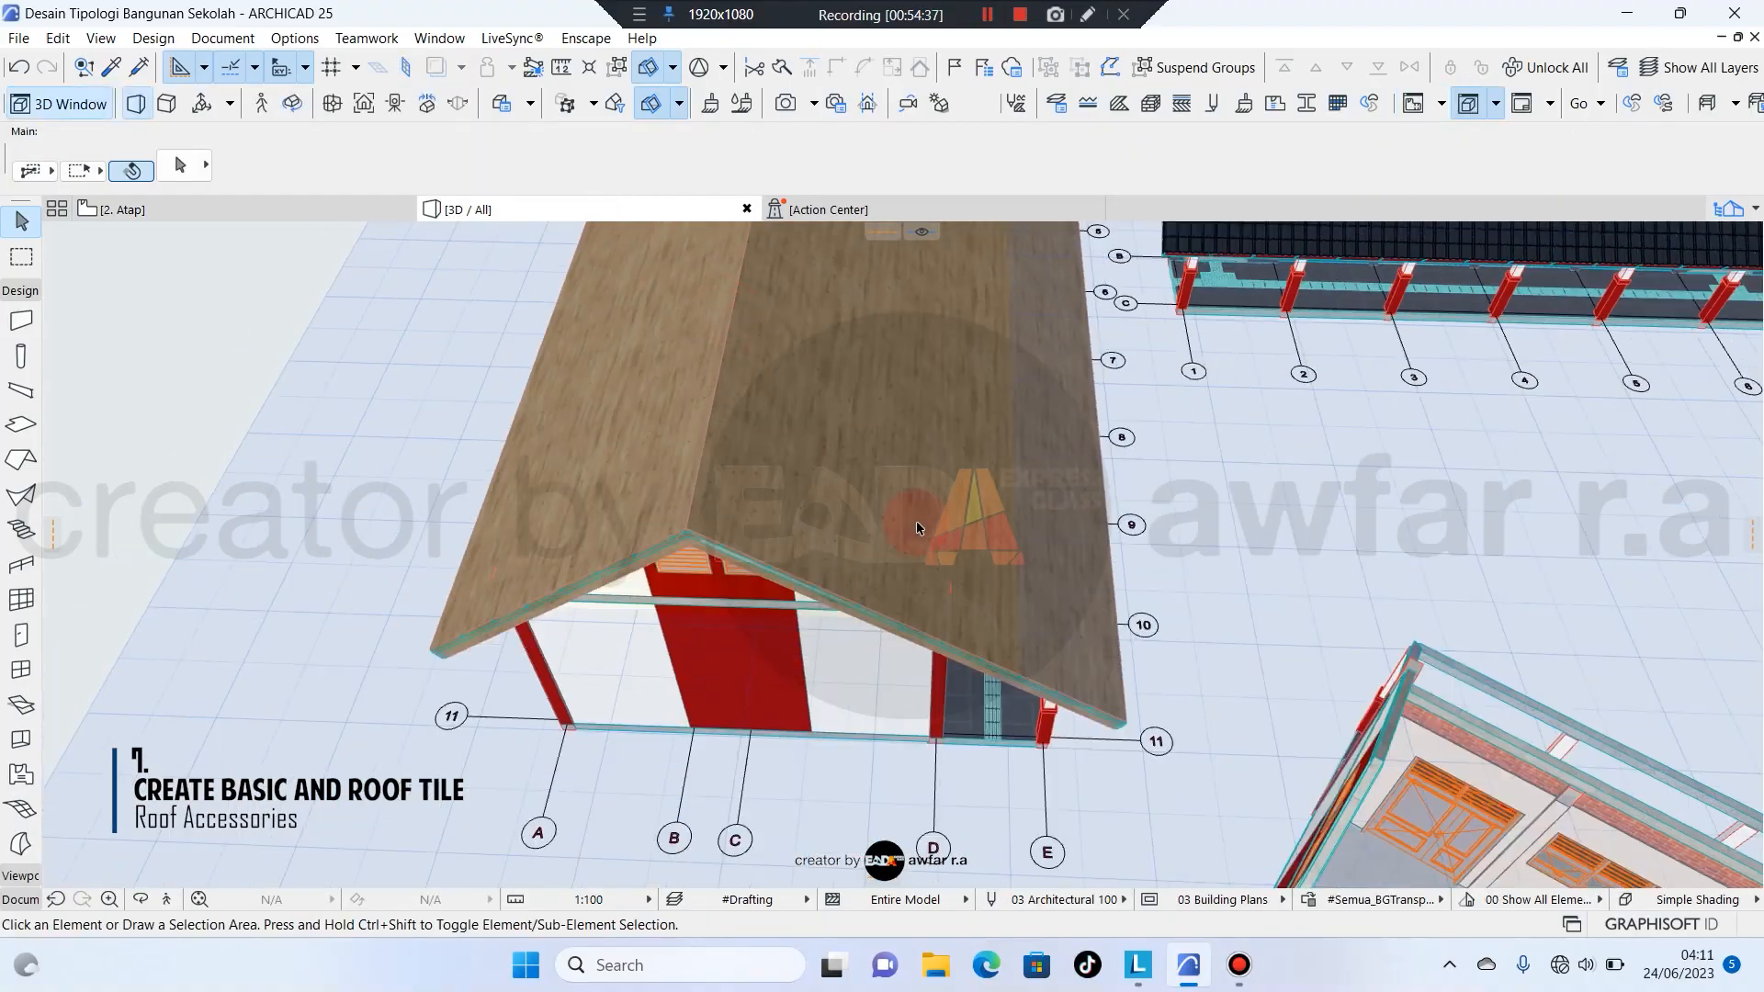
middle_click_drag(917, 528, 808, 579, "shift")
Cut a rectangular opening in the grid A roof plane between grids 2 and 4, from the eaves edge to the framing near grid B.
left_click(273, 204)
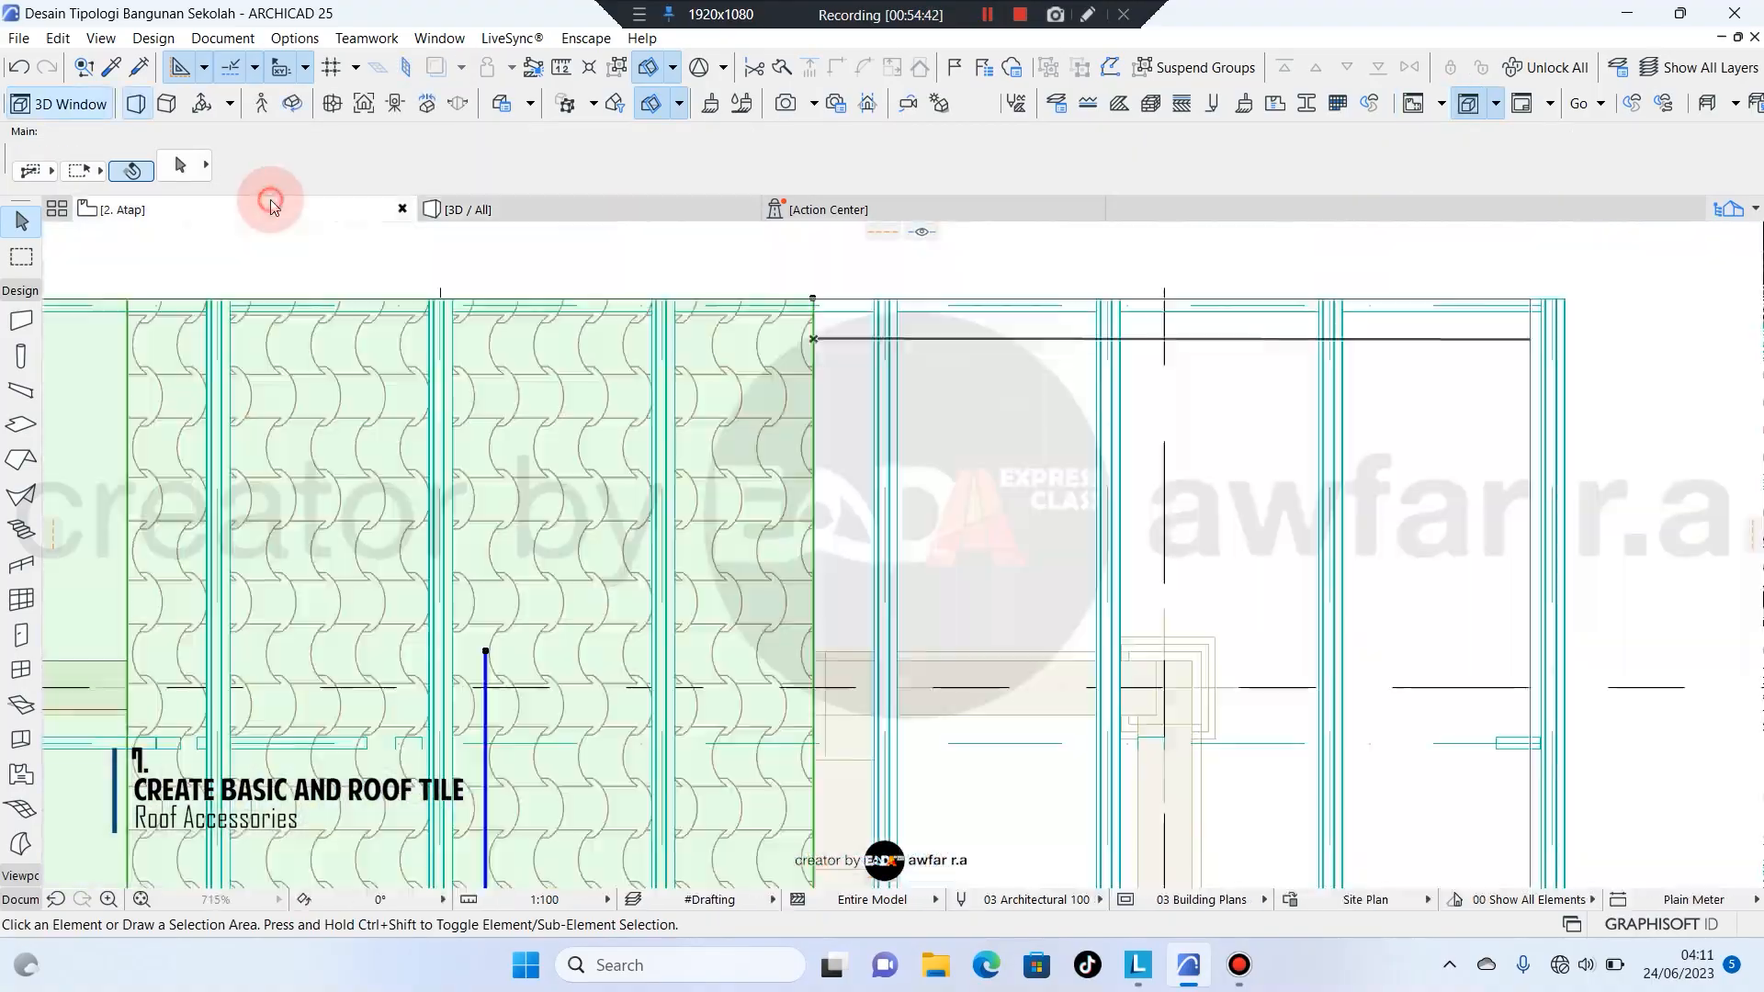
scroll(324, 571, "down", 8)
scroll(524, 524, "up", 5)
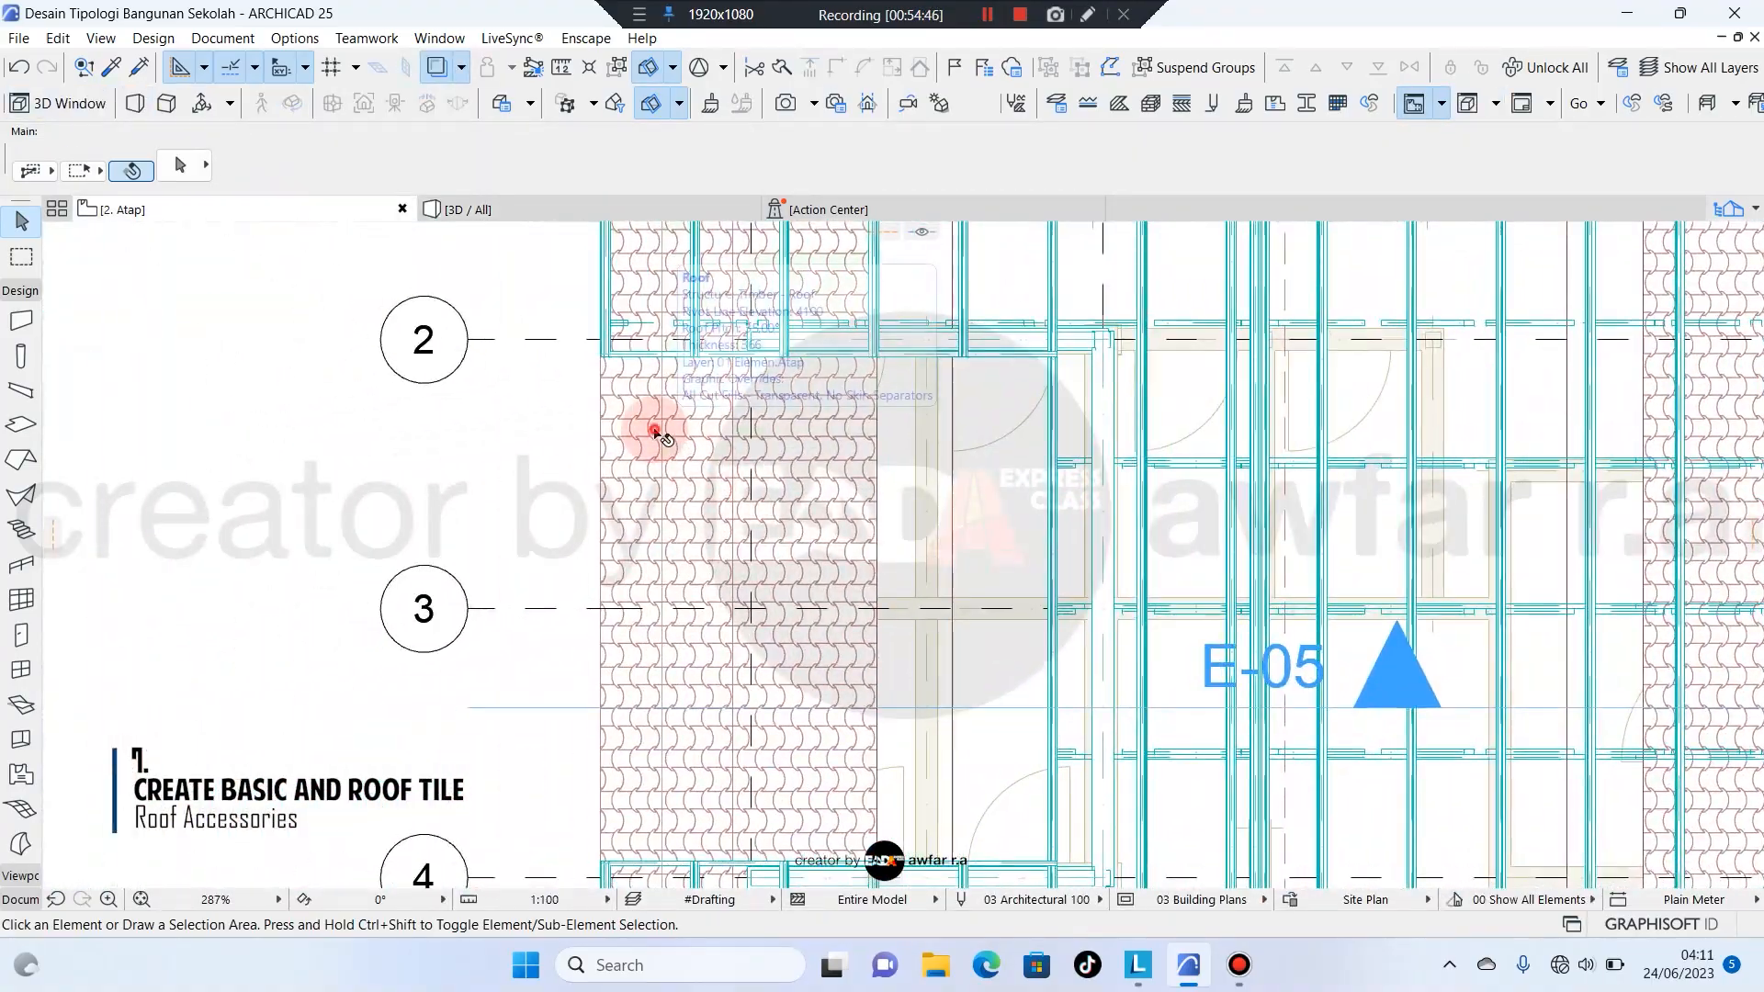
left_click(654, 431)
left_click(602, 419)
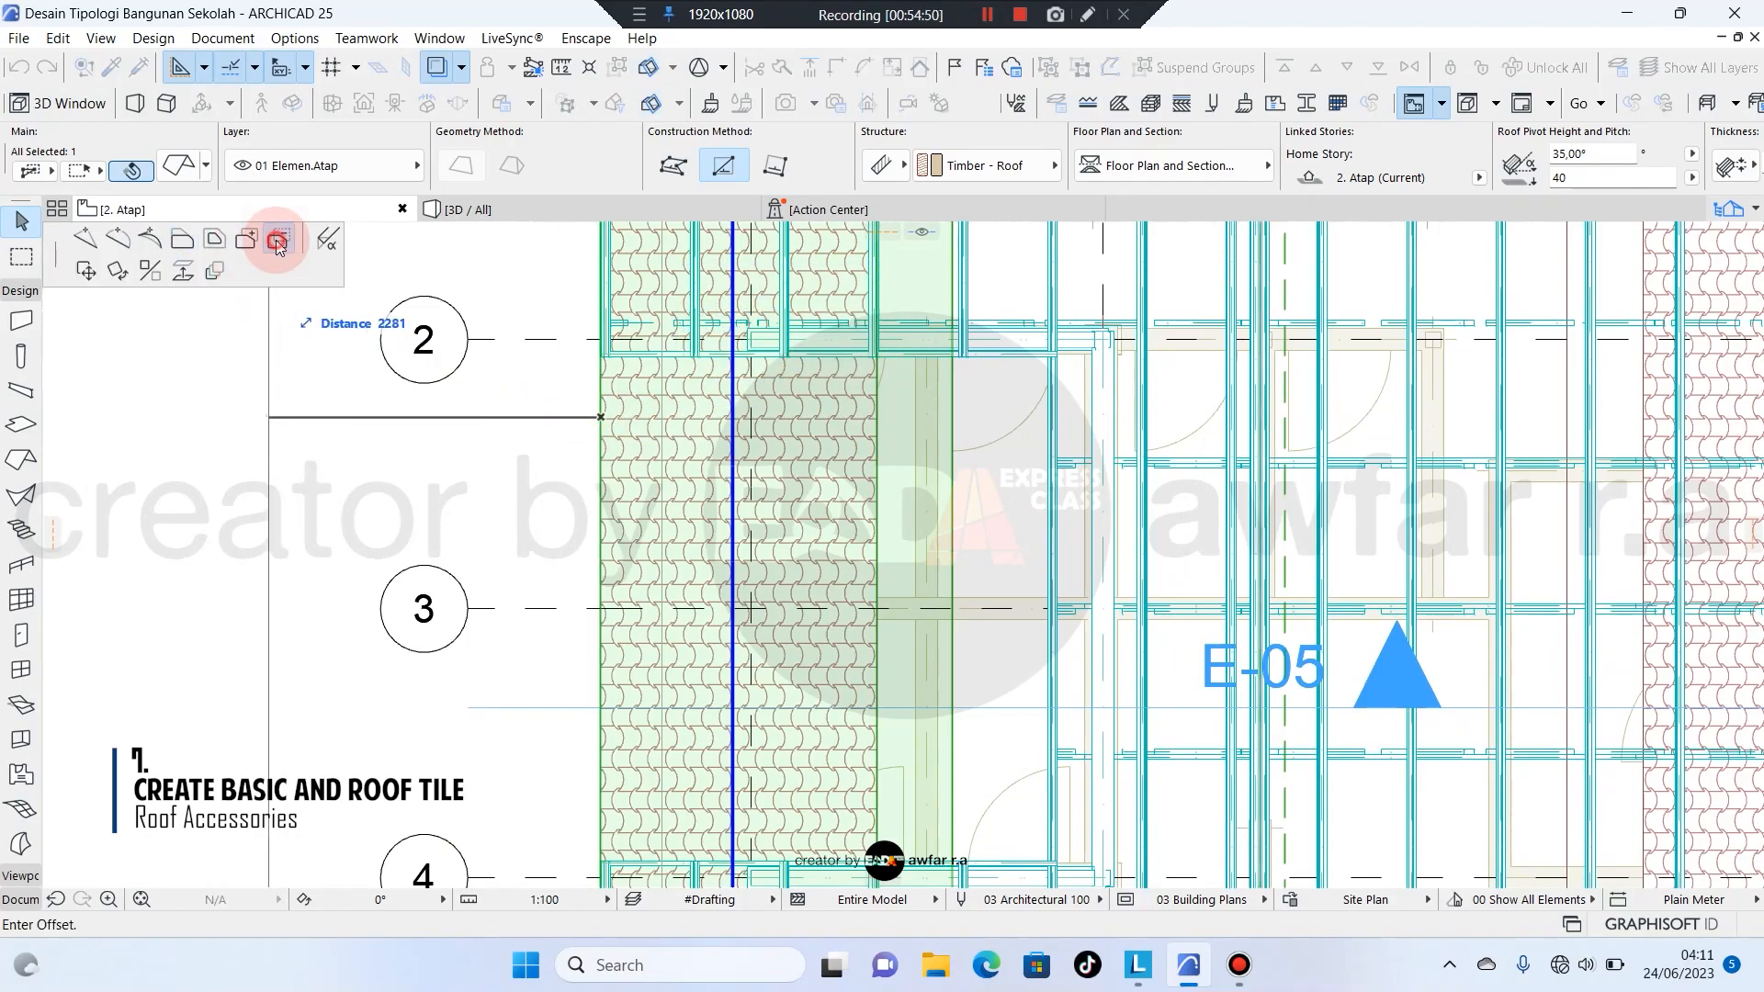
scroll(588, 368, "up", 5)
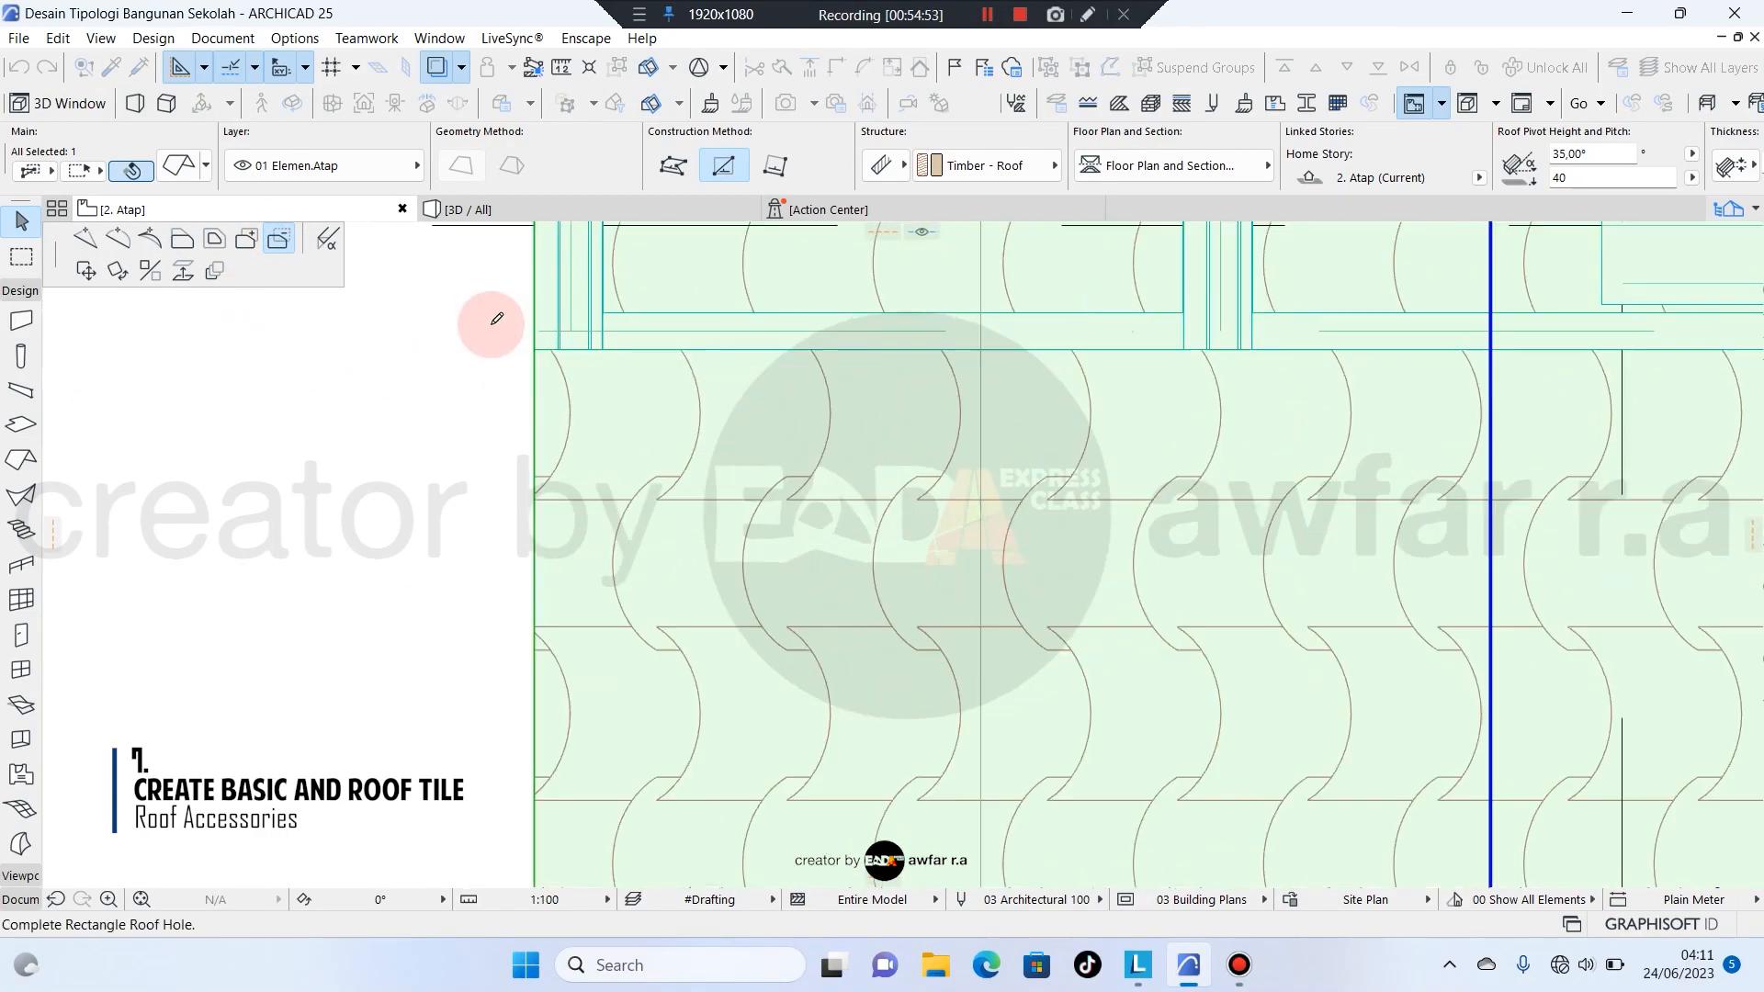
scroll(579, 404, "down", 6)
middle_click_drag(928, 676, 767, 454)
scroll(768, 453, "down", 2)
scroll(919, 680, "up", 2)
middle_click_drag(945, 727, 890, 607)
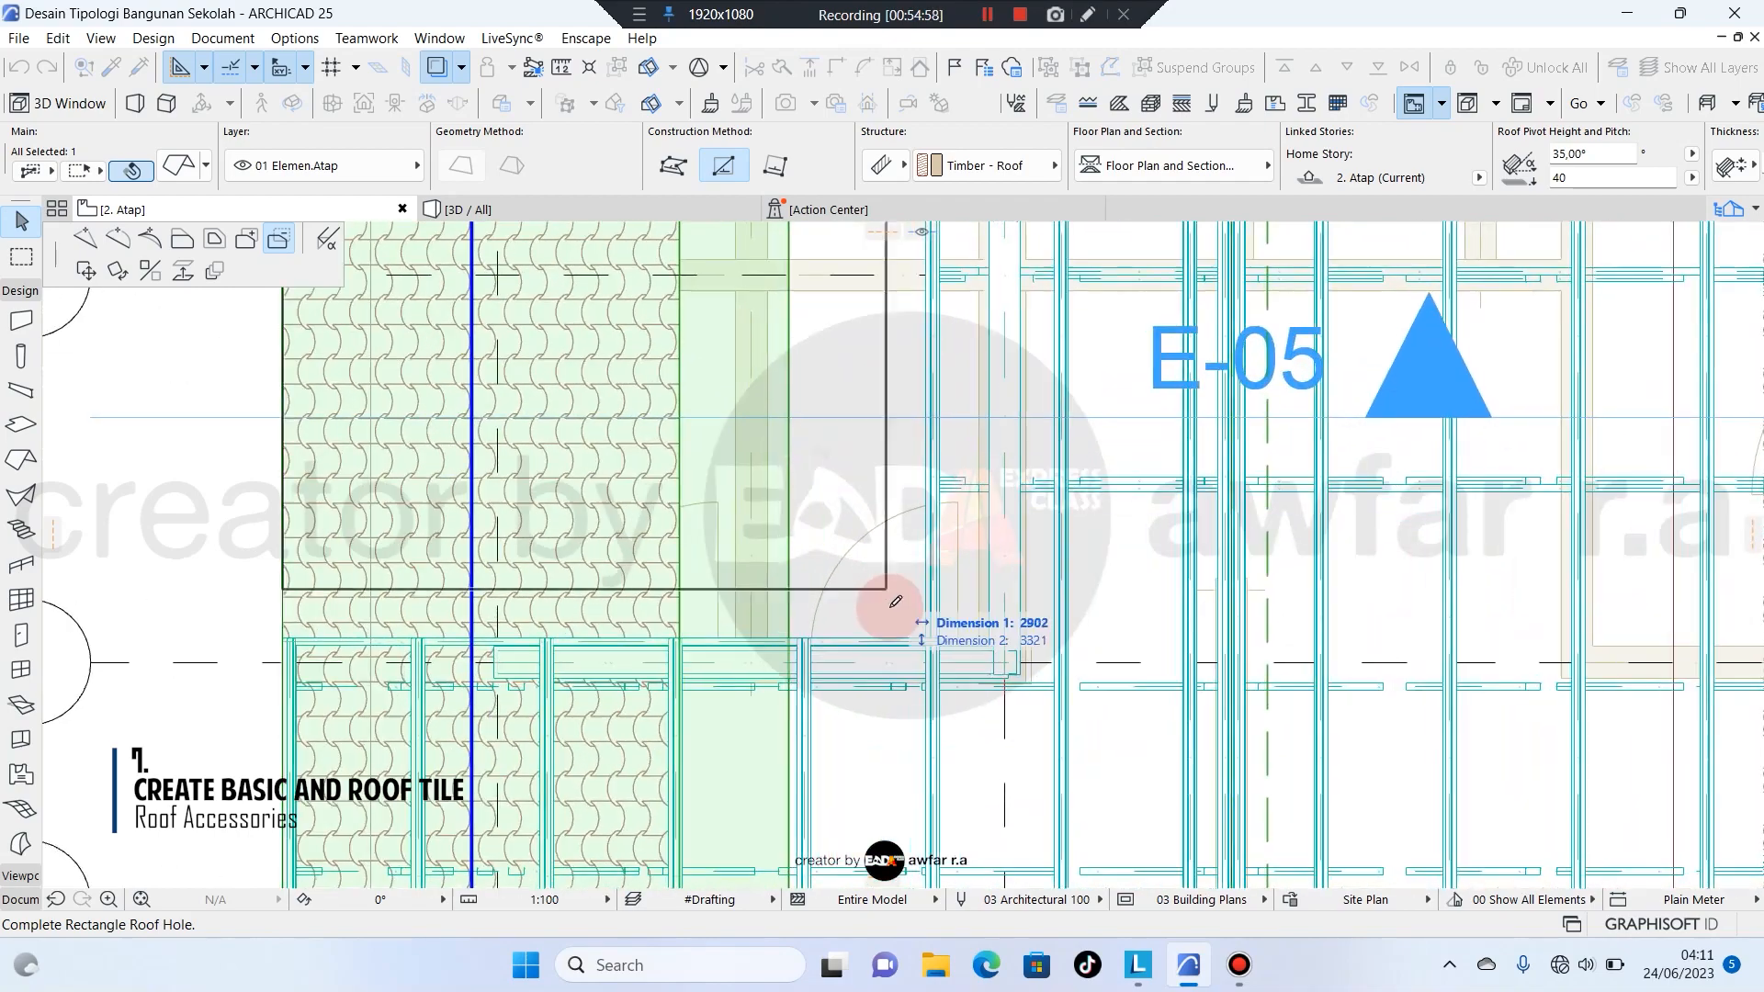
scroll(912, 637, "up", 5)
left_click(974, 645)
scroll(926, 599, "down", 7)
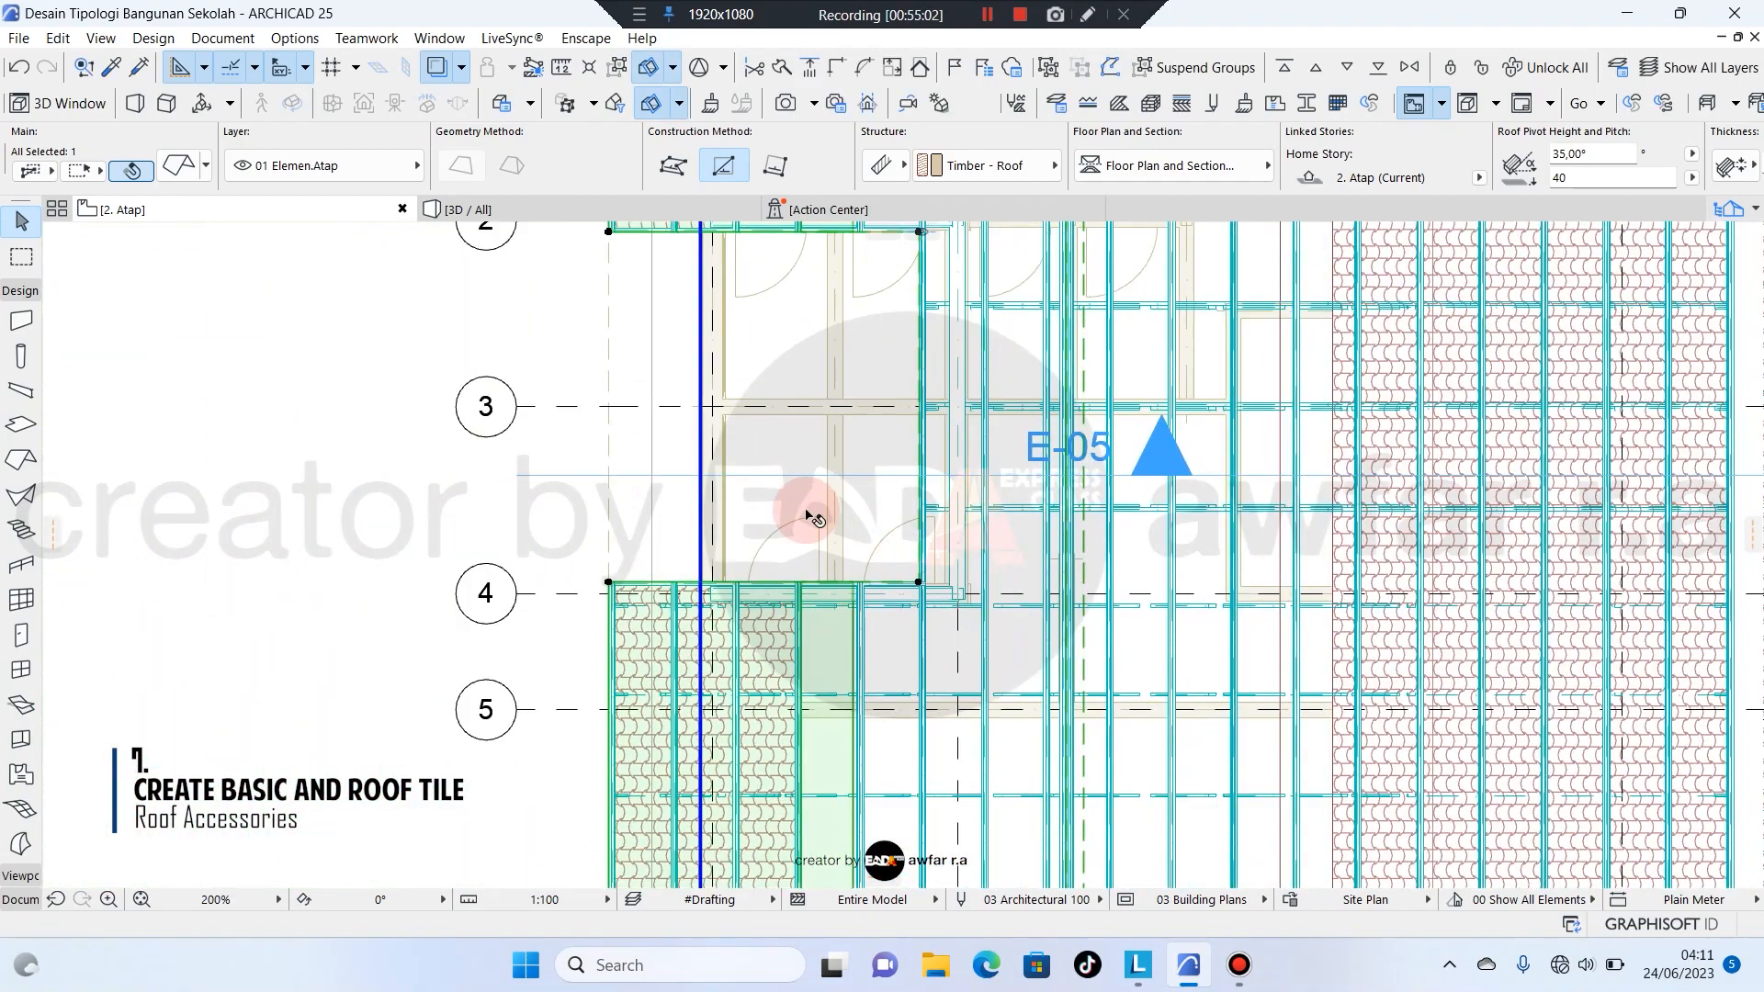
middle_click_drag(806, 515, 784, 571)
key("Escape")
Examine the rectangular opening in 3D, checking how its edges meet the roof framing underneath.
left_click(584, 211)
scroll(561, 335, "up", 4)
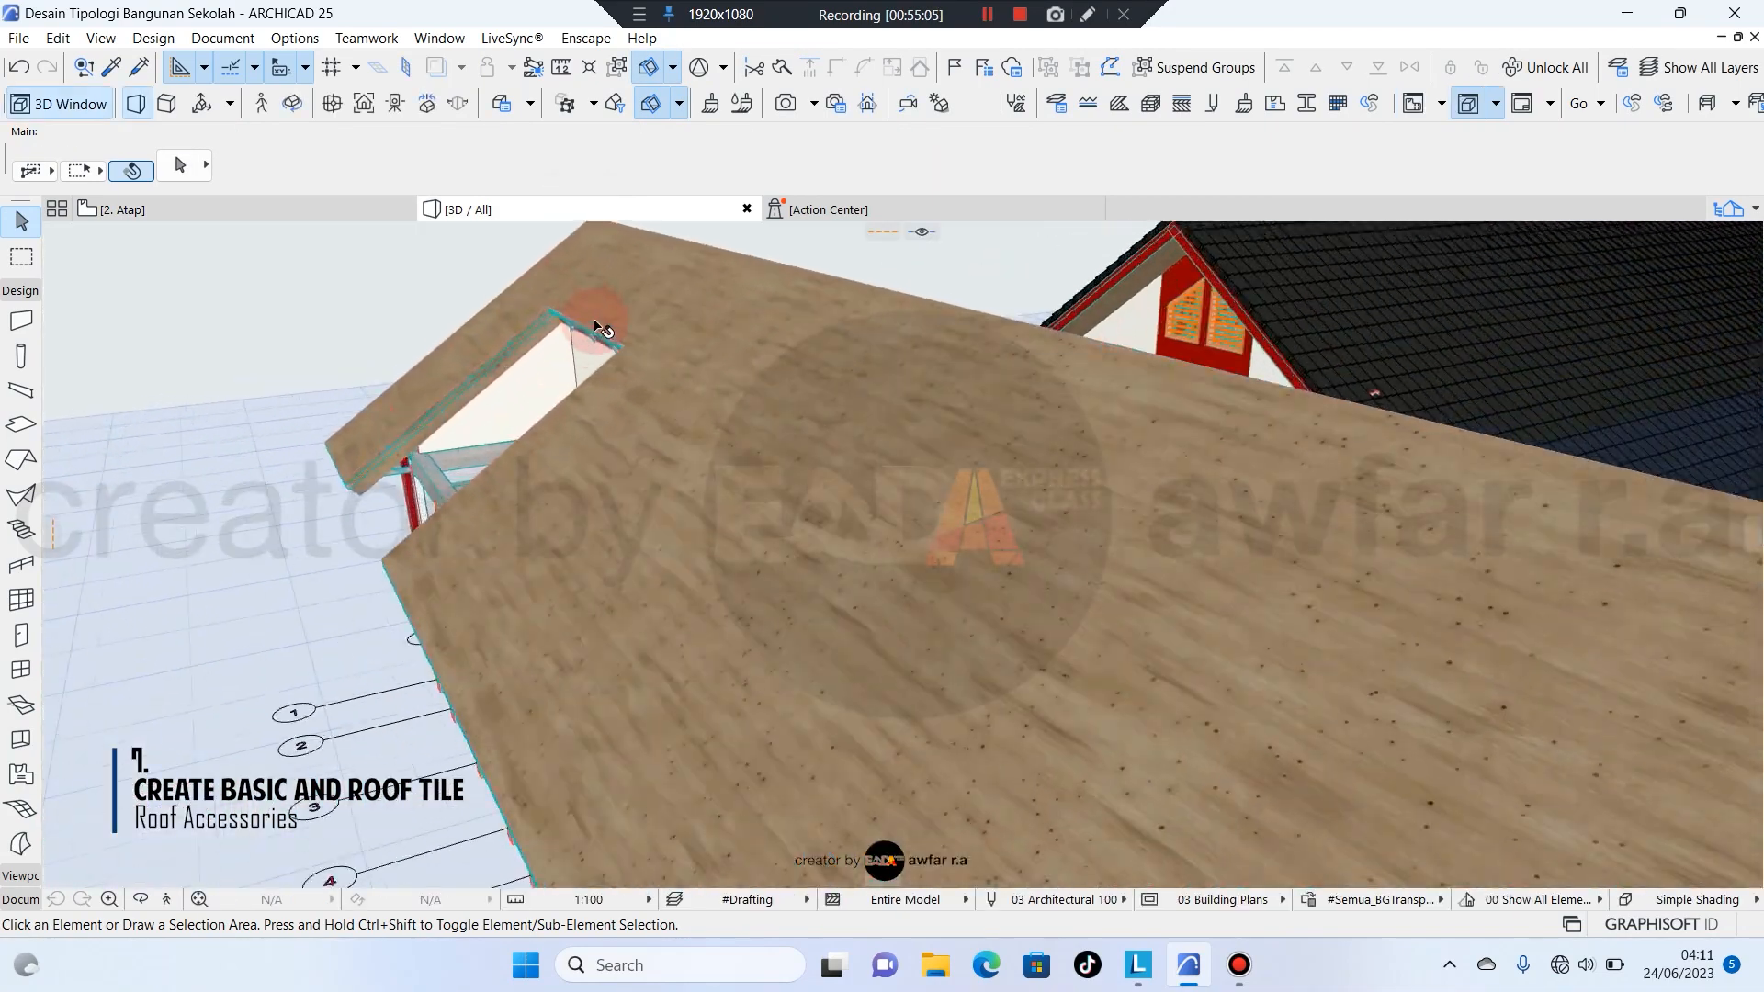
scroll(596, 326, "up", 2)
middle_click_drag(552, 506, 543, 441, "shift")
scroll(753, 450, "up", 3)
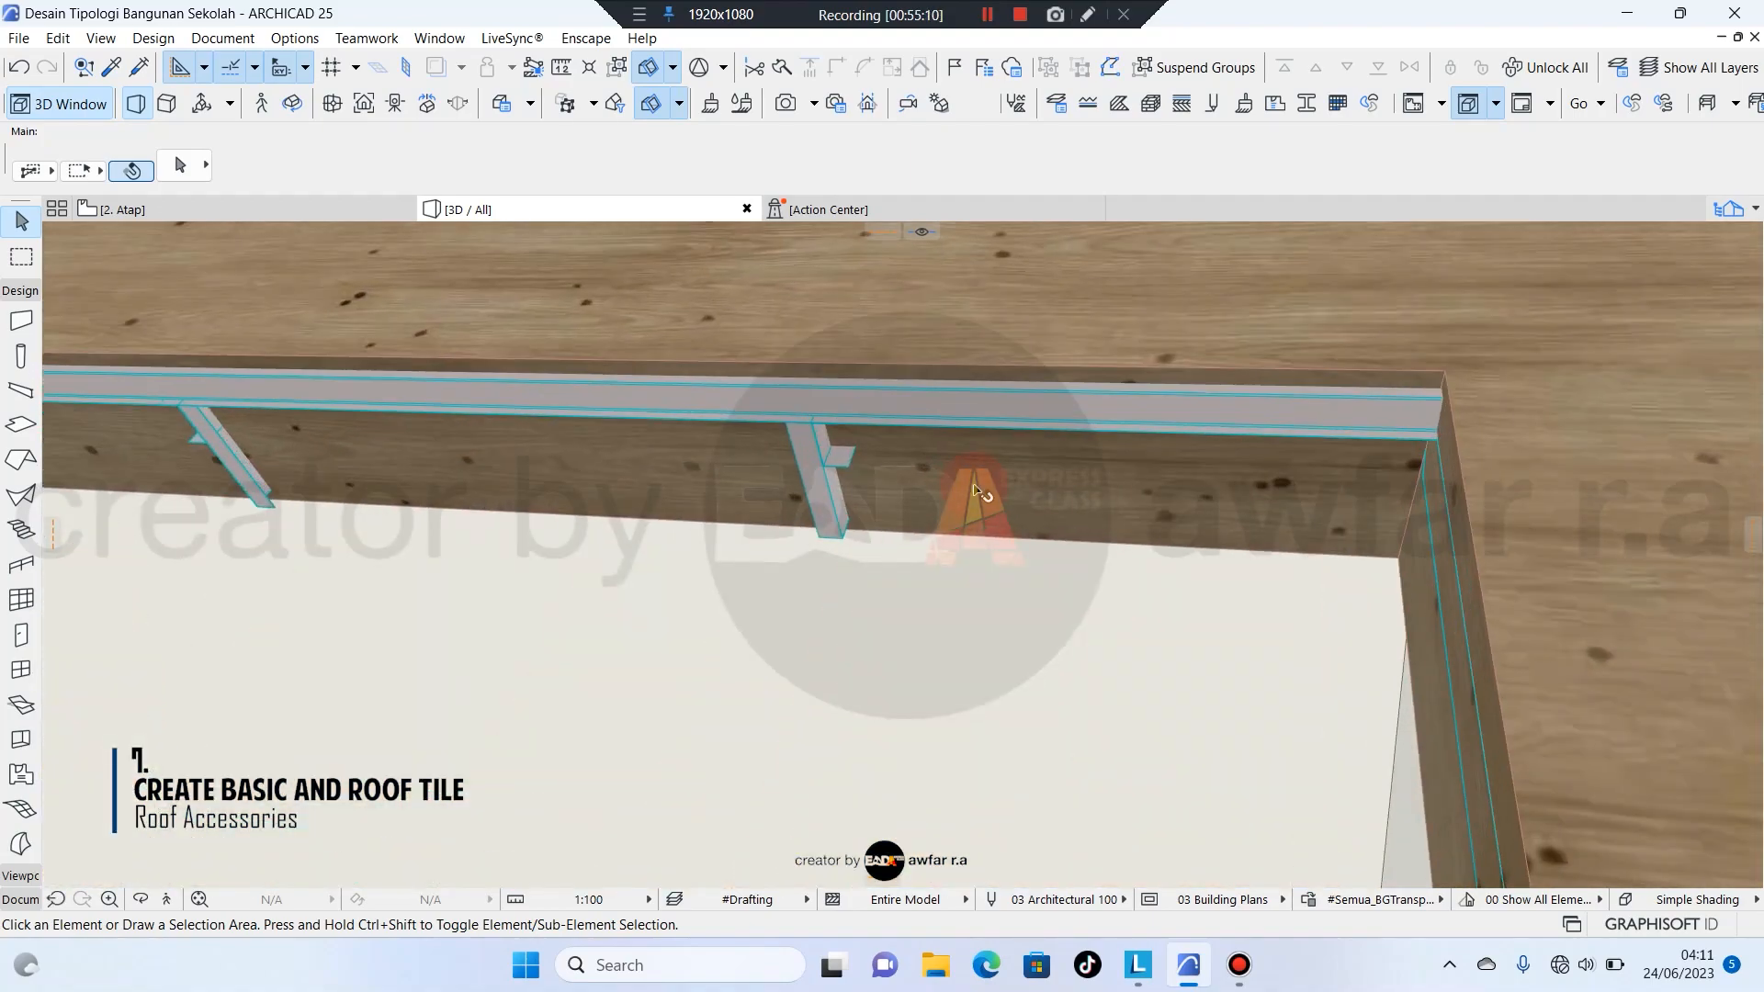
middle_click_drag(974, 490, 1051, 446, "shift")
scroll(634, 496, "down", 6)
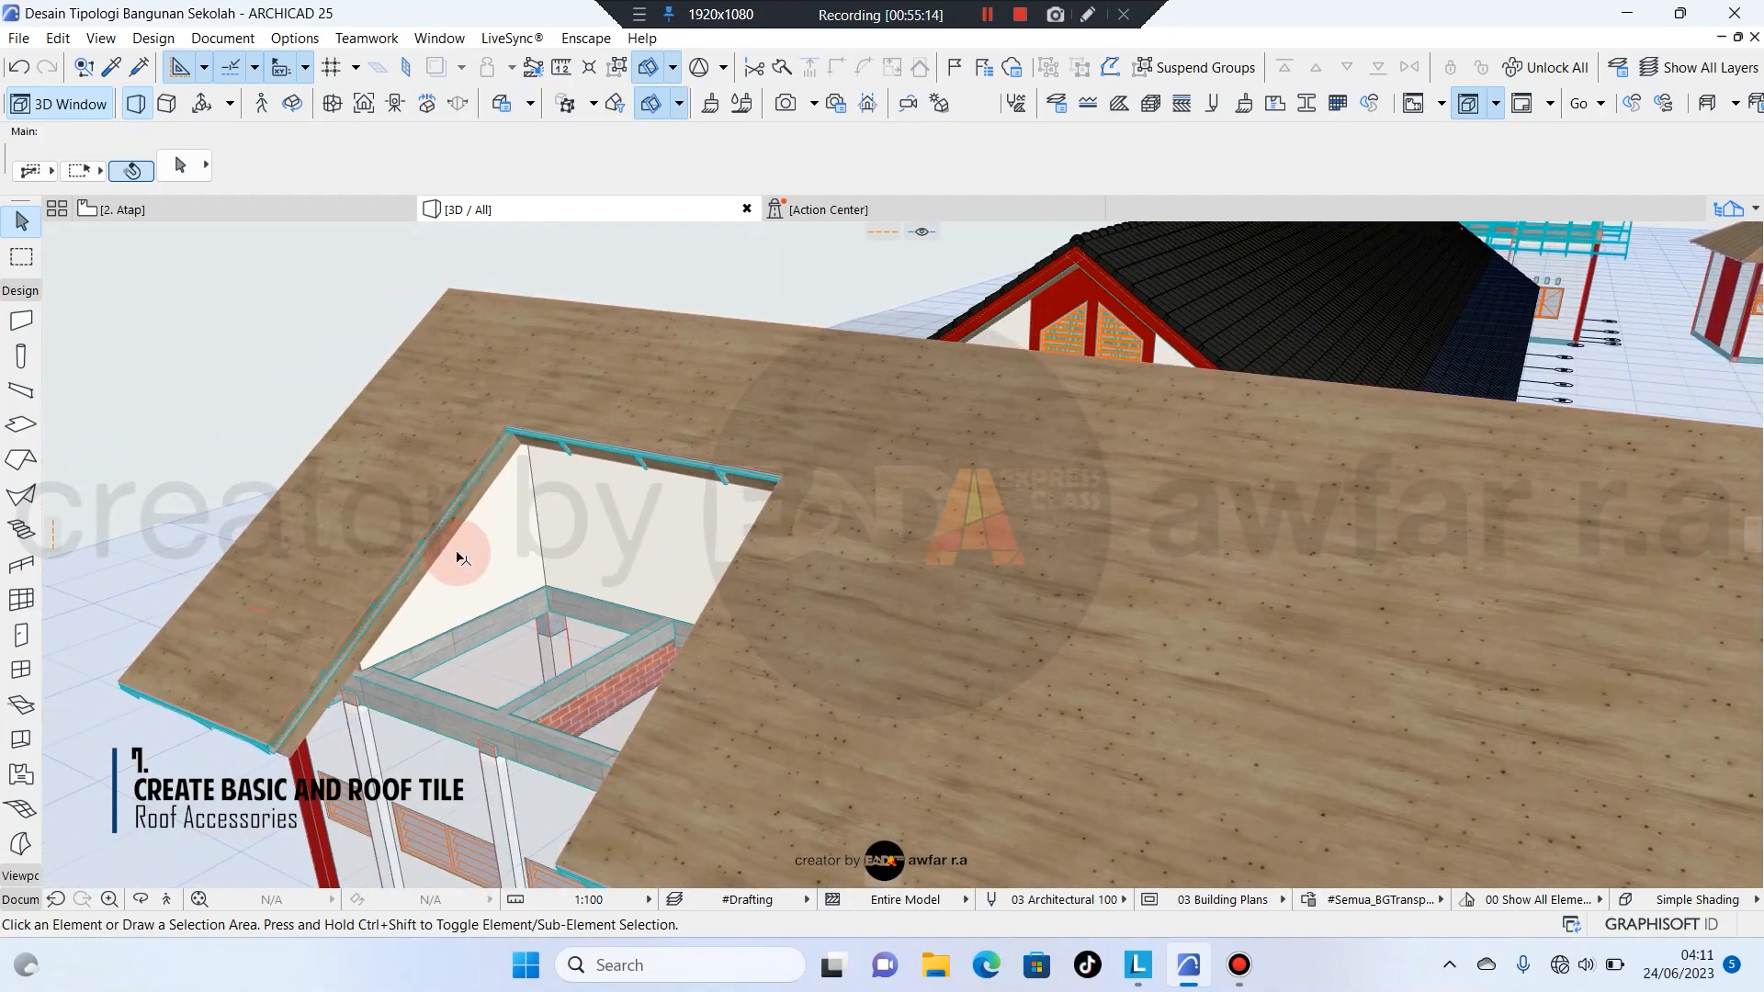
Select both roof planes of the building with the rectangular opening and start adding a roof accessory to them.
scroll(720, 610, "down", 3)
middle_click_drag(721, 610, 838, 593, "shift")
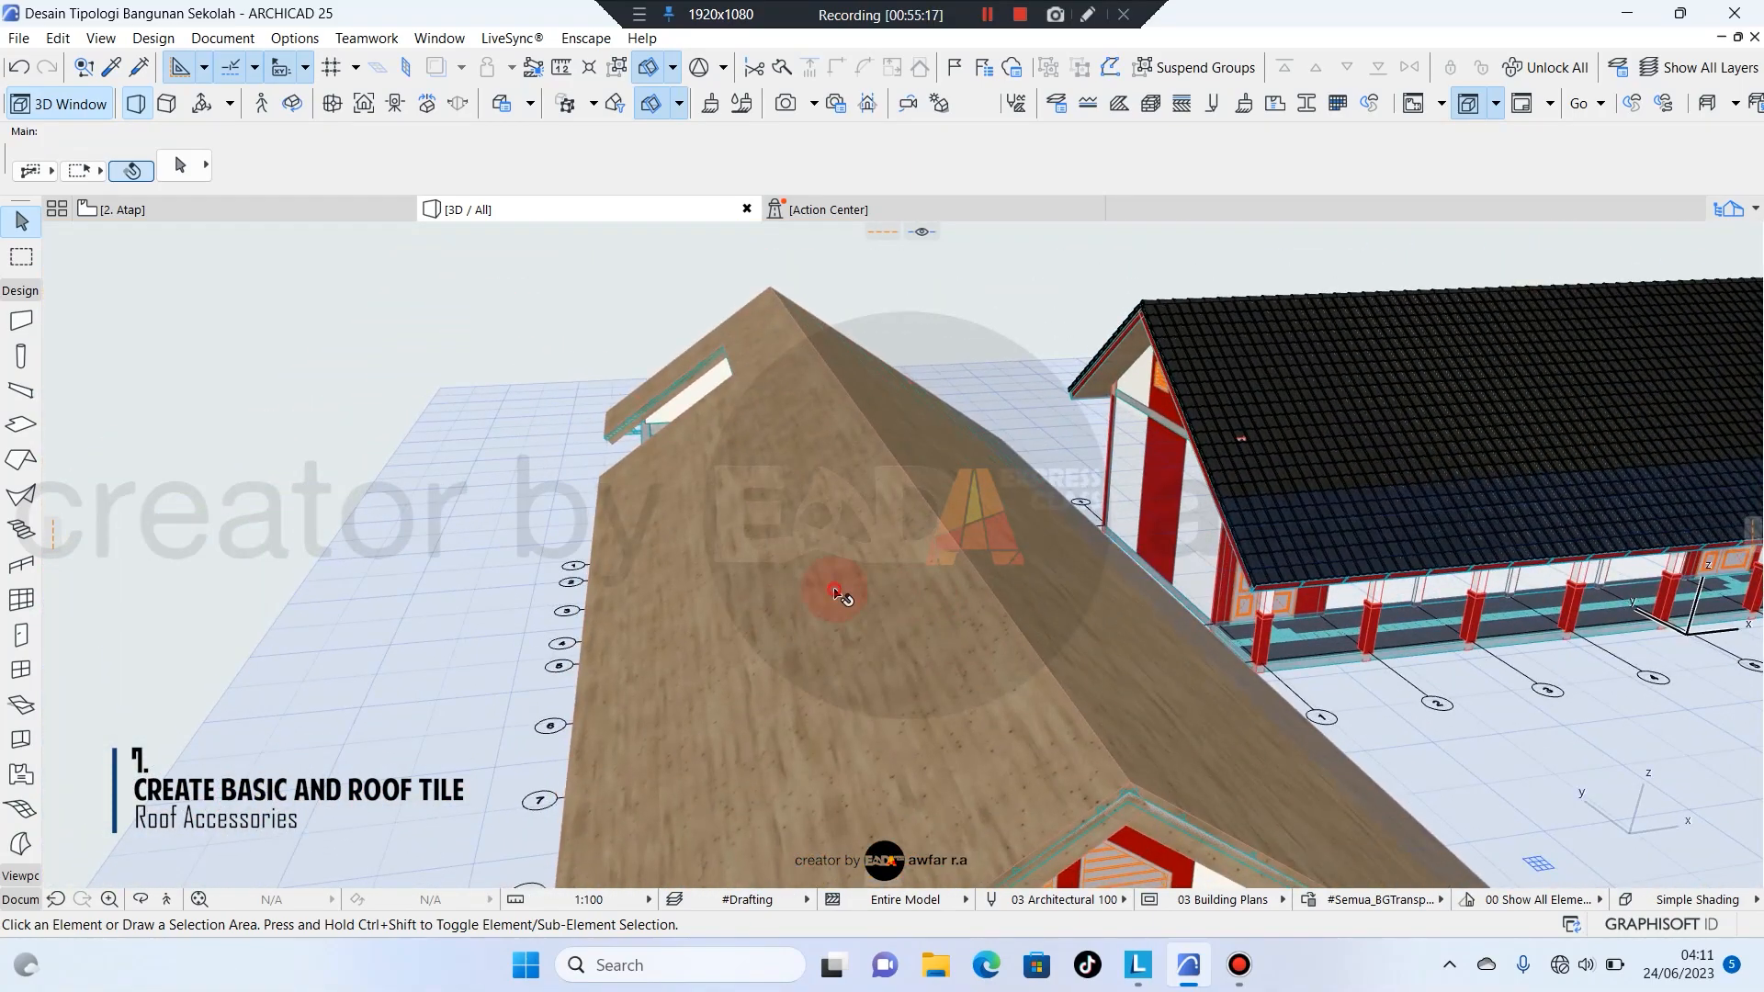
left_click(838, 593)
left_click(152, 37)
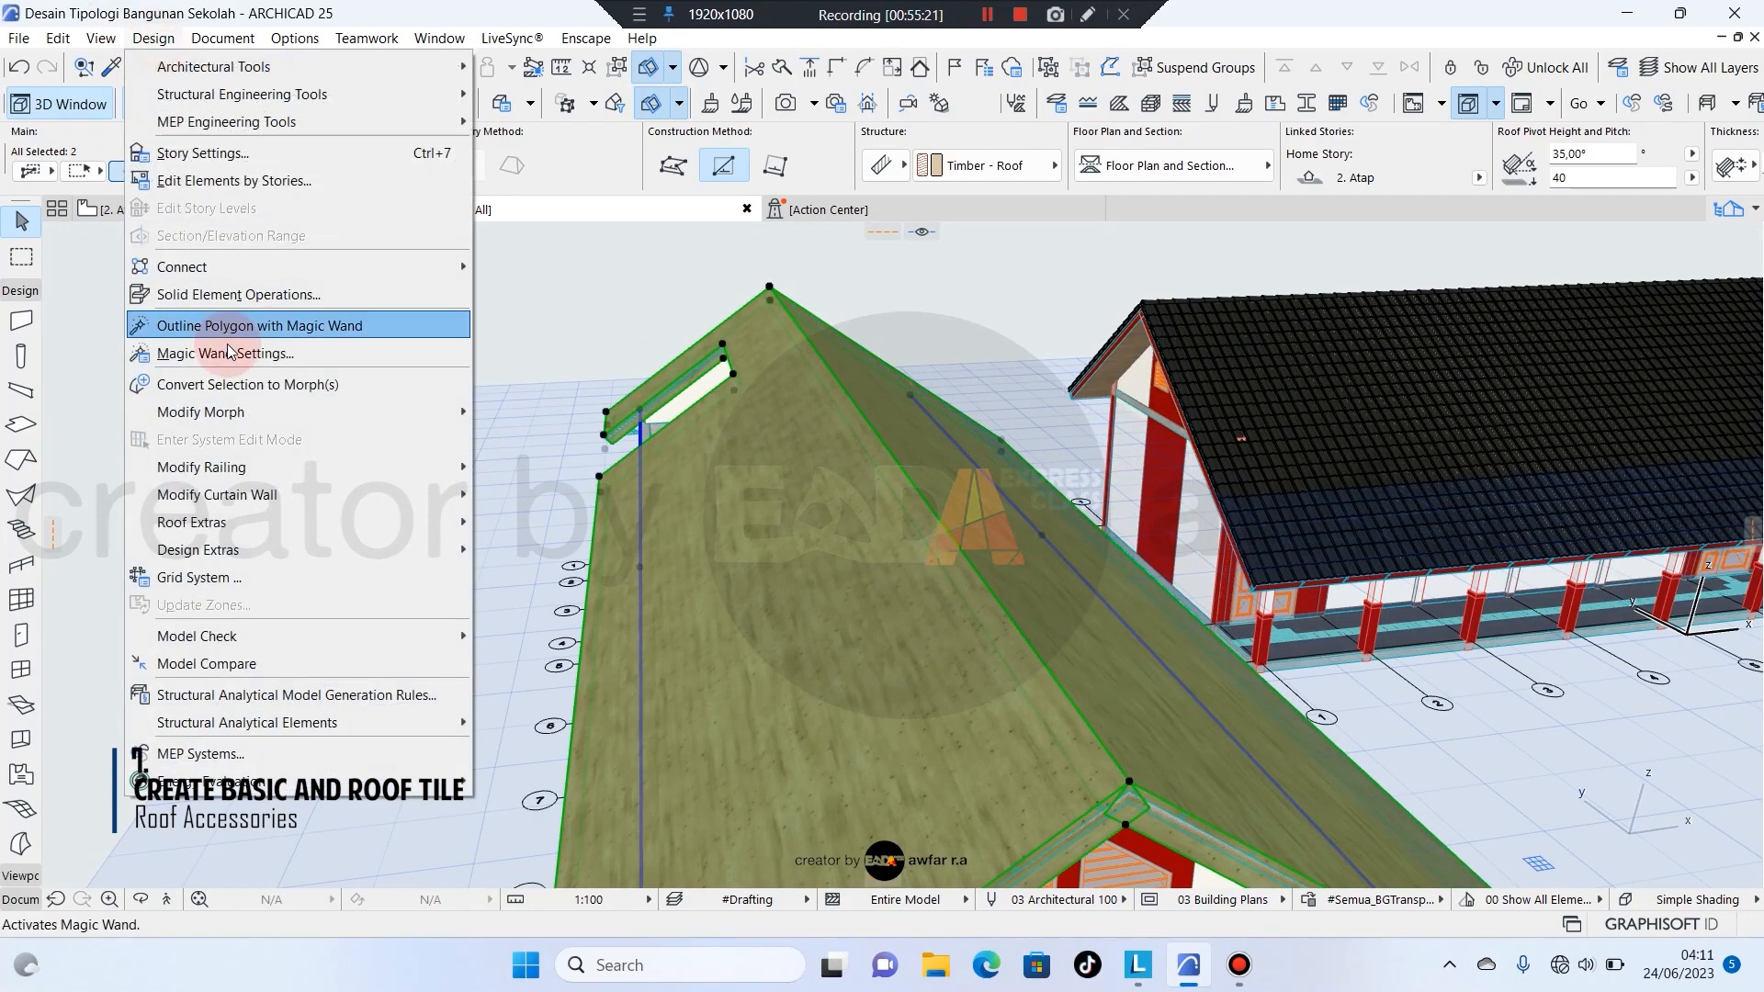
mouse_move(269, 556)
left_click(725, 548)
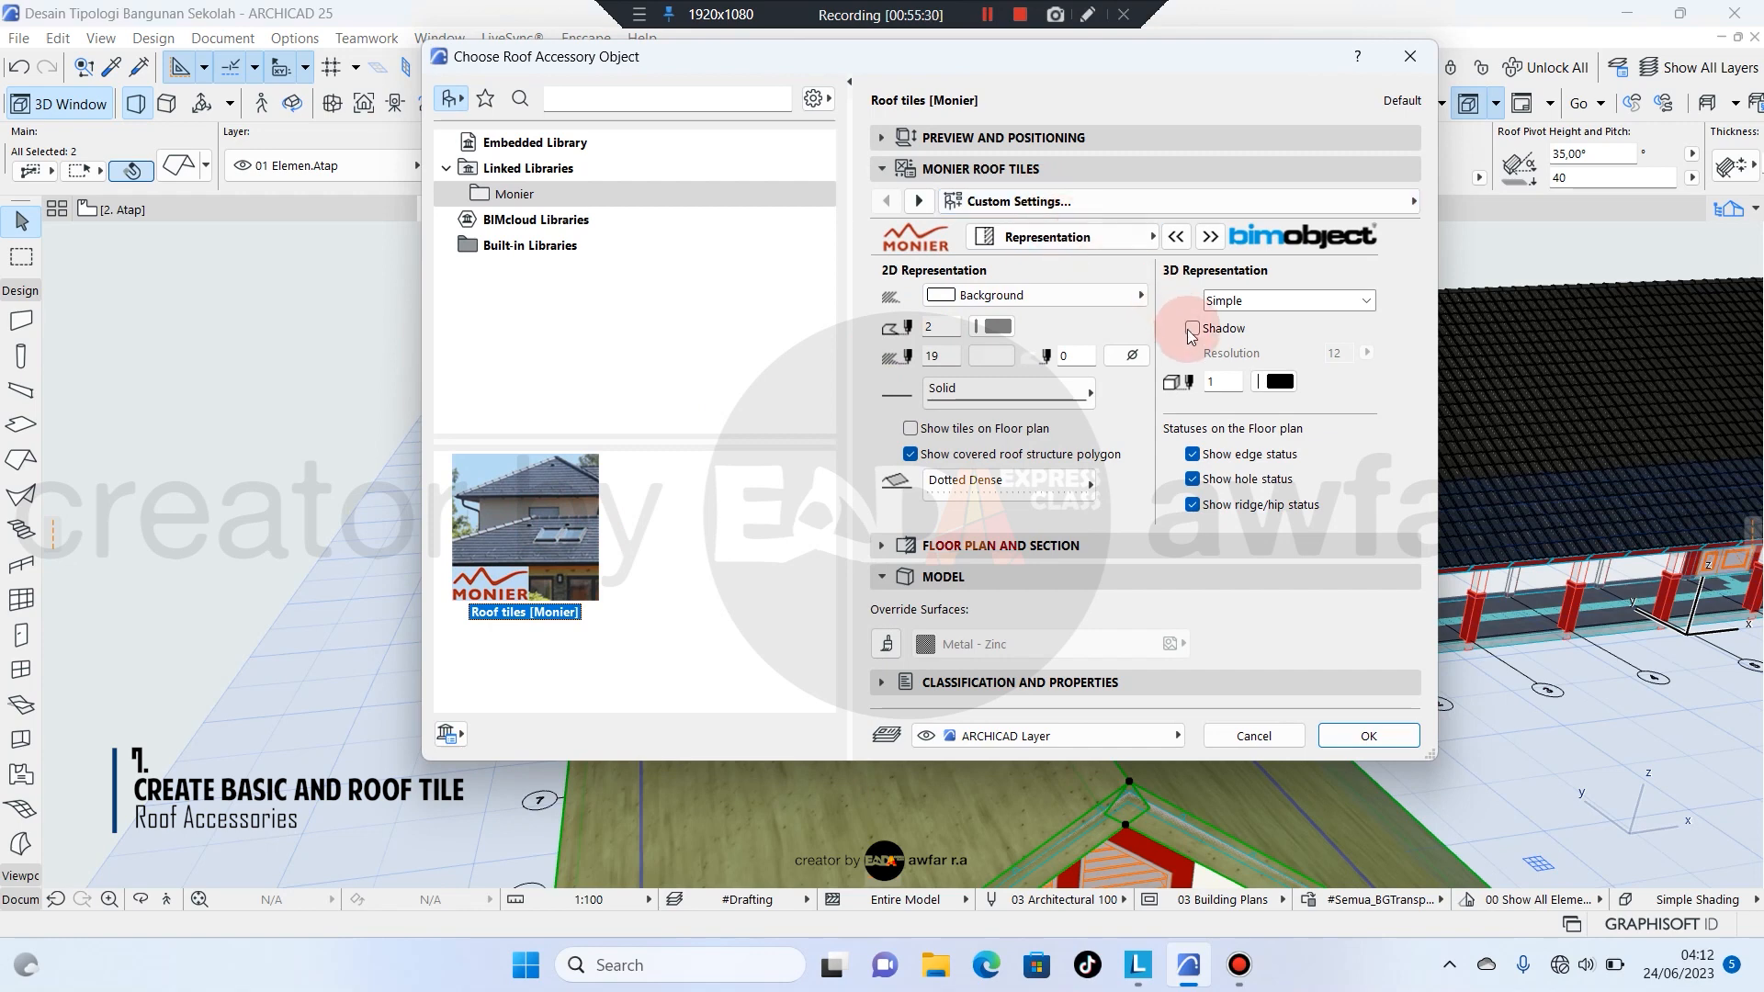
Choose the Minster product in black for the Roof tiles [Monier] object and apply the tiles to both roof planes.
left_click(1176, 237)
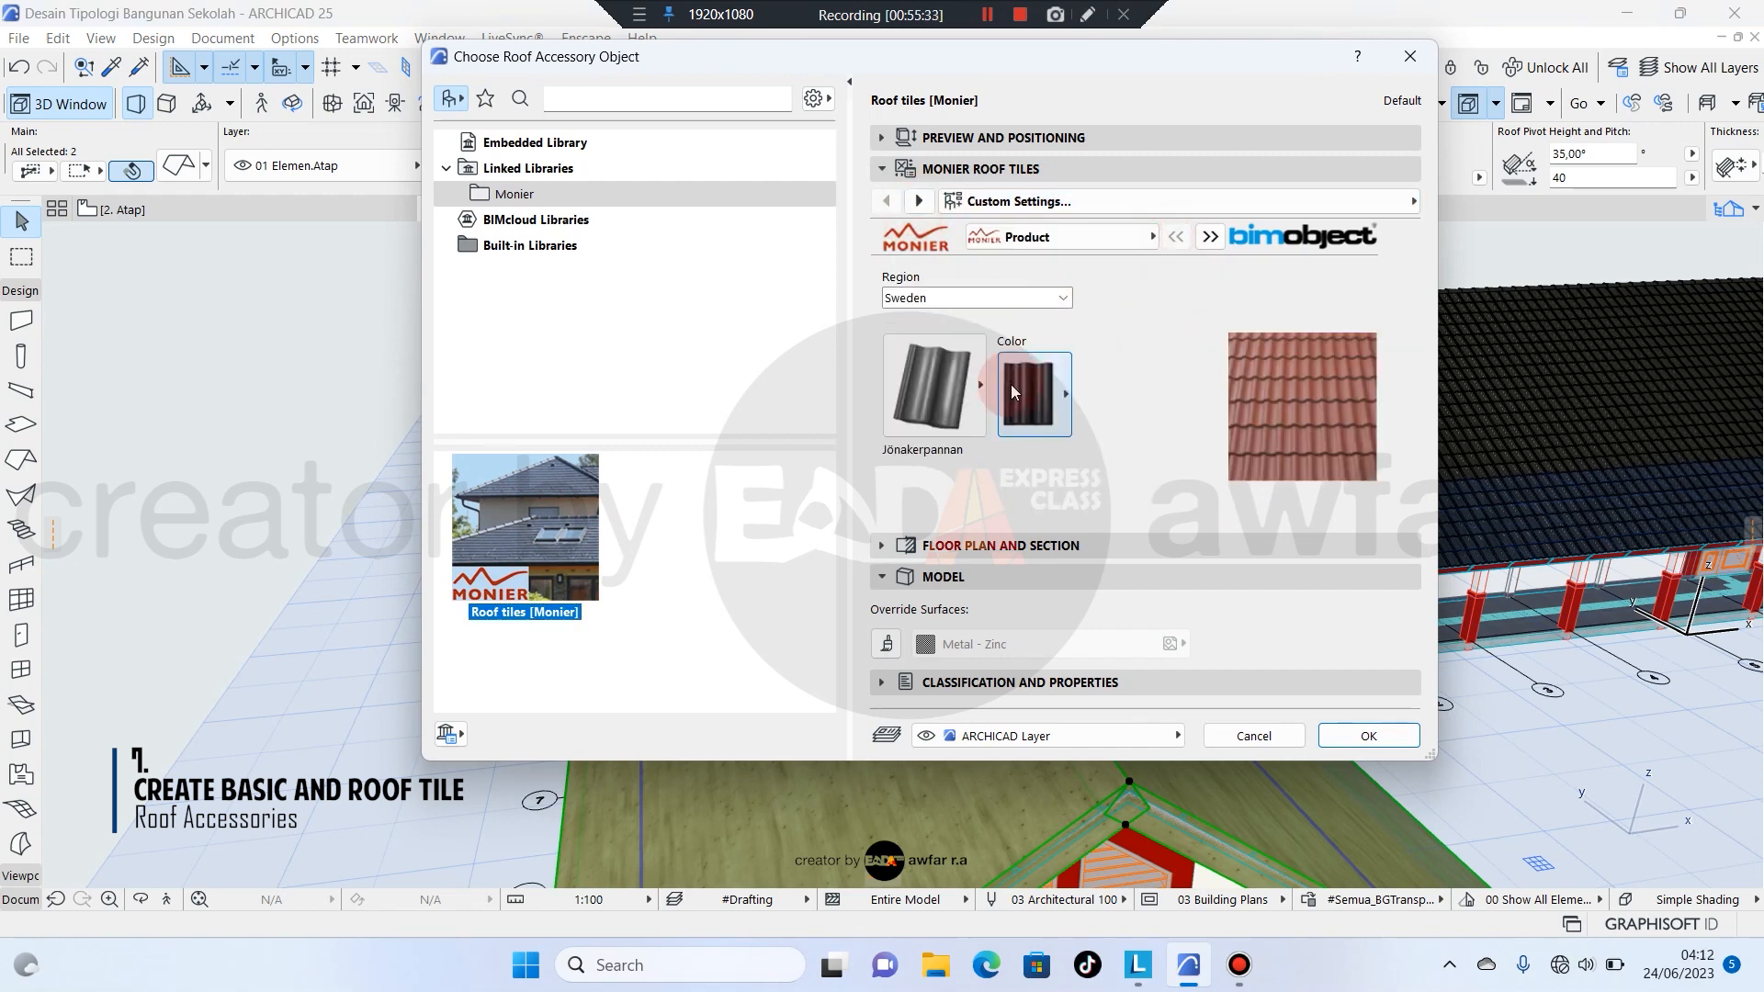
left_click(1059, 393)
left_click(974, 390)
left_click(976, 389)
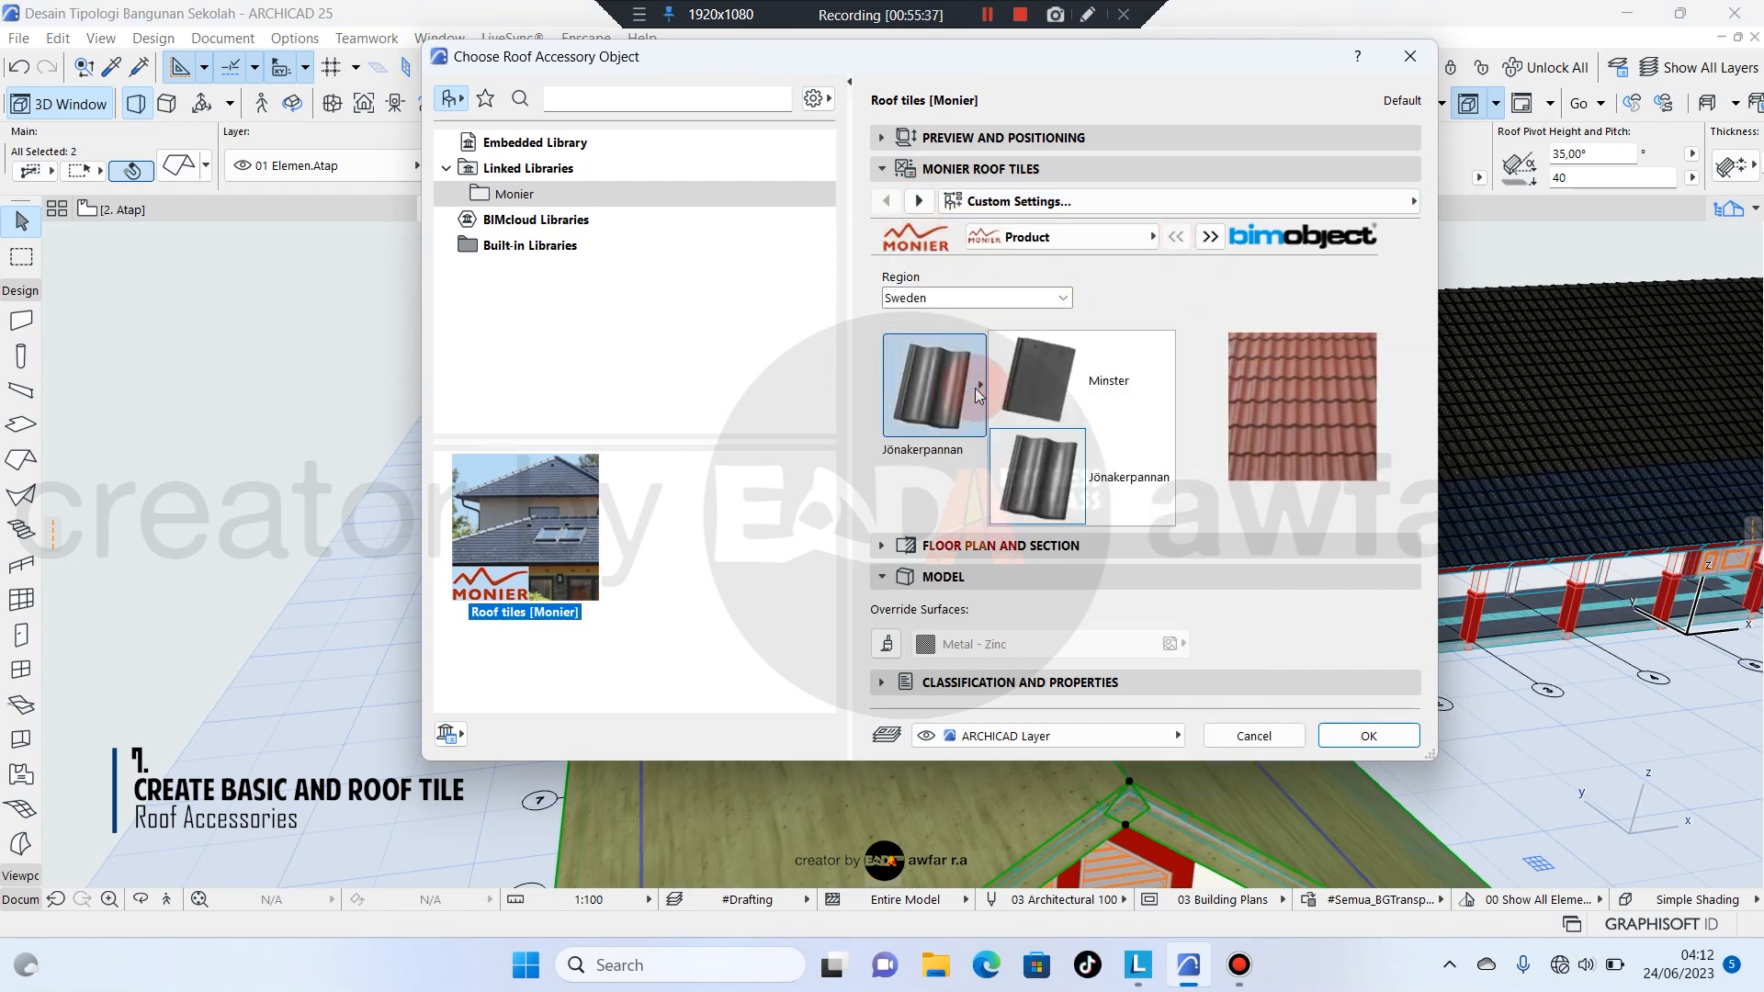
left_click(1028, 382)
left_click(1070, 430)
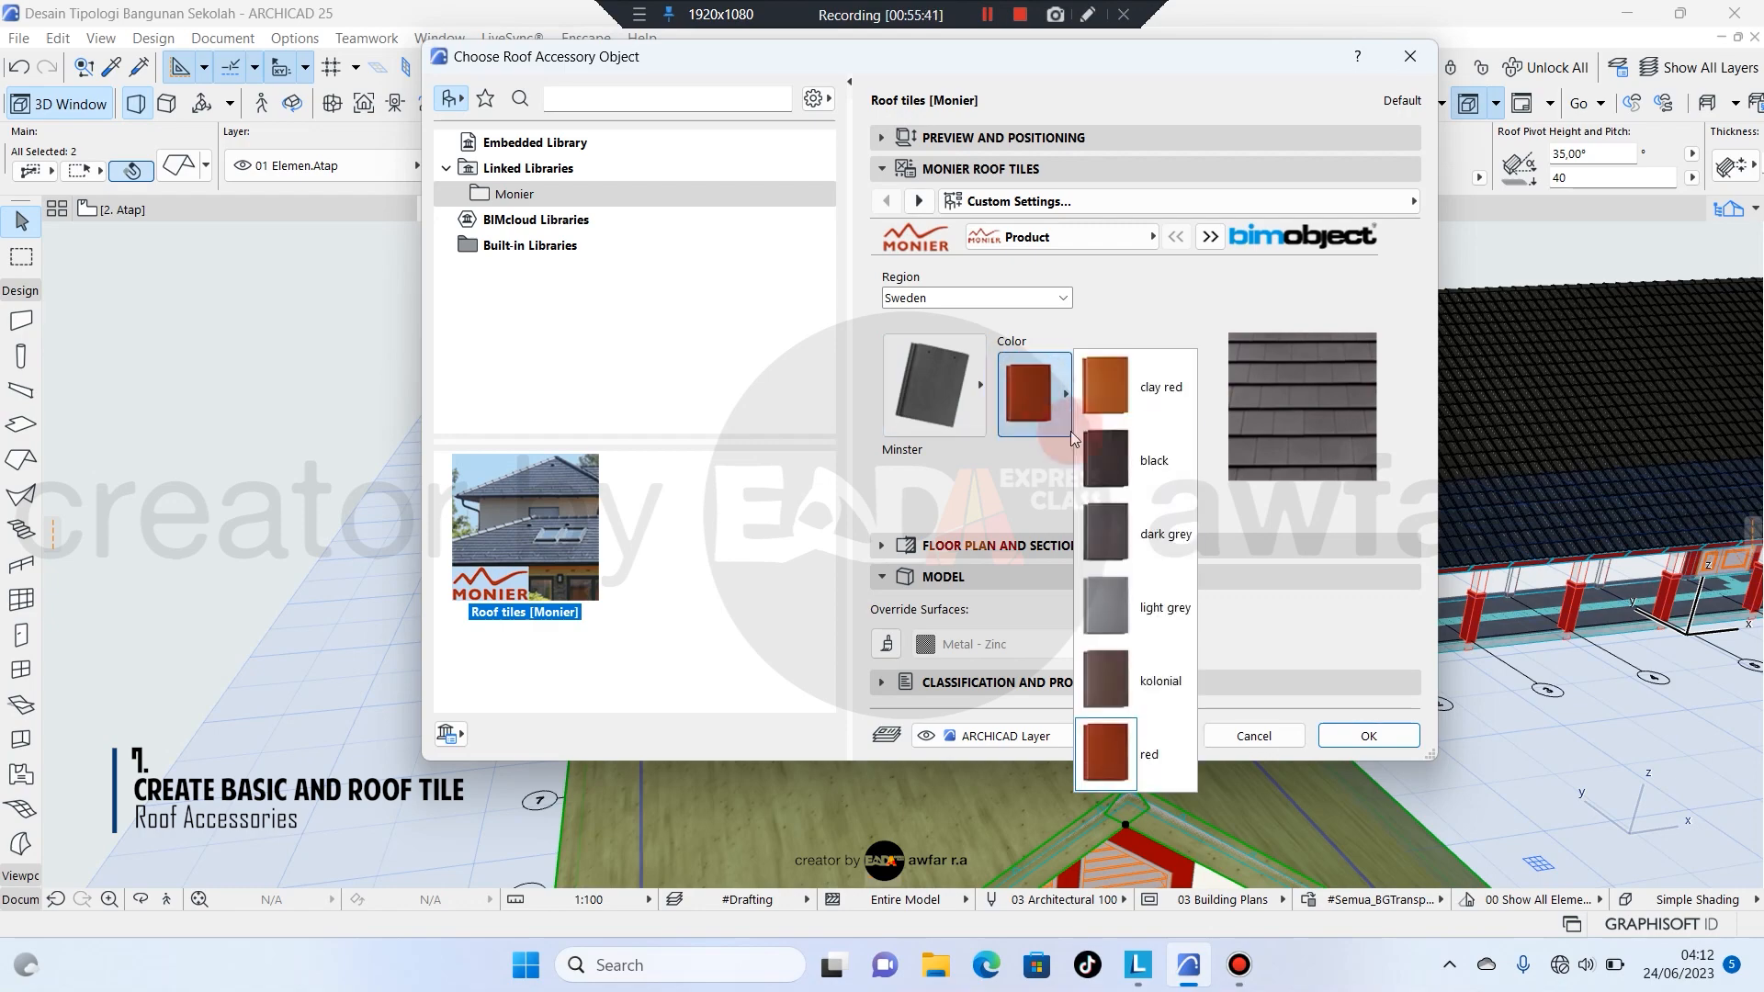
left_click(1154, 484)
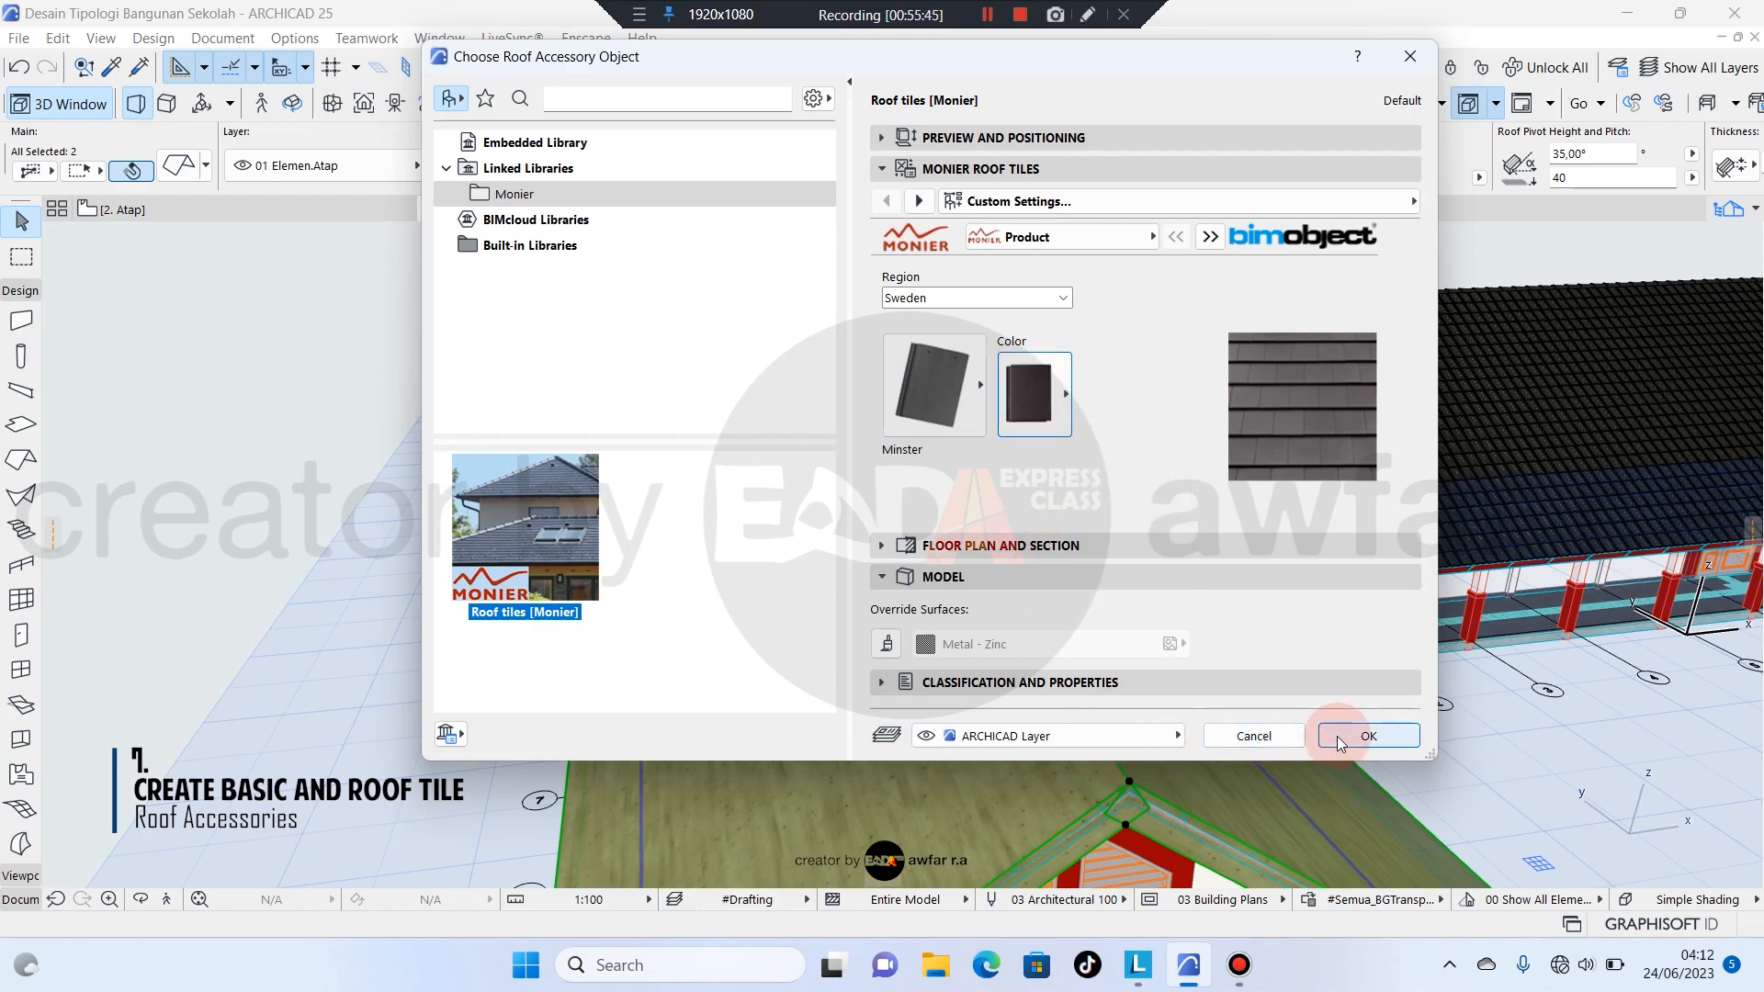
left_click(1339, 736)
Assign both new roof tile objects to the 01 Elemen.Atap layer.
left_click(817, 542)
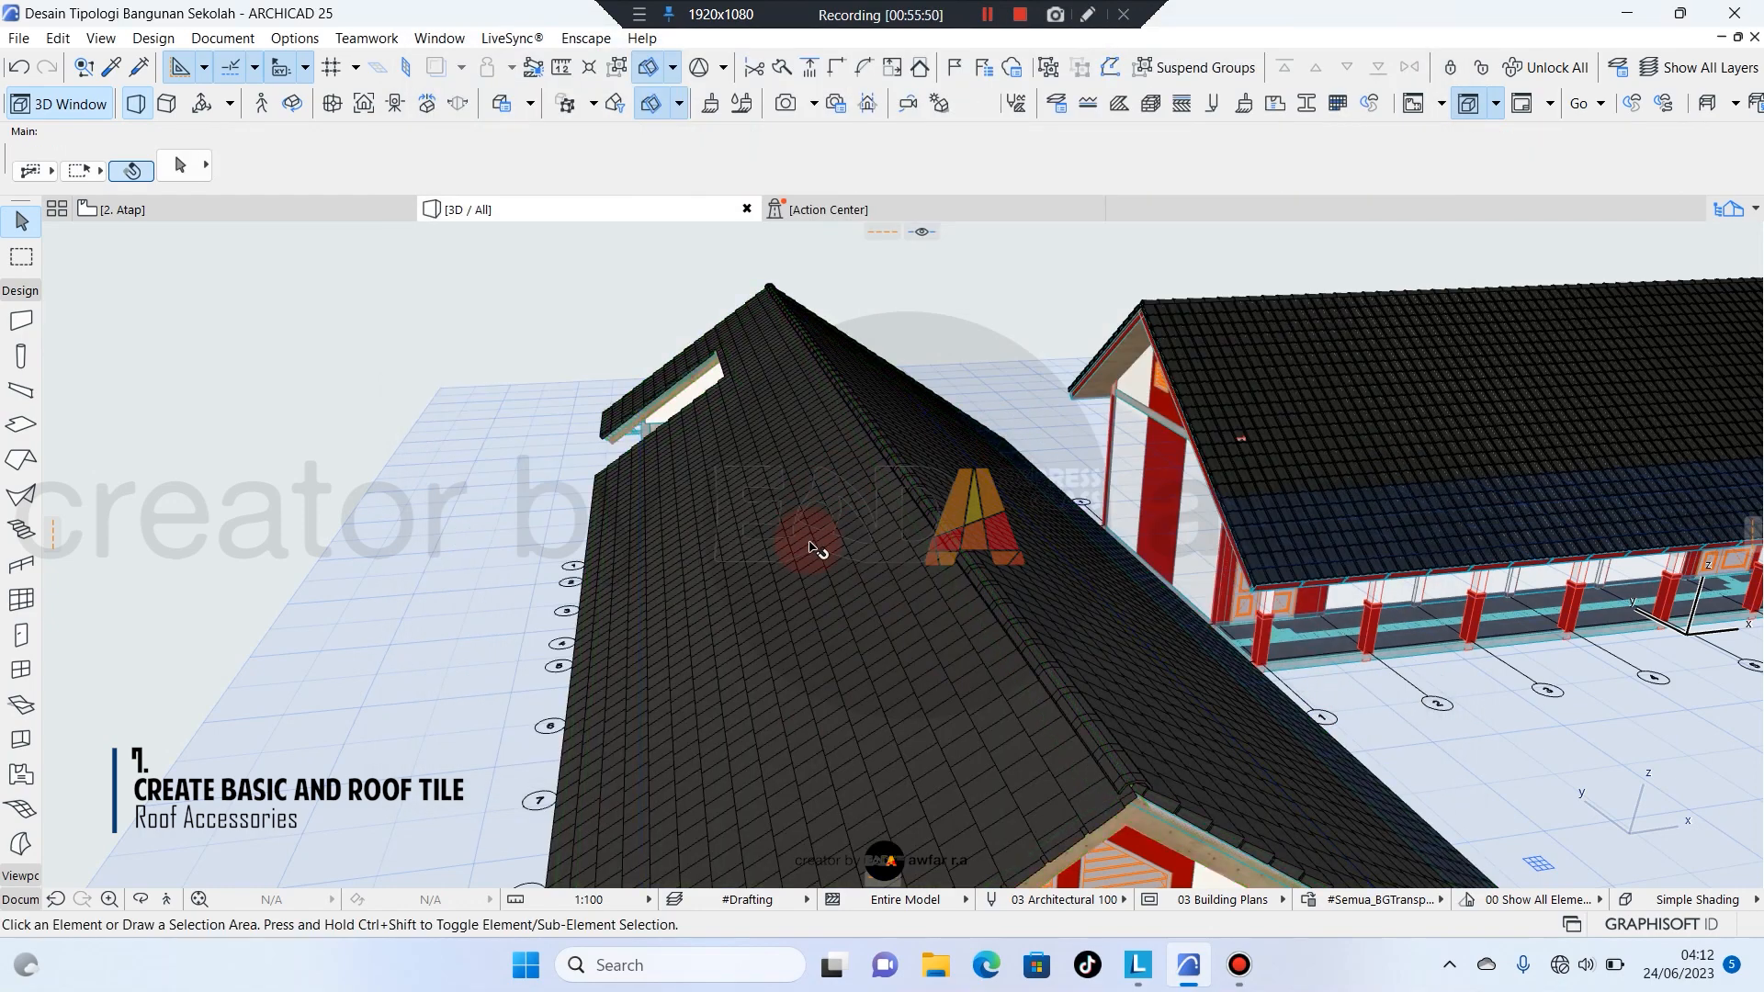
left_click(1052, 544, "shift")
left_click(322, 165)
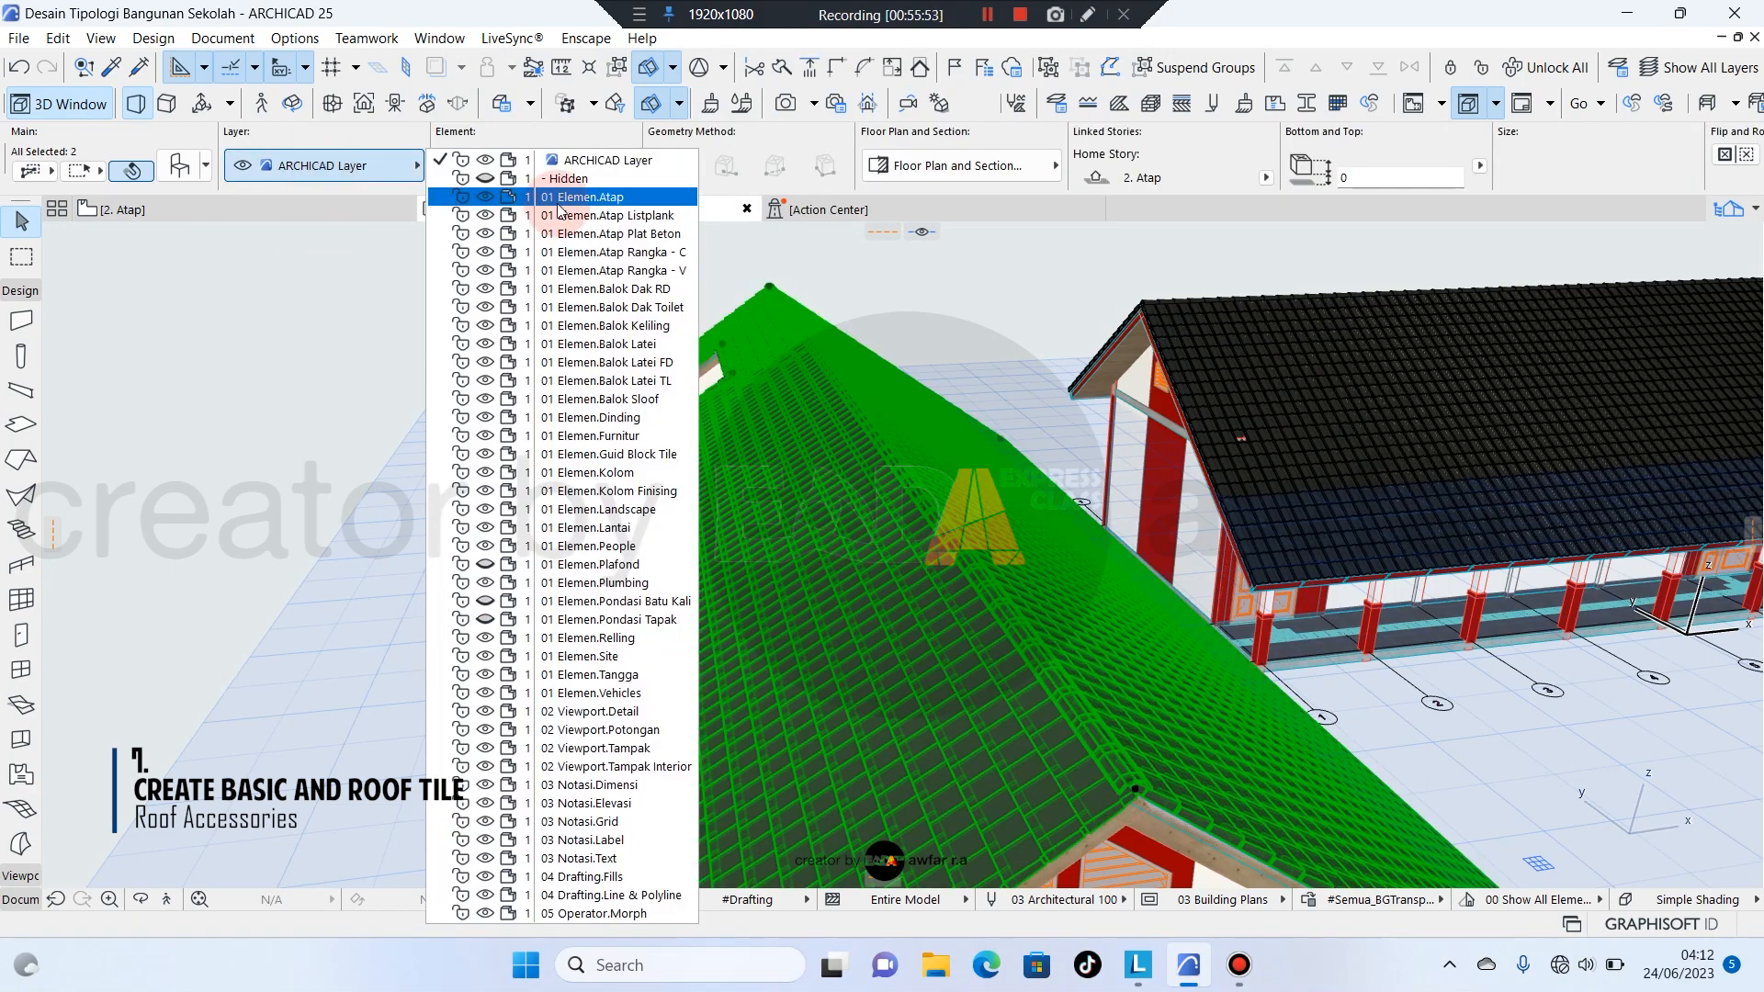
left_click(589, 197)
key("Escape")
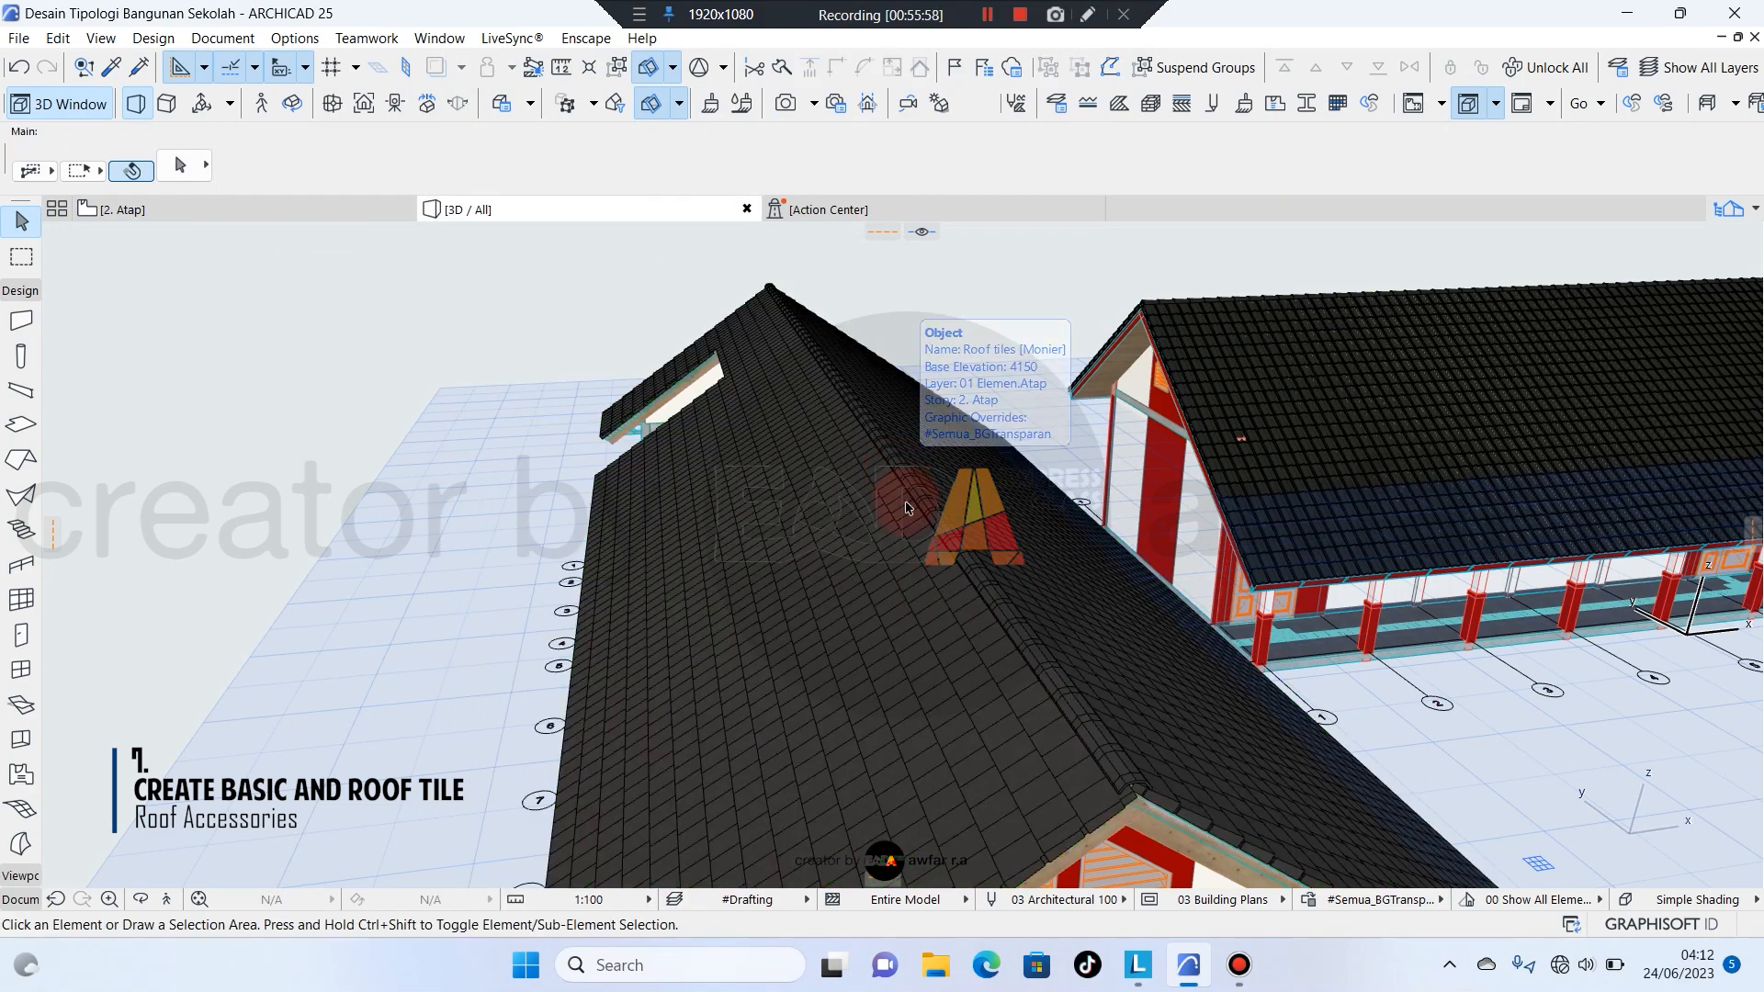
Examine the edge and ridge status symbols of the grid E slope's roof tiles on the 2. Atap plan.
left_click(1039, 555)
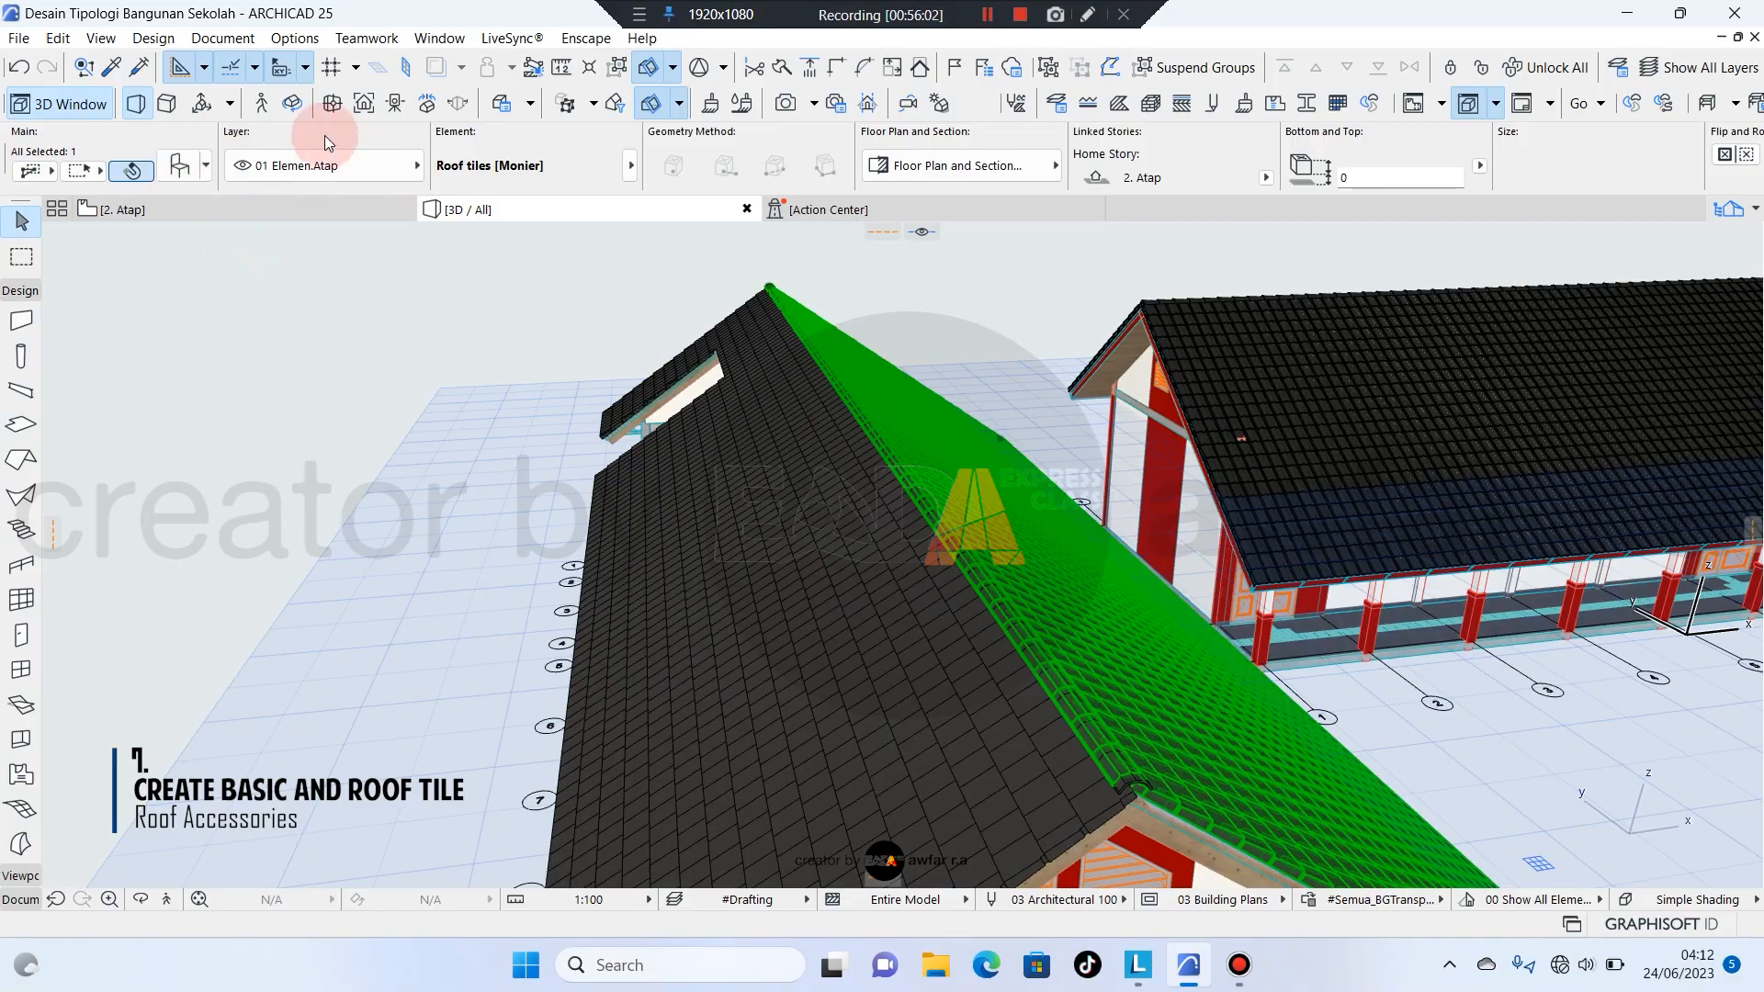
left_click(262, 207)
scroll(1018, 491, "down", 3)
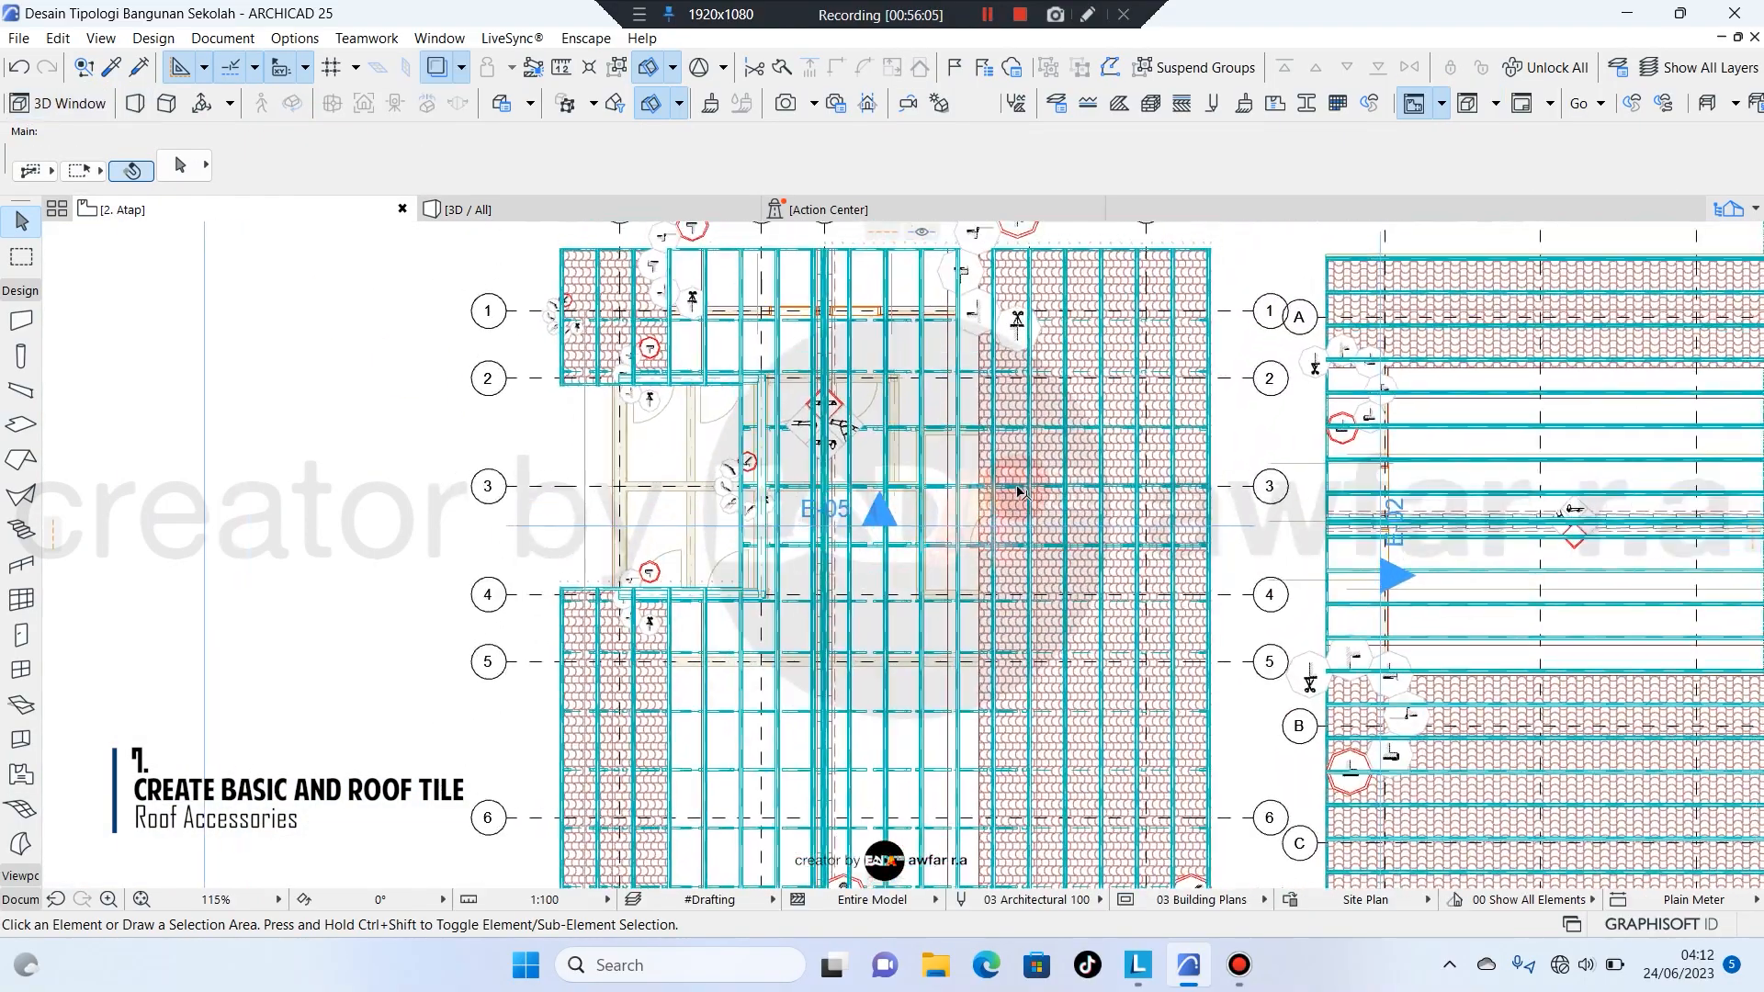
left_click(1116, 459)
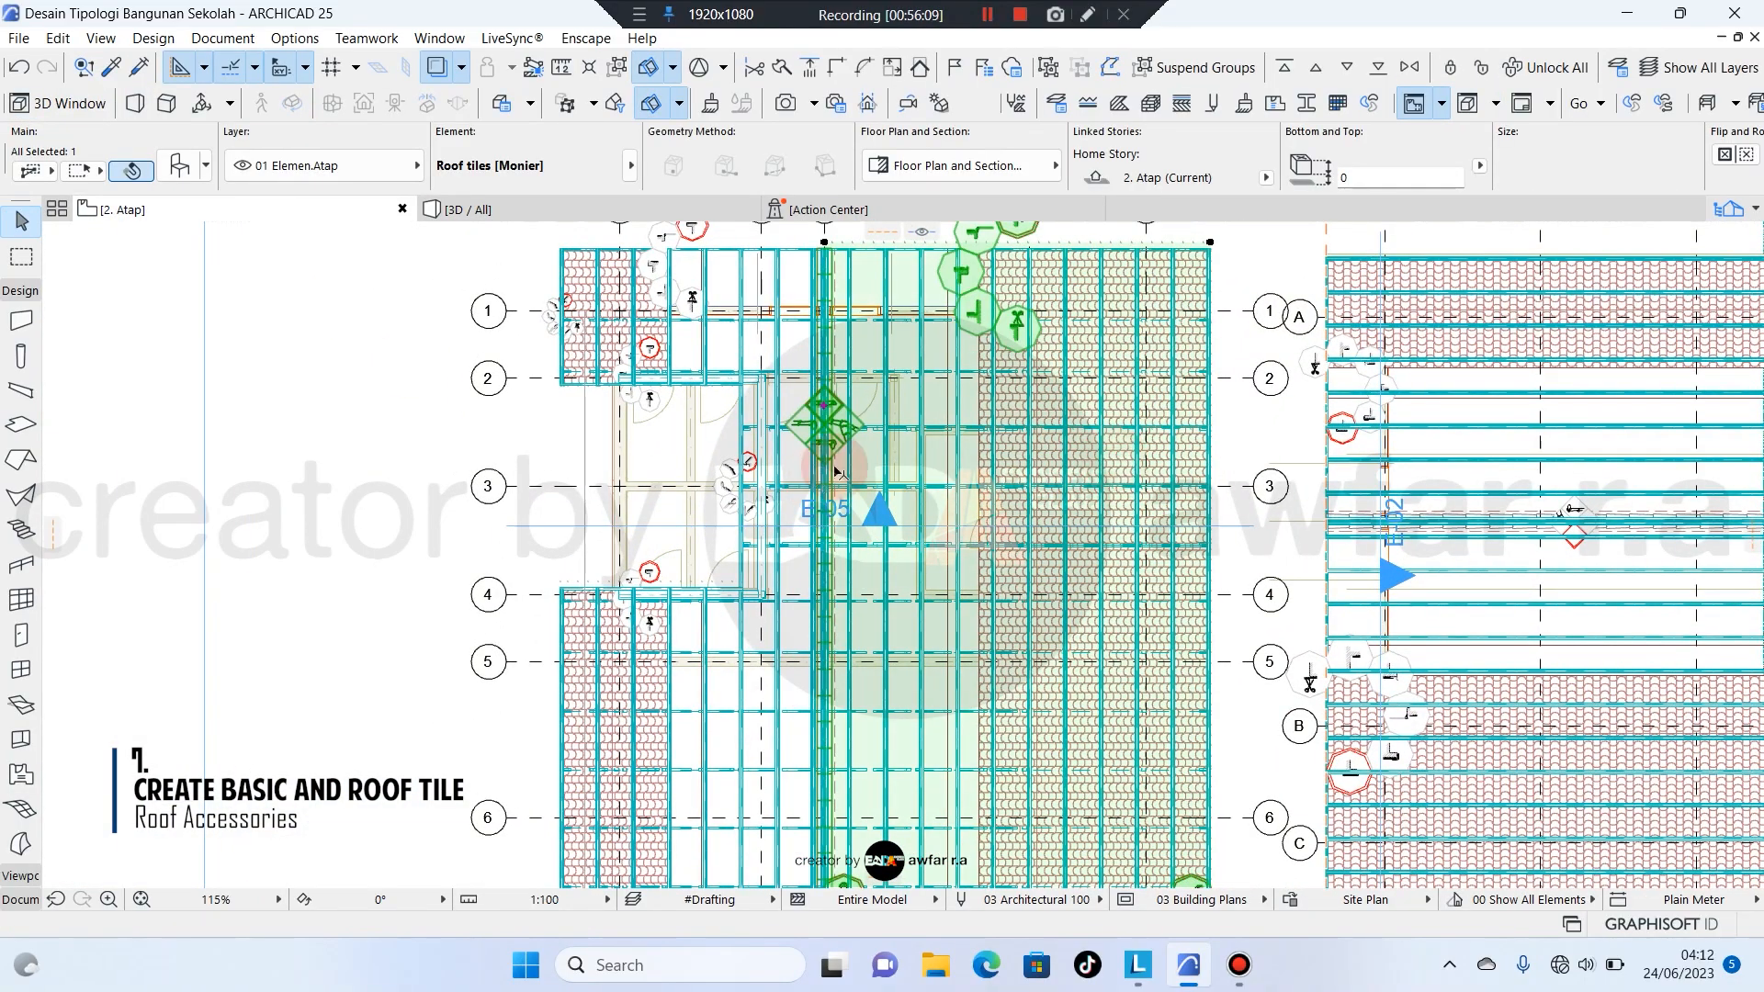
scroll(846, 468, "down", 3)
scroll(893, 743, "up", 10)
middle_click_drag(946, 792, 1185, 718)
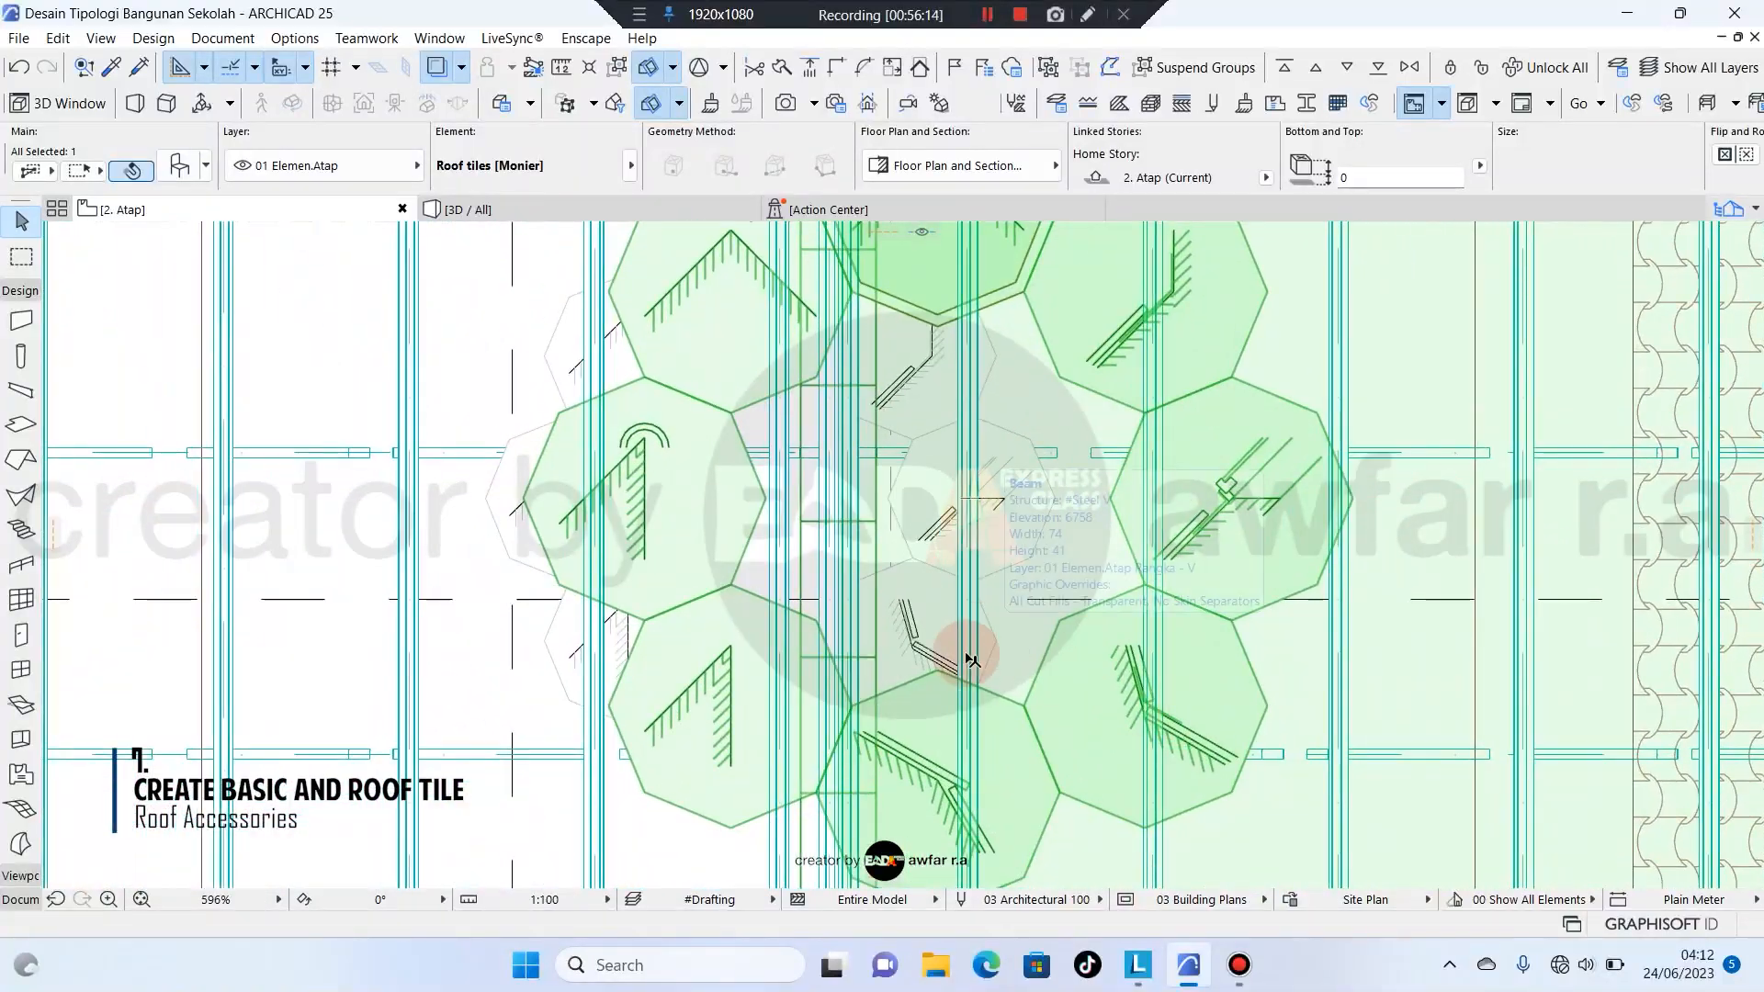
scroll(971, 659, "down", 2)
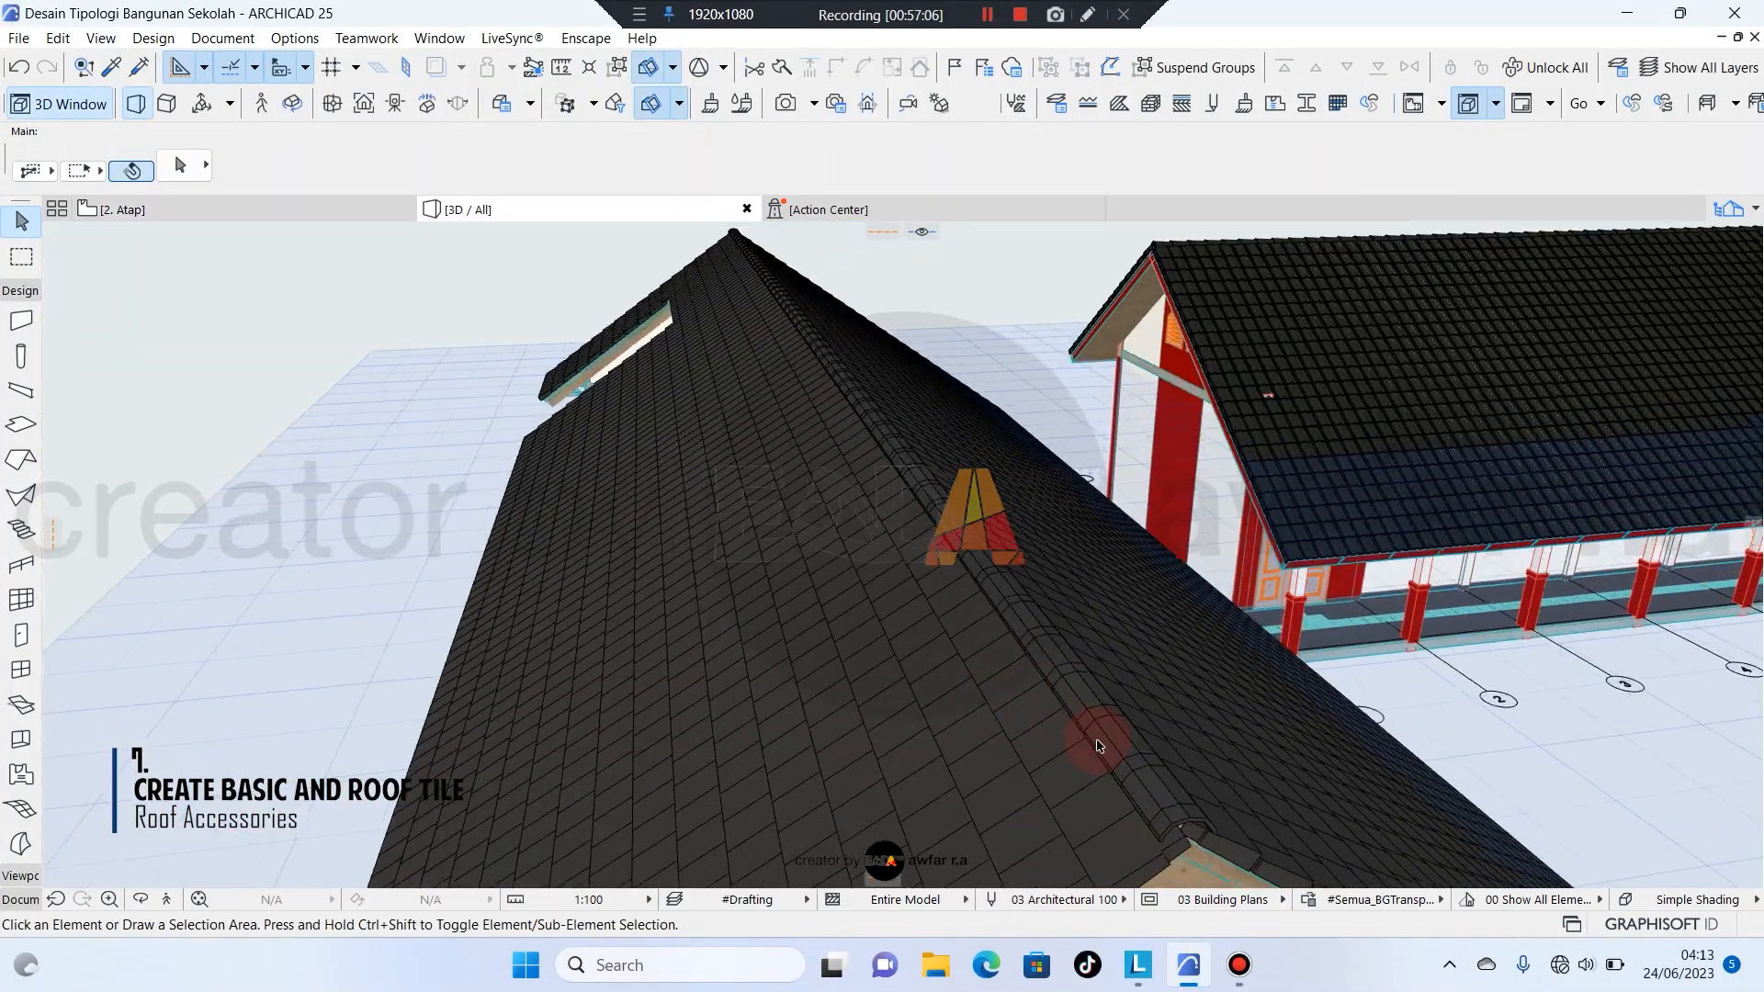
Inspect the ridge tiles and gable end of both tiled slopes in 3D, checking which tile object covers the ridge.
middle_click_drag(1103, 729, 1170, 617, "shift")
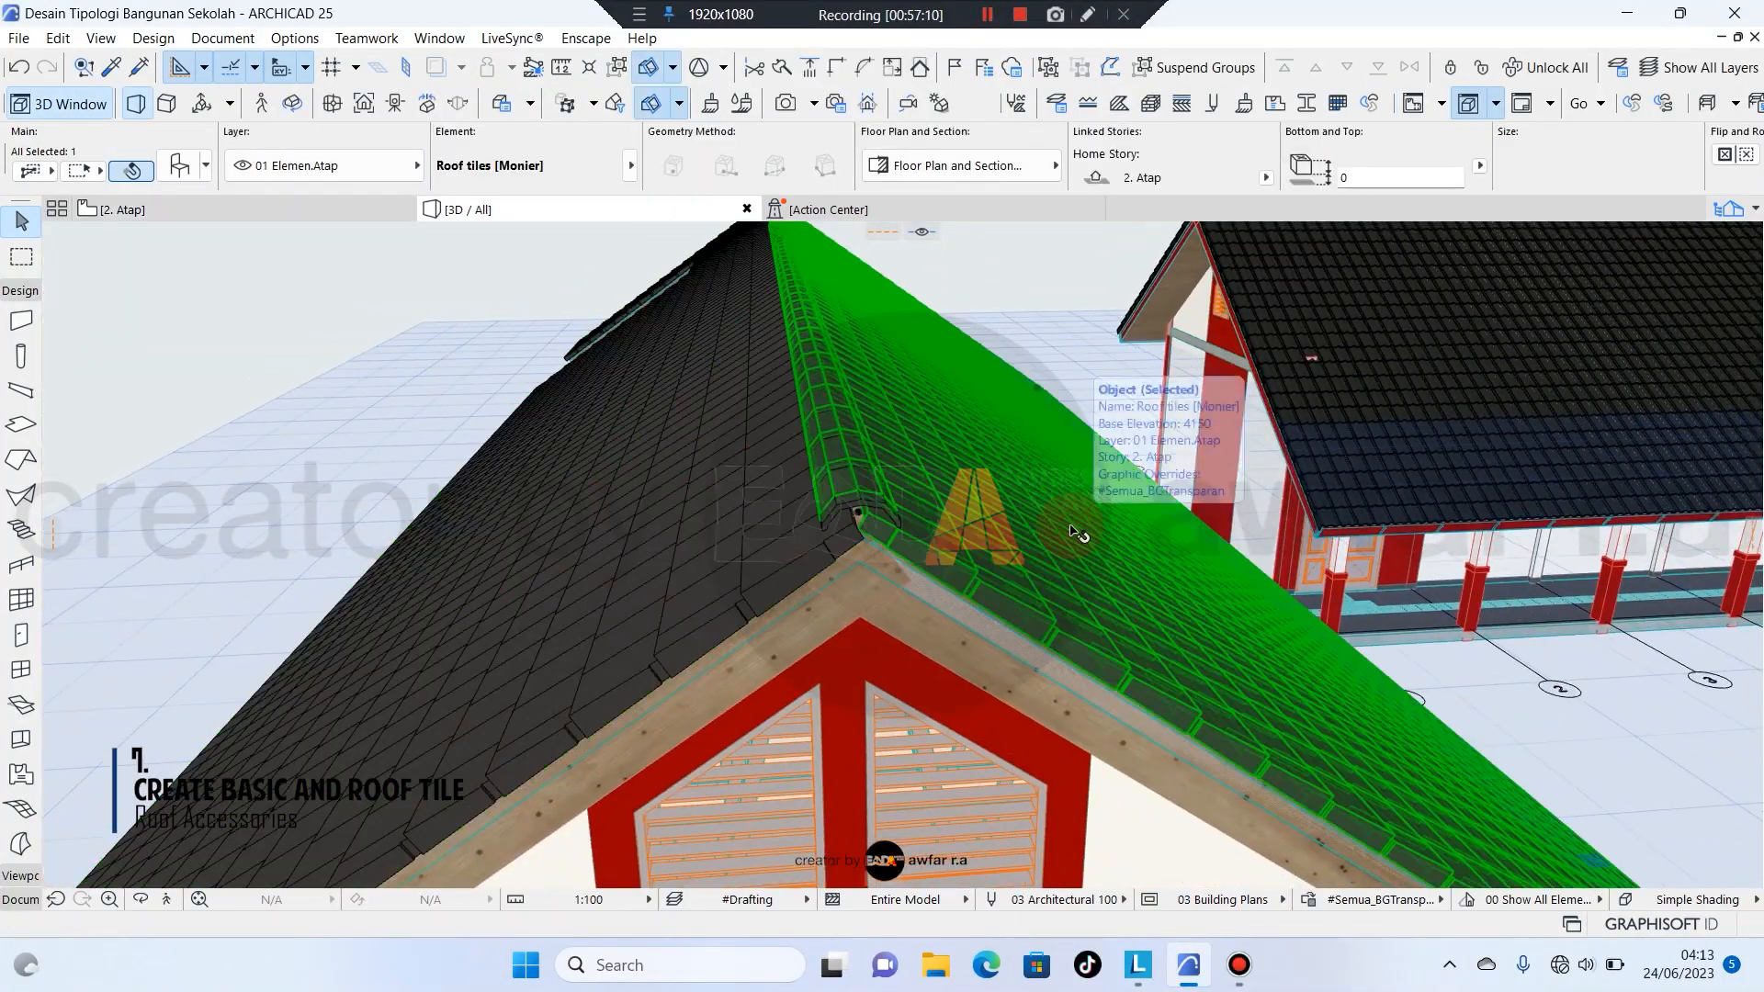
left_click(724, 528, "shift")
scroll(841, 525, "down", 4)
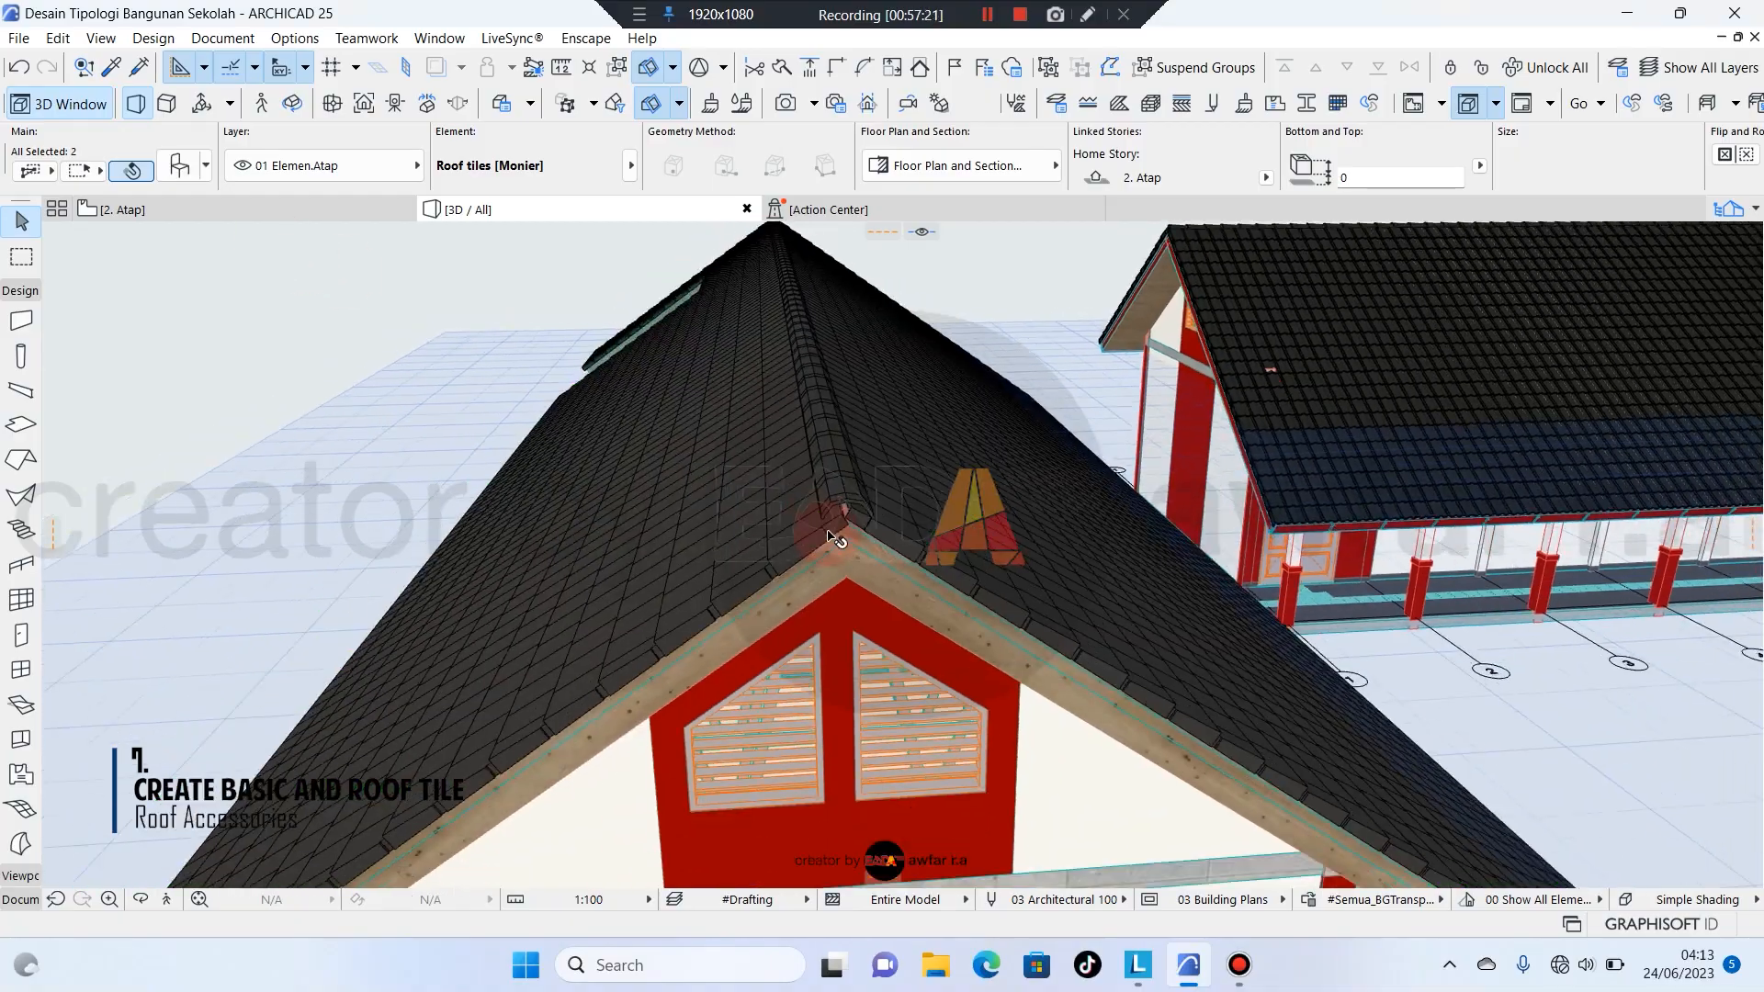
key("Escape")
Set up the Roof tool on the 2. Atap plan for the small A–D building: single plane, pivot height 40, pitch 35°.
middle_click_drag(853, 516, 1022, 526, "shift")
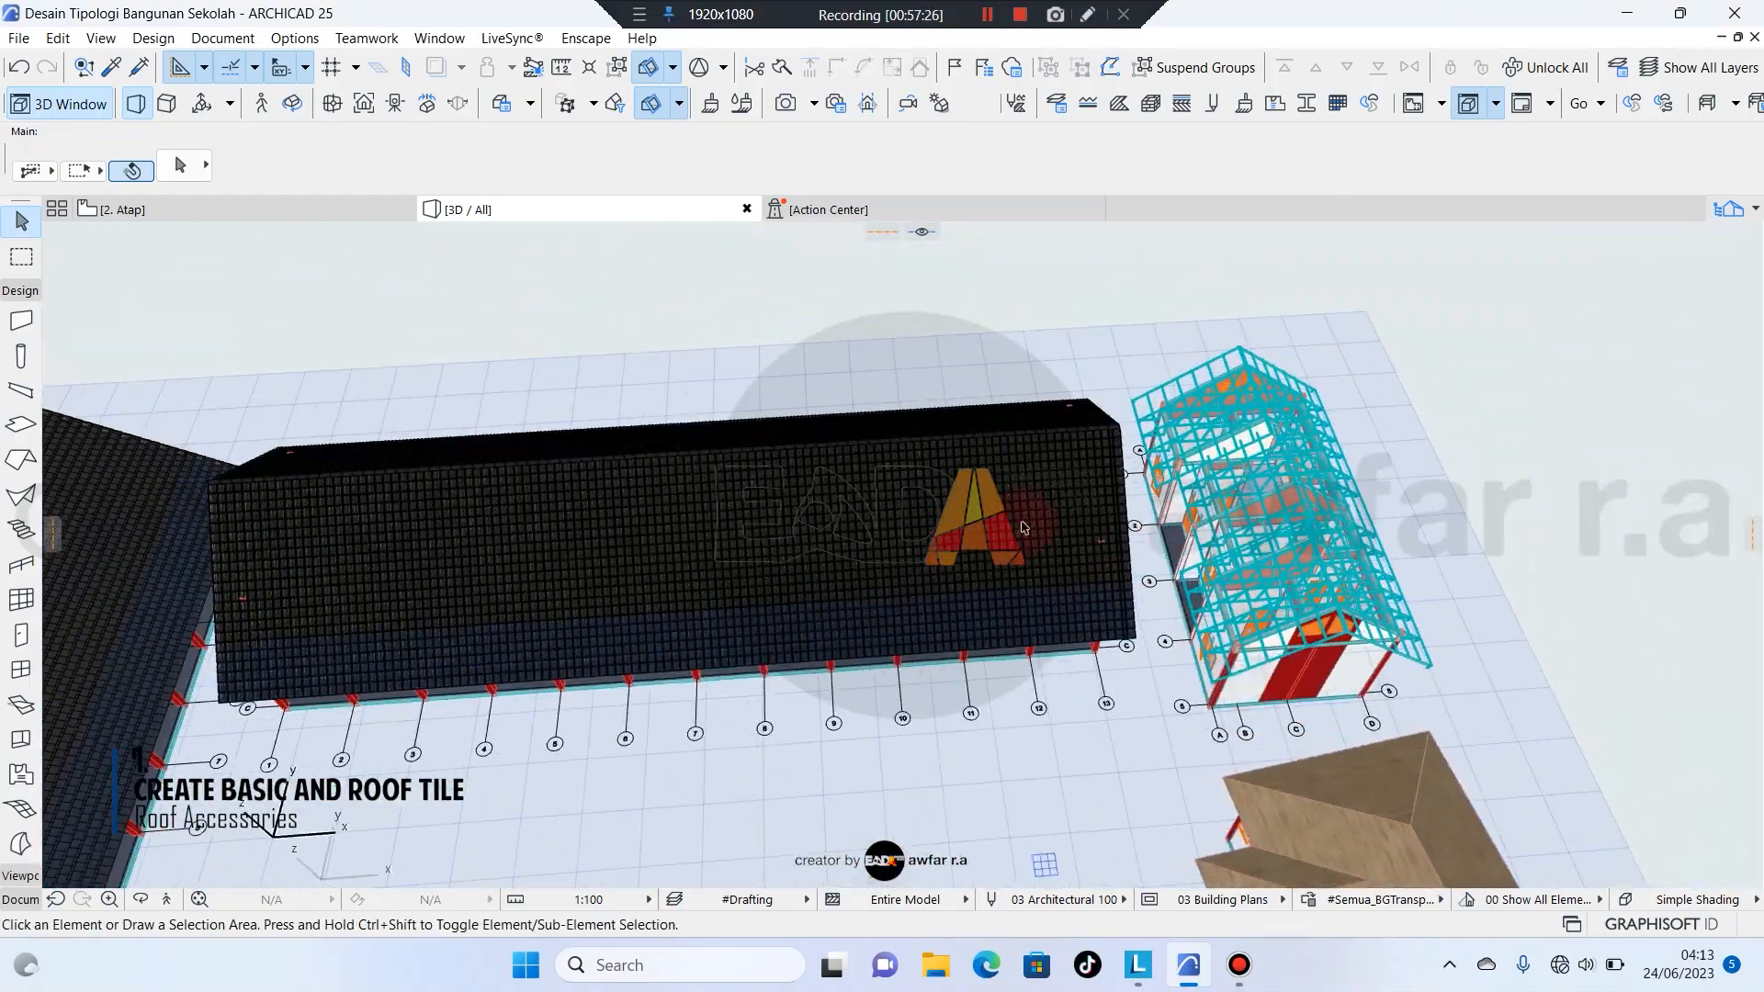
left_click(312, 207)
scroll(690, 433, "down", 3)
scroll(974, 551, "up", 4)
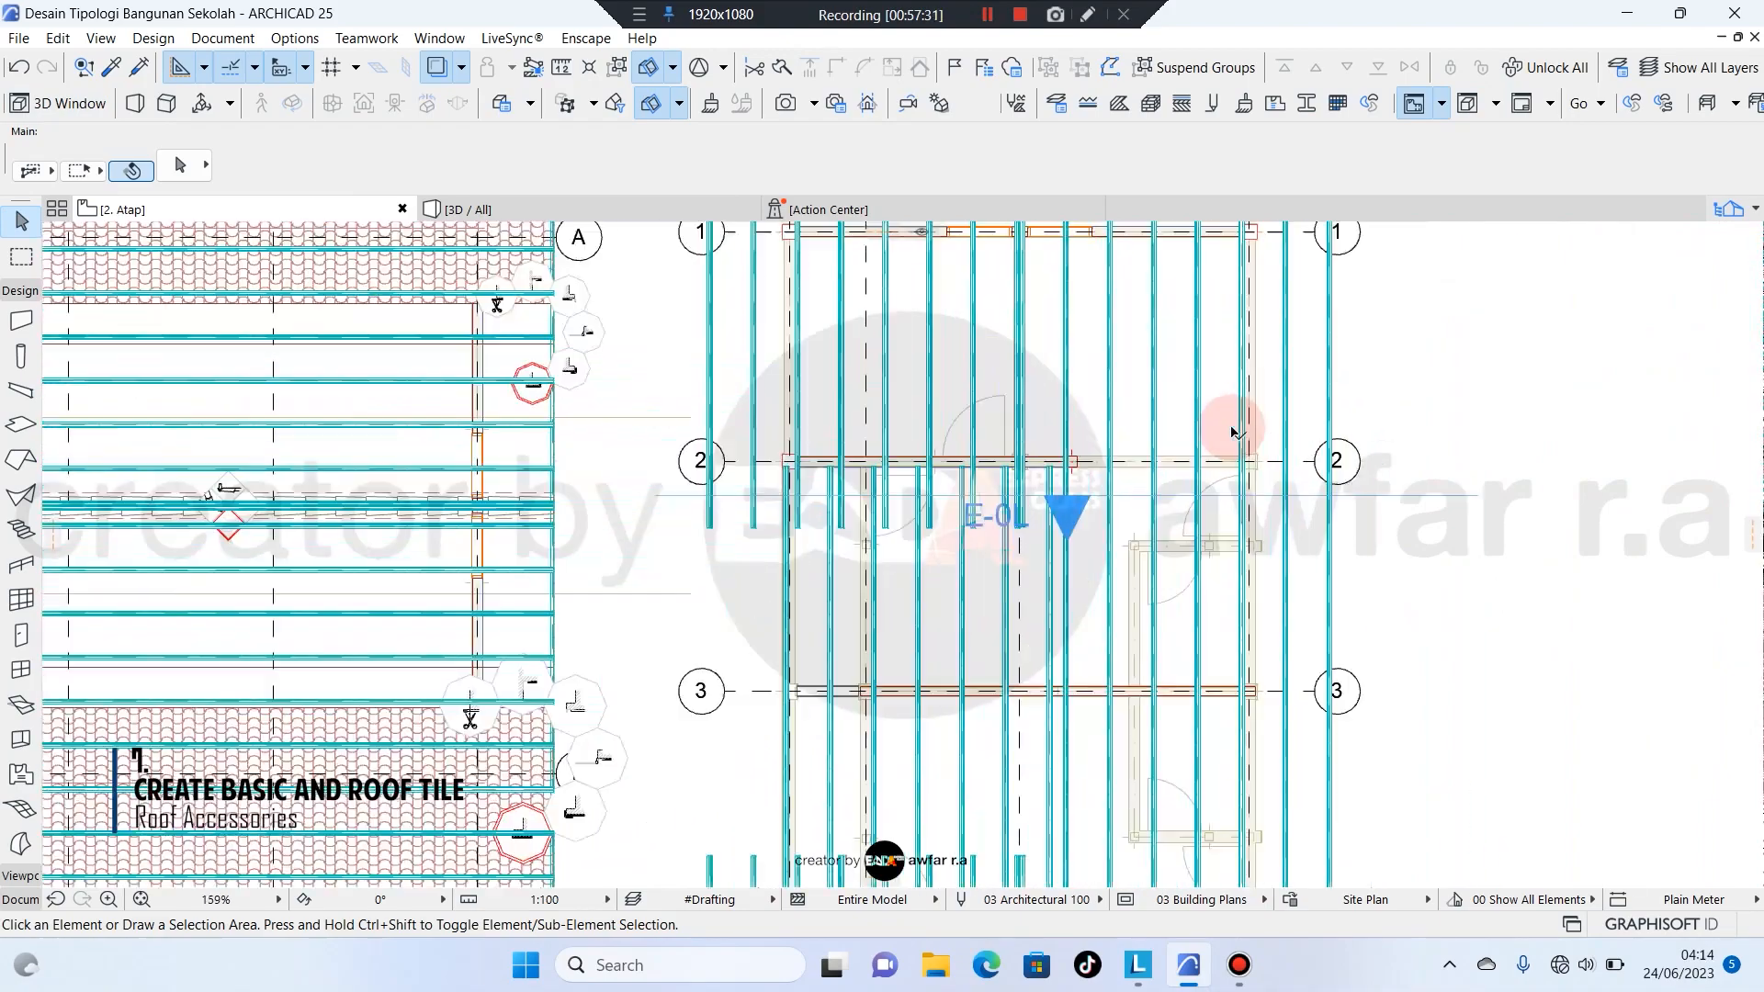
left_click(20, 459)
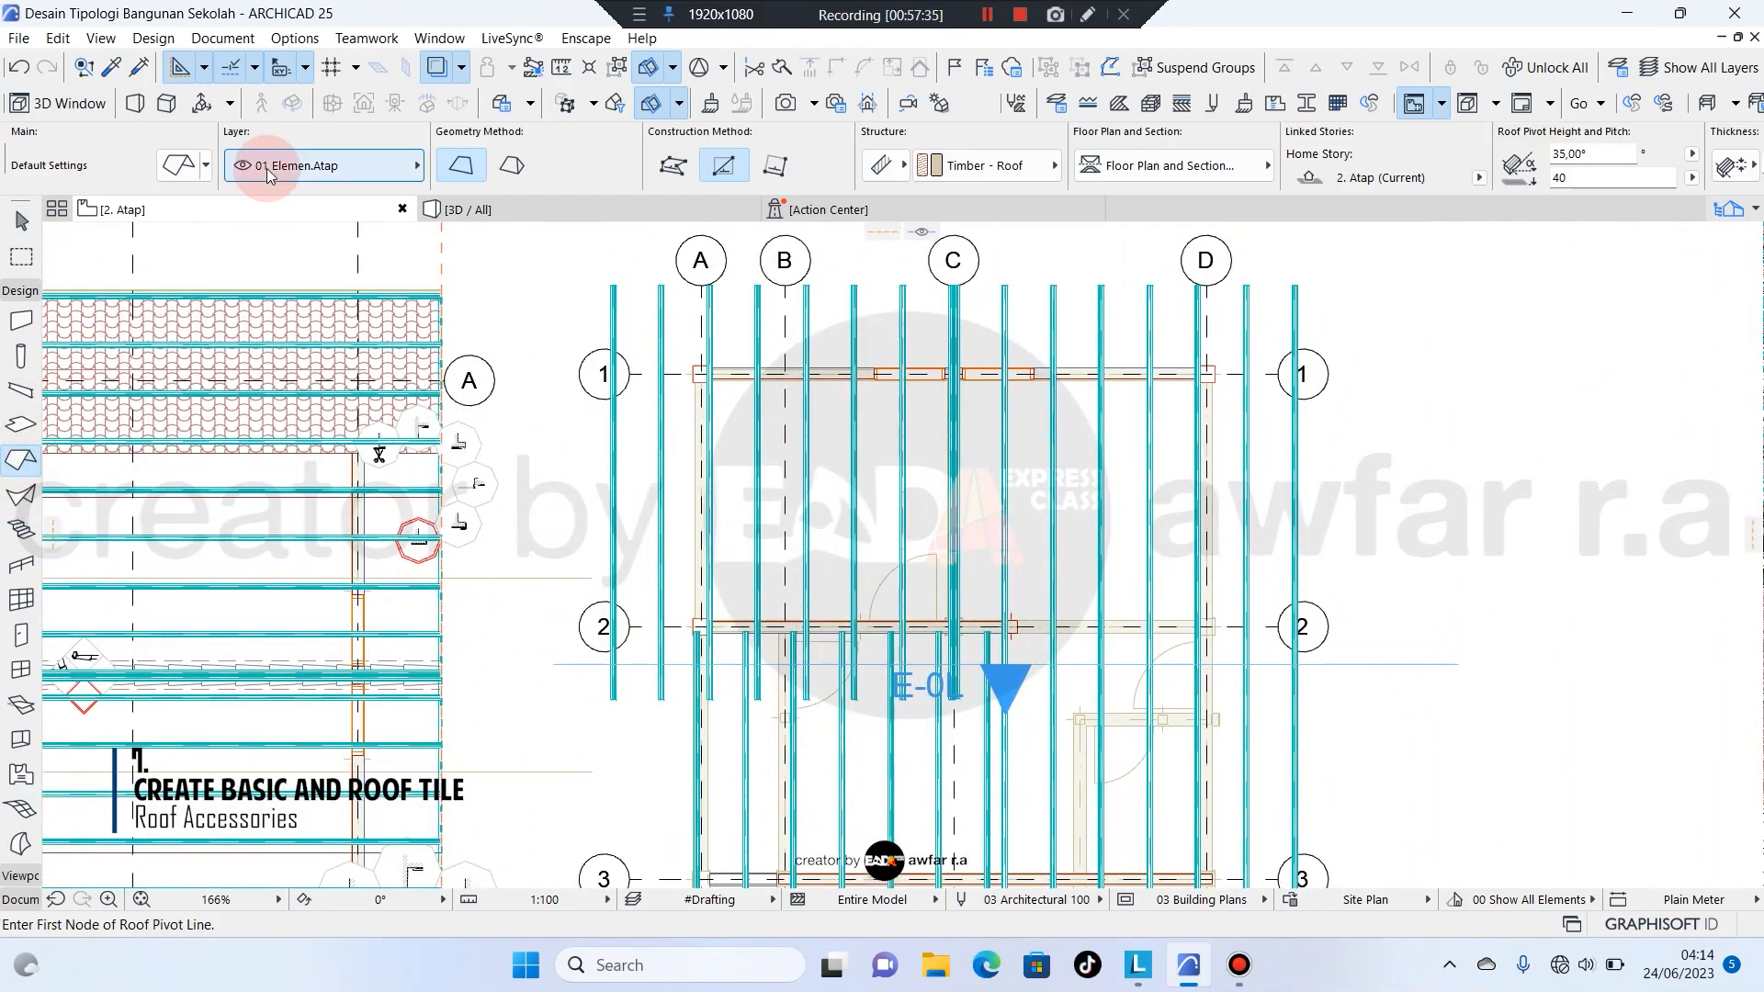
left_click(180, 168)
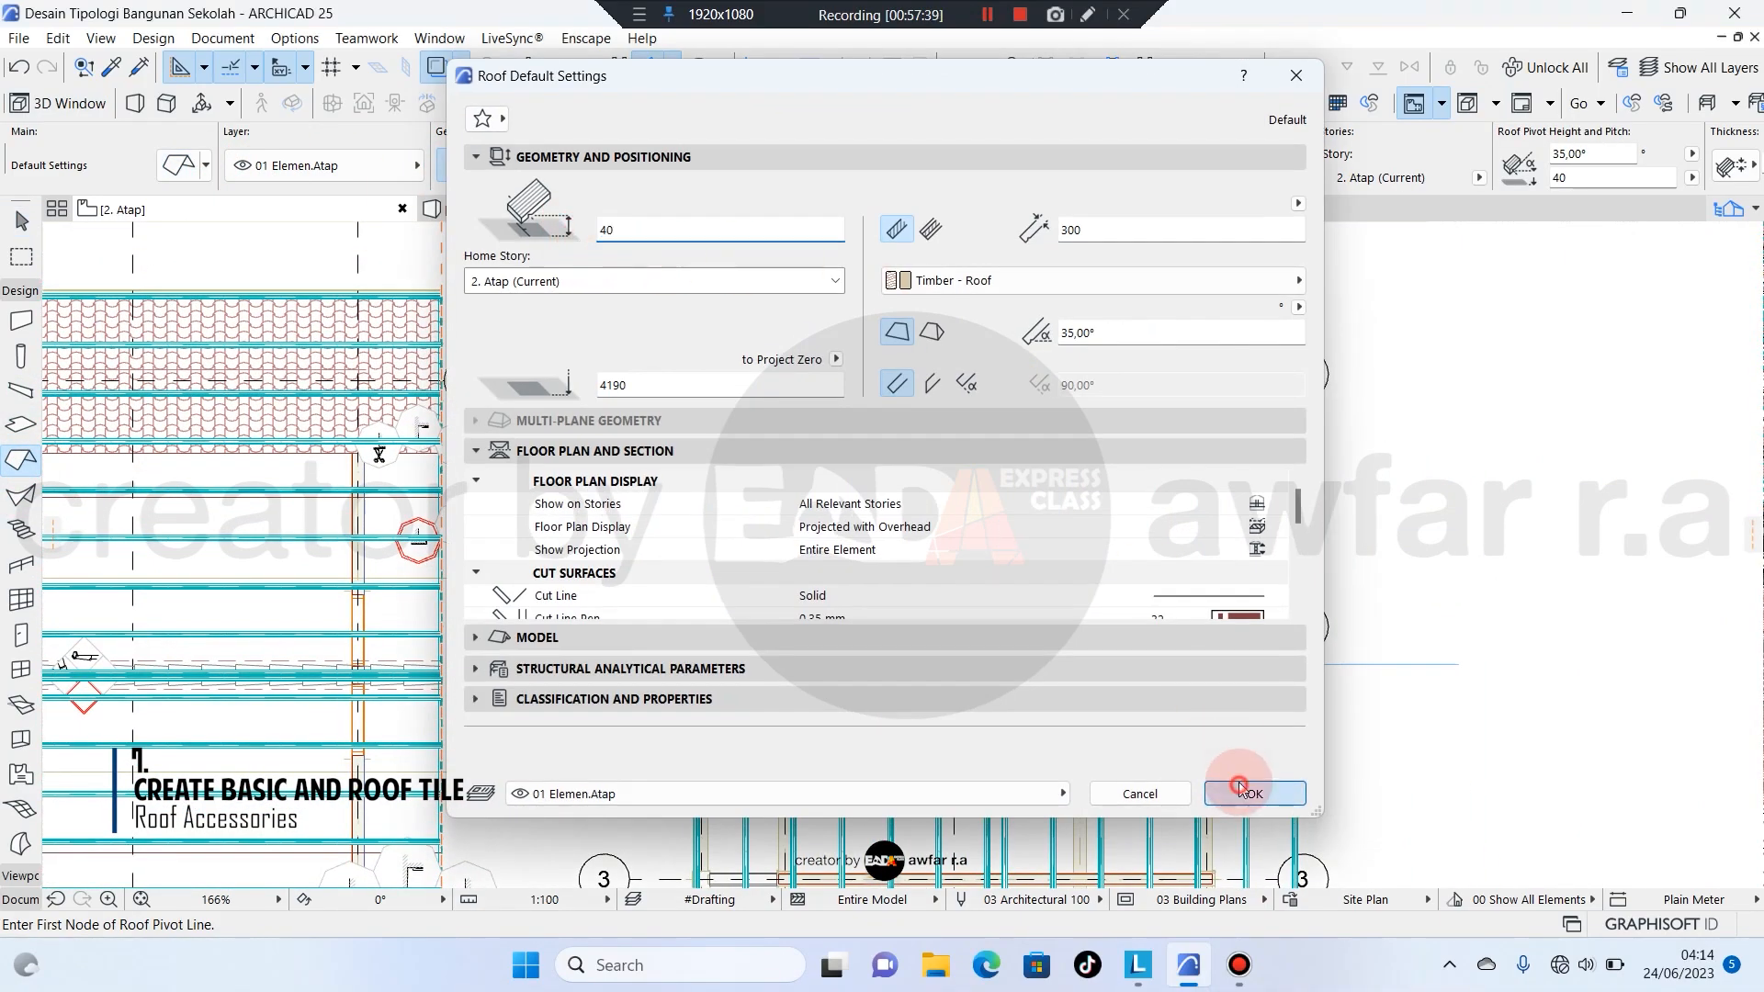
left_click(1240, 788)
Draw a rectangular roof plane from a pivot line along the outer face of grid D, grids 1 to 5, across to grid A.
scroll(1180, 386, "up", 10)
left_click(1173, 395)
scroll(1032, 331, "down", 1)
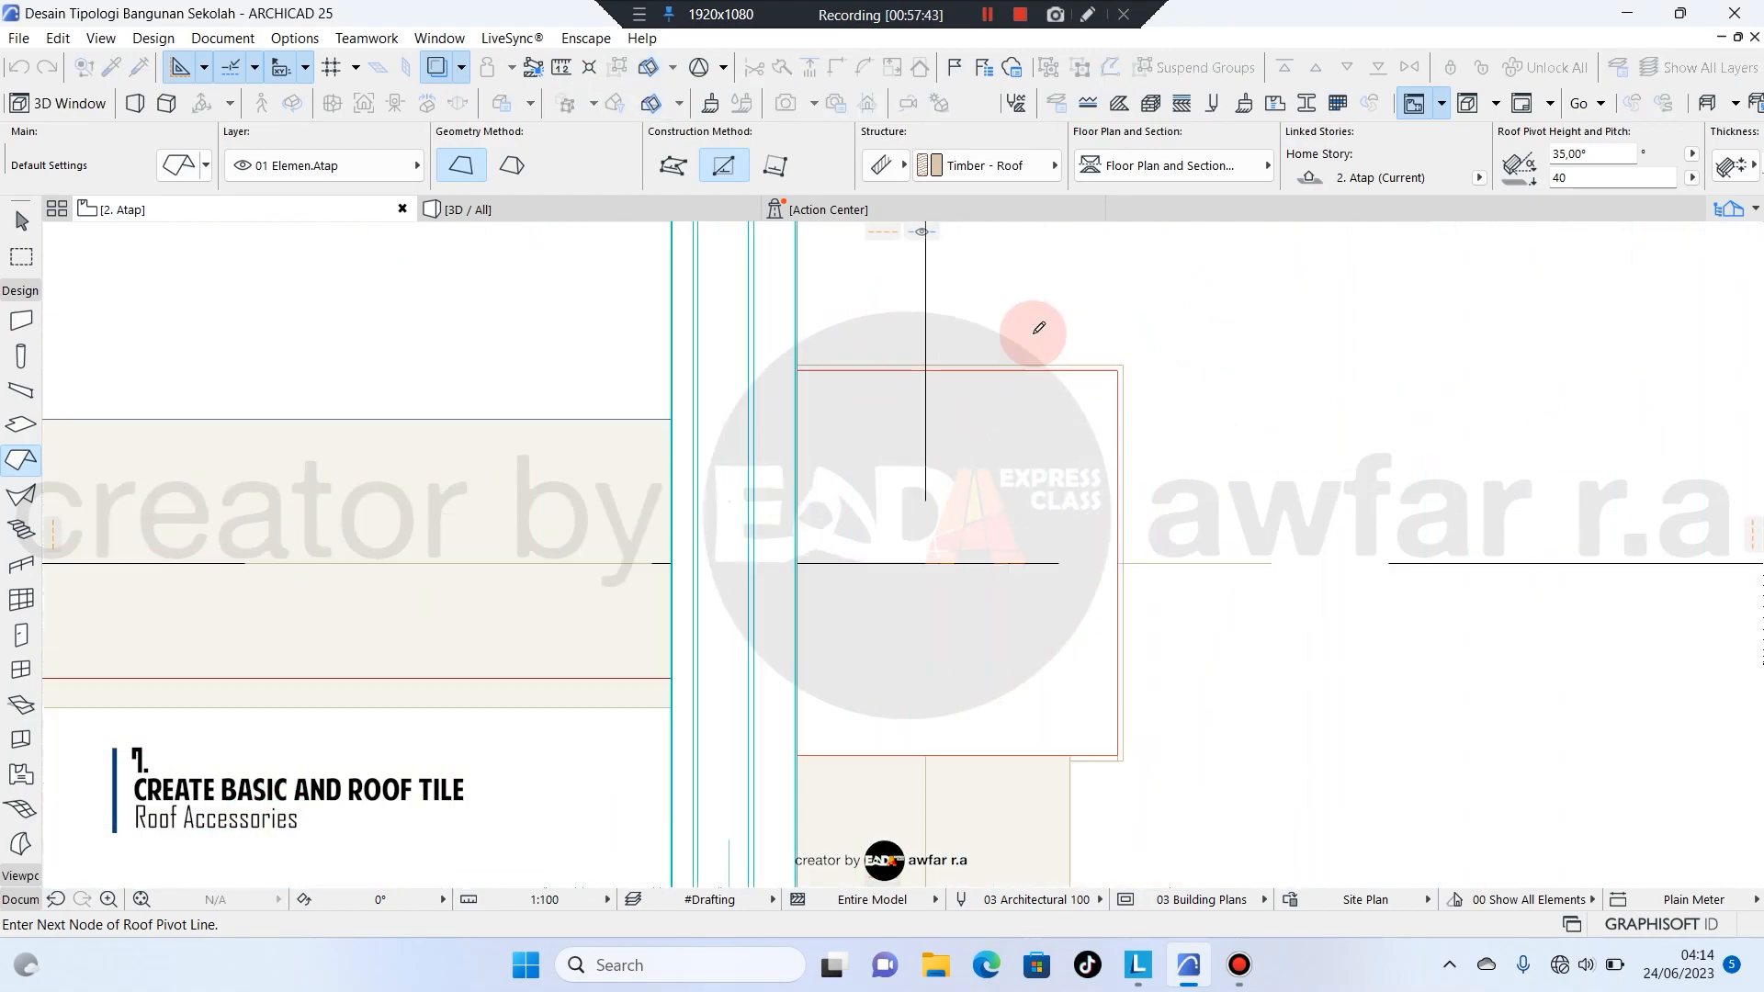
scroll(1038, 328, "down", 6)
scroll(1149, 606, "up", 6)
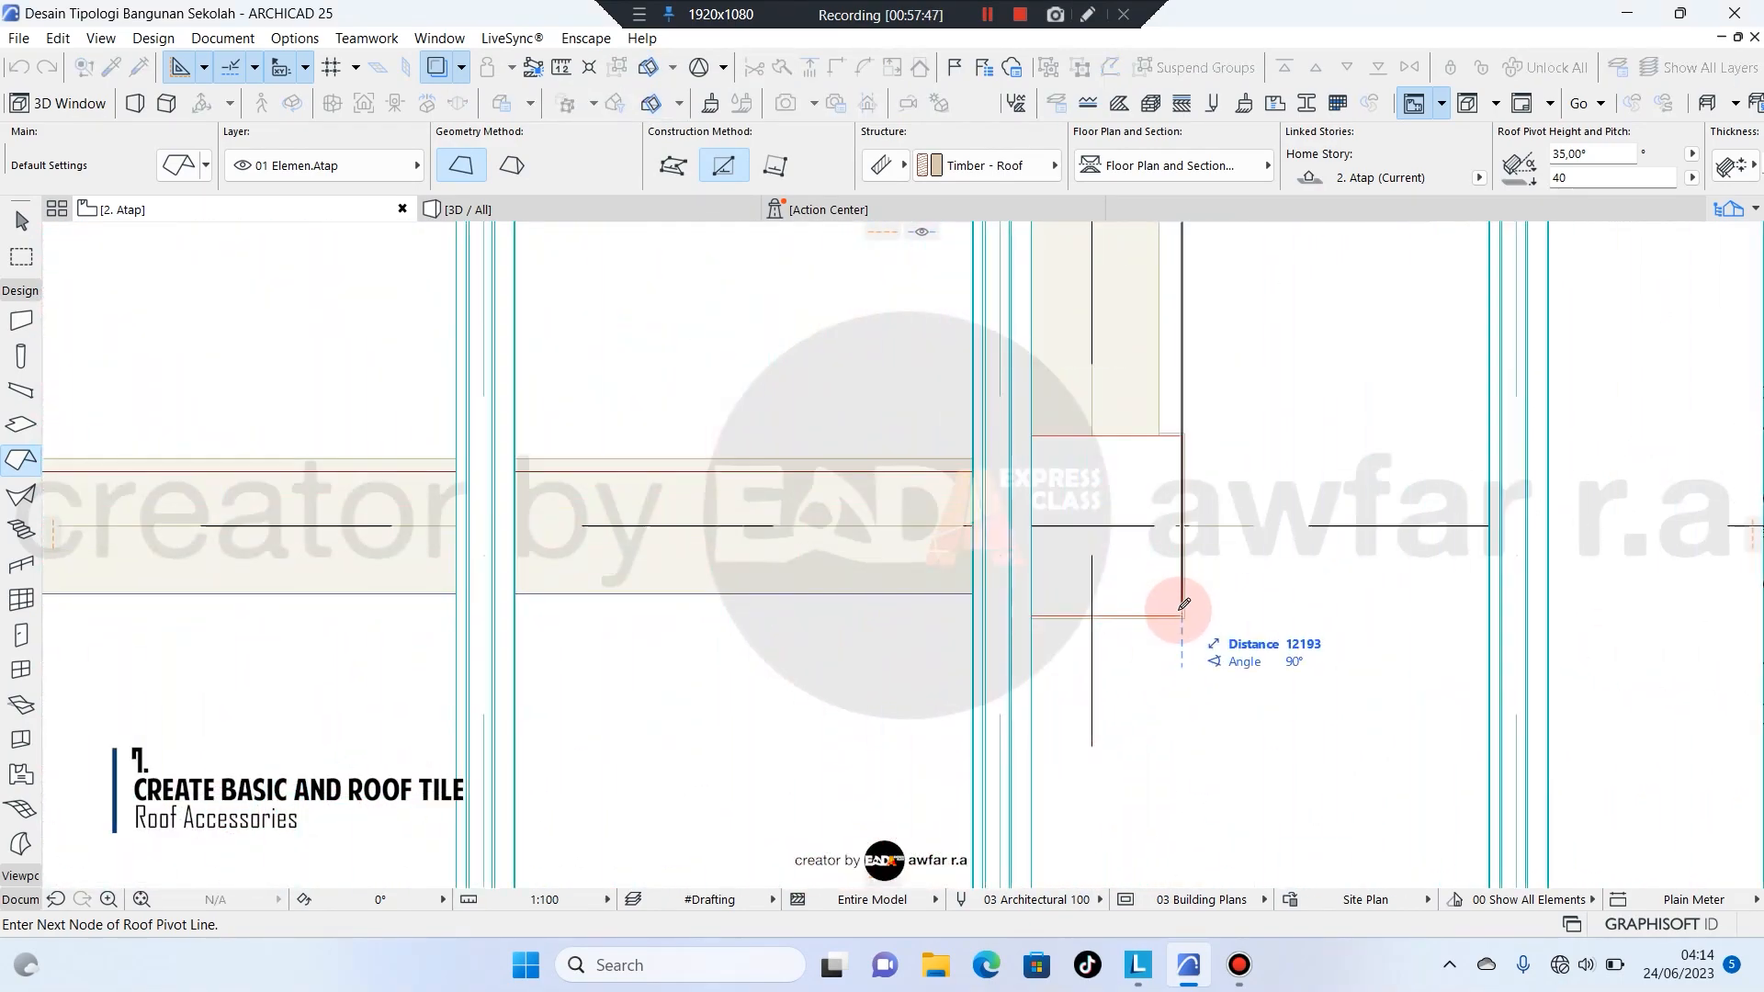
scroll(1180, 615, "down", 6)
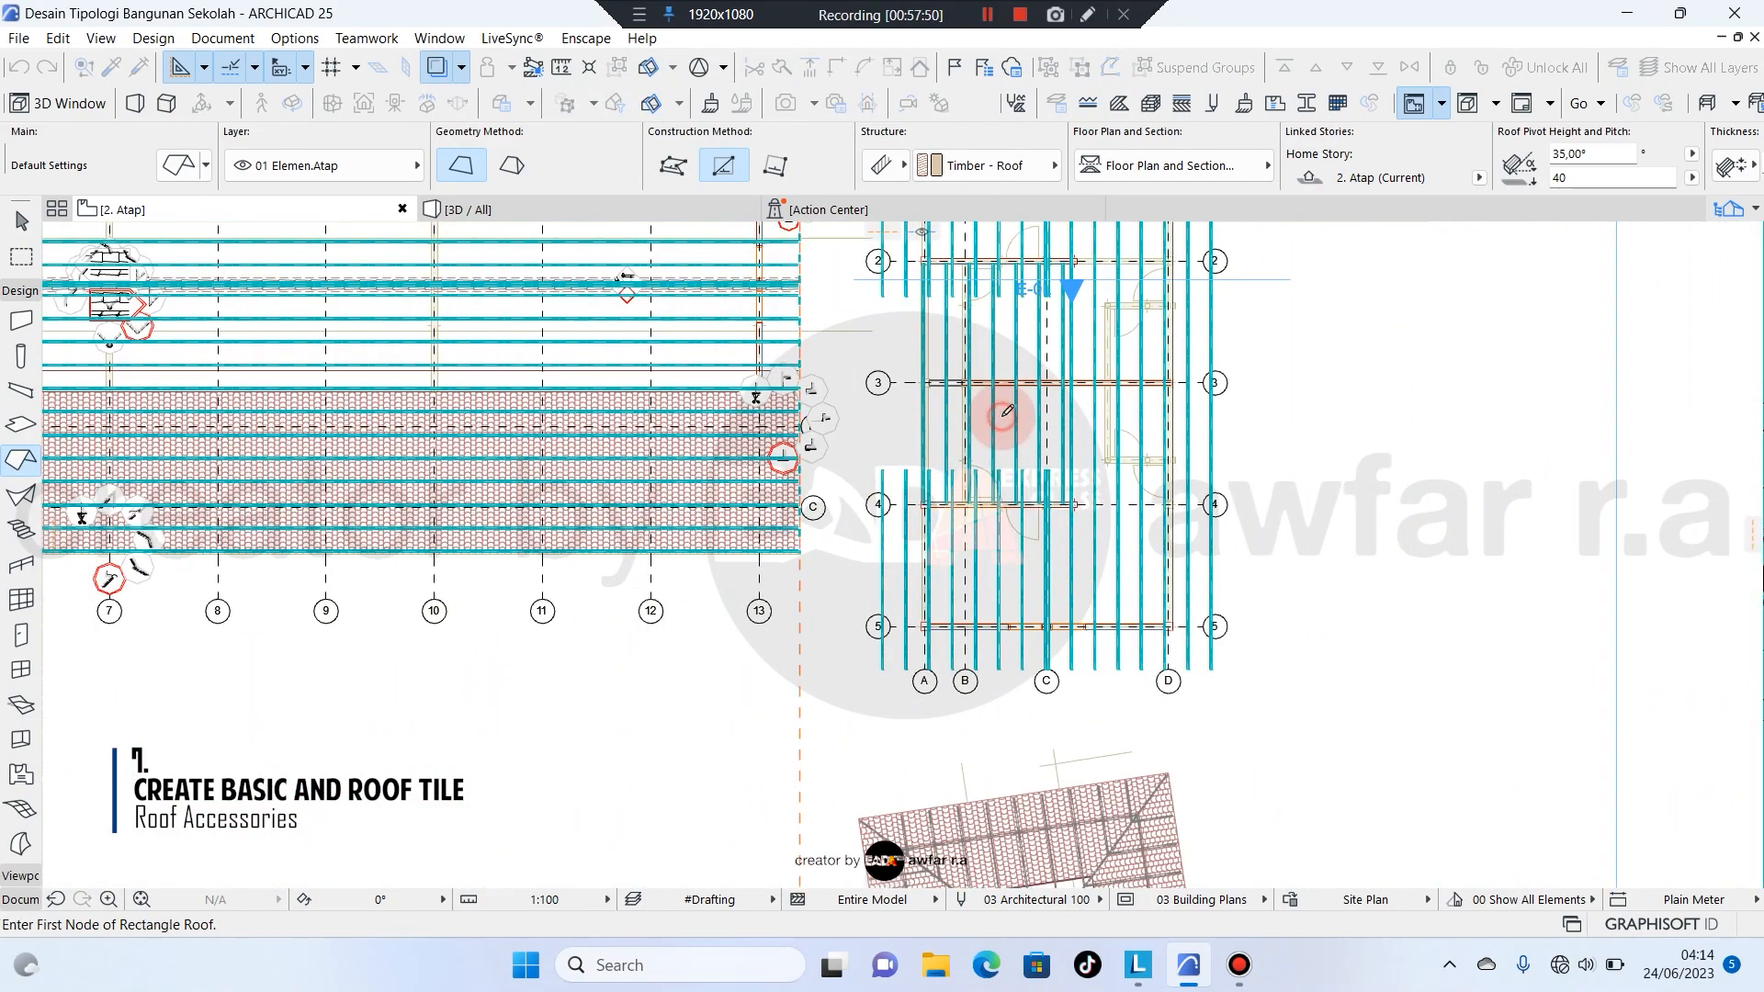
scroll(1162, 629, "up", 8)
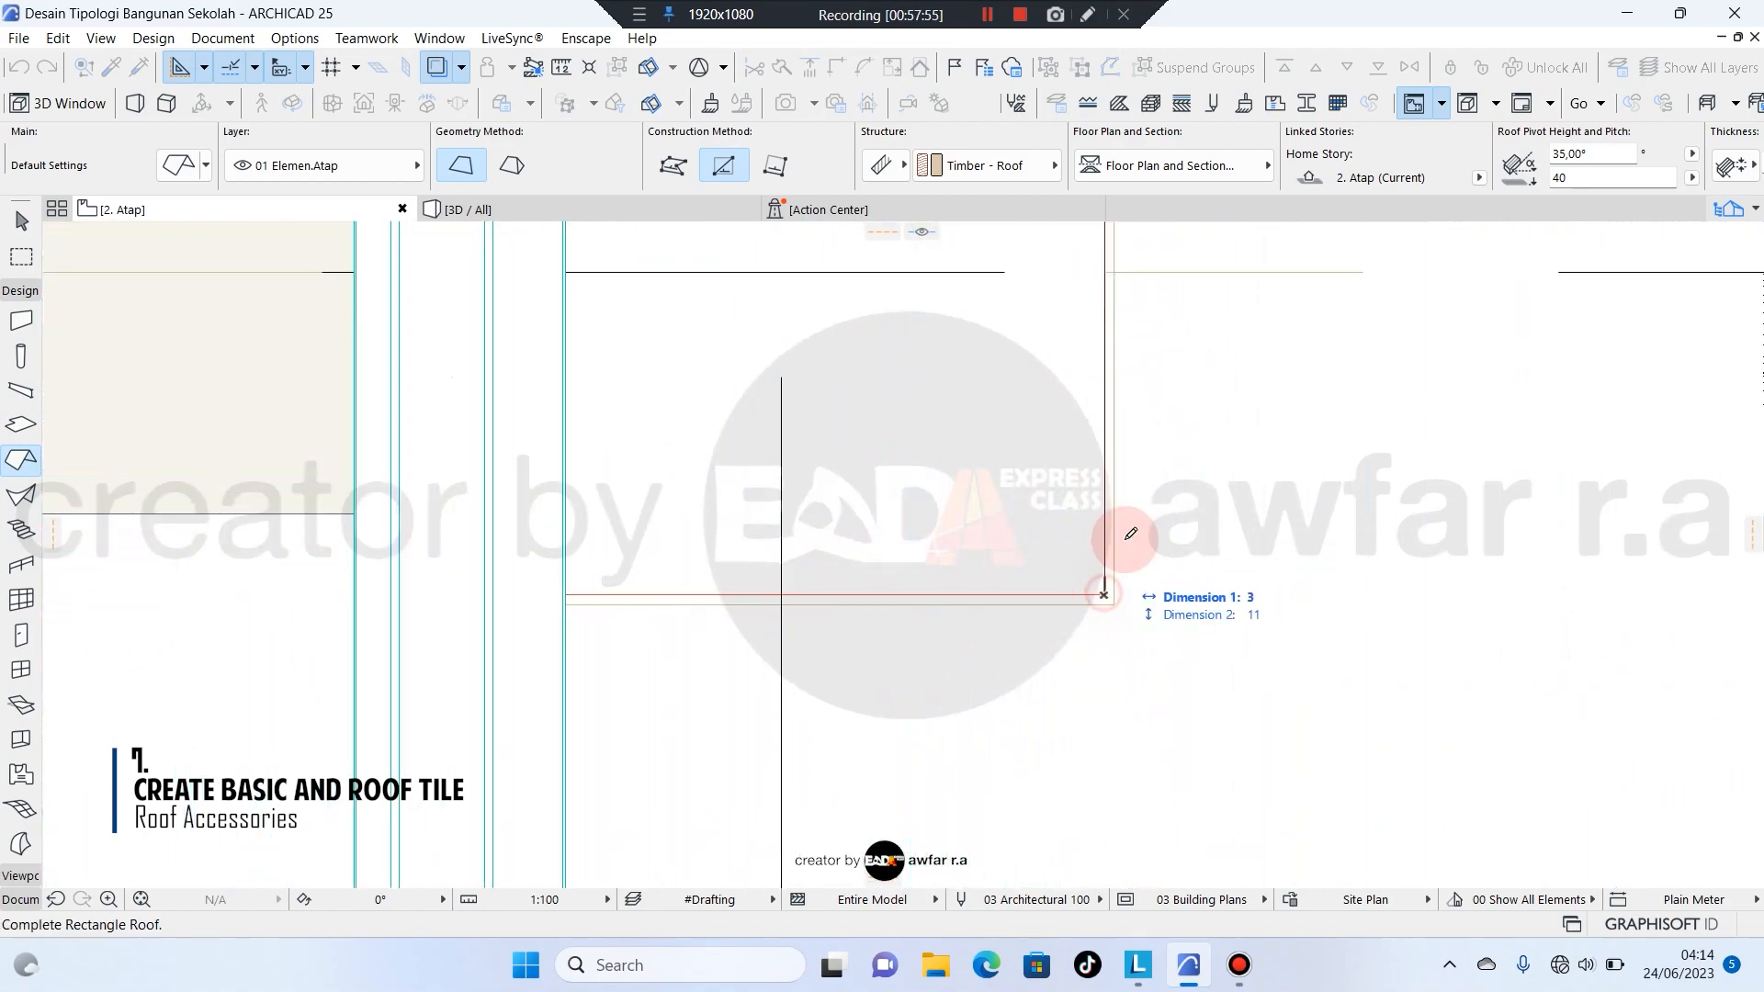
scroll(1125, 539, "down", 8)
scroll(845, 279, "up", 6)
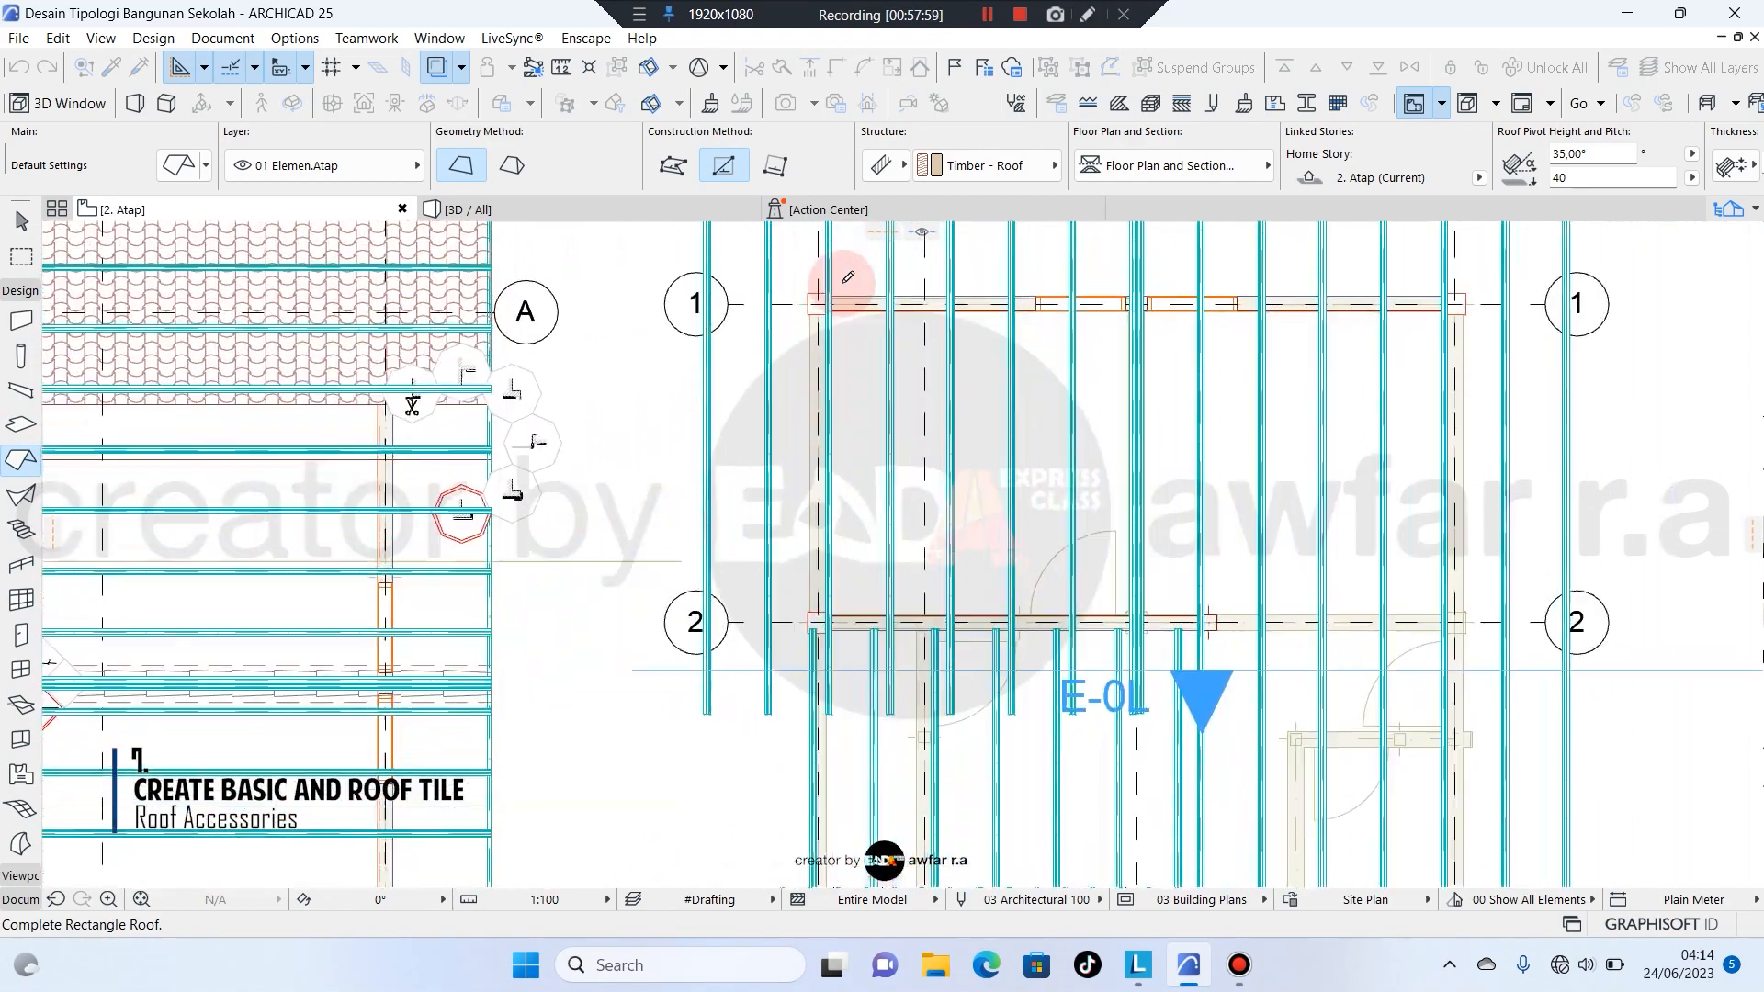
scroll(843, 280, "up", 6)
key("Escape")
scroll(650, 311, "up", 2)
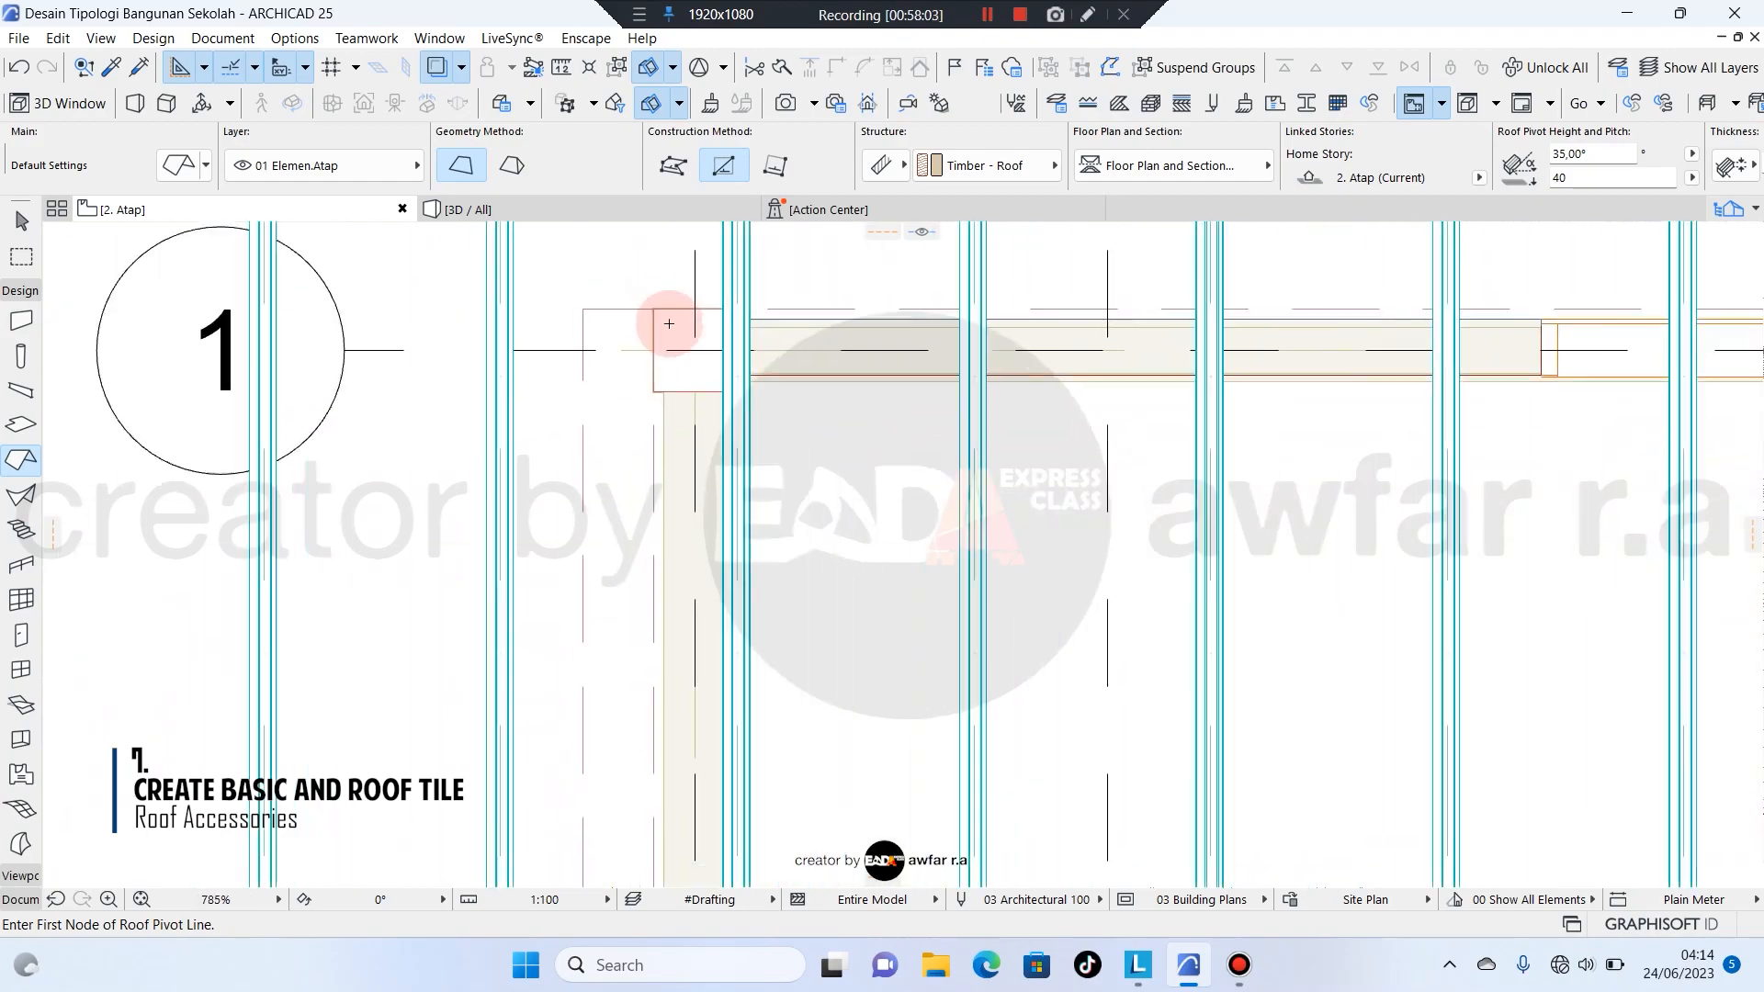
Offset the new roof plane's grid A edge inward to the ridge line at grid C.
scroll(669, 323, "down", 8)
scroll(908, 362, "up", 2)
key("Escape")
left_click(910, 370)
scroll(506, 315, "up", 2)
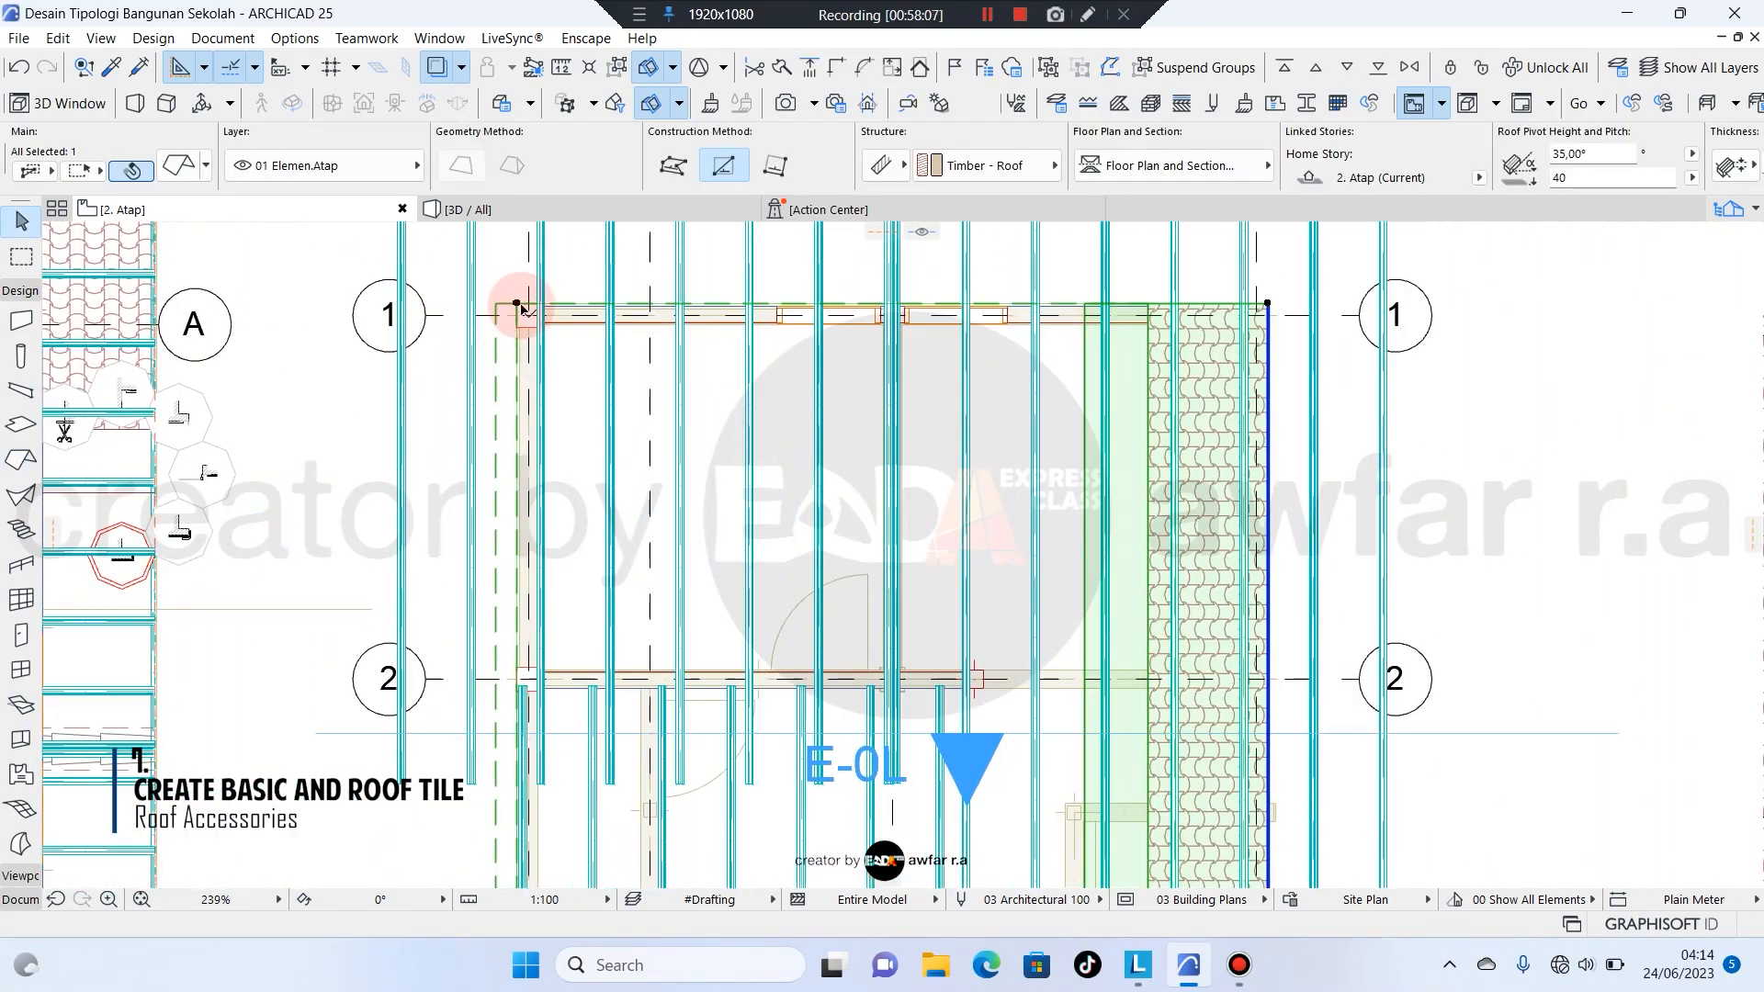
left_click(542, 300)
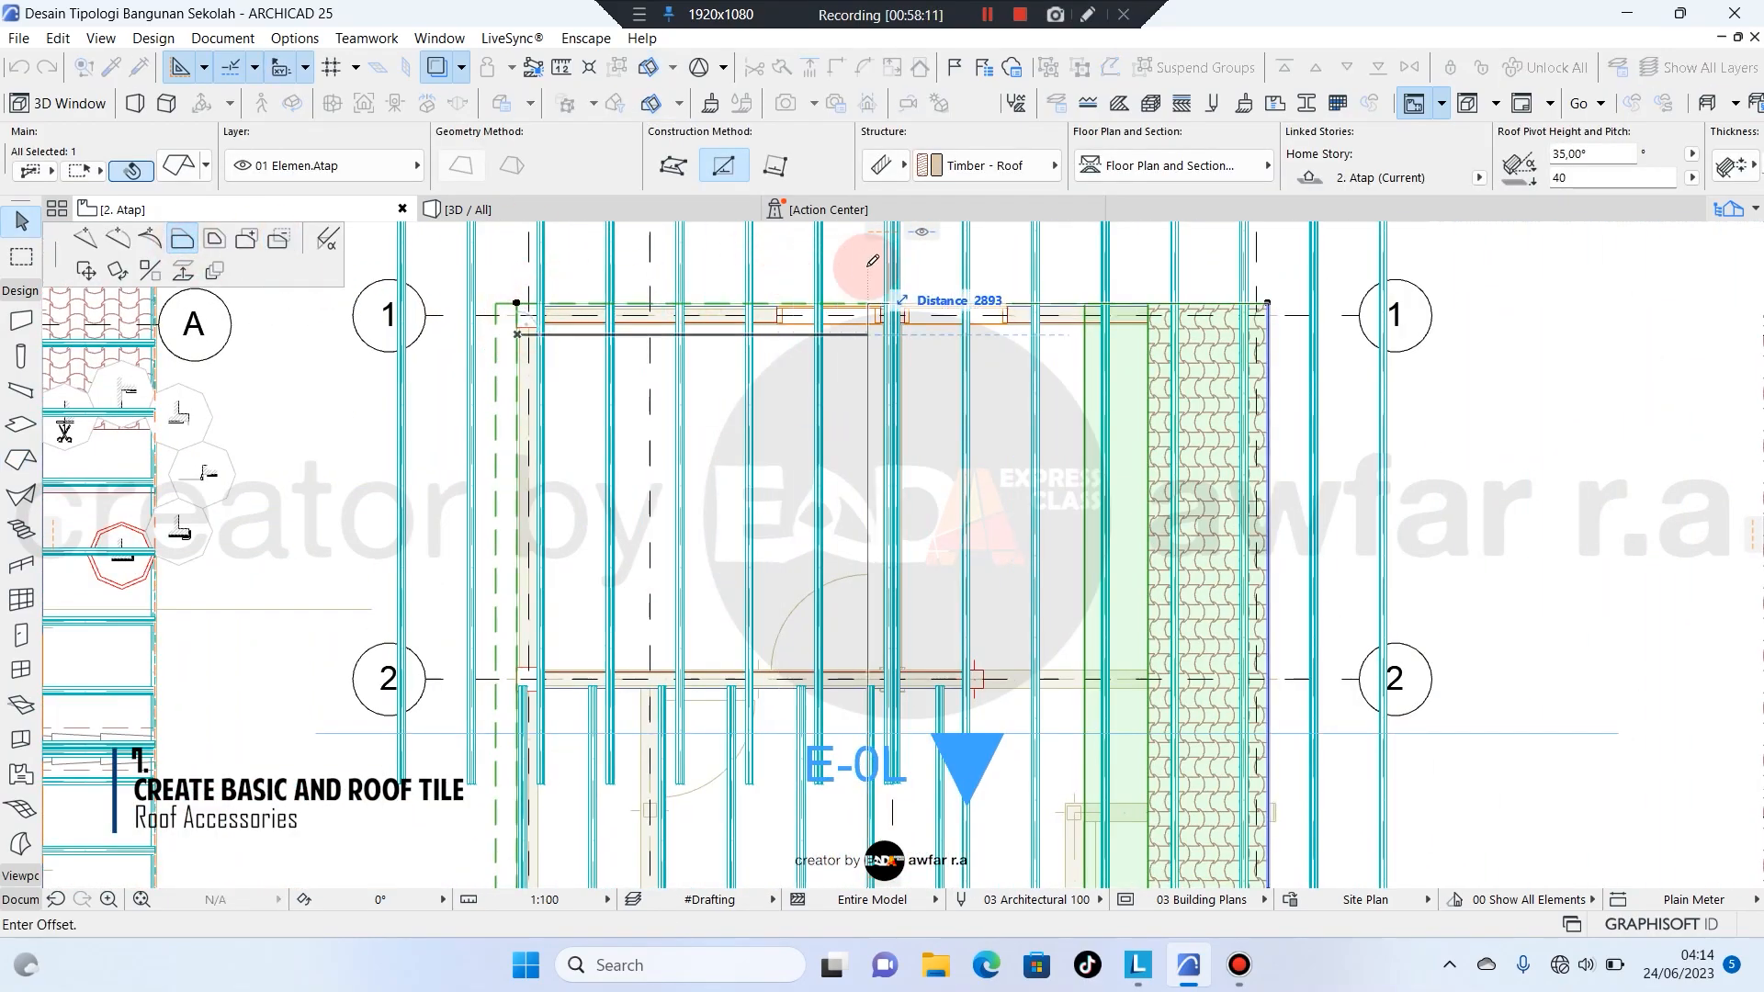
middle_click_drag(869, 267, 860, 515)
scroll(878, 446, "up", 10)
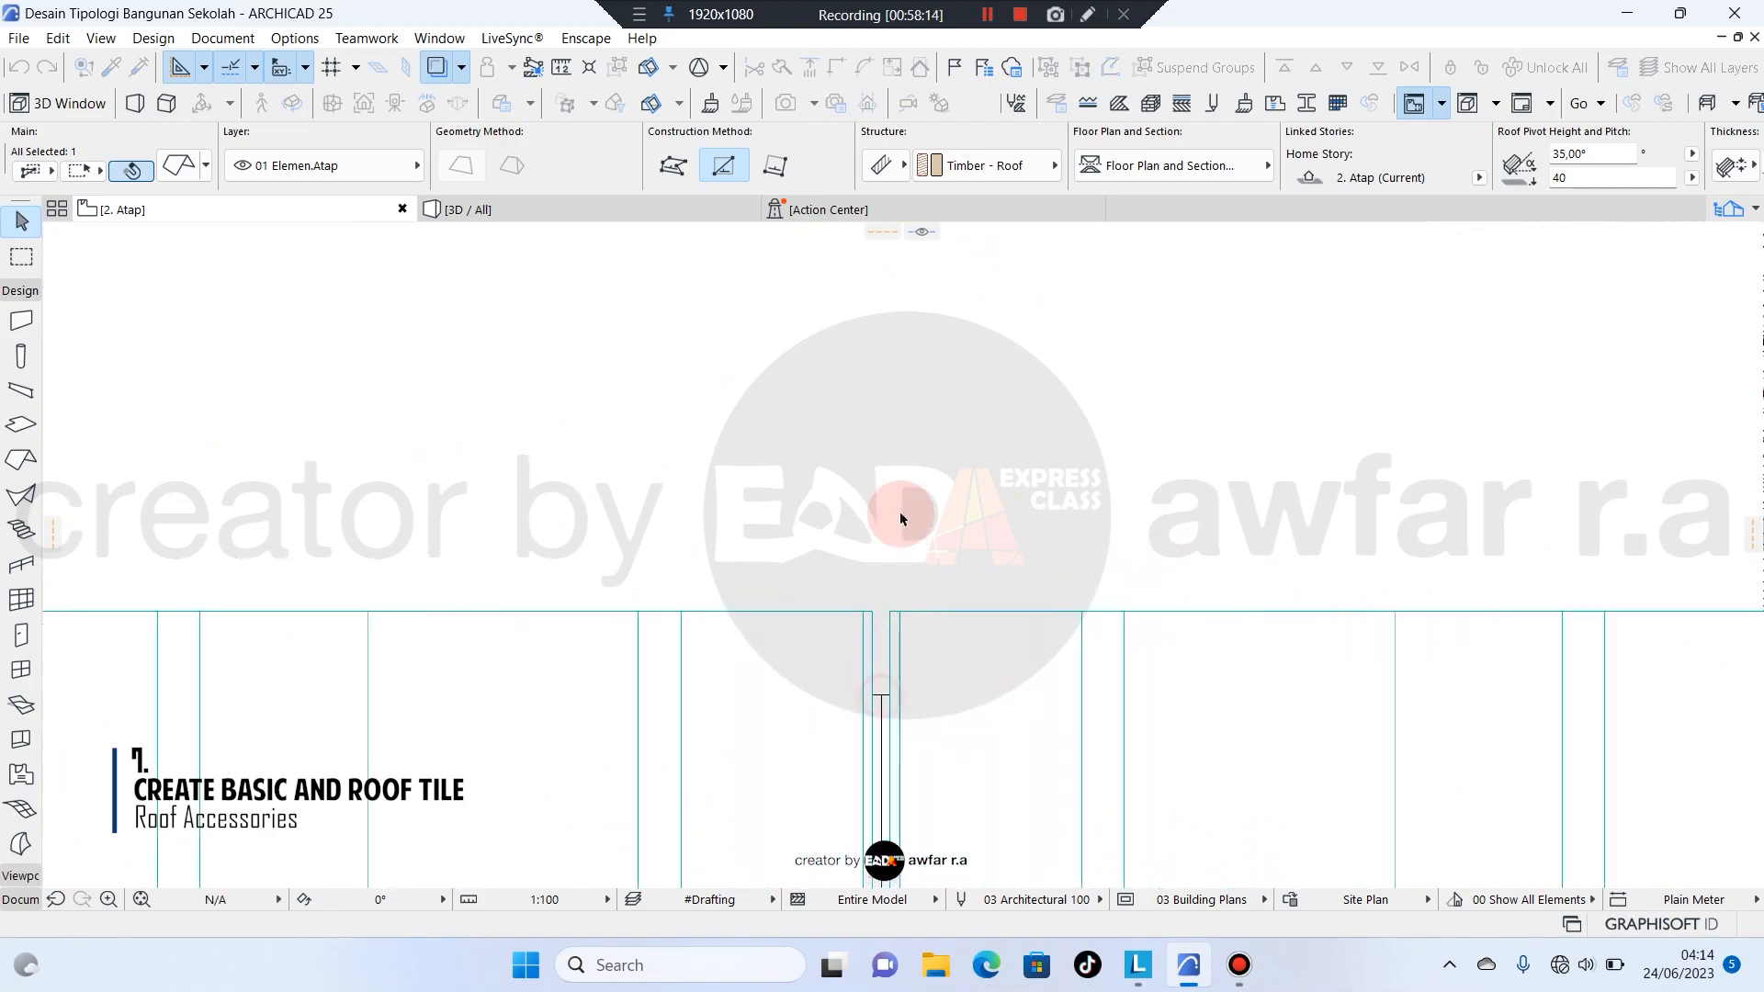
scroll(919, 478, "down", 8)
scroll(1071, 543, "up", 3)
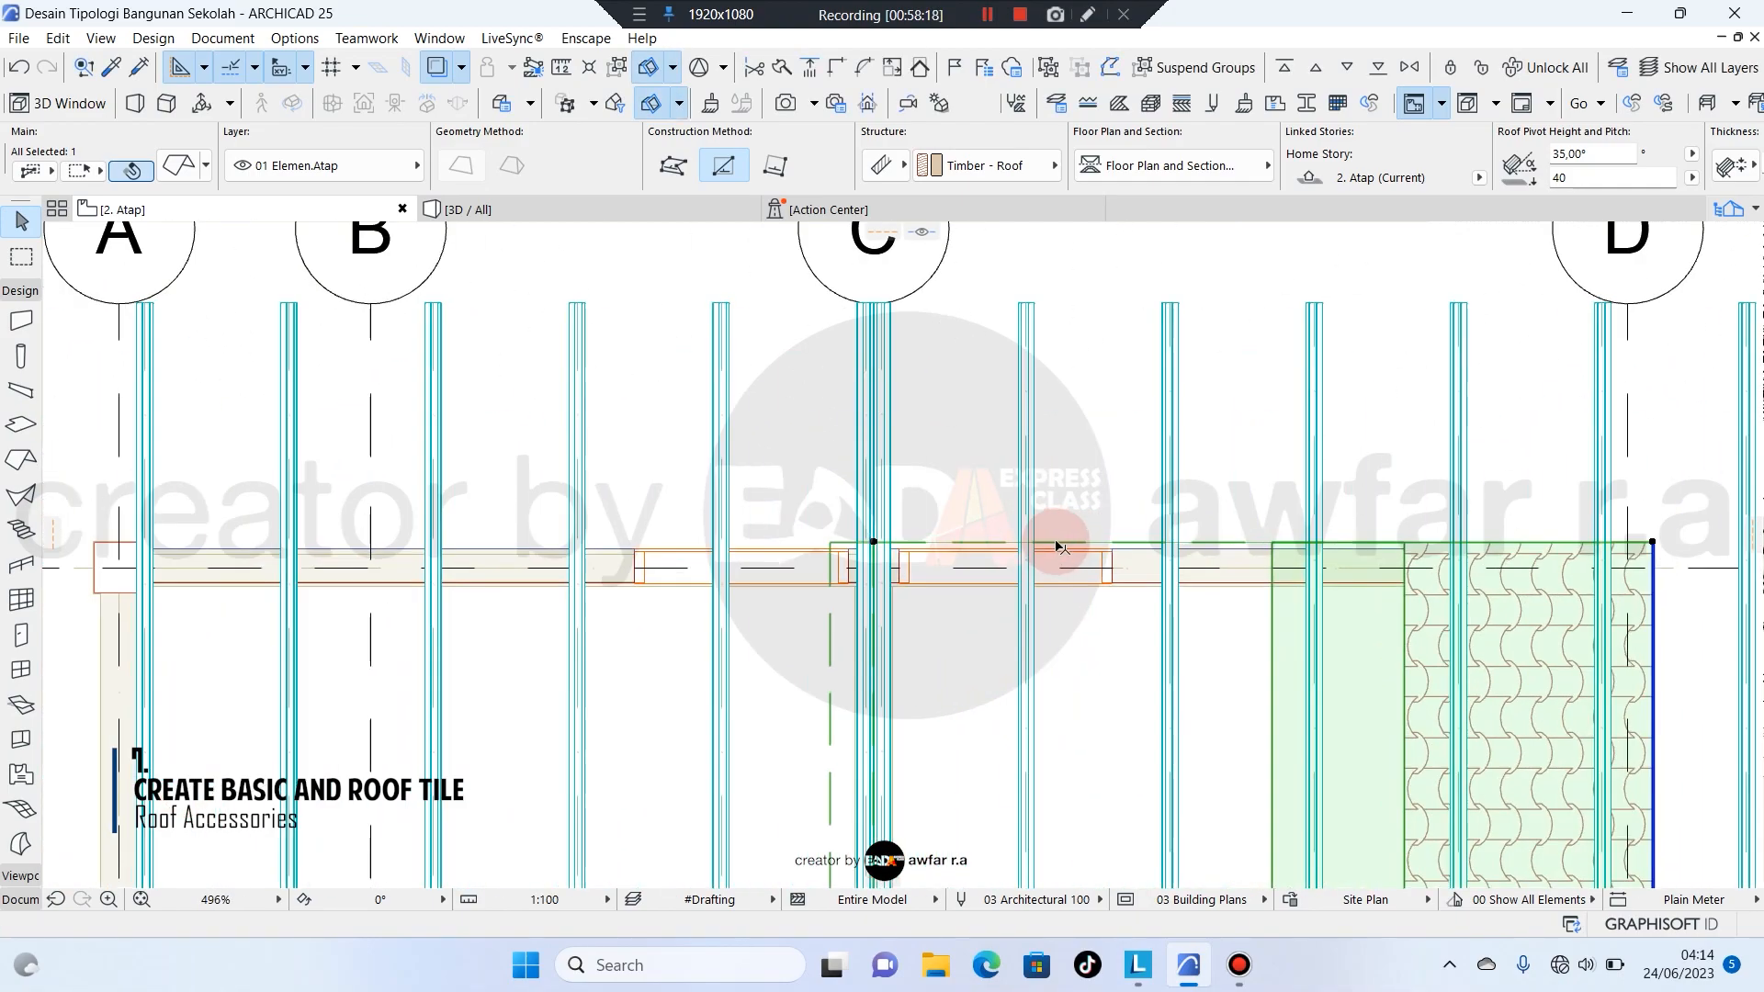
Extend the roof plane's grid 1 and grid 5 edges outward to the framing ends, and check it in 3D.
left_click(1045, 297)
scroll(1020, 689, "down", 8)
scroll(1016, 748, "up", 8)
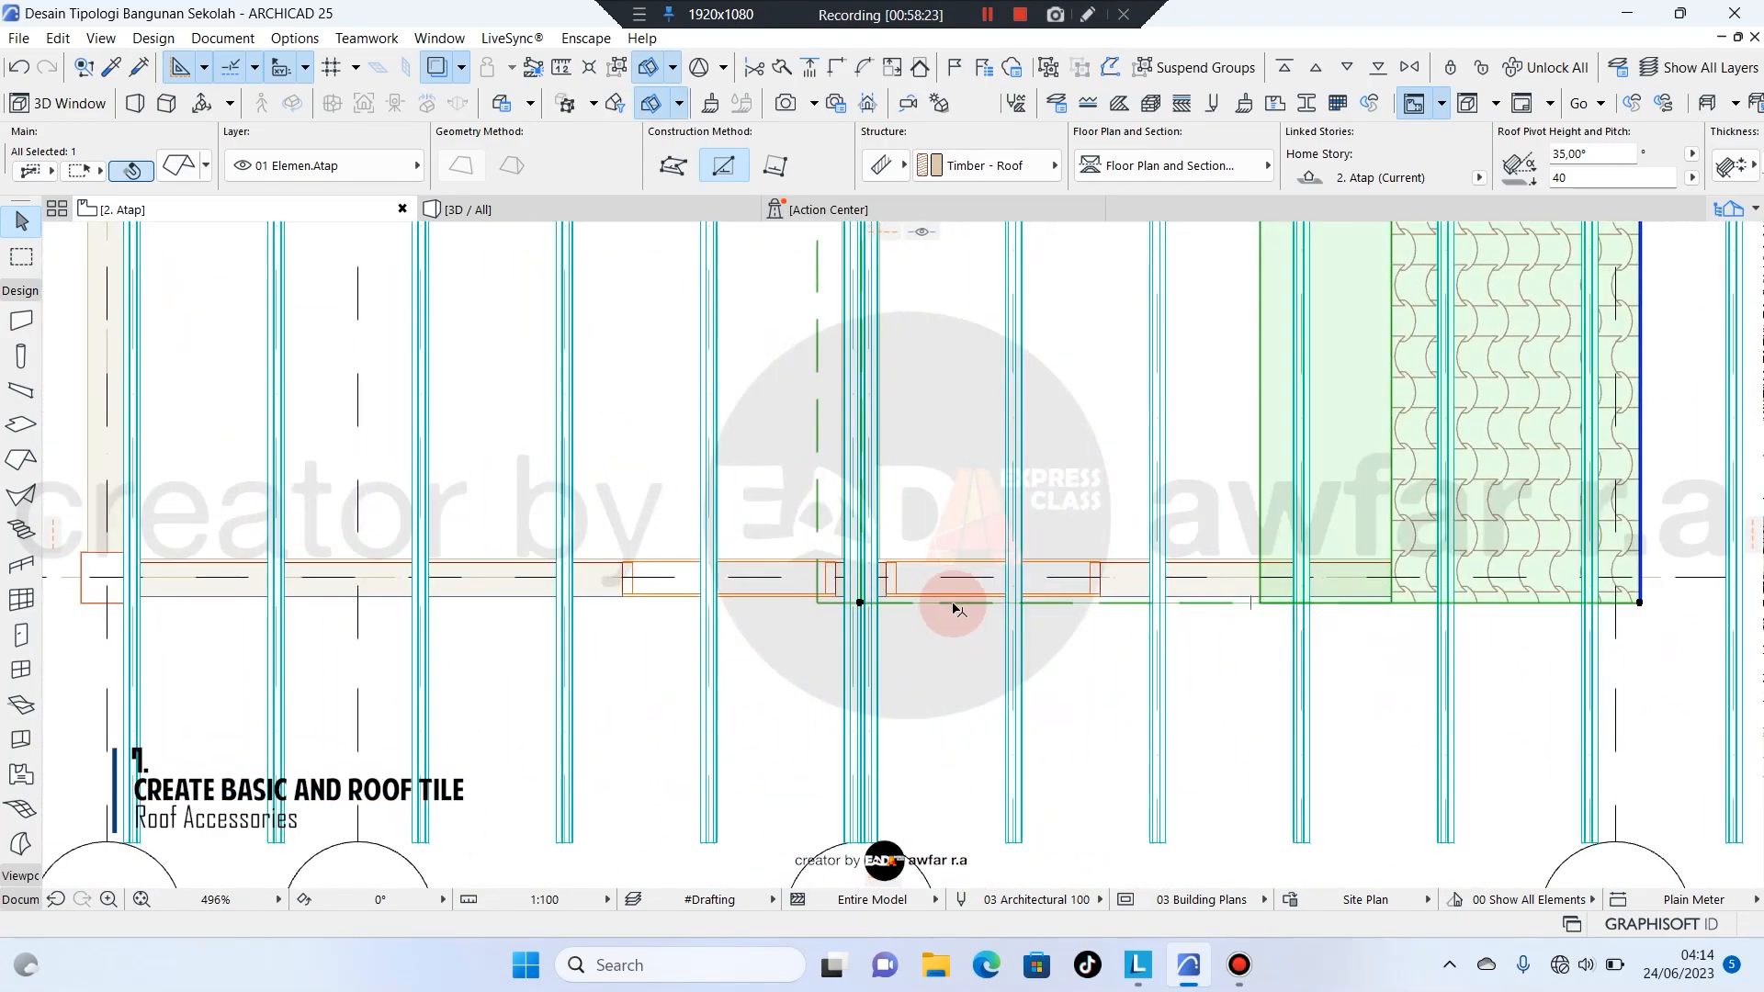
left_click(953, 604)
scroll(986, 437, "down", 4)
scroll(1005, 629, "up", 7)
left_click(1011, 629)
scroll(1036, 622, "down", 8)
key("Escape")
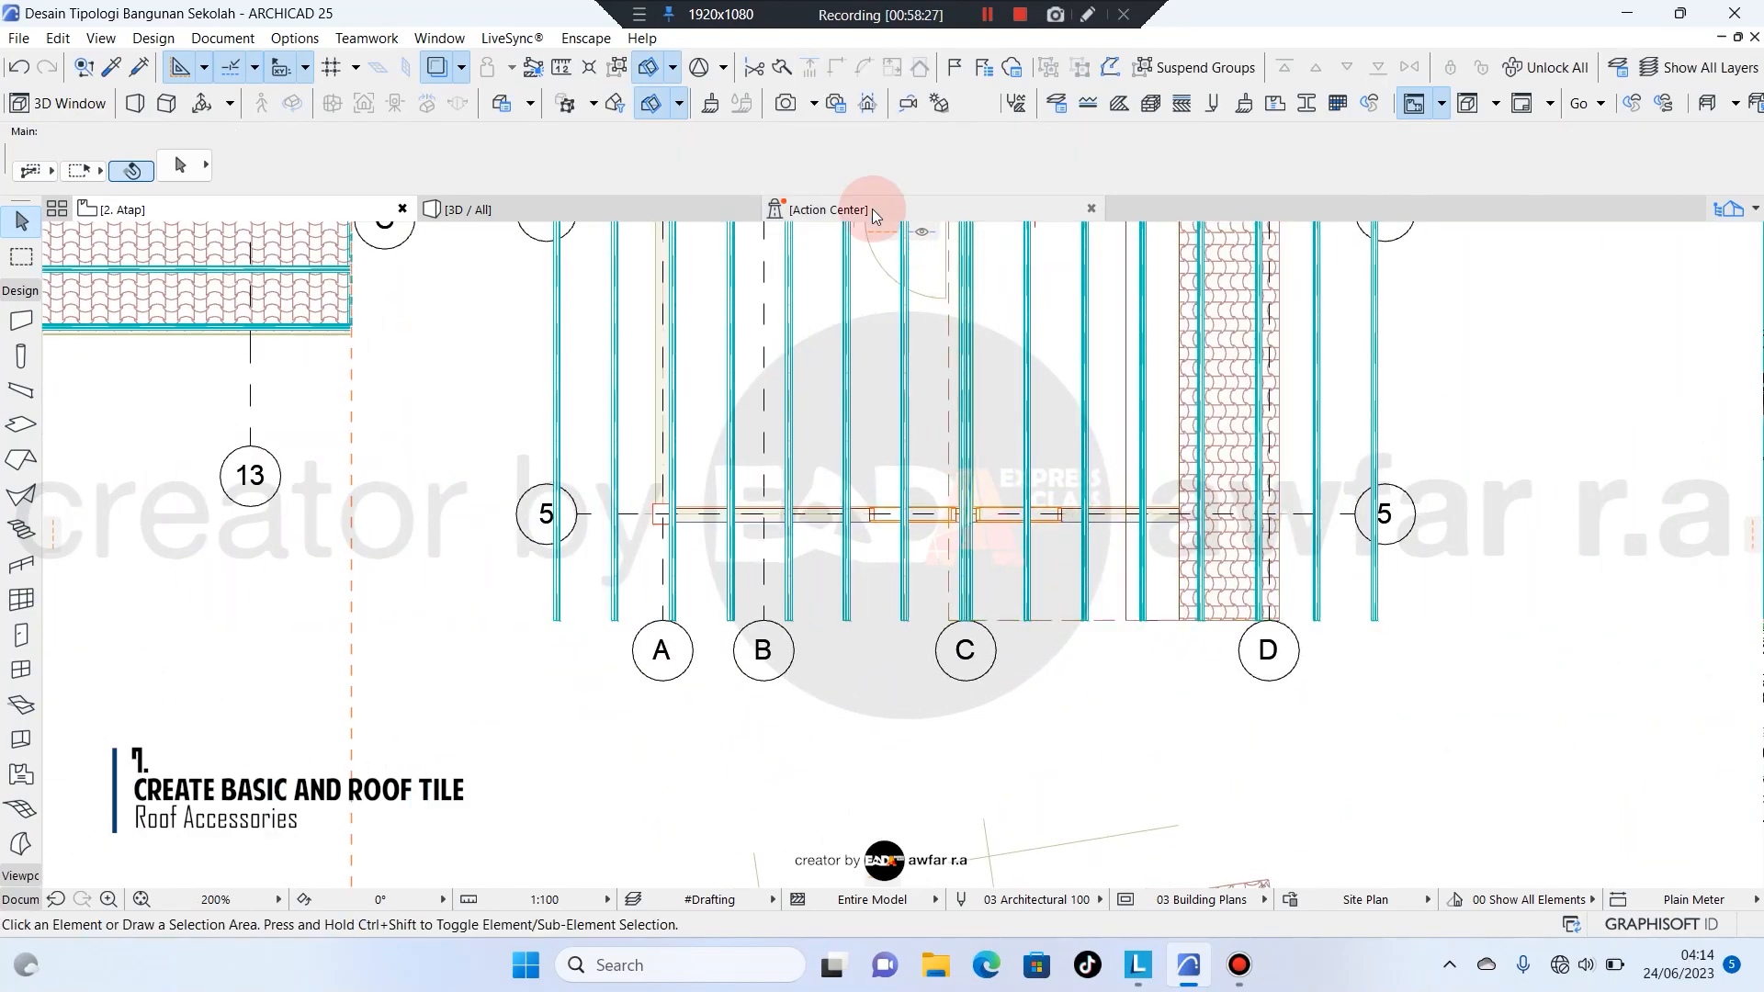
left_click(664, 210)
scroll(1236, 510, "up", 4)
middle_click_drag(1300, 634, 986, 564, "shift")
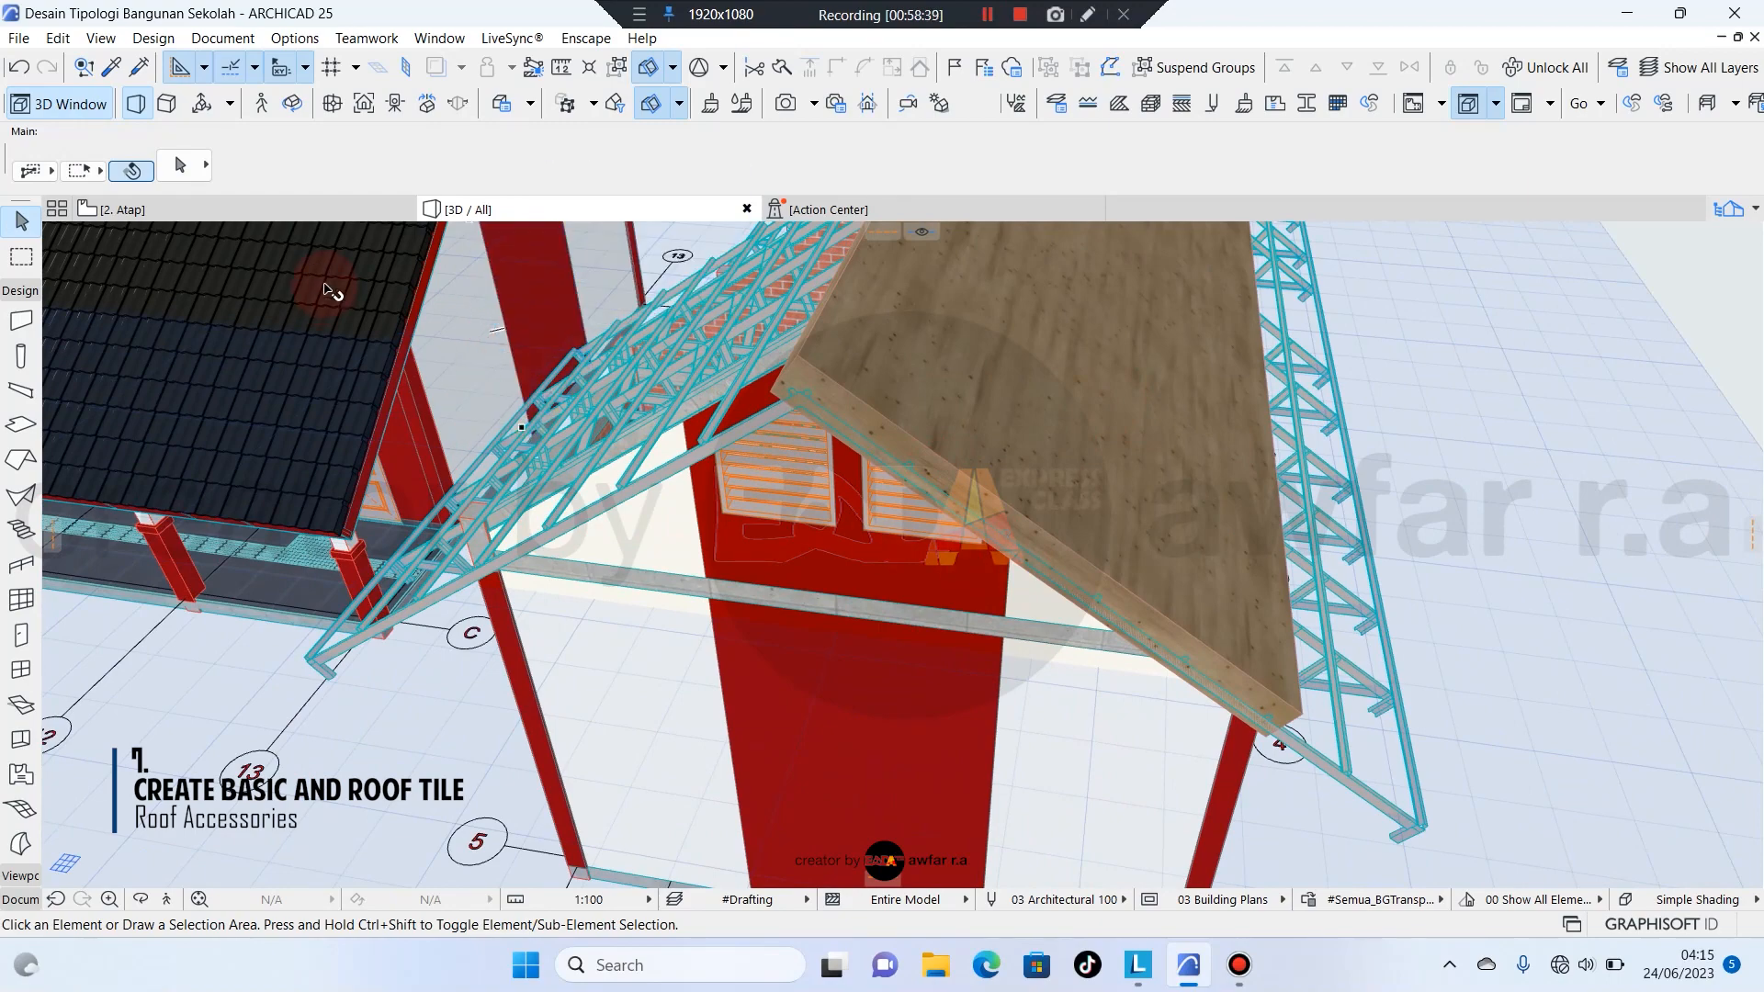
Offset the roof plane's grid D edge outward to the ends of the roof framing on the 2. Atap plan.
left_click(265, 208)
middle_click_drag(1113, 457, 760, 508)
scroll(874, 459, "up", 1)
left_click(943, 581)
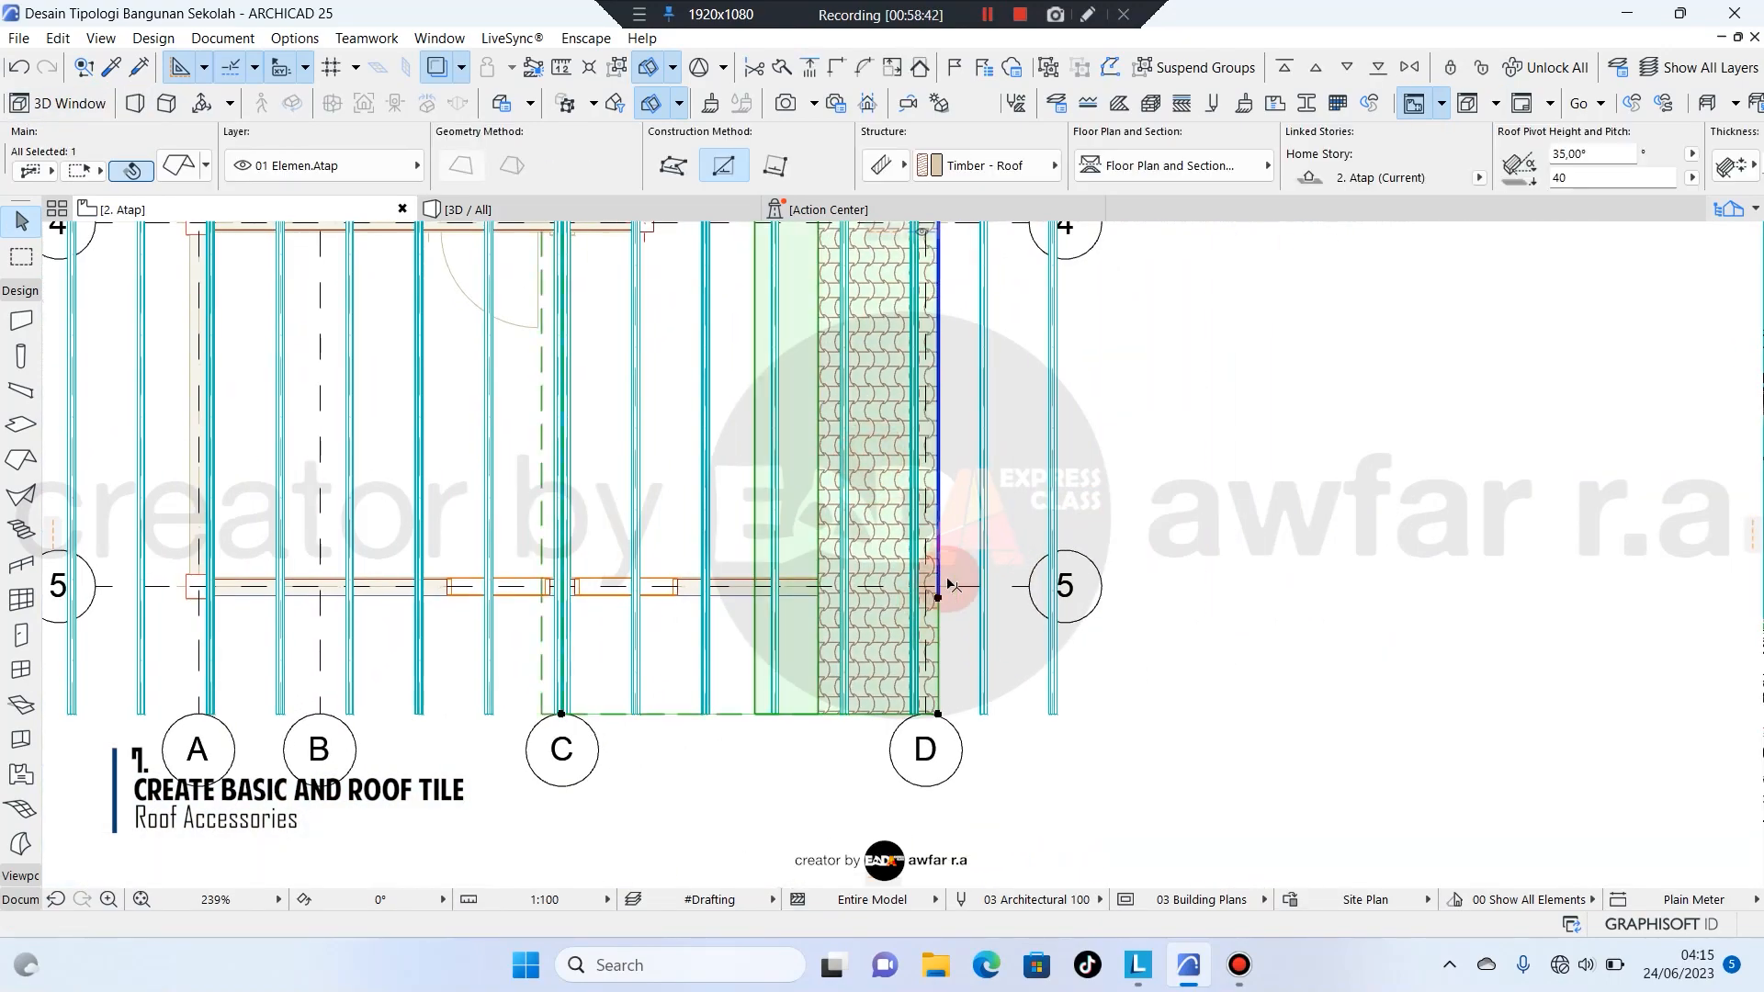
left_click(938, 559)
left_click(1055, 709)
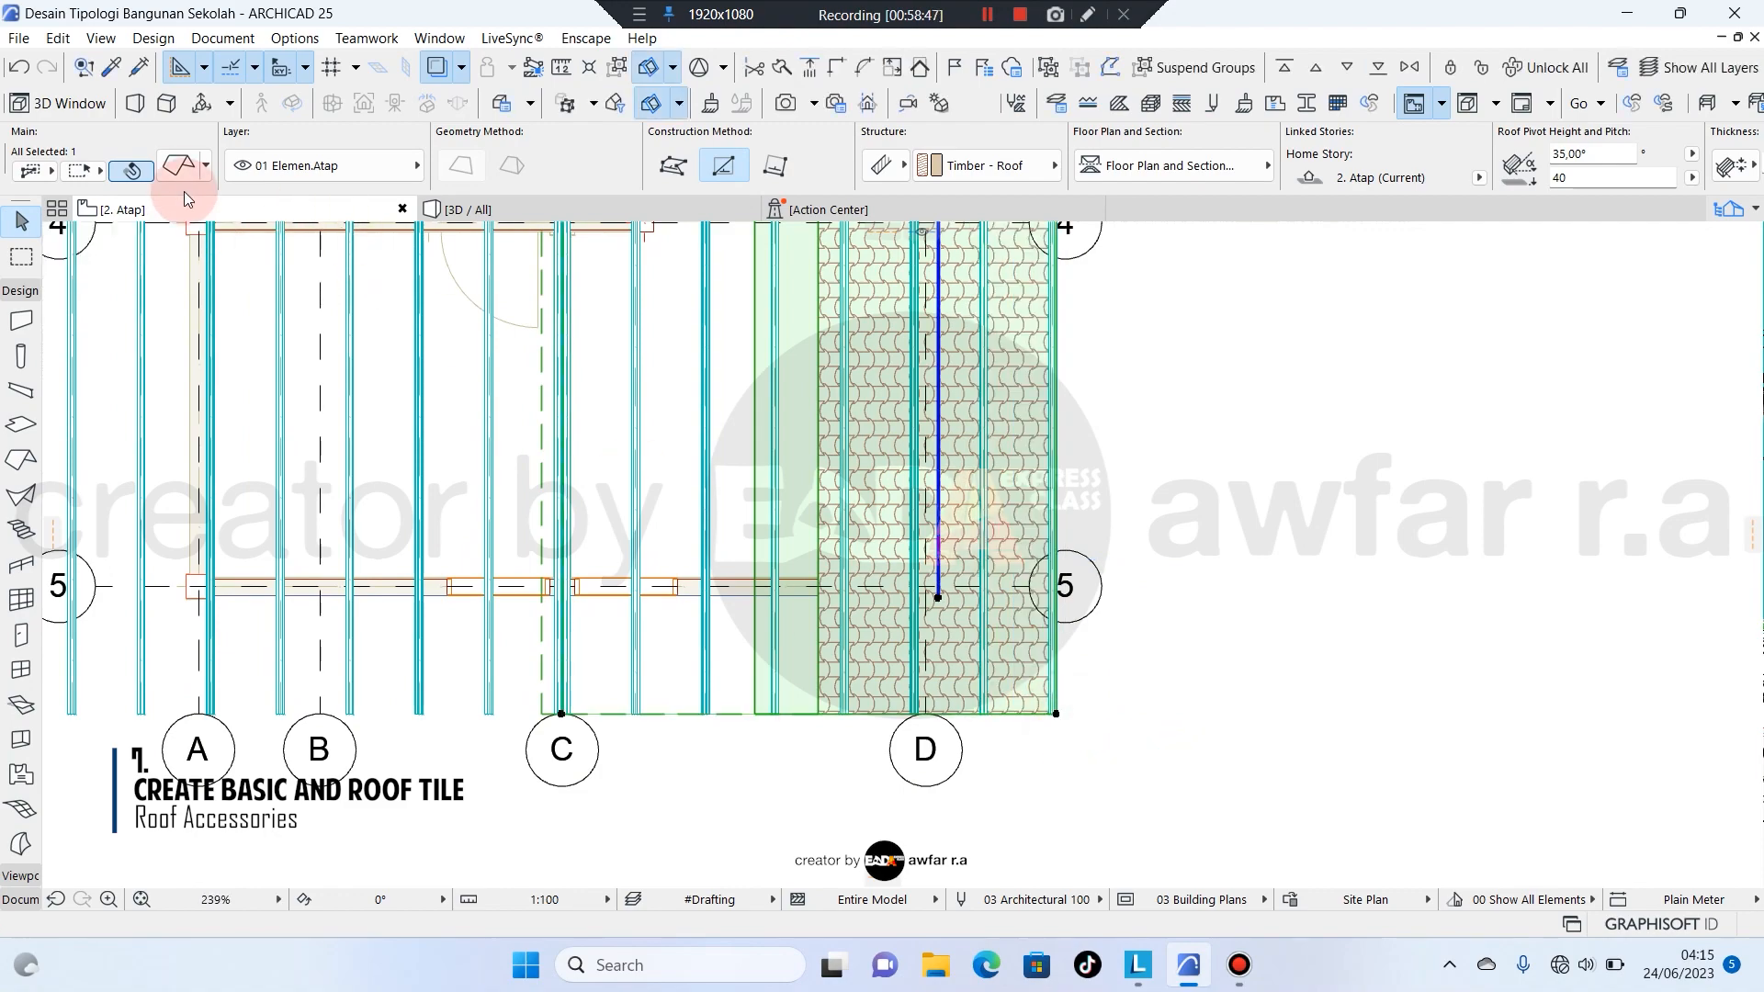
Try a pivot height of 0 for the roof plane, settle on -120, and check its fit on the framing in 3D.
left_click(180, 168)
double_click(650, 226)
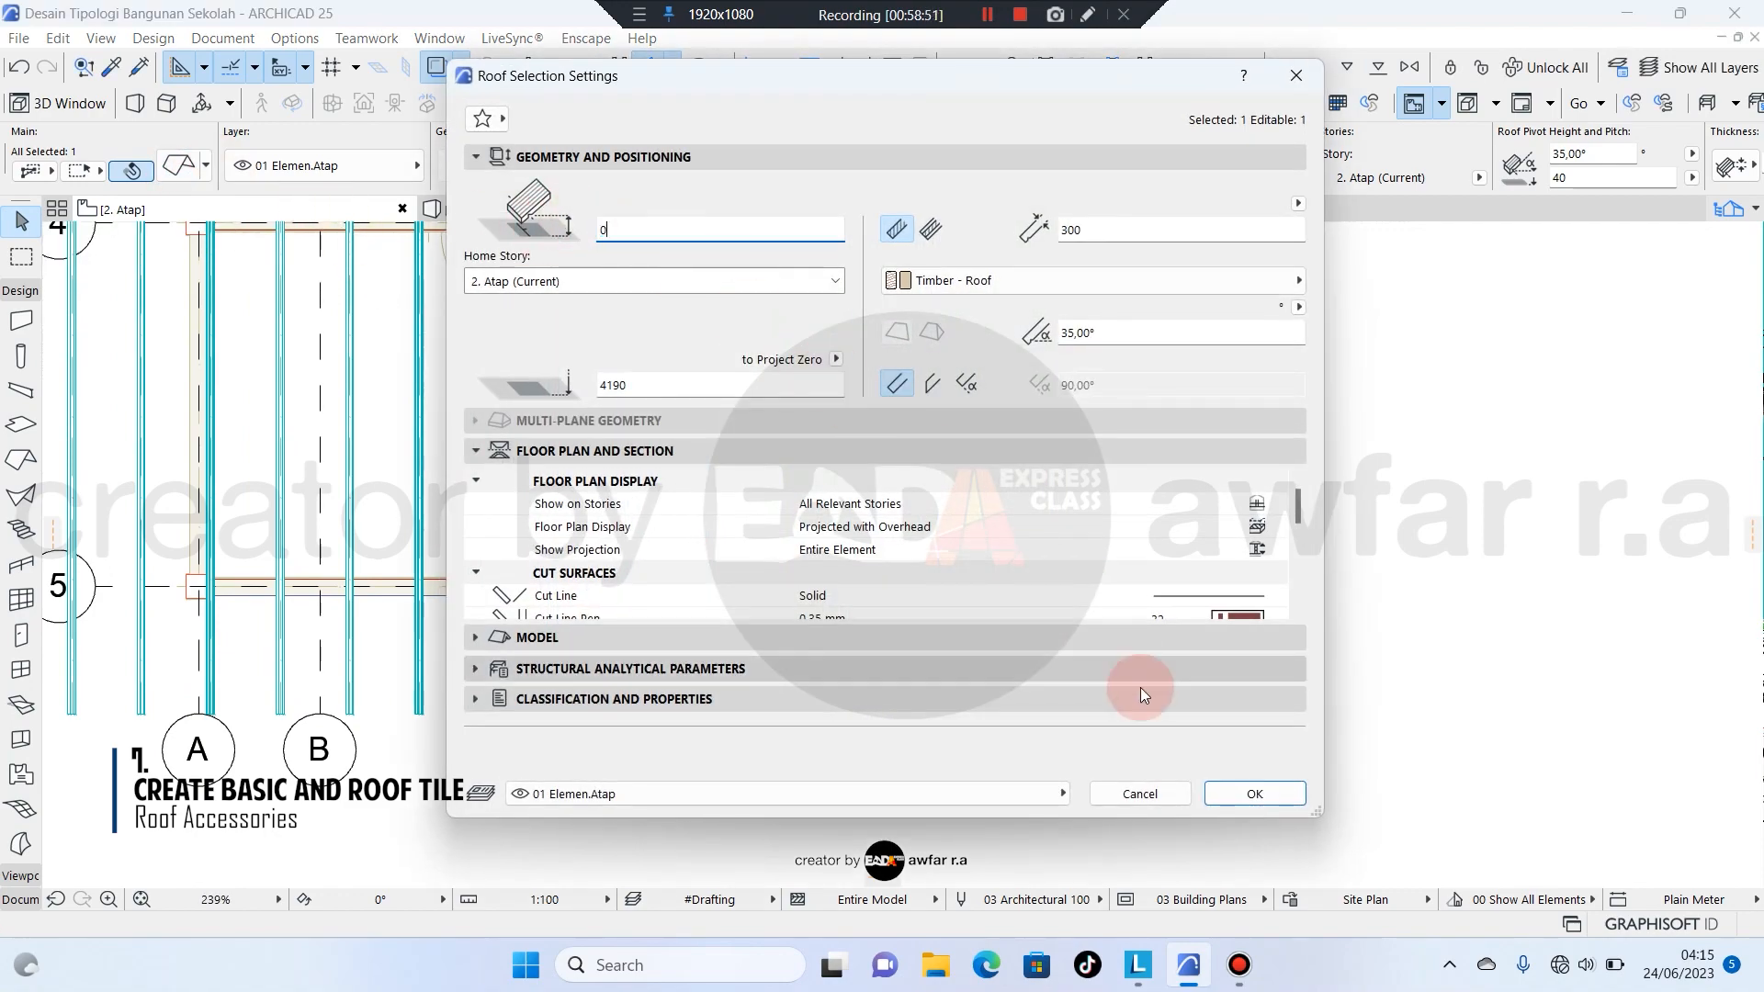
key("Return")
left_click(590, 210)
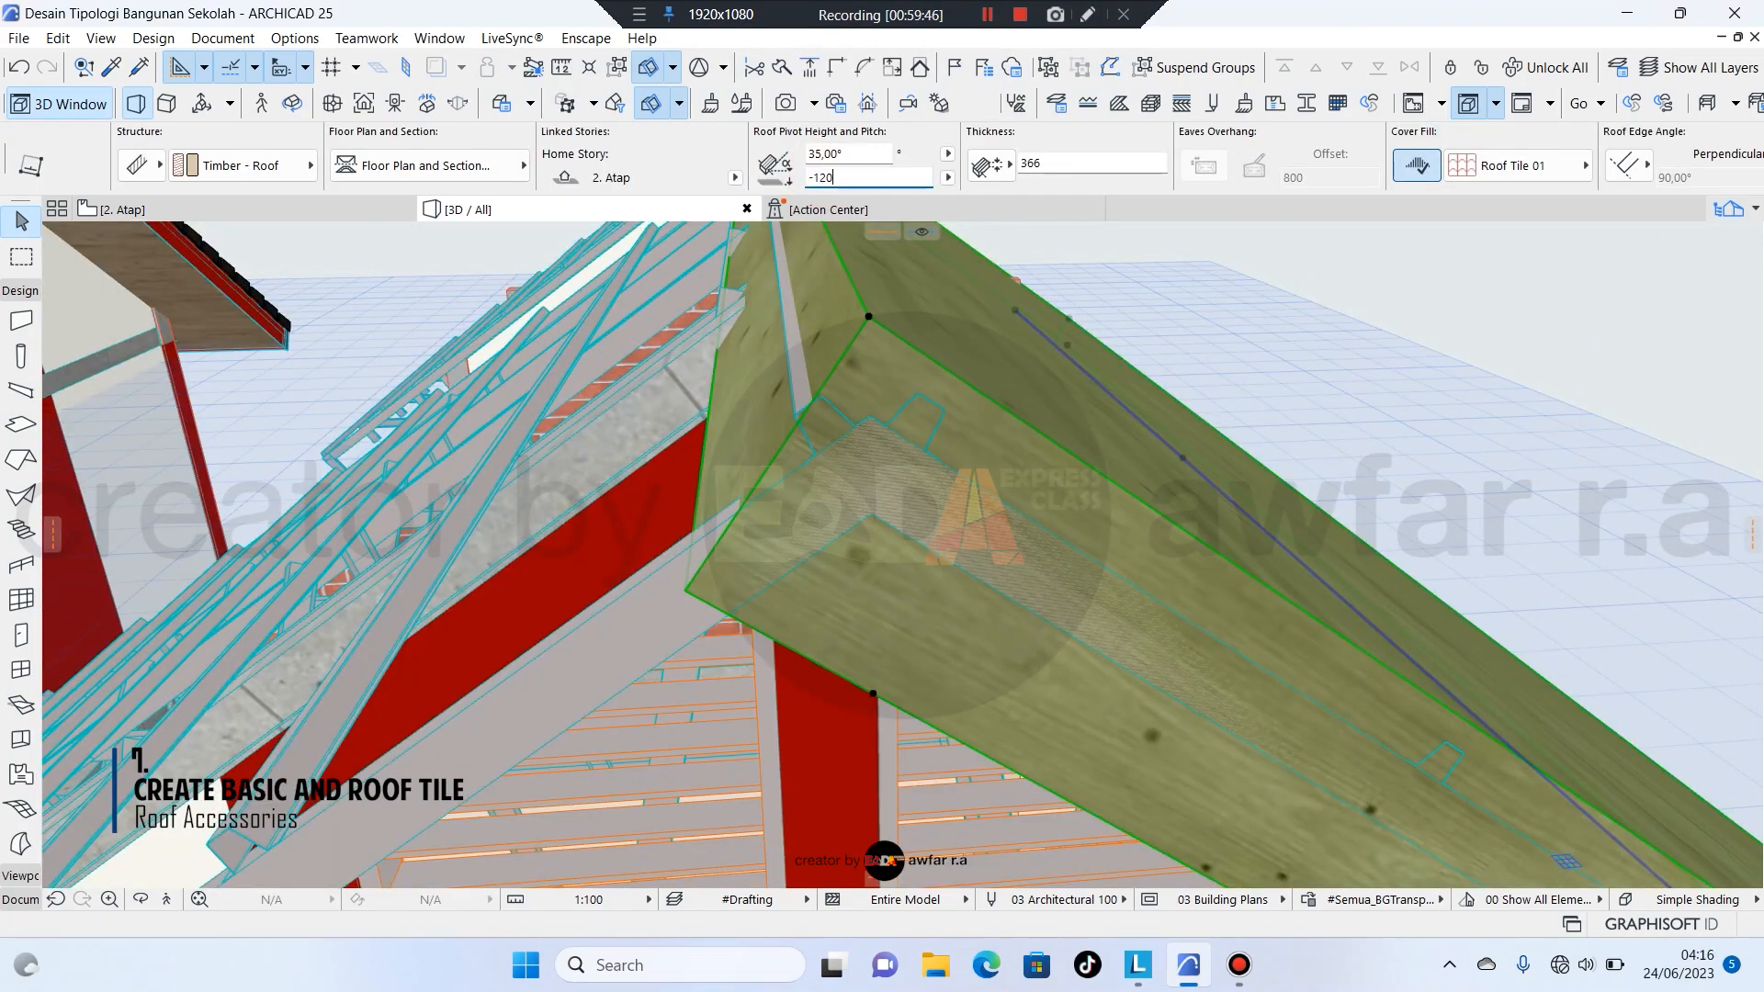
key("Return")
scroll(1036, 425, "down", 5)
middle_click_drag(1029, 477, 365, 563, "shift")
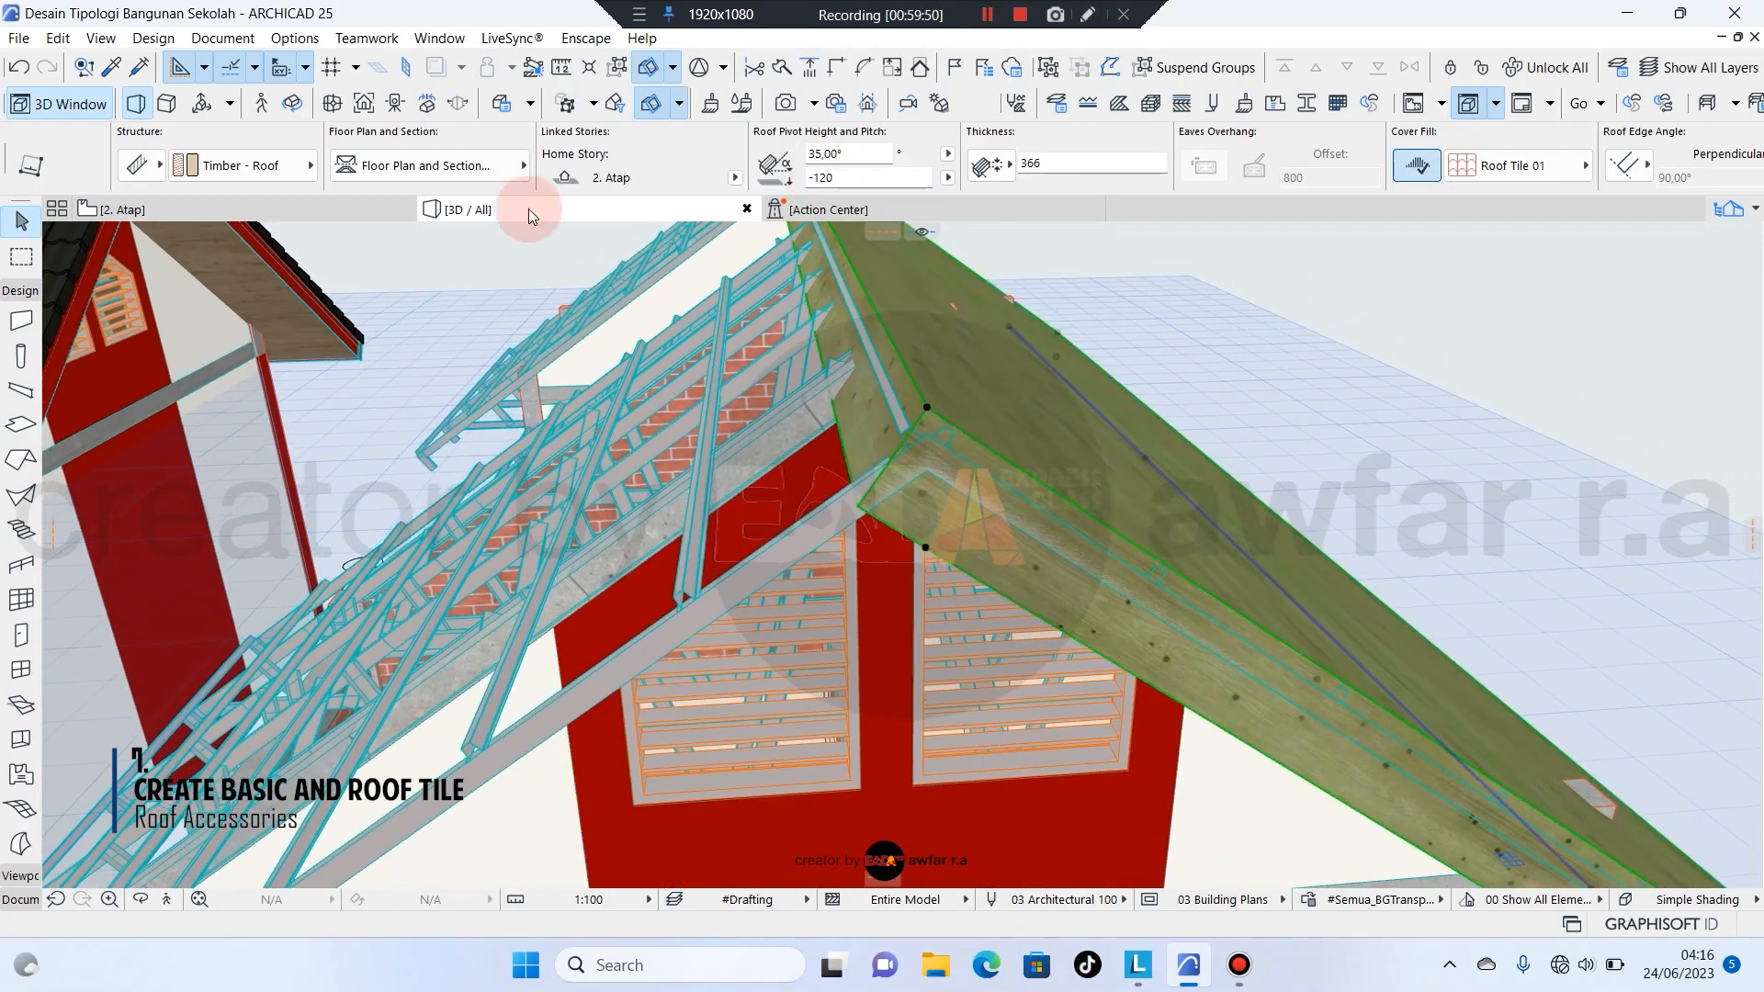
Mirror a copy of the roof plane about the ridge line at grid C to cover the grid A side.
left_click(346, 208)
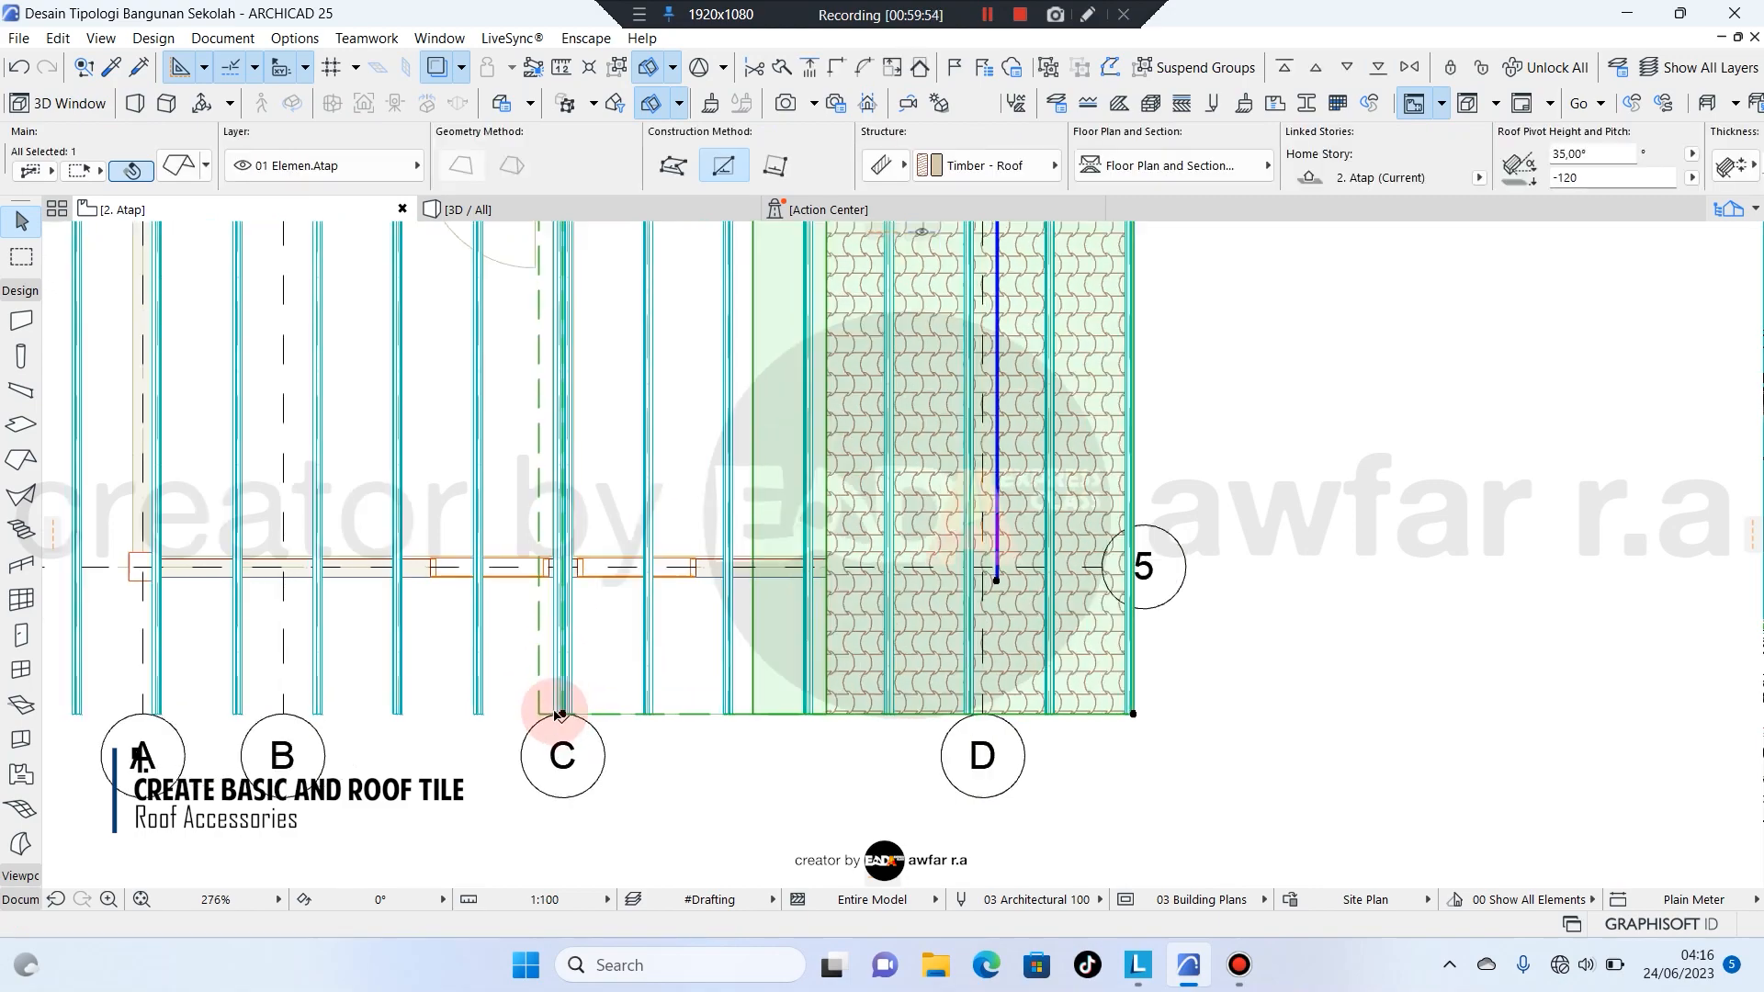
scroll(574, 716, "up", 5)
scroll(562, 669, "down", 5)
scroll(1347, 669, "up", 4)
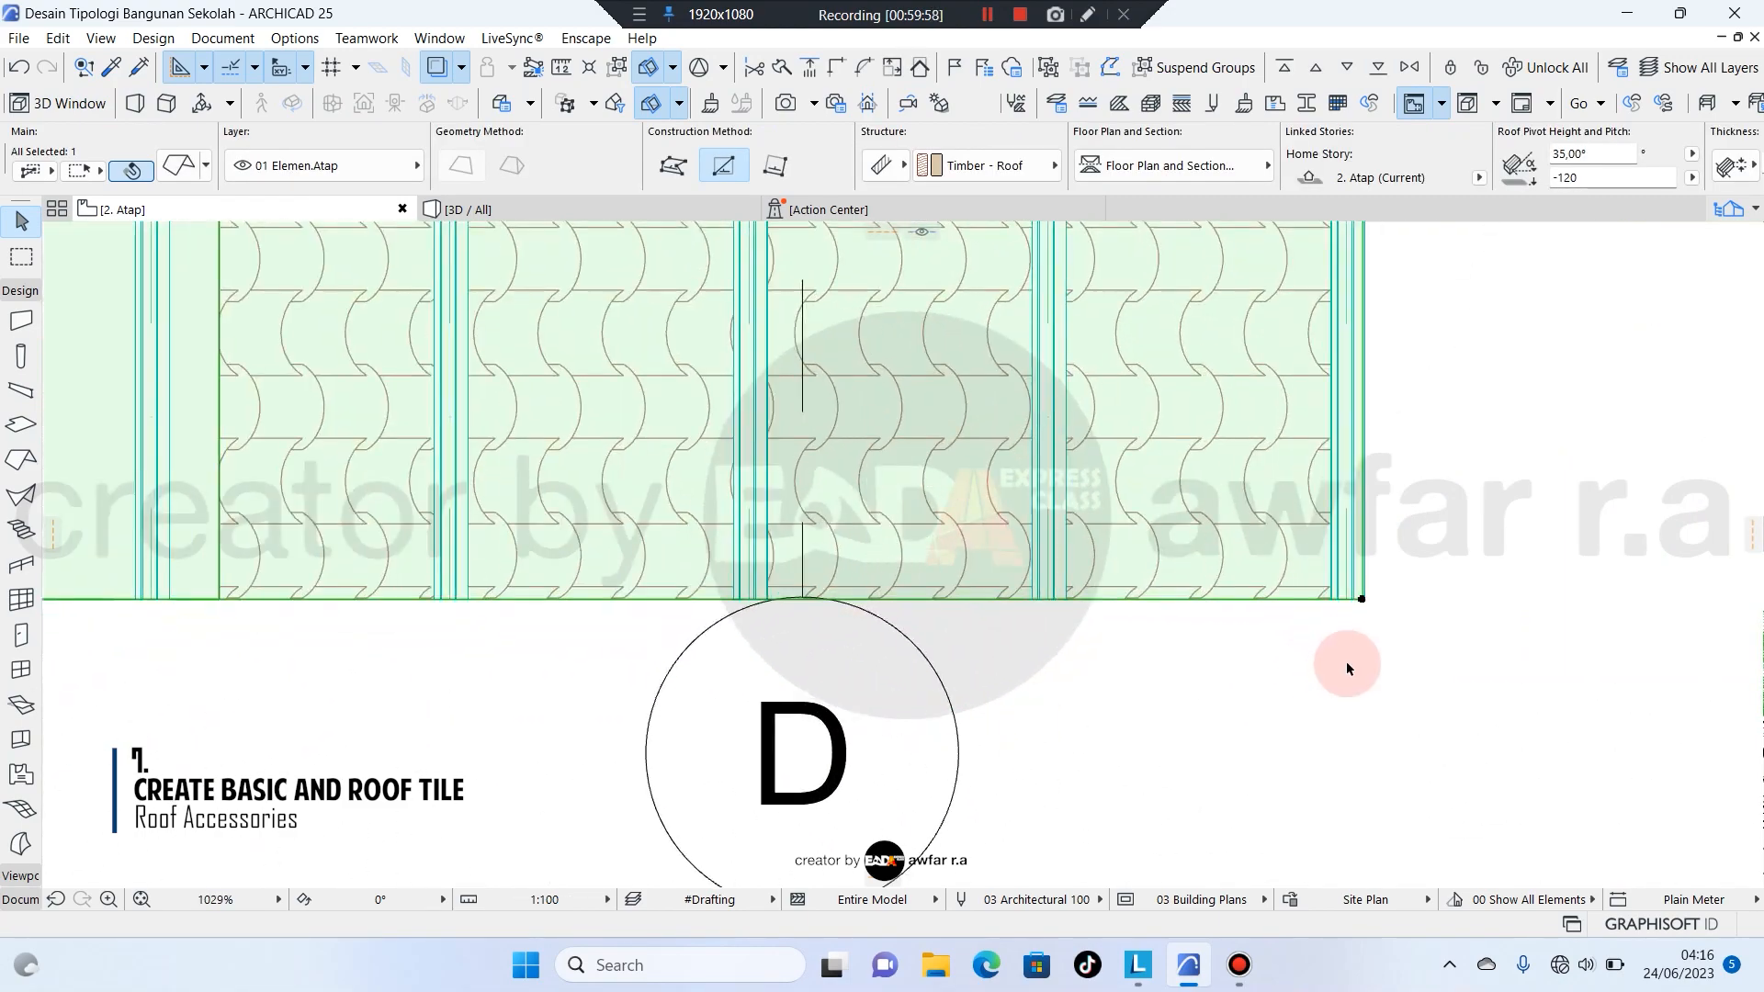
scroll(1348, 669, "down", 4)
scroll(515, 644, "up", 4)
left_click(442, 628)
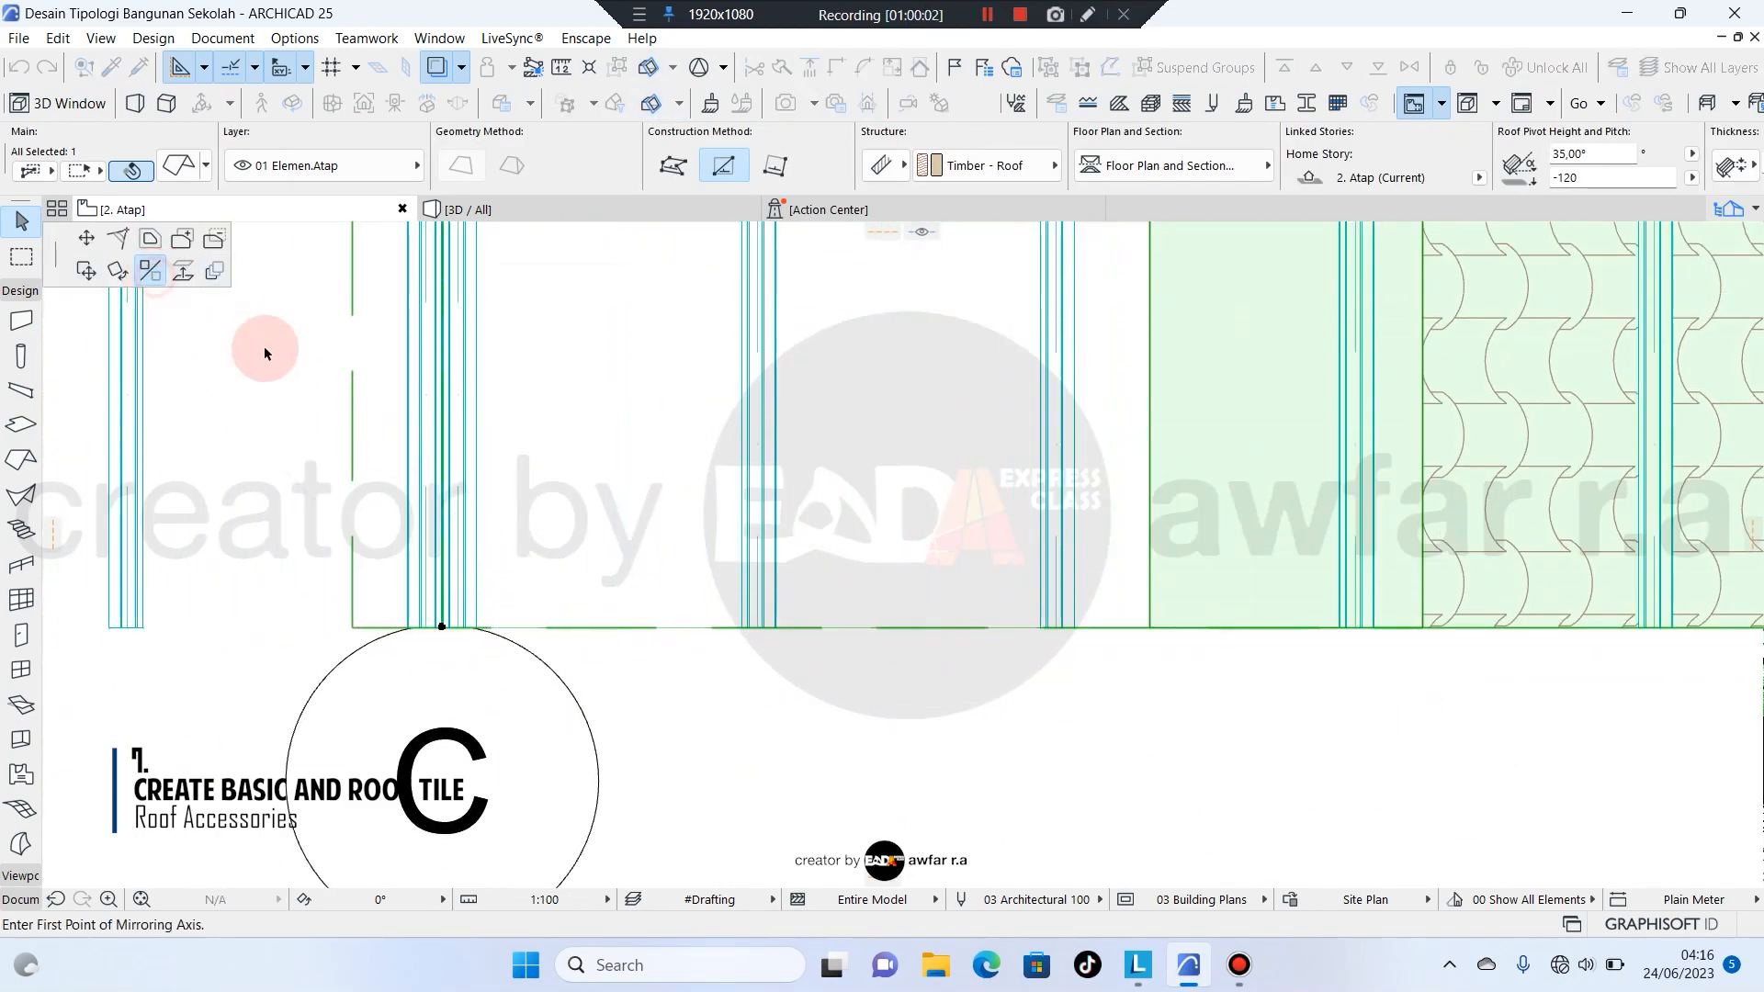
scroll(432, 606, "up", 2)
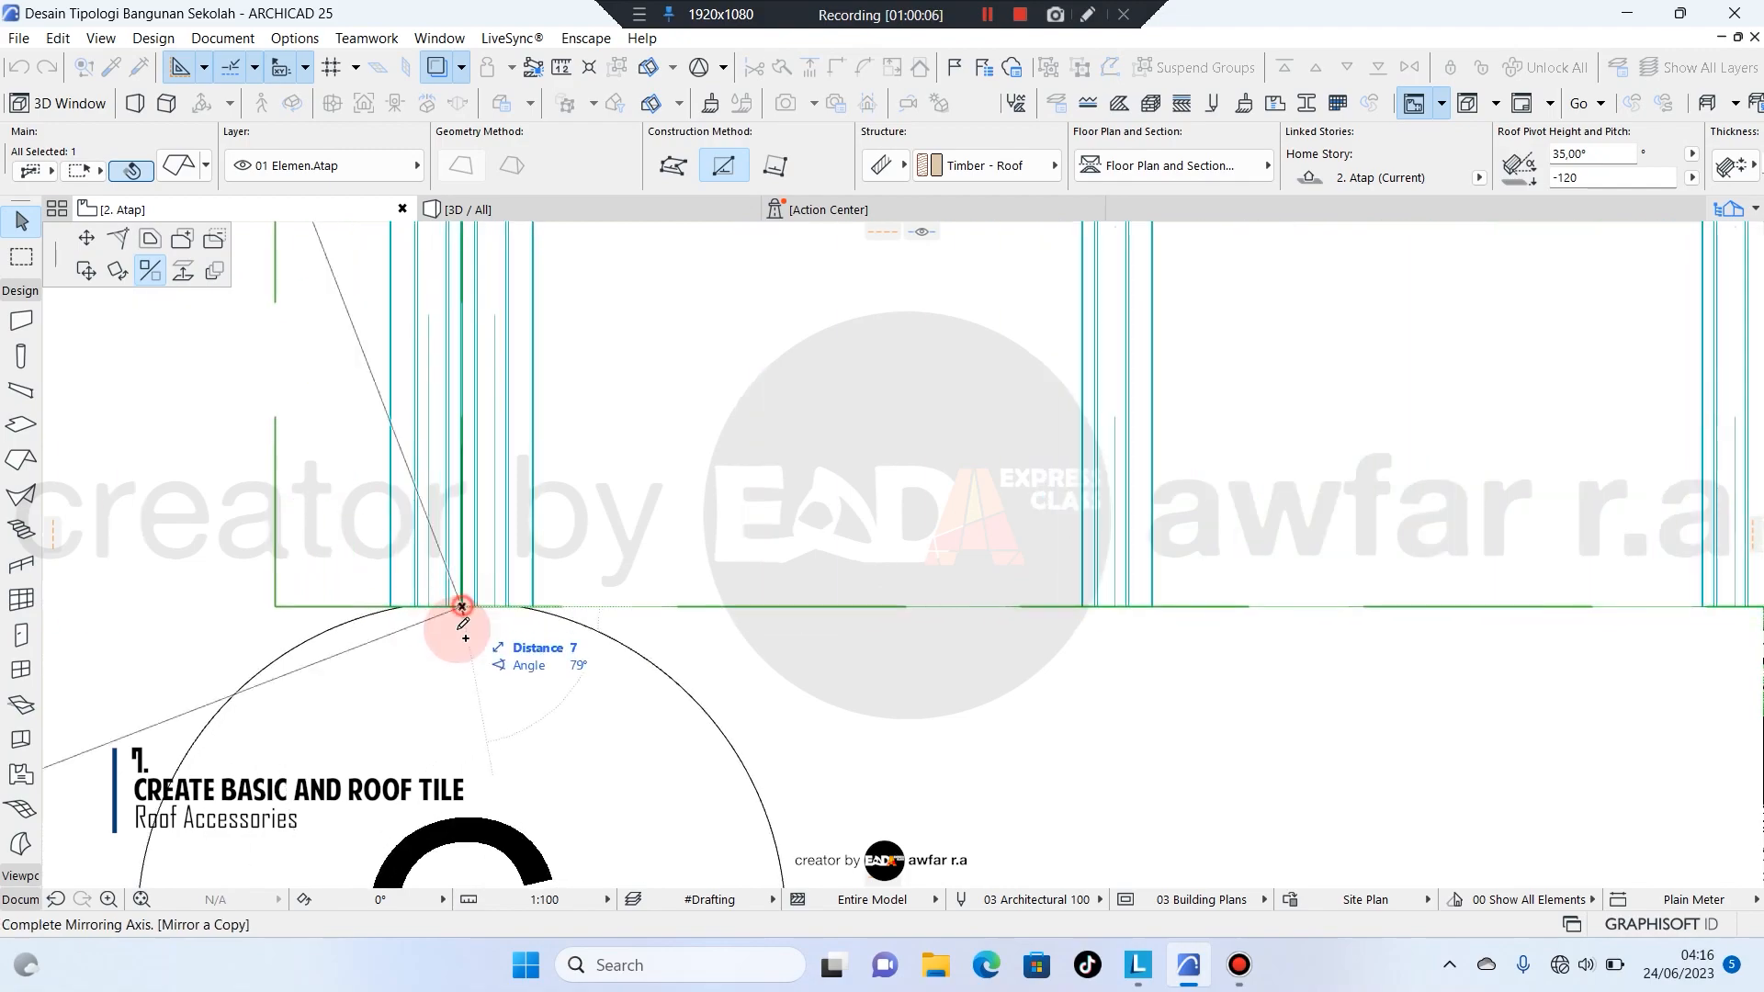
left_click(462, 723)
scroll(1050, 632, "down", 12)
middle_click_drag(843, 661, 837, 773)
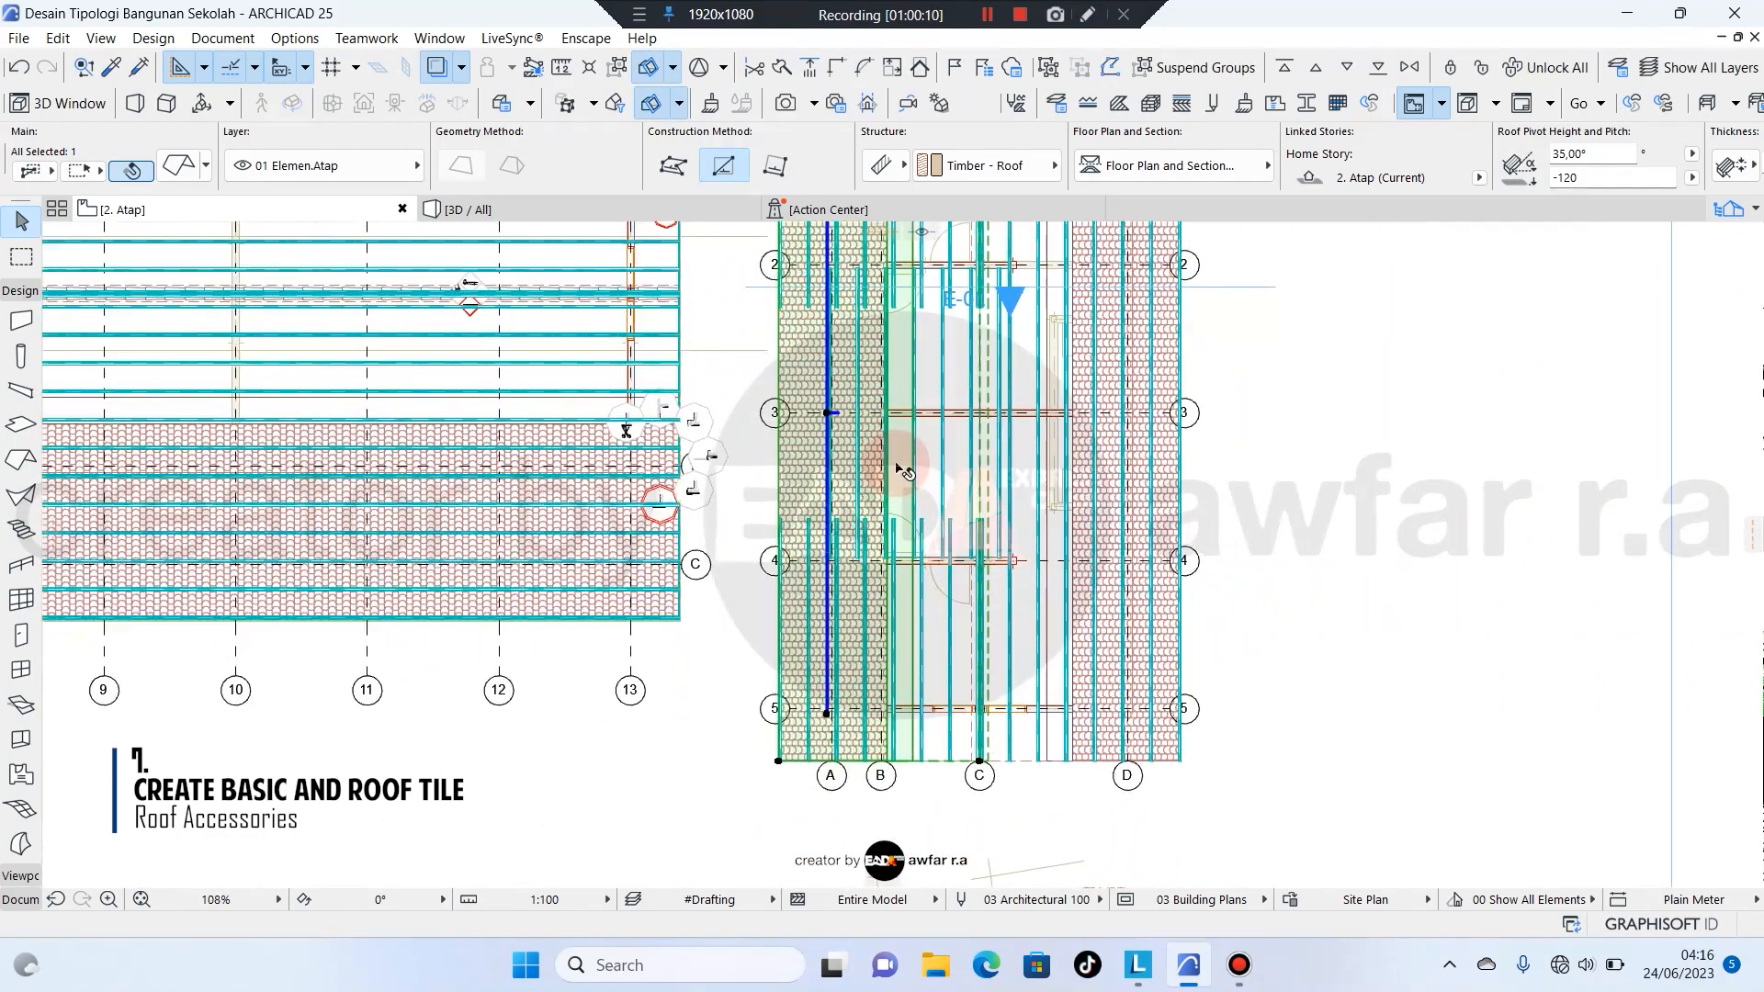
scroll(898, 465, "up", 1)
middle_click_drag(898, 465, 851, 763)
middle_click_drag(764, 394, 752, 442)
scroll(762, 368, "up", 4)
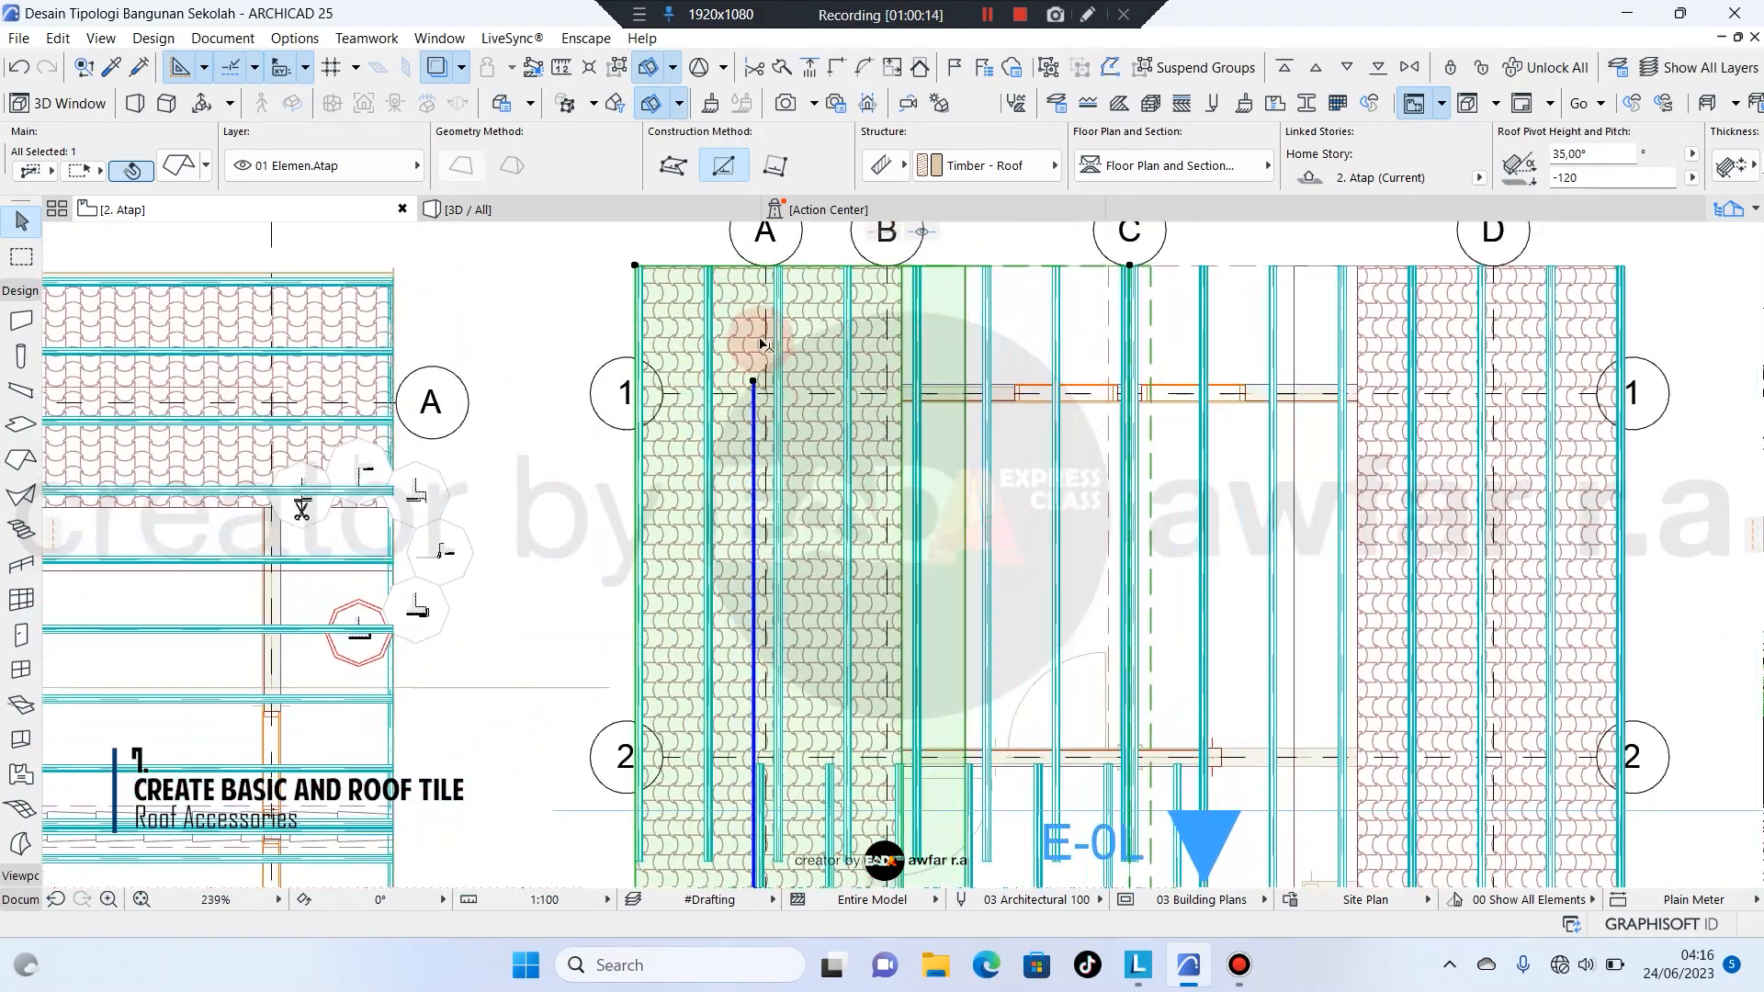
scroll(765, 329, "down", 5)
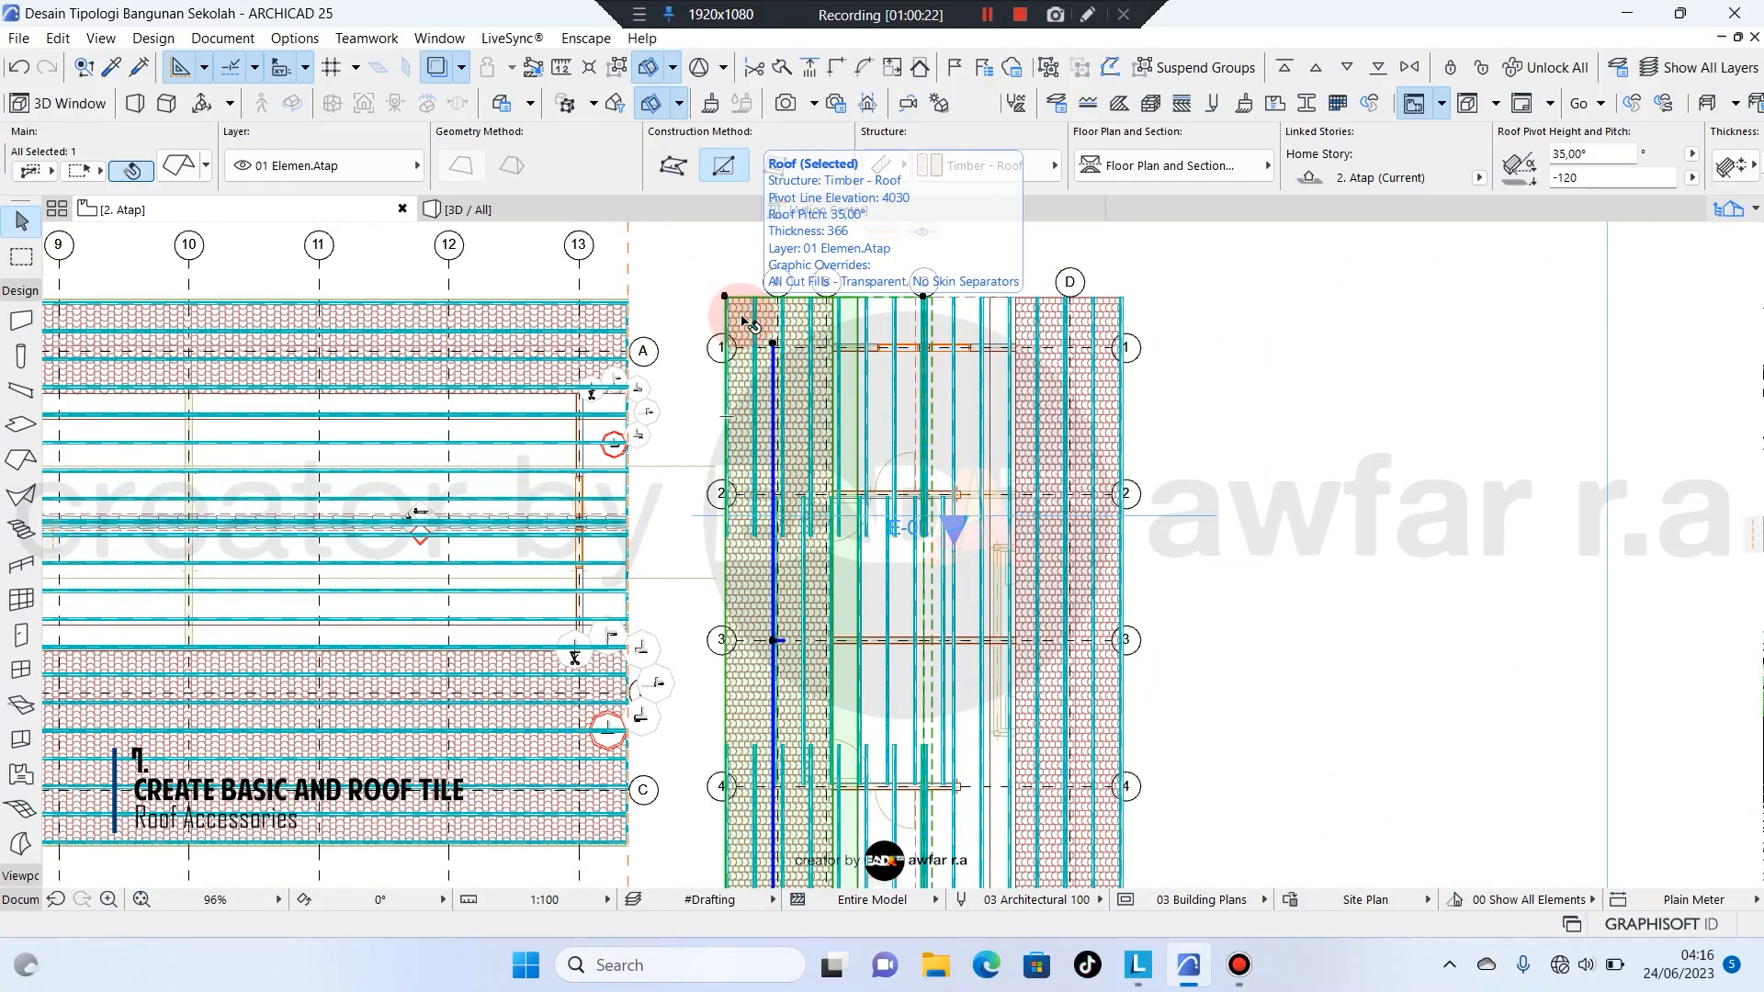
key("Delete")
scroll(735, 313, "up", 2)
left_click(21, 459)
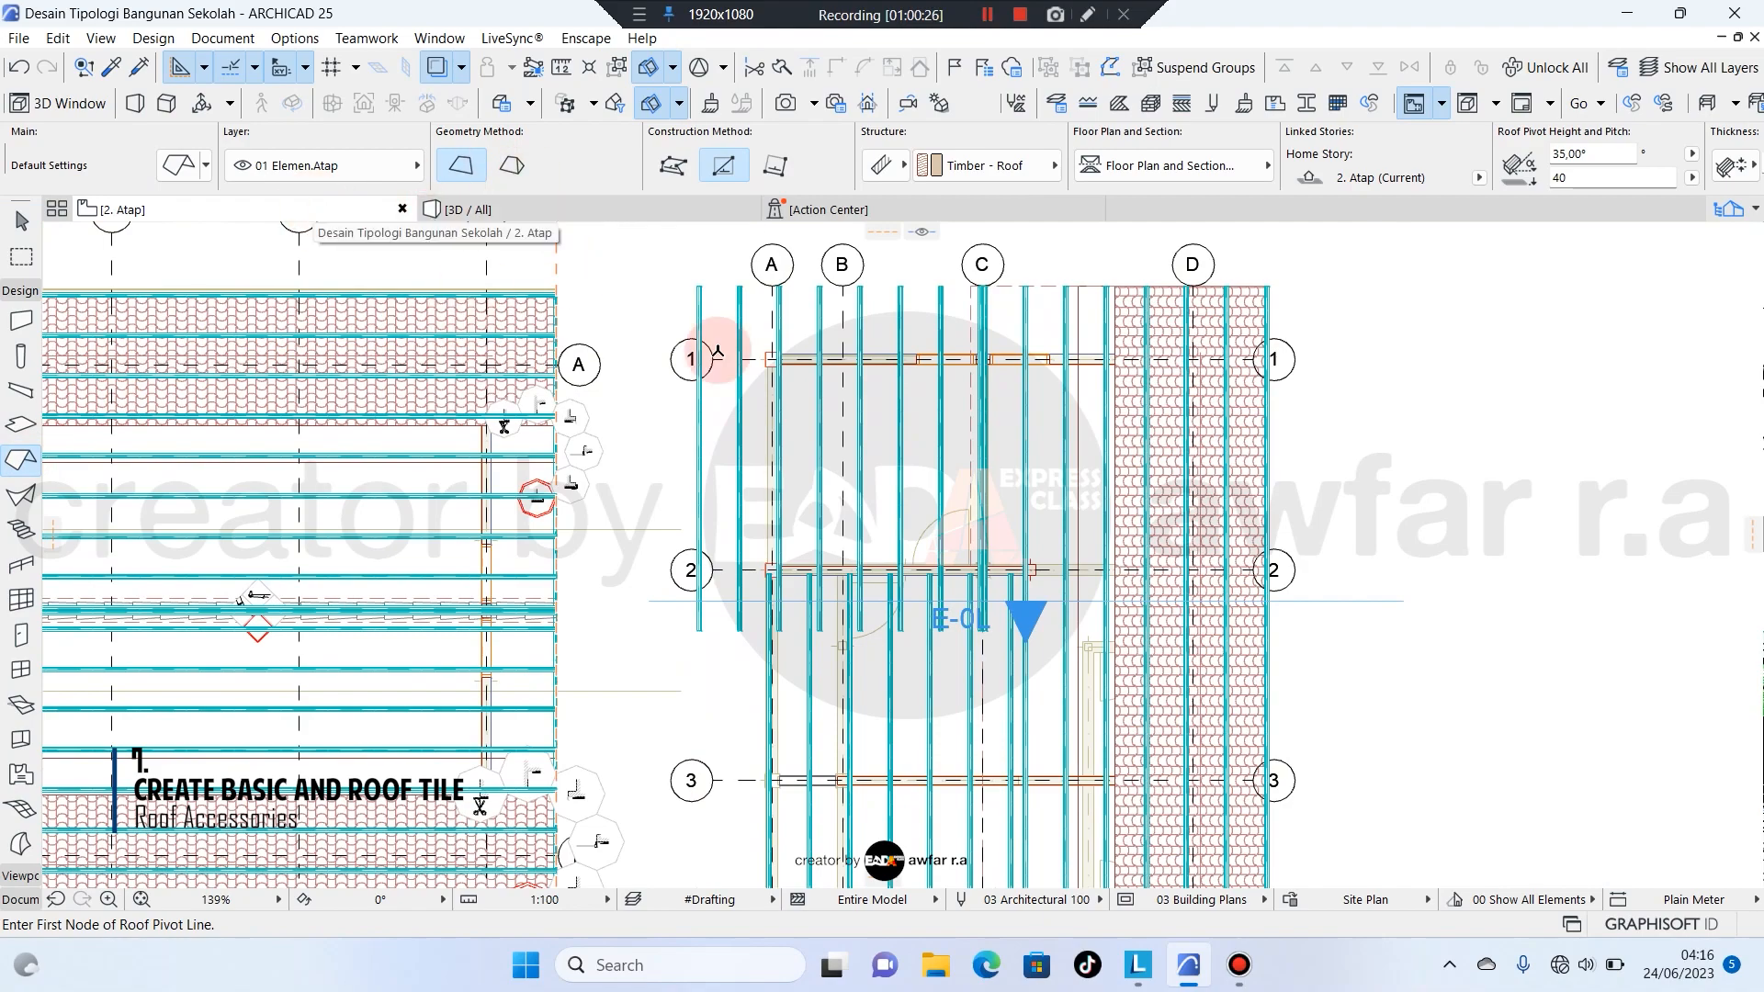
scroll(717, 350, "up", 5)
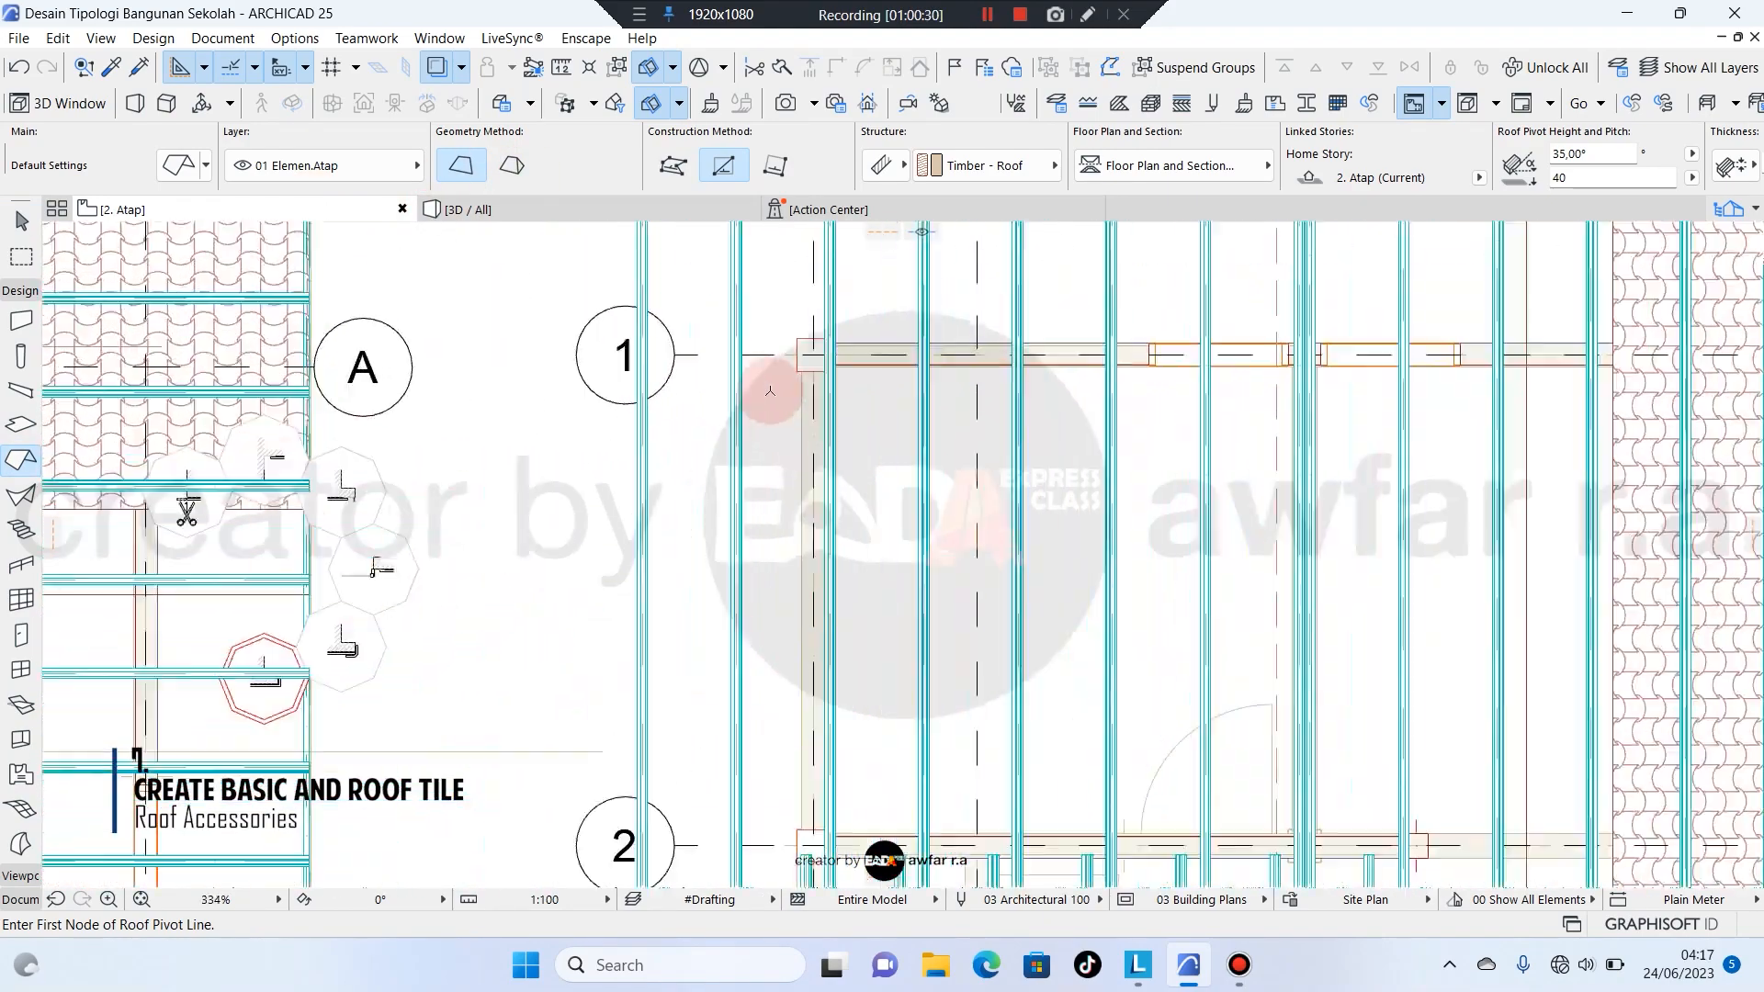
scroll(793, 353, "up", 13)
middle_click_drag(827, 237, 779, 360)
left_click(777, 360)
scroll(801, 322, "down", 11)
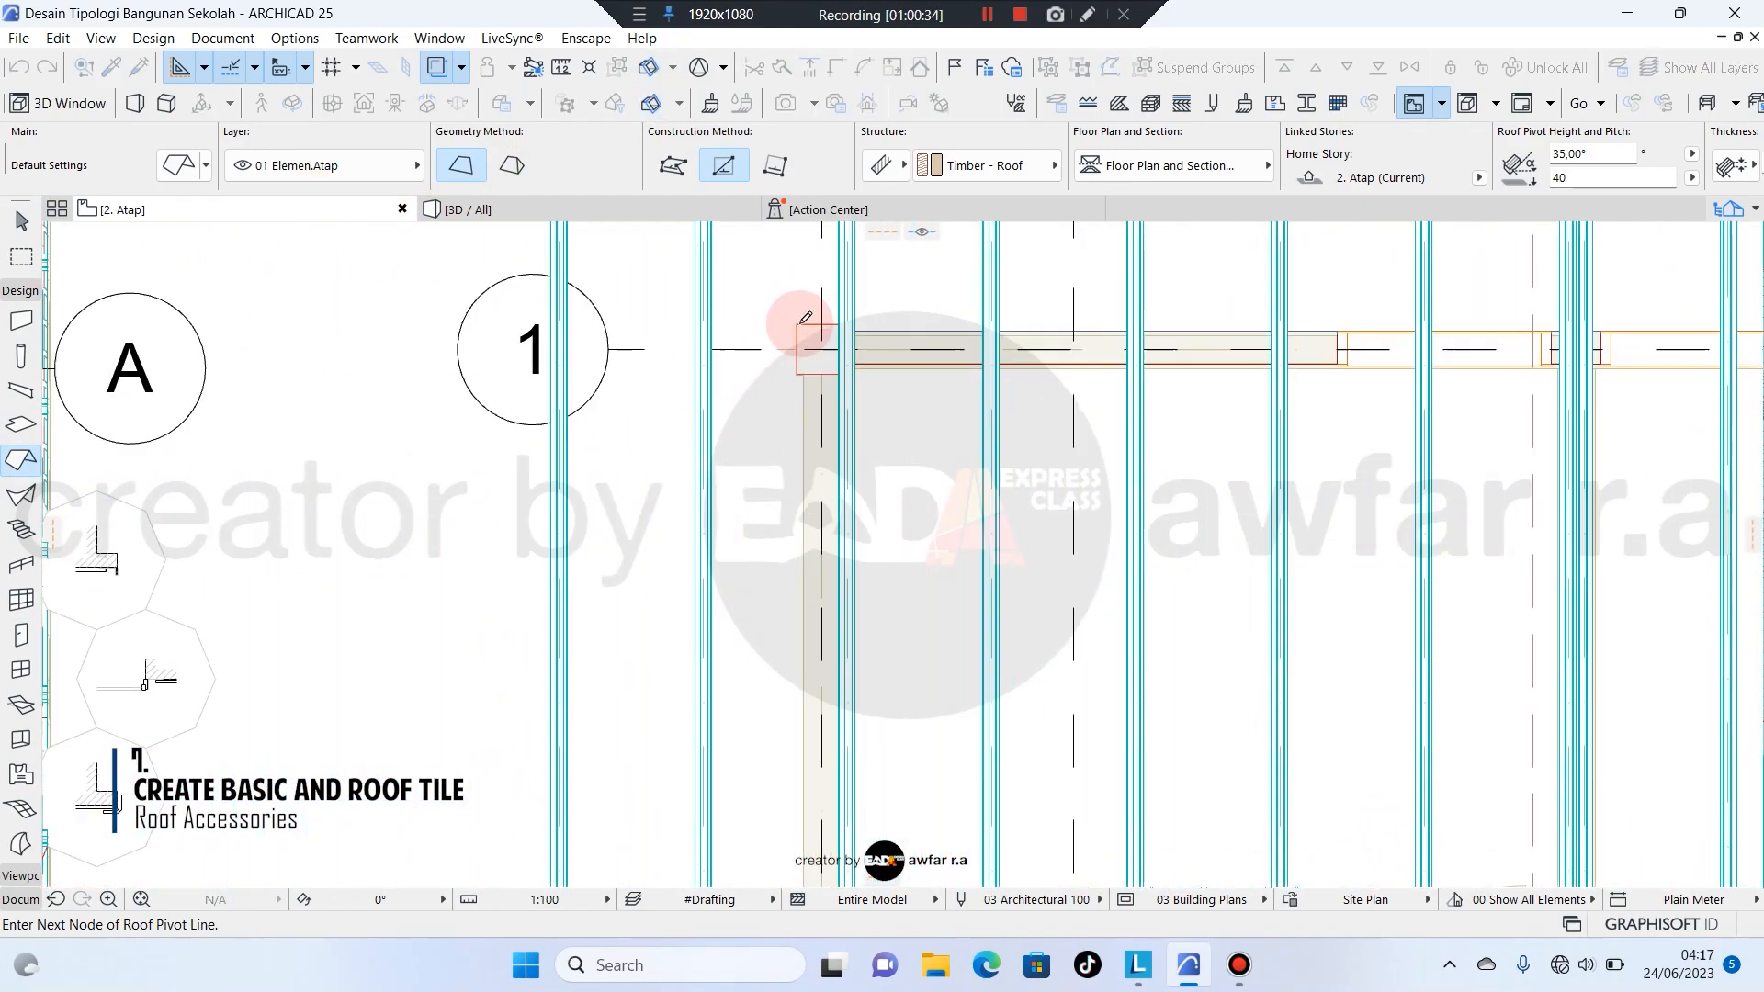
scroll(801, 324, "down", 6)
key("Escape")
key("Escape")
key("ctrl+z")
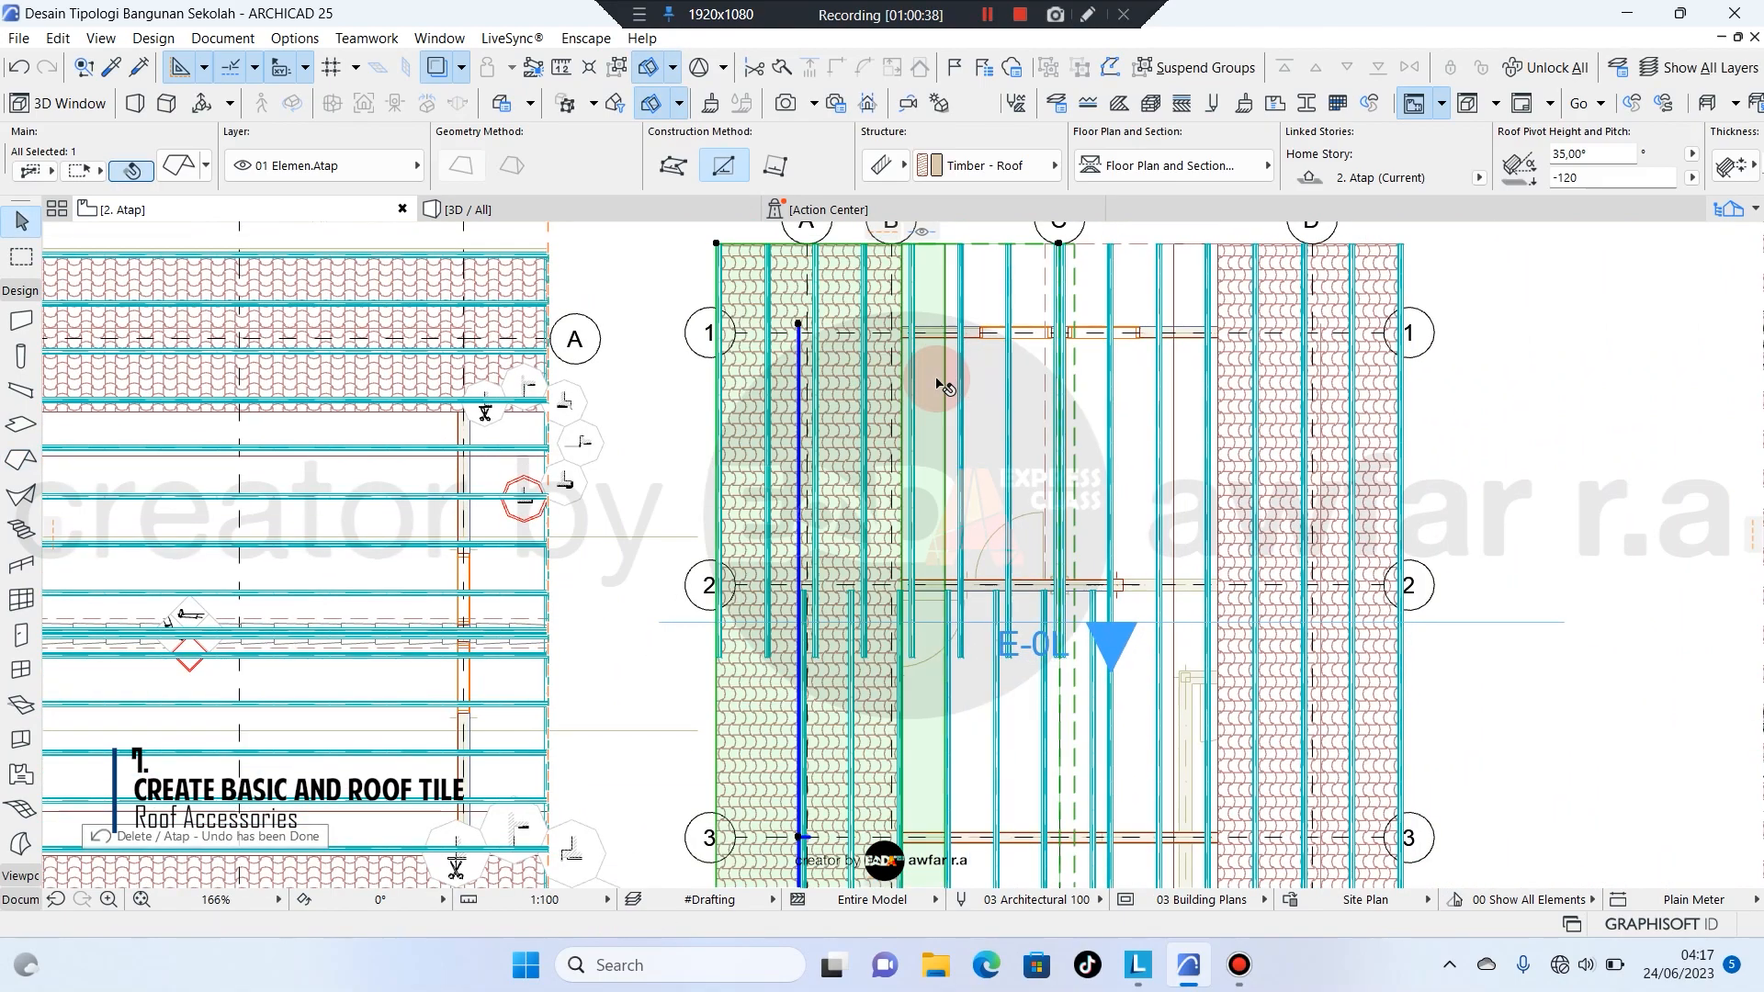
Offset the mirrored roof plane's outer edge beside grid A to align exactly with the end of the framing.
scroll(795, 386, "down", 4)
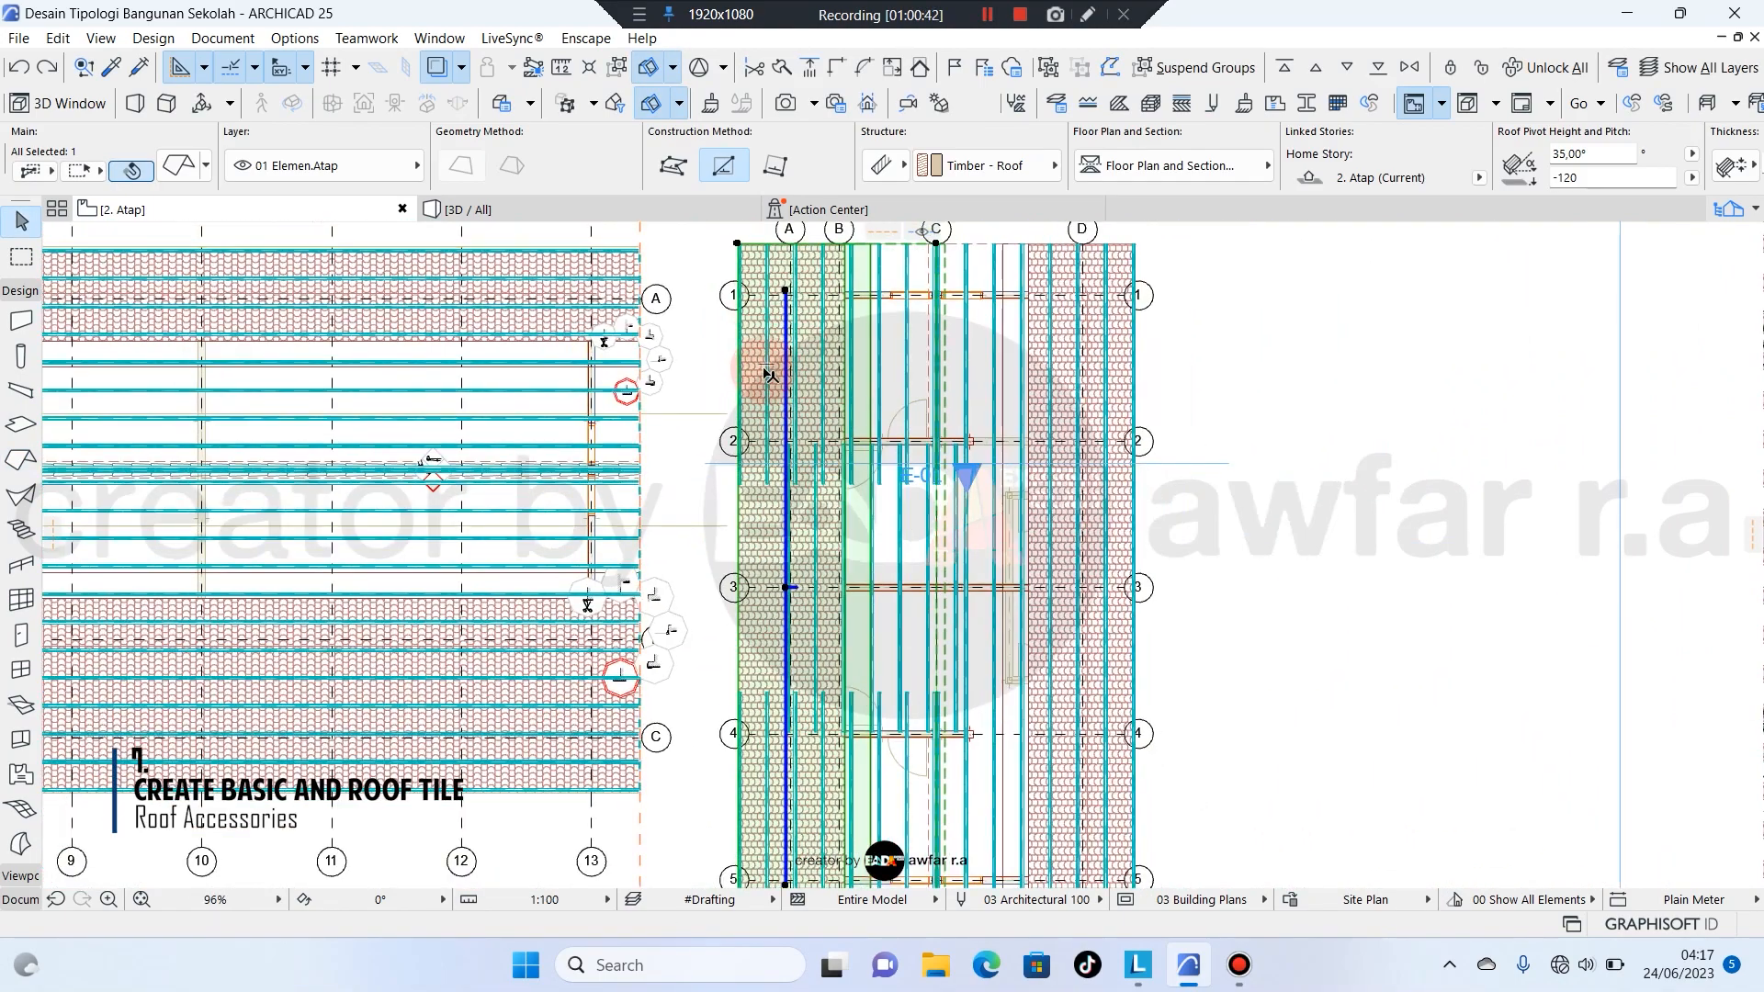
left_click(755, 335)
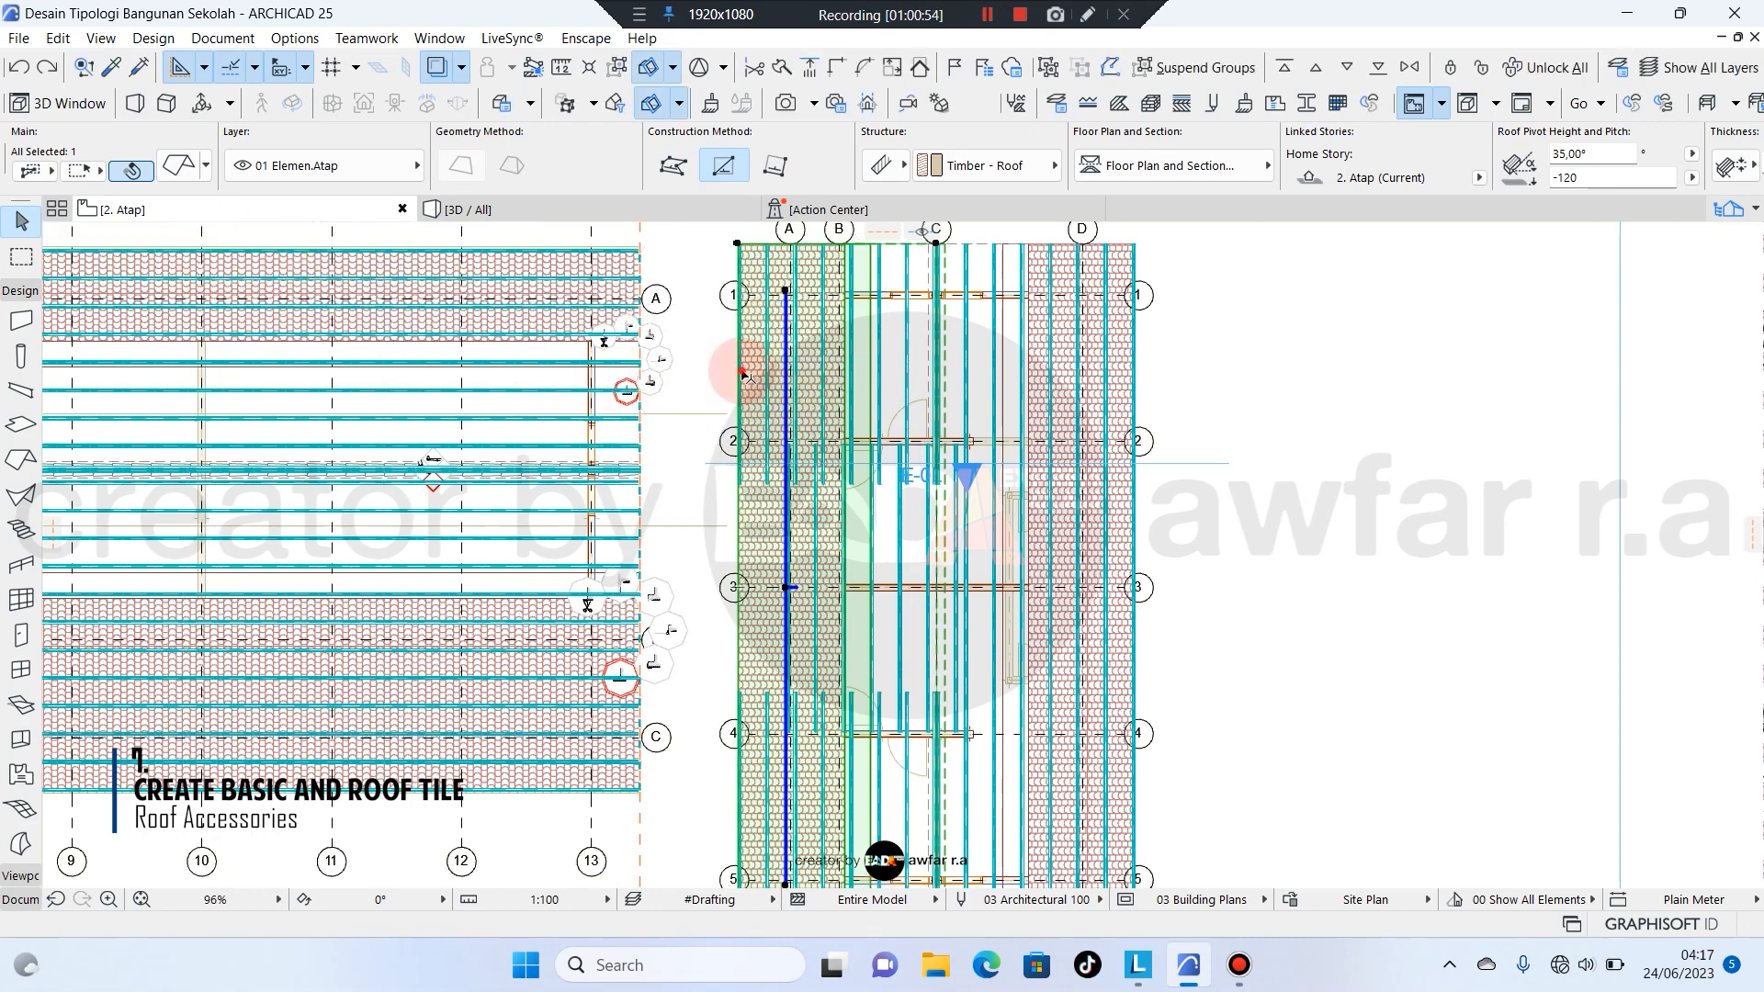
left_click(744, 372)
scroll(745, 474, "up", 10)
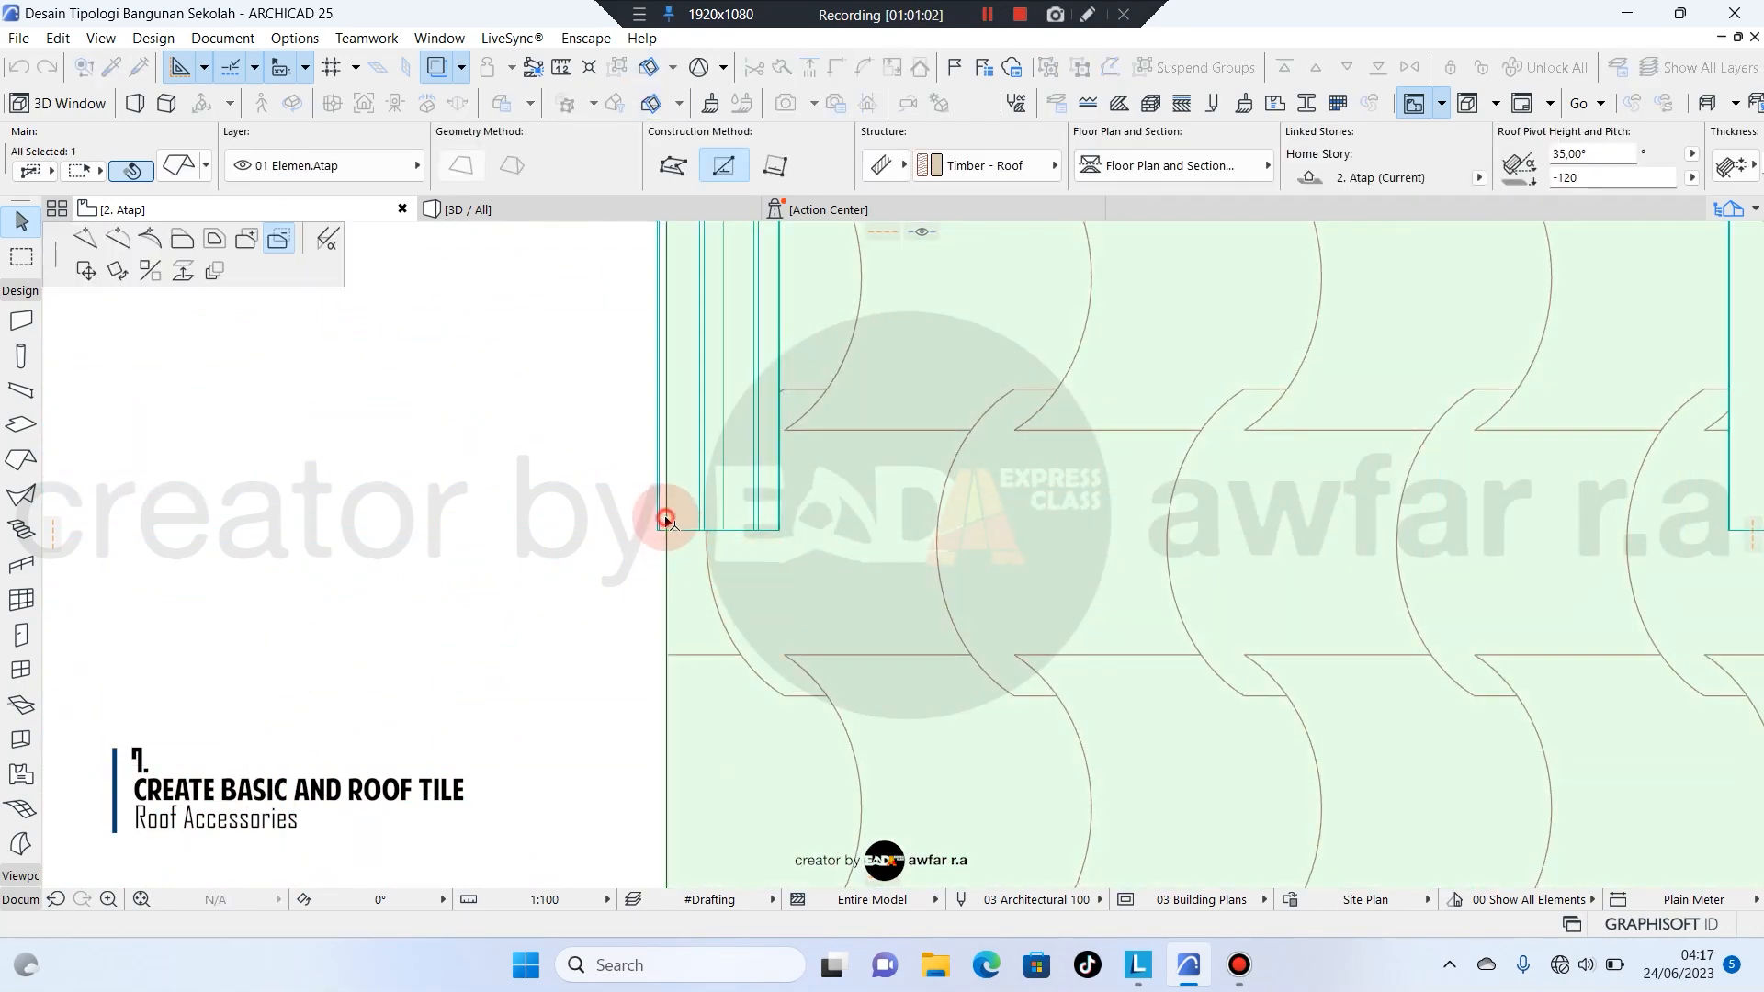
left_click(662, 522)
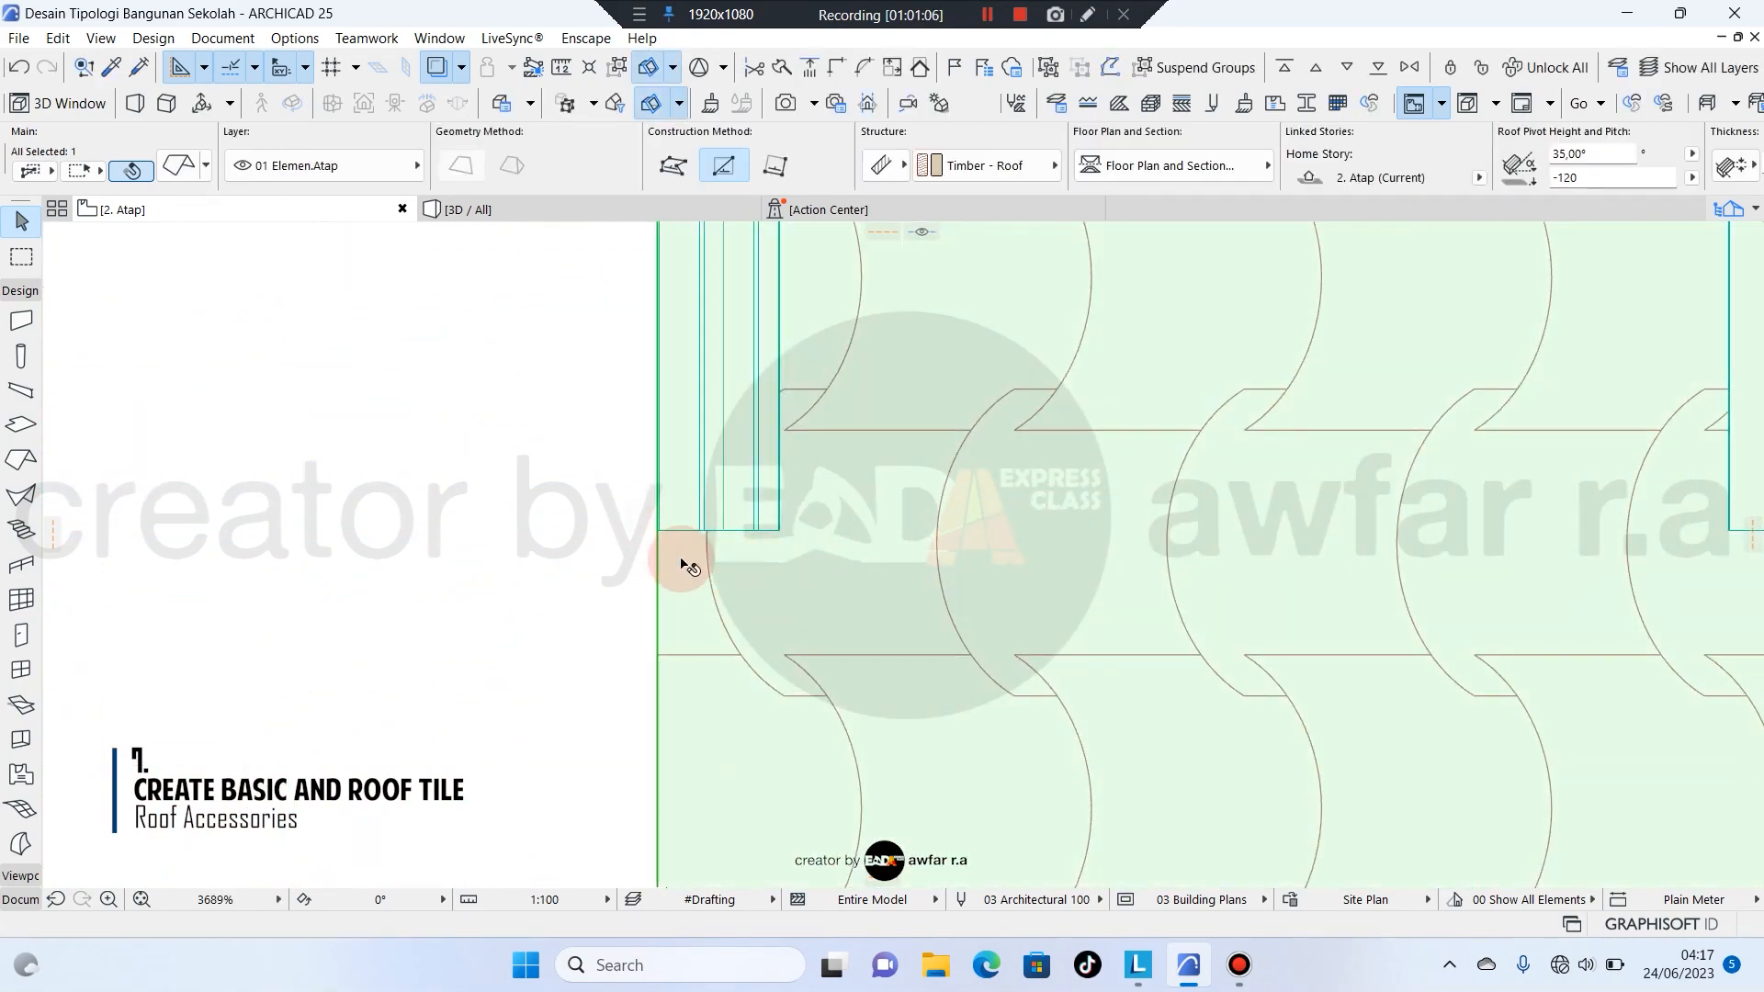
Subtract a rectangle about 4280 mm long between grids 2 and 4 from the mirrored roof plane, across to the ridge, and check it in 3D.
left_click(655, 415)
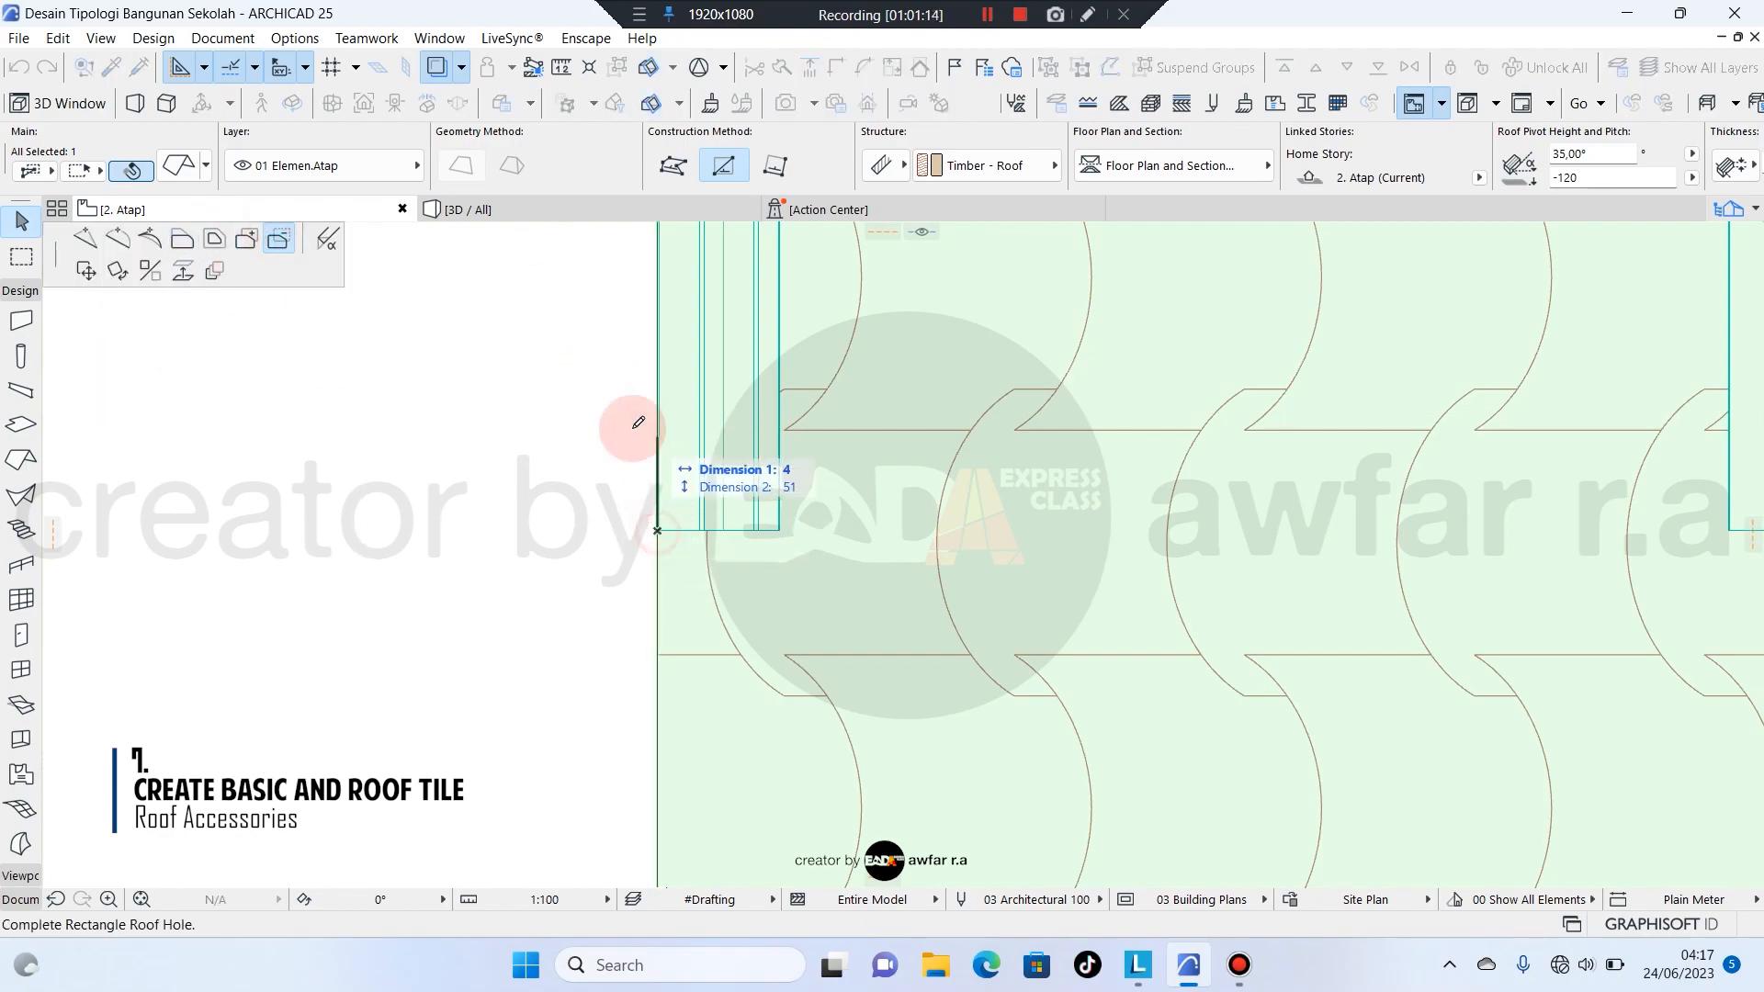
scroll(662, 413, "down", 8)
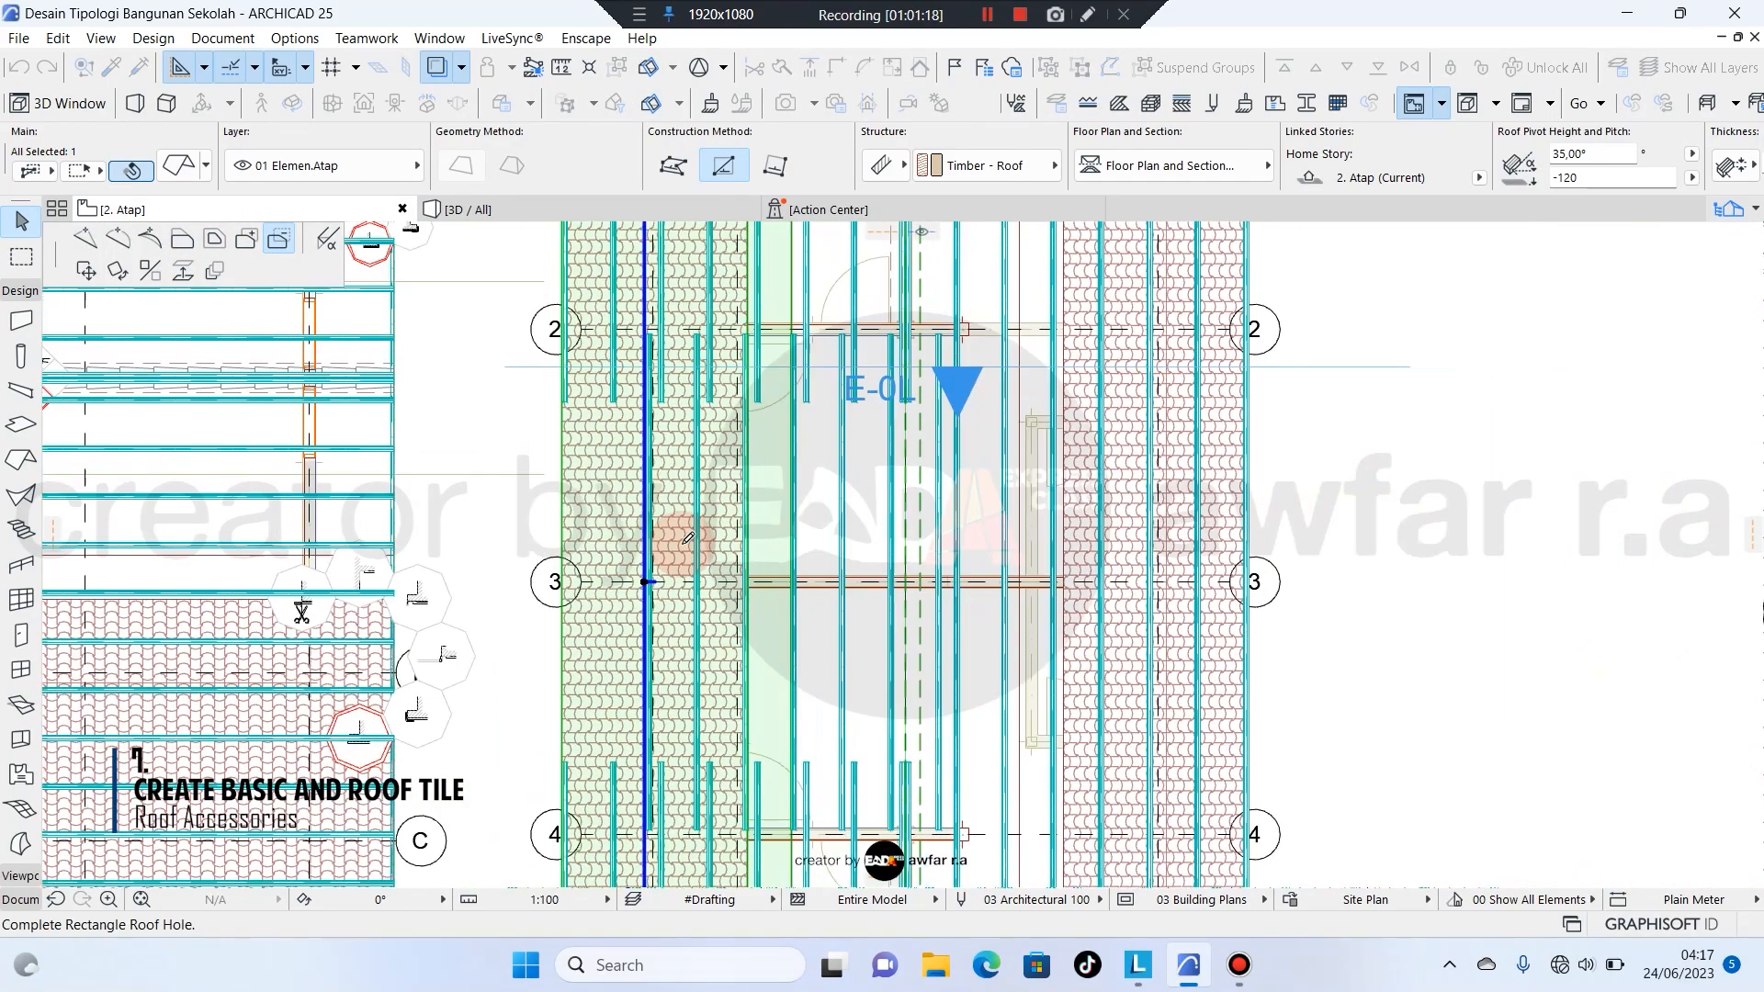
middle_click_drag(811, 671, 756, 503)
middle_click_drag(791, 574, 827, 677)
scroll(880, 694, "up", 4)
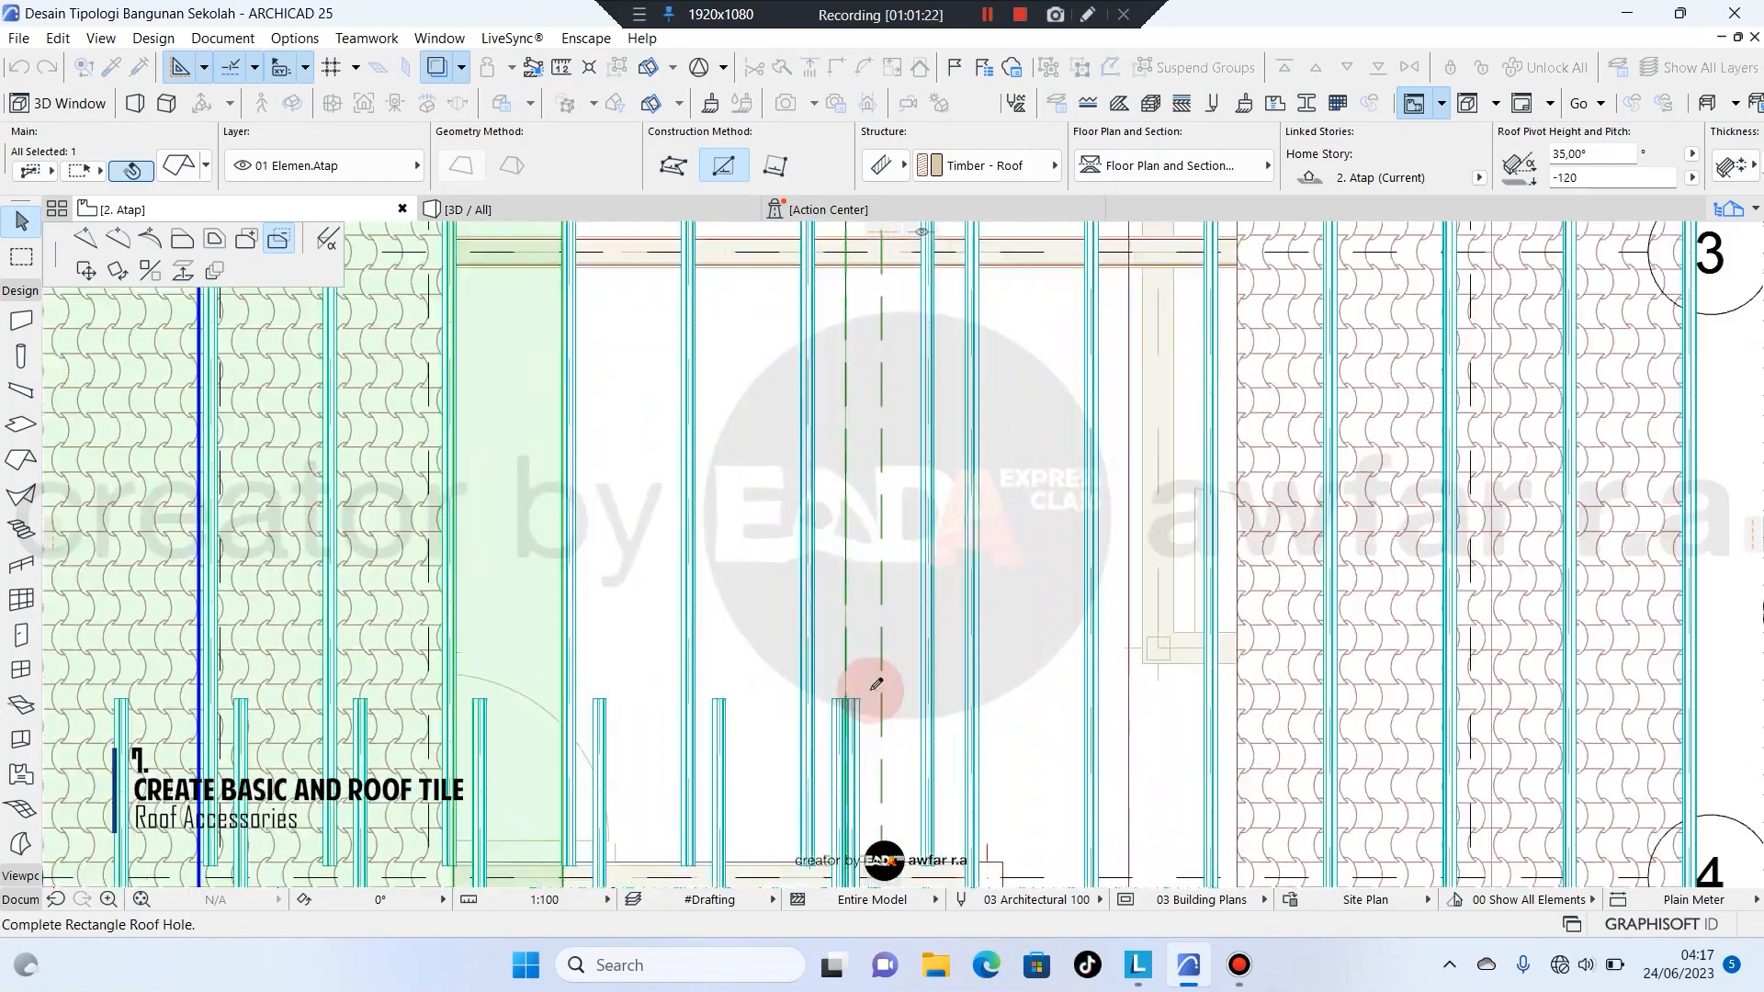
scroll(878, 685, "up", 2)
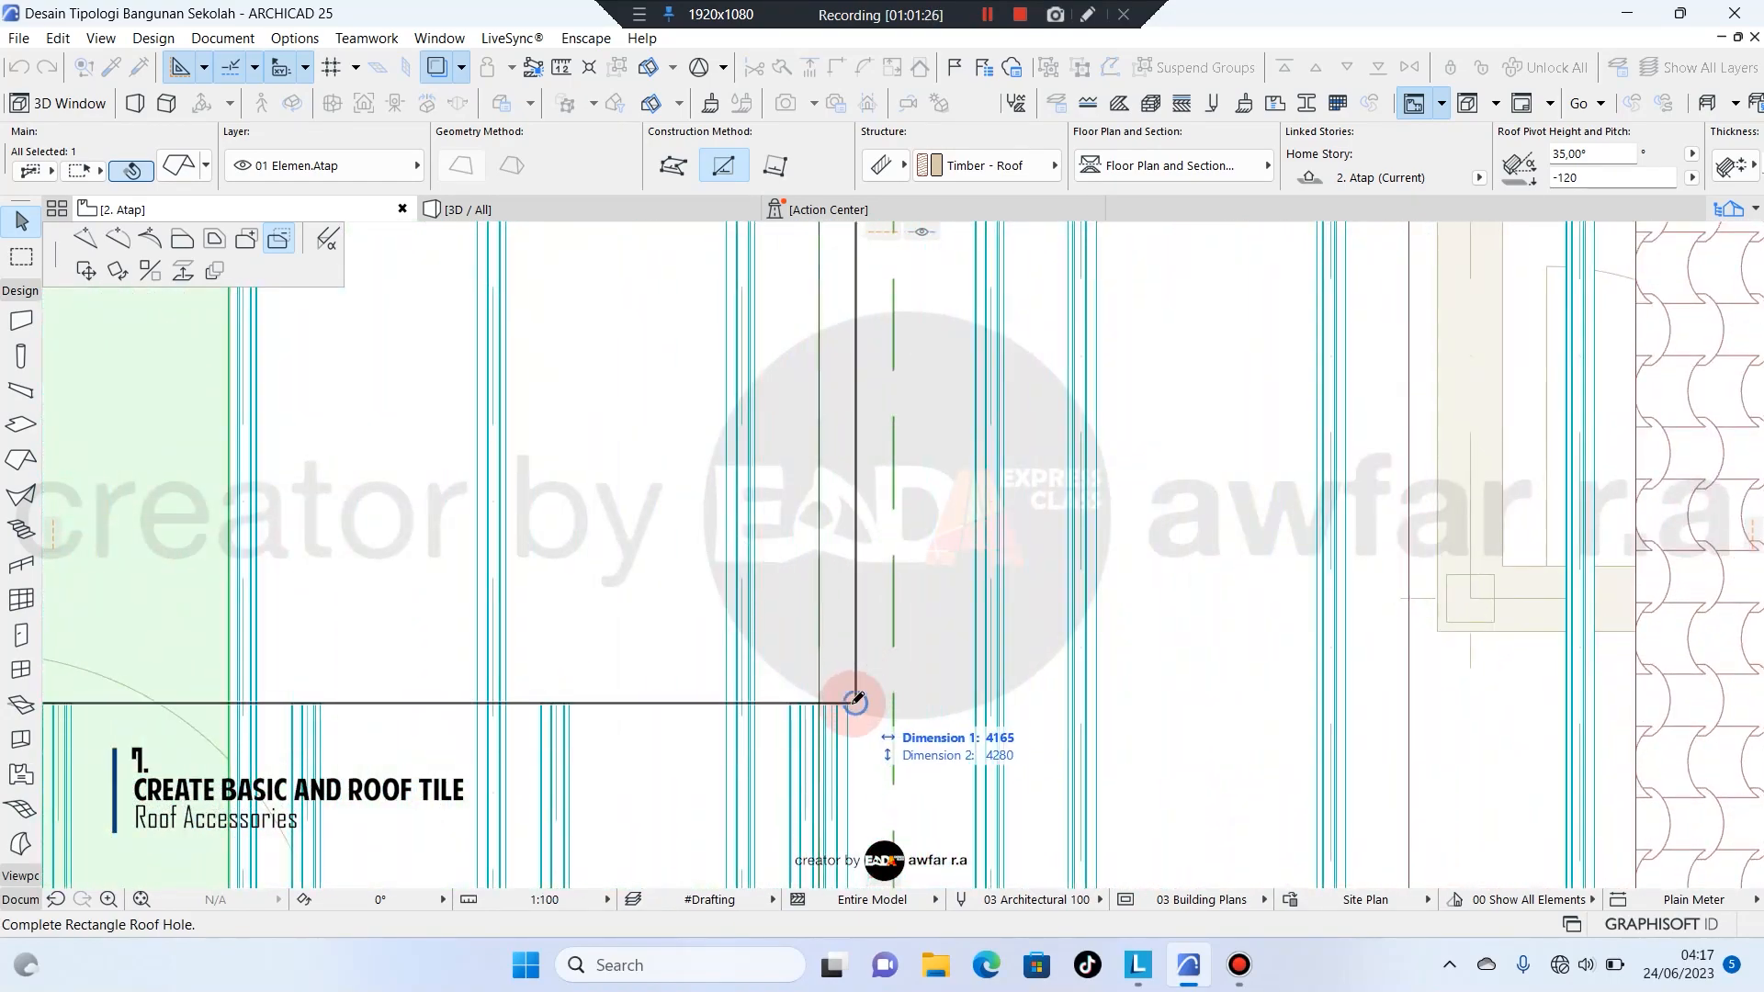
scroll(814, 686, "up", 2)
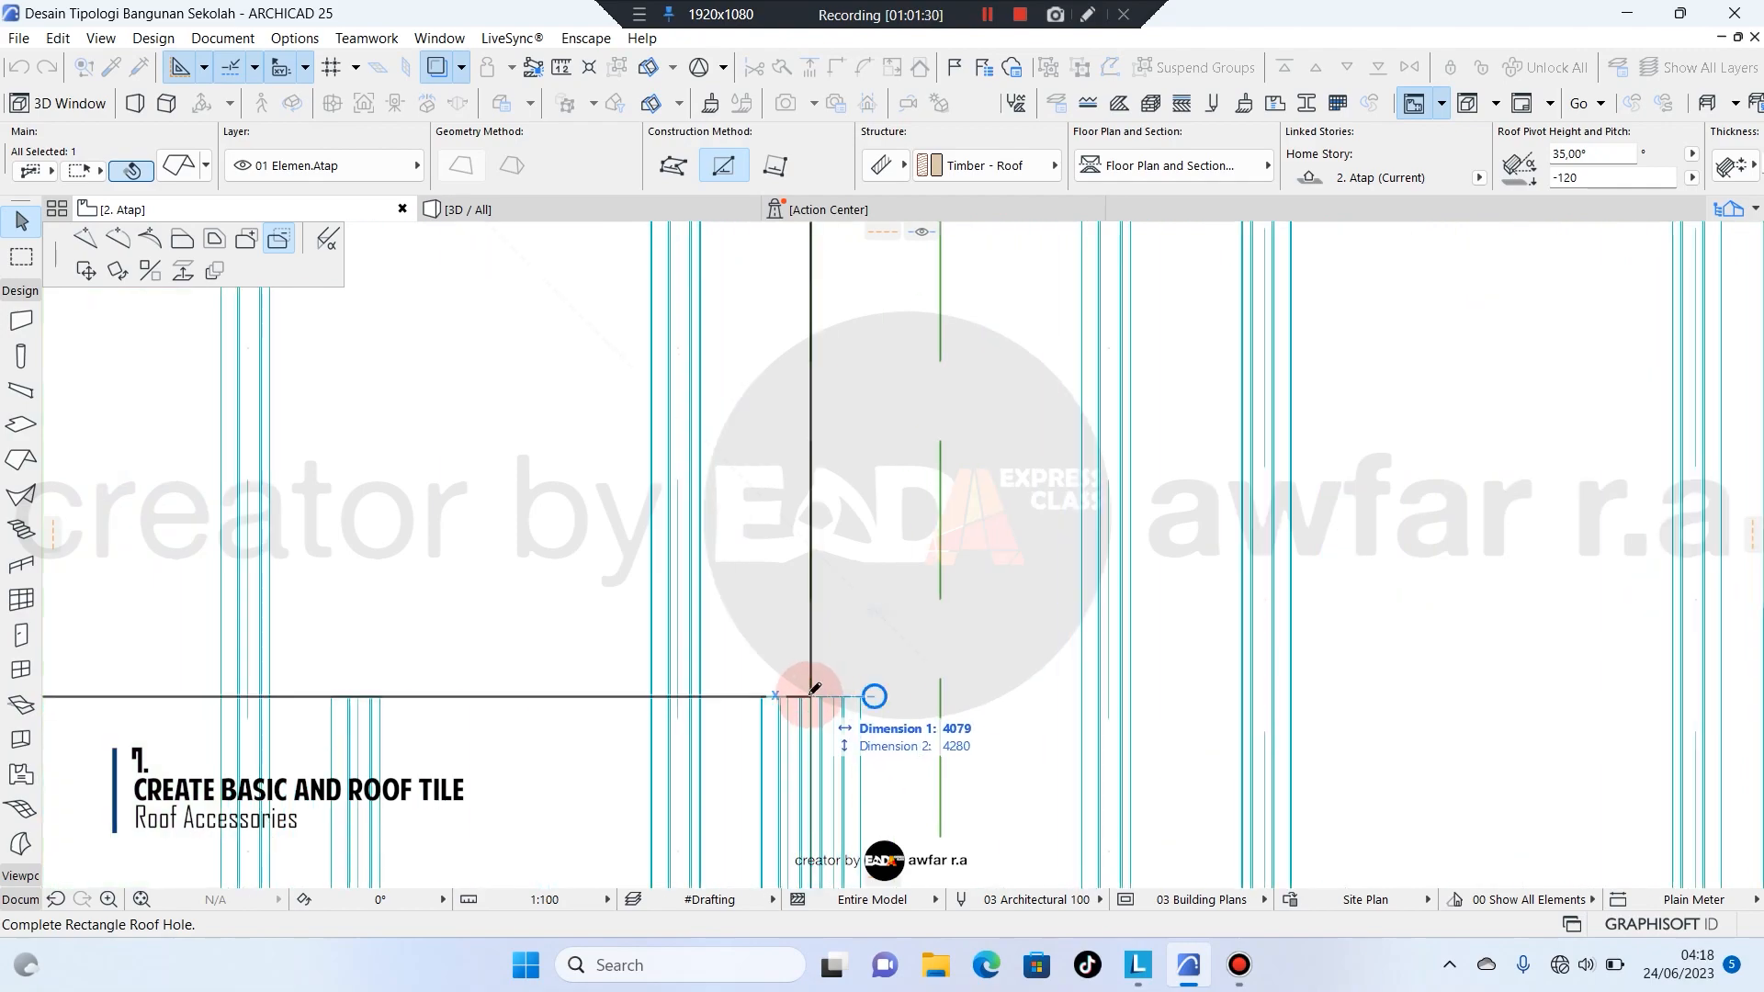
left_click(995, 679)
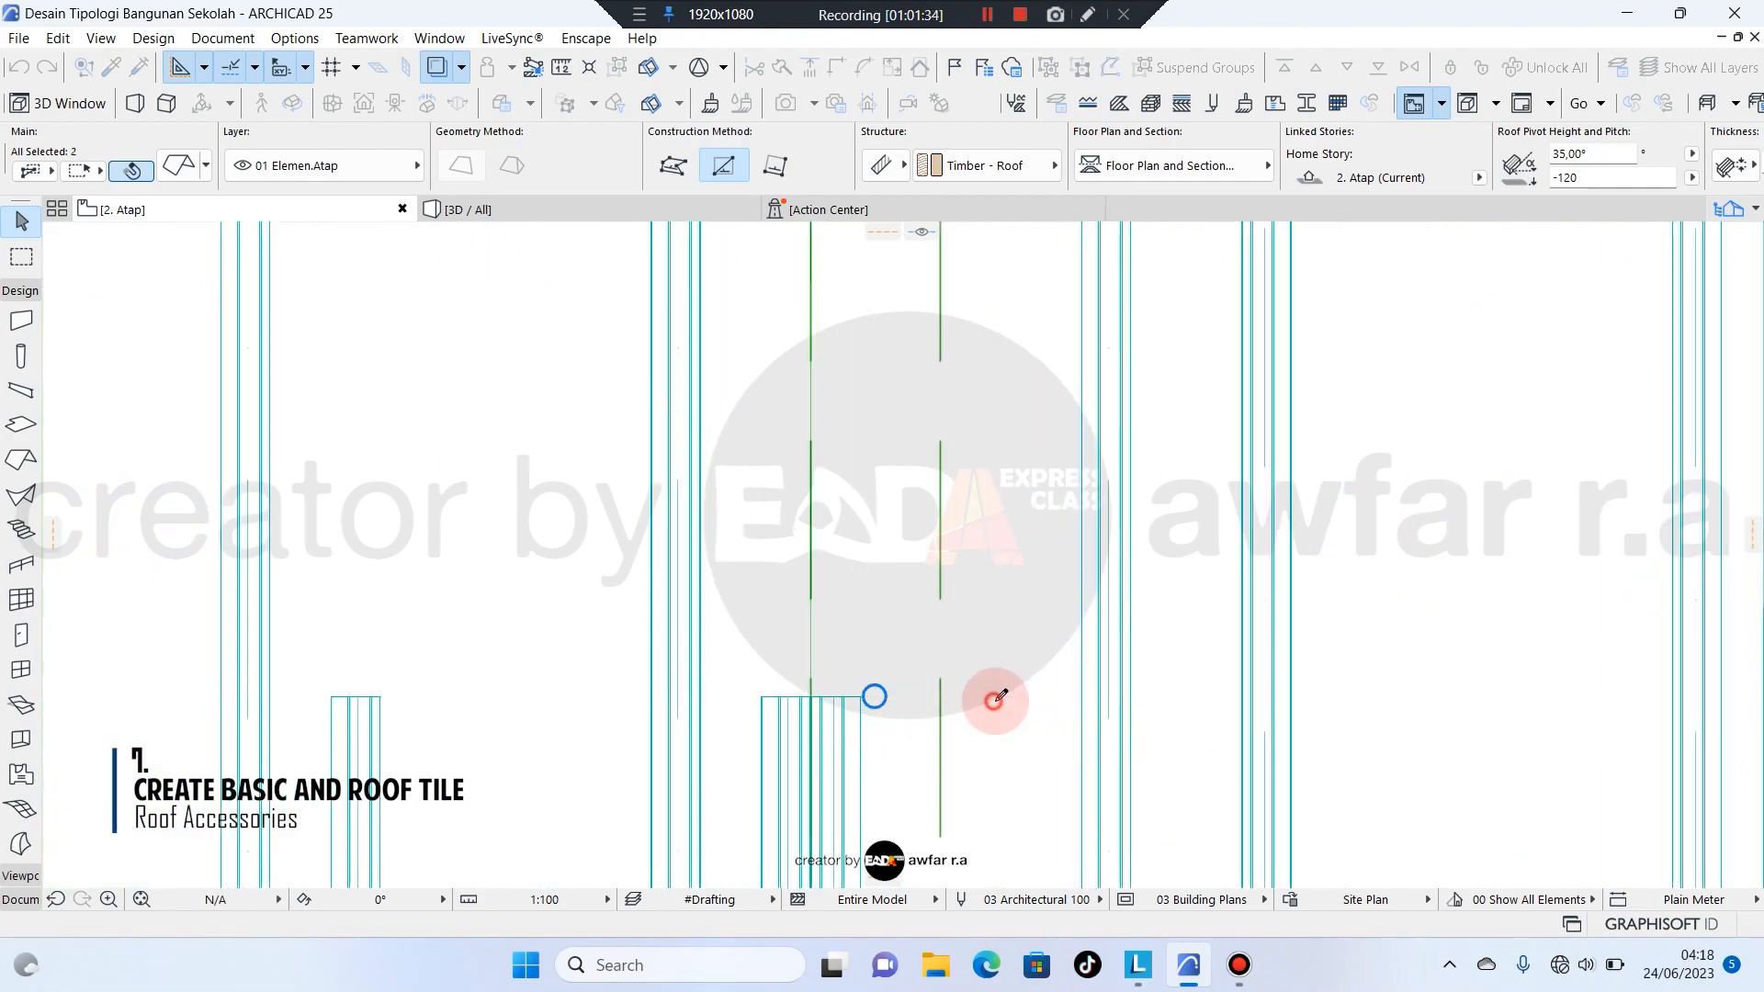
scroll(981, 653, "down", 5)
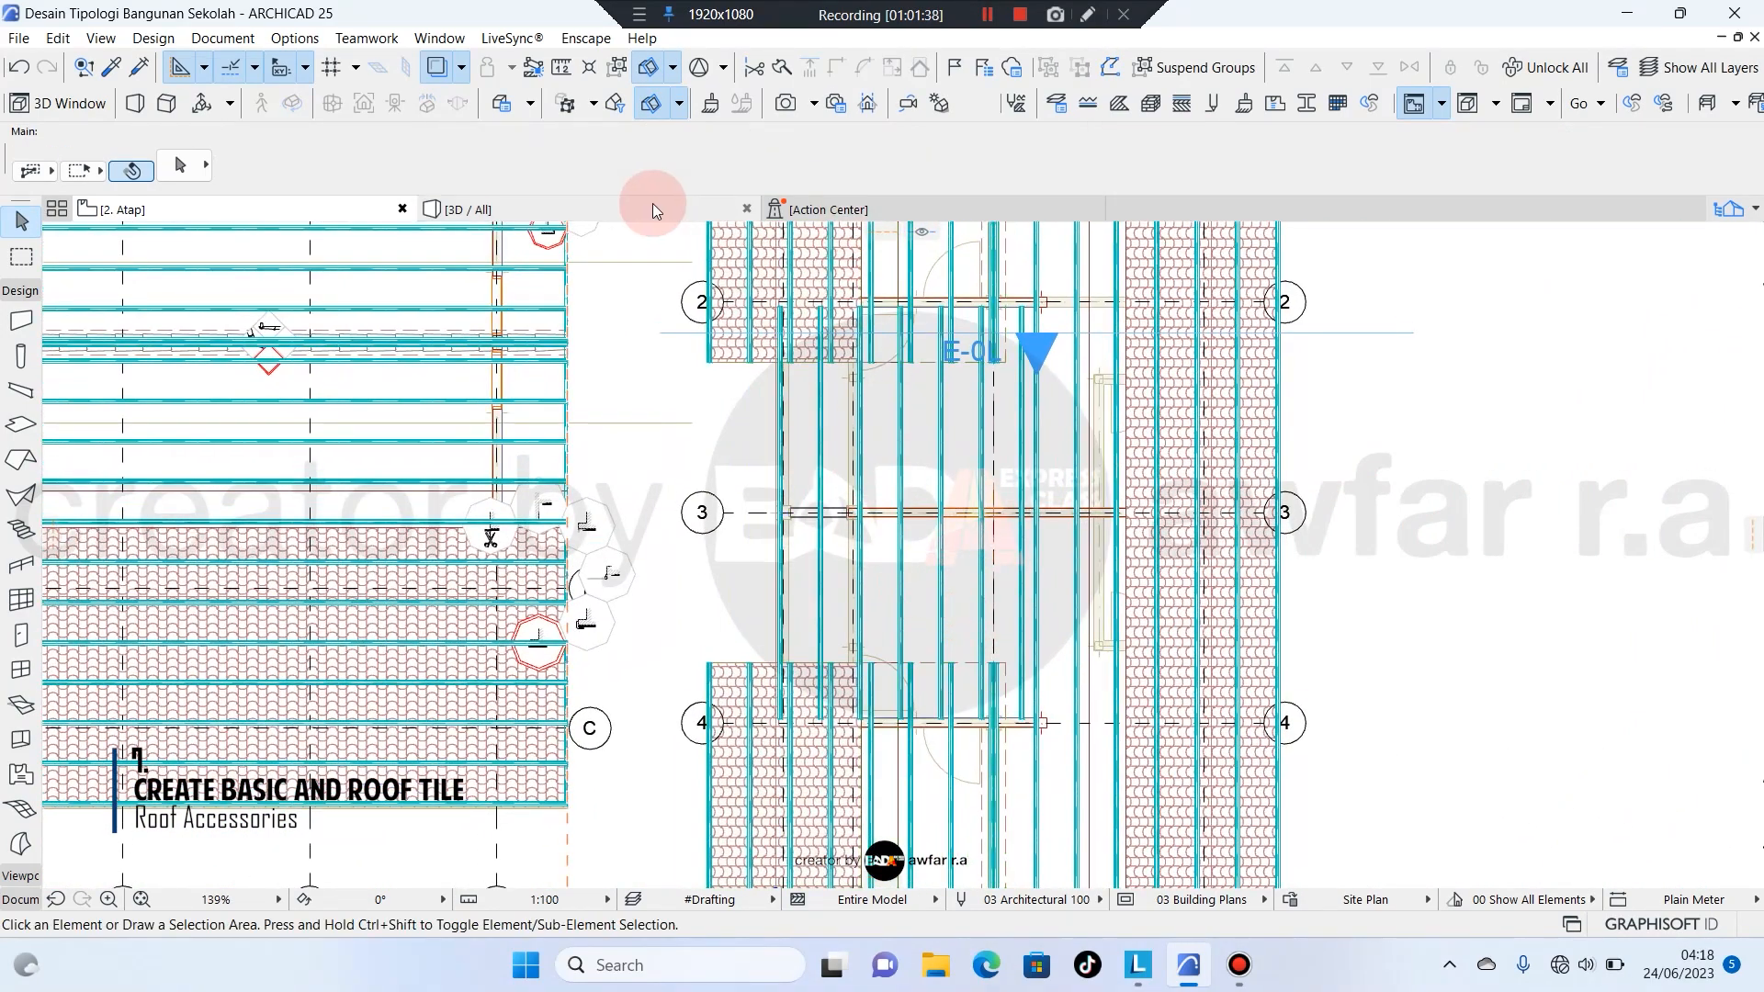
left_click(652, 207)
middle_click_drag(913, 399, 569, 579, "shift")
Subtract a rectangular notch between grids 2 and 4 from the ridge side of the grid D roof plane, following the framing.
left_click(328, 212)
left_click(1169, 421)
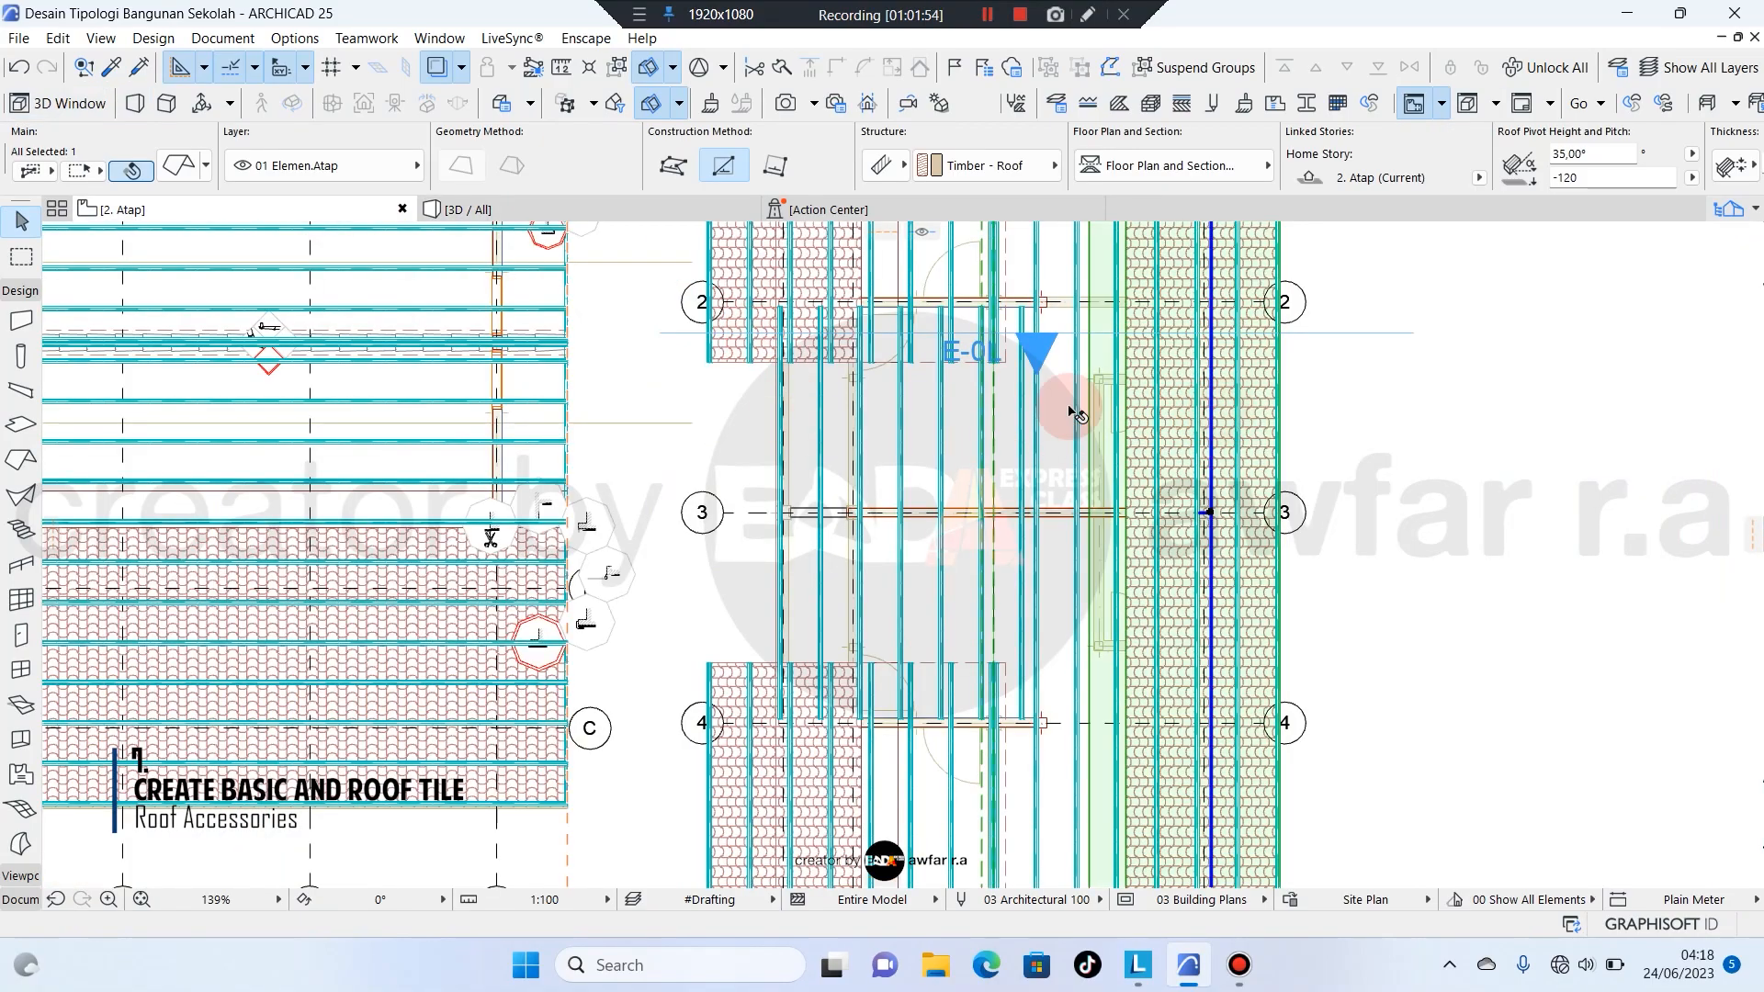
scroll(1063, 398, "up", 3)
left_click(957, 384)
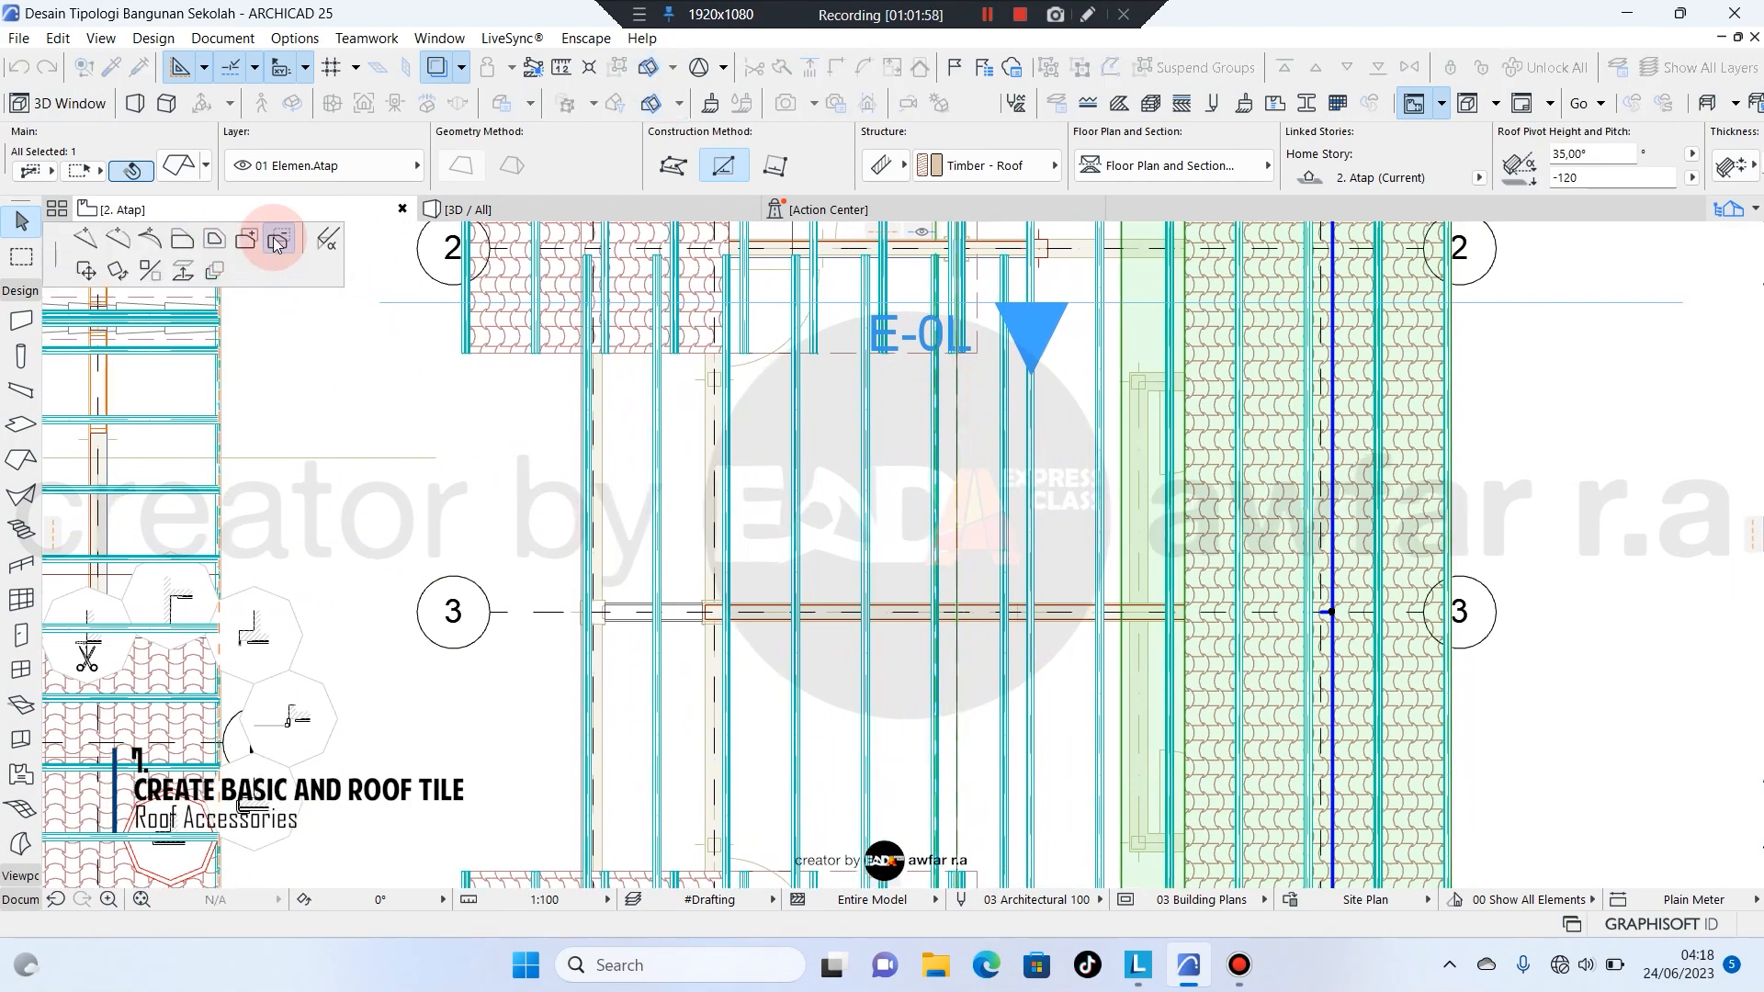
scroll(918, 386, "up", 8)
left_click(873, 454)
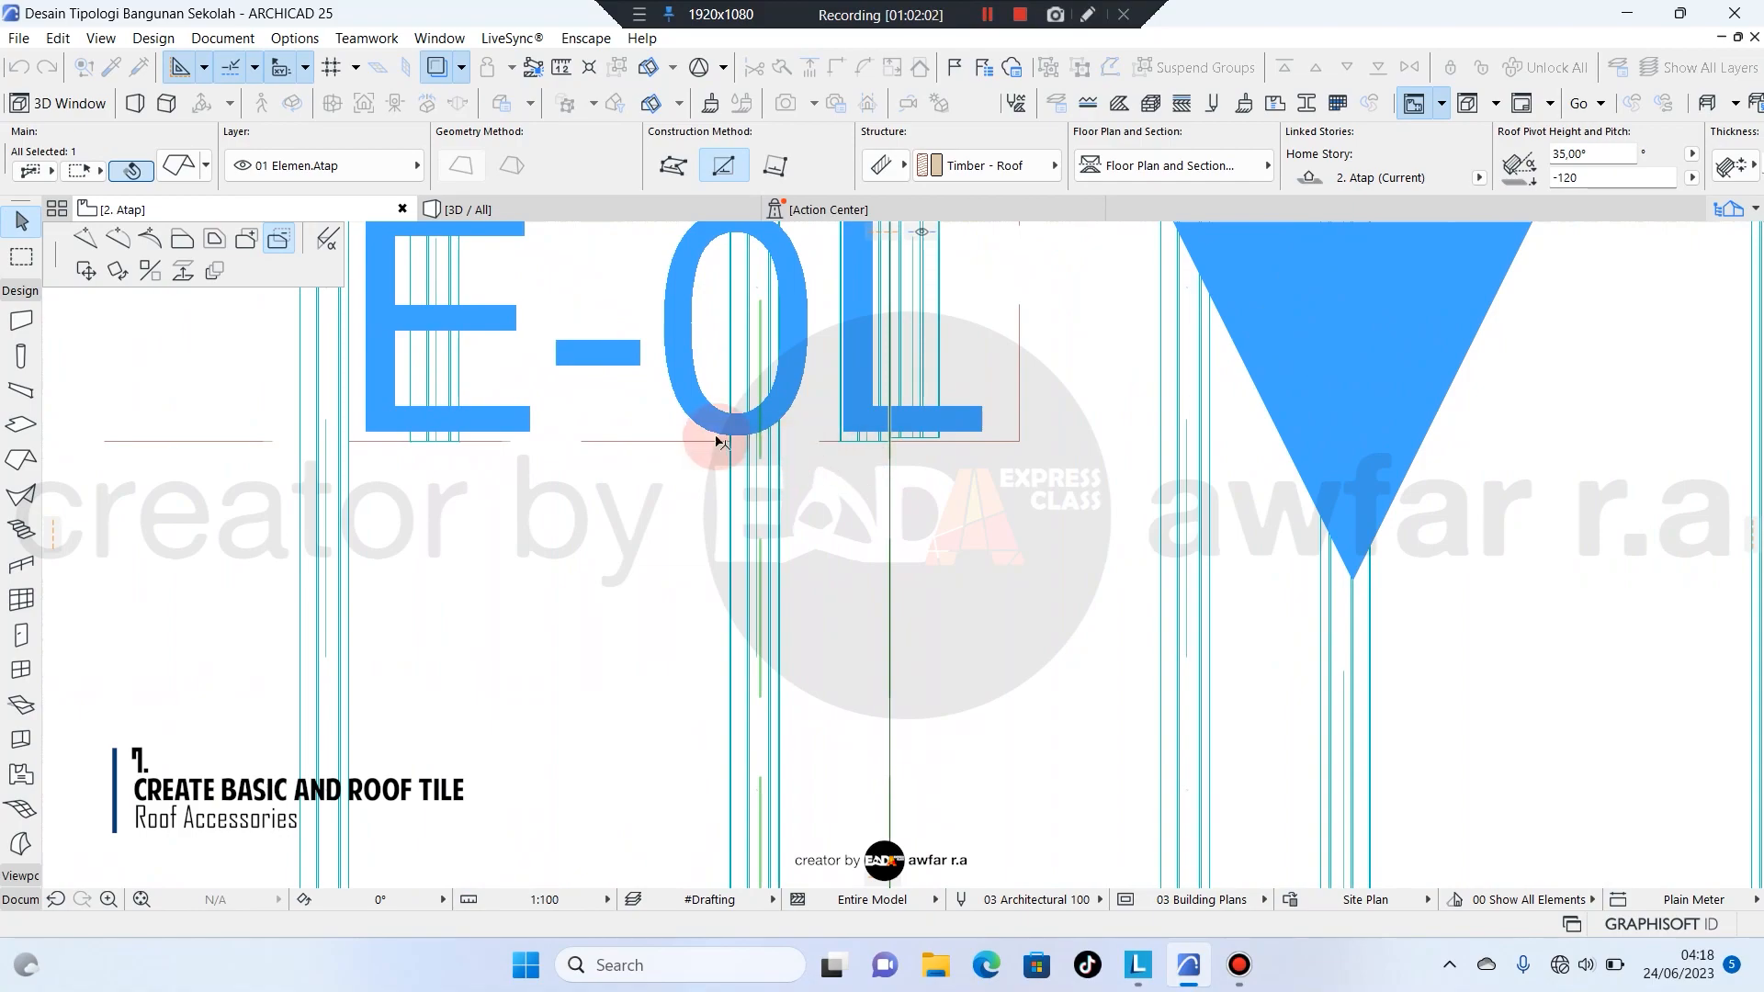
scroll(735, 448, "down", 10)
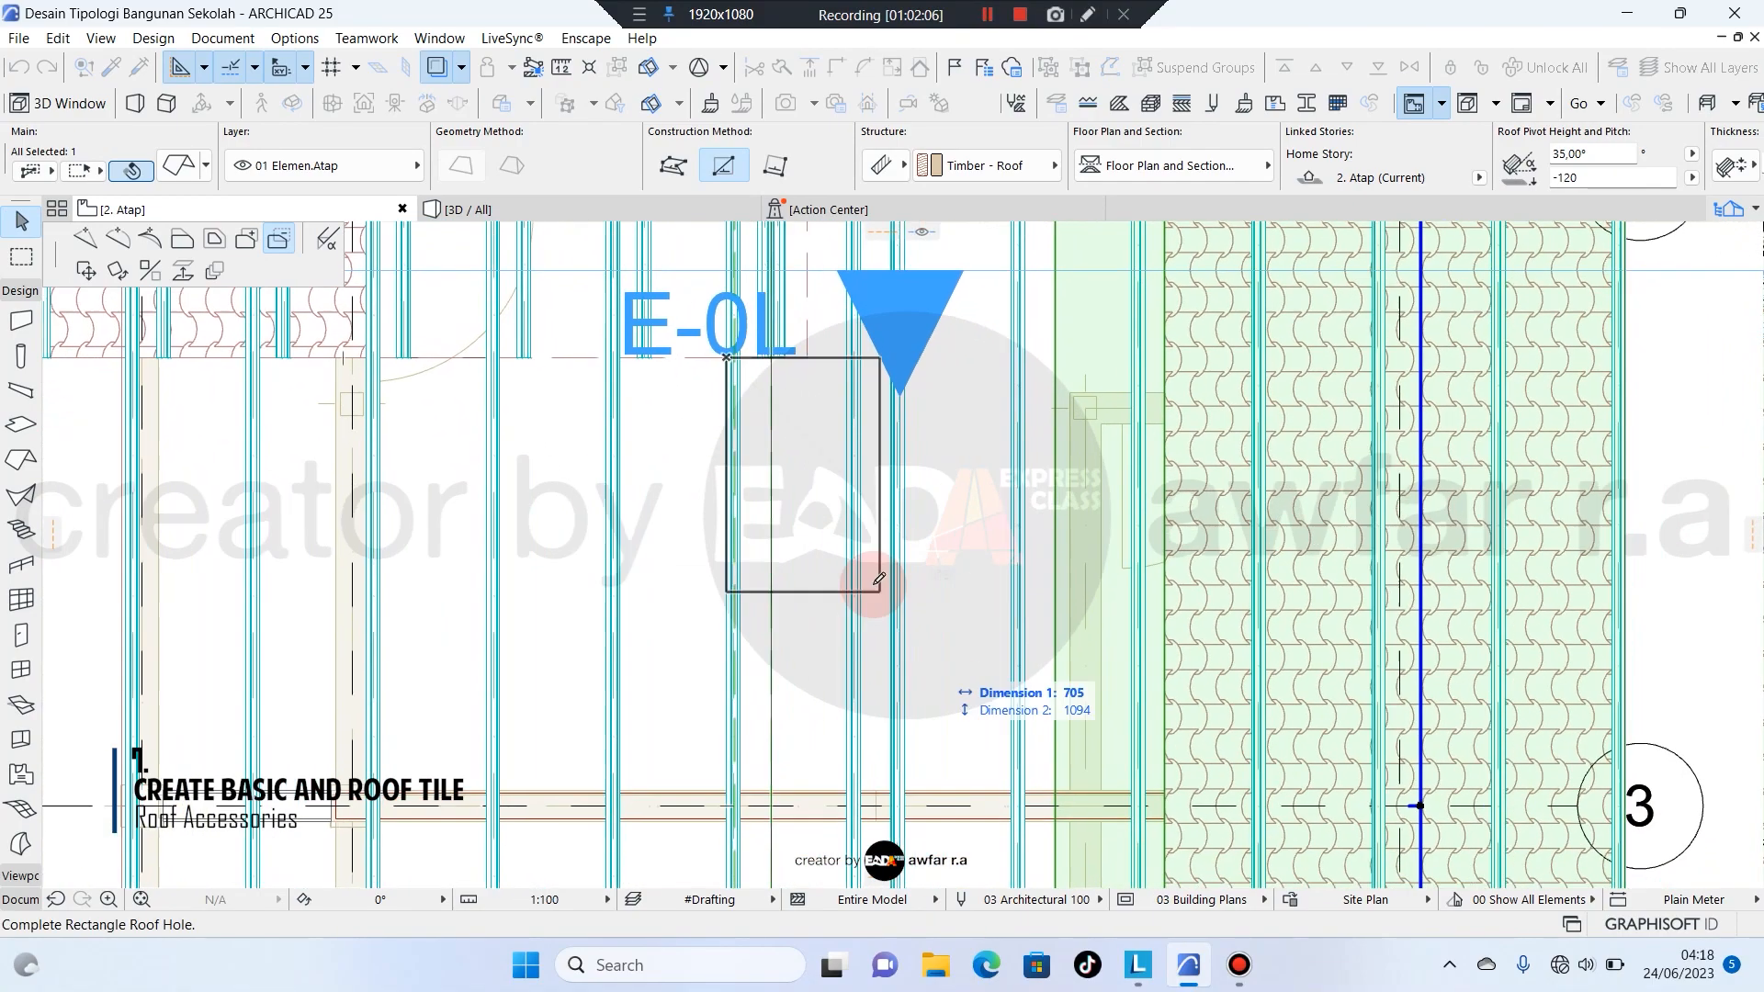
scroll(903, 695, "up", 5)
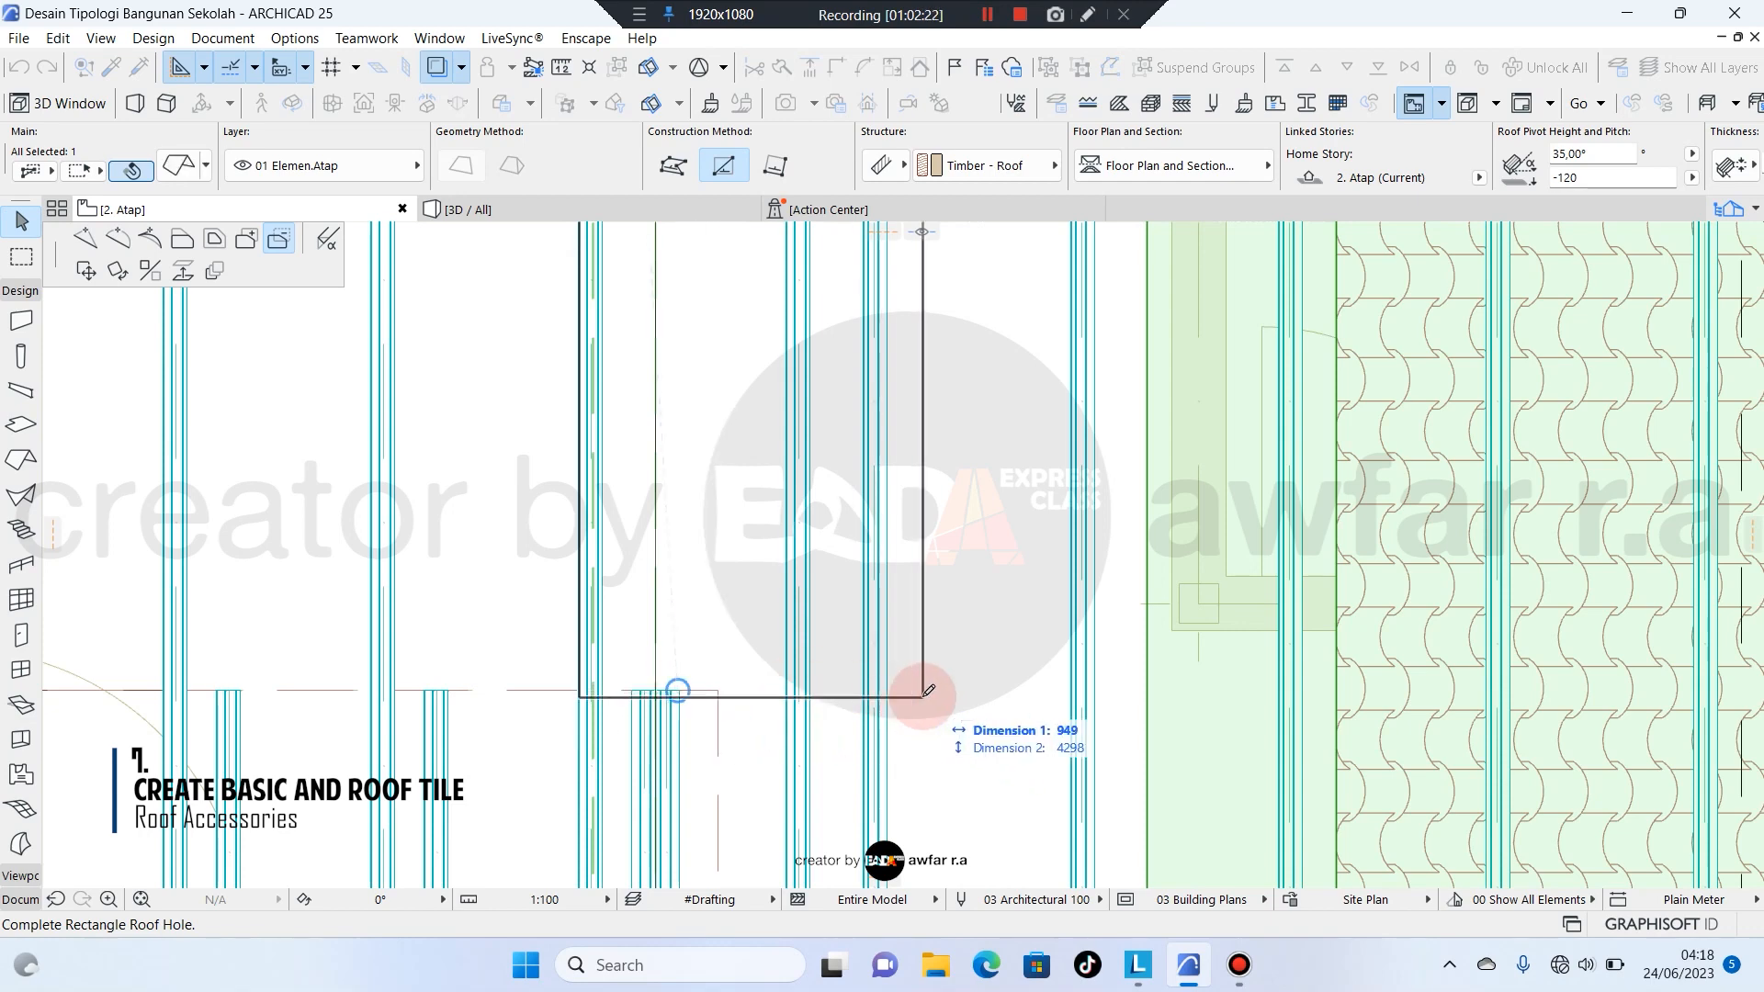
left_click(893, 689)
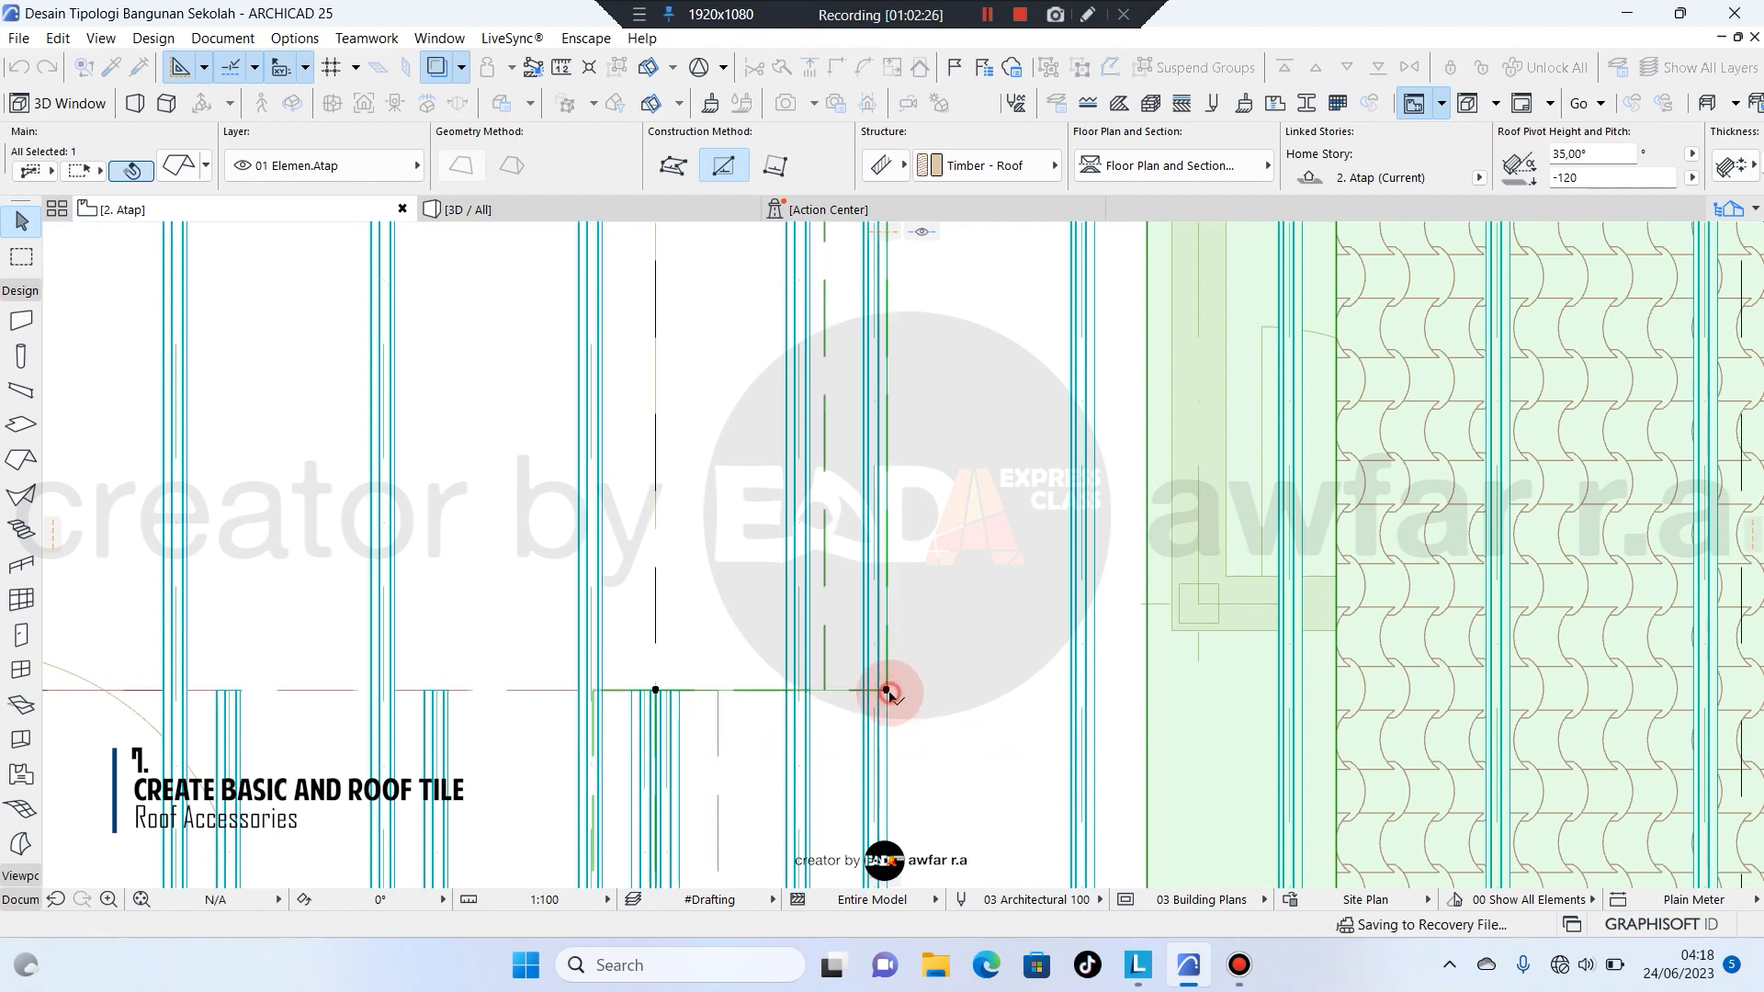
Pull the notch edge of the grid D roof plane back toward the ridge to the nearest framing member and check it in 3D.
left_click(660, 210)
middle_click_drag(685, 634, 1055, 583, "shift")
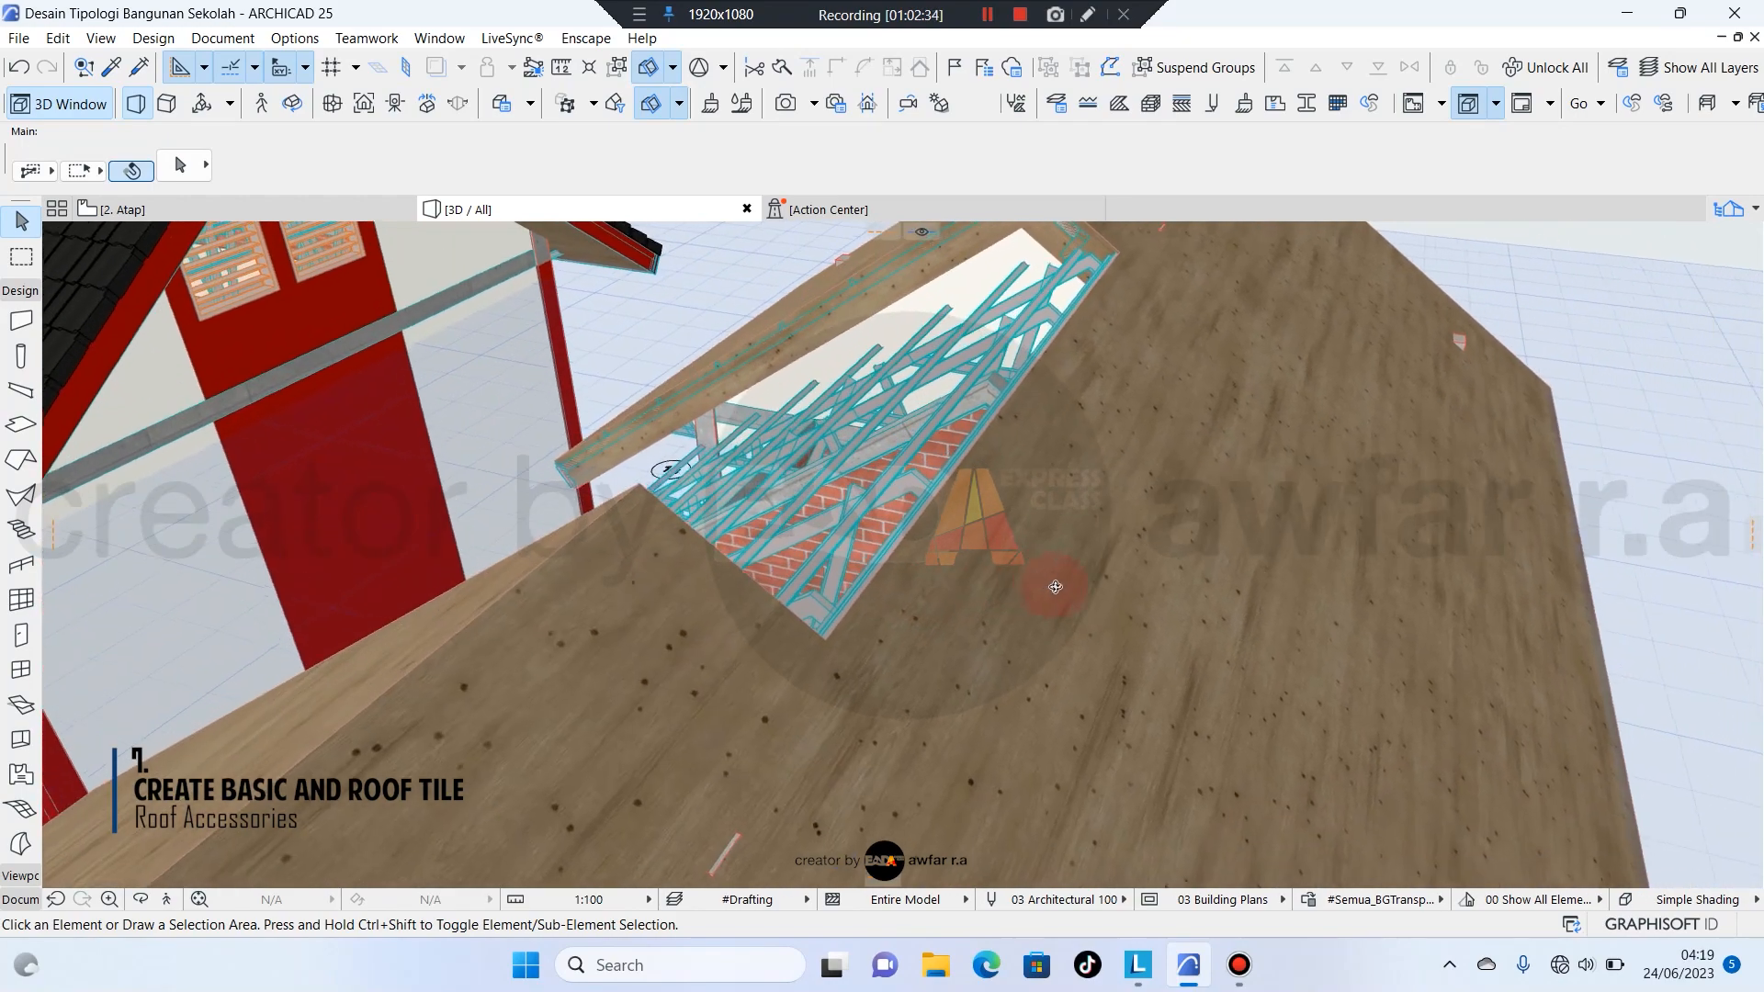
left_click(288, 209)
left_click(670, 475)
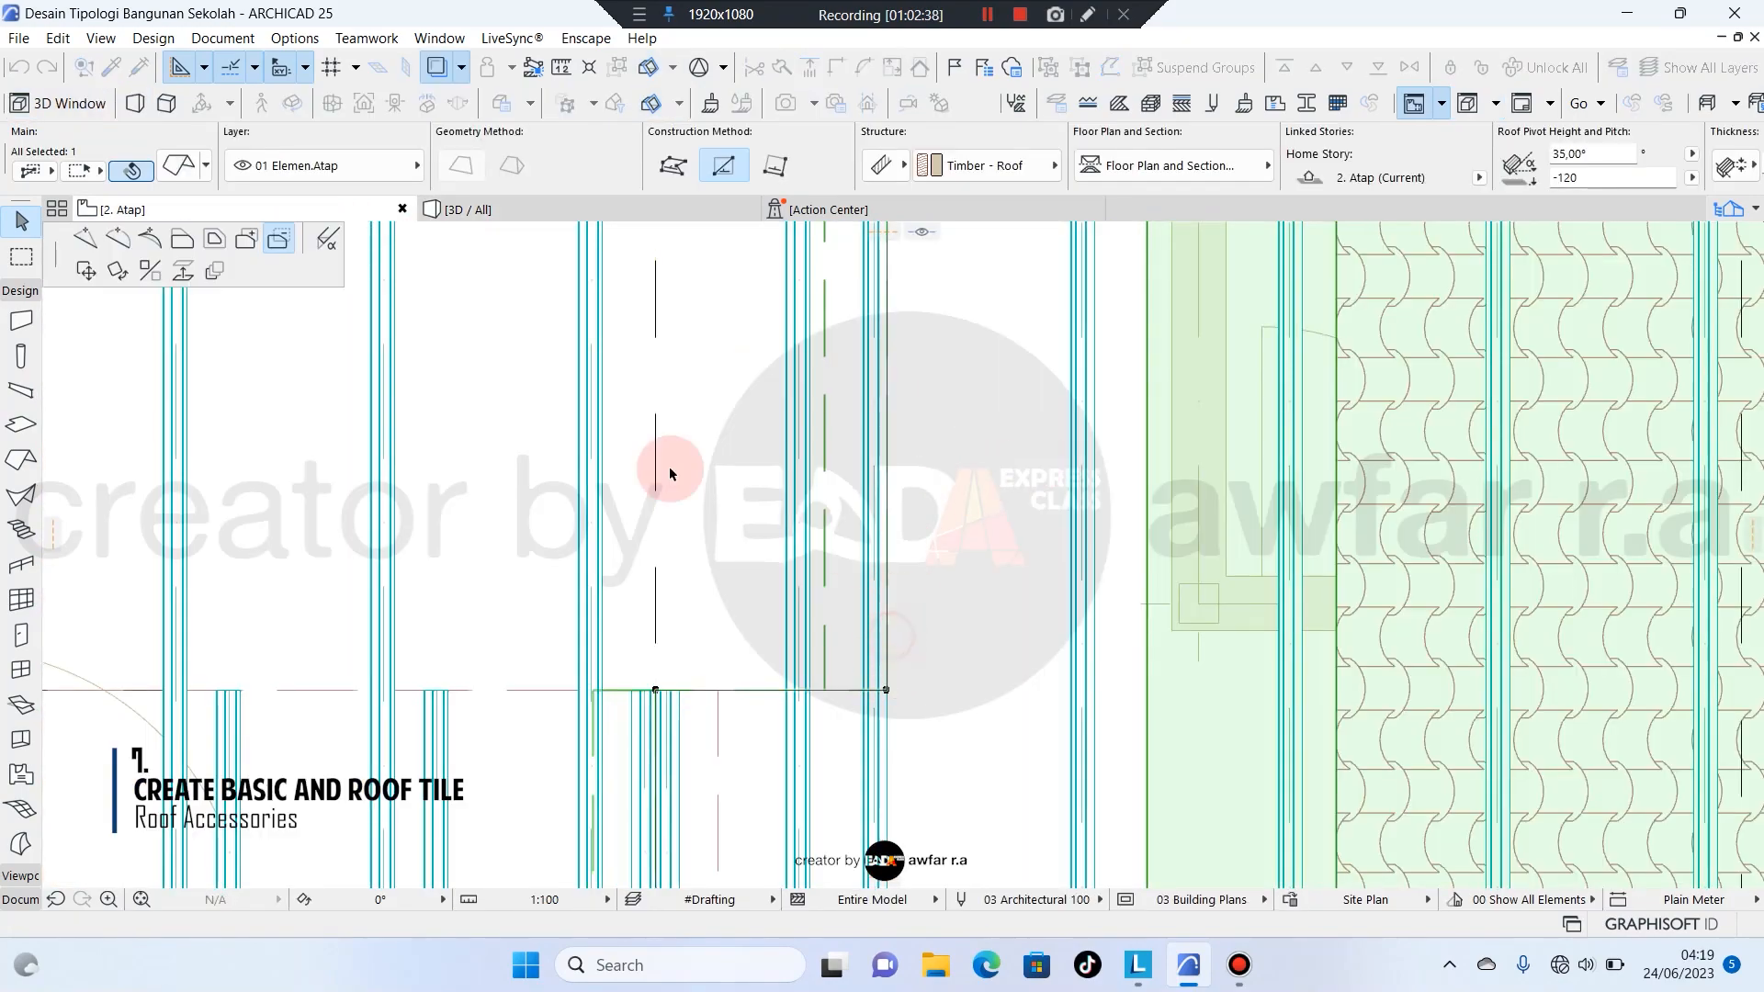
left_click(781, 679)
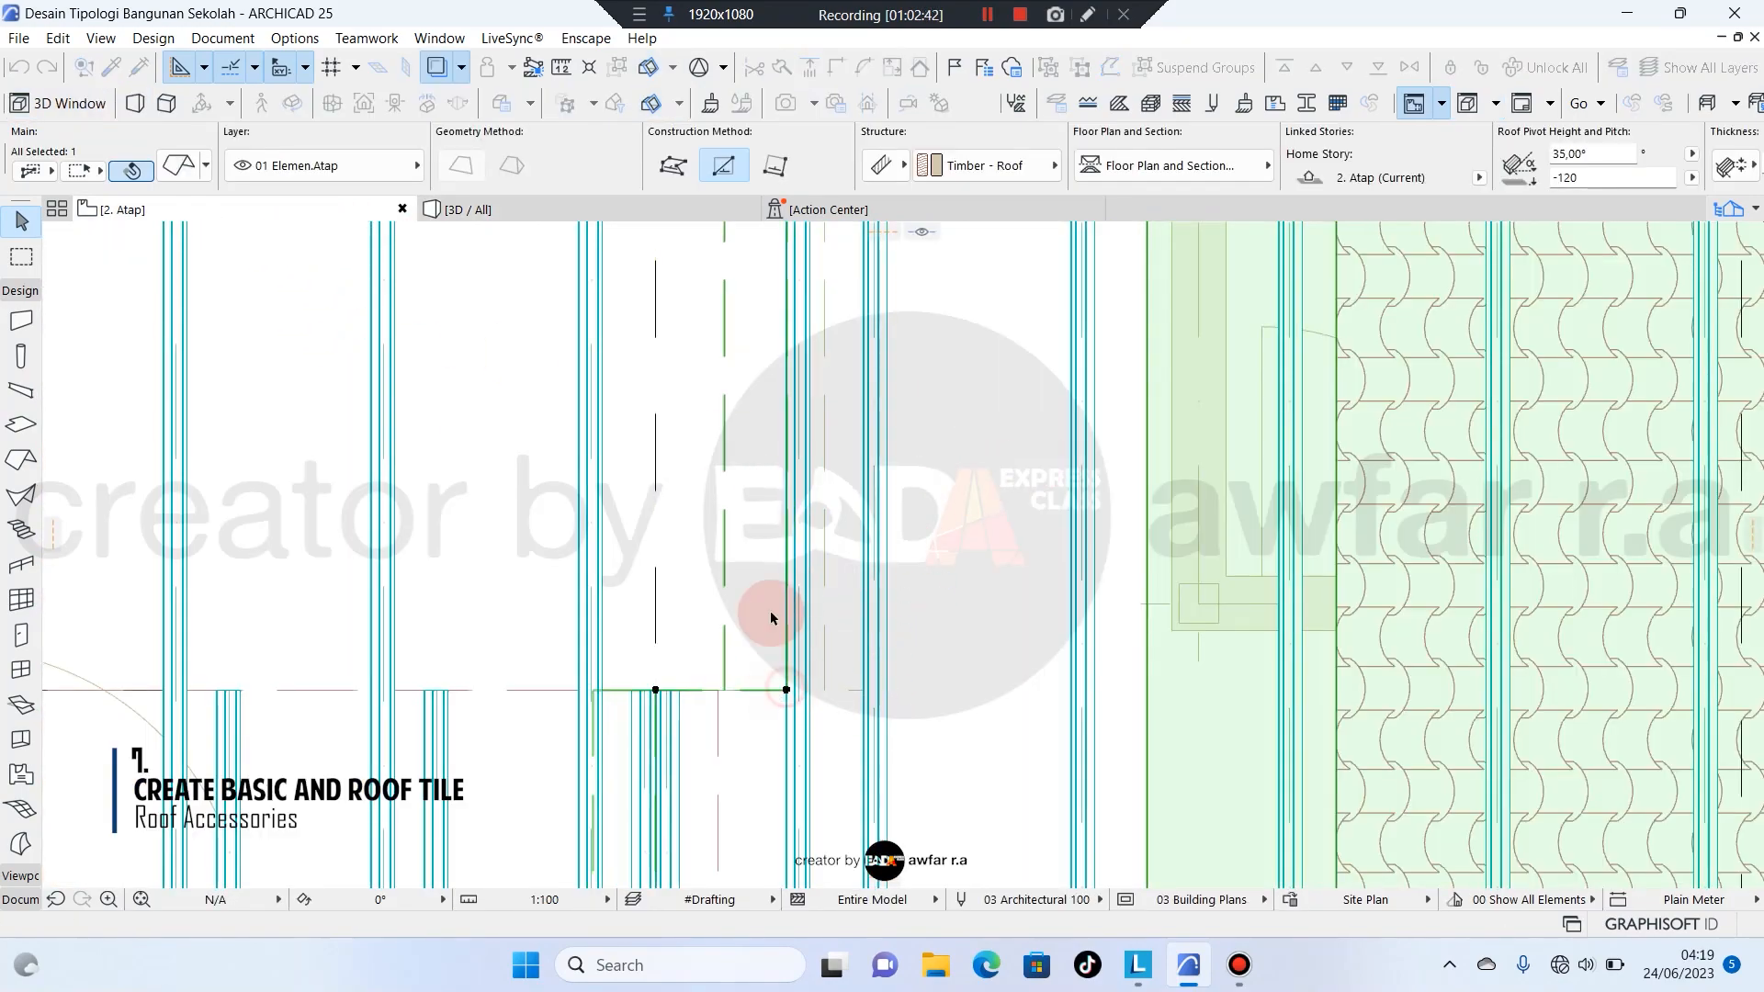
left_click(597, 214)
middle_click_drag(854, 551, 373, 257, "shift")
left_click(300, 209)
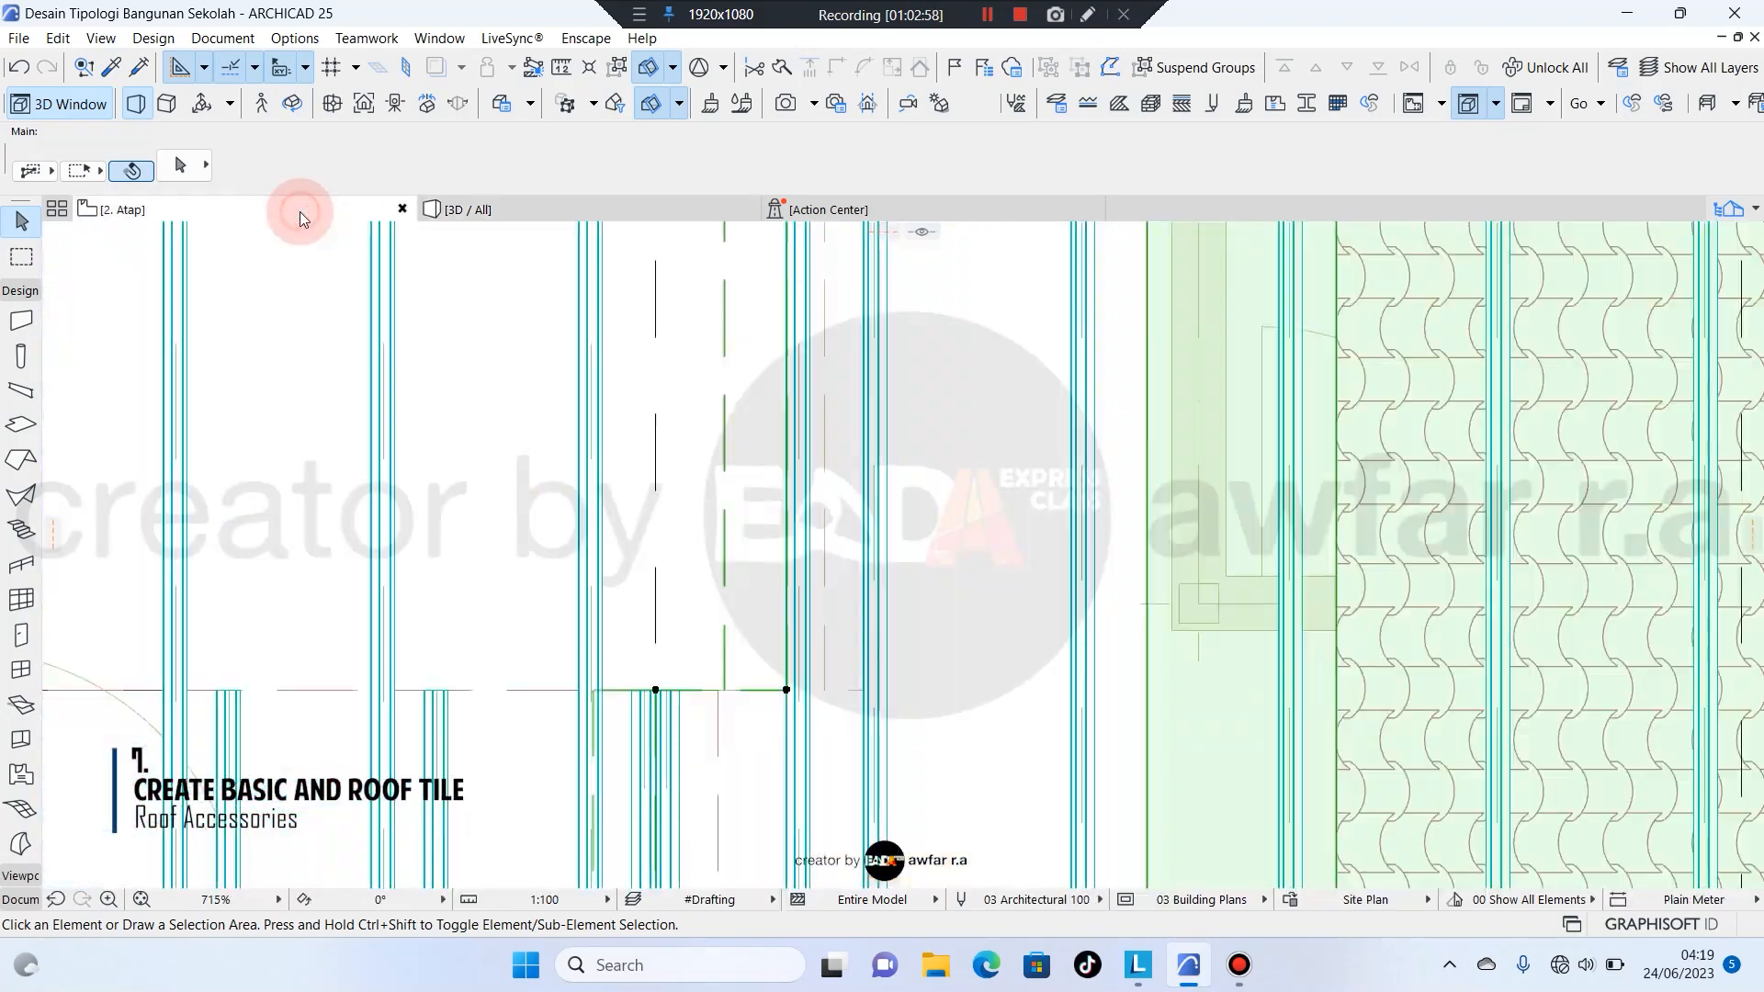
scroll(721, 499, "up", 5)
scroll(818, 452, "up", 3)
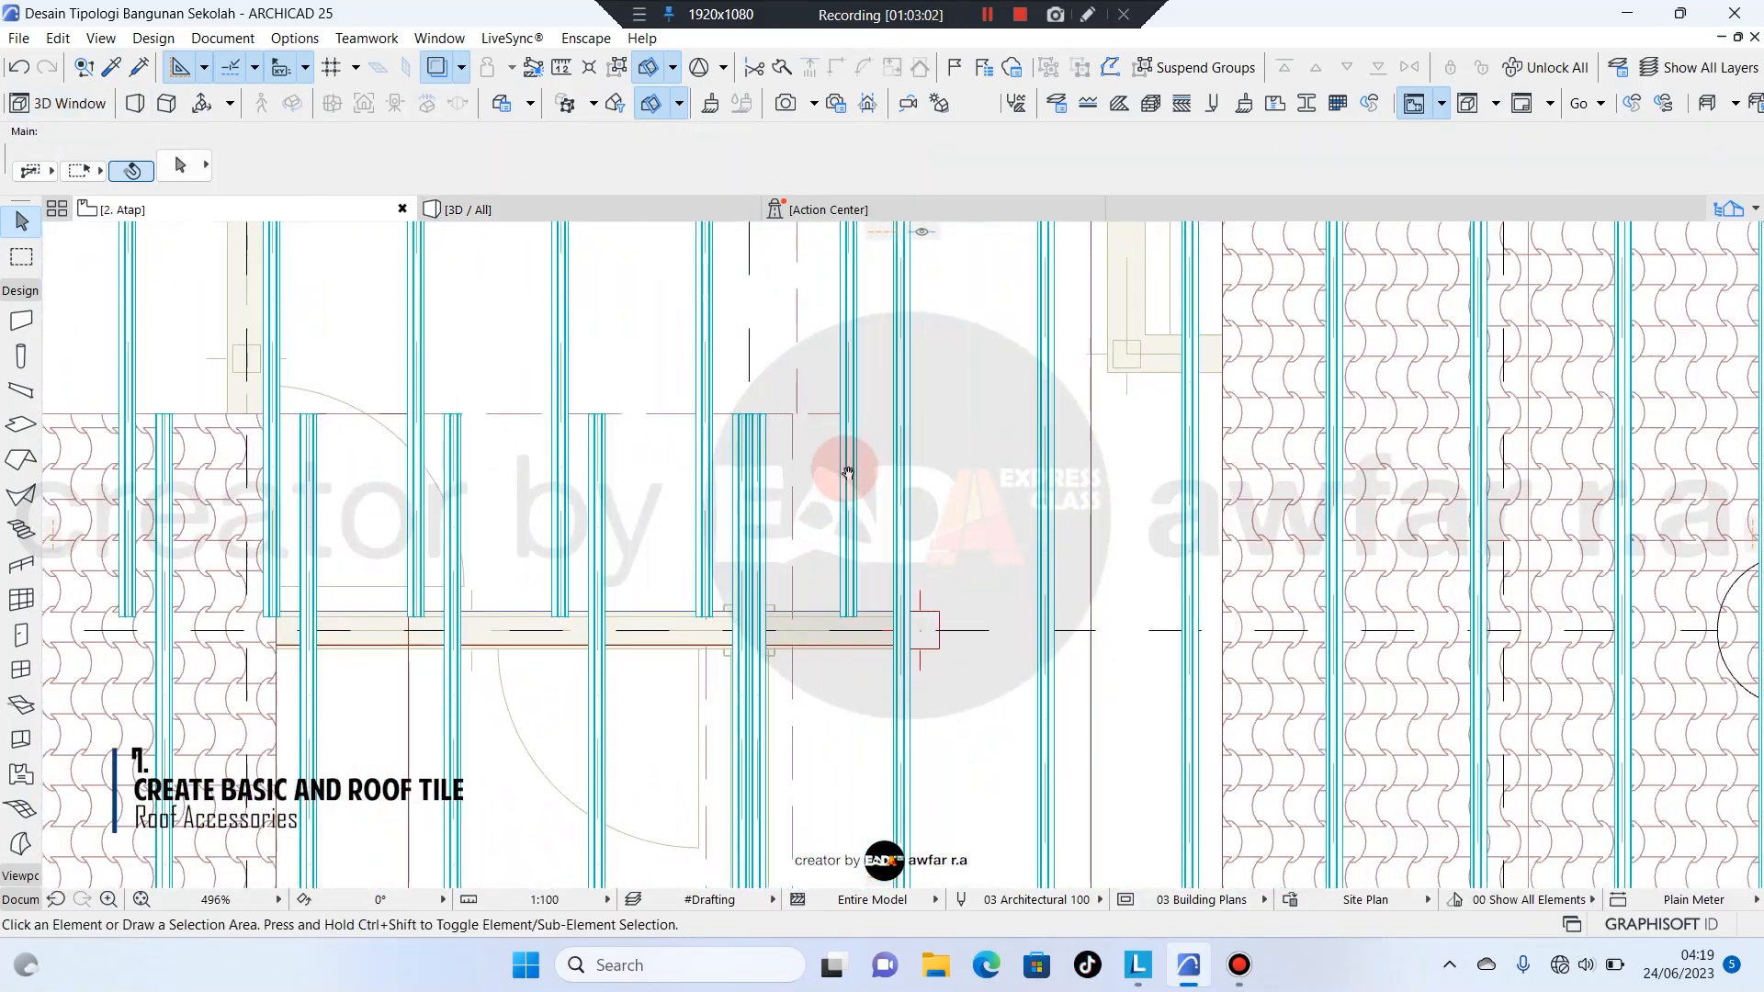
scroll(846, 472, "down", 2)
middle_click_drag(844, 322, 831, 638)
scroll(825, 601, "down", 6)
scroll(796, 314, "up", 2)
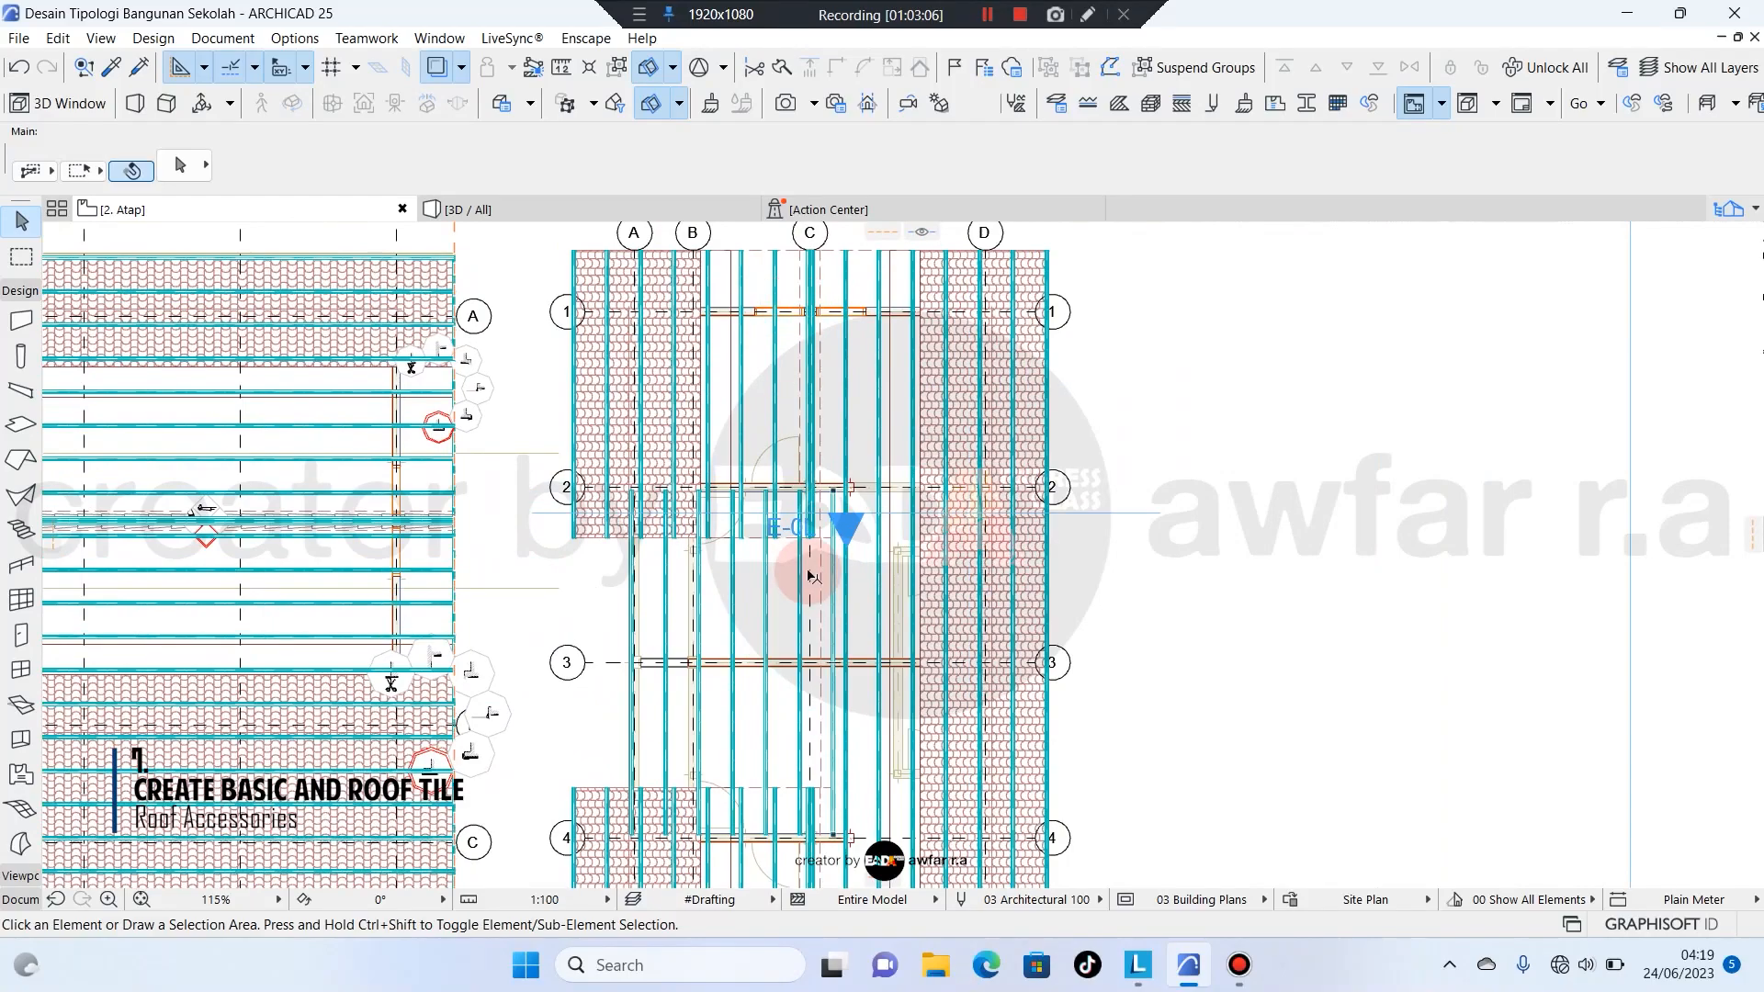
scroll(811, 577, "up", 5)
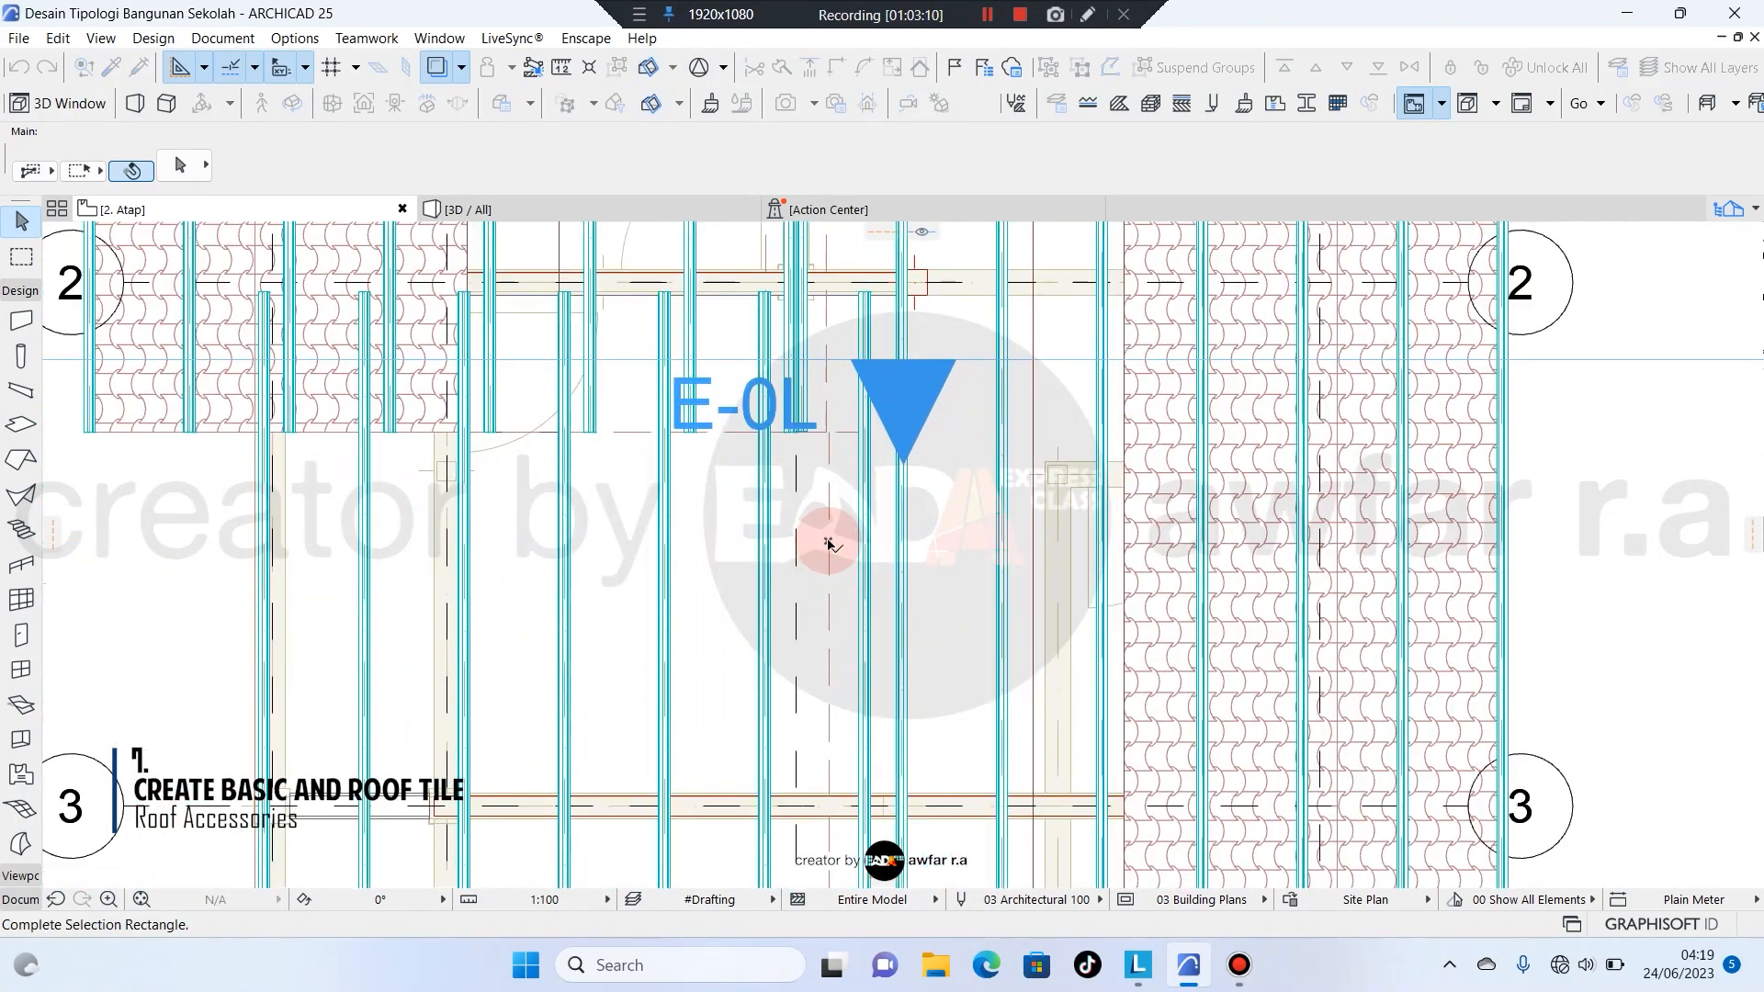
left_click(1132, 501)
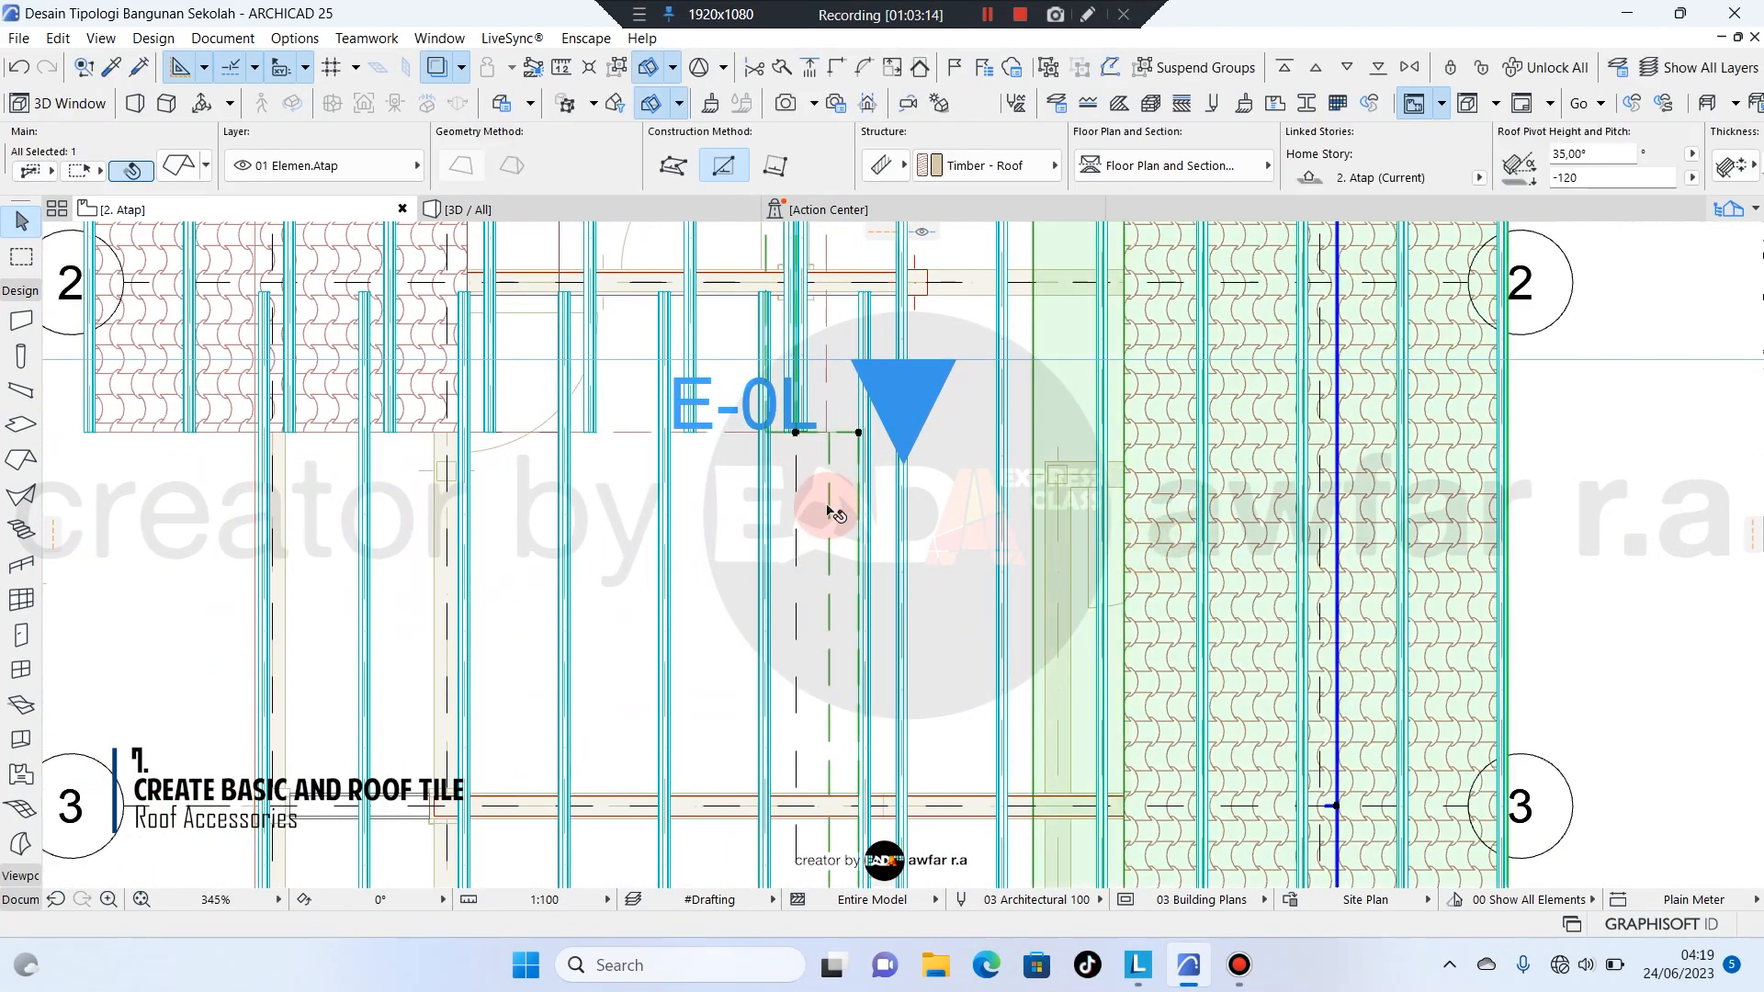
key("Escape")
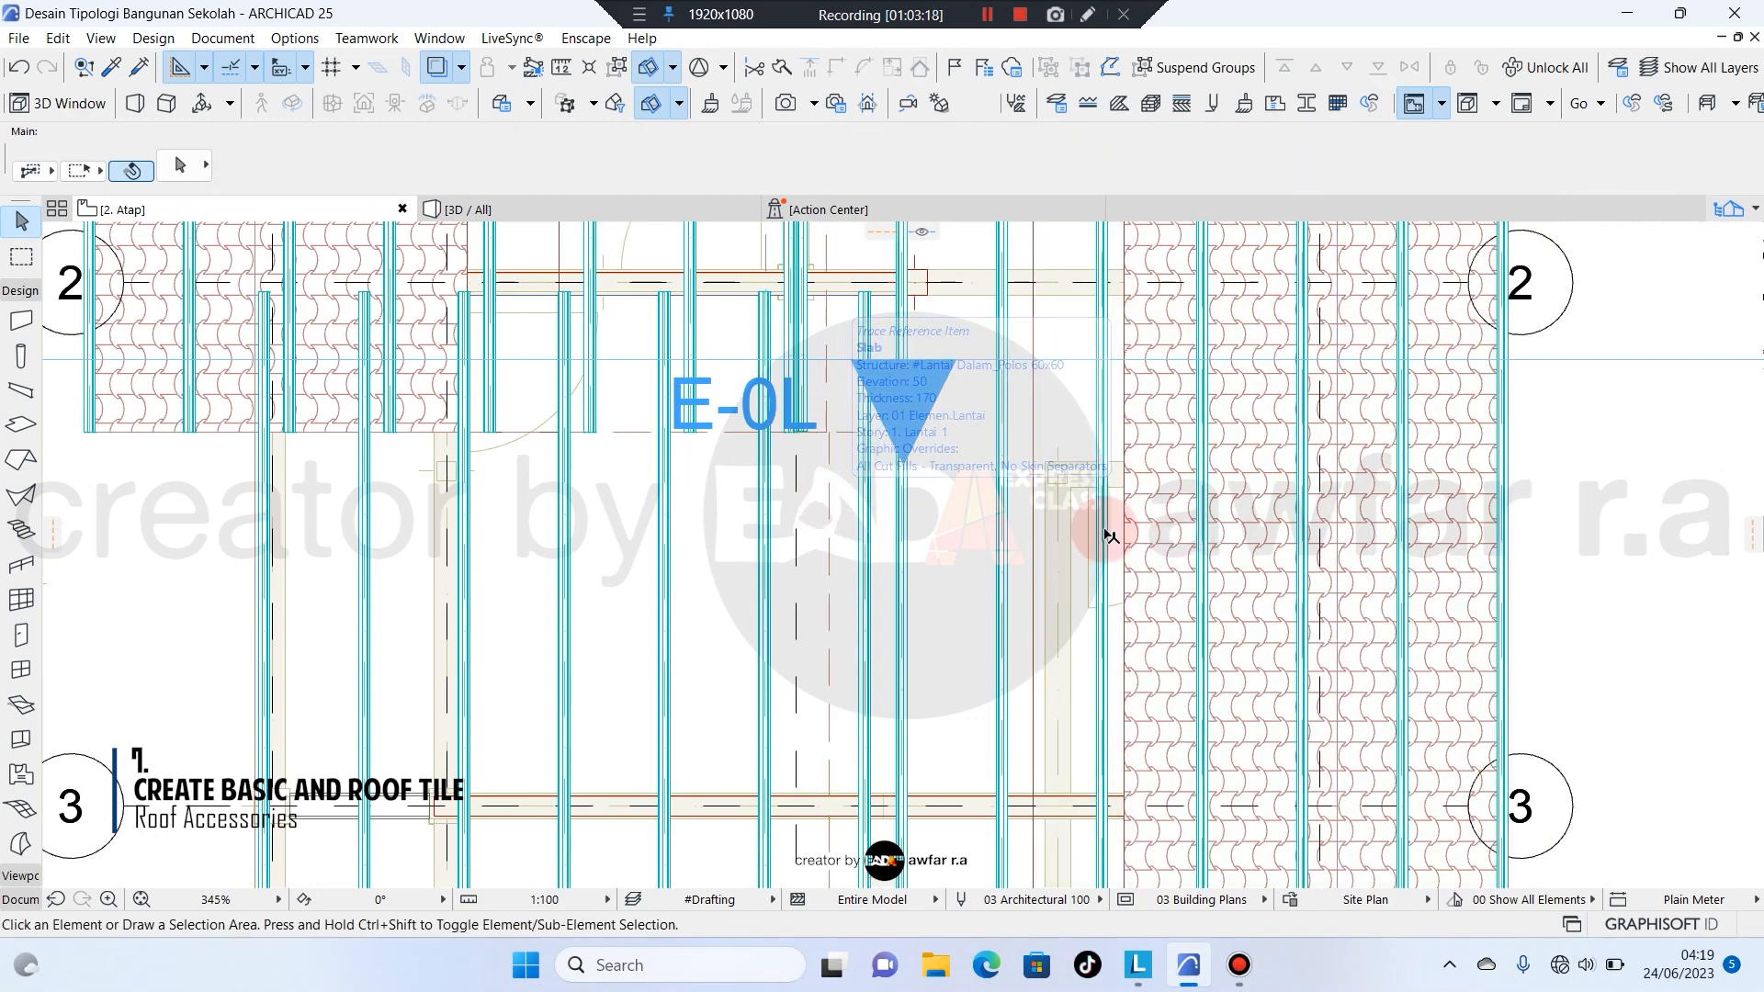
Offset the notch edge of the grid D roof plane about 139 away from the ridge, into the gap between two framing members.
left_click(1106, 536)
scroll(849, 533, "down", 3)
scroll(855, 417, "up", 7)
middle_click_drag(855, 417, 856, 827)
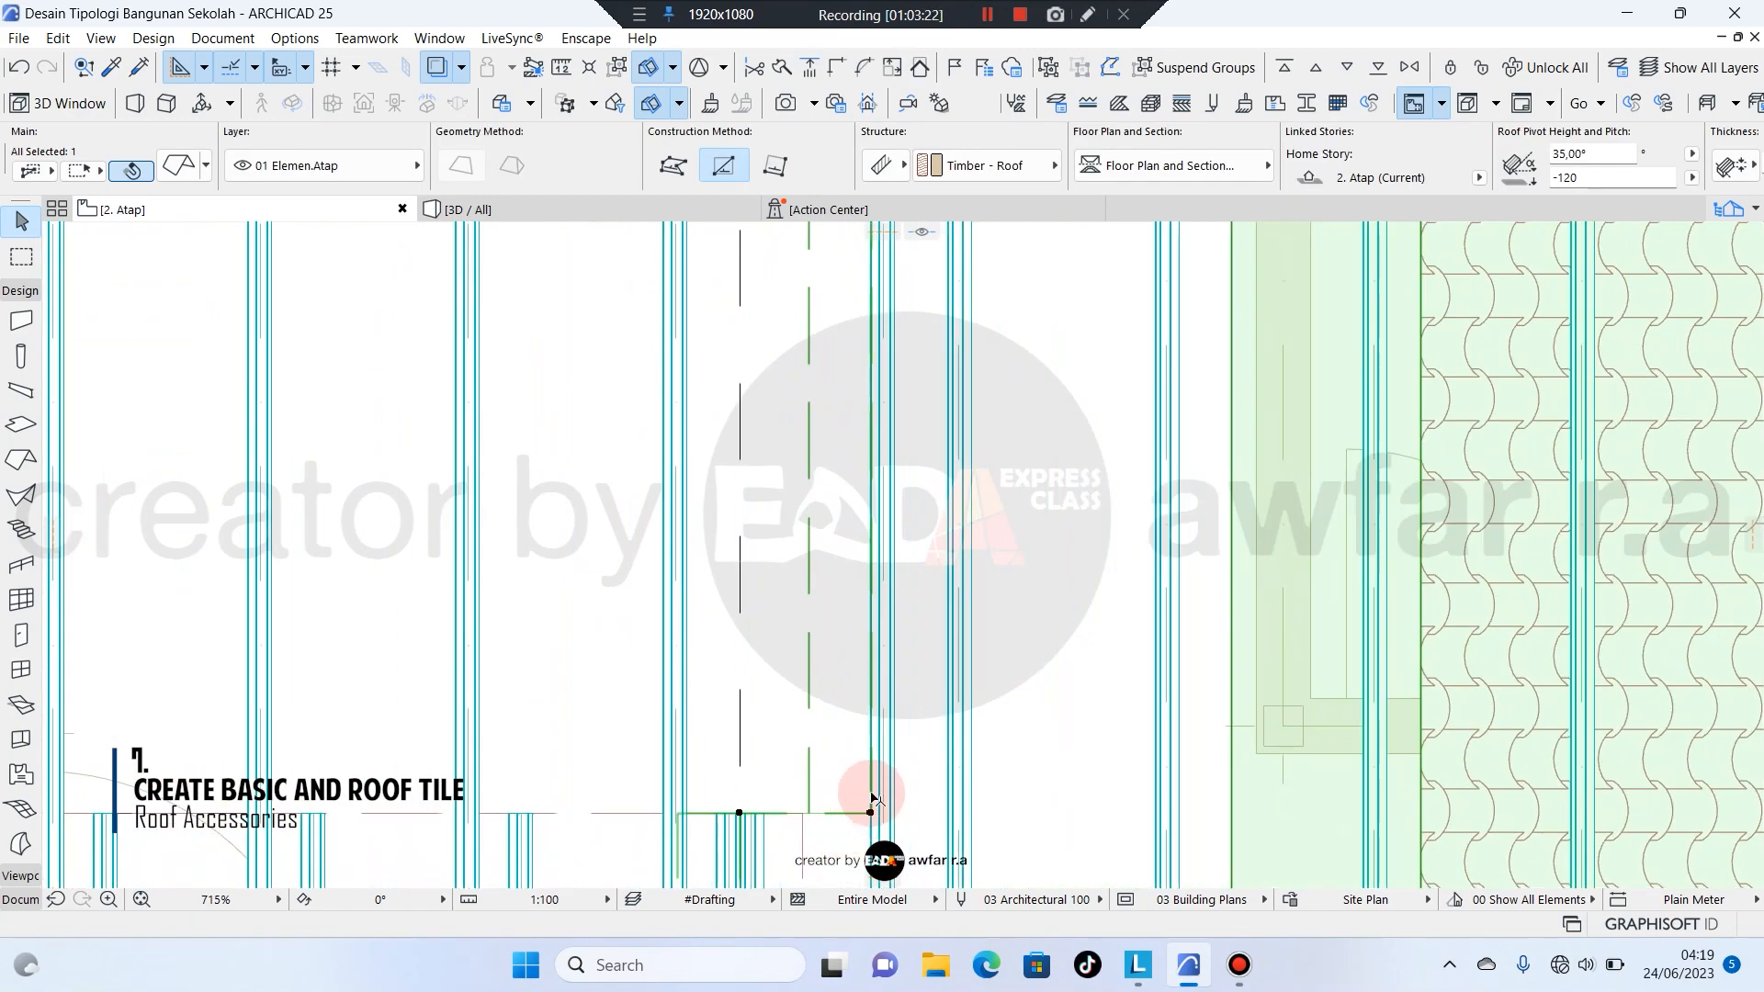
left_click(872, 797)
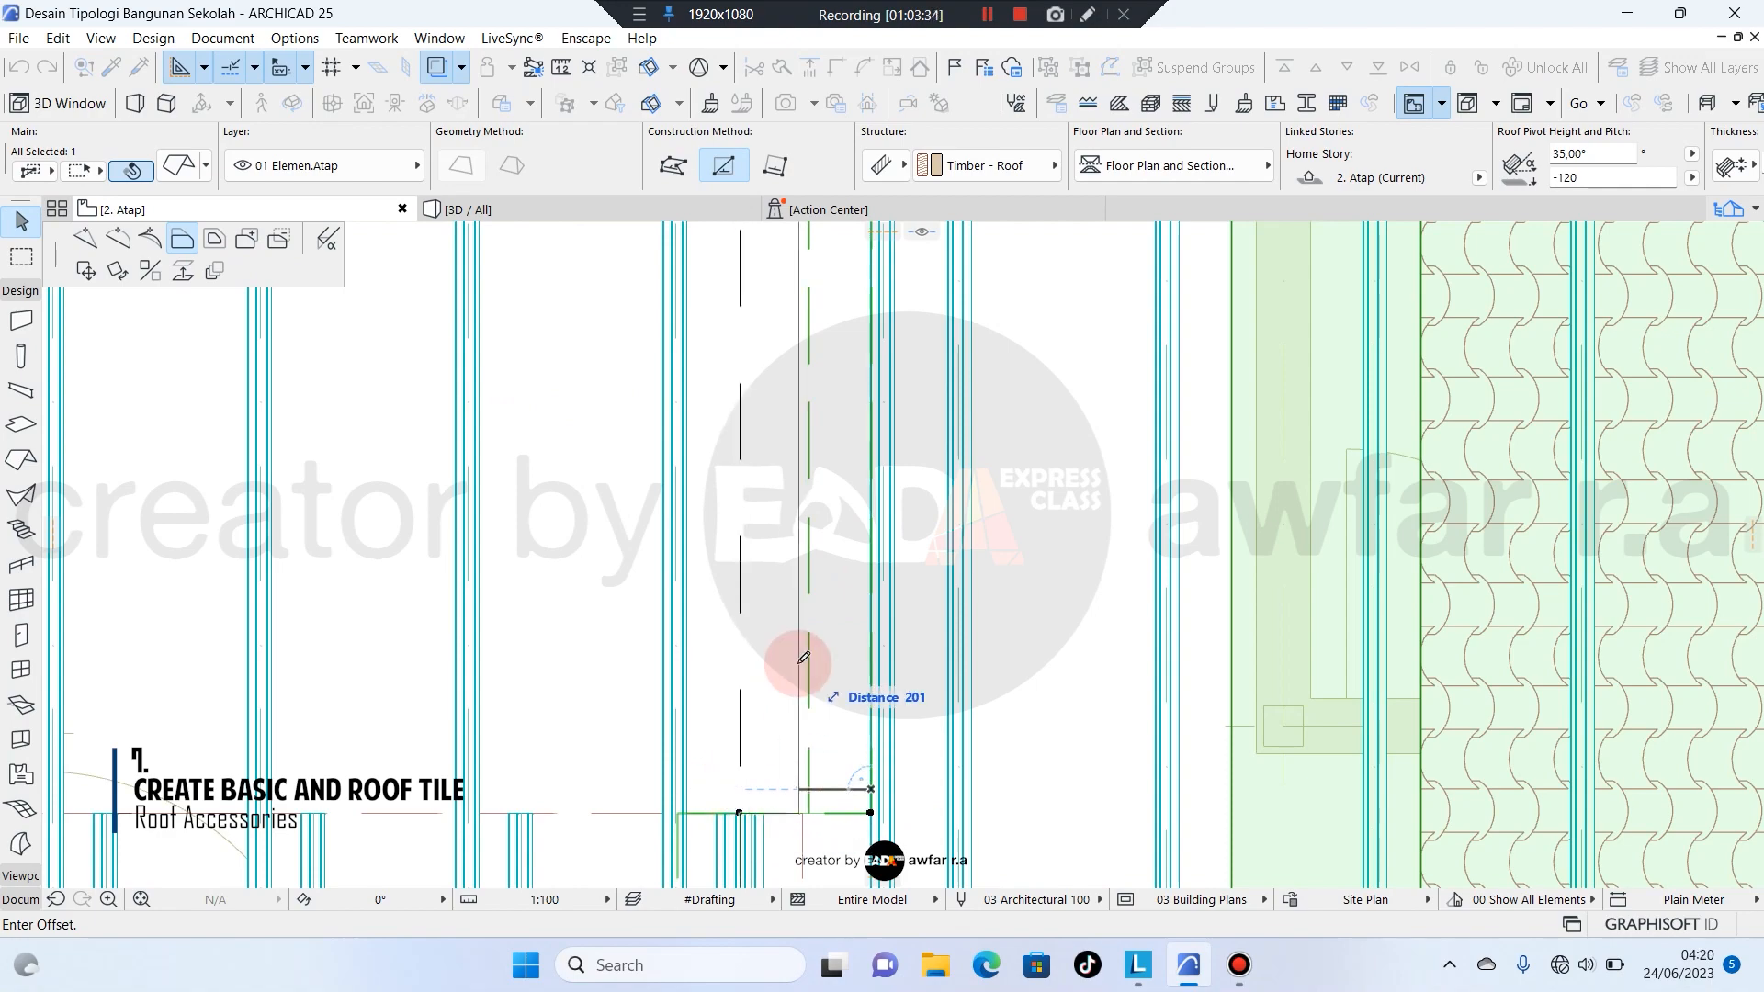
scroll(801, 433, "down", 4)
scroll(790, 367, "up", 6)
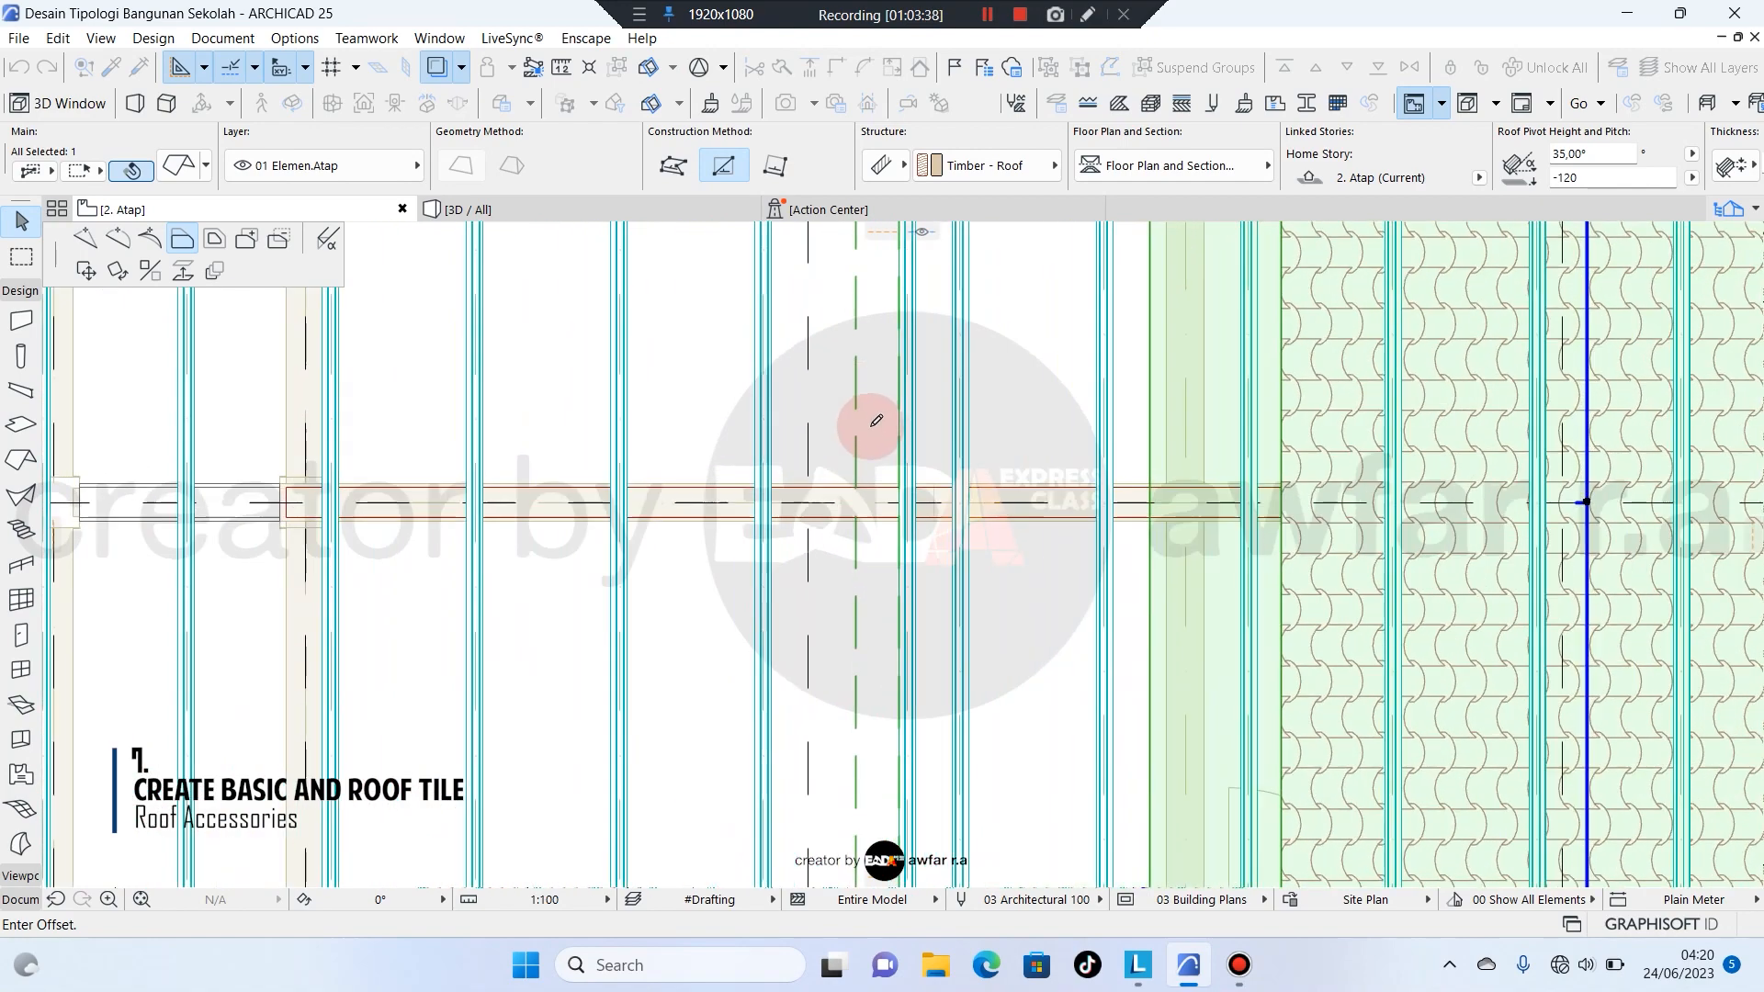
scroll(1024, 496, "up", 3)
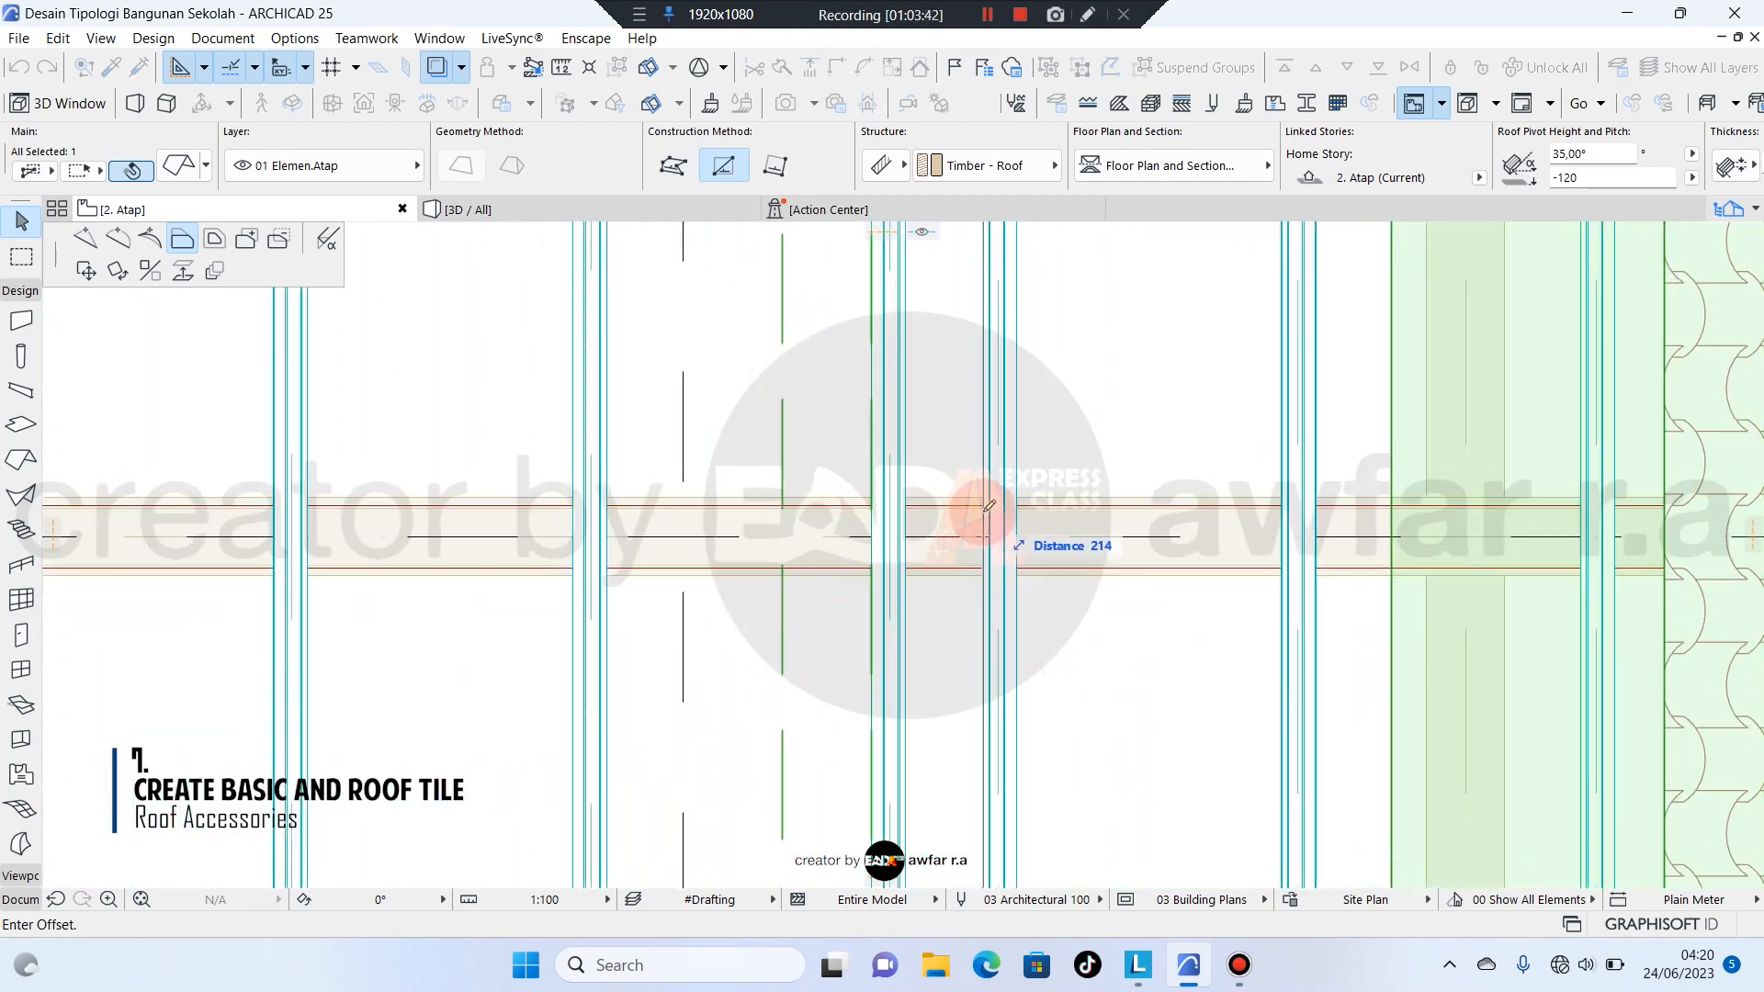
scroll(964, 542, "up", 2)
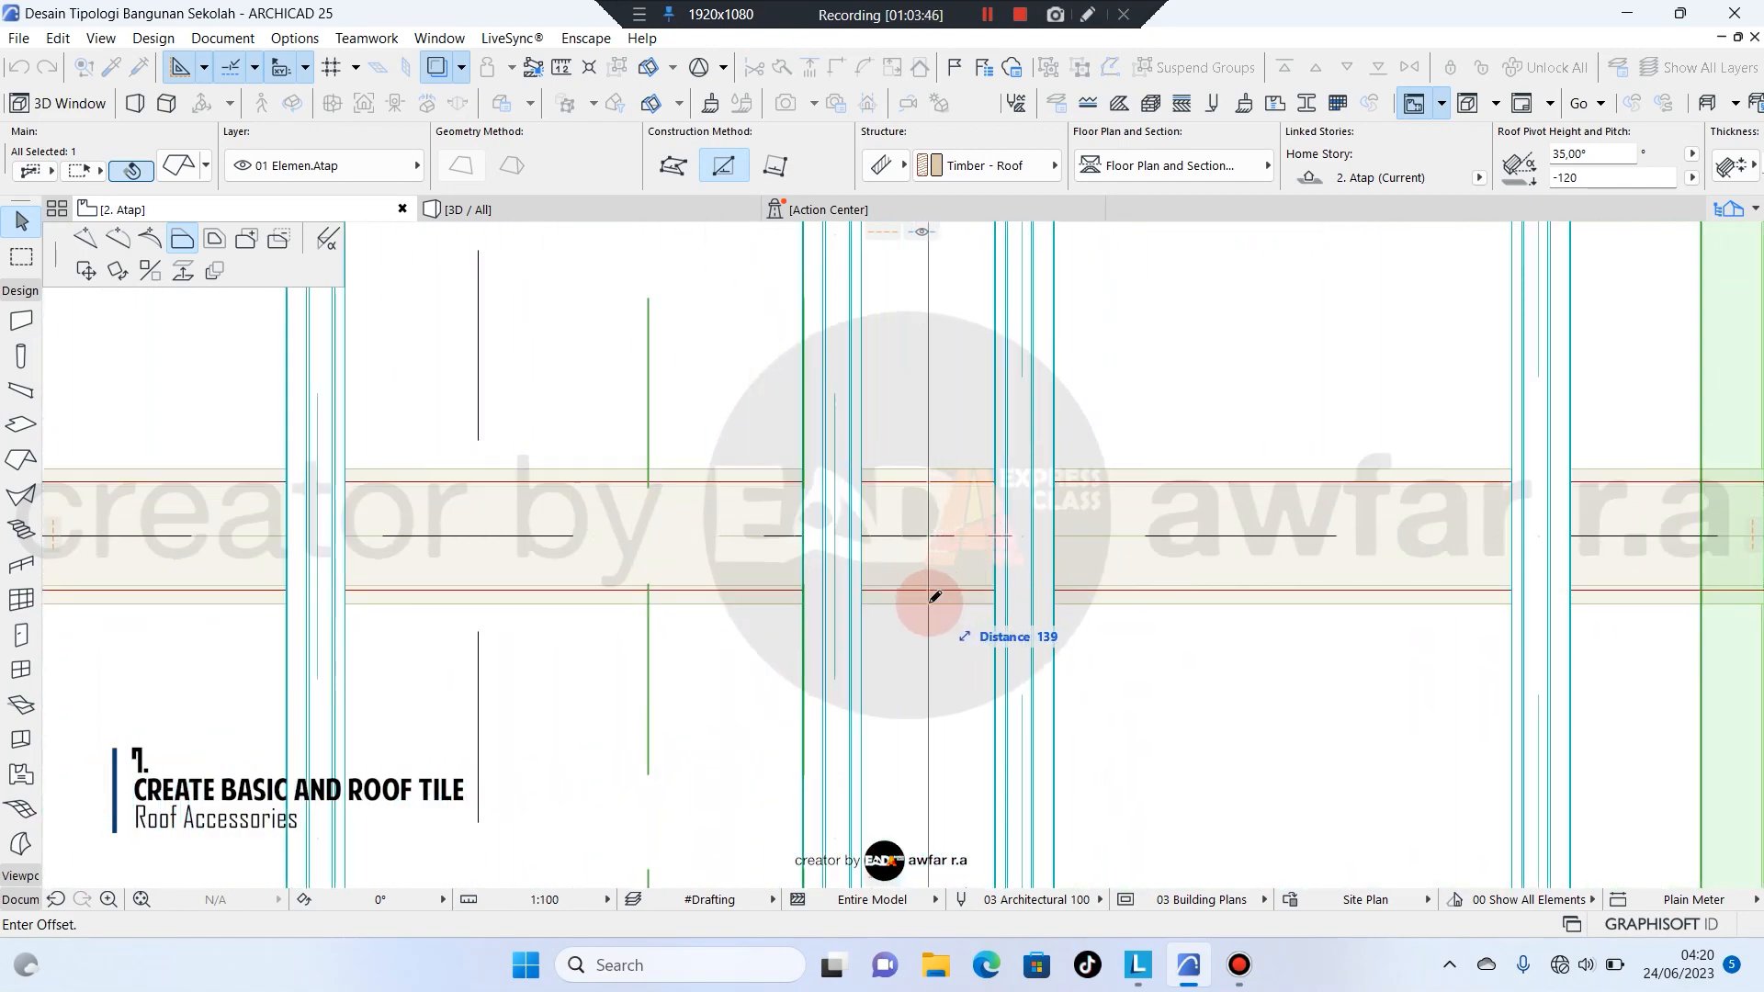
left_click(935, 597)
scroll(791, 565, "down", 2)
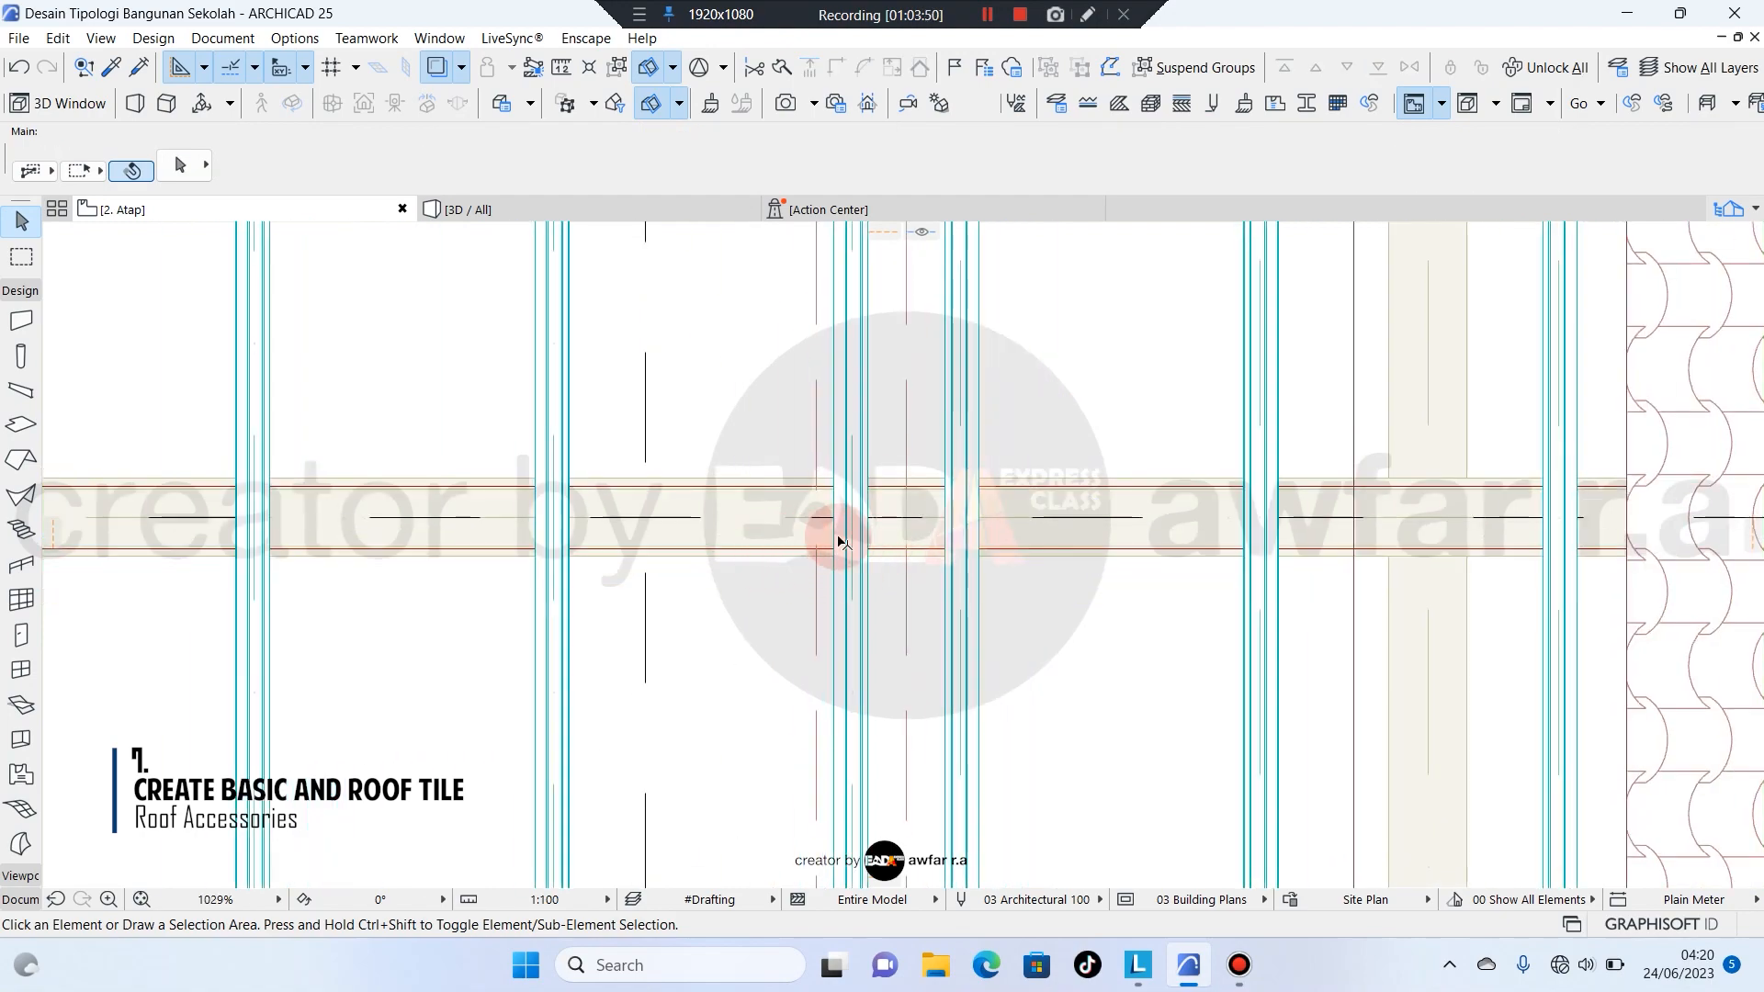
scroll(946, 533, "down", 6)
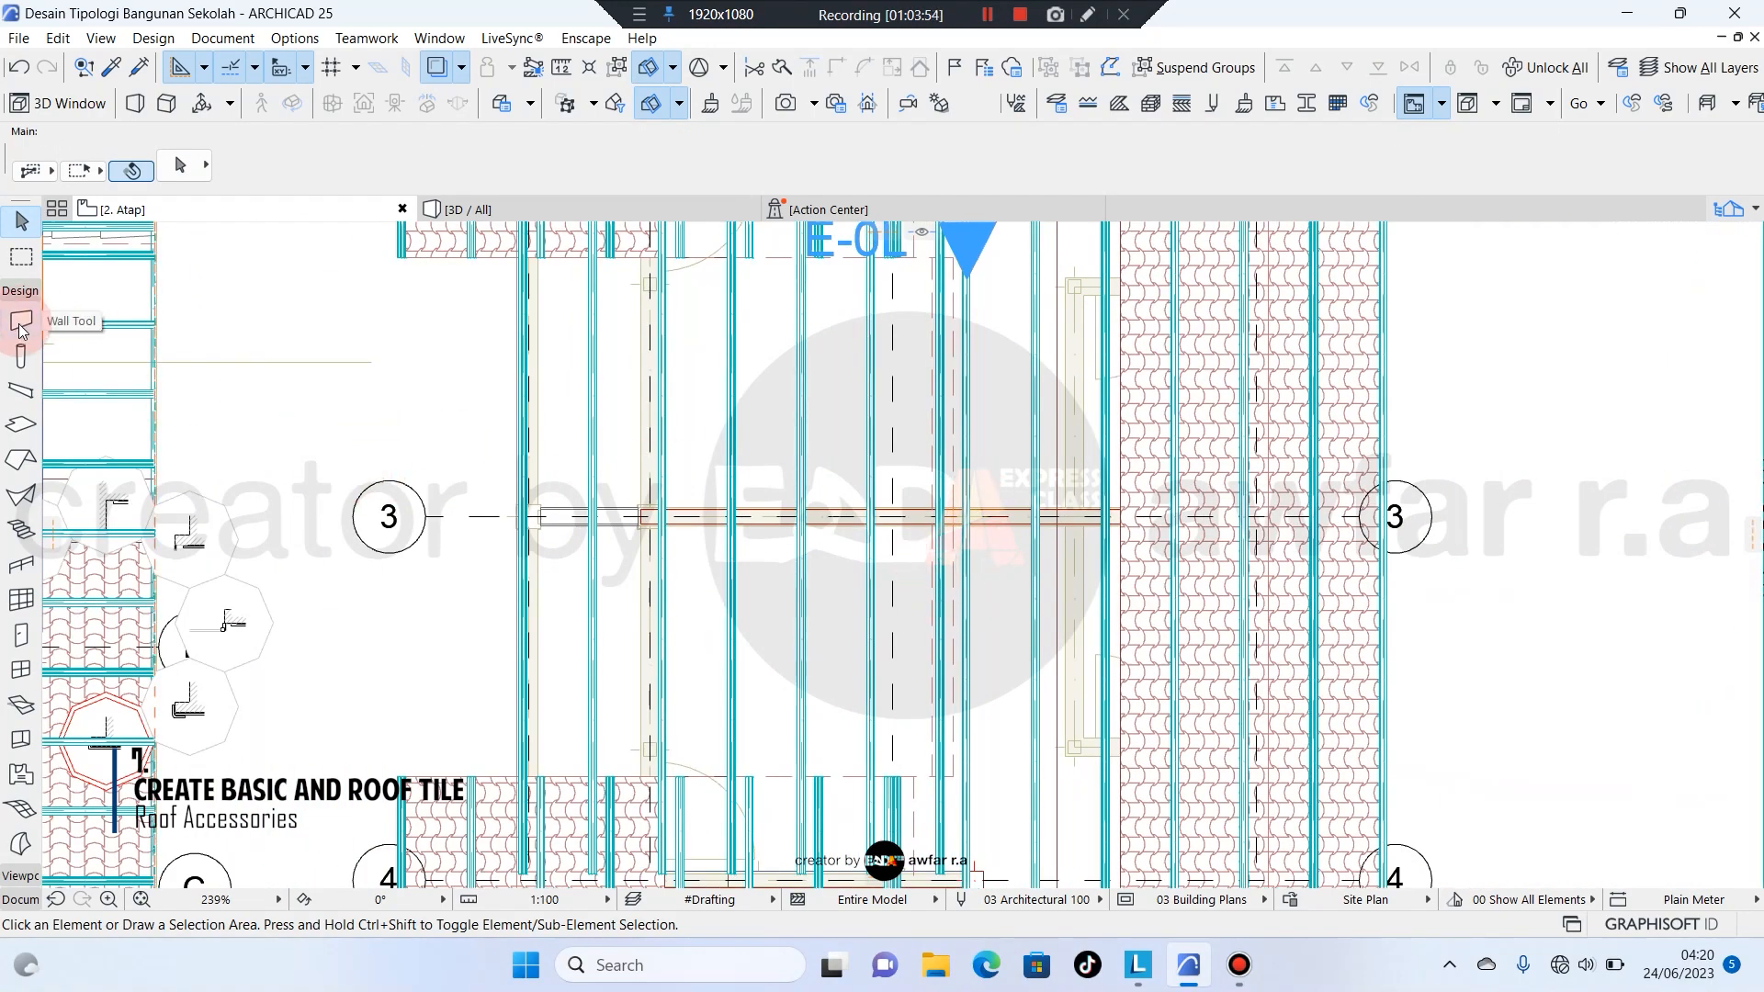
left_click(22, 461)
scroll(519, 788, "up", 8)
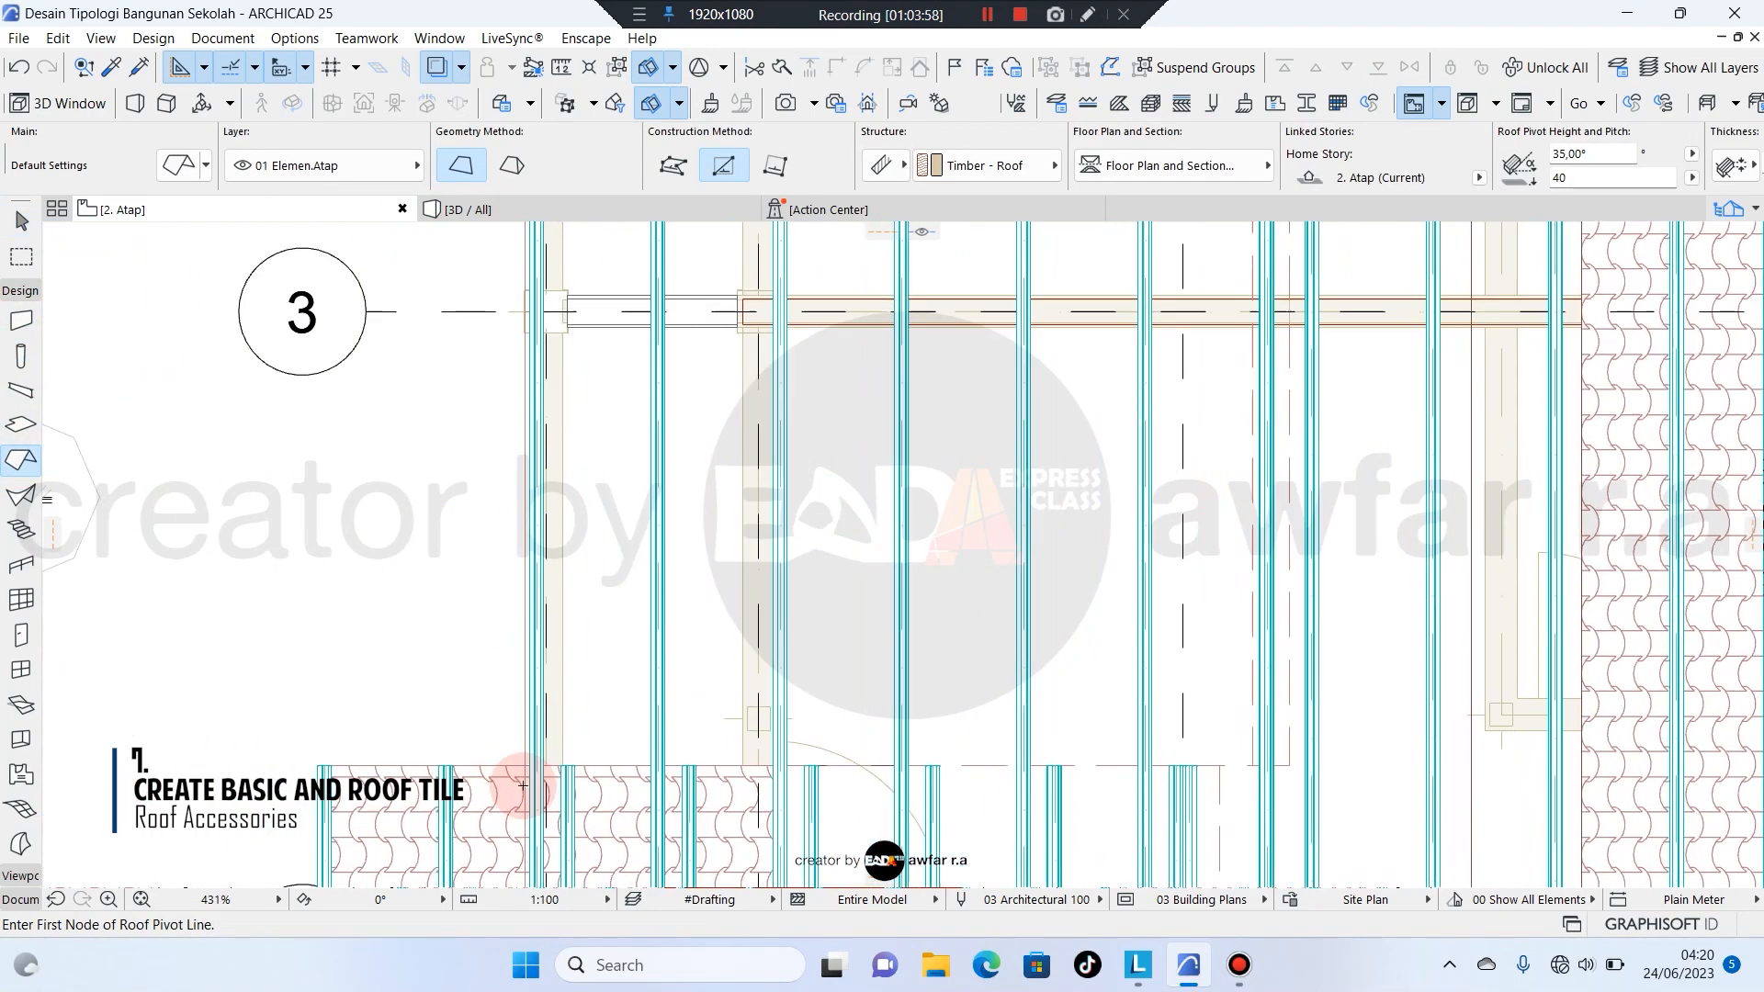
scroll(335, 662, "down", 7)
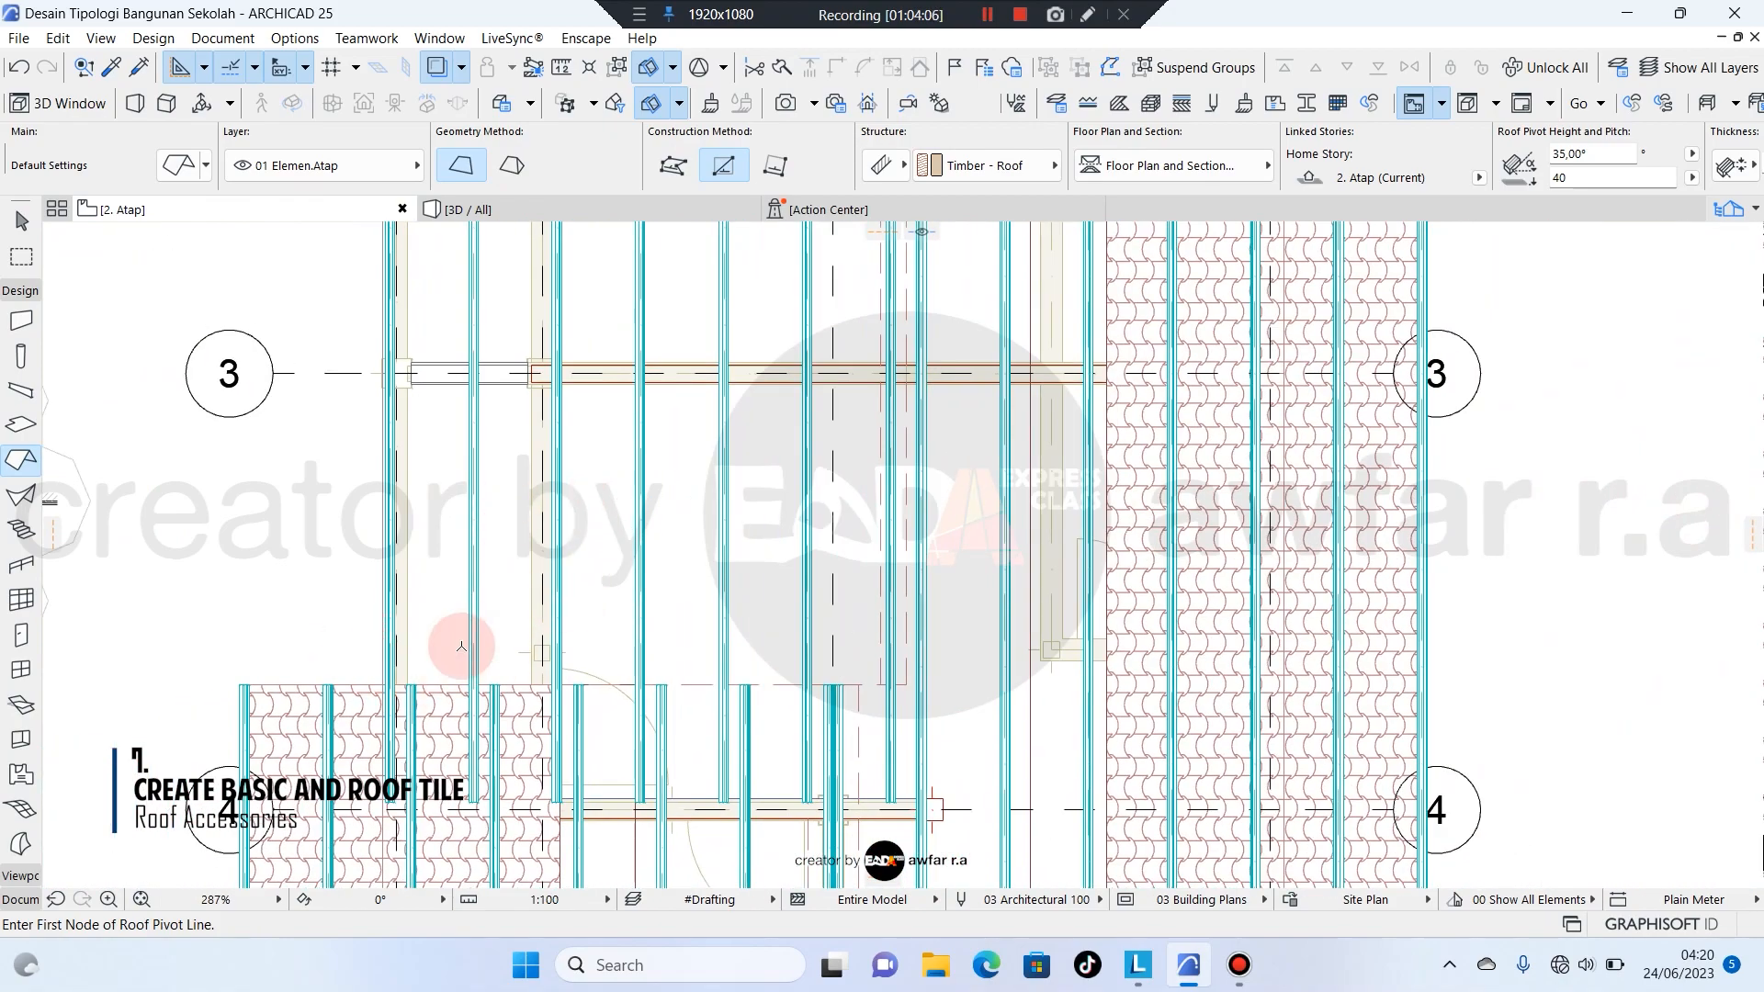
scroll(375, 689, "up", 2)
scroll(491, 478, "down", 6)
scroll(478, 792, "up", 9)
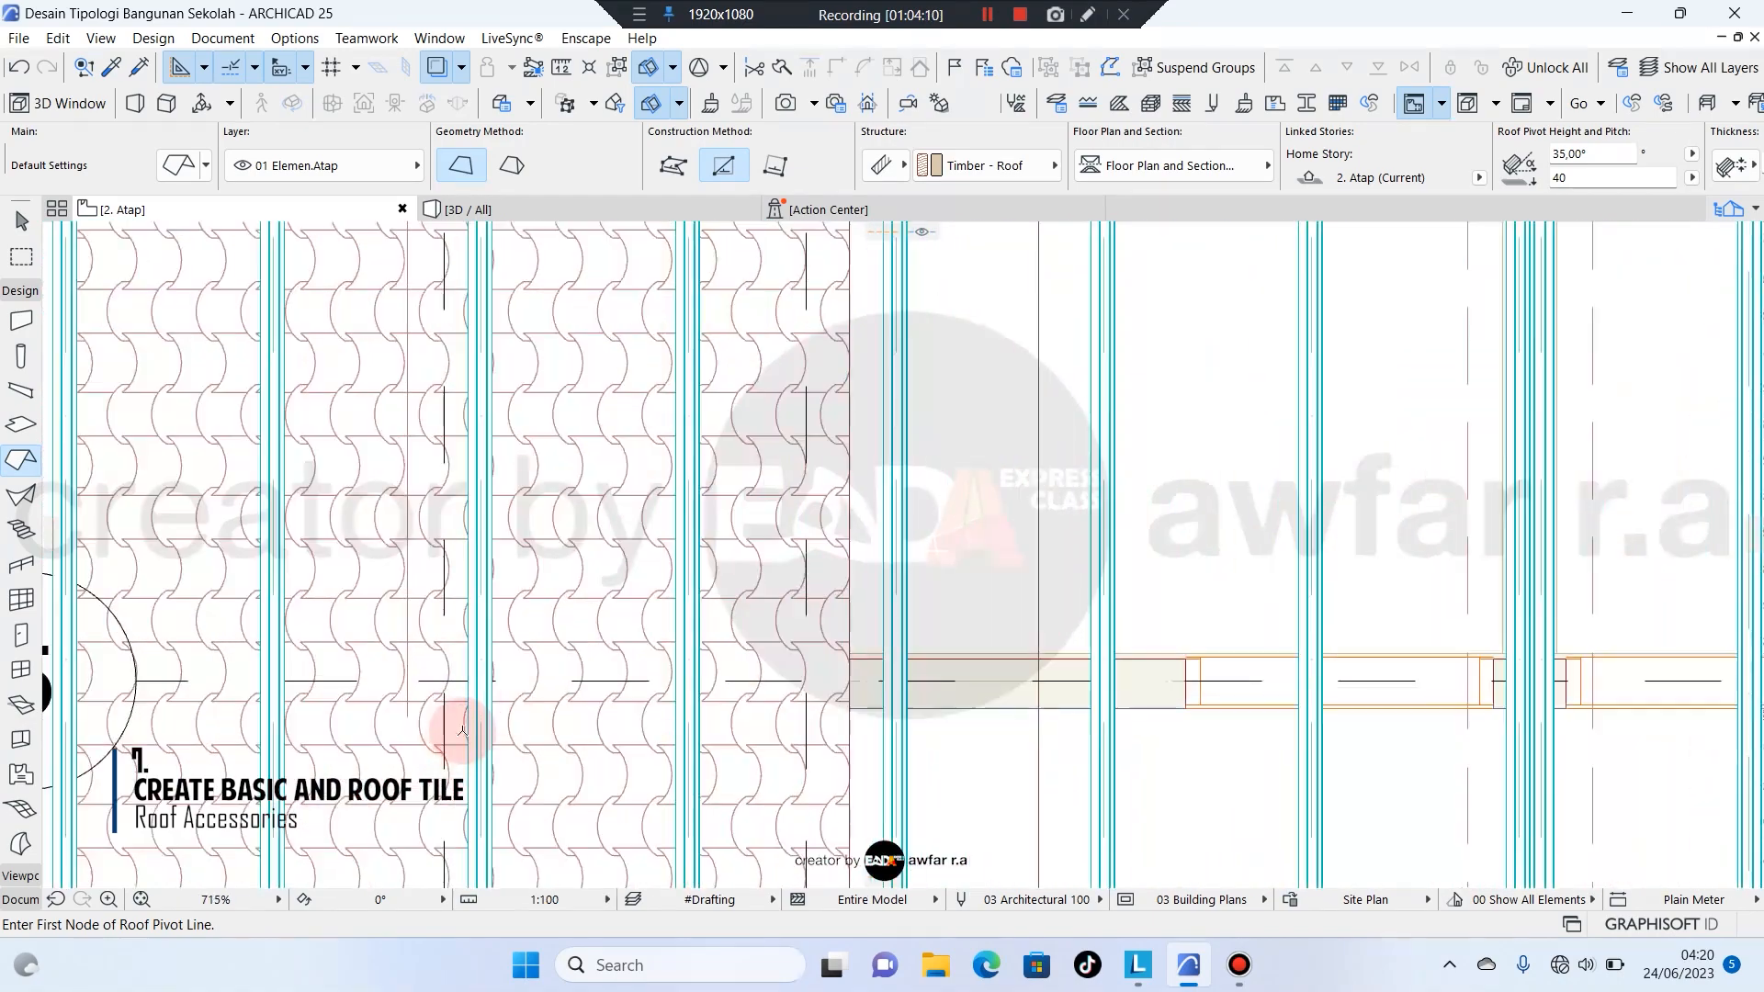
scroll(462, 730, "down", 12)
Switch the plan's graphic override combination to #Semua_BGTransparan so the framing shows through the roof fills.
key("Escape")
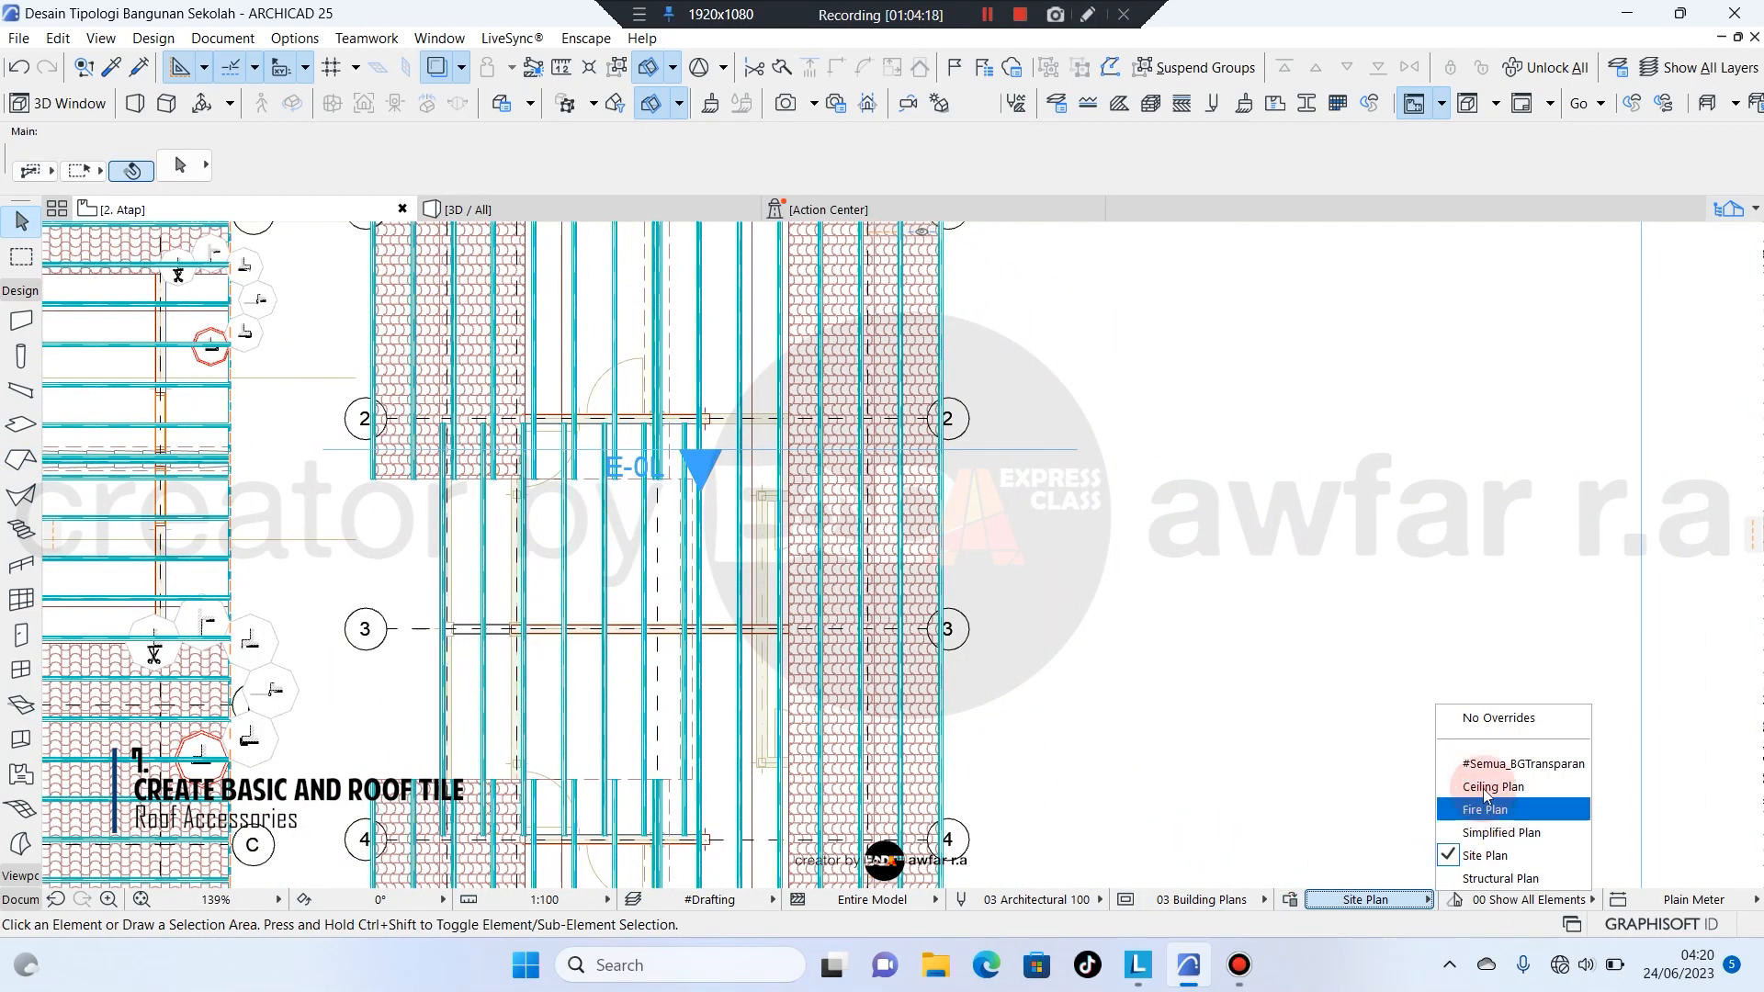
scroll(752, 572, "up", 5)
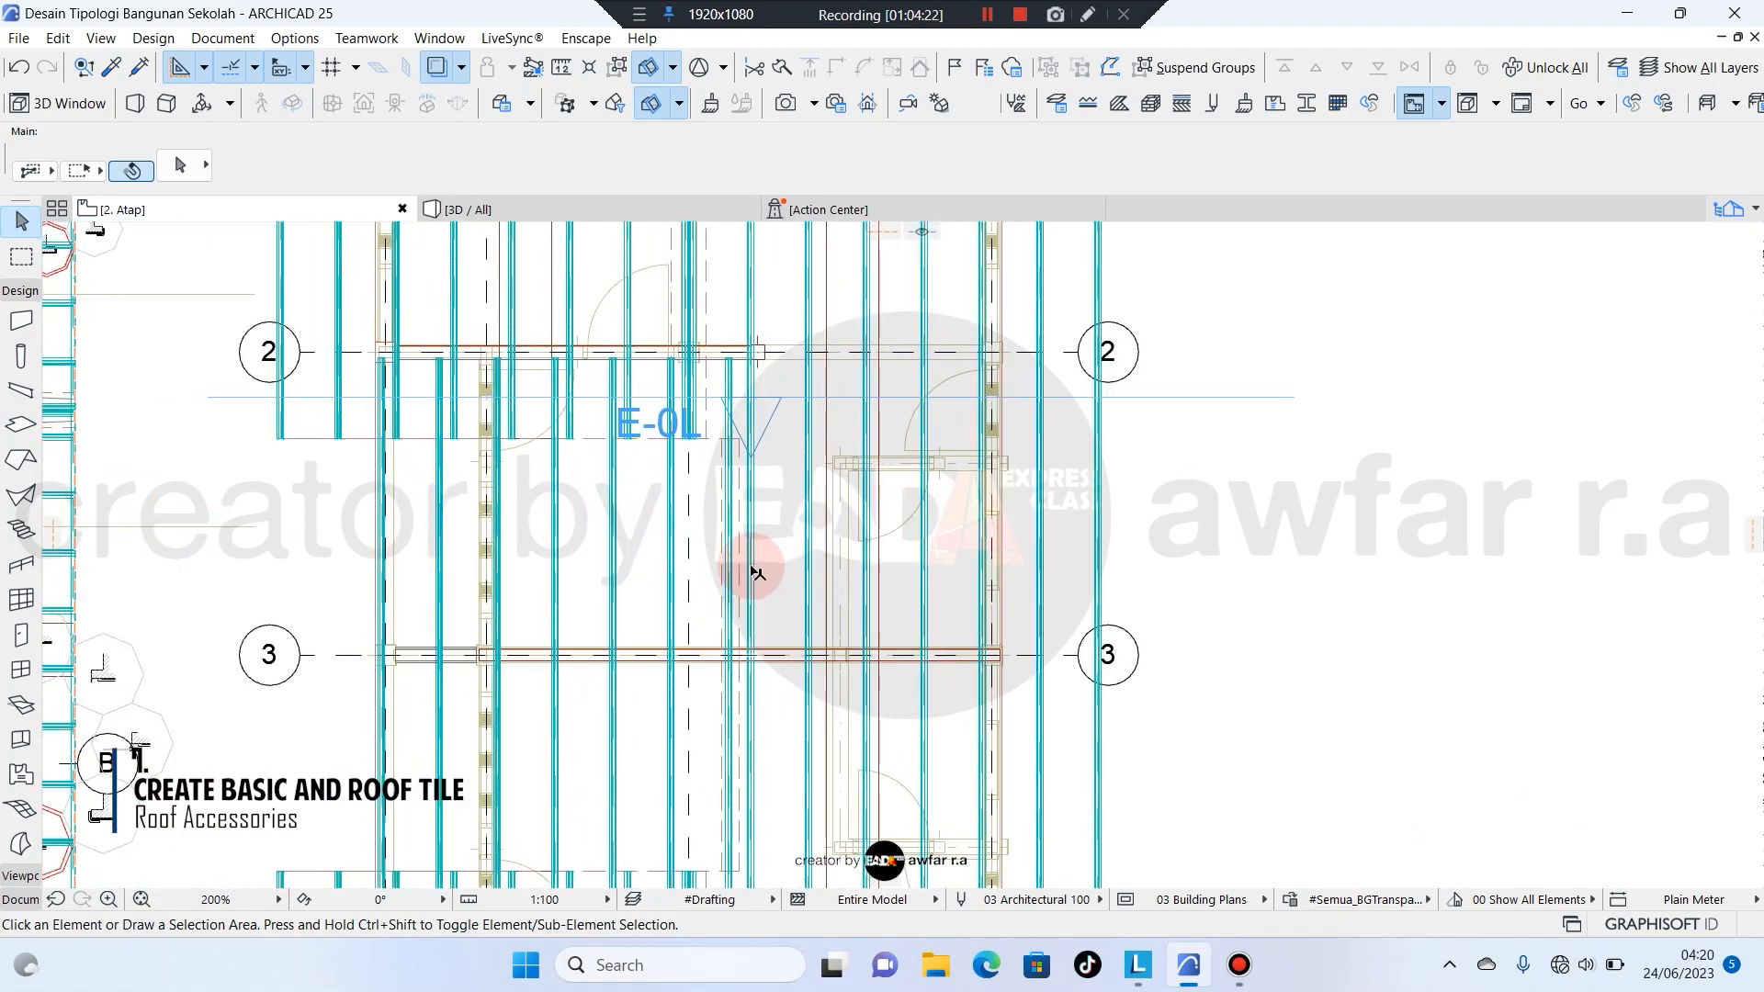
scroll(749, 658, "down", 5)
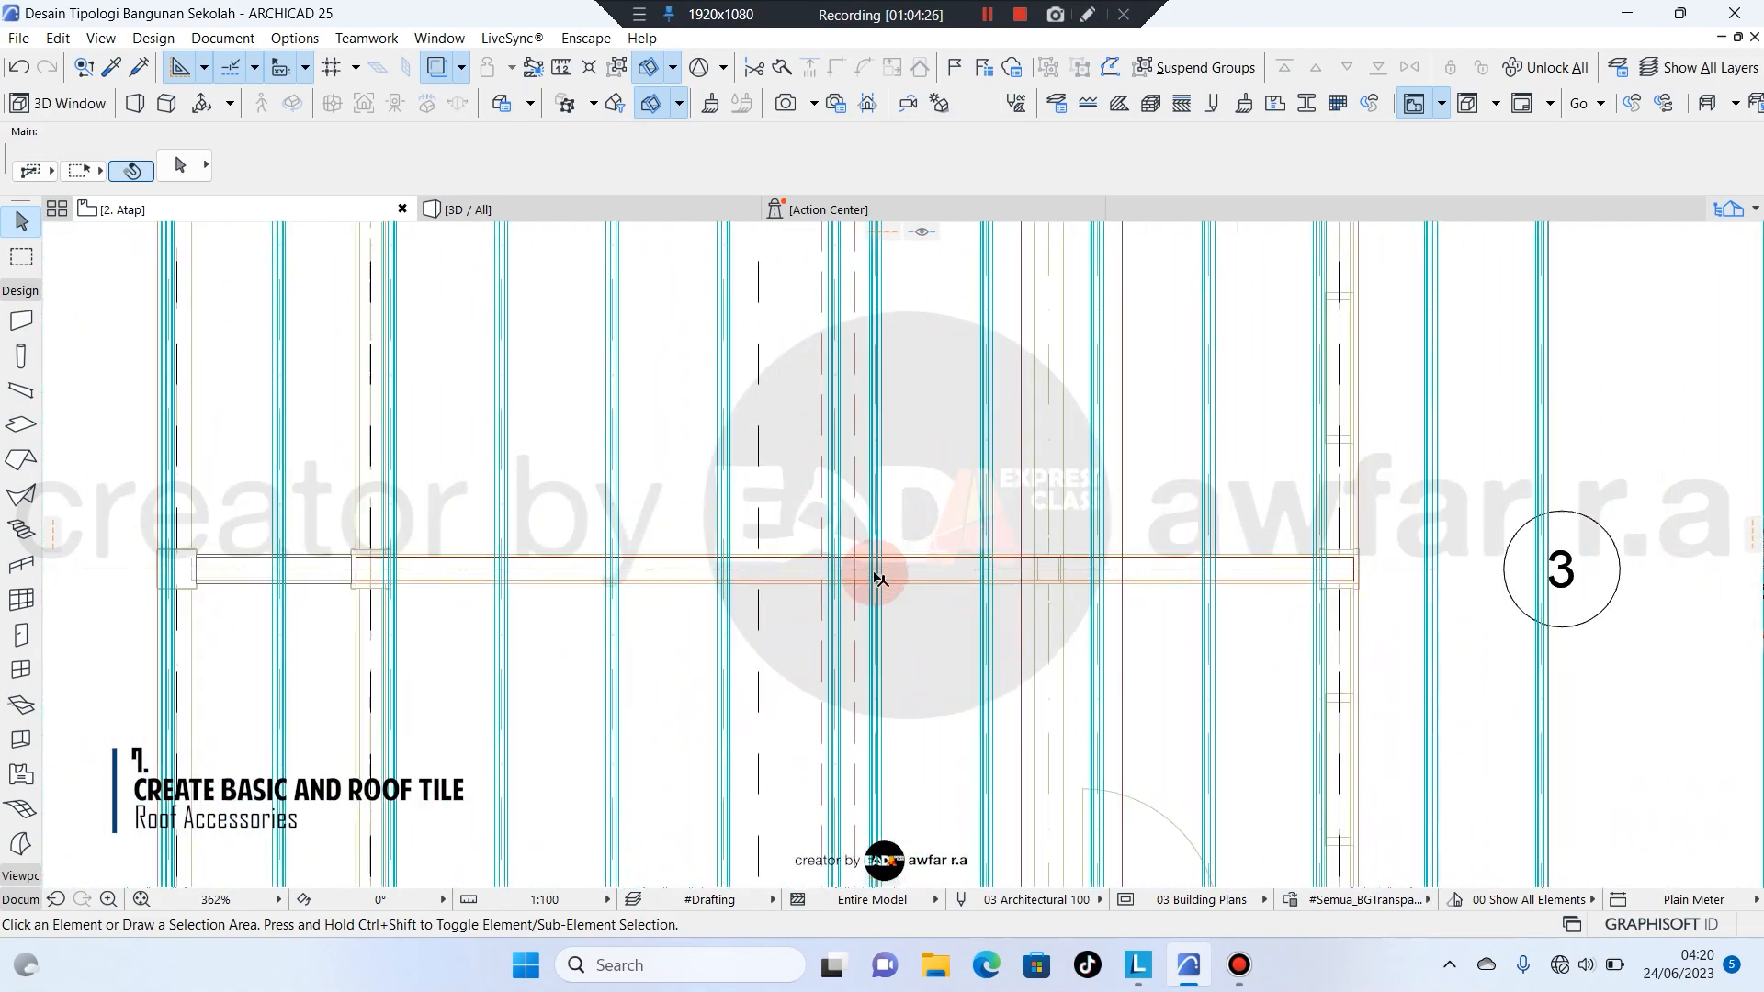
Start a single-plane roof with its pivot line along grid A between the outer column corners at grids 2 and 4.
left_click(20, 459)
scroll(602, 386, "up", 9)
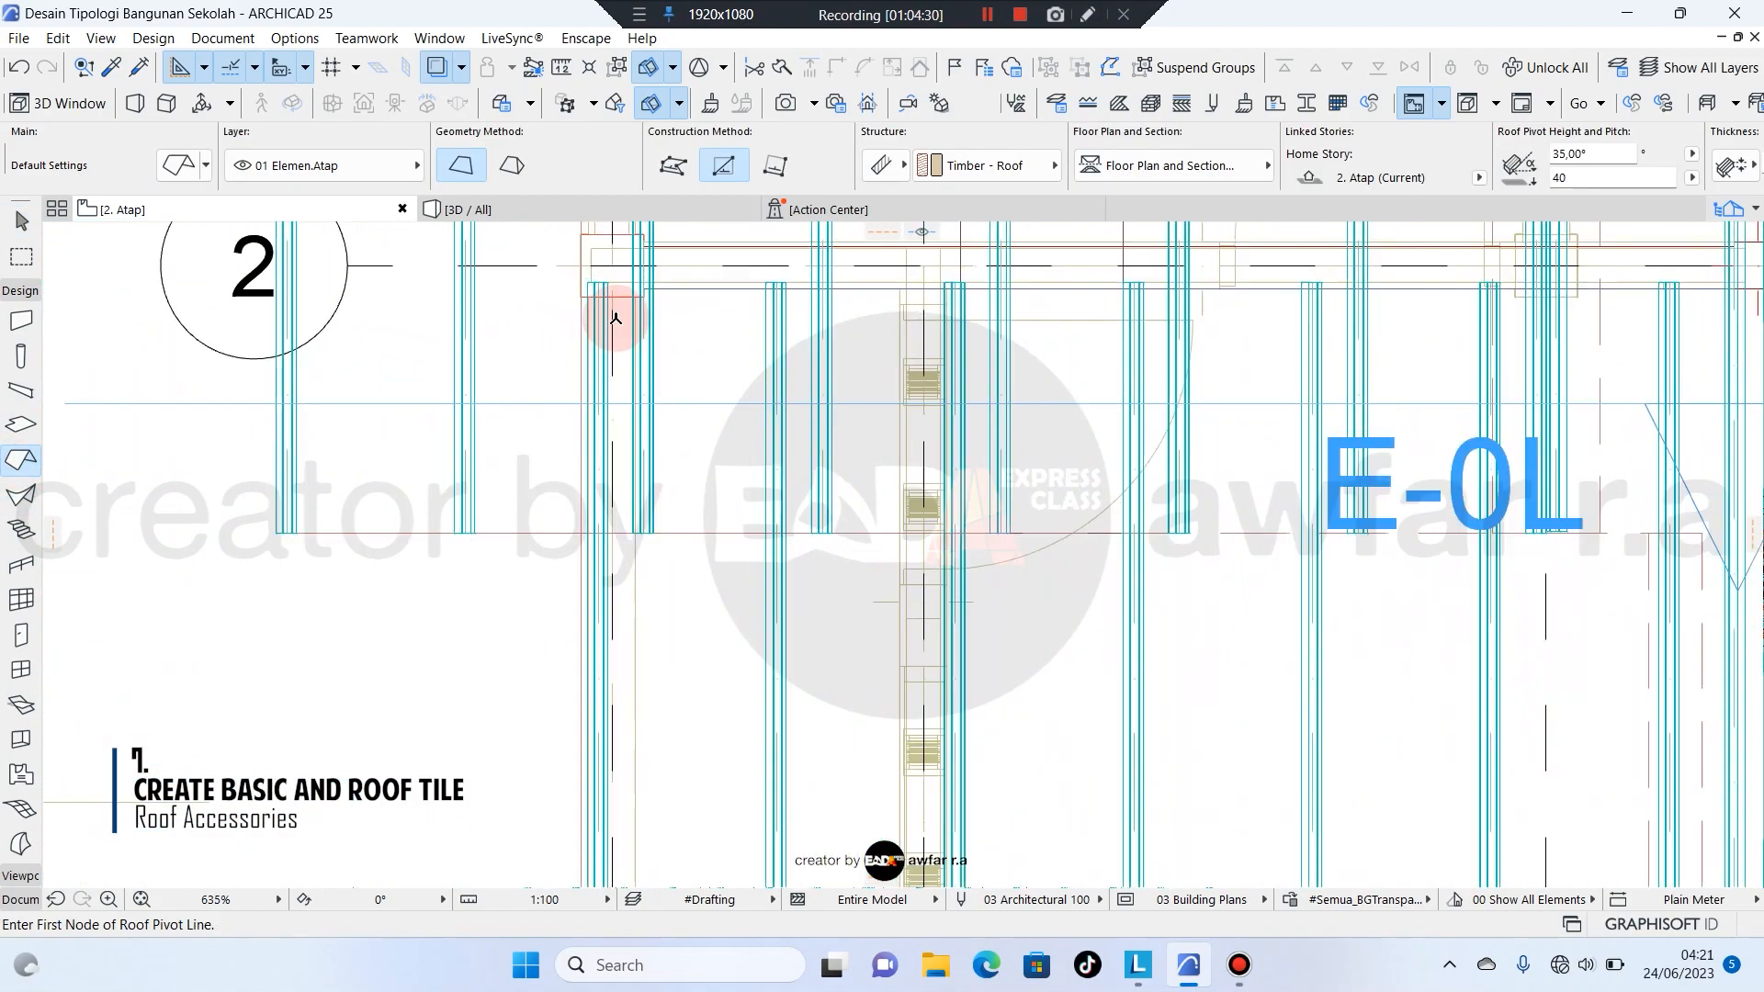
scroll(594, 400, "up", 10)
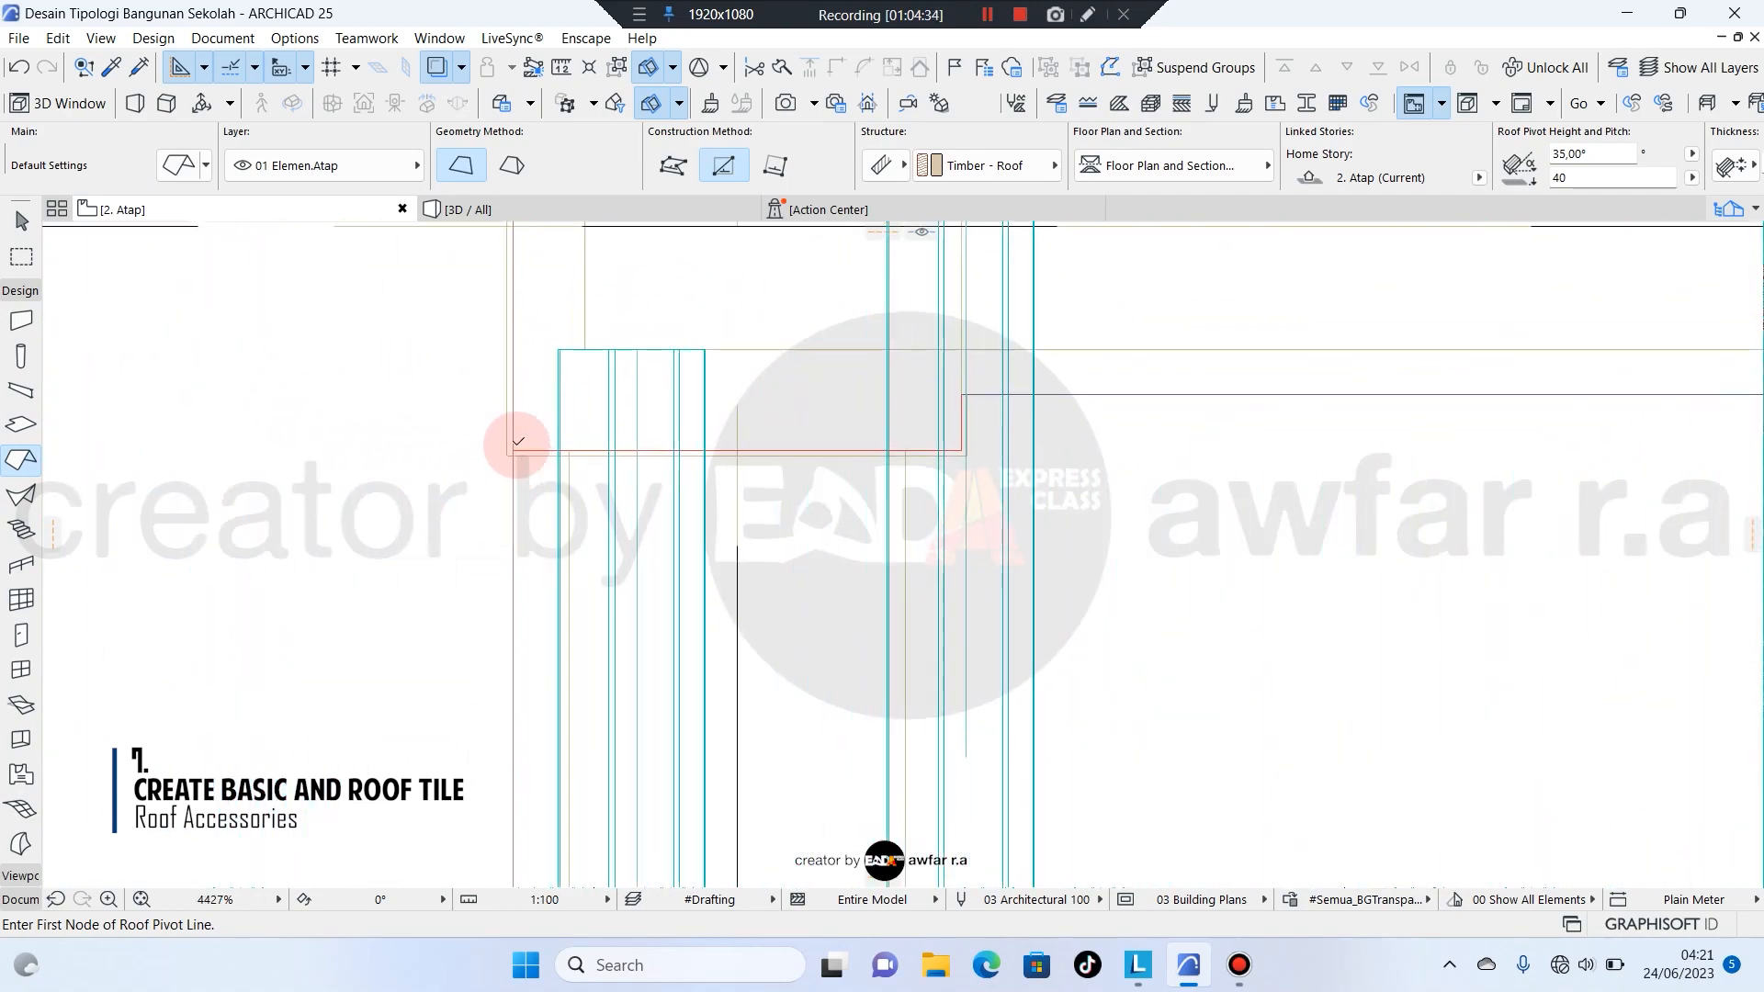
scroll(555, 349, "down", 12)
scroll(588, 790, "up", 7)
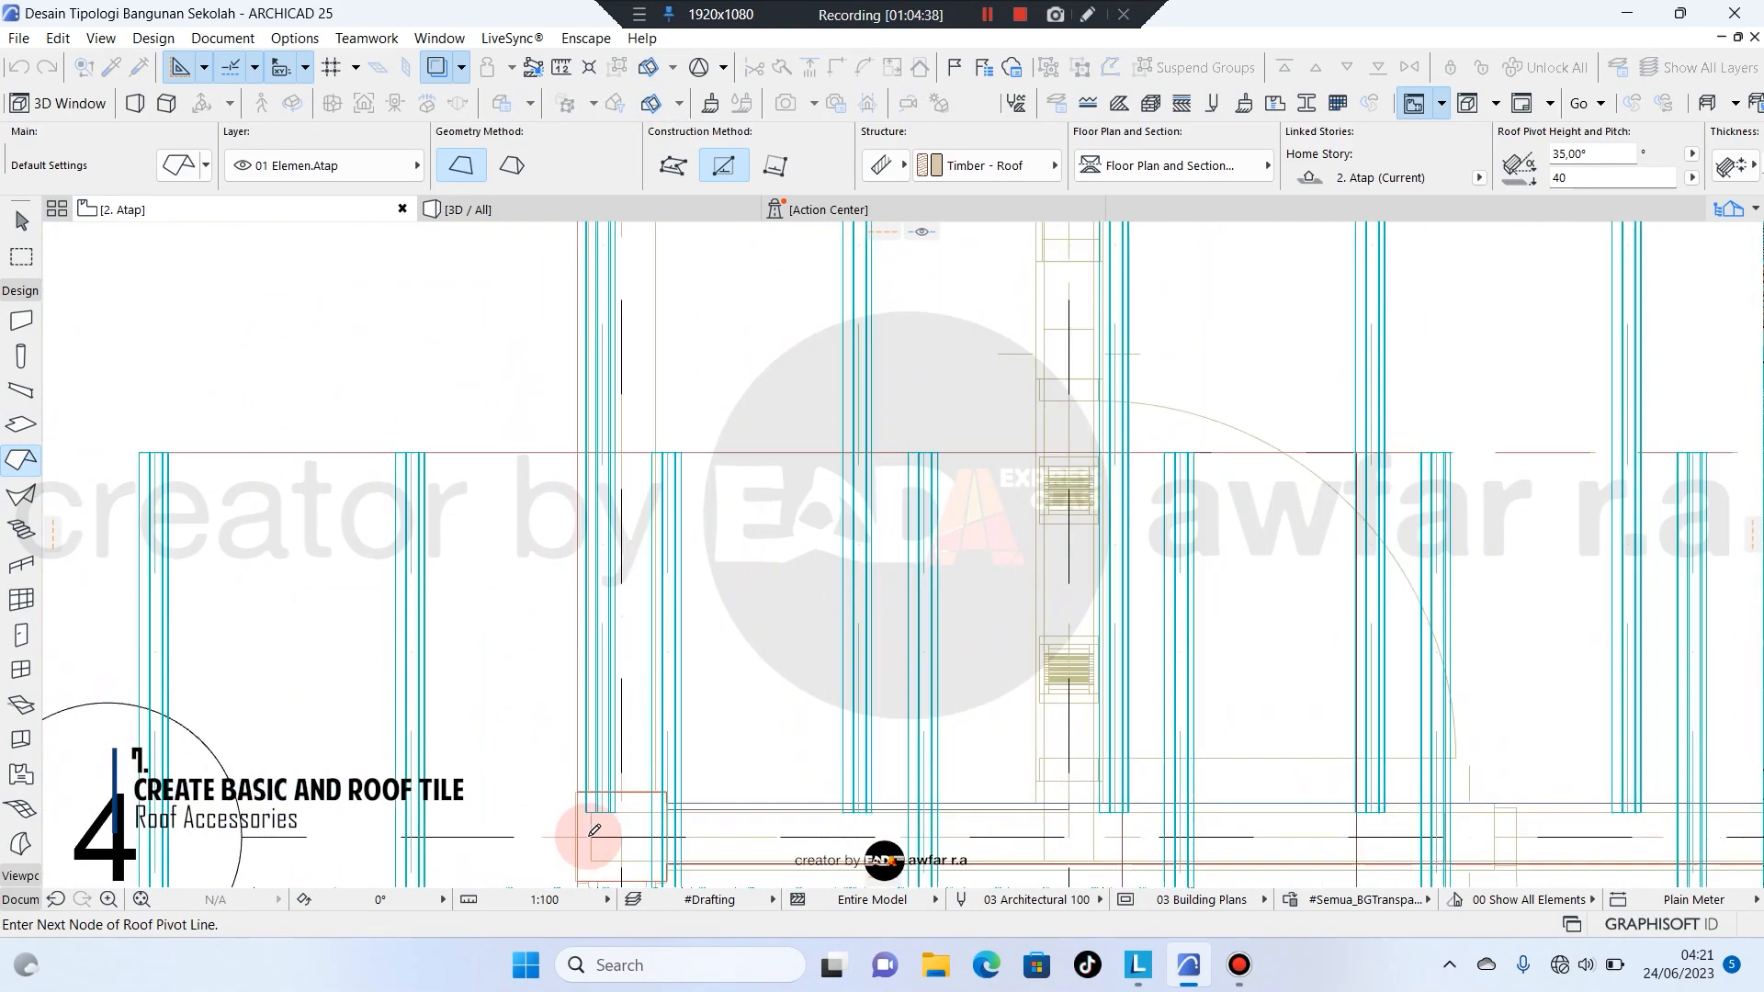
scroll(570, 760, "down", 3)
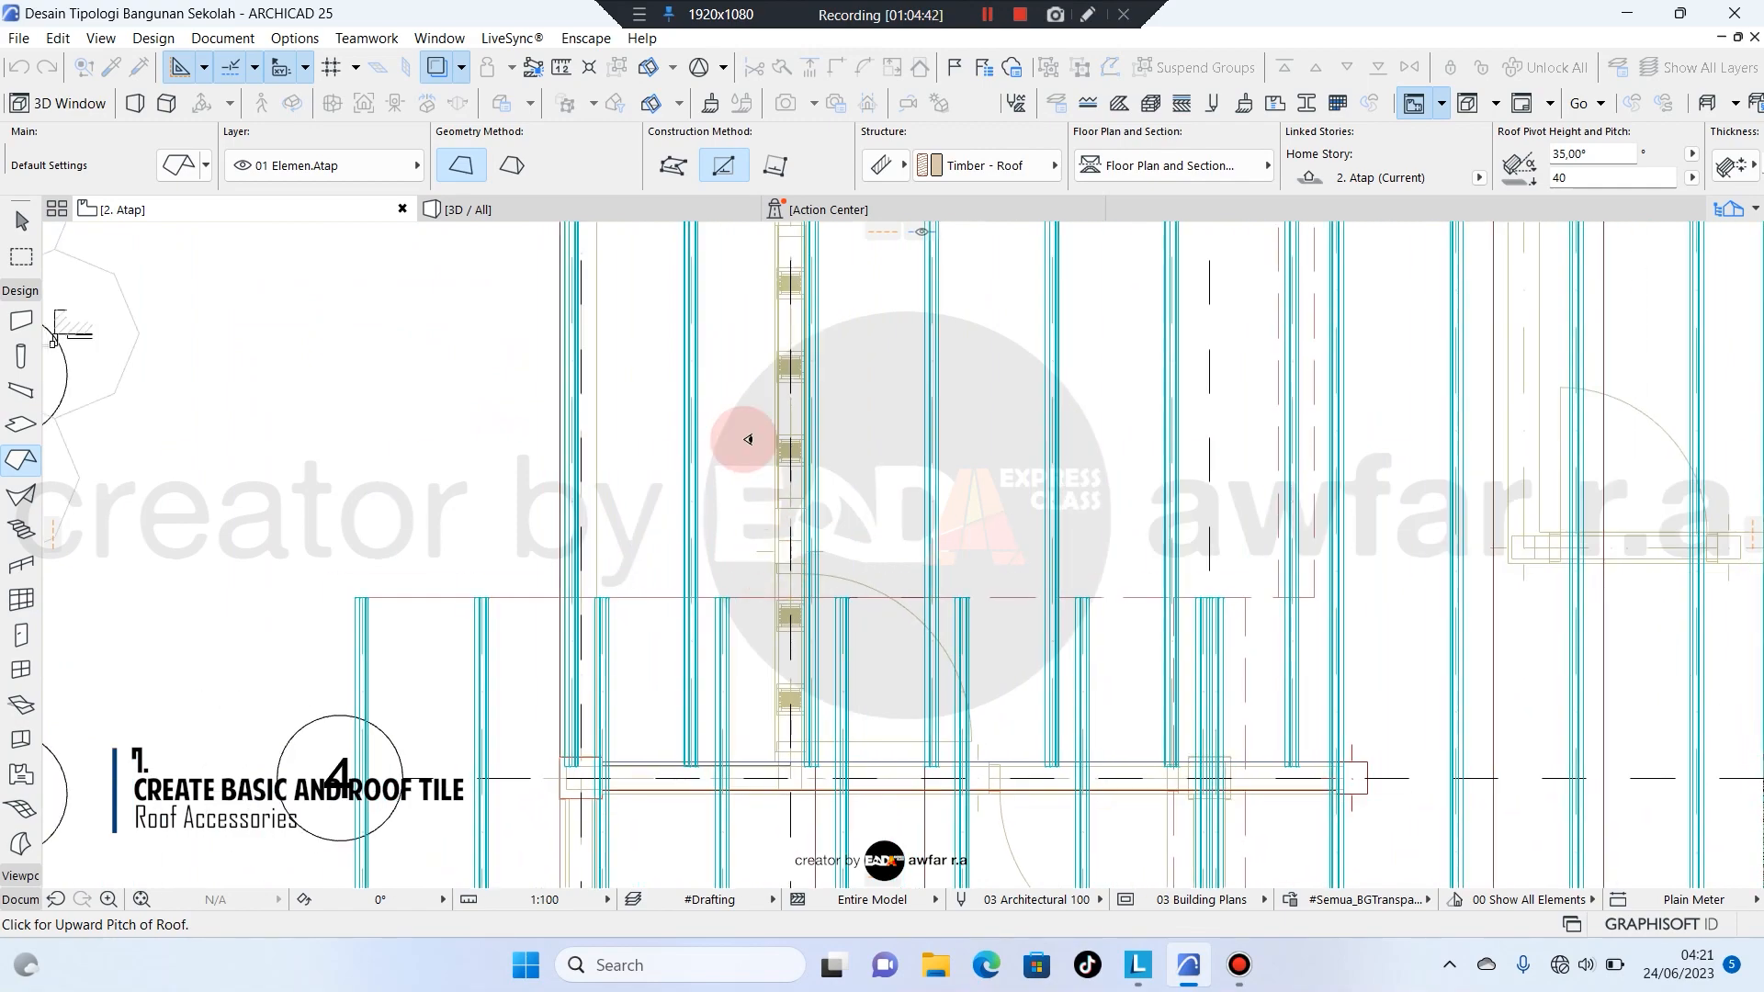
Complete the rectangular roof plane sloping up toward the ridge, from the column corner at grid 4 across to the notch near grid 2.
left_click(588, 767)
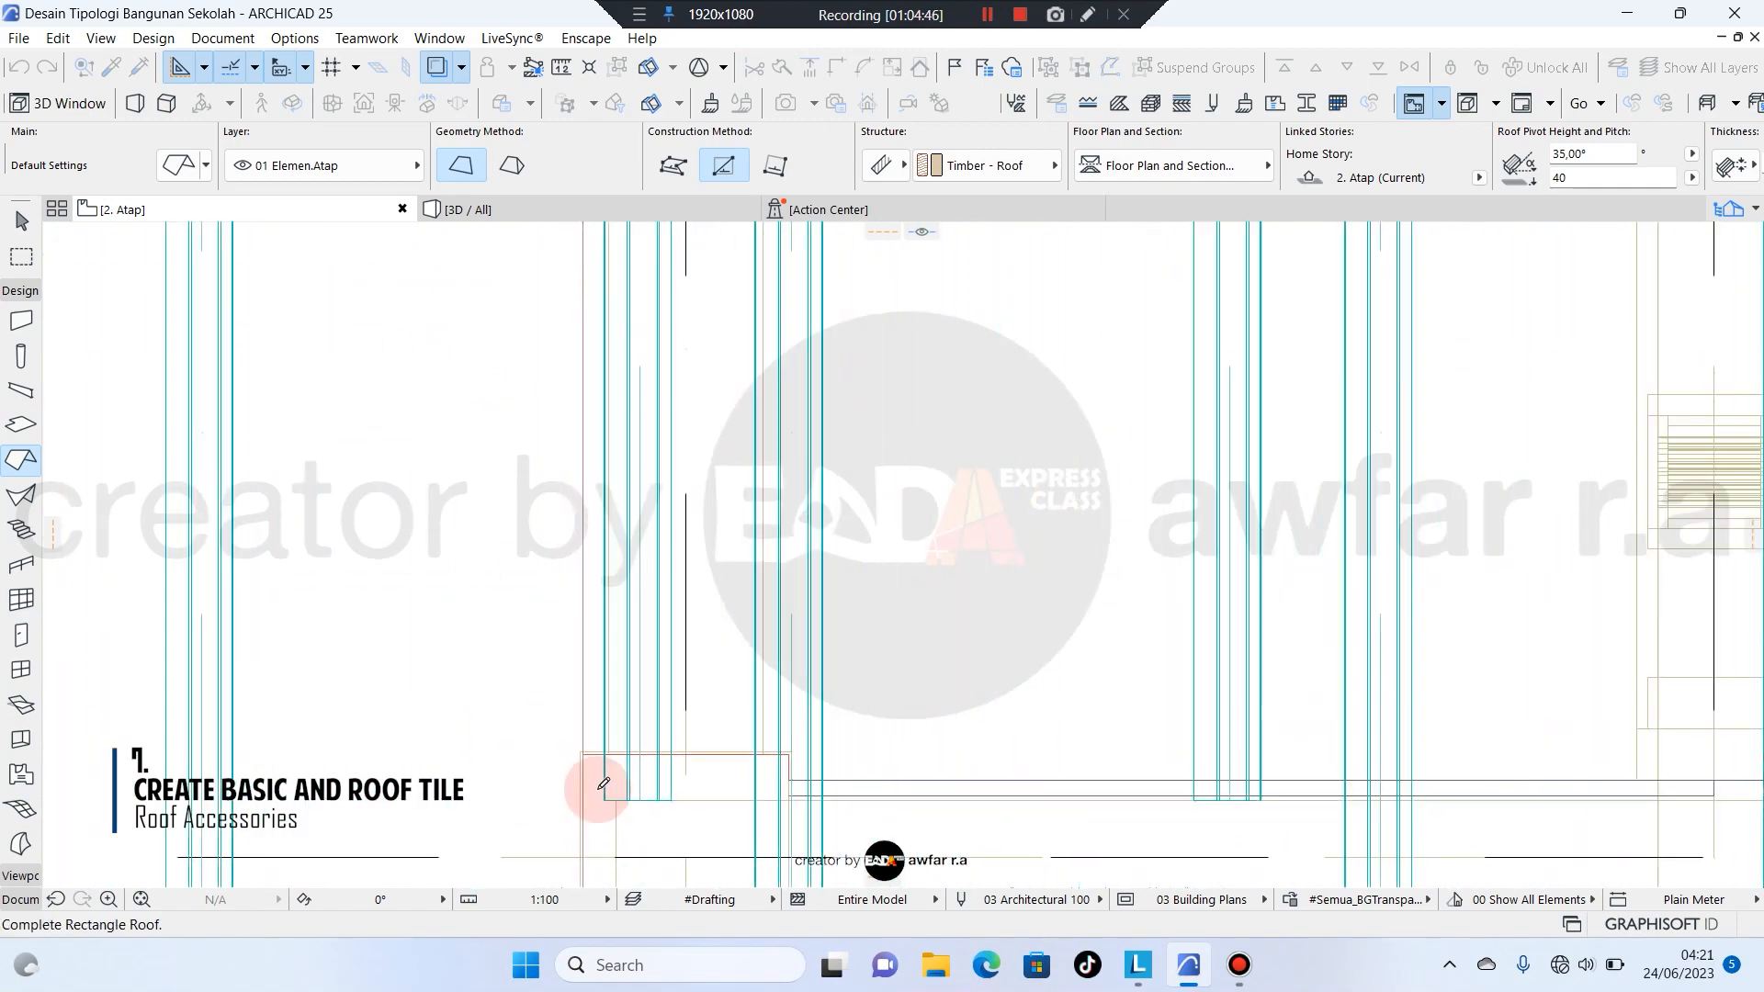
middle_click_drag(599, 784, 430, 712)
scroll(628, 599, "down", 3)
scroll(726, 390, "up", 3)
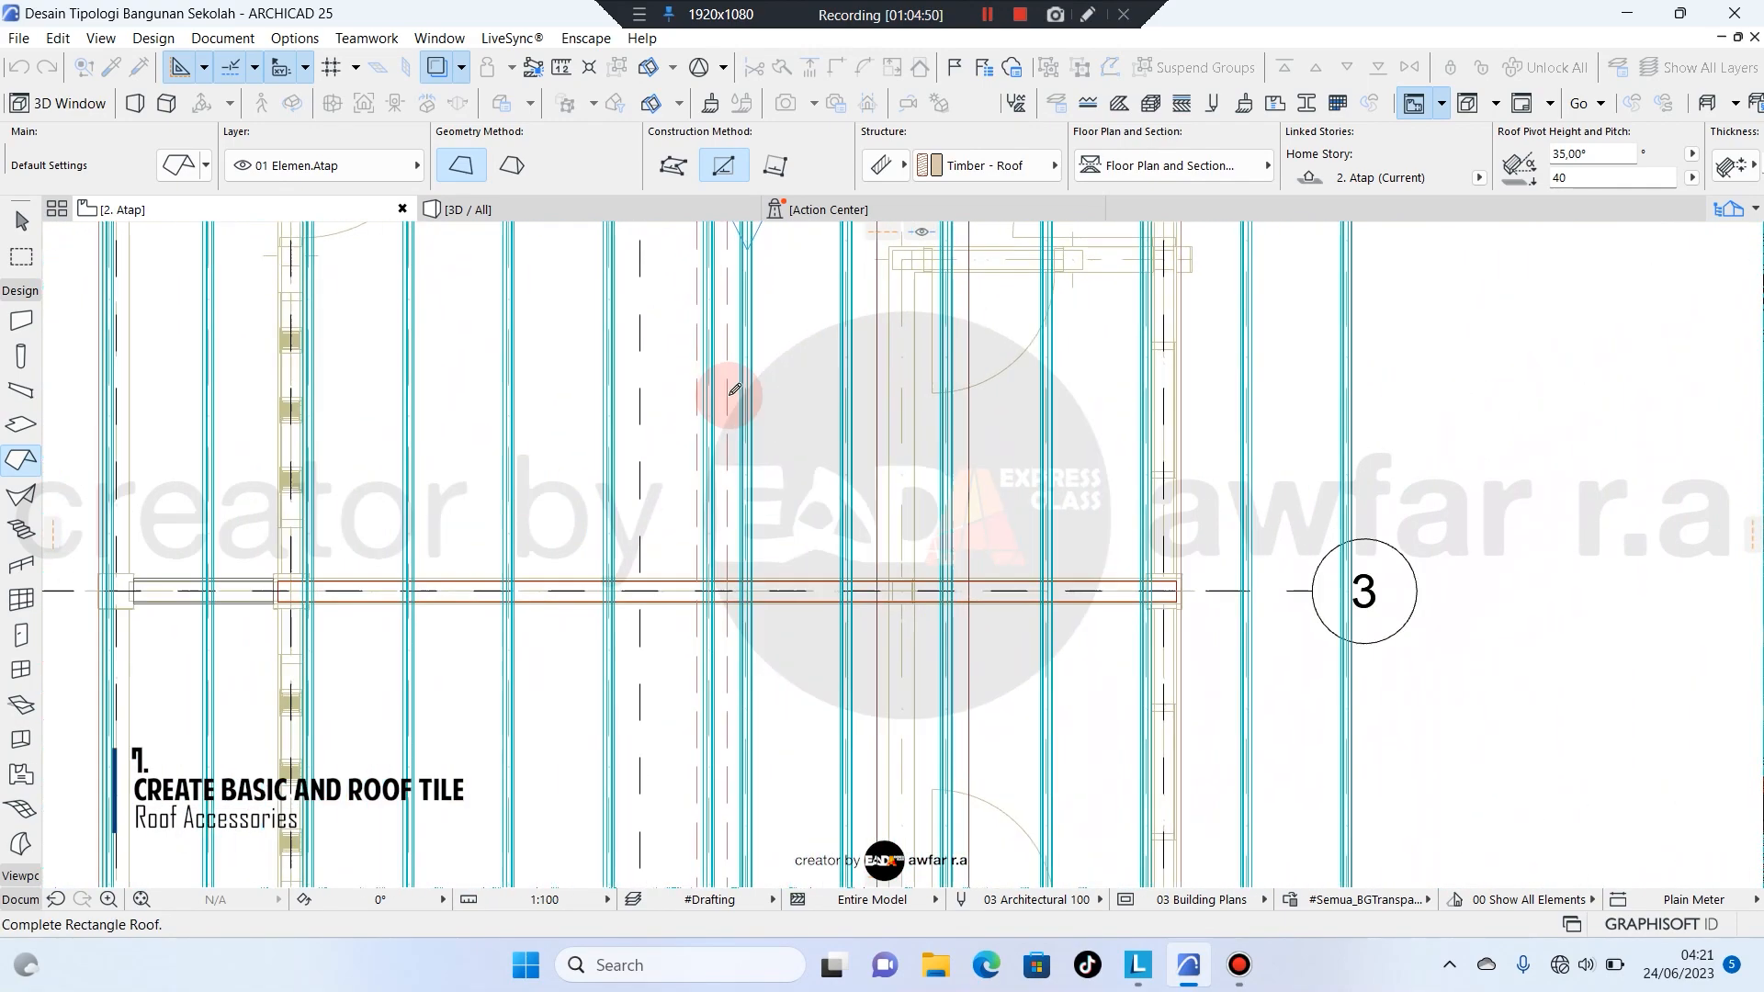
scroll(730, 446, "up", 2)
scroll(724, 658, "up", 2)
scroll(725, 665, "down", 5)
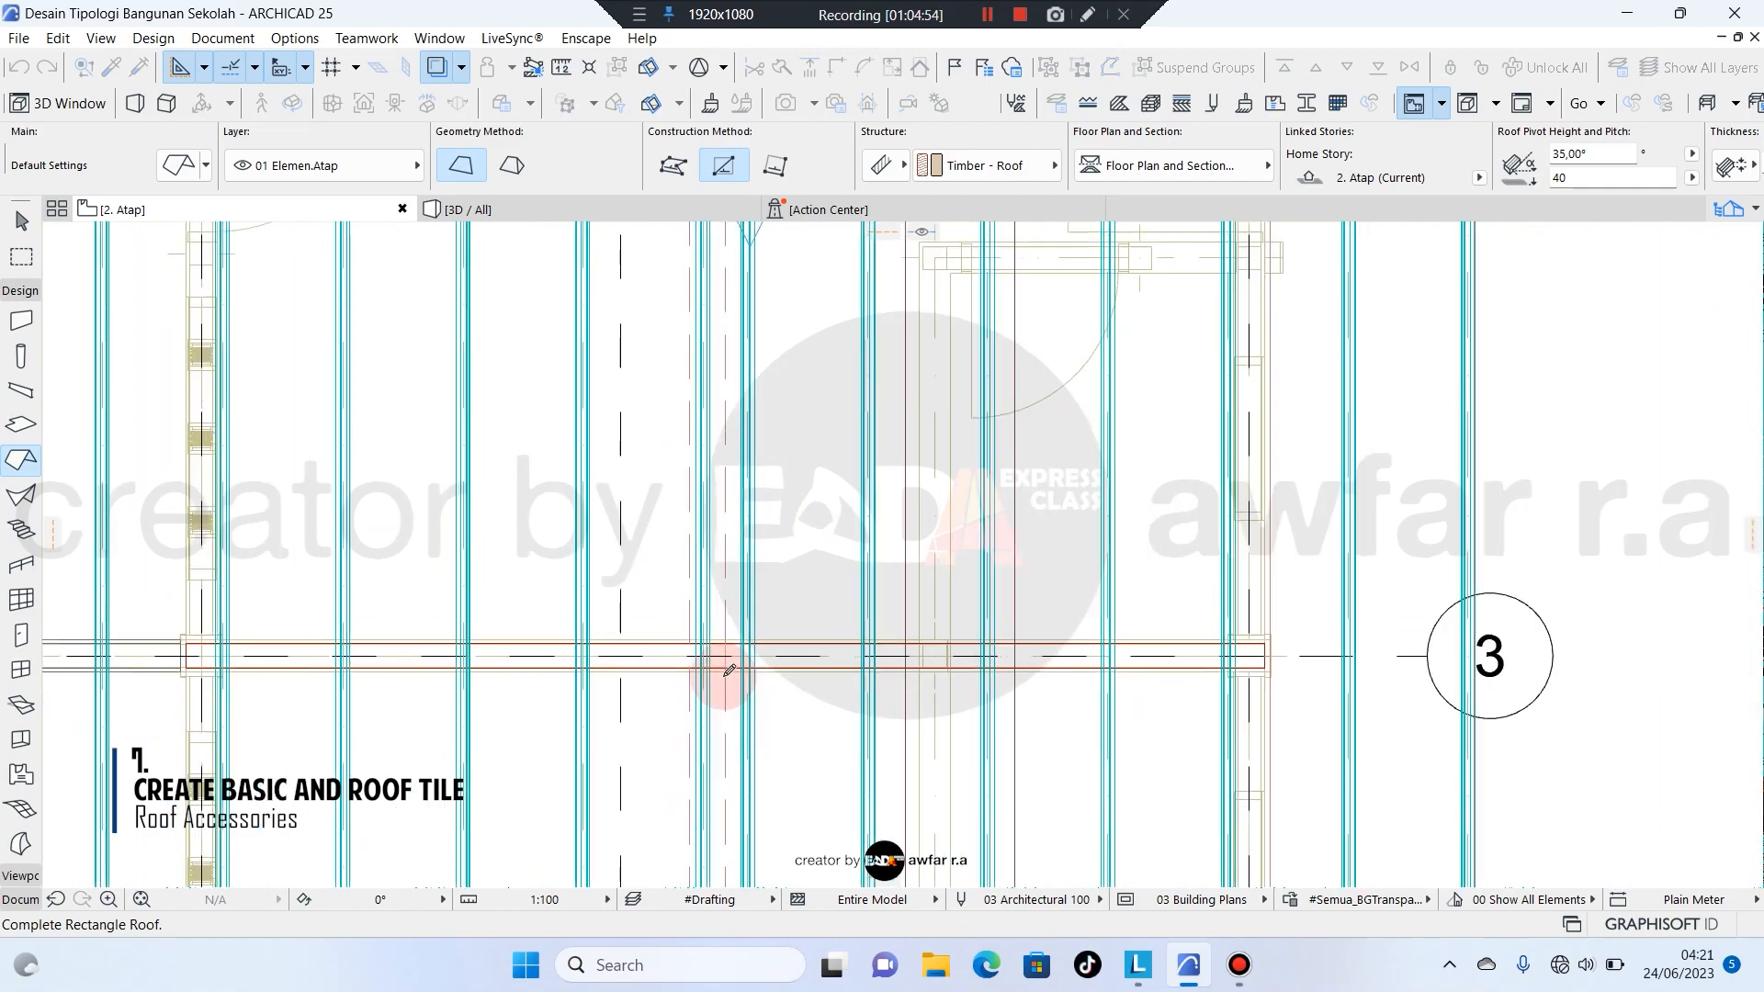
middle_click_drag(724, 467, 724, 576)
scroll(724, 565, "up", 4)
scroll(908, 418, "down", 5)
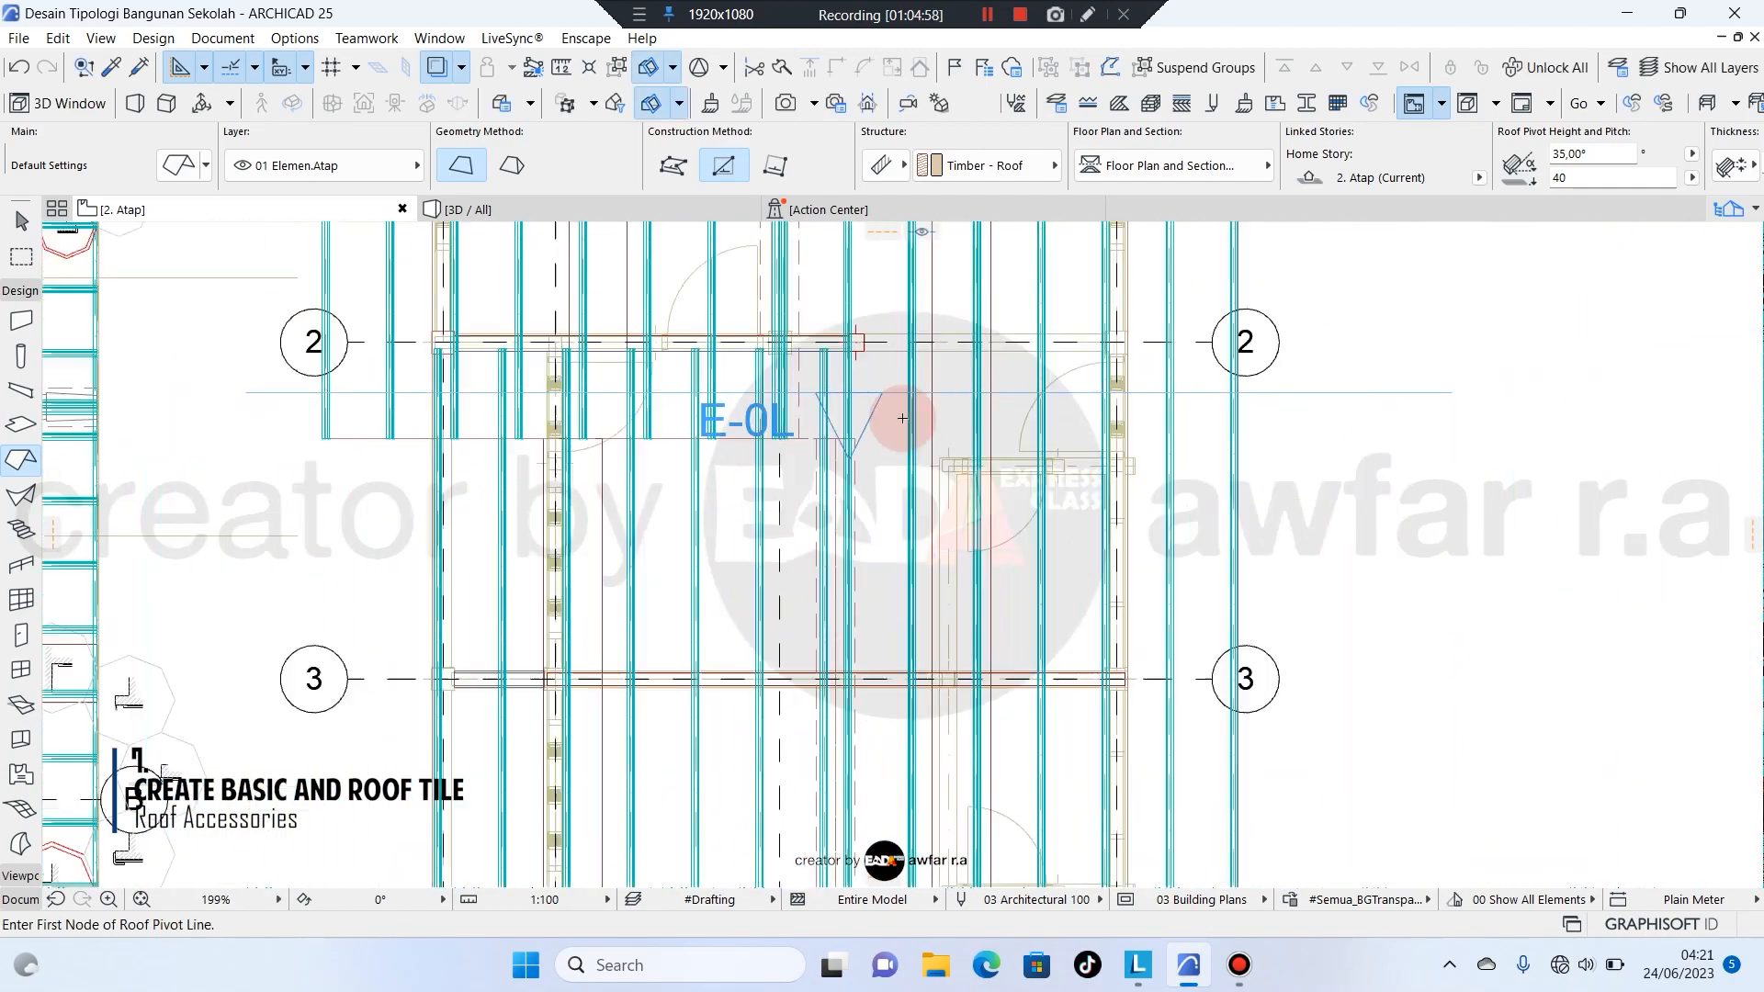
Select the new roof plane in the 3D window and lower its pivot height to -500.
key("Escape")
left_click(626, 210)
left_click_drag(731, 279, 874, 503)
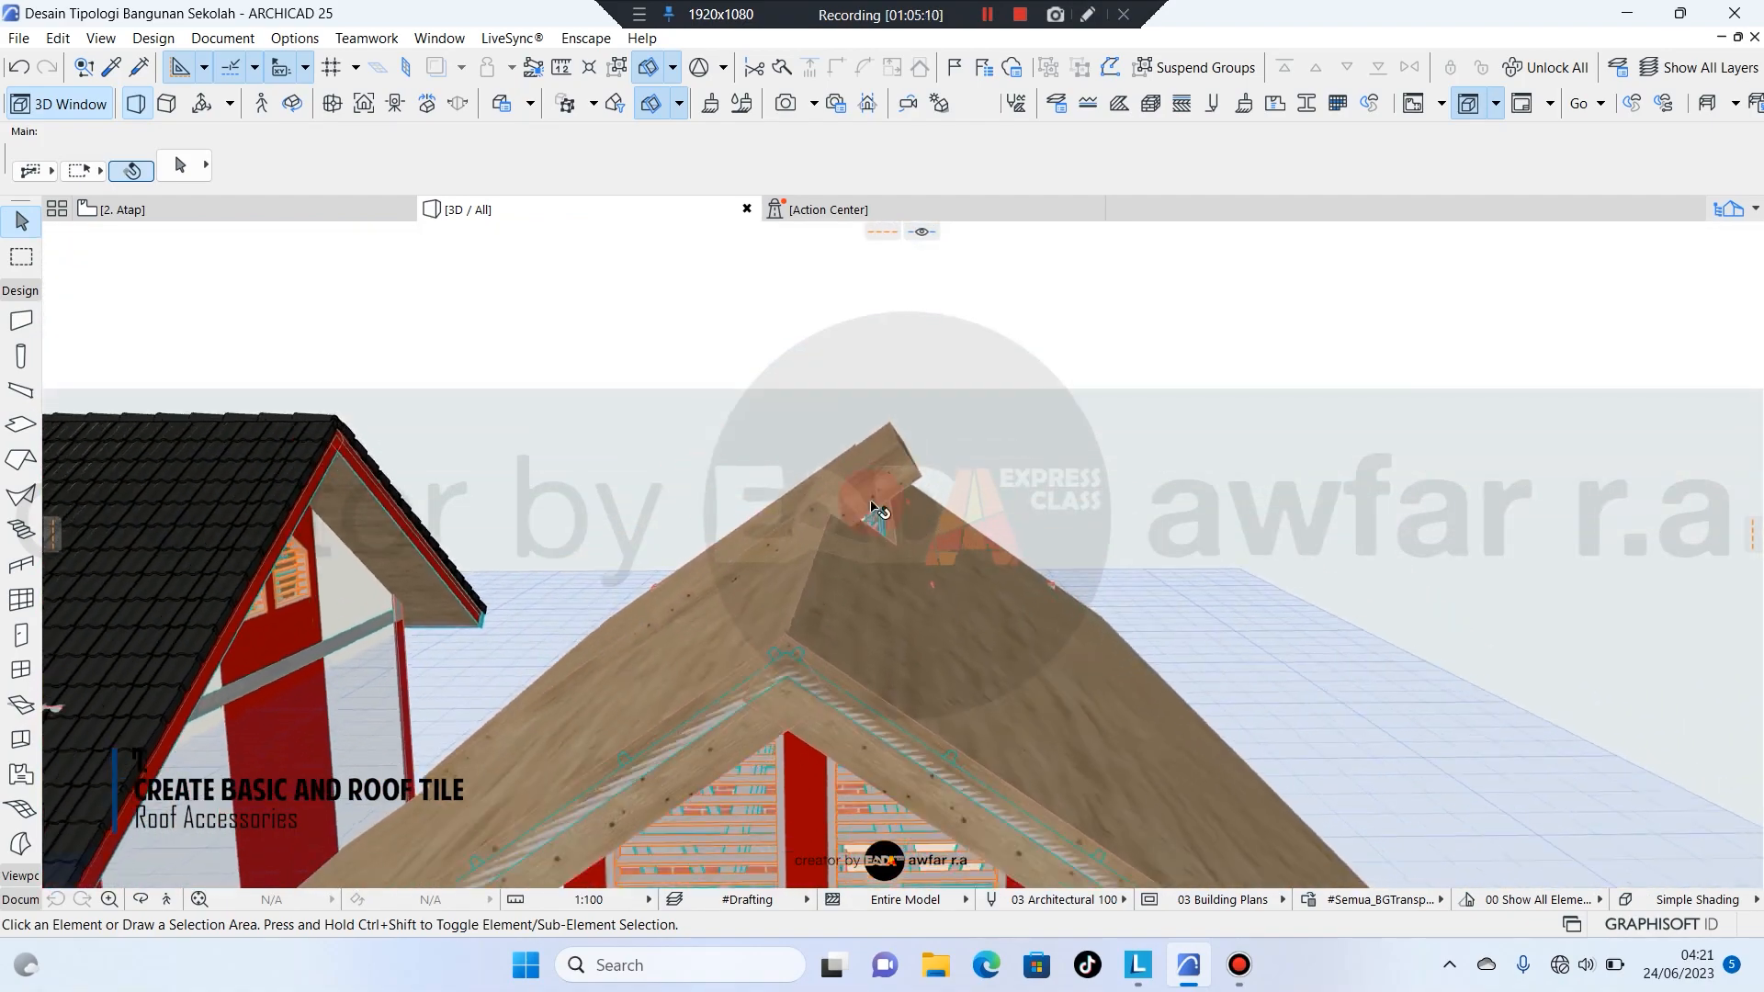
left_click(874, 504)
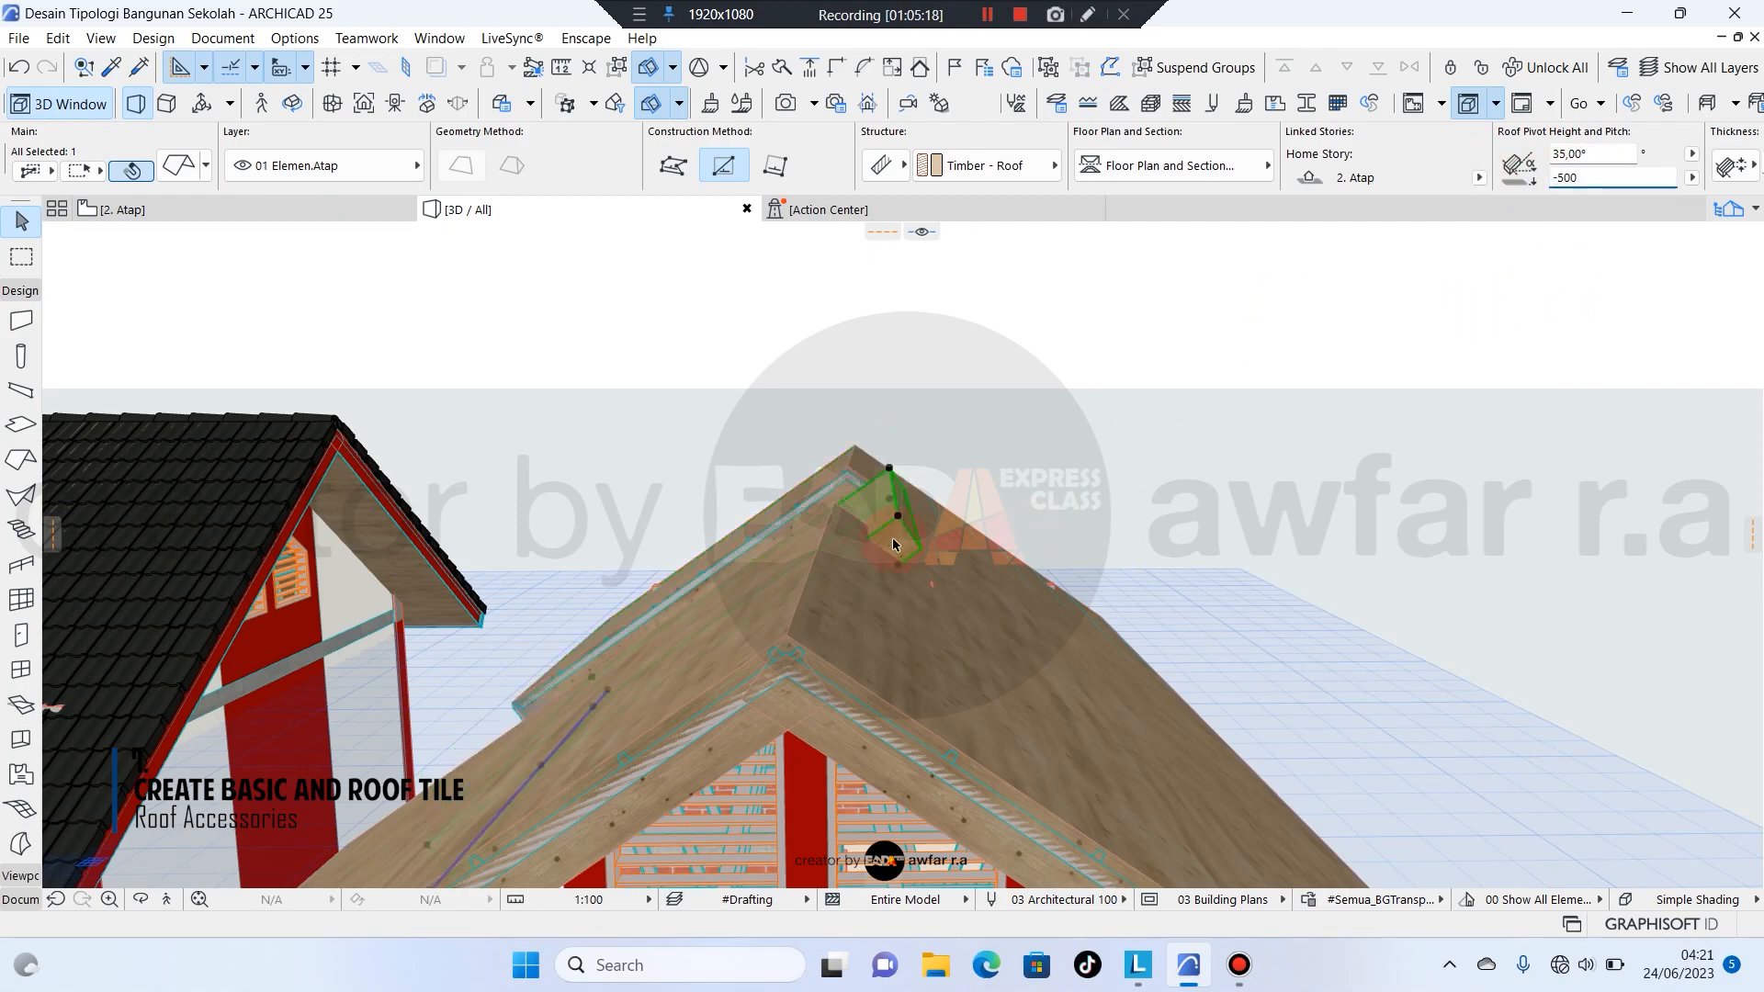
Check the new roof plane against the framing from below and set its pivot height to -800.
scroll(894, 544, "up", 2)
middle_click_drag(893, 545, 987, 667, "shift")
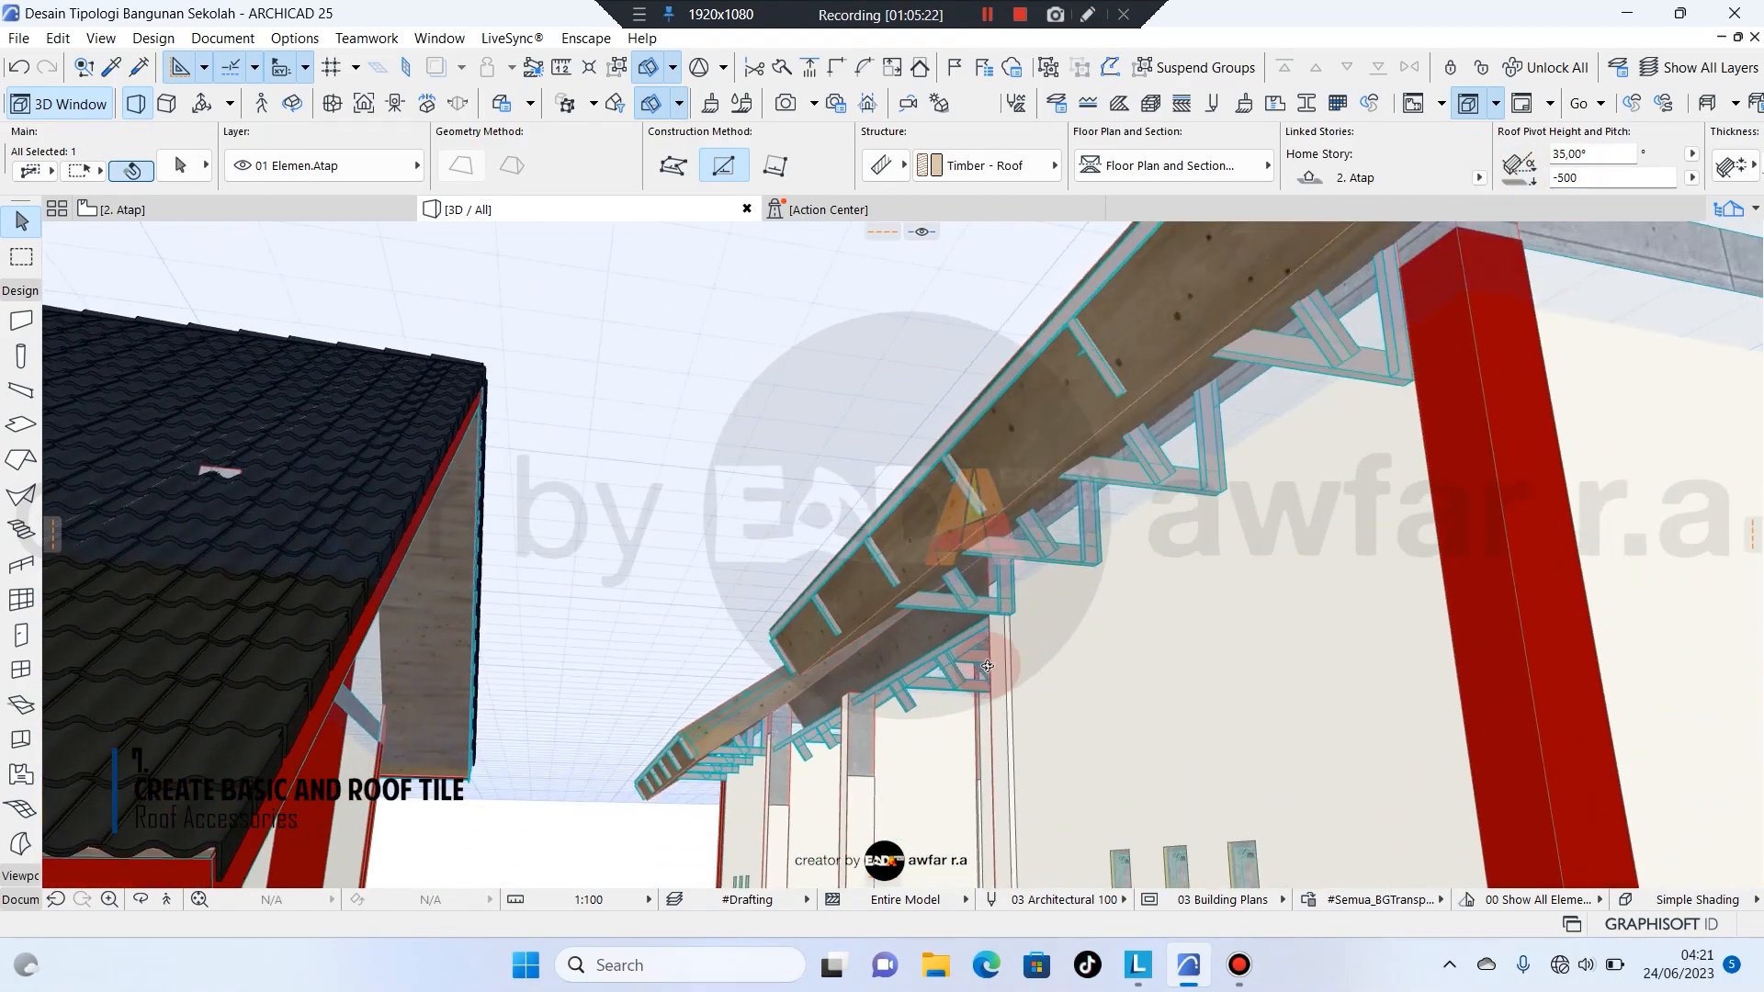
scroll(987, 667, "up", 5)
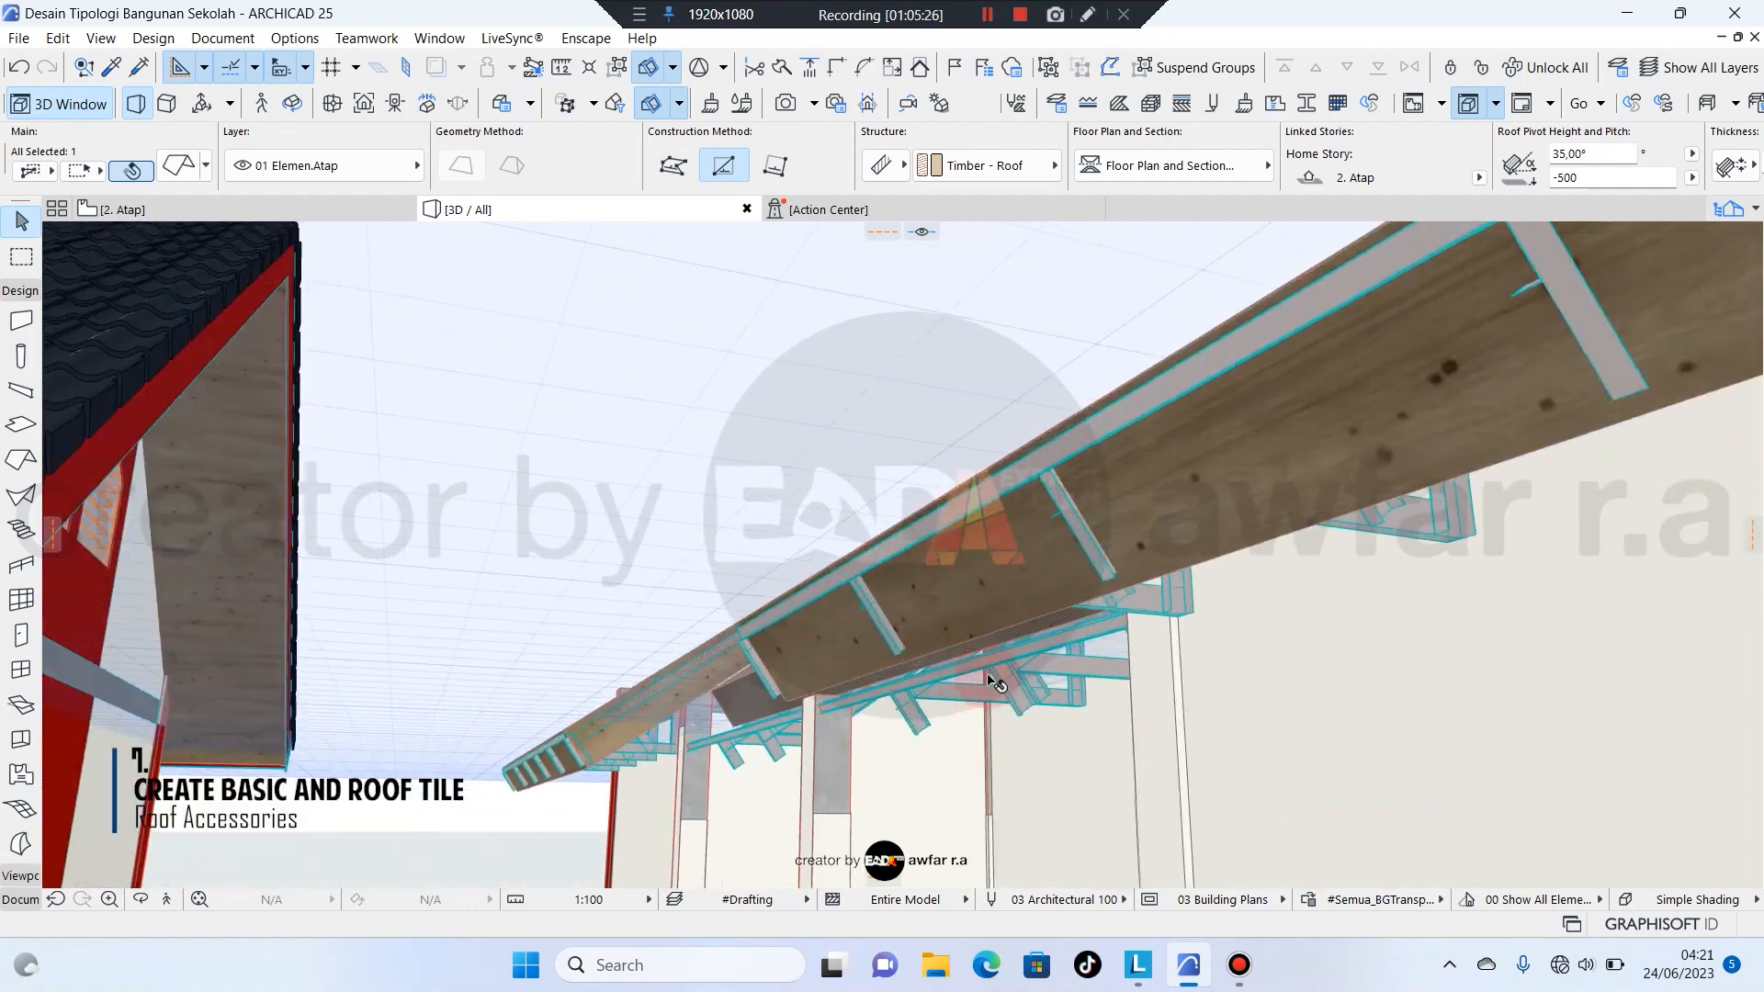
scroll(994, 683, "up", 5)
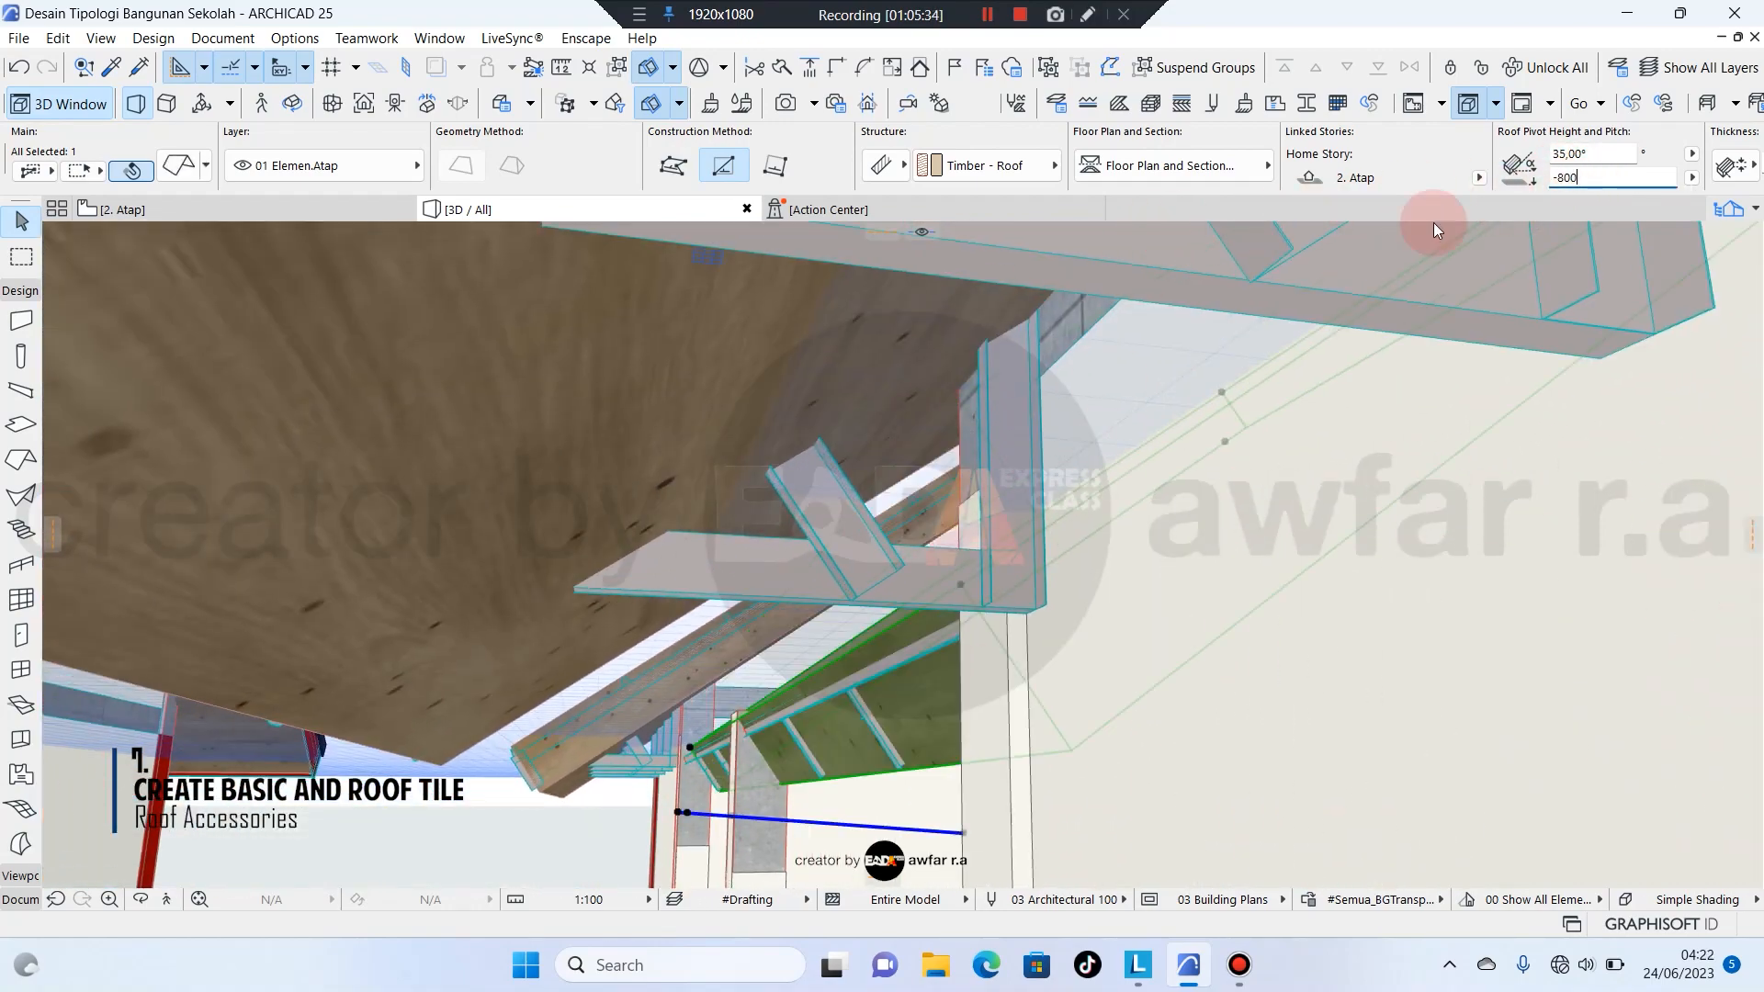
middle_click_drag(1433, 223, 1424, 558, "shift")
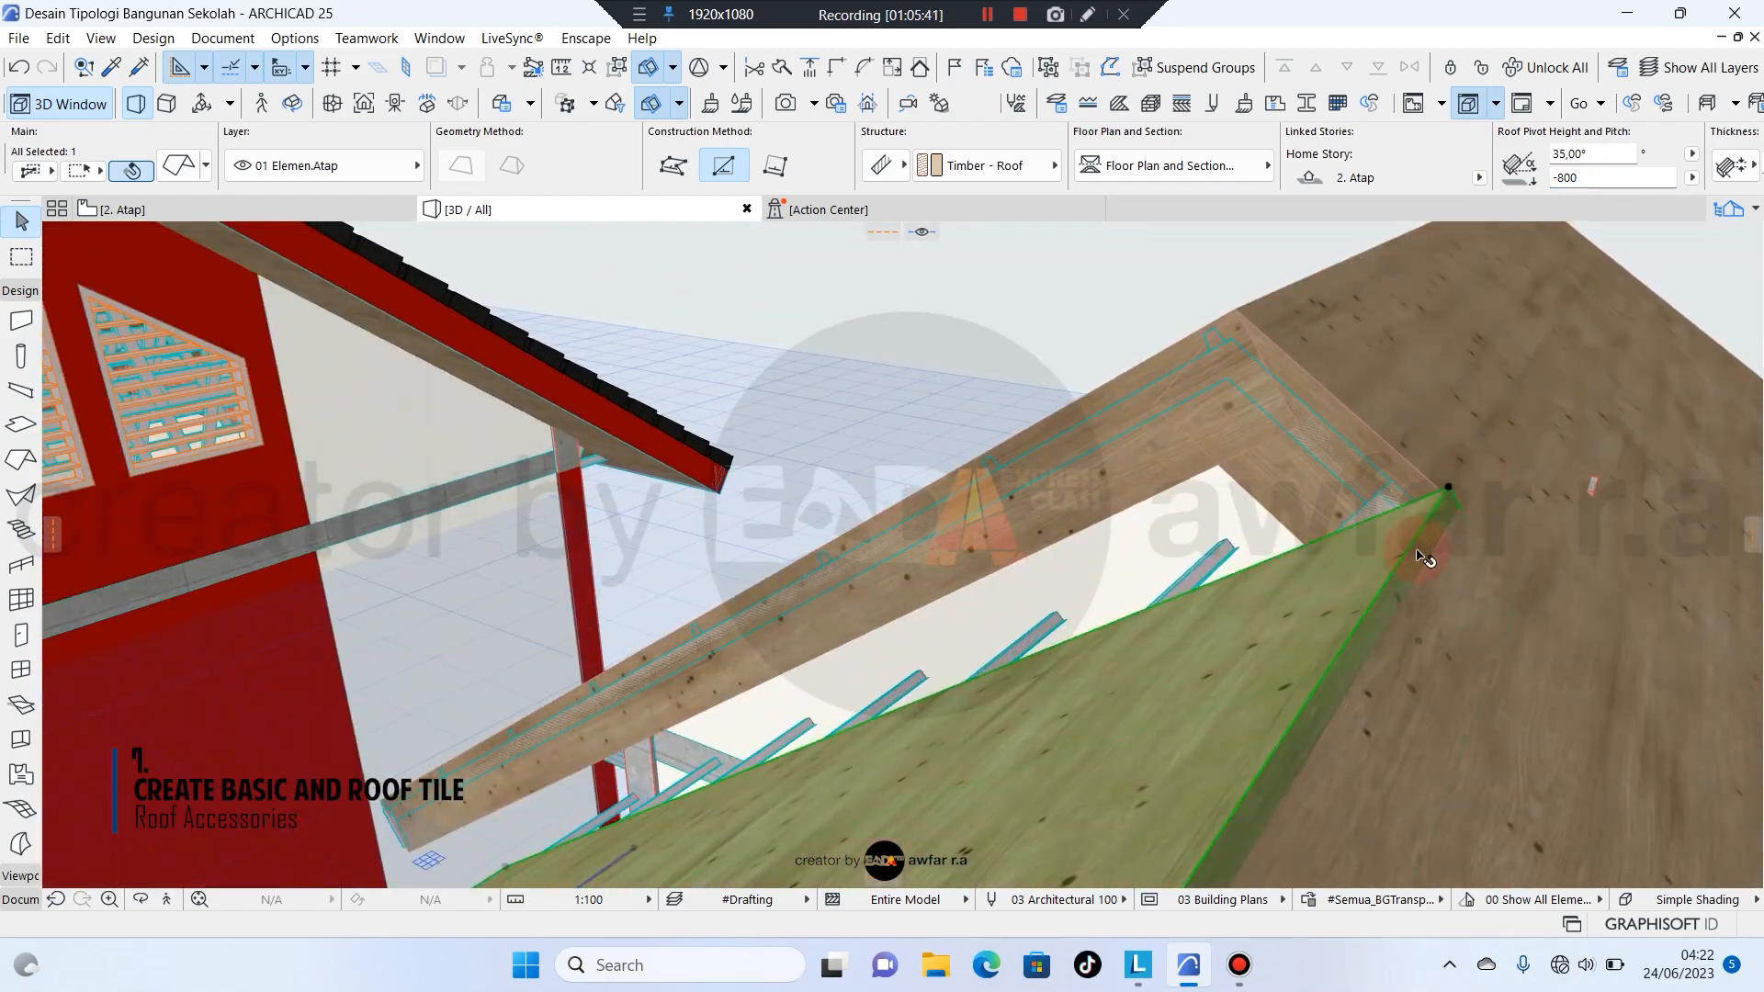
left_click(1449, 492)
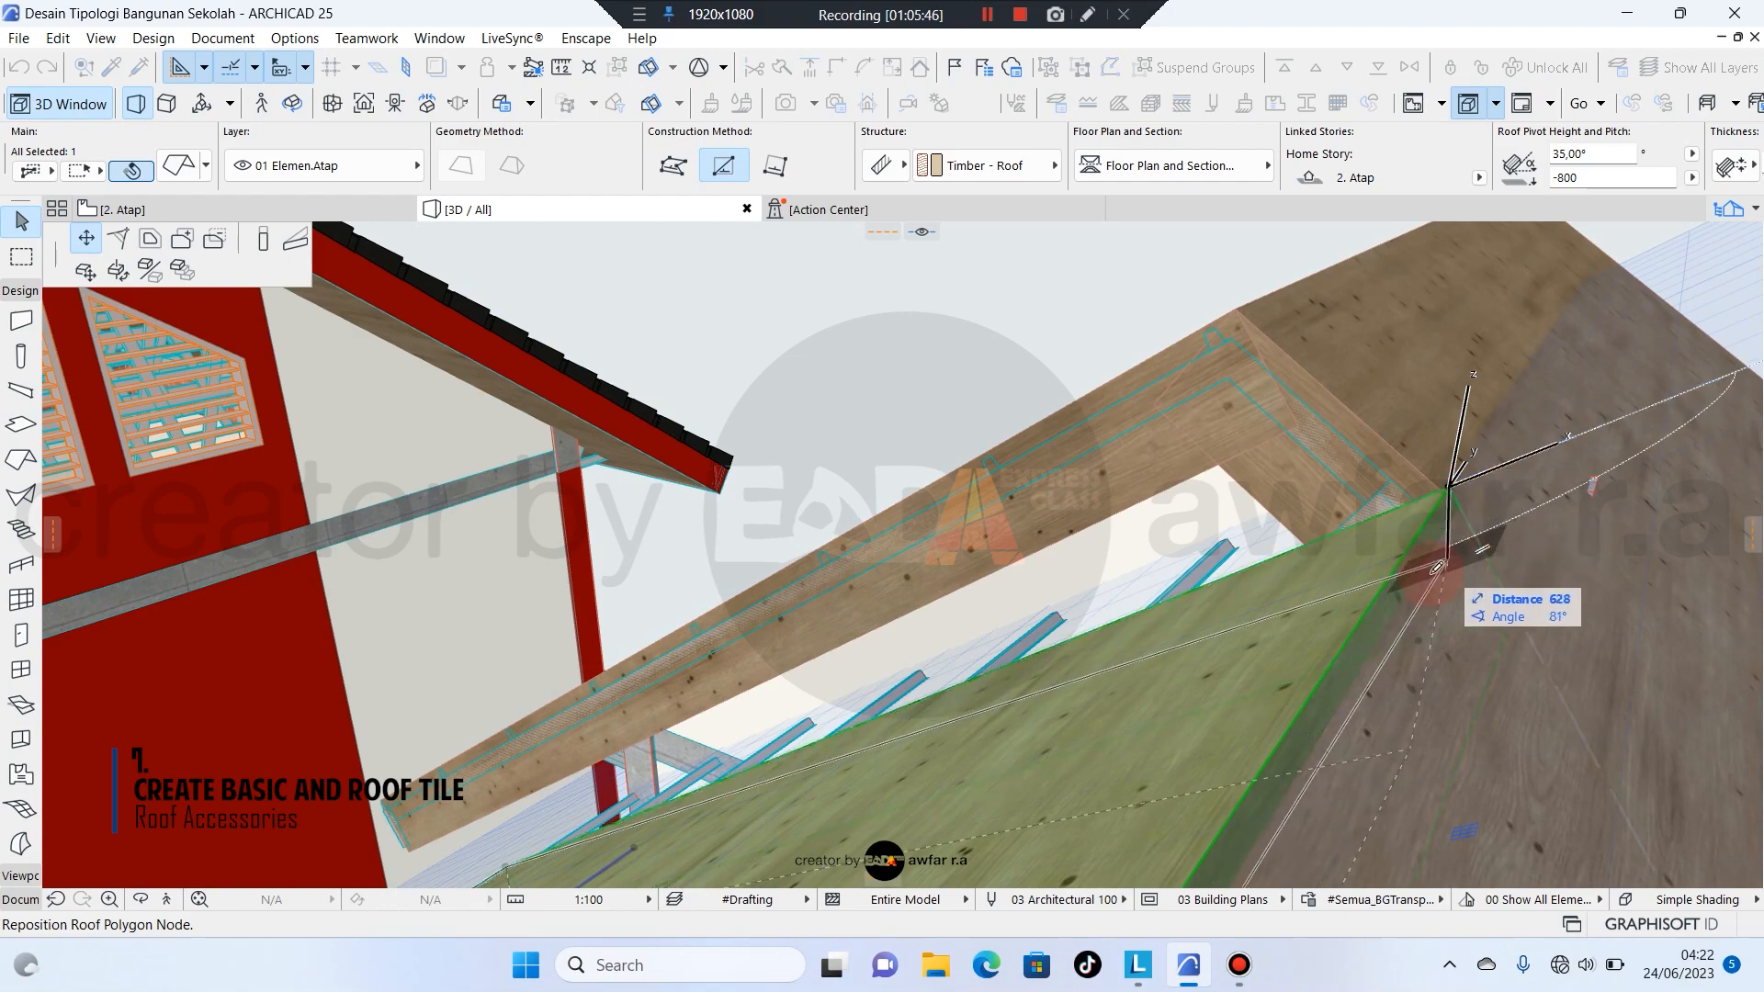
left_click(1438, 485)
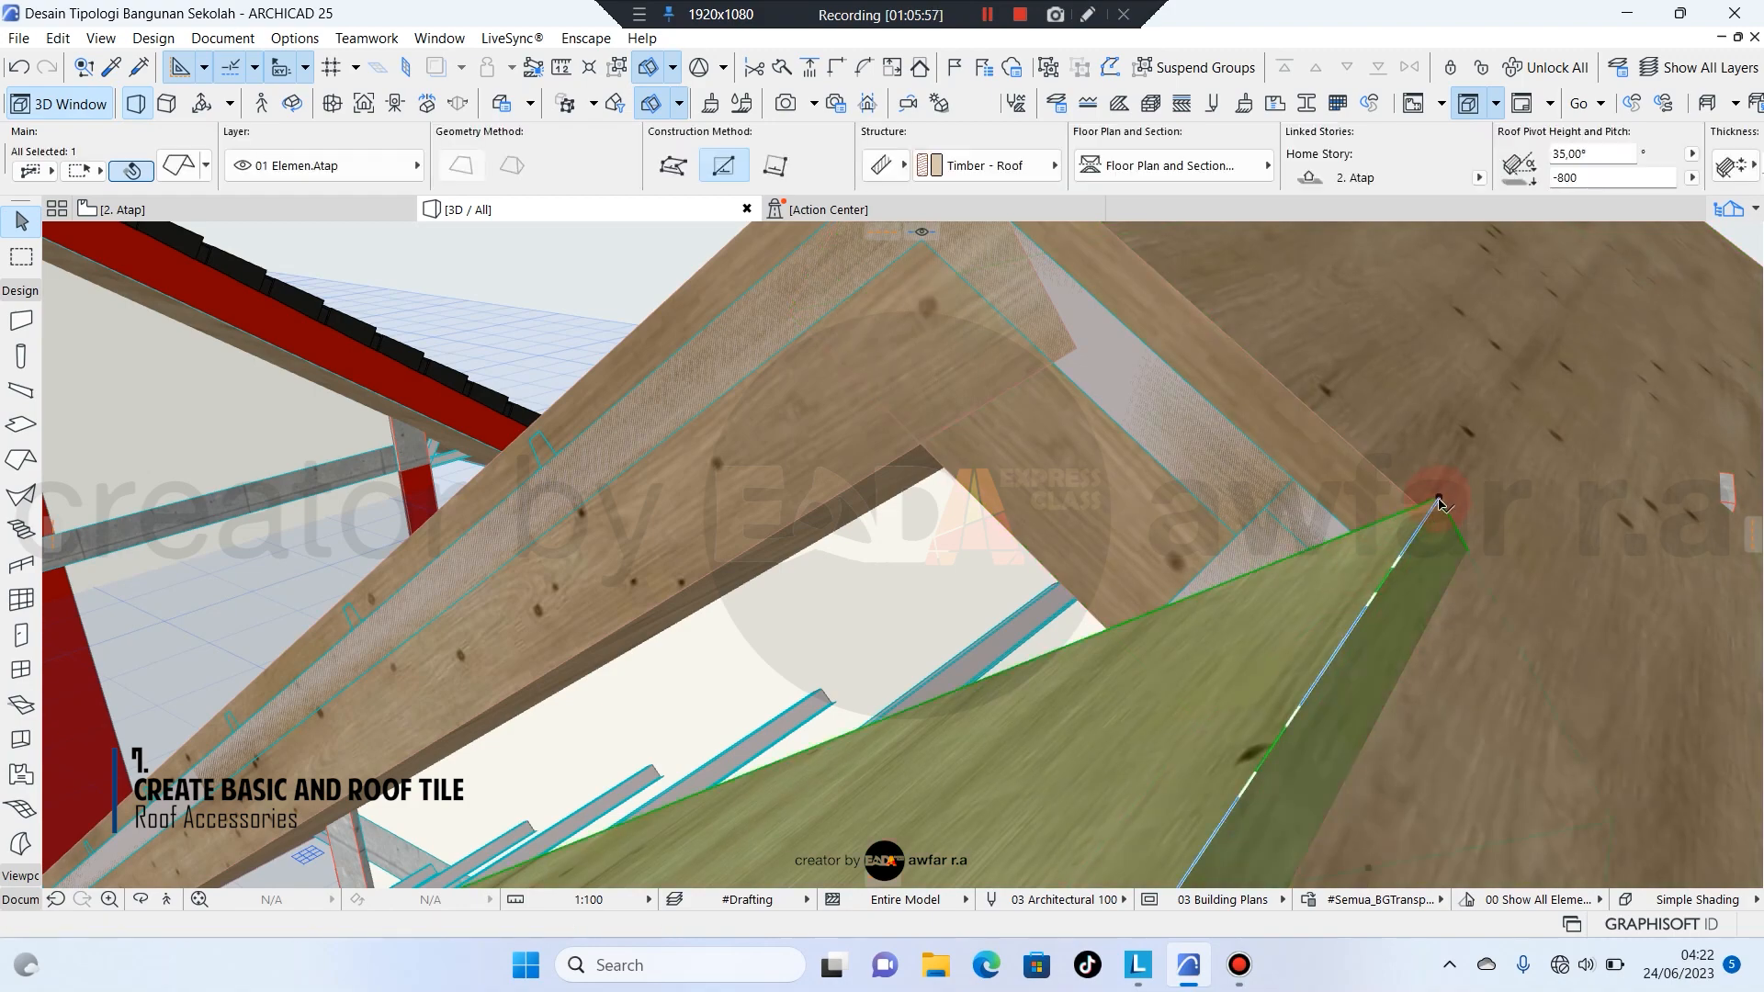
left_click(1439, 503)
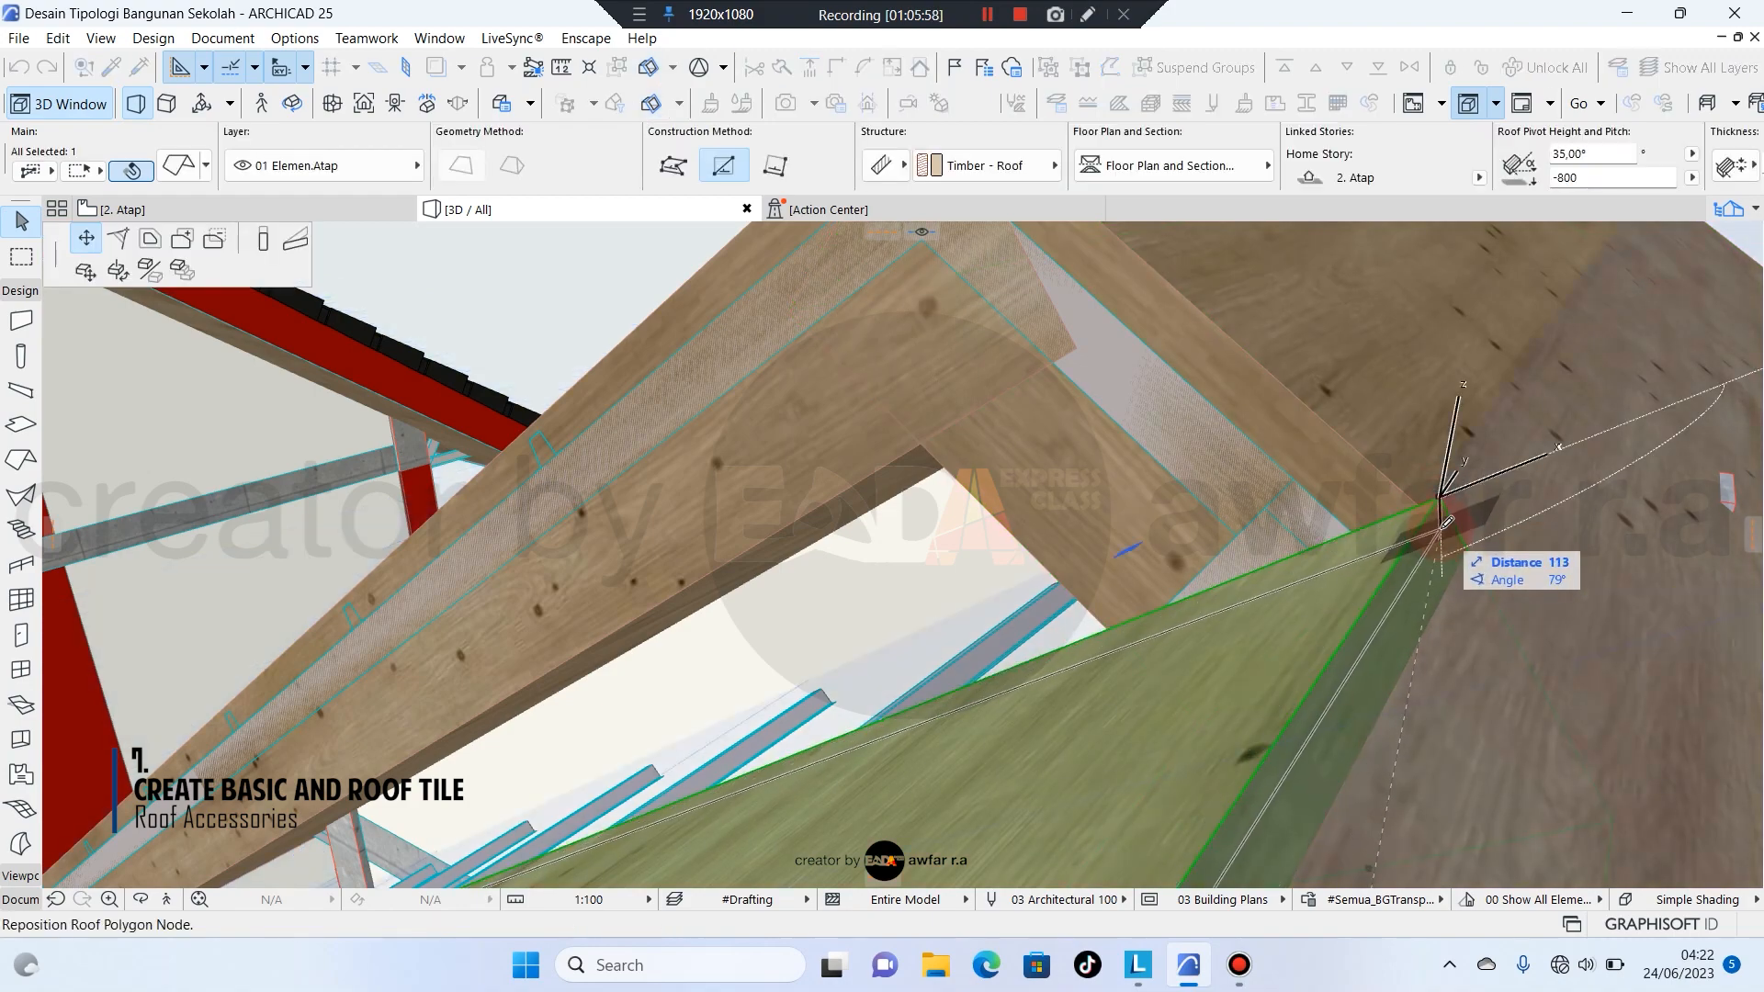
scroll(1435, 506, "down", 5)
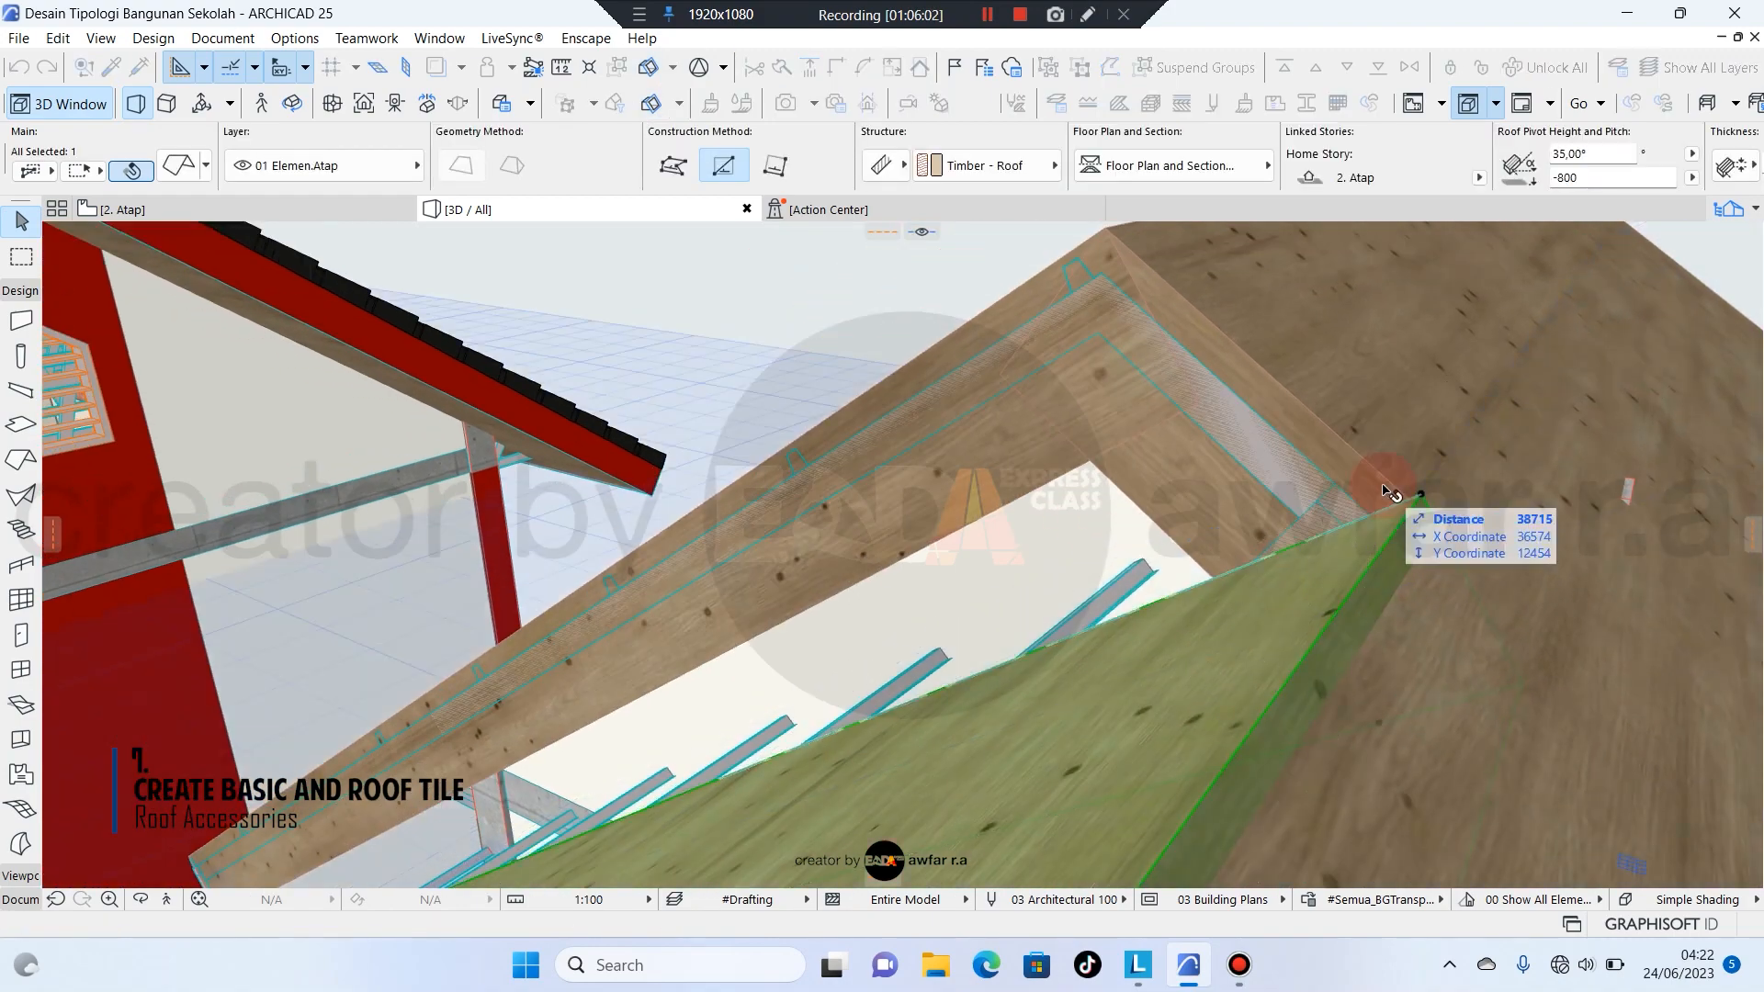
key("Escape")
key("Escape")
scroll(1379, 526, "down", 2)
Try to reposition the lower roof plane's corner node where it meets the main roof, and undo the edit.
middle_click_drag(1376, 528, 378, 714, "shift")
left_click(378, 713)
scroll(536, 638, "up", 2)
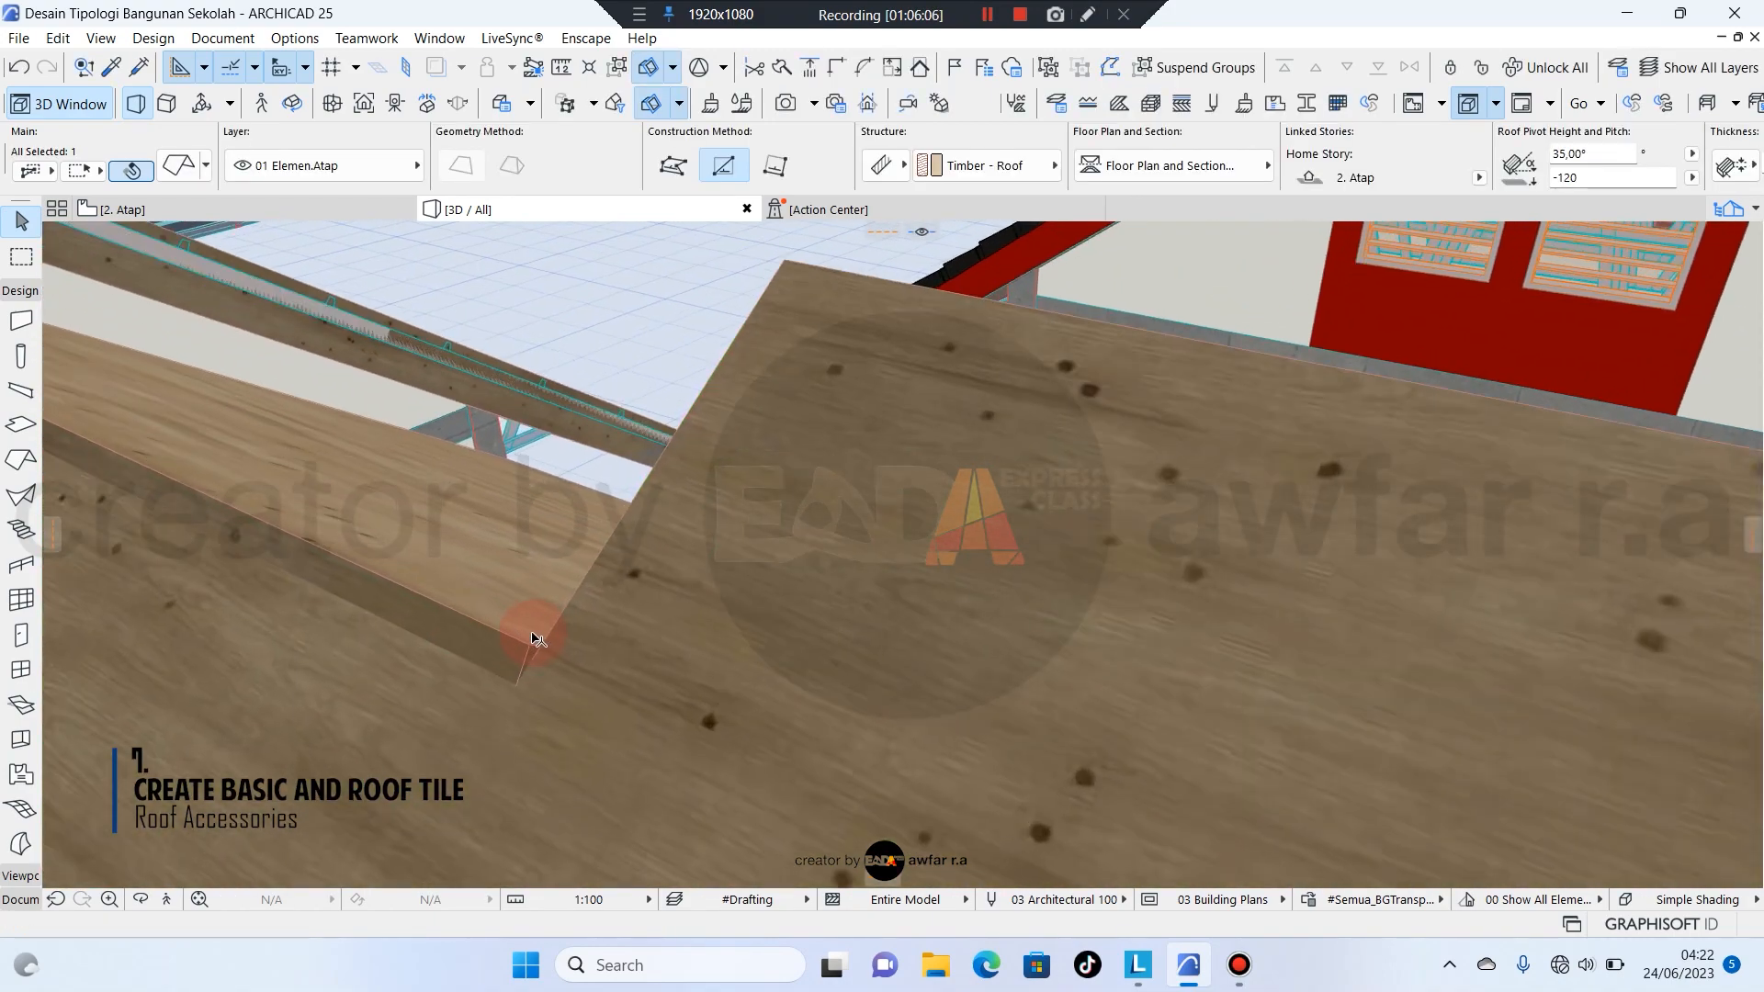
left_click(497, 610)
scroll(542, 650, "up", 2)
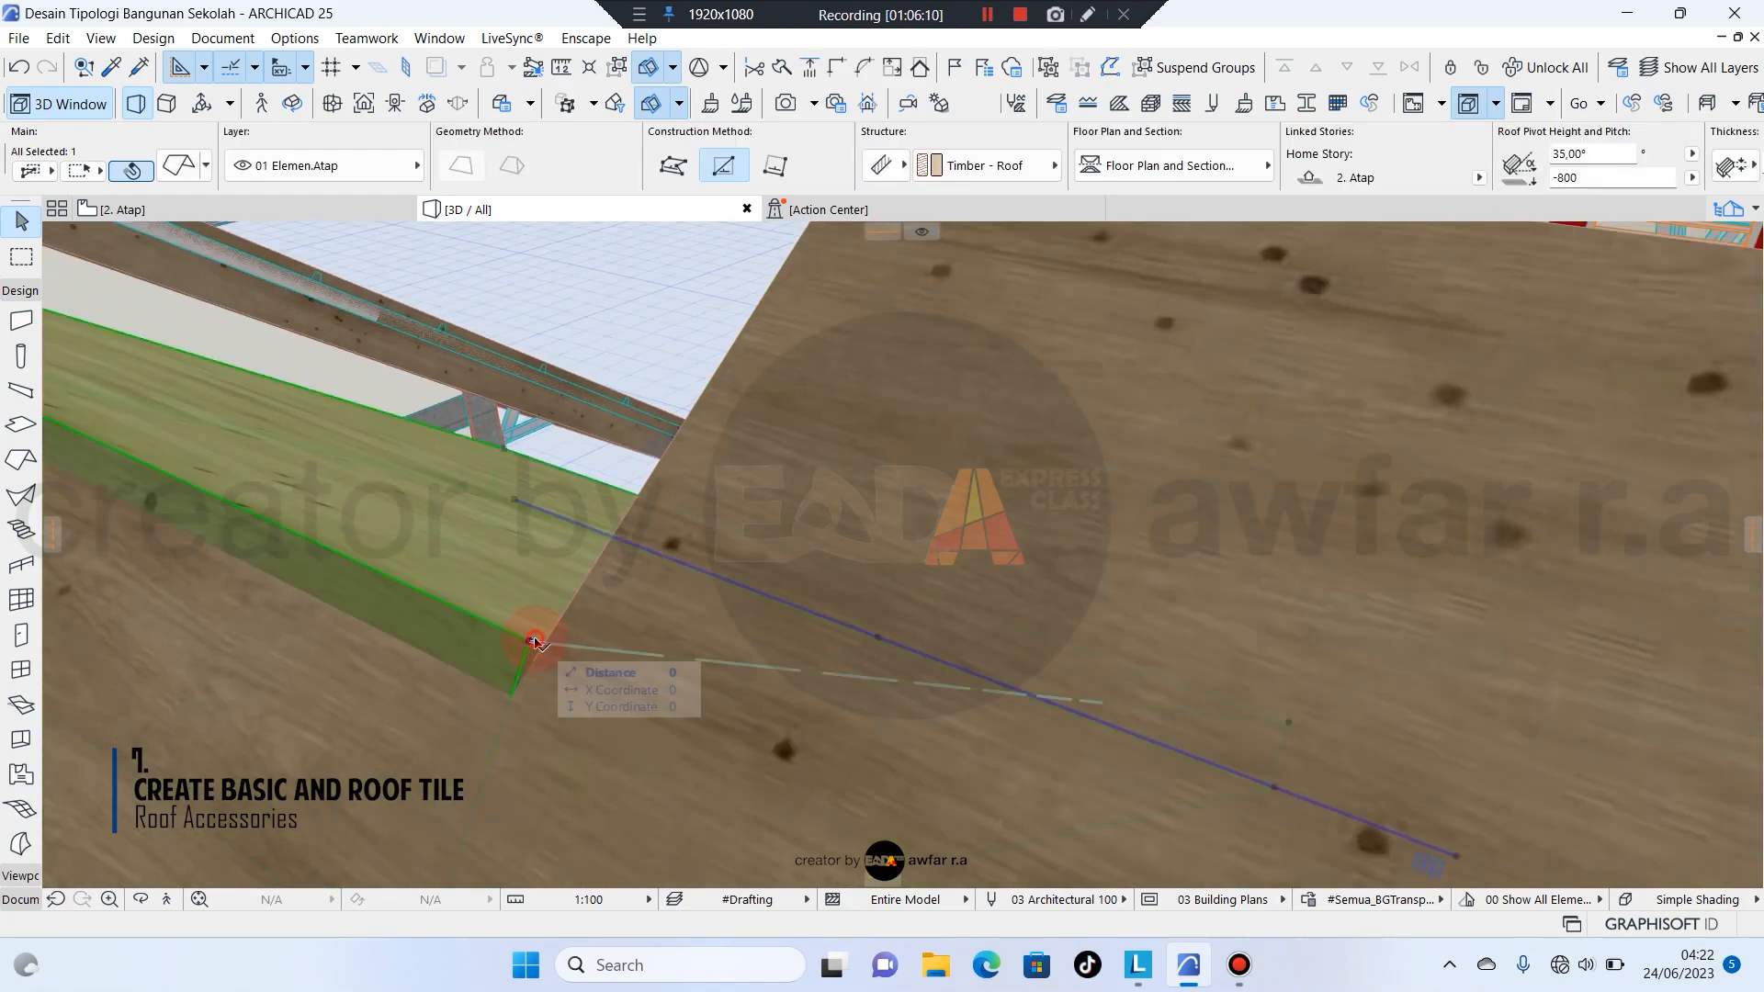
left_click(535, 640)
left_click(543, 653)
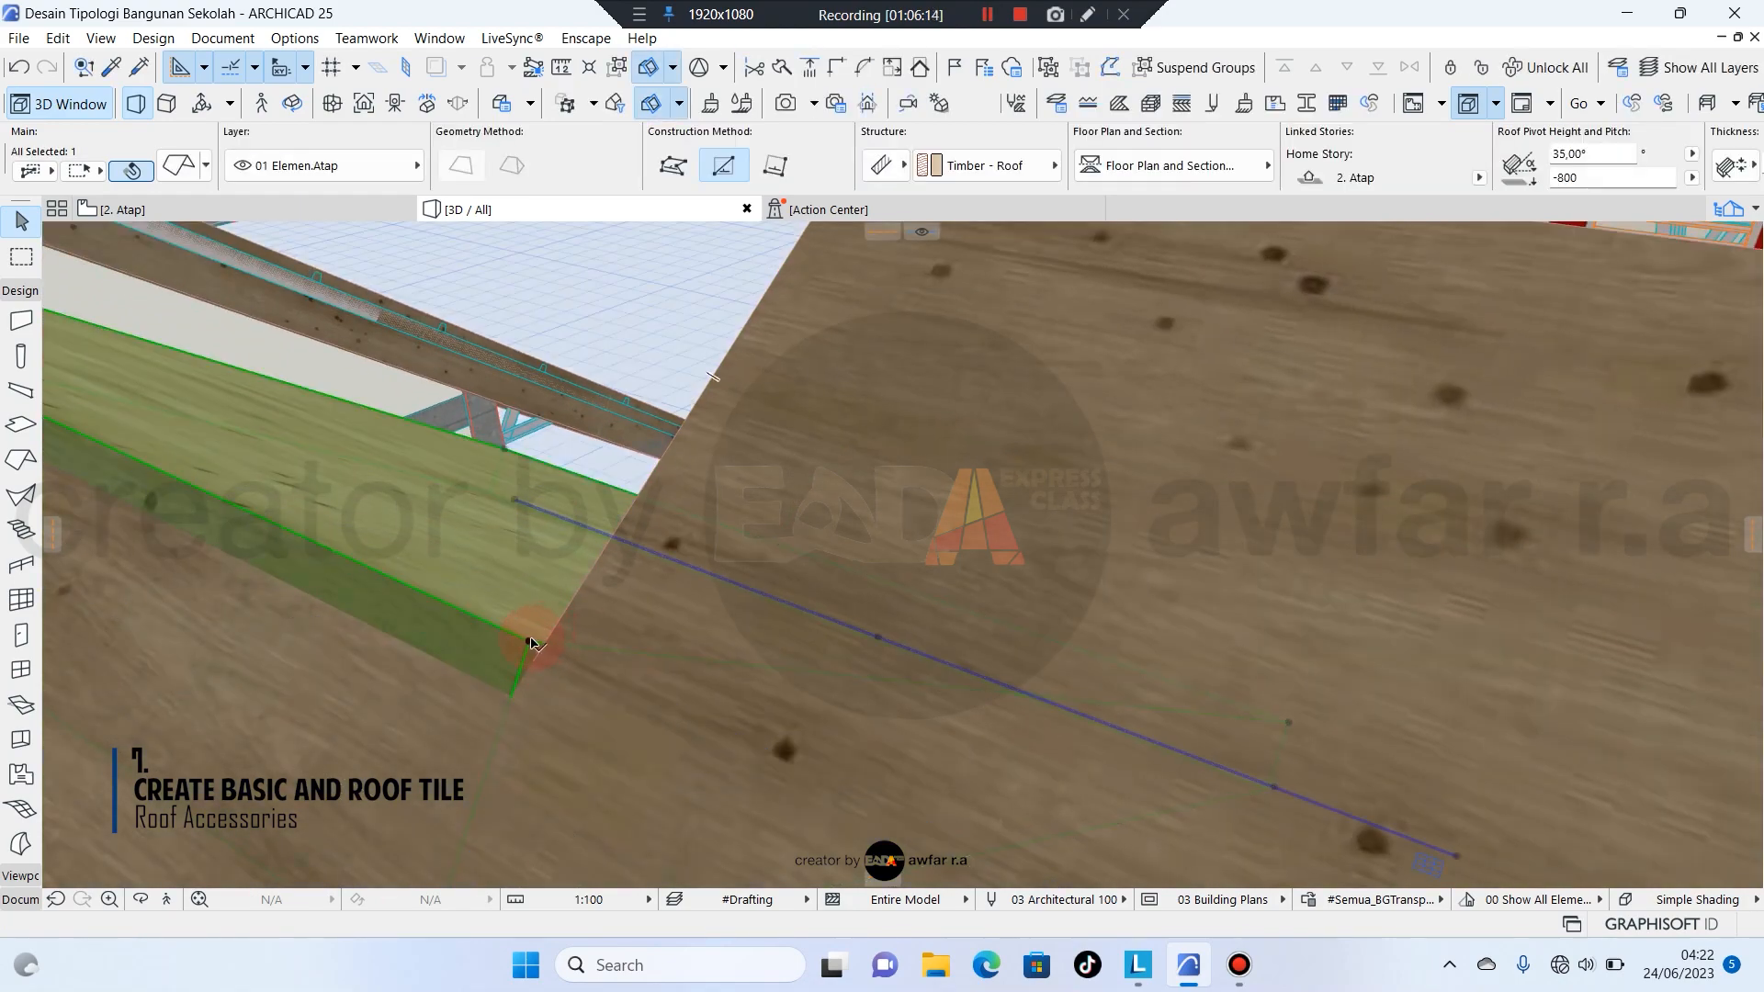
left_click(531, 641)
key("Escape")
key("ctrl+z")
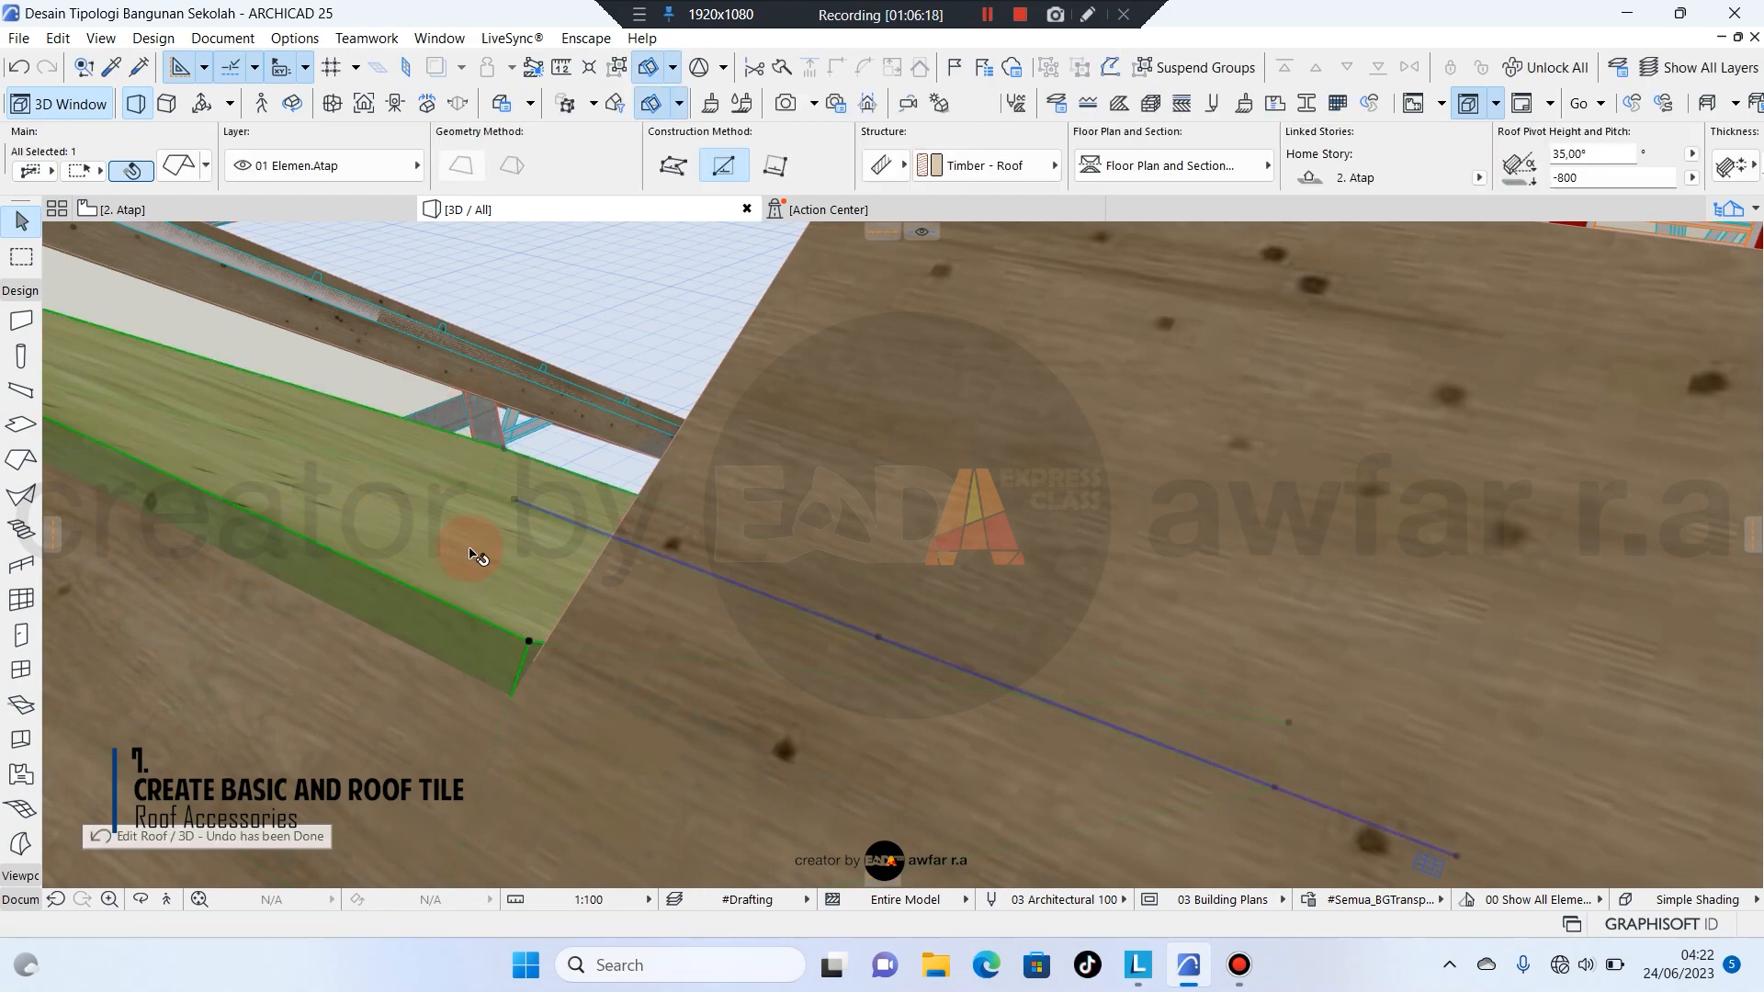
key("ctrl+d")
left_click(530, 642)
key("Escape")
key("ctrl+d")
left_click(246, 461)
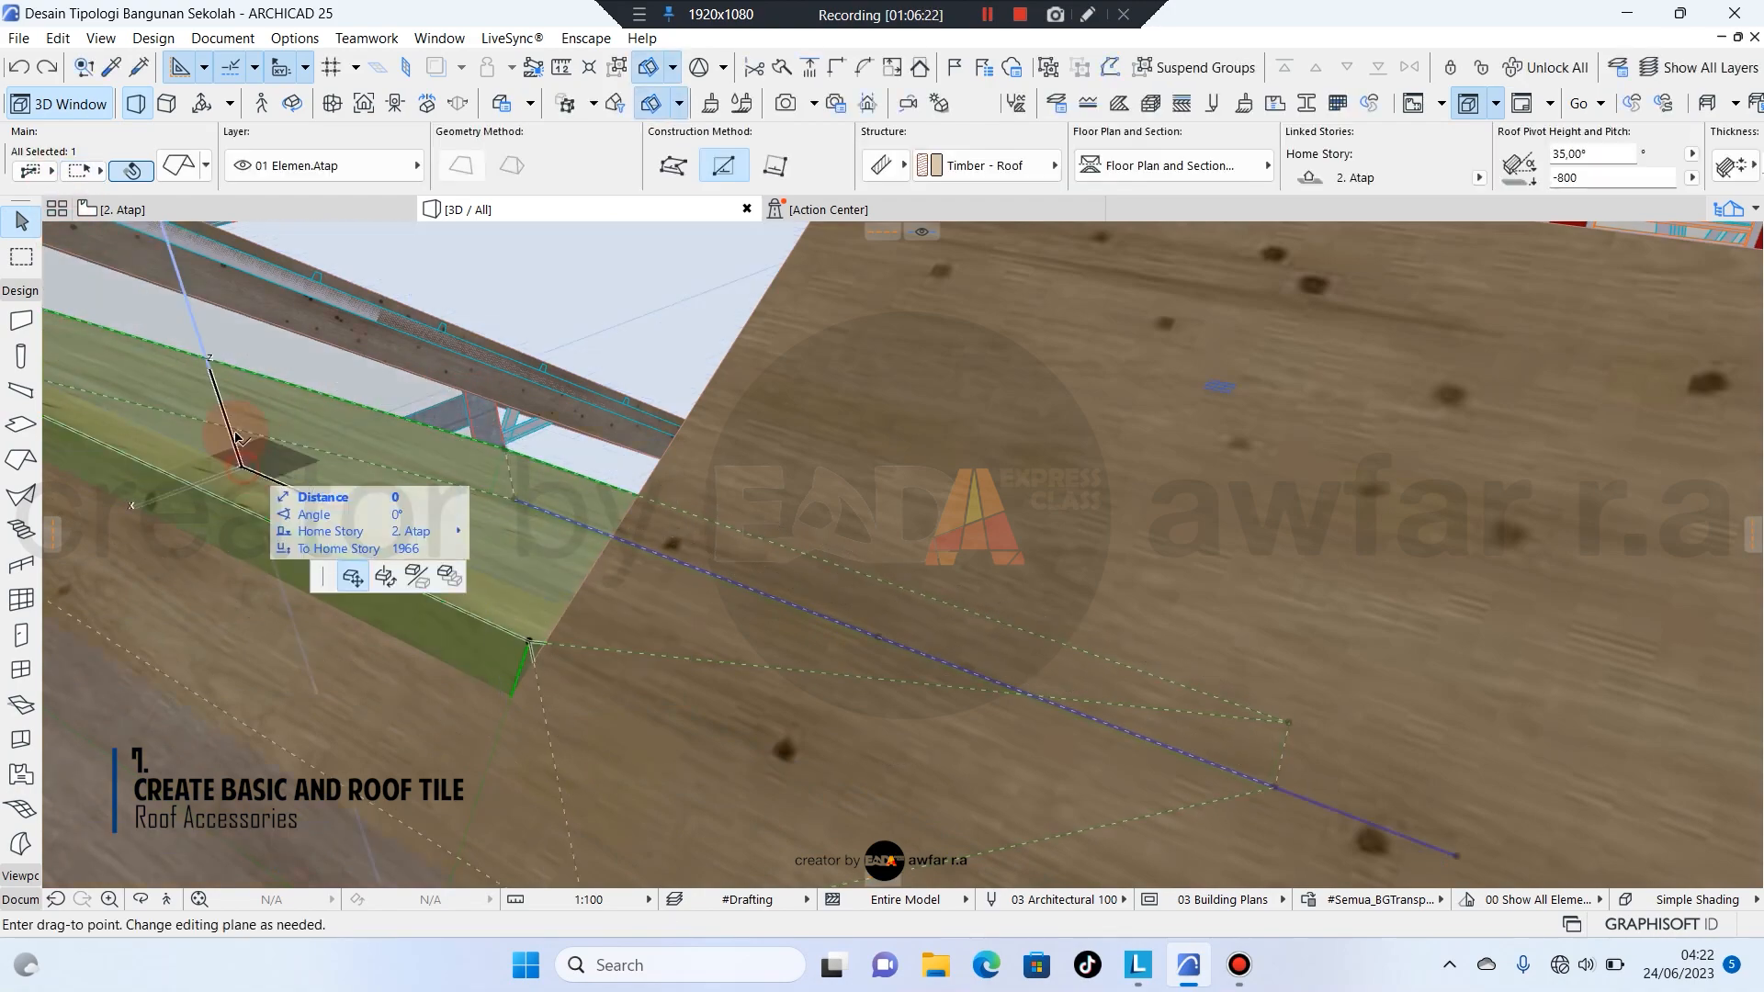
key("Escape")
Drag the lower roof plane down from its corner node to a pivot height of -820.
left_click(530, 643)
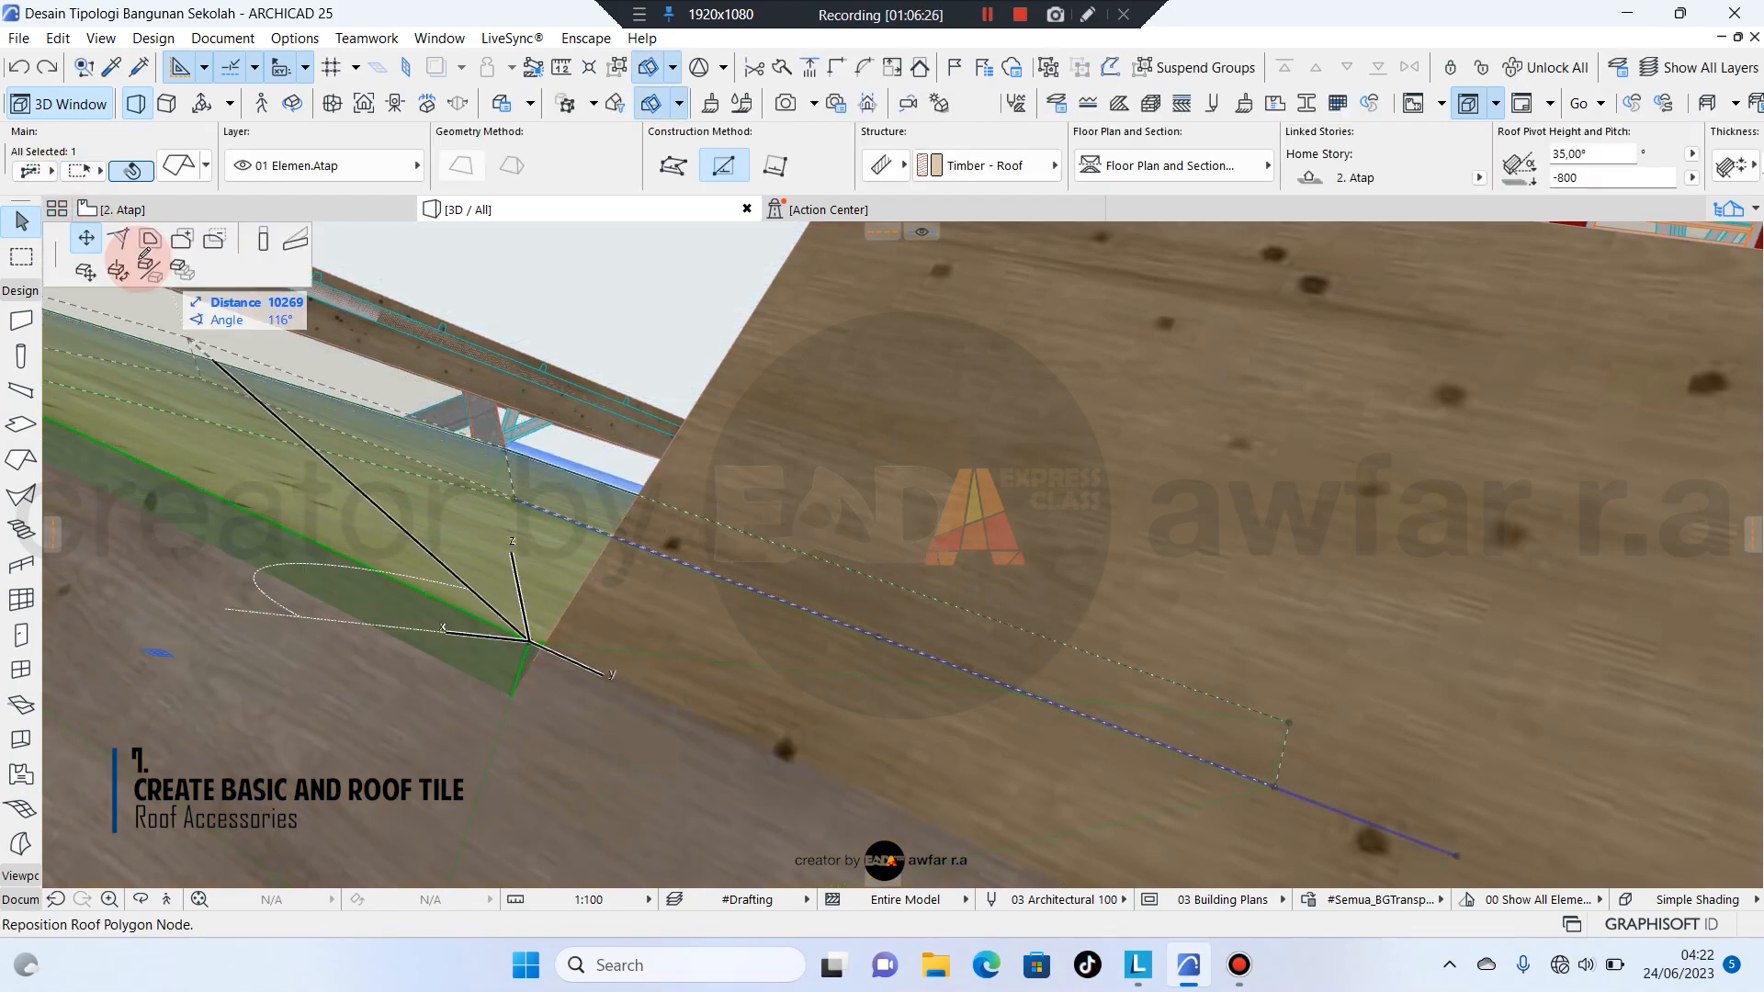
left_click(86, 272)
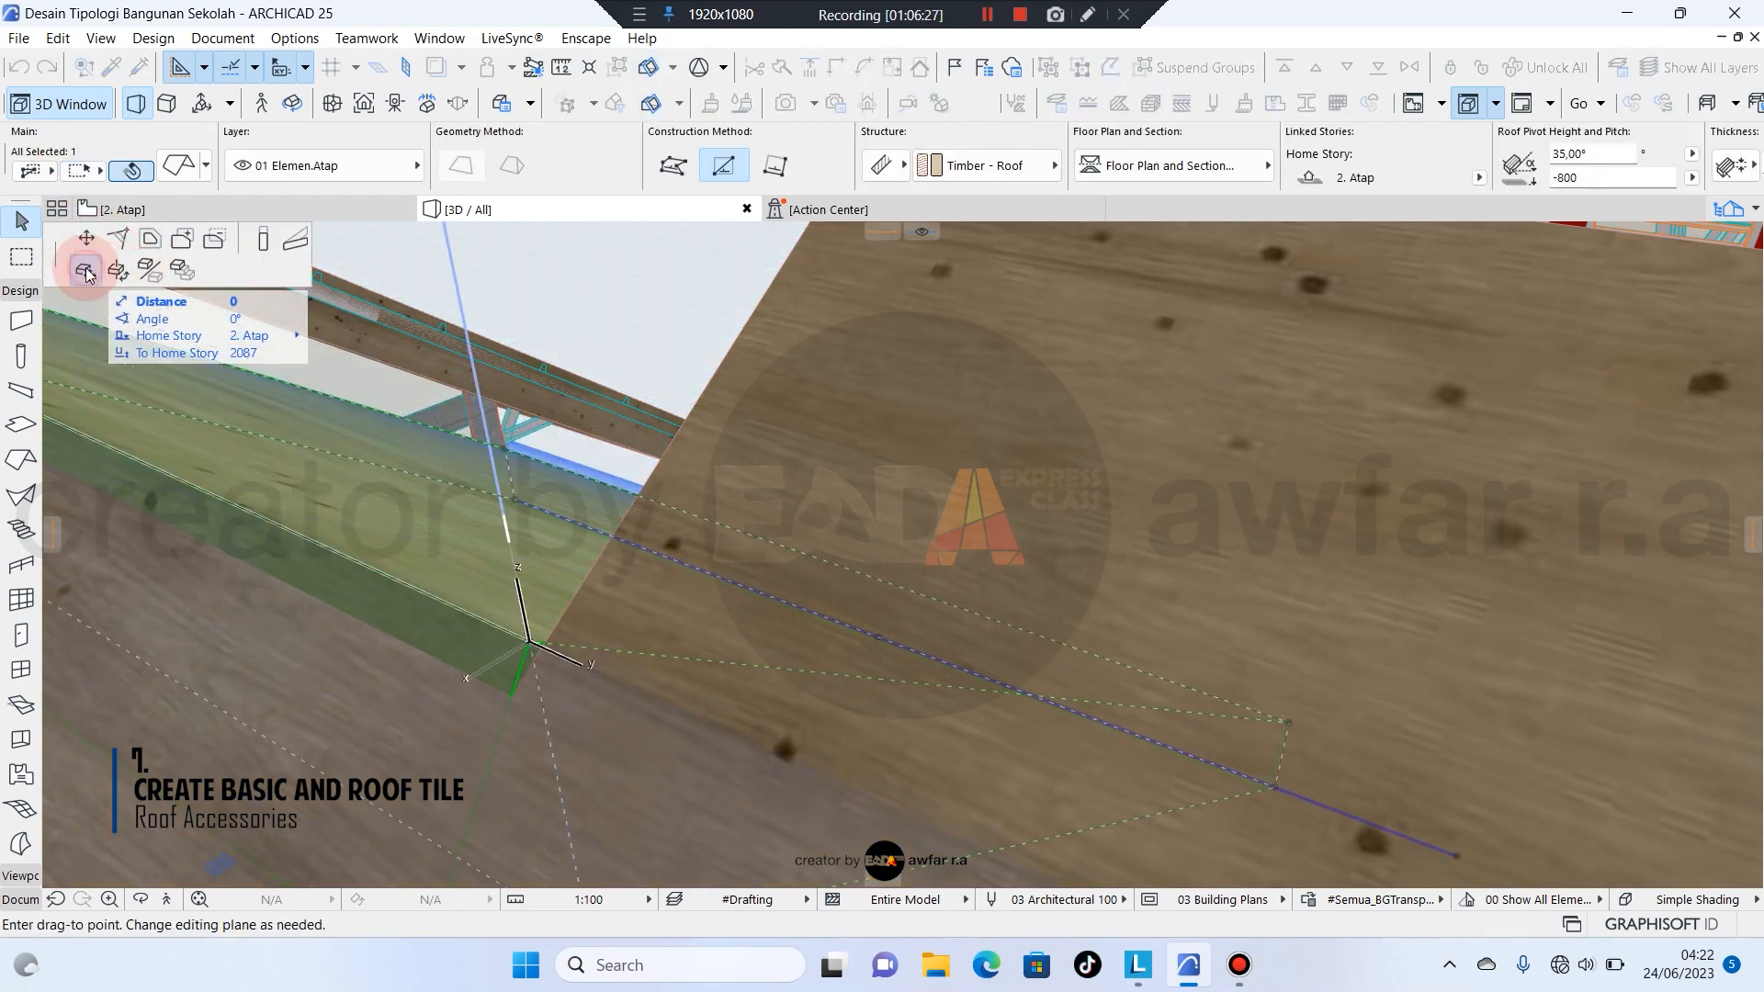
left_click(535, 663)
key("Escape")
scroll(930, 495, "down", 6)
middle_click_drag(934, 497, 609, 667, "shift")
In the 2. Atap floor plan, offset the lower roof plane's notch-side edge outward to just short of the purlin ends at grid 2.
left_click(240, 210)
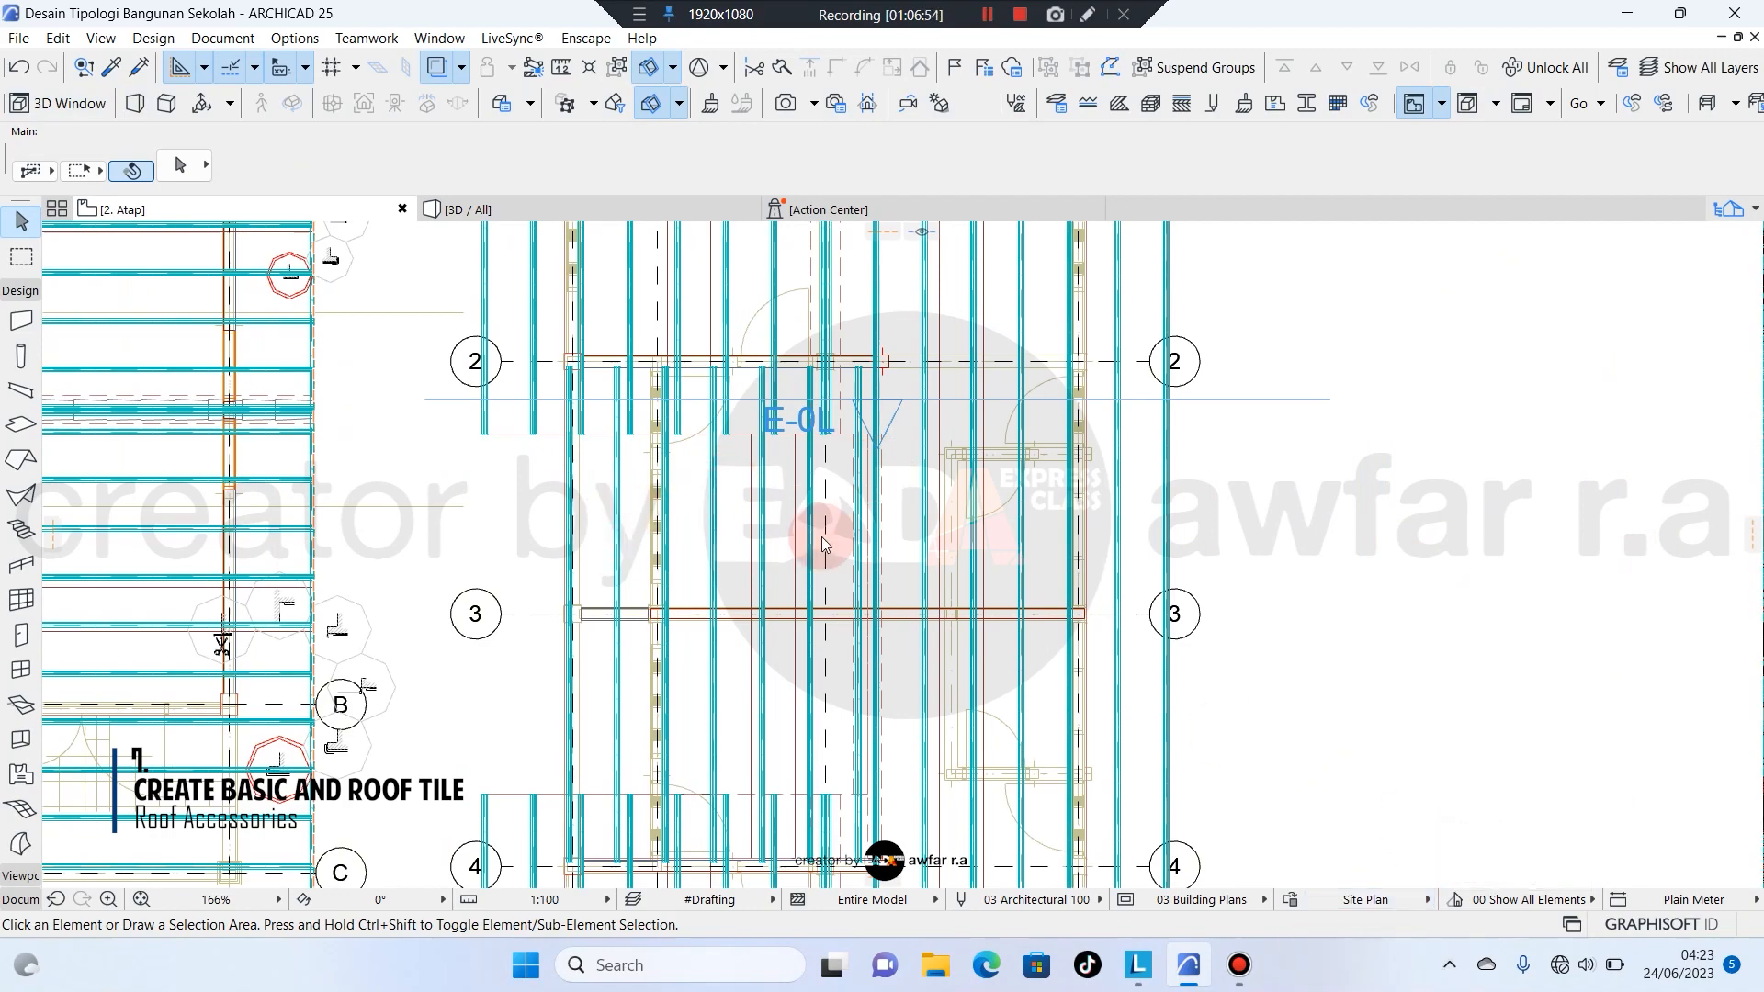
left_click(608, 485)
scroll(655, 414, "up", 5)
left_click(770, 463)
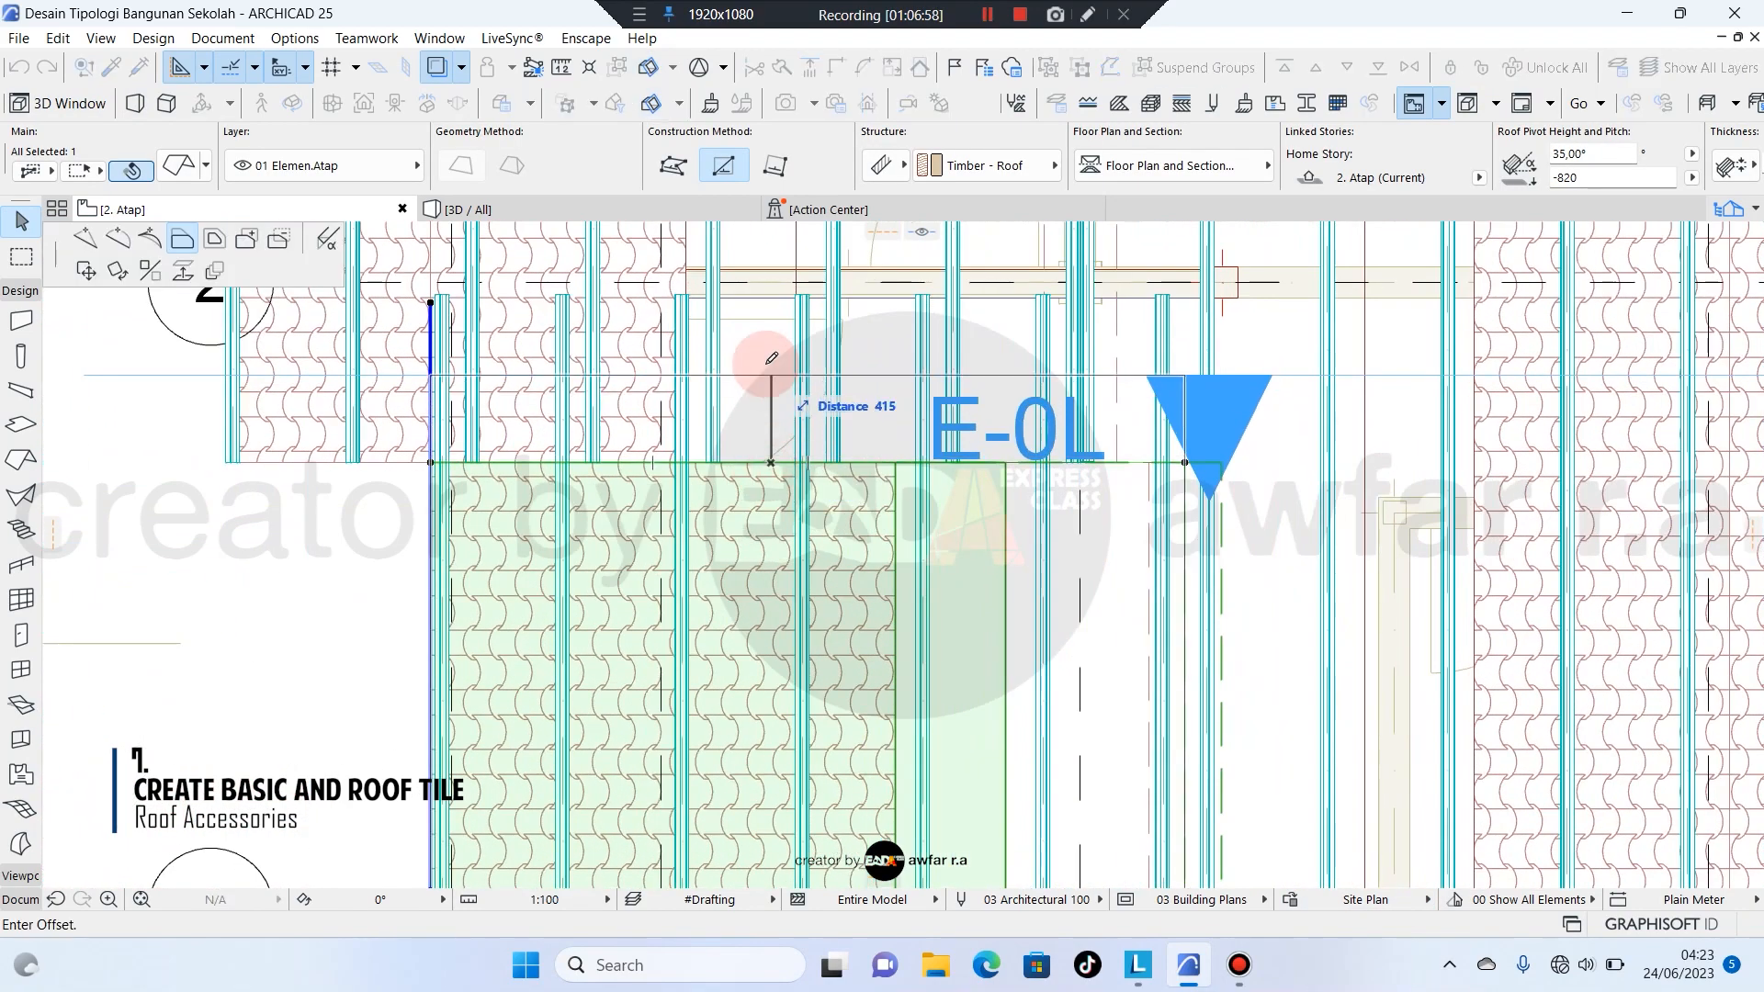
left_click(444, 297)
scroll(424, 293, "up", 5)
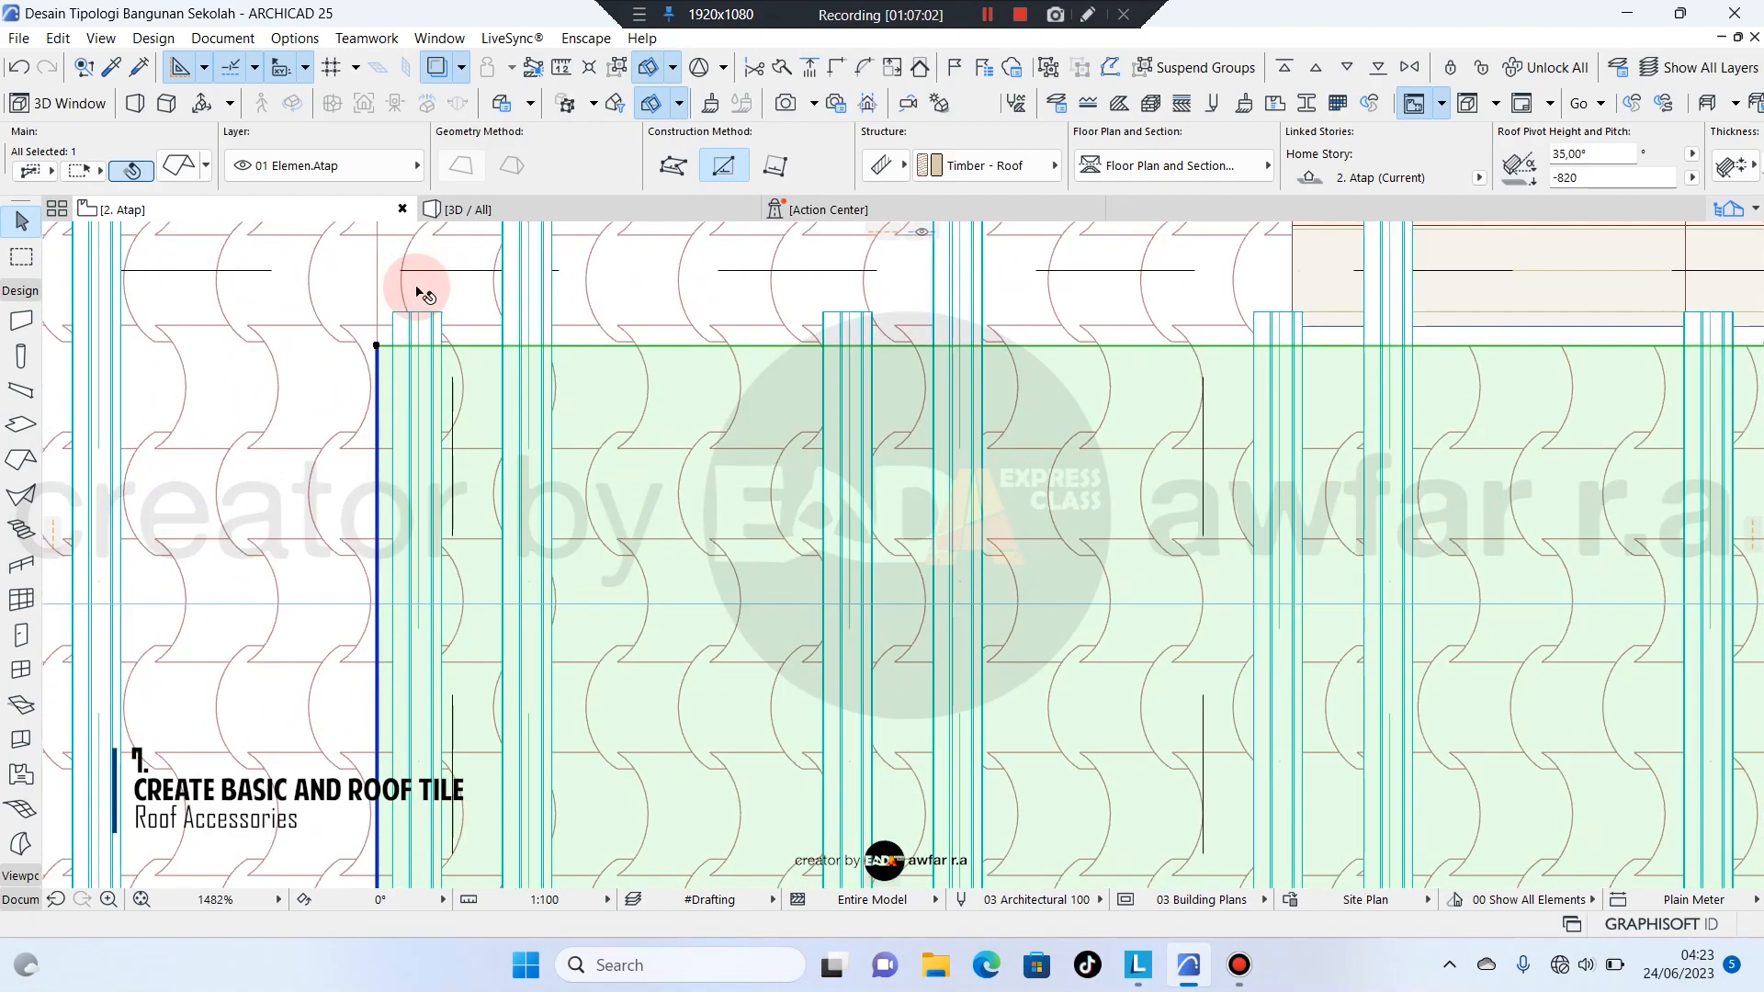
key("Escape")
scroll(445, 267, "down", 6)
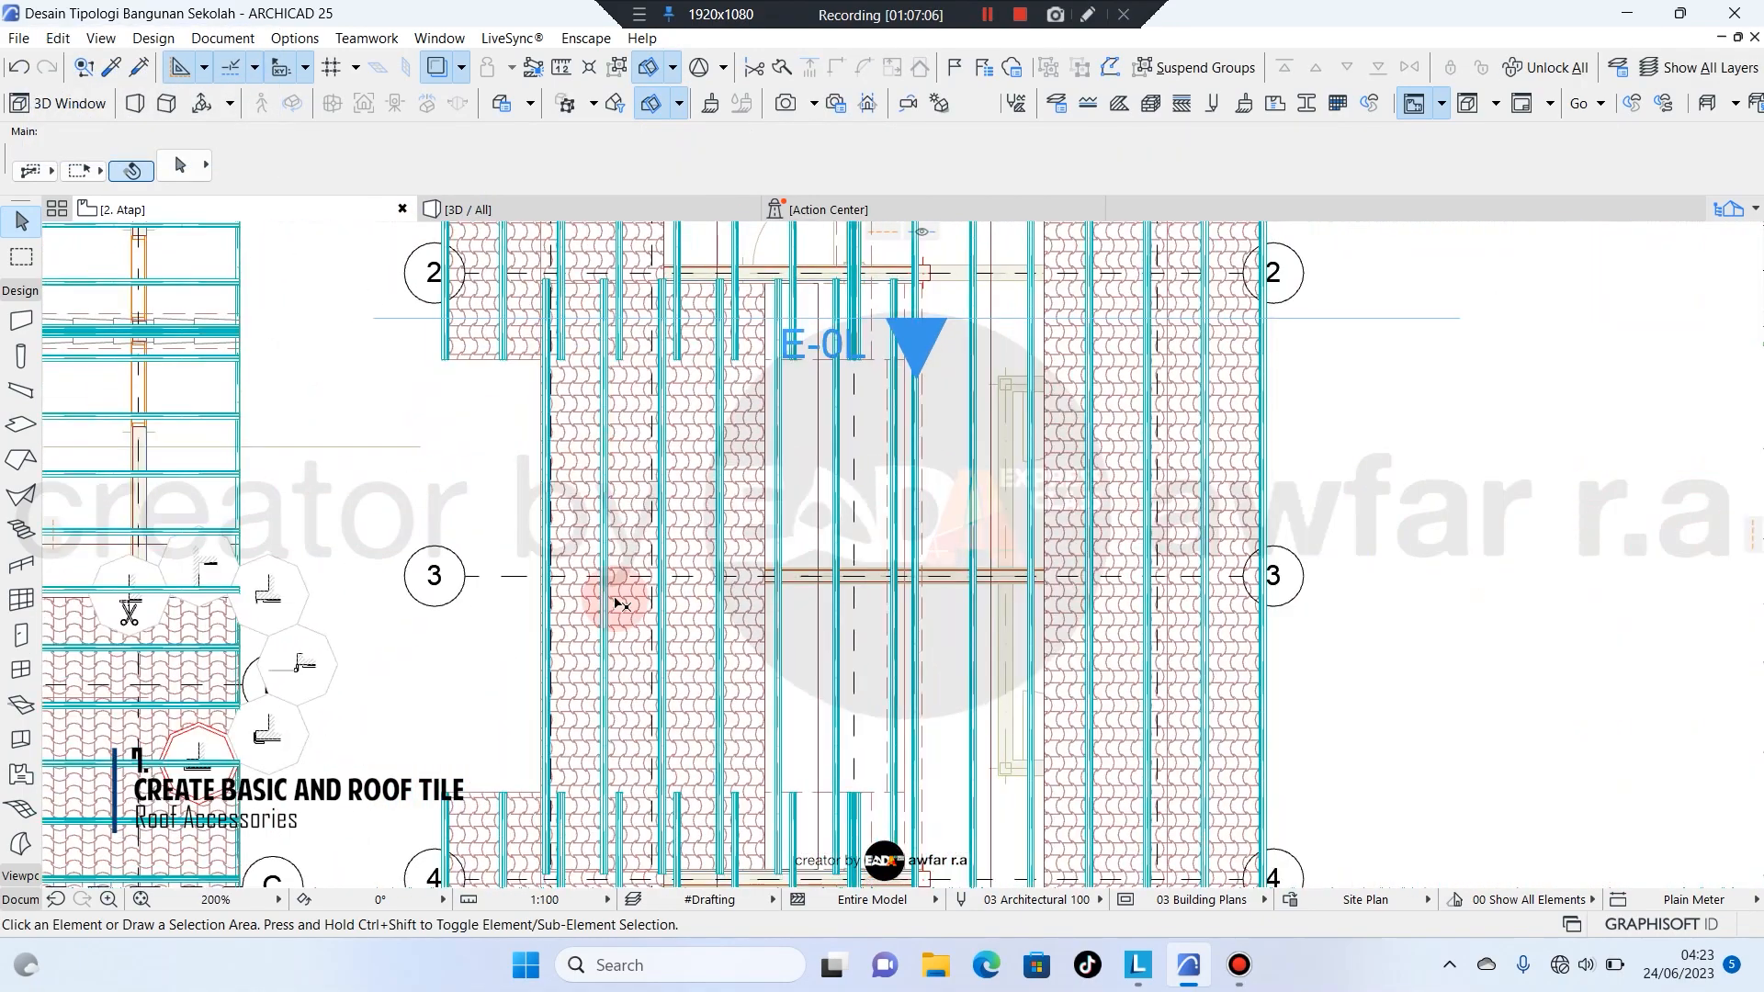
Check the plane in 3D and offset its grid 4 edge in the floor plan to the ends of the purlins.
left_click(467, 209)
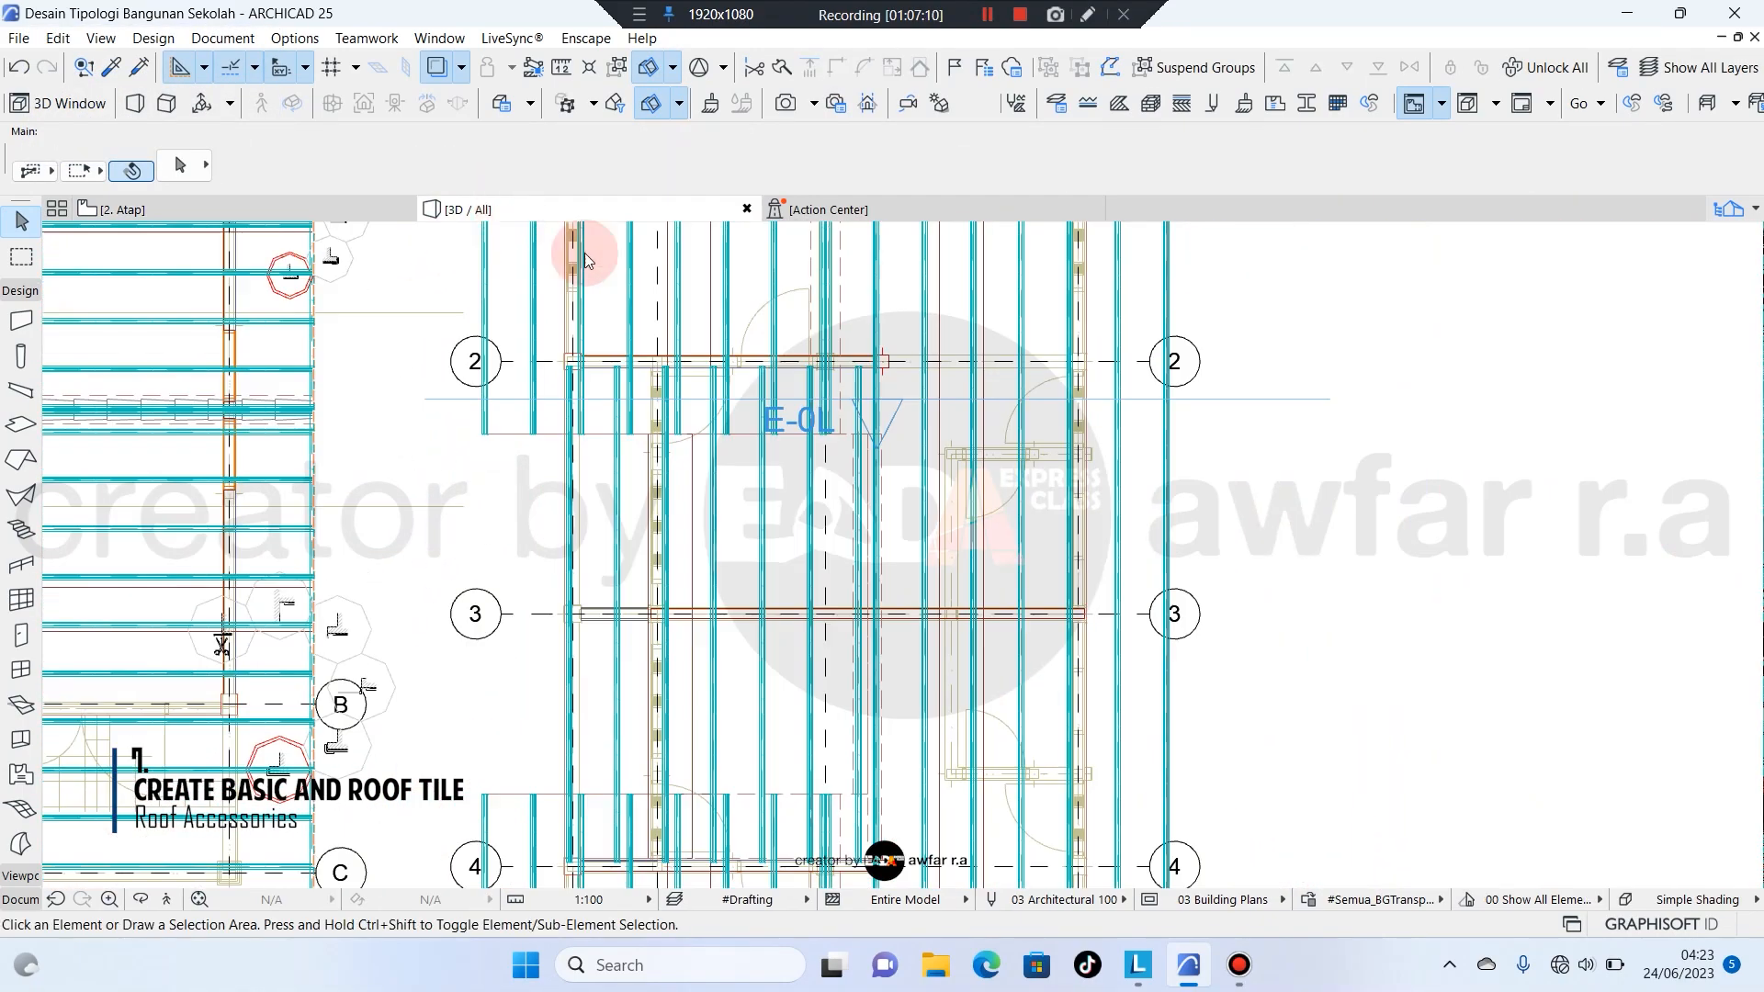
middle_click_drag(808, 694, 721, 748, "shift")
scroll(753, 579, "up", 5)
left_click(224, 212)
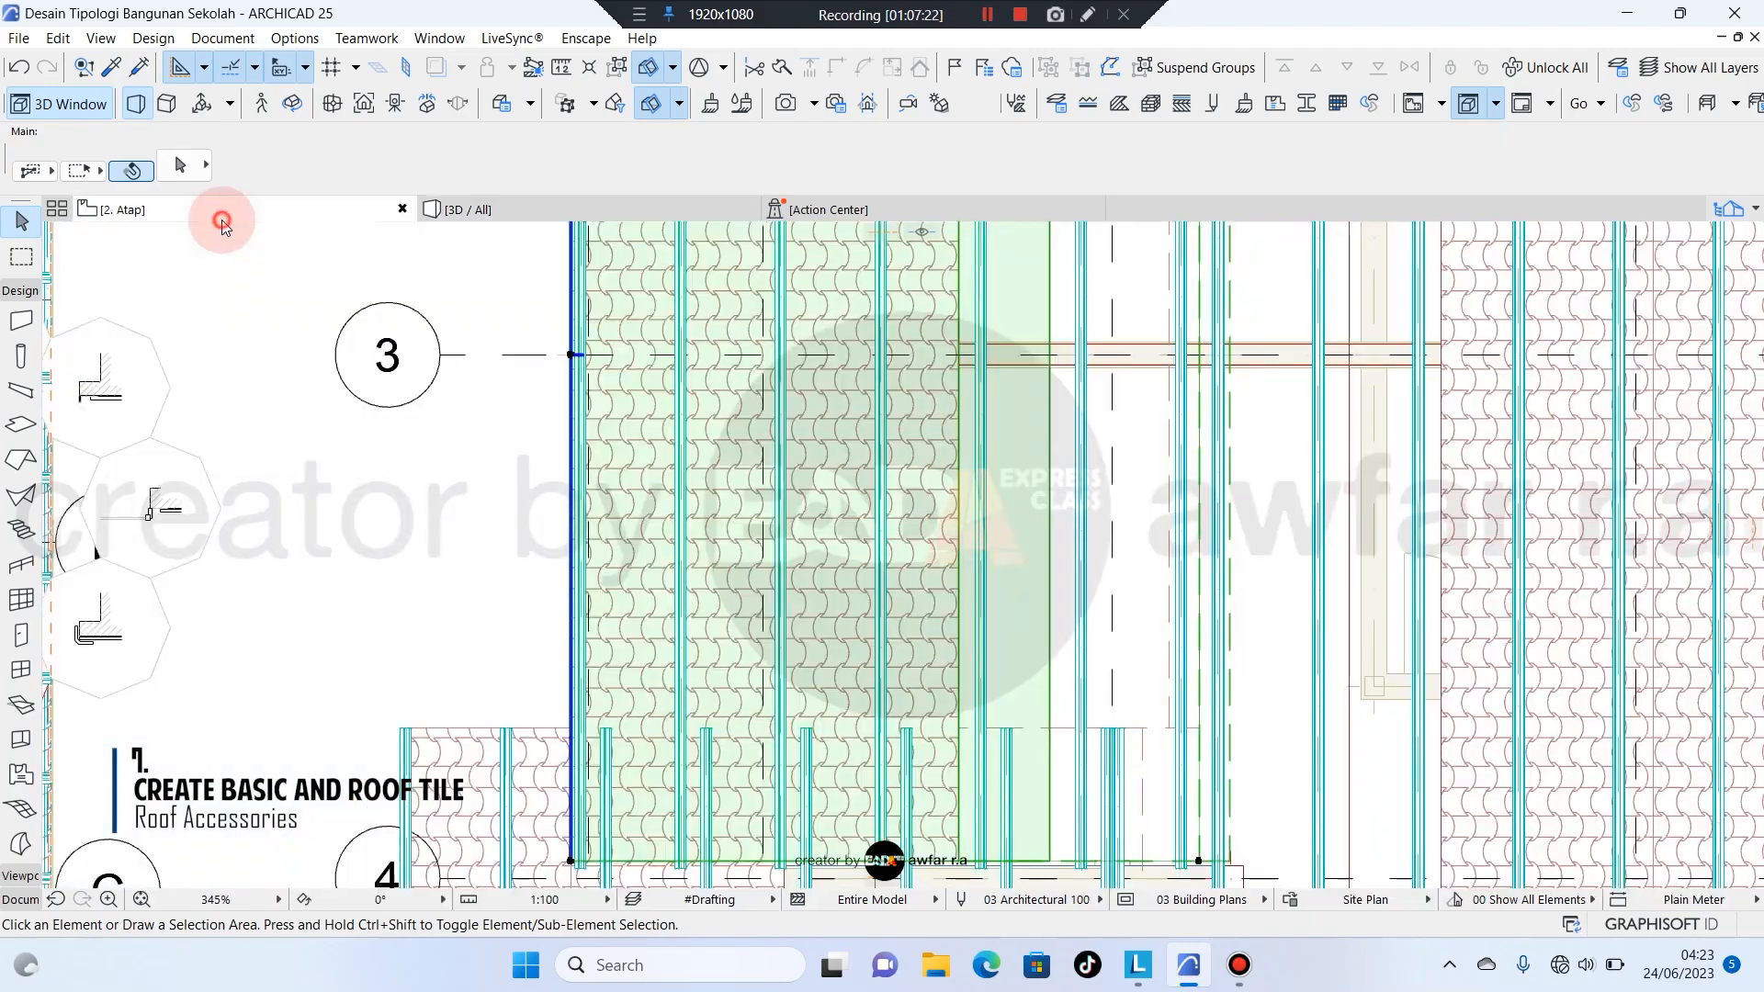
scroll(770, 572, "down", 1)
left_click(873, 544)
scroll(638, 772, "up", 6)
left_click(630, 675)
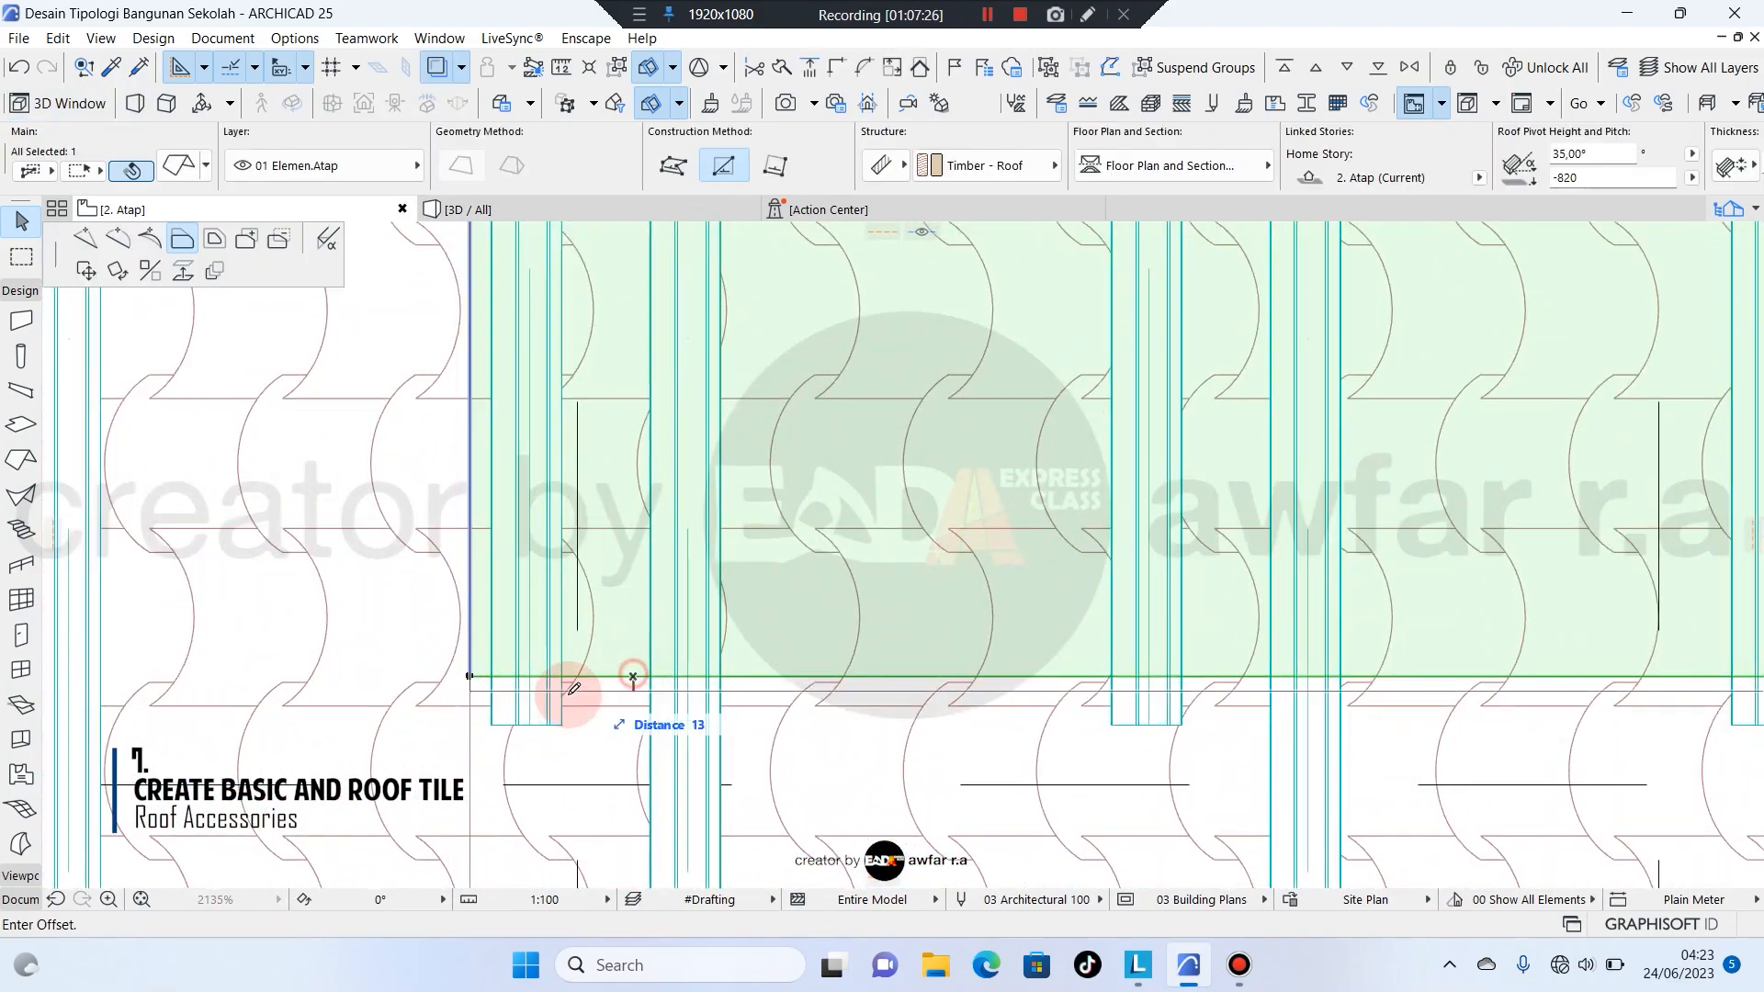
left_click(561, 725)
Offset the lower roof plane's grid 2 edge exactly to the corner of the purlin end.
scroll(565, 782, "down", 7)
middle_click_drag(772, 362, 689, 610)
scroll(539, 482, "up", 8)
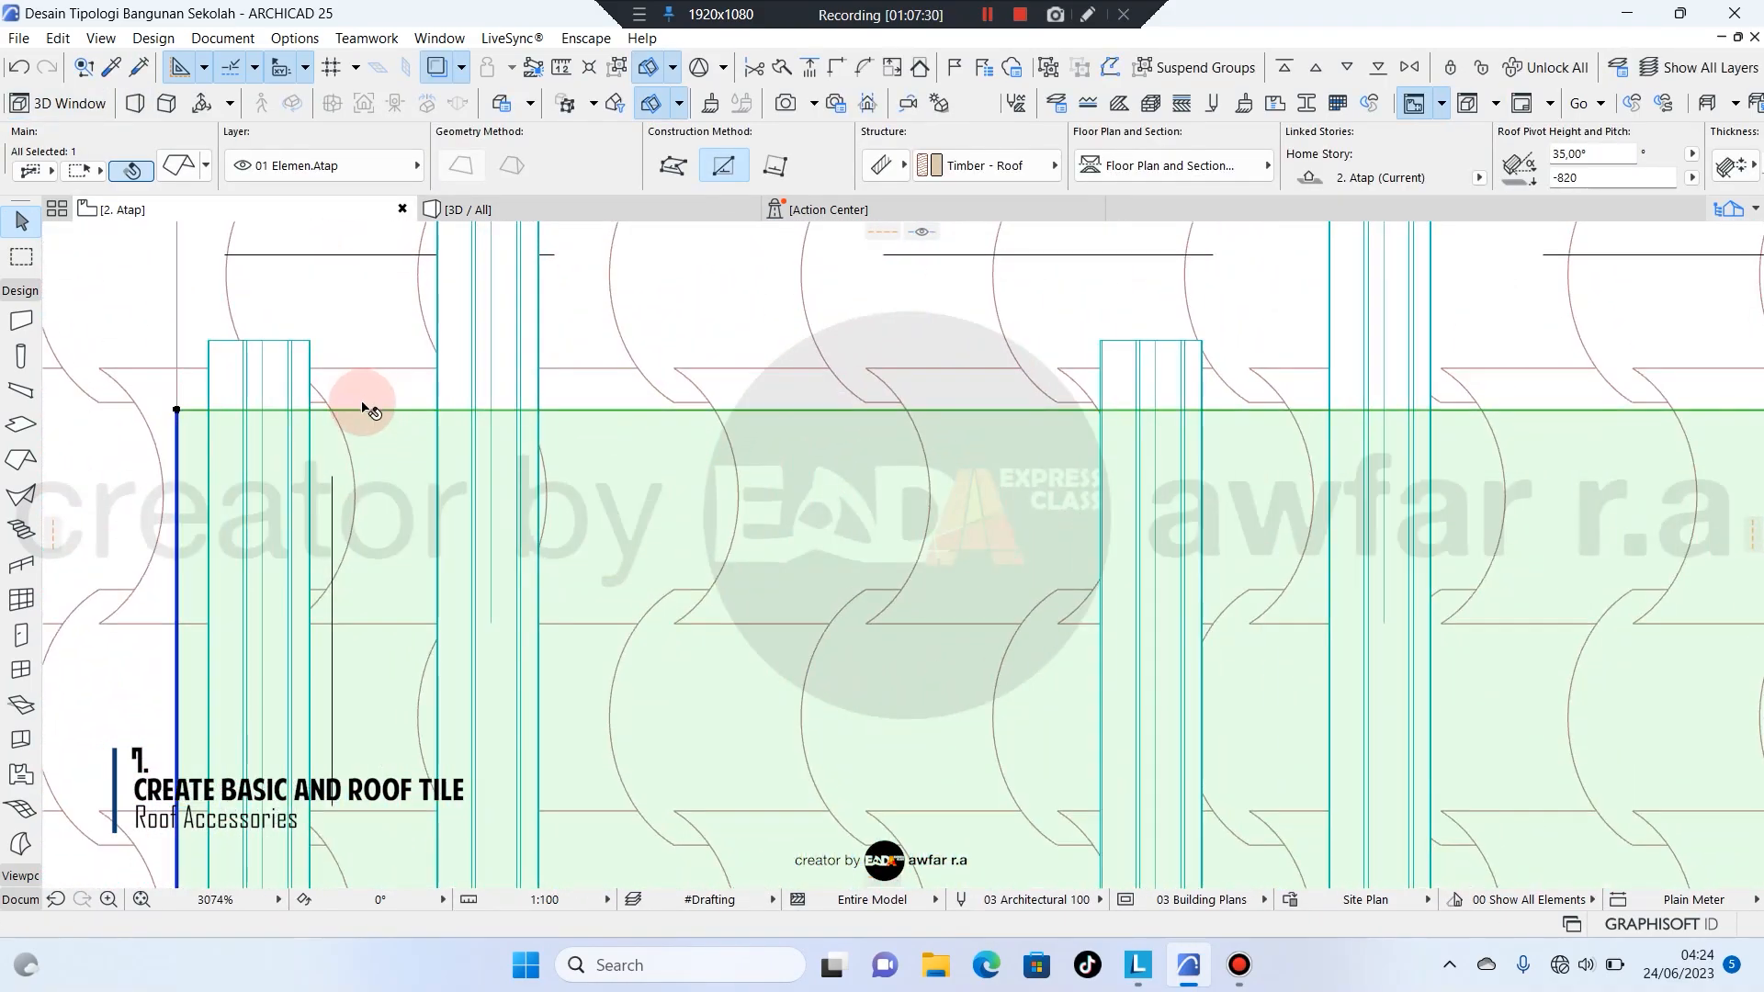
left_click(359, 409)
left_click(312, 342)
scroll(588, 436, "down", 9)
key("Escape")
Examine the extended lower roof plane against the framing and the surrounding roof in the 3D window.
left_click(633, 203)
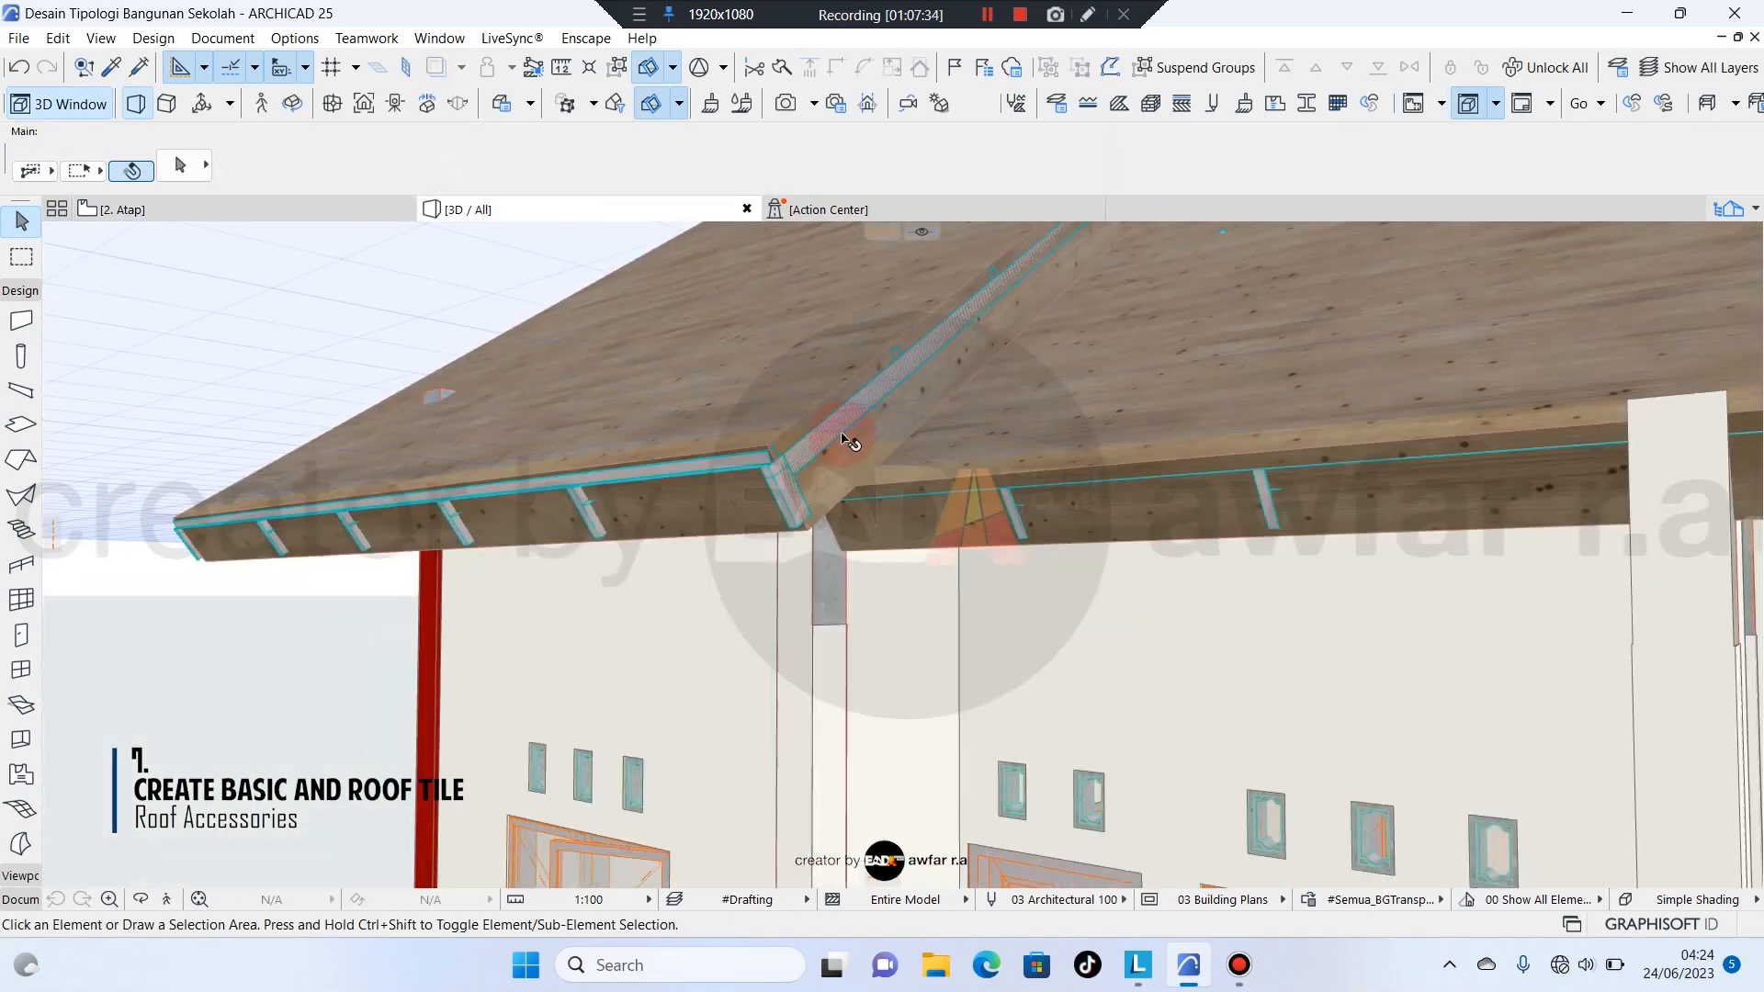
middle_click_drag(847, 438, 951, 634, "shift")
left_click(746, 625)
key("Escape")
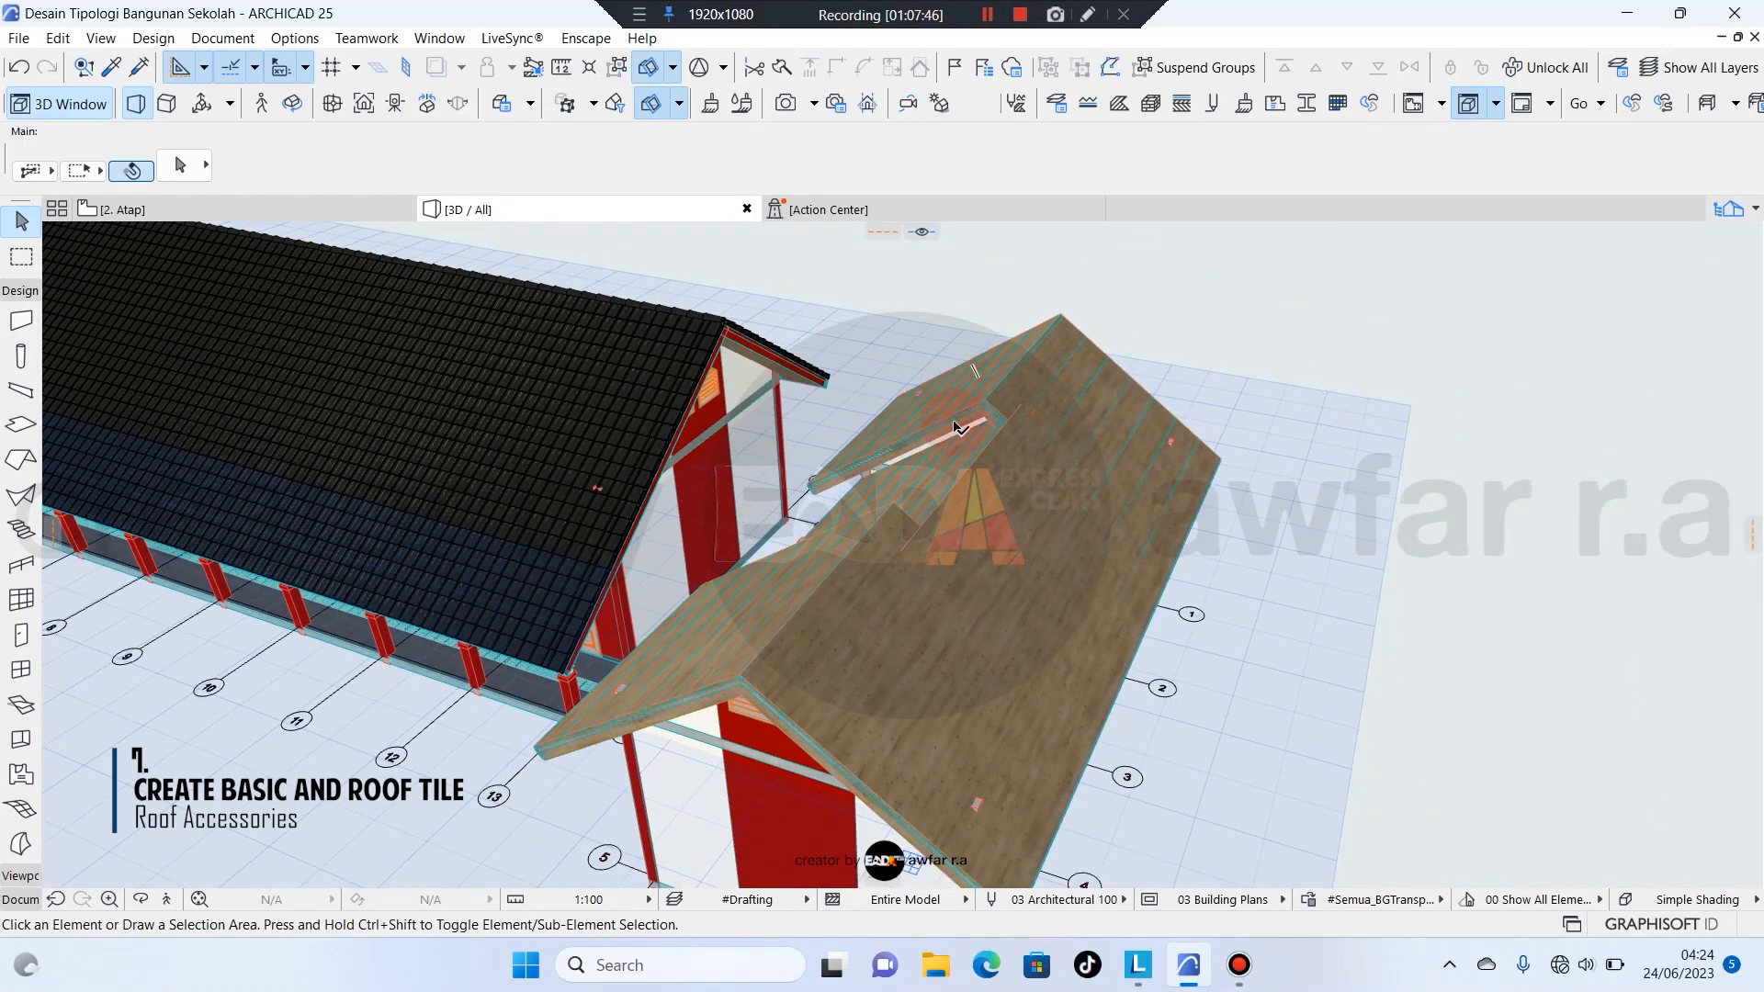
left_click(956, 425)
key("Escape")
scroll(853, 648, "down", 1)
middle_click_drag(853, 648, 1026, 659, "shift")
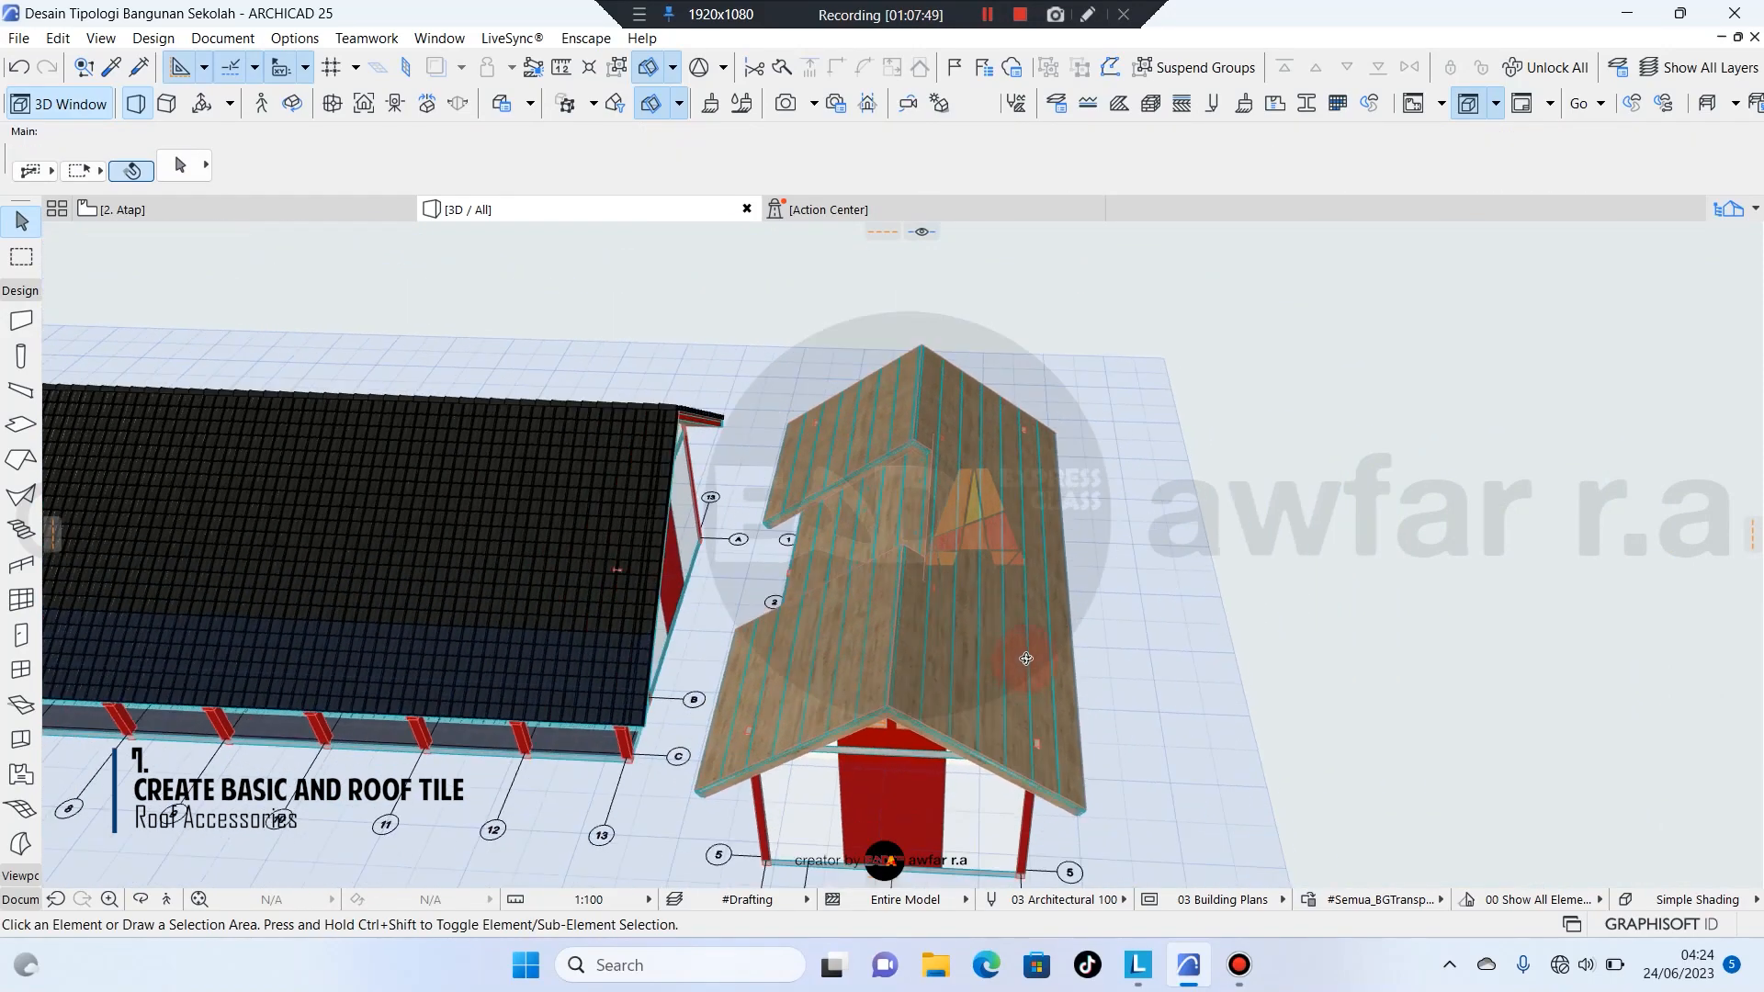
Add Monier roof tiles to three of the small building's roof planes as roof accessories on the 01 Elemen.Atap layer.
left_click(955, 605)
left_click(896, 508, "shift")
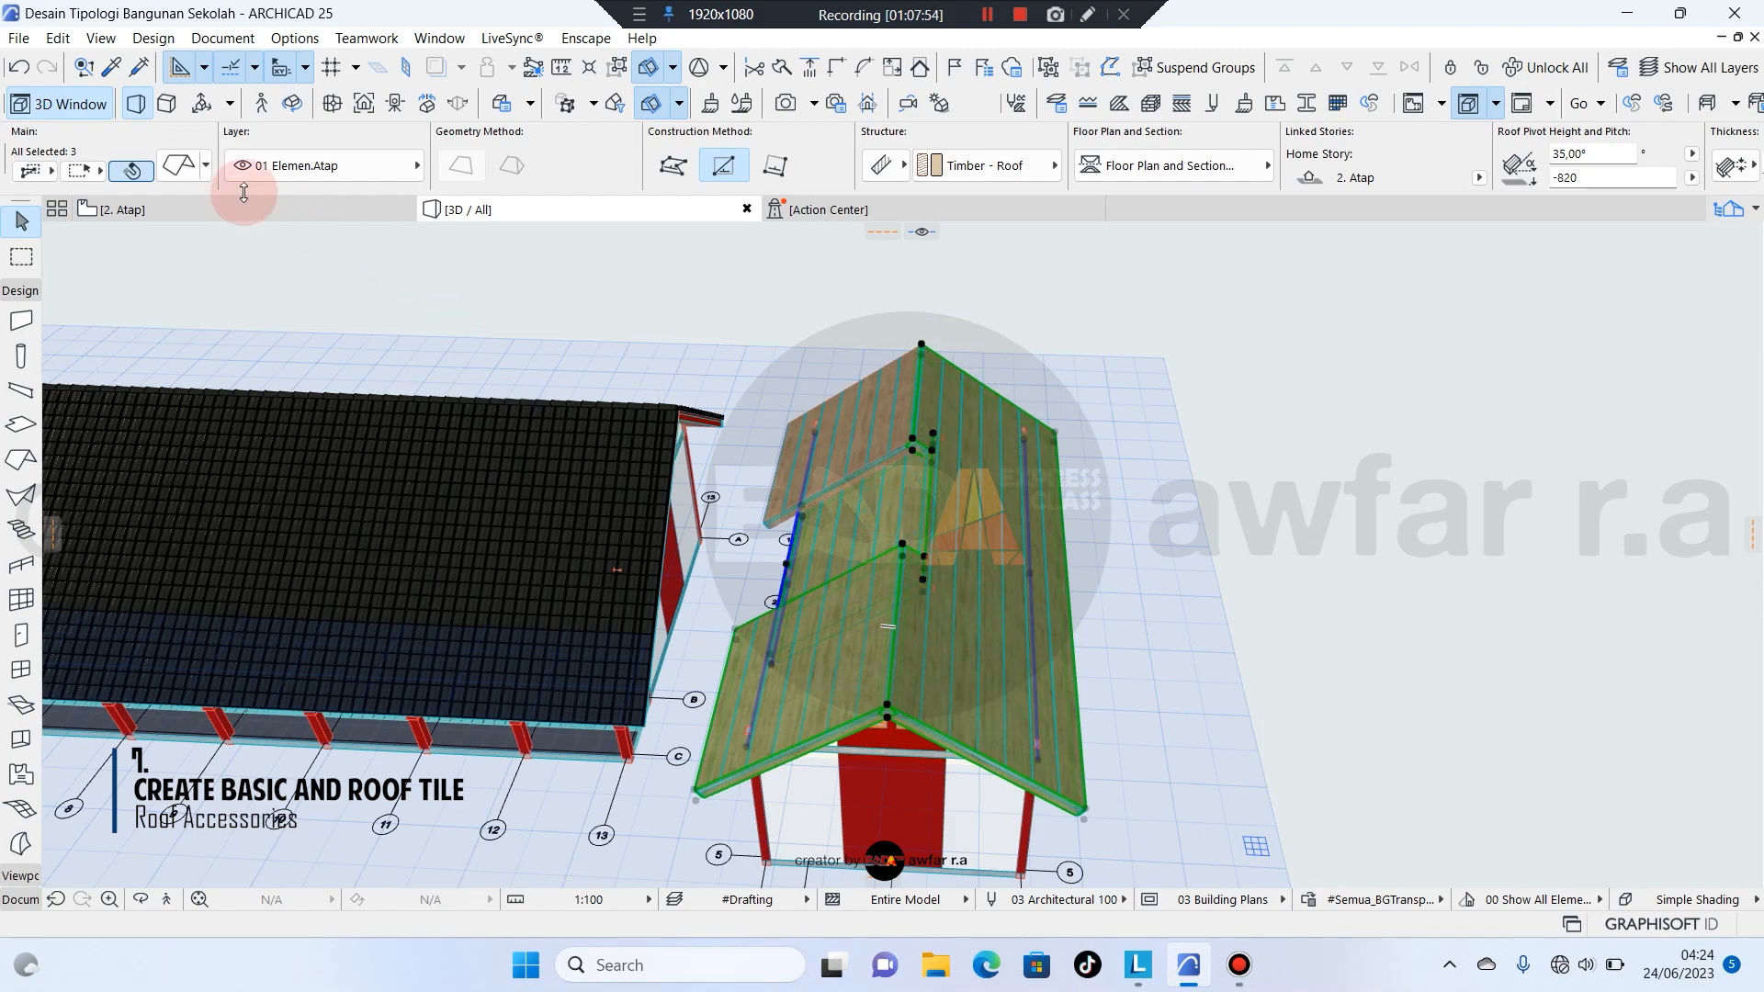
left_click(154, 37)
mouse_move(315, 548)
mouse_move(542, 550)
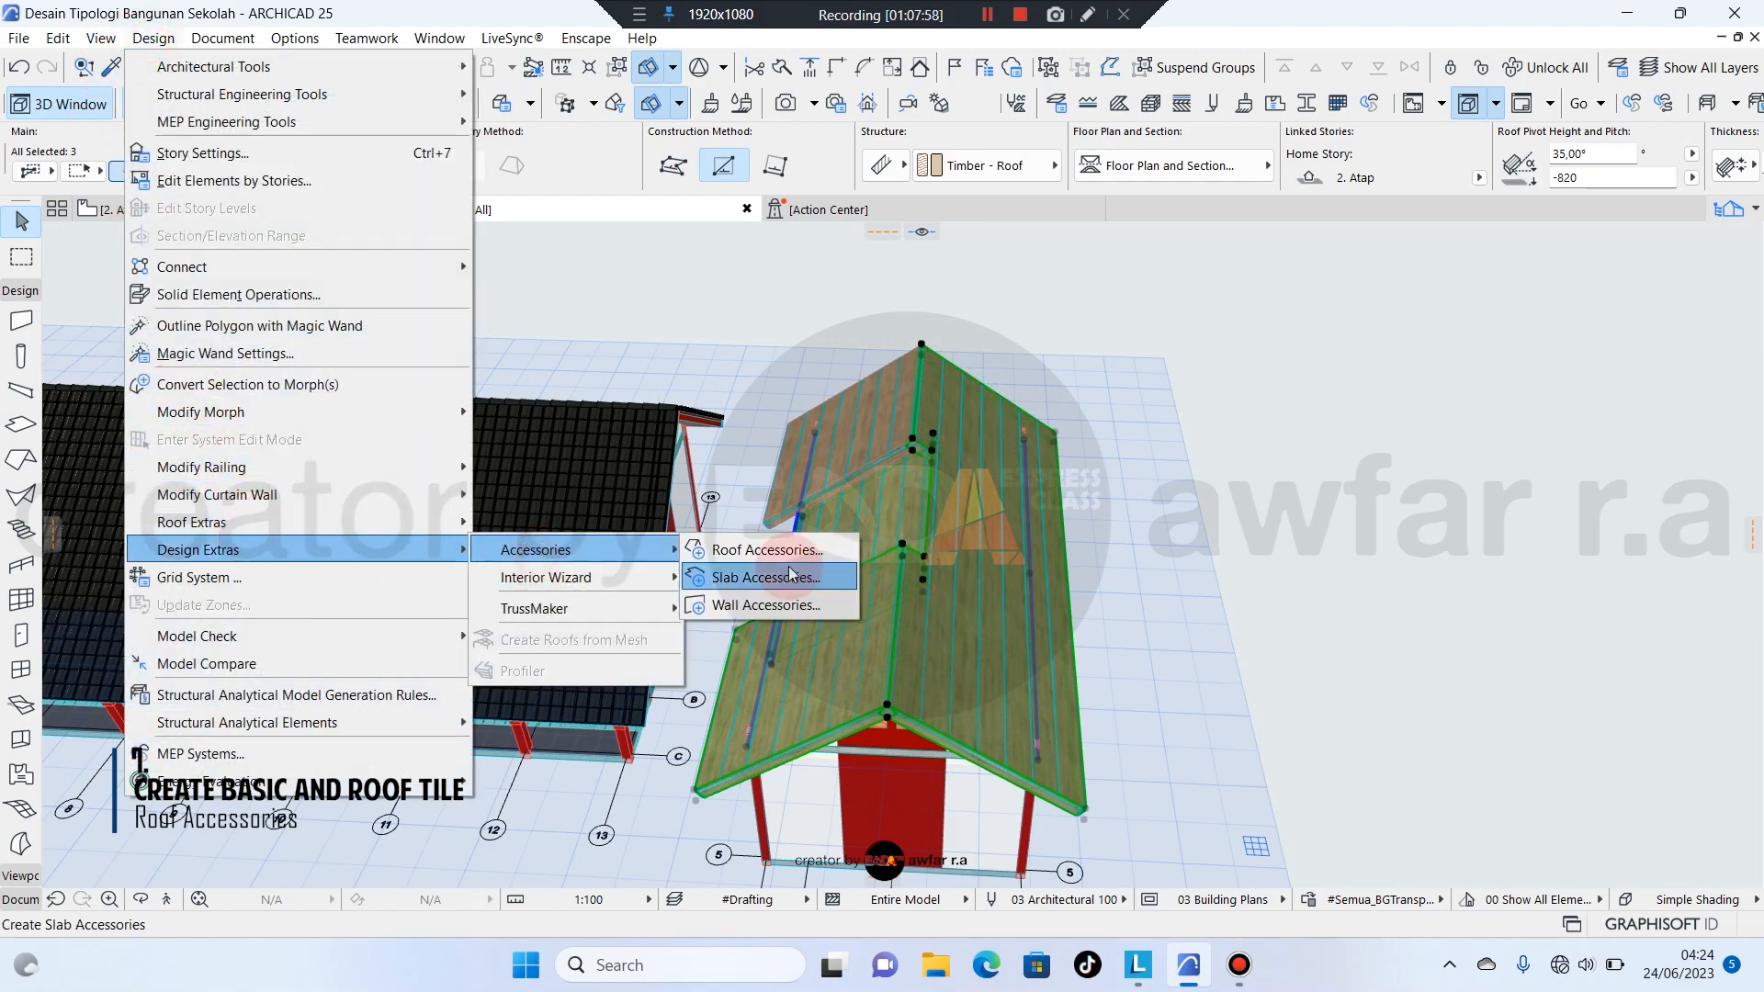
left_click(855, 554)
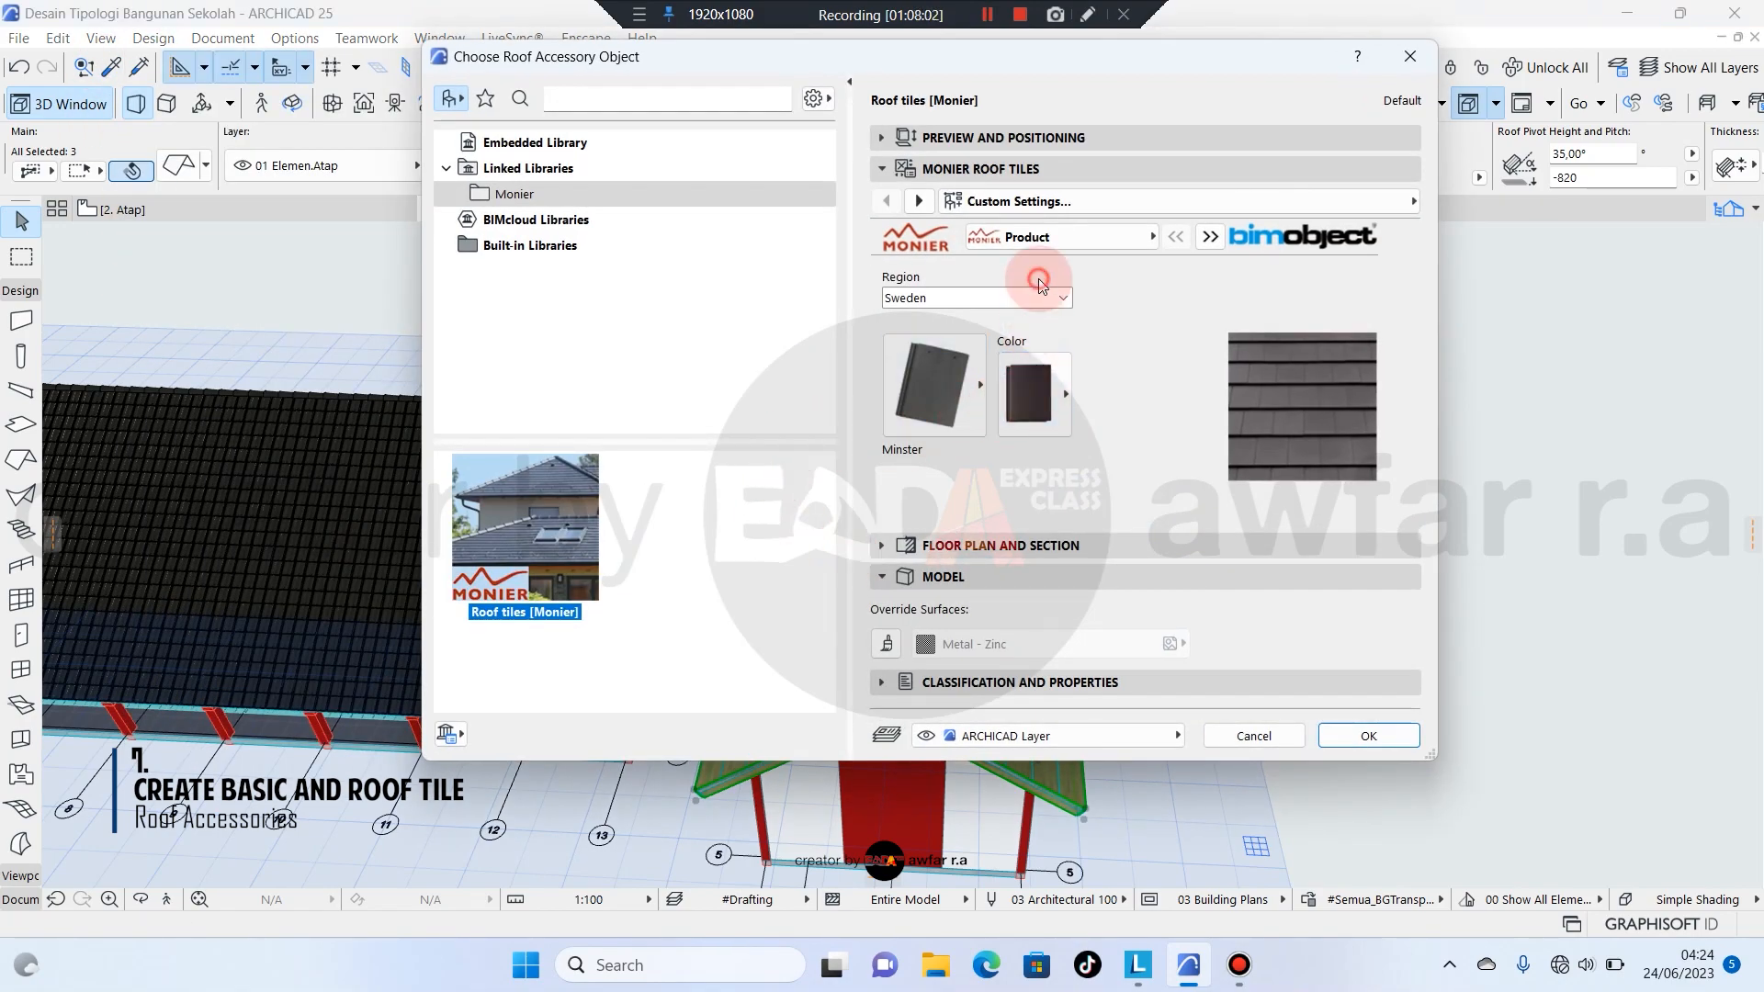
left_click(1062, 397)
left_click(1342, 569)
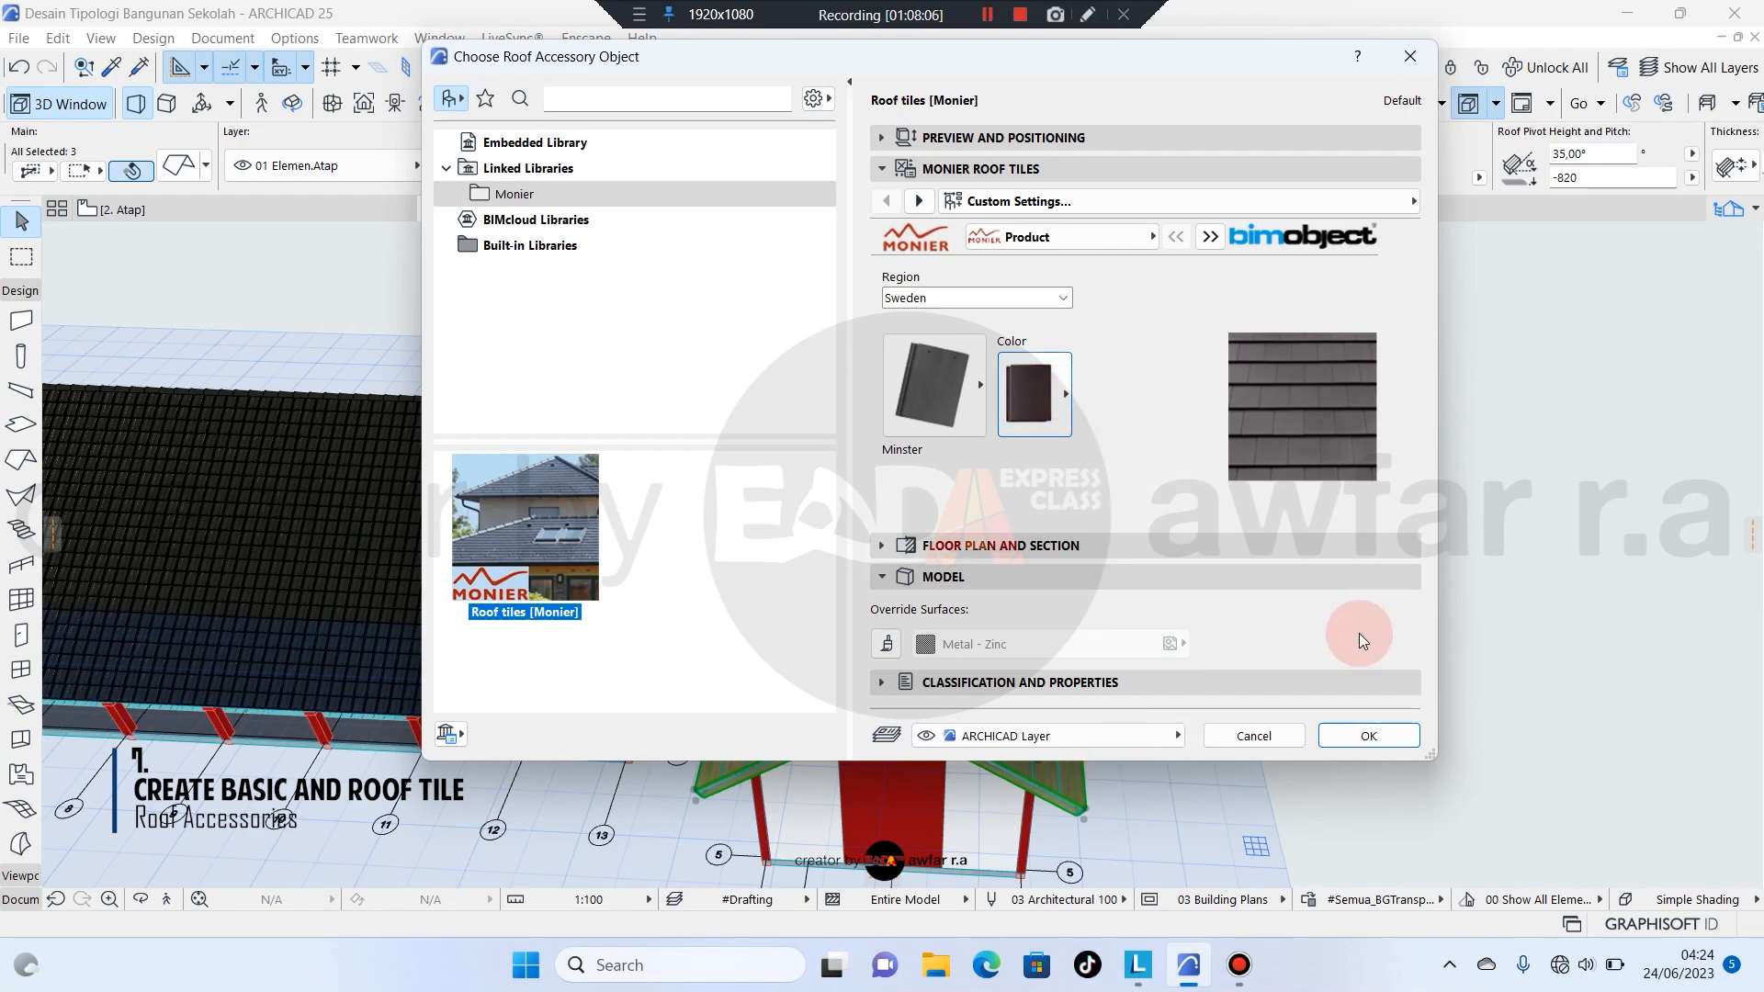
left_click(1167, 736)
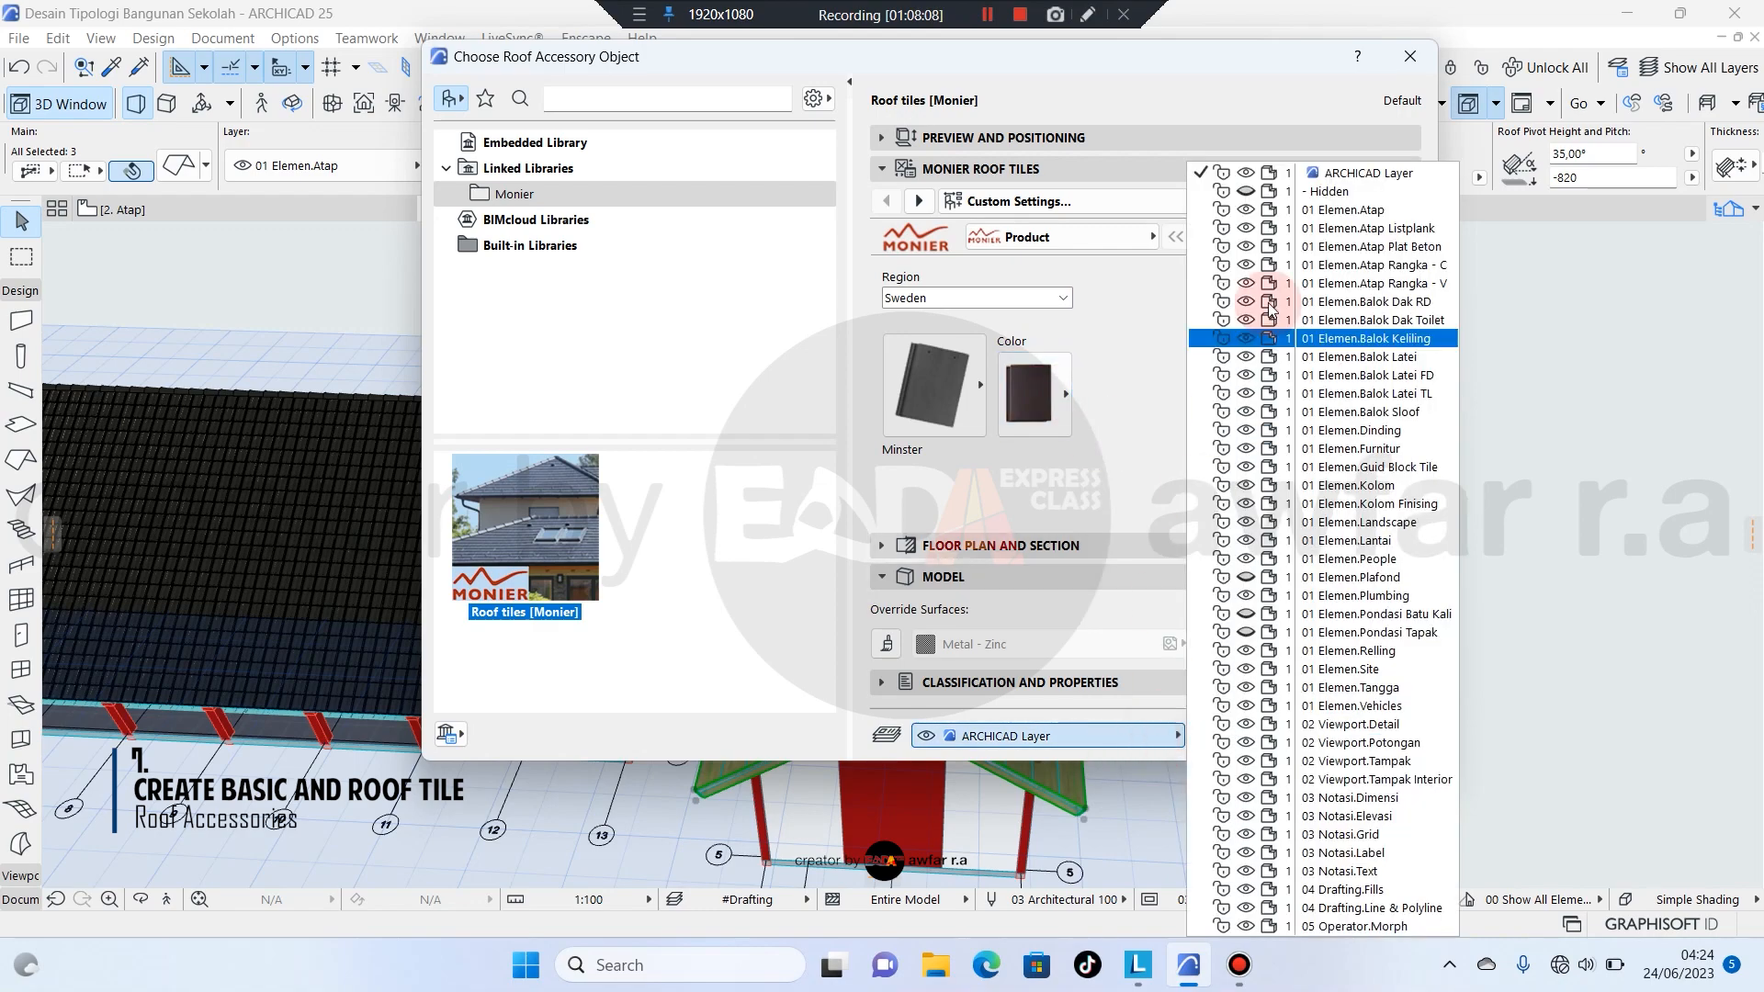
left_click(1323, 211)
left_click(1366, 736)
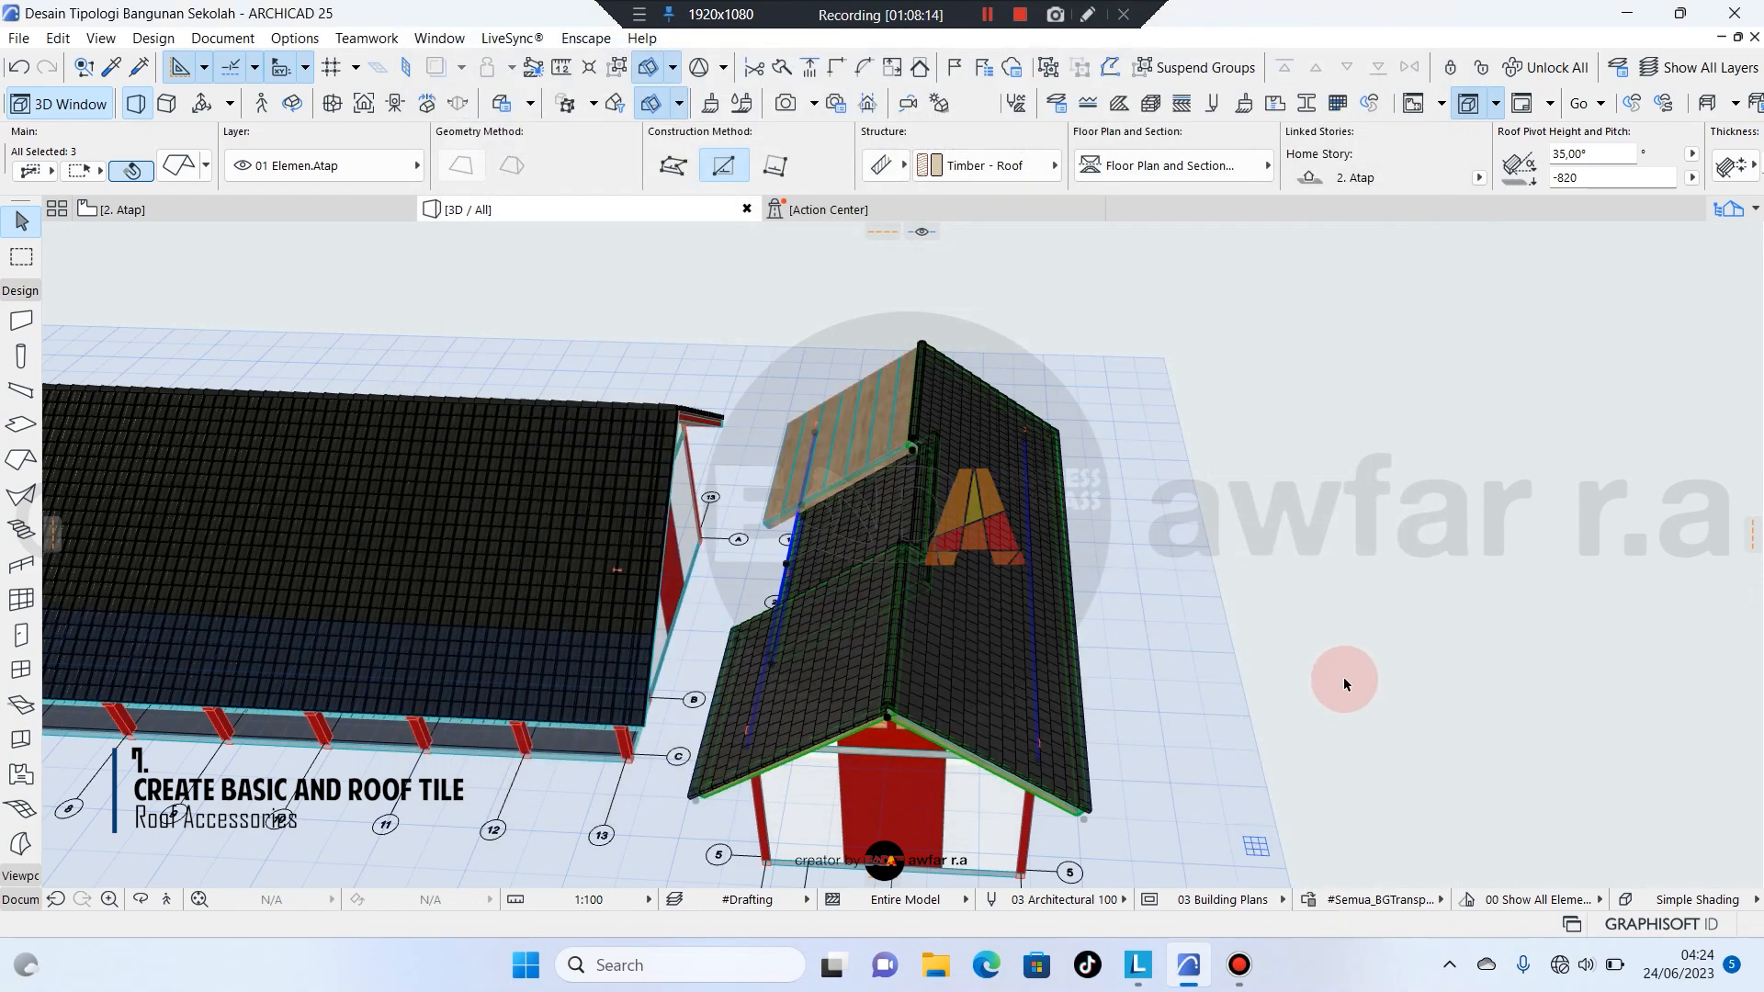
Apply the same Monier roof tile accessory to the remaining untiled roof plane near grid 1.
scroll(871, 422, "up", 3)
middle_click_drag(878, 516, 909, 533)
key("Escape")
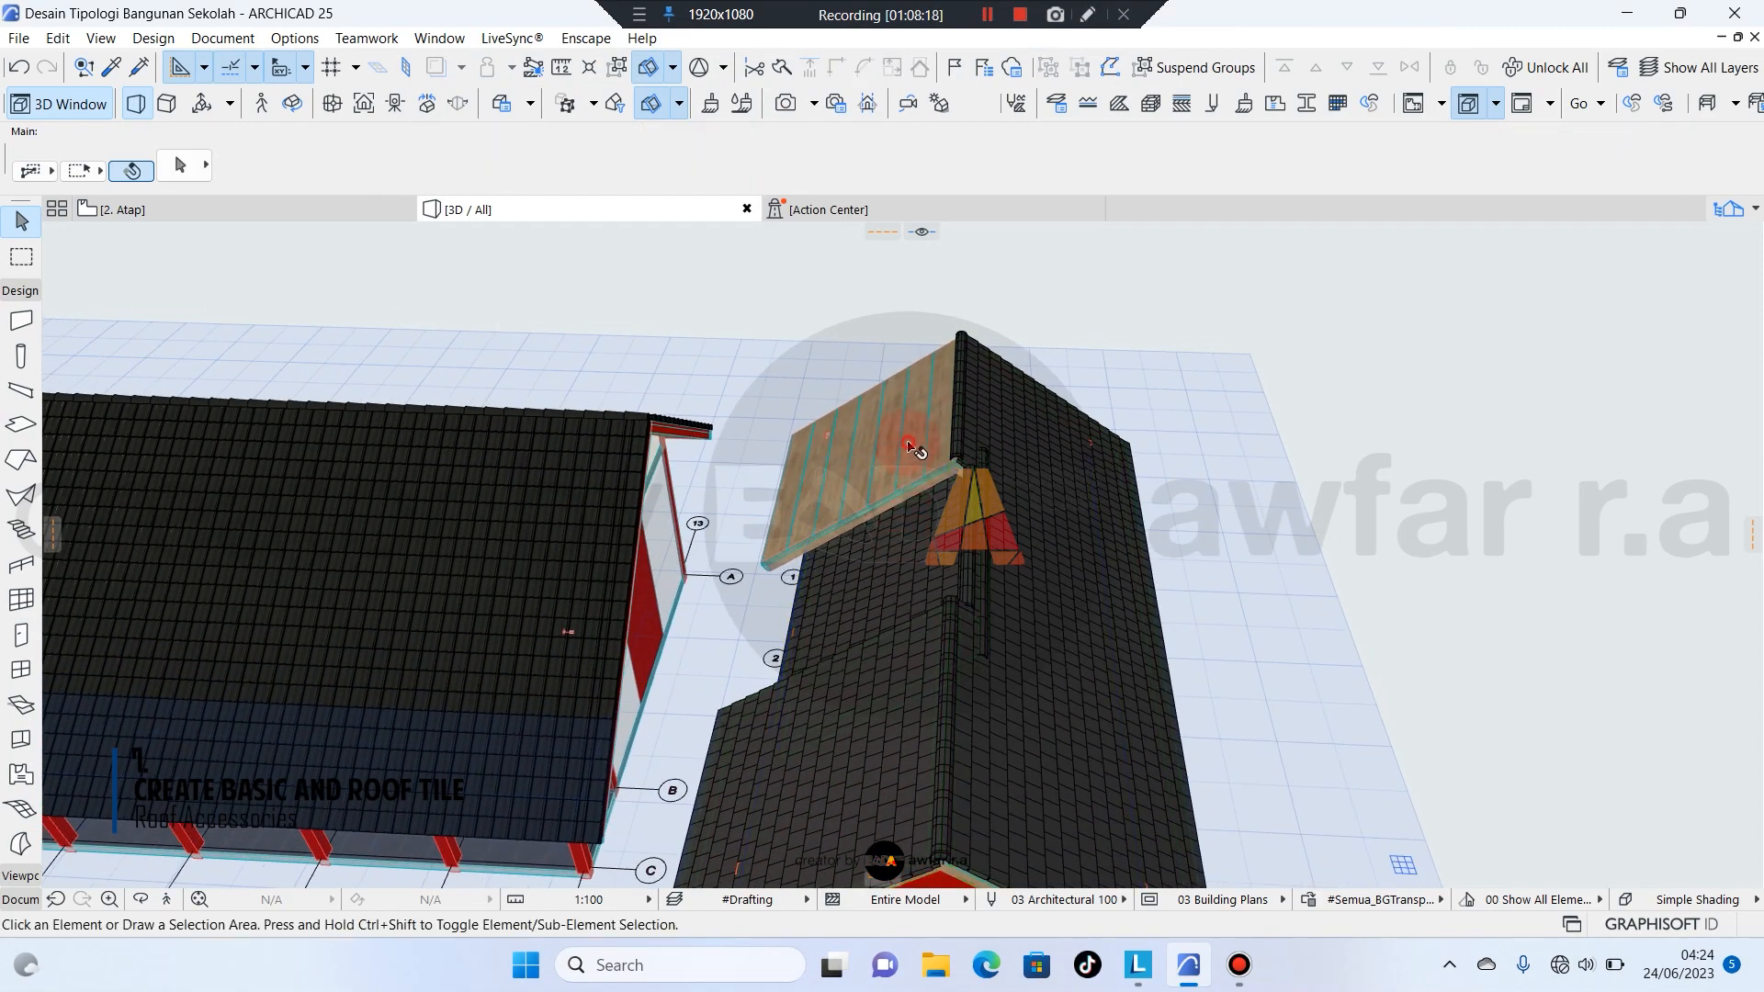
left_click(909, 443)
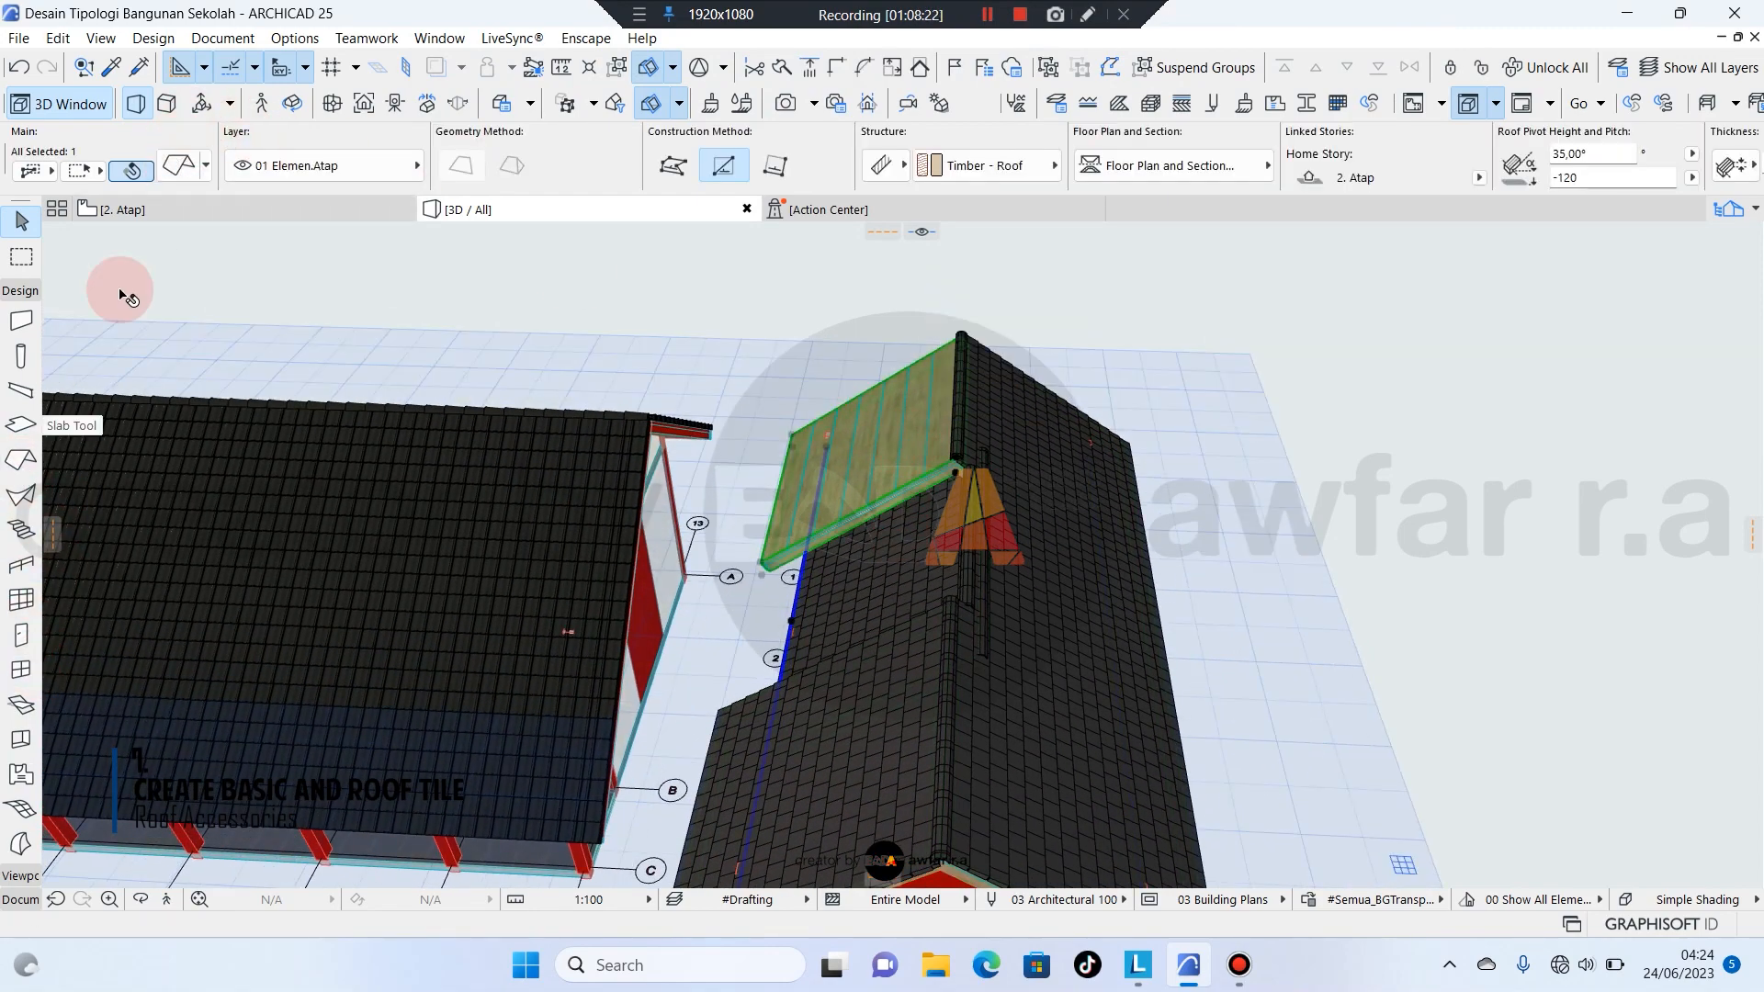
left_click(153, 39)
mouse_move(276, 547)
mouse_move(590, 548)
left_click(768, 548)
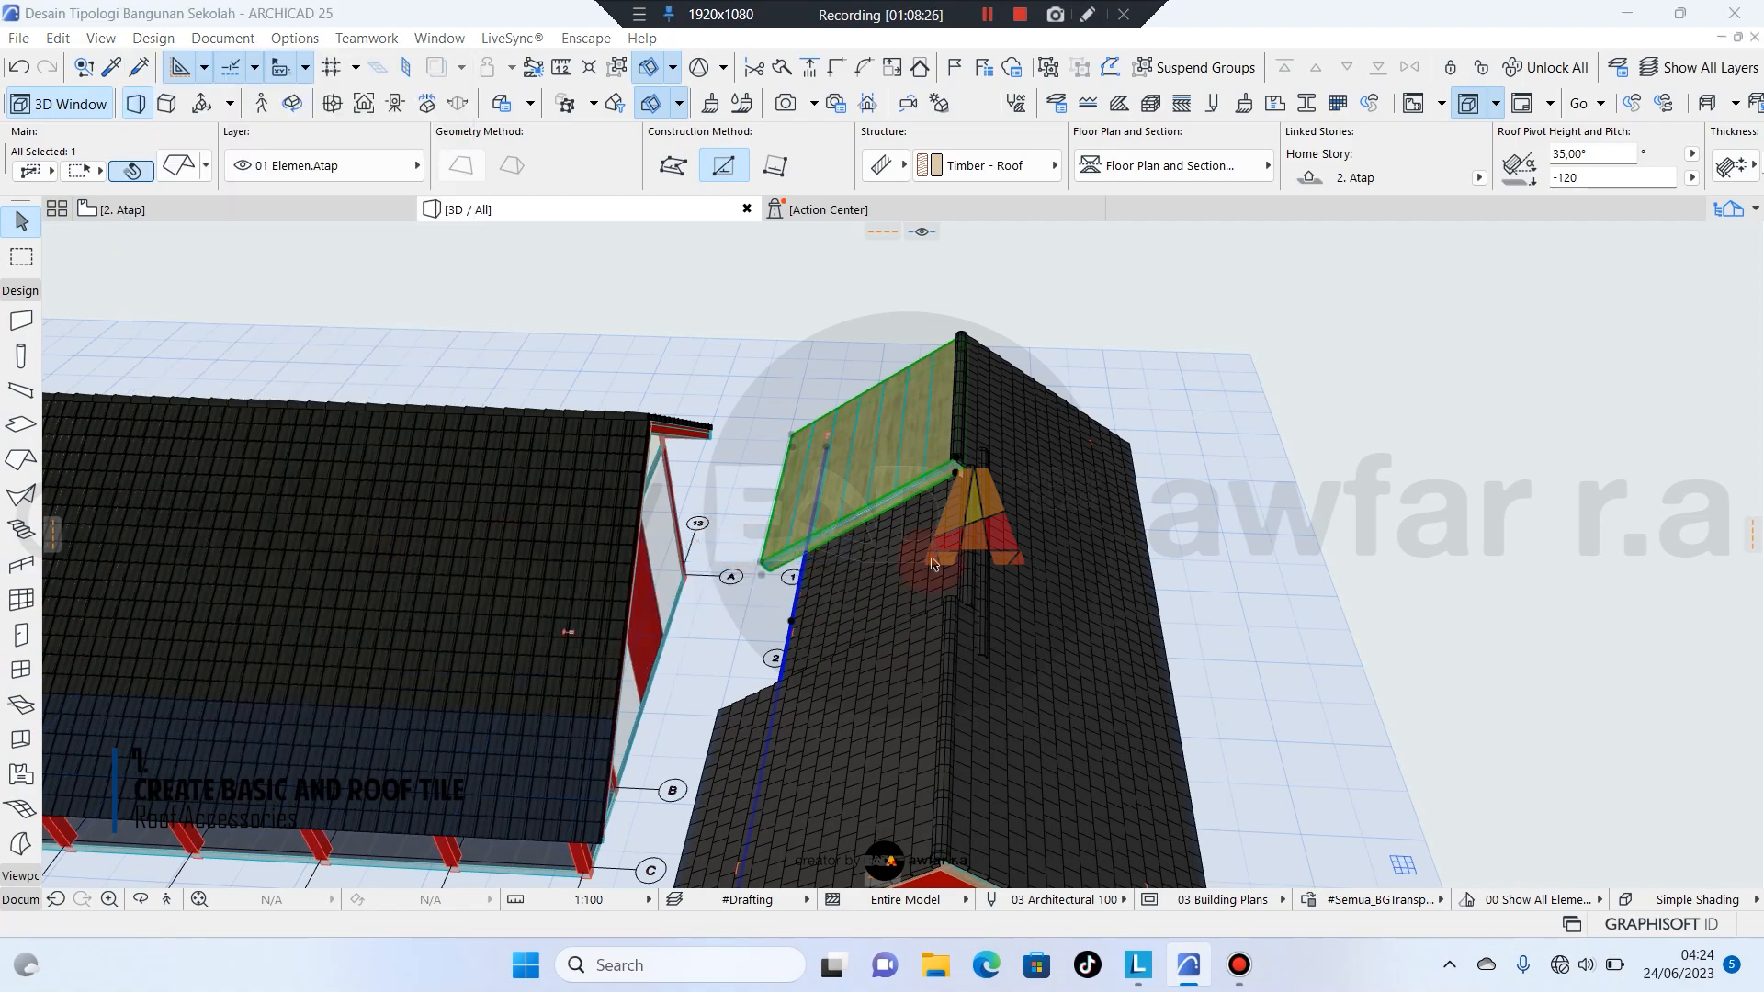
left_click(1362, 736)
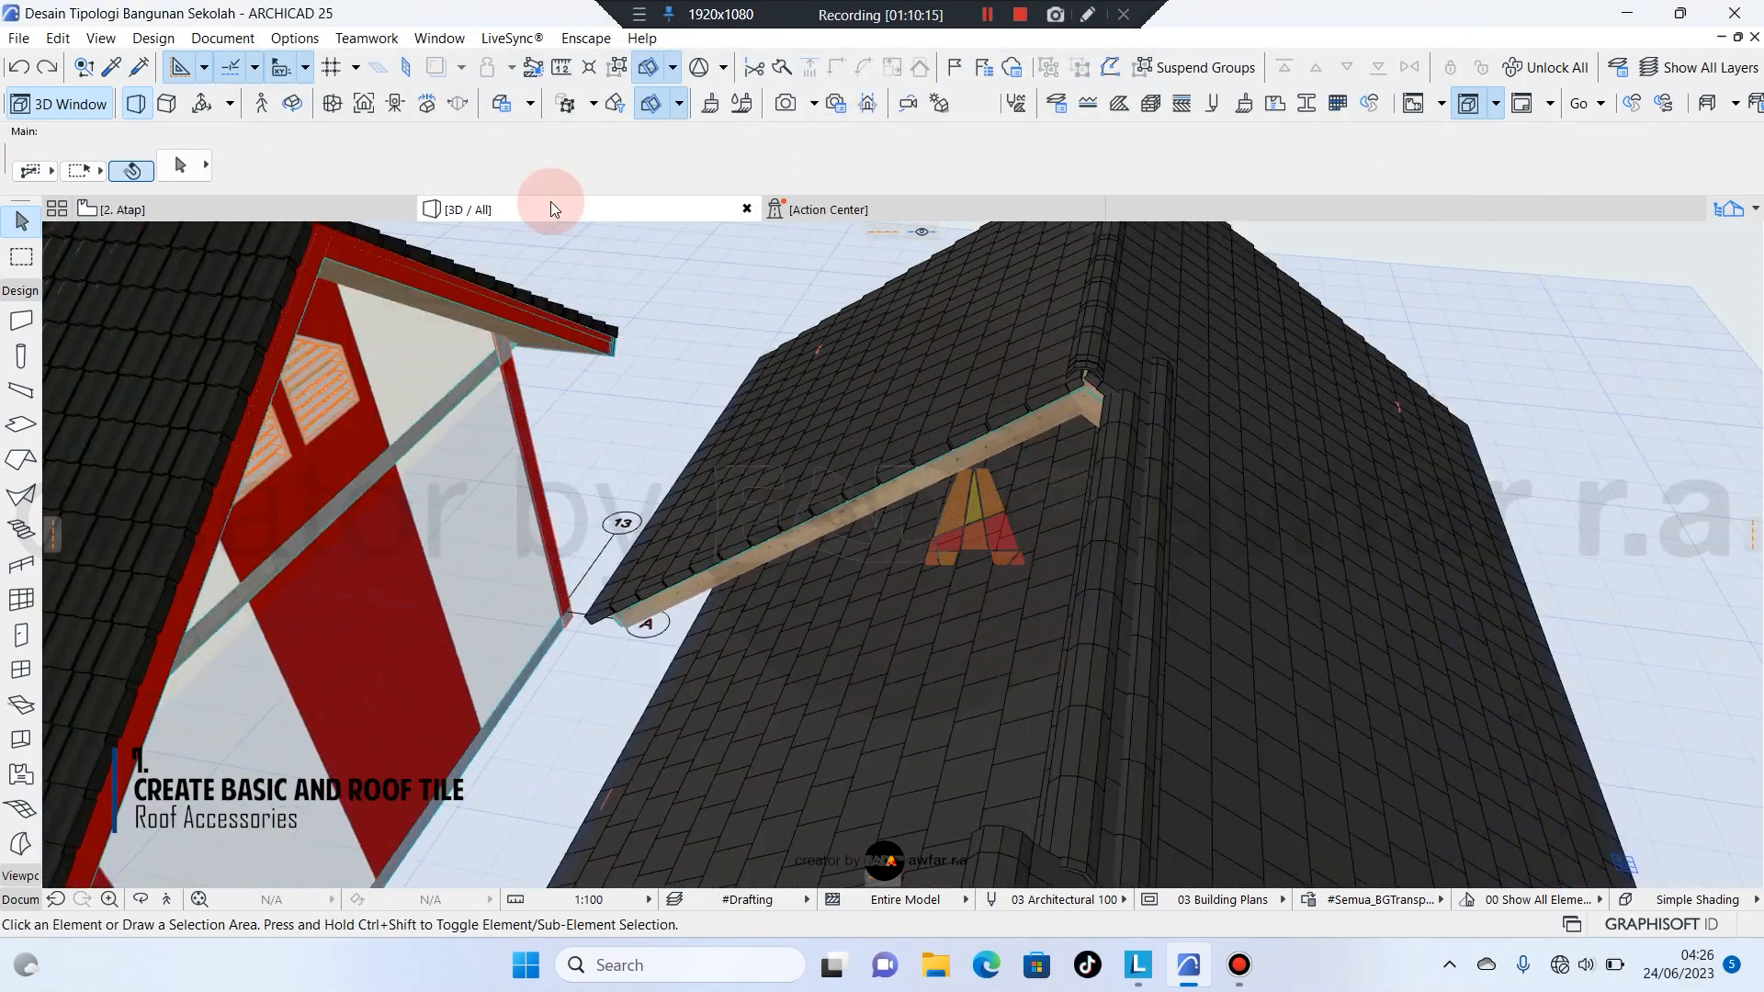
Examine the tiled roofs of the small building and its neighbouring school buildings from several sides in 3D.
scroll(1259, 420, "down", 8)
middle_click_drag(799, 500, 772, 652)
middle_click_drag(193, 579, 713, 607)
scroll(717, 512, "up", 3)
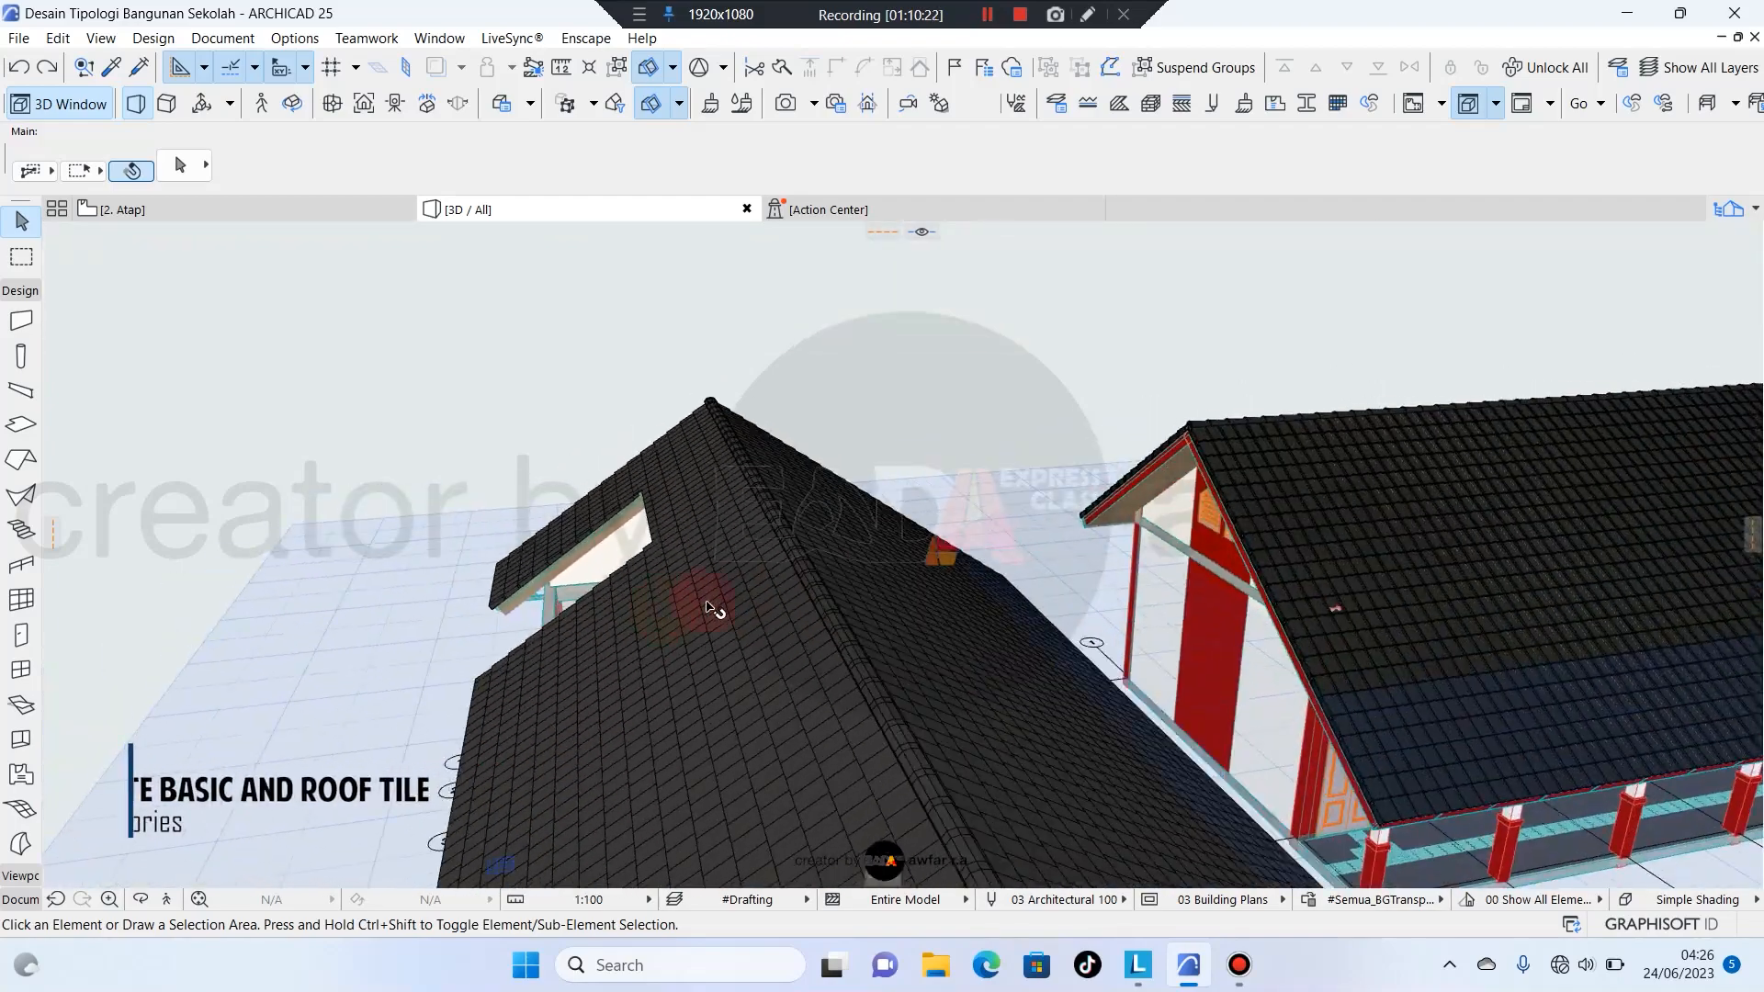
scroll(735, 608, "down", 3)
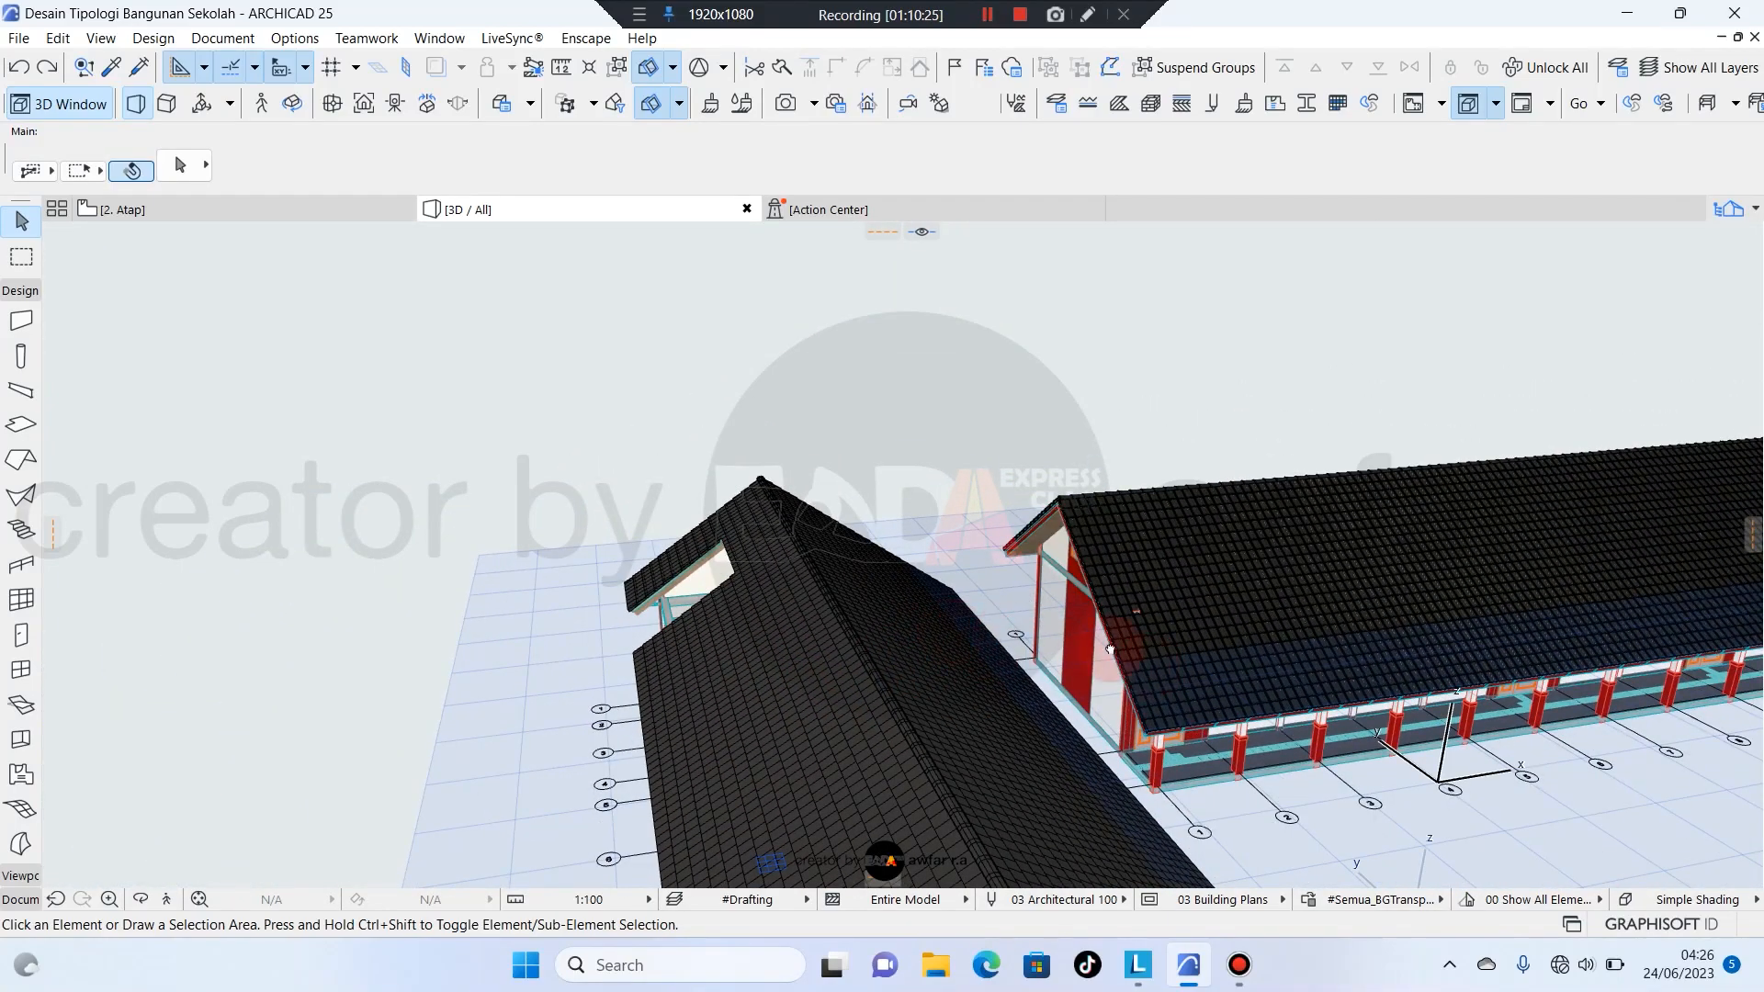
middle_click_drag(1110, 650, 722, 612)
scroll(713, 511, "down", 2)
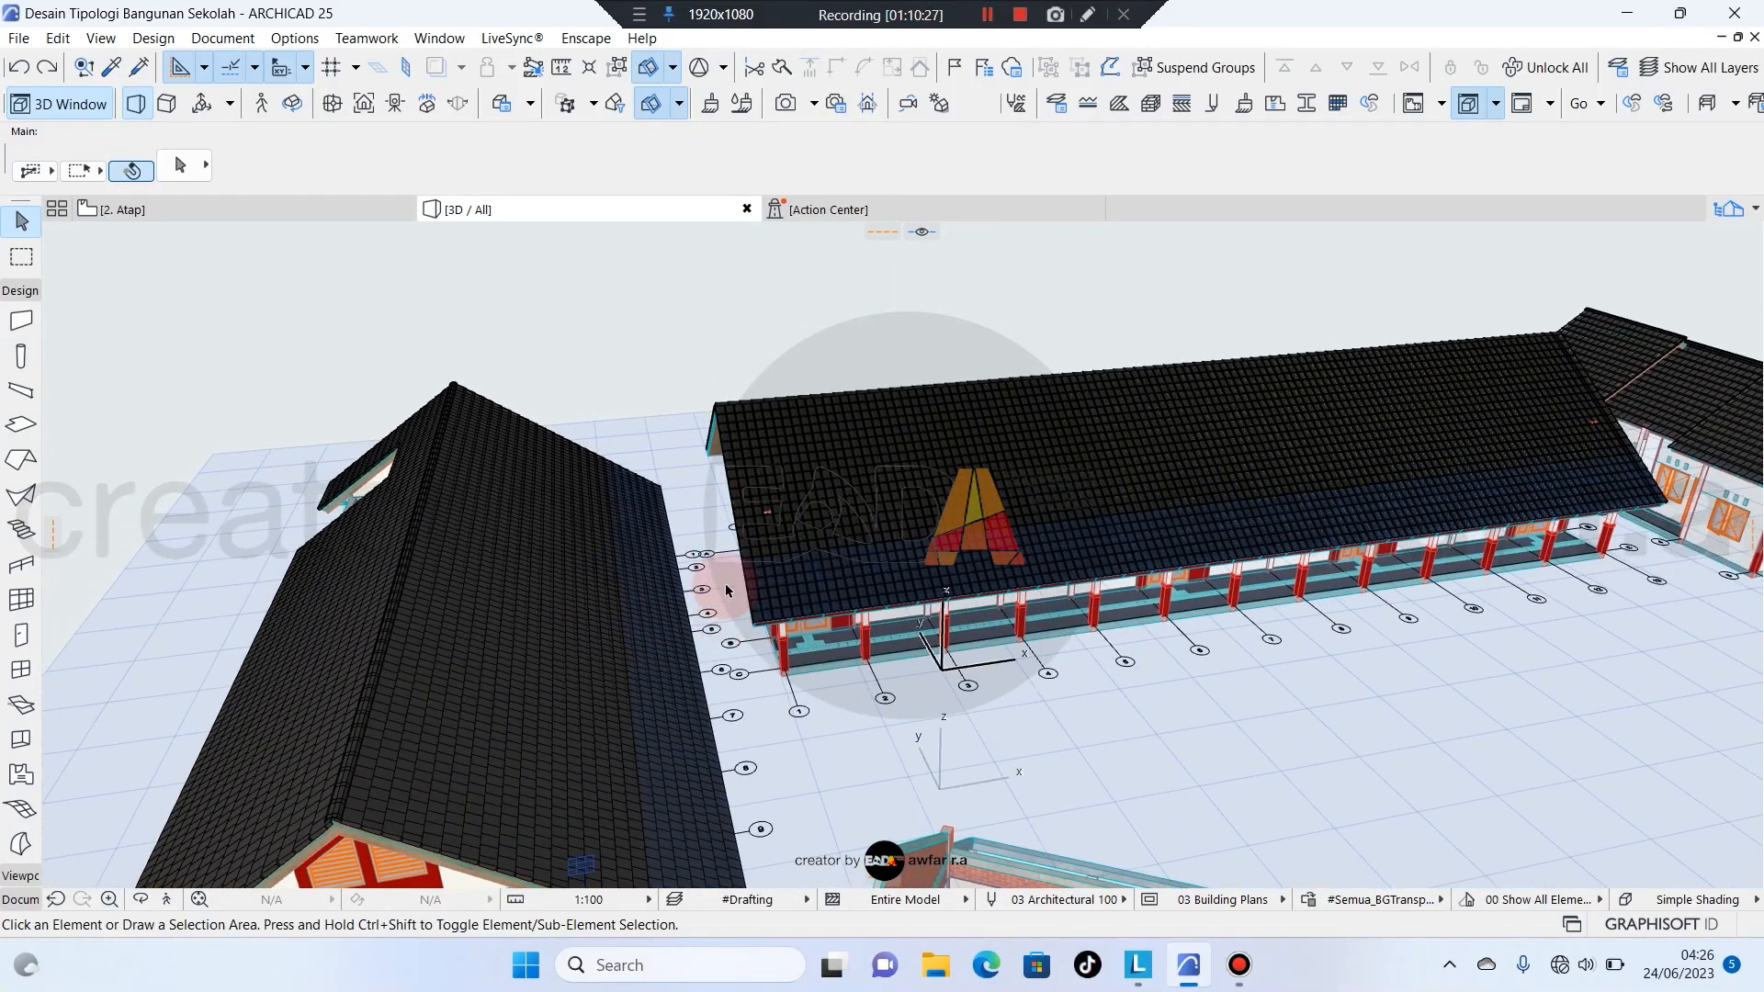
middle_click_drag(662, 712, 1372, 416)
scroll(1368, 415, "down", 2)
middle_click_drag(976, 522, 1433, 418)
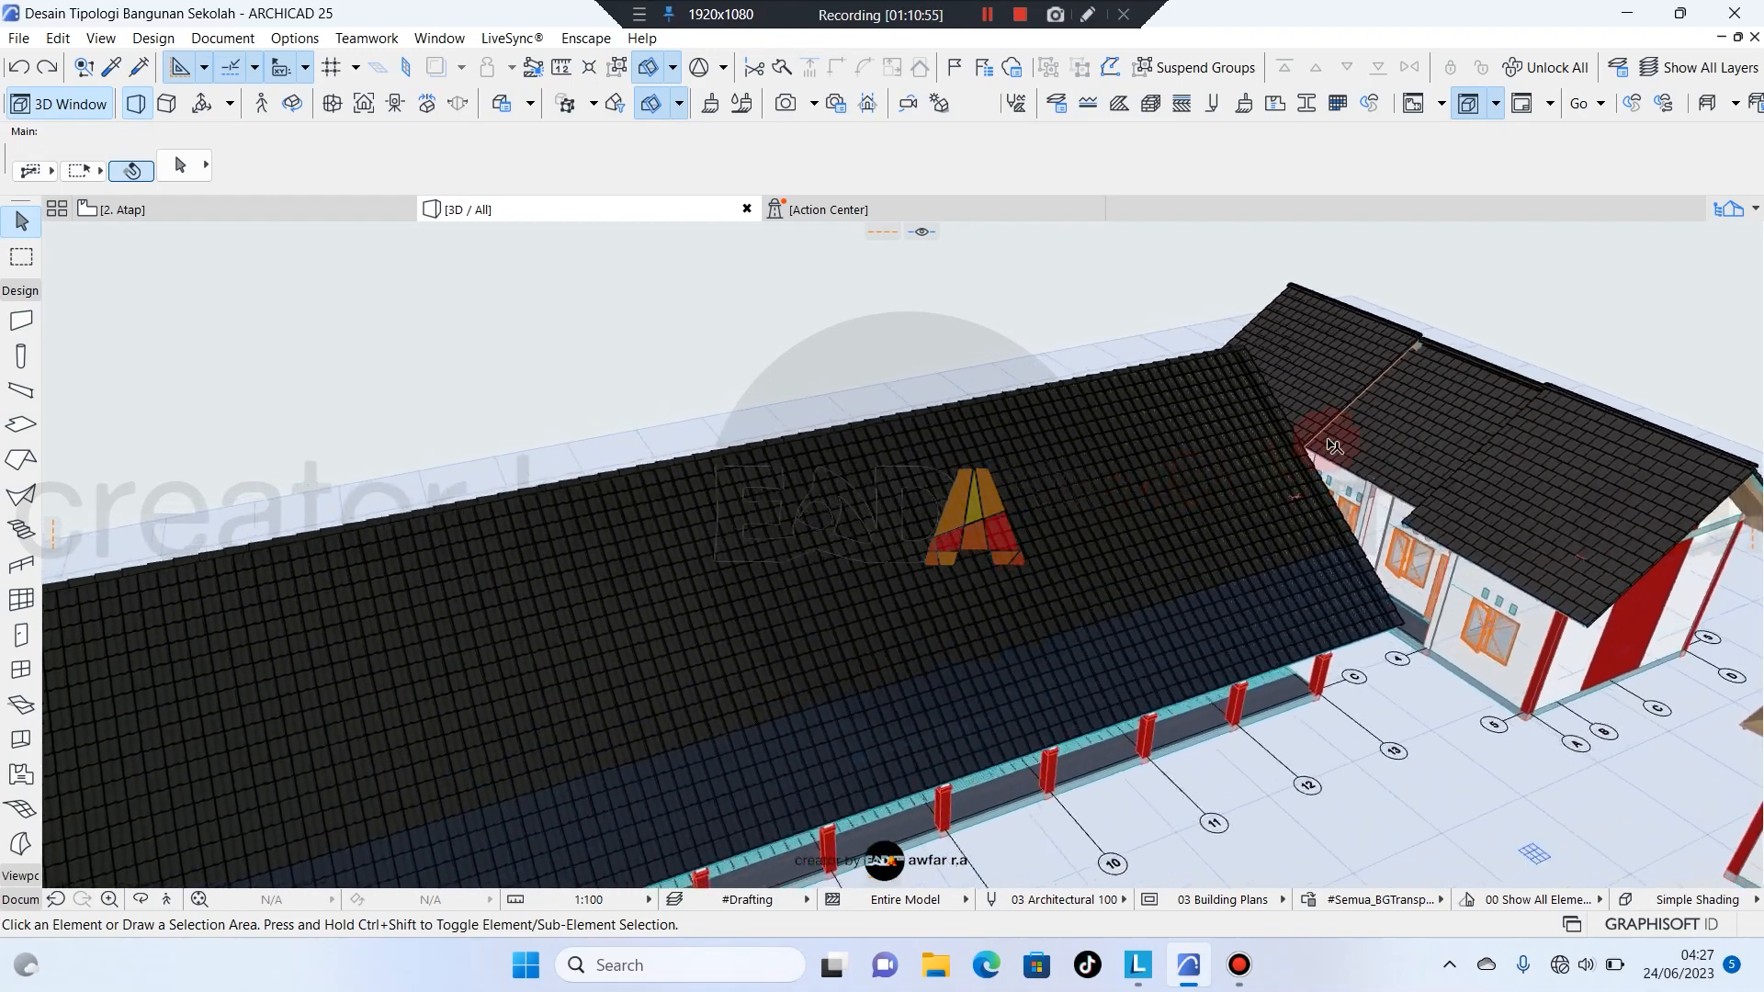
scroll(1440, 416, "down", 3)
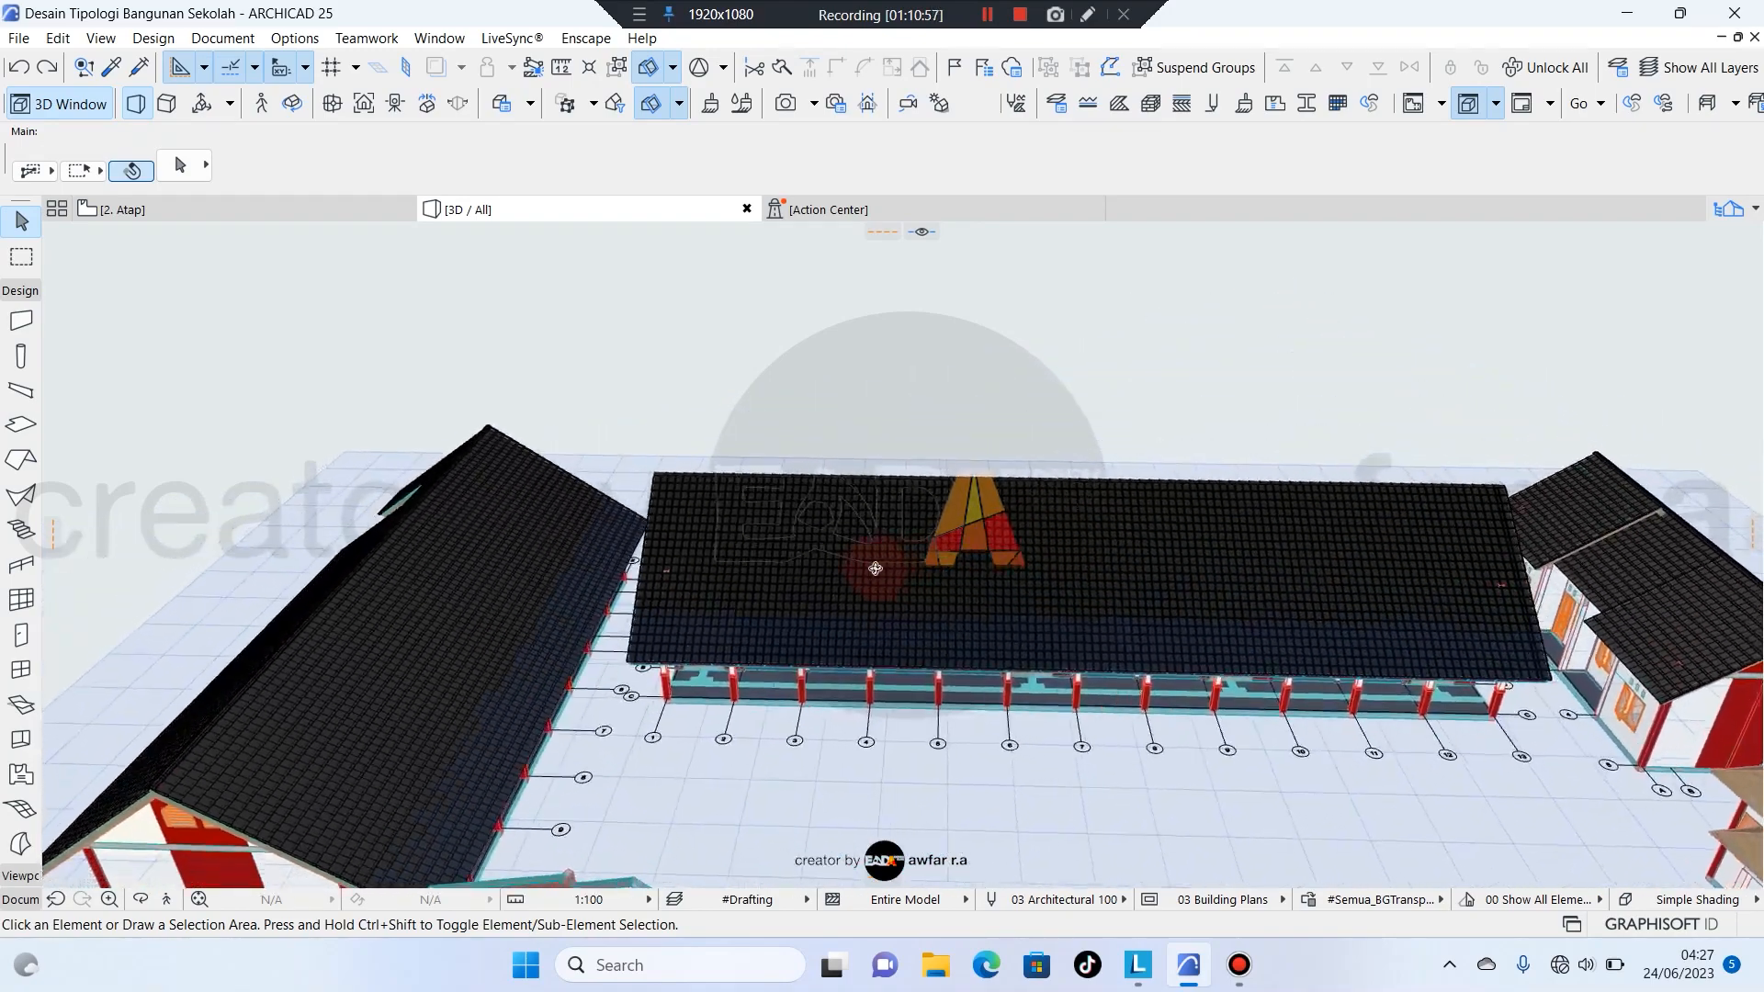
middle_click_drag(876, 569, 839, 516, "shift")
scroll(1011, 619, "up", 5)
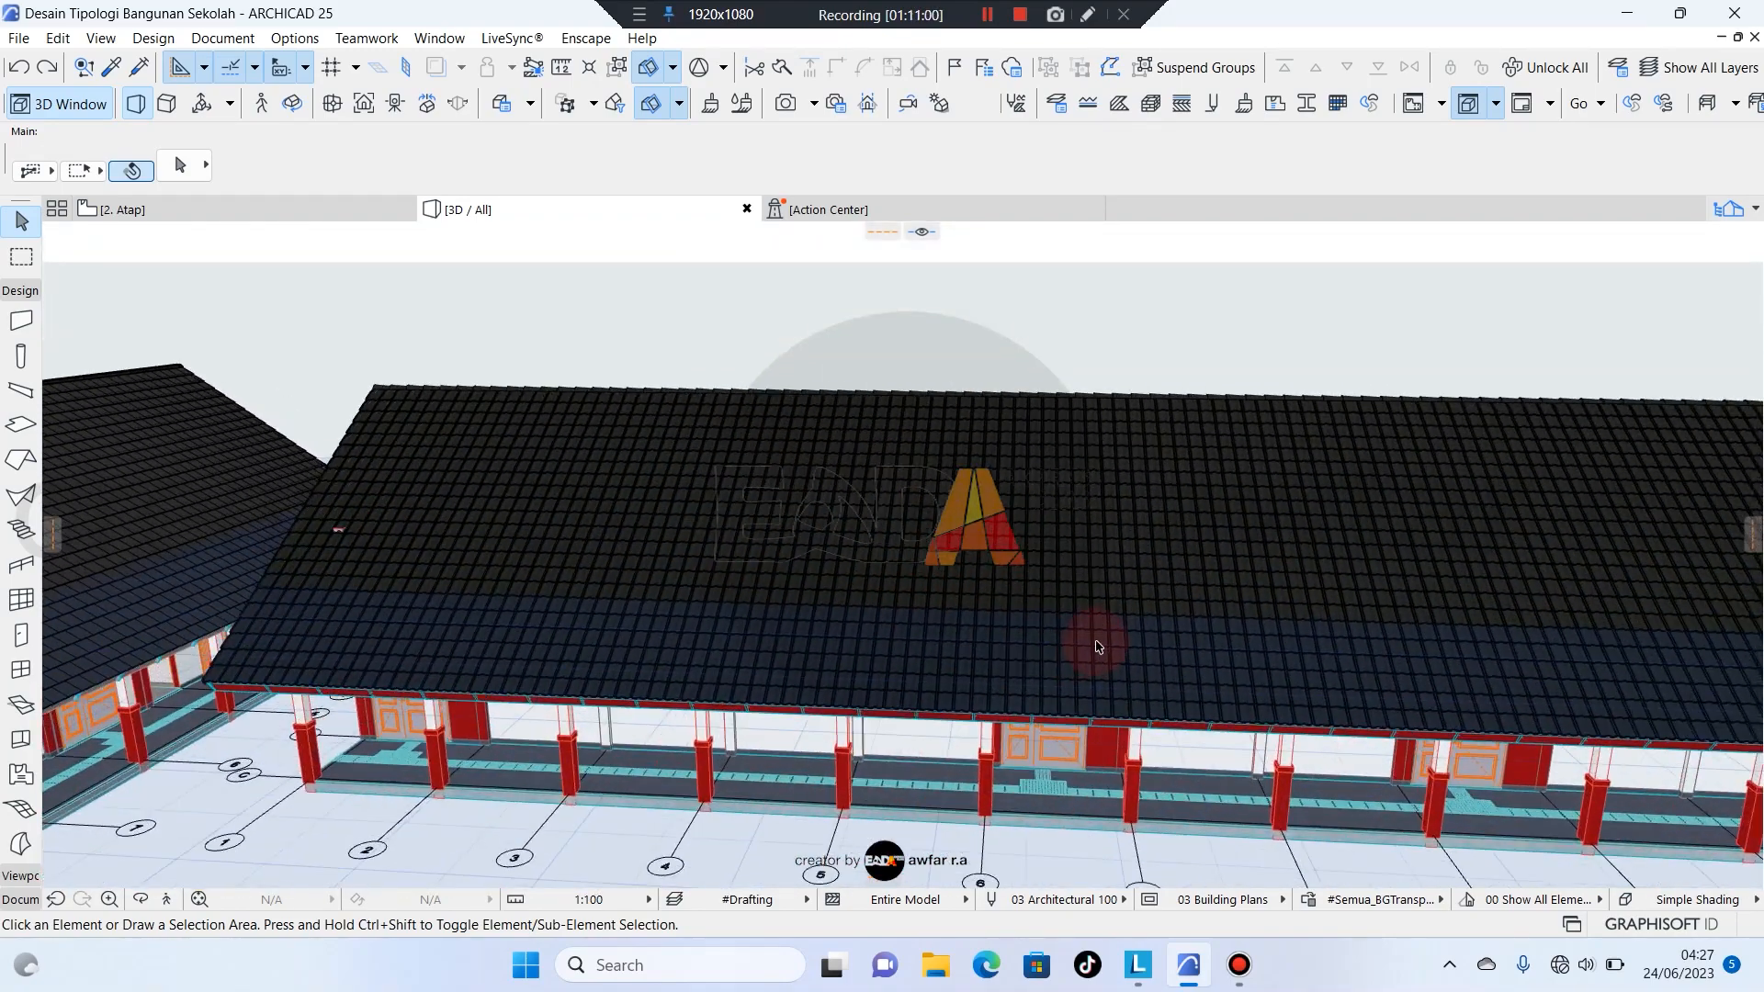
middle_click_drag(1099, 647, 939, 631, "shift")
scroll(955, 602, "up", 2)
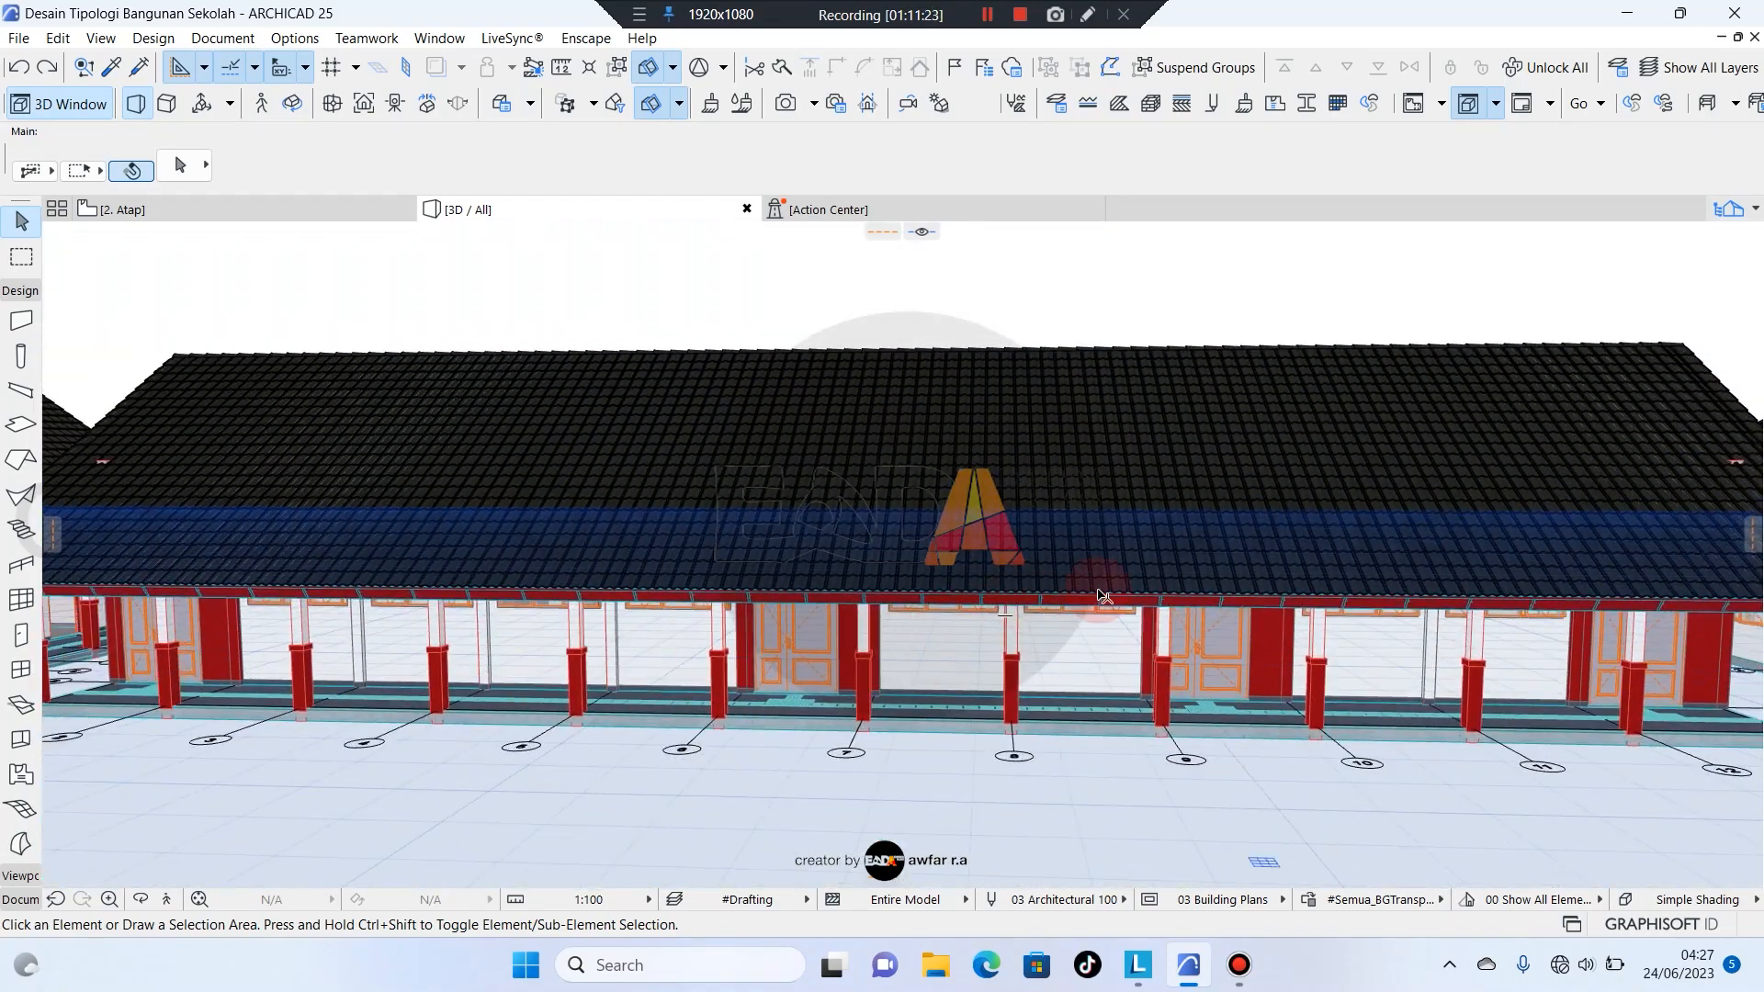